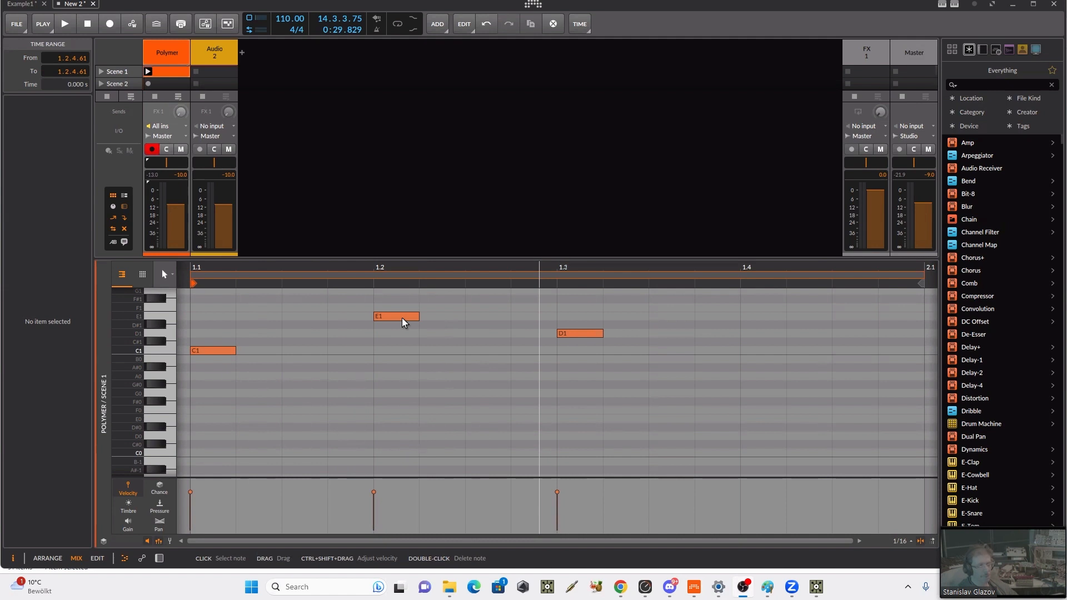
# Step: Lengthen the E1 note to 0.0.3.00 and the D1 note to 0.0.3.54 in the Polymer clip
pyautogui.click(402, 323)
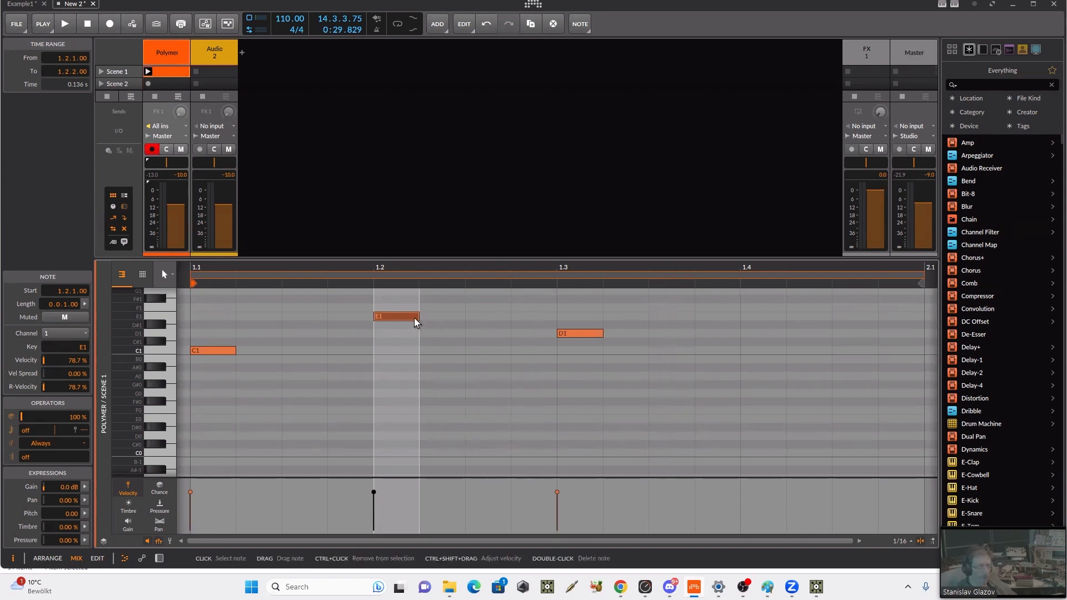
pyautogui.moveTo(419, 317); pyautogui.dragTo(511, 318)
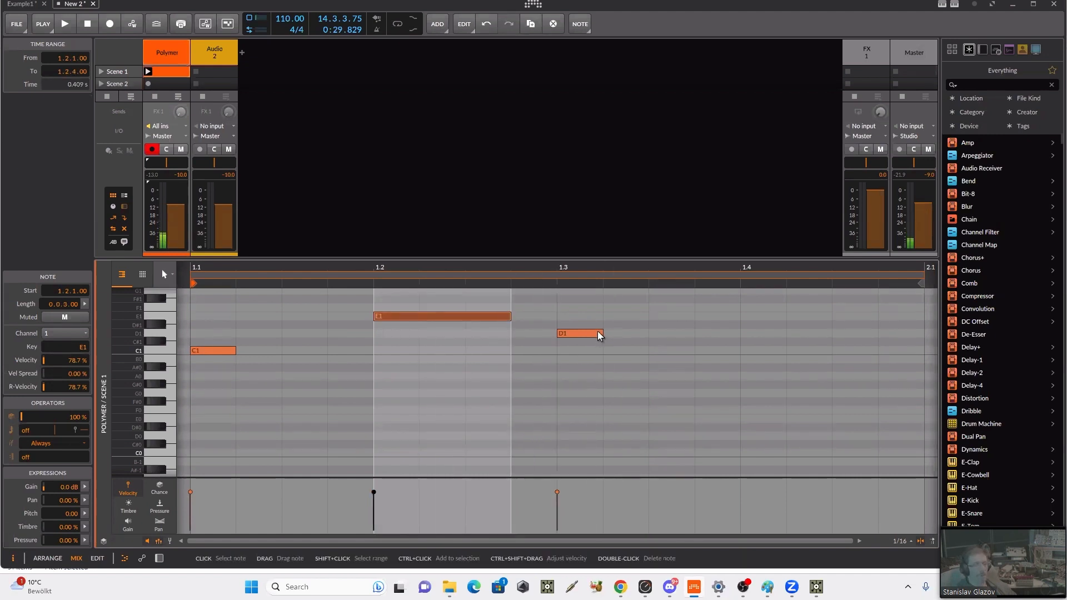
pyautogui.moveTo(600, 330); pyautogui.dragTo(720, 333)
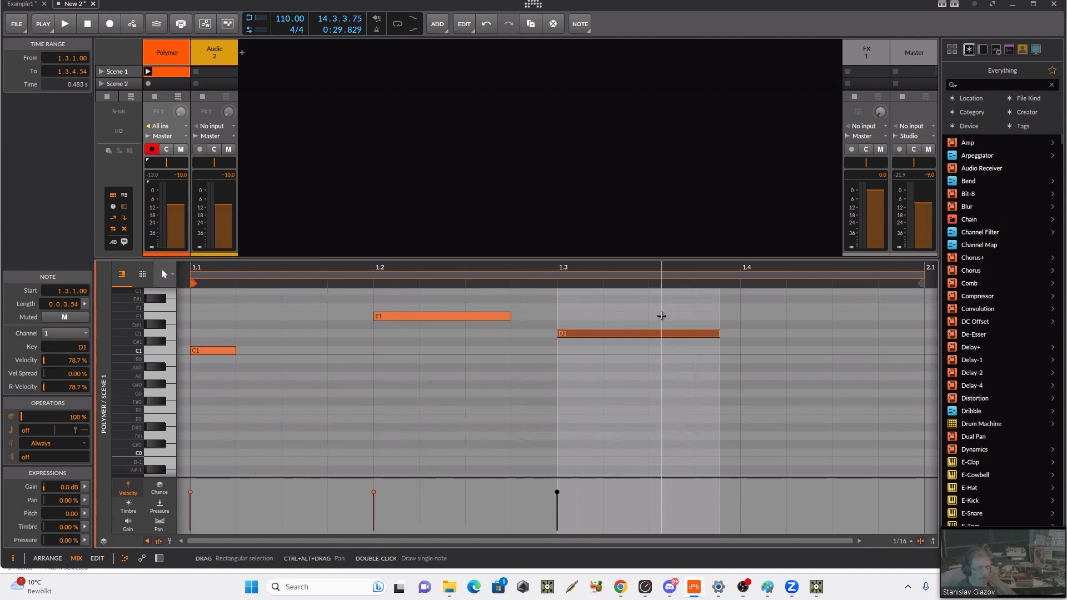
# Step: Randomize the velocity spread of the E1 and D1 notes with histogram chaos, to a mean of 14.1%
pyautogui.moveTo(661, 313); pyautogui.dragTo(339, 398)
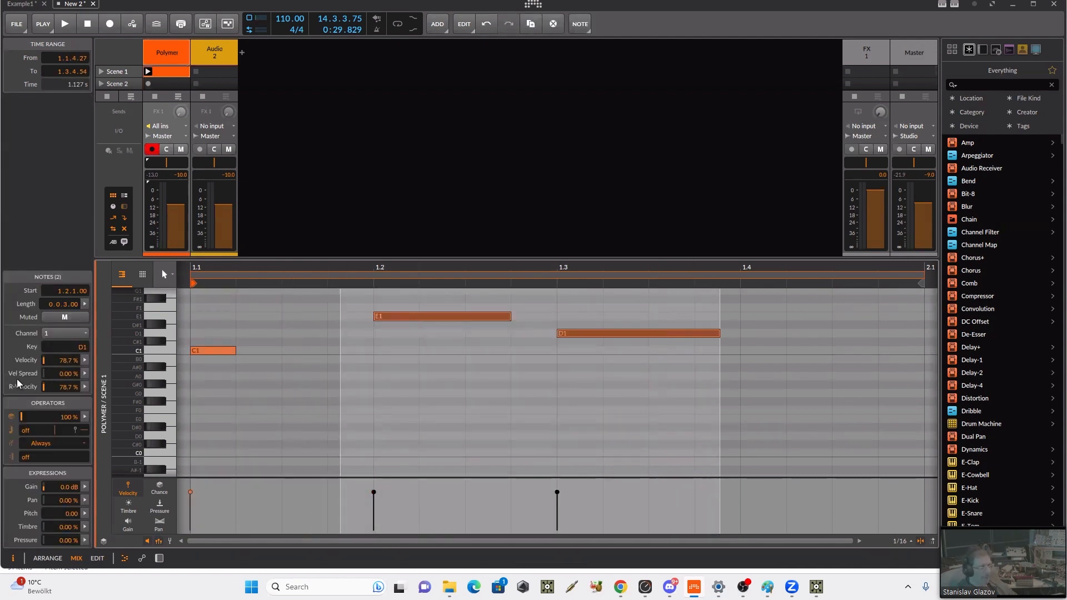
pyautogui.click(84, 374)
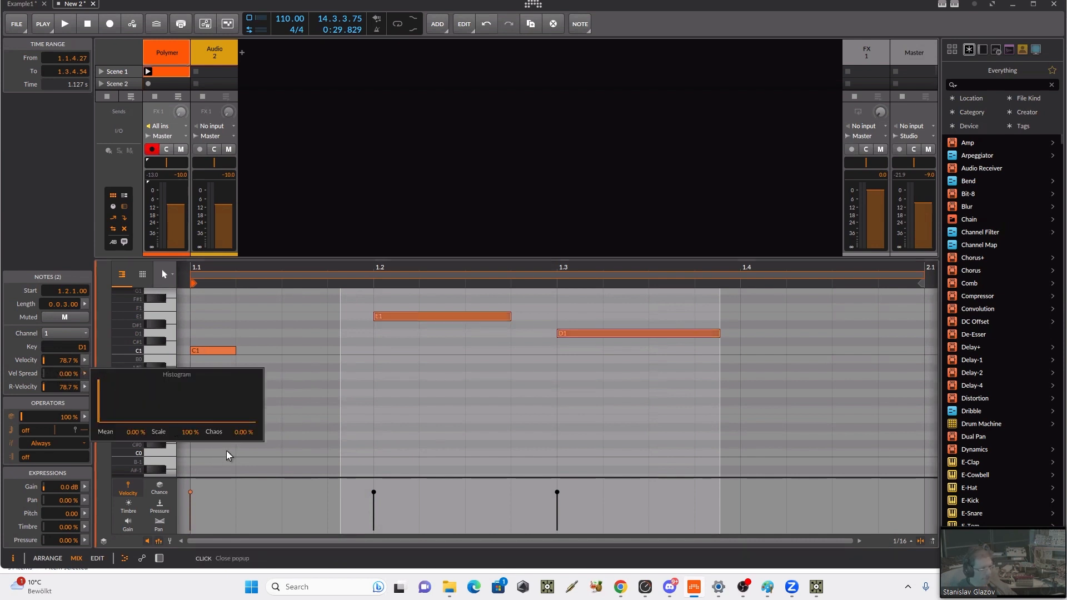
pyautogui.moveTo(243, 439); pyautogui.dragTo(238, 408)
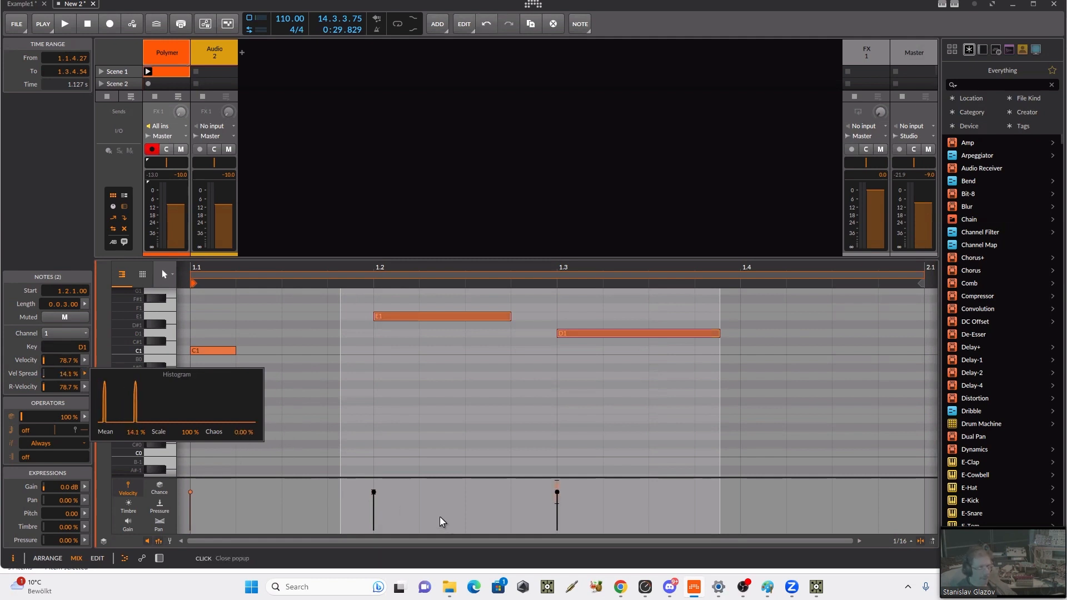
pyautogui.click(408, 503)
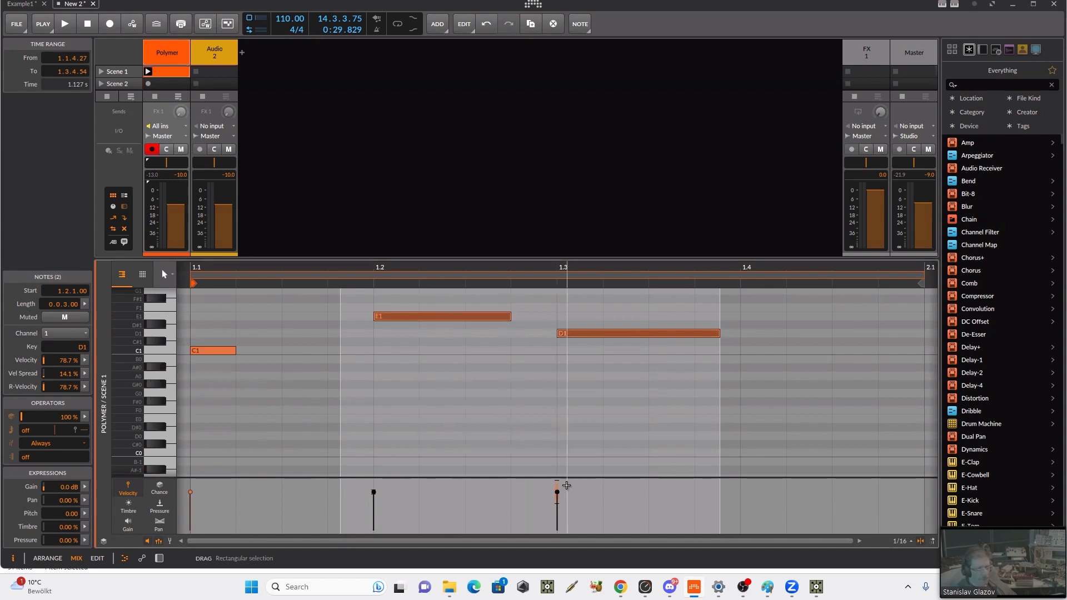
pyautogui.click(558, 505)
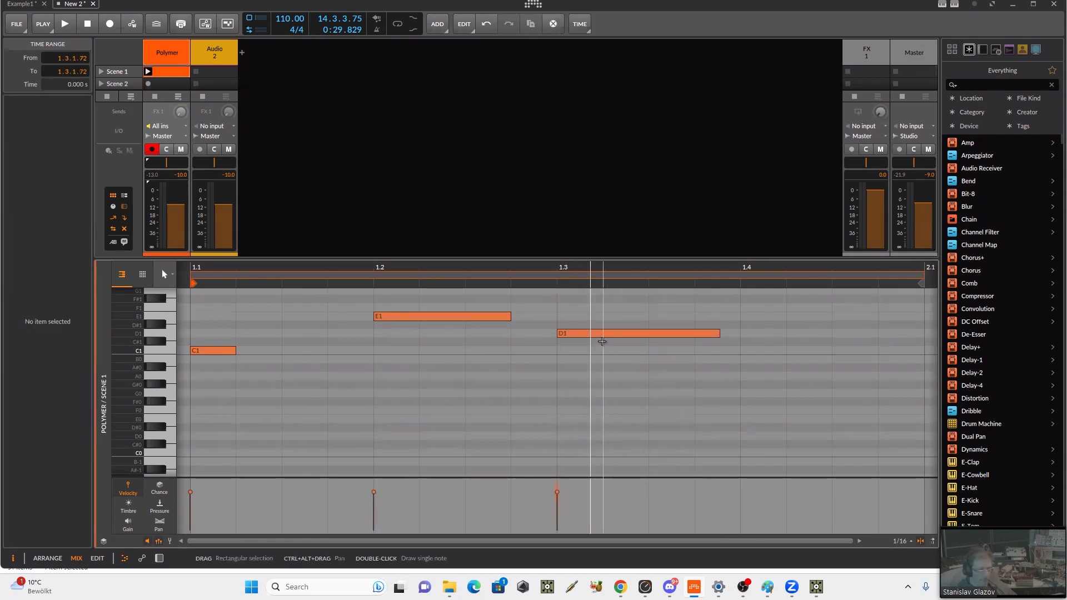
# Step: Launch the Polymer clip in Scene 1 and set the E1 note's velocity spread to 31.7%
pyautogui.click(602, 333)
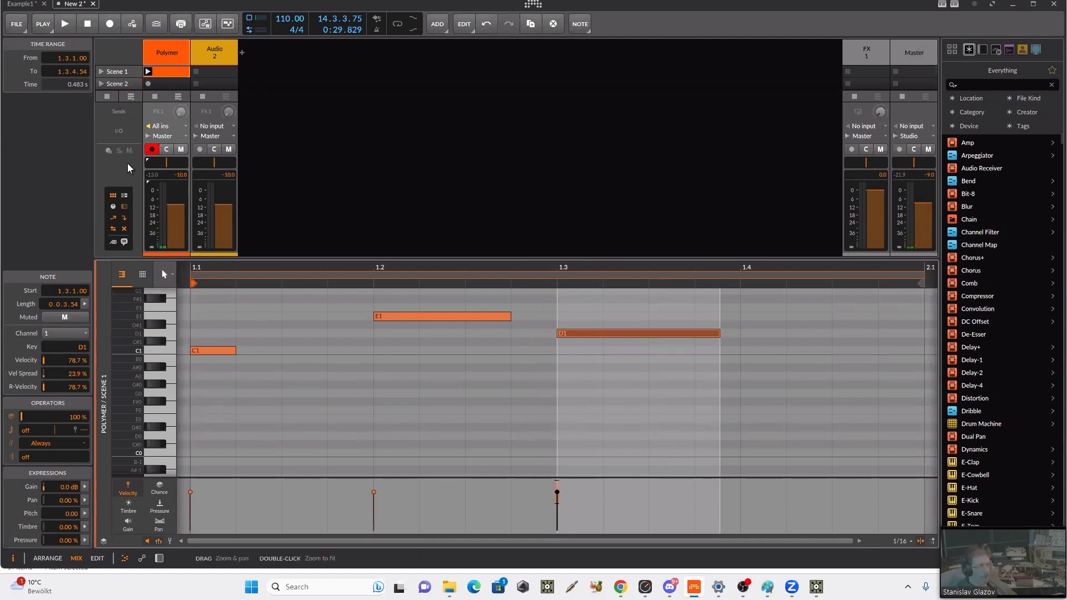
pyautogui.click(149, 72)
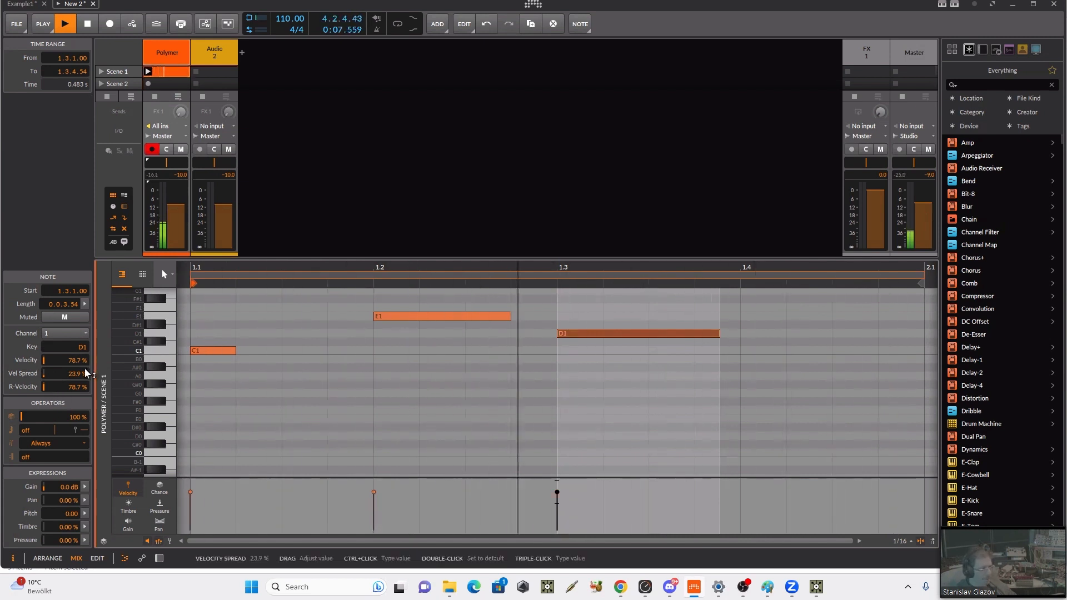
pyautogui.click(438, 347)
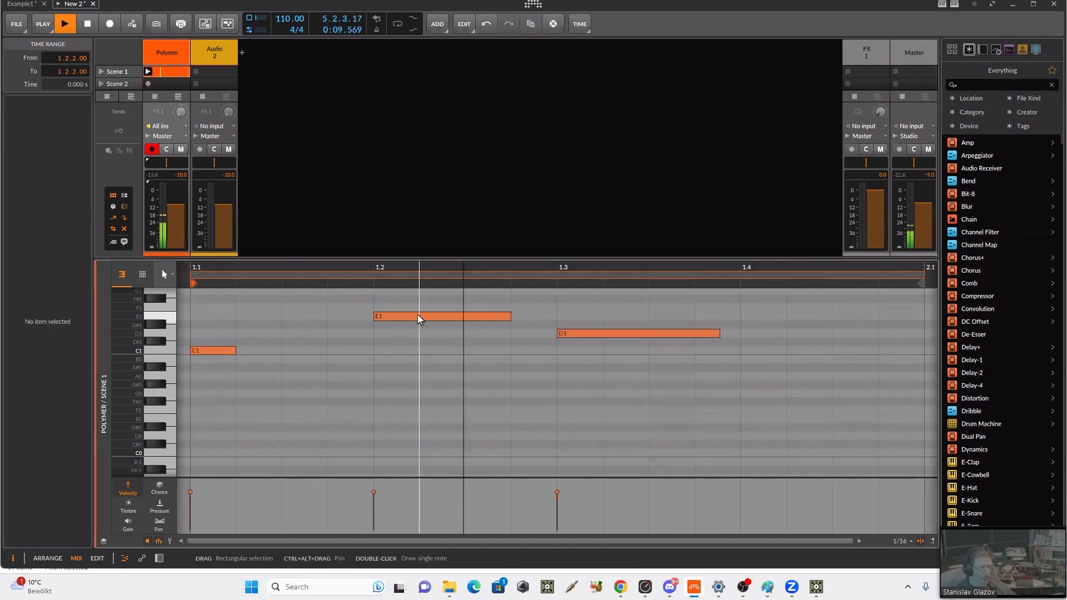
pyautogui.click(418, 319)
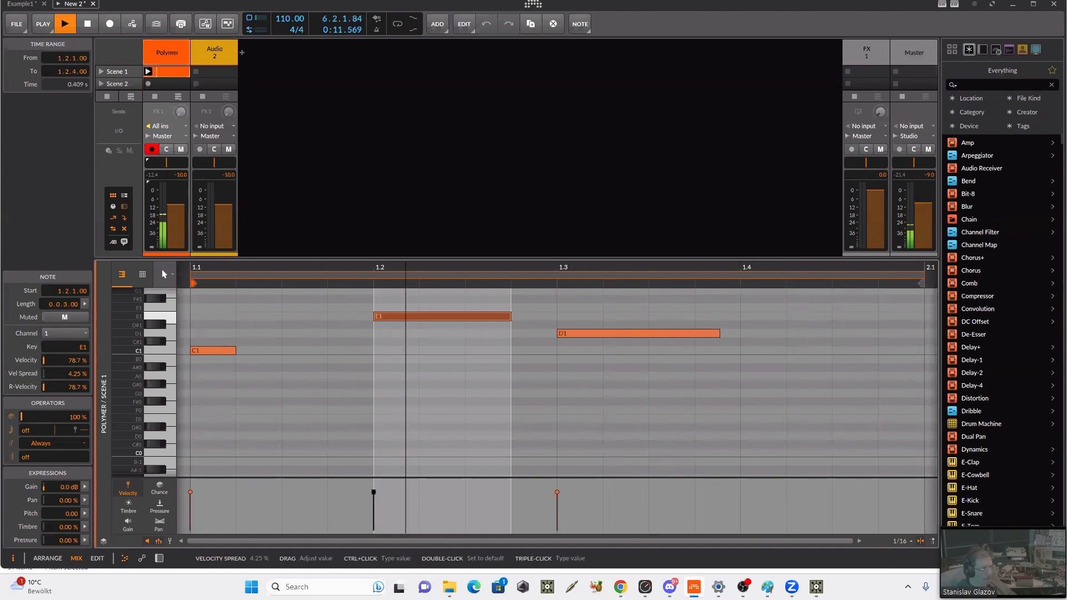
pyautogui.moveTo(66, 374); pyautogui.dragTo(66, 353)
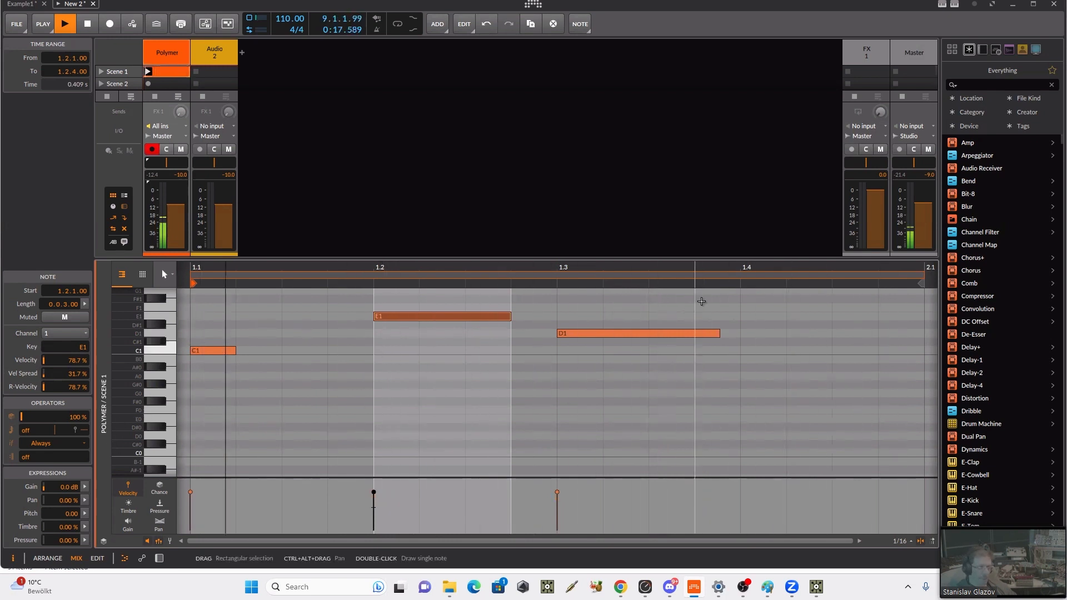
# Step: Set the timbre spread of the E1 and D1 notes to 100% and randomize their timbre with chaos to a mean of 35.2%
pyautogui.moveTo(731, 298); pyautogui.dragTo(439, 371)
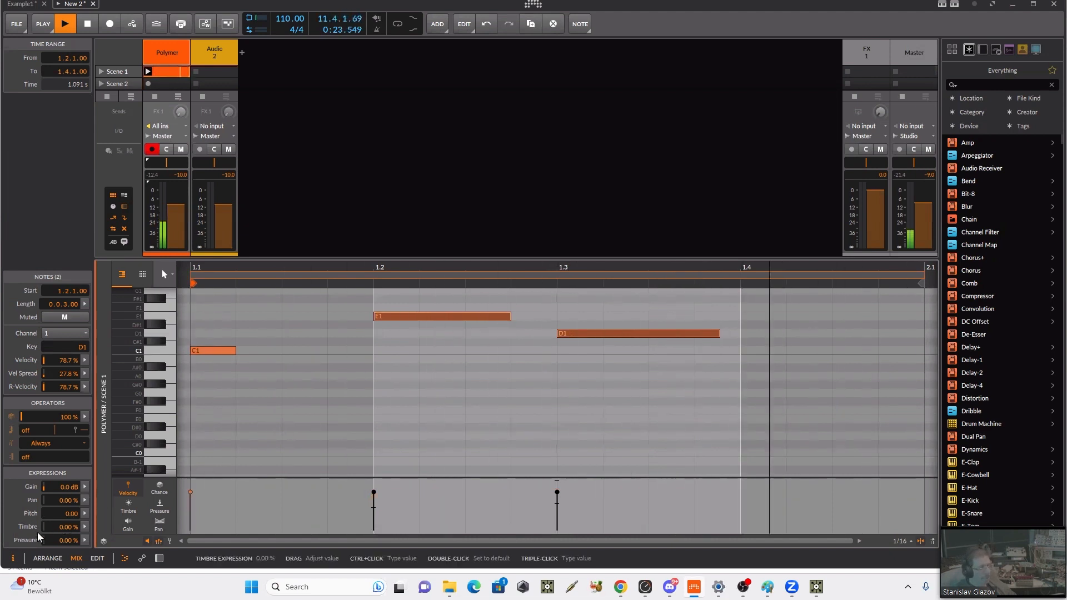
pyautogui.click(84, 540)
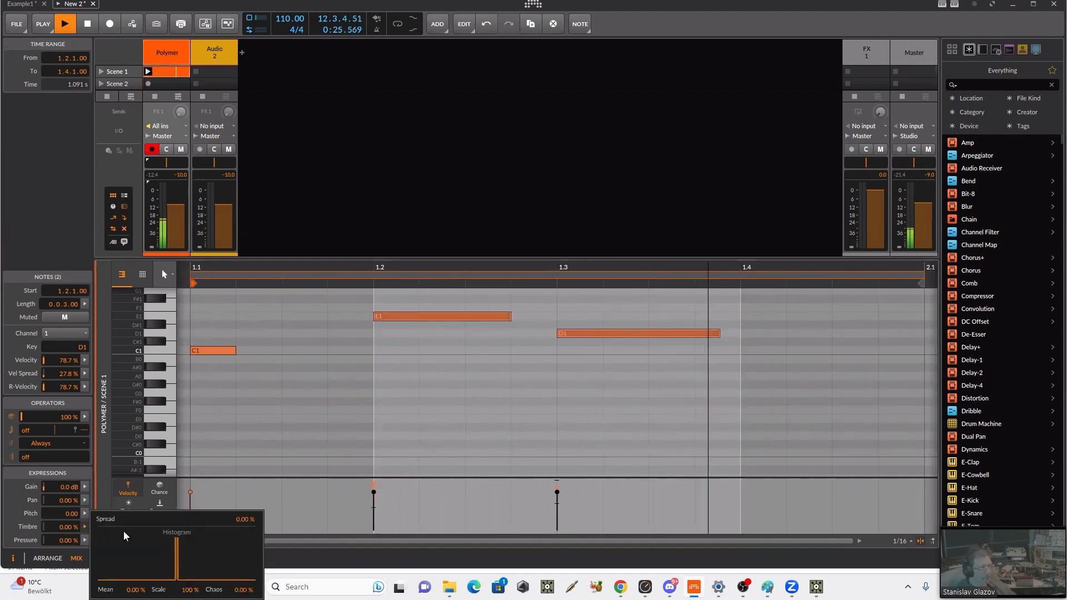
pyautogui.moveTo(243, 590); pyautogui.dragTo(244, 479)
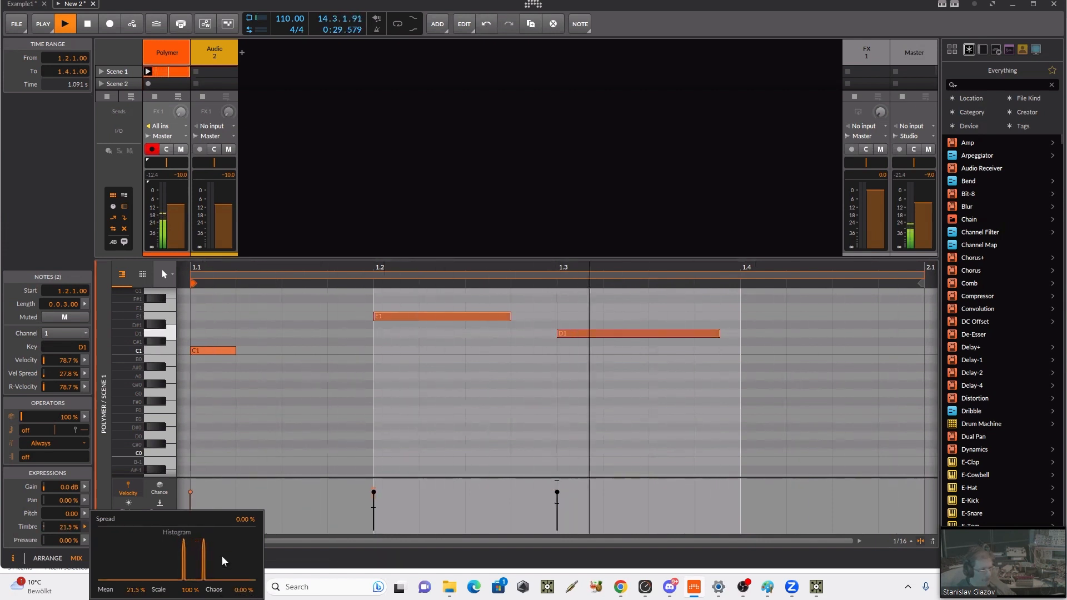
pyautogui.moveTo(245, 520); pyautogui.dragTo(245, 461)
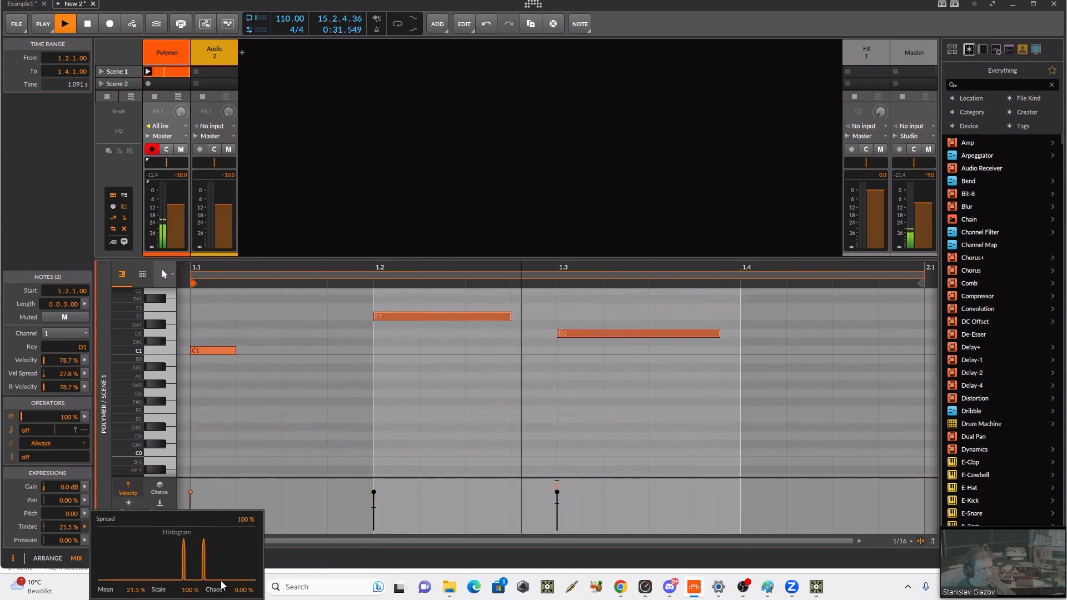
pyautogui.moveTo(235, 590); pyautogui.dragTo(236, 512)
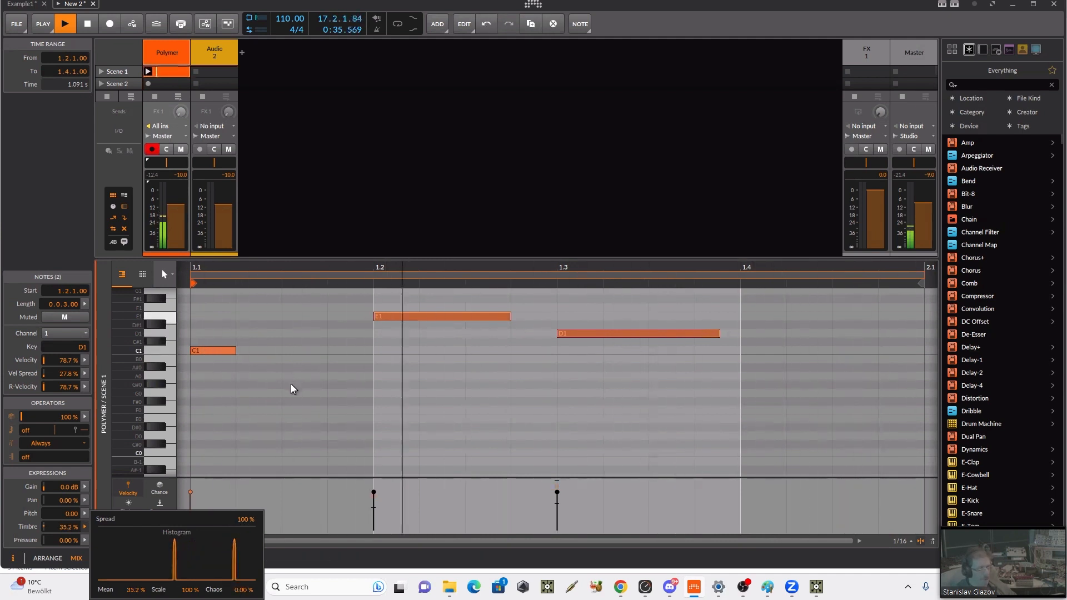
# Step: Show the timbre lane, lower the D1 note's timbre point to 9.17% and raise the C1 note's timbre point
pyautogui.click(129, 510)
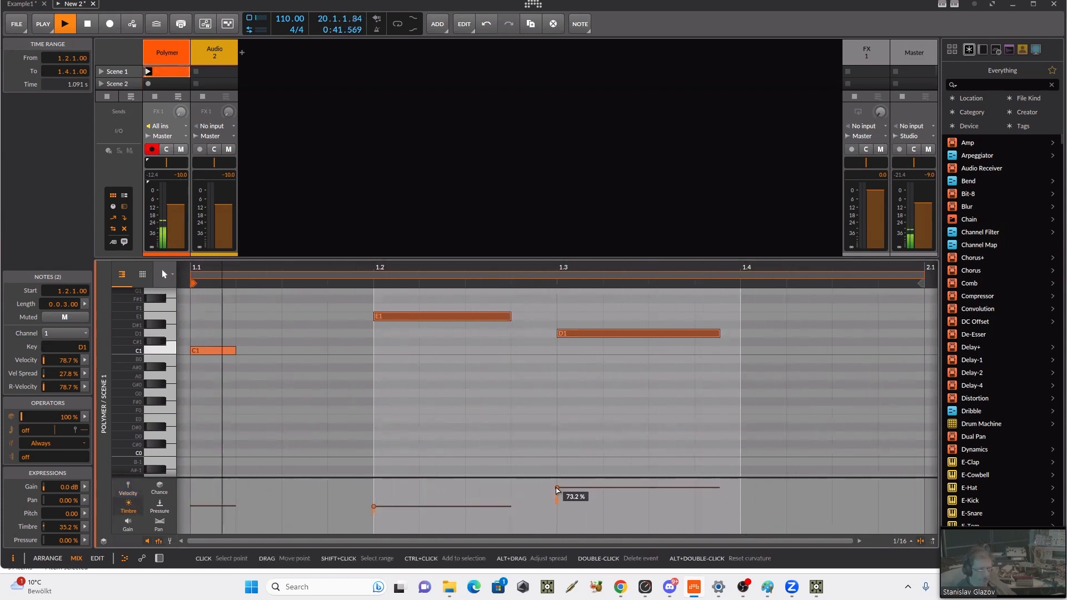
pyautogui.moveTo(558, 488); pyautogui.dragTo(557, 502)
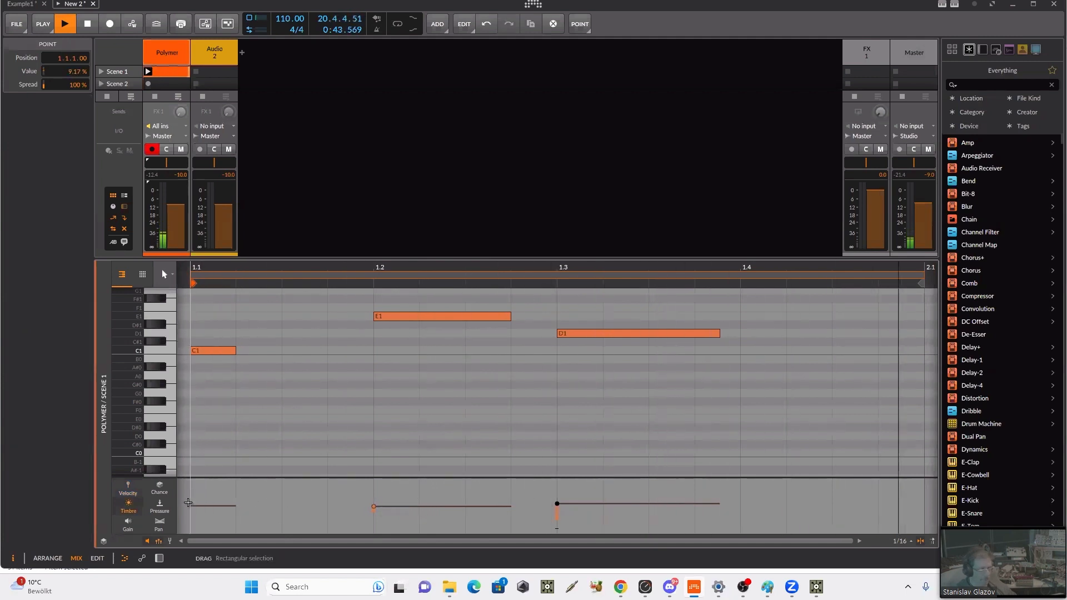
pyautogui.moveTo(189, 506); pyautogui.dragTo(190, 491)
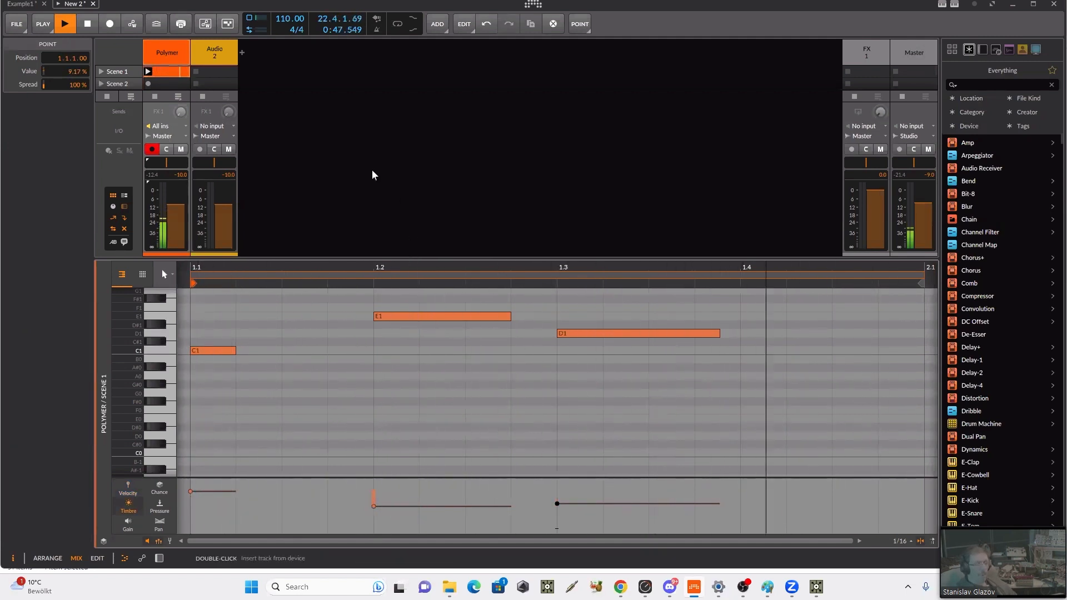
# Step: Lower the Master track volume to -20.0 dB and select the Expressions modulator in the Polymer device
pyautogui.doubleClick(171, 69)
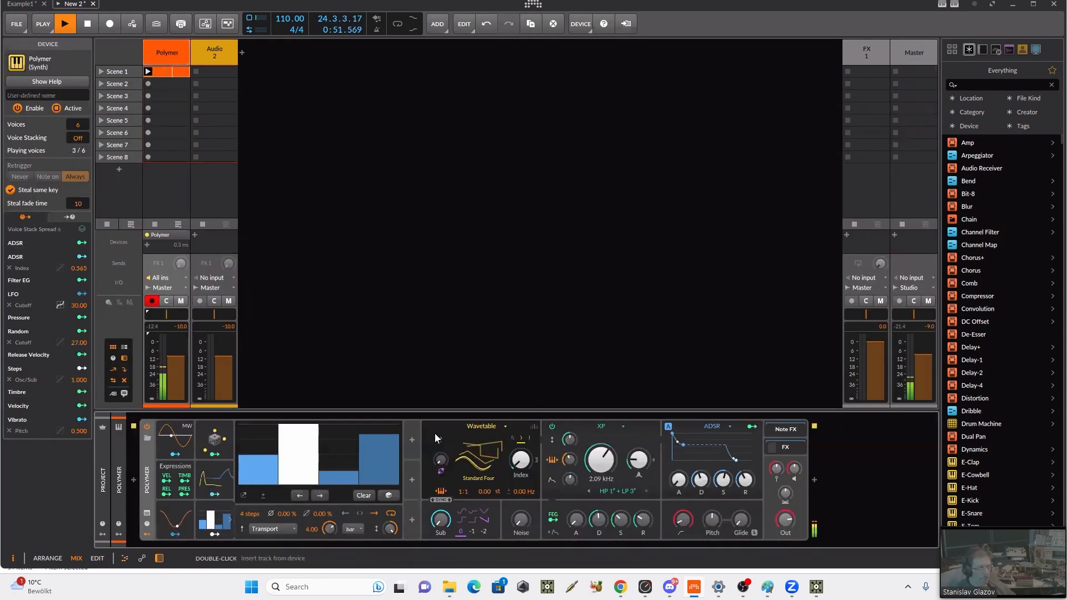
pyautogui.moveTo(917, 364); pyautogui.dragTo(916, 380)
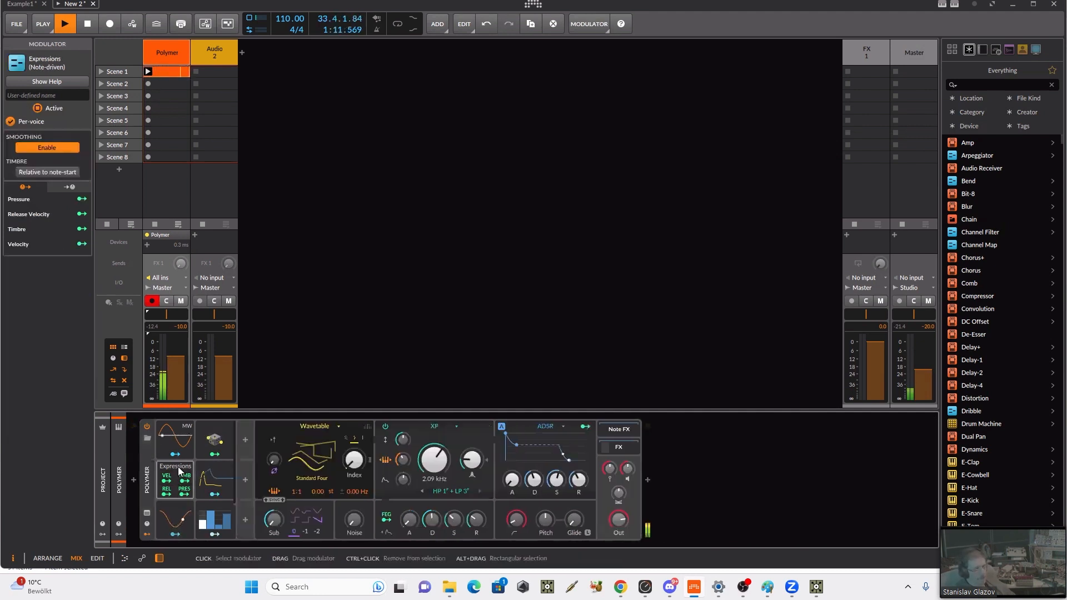
pyautogui.click(179, 475)
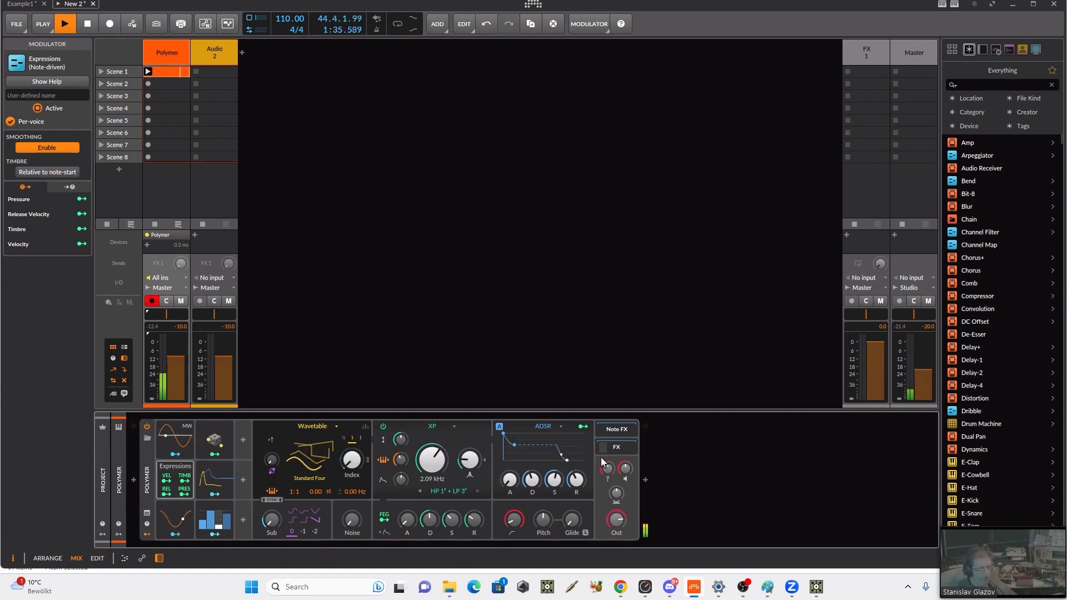
# Step: Map the Expressions modulator's velocity to the ADSR decay at 0.560 and its timbre to the sub oscillator waveform at 2.400
pyautogui.moveTo(609, 473); pyautogui.dragTo(609, 500)
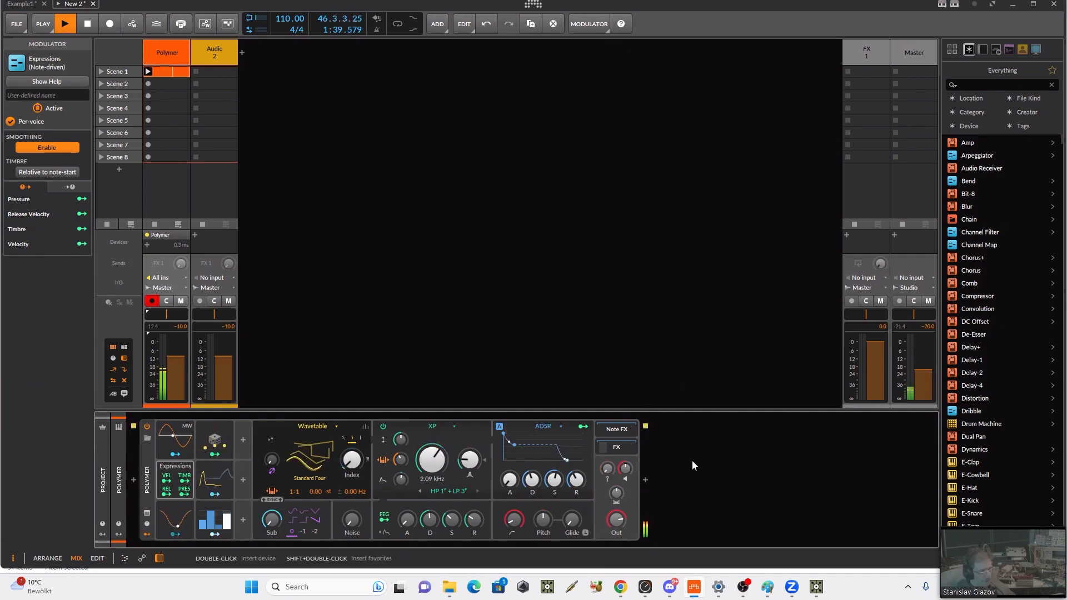
pyautogui.click(168, 481)
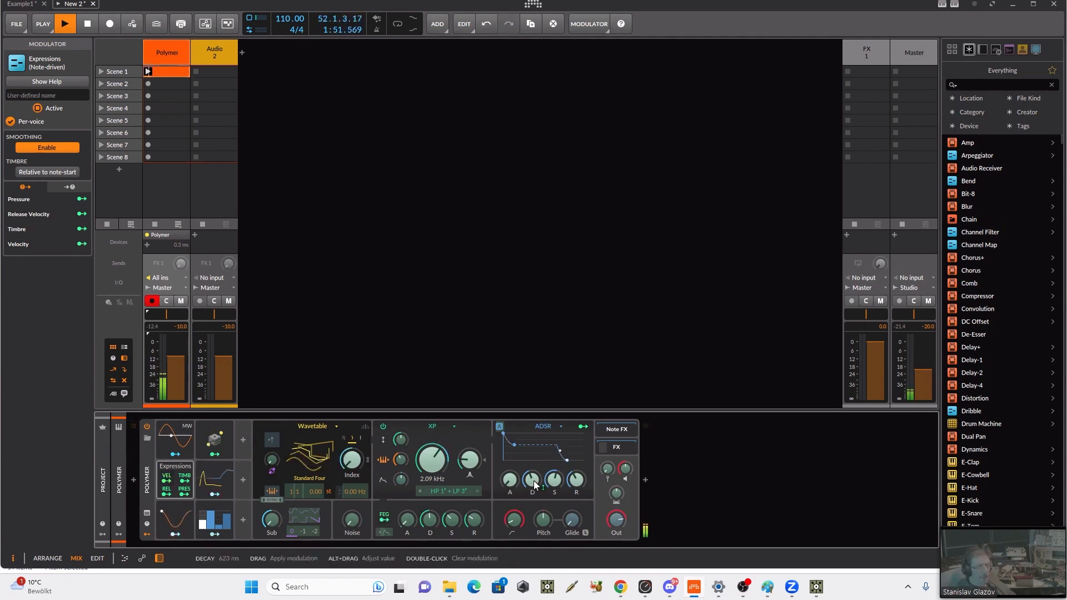
pyautogui.moveTo(532, 485); pyautogui.dragTo(532, 465)
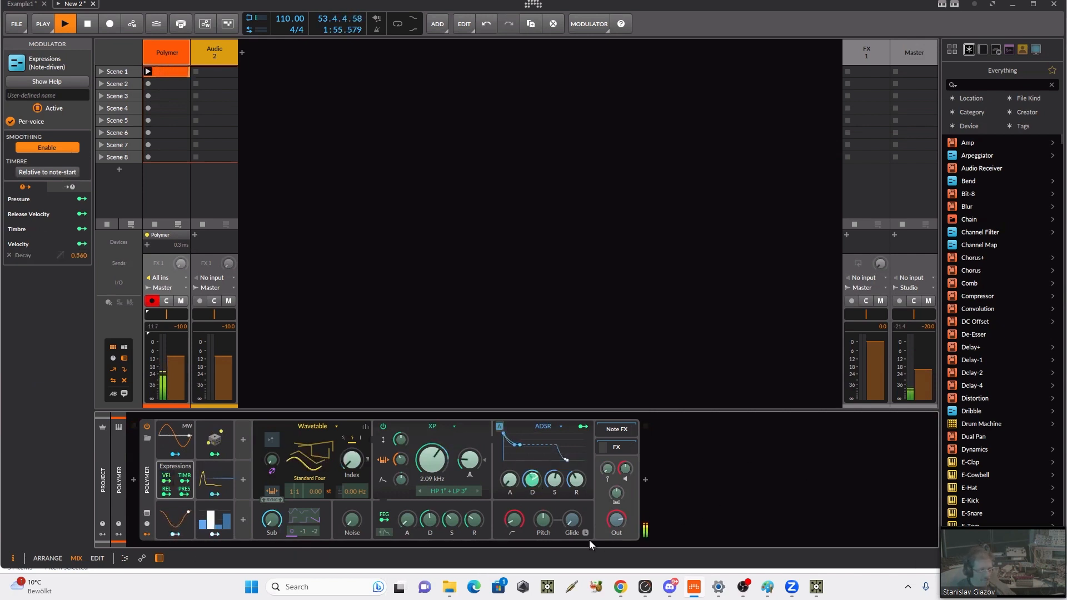
pyautogui.click(184, 479)
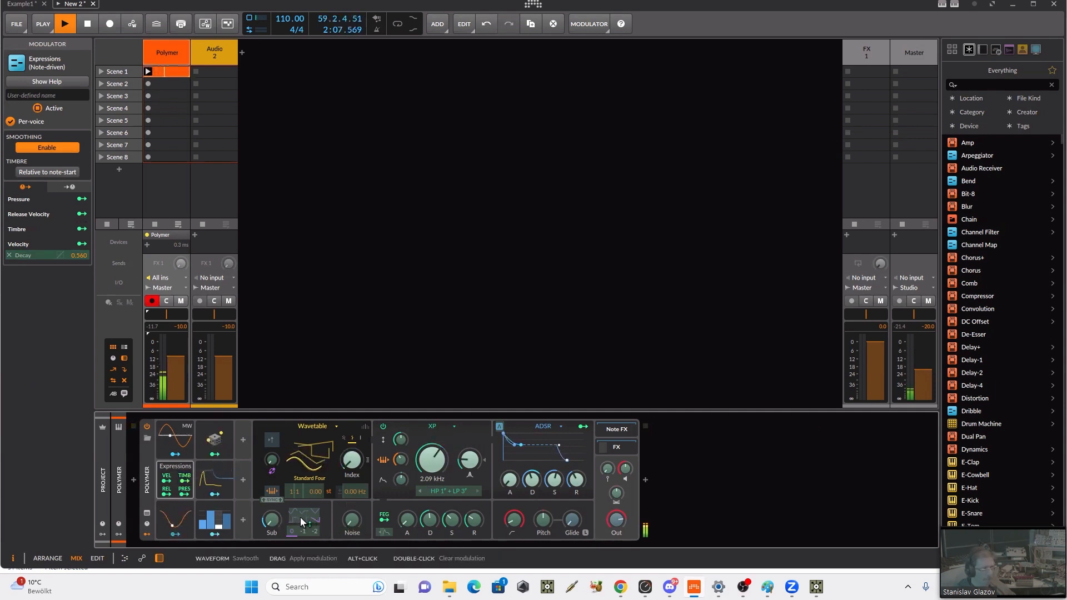
pyautogui.moveTo(300, 516); pyautogui.dragTo(300, 502)
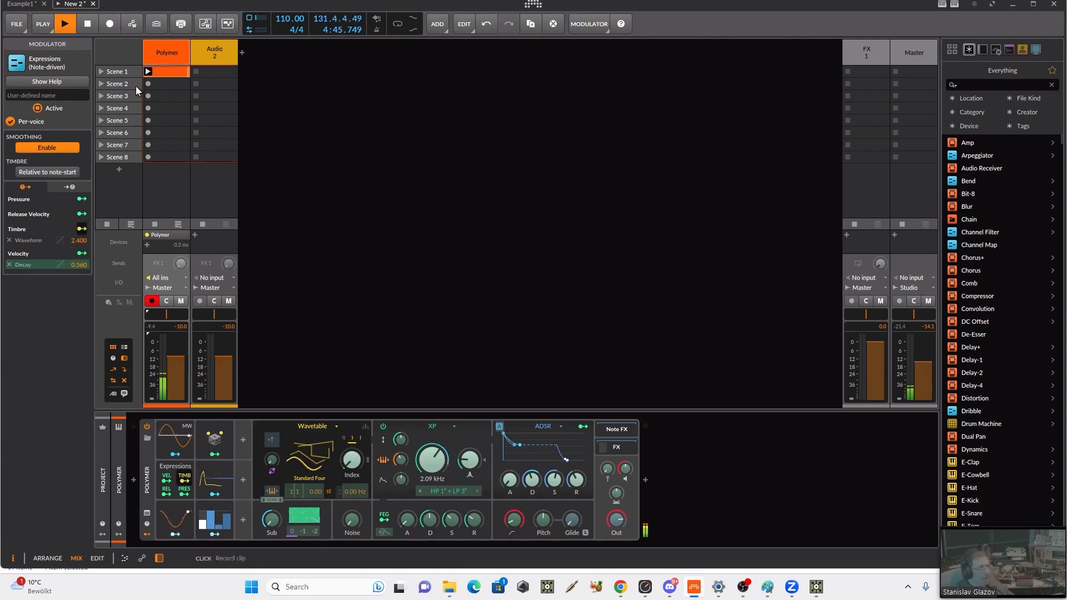
# Step: Reopen the Polymer clip in the note editor and show the velocity lane of its notes
pyautogui.doubleClick(162, 72)
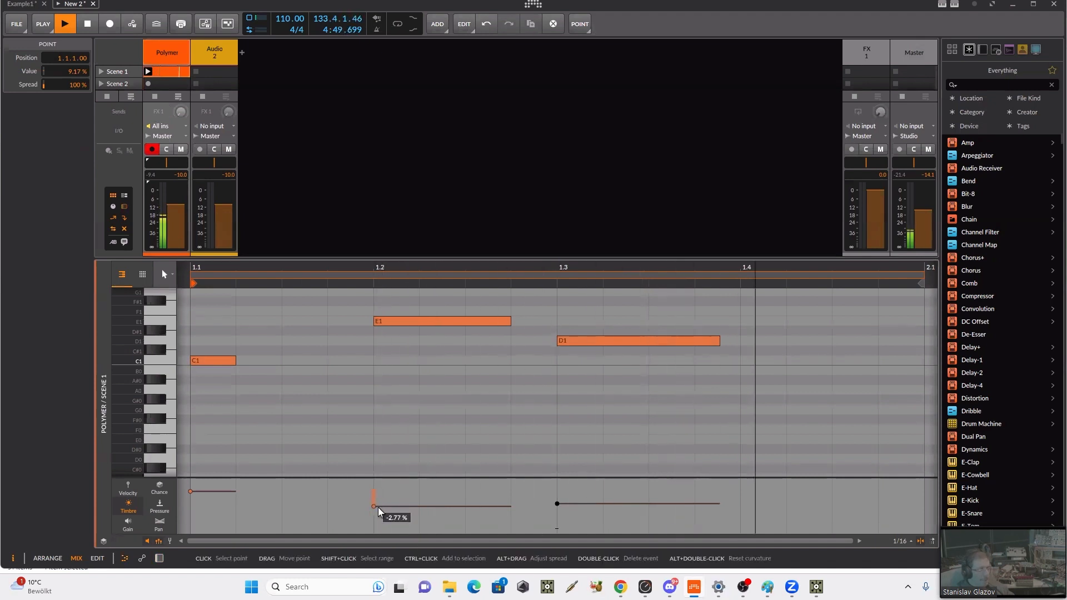
pyautogui.click(131, 489)
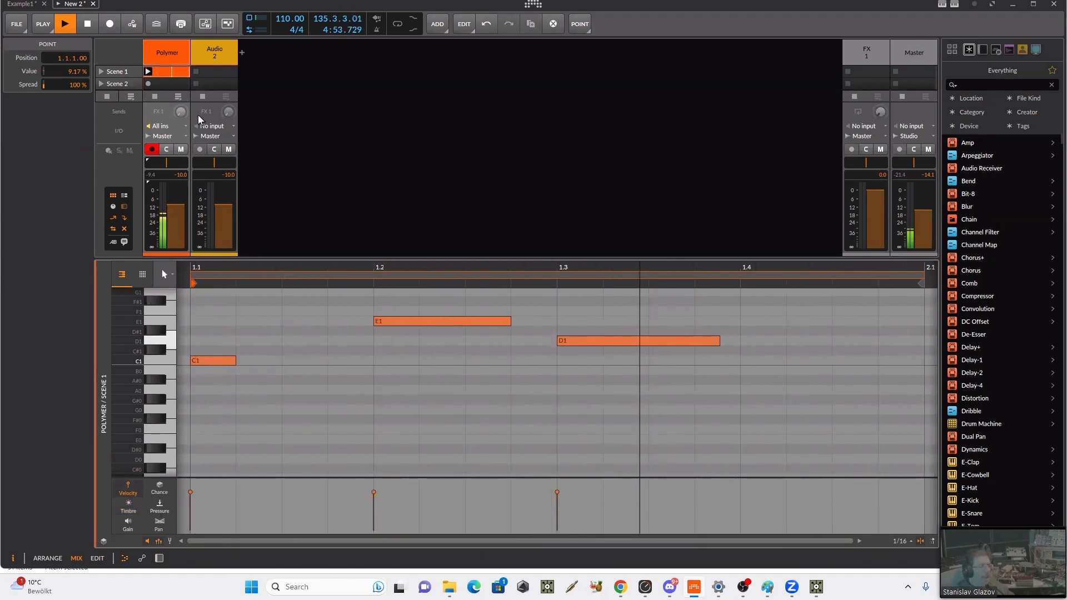
# Step: Show the Polymer device and raise the velocity modulation of the ADSR decay to 0.630
pyautogui.click(175, 51)
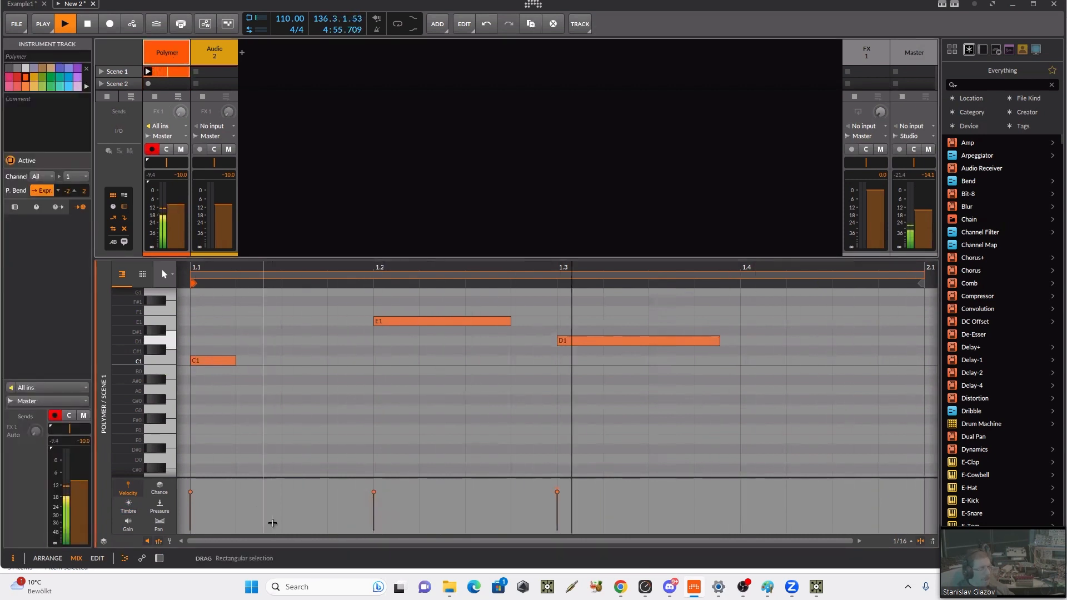
pyautogui.press('d')
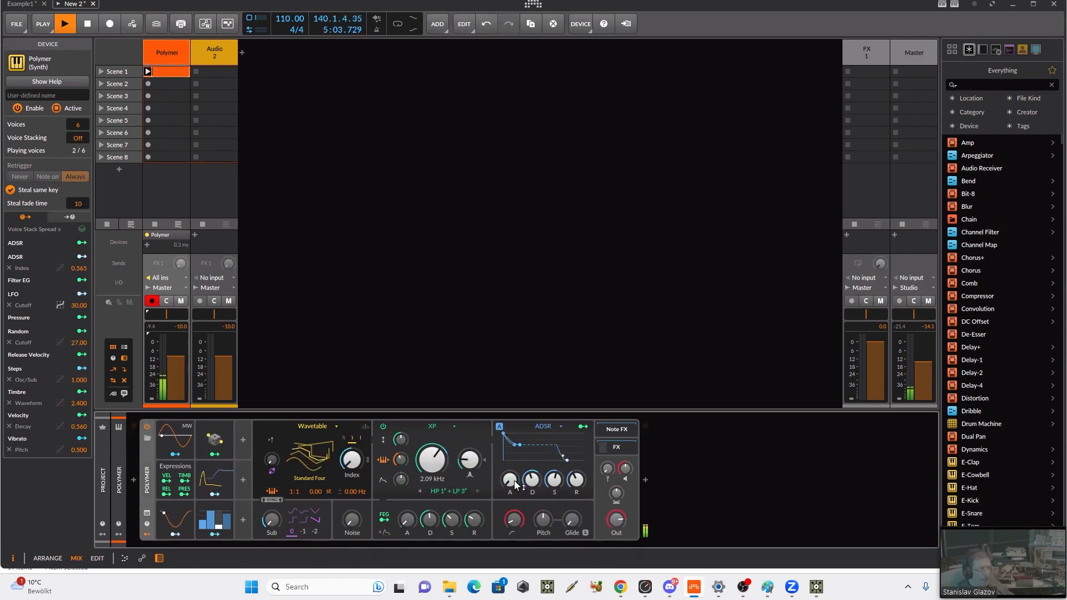
pyautogui.click(166, 481)
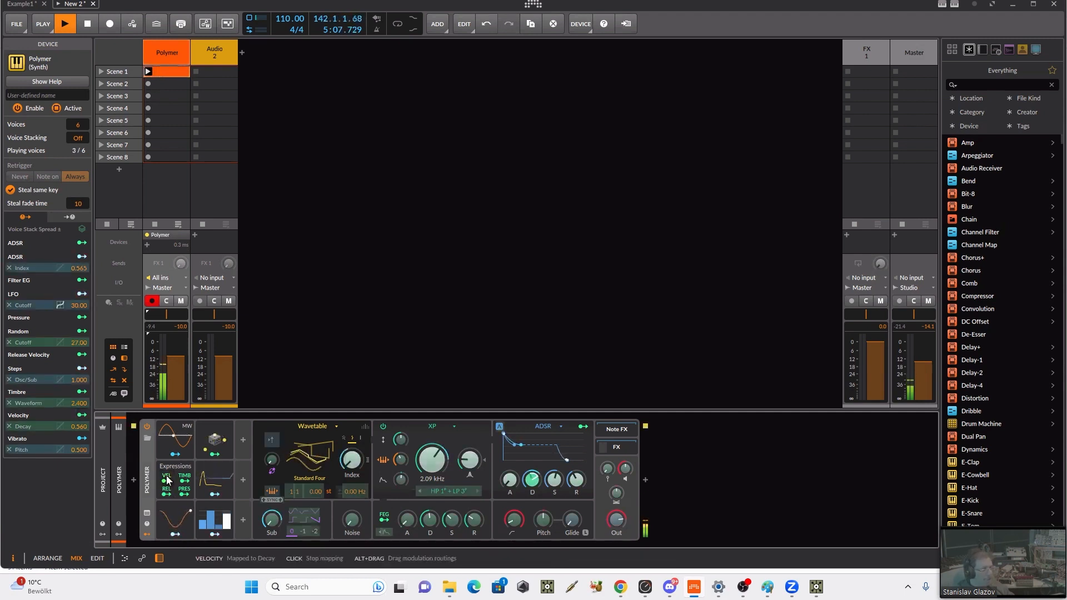
pyautogui.click(167, 480)
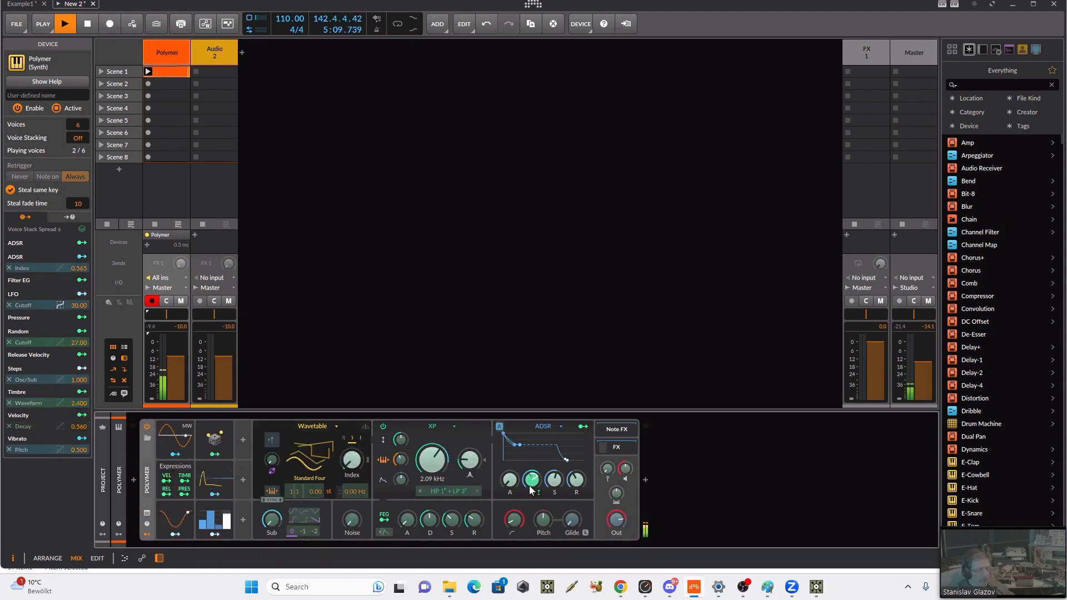
pyautogui.moveTo(537, 492); pyautogui.dragTo(537, 483)
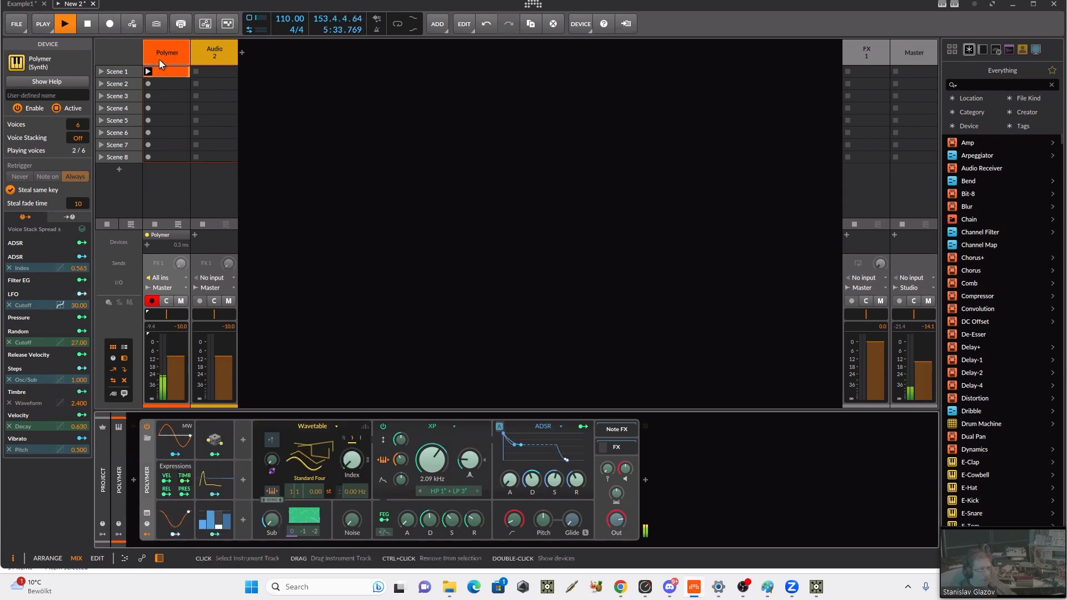
# Step: Reopen the Polymer clip, stop playback, and disarm and mute the Polymer track
pyautogui.doubleClick(169, 73)
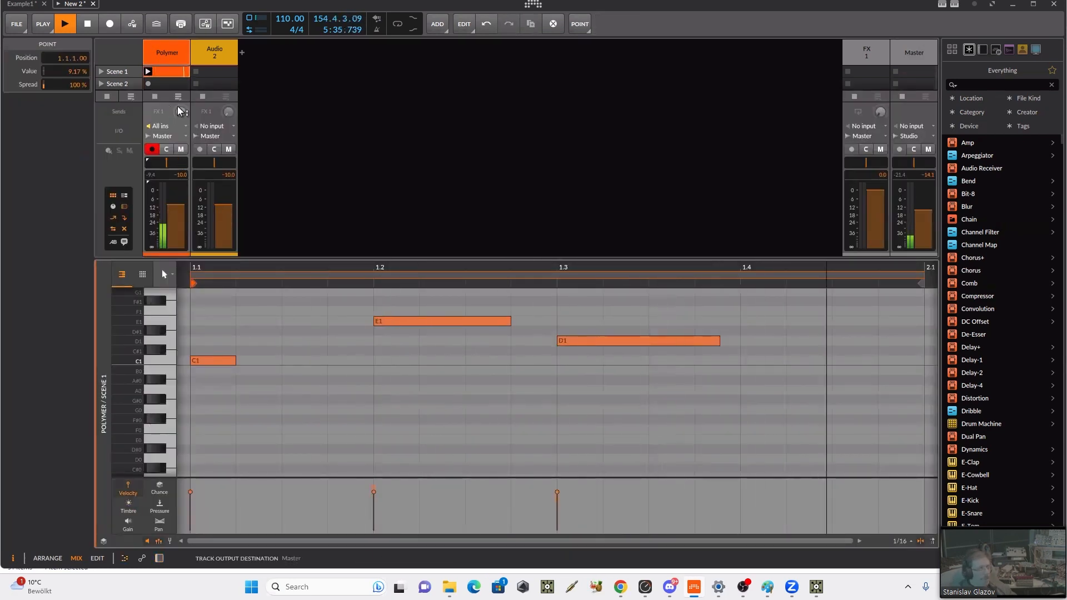
pyautogui.press('space')
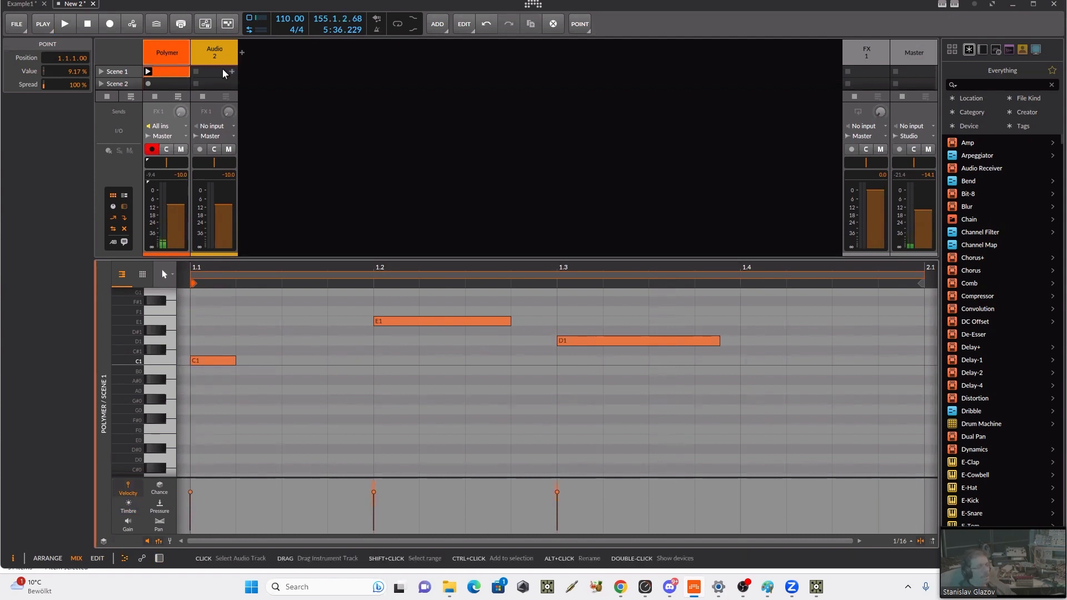
pyautogui.click(151, 149)
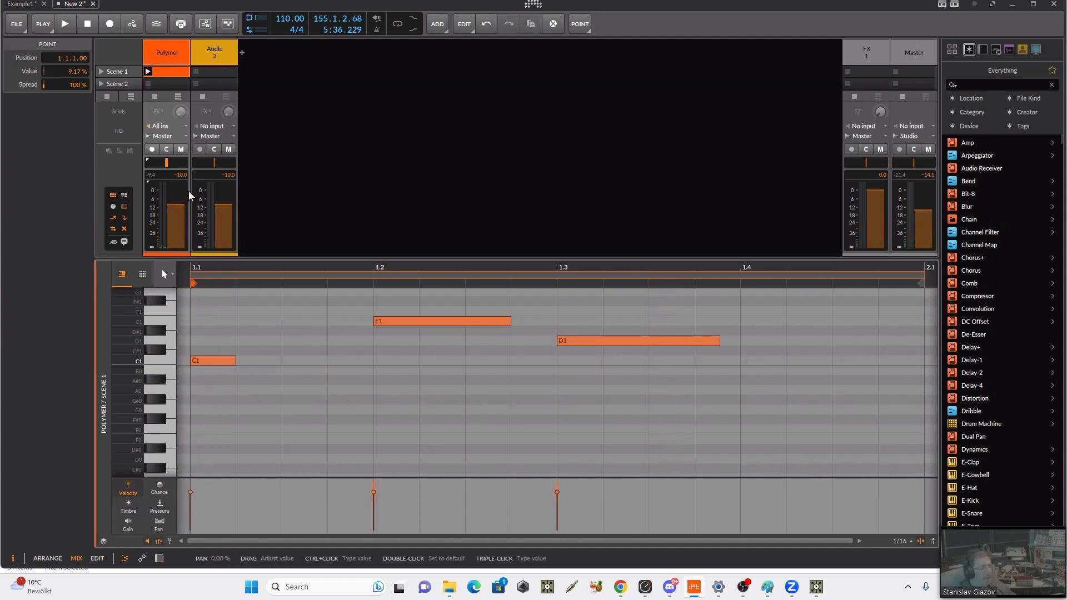
pyautogui.click(181, 150)
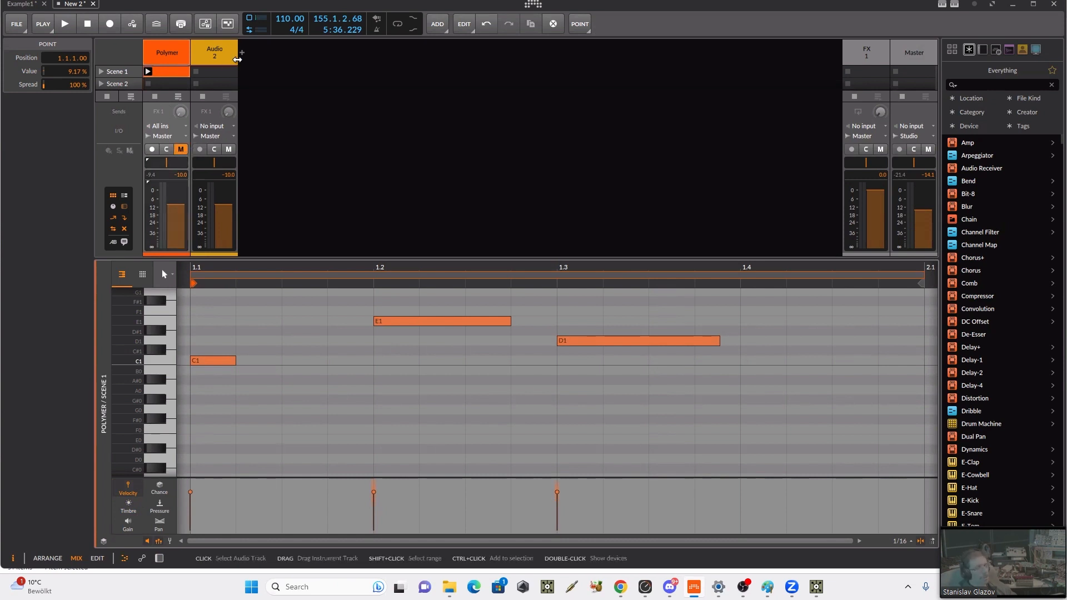
# Step: Add a new instrument track loaded with the Phase-4 synth
pyautogui.click(242, 53)
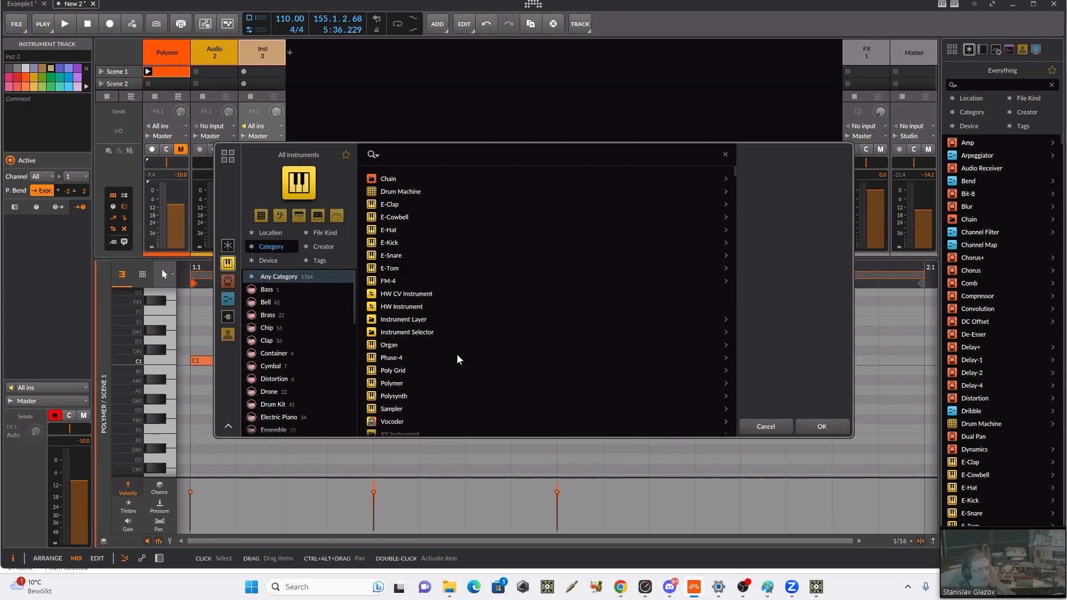
pyautogui.click(397, 359)
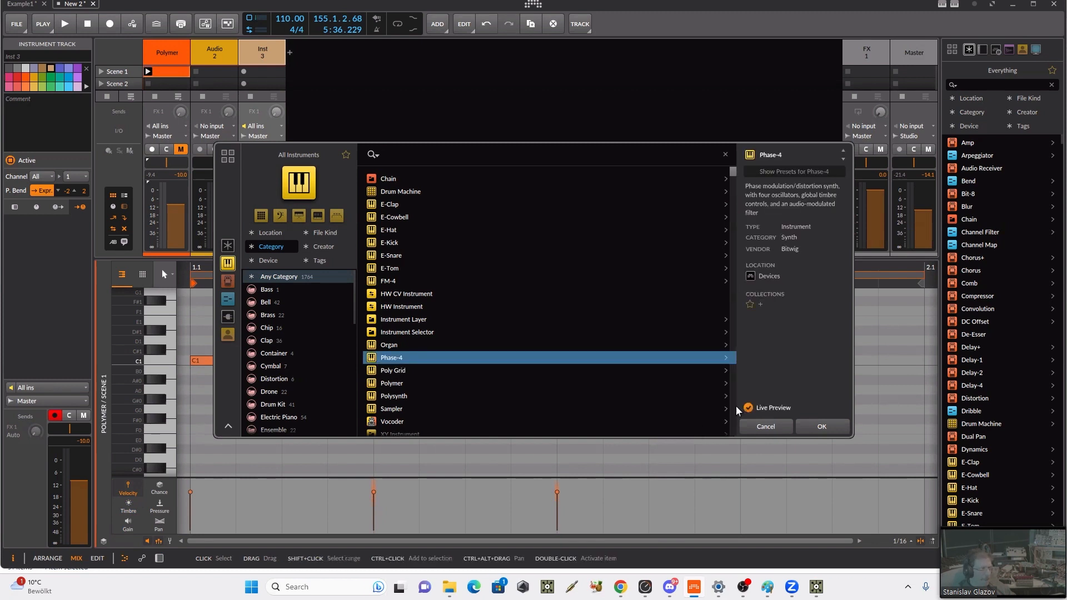
pyautogui.click(811, 426)
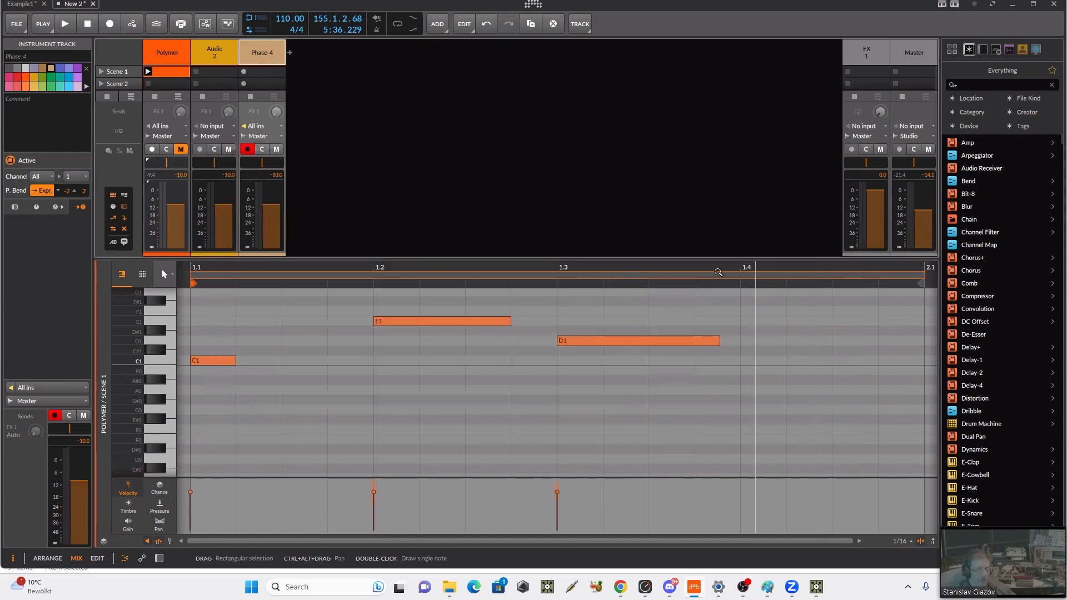
# Step: Create an empty clip in Scene 1 of the Phase-4 track and open it in the note editor
pyautogui.doubleClick(254, 56)
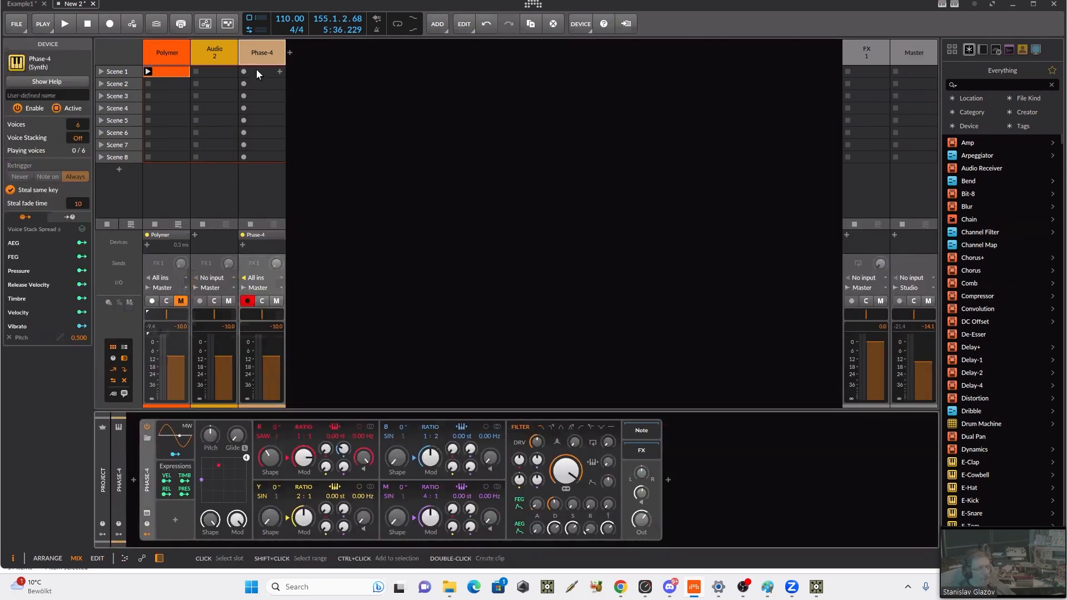
pyautogui.doubleClick(257, 72)
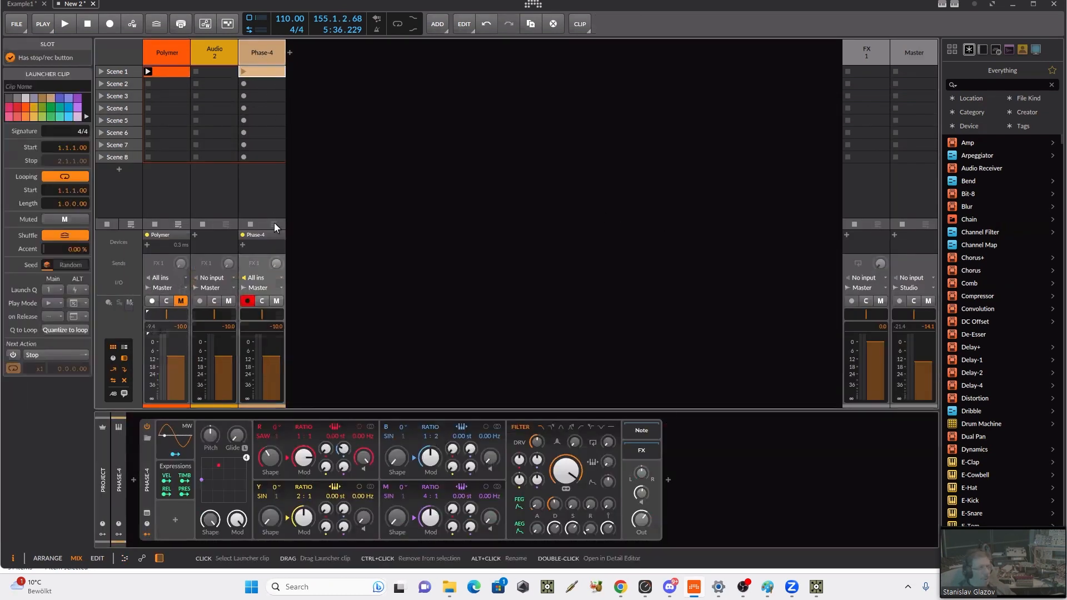
pyautogui.doubleClick(255, 75)
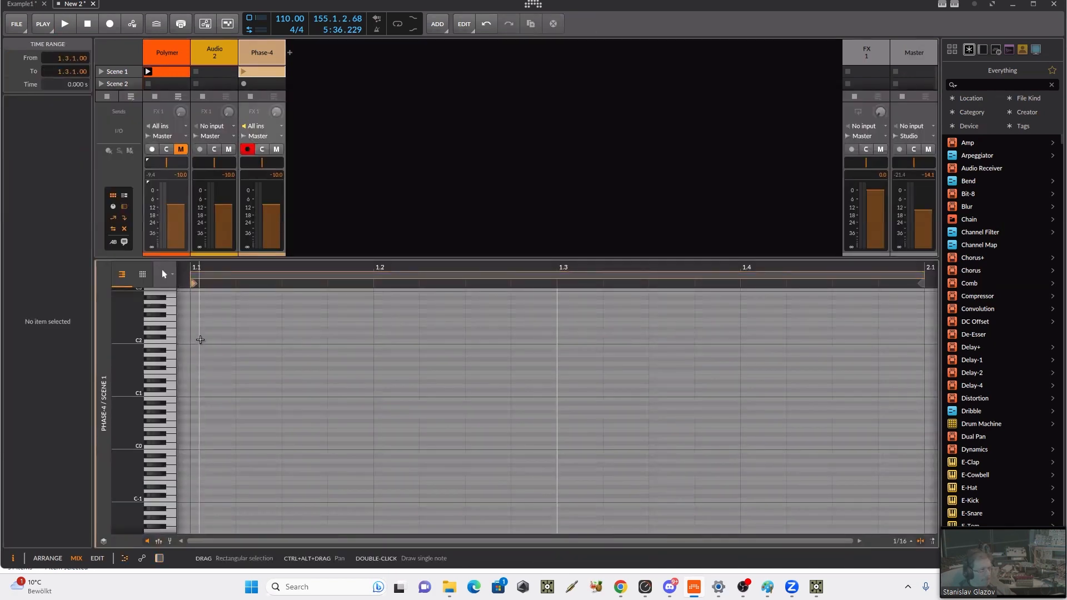
# Step: Draw two consecutive C2 notes: one at 1.1.1.00 with length 0.1.2.79, one at 1.2.4.00 with length 0.2.0.79
pyautogui.scroll(3, 203, 350)
pyautogui.click(198, 380)
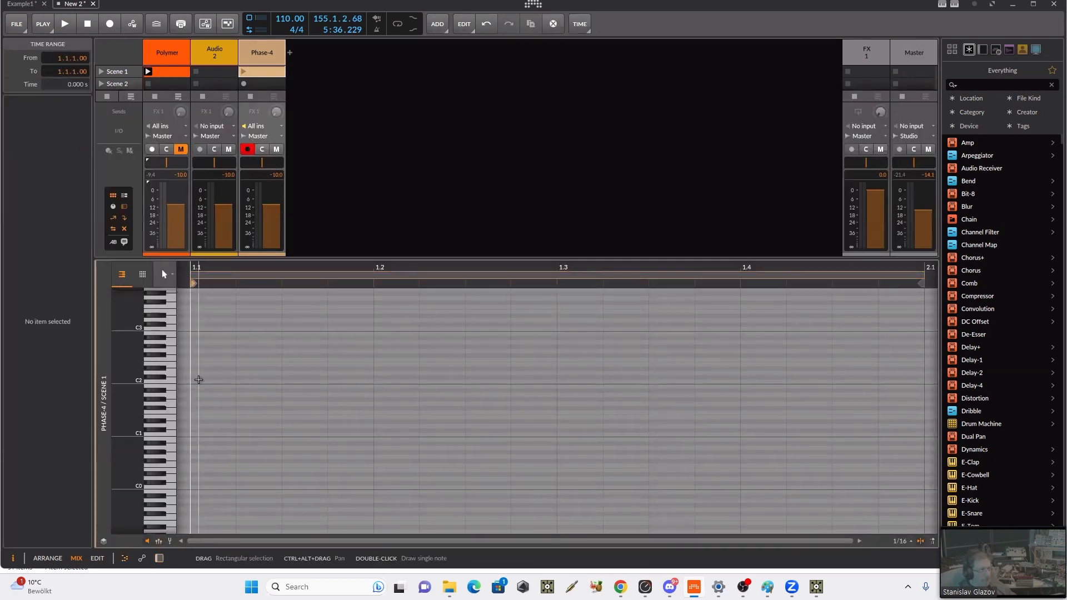
pyautogui.doubleClick(198, 379)
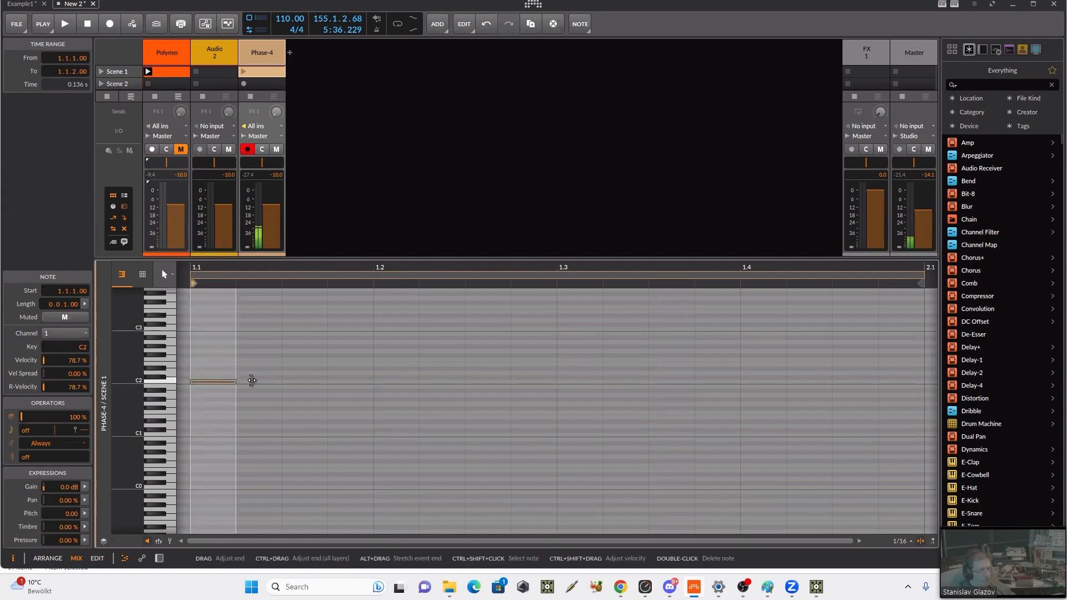
pyautogui.moveTo(236, 383); pyautogui.dragTo(511, 381)
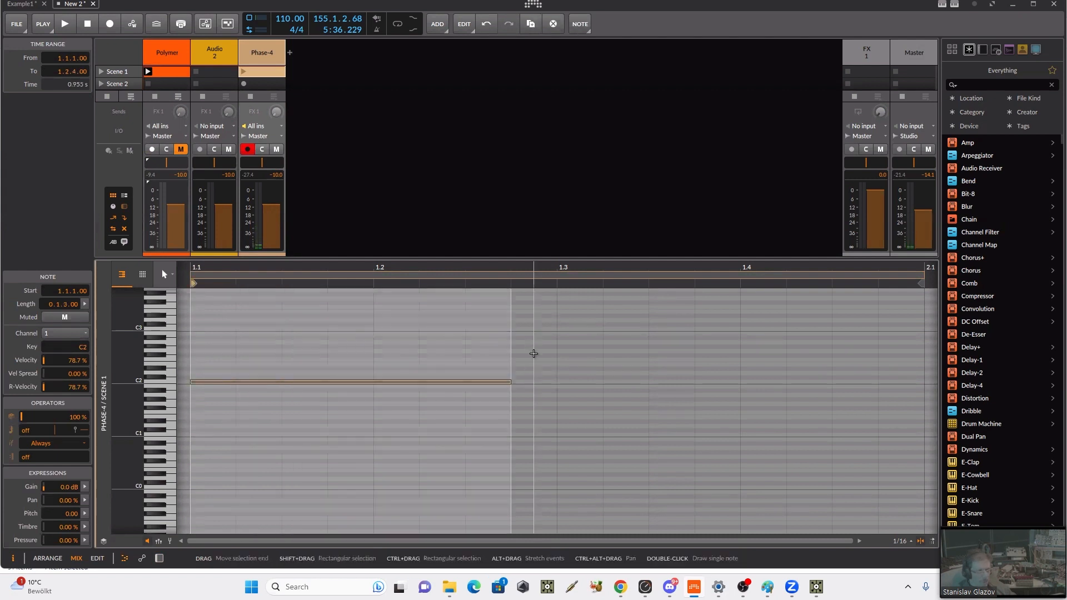
pyautogui.doubleClick(525, 382)
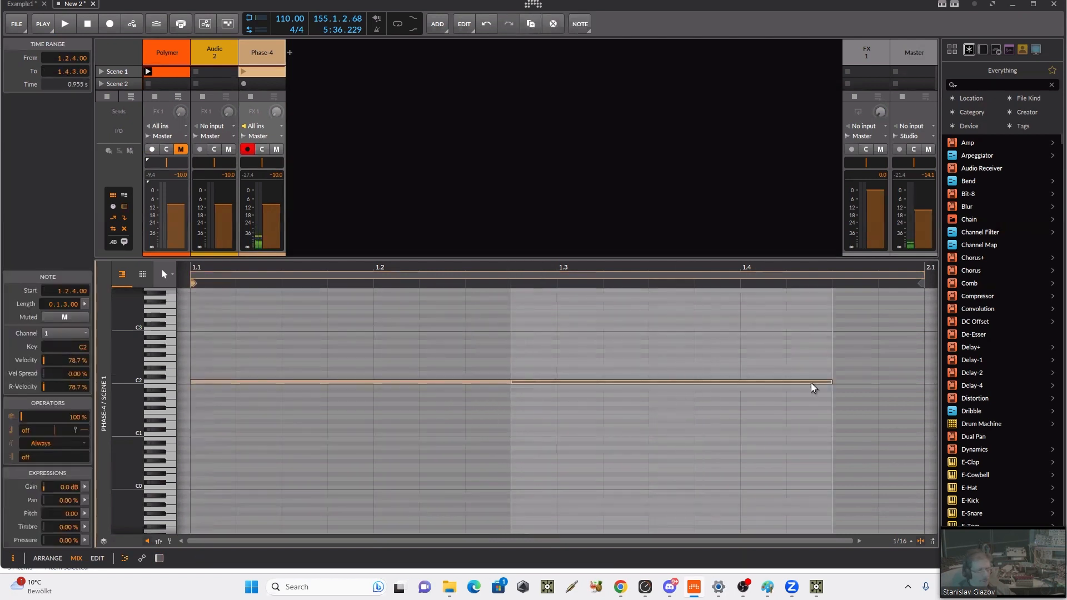
pyautogui.moveTo(830, 382); pyautogui.dragTo(914, 383)
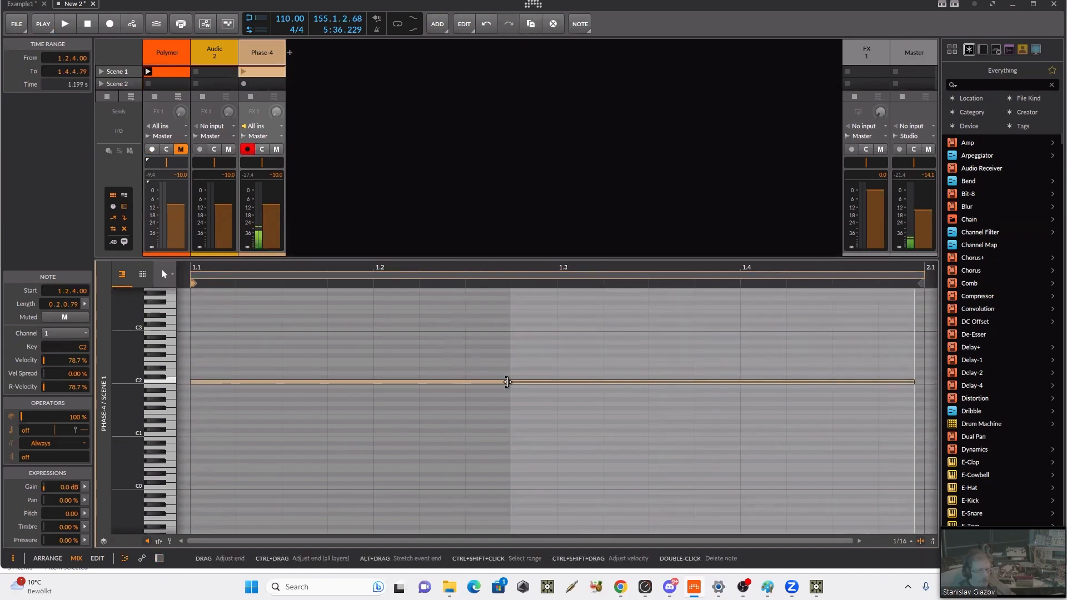
pyautogui.moveTo(507, 382); pyautogui.dragTo(501, 382)
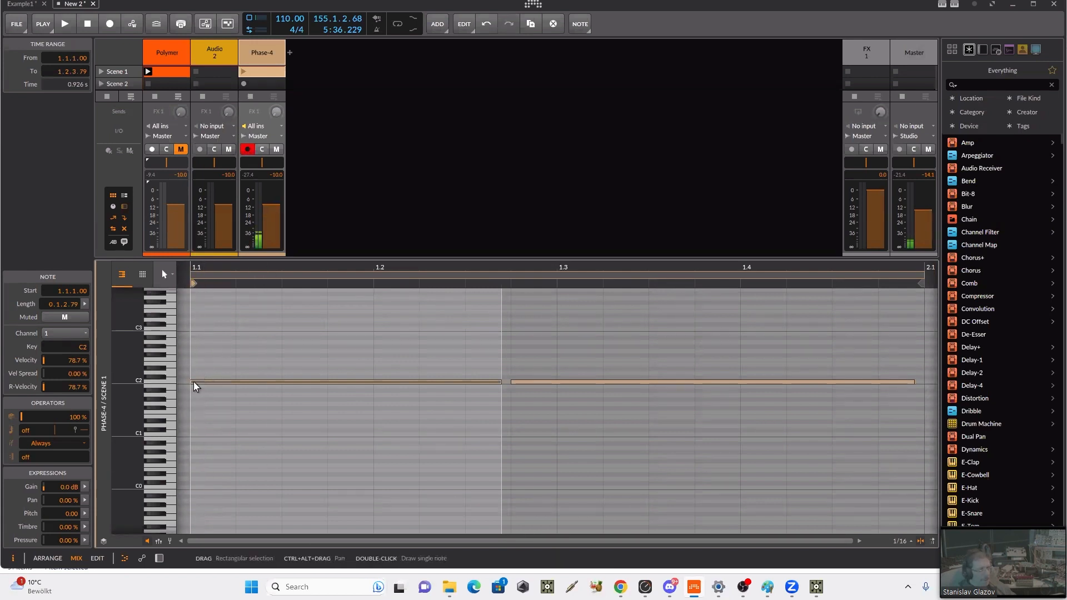
# Step: Copy the second C2 note up to F2 at the same start position
pyautogui.click(534, 382)
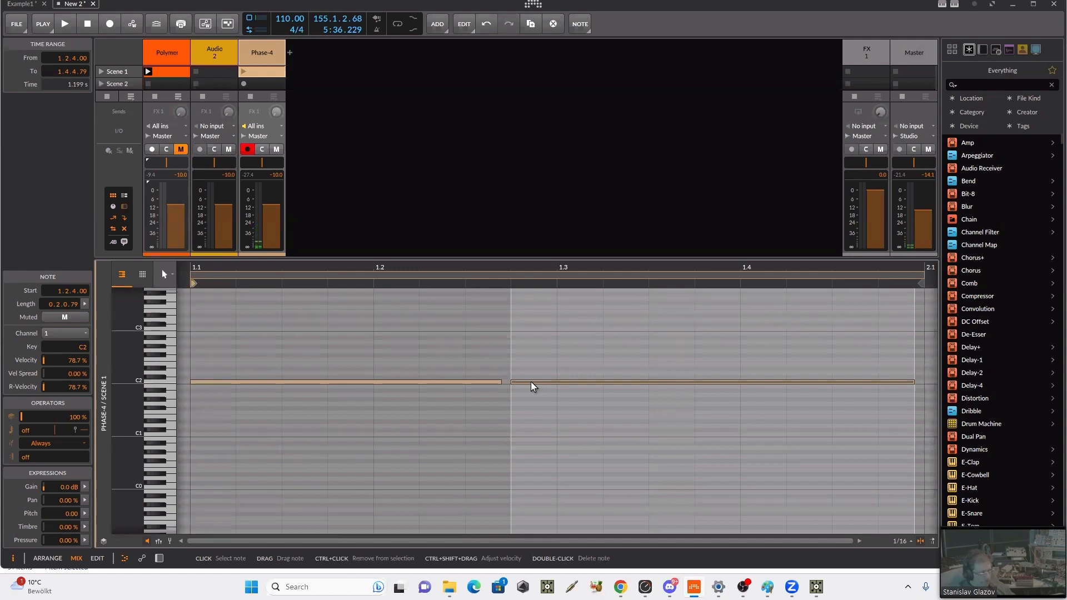
pyautogui.moveTo(531, 385); pyautogui.dragTo(533, 360)
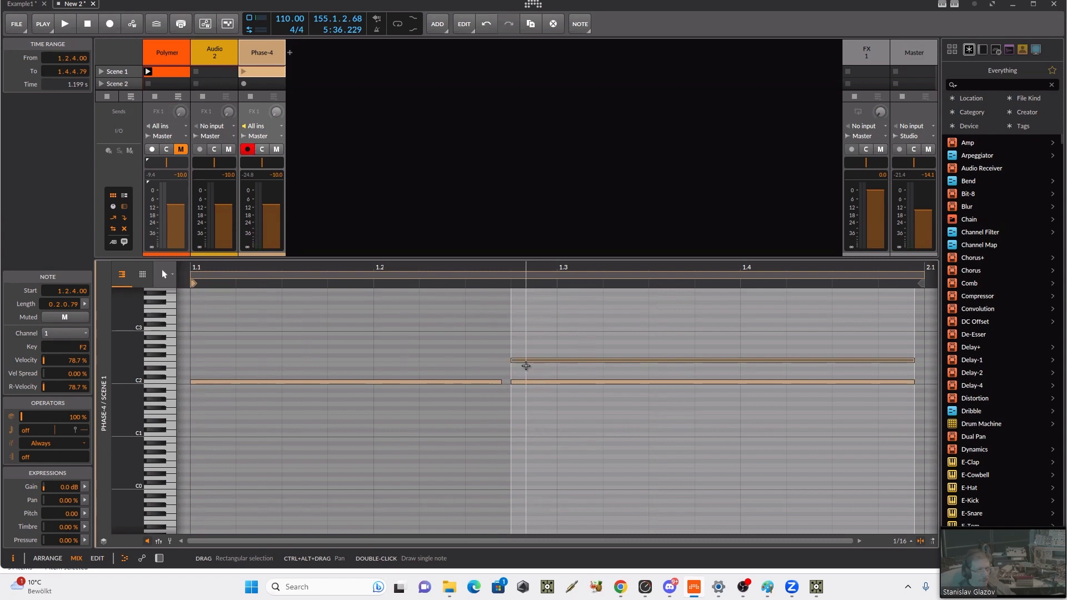
# Step: Set the first C2 note's repeat count to 4 and show the clip's velocity lane
pyautogui.click(245, 382)
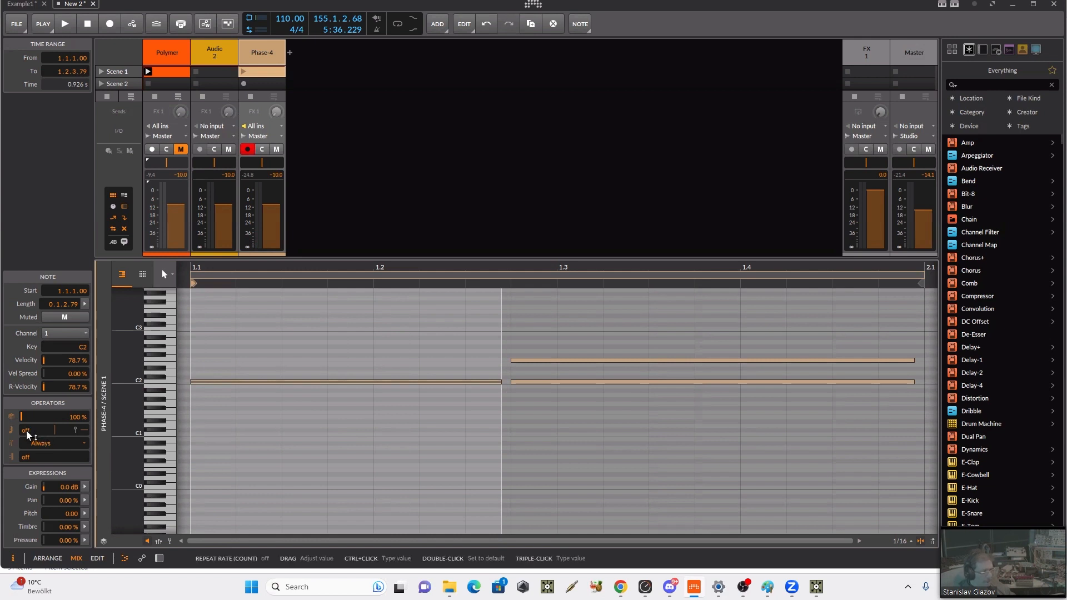
pyautogui.moveTo(25, 430); pyautogui.dragTo(25, 422)
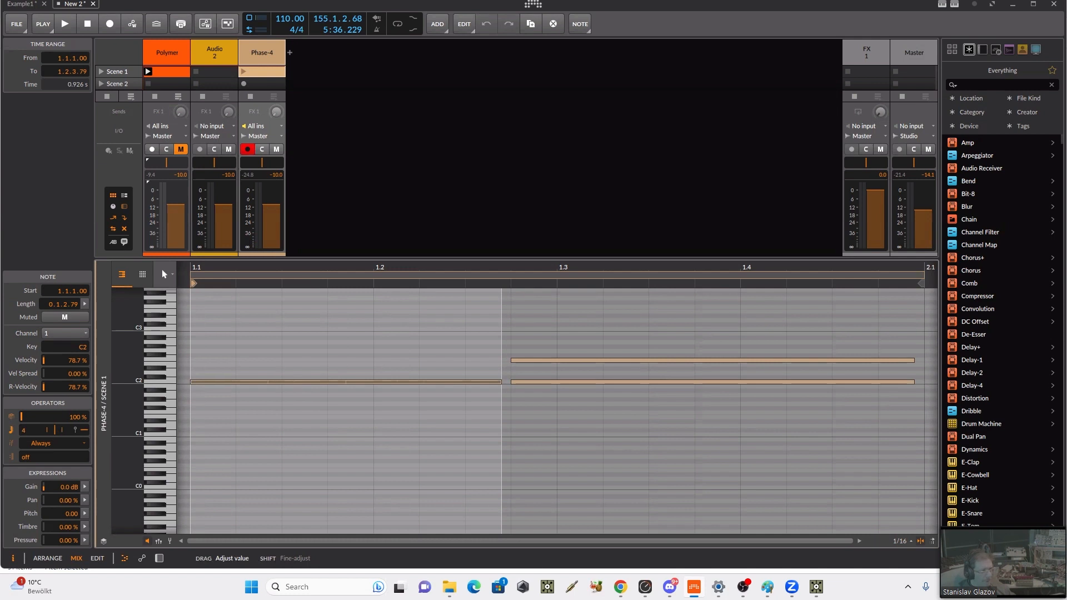
pyautogui.click(160, 540)
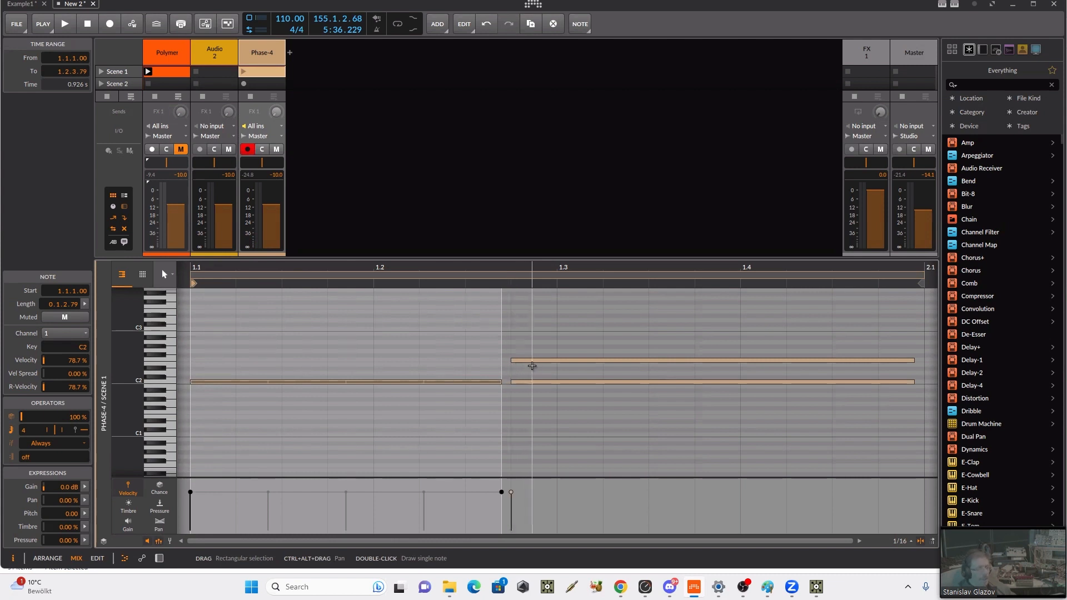
# Step: Set the repeat count of the stacked C2 and F2 notes to 5
pyautogui.moveTo(536, 337); pyautogui.dragTo(557, 412)
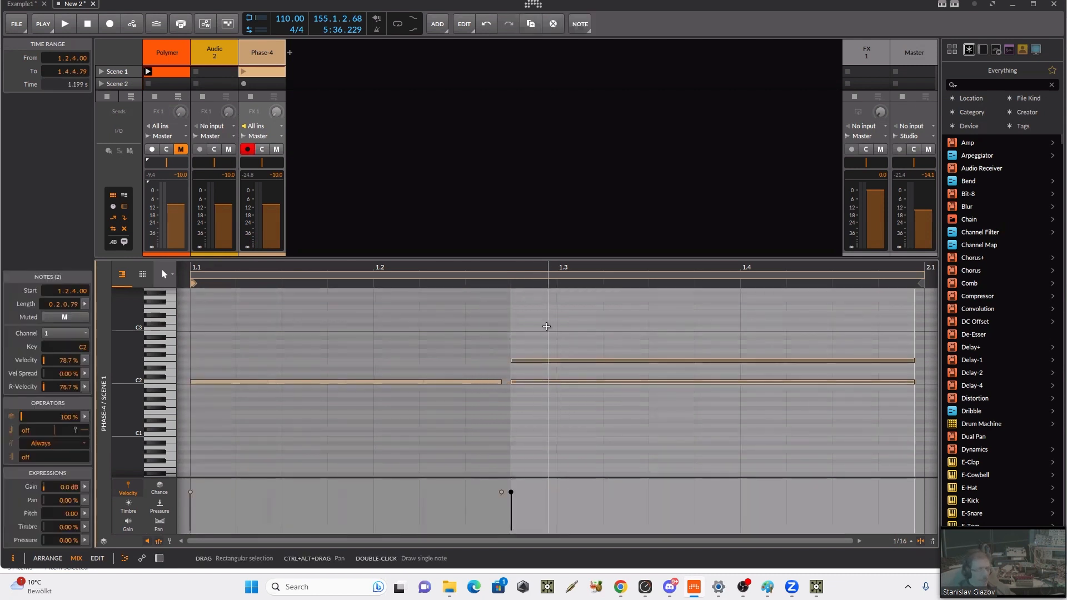
pyautogui.moveTo(28, 435); pyautogui.dragTo(28, 425)
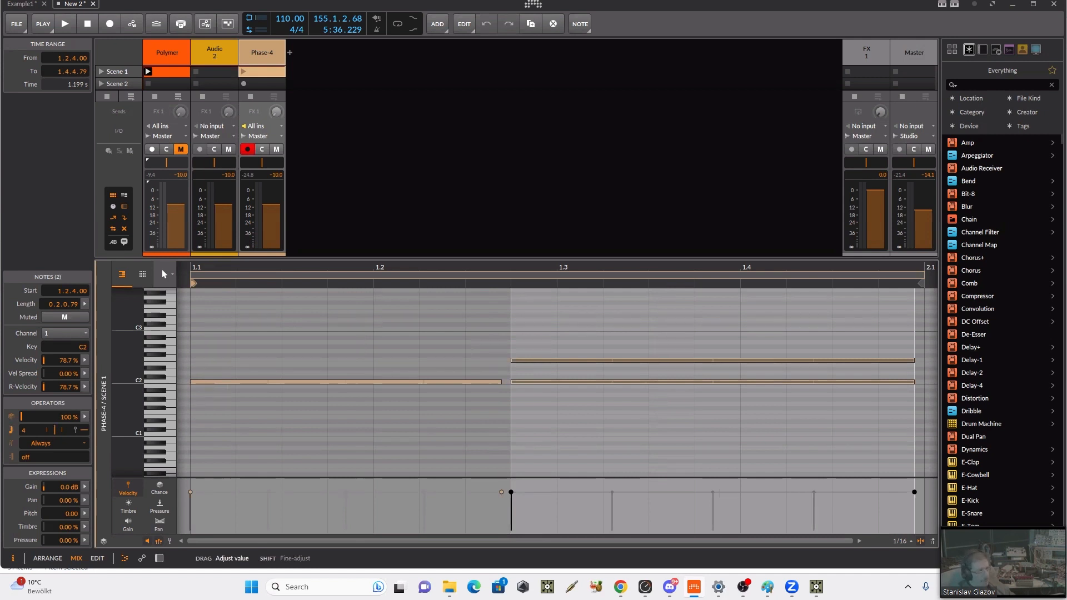
pyautogui.moveTo(28, 425); pyautogui.dragTo(28, 421)
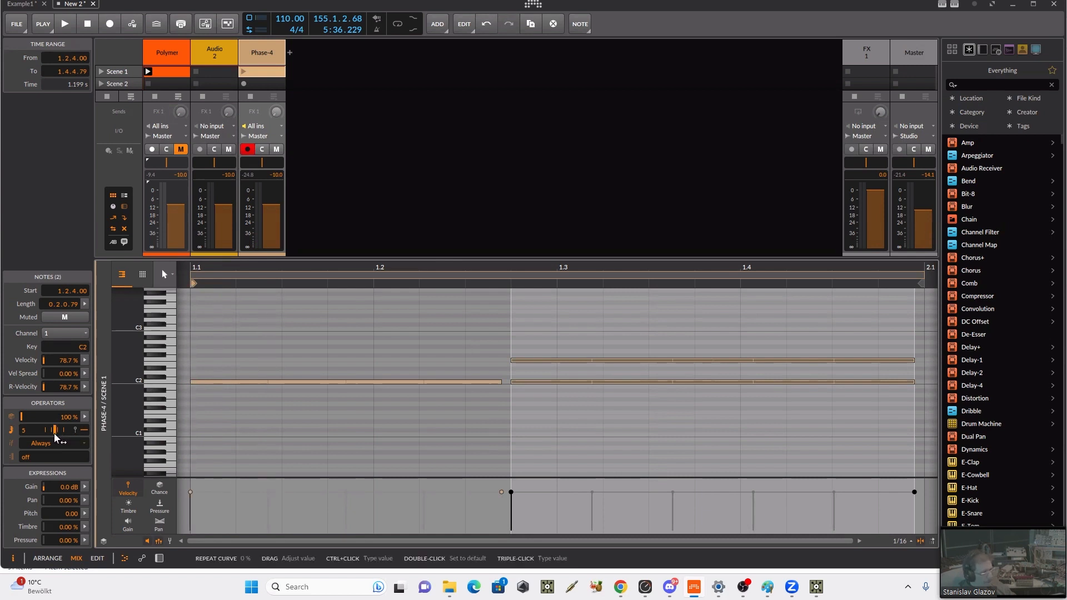
# Step: Curve the stacked notes' repeats so they speed up, and the first C2 note's repeats so they slow down slightly
pyautogui.moveTo(54, 433); pyautogui.dragTo(59, 432)
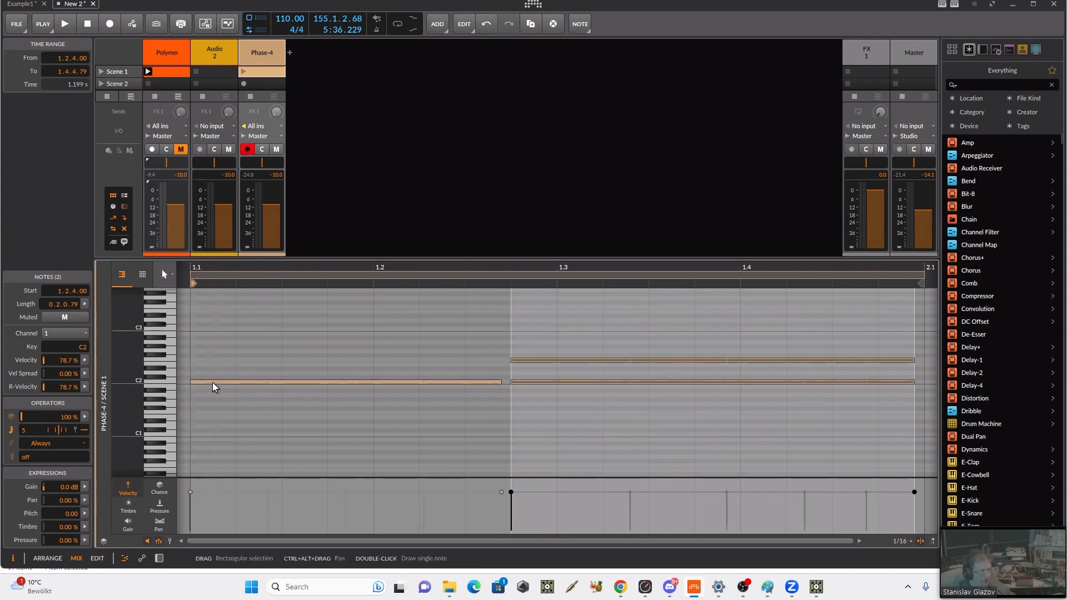
pyautogui.click(213, 383)
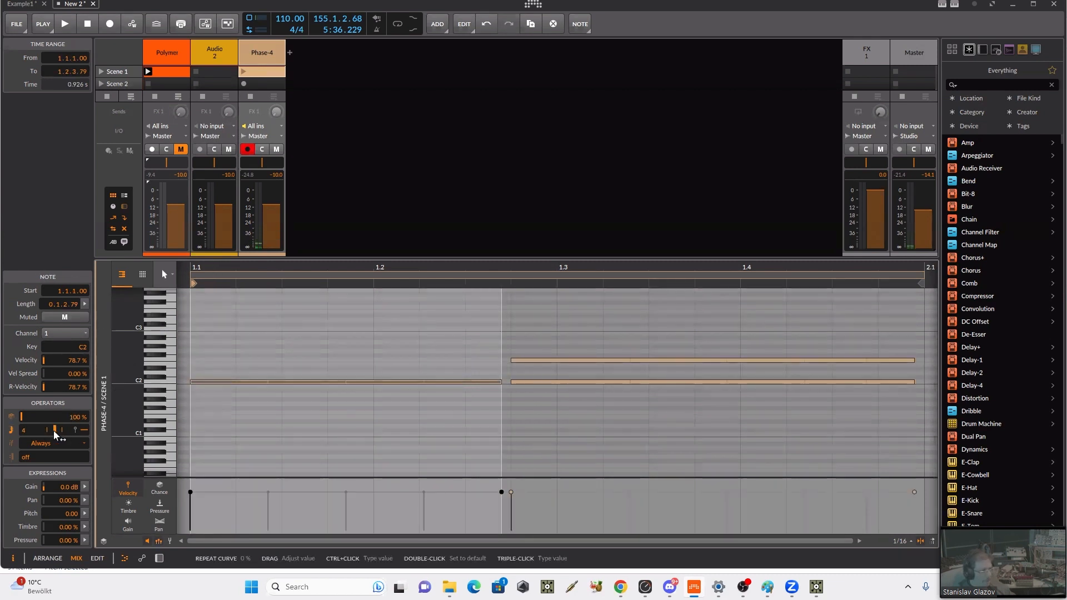
pyautogui.moveTo(54, 431); pyautogui.dragTo(52, 433)
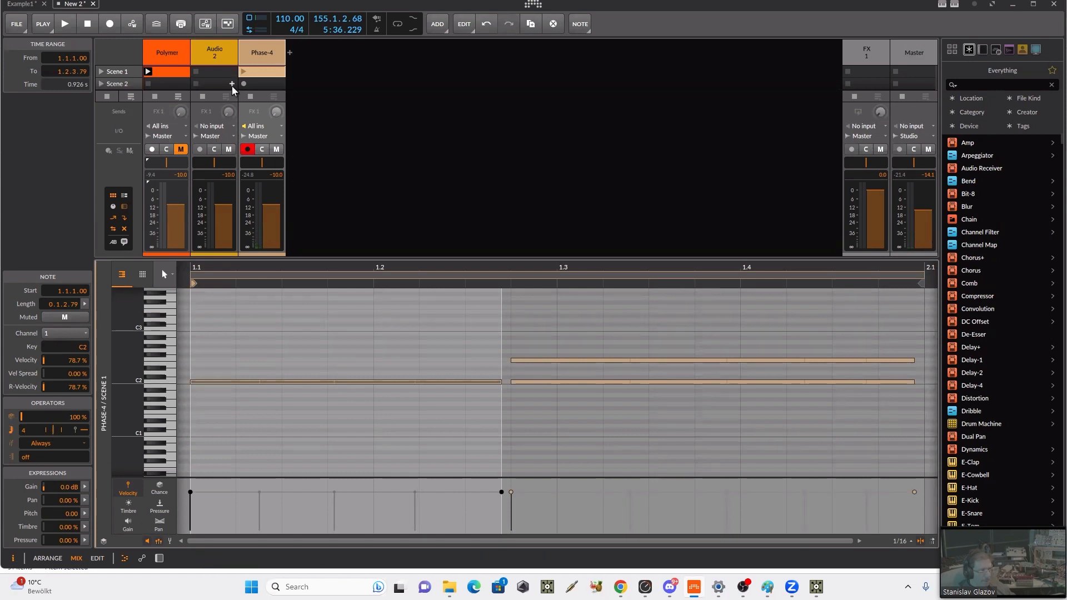
# Step: Launch the Phase-4 clip, show its device and lower the amplitude envelope's decay and release
pyautogui.click(243, 72)
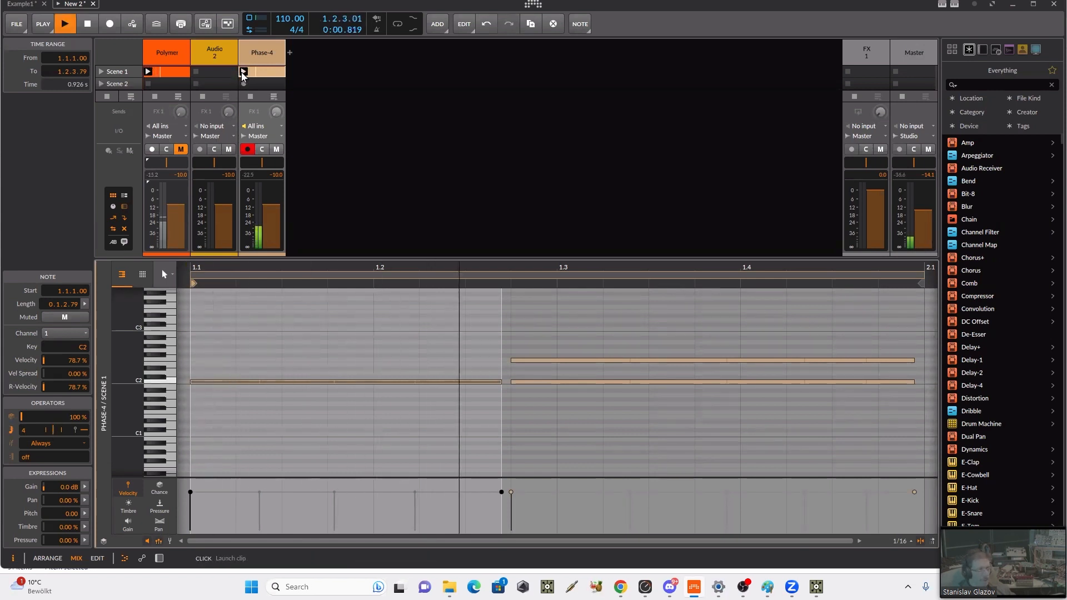
pyautogui.click(254, 55)
pyautogui.click(254, 56)
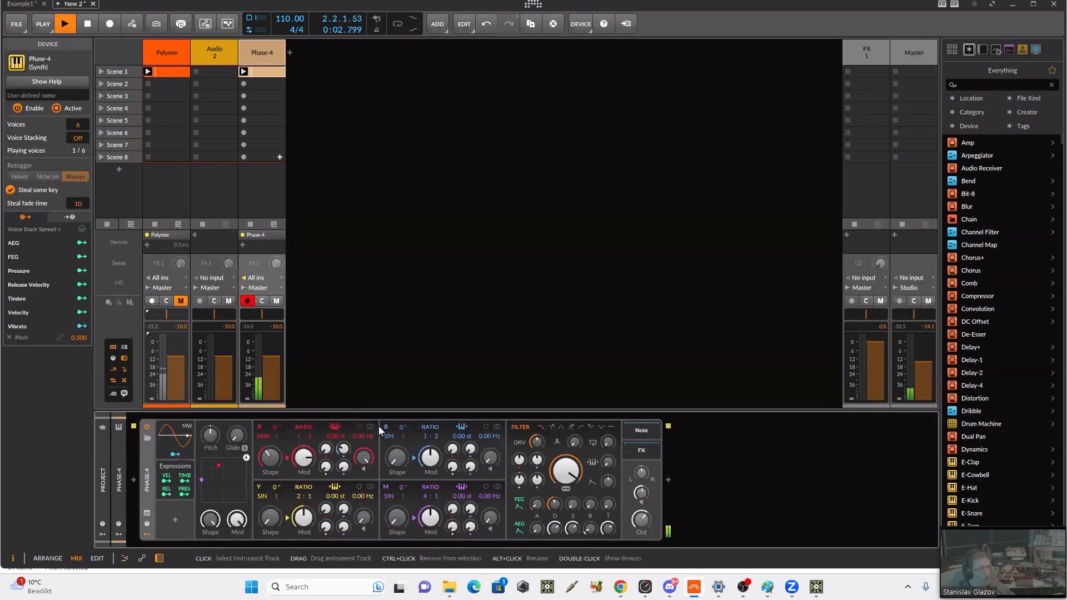
pyautogui.moveTo(551, 530); pyautogui.dragTo(571, 583)
pyautogui.moveTo(591, 529); pyautogui.dragTo(607, 555)
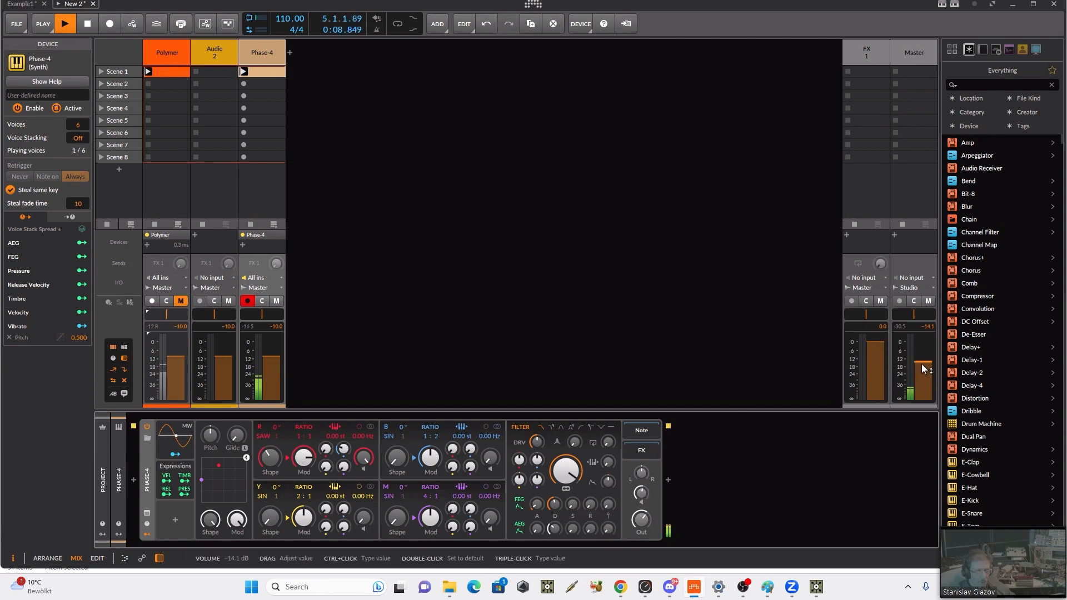
# Step: Raise the master volume to -8.7 dB, and switch Phase-4's filter to Low-pass (4-pole) with an adjusted cutoff frequency
pyautogui.moveTo(921, 364); pyautogui.dragTo(921, 357)
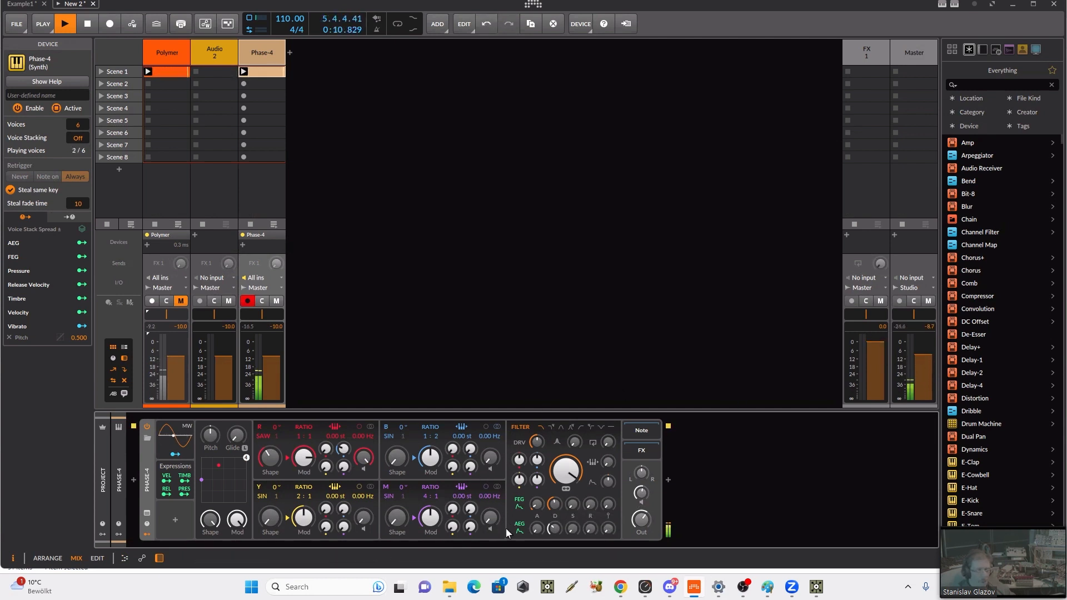
pyautogui.moveTo(554, 528); pyautogui.dragTo(562, 525)
pyautogui.click(551, 429)
pyautogui.moveTo(568, 474)
pyautogui.mouseDown()
pyautogui.moveTo(568, 493)
pyautogui.moveTo(570, 463)
pyautogui.mouseUp()
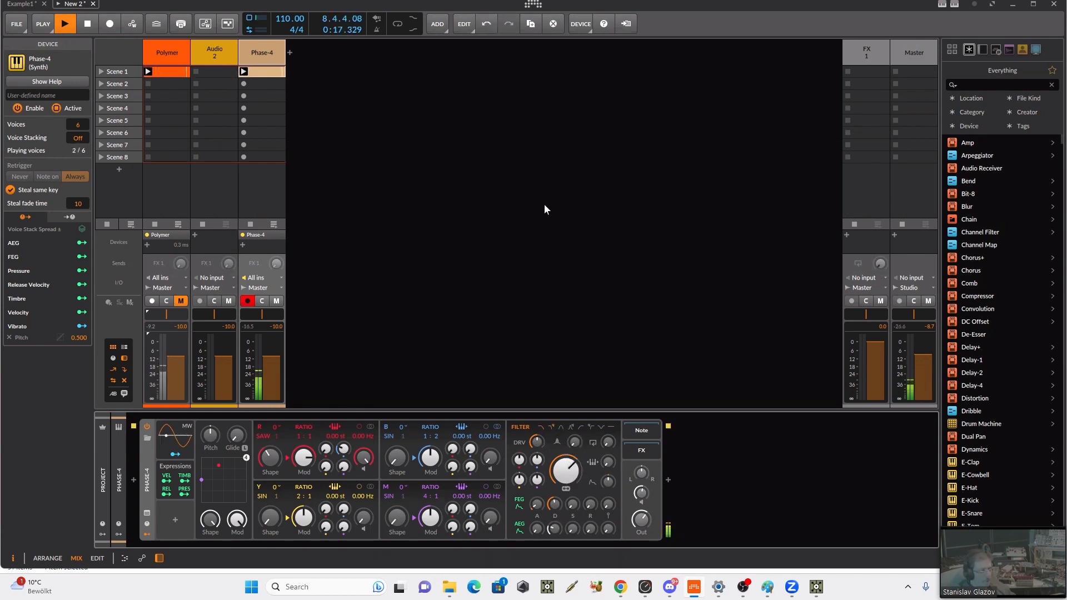
# Step: In the Phase-4 clip, set the F2 note's recurrence length to 4, playing only on the first cycle
pyautogui.click(256, 71)
pyautogui.doubleClick(255, 71)
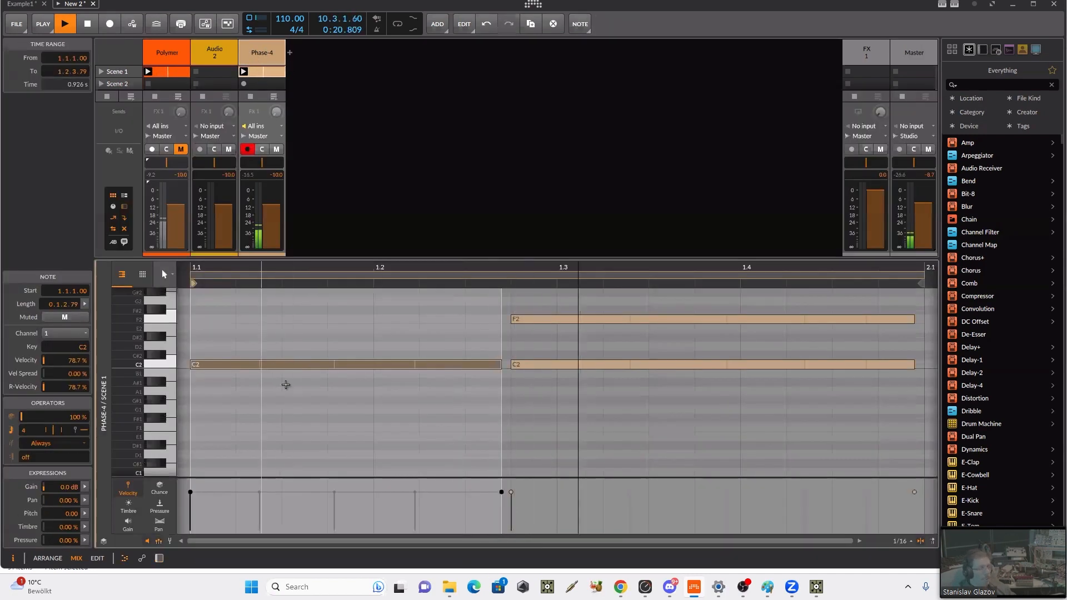
pyautogui.click(195, 365)
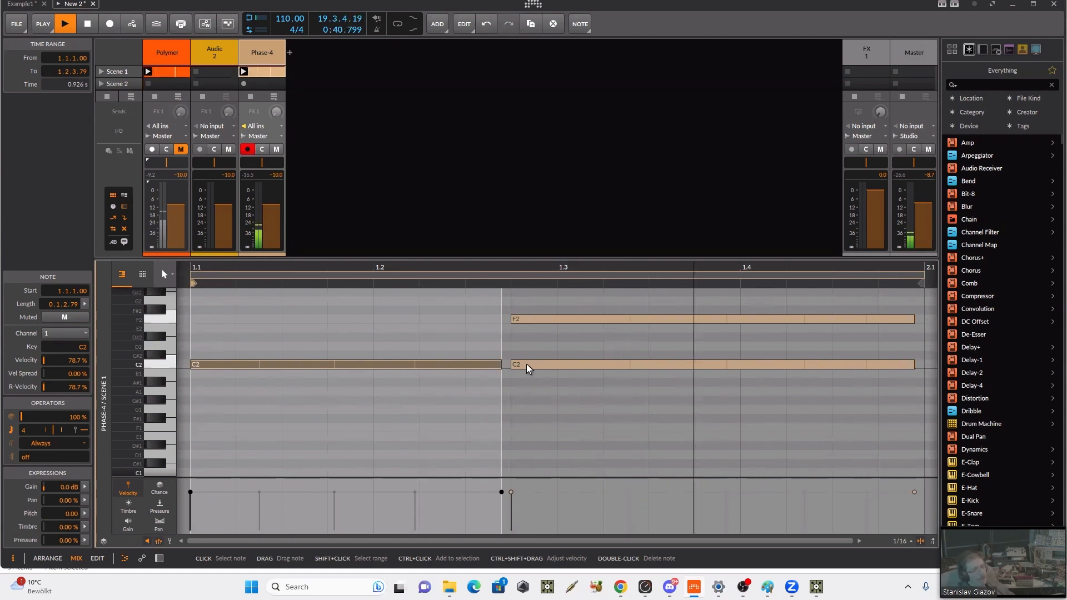
pyautogui.click(550, 365)
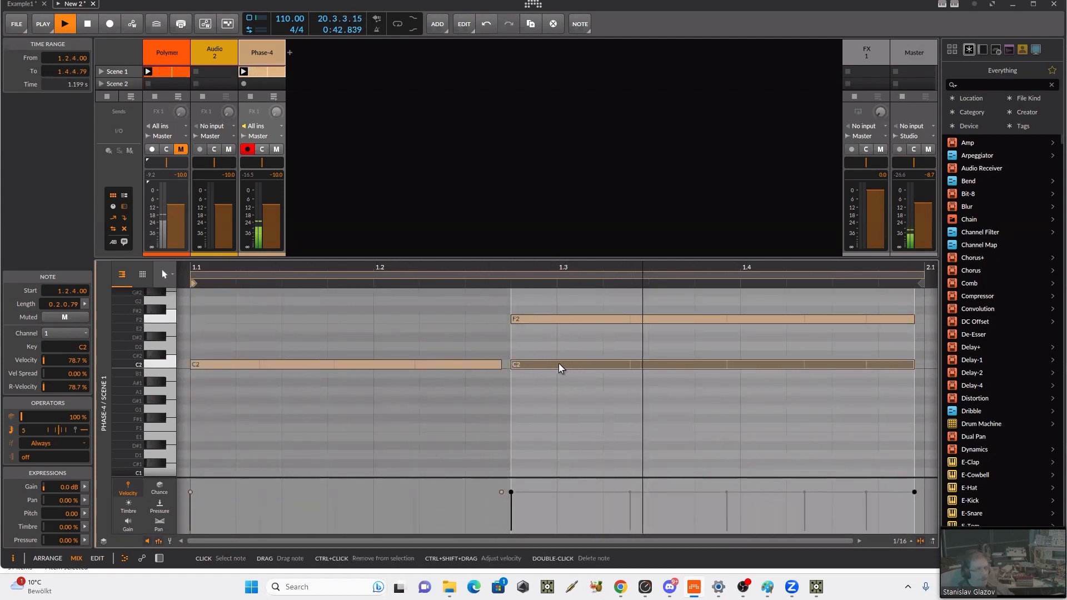
pyautogui.click(522, 321)
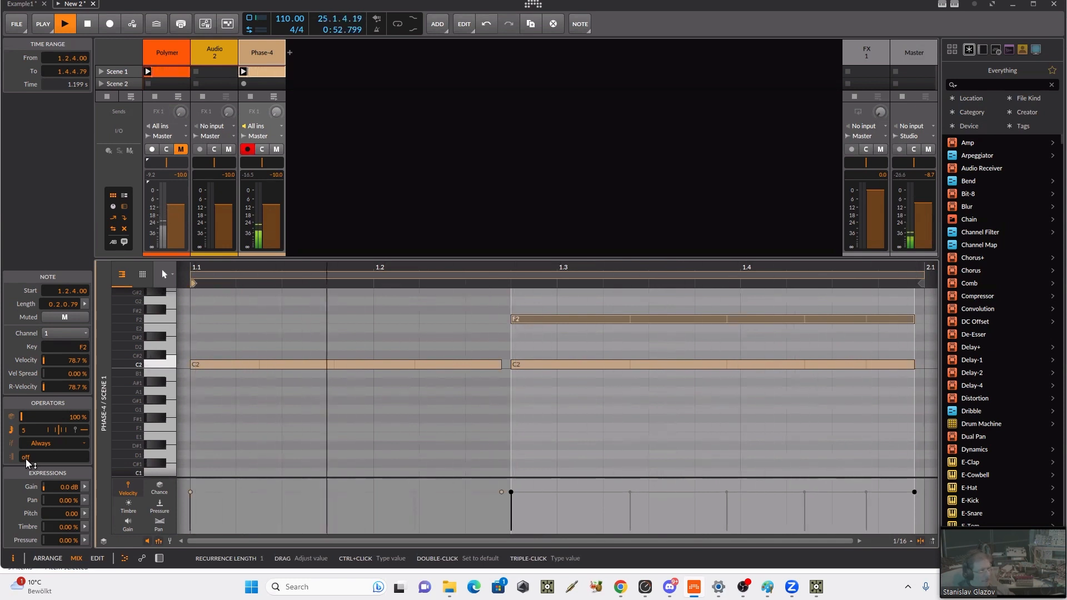
pyautogui.moveTo(26, 460); pyautogui.dragTo(26, 442)
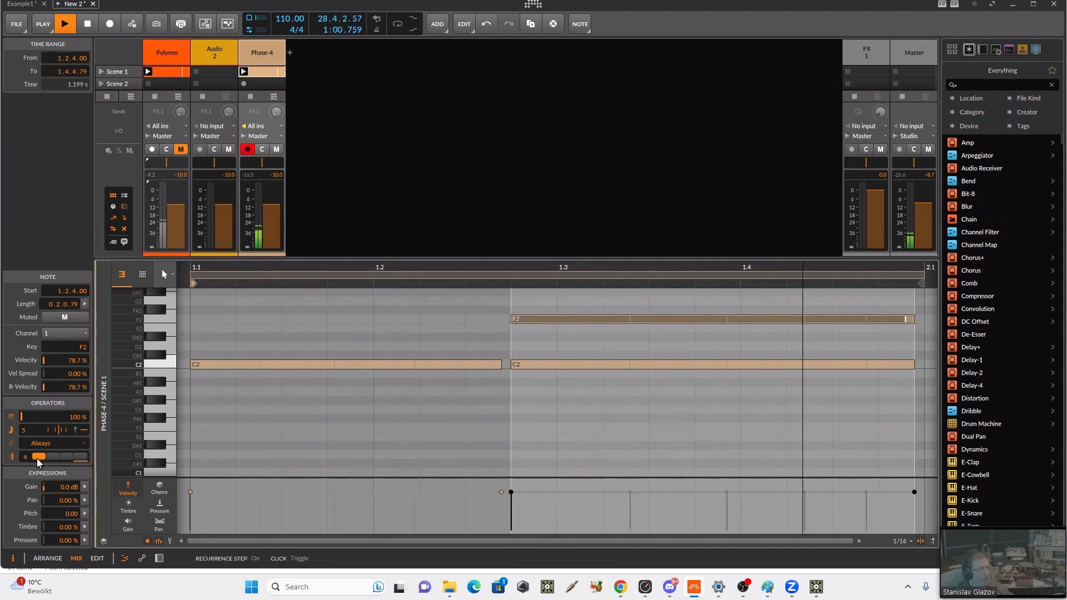
# Step: Set the stacked C2 note's recurrence length to 4, with the first cycle off and cycles two to four on
pyautogui.click(539, 371)
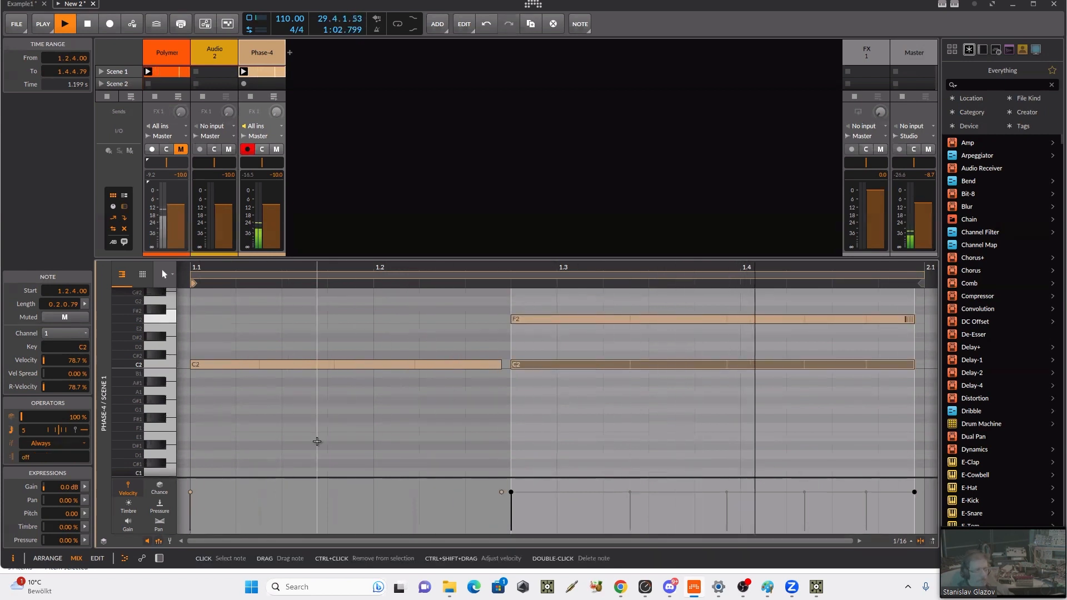
pyautogui.moveTo(25, 461); pyautogui.dragTo(40, 457)
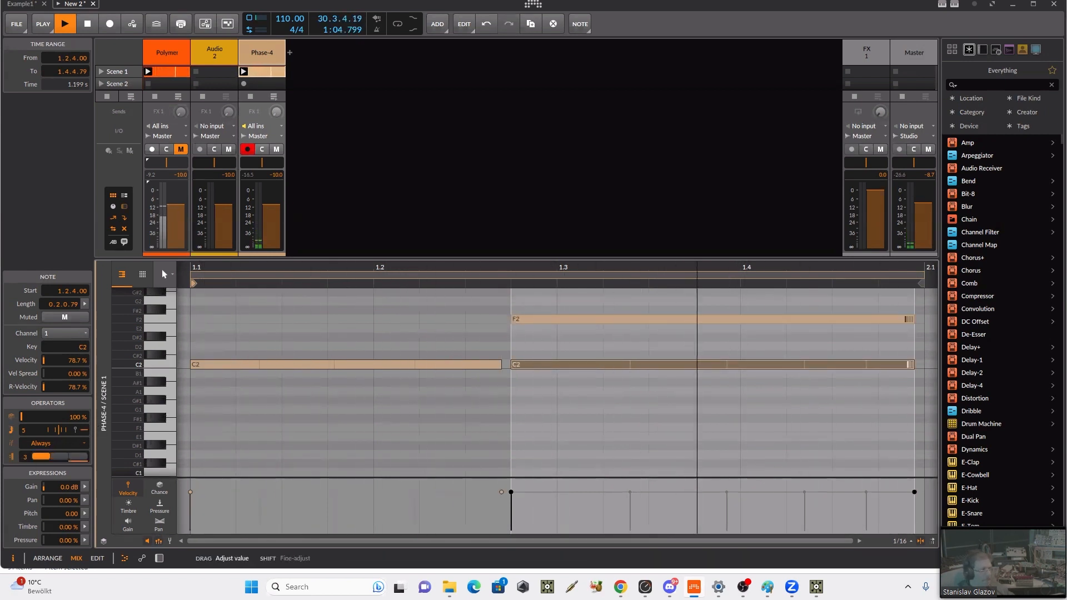
pyautogui.click(38, 457)
pyautogui.click(53, 459)
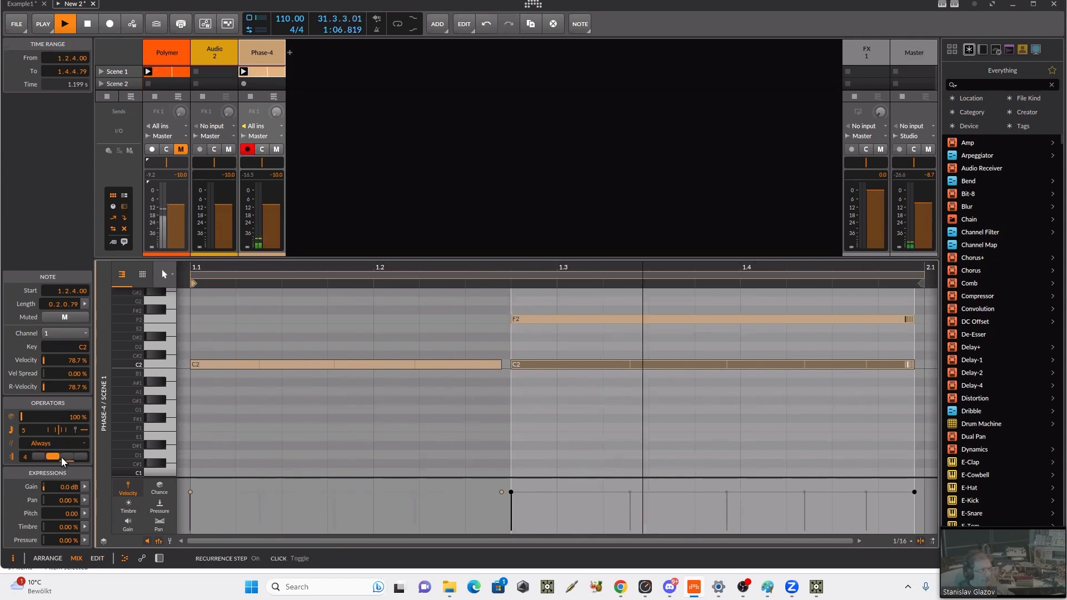
pyautogui.click(67, 459)
pyautogui.click(81, 458)
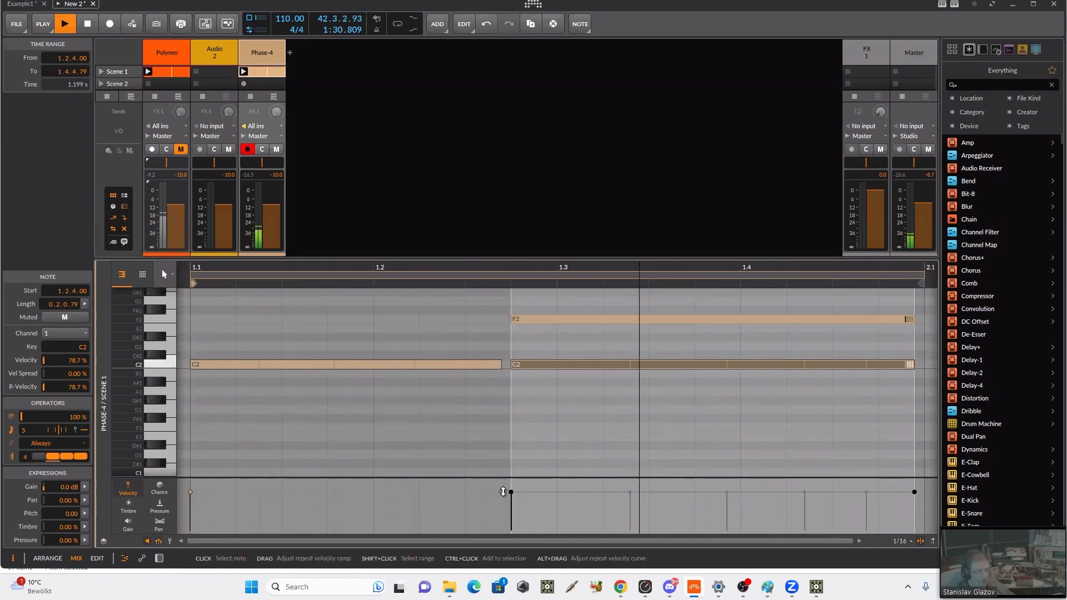
# Step: Slope the repeat velocities downward across the first C2 note and the stacked C2 note
pyautogui.moveTo(501, 492); pyautogui.dragTo(501, 506)
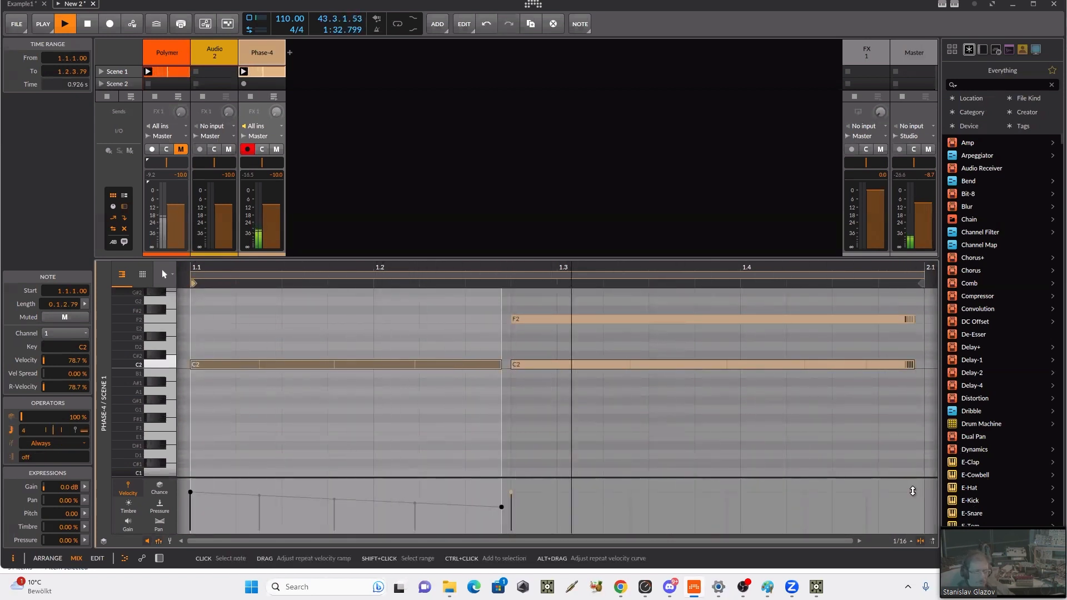
pyautogui.moveTo(914, 492); pyautogui.dragTo(909, 517)
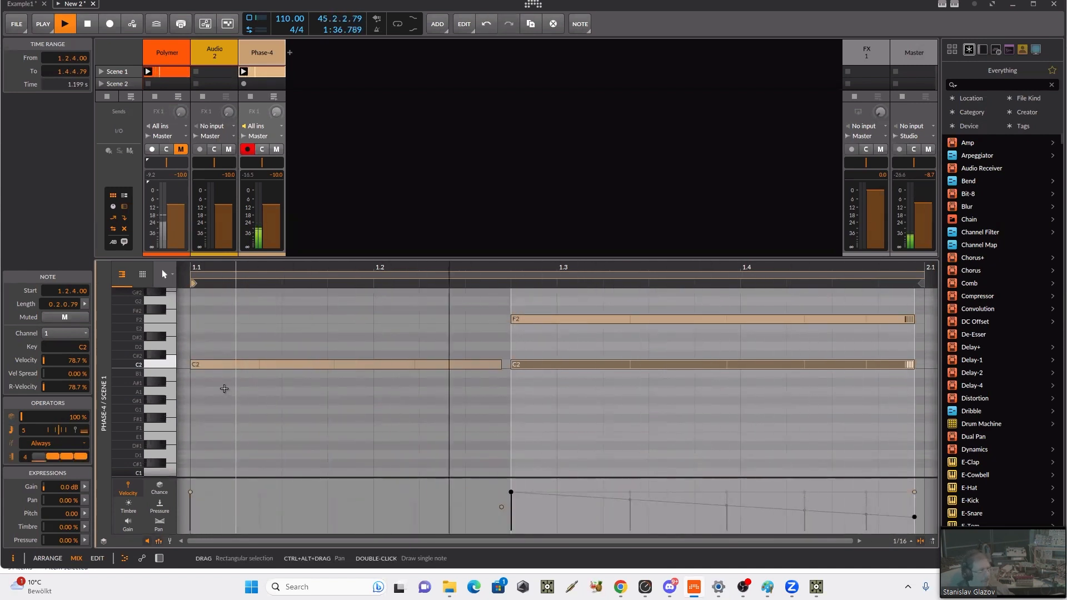
# Step: Raise the master volume to -6.0 dB and map velocity to Phase-4's filter frequency with an amount of 46.93
pyautogui.click(252, 54)
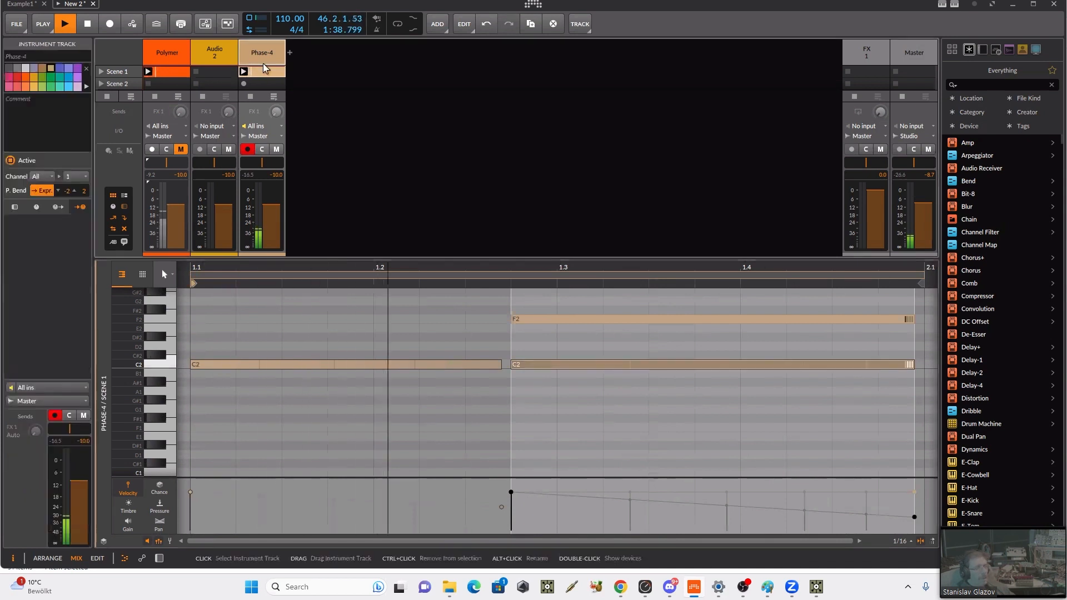
pyautogui.doubleClick(253, 54)
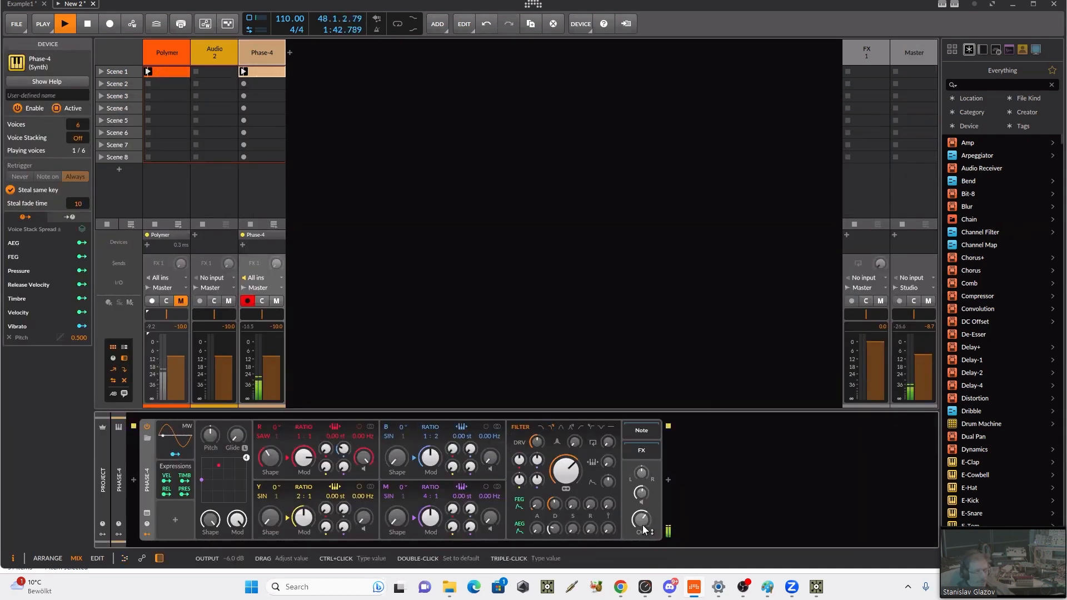
pyautogui.moveTo(920, 353); pyautogui.dragTo(920, 349)
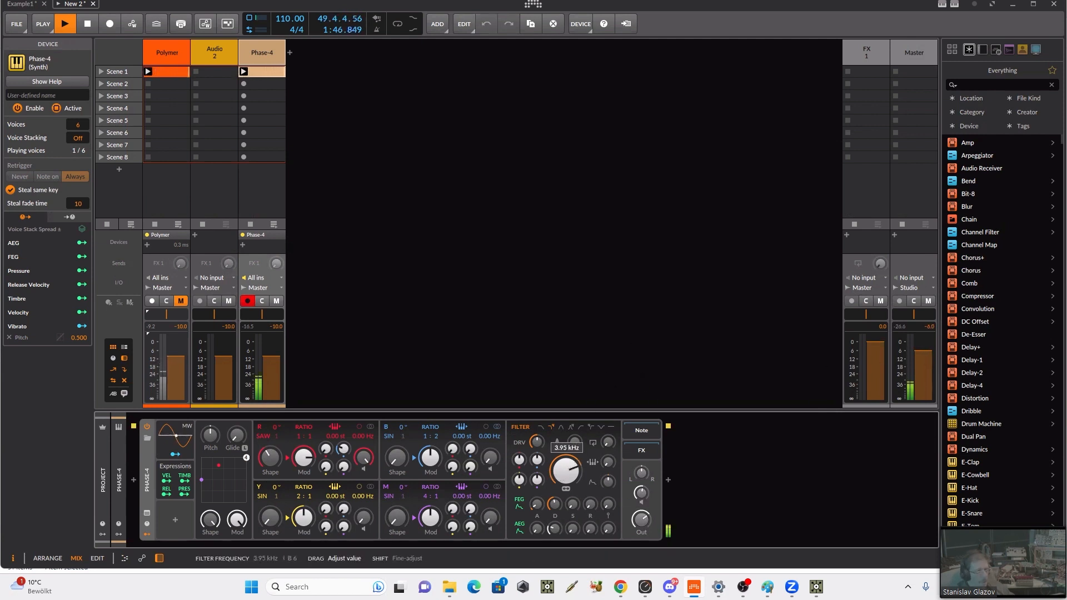
pyautogui.click(165, 482)
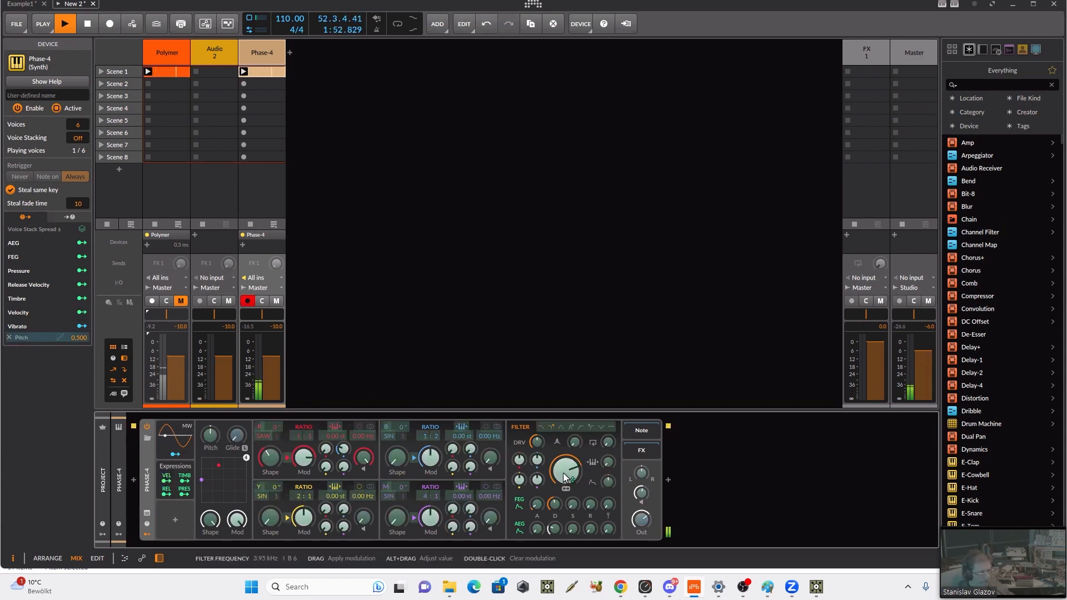
pyautogui.moveTo(565, 478); pyautogui.dragTo(565, 464)
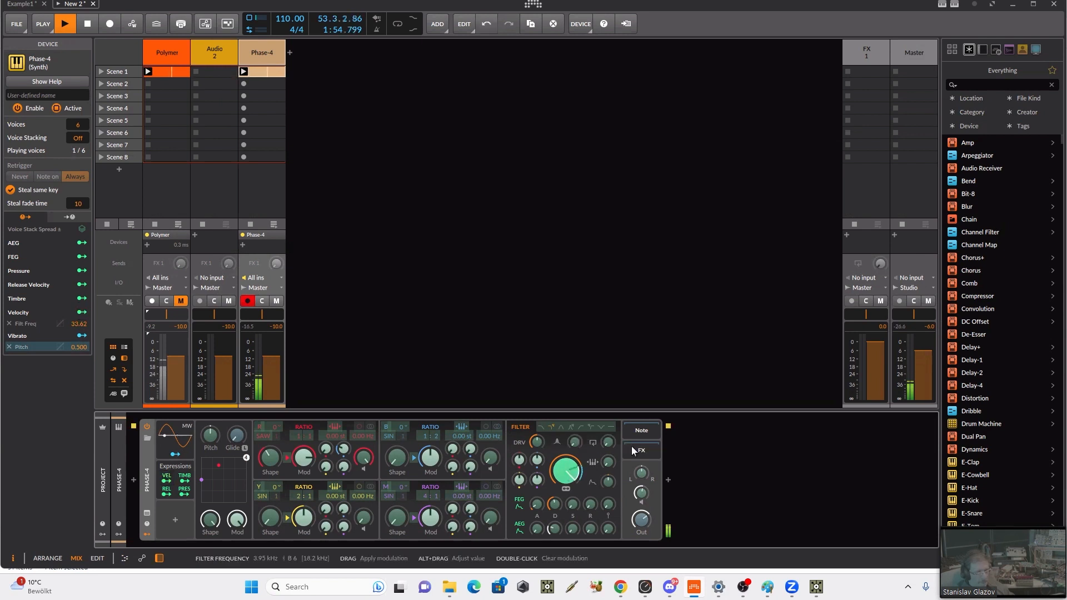
pyautogui.click(727, 494)
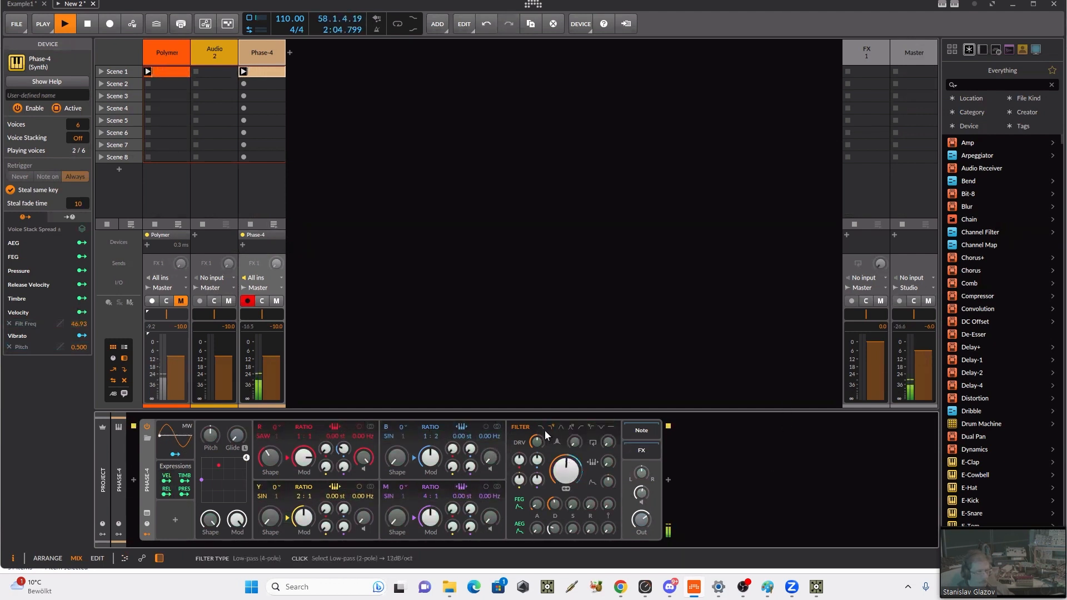
# Step: Adjust Phase-4's filter drive and bring in the blue oscillator with more volume and some red-to-blue modulation
pyautogui.moveTo(538, 442); pyautogui.dragTo(538, 433)
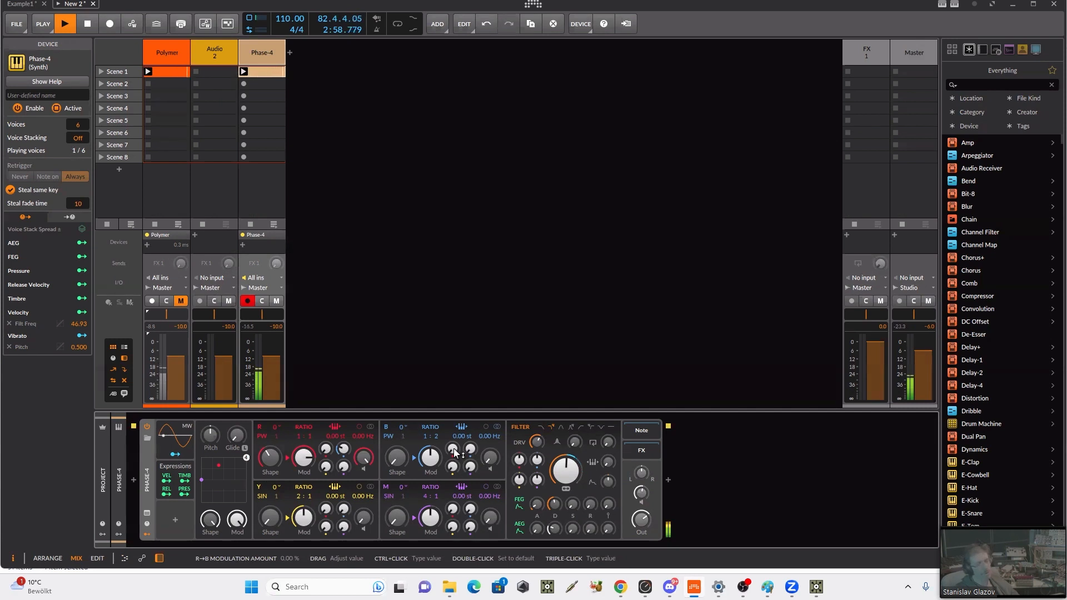
pyautogui.moveTo(453, 447); pyautogui.dragTo(453, 446)
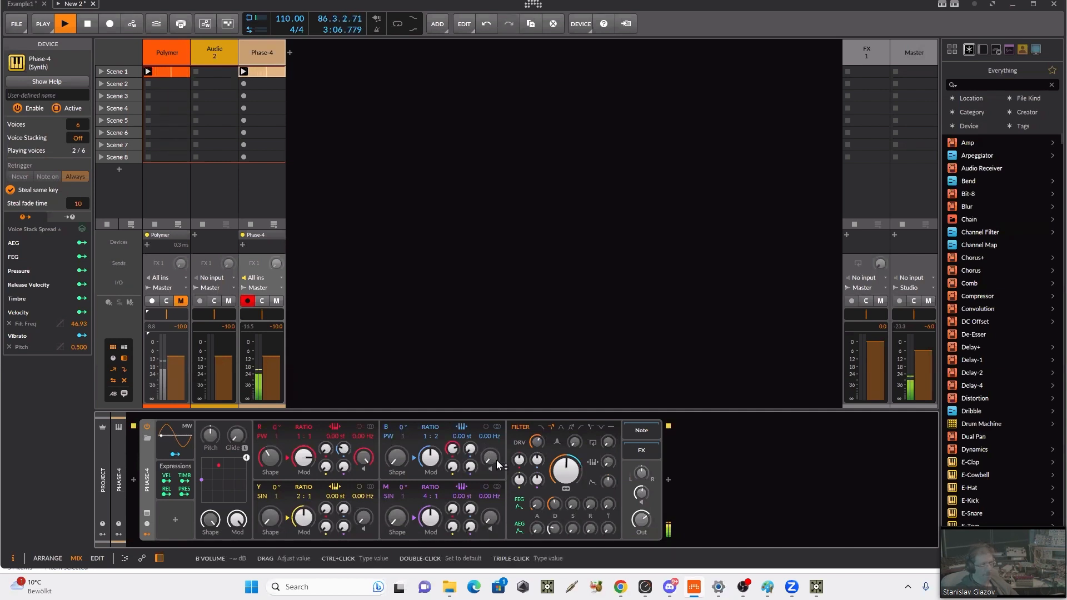
pyautogui.moveTo(492, 458); pyautogui.dragTo(492, 447)
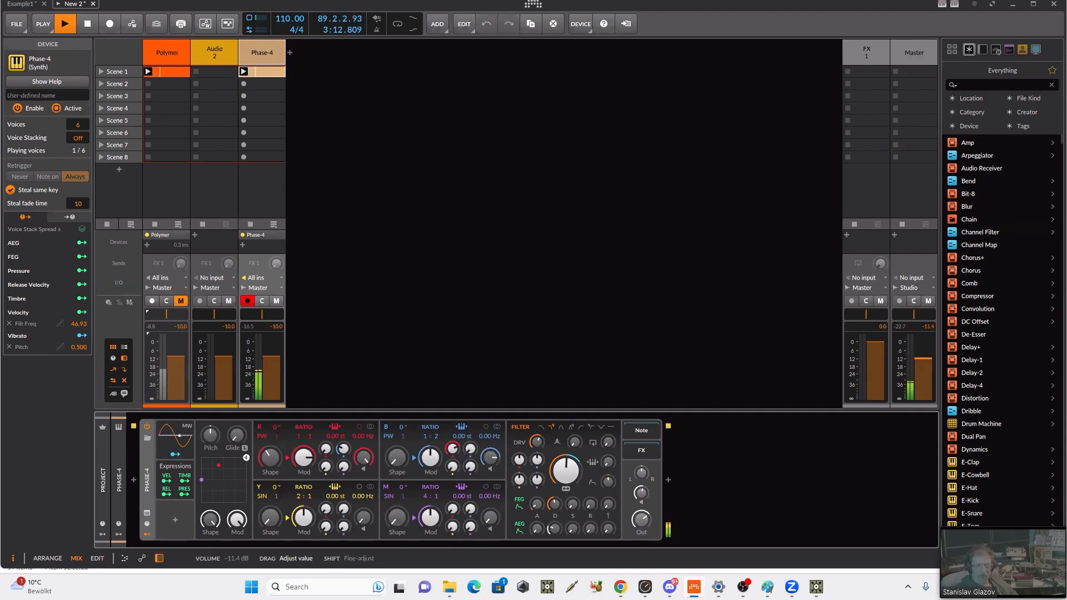
# Step: Adjust the filter cutoff with added modulation from the red oscillator, and set the red oscillator's ratio to 1:2
pyautogui.moveTo(565, 471)
pyautogui.mouseDown()
pyautogui.moveTo(565, 481)
pyautogui.moveTo(572, 454)
pyautogui.mouseUp()
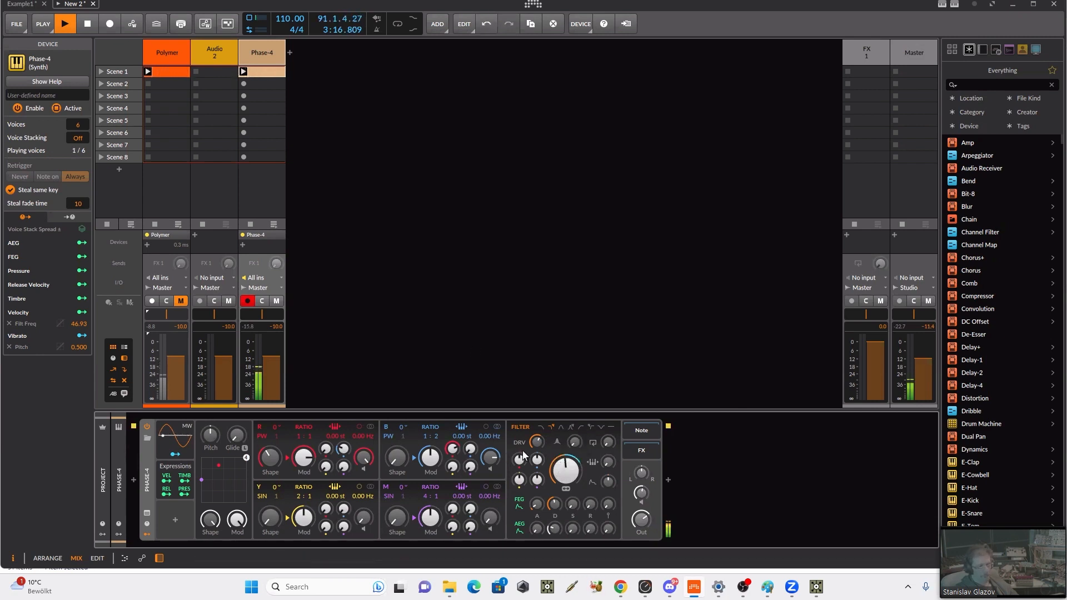
pyautogui.moveTo(537, 465); pyautogui.dragTo(519, 454)
pyautogui.moveTo(309, 437); pyautogui.dragTo(310, 438)
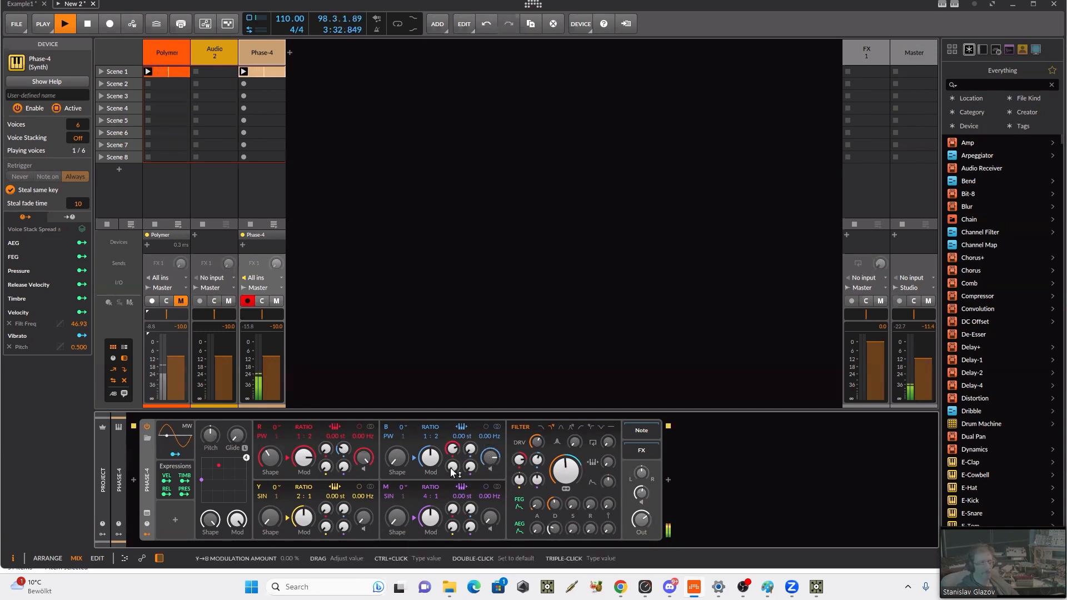
# Step: Adjust the blue oscillator's mod and shape amounts, fine-tune the amplitude envelope's decay and stop playback
pyautogui.moveTo(439, 463); pyautogui.dragTo(397, 458)
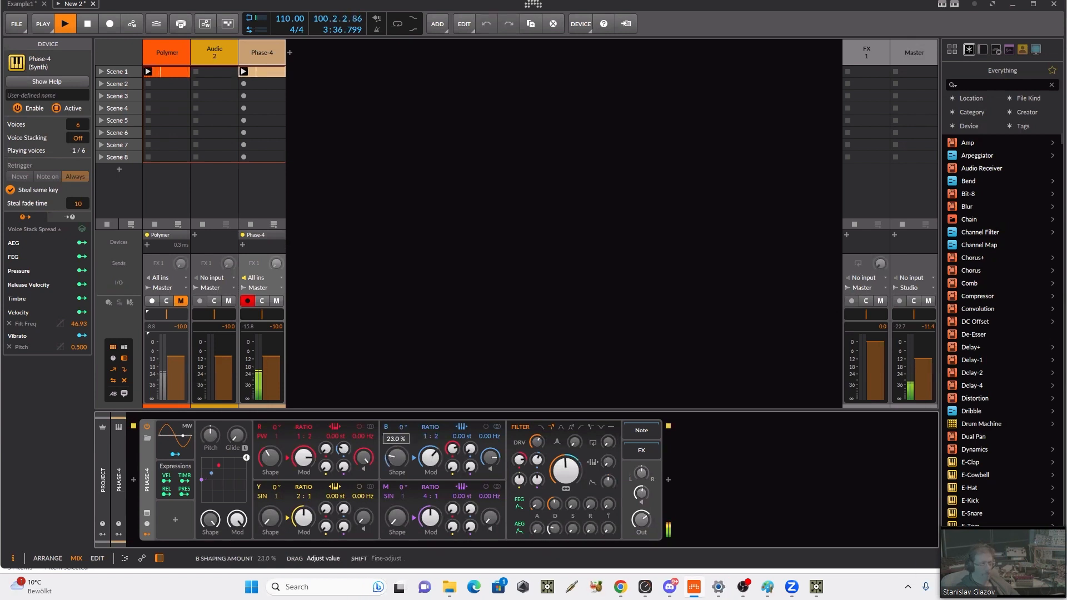
pyautogui.moveTo(393, 462); pyautogui.dragTo(393, 477)
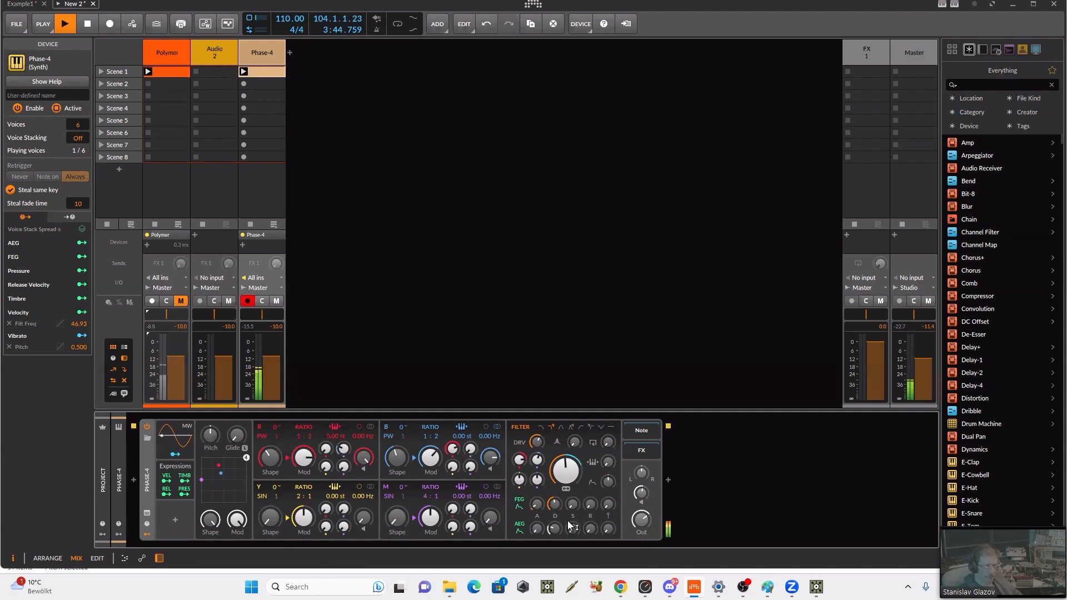
pyautogui.moveTo(553, 529); pyautogui.dragTo(550, 536)
pyautogui.press('space')
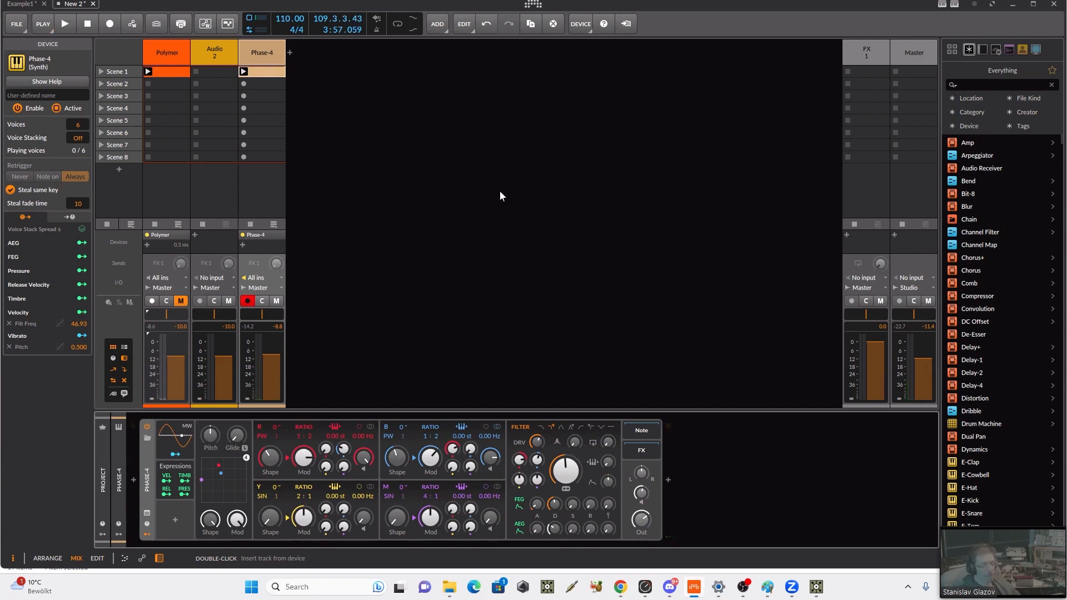
# Step: Open the Phase-4 clip at its first C2 note, and mute and record-disarm the Phase-4 track
pyautogui.doubleClick(263, 72)
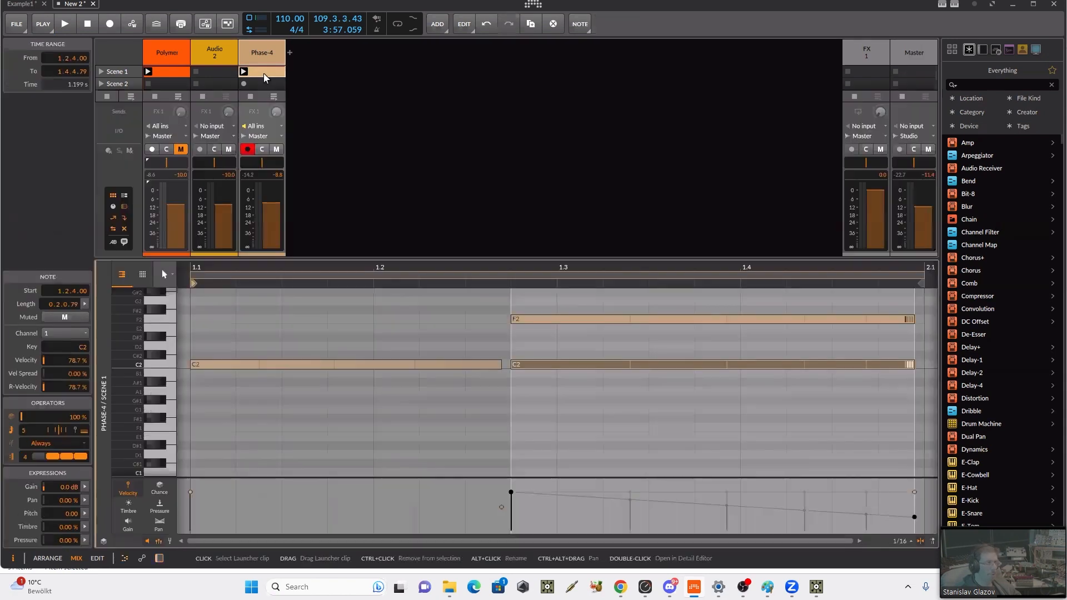
pyautogui.click(203, 365)
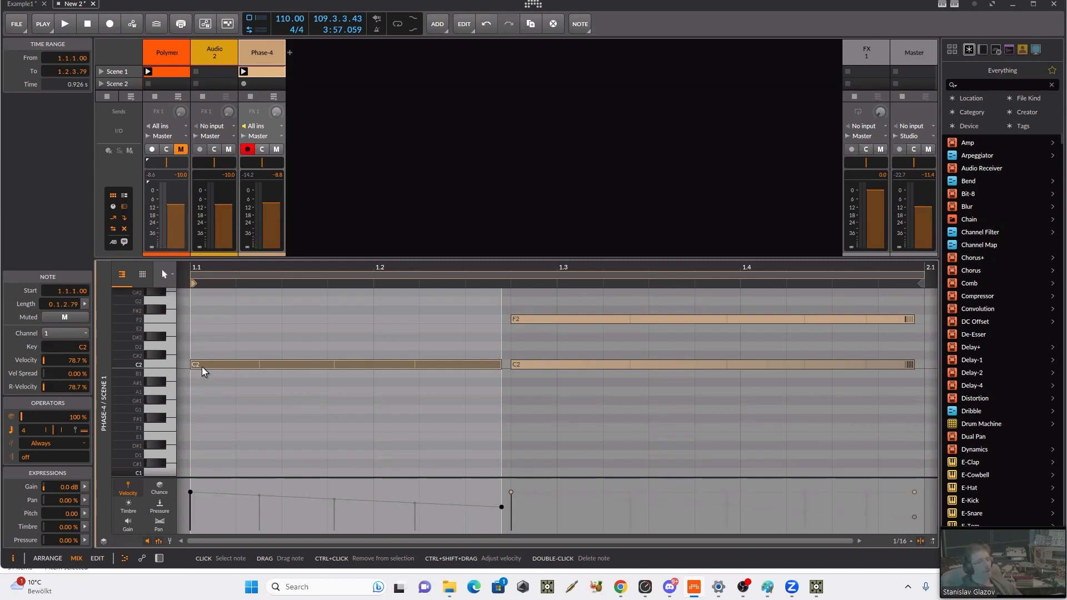
pyautogui.click(277, 149)
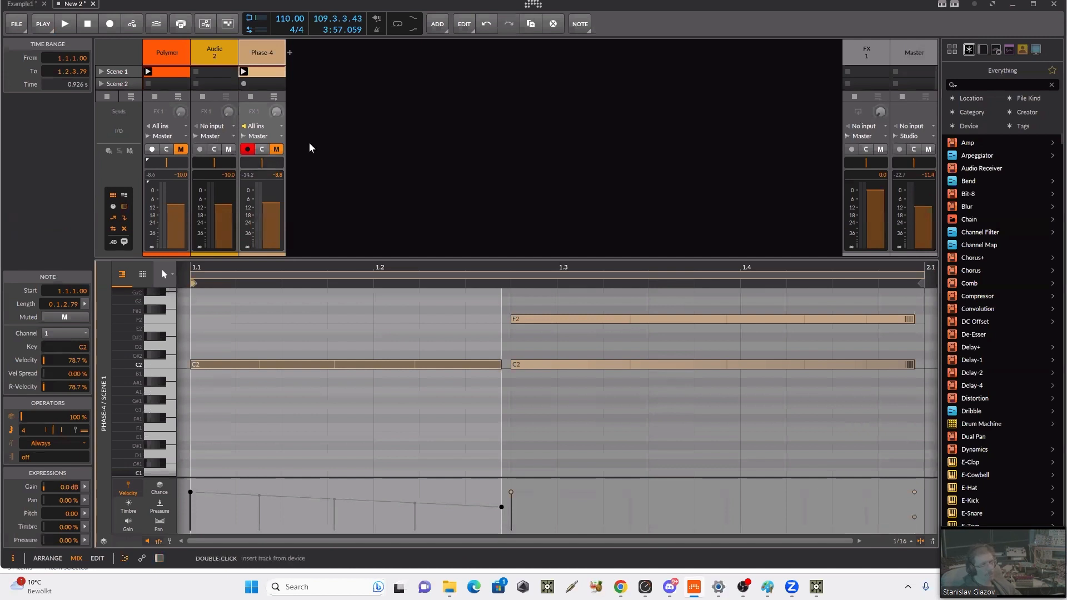
pyautogui.click(247, 150)
# Step: Enlarge the clip launcher and mixer area, and show the Polymer clip's notes
pyautogui.moveTo(371, 260); pyautogui.dragTo(372, 327)
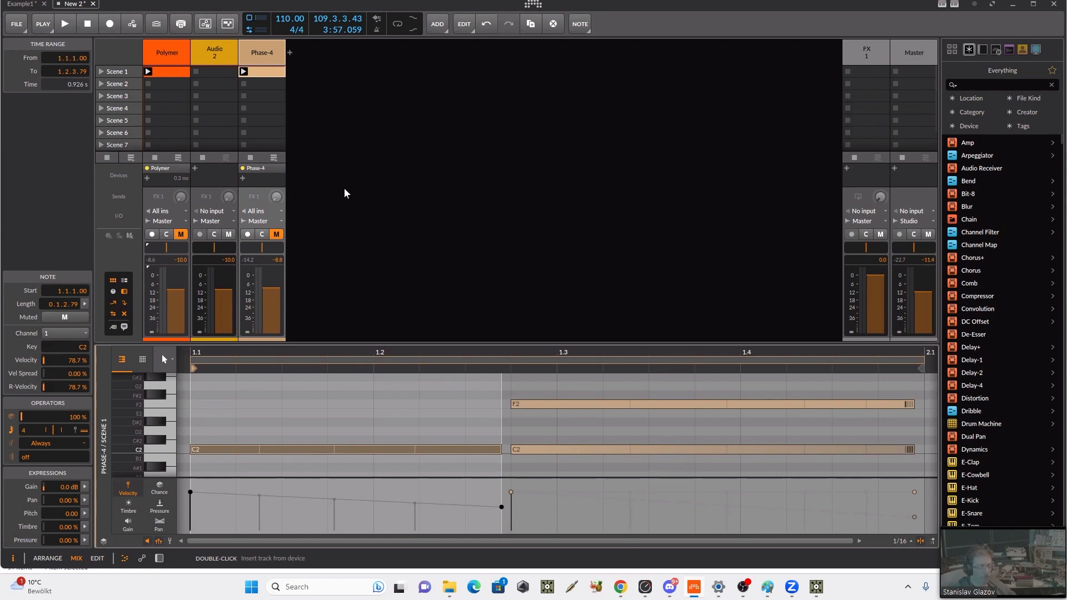
pyautogui.click(260, 75)
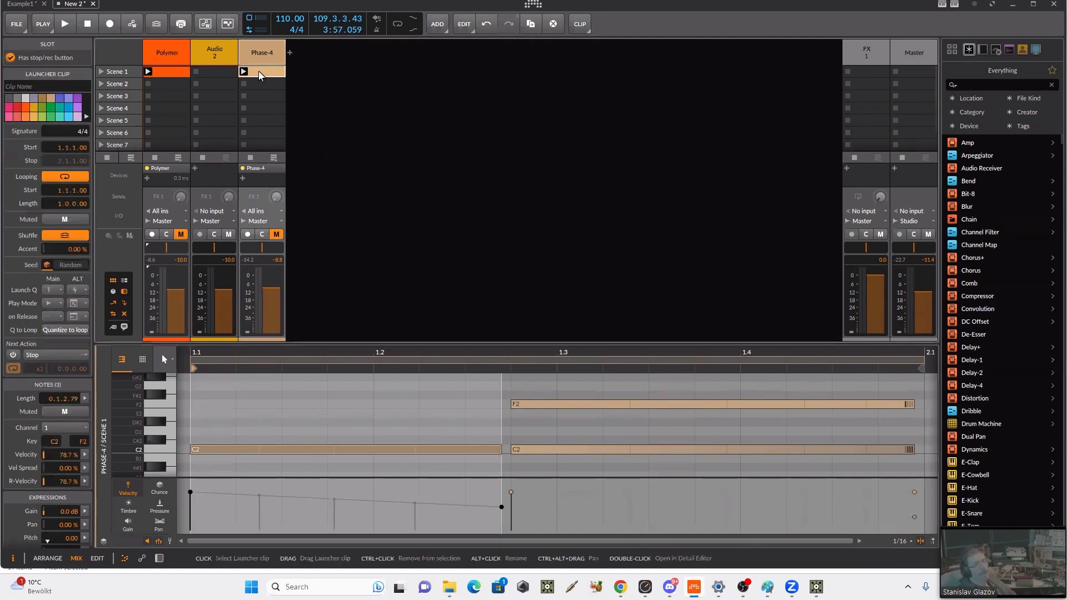
pyautogui.click(180, 74)
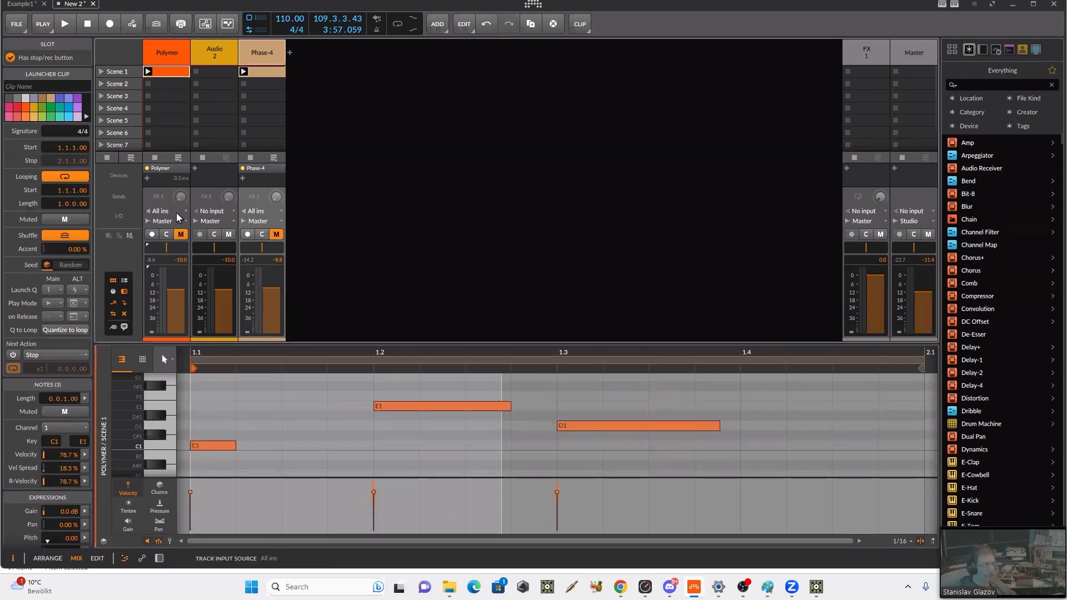
# Step: Audition the Polymer clip in Scene 1 and bounce it in place to audio
pyautogui.click(148, 72)
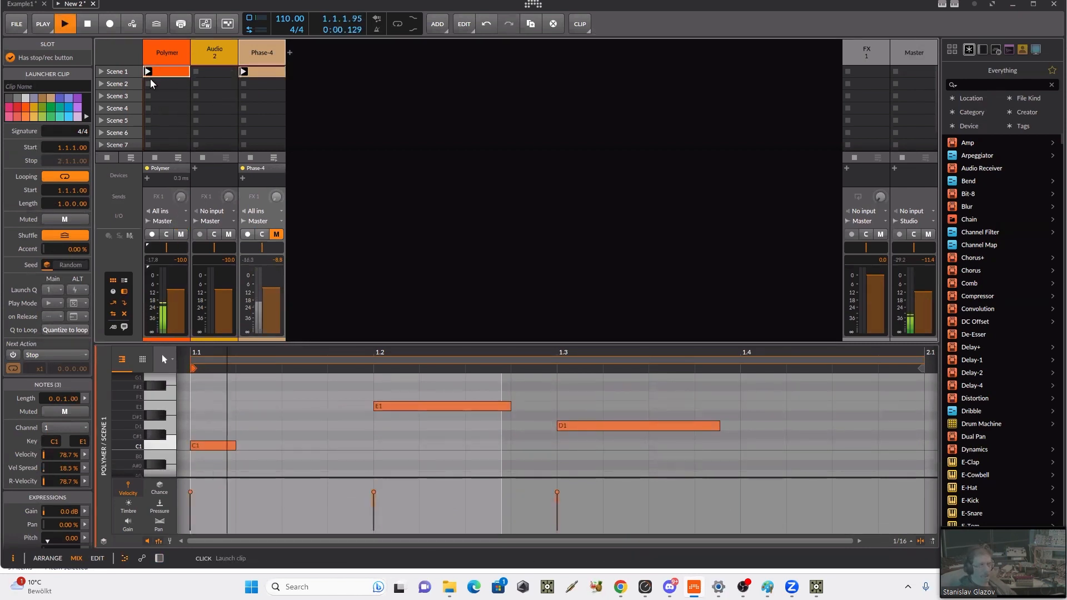
pyautogui.press('space')
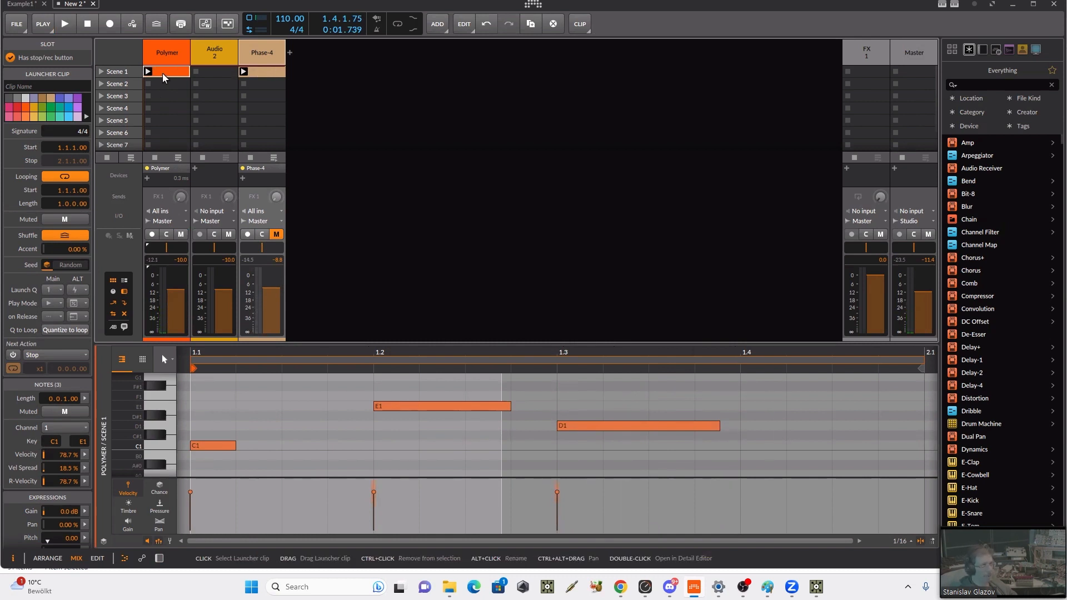
pyautogui.rightClick(163, 76)
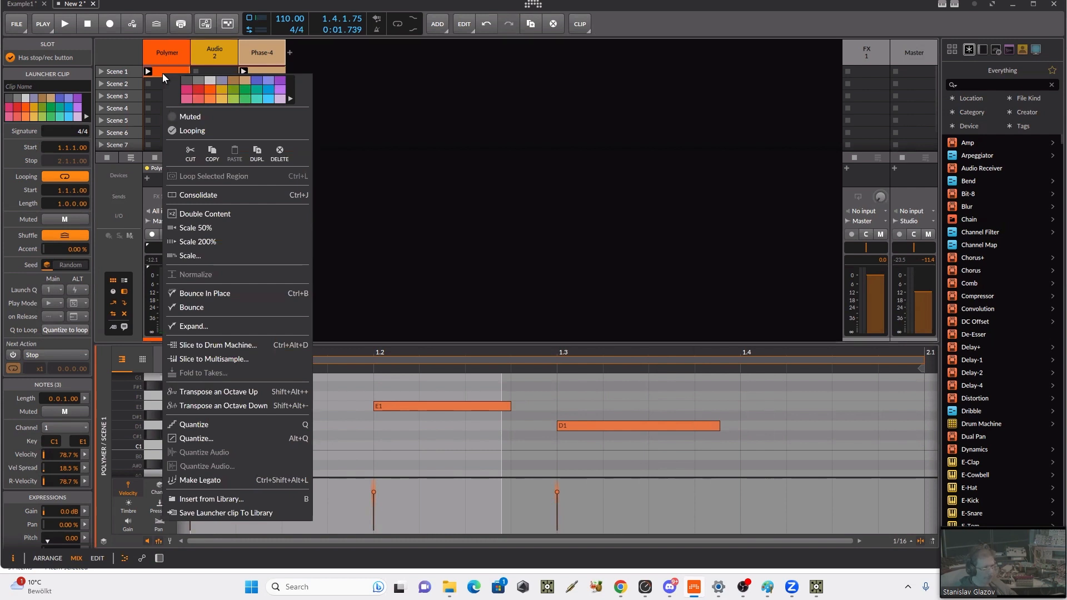
pyautogui.click(215, 295)
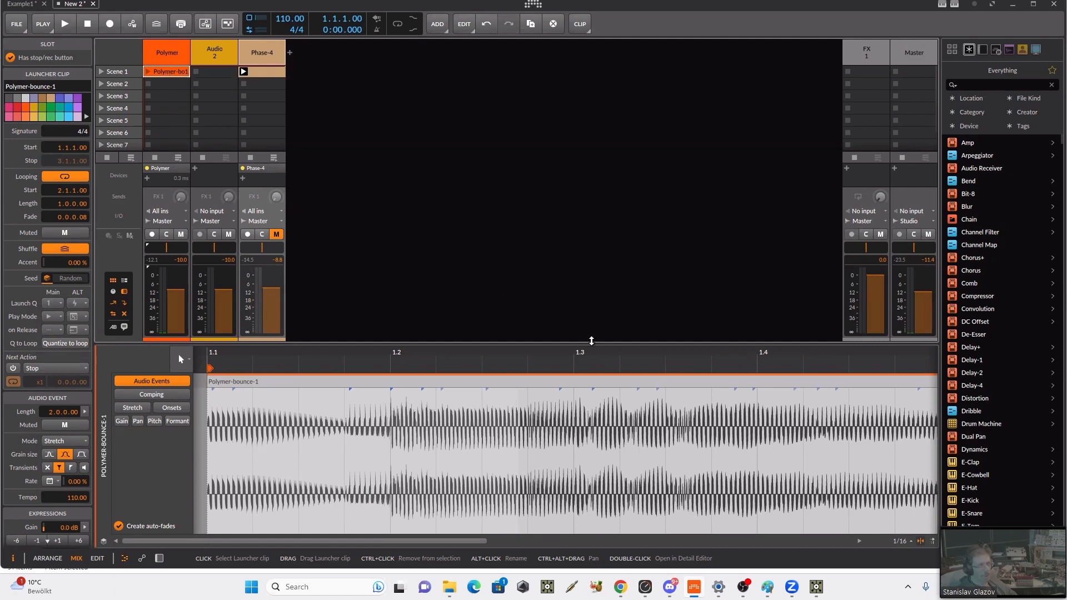
pyautogui.moveTo(618, 357); pyautogui.dragTo(569, 379)
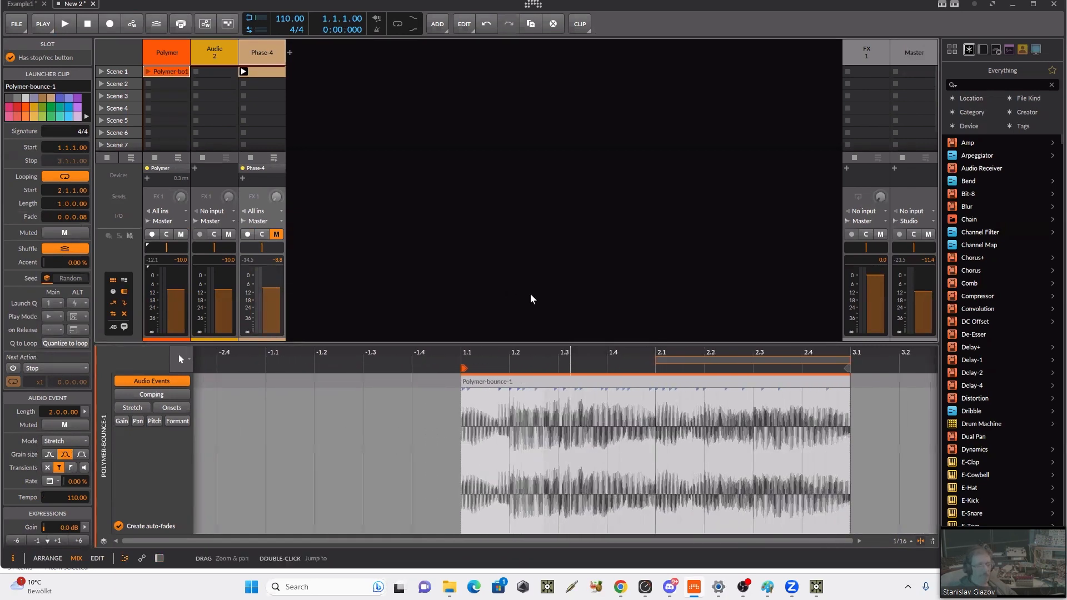
# Step: Create a new clip in Scene 3 of the Polymer track with a three-sixteenths-long C2 note at its start, and audition it
pyautogui.click(155, 52)
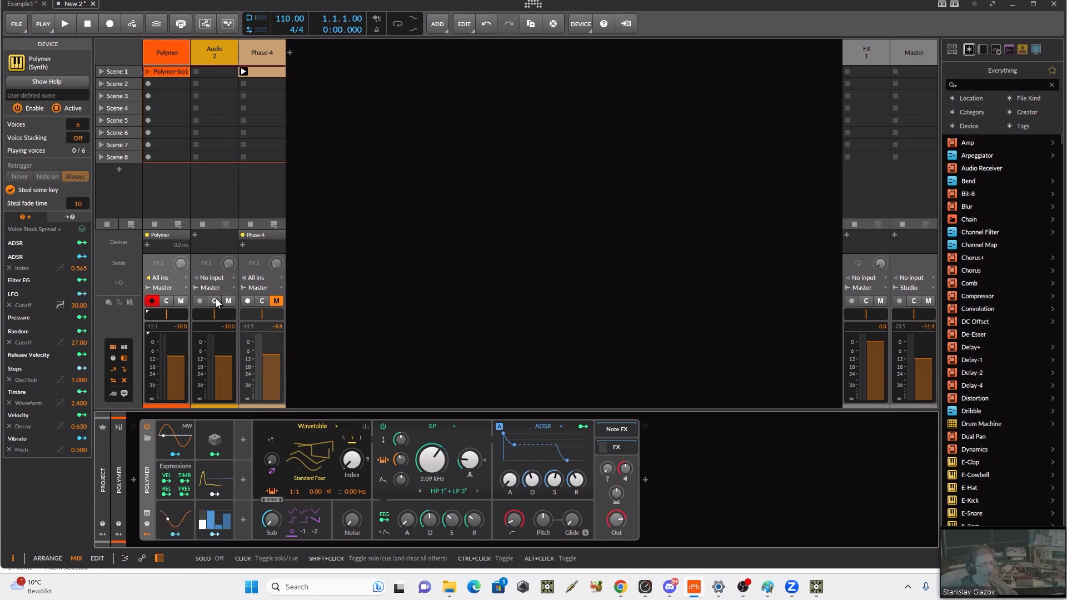
pyautogui.doubleClick(166, 95)
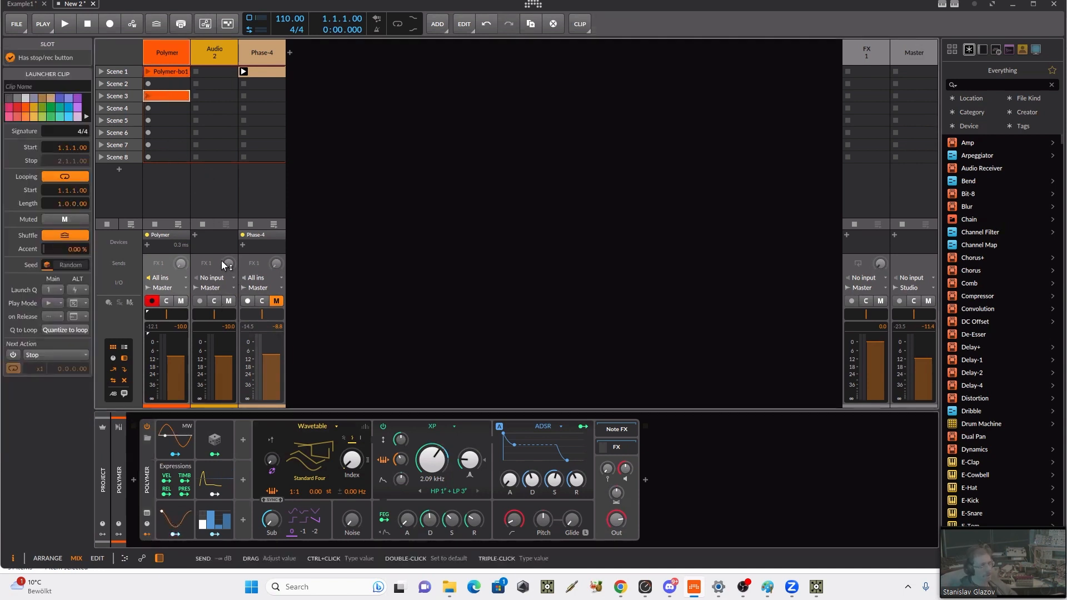
pyautogui.click(168, 68)
pyautogui.doubleClick(168, 68)
pyautogui.click(175, 95)
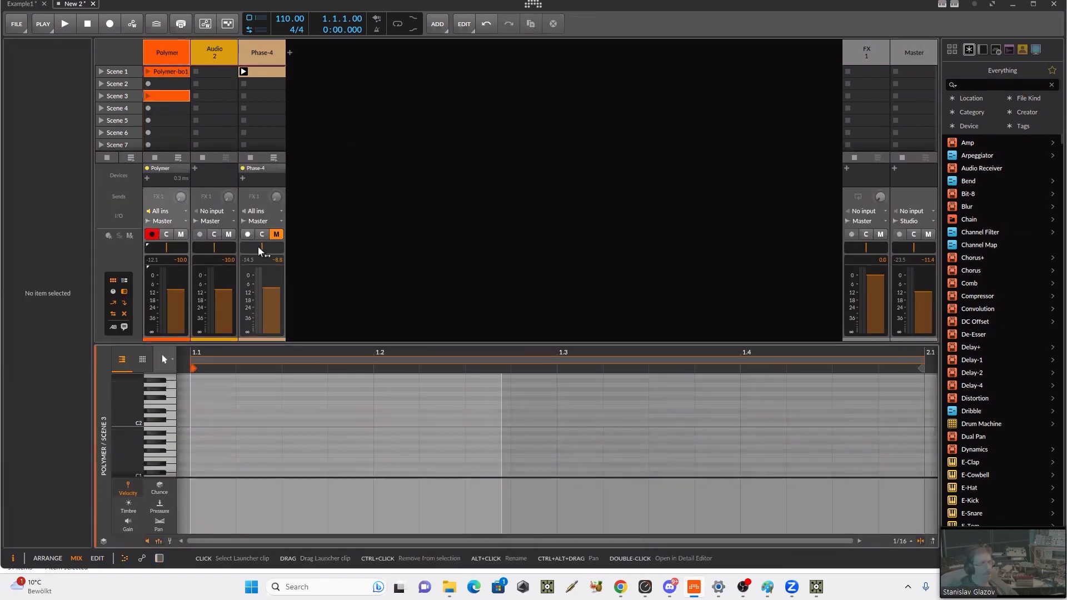
pyautogui.moveTo(209, 425); pyautogui.dragTo(328, 425)
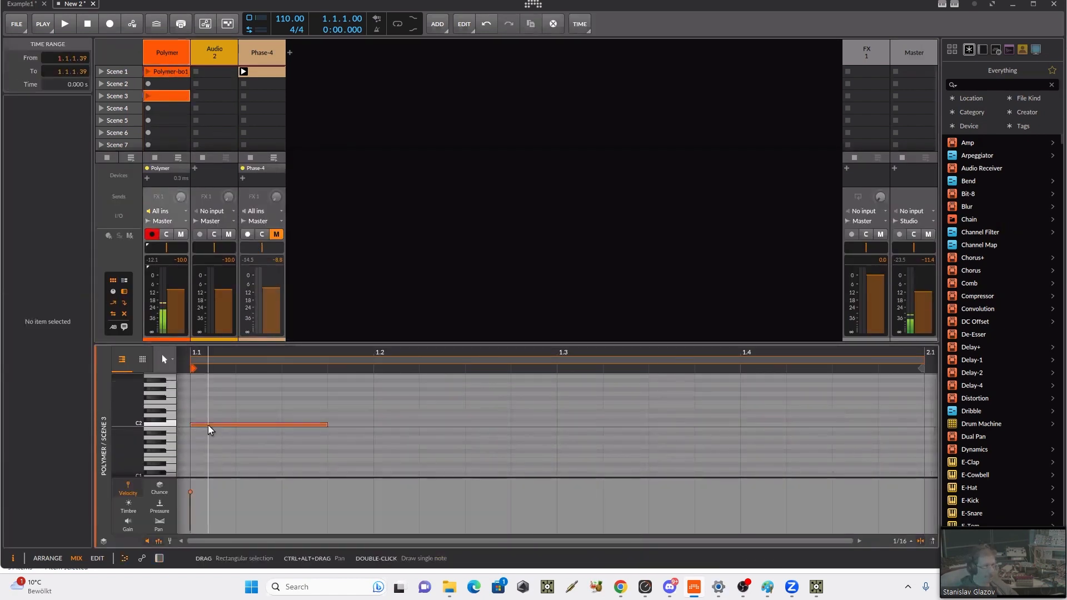
pyautogui.click(148, 96)
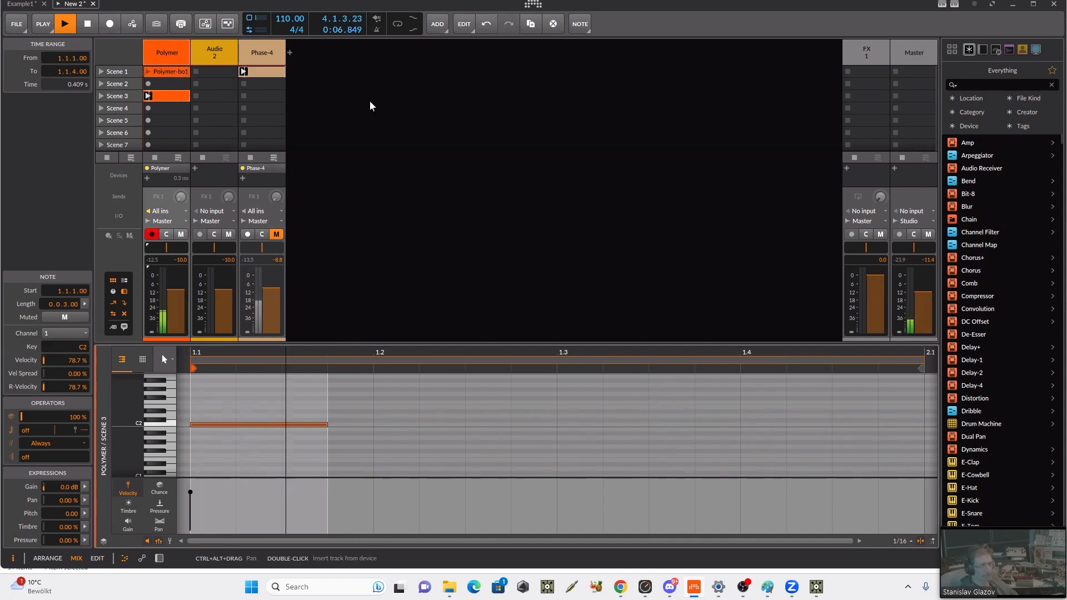
pyautogui.press('space')
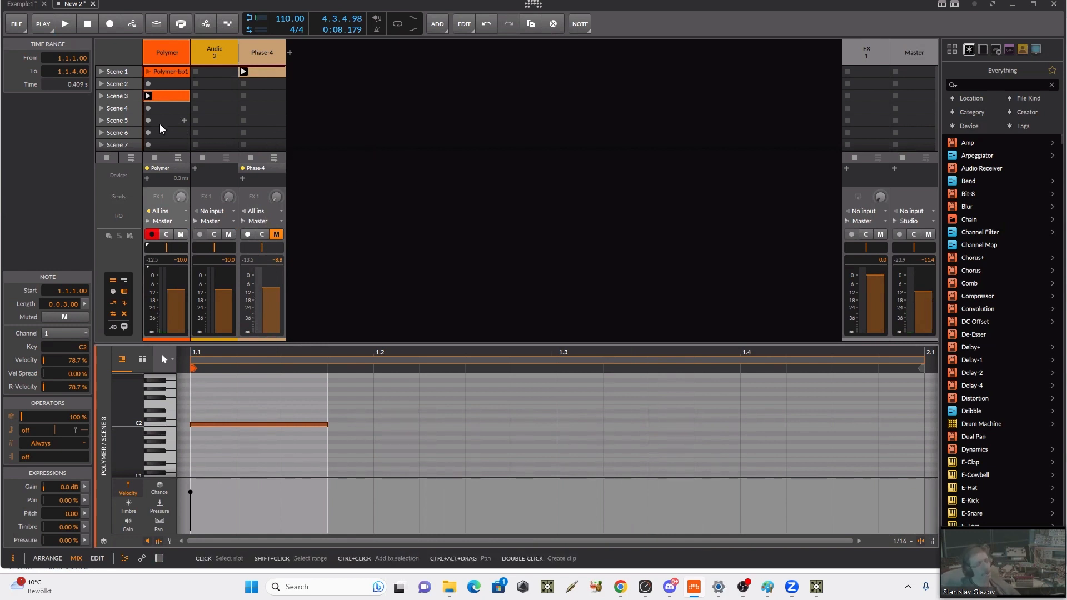
# Step: Move the bounced audio clip to Scene 1 of the Audio 2 track and show its waveform
pyautogui.click(166, 73)
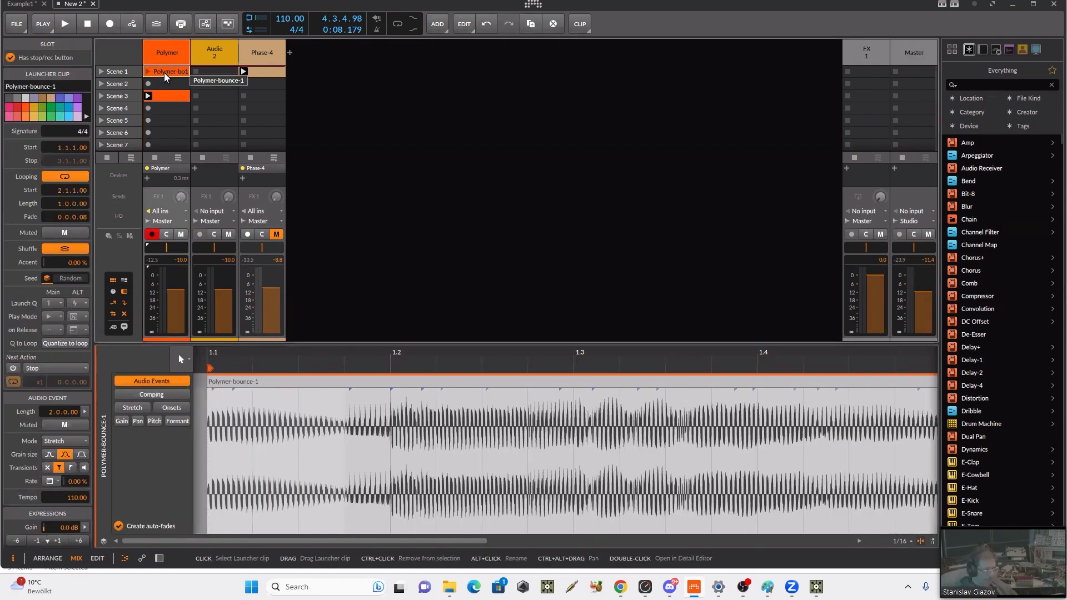
pyautogui.moveTo(165, 76); pyautogui.dragTo(214, 73)
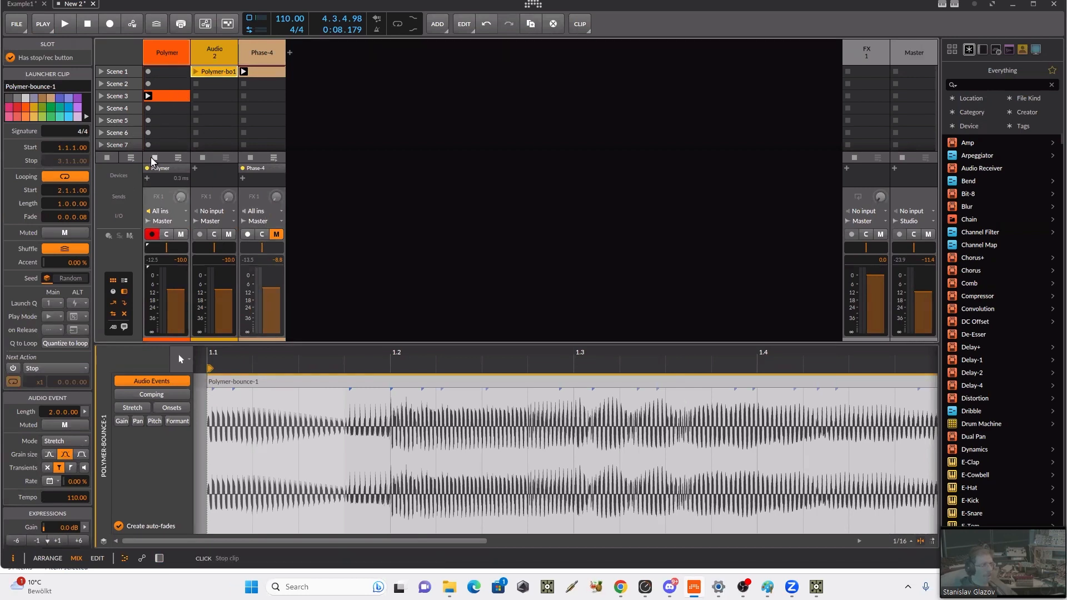
pyautogui.click(209, 74)
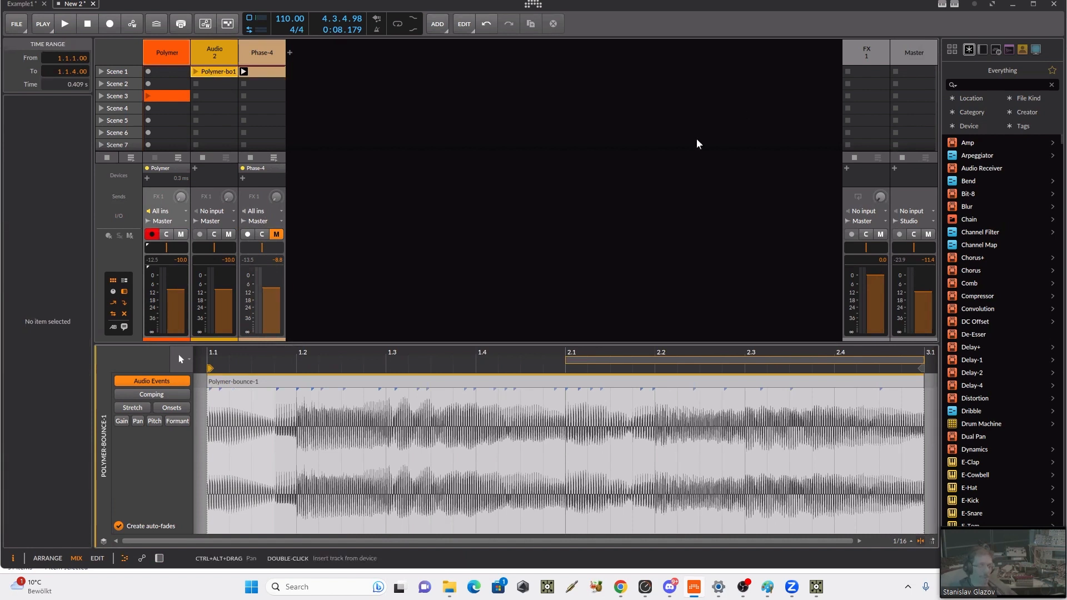
# Step: Slice the bounced audio event with the Knife tool at 2.1 and at five points across its second bar
pyautogui.click(623, 391)
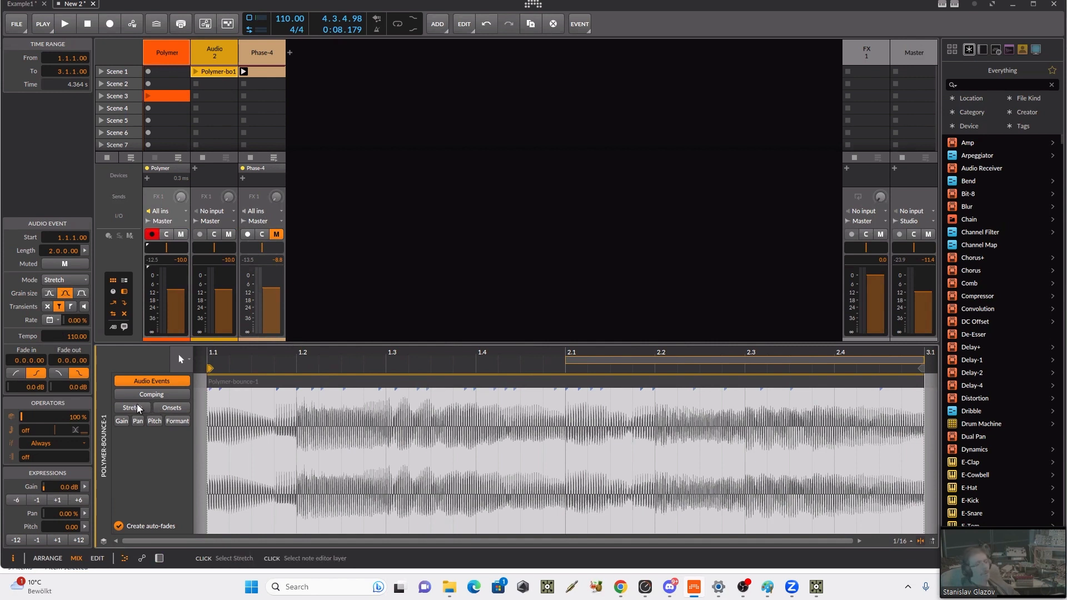
pyautogui.click(179, 359)
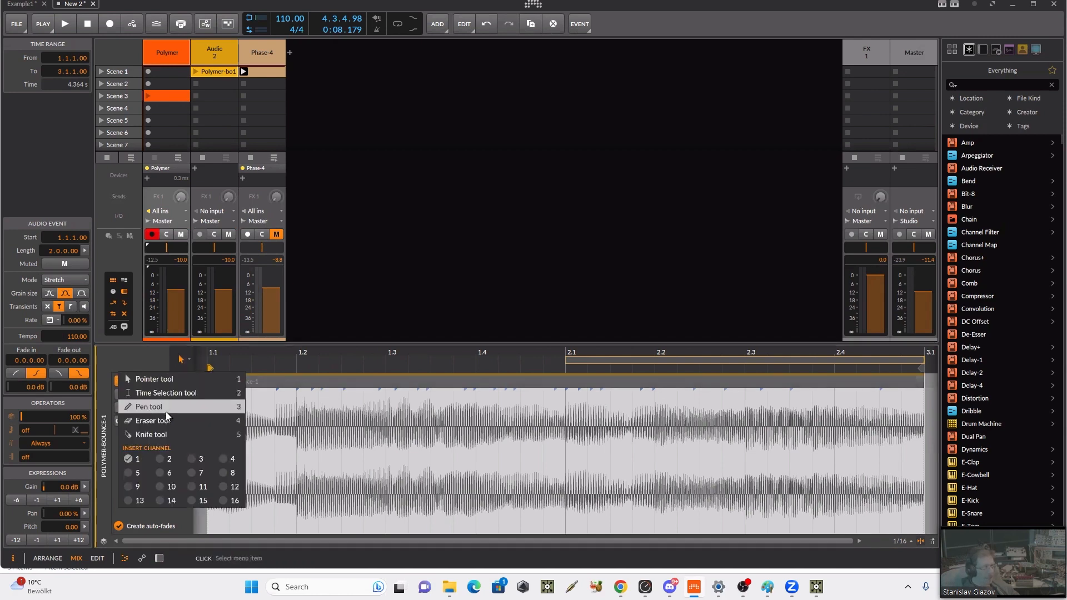
pyautogui.click(159, 435)
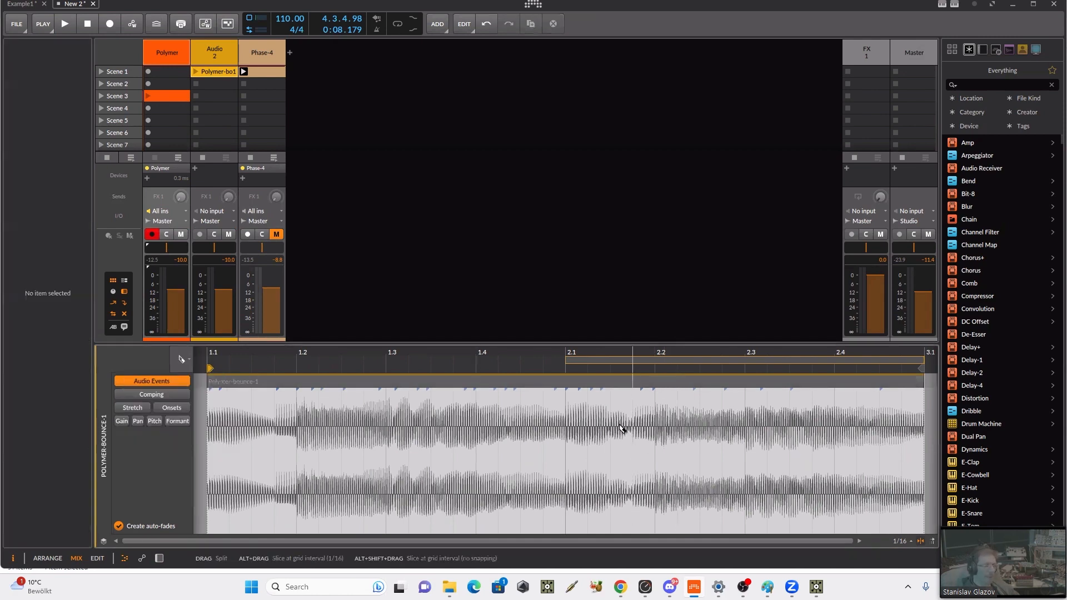
pyautogui.click(568, 433)
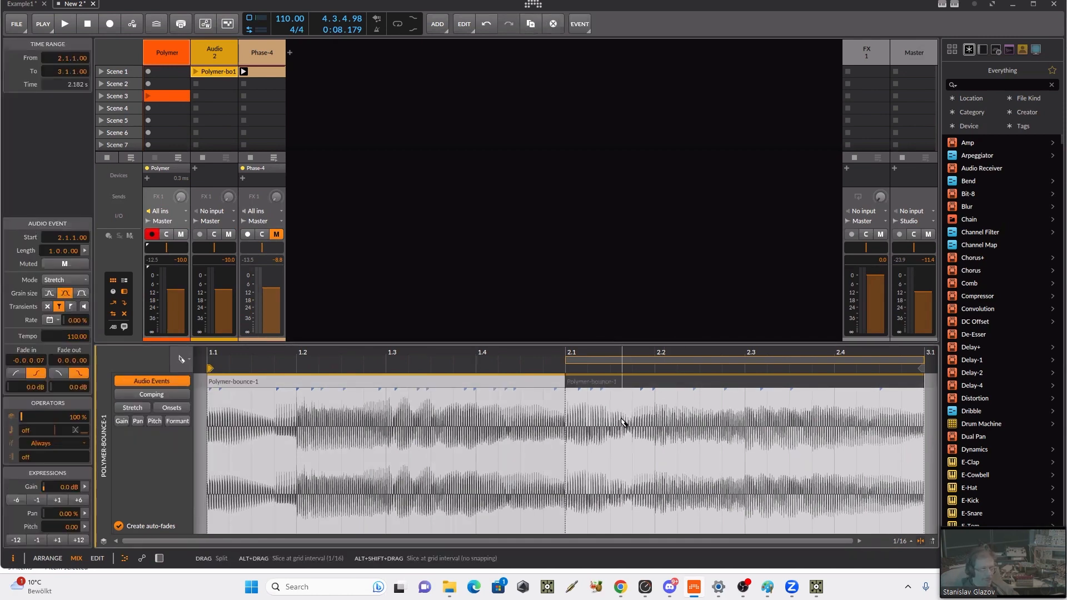
pyautogui.click(591, 429)
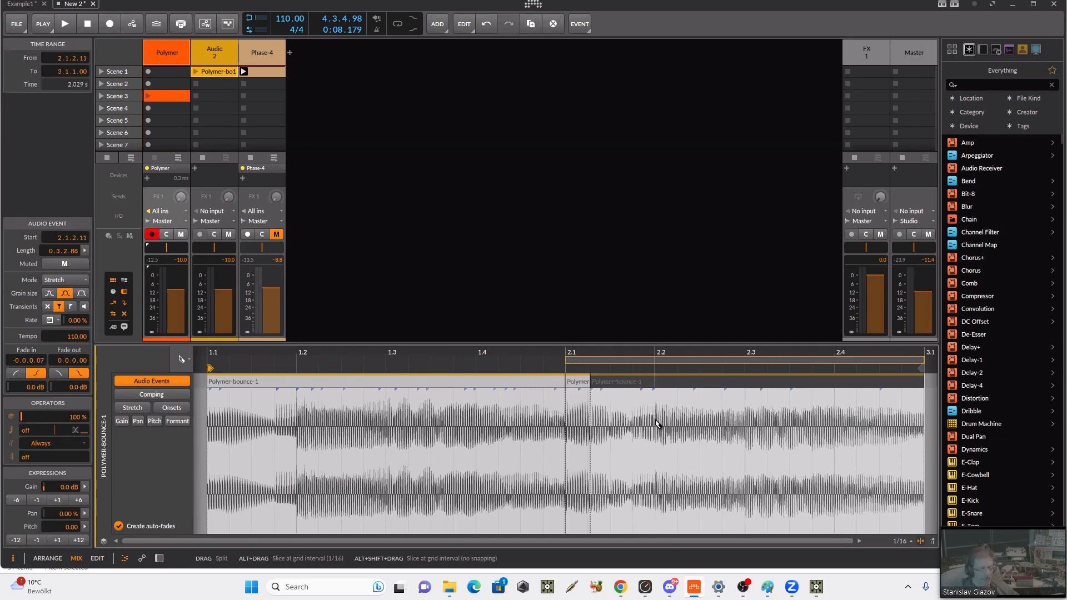
pyautogui.click(658, 424)
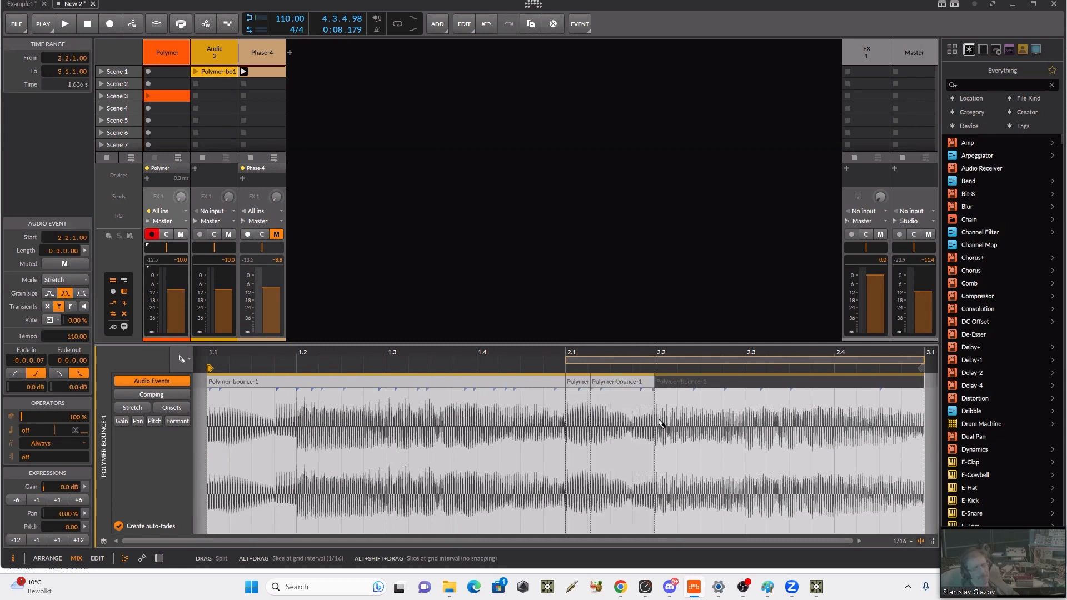
pyautogui.click(727, 408)
pyautogui.click(790, 411)
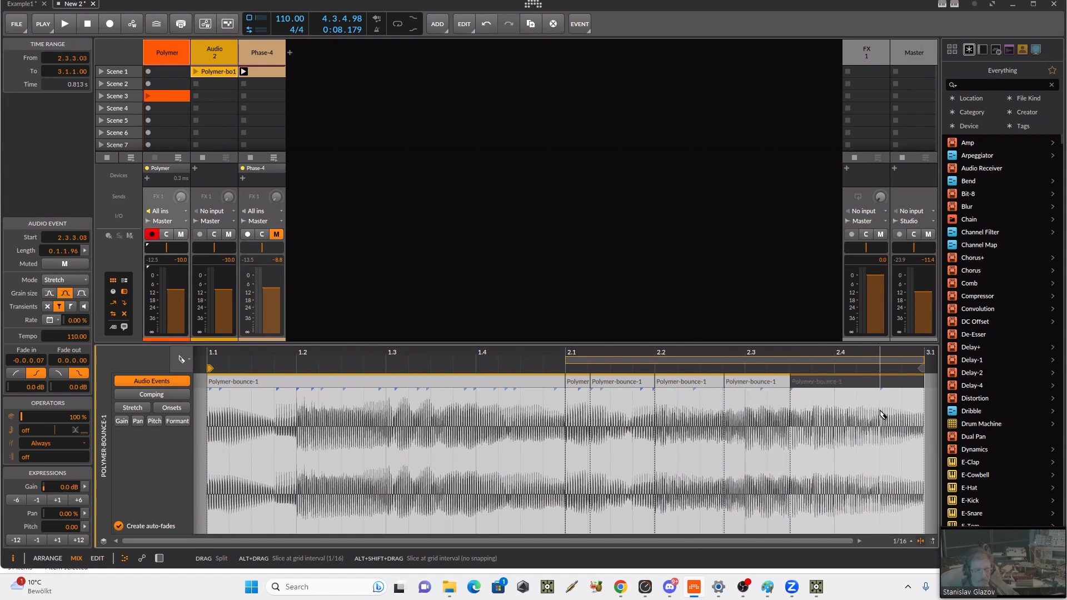
pyautogui.click(880, 411)
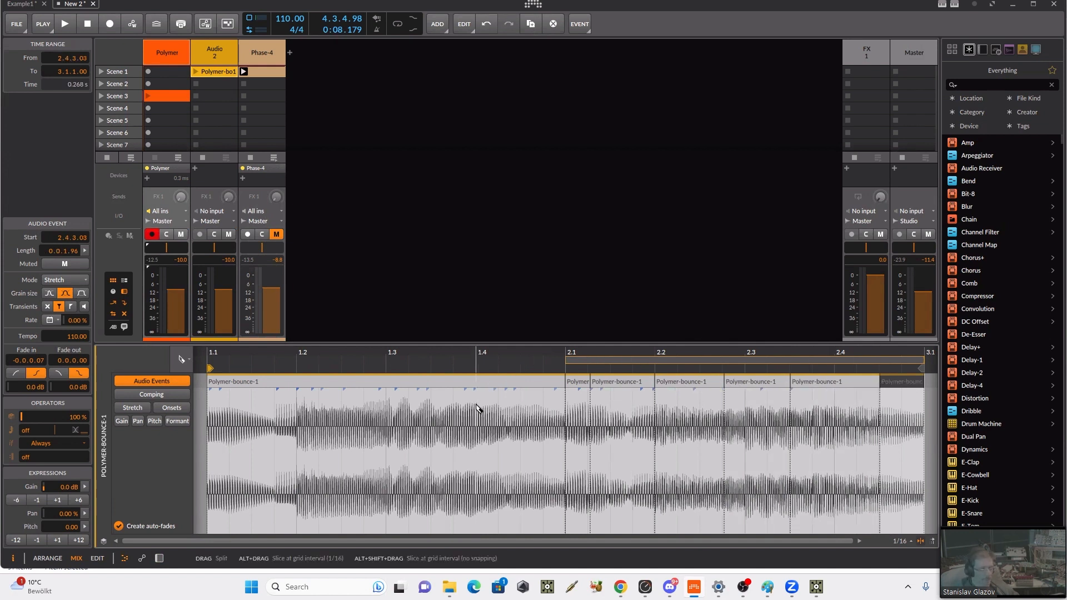
# Step: Cut the first bar of the bounced audio at four points, near 1.4, before 1.3, and on both sides of 1.2
pyautogui.click(475, 409)
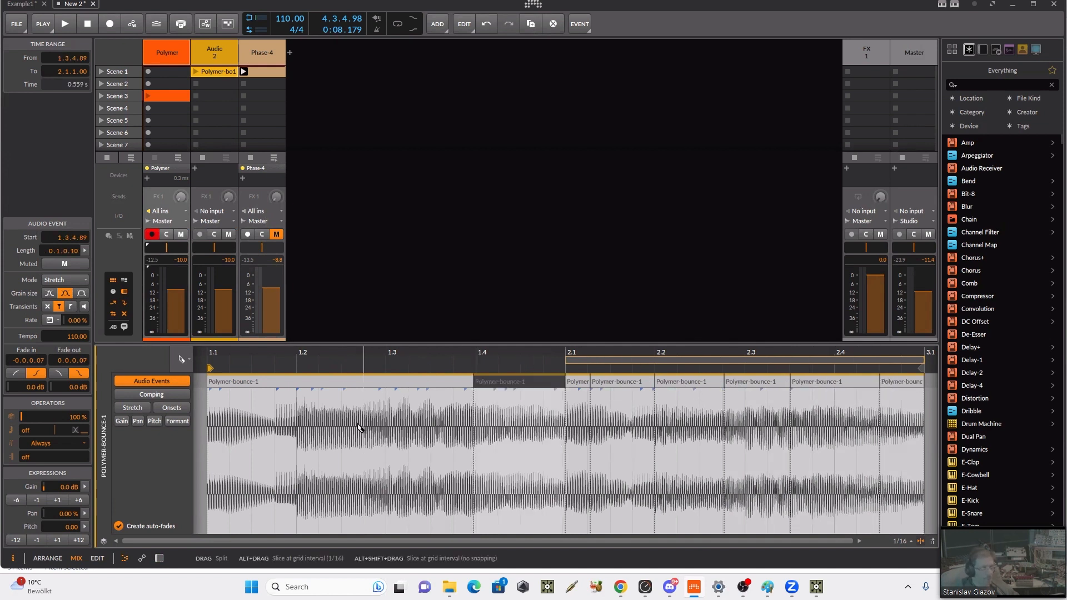
pyautogui.click(379, 414)
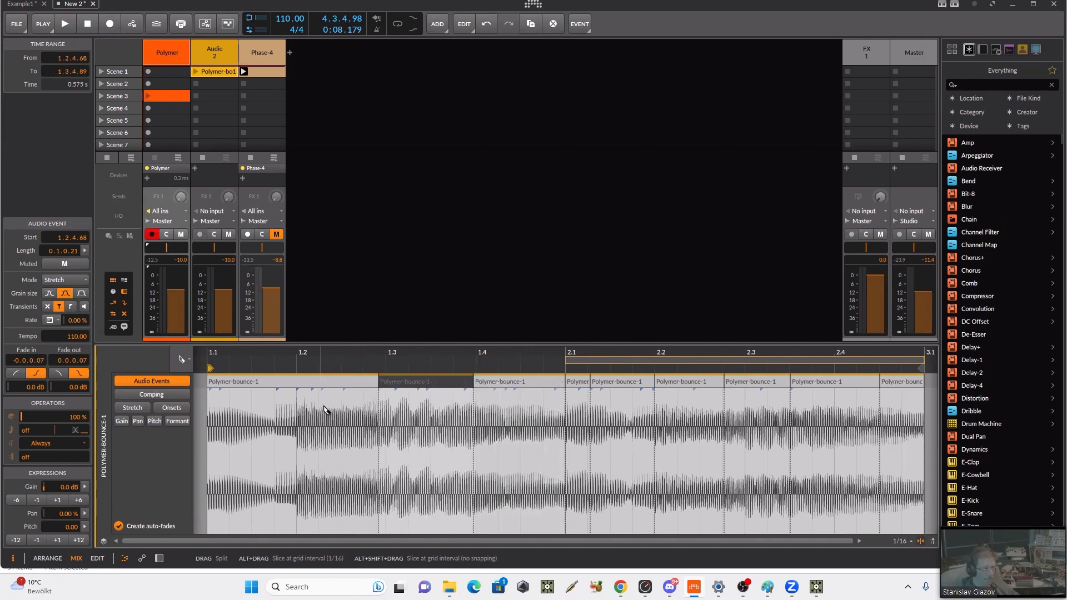
pyautogui.click(321, 410)
pyautogui.click(276, 401)
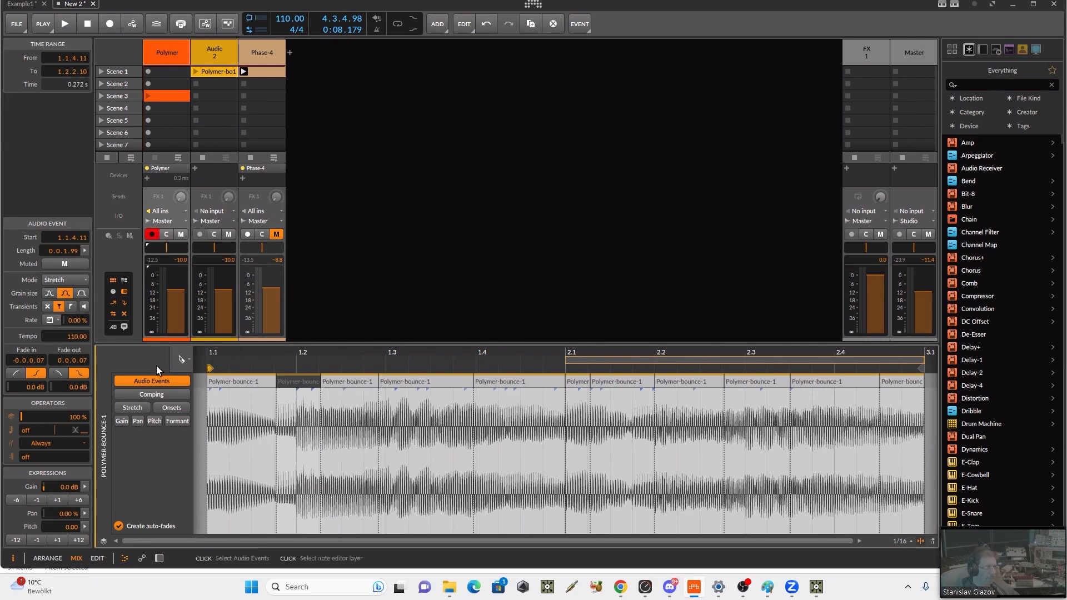
# Step: Select all the audio slices with the Pointer tool and randomise their pitch using the expression histogram's Chaos
pyautogui.click(181, 359)
pyautogui.click(156, 378)
pyautogui.hotkey('ctrl', 'a')
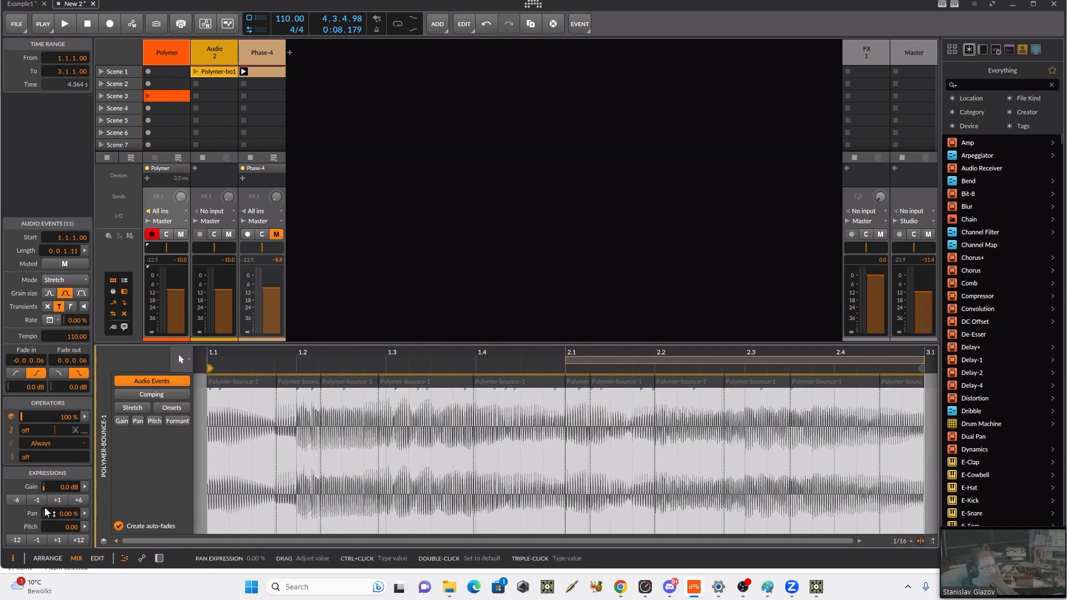
pyautogui.click(85, 527)
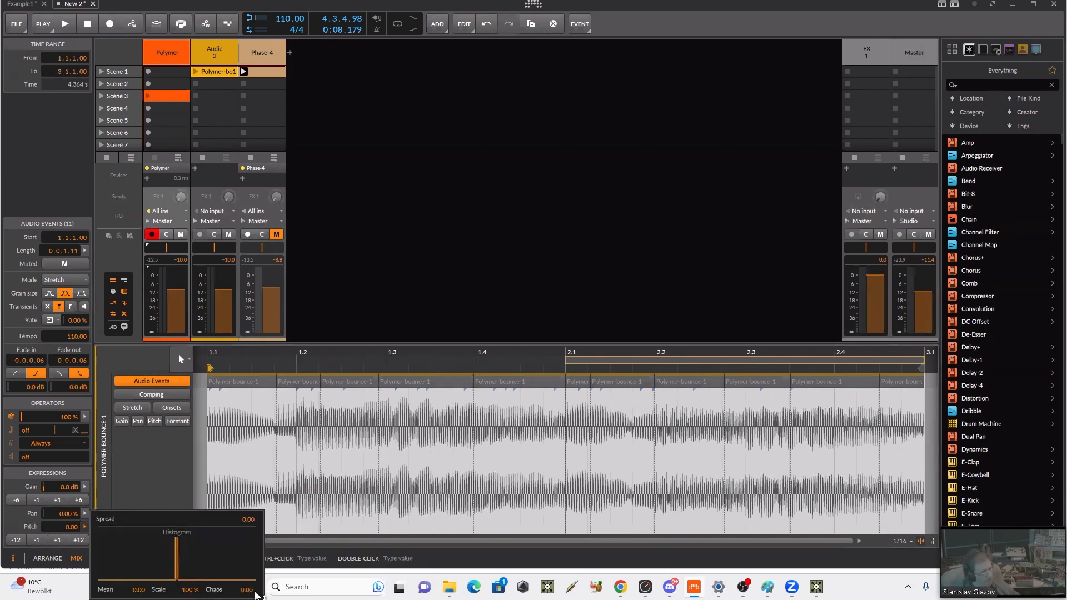
pyautogui.moveTo(248, 596); pyautogui.dragTo(248, 579)
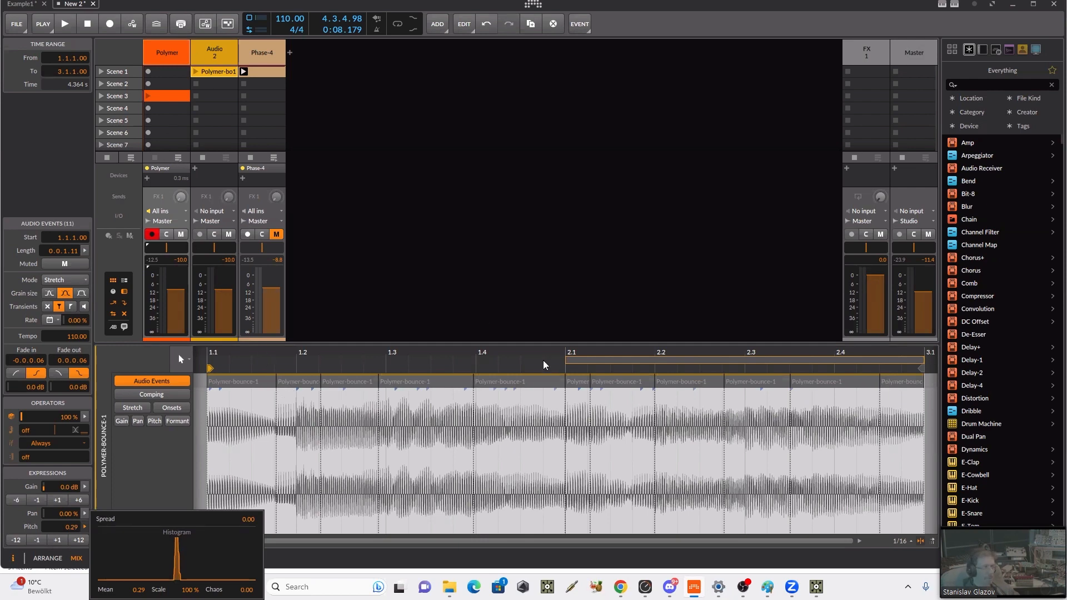
# Step: Extend the bounced clip's loop to two bars starting at 1.1.1.00, and audition and inspect its pitch-varied slices
pyautogui.click(570, 361)
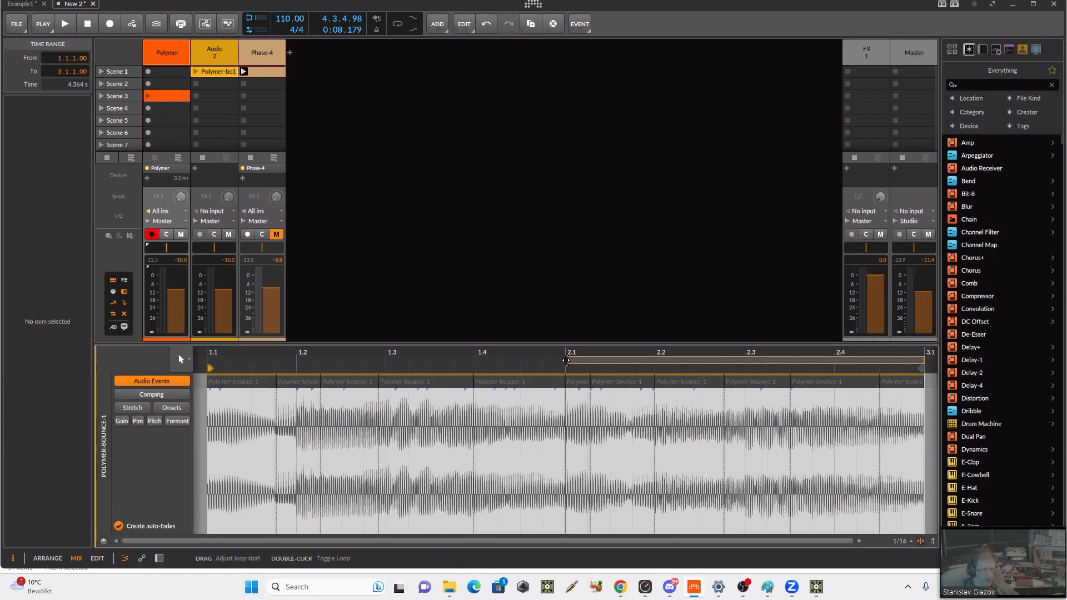
pyautogui.click(196, 71)
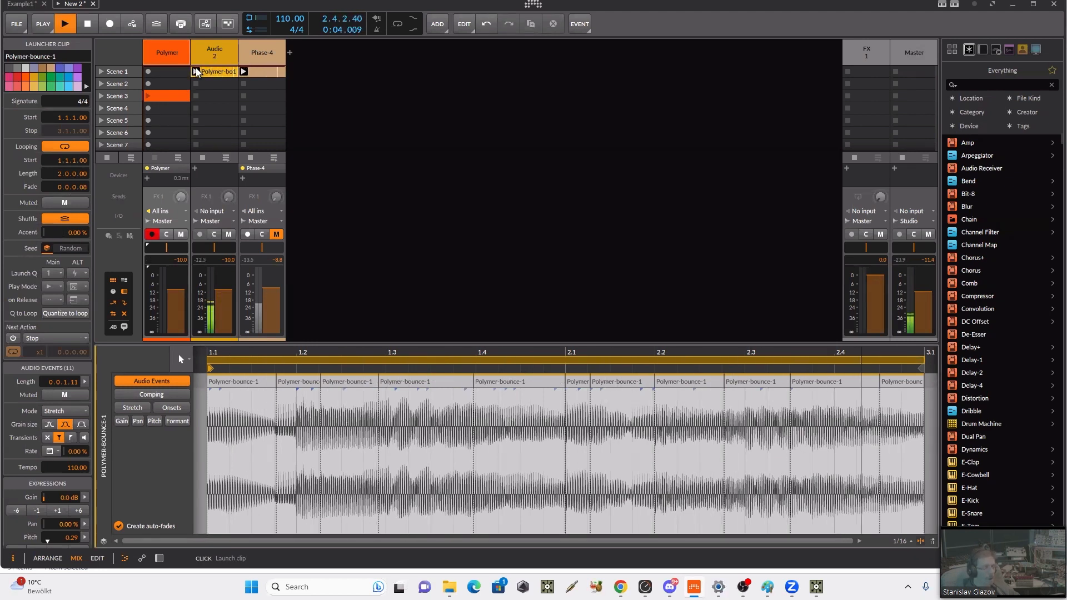
pyautogui.press('space')
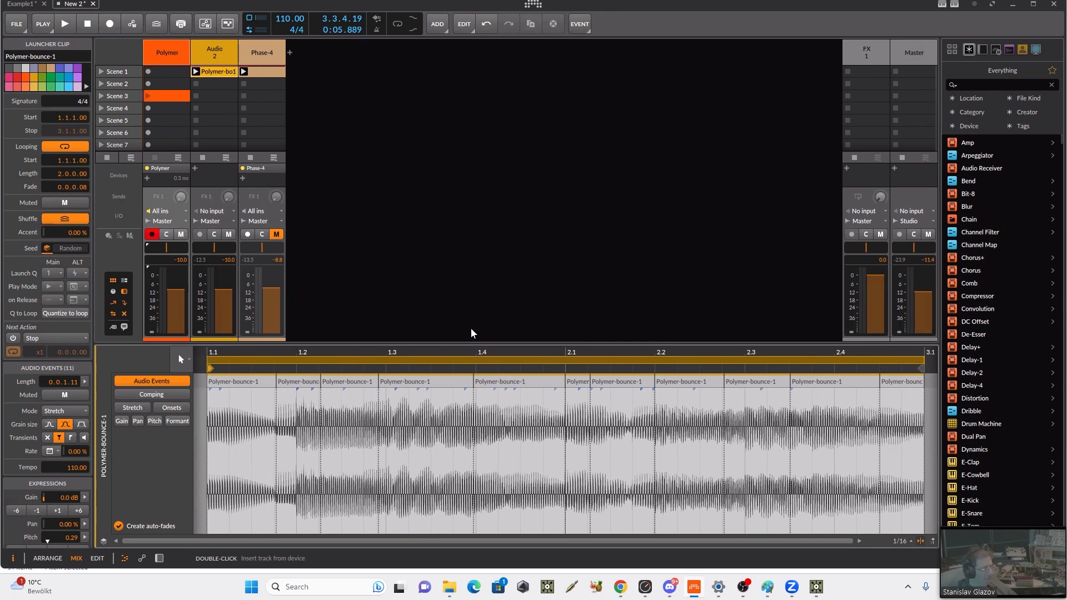
pyautogui.click(484, 381)
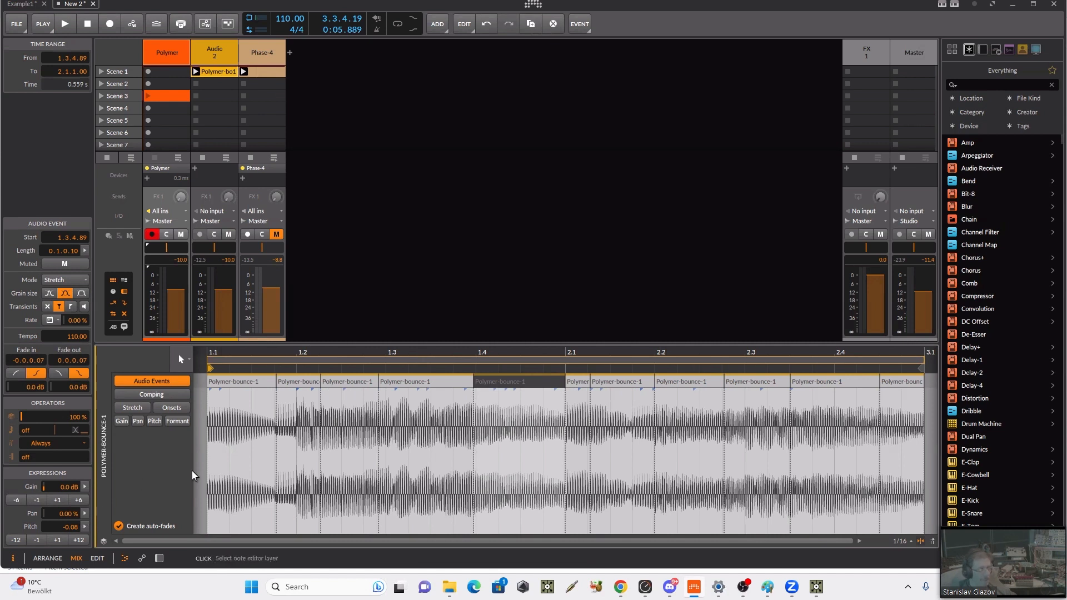
pyautogui.click(302, 382)
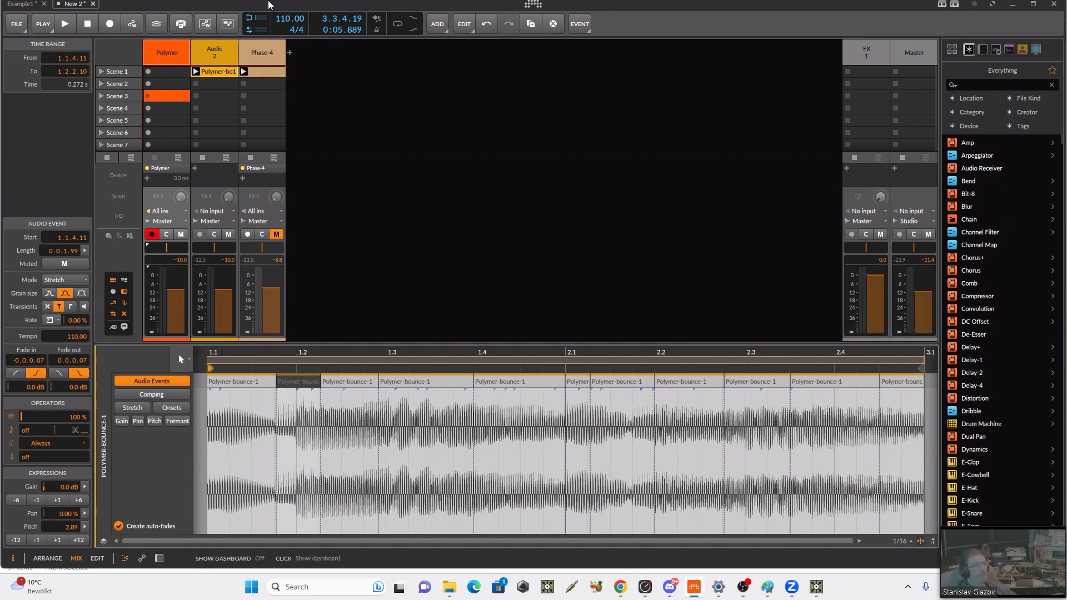
# Step: Save the Bitwig project as a new file named Example
pyautogui.click(16, 23)
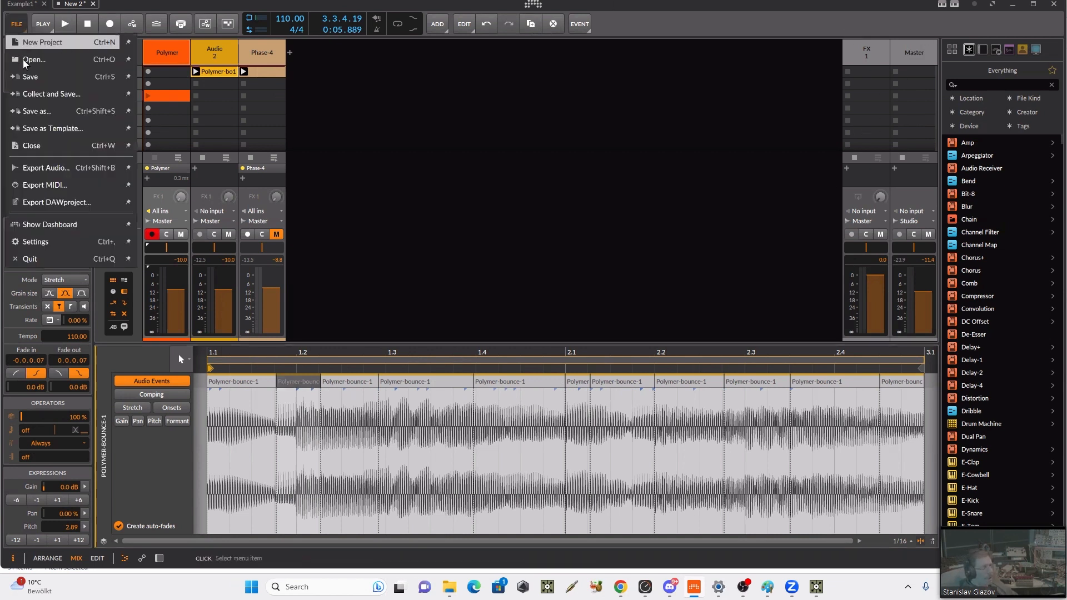
pyautogui.click(54, 116)
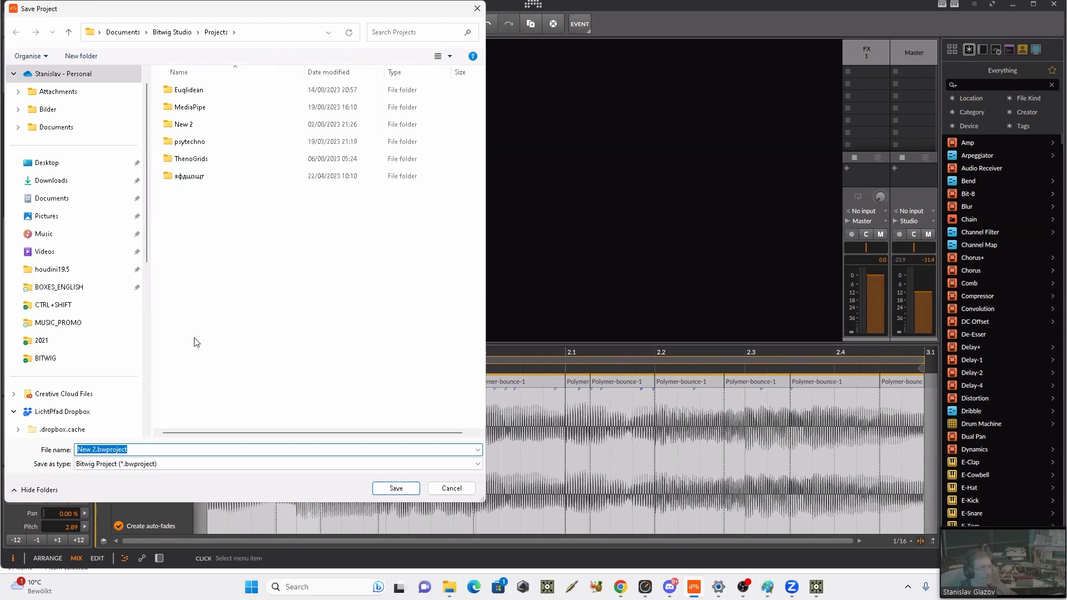
pyautogui.click(97, 450)
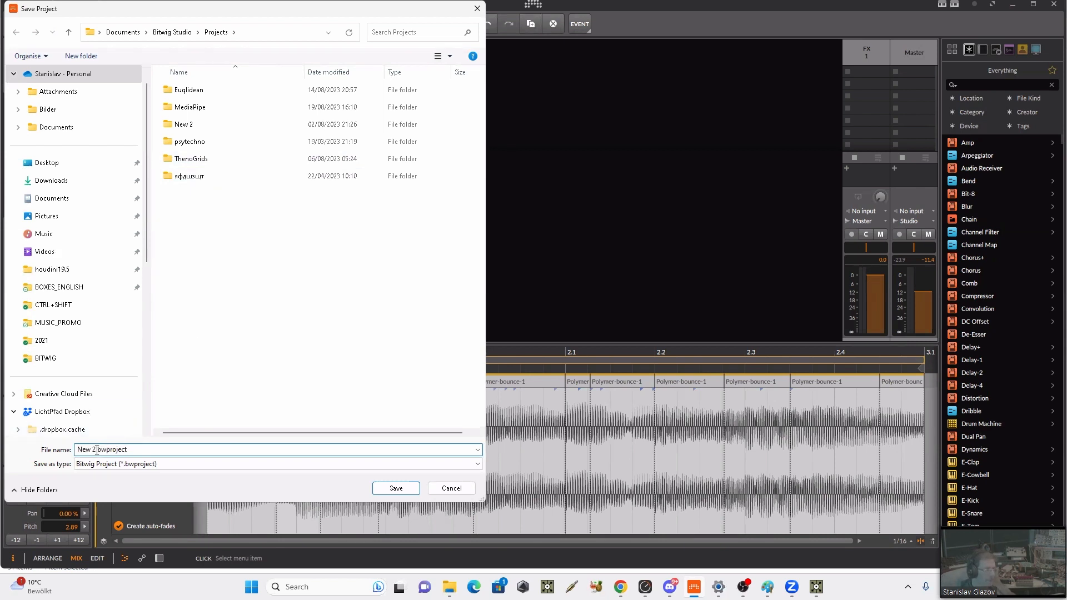
pyautogui.moveTo(97, 449); pyautogui.dragTo(45, 451)
pyautogui.write('Example')
pyautogui.press('Return')
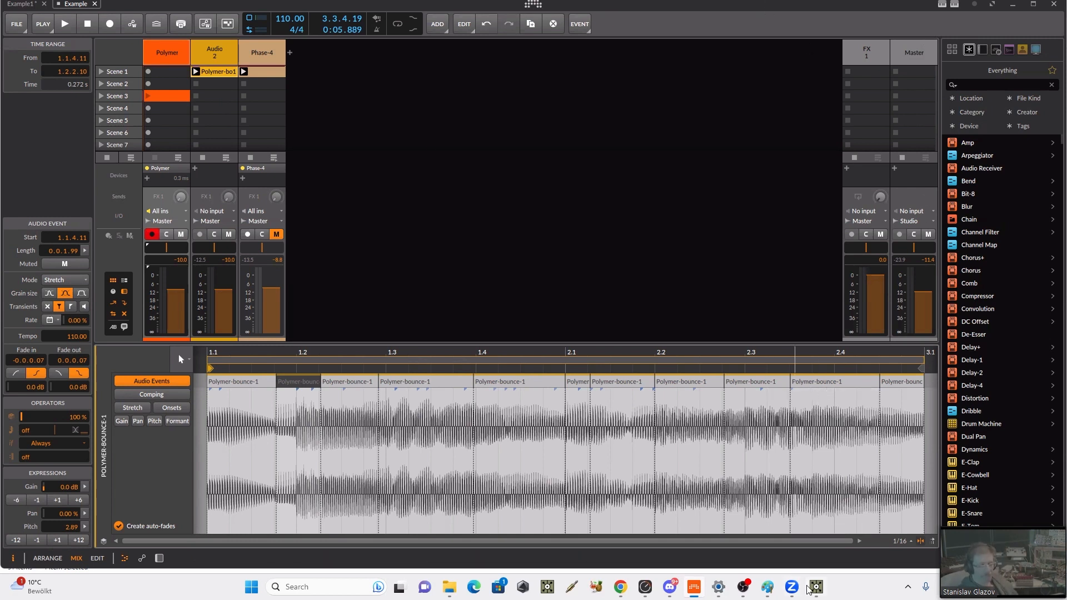
# Step: Switch to TouchDesigner and delete all six default operators from the project1 network
pyautogui.moveTo(815, 587)
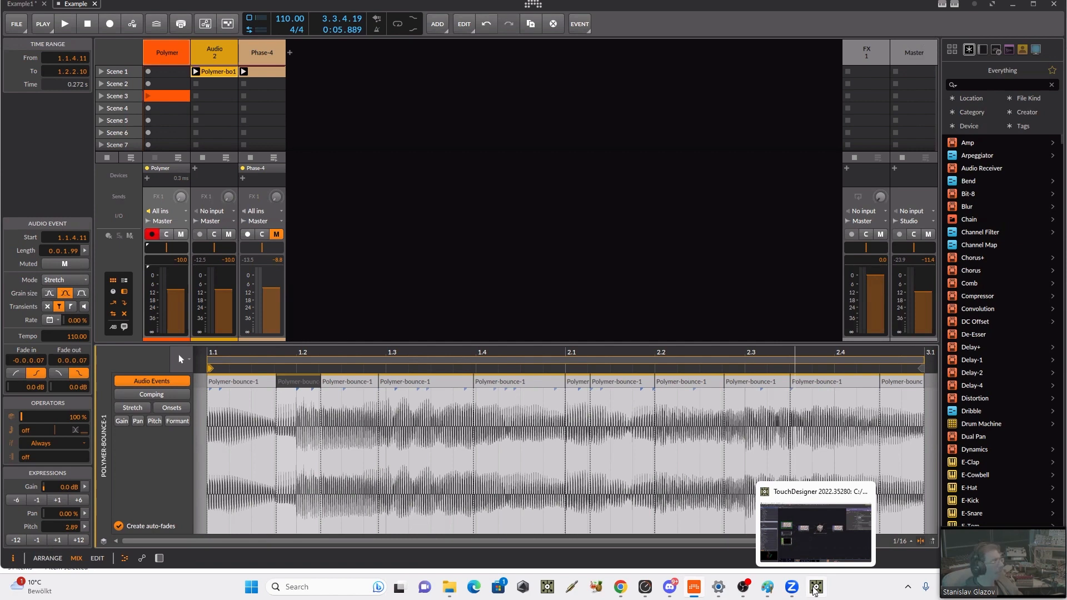
pyautogui.click(815, 588)
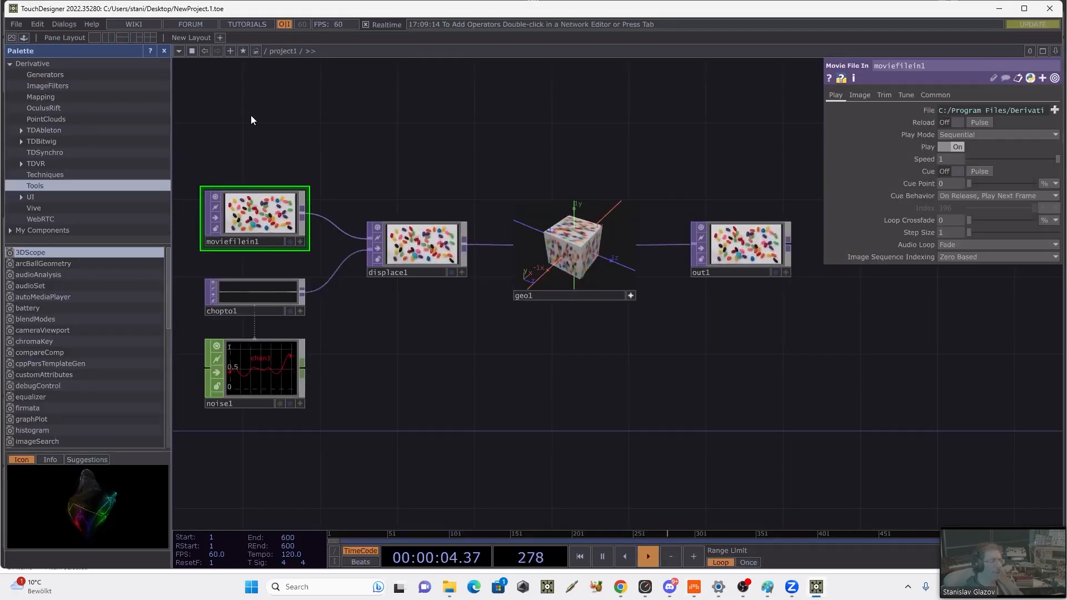
pyautogui.moveTo(252, 119); pyautogui.dragTo(792, 454)
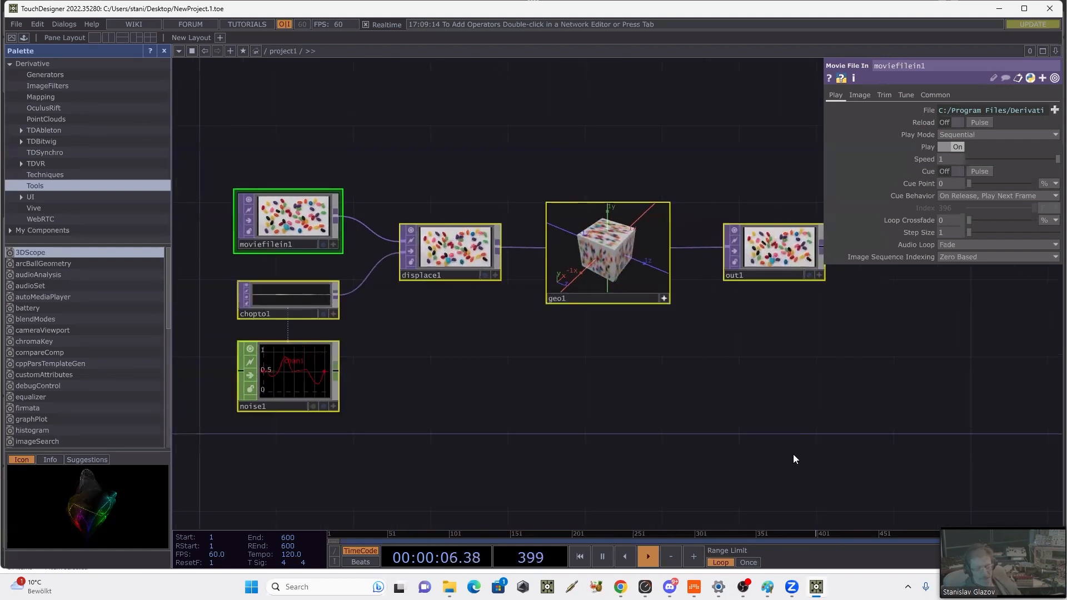
pyautogui.press('Delete')
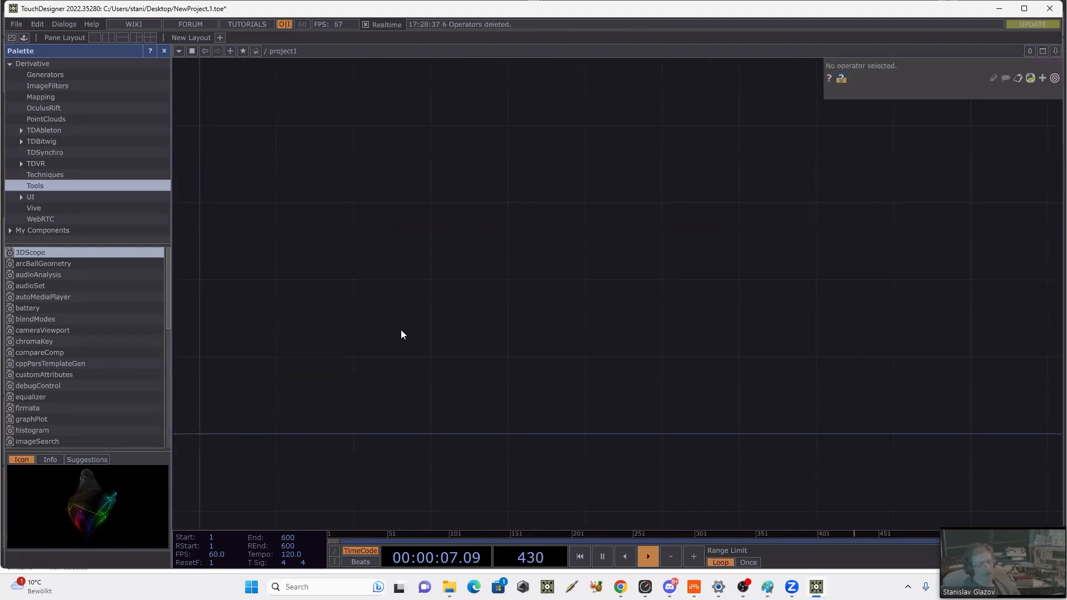
# Step: Add the bitwigMain component from the TDBitwig palette to the empty network and position it near the upper middle
pyautogui.click(20, 142)
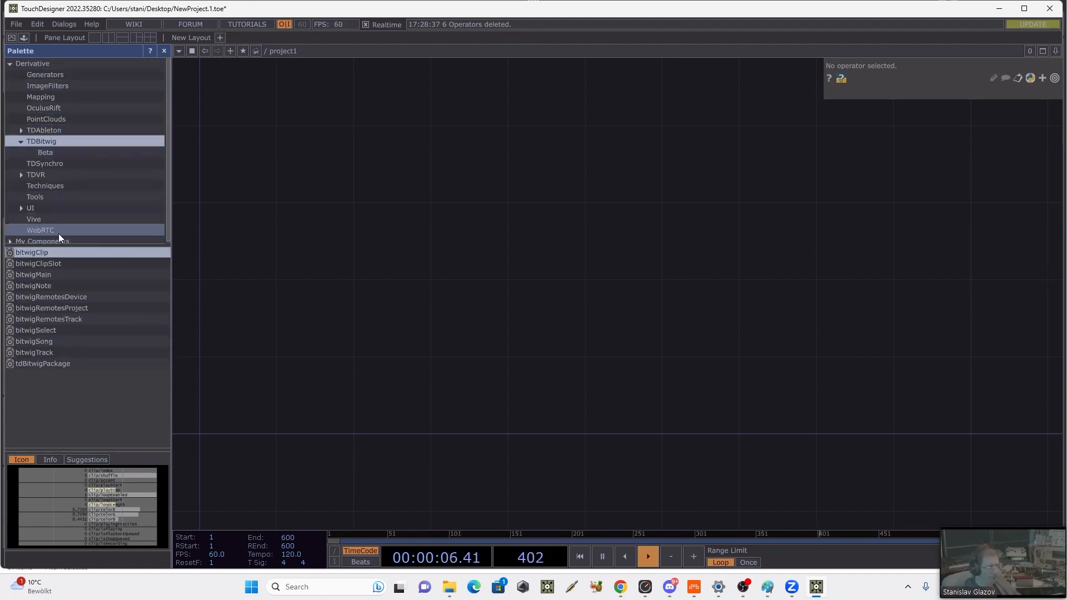
pyautogui.click(767, 587)
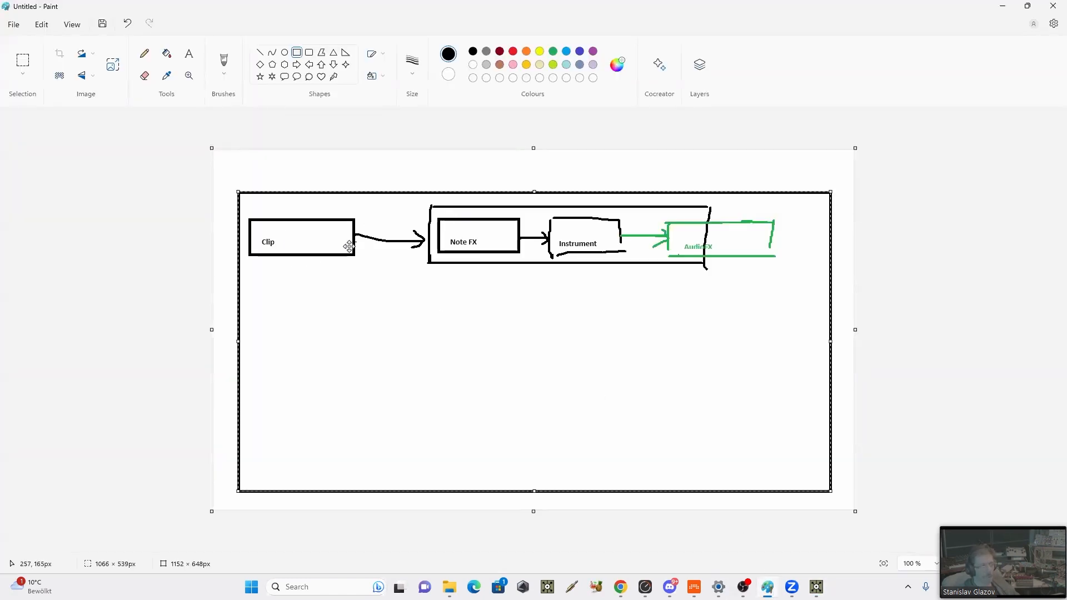
pyautogui.click(1000, 6)
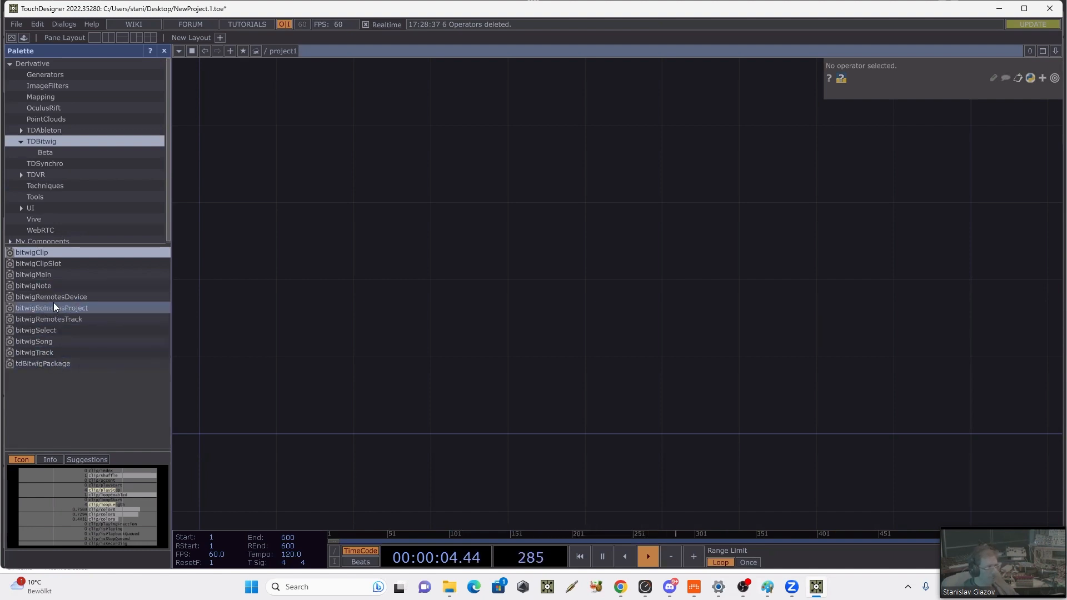
pyautogui.click(30, 274)
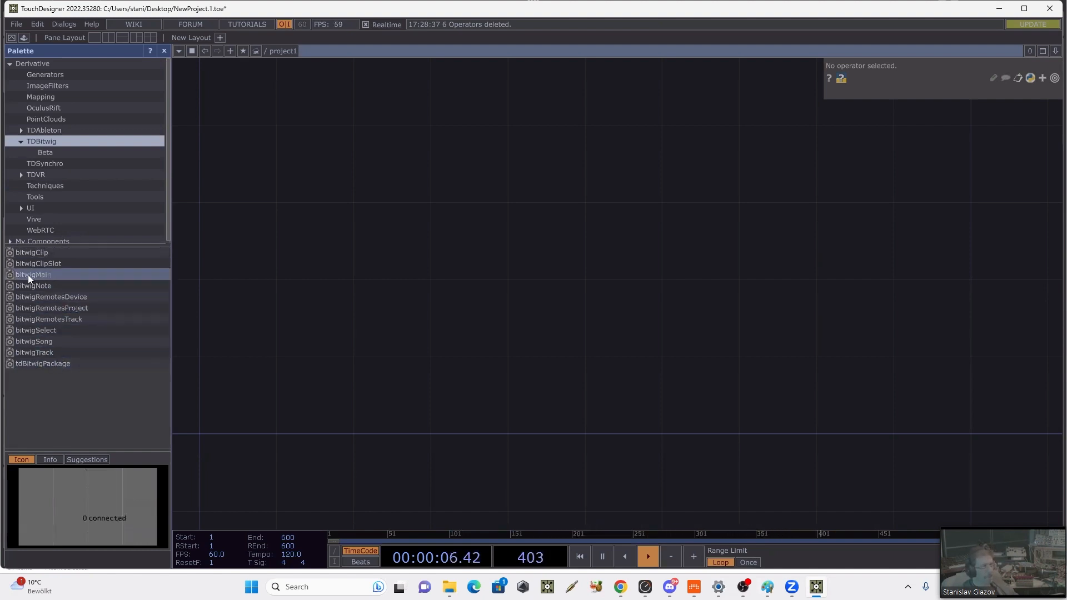
pyautogui.moveTo(28, 274); pyautogui.dragTo(504, 212)
pyautogui.moveTo(587, 191); pyautogui.dragTo(585, 308)
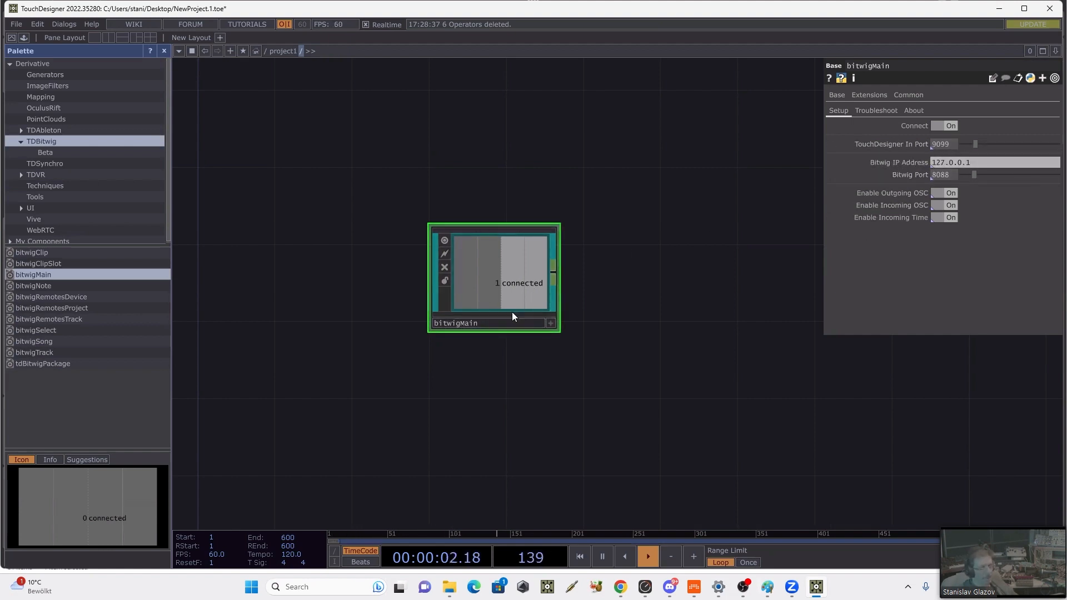
pyautogui.moveTo(502, 299); pyautogui.dragTo(460, 254)
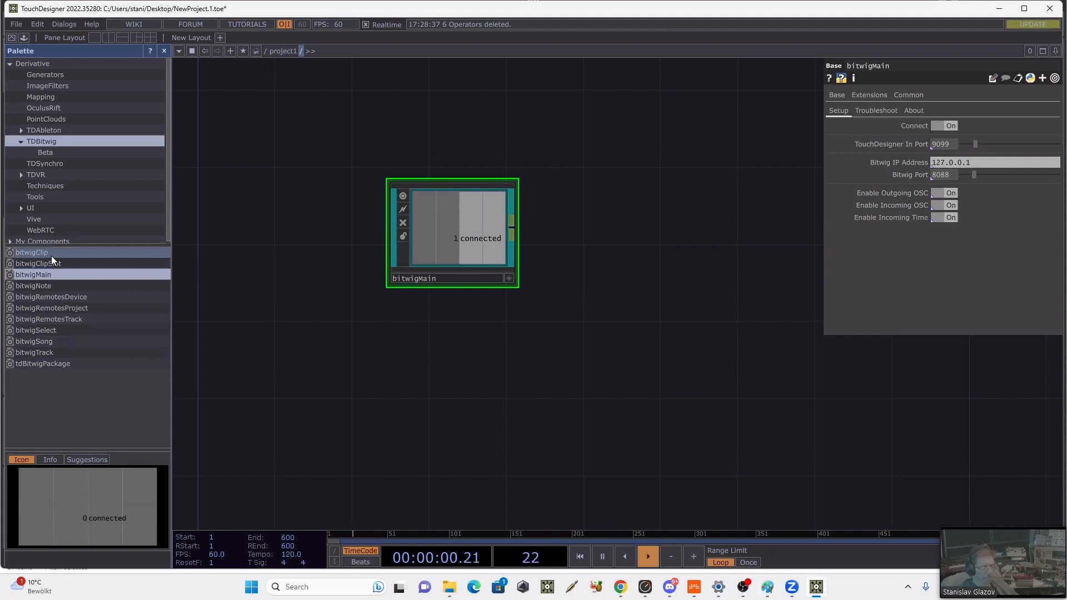
# Step: Add the bitwigSong component from the TDBitwig palette below bitwigMain
pyautogui.click(49, 351)
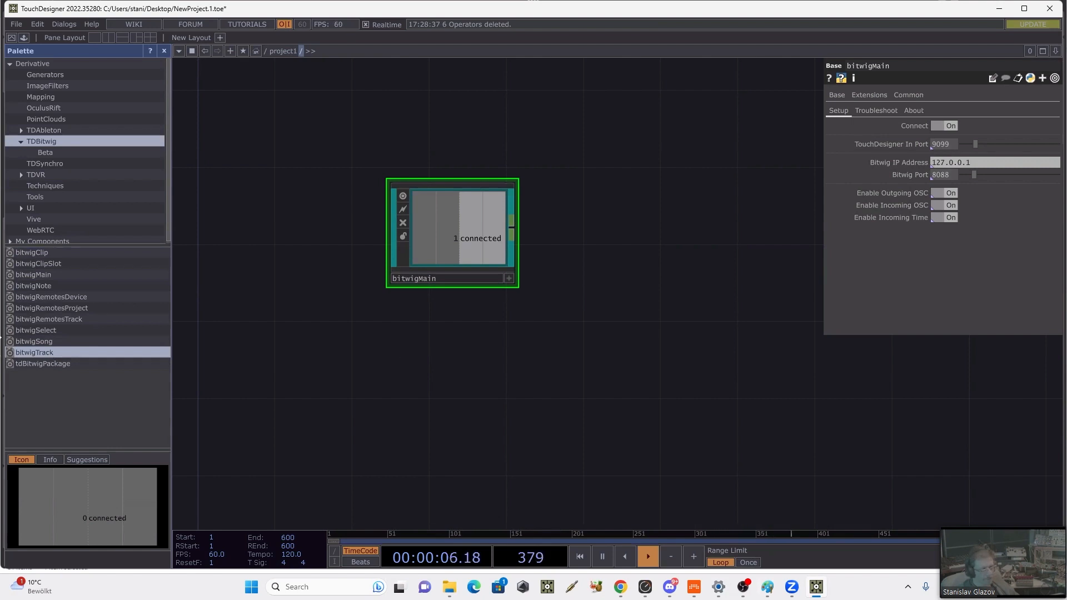
pyautogui.click(34, 341)
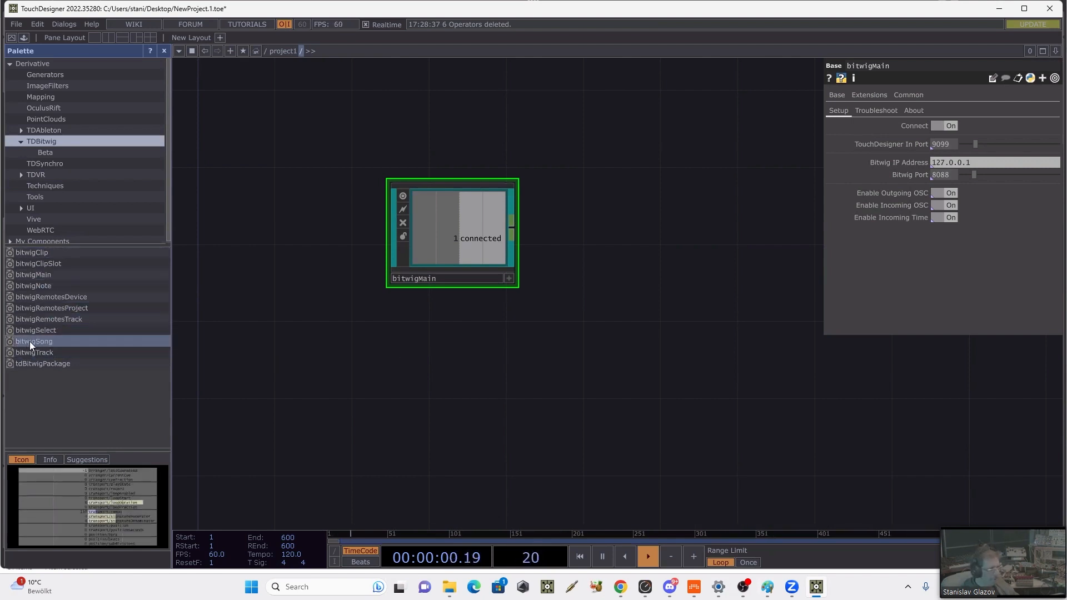
pyautogui.moveTo(29, 341); pyautogui.dragTo(411, 349)
pyautogui.moveTo(451, 320); pyautogui.dragTo(451, 373)
pyautogui.scroll(5, 547, 320)
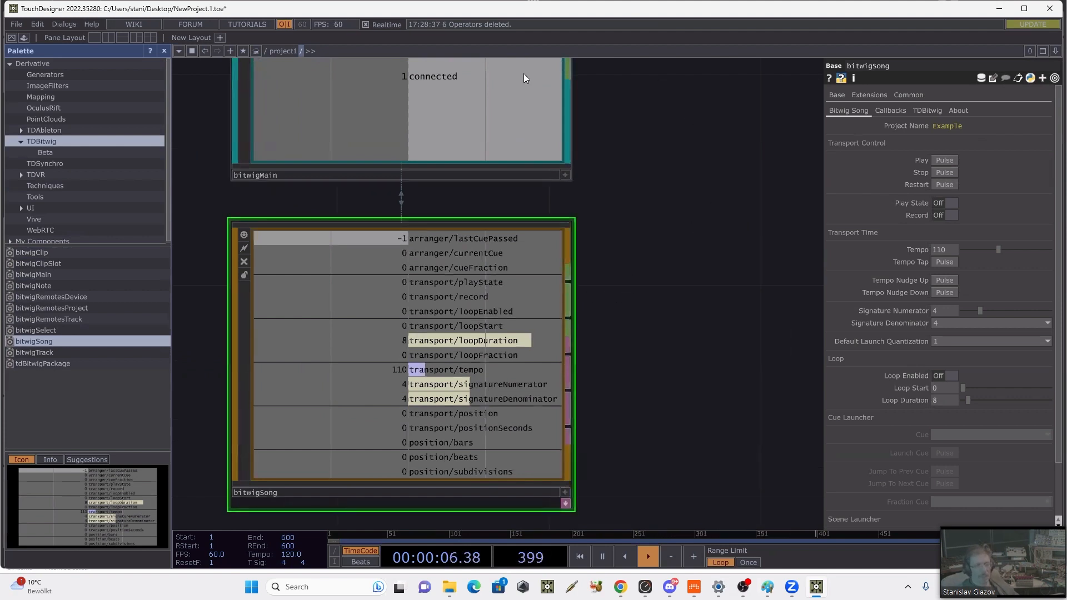
# Step: Shrink and reposition the TouchDesigner window so Bitwig's transport and the full bitwigSong parameters are both visible
pyautogui.doubleClick(178, 13)
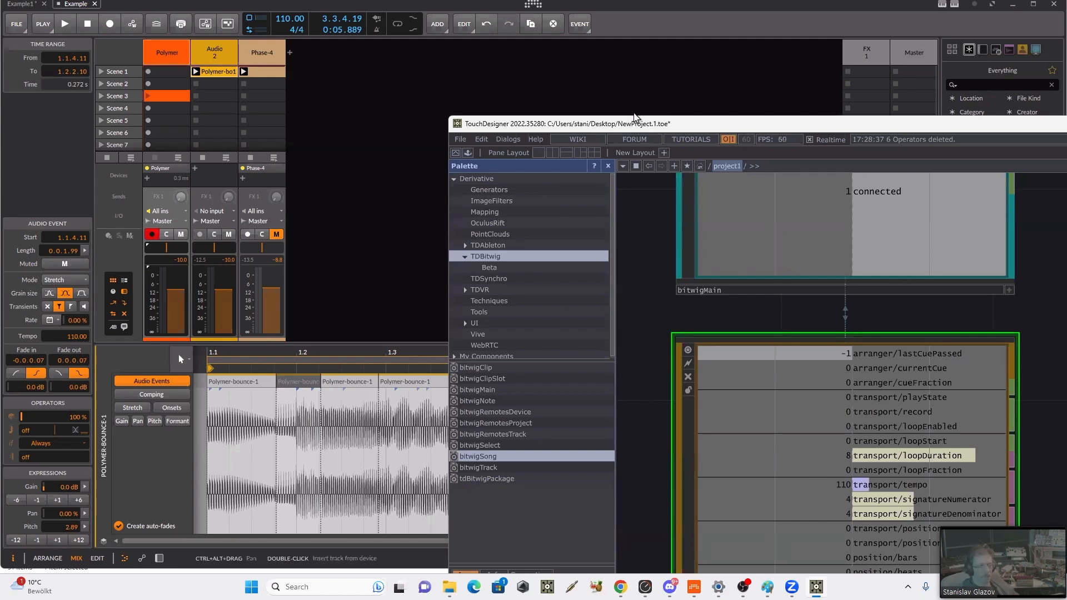
pyautogui.moveTo(636, 117); pyautogui.dragTo(636, 79)
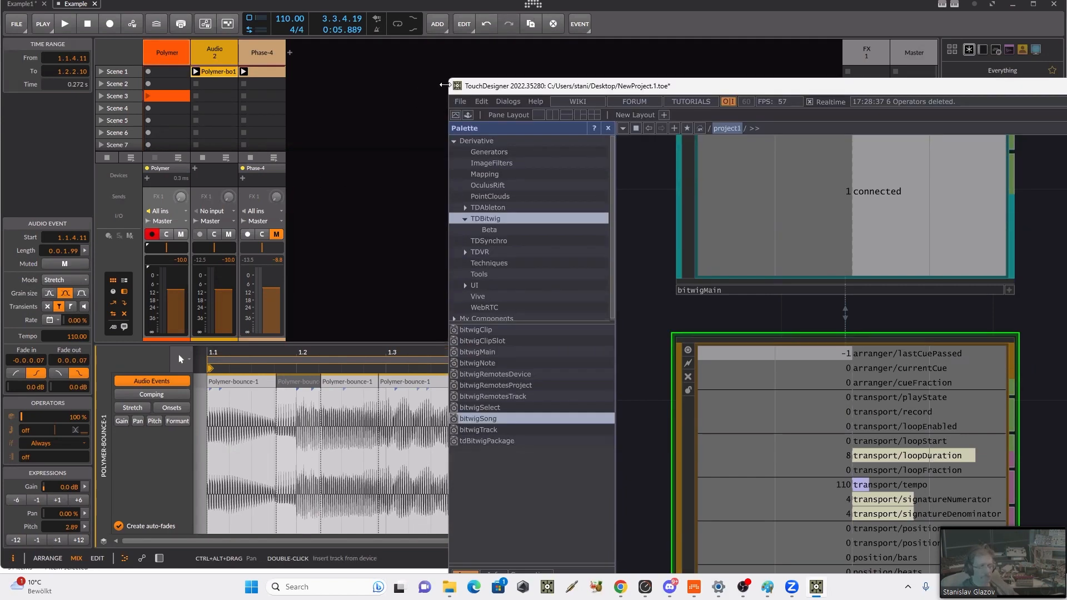
pyautogui.moveTo(446, 78); pyautogui.dragTo(633, 233)
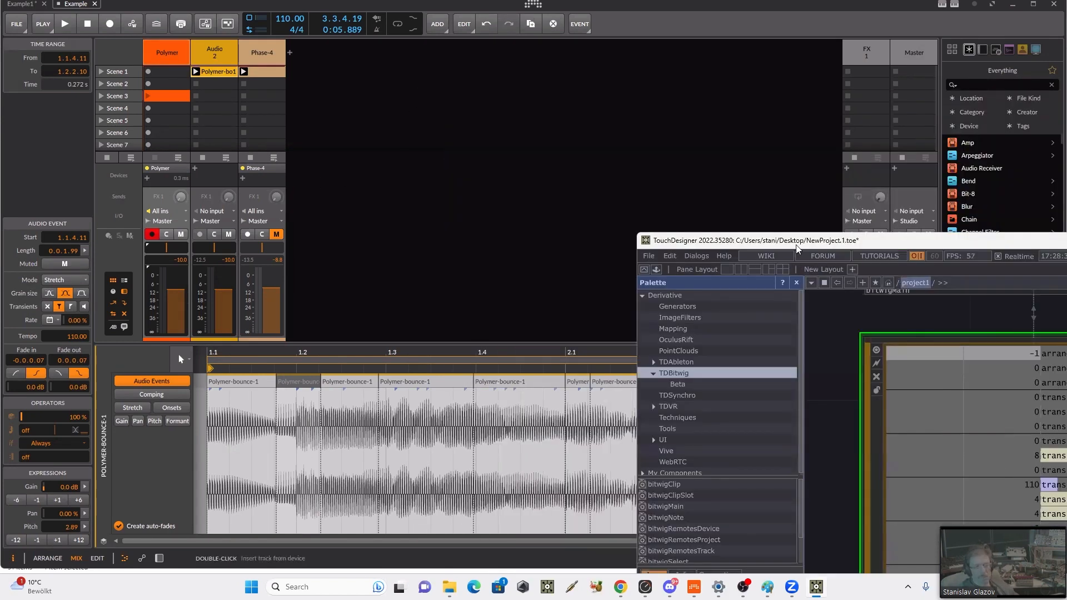
pyautogui.moveTo(789, 243); pyautogui.dragTo(512, 49)
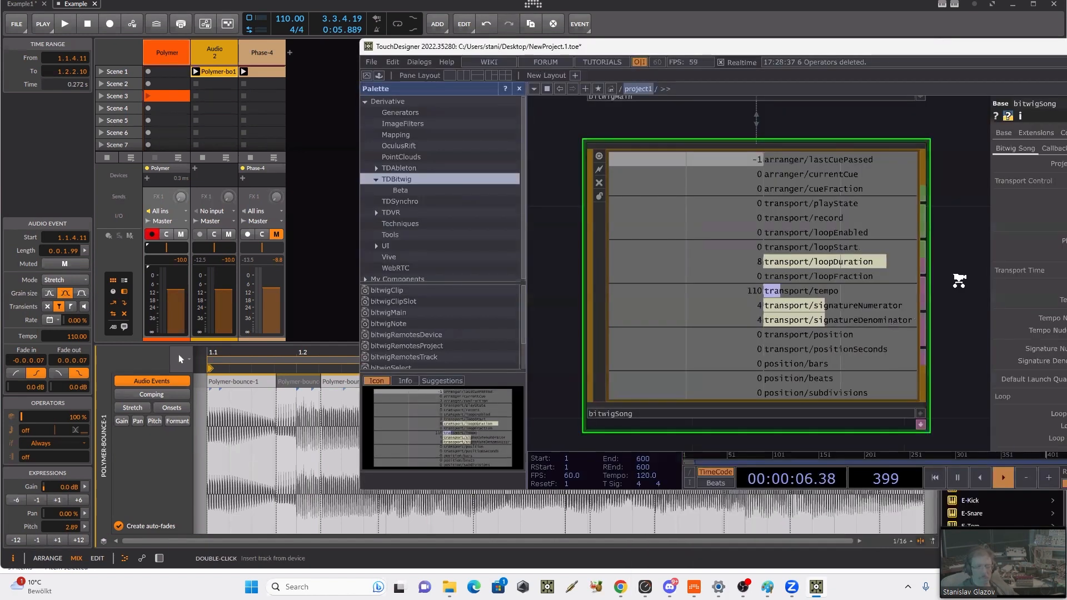
pyautogui.scroll(-3, 959, 281)
pyautogui.moveTo(899, 411); pyautogui.dragTo(572, 375)
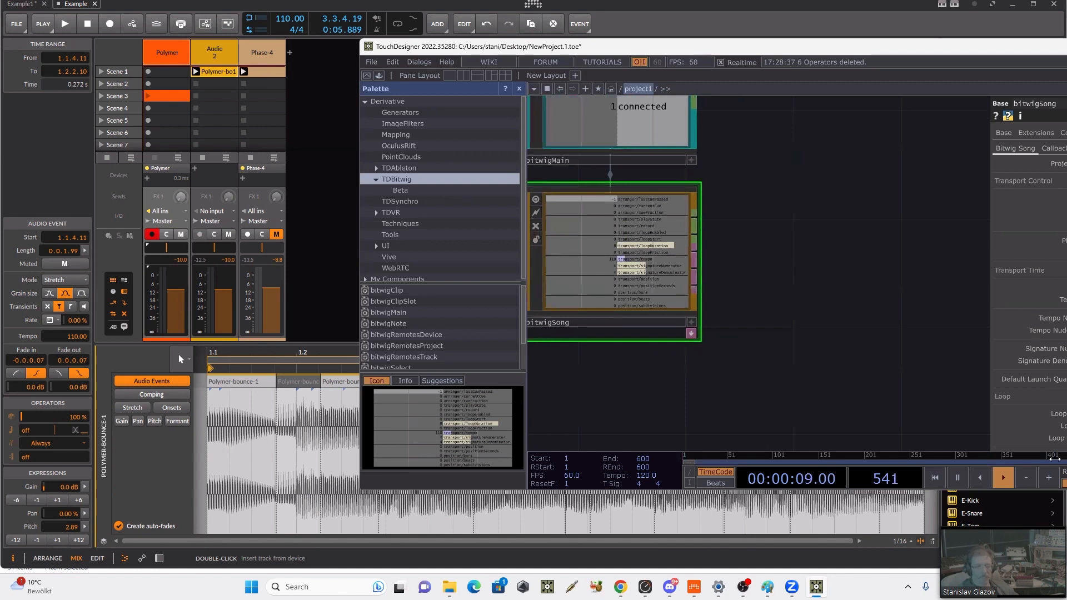
pyautogui.moveTo(1066, 334); pyautogui.dragTo(1053, 333)
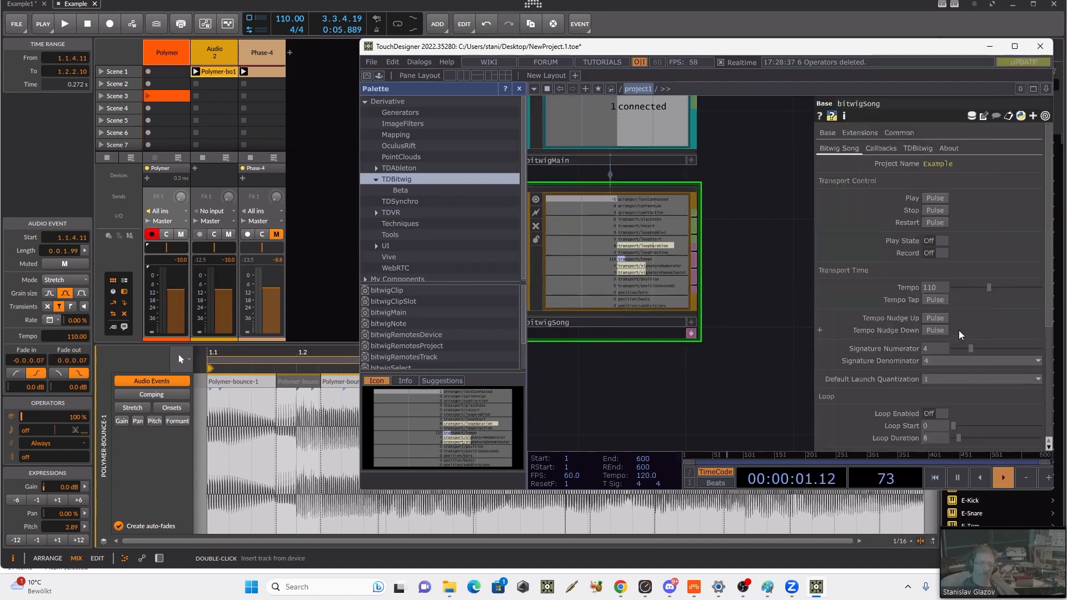
# Step: Start and stop Bitwig's transport from the bitwigSong parameters, and set the tempo to 122
pyautogui.click(930, 200)
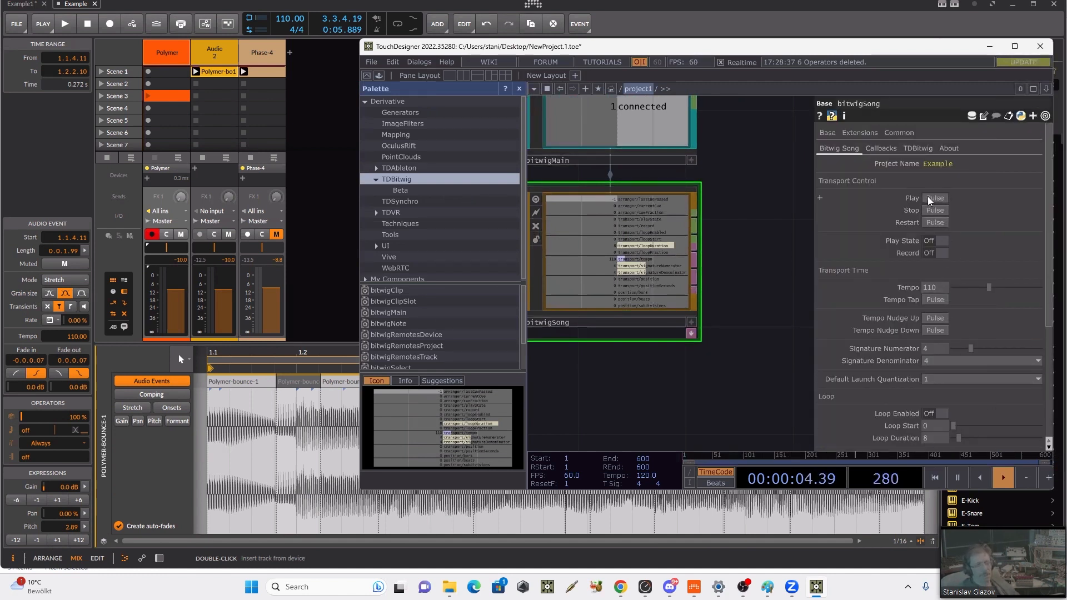
pyautogui.click(936, 211)
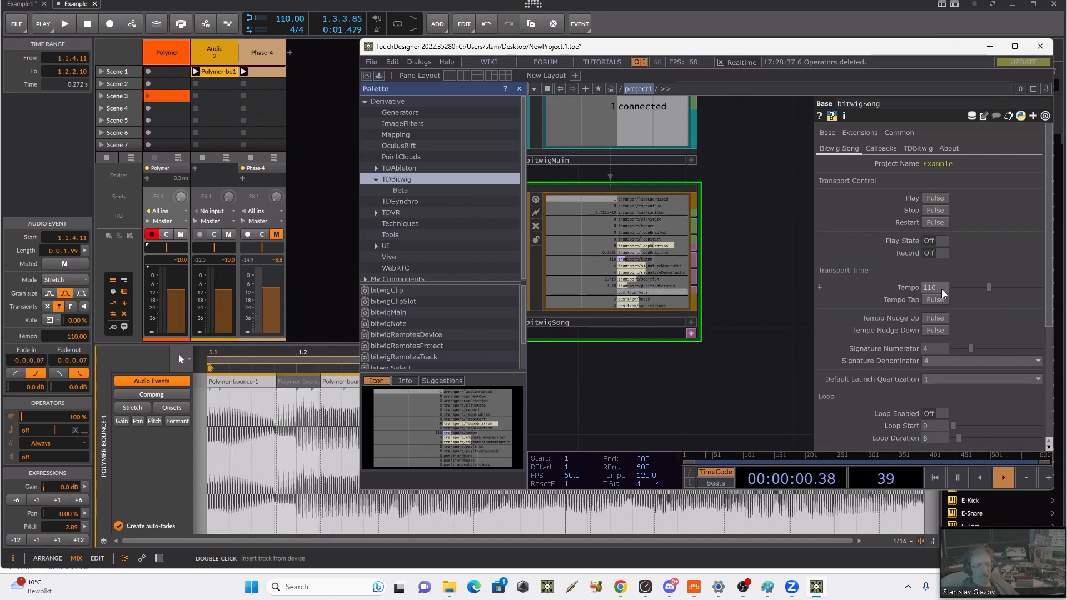
pyautogui.write('122')
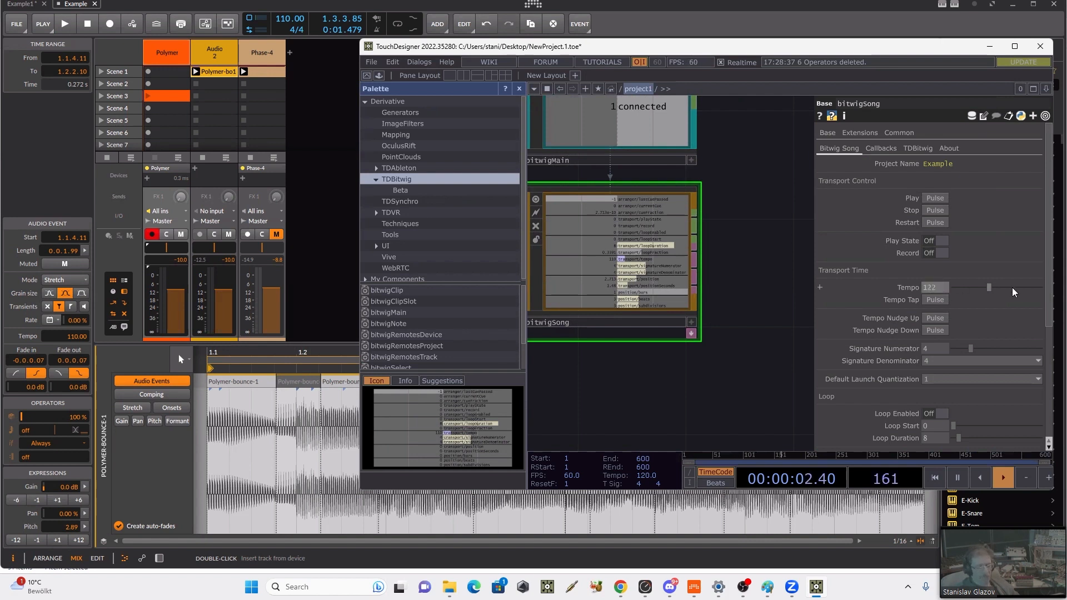
pyautogui.press('Return')
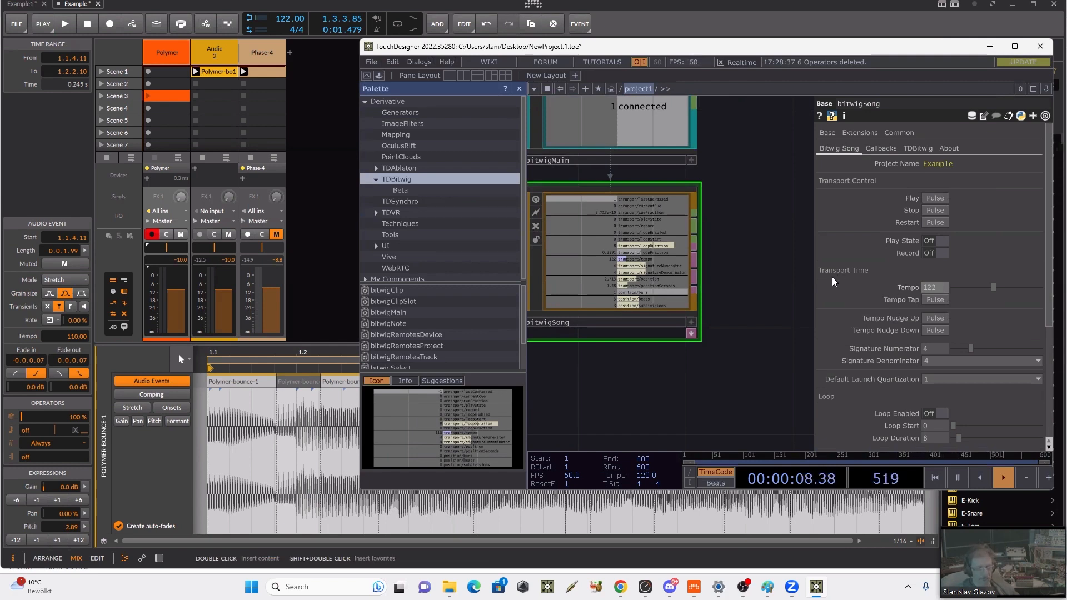
# Step: Maximise TouchDesigner, play the song from bitwigSong, switch Record on and off, watch the transport and position channels, and stop playback
pyautogui.scroll(-1, 931, 314)
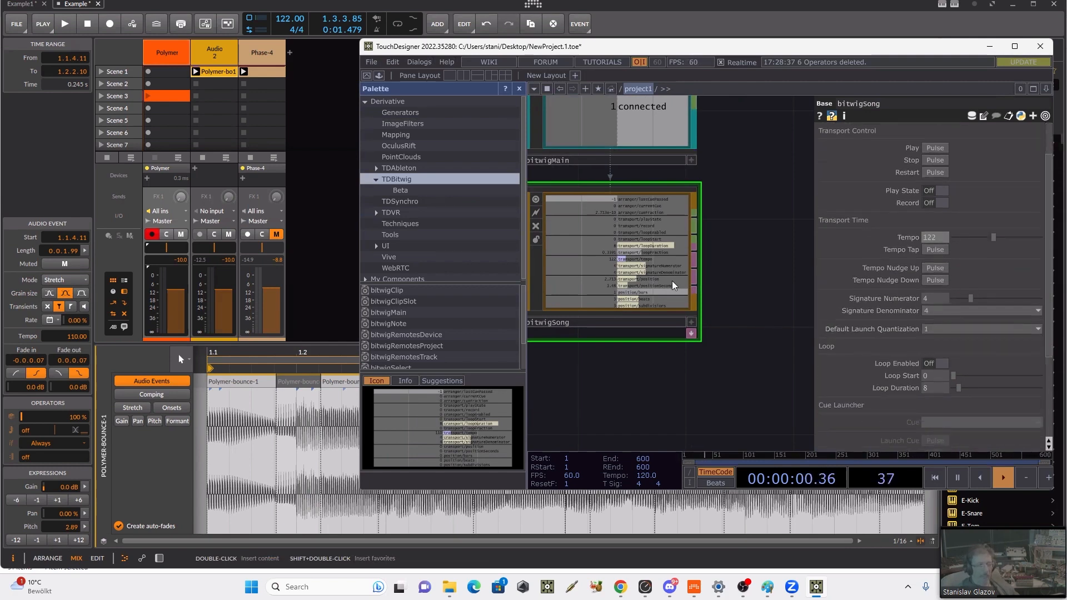
pyautogui.scroll(3, 673, 283)
pyautogui.click(1015, 47)
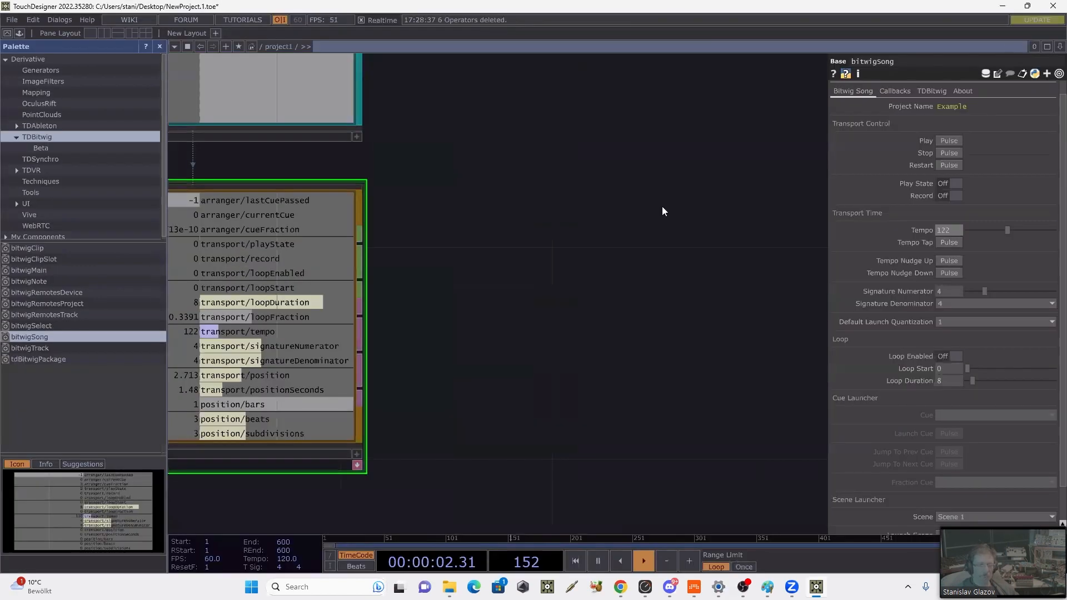
pyautogui.moveTo(600, 261); pyautogui.dragTo(771, 239)
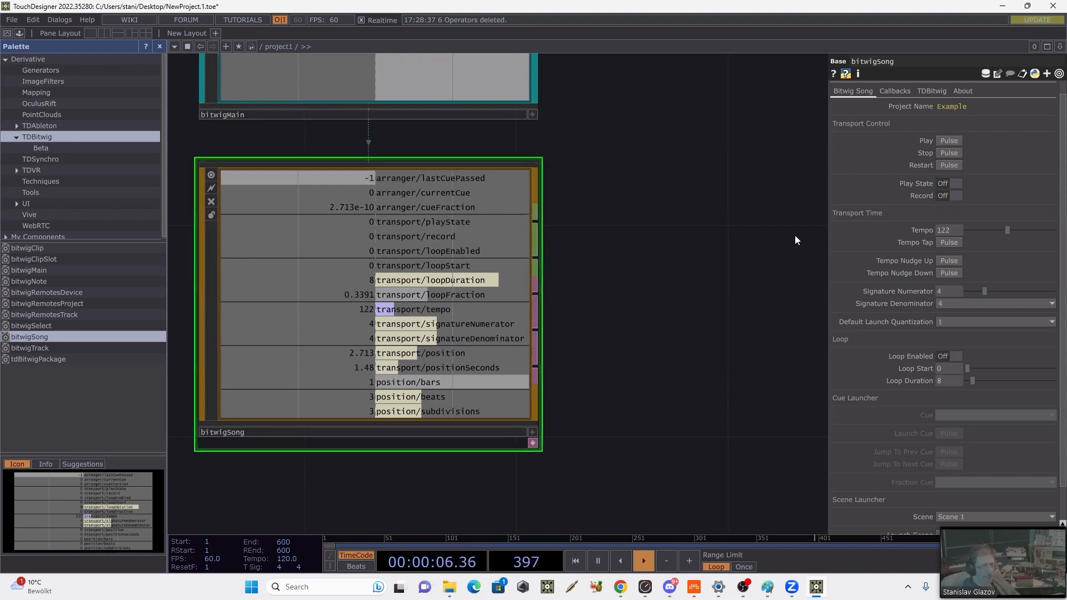
pyautogui.click(947, 141)
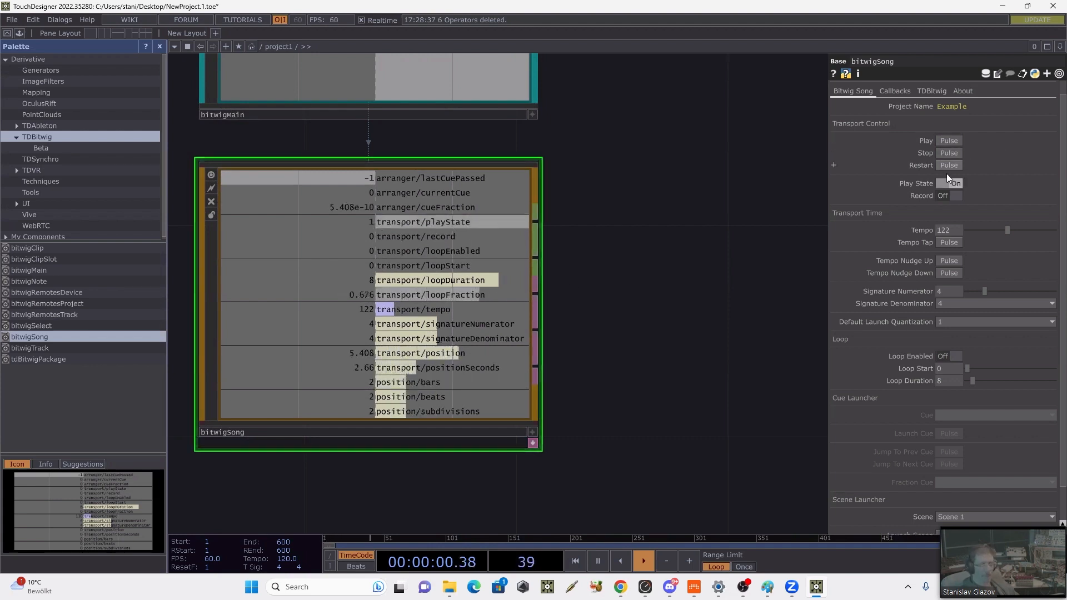
pyautogui.click(950, 195)
pyautogui.click(950, 195)
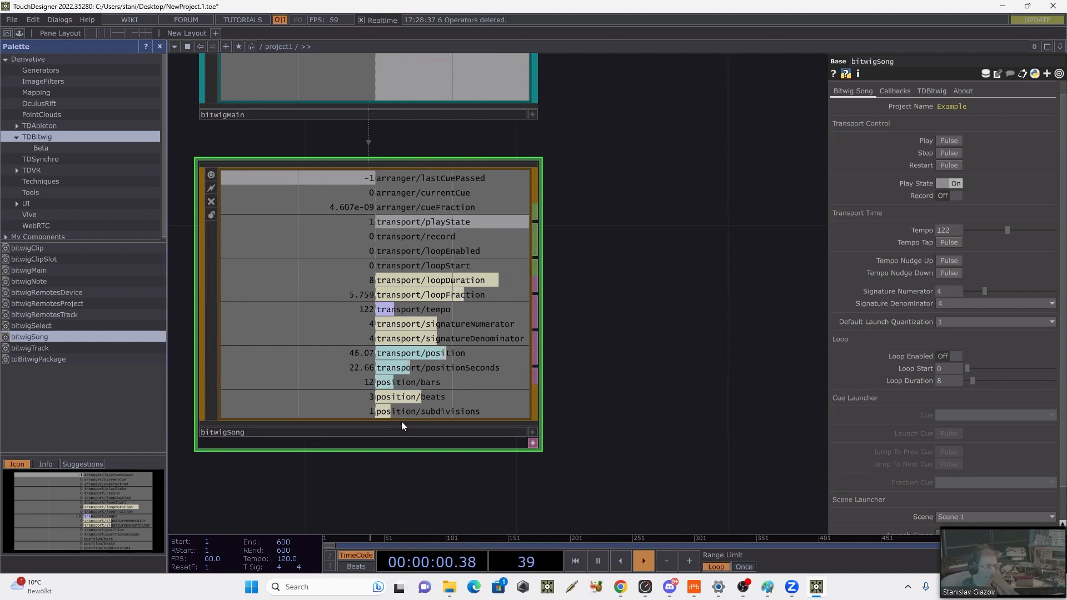
pyautogui.click(946, 153)
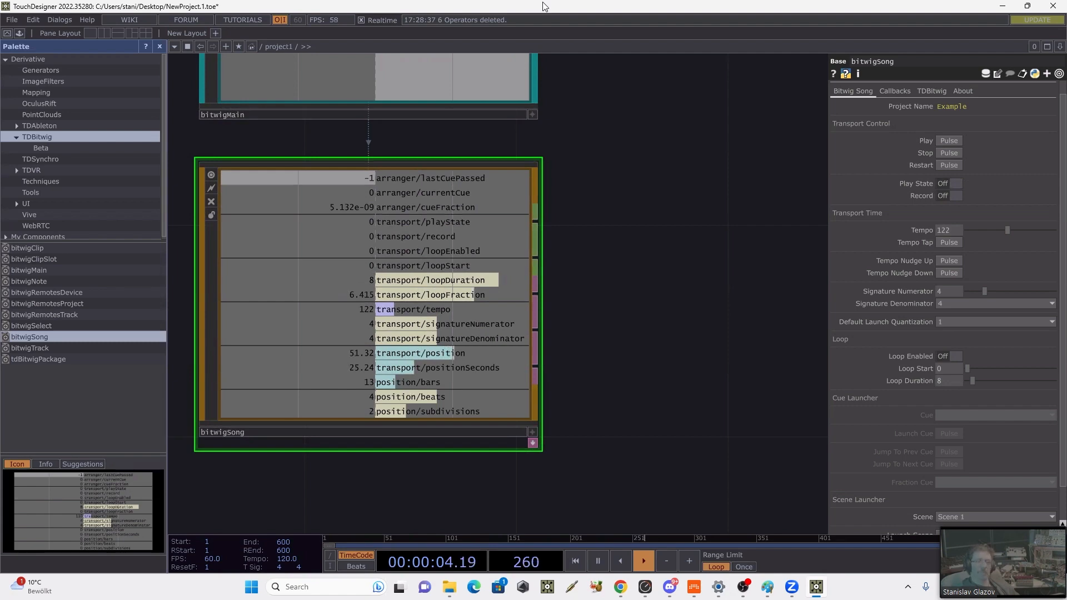
# Step: Snap TouchDesigner to the right half of the screen, beside Bitwig Studio
pyautogui.moveTo(543, 2); pyautogui.dragTo(1065, 87)
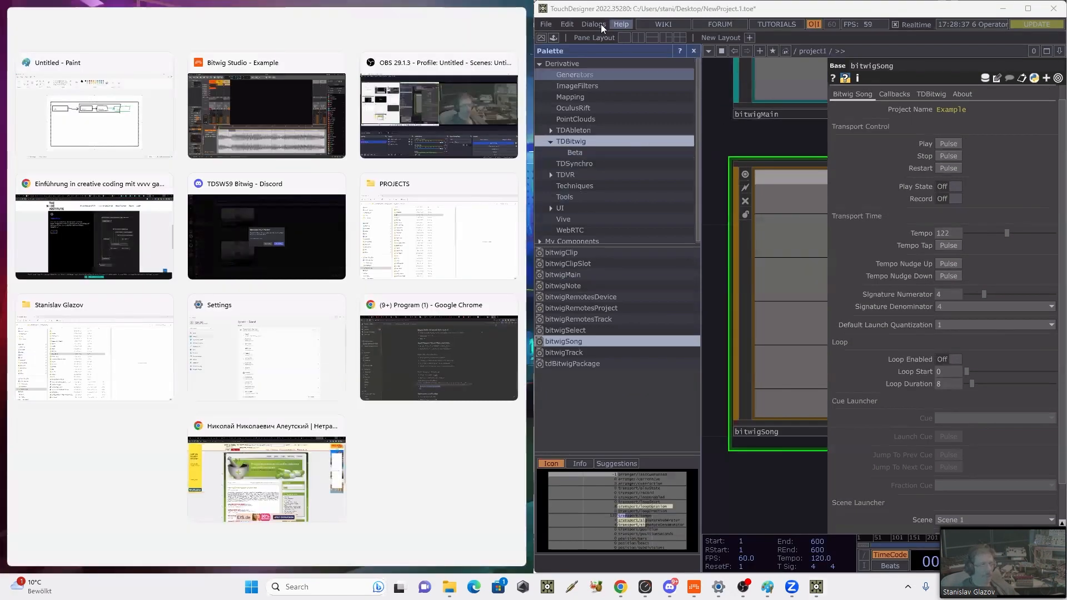
pyautogui.click(791, 308)
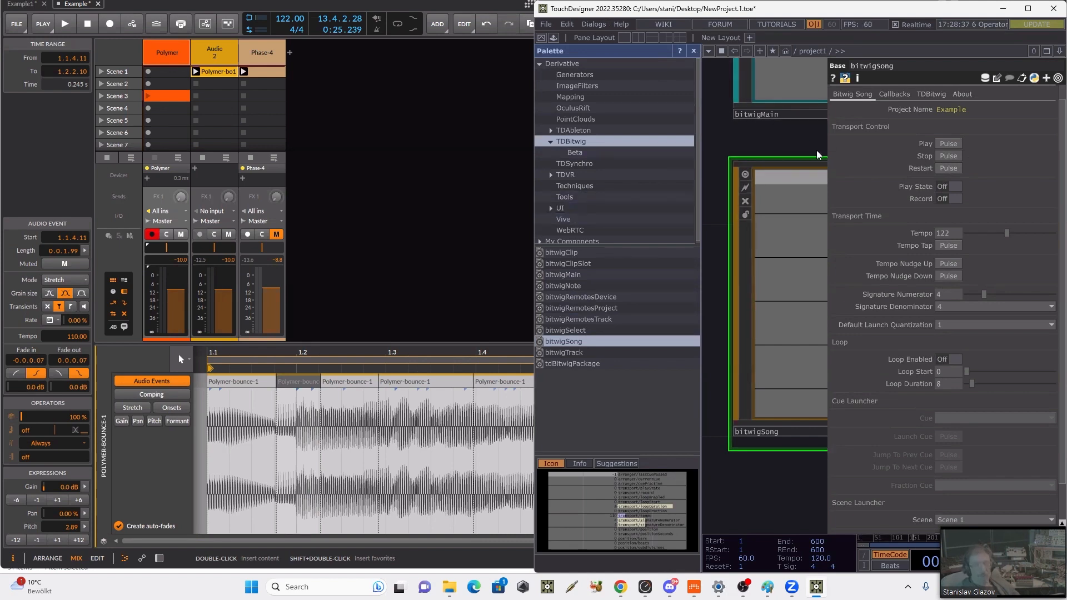
# Step: Add a bitwigTrack component below bitwigSong, maximise TouchDesigner and show the new component's parameters
pyautogui.press('p')
pyautogui.scroll(-5, 833, 296)
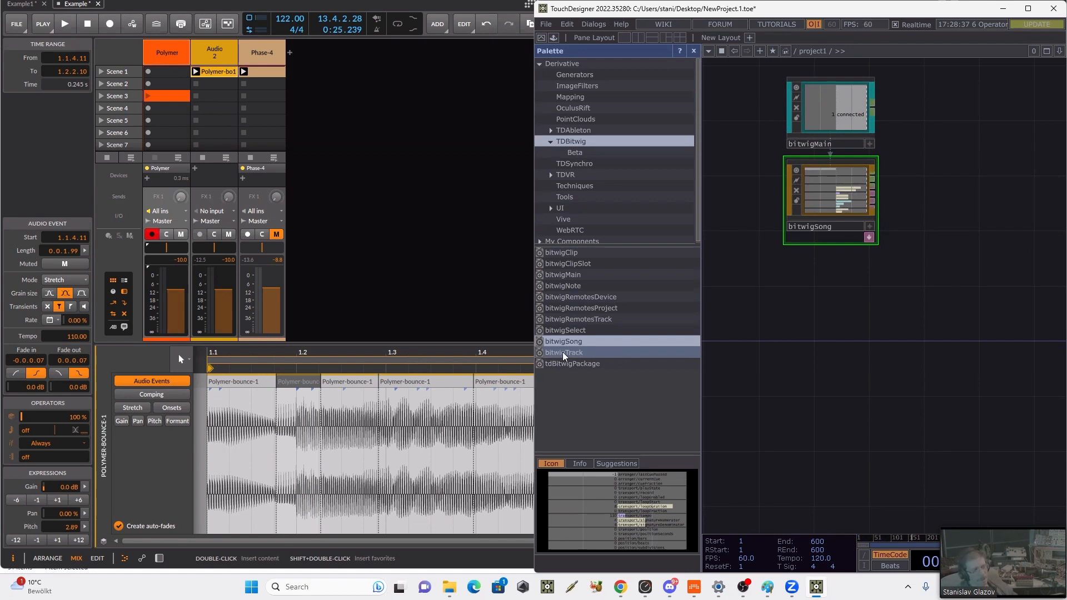
pyautogui.moveTo(563, 357); pyautogui.dragTo(865, 299)
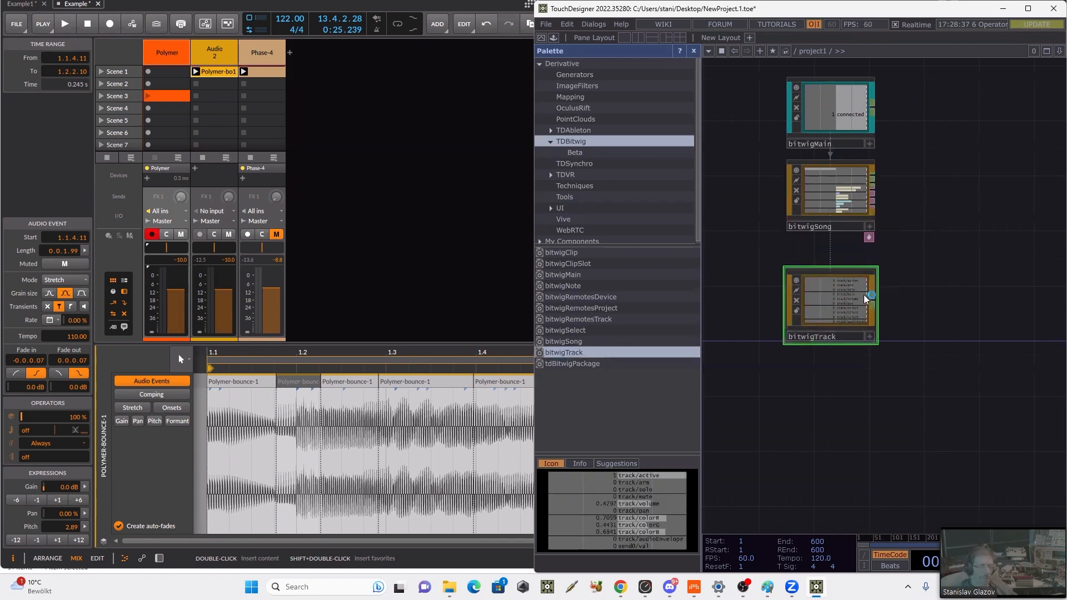
pyautogui.scroll(5, 888, 238)
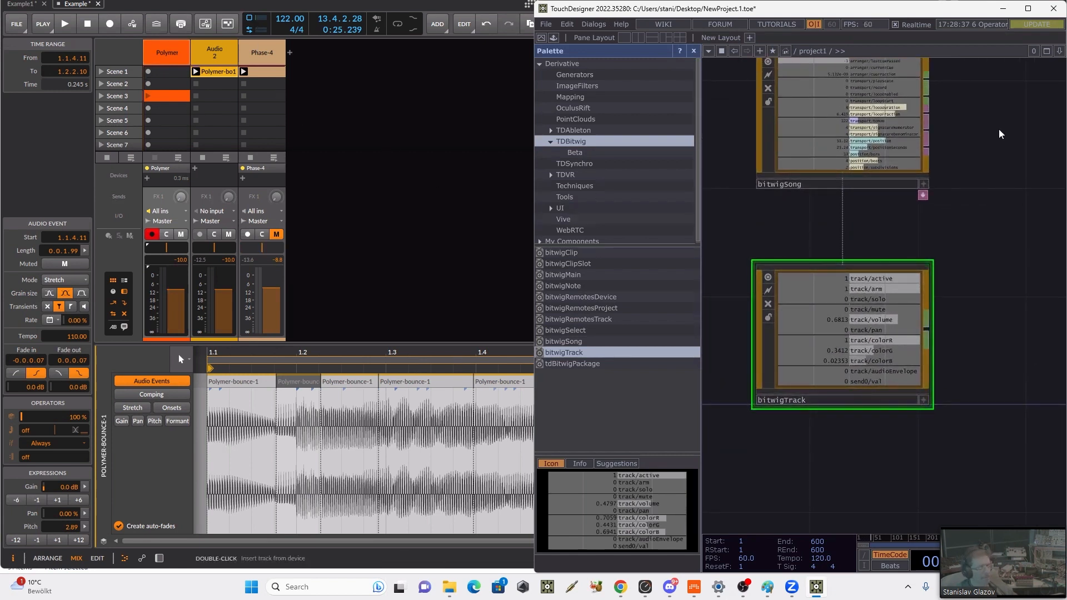
pyautogui.click(1028, 9)
pyautogui.press('p')
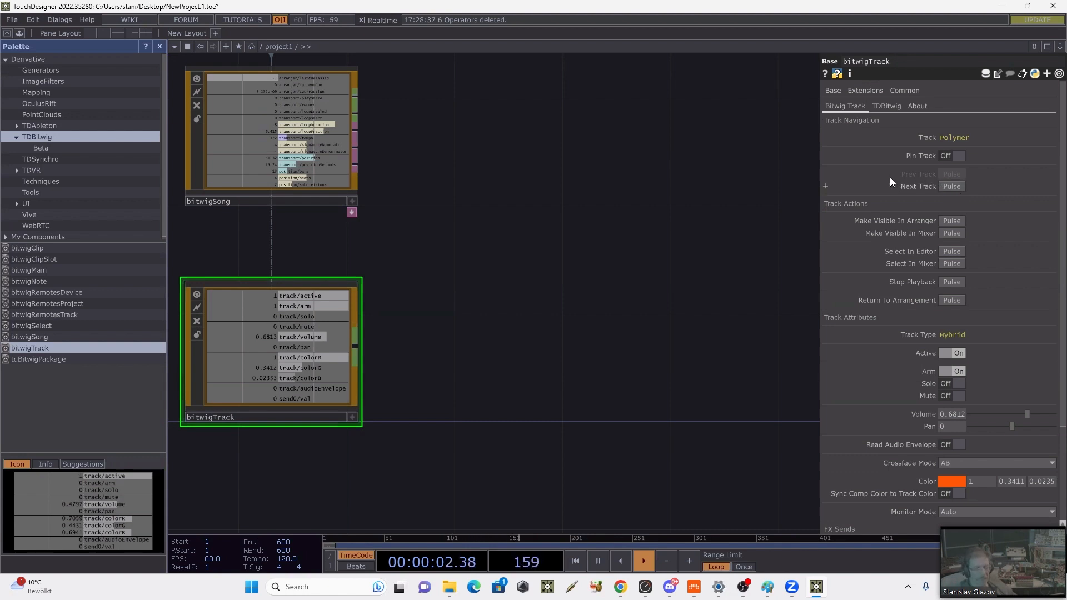
# Step: Step bitwigTrack forward and back through the Bitwig tracks and leave it on Phase-4
pyautogui.click(944, 187)
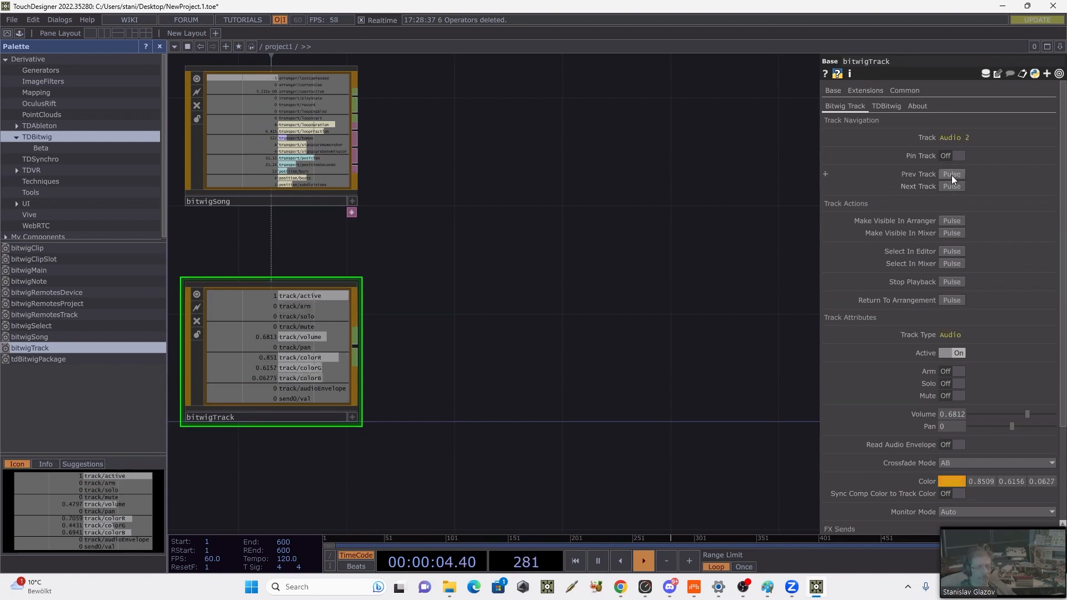
pyautogui.click(950, 175)
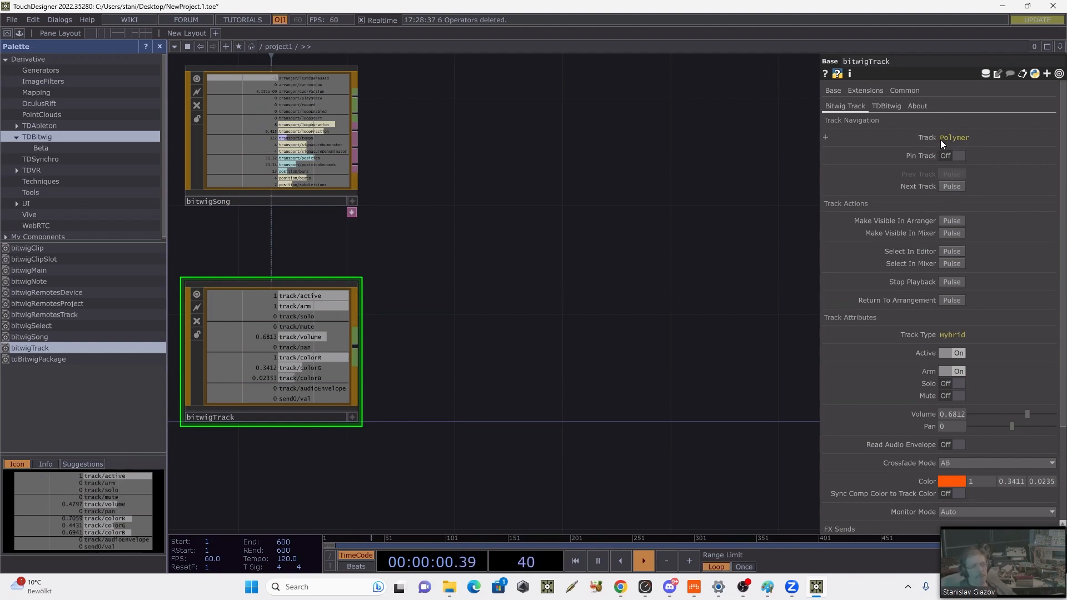
pyautogui.click(949, 185)
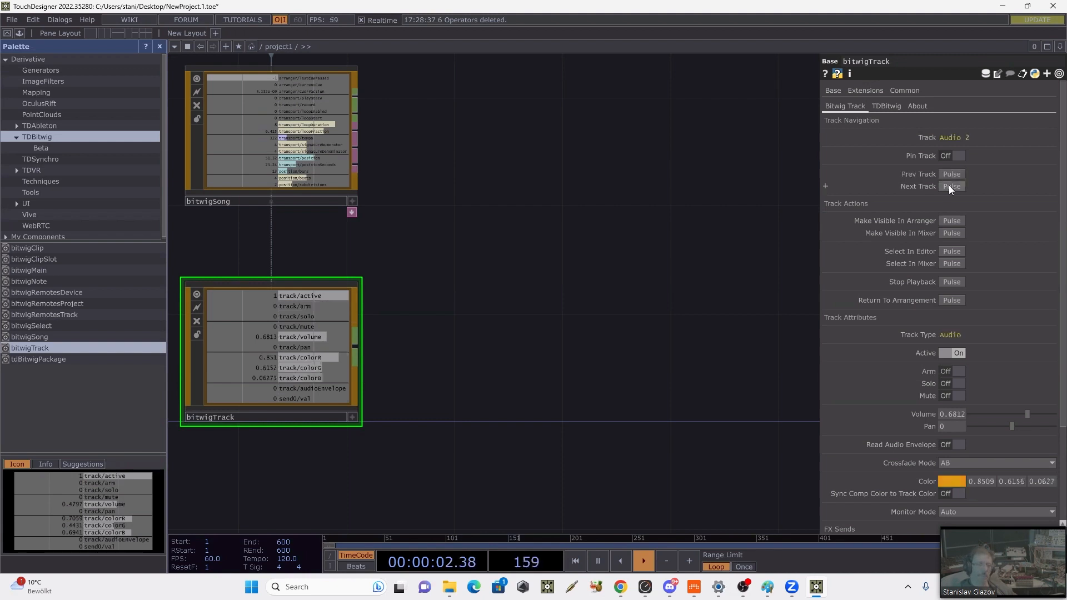
pyautogui.click(948, 185)
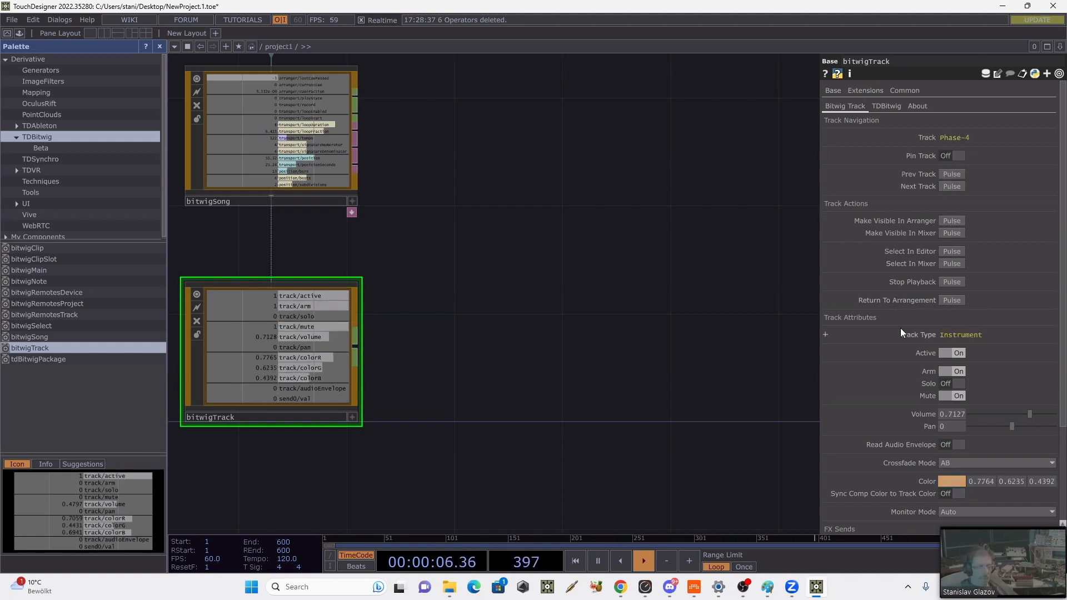
pyautogui.click(302, 139)
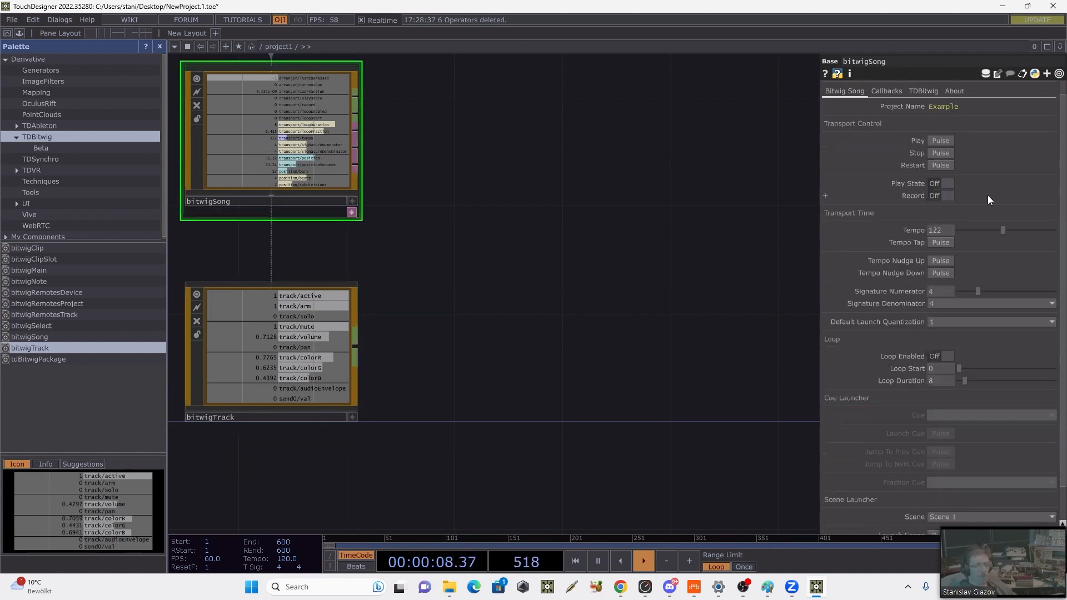
pyautogui.click(320, 345)
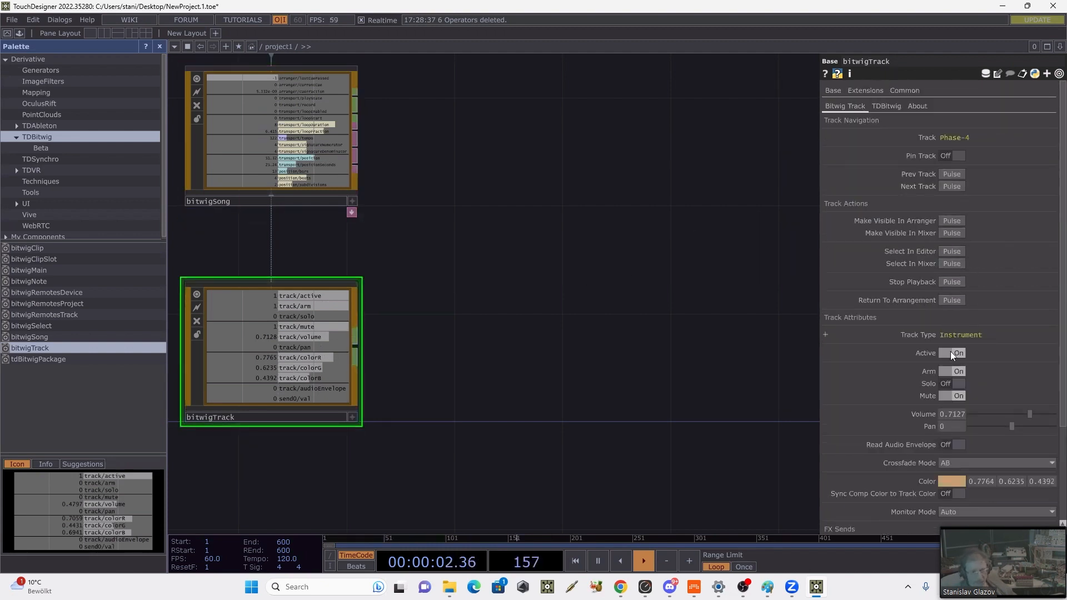
# Step: Toggle the Phase-4 track's Mute and Active switches off and back on
pyautogui.click(944, 396)
pyautogui.click(945, 396)
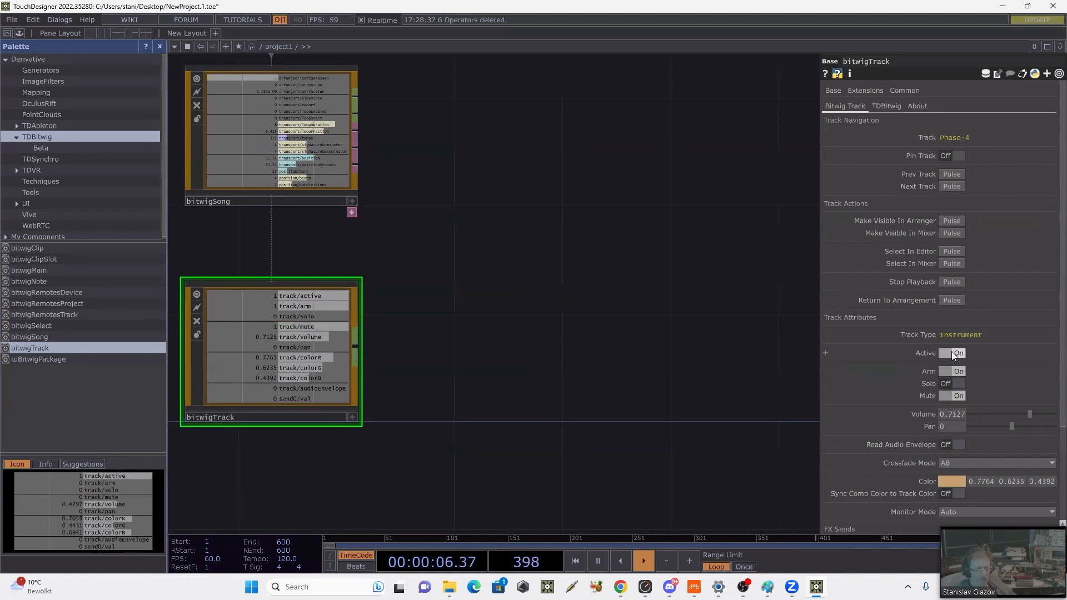
pyautogui.click(952, 351)
pyautogui.click(951, 352)
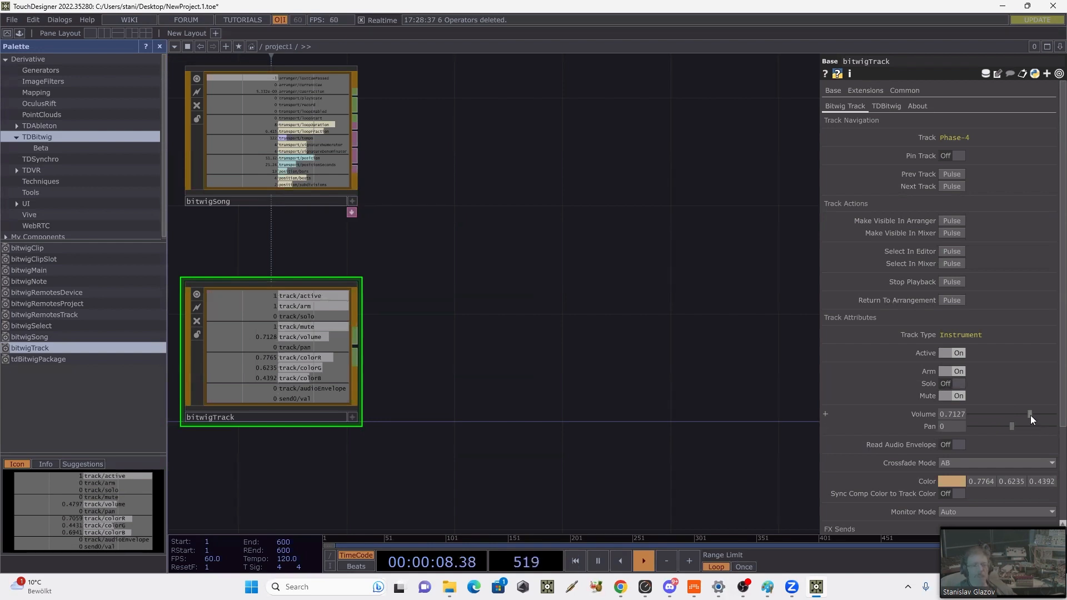
# Step: Restore the smaller TouchDesigner window over Bitwig, then mute Audio 2 and unmute Phase-4 from bitwigTrack
pyautogui.doubleClick(624, 11)
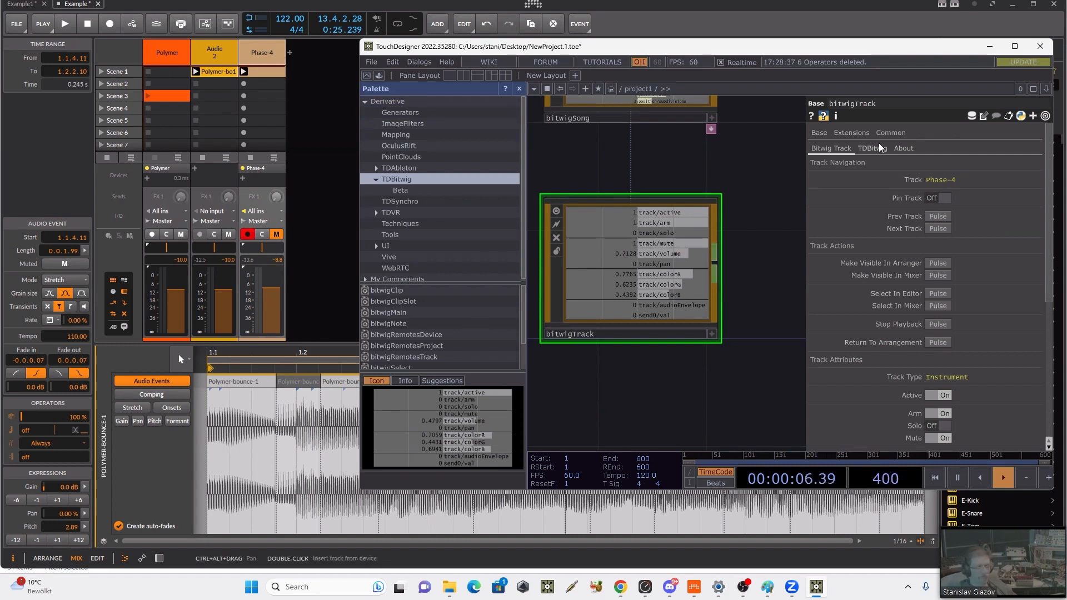
pyautogui.click(948, 217)
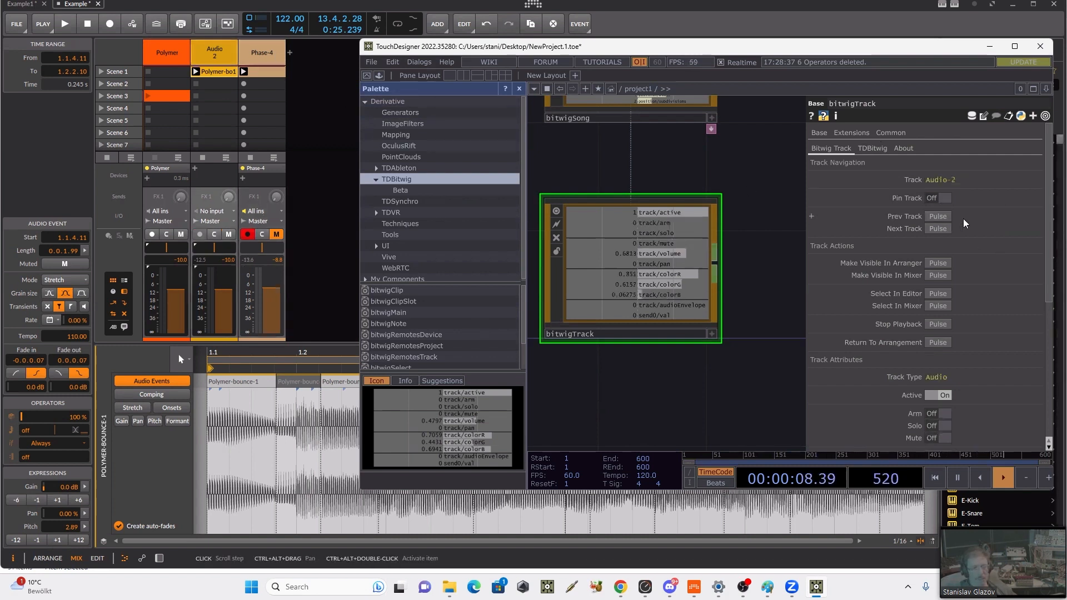
pyautogui.click(945, 438)
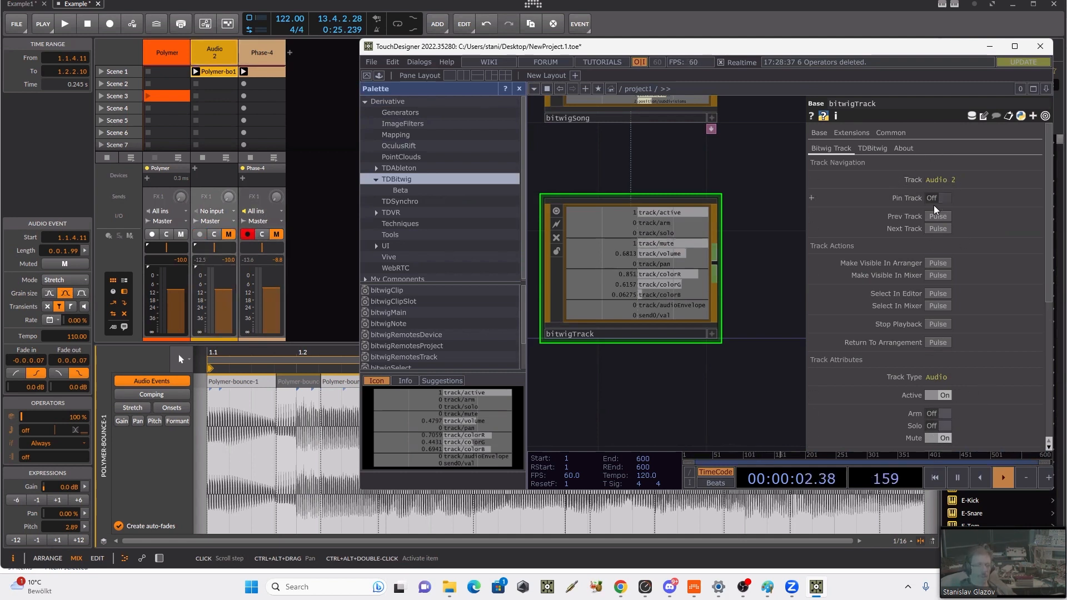
pyautogui.click(940, 230)
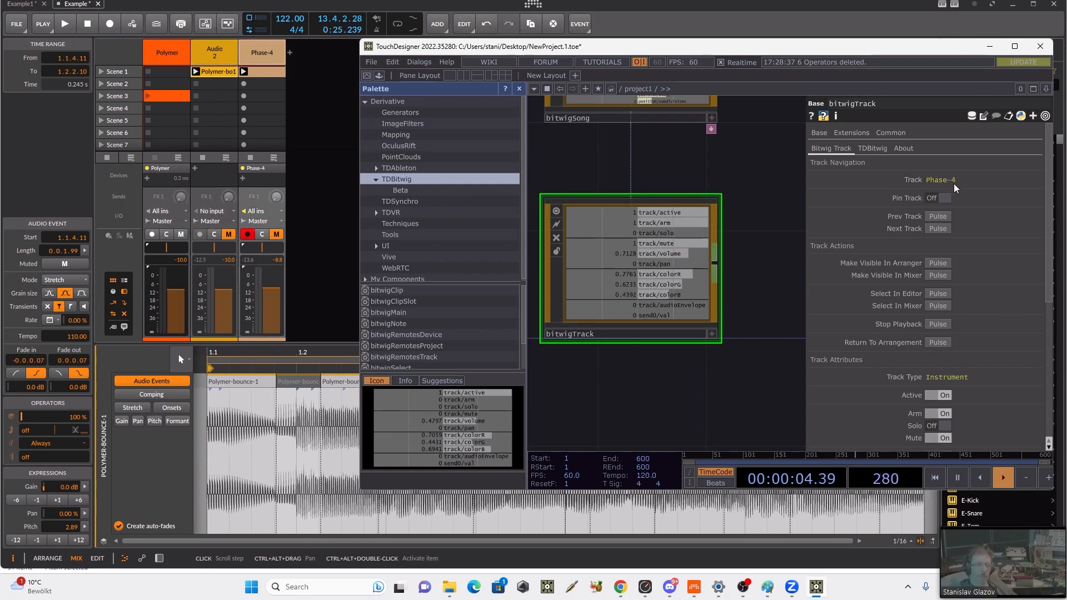
pyautogui.scroll(-1, 973, 389)
pyautogui.click(943, 426)
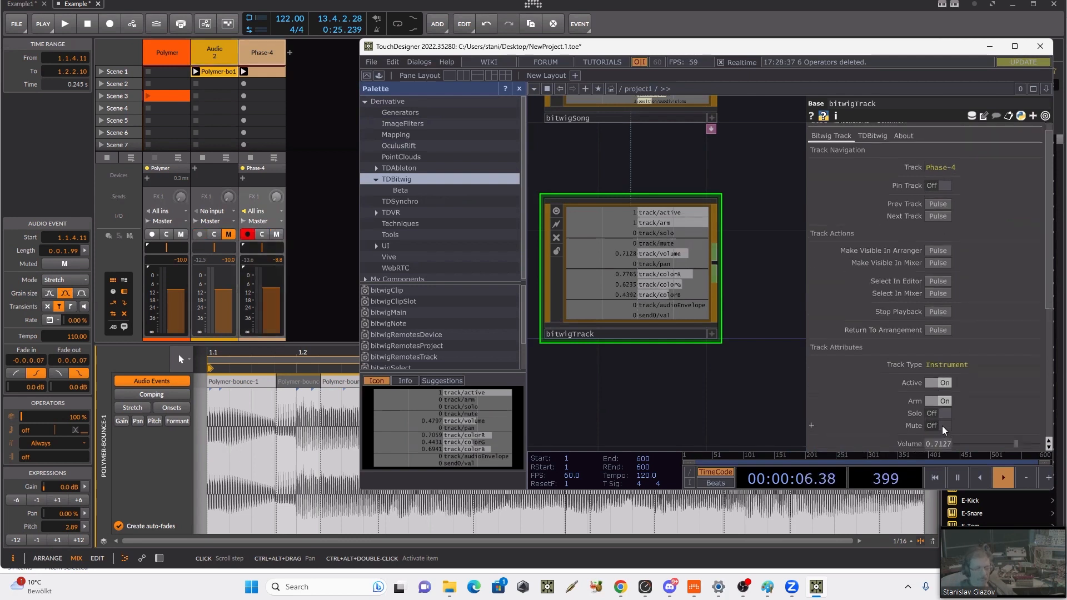
# Step: Start Bitwig's playback from the bitwigSong parameters
pyautogui.moveTo(740, 157); pyautogui.dragTo(740, 247)
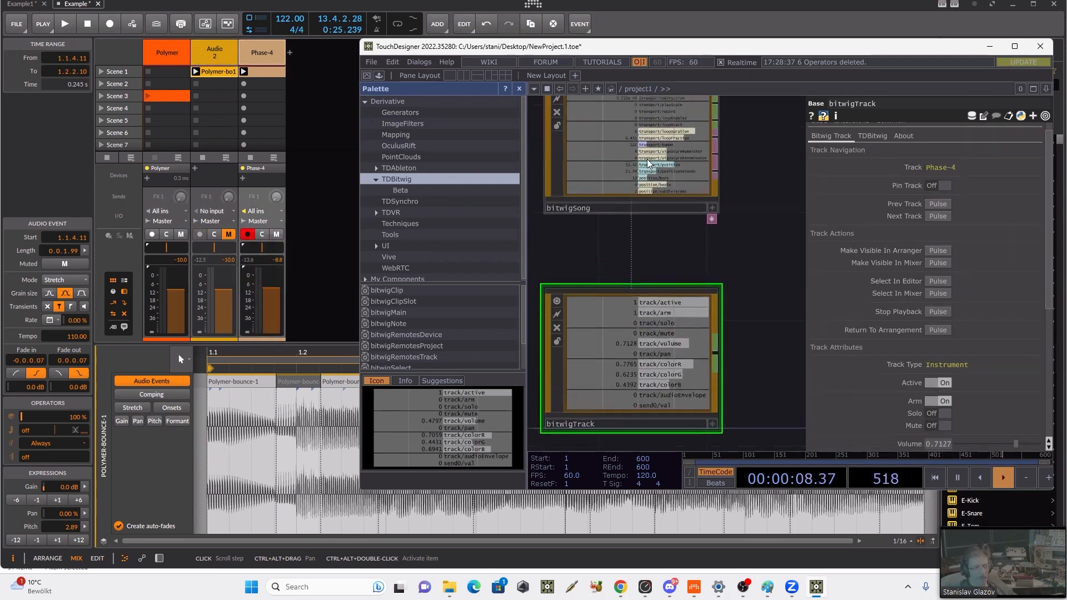
pyautogui.click(651, 166)
pyautogui.click(927, 148)
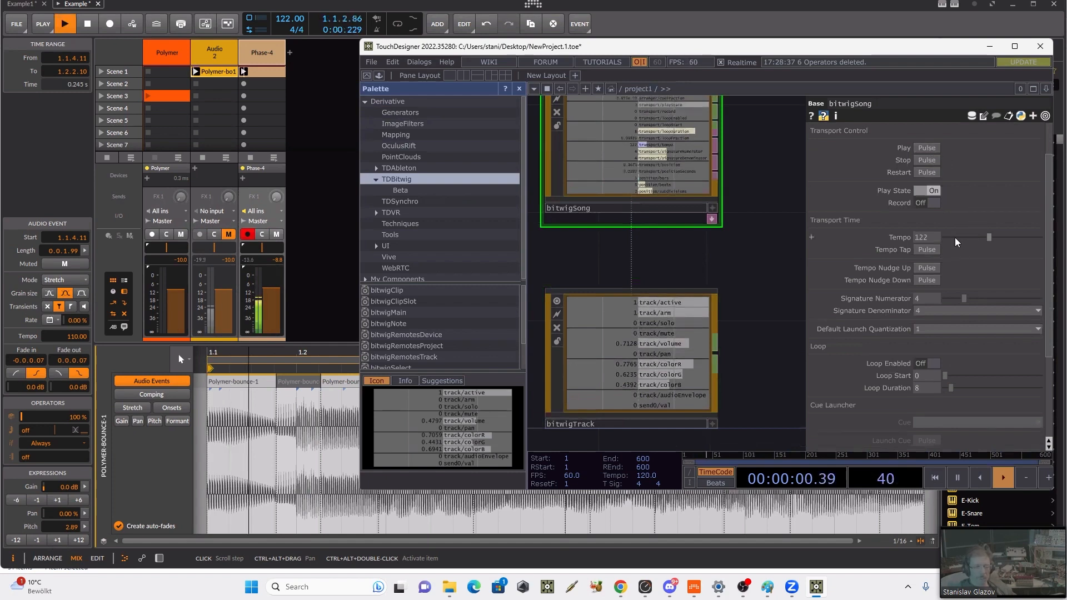
# Step: Set the Phase-4 track's volume to about 0.601 and its pan to 0.06 from bitwigTrack
pyautogui.click(630, 369)
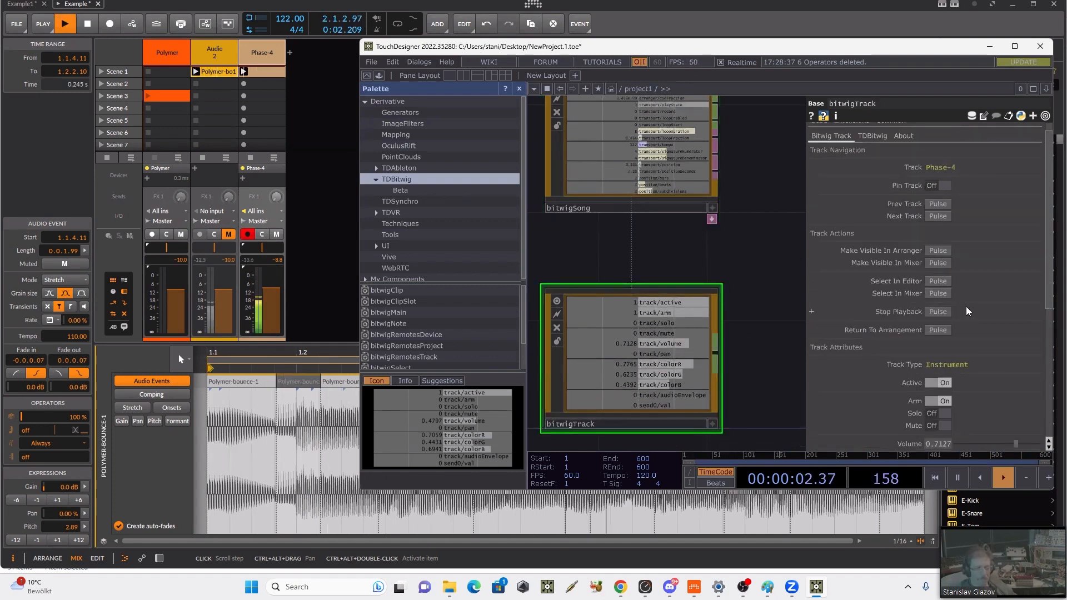
pyautogui.scroll(-4, 983, 286)
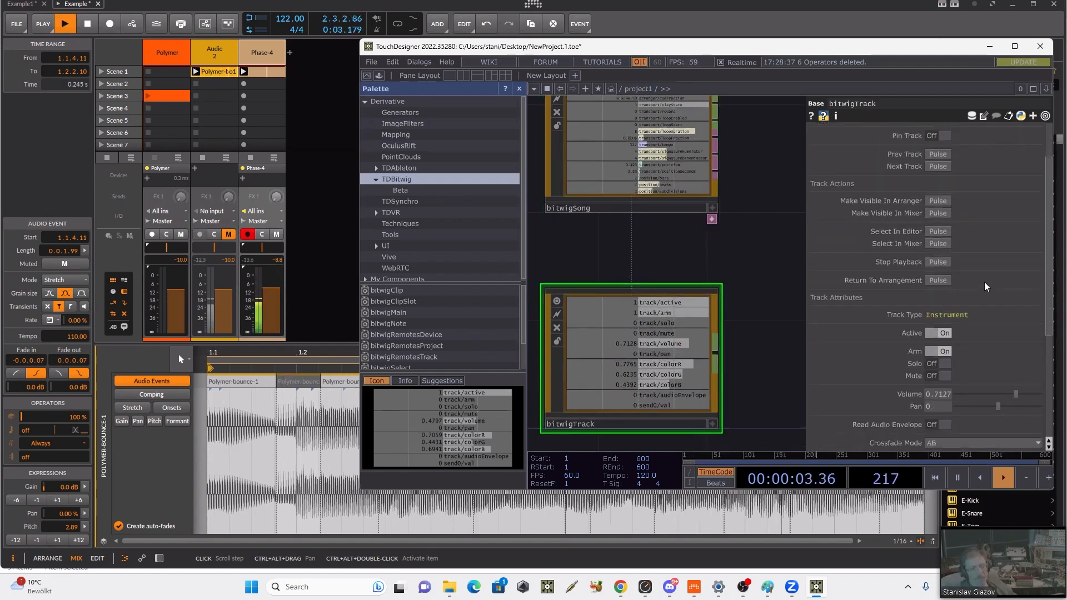
pyautogui.scroll(-2, 986, 284)
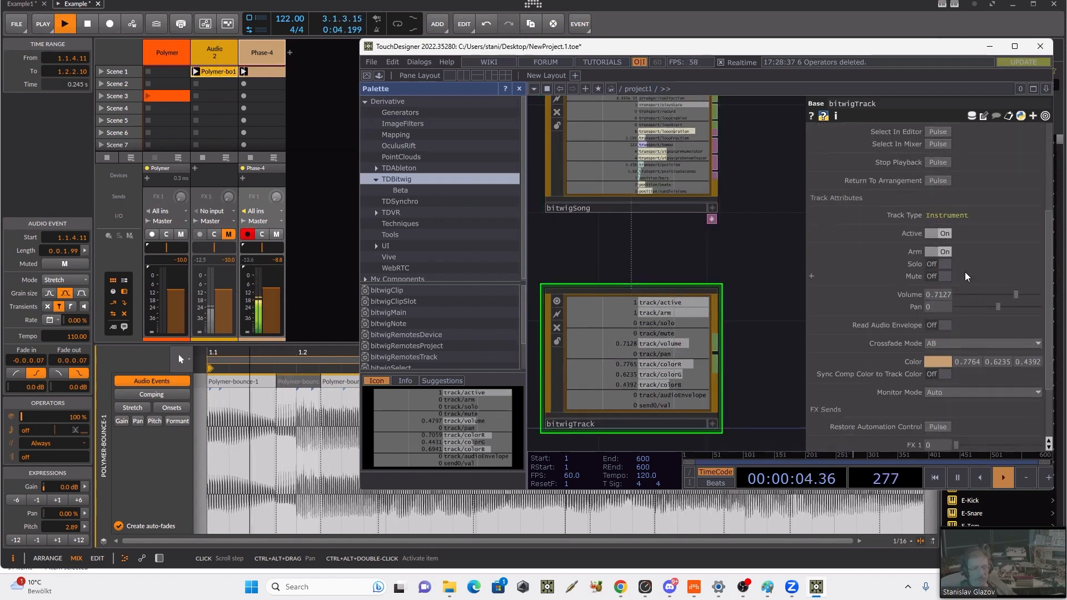
pyautogui.moveTo(1015, 295); pyautogui.dragTo(990, 316)
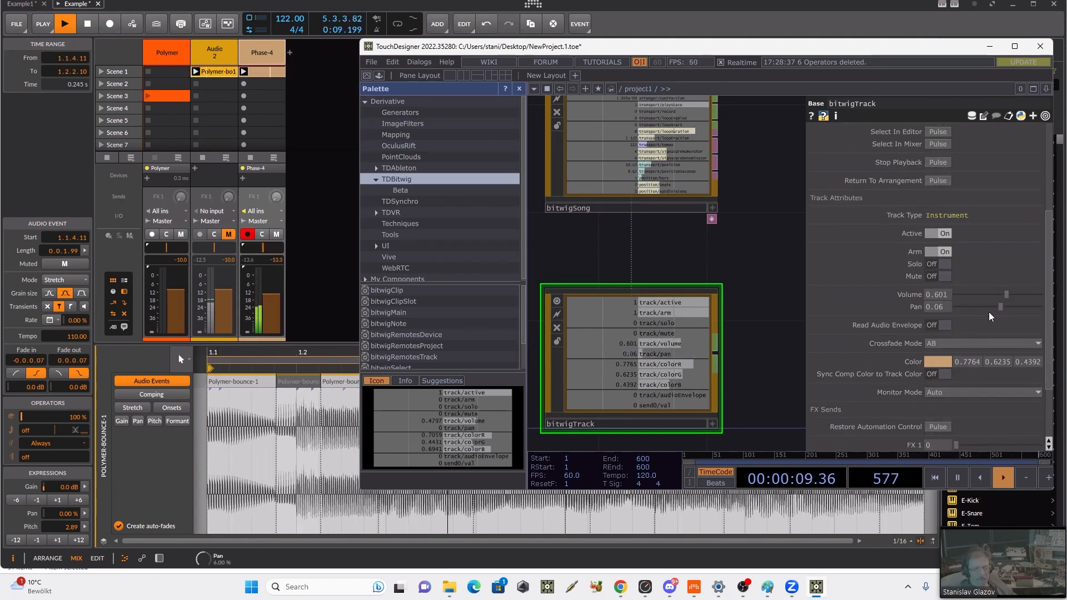
# Step: Change the Phase-4 track's colour to light blue (0, 0.7333, 1) and disarm the track
pyautogui.click(938, 362)
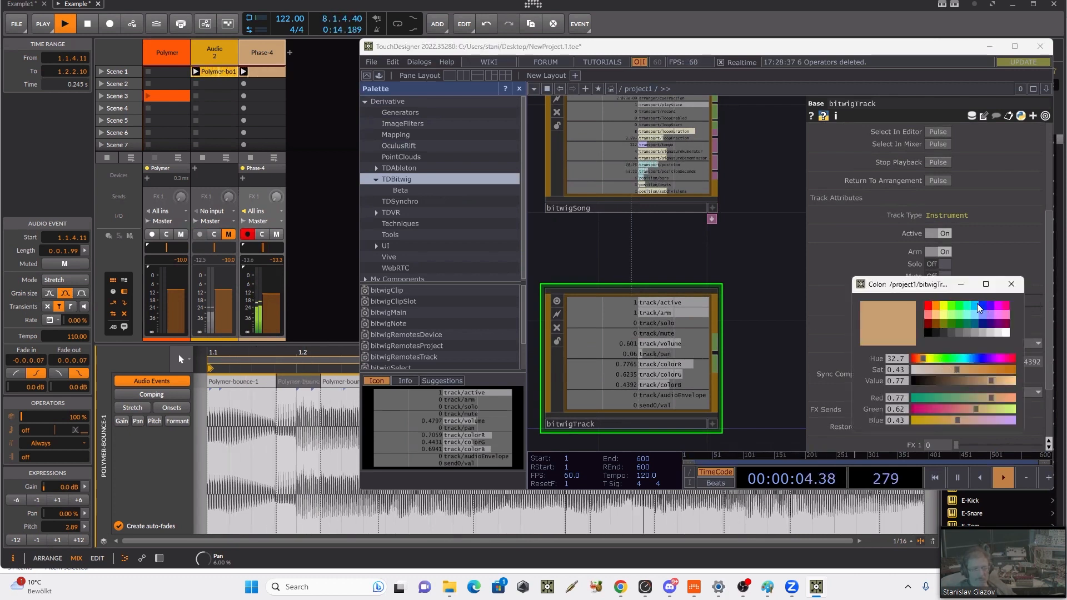
pyautogui.click(975, 305)
pyautogui.click(1011, 284)
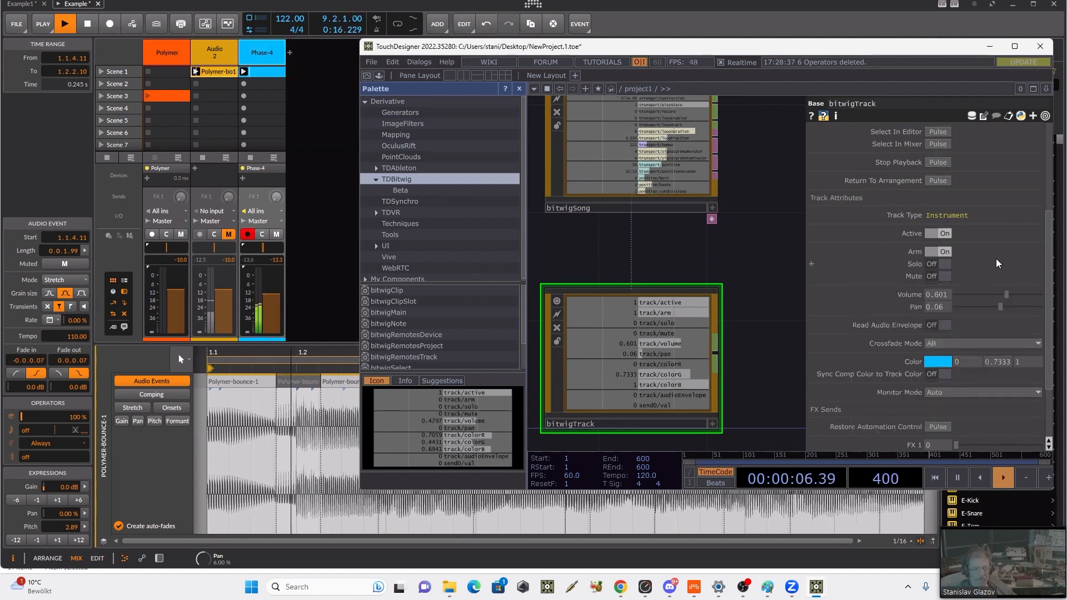
pyautogui.scroll(-3, 987, 332)
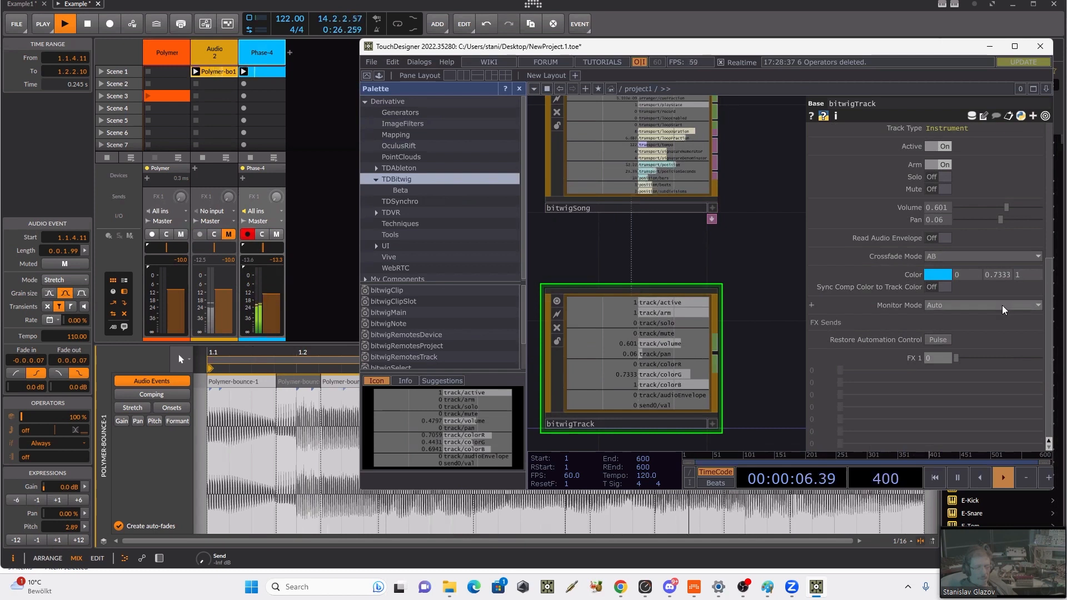
pyautogui.click(928, 166)
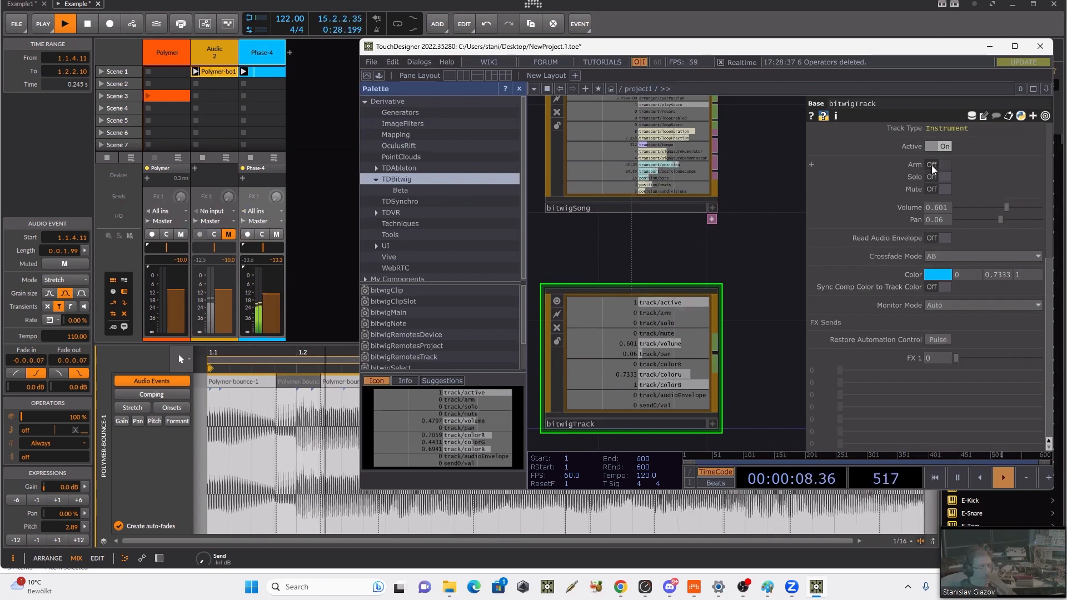
# Step: Stop playback in Bitwig Studio and bring TouchDesigner back to the front
pyautogui.moveTo(746, 230); pyautogui.dragTo(751, 243)
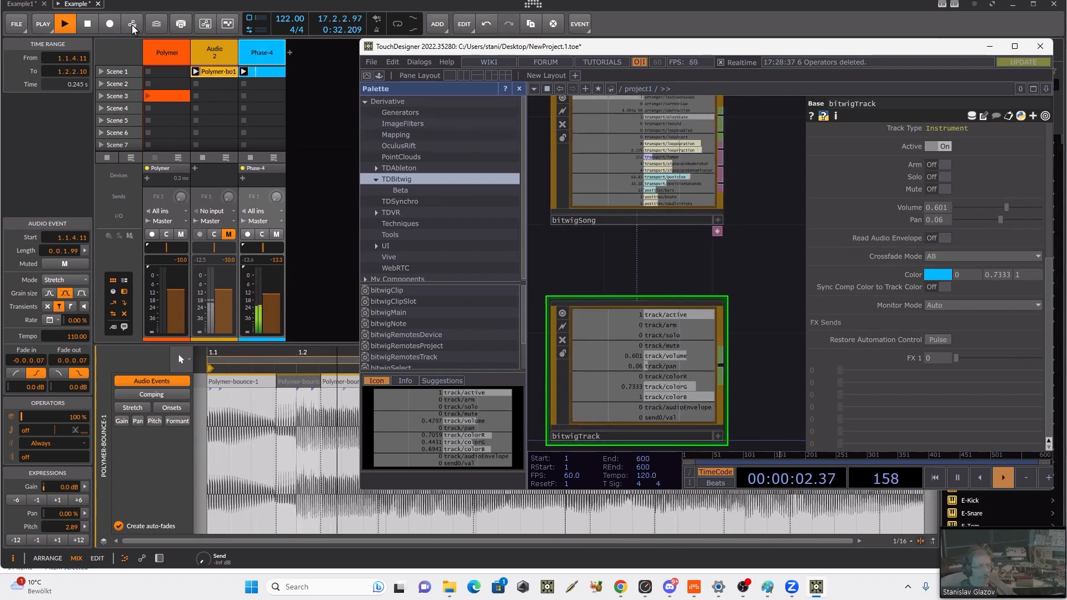
pyautogui.click(87, 24)
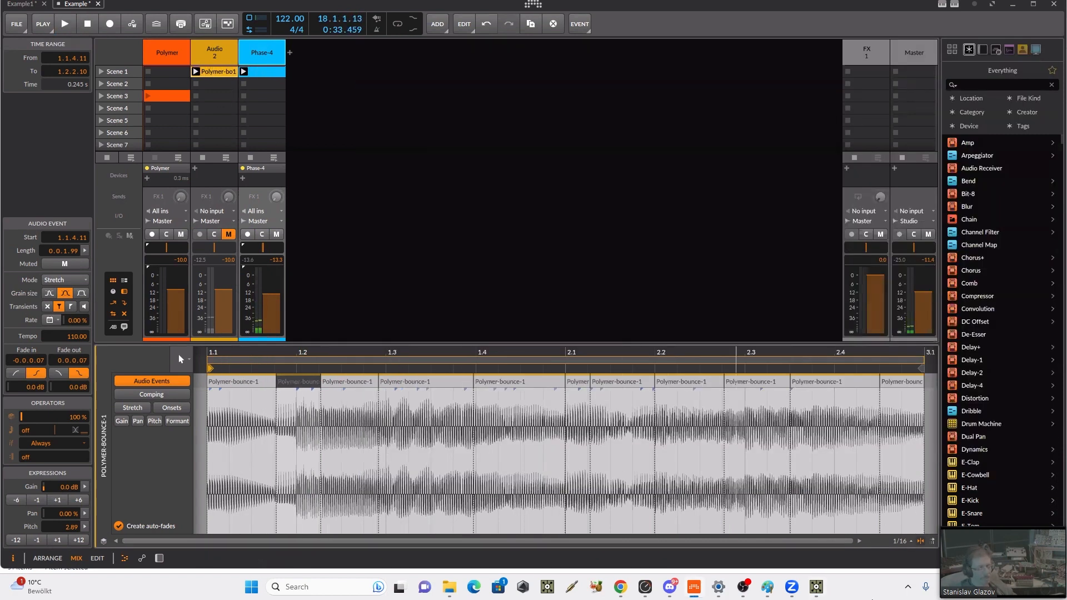
pyautogui.click(815, 587)
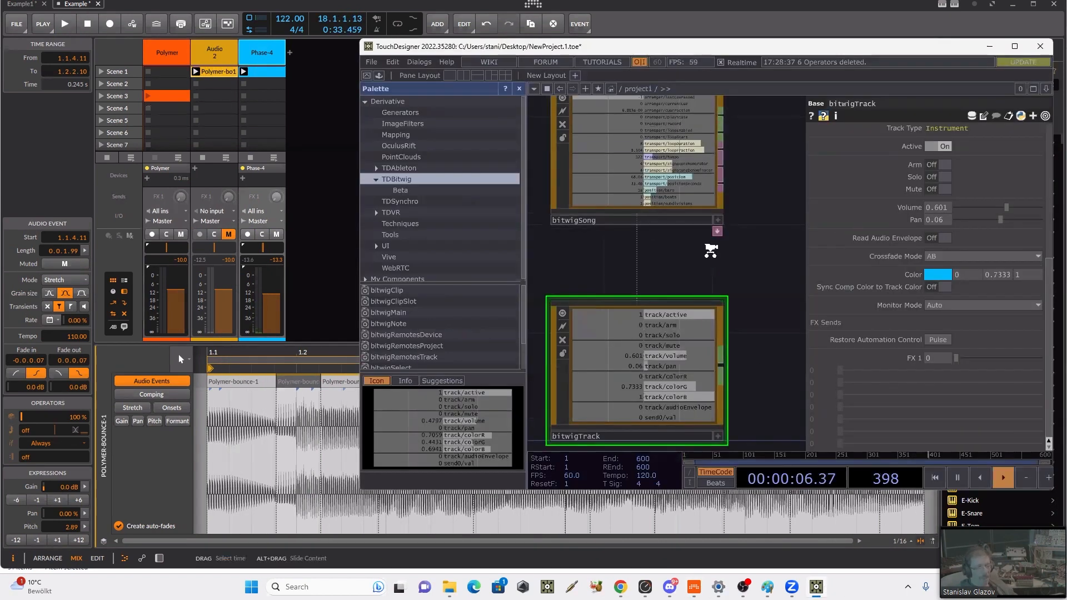
# Step: Pin bitwigTrack to the Phase-4 track
pyautogui.scroll(-5, 710, 250)
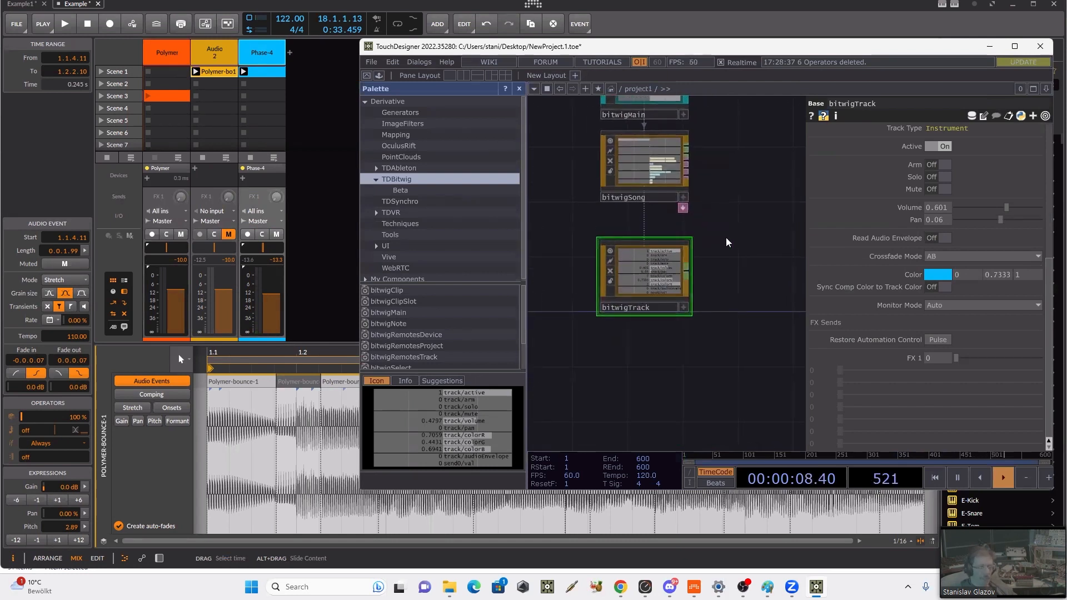
pyautogui.moveTo(726, 243); pyautogui.dragTo(691, 272)
pyautogui.scroll(1, 934, 206)
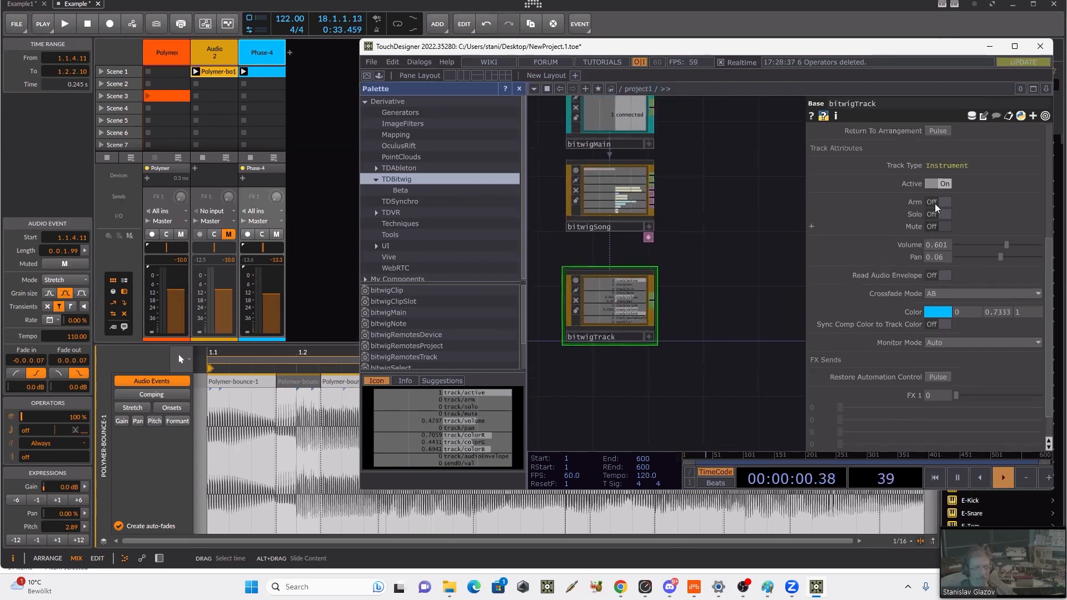
pyautogui.scroll(4, 936, 207)
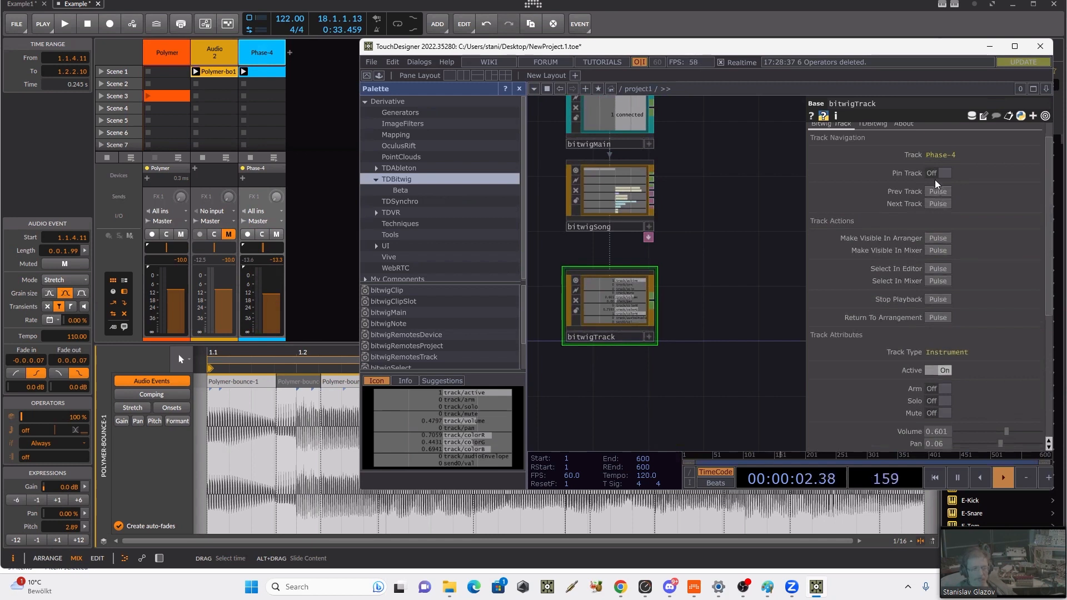
pyautogui.click(943, 174)
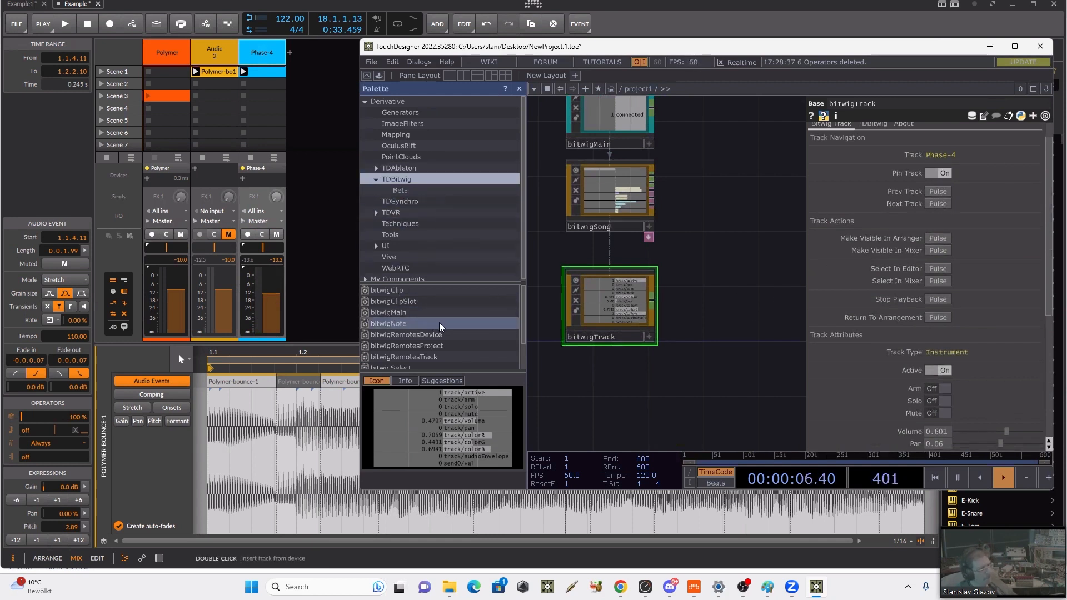
# Step: Add a bitwigClipSlot component from the TDBitwig palette to the network below bitwigTrack
pyautogui.scroll(-2, 451, 323)
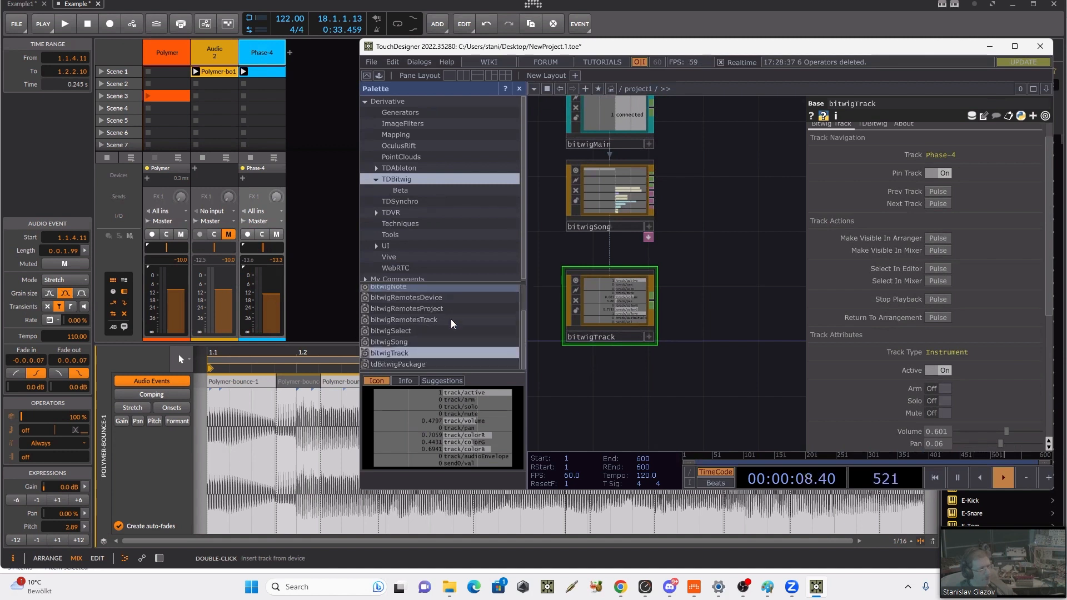
pyautogui.scroll(3, 451, 323)
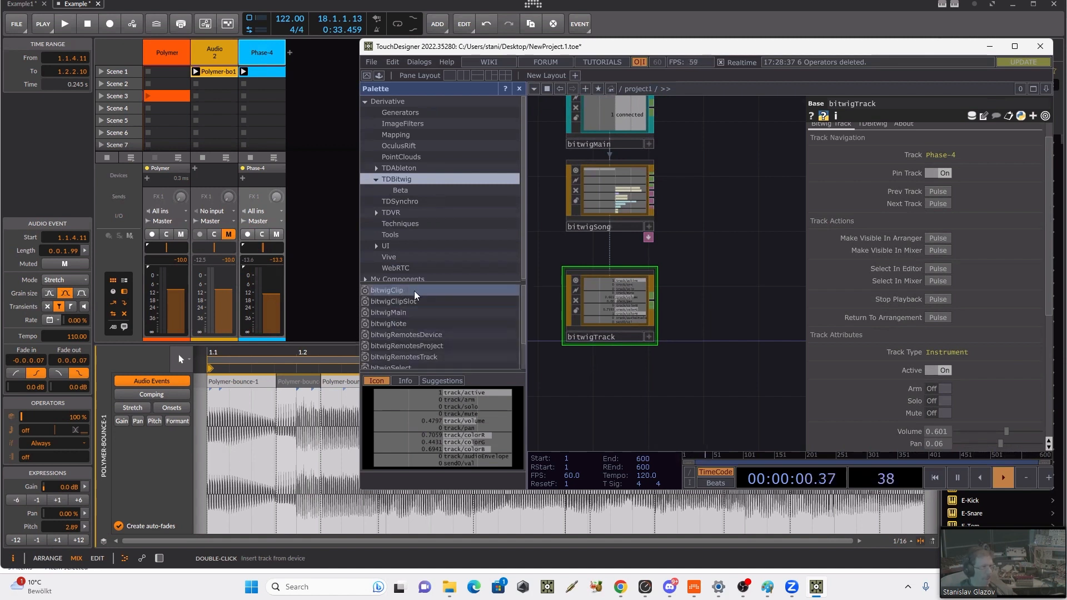
pyautogui.moveTo(389, 301); pyautogui.dragTo(603, 392)
pyautogui.moveTo(629, 300); pyautogui.dragTo(587, 342)
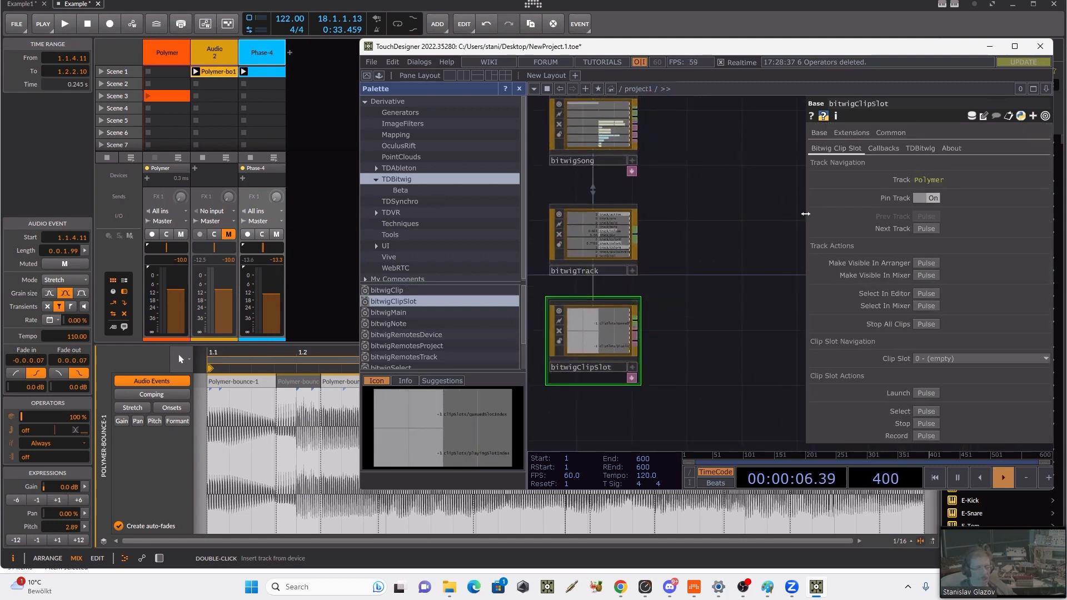
# Step: Switch bitwigClipSlot to the Phase-4 track and pin it to that track
pyautogui.click(918, 199)
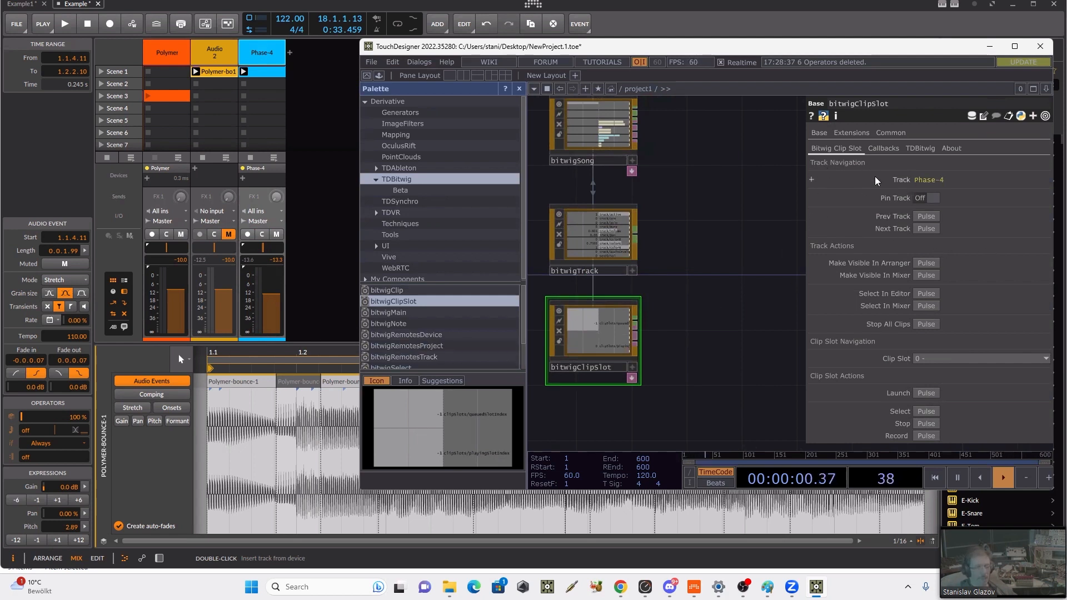
pyautogui.click(925, 229)
pyautogui.click(929, 218)
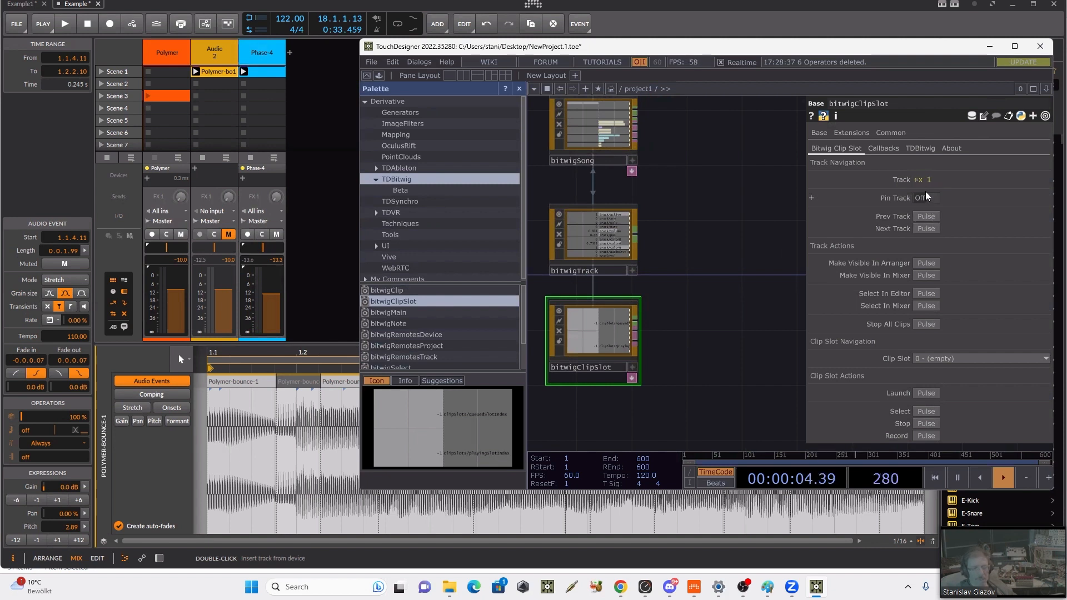
pyautogui.click(925, 216)
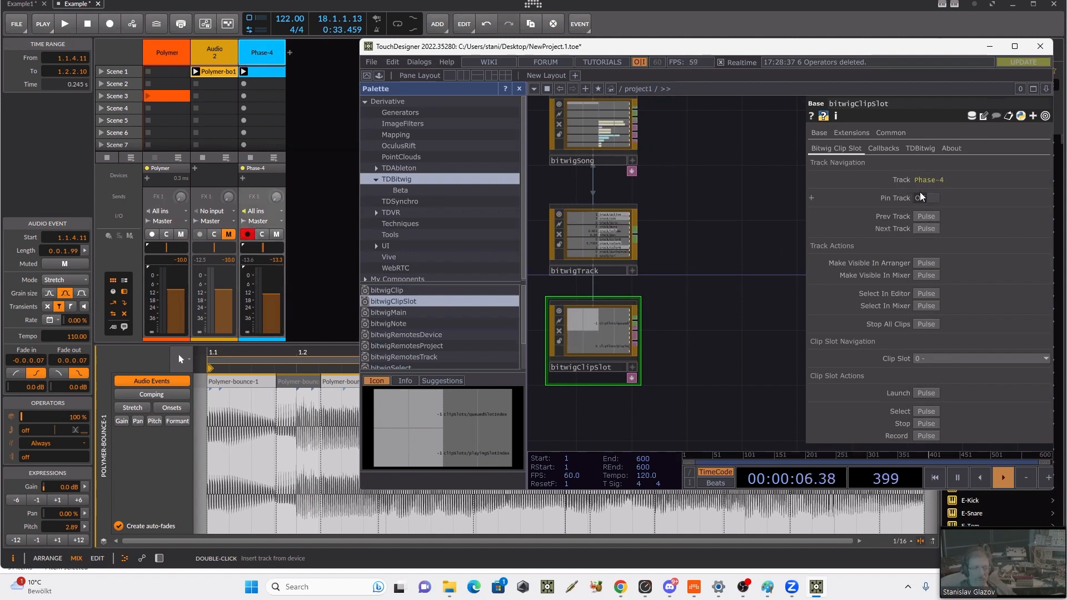
pyautogui.click(939, 200)
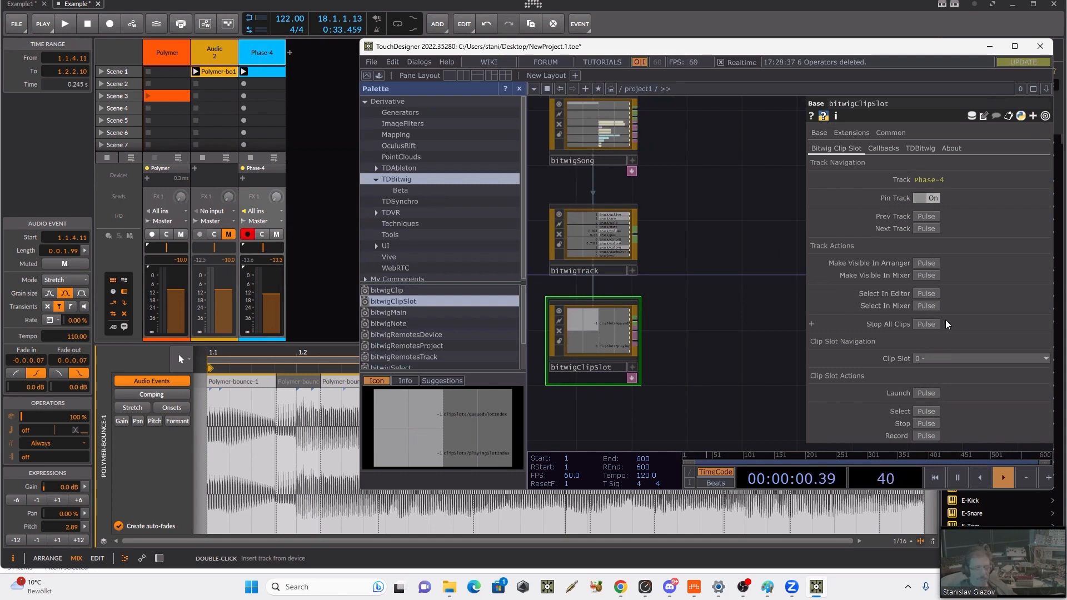
# Step: In Bitwig Studio, rename the Phase-4 track's Scene 1 clip to "Firts Sequence"
pyautogui.click(964, 358)
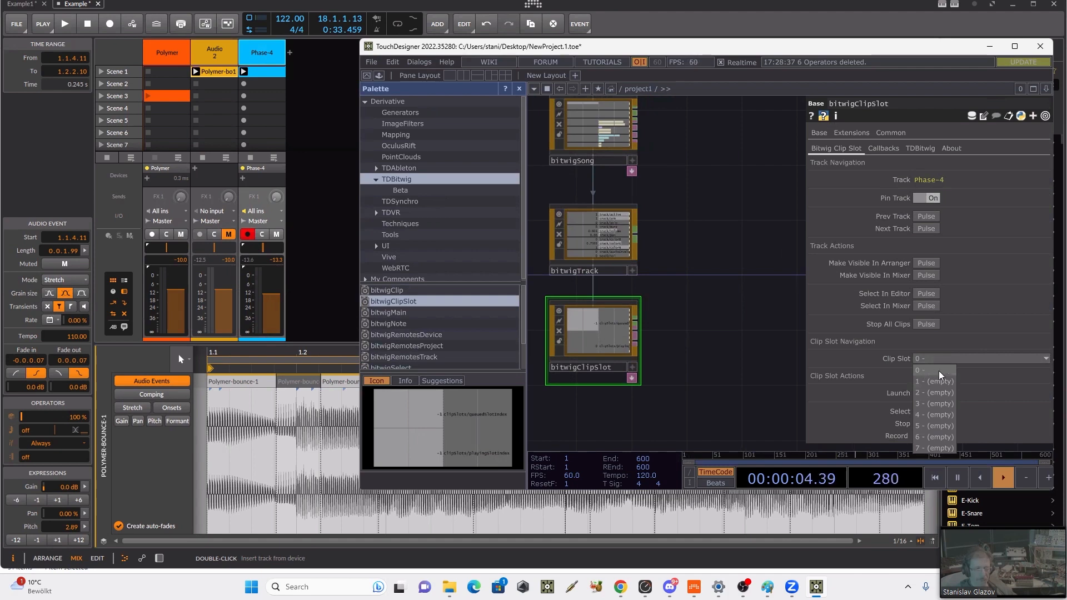
pyautogui.click(261, 73)
pyautogui.rightClick(260, 73)
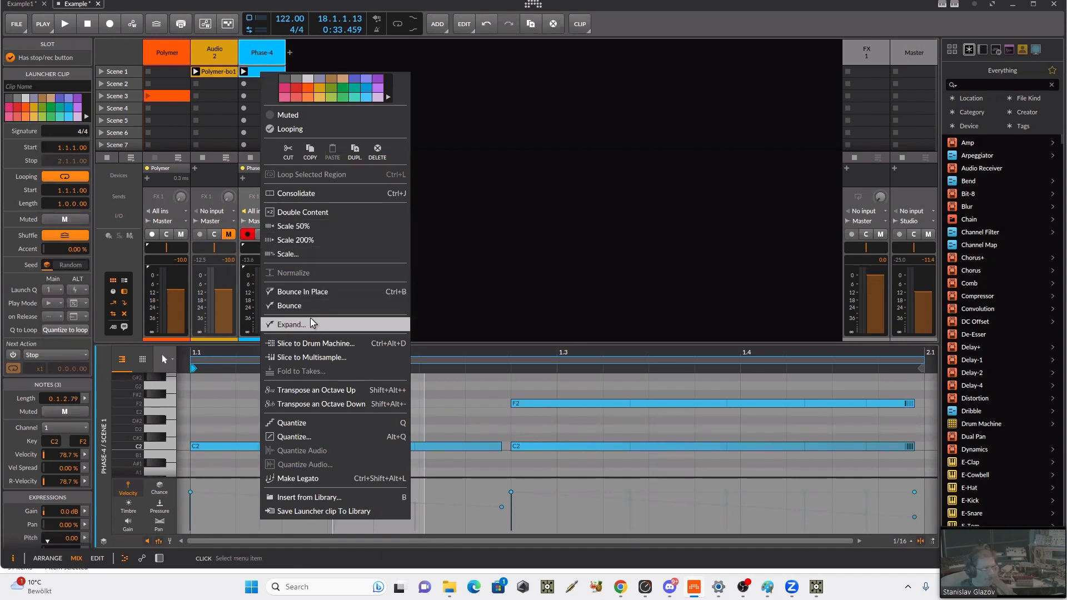
pyautogui.press('Escape')
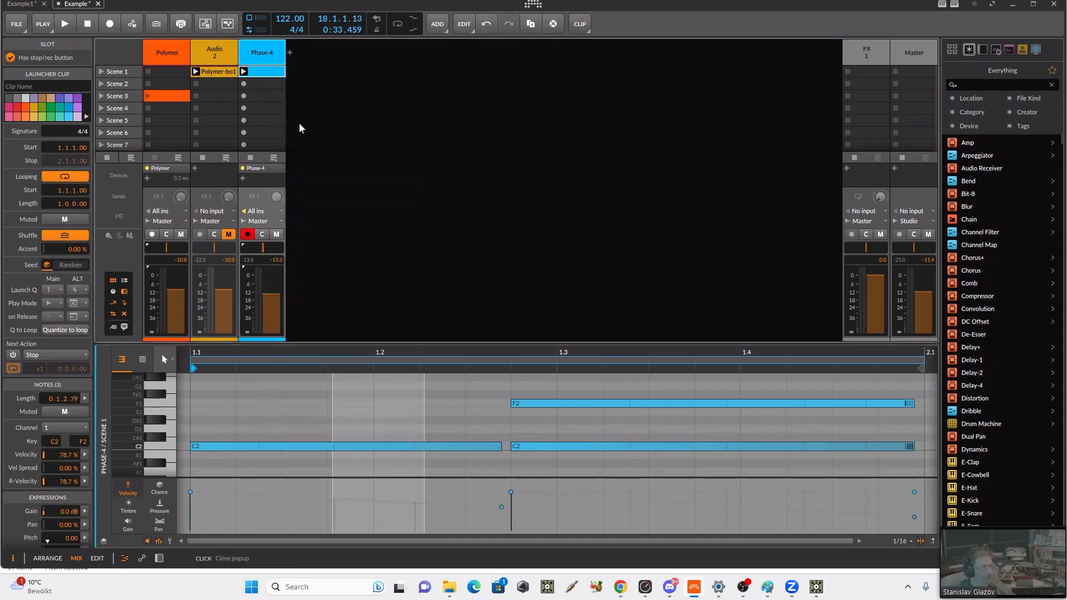
pyautogui.keyDown('alt'); pyautogui.click(268, 73); pyautogui.keyUp('alt')
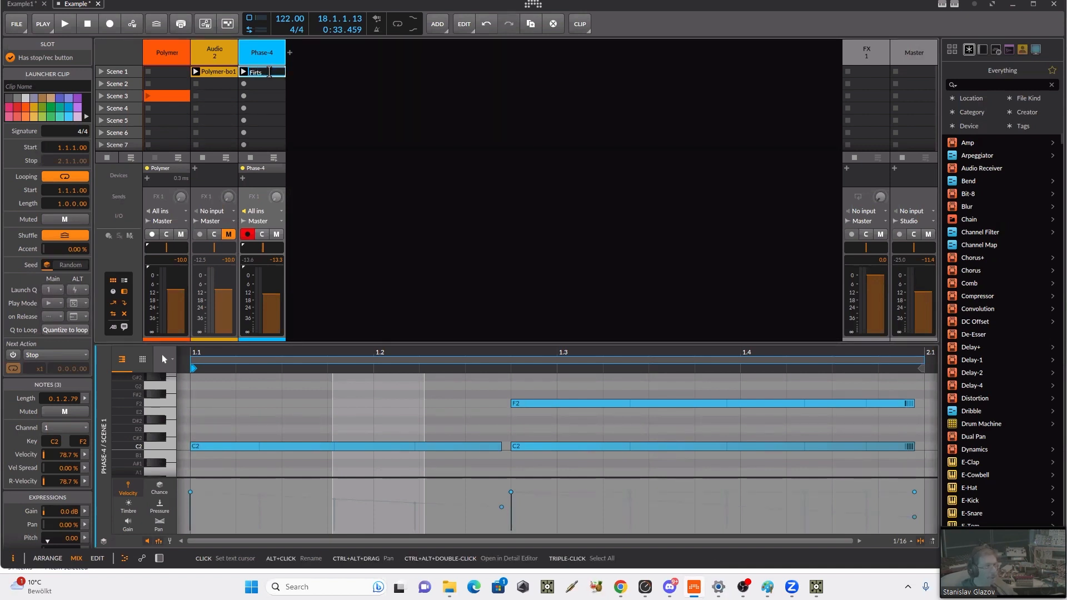
pyautogui.write('Firts Sequen')
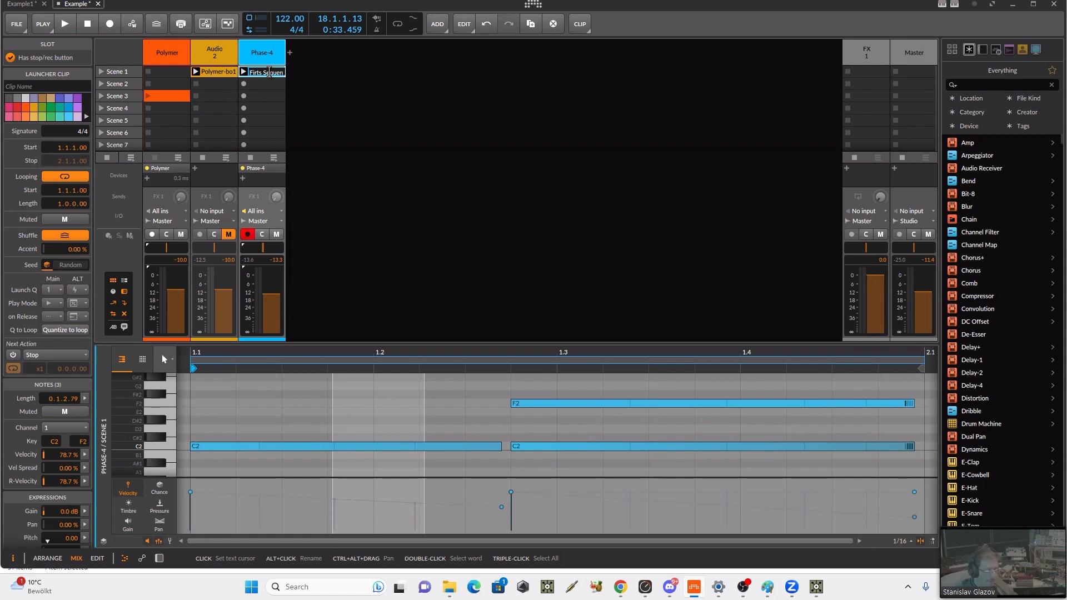
pyautogui.write('ce')
pyautogui.press('Return')
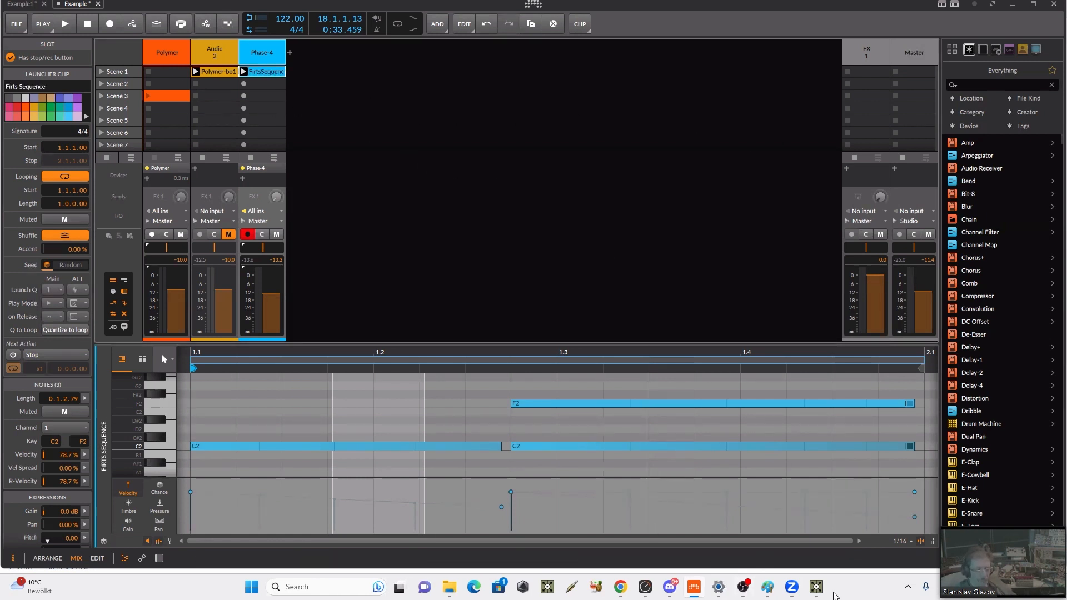
# Step: Back in TouchDesigner, choose clip slot 0 - Firts Sequence in bitwigClipSlot and launch it
pyautogui.click(816, 587)
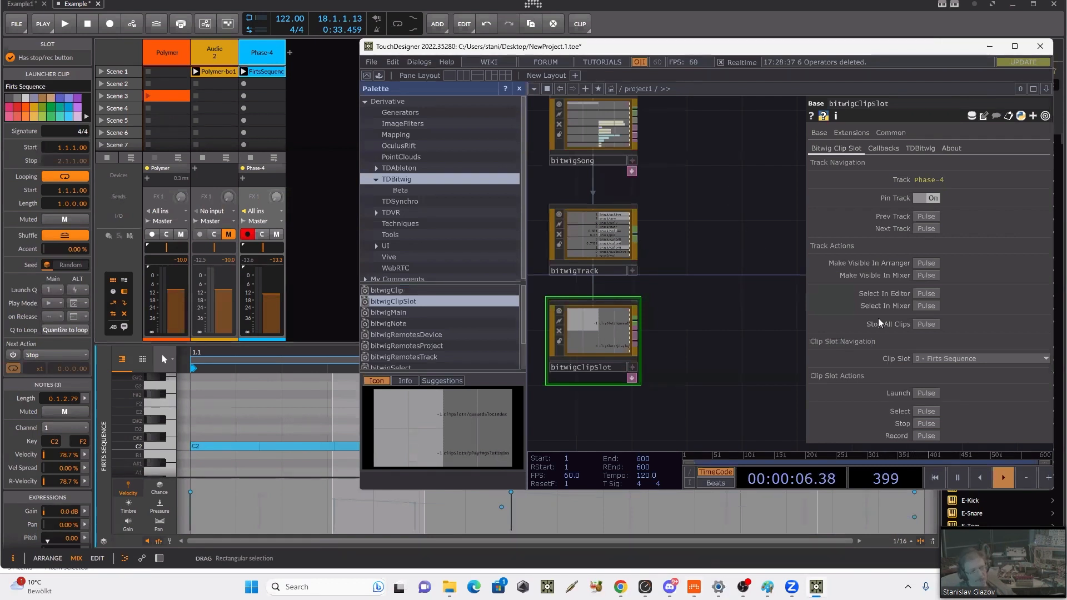
pyautogui.click(947, 359)
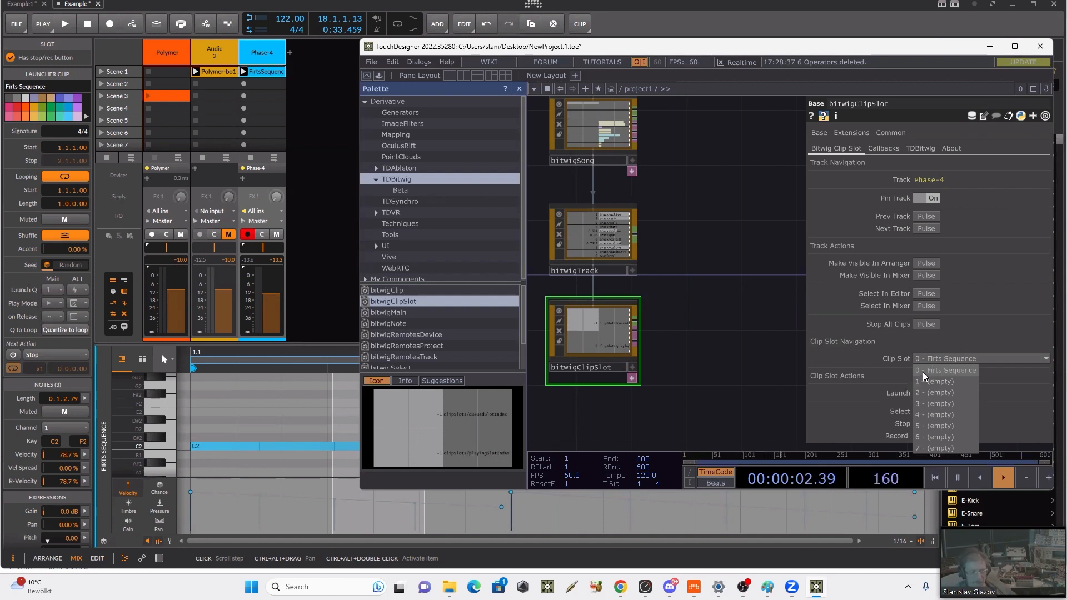
pyautogui.click(950, 373)
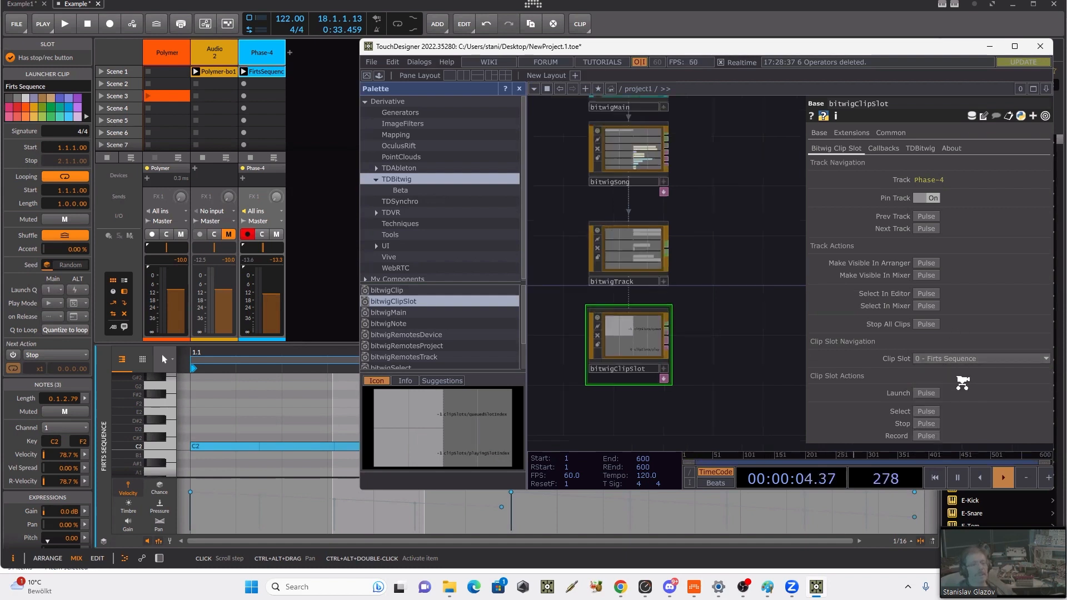
pyautogui.click(919, 396)
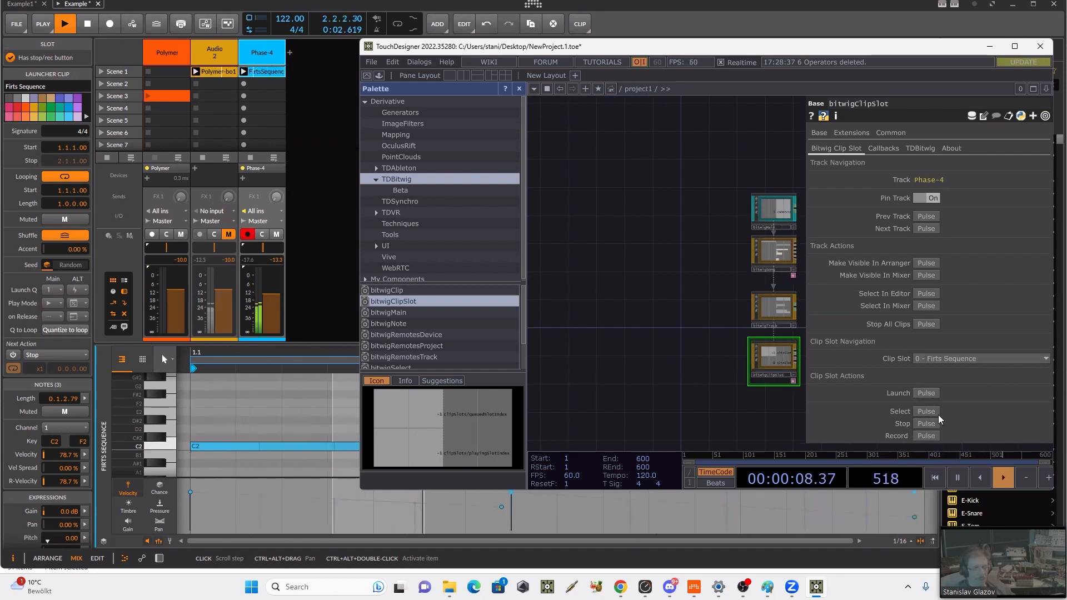
# Step: Add a bitwigClip component from the TDBitwig palette to the network below bitwigClipSlot
pyautogui.scroll(-3, 981, 388)
pyautogui.scroll(3, 982, 388)
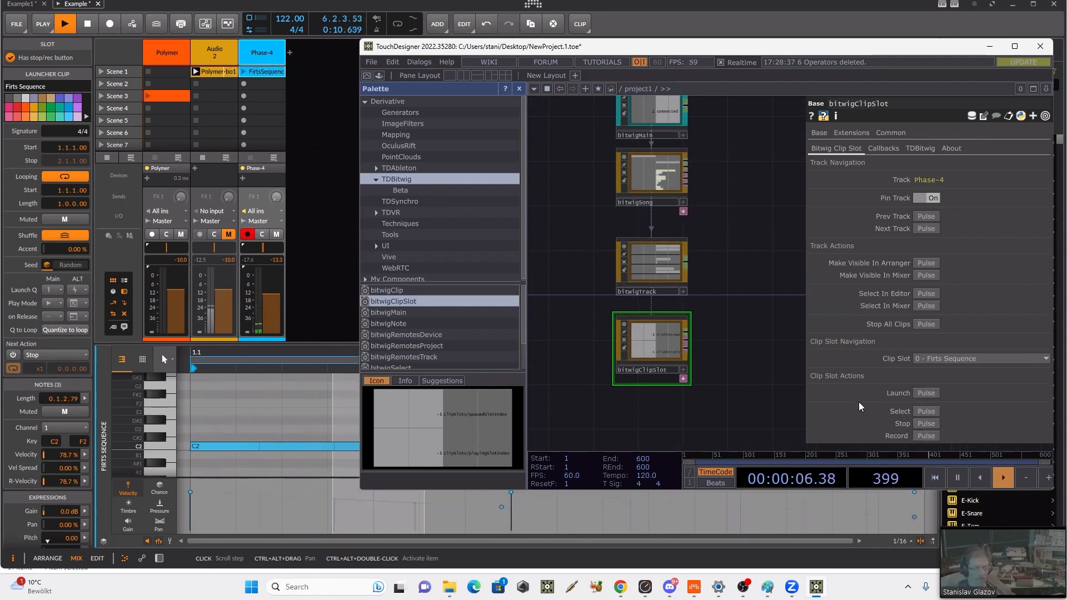
pyautogui.scroll(-4, 930, 269)
pyautogui.scroll(3, 931, 271)
pyautogui.moveTo(740, 200); pyautogui.dragTo(729, 126)
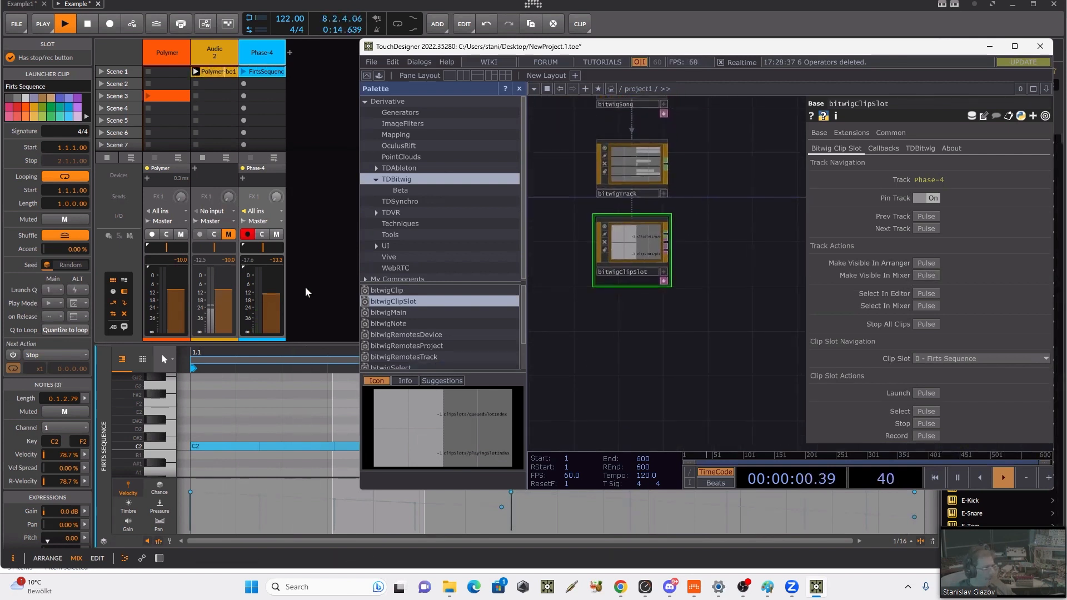
pyautogui.click(394, 291)
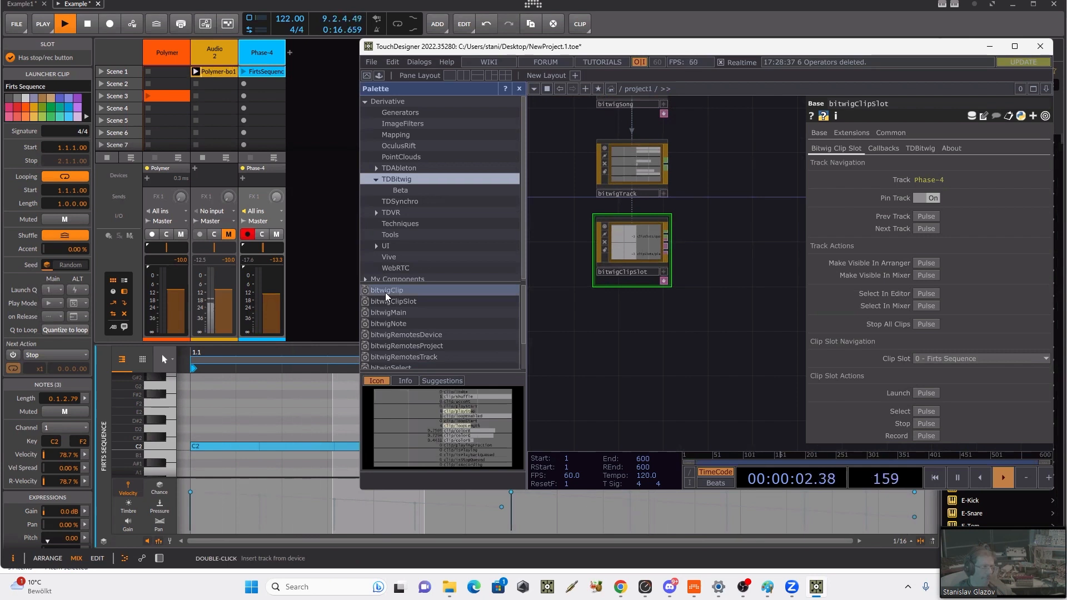
pyautogui.moveTo(382, 296); pyautogui.dragTo(634, 344)
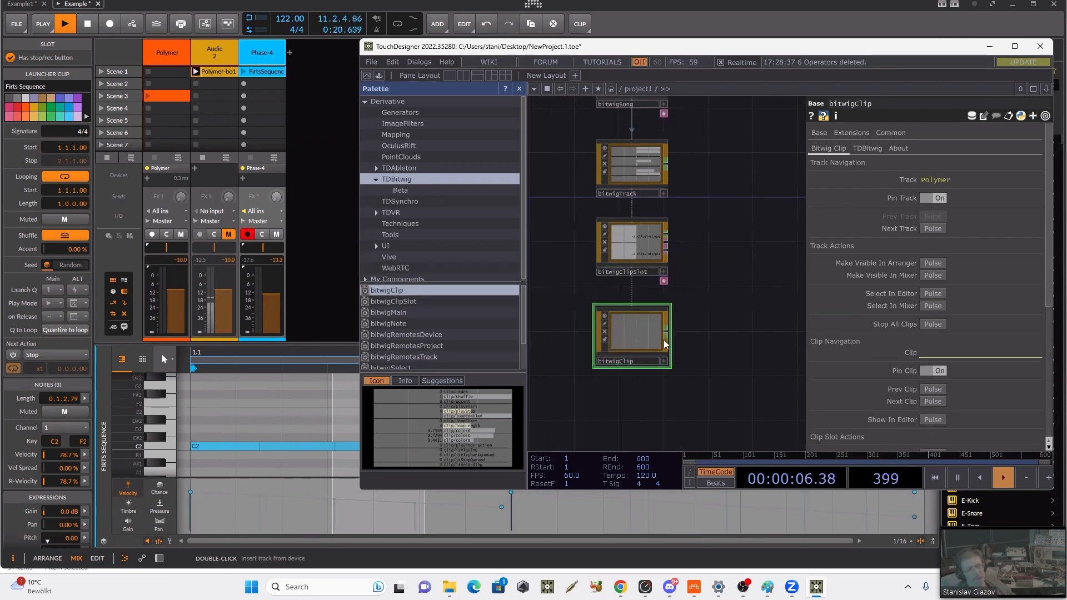
# Step: Switch bitwigClip to the Phase-4 track and pin it to that track
pyautogui.click(933, 198)
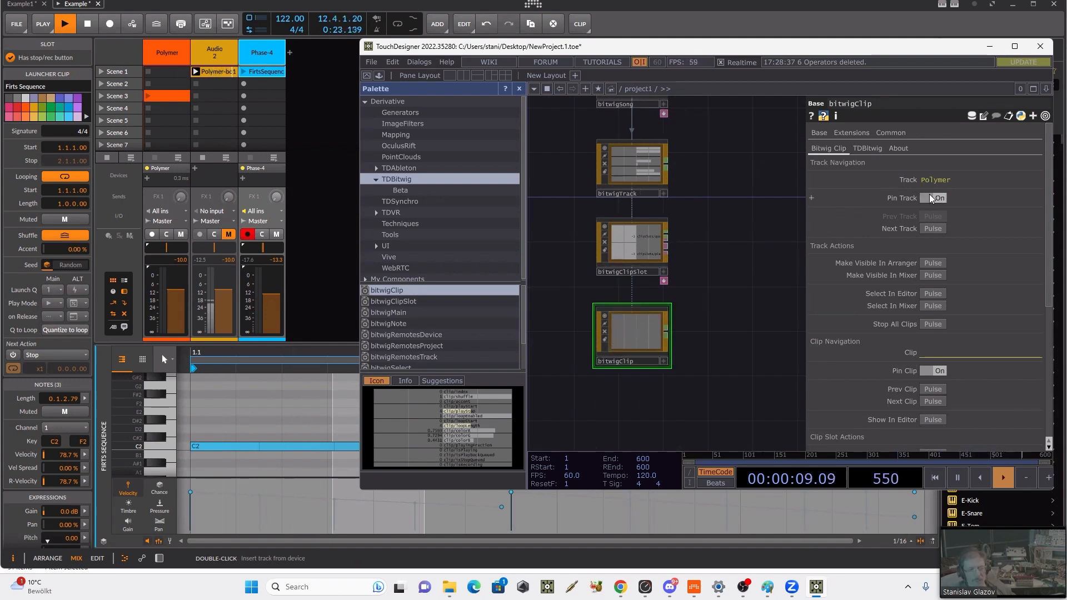
pyautogui.click(933, 229)
pyautogui.click(933, 216)
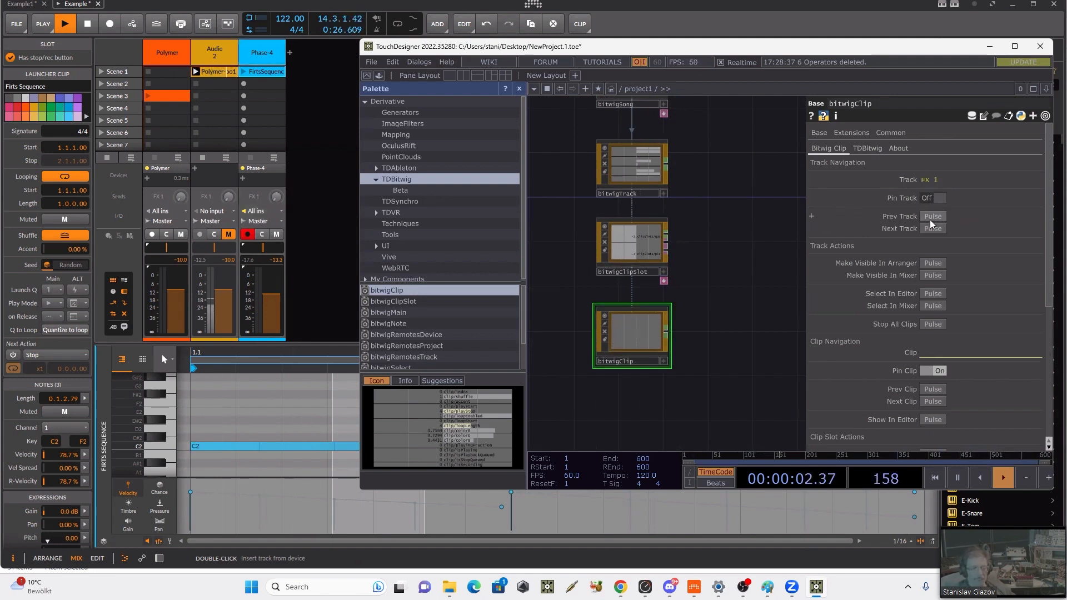
pyautogui.click(936, 198)
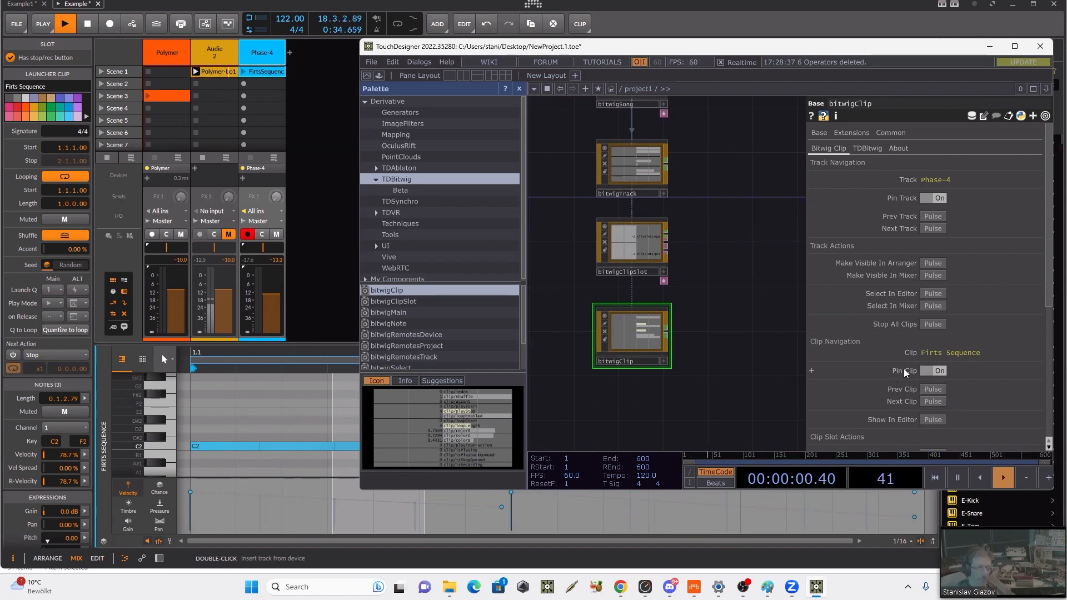
# Step: Examine bitwigClip's clip actions, attributes and output channels, and compare them with bitwigClipSlot's channels
pyautogui.scroll(-5, 961, 356)
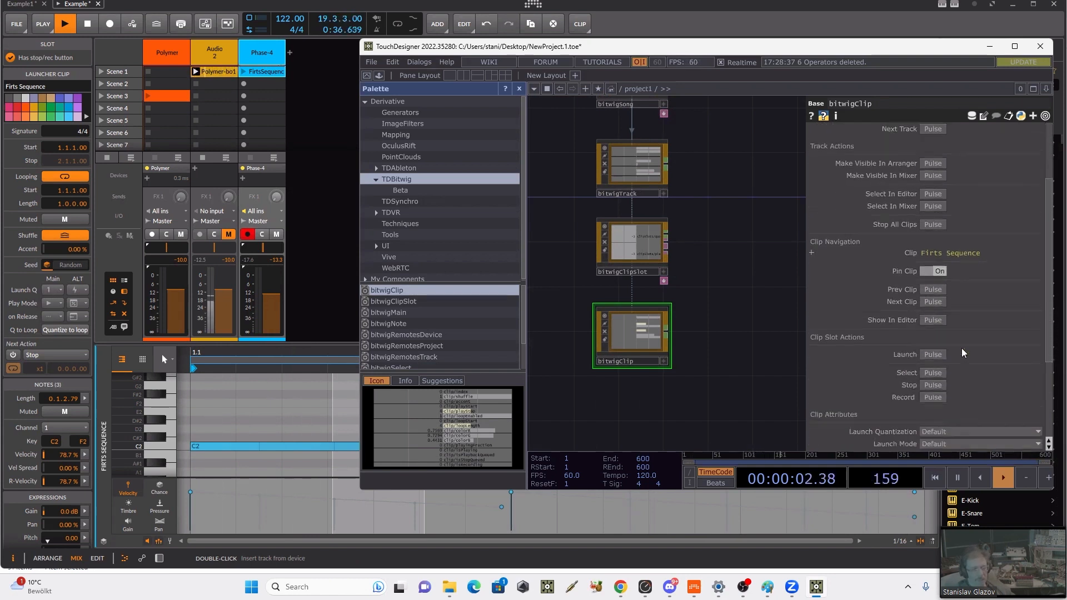
pyautogui.scroll(-7, 963, 353)
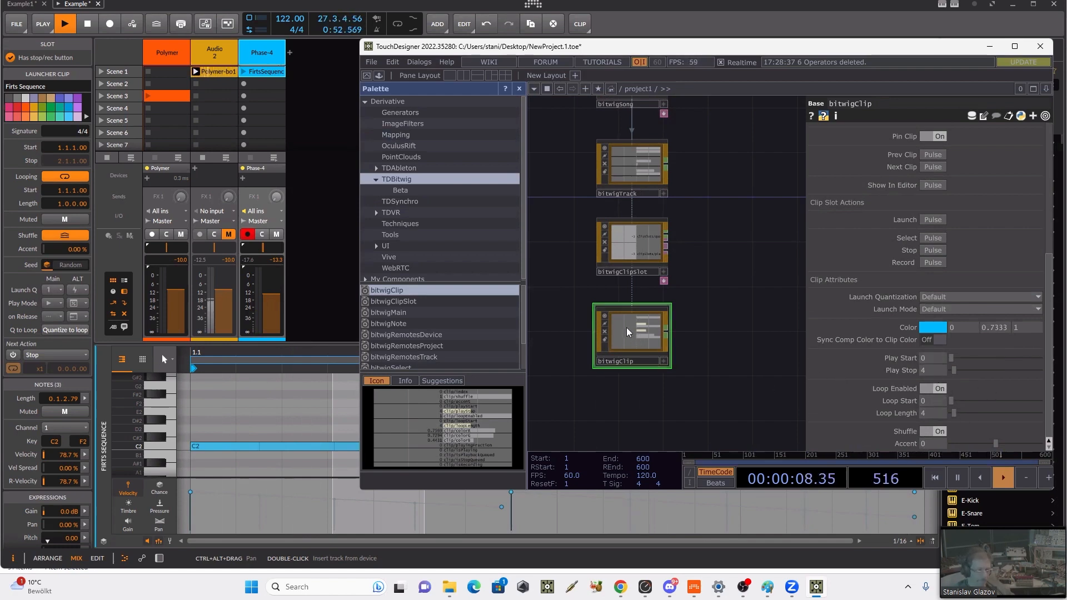
pyautogui.scroll(5, 626, 332)
pyautogui.scroll(-4, 624, 303)
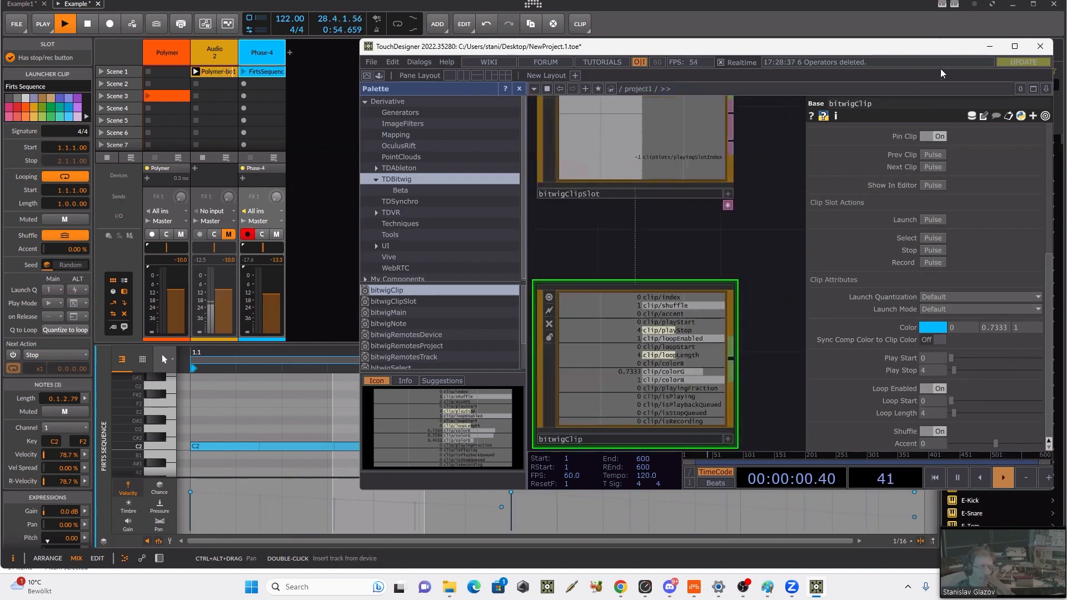
pyautogui.click(1014, 46)
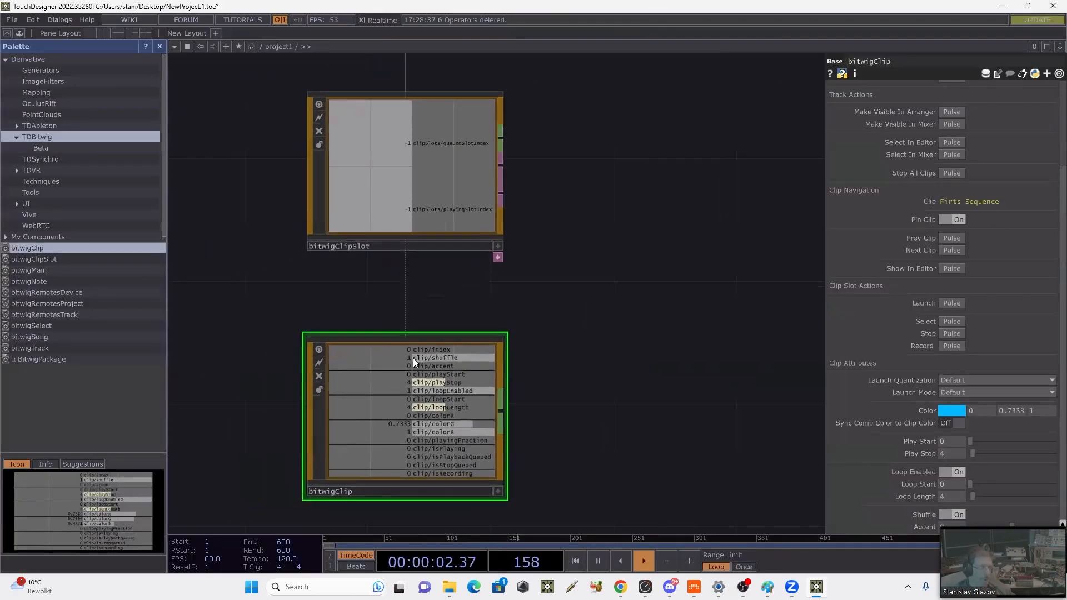
pyautogui.scroll(6, 412, 358)
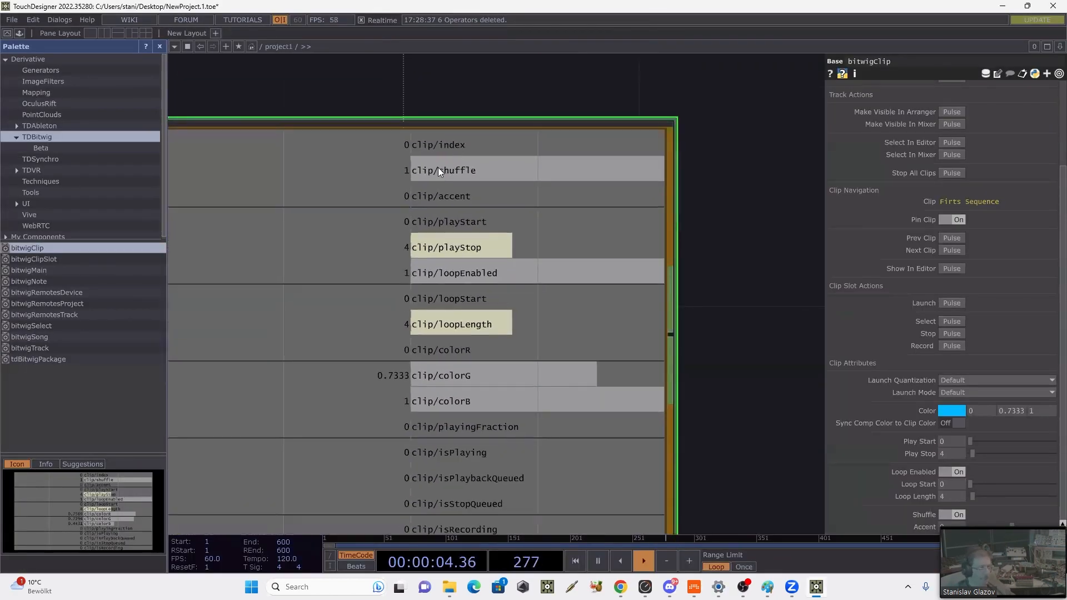
pyautogui.scroll(-5, 722, 253)
pyautogui.moveTo(727, 251); pyautogui.dragTo(672, 347)
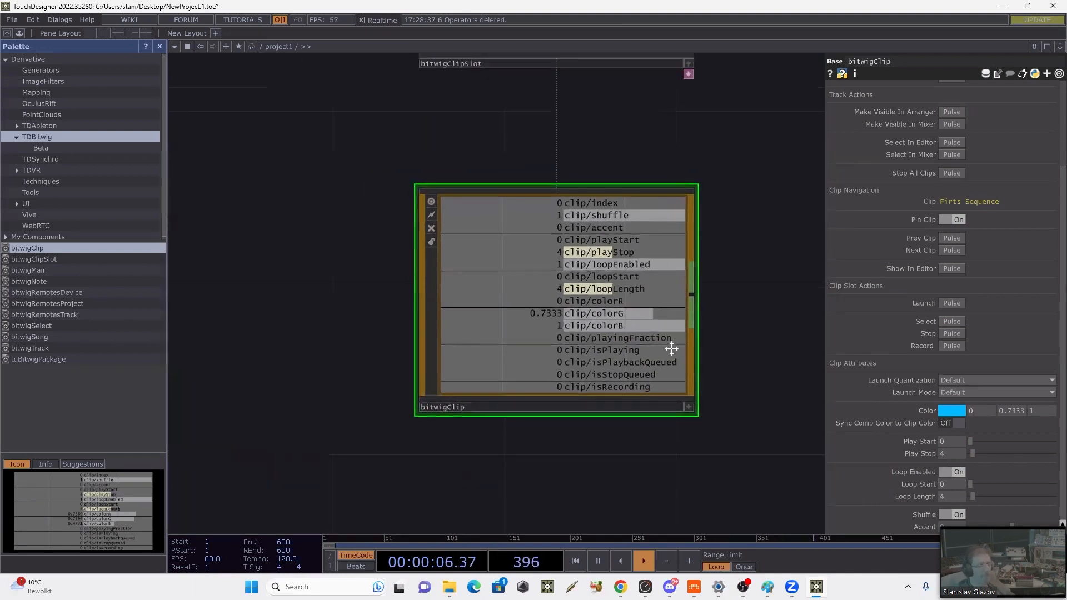
pyautogui.moveTo(694, 202); pyautogui.dragTo(676, 377)
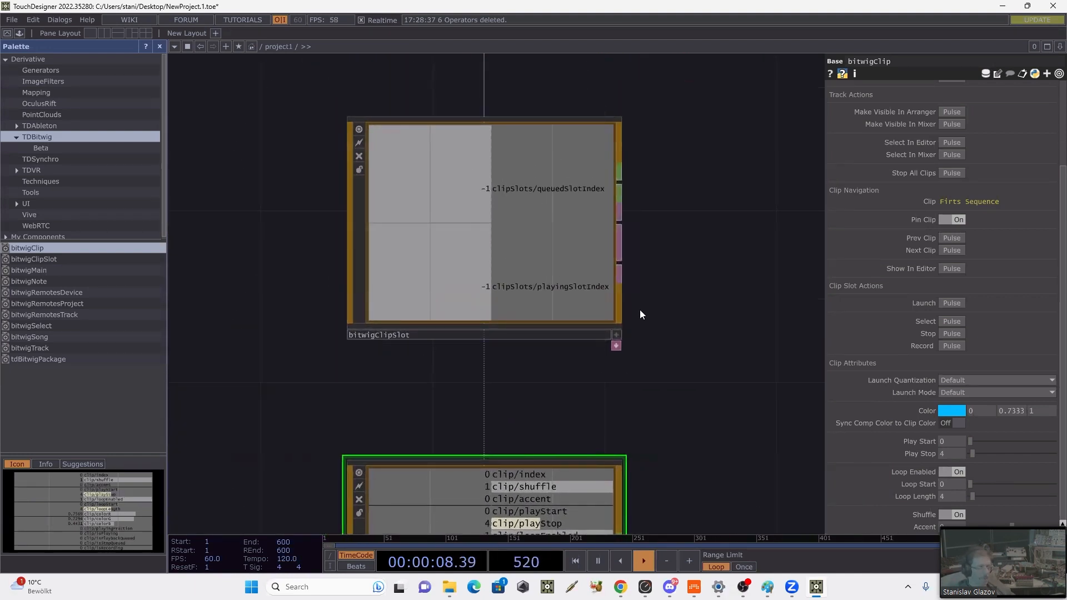
pyautogui.scroll(-3, 639, 309)
pyautogui.moveTo(324, 376); pyautogui.dragTo(340, 335)
pyautogui.click(1027, 5)
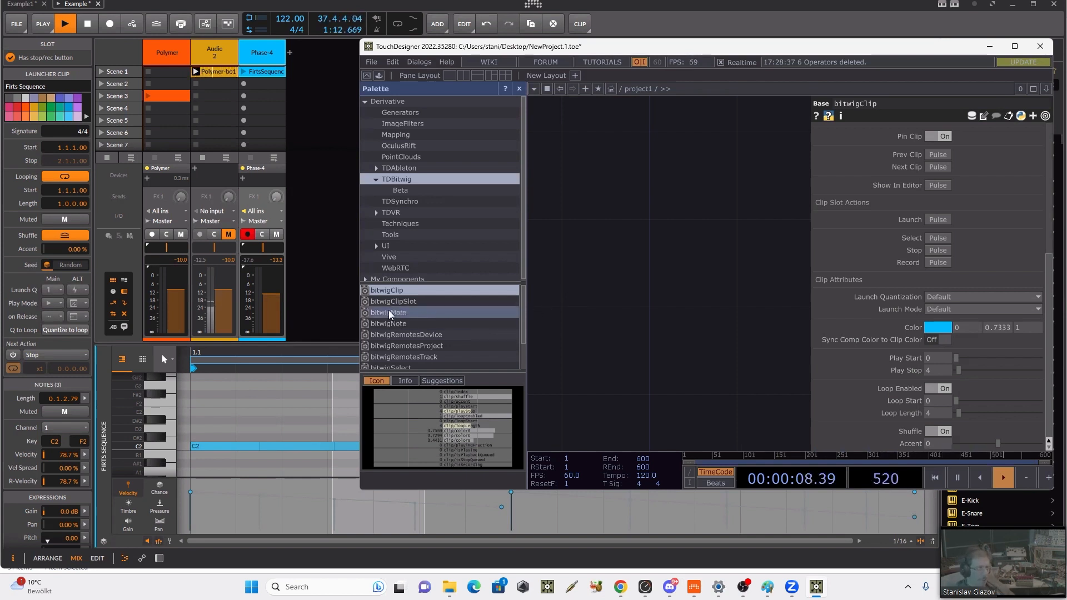
# Step: Maximize TouchDesigner and add a bitwigNote component from the TDBitwig palette to the network below bitwigClip
pyautogui.scroll(-2, 435, 308)
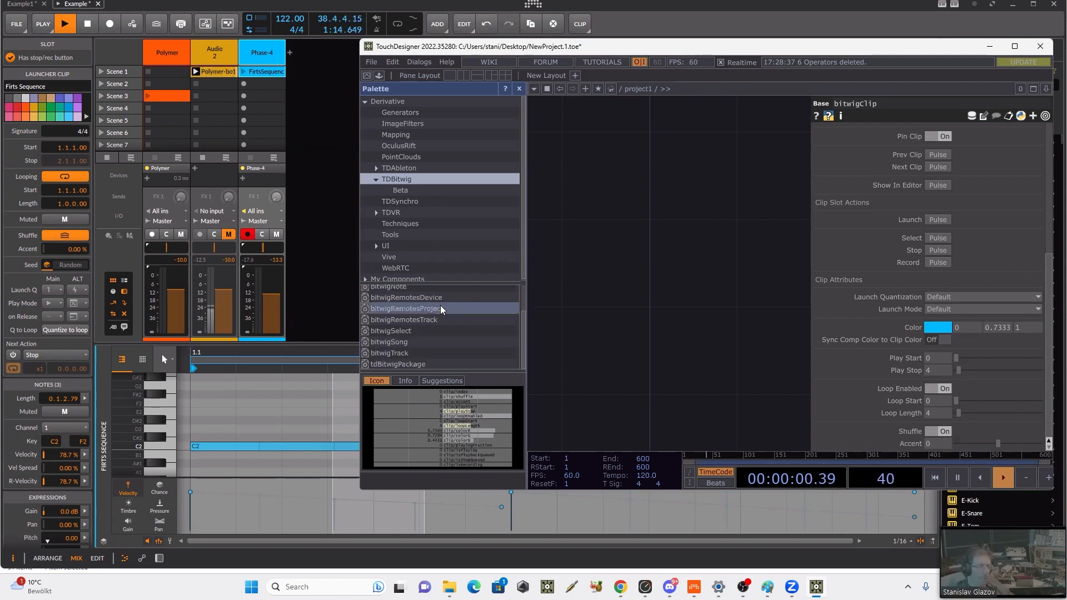
pyautogui.scroll(1, 440, 308)
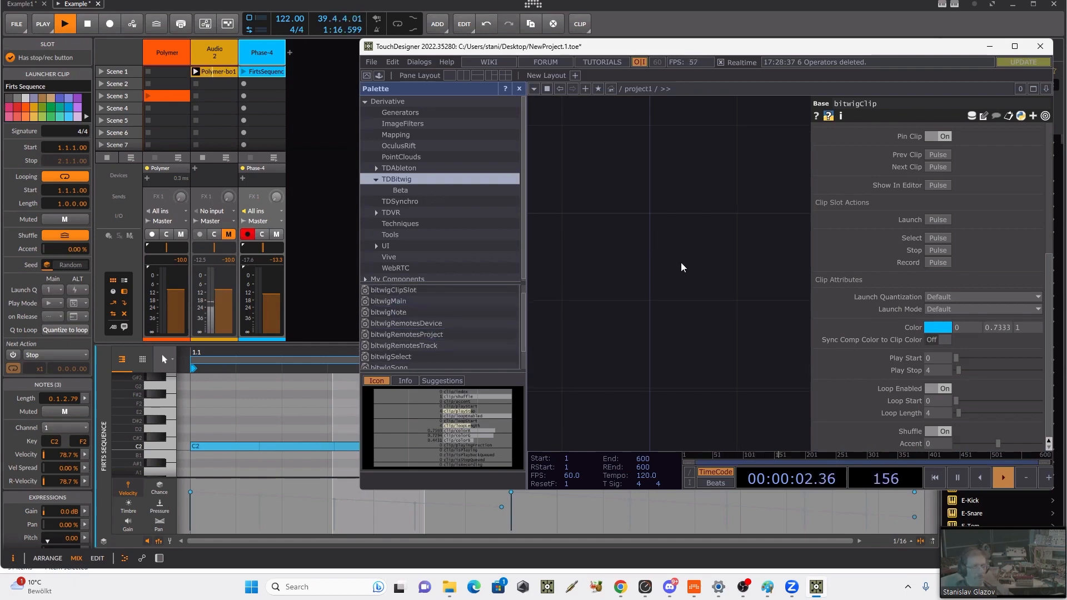
pyautogui.click(1014, 46)
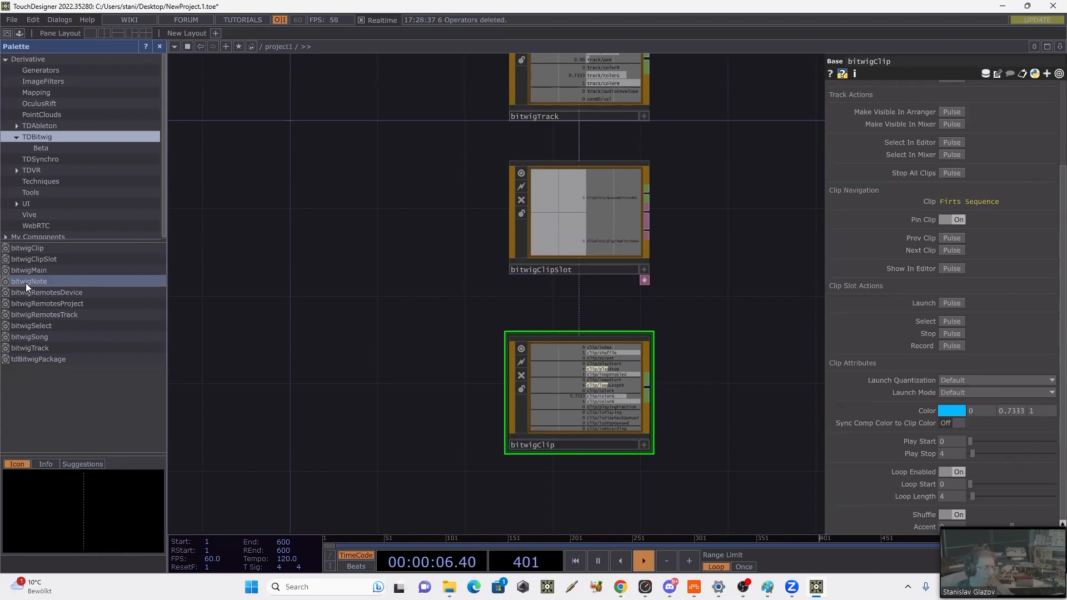
pyautogui.moveTo(26, 282); pyautogui.dragTo(509, 493)
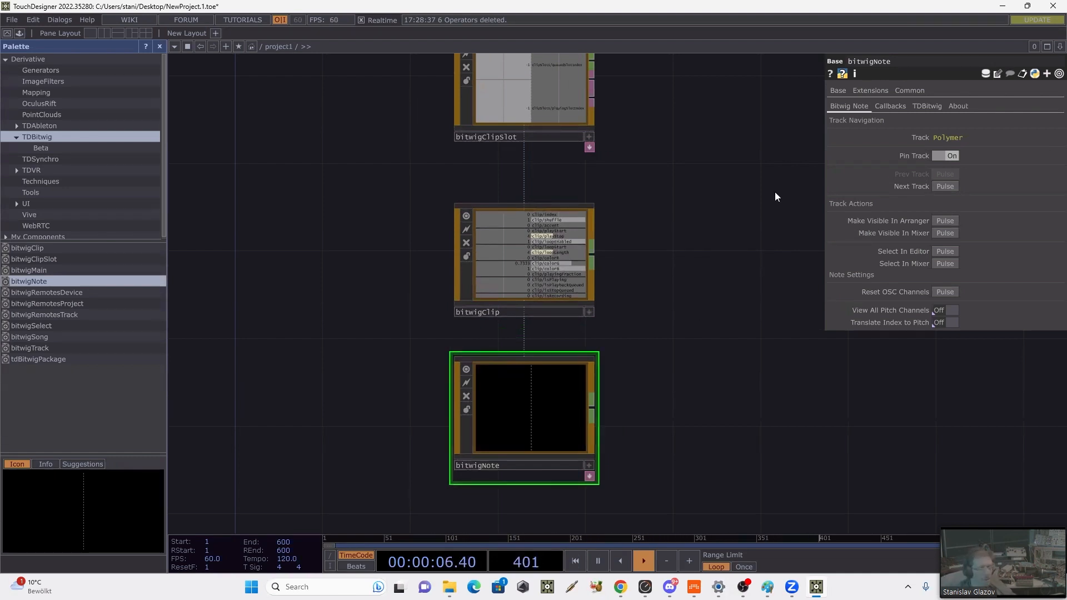
# Step: Unpin bitwigNote from its track, switch it to the Phase-4 track and pin it there
pyautogui.click(942, 158)
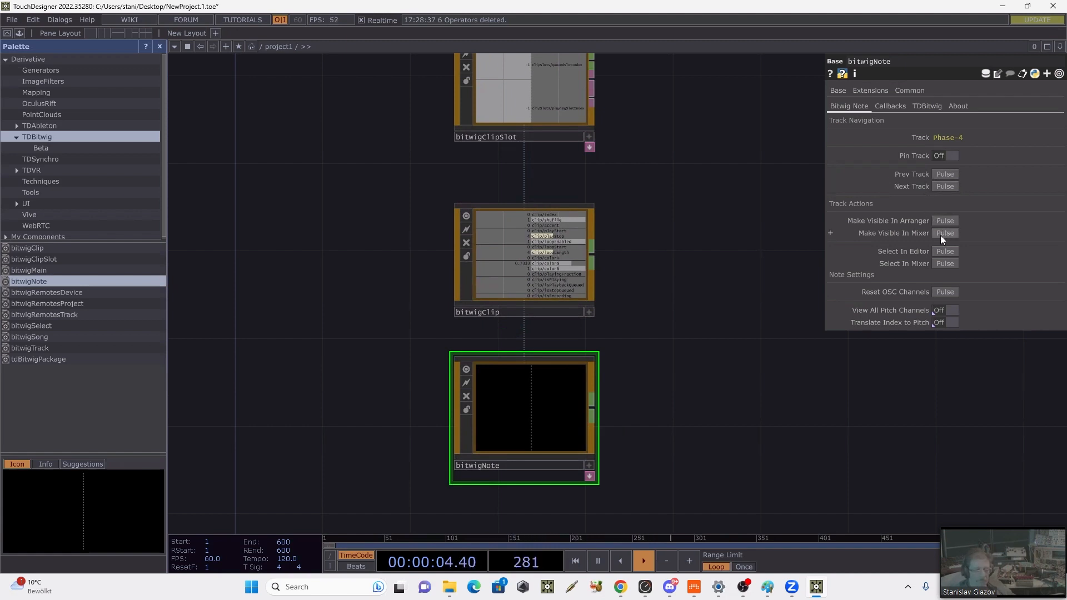
pyautogui.click(942, 187)
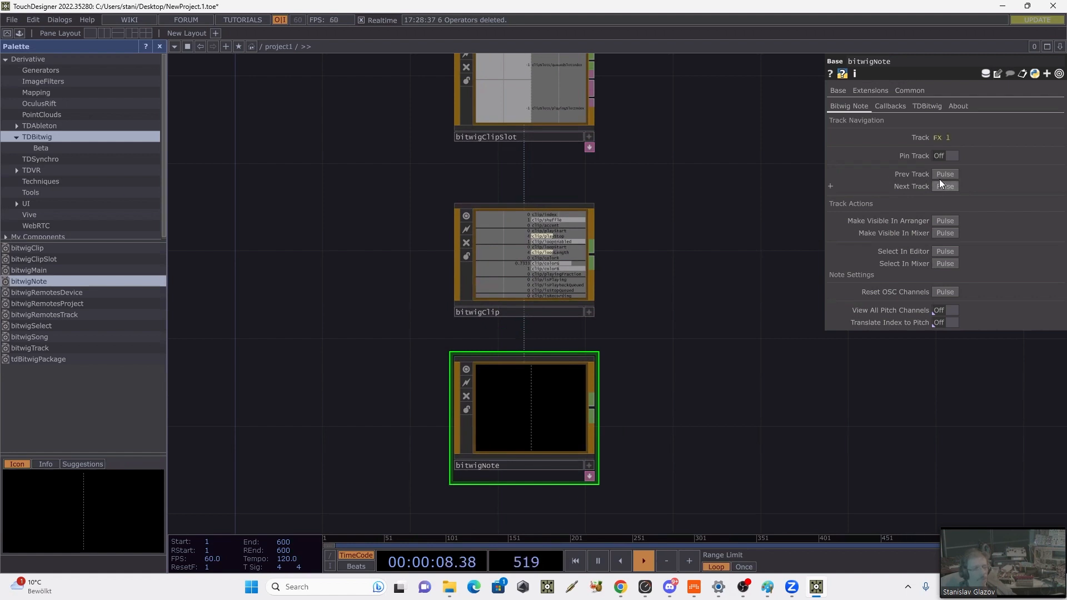
pyautogui.scroll(-6, 983, 255)
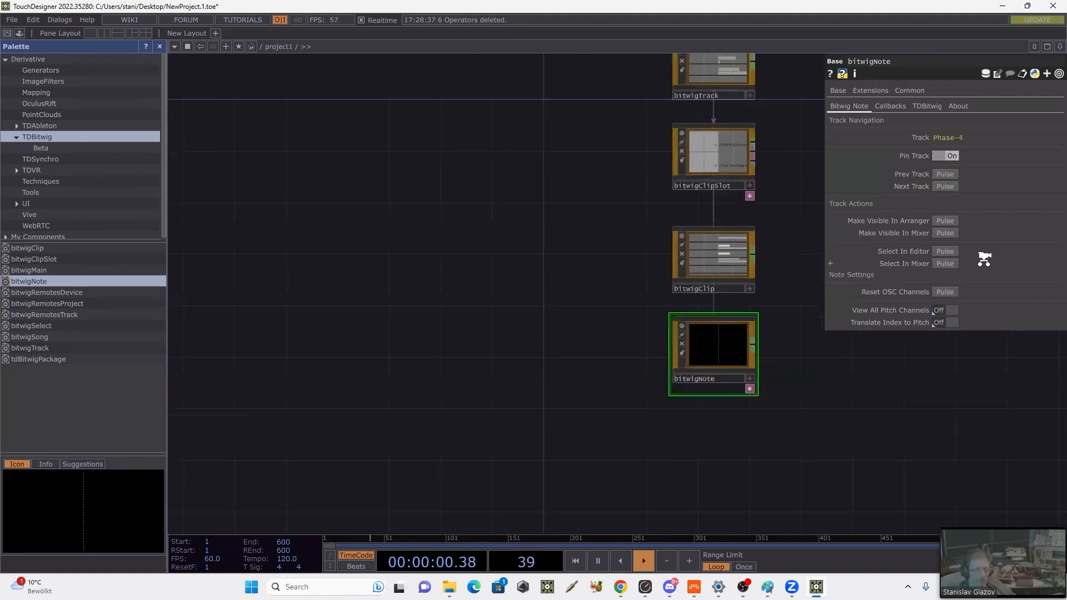
# Step: Launch the Firts Sequence clip from bitwigClip and check the note channels in bitwigNote
pyautogui.scroll(4, 983, 255)
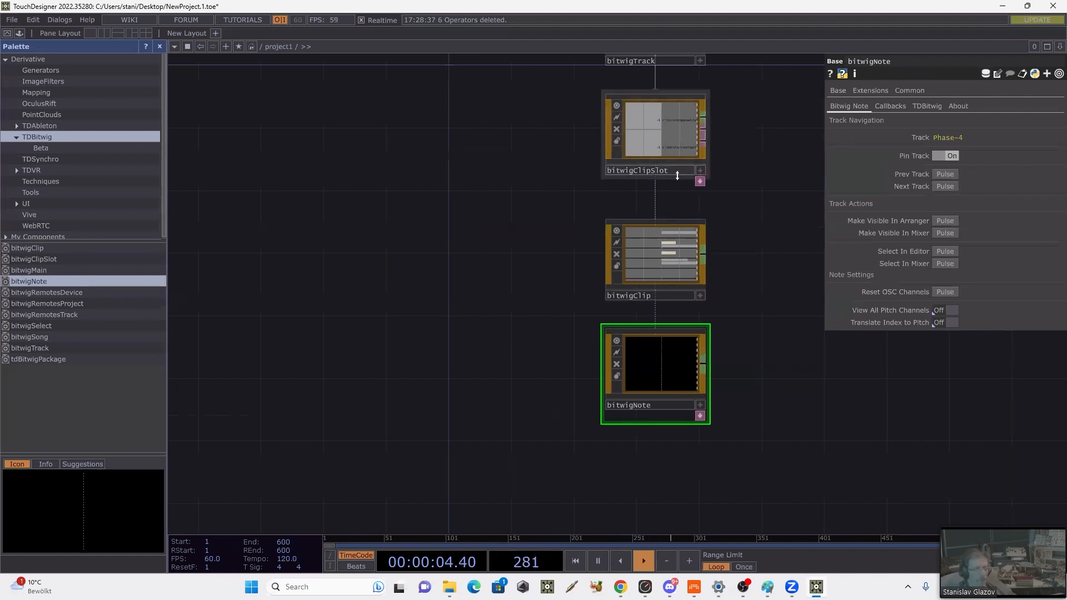
pyautogui.click(678, 242)
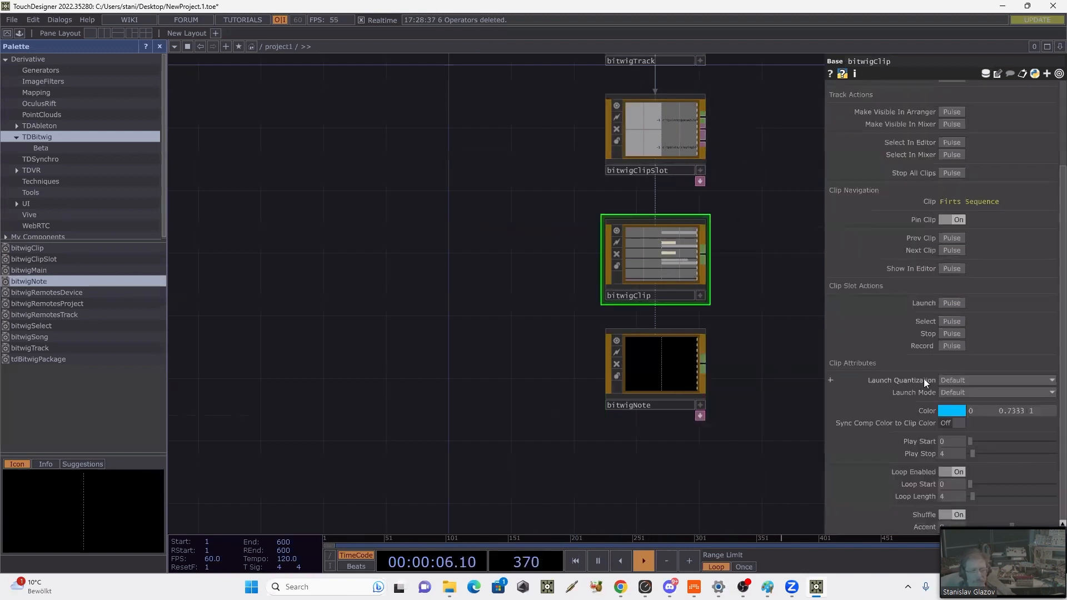
pyautogui.click(948, 305)
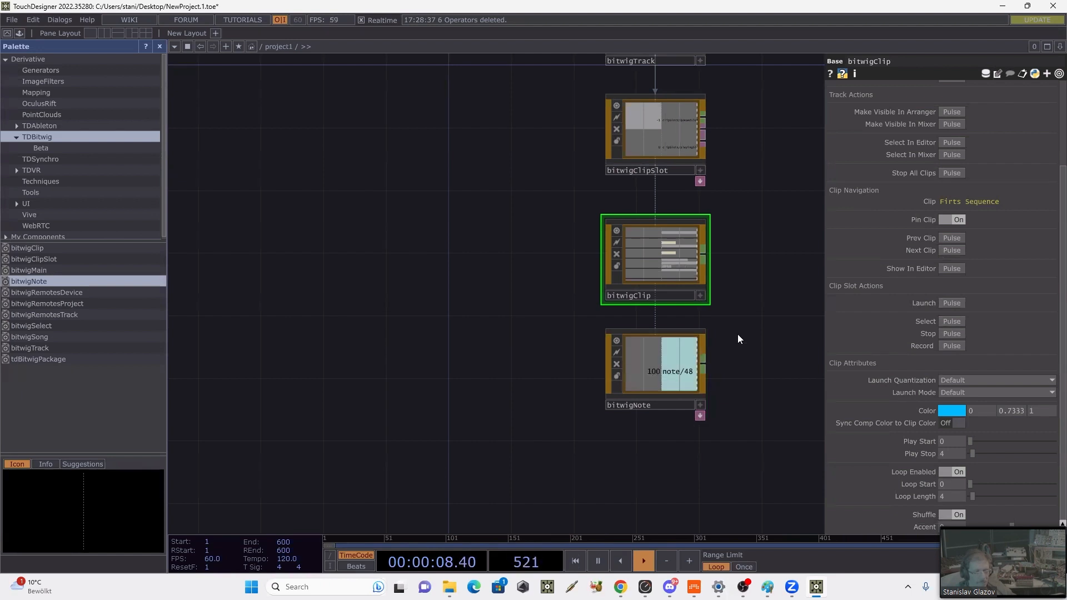
pyautogui.scroll(2, 721, 361)
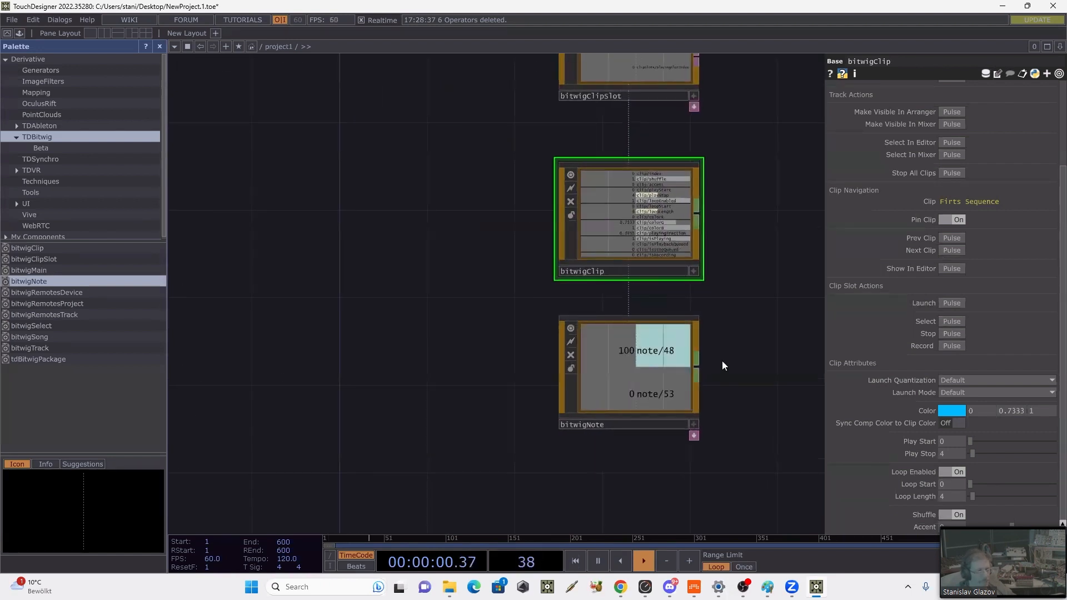
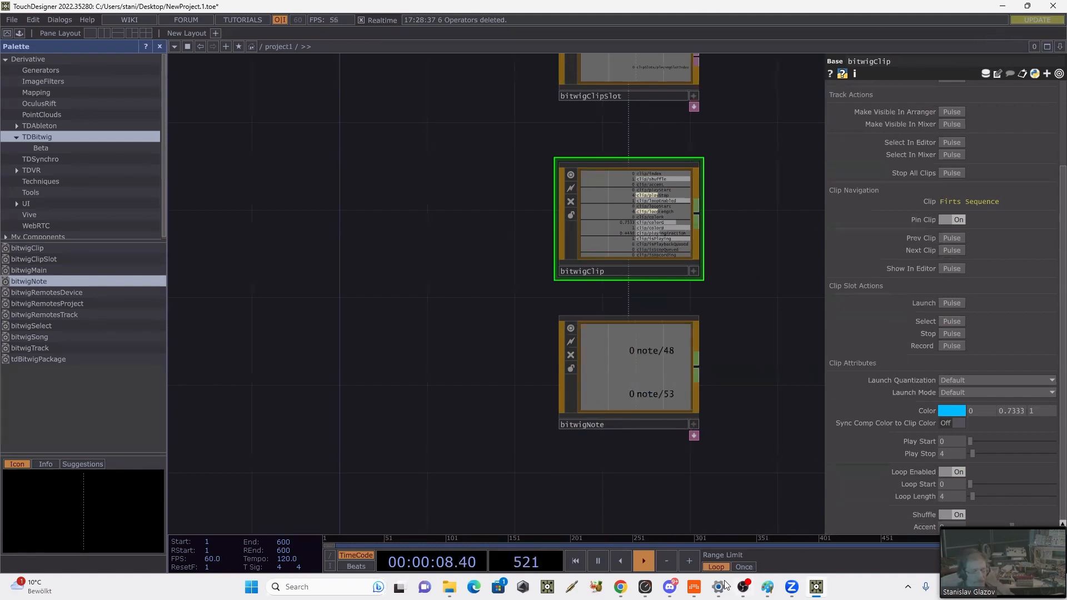
# Step: Switch to Bitwig, select the first C2 note in Firts Sequence, and try adding Note Length to the Phase-4 synth's Note chain
pyautogui.click(694, 587)
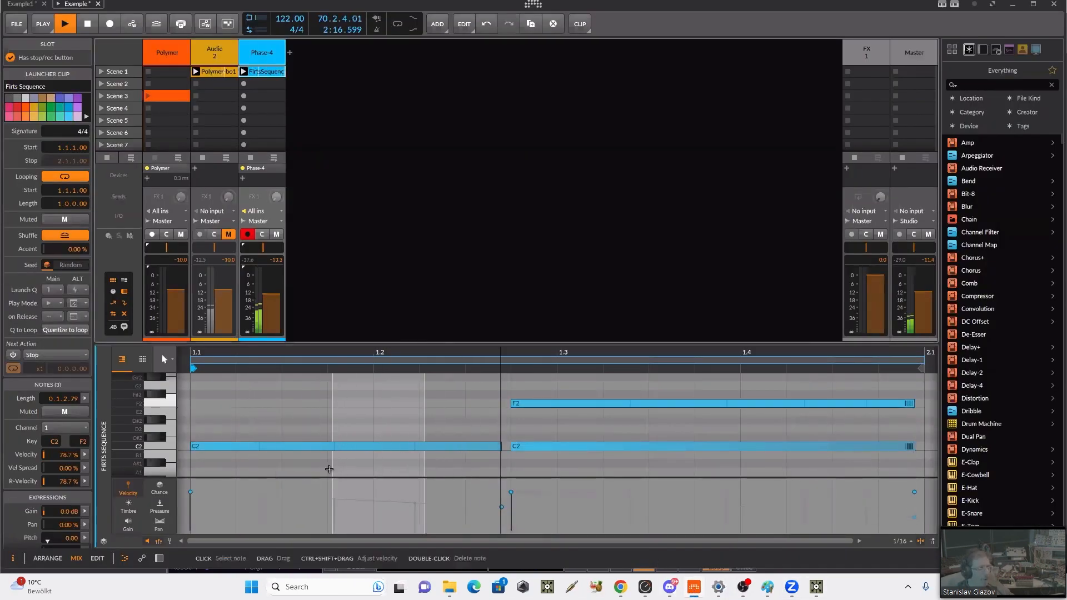
pyautogui.click(307, 447)
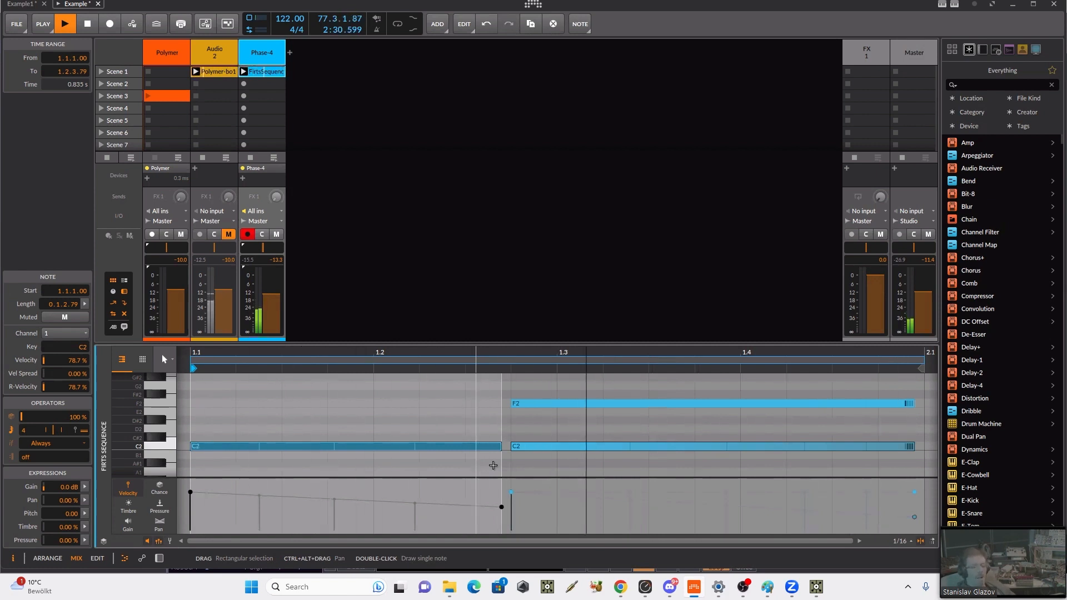
pyautogui.doubleClick(252, 42)
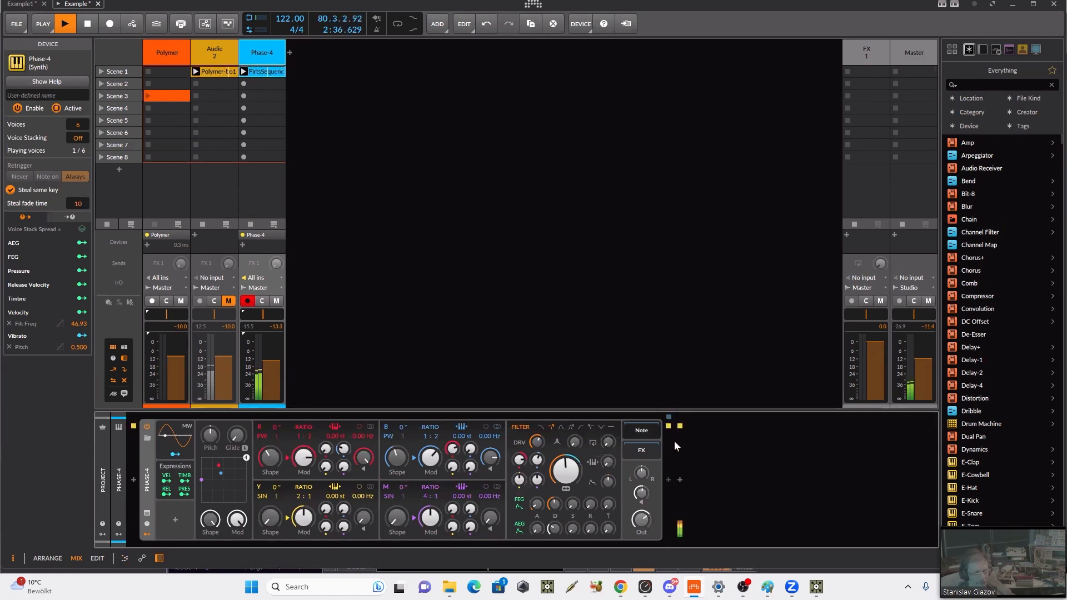
pyautogui.click(668, 480)
pyautogui.write('n')
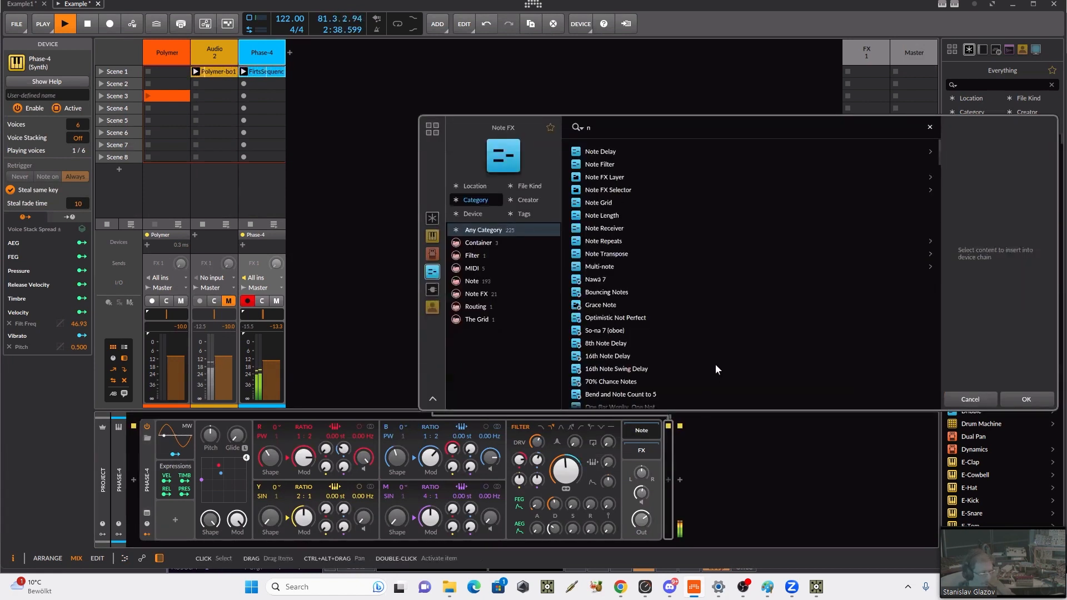
pyautogui.write('o')
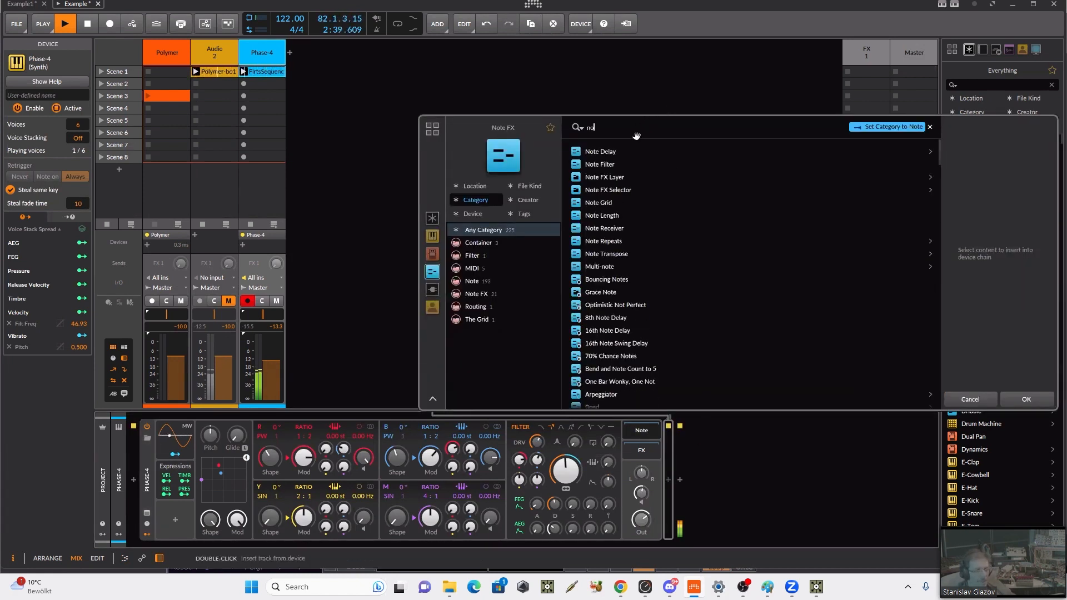
pyautogui.click(618, 218)
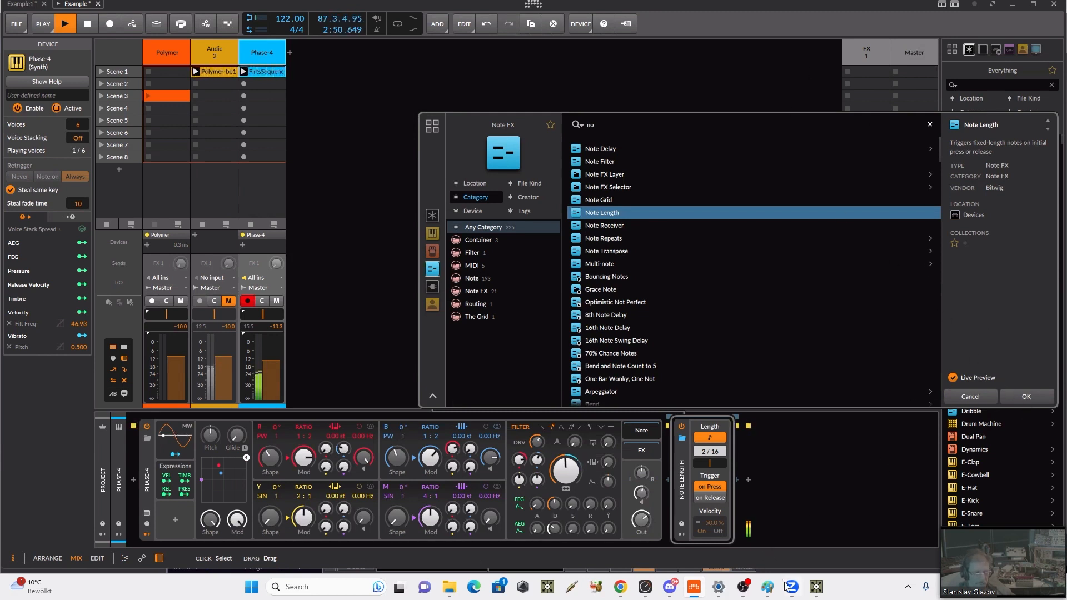
# Step: Switch to TouchDesigner to check bitwigNote's note channels, and return to Bitwig
pyautogui.click(815, 587)
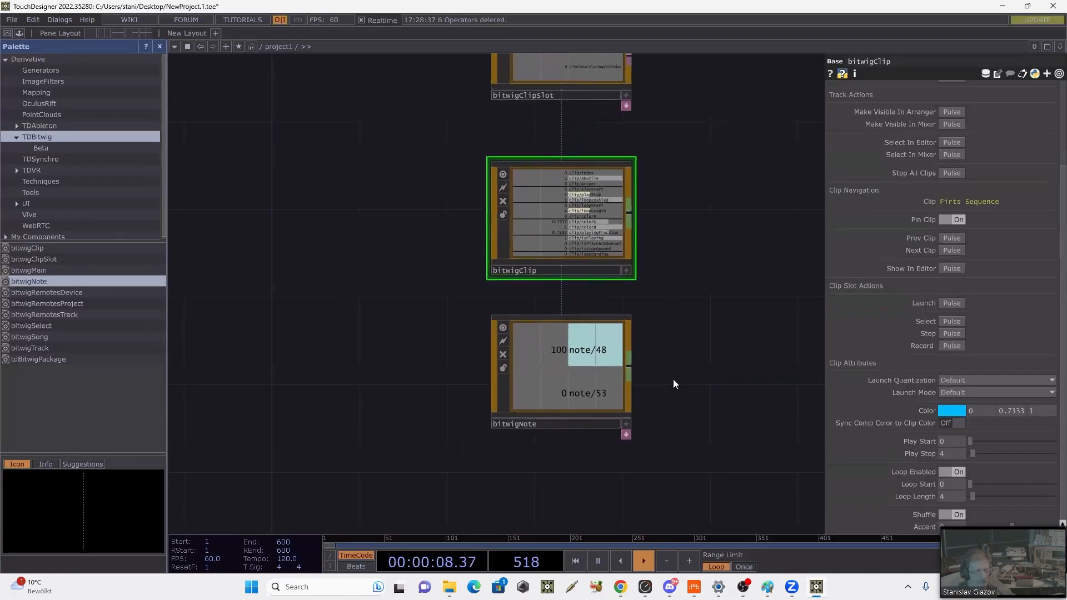
pyautogui.moveTo(681, 382); pyautogui.dragTo(673, 380)
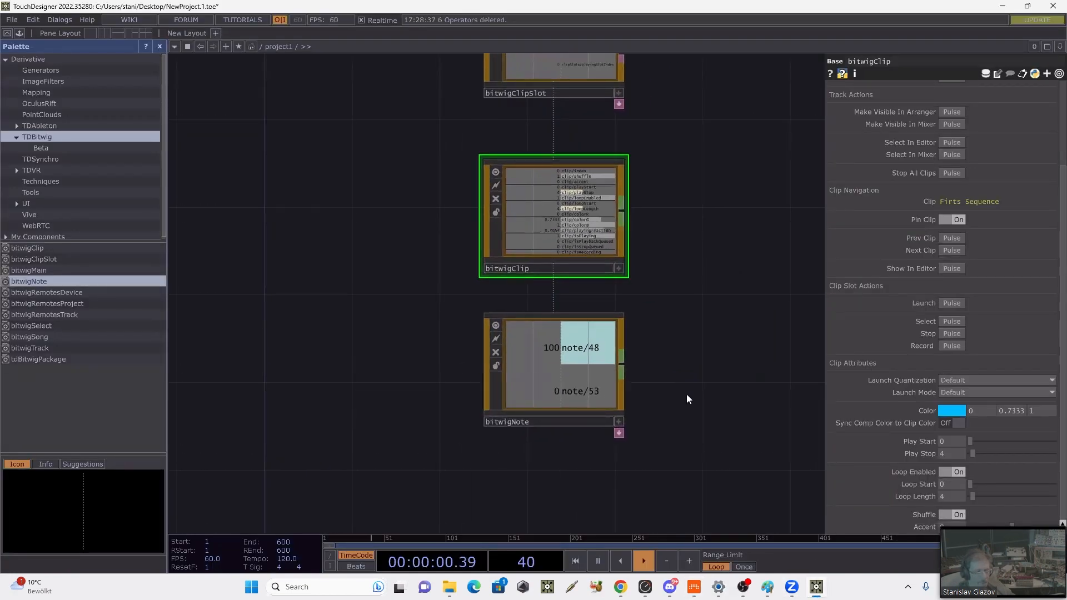
pyautogui.click(815, 586)
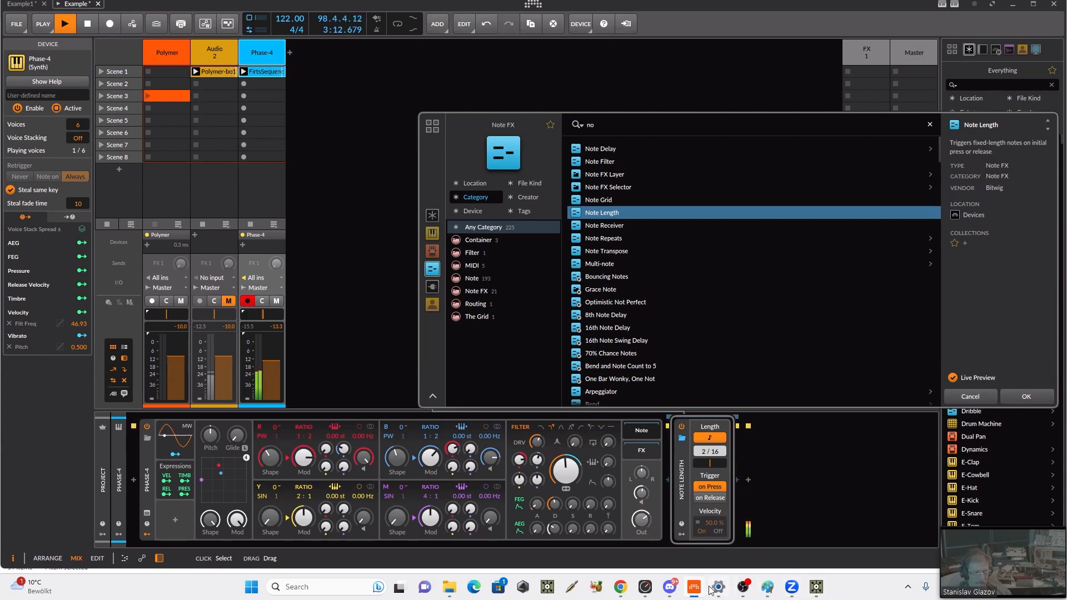
# Step: Force-quit Bitwig Studio through Task Manager and minimize Task Manager
pyautogui.rightClick(883, 587)
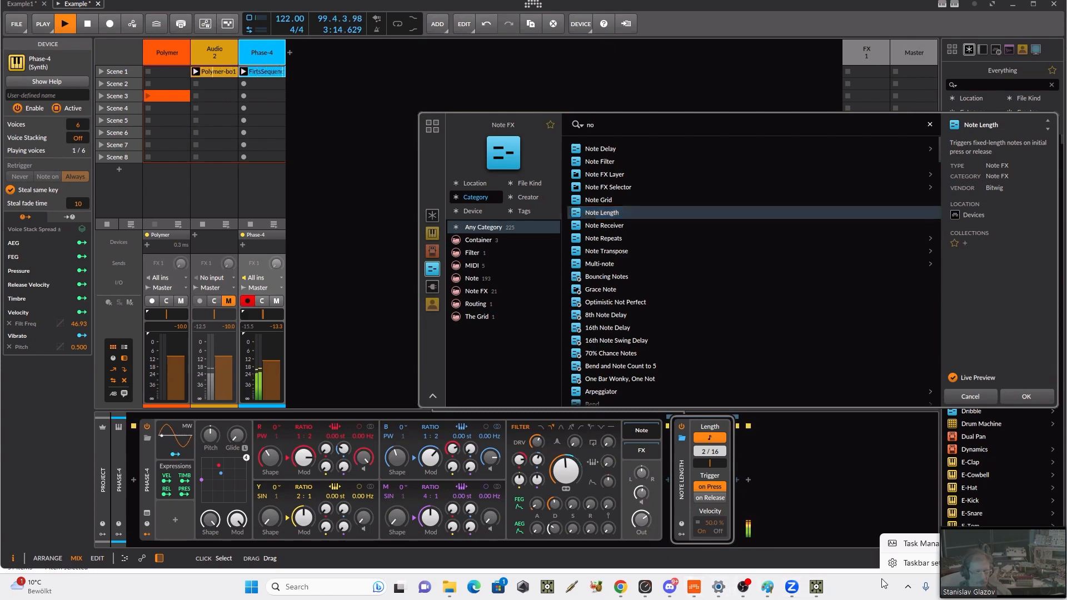
pyautogui.click(903, 547)
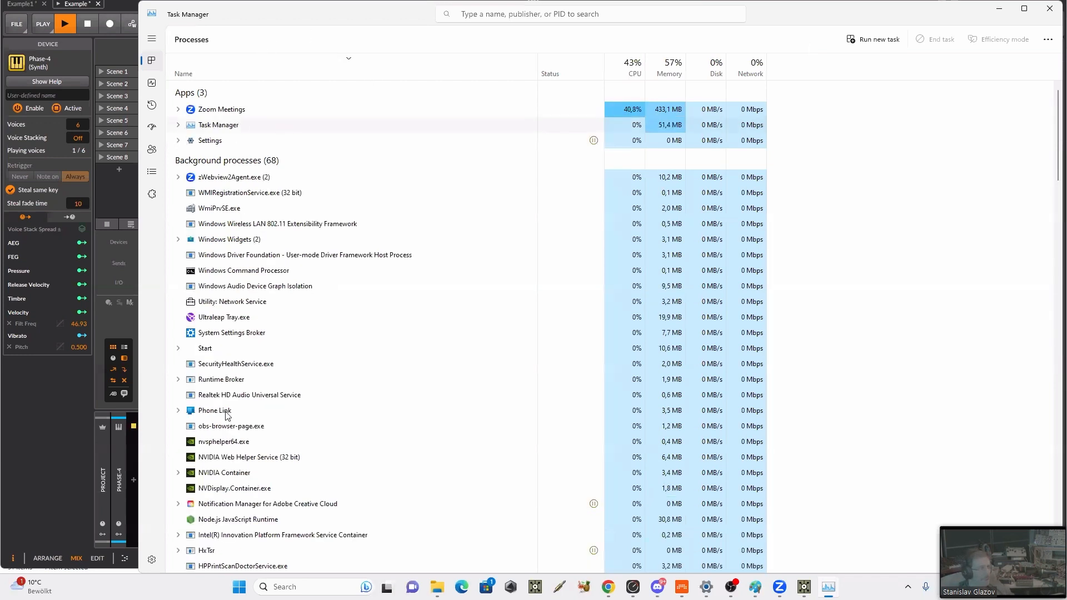
pyautogui.rightClick(219, 203)
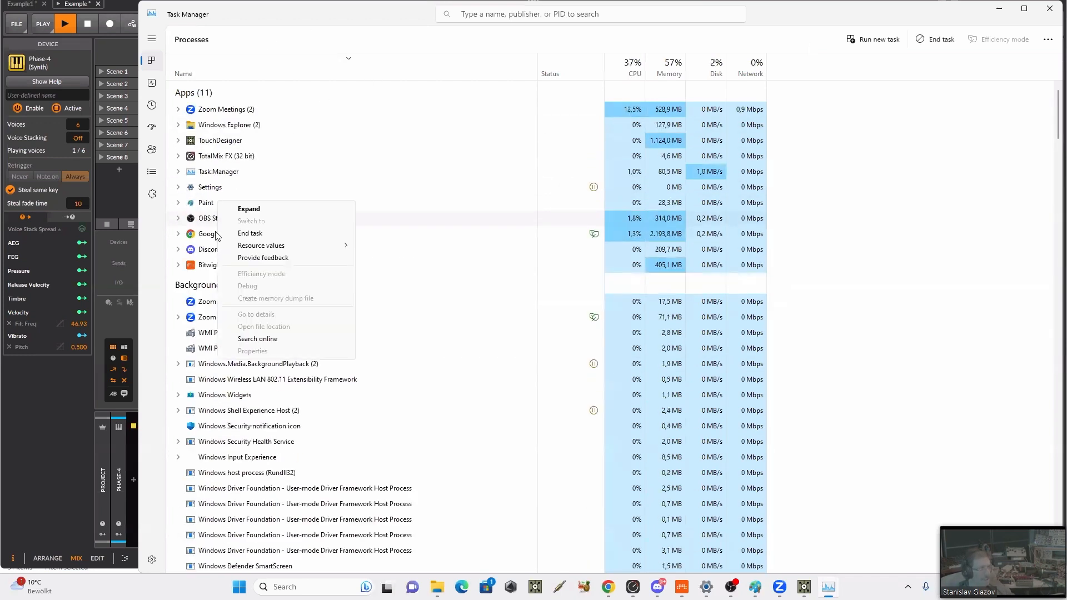
pyautogui.rightClick(199, 266)
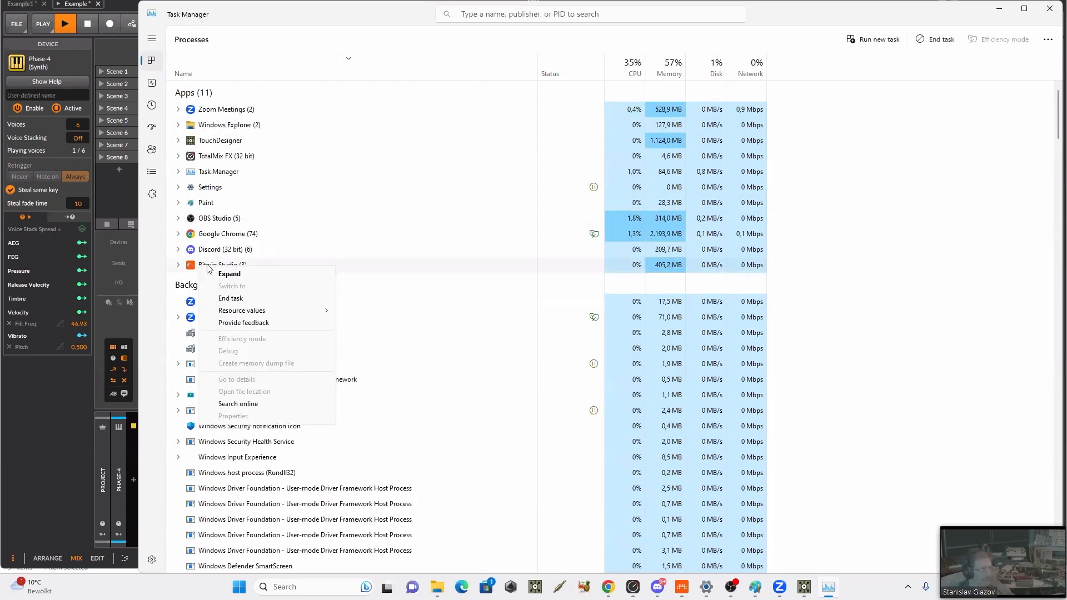
pyautogui.click(240, 298)
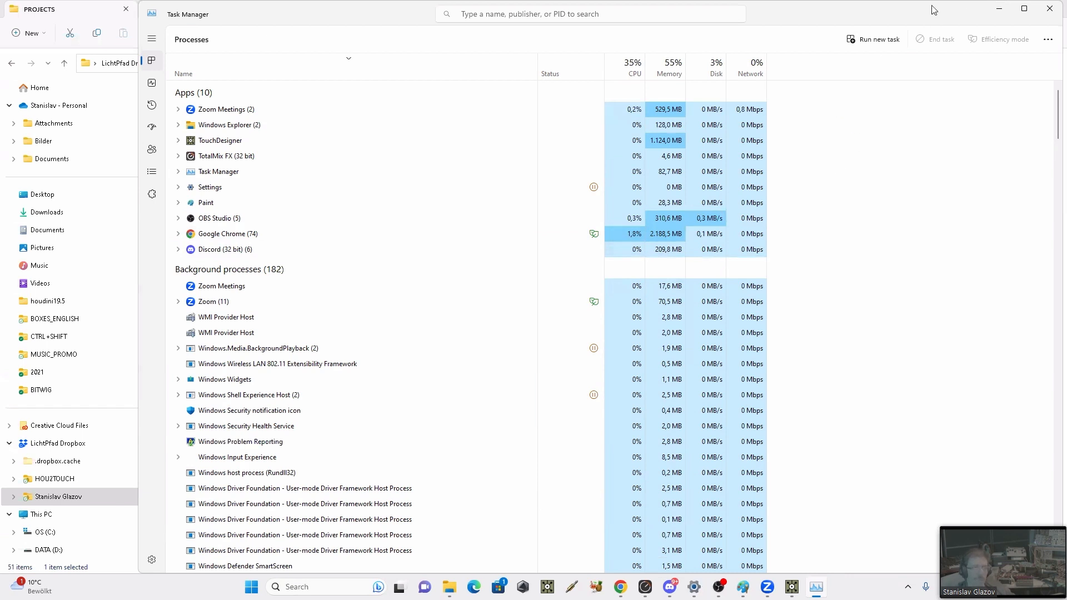
pyautogui.click(998, 9)
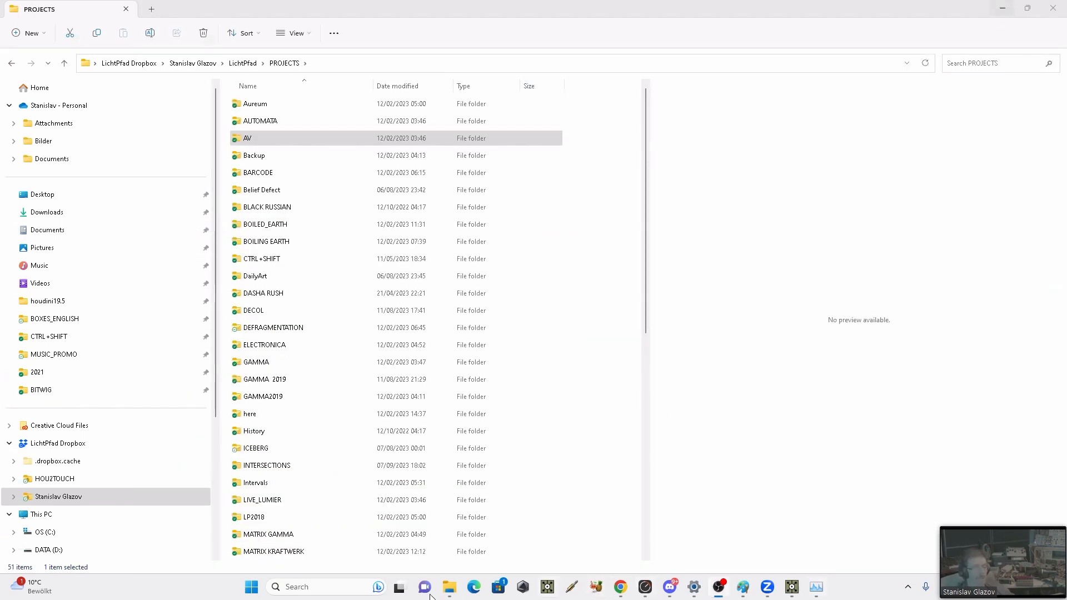
# Step: Relaunch Bitwig Studio 5.1 Beta 3, recover the Example and Example1 projects, and show Example in the mix layout
pyautogui.click(339, 587)
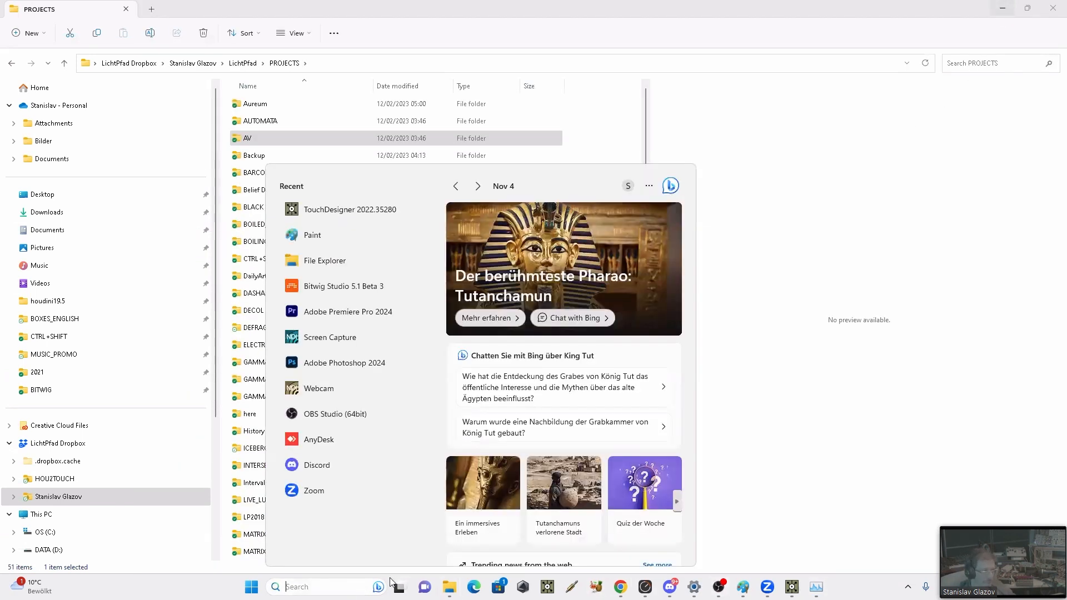
pyautogui.click(333, 286)
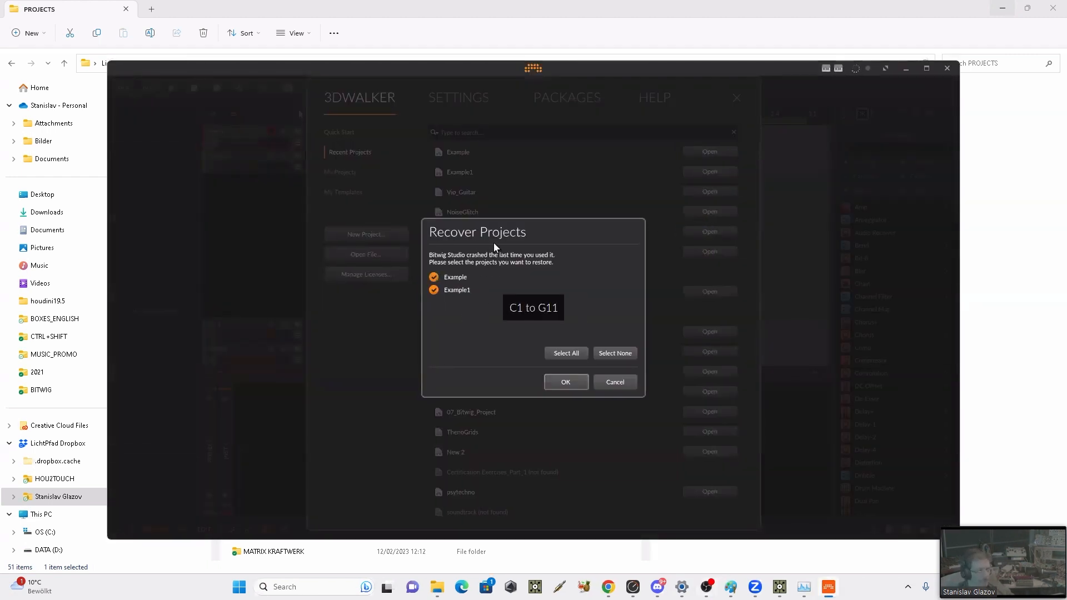
pyautogui.click(565, 382)
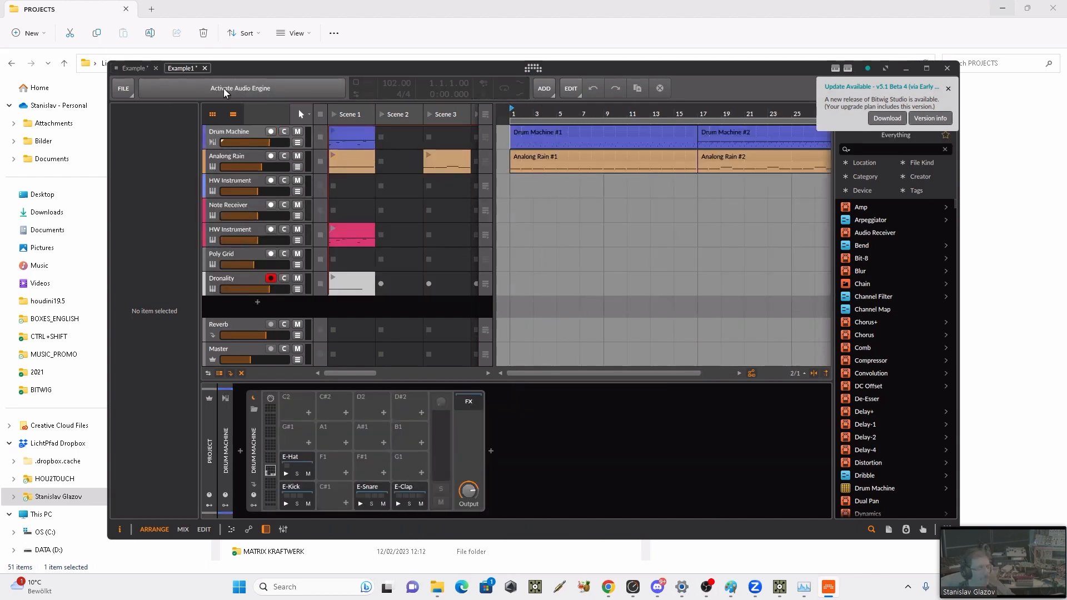
pyautogui.click(128, 69)
pyautogui.hotkey('alt', '2')
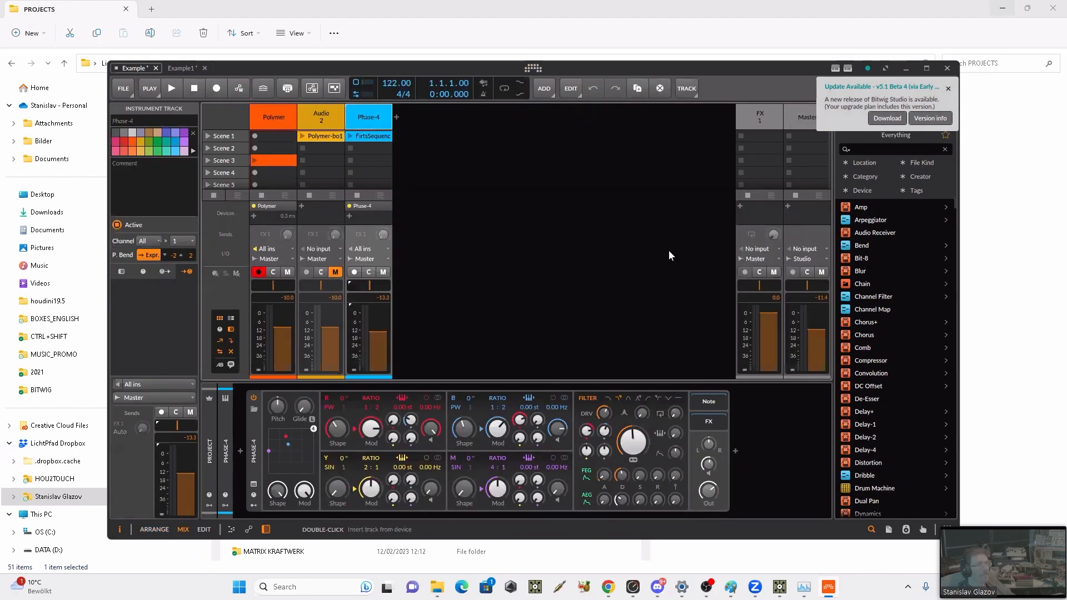
# Step: Display the Phase-4 track's devices and insert a Note Length device into the synth's Note chain
pyautogui.doubleClick(370, 136)
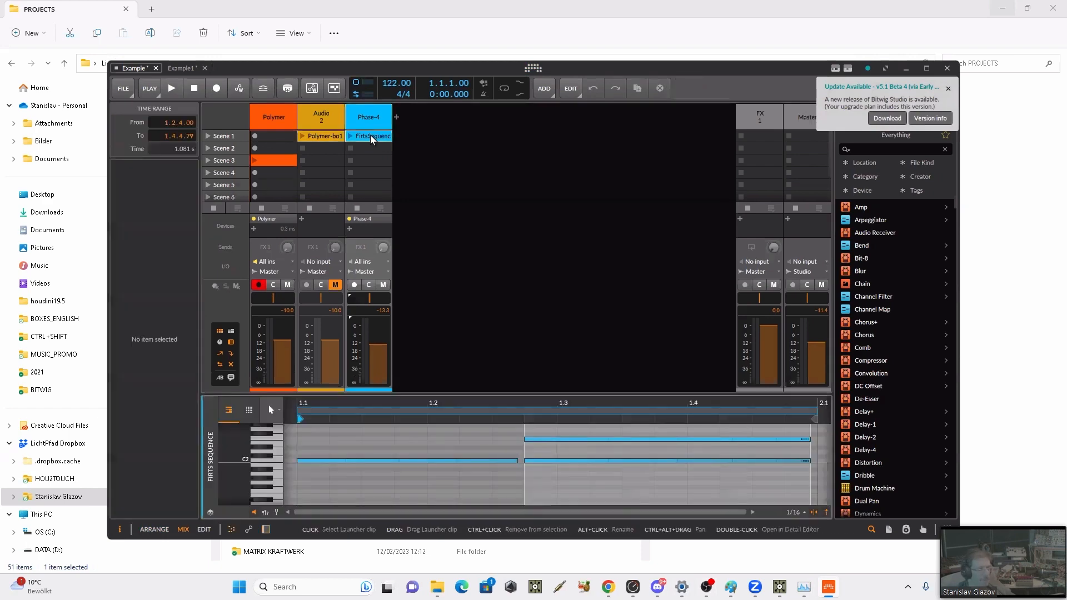
pyautogui.doubleClick(362, 119)
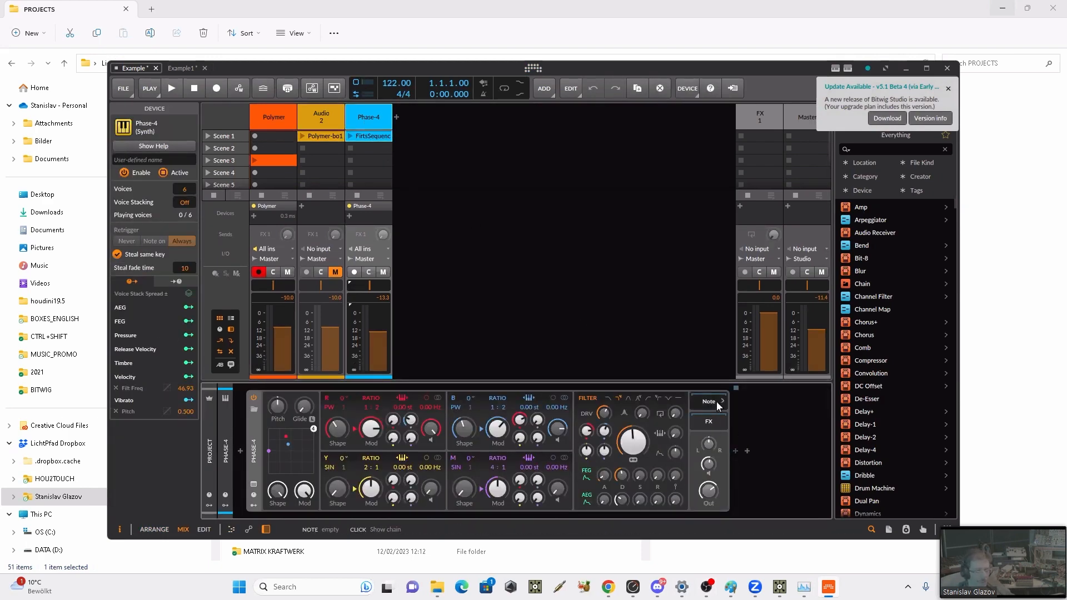
pyautogui.click(736, 449)
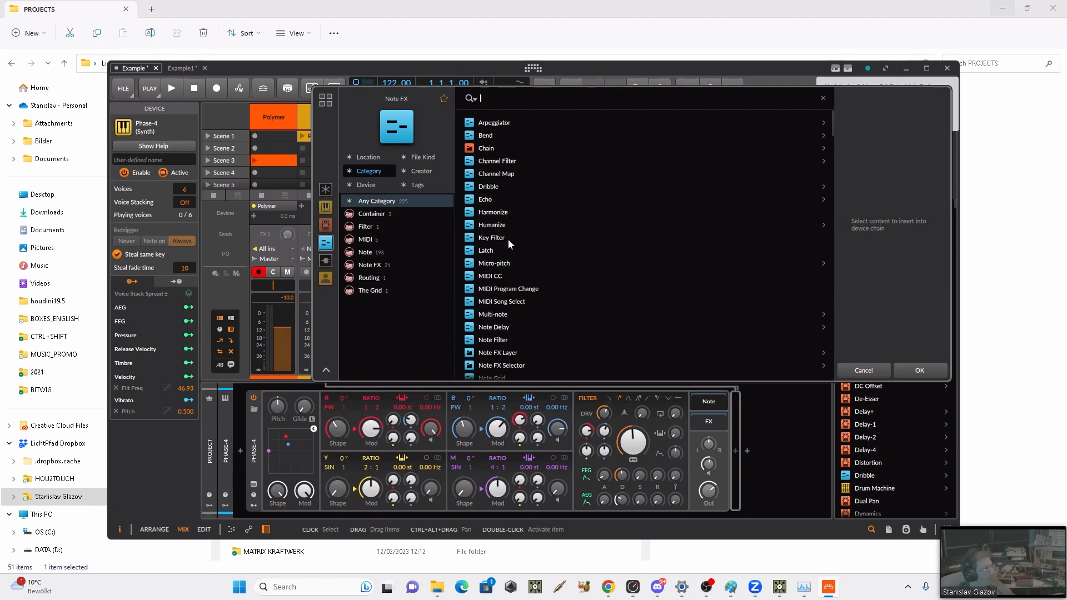
pyautogui.write('no')
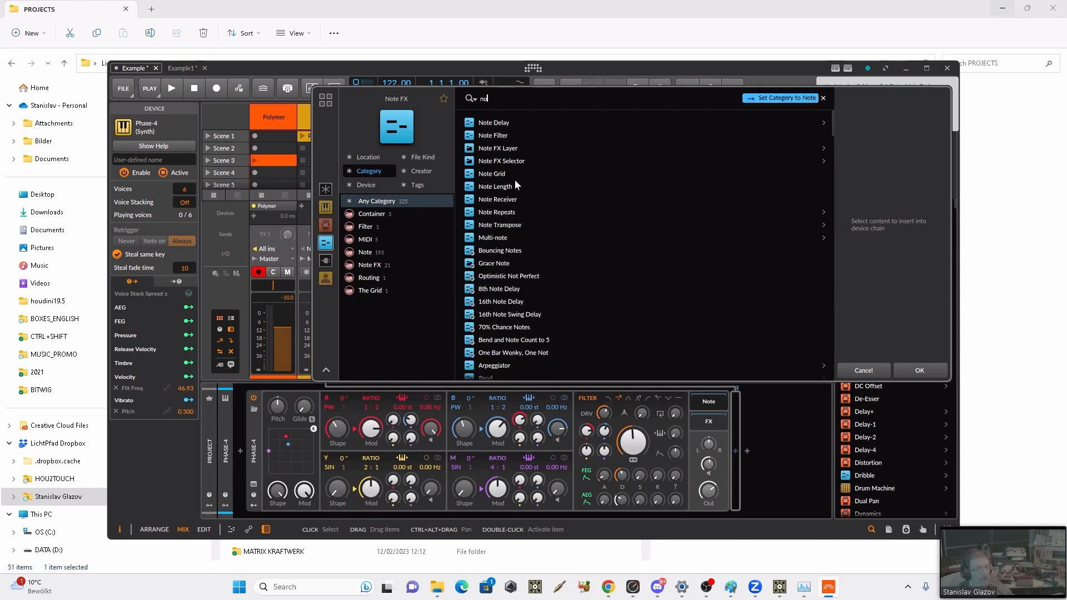
pyautogui.click(516, 186)
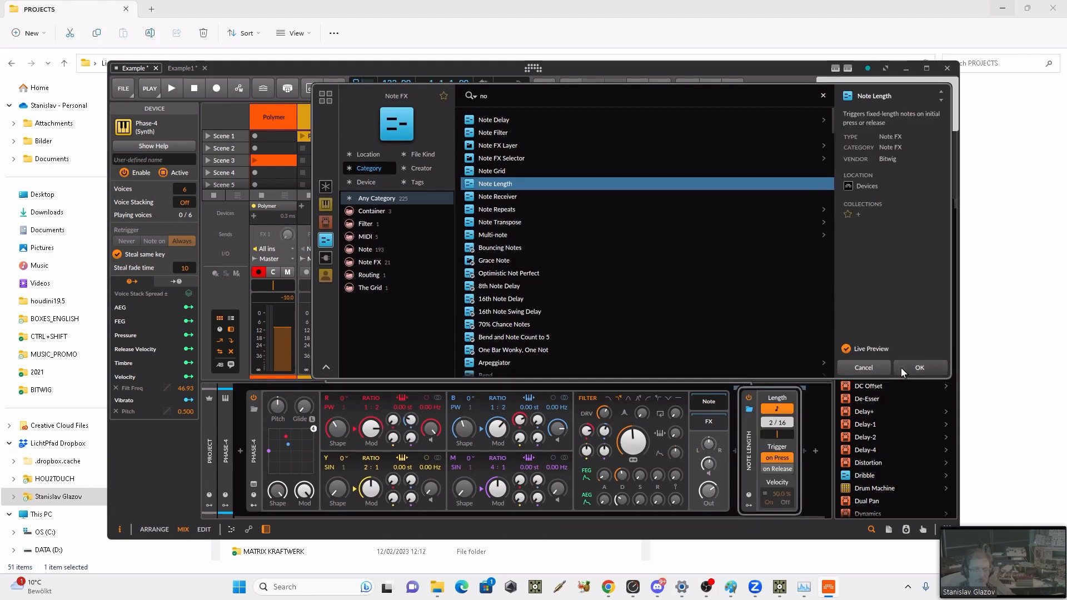
pyautogui.click(901, 368)
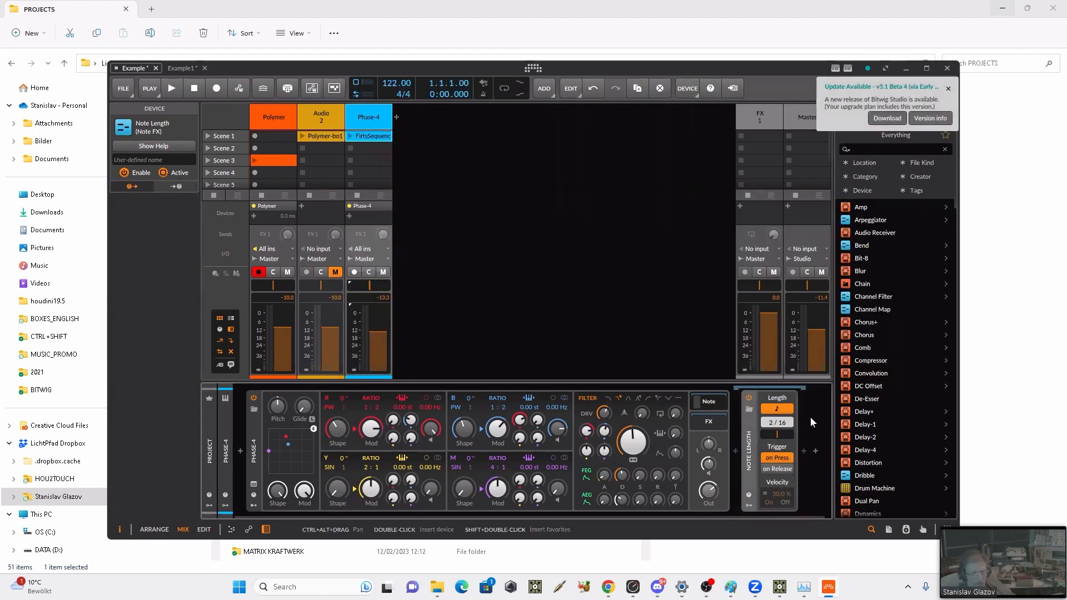
# Step: Switch the Note Length device from 16th-note timing to milliseconds and set its length to 175 ms
pyautogui.moveTo(773, 426); pyautogui.dragTo(772, 433)
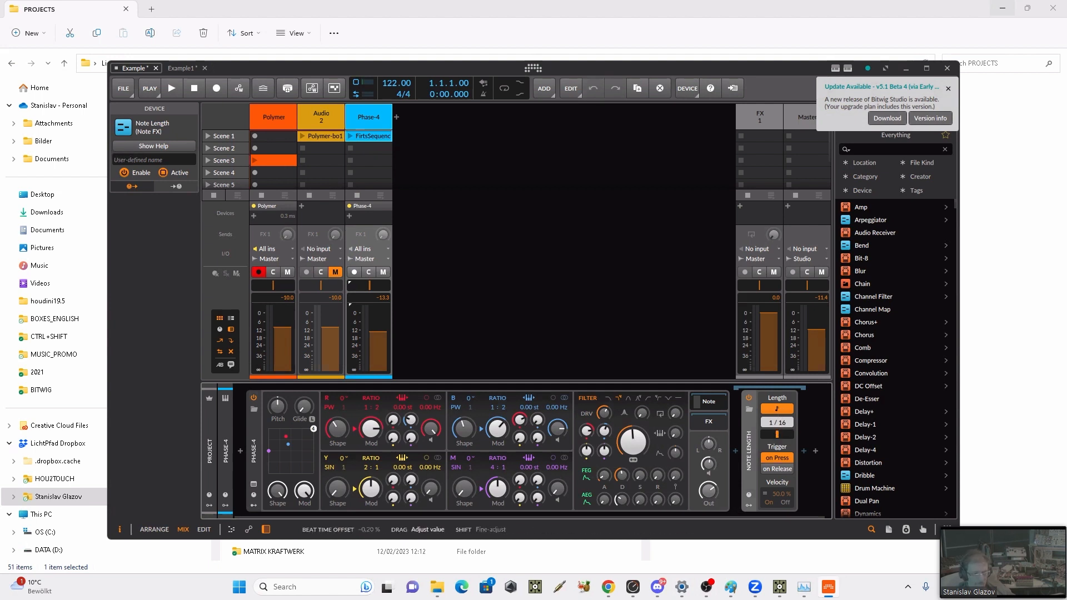
pyautogui.moveTo(777, 434); pyautogui.dragTo(776, 440)
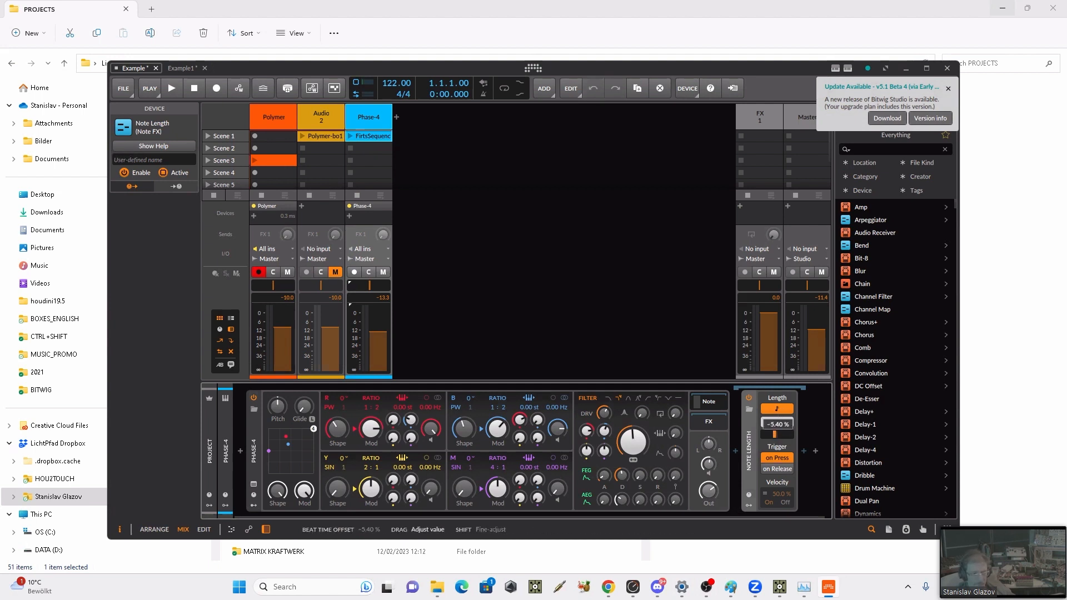
pyautogui.click(790, 412)
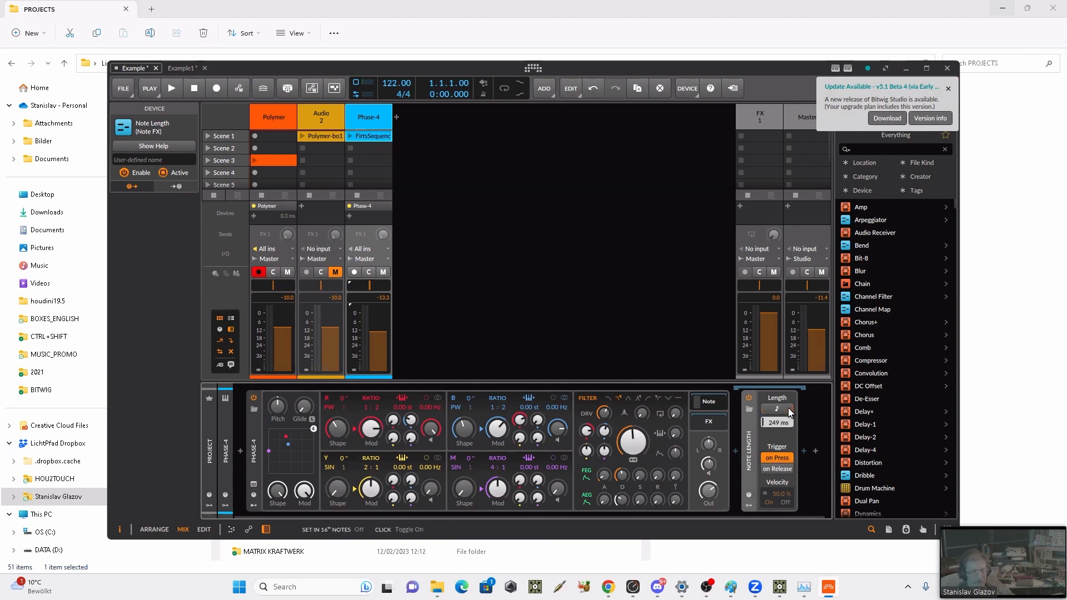
pyautogui.moveTo(771, 424); pyautogui.dragTo(771, 436)
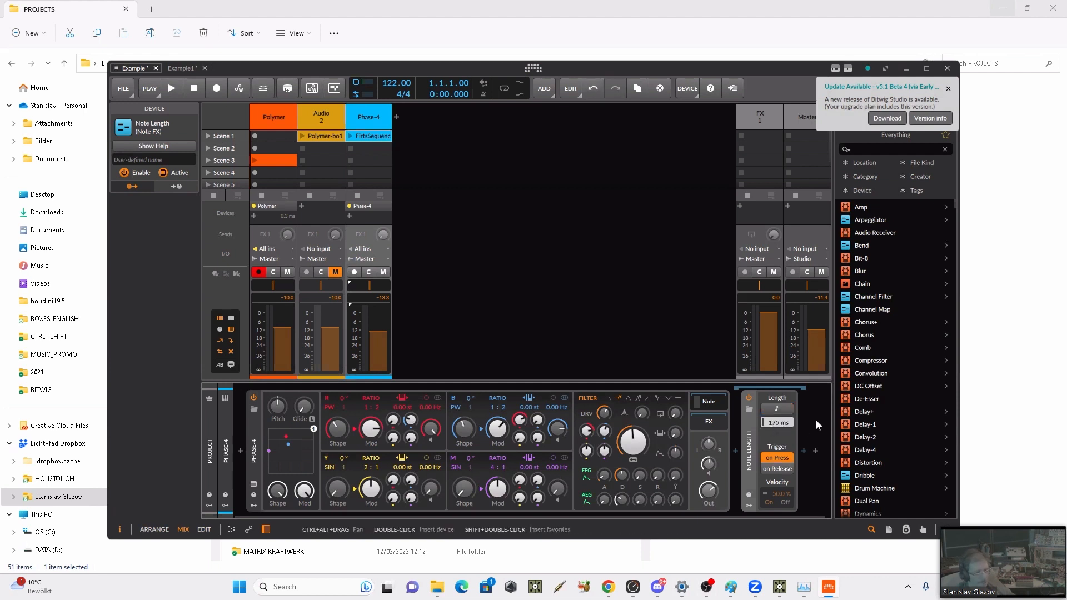
# Step: Launch the Firts Sequence clip, switch to TouchDesigner, and examine the bitwigNote component's note channels and parameters
pyautogui.click(350, 136)
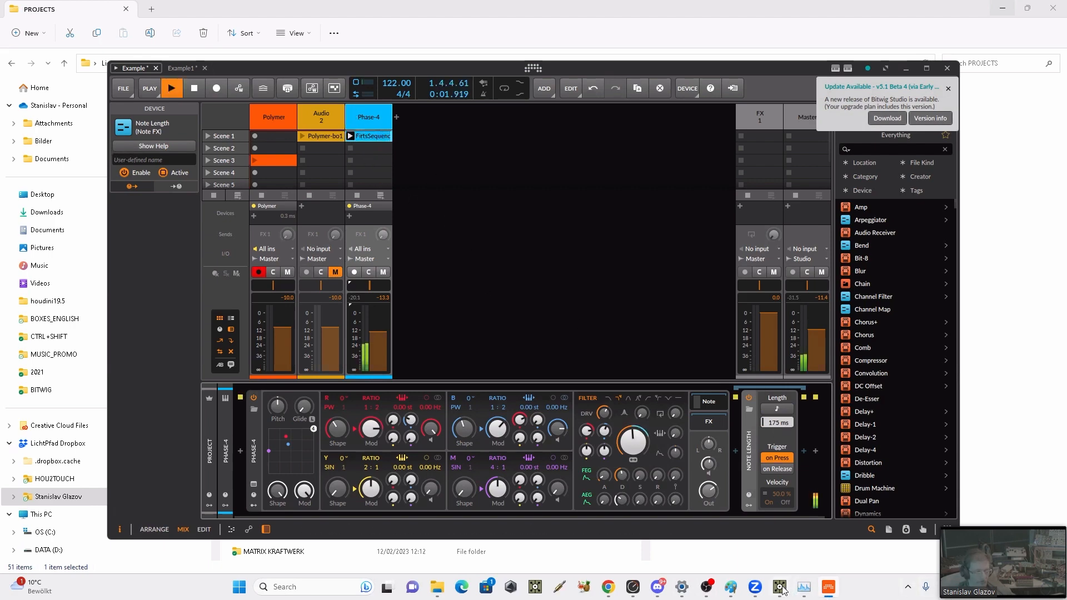
pyautogui.moveTo(780, 587)
pyautogui.click(776, 547)
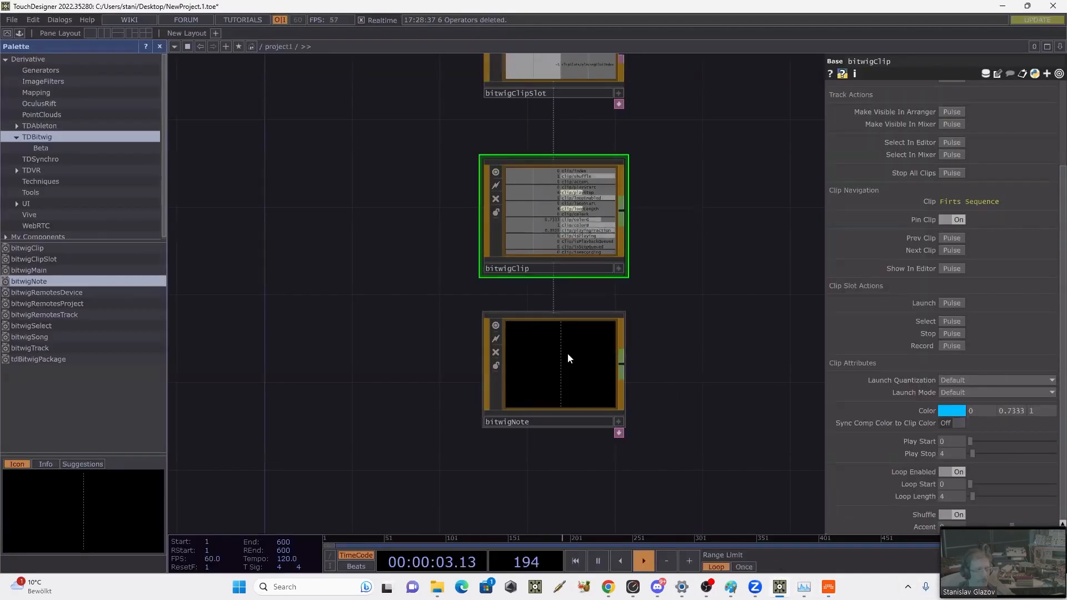
pyautogui.click(568, 351)
pyautogui.moveTo(745, 195); pyautogui.dragTo(711, 174)
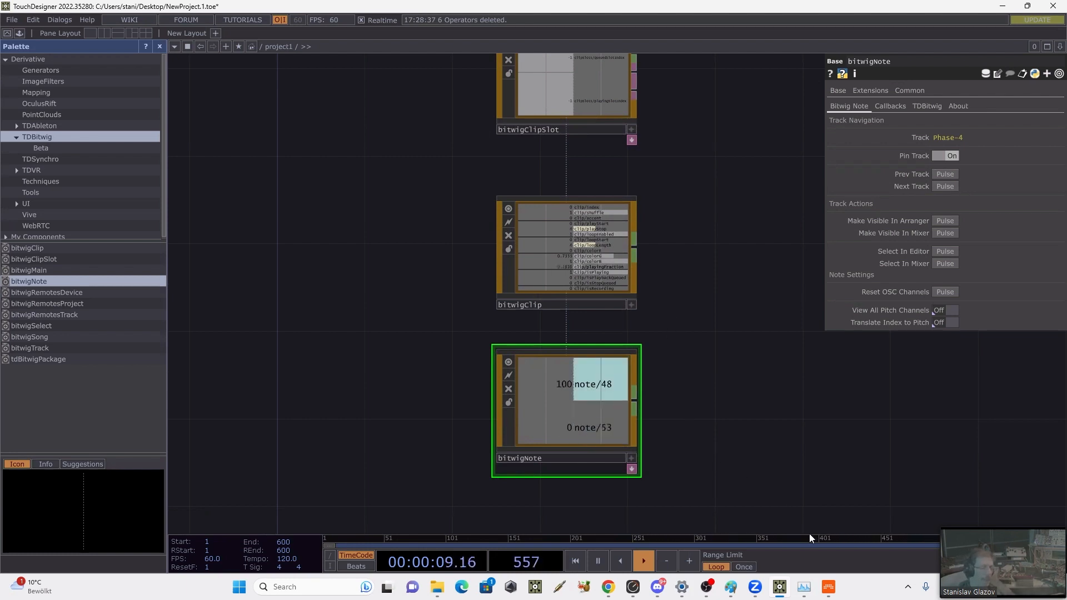
# Step: Return to Bitwig, stop playback, and open the Firts Sequence clip in the note editor
pyautogui.click(828, 587)
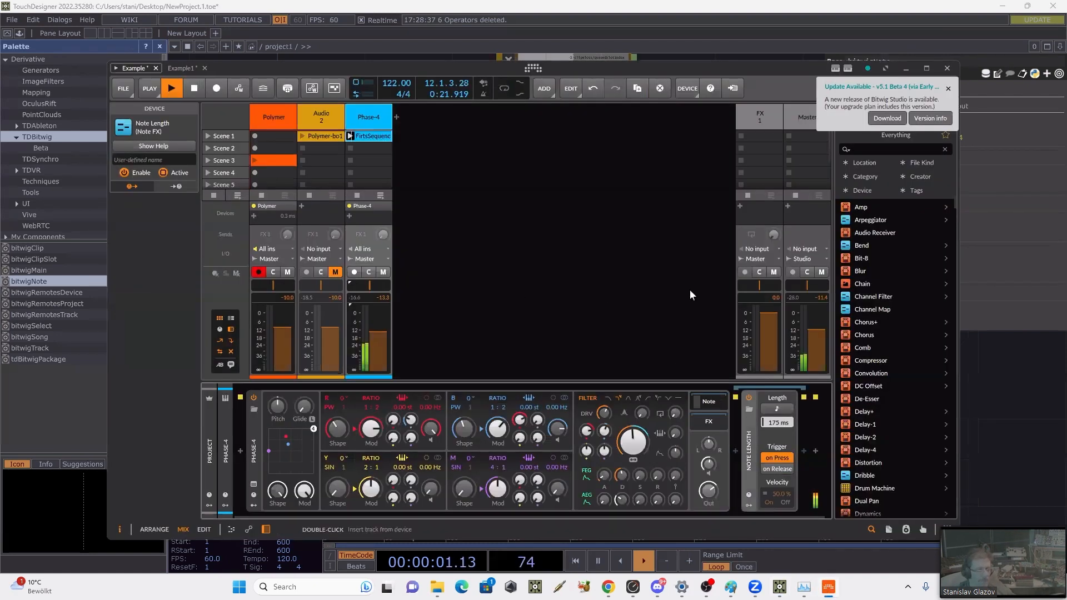
pyautogui.press('space')
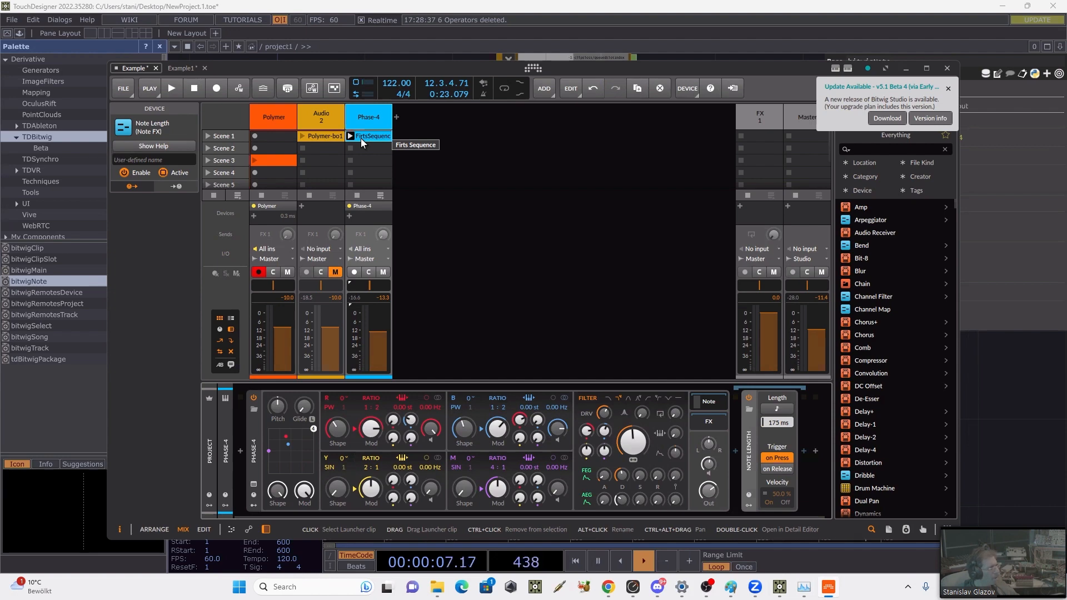
pyautogui.doubleClick(384, 138)
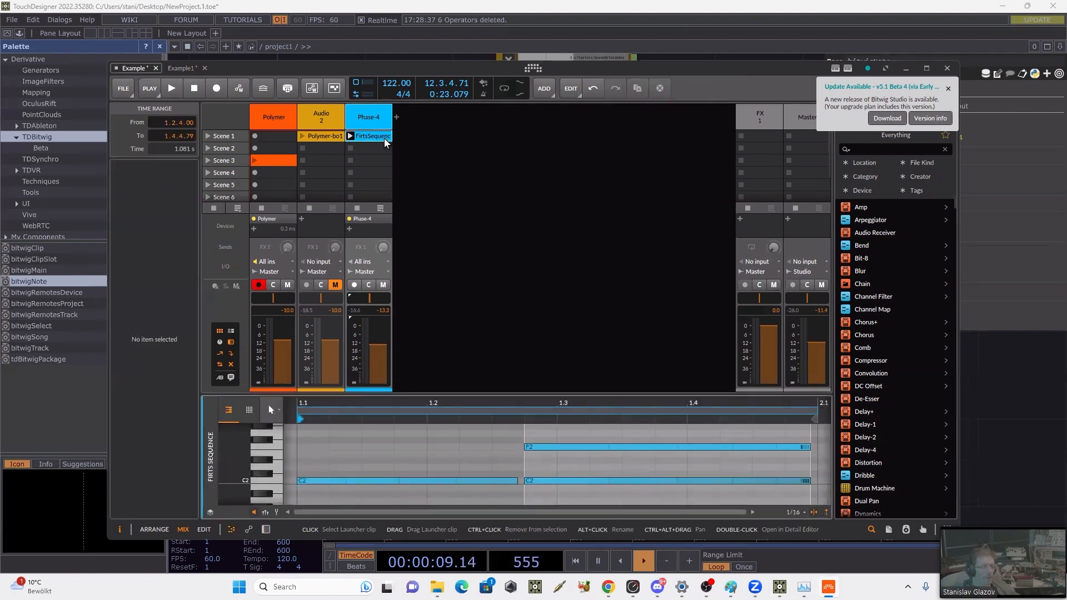
# Step: Add a new instrument track after the Phase-4 track without choosing an instrument for it
pyautogui.click(433, 135)
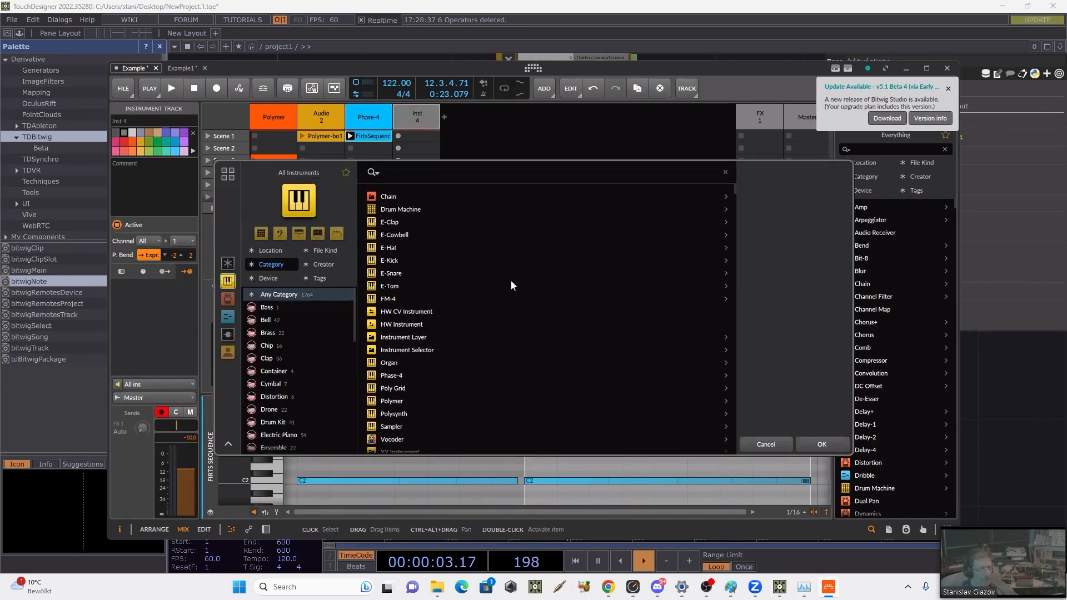
pyautogui.press('Escape')
pyautogui.rightClick(432, 133)
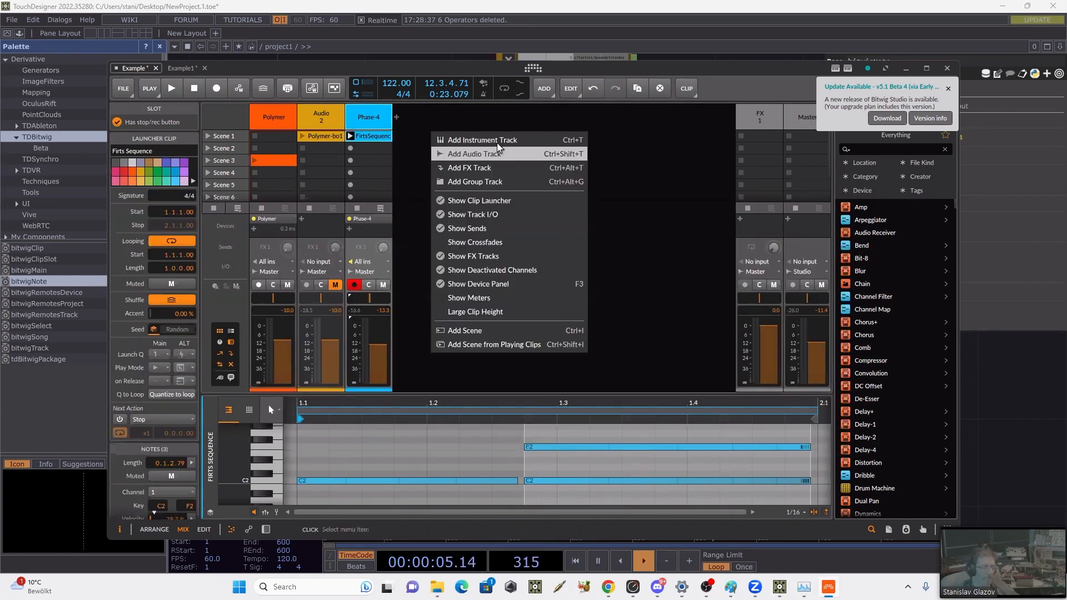
pyautogui.click(496, 142)
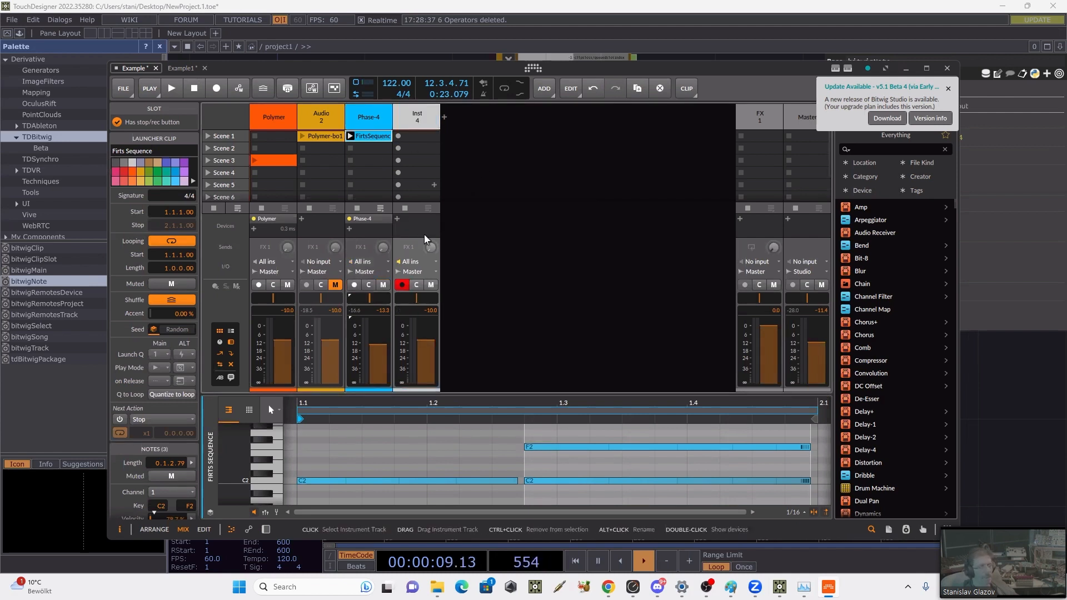
# Step: Set the new instrument track's input to the Note Length device in the Phase-4 synth's Note chain
pyautogui.click(425, 262)
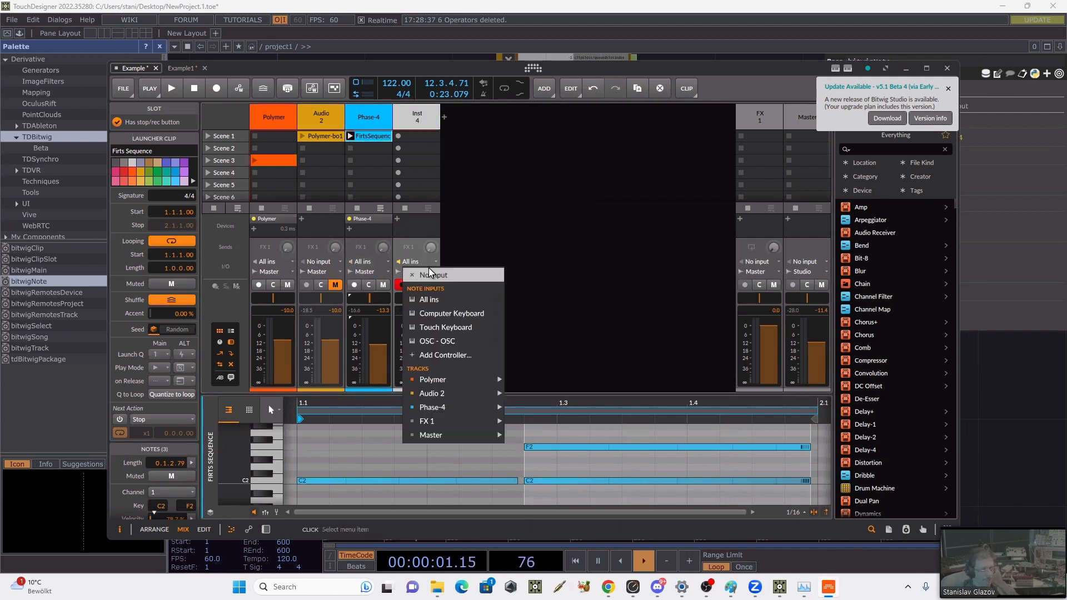
pyautogui.moveTo(461, 408)
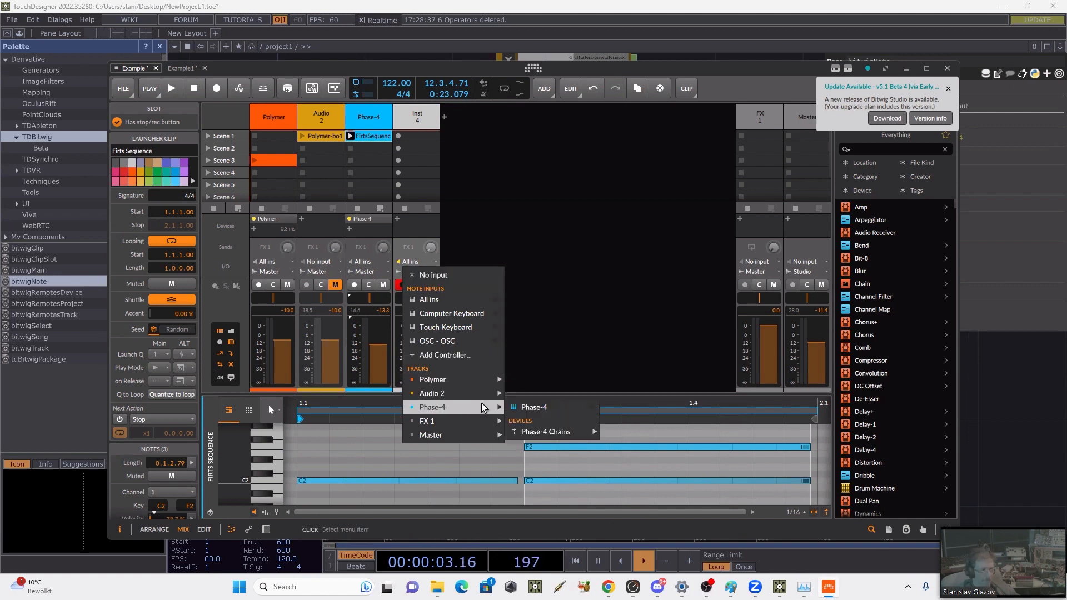
pyautogui.moveTo(559, 435)
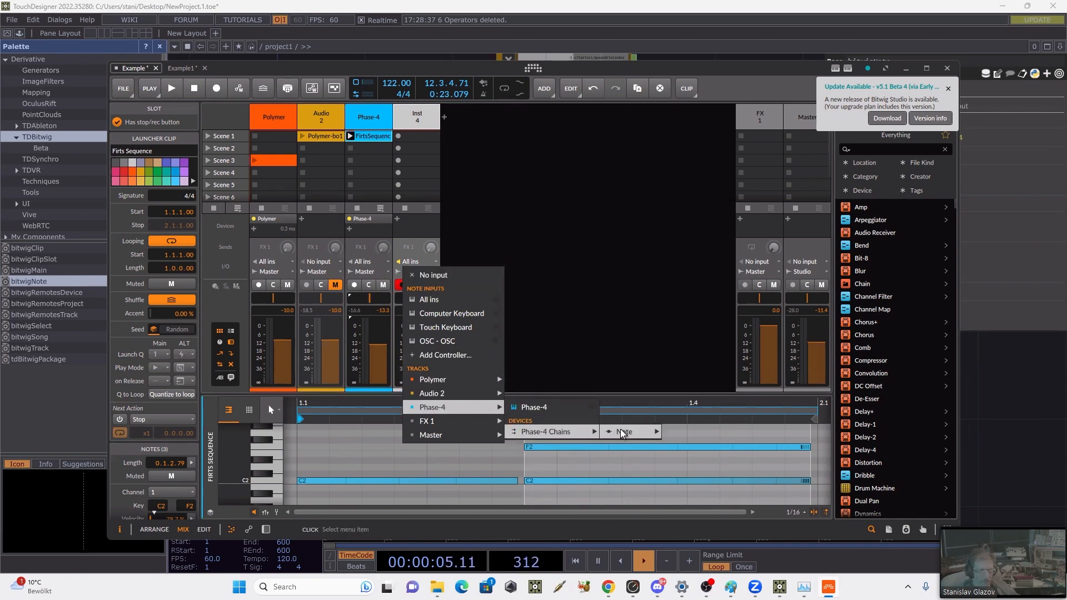
pyautogui.moveTo(624, 434)
pyautogui.click(698, 431)
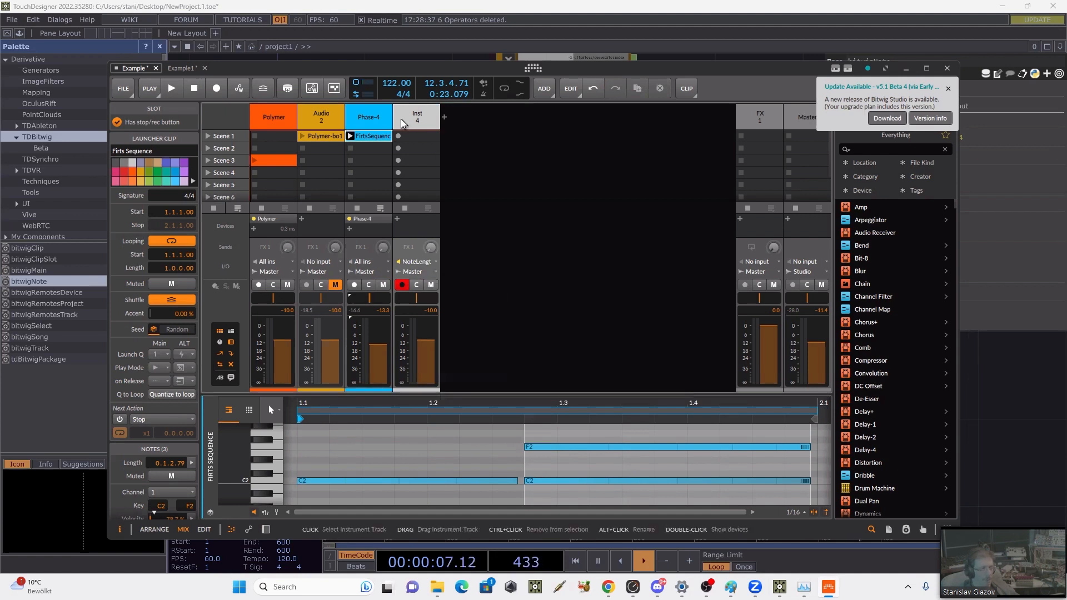
# Step: Record the shortened notes into the new track's Scene 1 slot, stop playback, and enlarge the note editor
pyautogui.click(398, 136)
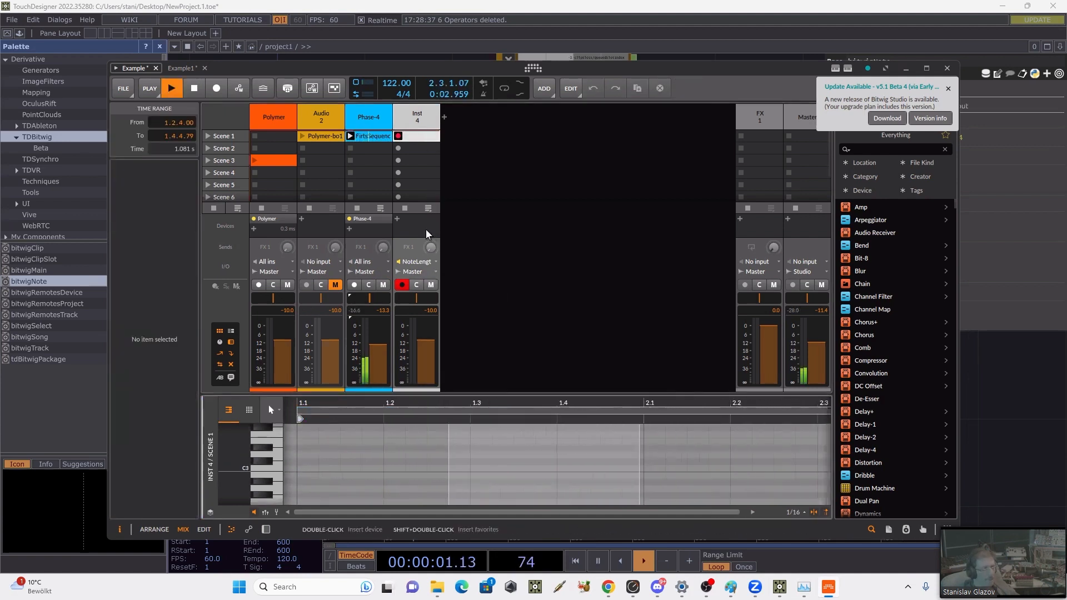
pyautogui.press('space')
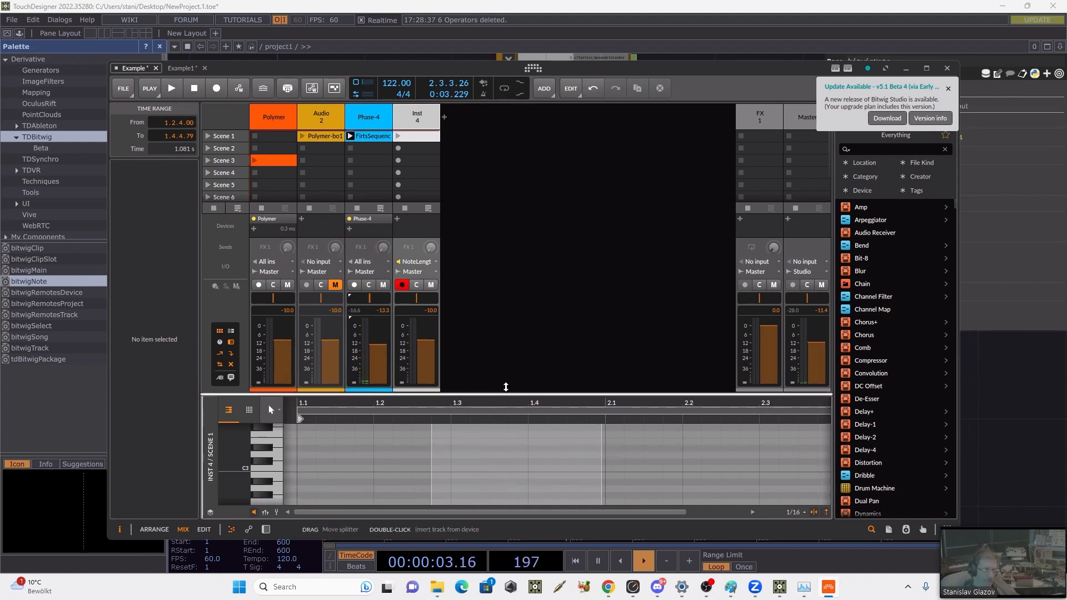
pyautogui.moveTo(505, 392); pyautogui.dragTo(504, 244)
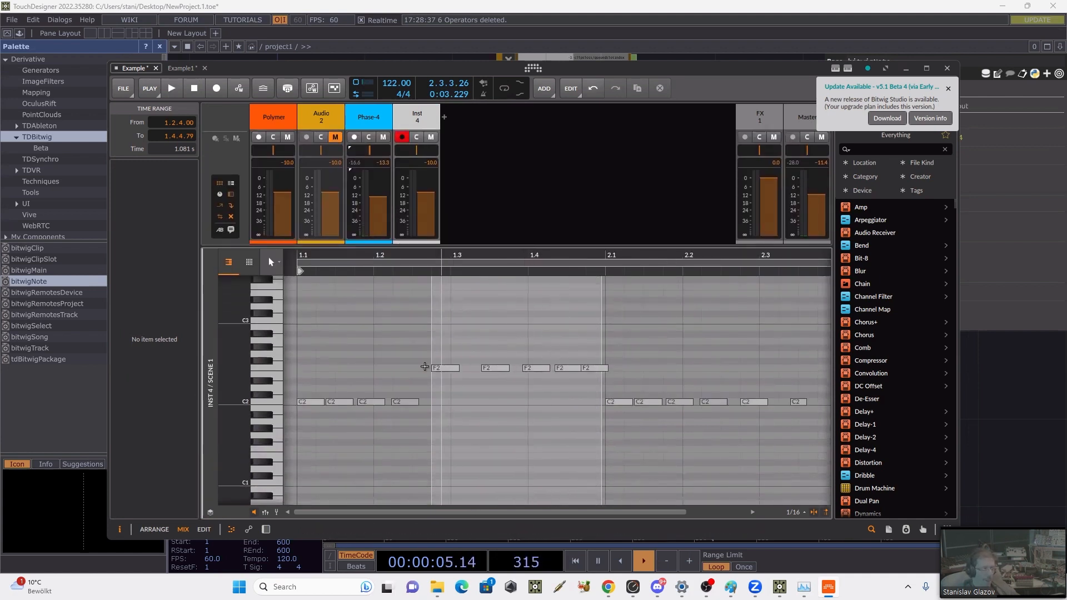
# Step: Shorten the recorded clip's loop to one bar, ending at 2.1, and delete all notes after that point
pyautogui.click(610, 364)
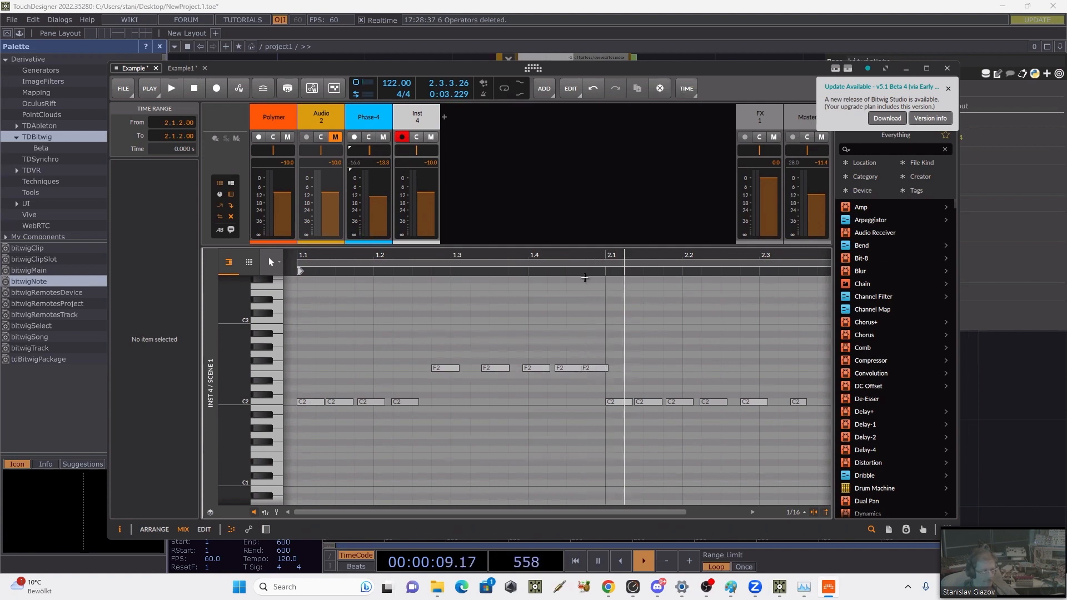
pyautogui.moveTo(577, 255)
pyautogui.mouseDown()
pyautogui.moveTo(584, 237)
pyautogui.moveTo(582, 264)
pyautogui.moveTo(584, 243)
pyautogui.mouseUp()
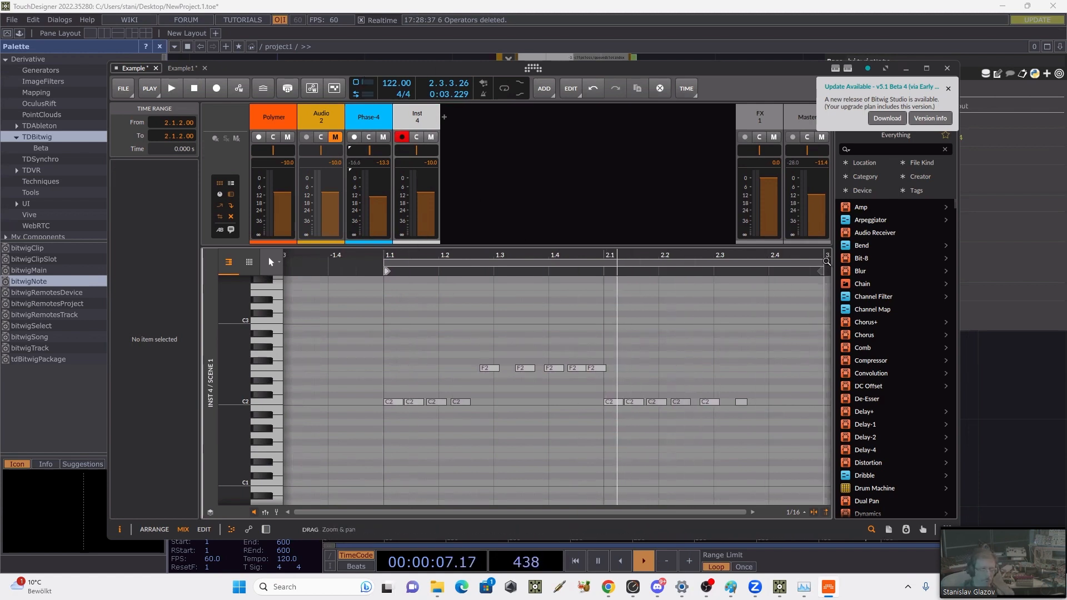
pyautogui.moveTo(822, 261); pyautogui.dragTo(605, 244)
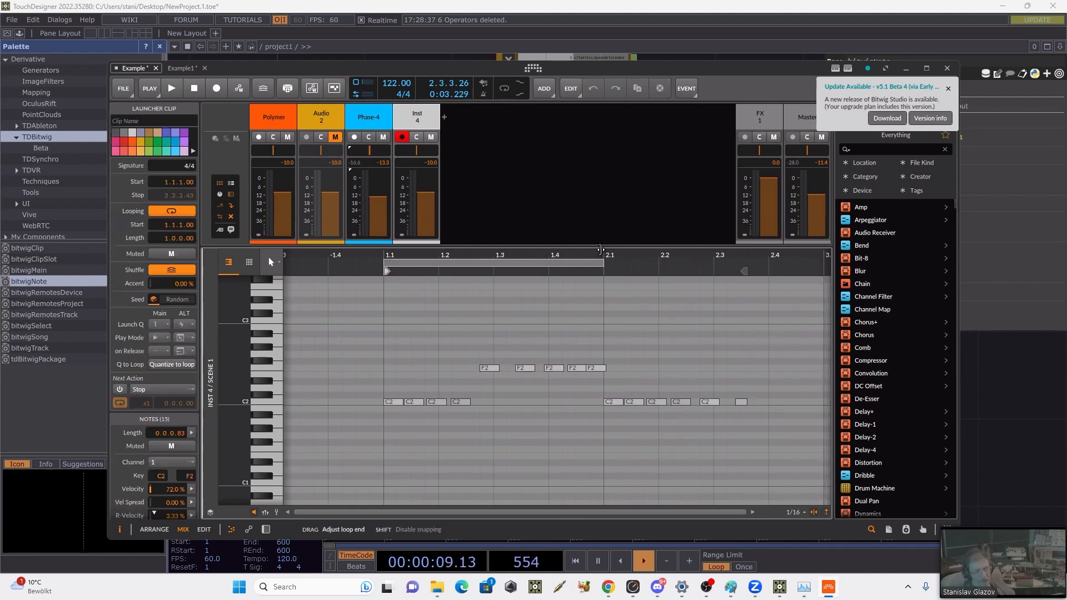
pyautogui.moveTo(776, 366); pyautogui.dragTo(614, 445)
pyautogui.press('Delete')
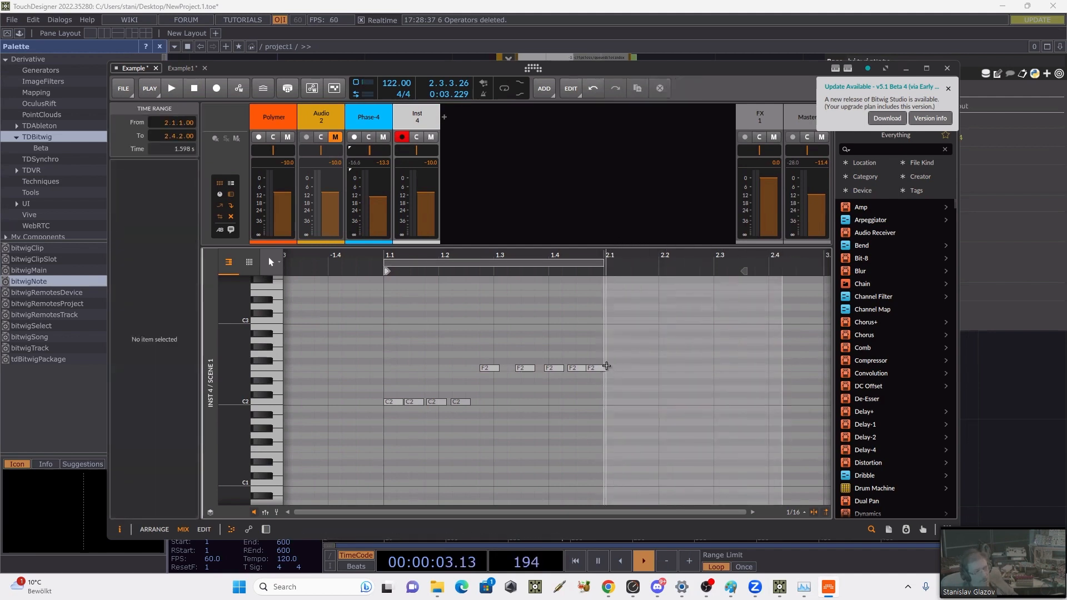
# Step: Shorten the last two F2 notes before 2.1 individually, to lengths of about 0.0.0.99 and 0.0.0.84
pyautogui.moveTo(576, 256); pyautogui.dragTo(597, 294)
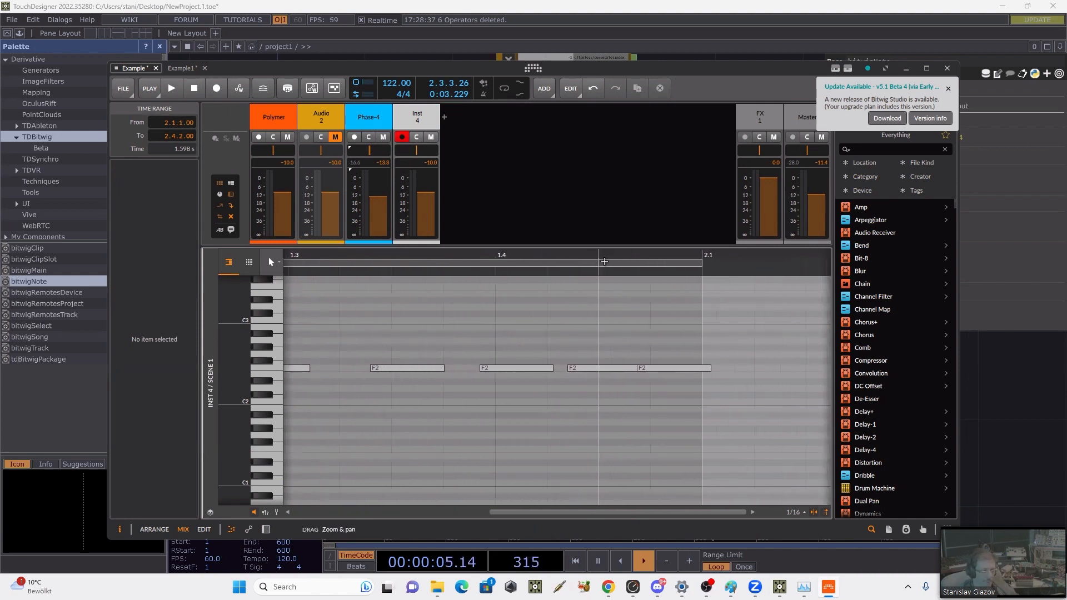
pyautogui.moveTo(599, 343); pyautogui.dragTo(669, 407)
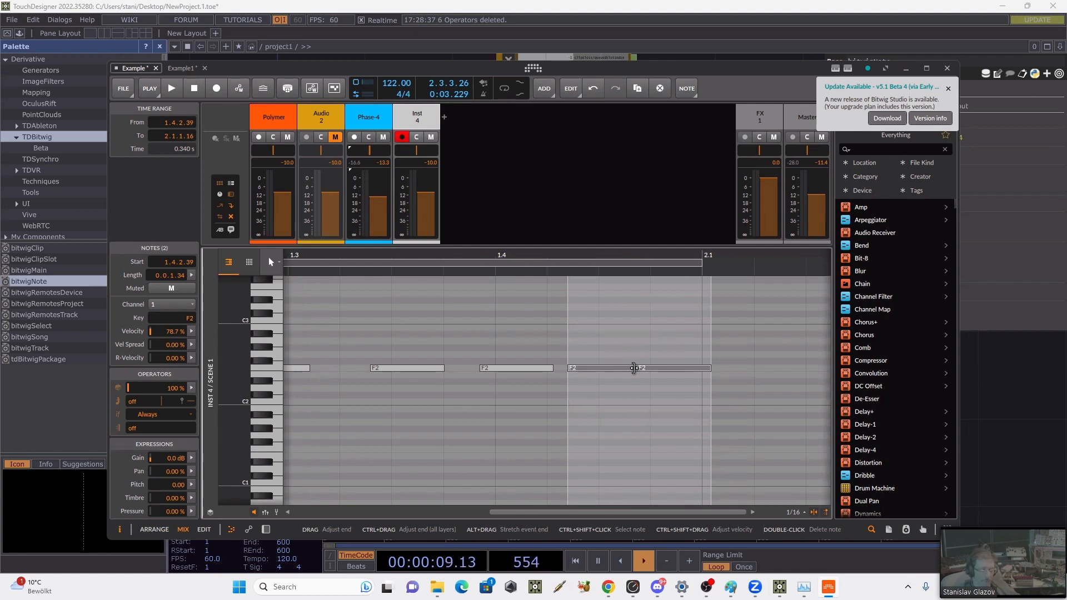
pyautogui.moveTo(634, 368); pyautogui.dragTo(618, 367)
pyautogui.hotkey('ctrl', 'z')
pyautogui.click(666, 410)
pyautogui.click(628, 368)
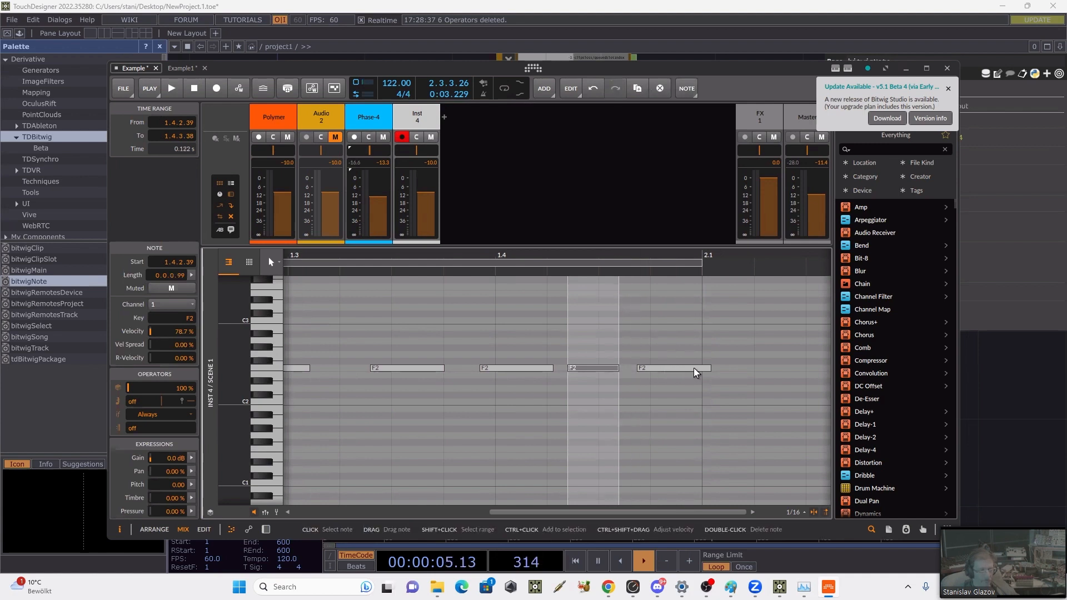
pyautogui.moveTo(707, 368); pyautogui.dragTo(680, 368)
pyautogui.moveTo(647, 263); pyautogui.dragTo(687, 181)
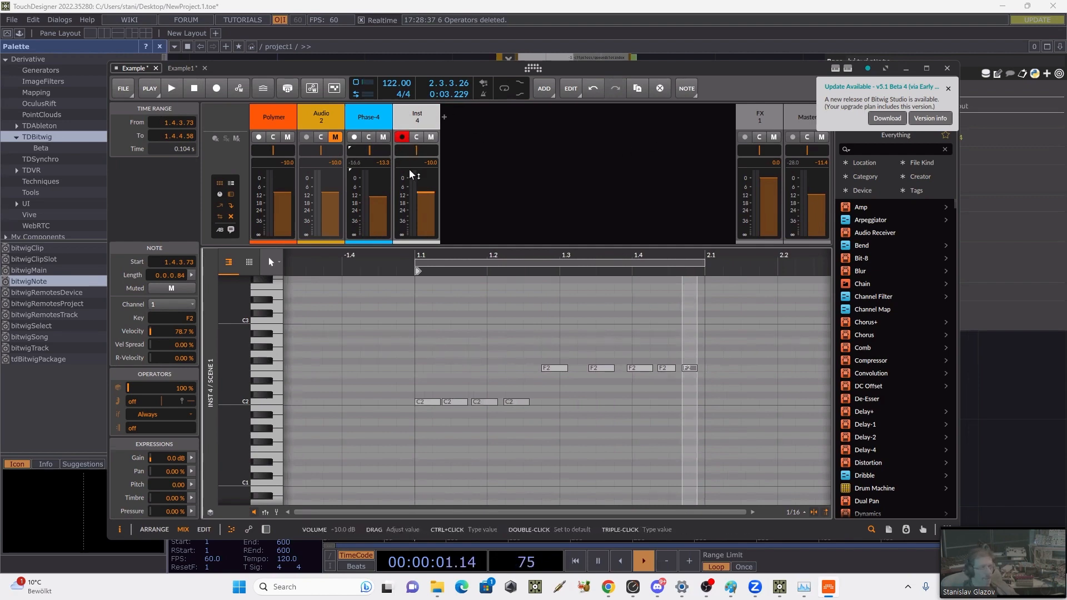
# Step: Reveal the clip launcher again, move the recorded clip to the Phase-4 track's Scene 2 slot, and launch it
pyautogui.moveTo(433, 245); pyautogui.dragTo(434, 373)
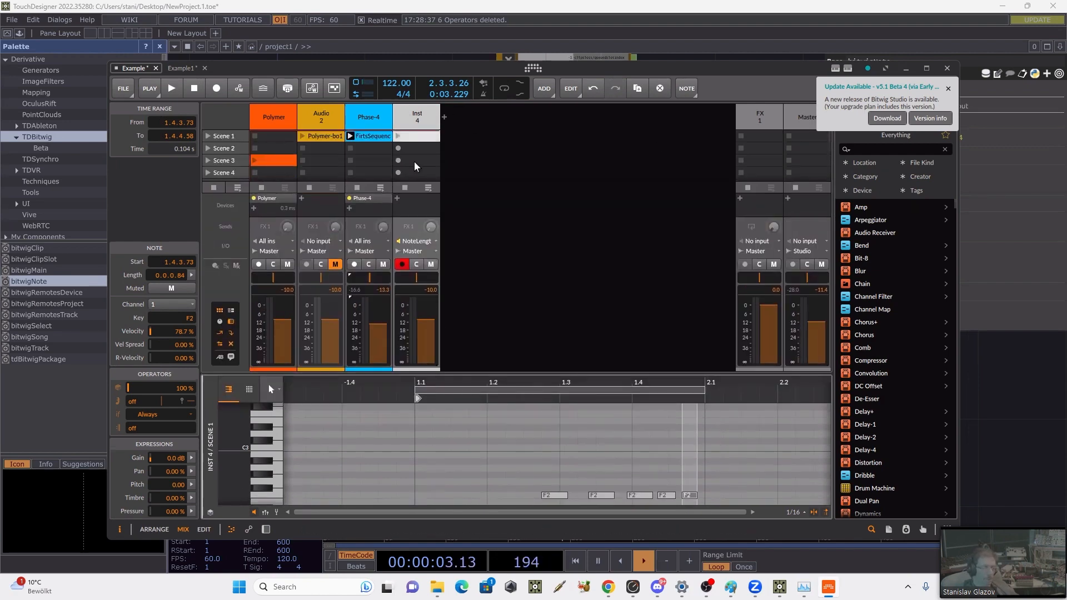
pyautogui.click(416, 153)
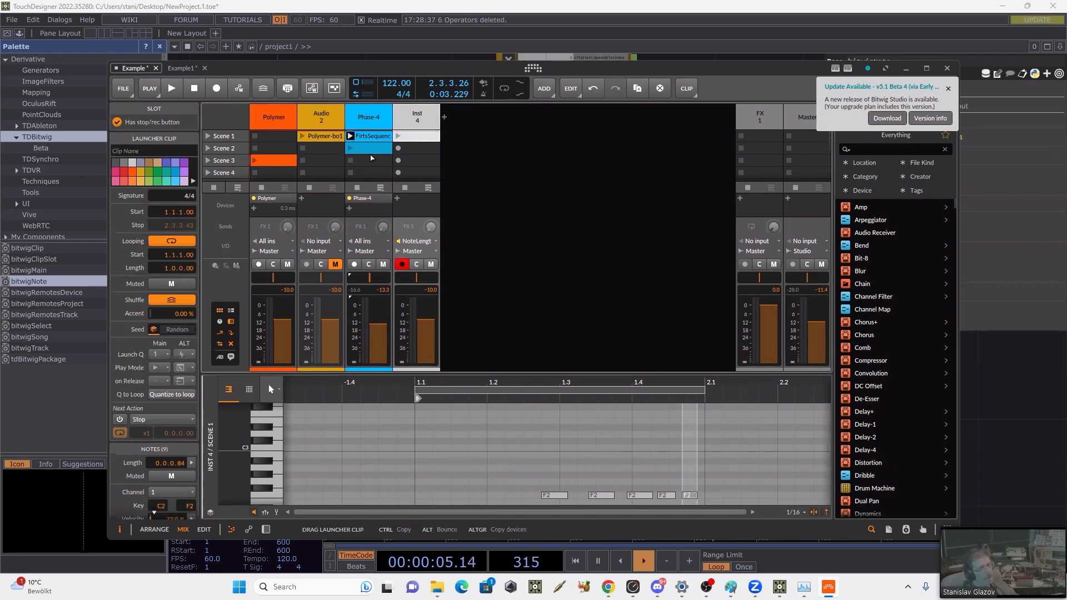
pyautogui.click(366, 148)
pyautogui.click(350, 149)
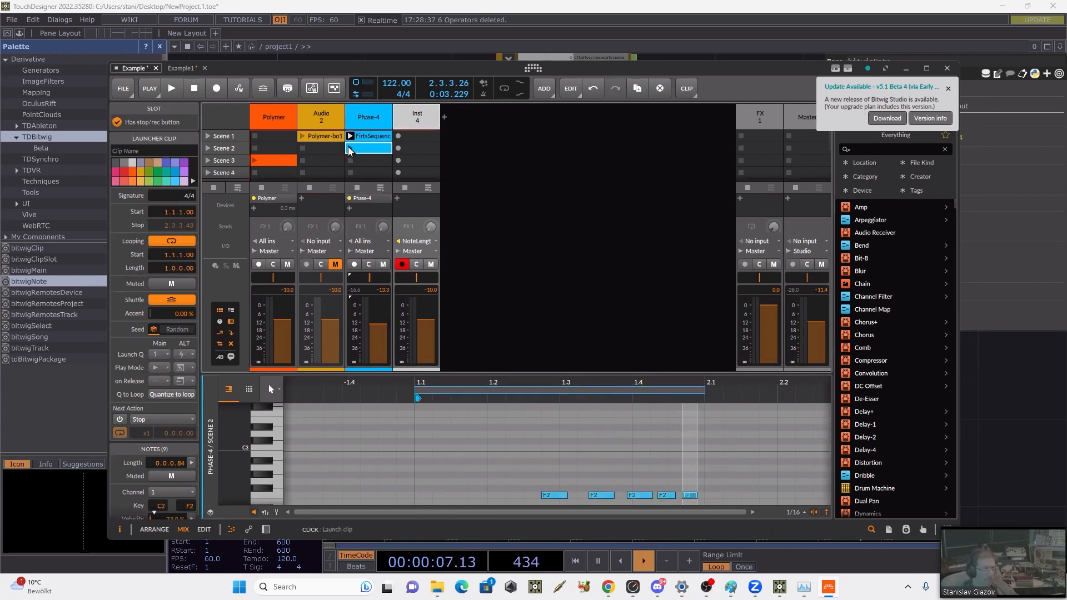
# Step: Switch to TouchDesigner and turn on Translate Index to Pitch for the bitwigNote component
pyautogui.click(984, 405)
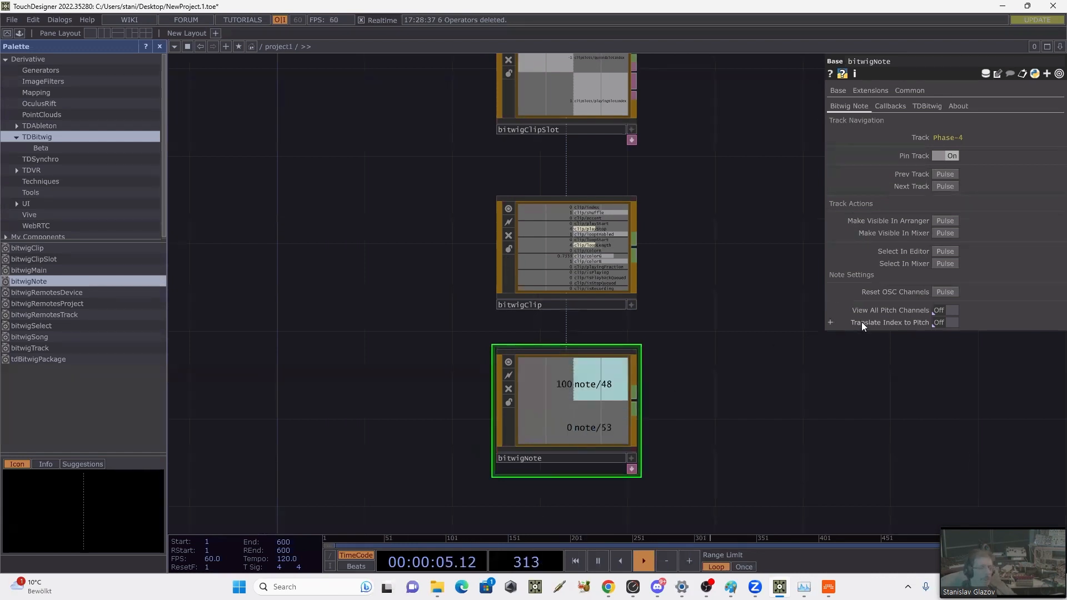
pyautogui.click(957, 322)
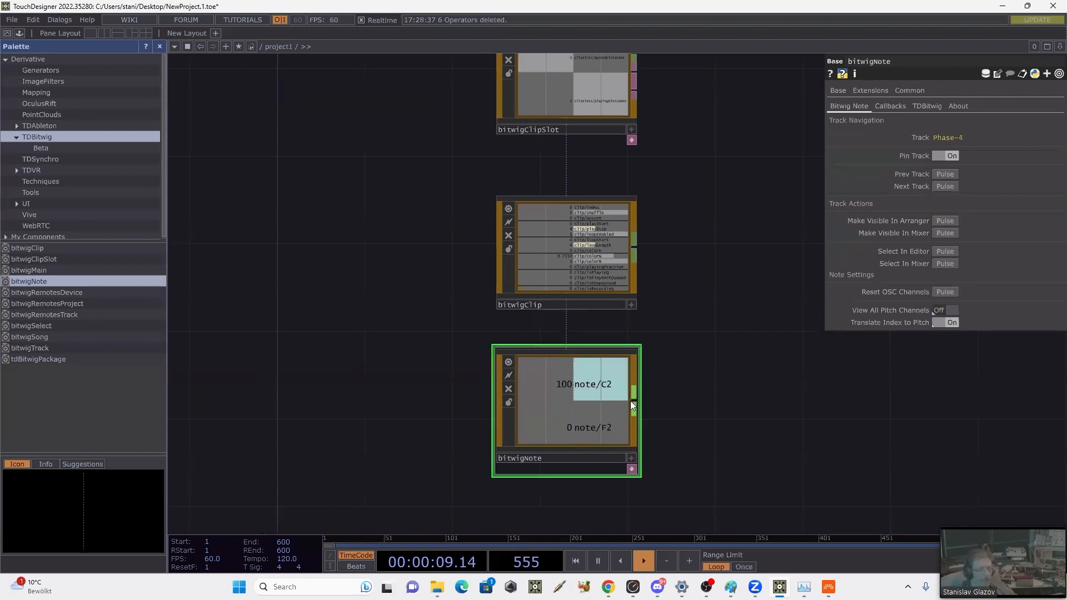
# Step: Stop playback in Bitwig and return to TouchDesigner
pyautogui.press('space')
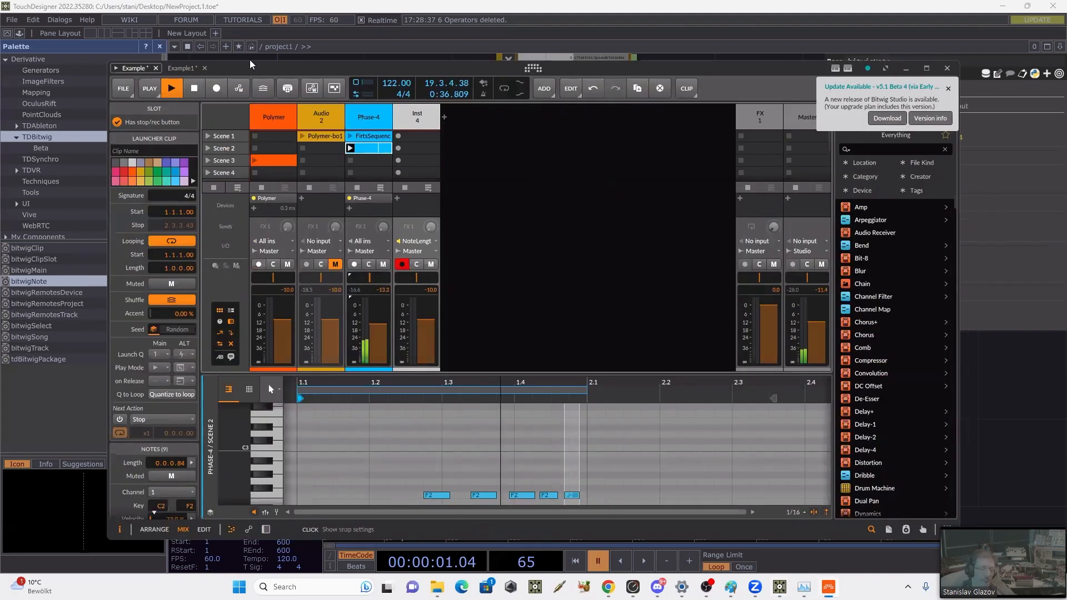
pyautogui.click(828, 586)
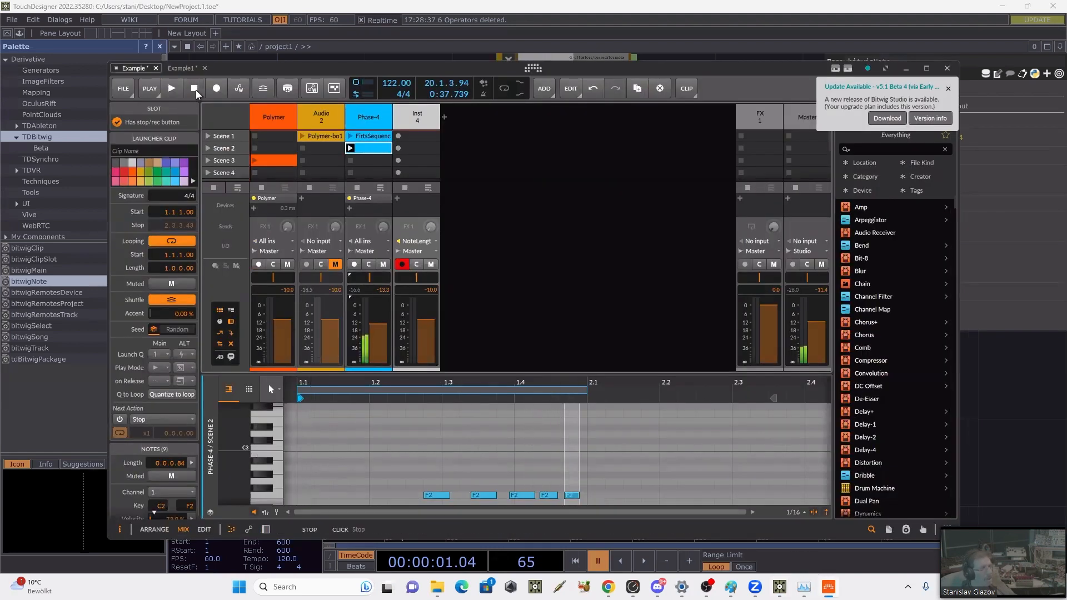
pyautogui.click(1011, 428)
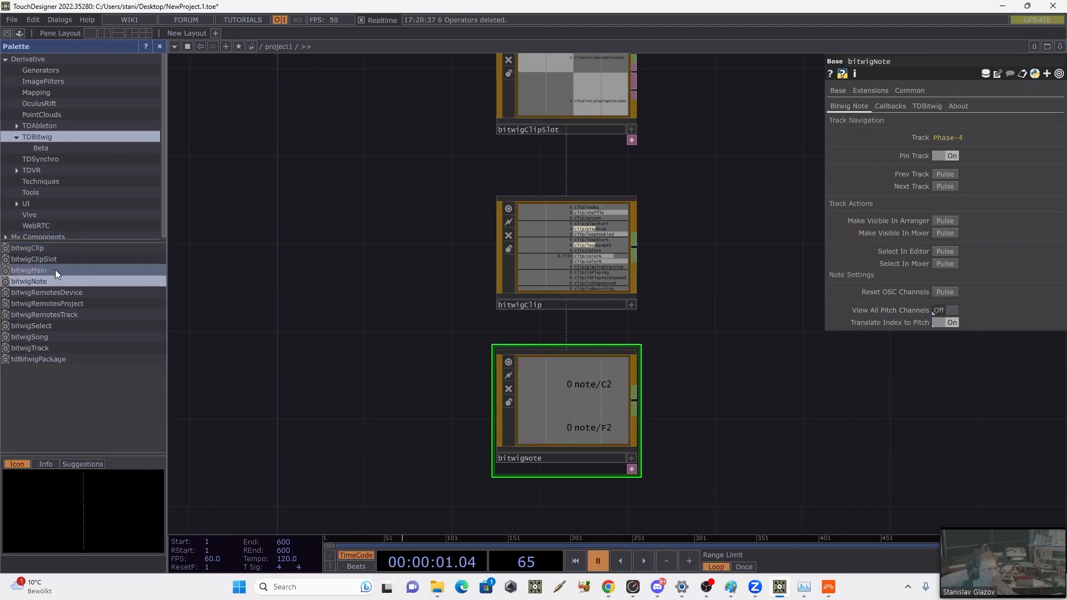
# Step: Preview the bitwigRemotesDevice, bitwigRemotesTrack and bitwigRemotesProject components in the palette, and resume the TouchDesigner timeline
pyautogui.click(55, 283)
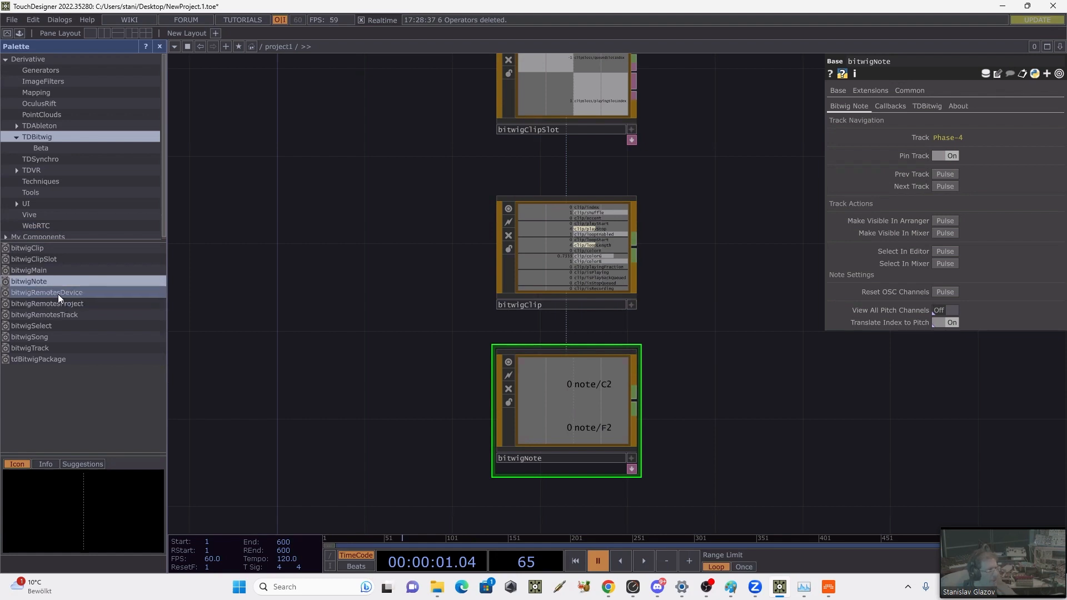
pyautogui.click(42, 292)
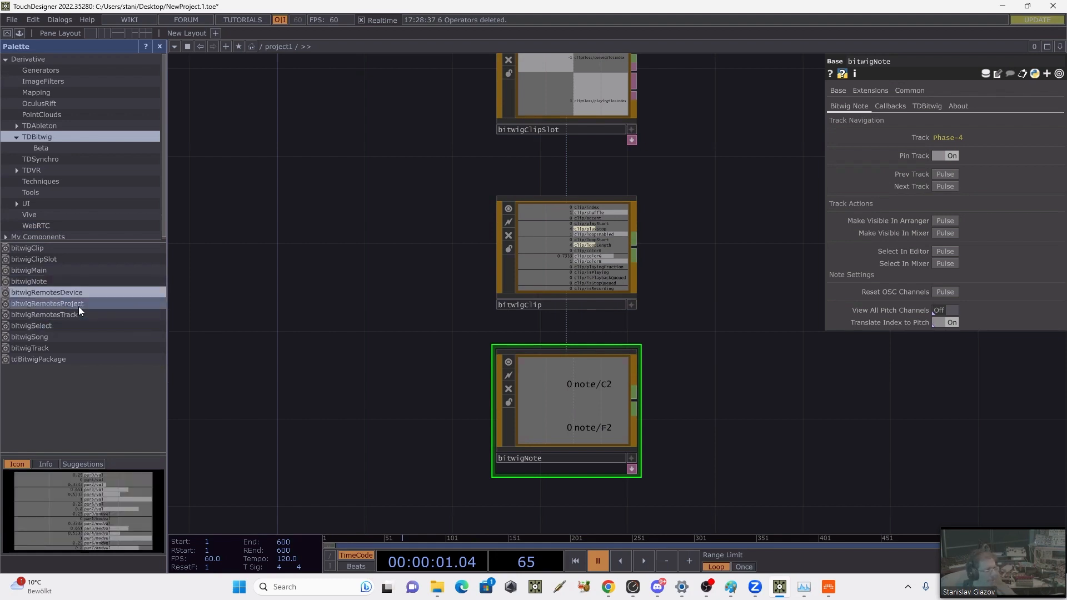
pyautogui.click(78, 314)
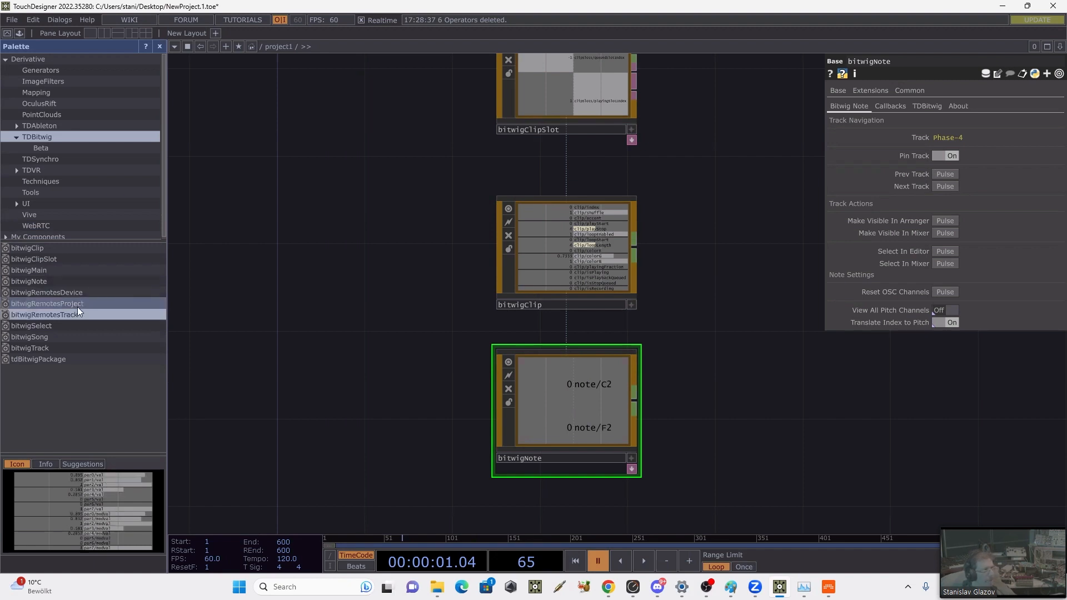
pyautogui.click(77, 305)
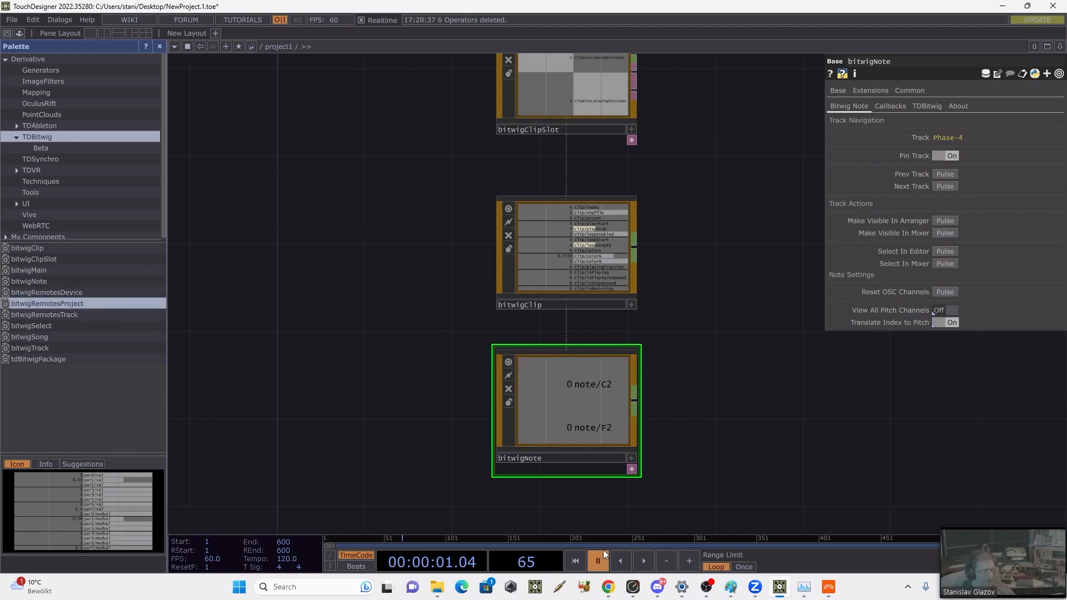
pyautogui.click(643, 561)
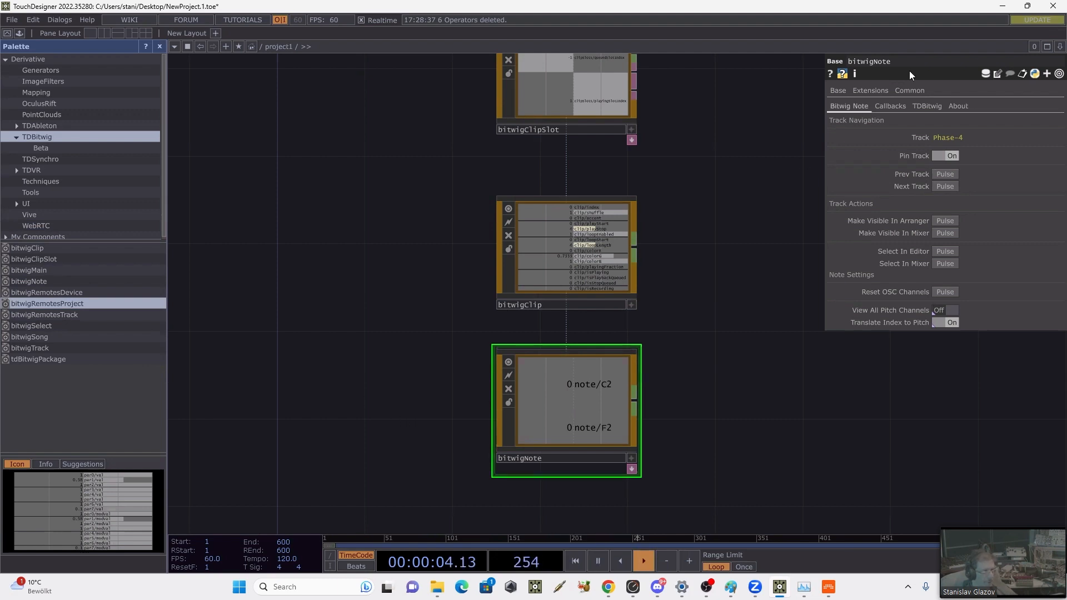
# Step: Minimize TouchDesigner to get back to Bitwig, dismiss its update notice, and maximize the Bitwig window
pyautogui.click(1001, 8)
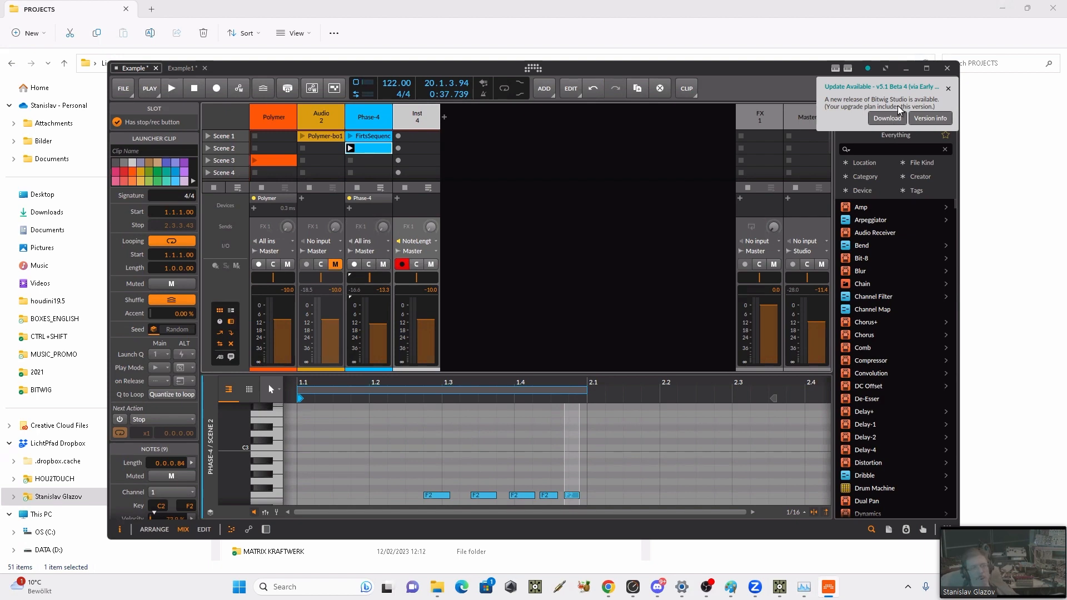
pyautogui.click(948, 88)
pyautogui.click(926, 68)
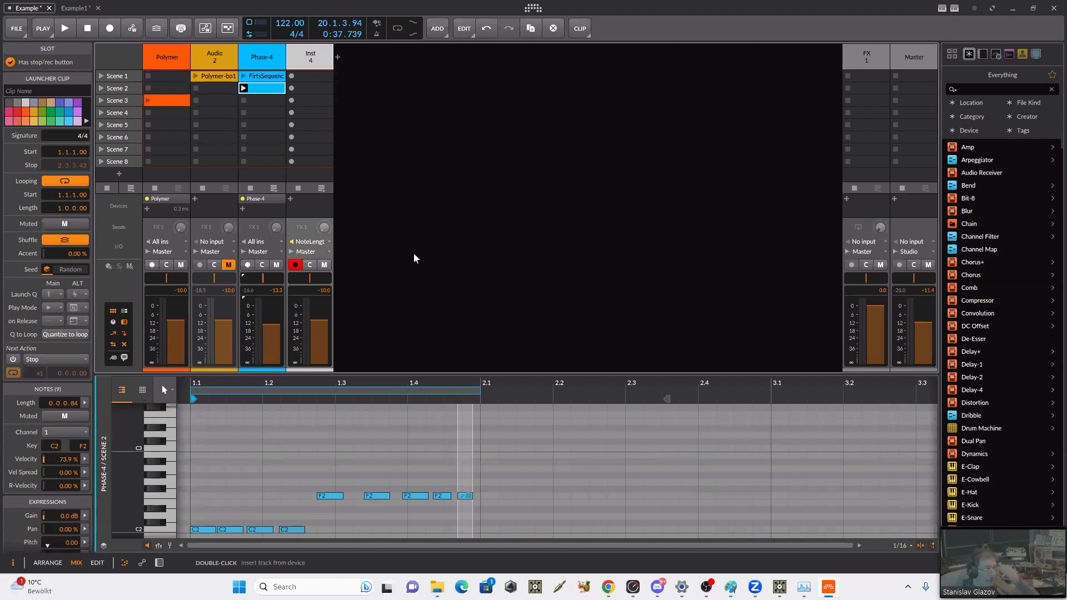
# Step: Show the Phase-4 track's device chain and expand the modulators of its Phase-4 synth
pyautogui.click(254, 54)
pyautogui.press('d')
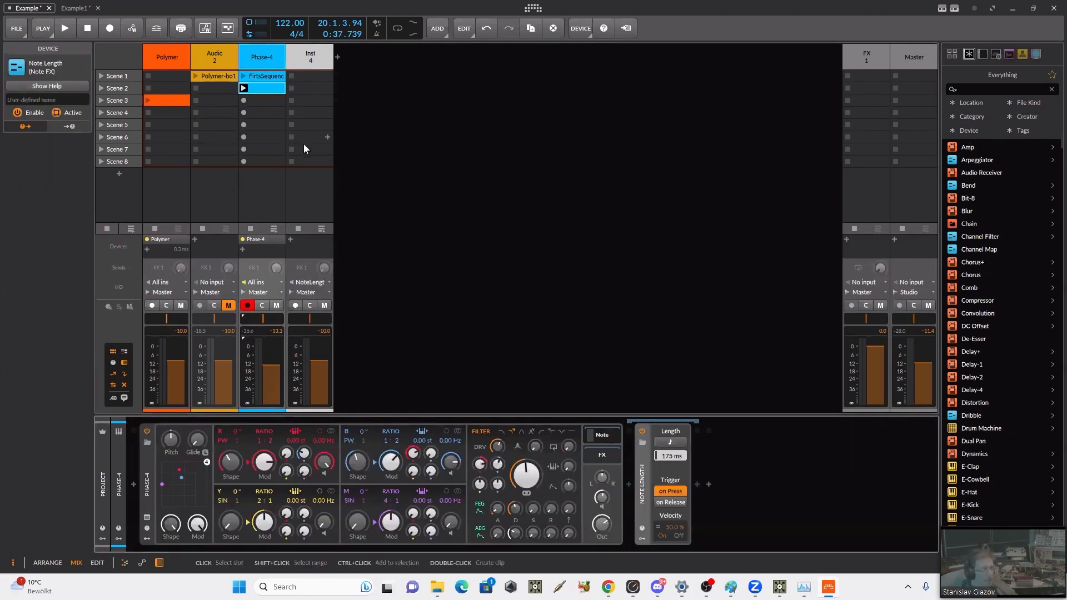
pyautogui.click(147, 539)
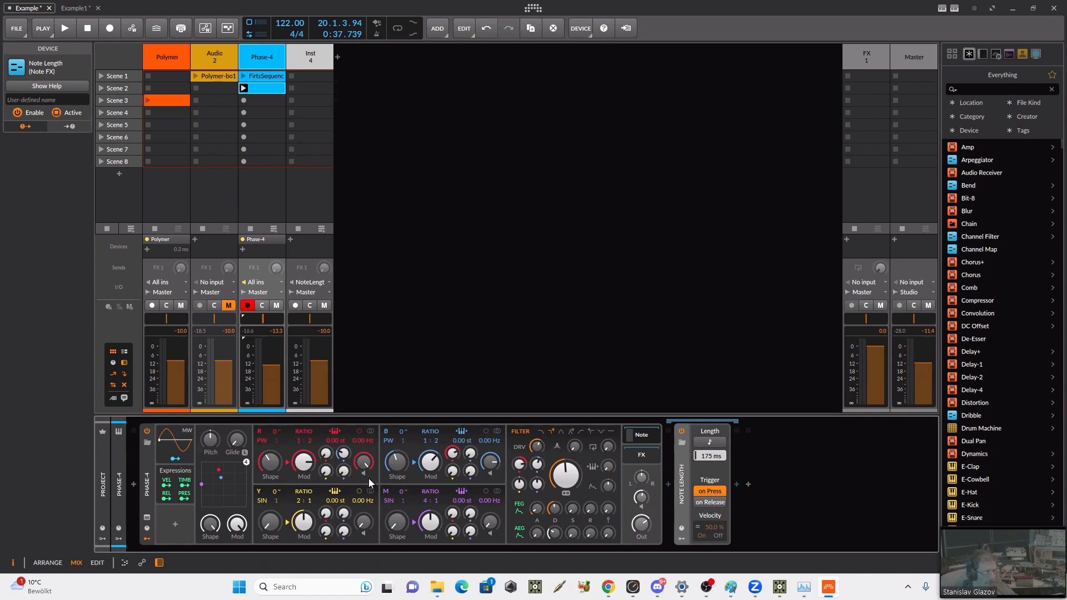
# Step: Show the Phase-4 synth's remote controls and adjust its Shape remote
pyautogui.click(148, 532)
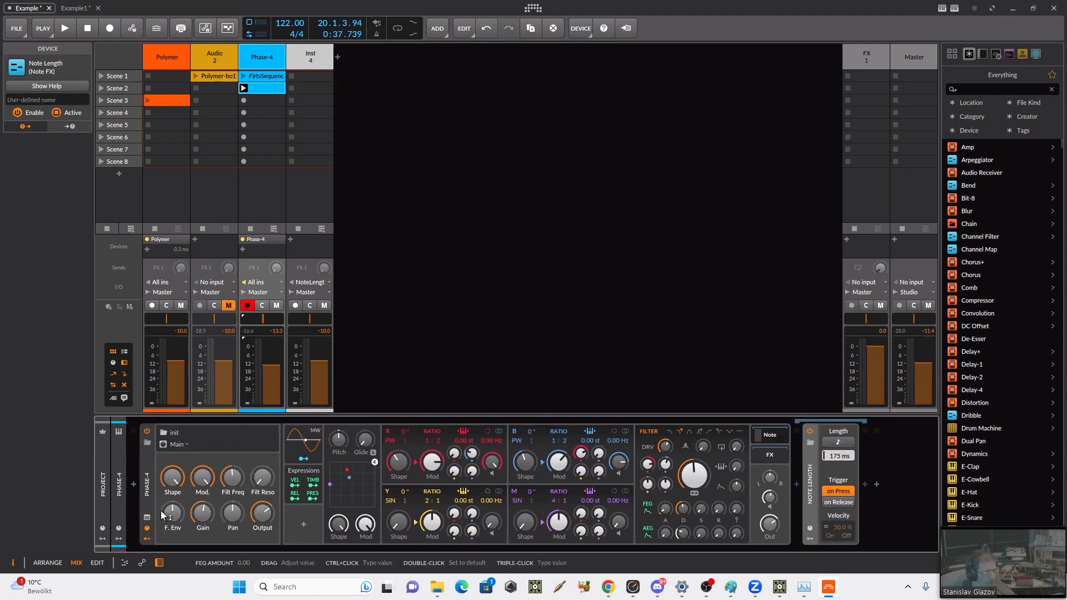
pyautogui.click(172, 477)
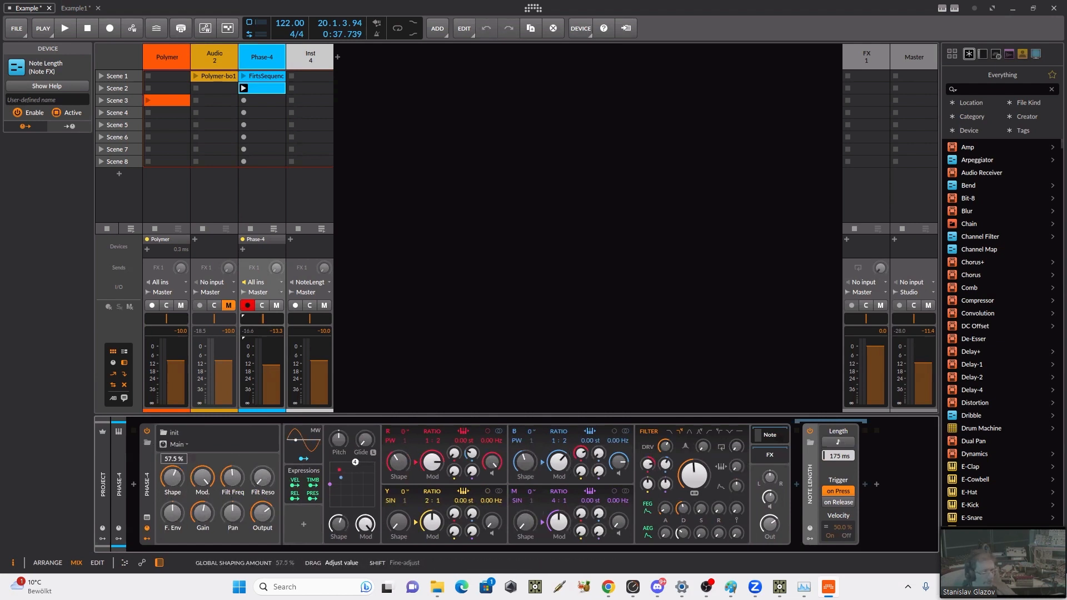
pyautogui.moveTo(172, 476); pyautogui.dragTo(172, 504)
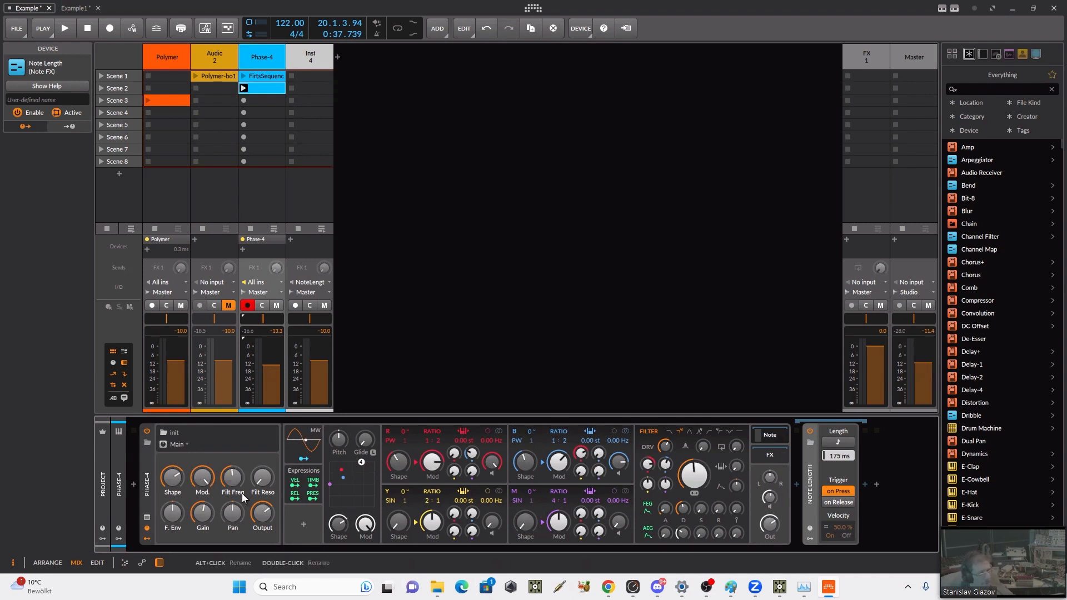
# Step: Show the project and Phase-4 track remote controls in the device chain, and display the remotes section in the mixer
pyautogui.click(118, 538)
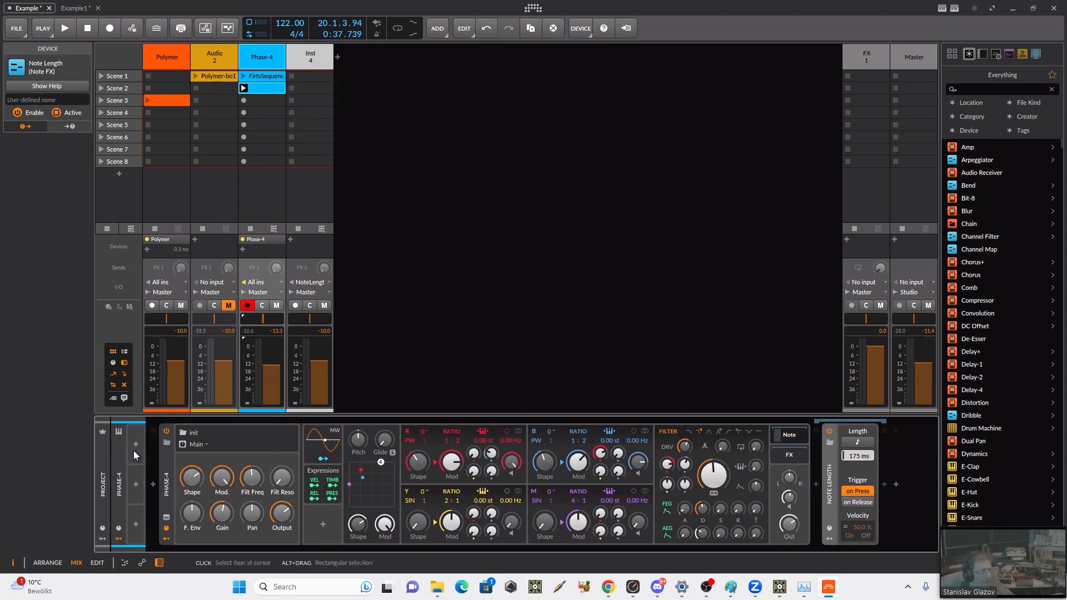
pyautogui.click(119, 529)
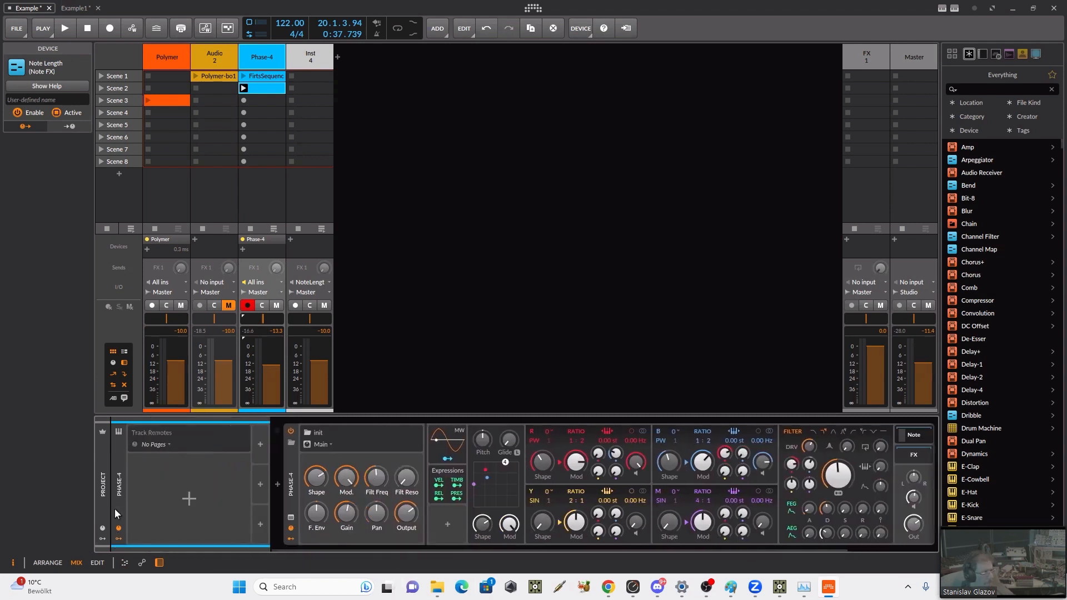
pyautogui.click(103, 528)
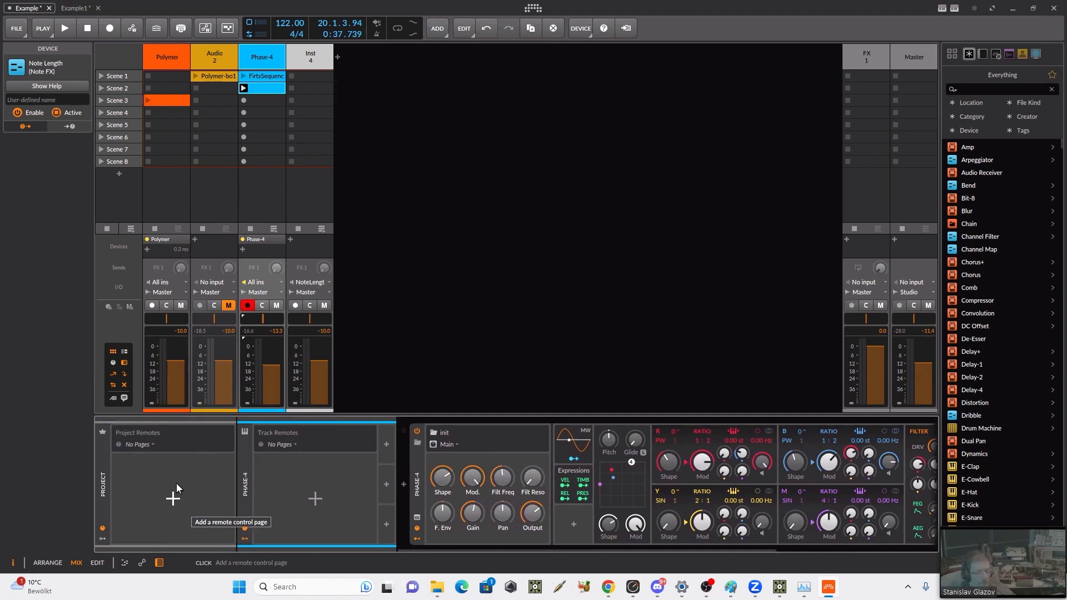
pyautogui.click(113, 363)
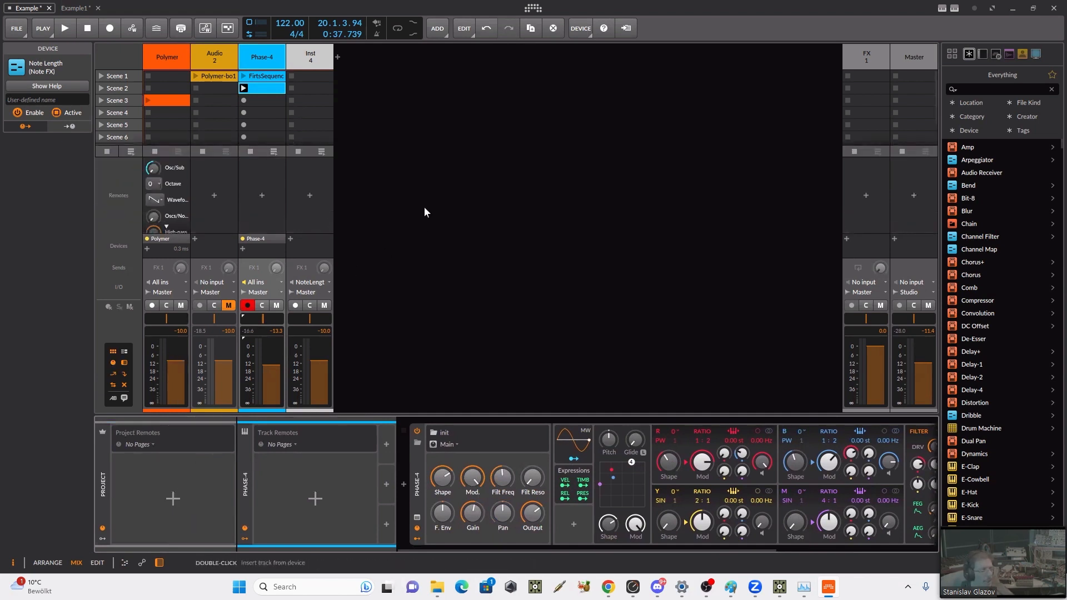
# Step: Select the Polymer track and show its track remote controls in the device chain
pyautogui.moveTo(381, 415); pyautogui.dragTo(376, 450)
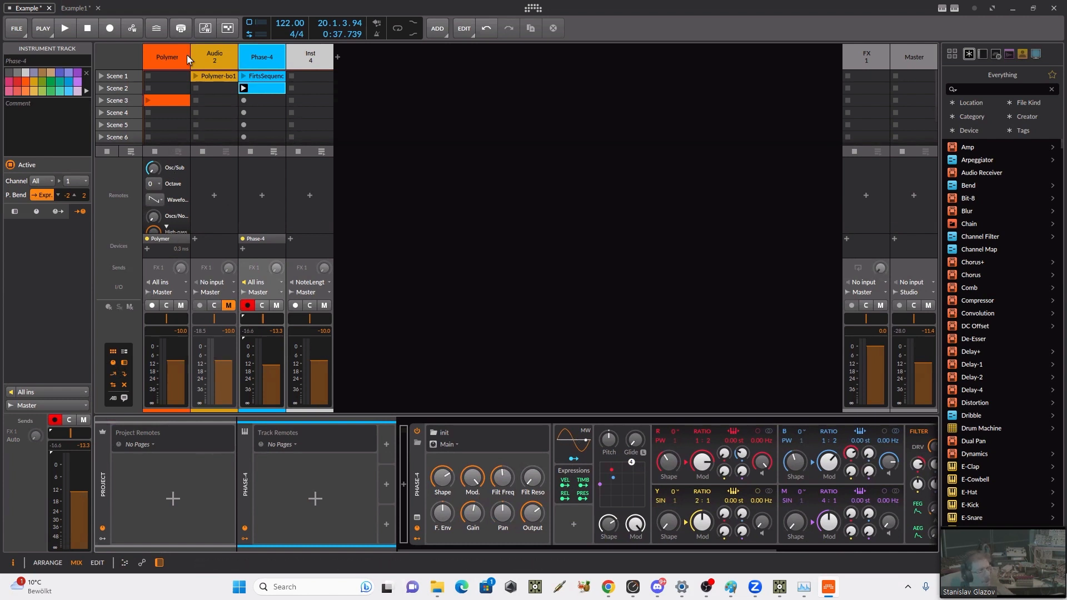
pyautogui.click(169, 51)
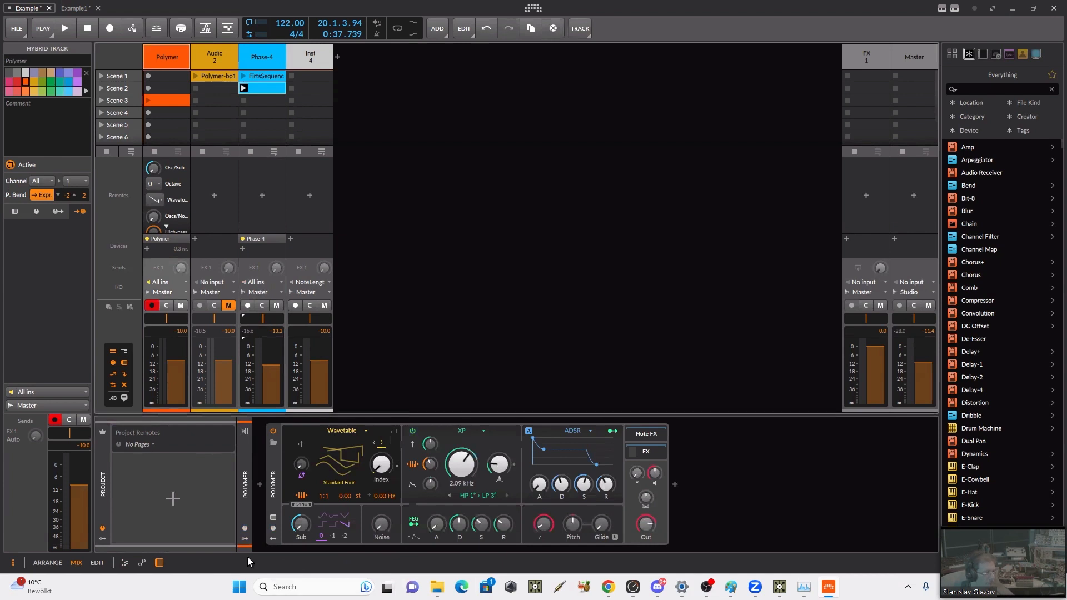
pyautogui.click(245, 529)
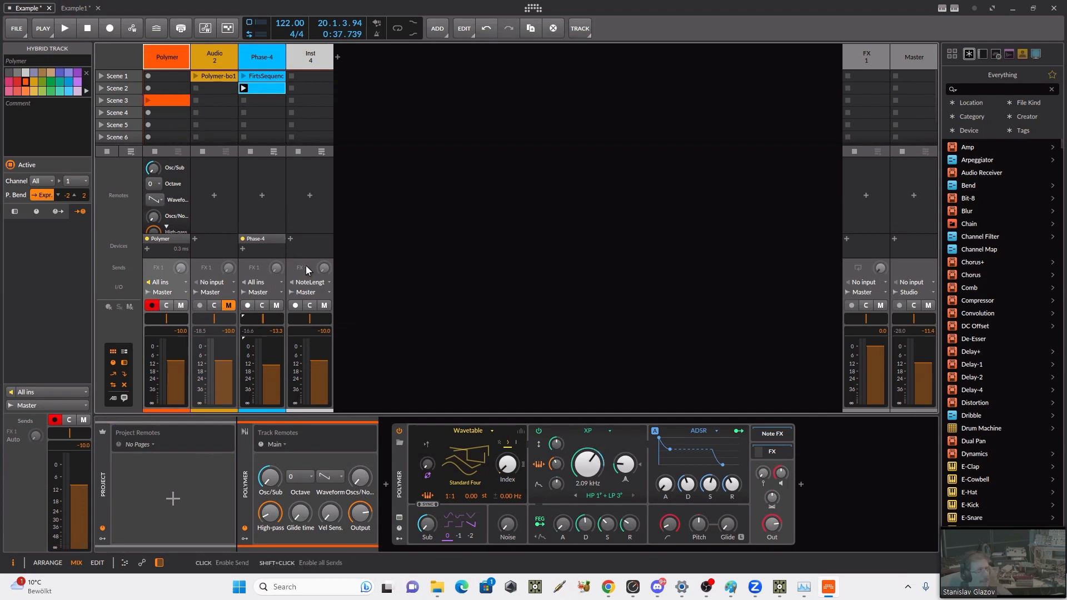
# Step: Hide the clip launcher briefly to view all of Polymer's mixer remotes, restore it, and point out the Osc/Sub remote
pyautogui.click(114, 352)
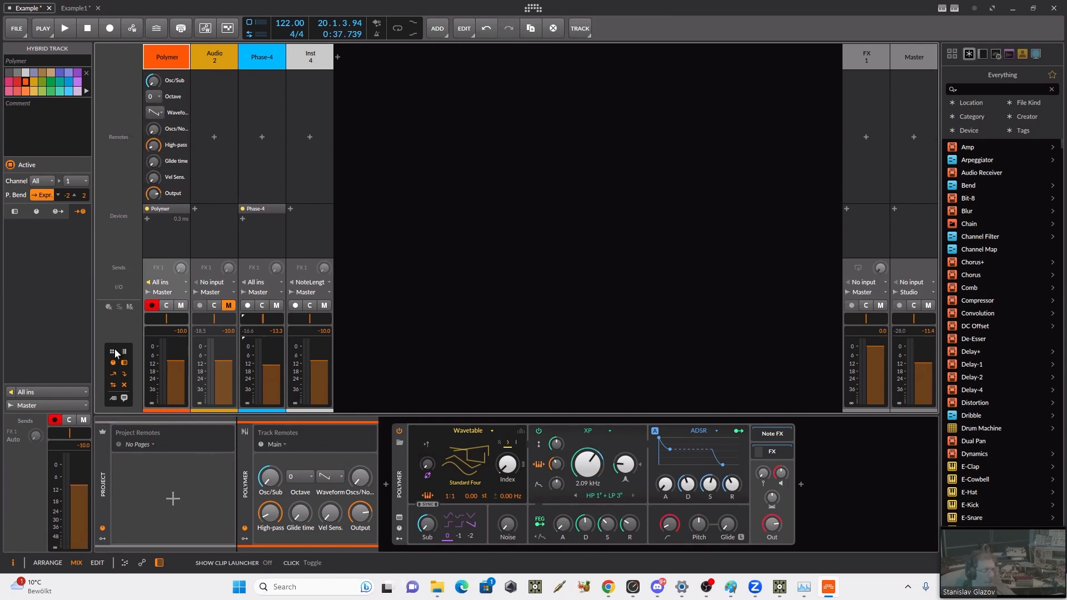
pyautogui.click(114, 351)
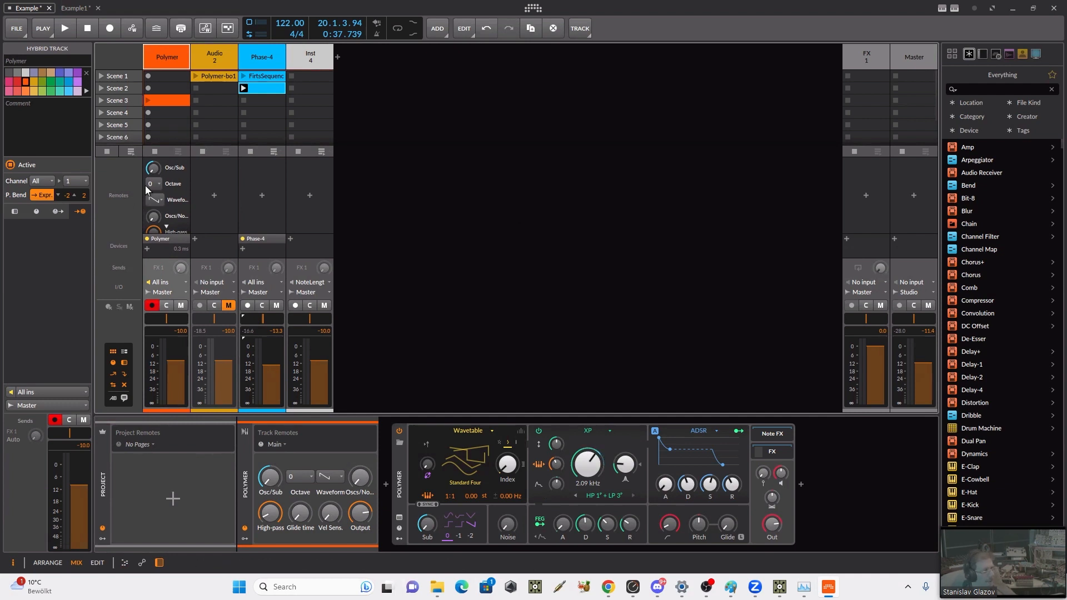
pyautogui.moveTo(152, 168); pyautogui.dragTo(153, 168)
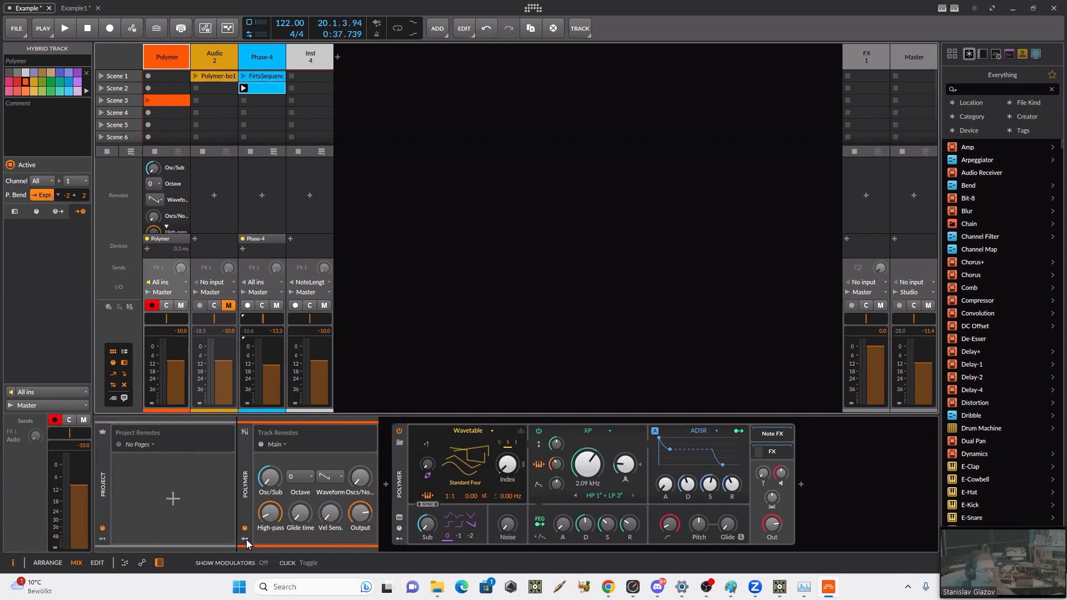
# Step: Show the modulators of the Polymer synth, its track and the project, peeking into the synth's FX chain along the way
pyautogui.click(396, 538)
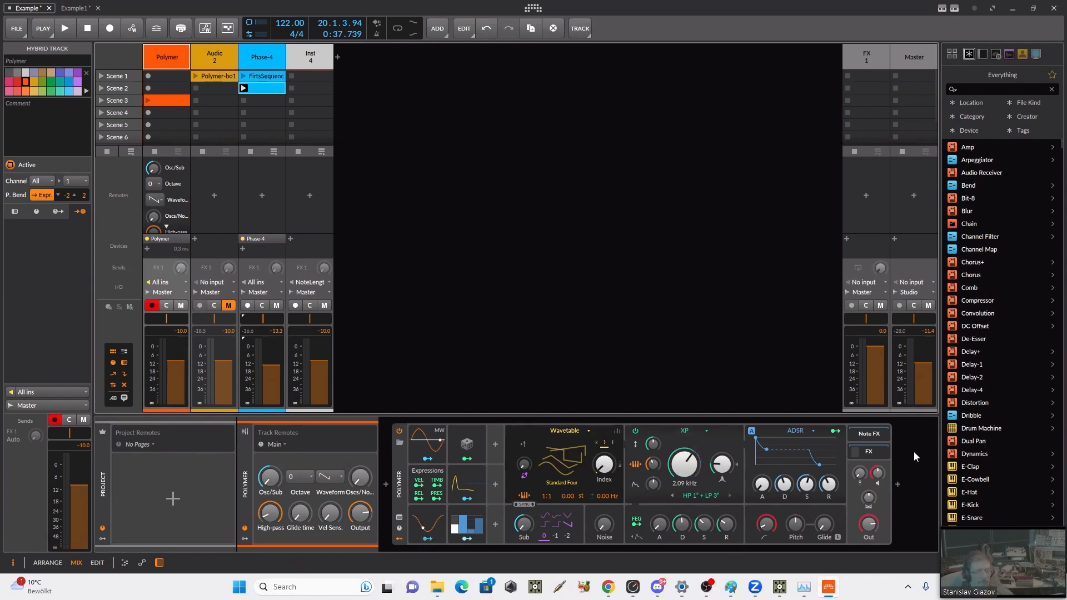
pyautogui.click(862, 447)
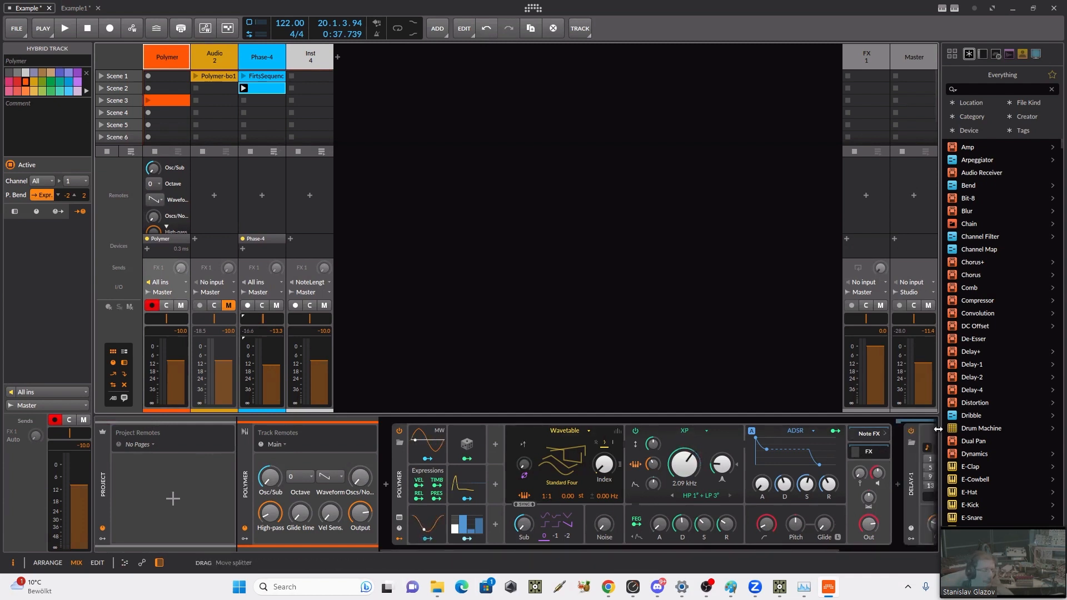
pyautogui.click(869, 451)
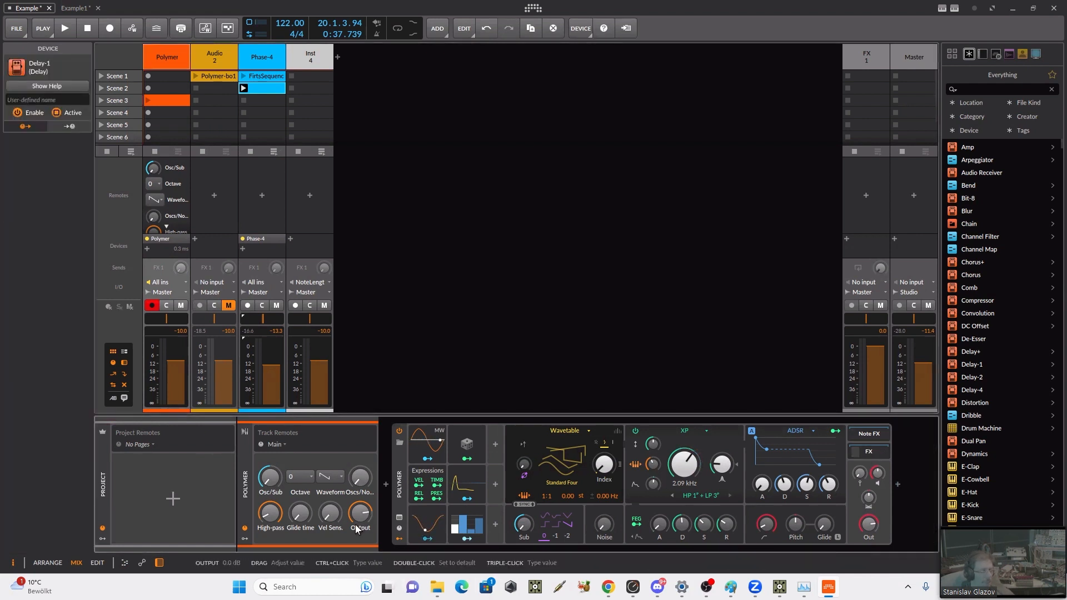
pyautogui.click(244, 539)
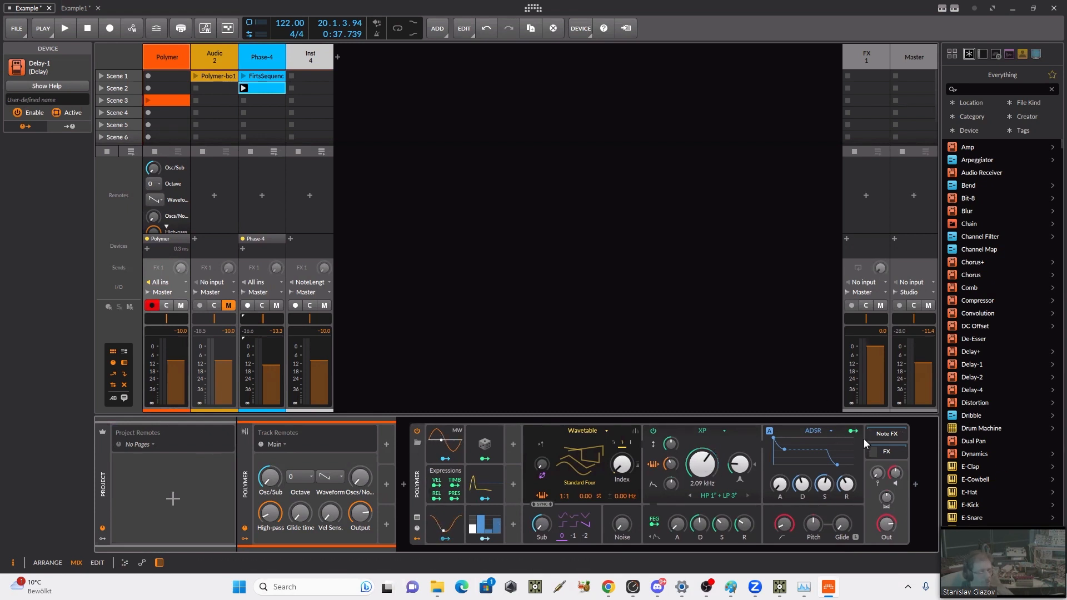
pyautogui.click(102, 540)
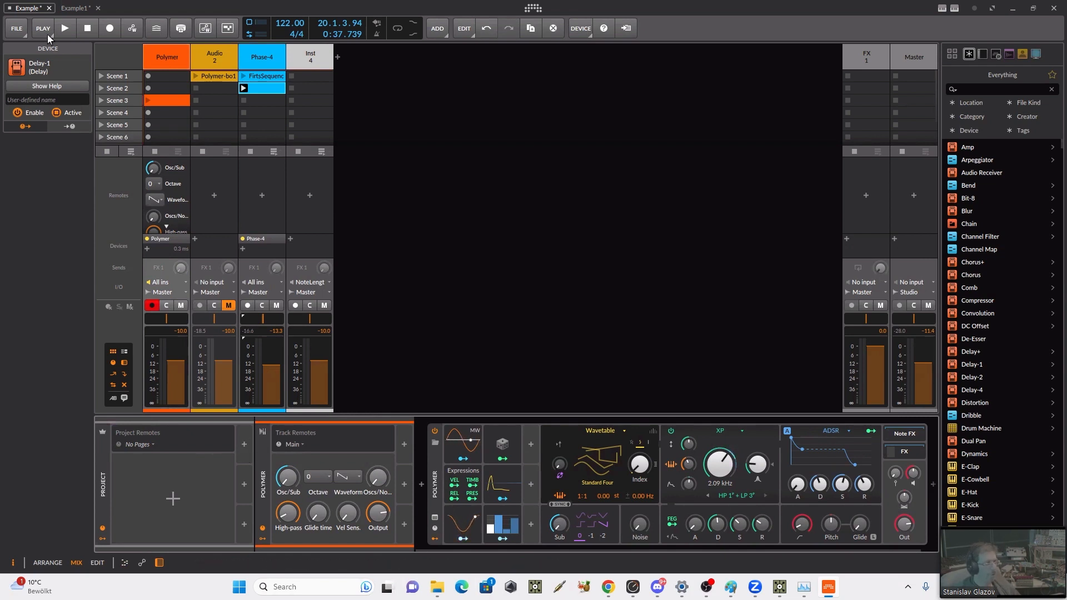
# Step: Switch to the Example1 project with its audio engine activated, and show the project-level modulators
pyautogui.click(74, 9)
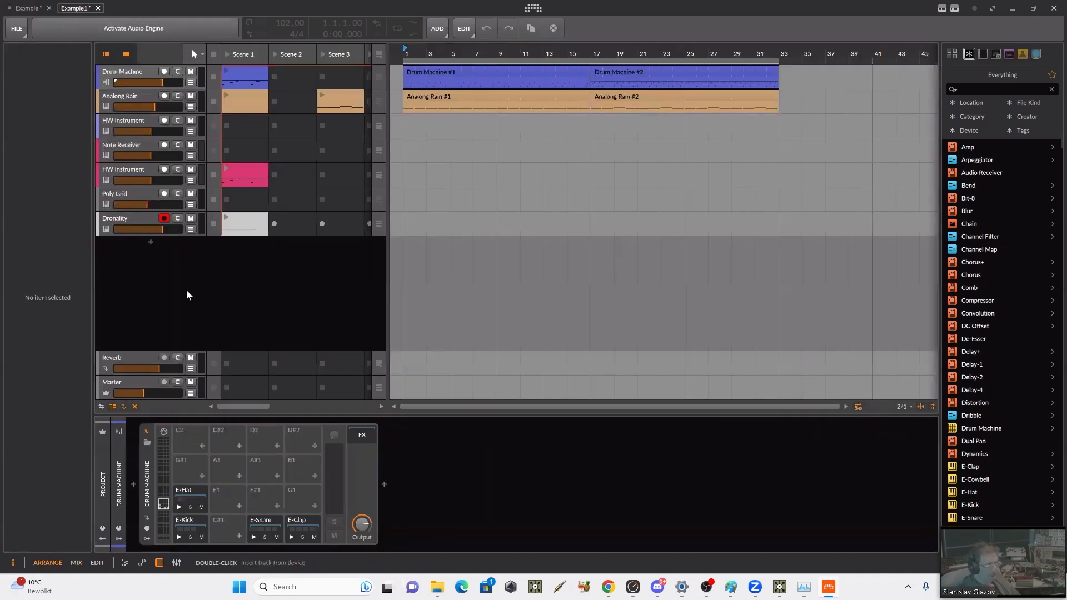
pyautogui.click(118, 28)
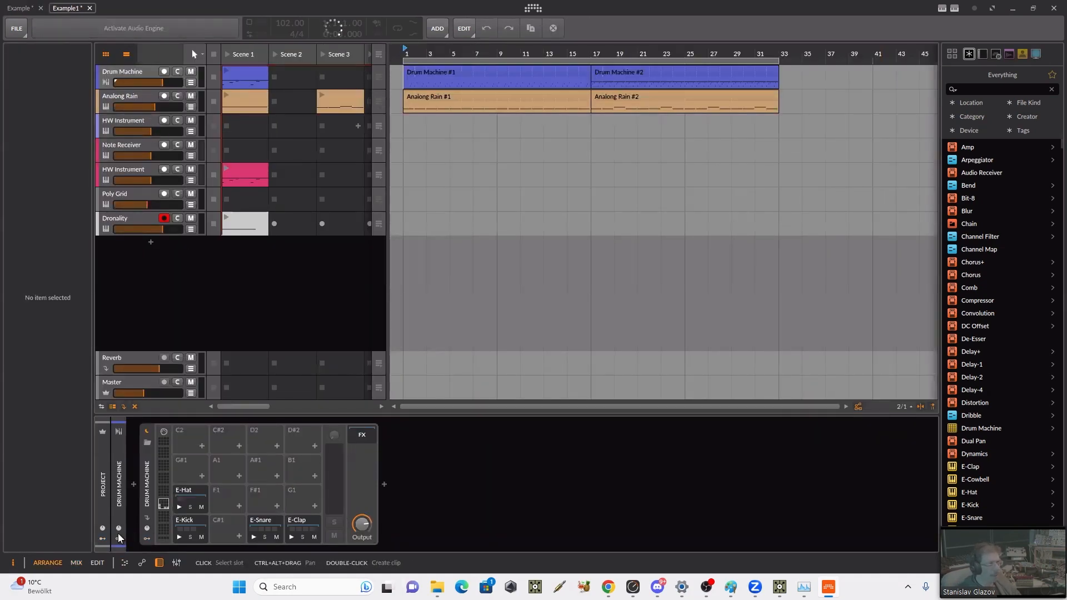
pyautogui.click(146, 528)
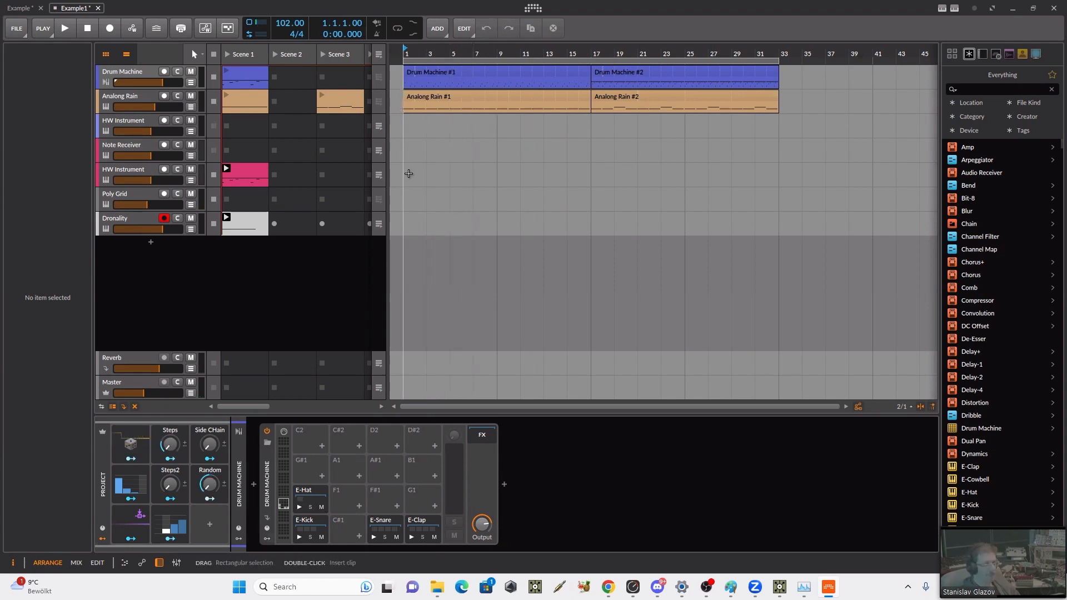
# Step: Play the Example1 arrangement from its start and expand the project's Audio Sidechain modulator
pyautogui.click(408, 173)
pyautogui.press('space')
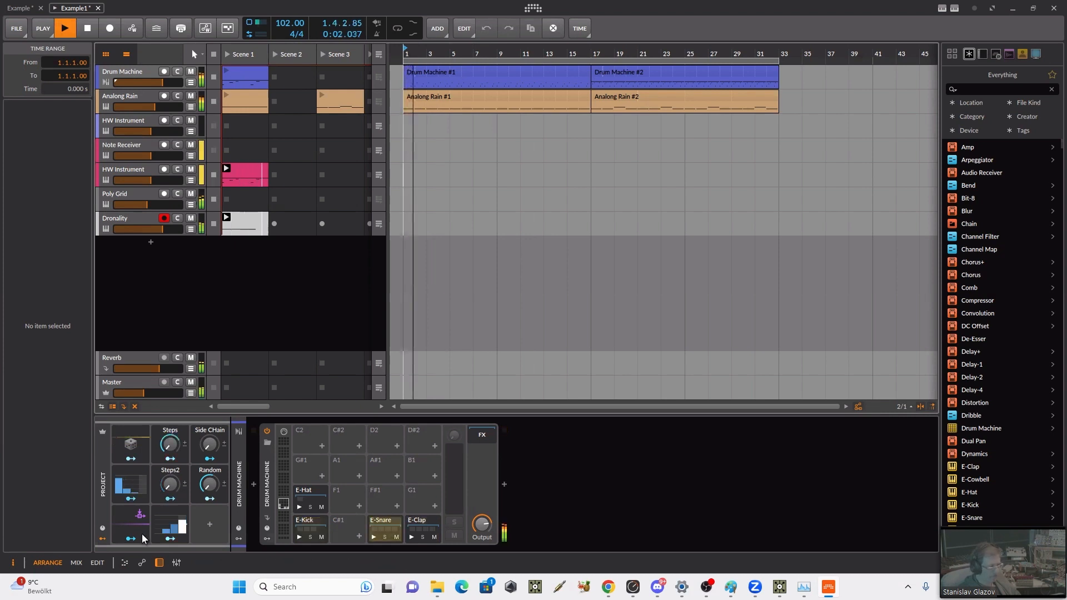
pyautogui.click(136, 517)
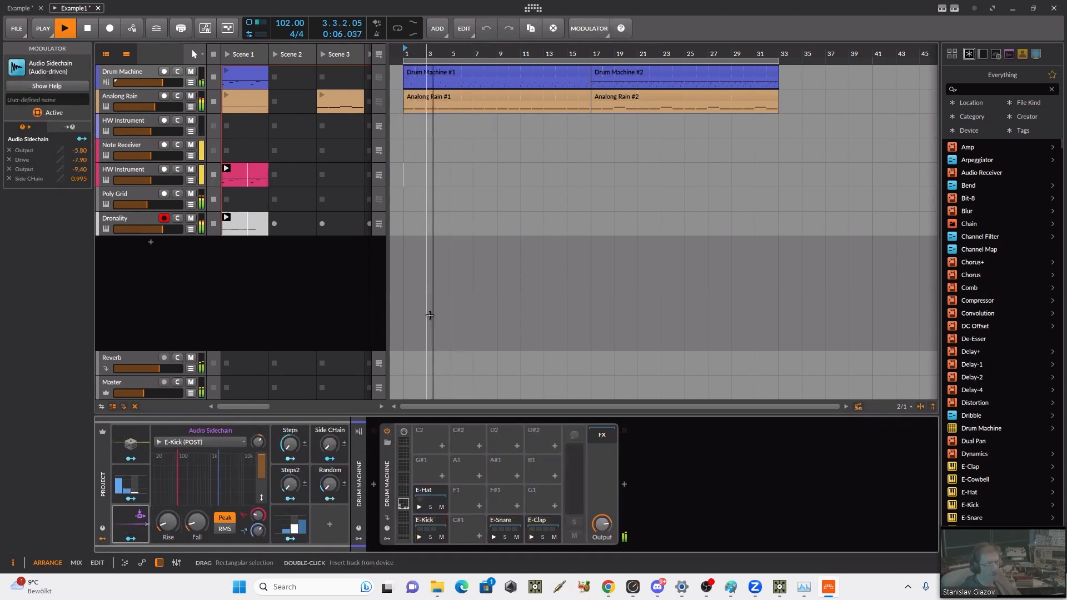
# Step: Switch to the mixer view and stop playback, leaving the Audio Sidechain modulator expanded
pyautogui.hotkey('alt', '2')
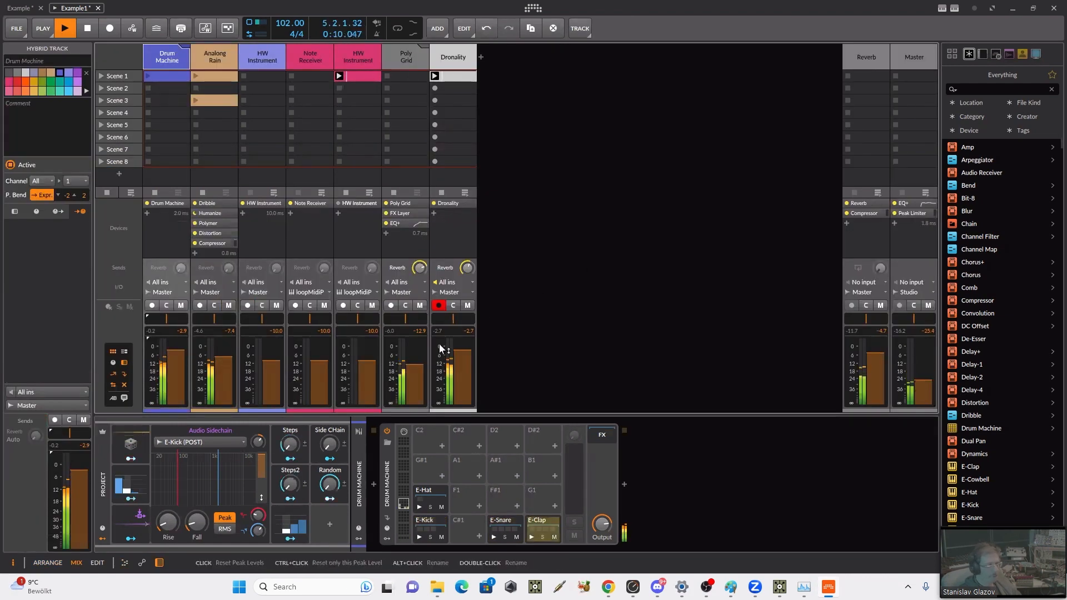
pyautogui.click(119, 521)
pyautogui.click(119, 521)
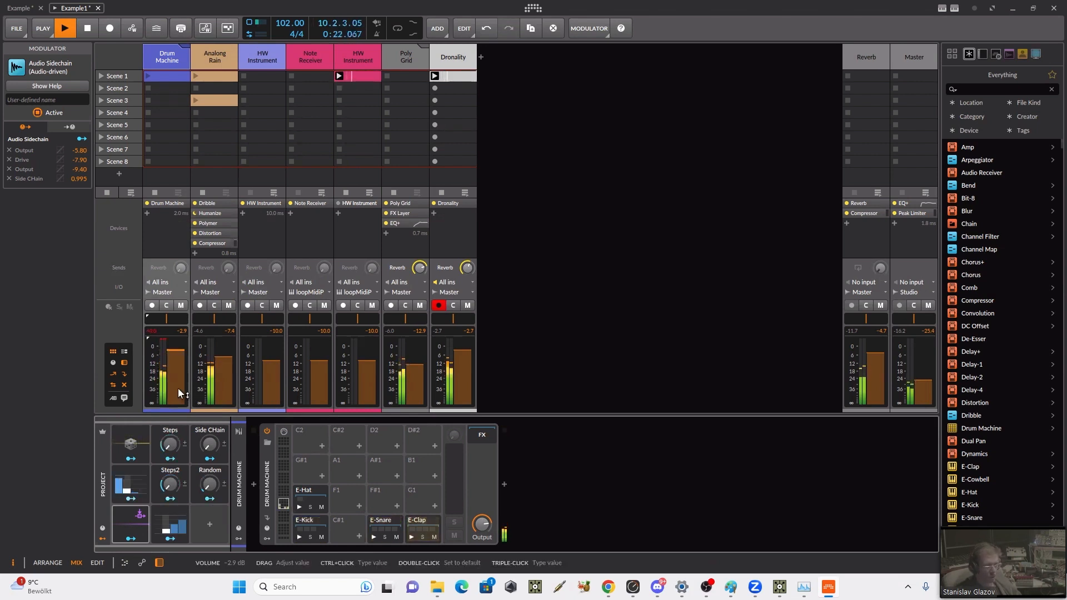
pyautogui.press('space')
pyautogui.click(122, 523)
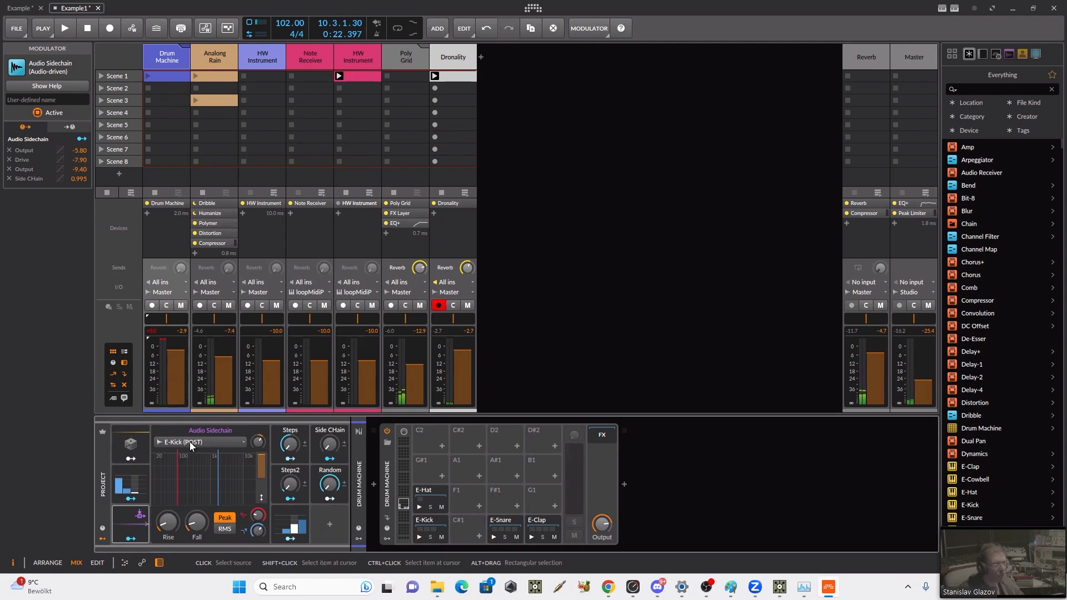
# Step: Unfold the Drum Machine track's chains in the mixer and choose E-Kick (POST) as the Audio Sidechain source
pyautogui.click(161, 56)
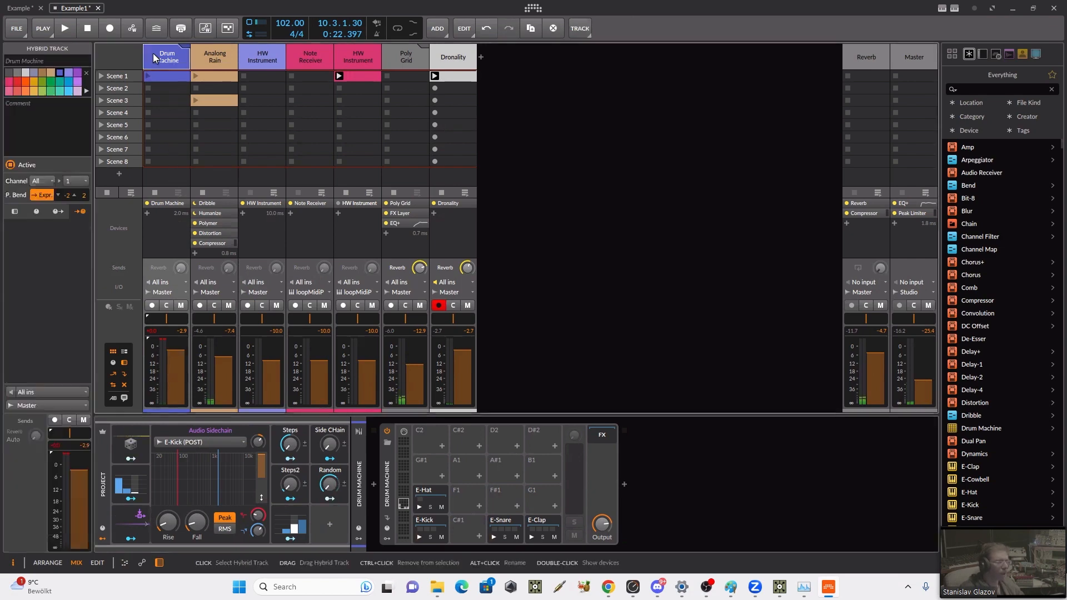
pyautogui.click(185, 47)
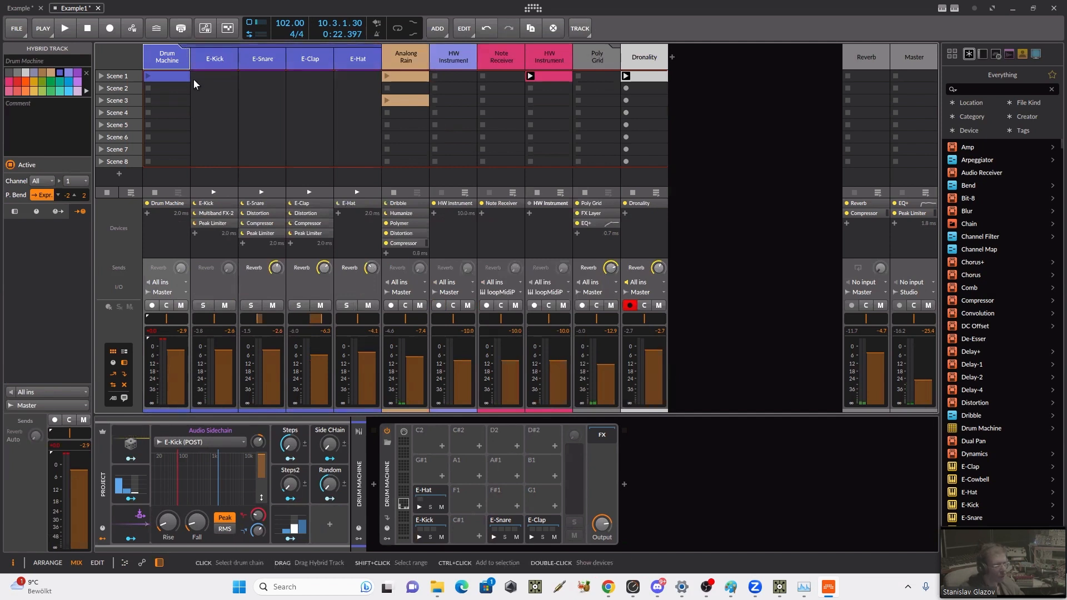
pyautogui.click(219, 440)
pyautogui.moveTo(233, 484)
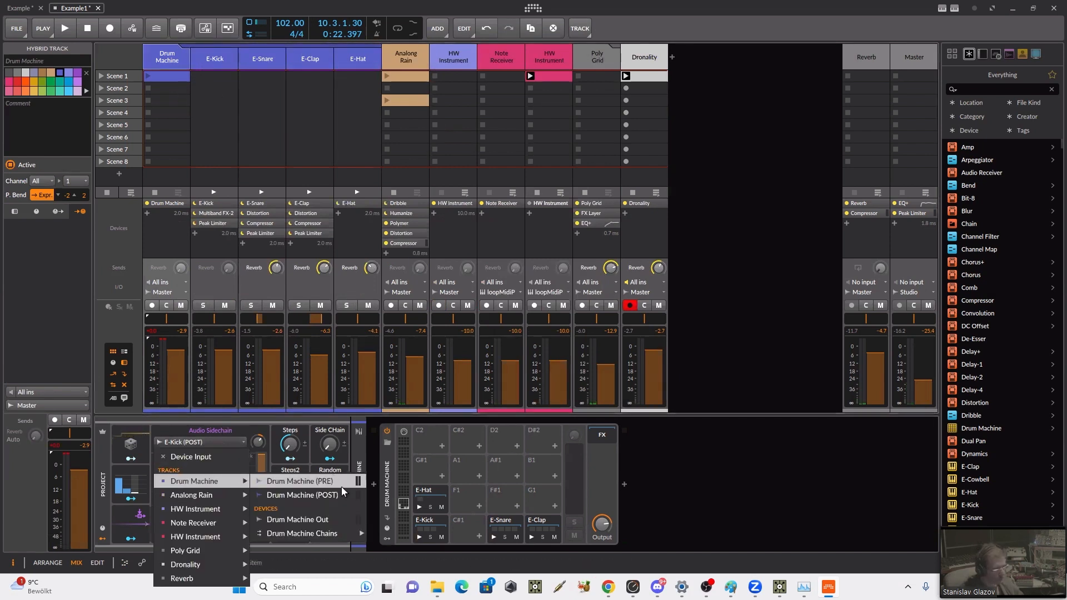
pyautogui.moveTo(325, 535)
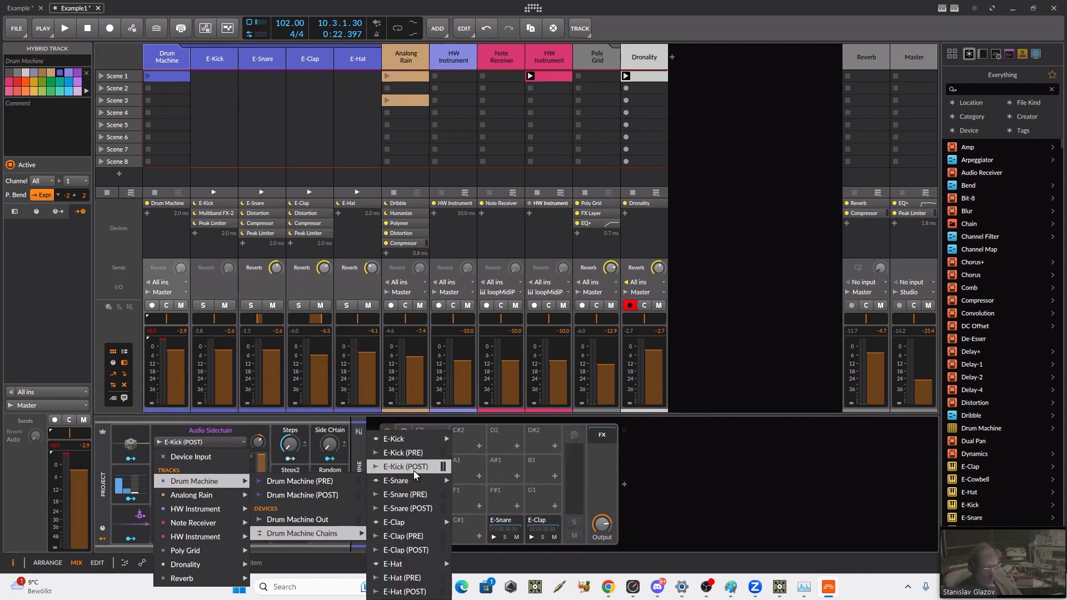
pyautogui.moveTo(419, 439)
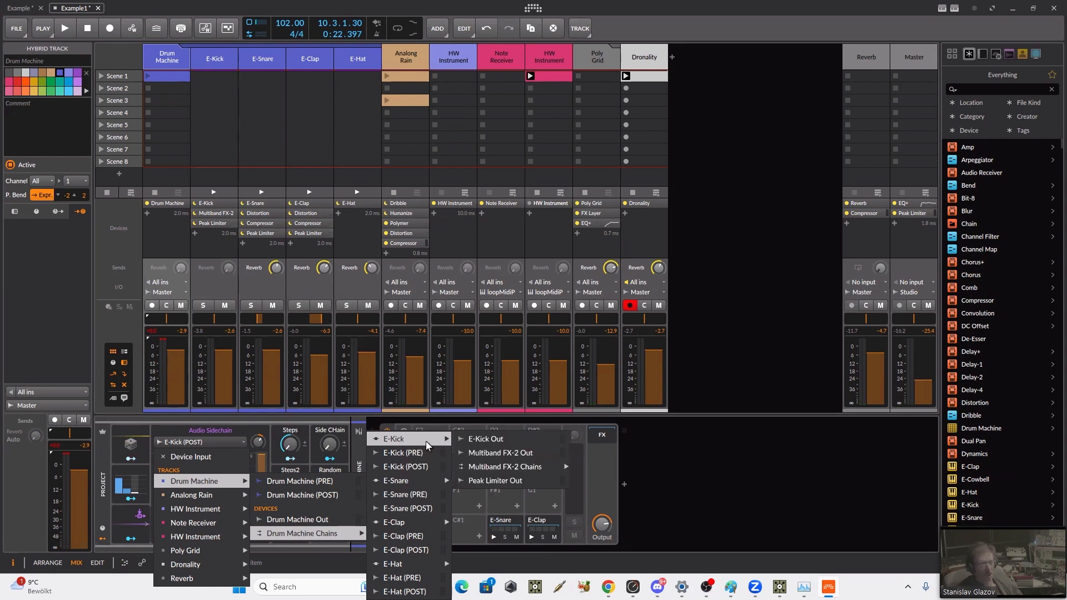
pyautogui.click(411, 466)
# Step: Play the project to check the Audio Sidechain modulator's response to the kick, and stop playback
pyautogui.press('space')
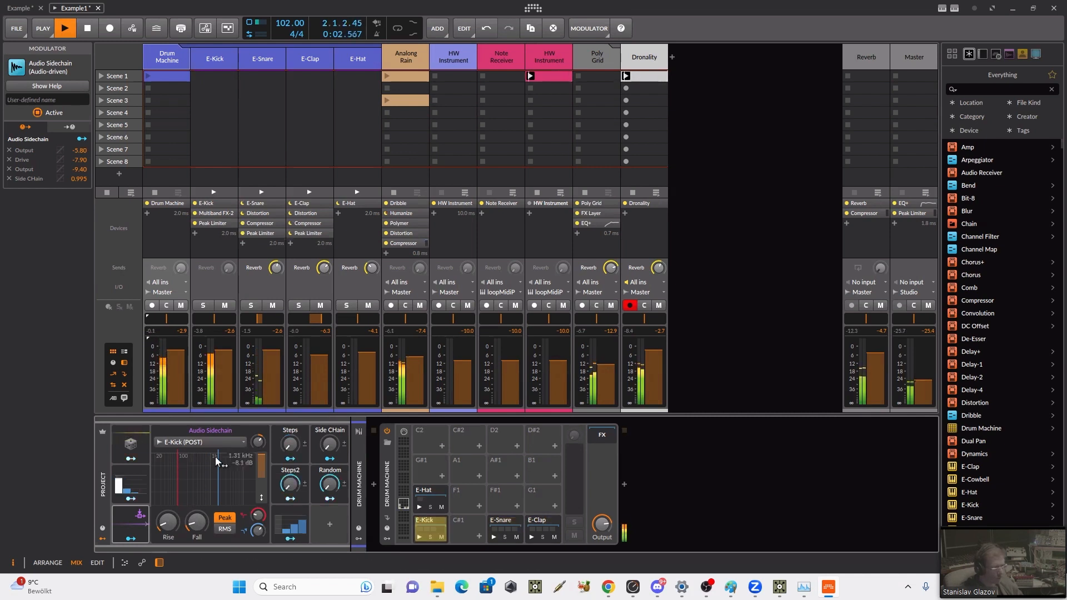
pyautogui.click(125, 532)
pyautogui.click(124, 531)
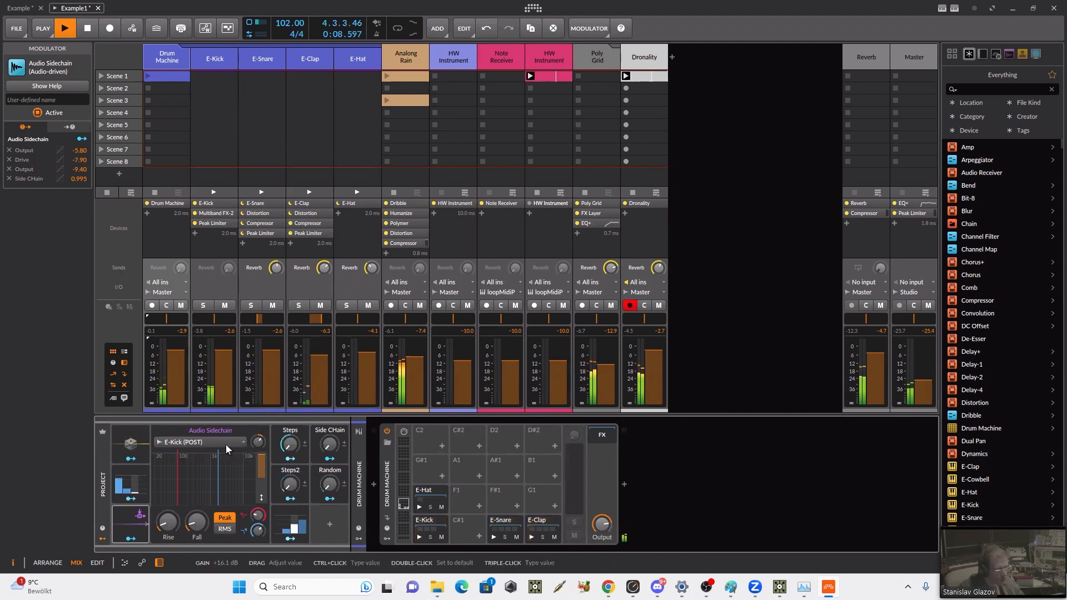
pyautogui.press('space')
# Step: Set the Audio Sidechain source to Peak Limiter Out of the E-Kick chain and start playback
pyautogui.click(245, 441)
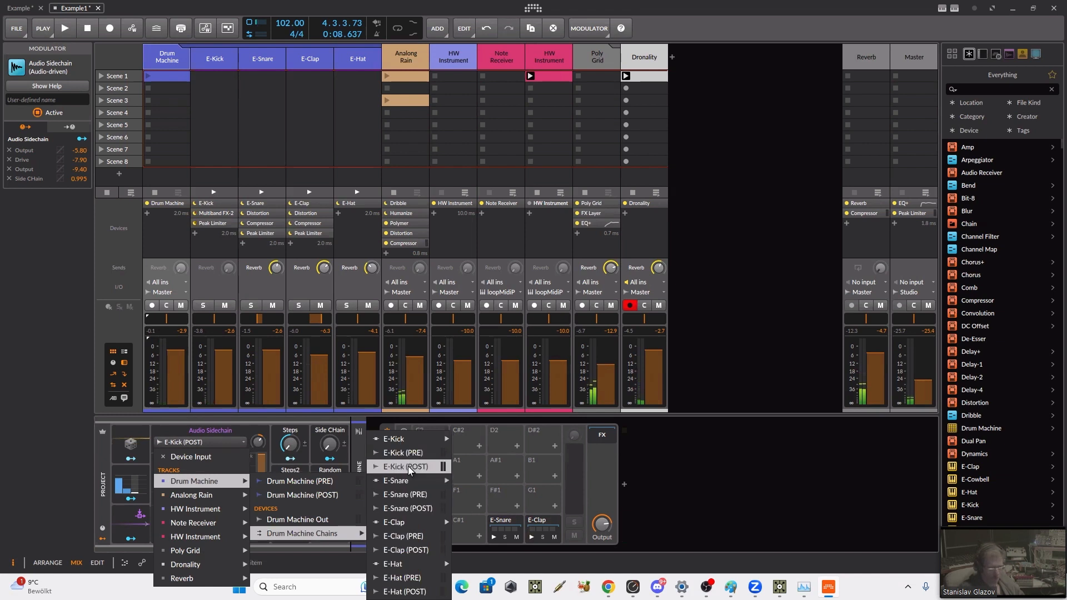
pyautogui.moveTo(411, 439)
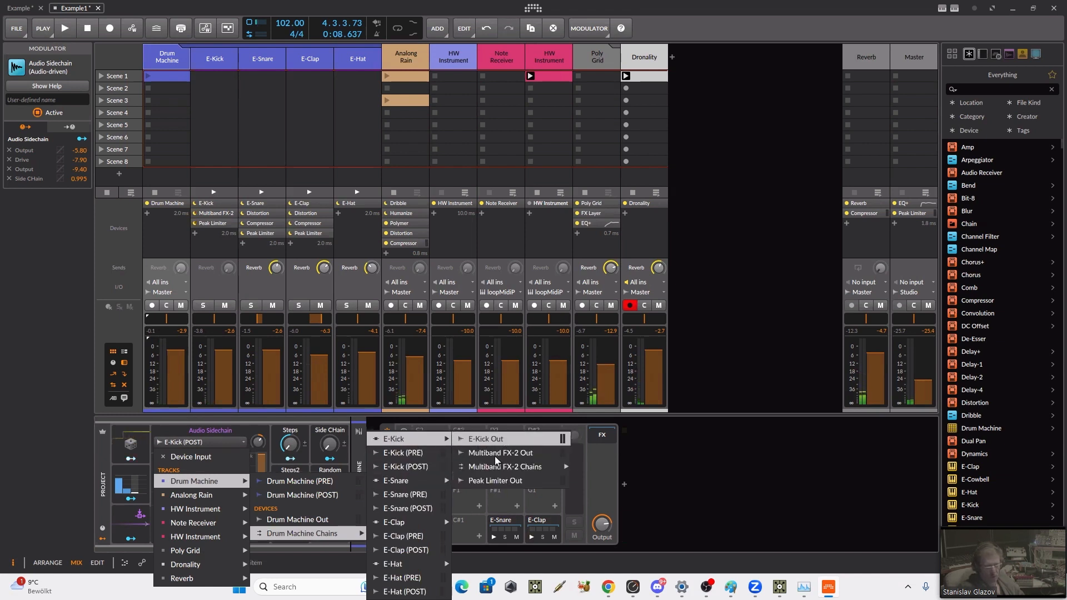
pyautogui.click(478, 480)
pyautogui.press('space')
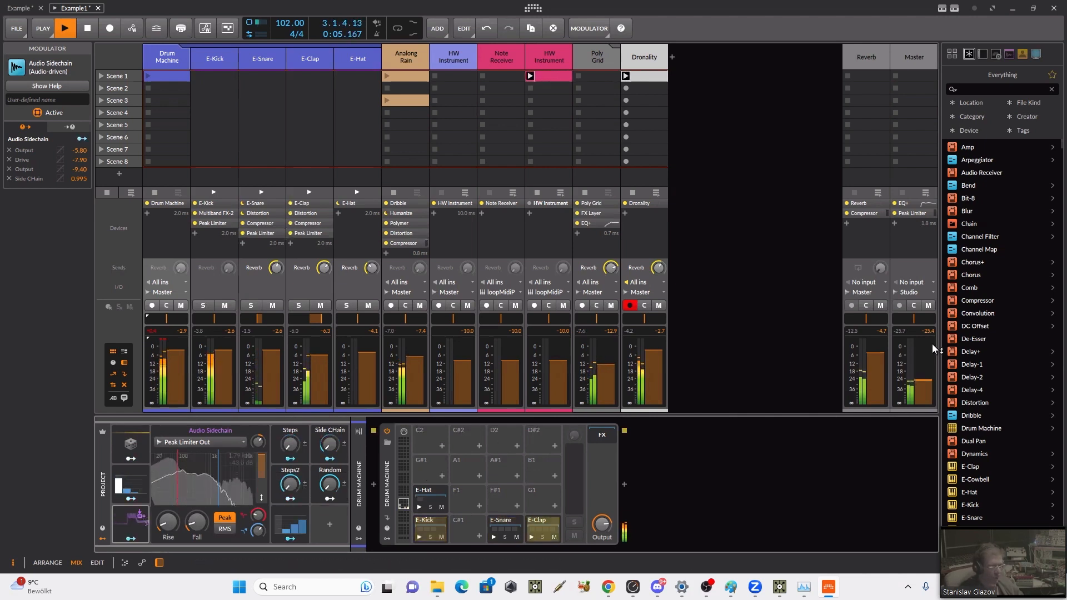
# Step: Lower the Master track's volume slightly and adjust the Audio Sidechain modulator's frequency band while the project plays
pyautogui.moveTo(916, 389); pyautogui.dragTo(916, 401)
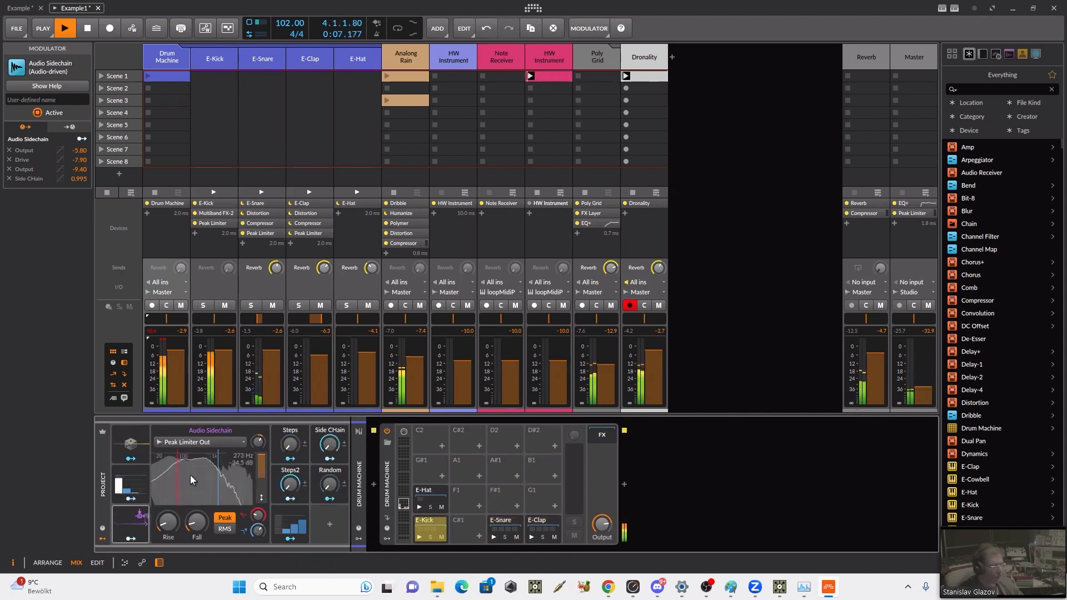
pyautogui.moveTo(177, 481); pyautogui.dragTo(209, 476)
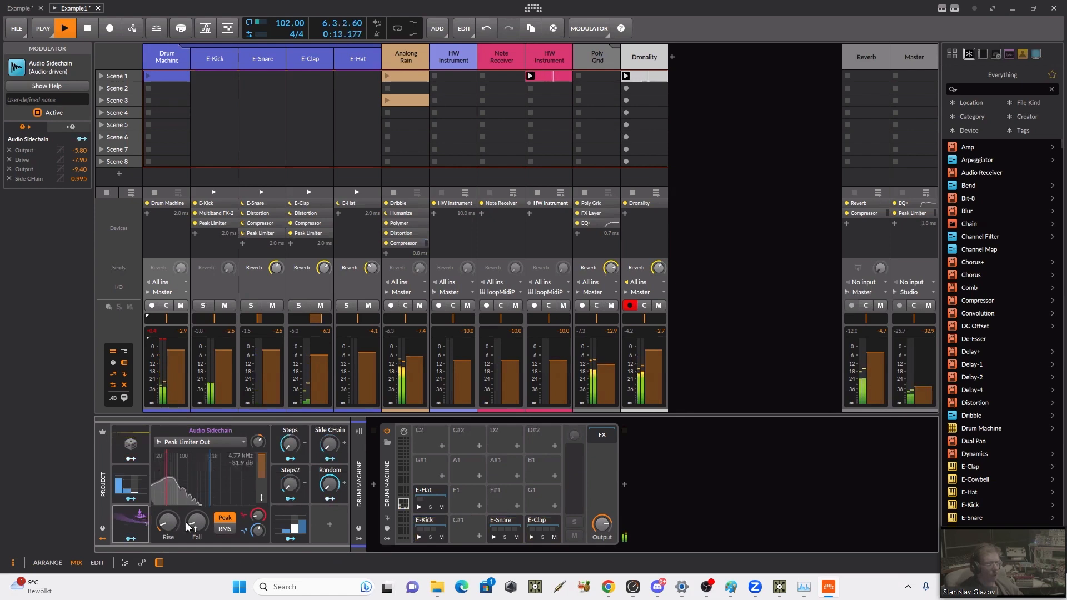
# Step: Inspect the device chains of the Analog Rain and Poly Grid tracks, and show the Poly Grid device's remote controls
pyautogui.click(405, 57)
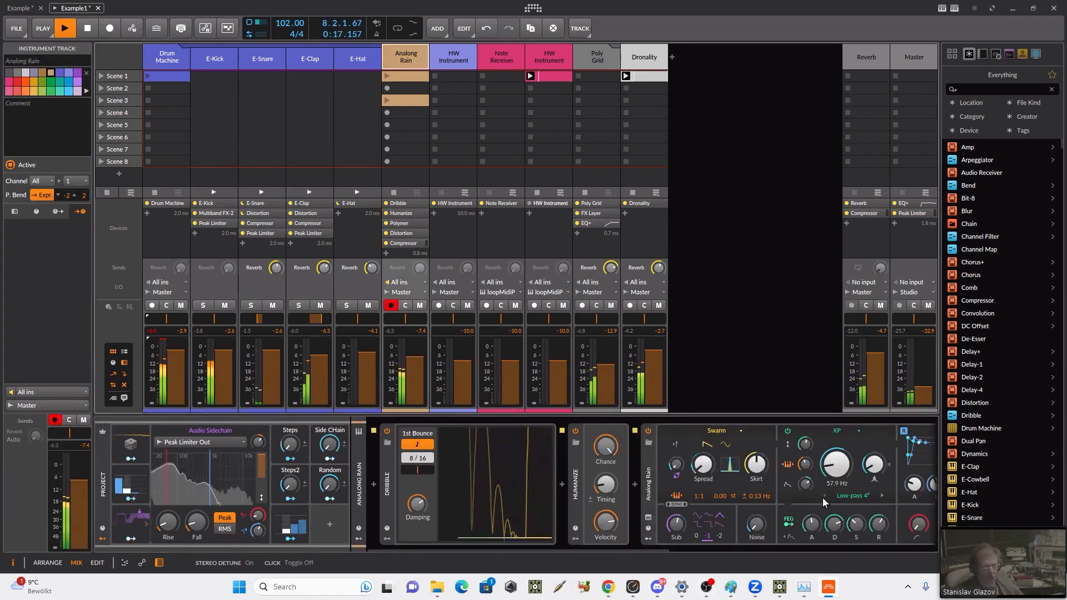
pyautogui.moveTo(606, 547); pyautogui.dragTo(748, 555)
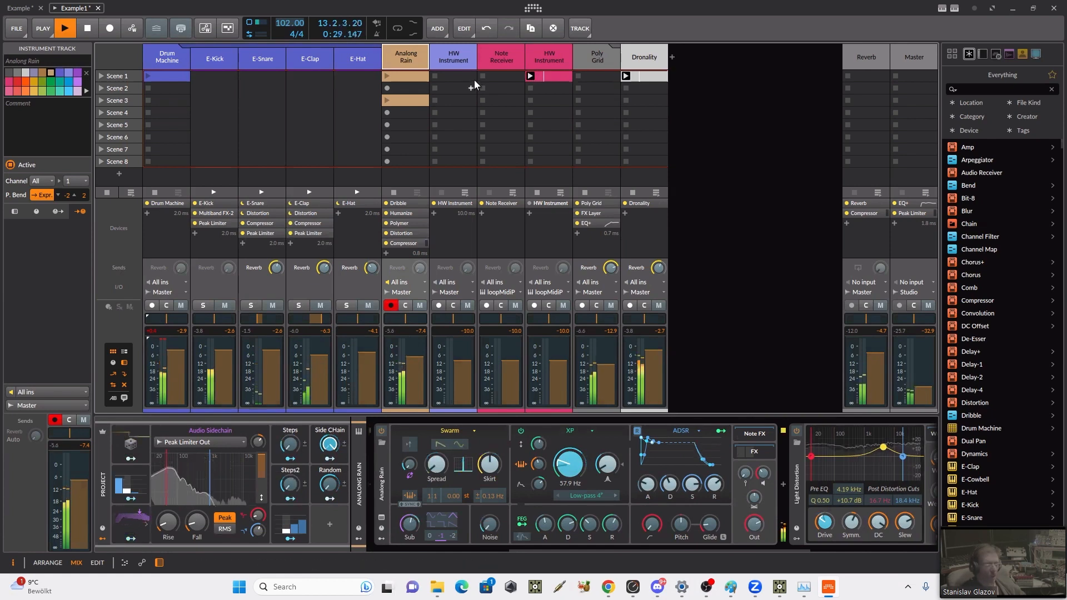
pyautogui.click(589, 51)
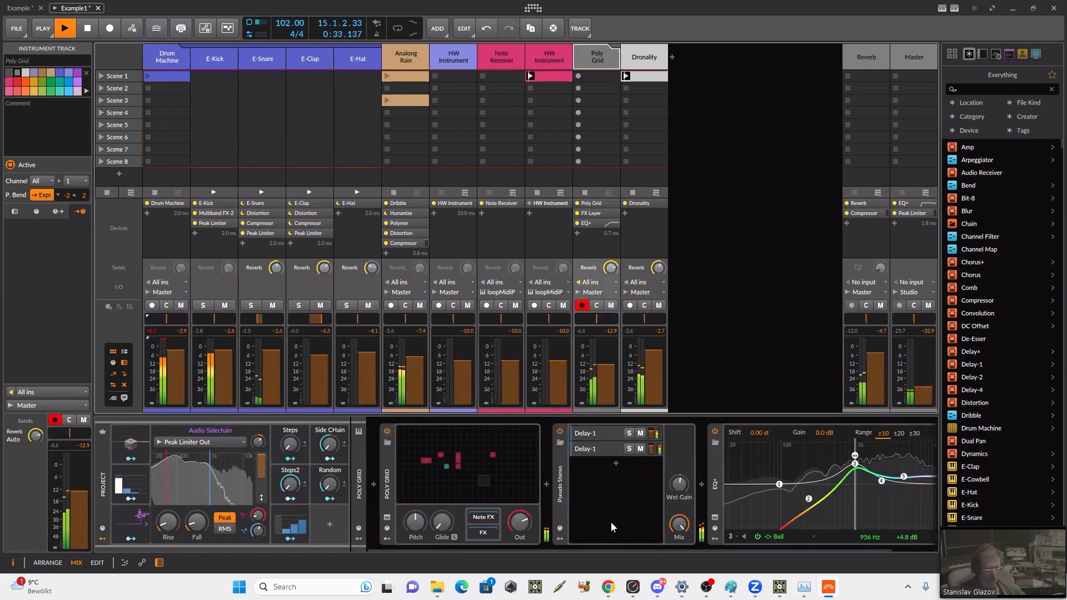
pyautogui.click(387, 528)
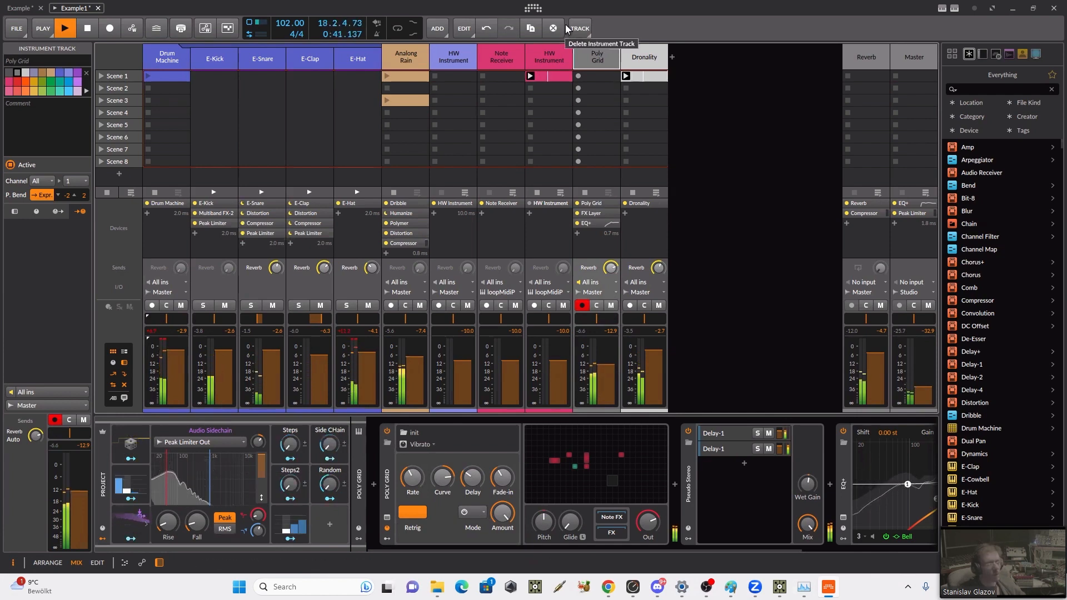
# Step: Map the project's Audio Sidechain modulator to the Dronality synth's output level with a negative modulation amount
pyautogui.click(645, 59)
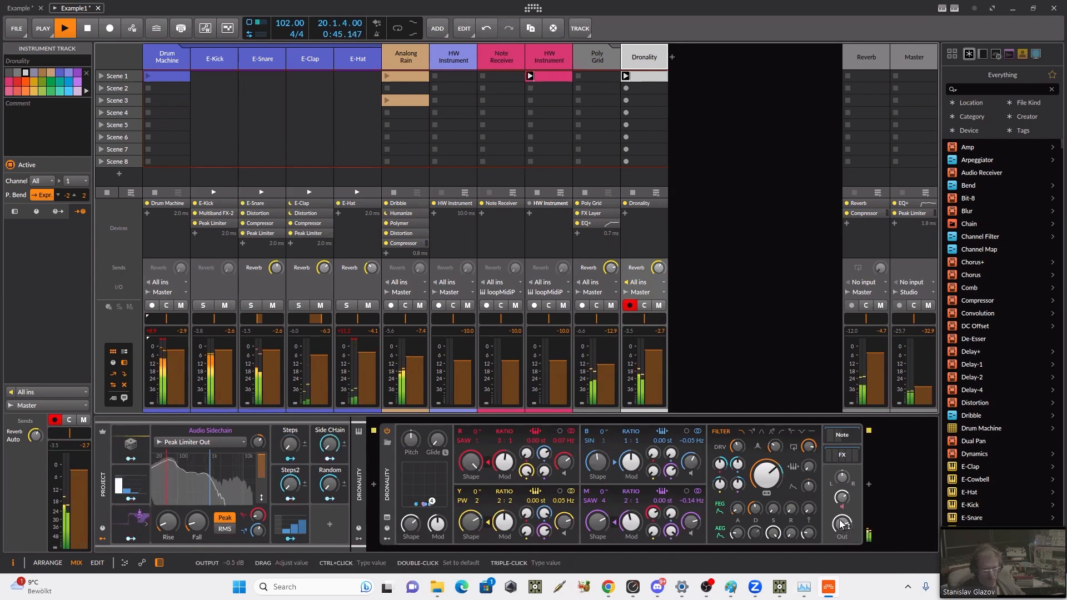
pyautogui.moveTo(842, 525); pyautogui.dragTo(842, 523)
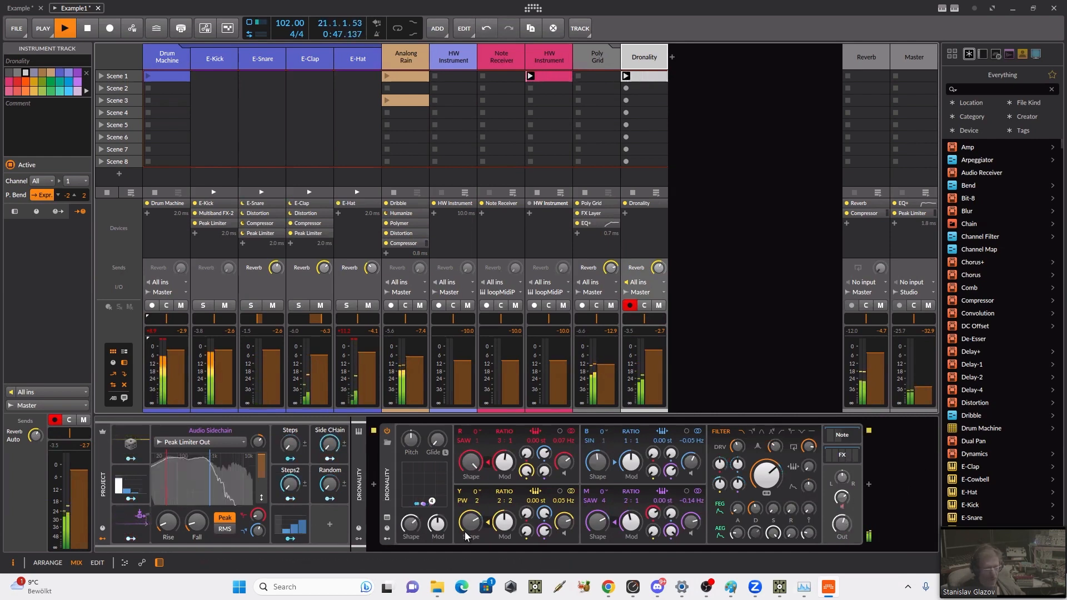
pyautogui.click(129, 539)
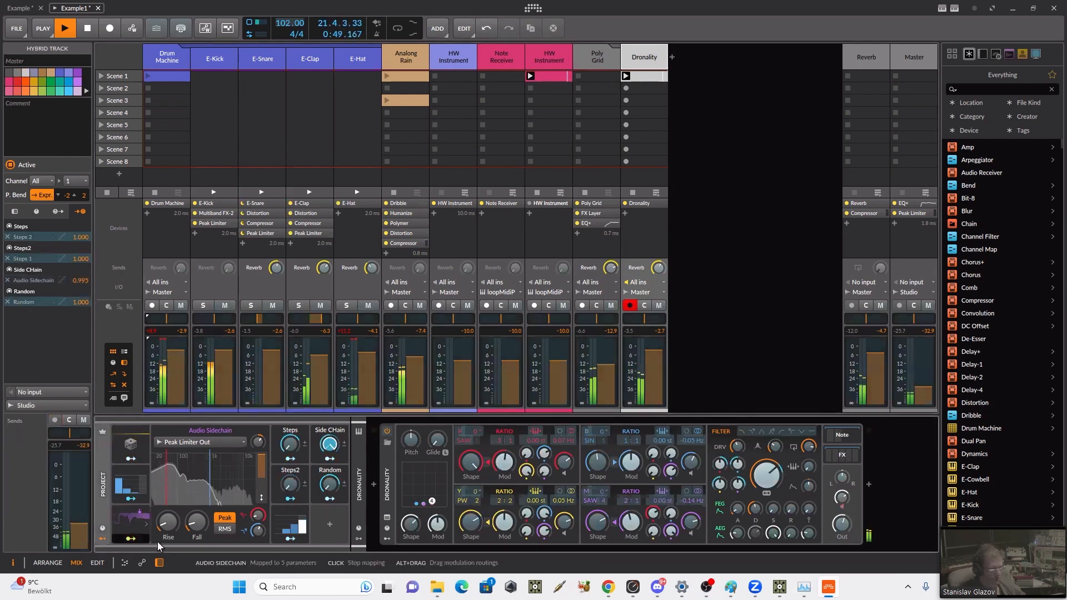
pyautogui.moveTo(841, 525); pyautogui.dragTo(842, 547)
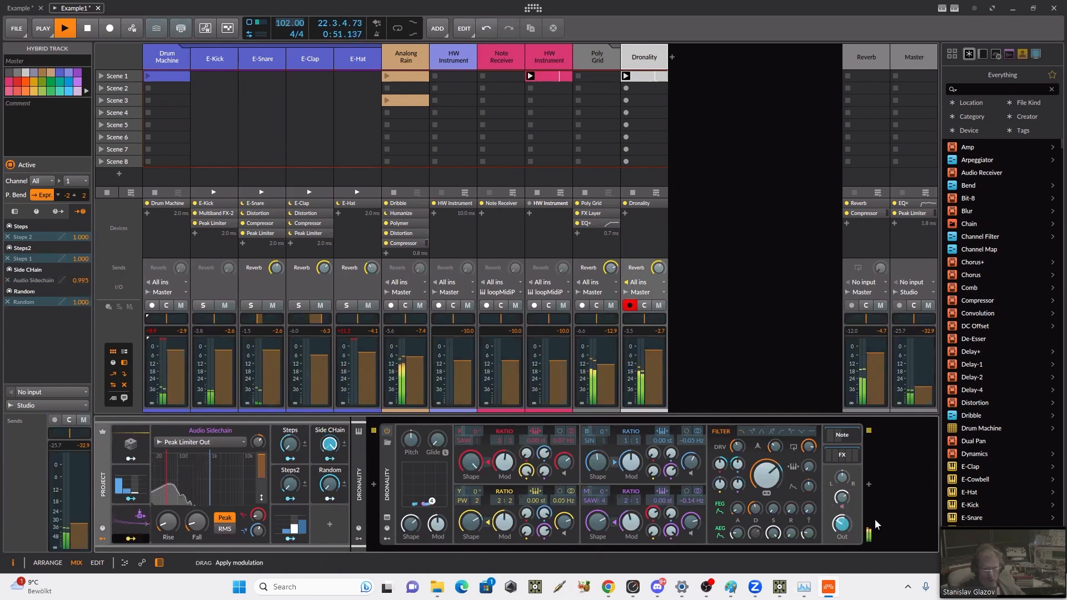
pyautogui.click(131, 542)
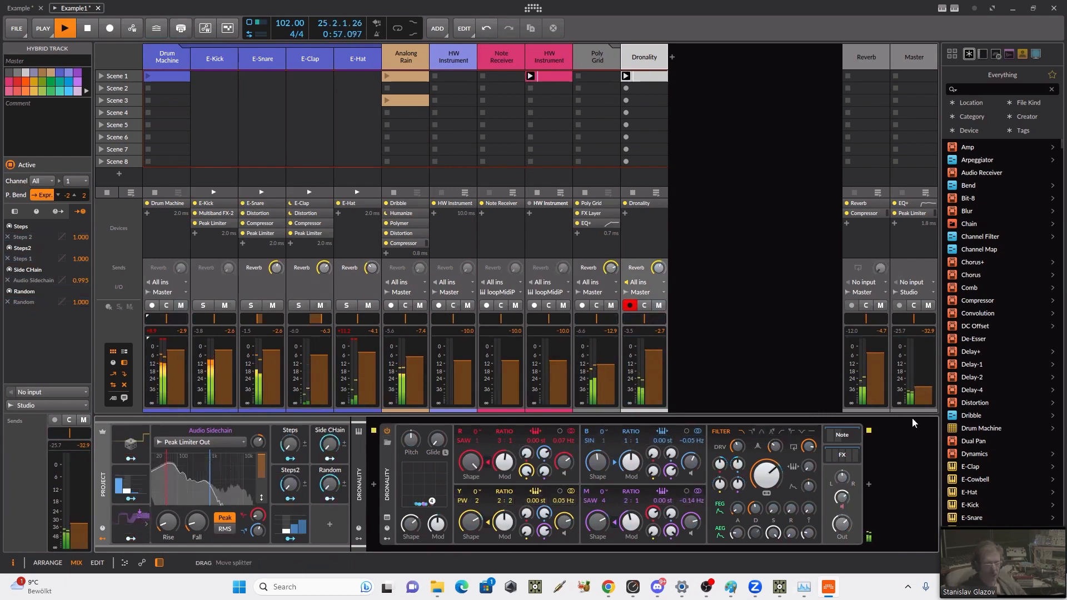
# Step: Stop playback and activate the audio engine in the Example project
pyautogui.hotkey('alt', 'Tab')
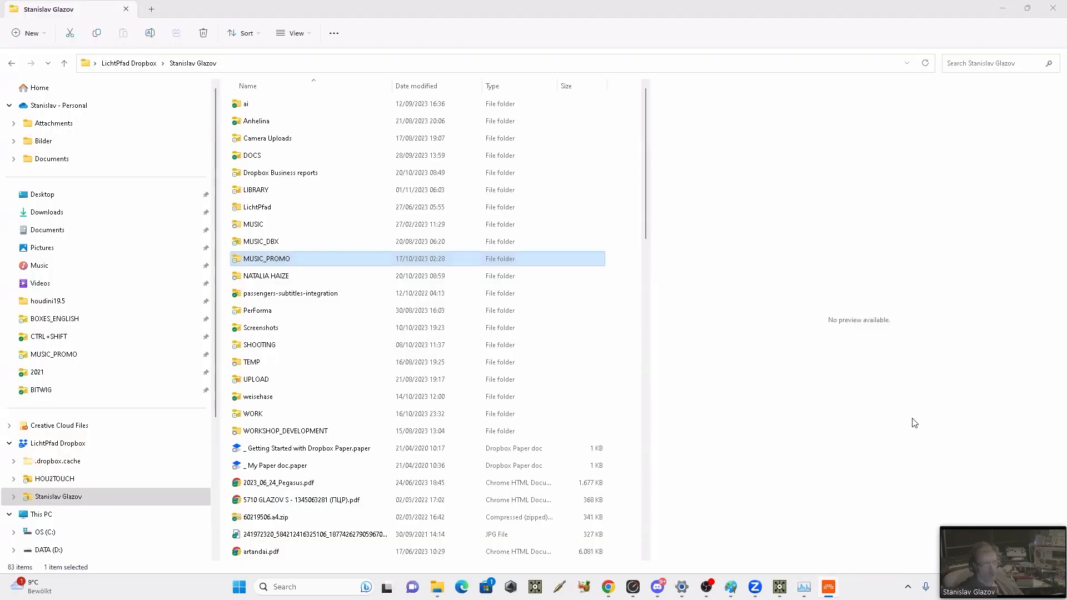
pyautogui.click(829, 587)
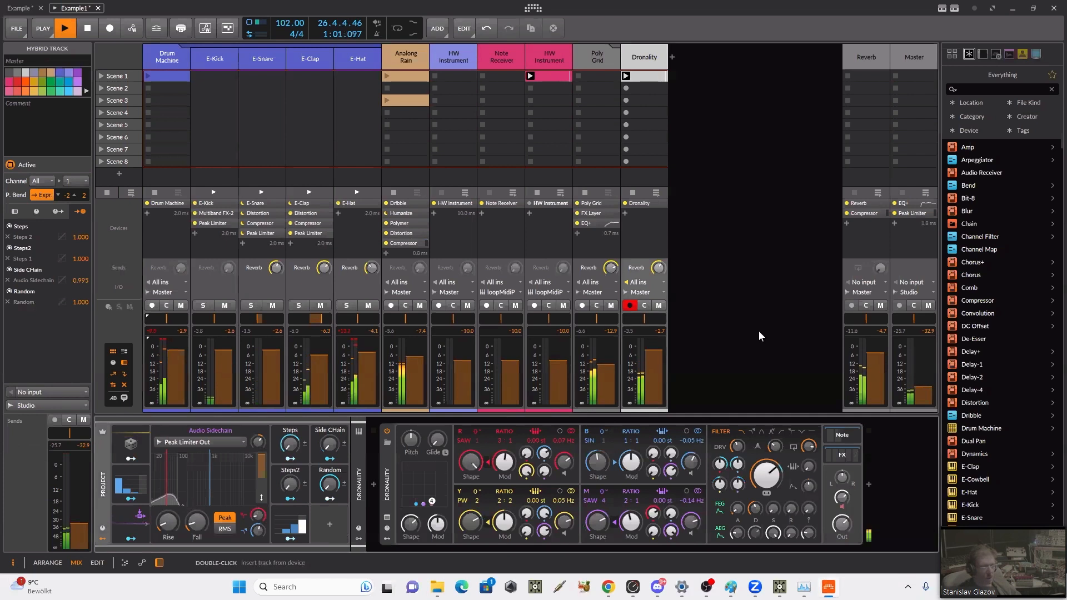
pyautogui.press('space')
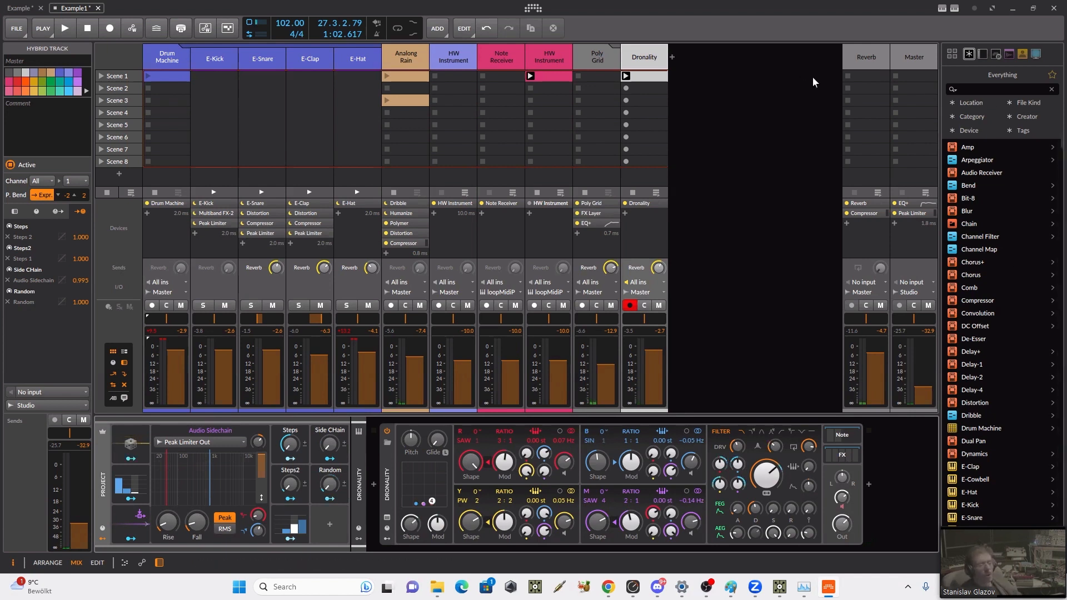
pyautogui.click(20, 7)
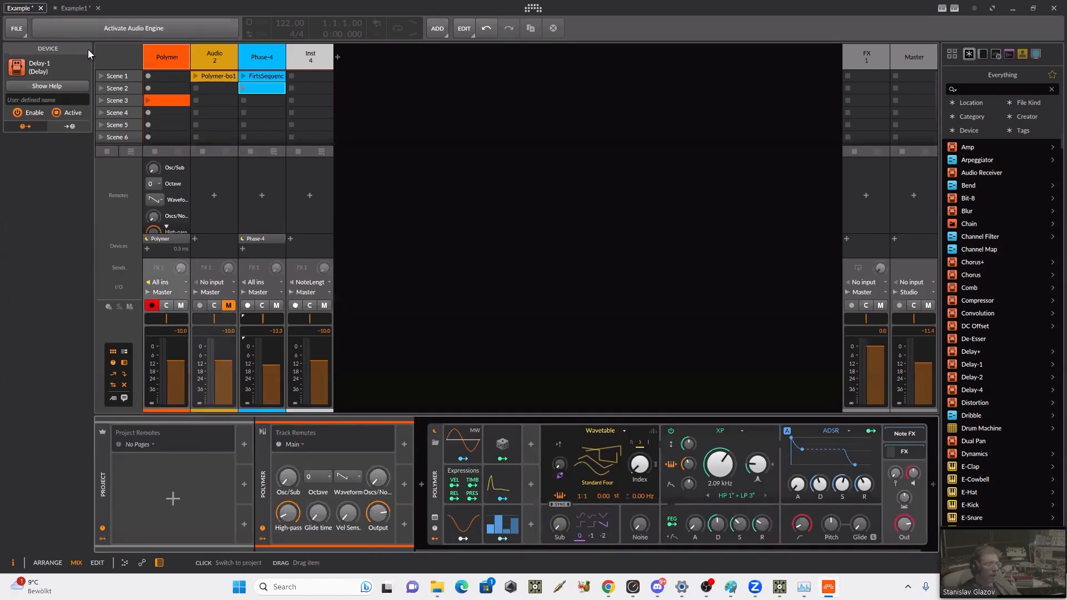
pyautogui.click(131, 26)
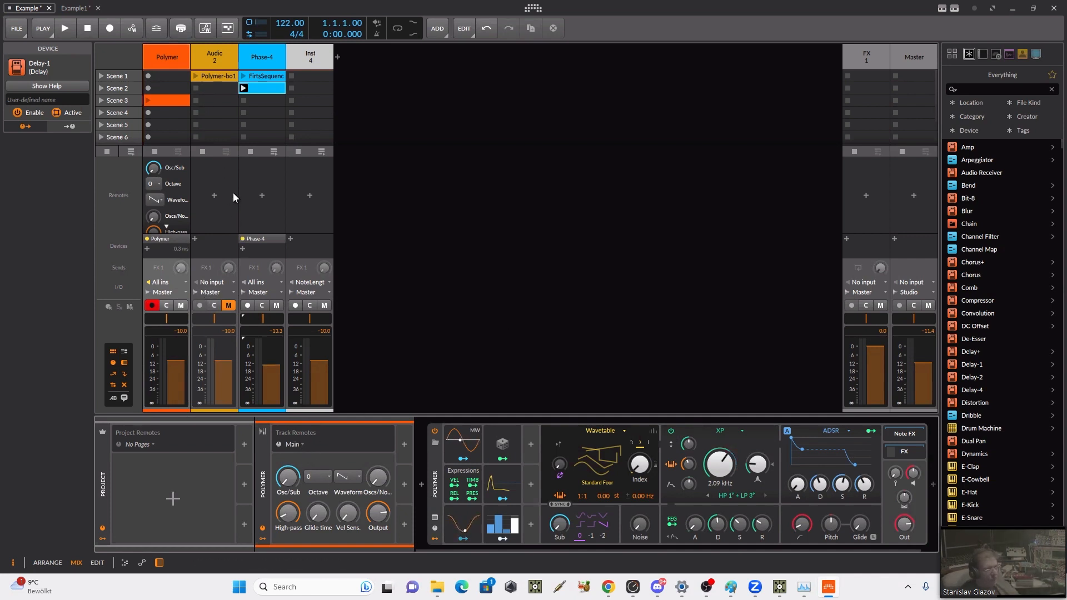
# Step: Add a new track remotes page to the Polymer track in the Remote Controls Editor
pyautogui.click(303, 443)
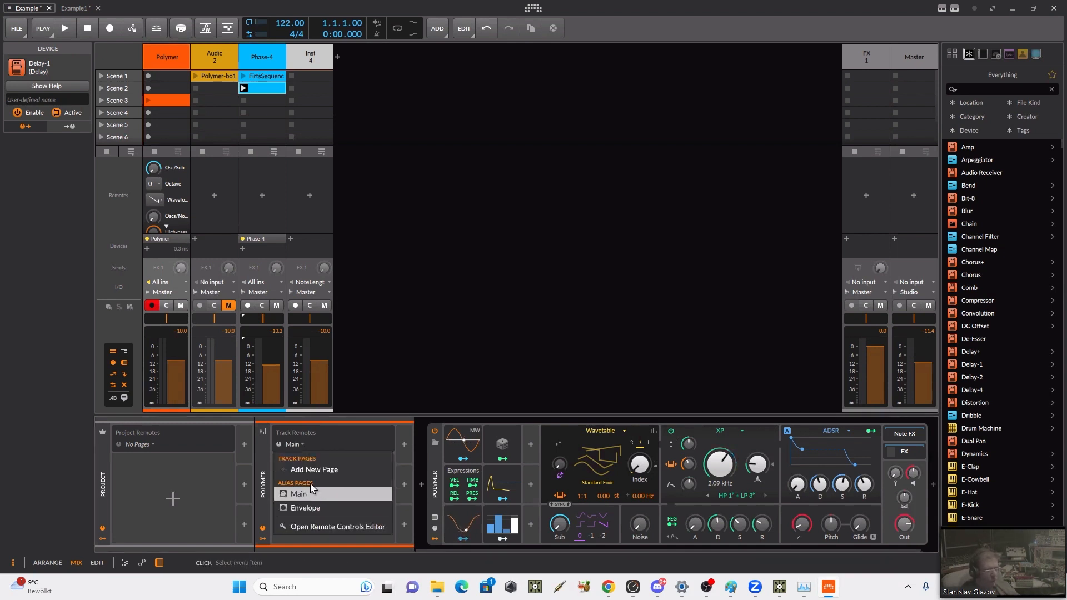
pyautogui.click(328, 529)
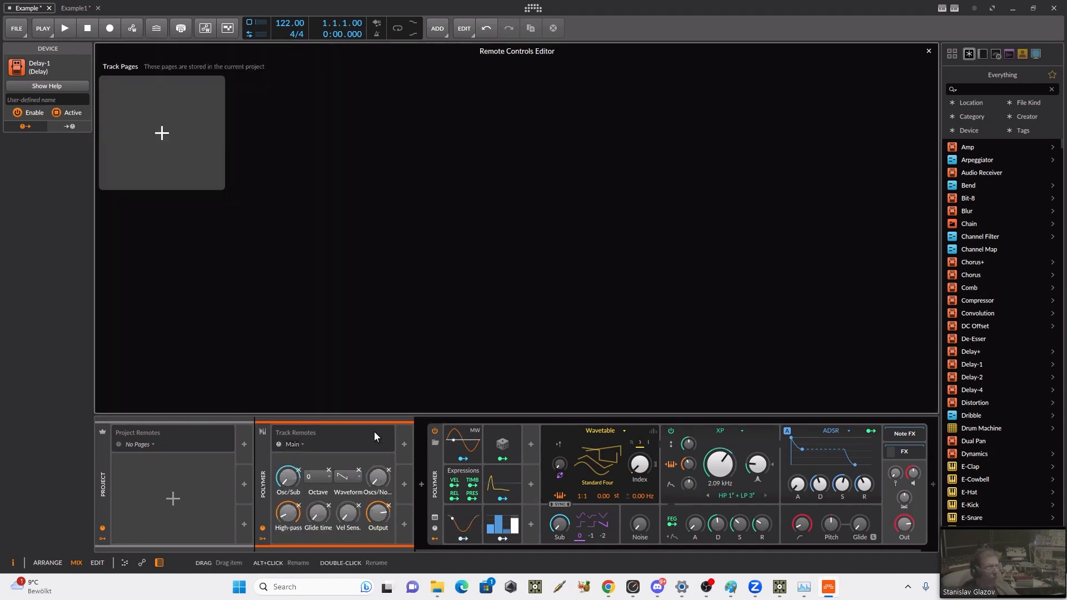
pyautogui.click(162, 137)
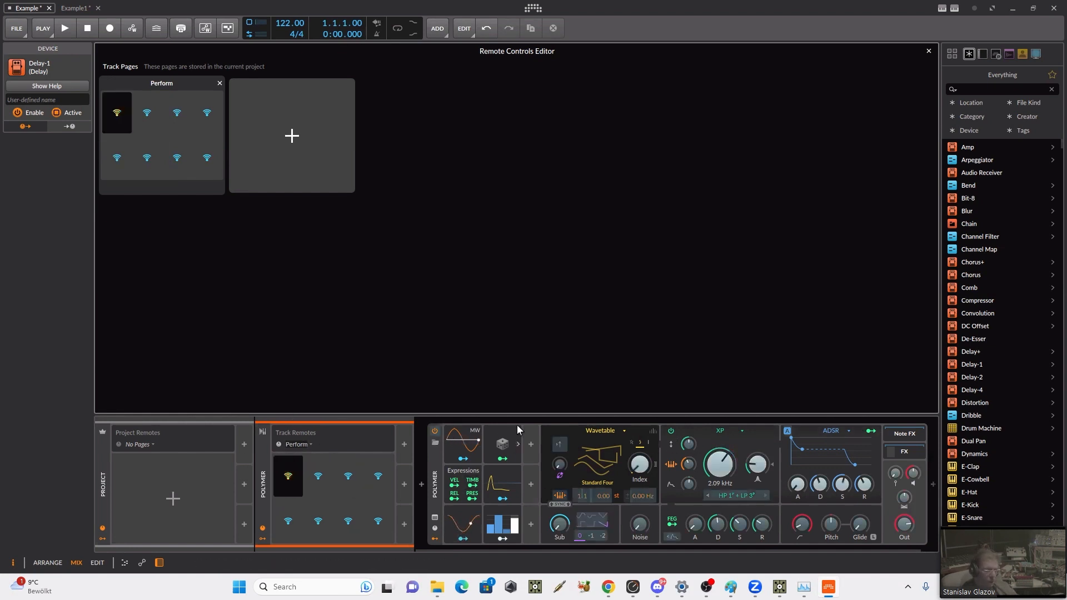
# Step: Assign Polymer's Cutoff, High-pass and Decay to the first three slots of the Perform page, and show the Polymer device's own remotes
pyautogui.click(281, 486)
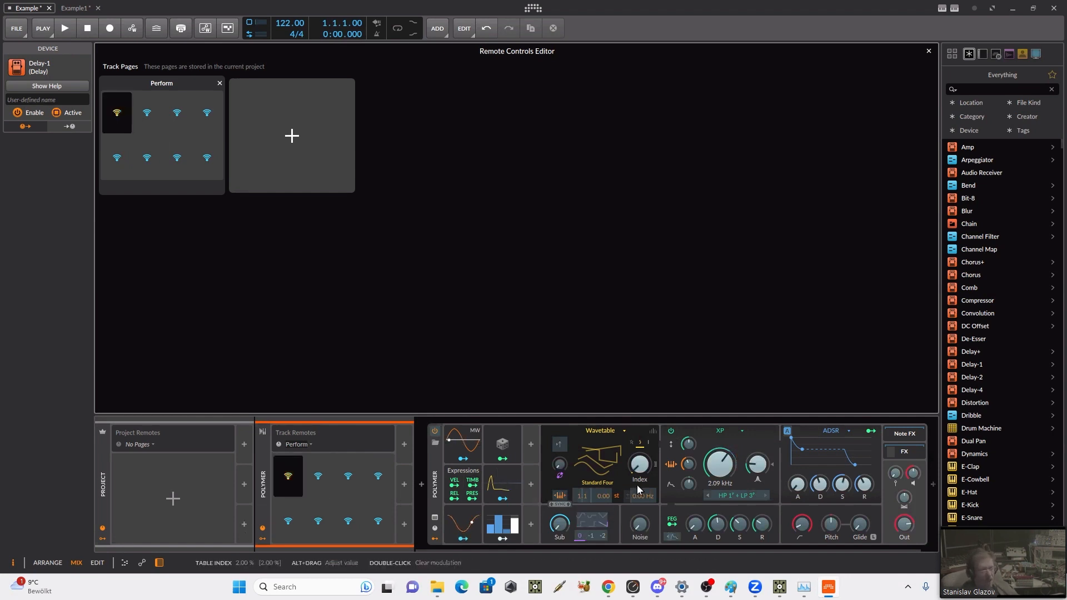
pyautogui.click(728, 474)
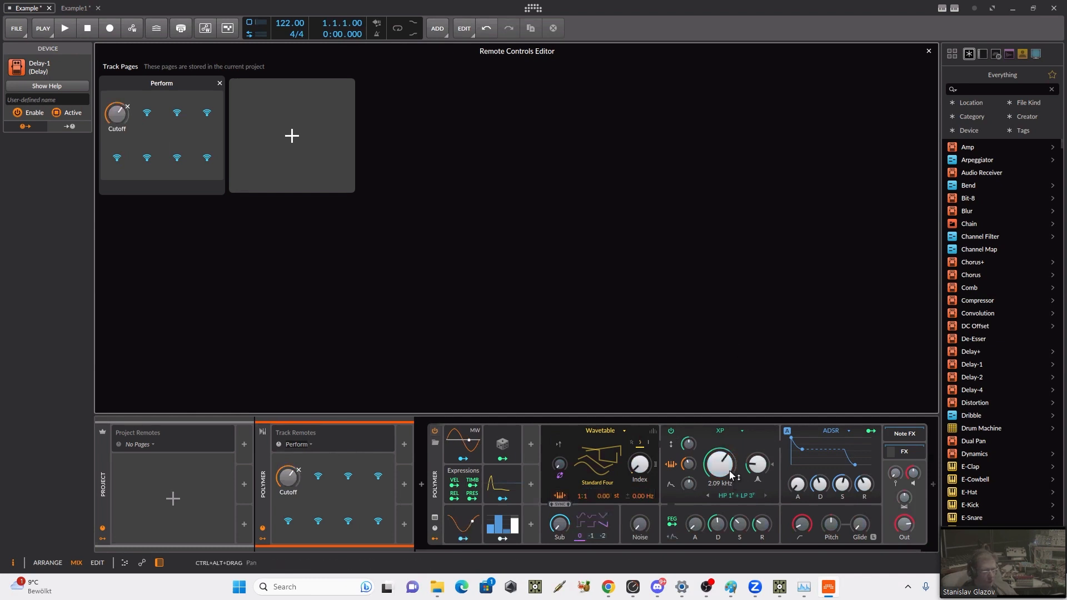
pyautogui.click(320, 485)
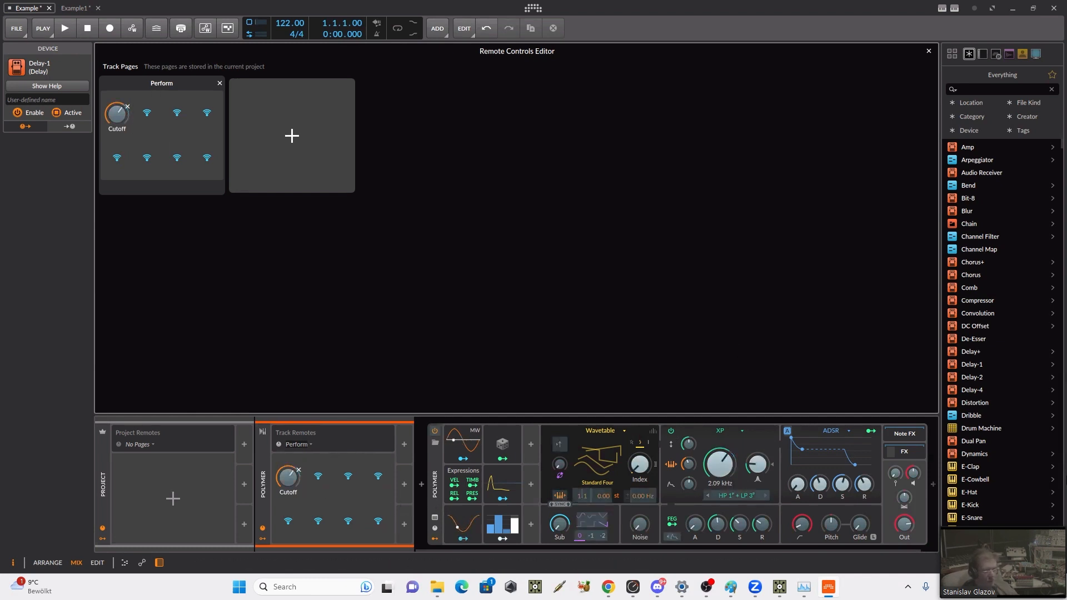
pyautogui.click(800, 525)
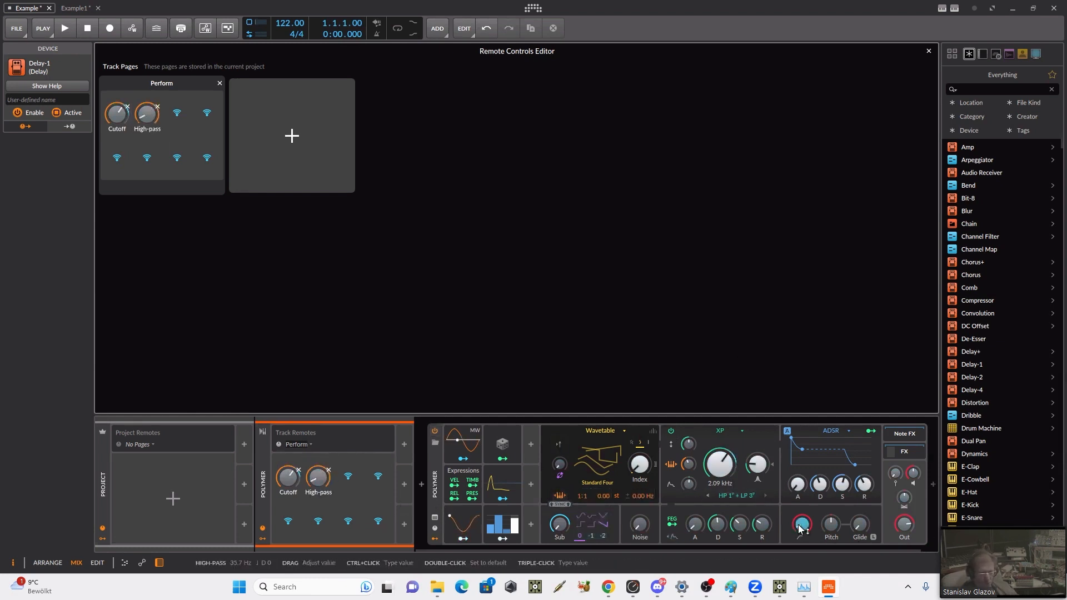
pyautogui.click(345, 487)
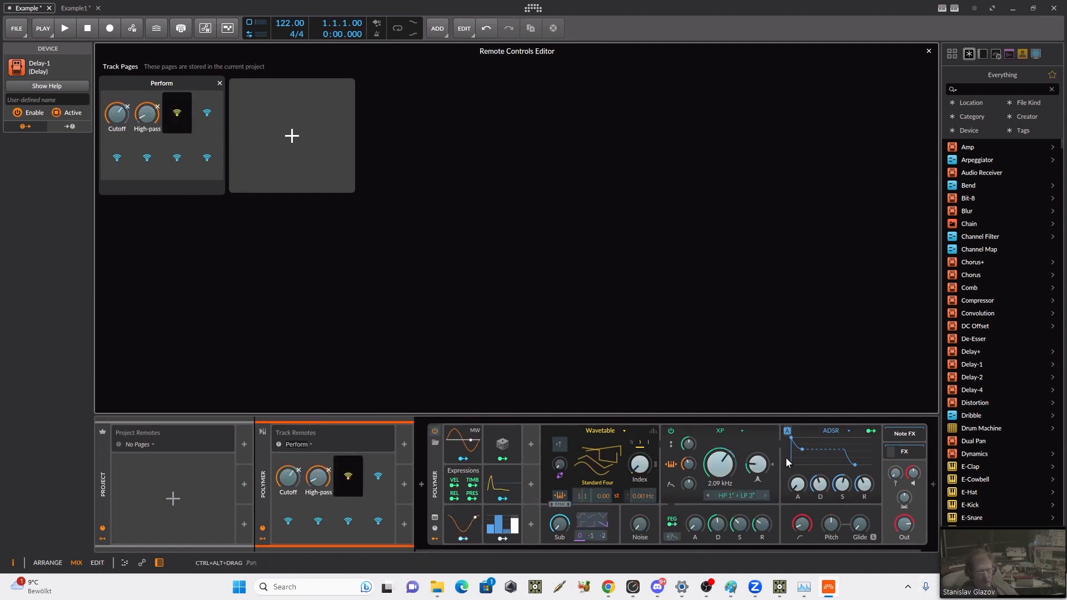
pyautogui.click(820, 484)
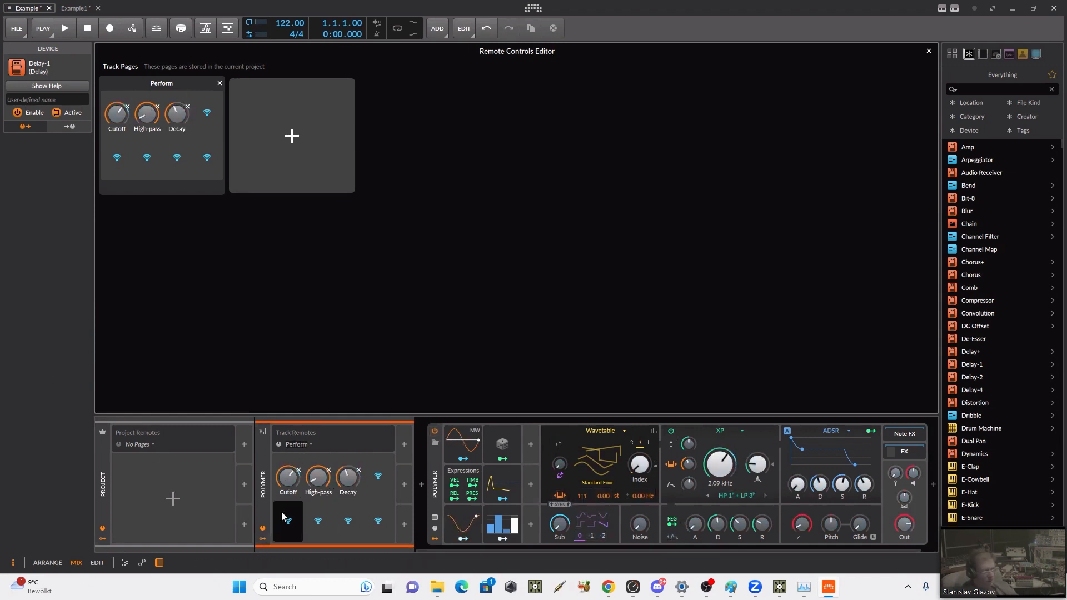
pyautogui.click(928, 51)
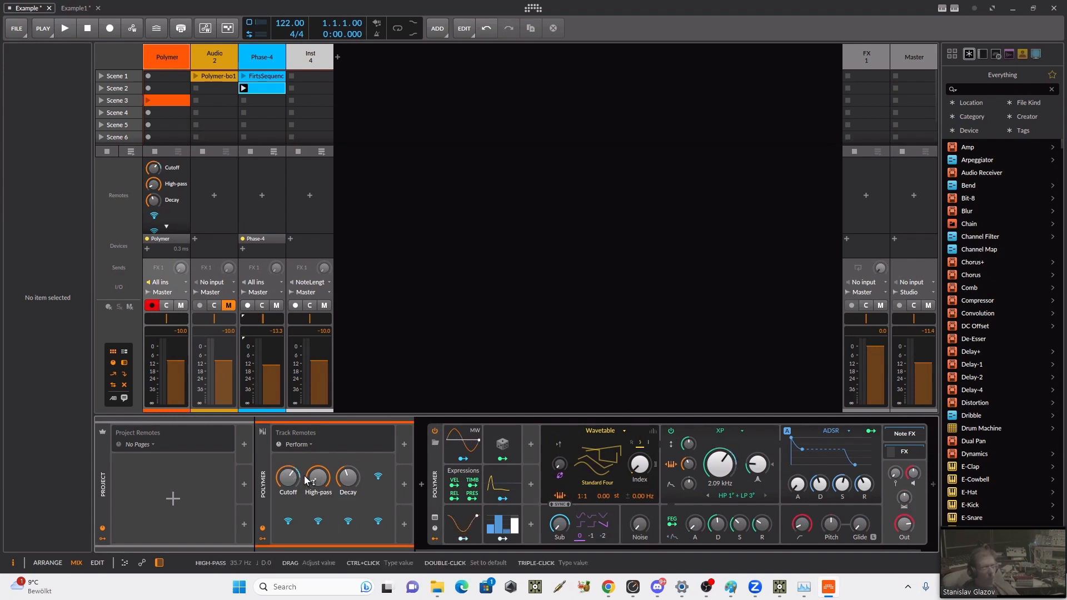
pyautogui.click(435, 527)
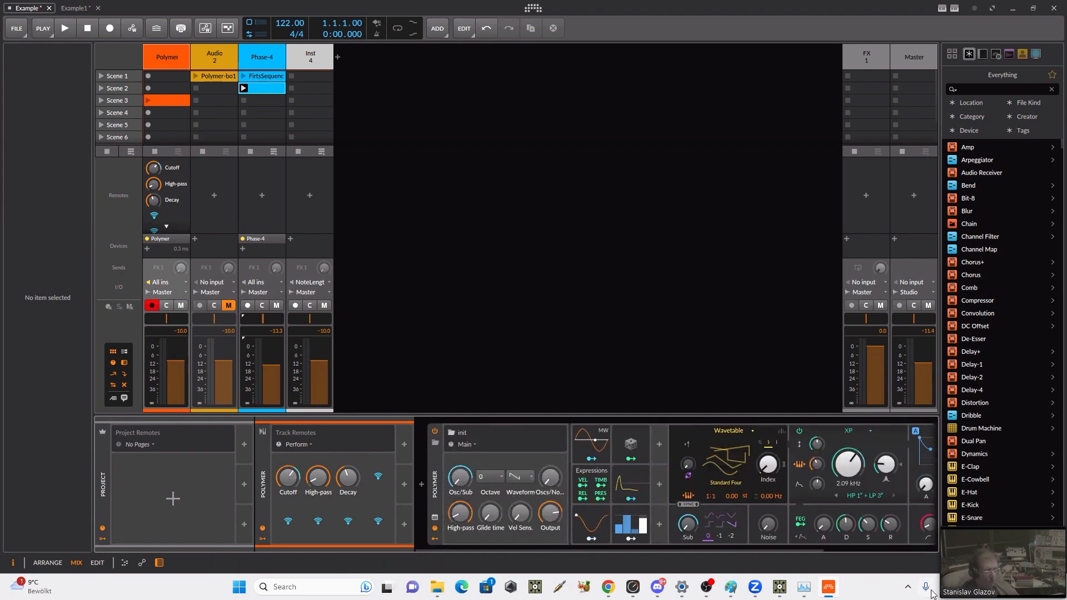
# Step: Switch to TouchDesigner and add a bitwigRemotesTrack component from the TDBitwig palette below bitwigNote in the network
pyautogui.click(779, 588)
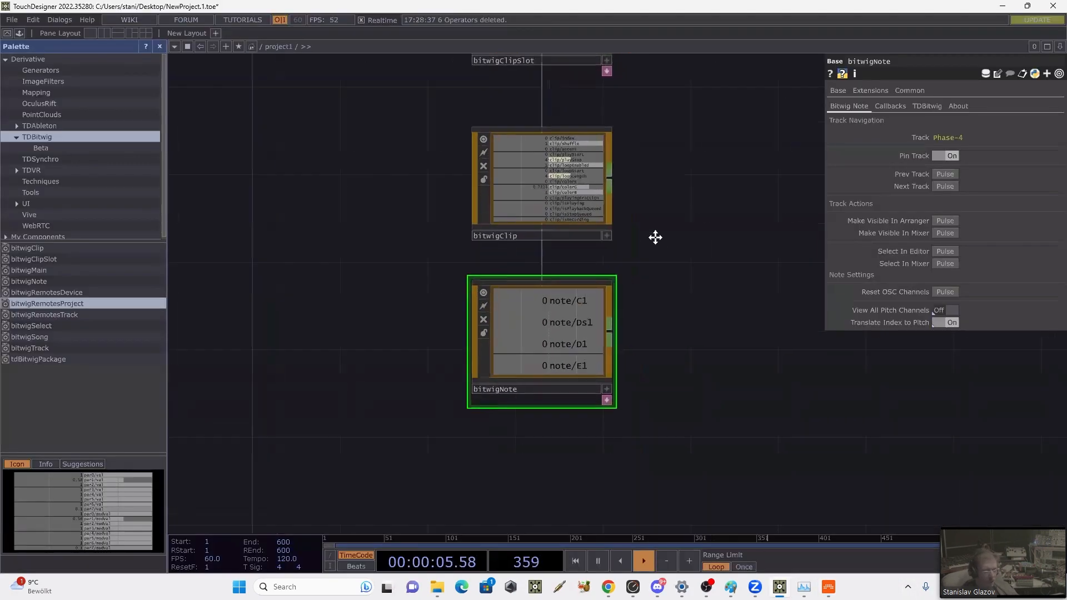
pyautogui.click(51, 303)
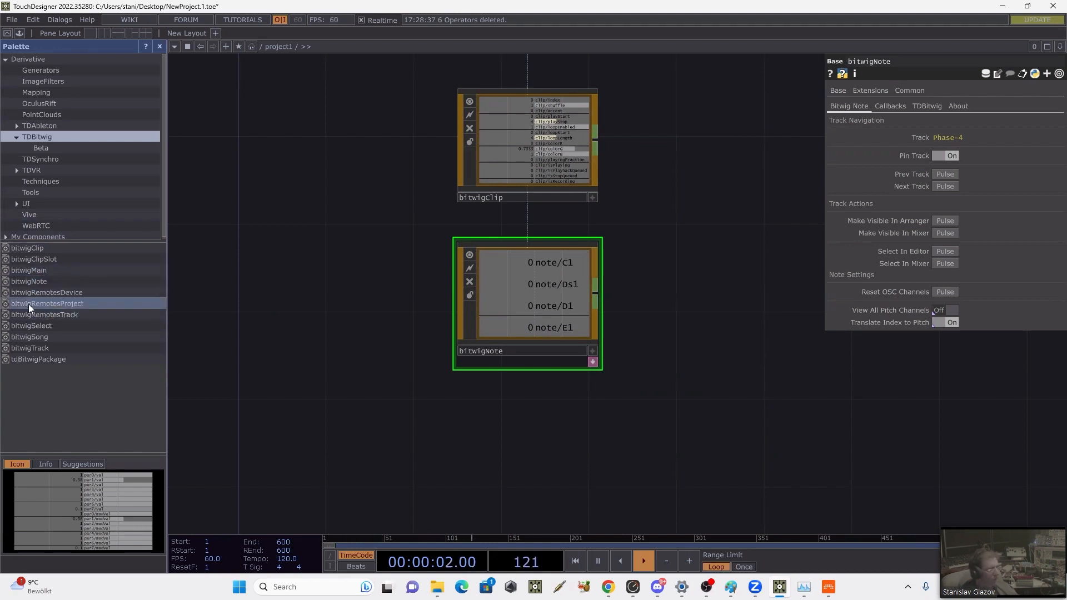
pyautogui.moveTo(28, 304); pyautogui.dragTo(236, 304)
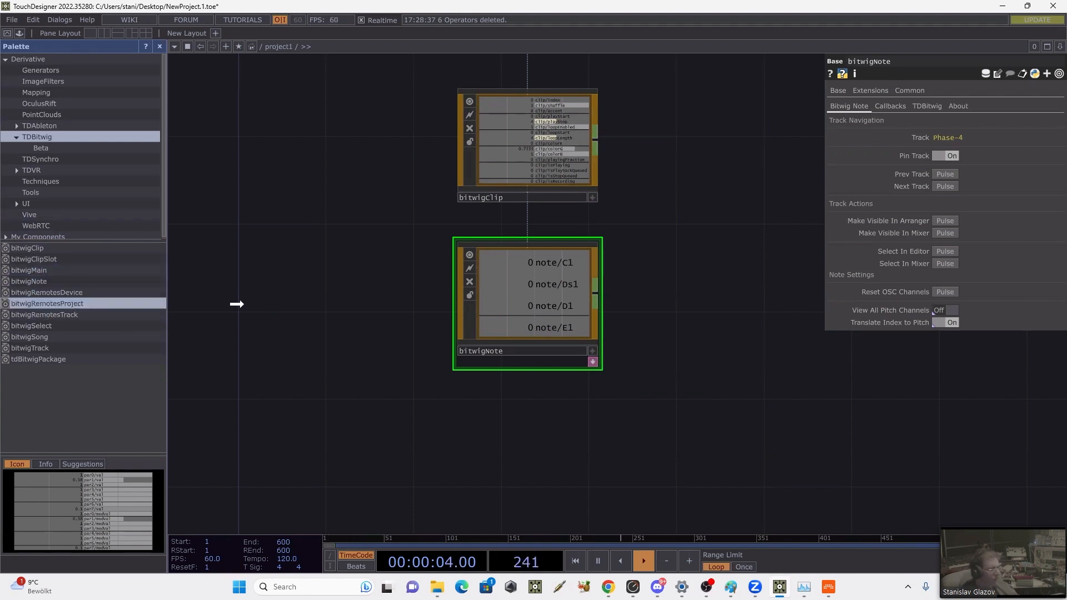
pyautogui.moveTo(167, 287); pyautogui.dragTo(111, 293)
pyautogui.click(58, 316)
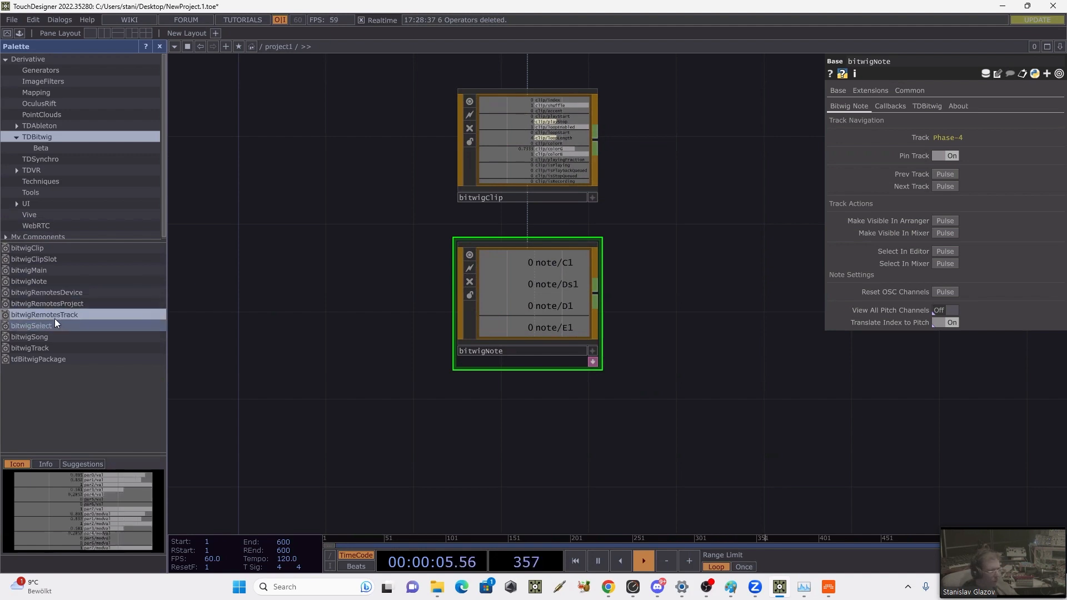
pyautogui.moveTo(55, 311); pyautogui.dragTo(484, 447)
pyautogui.moveTo(515, 371); pyautogui.dragTo(484, 454)
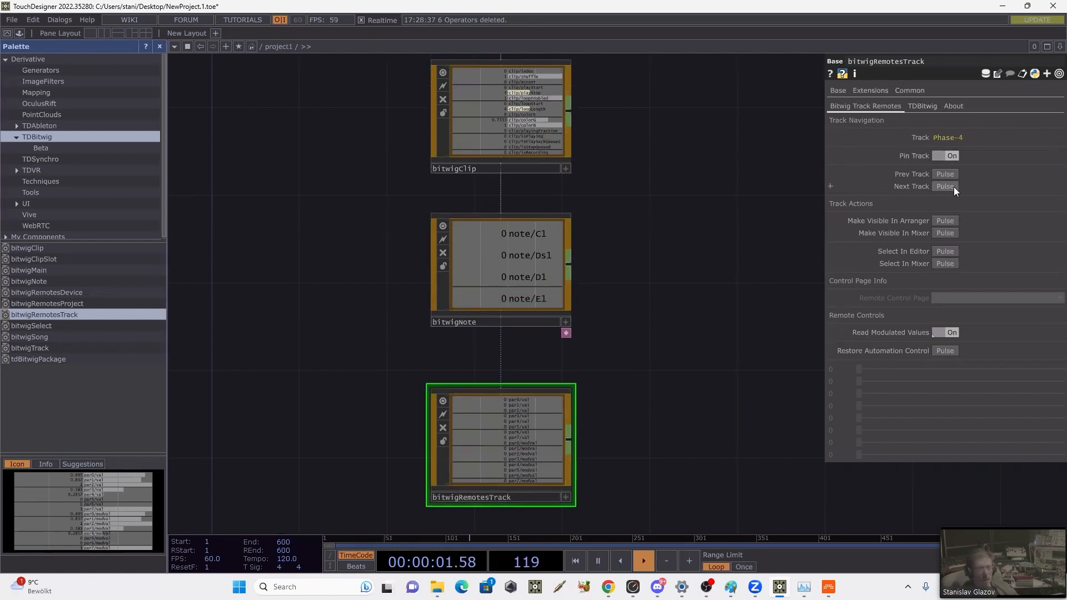
# Step: Switch to Bitwig and compare the track remotes of the Phase-4, Inst 4 and Polymer tracks, ending on Polymer
pyautogui.click(828, 587)
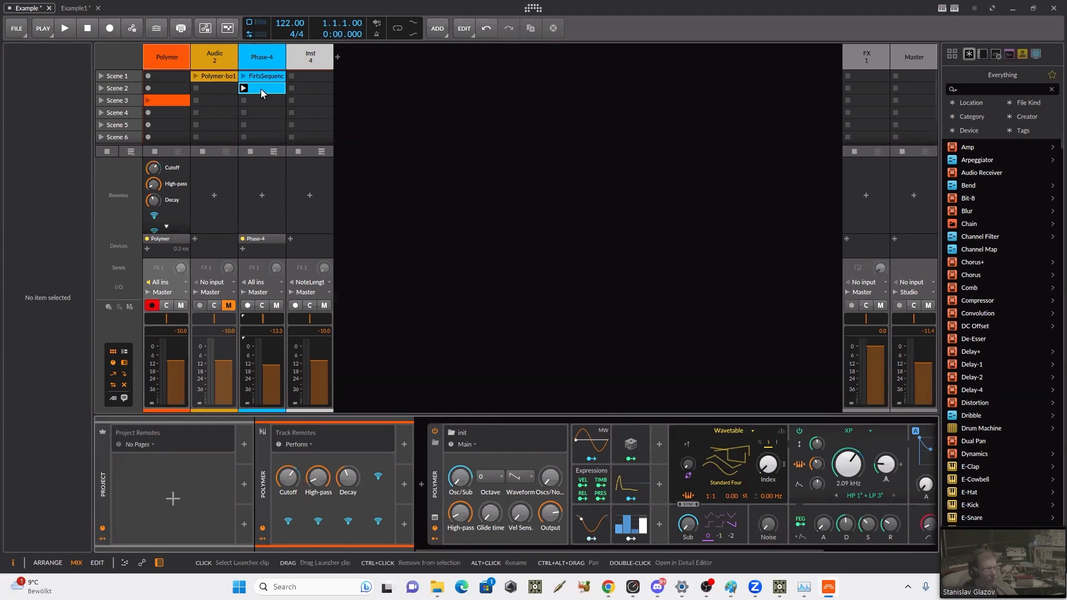
pyautogui.click(261, 57)
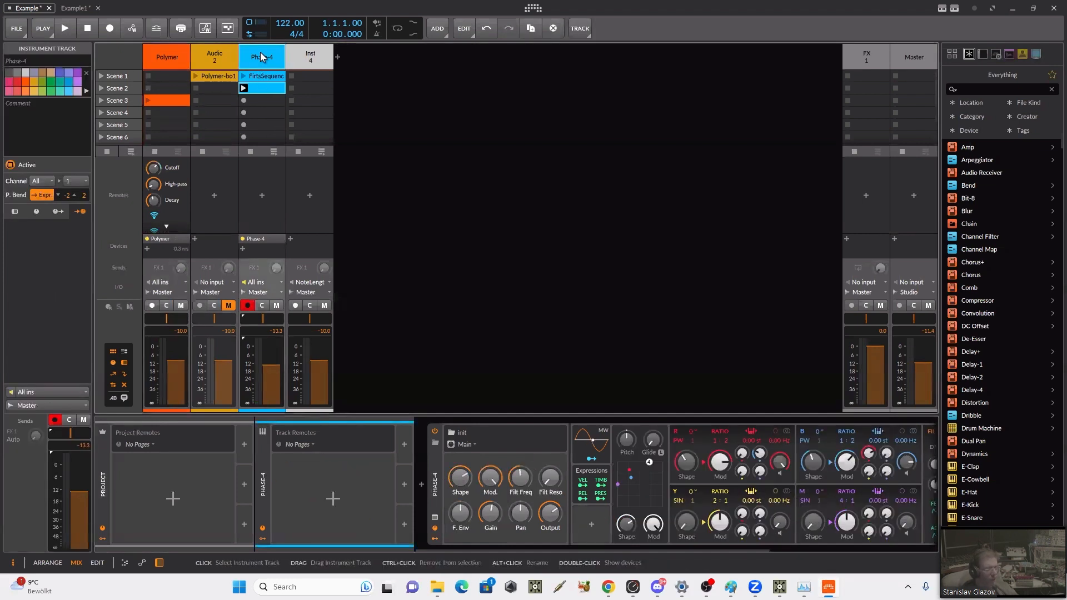
pyautogui.click(294, 60)
pyautogui.click(166, 60)
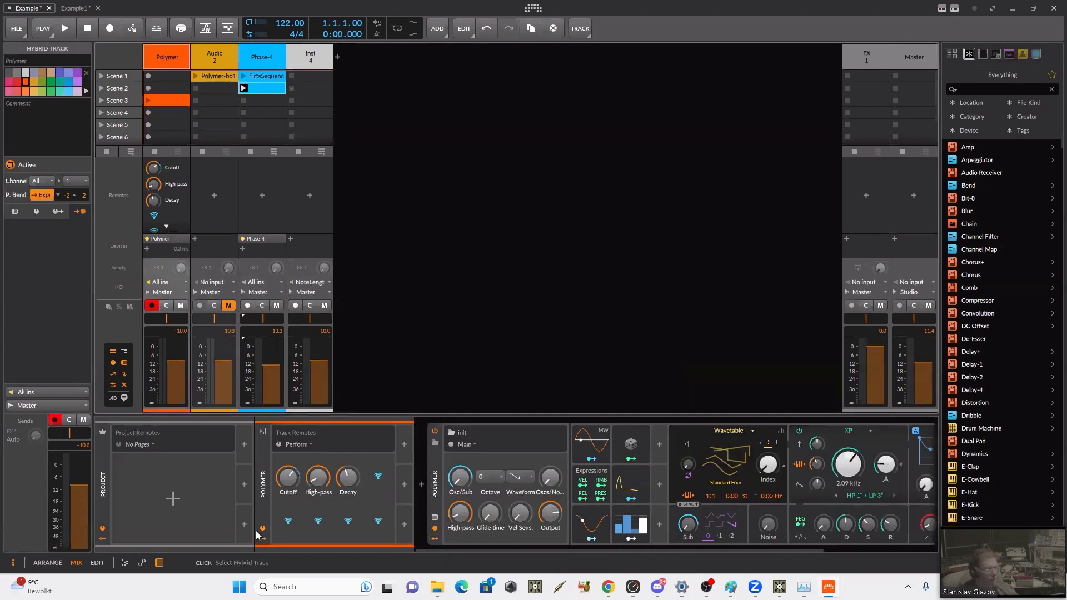
# Step: Switch to TouchDesigner and re-pin the bitwigRemotesTrack component to the Polymer track, keeping its remote control page on Perform
pyautogui.click(806, 587)
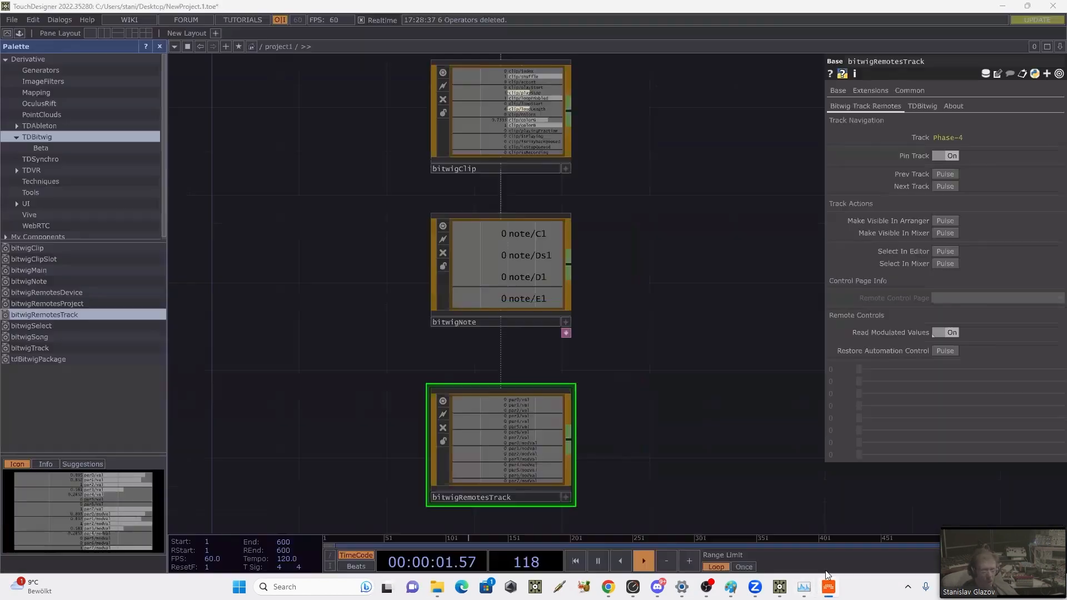
pyautogui.click(943, 156)
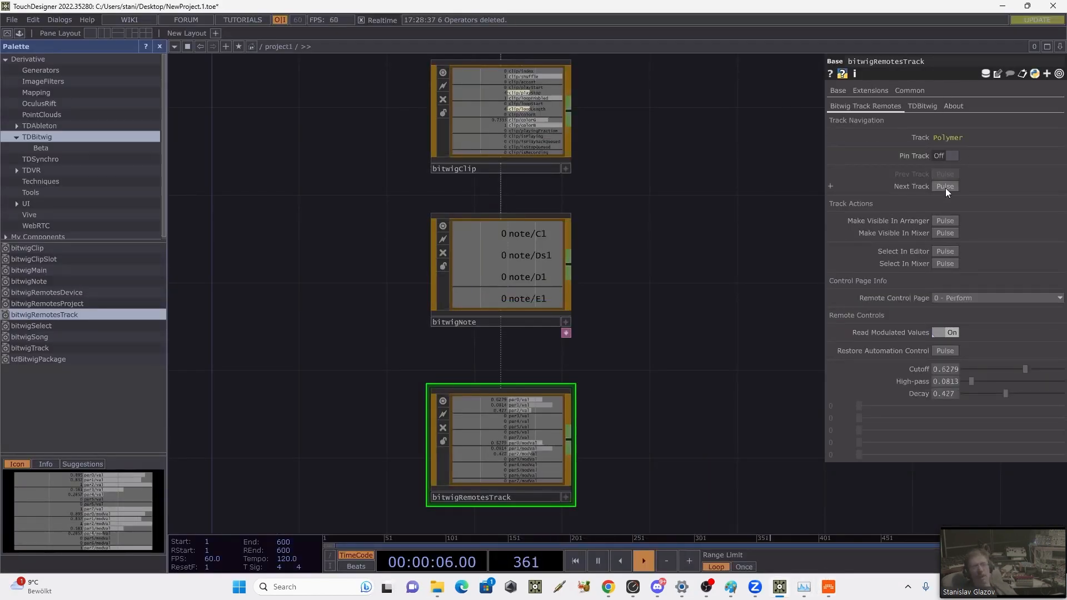
pyautogui.click(946, 157)
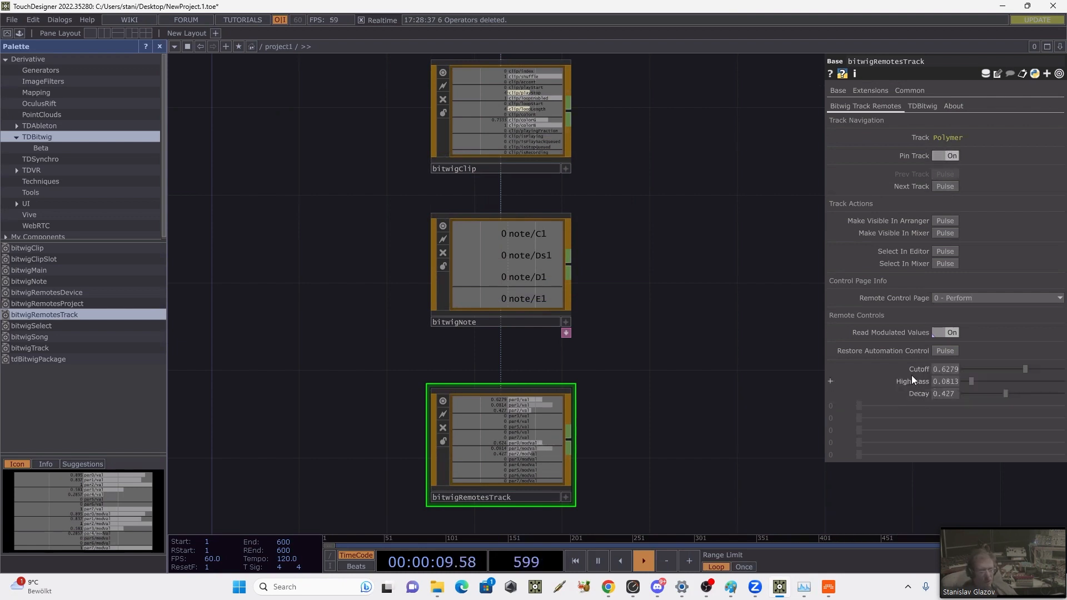
pyautogui.click(962, 299)
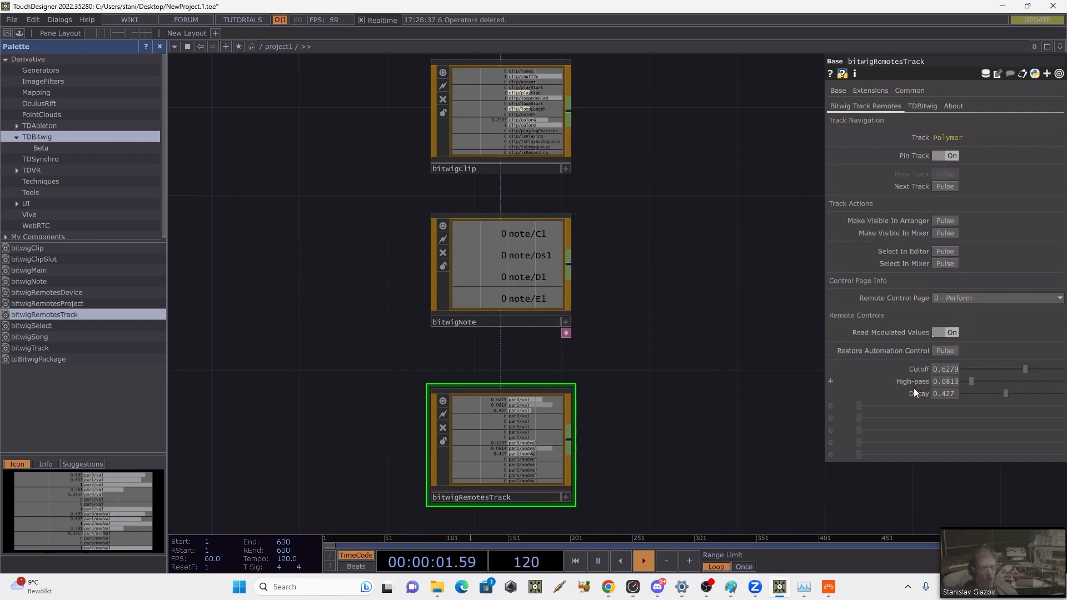
# Step: Shrink the TouchDesigner window and place it over Bitwig so the component parameters and Bitwig's track remotes show together
pyautogui.doubleClick(659, 12)
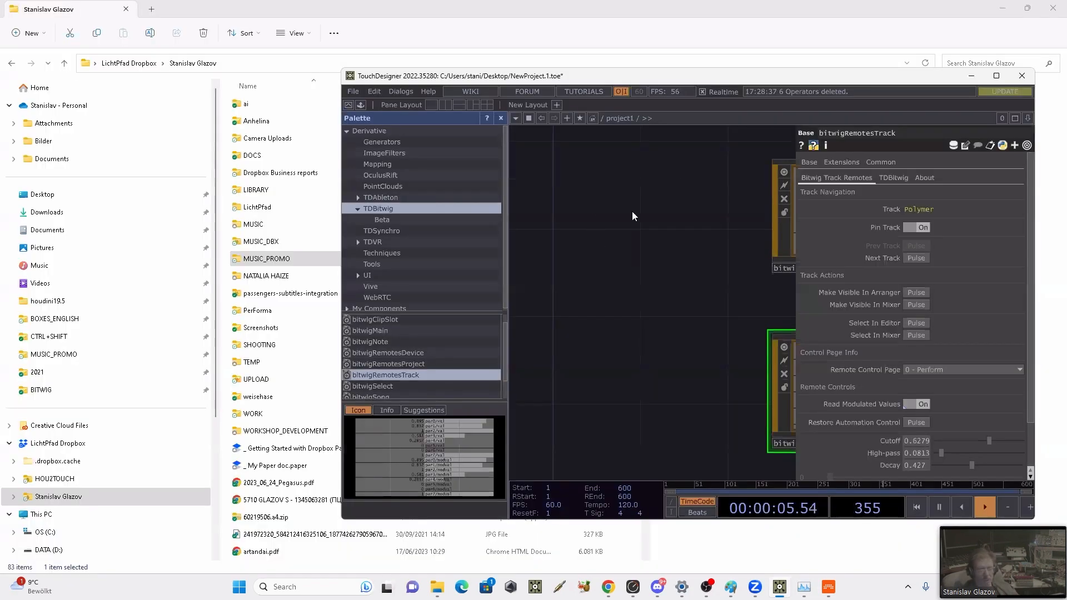
pyautogui.click(828, 590)
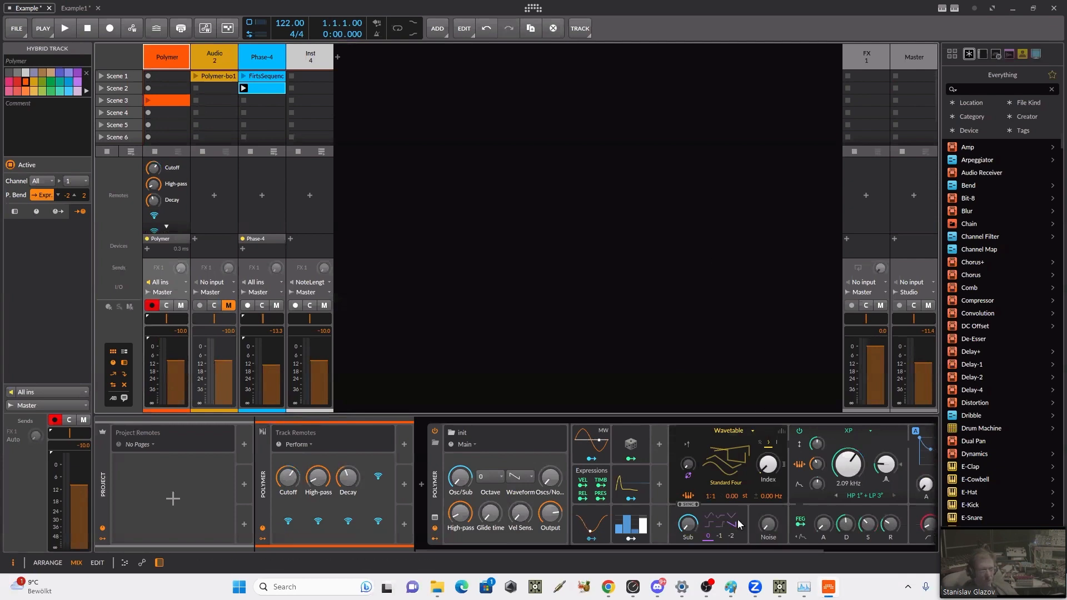
pyautogui.click(779, 587)
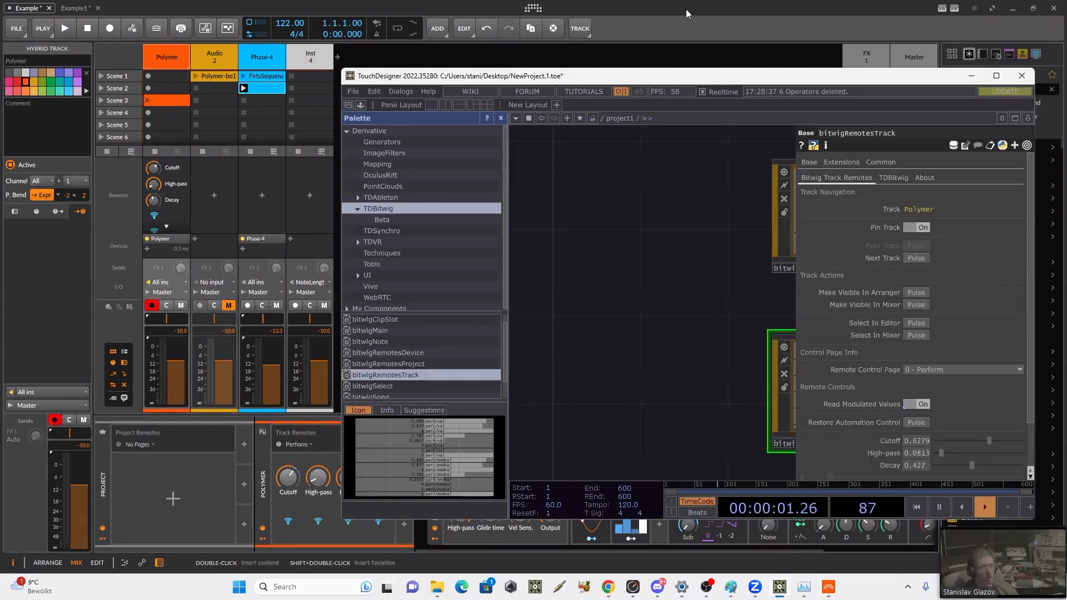
pyautogui.moveTo(689, 71); pyautogui.dragTo(687, 7)
# Step: Adjust Polymer's Perform remotes from TouchDesigner to about Cutoff 0.394, High-pass 0.317 and Decay 0.457
pyautogui.moveTo(979, 375); pyautogui.dragTo(995, 406)
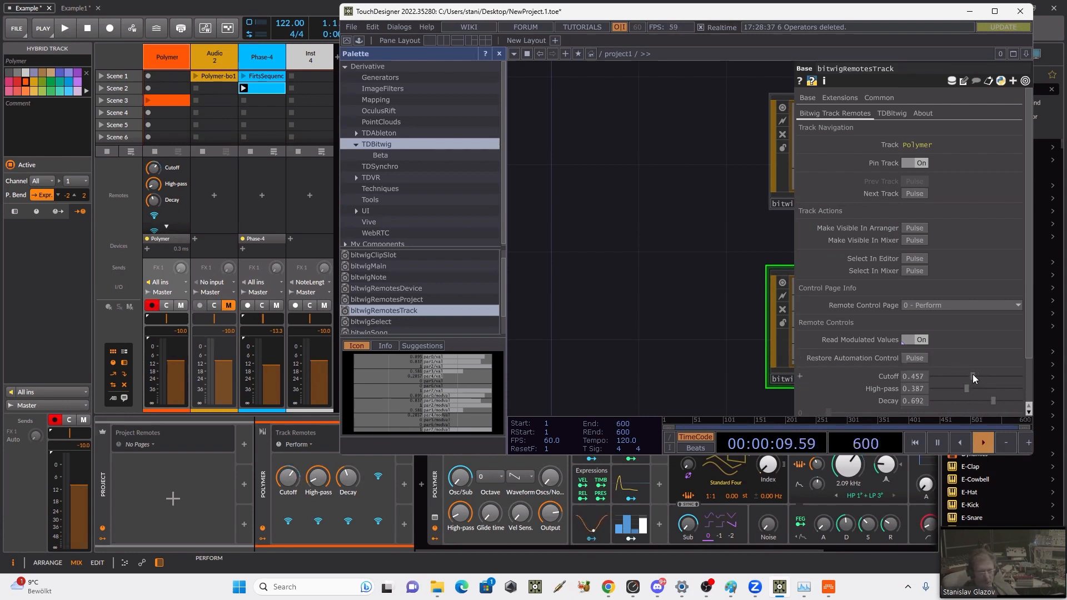
pyautogui.moveTo(974, 376); pyautogui.dragTo(951, 375)
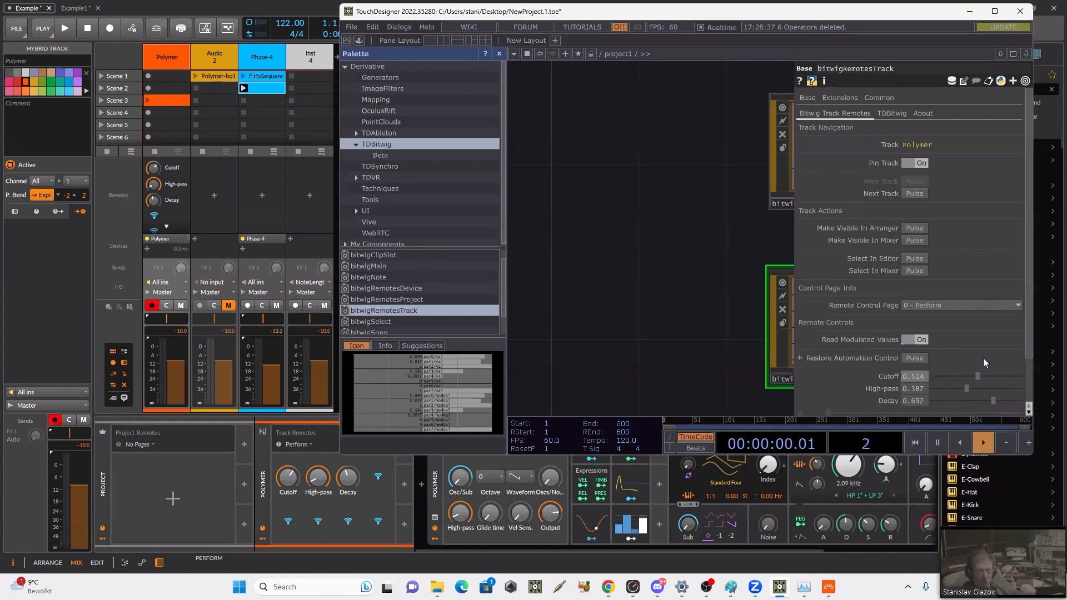
pyautogui.click(951, 305)
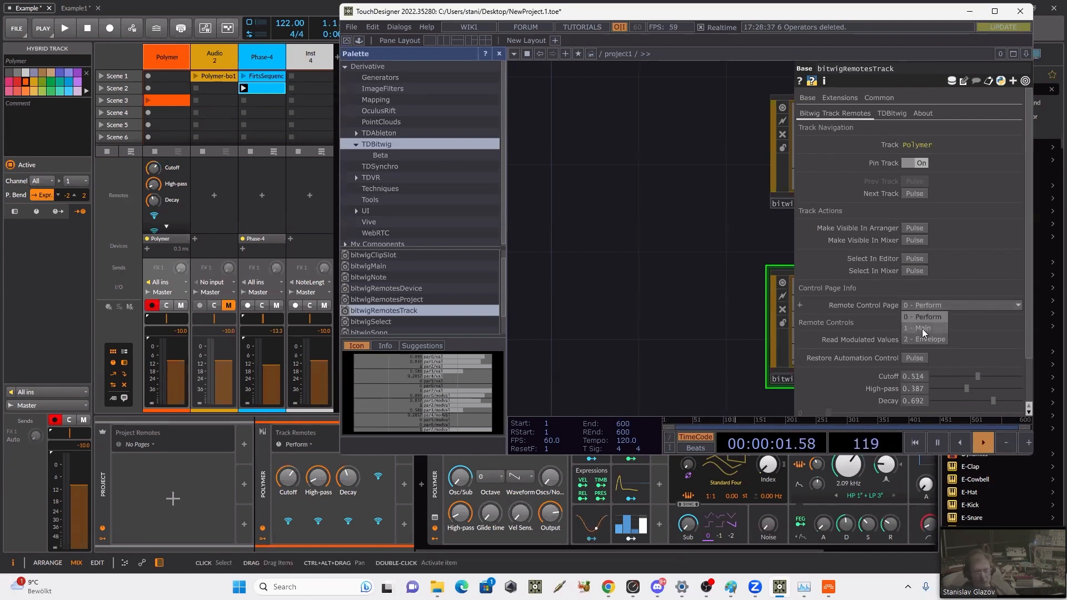
pyautogui.click(927, 318)
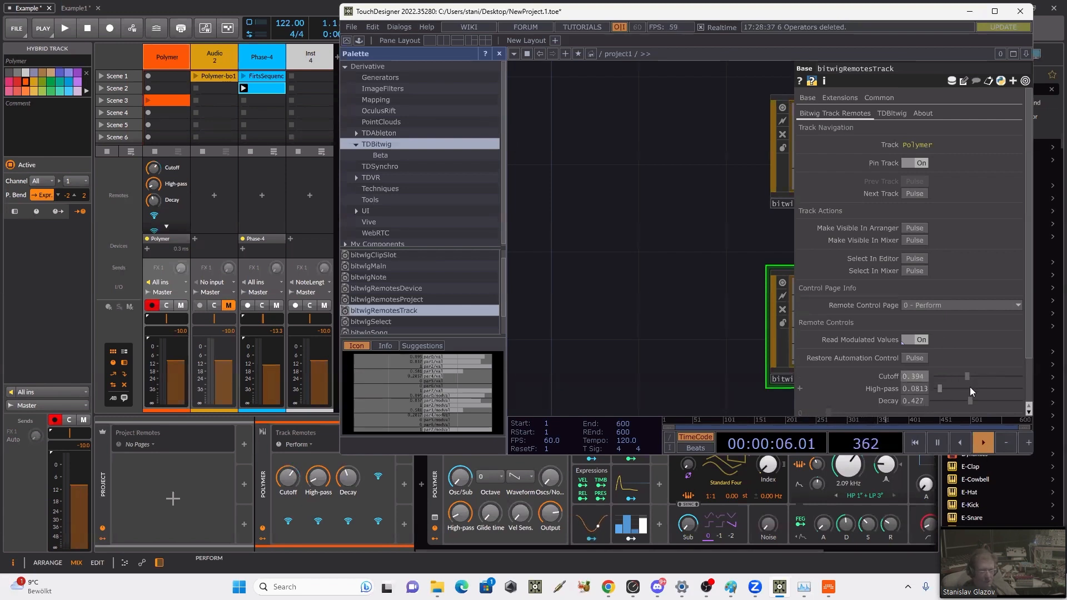
pyautogui.moveTo(1002, 400); pyautogui.dragTo(960, 386)
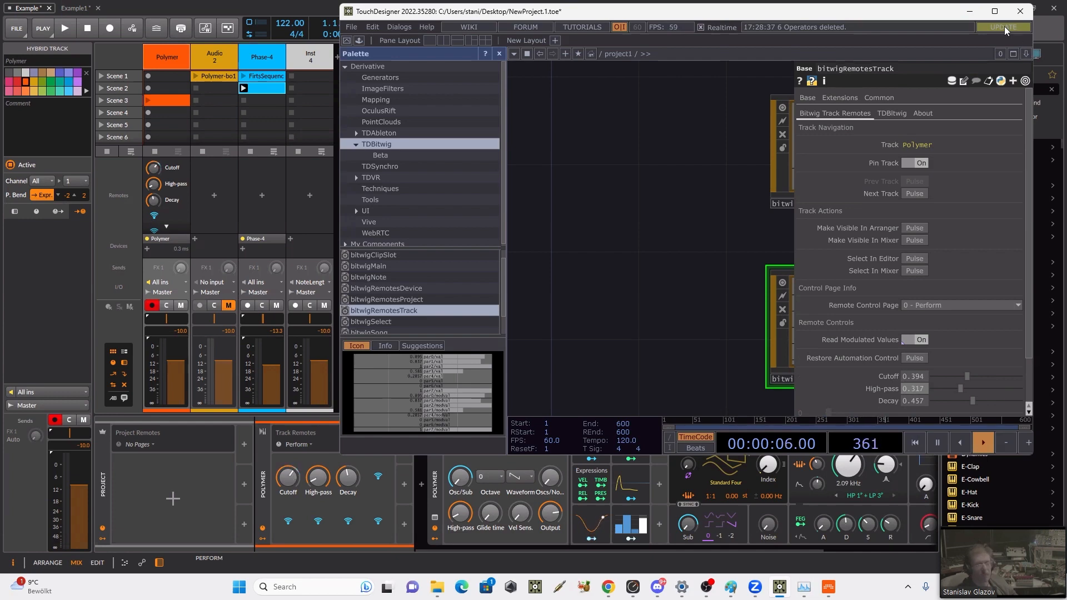
# Step: Maximize TouchDesigner and place a copy of bitwigRemotesTrack beside the original in the network
pyautogui.click(995, 12)
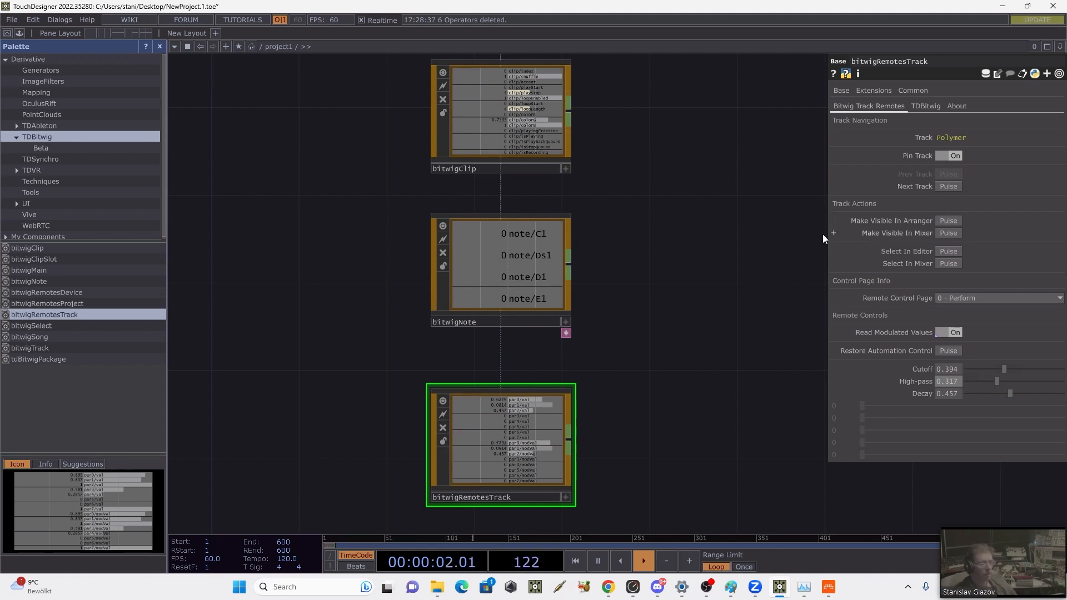
pyautogui.moveTo(622, 378); pyautogui.dragTo(575, 292)
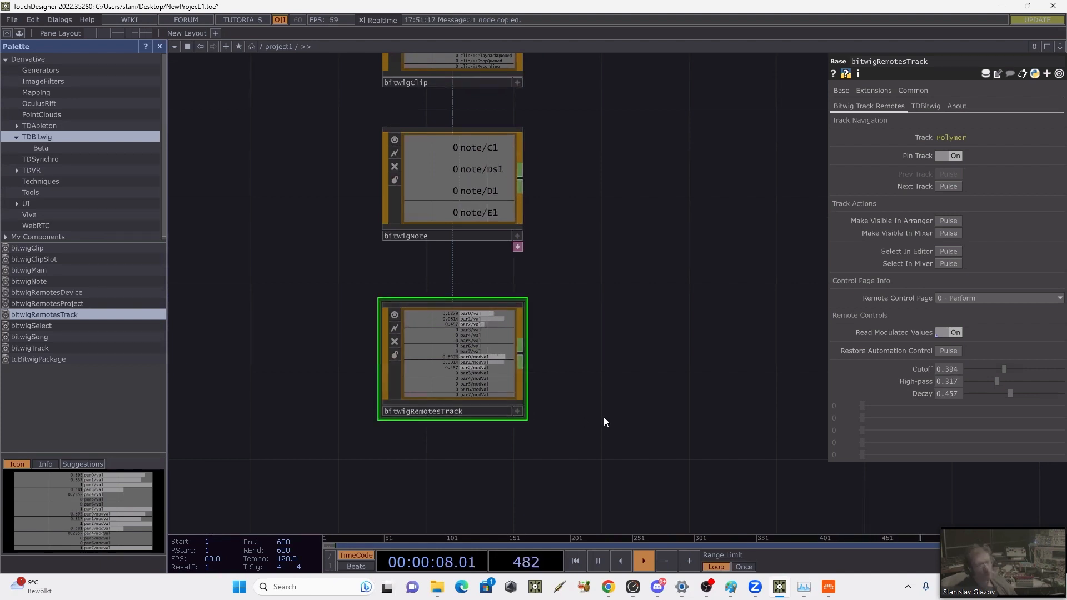
pyautogui.hotkey('ctrl', 'v')
pyautogui.click(655, 272)
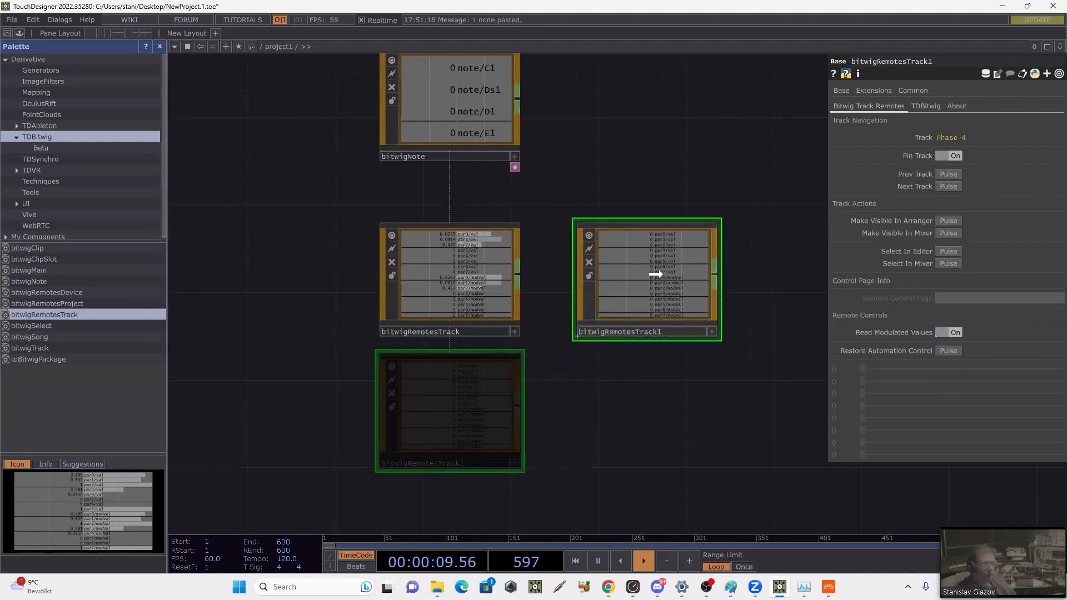
# Step: Unpin the copied bitwigRemotesTrack1 component, move it on to the Phase-4 track and pin it there
pyautogui.click(942, 154)
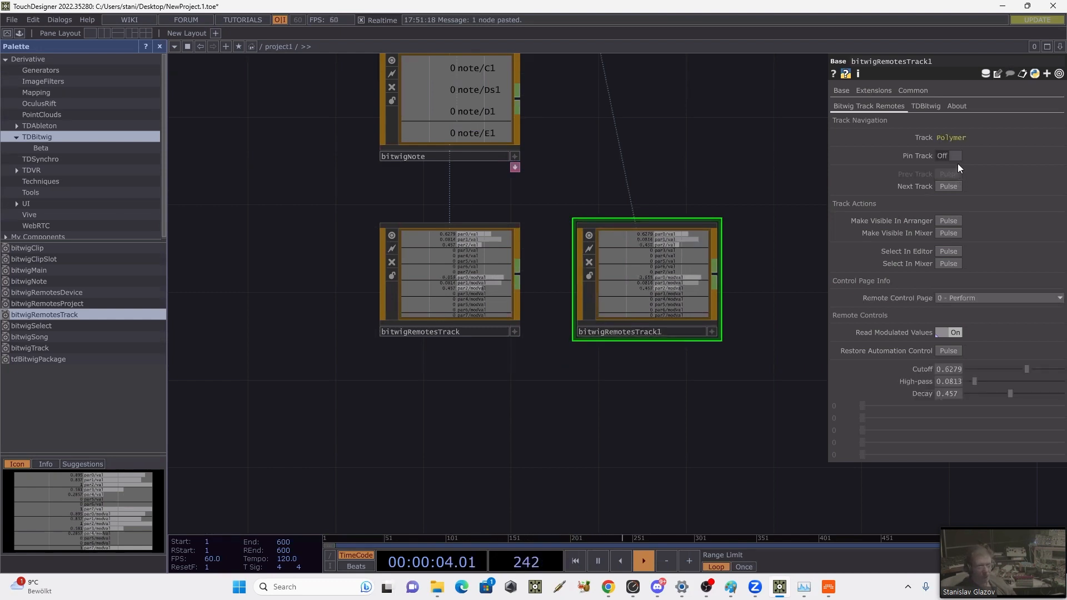
pyautogui.click(949, 186)
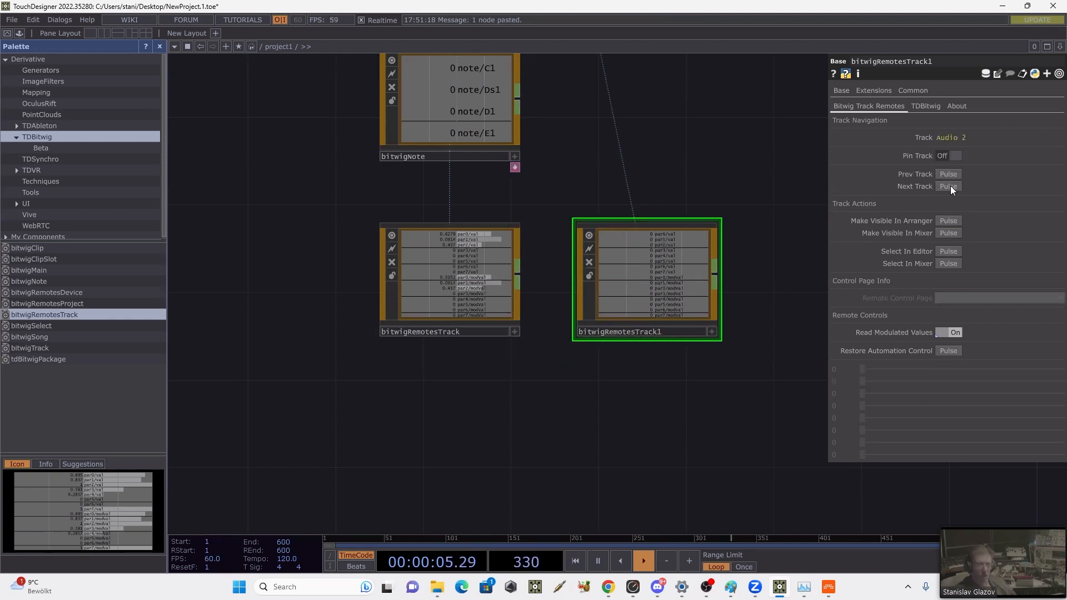
pyautogui.click(960, 157)
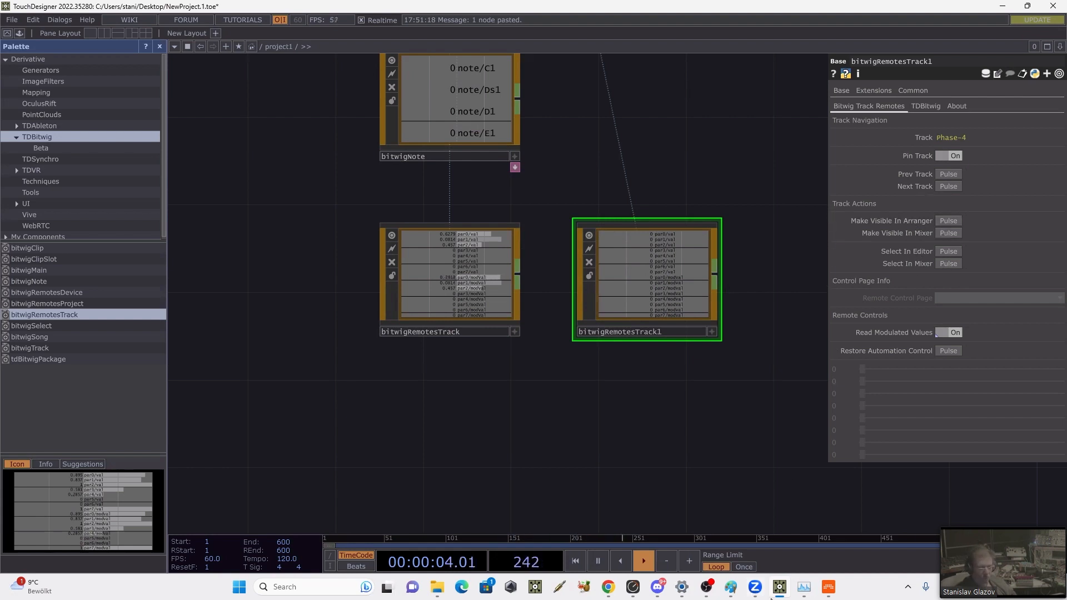
# Step: In Bitwig, add a Perform track remotes page to Phase-4 and assign Shape, Y Mod, B Mod and R Mod to its first four slots
pyautogui.click(828, 587)
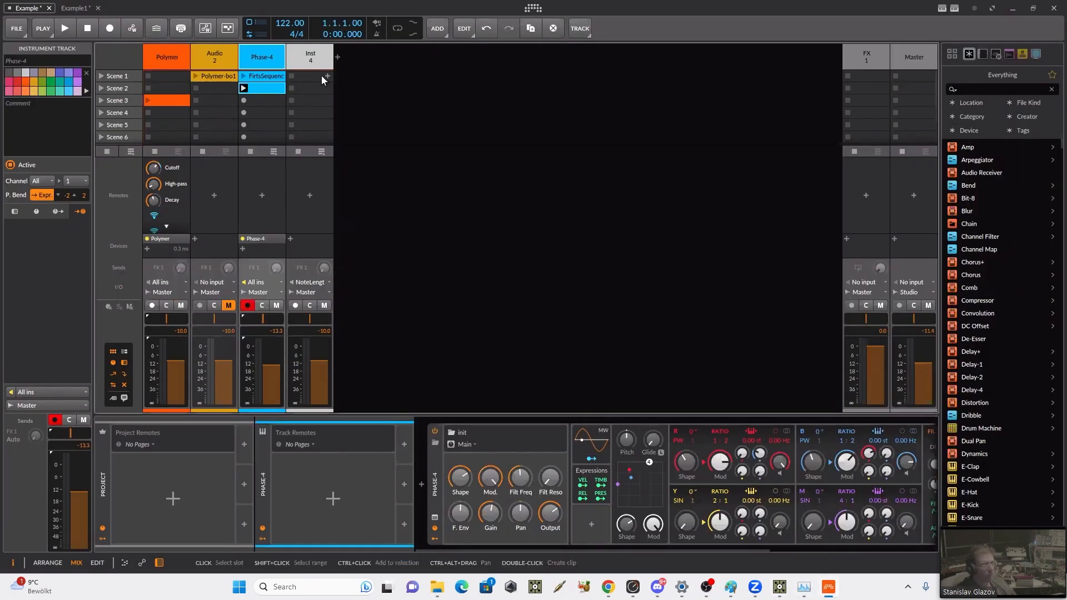
pyautogui.click(329, 501)
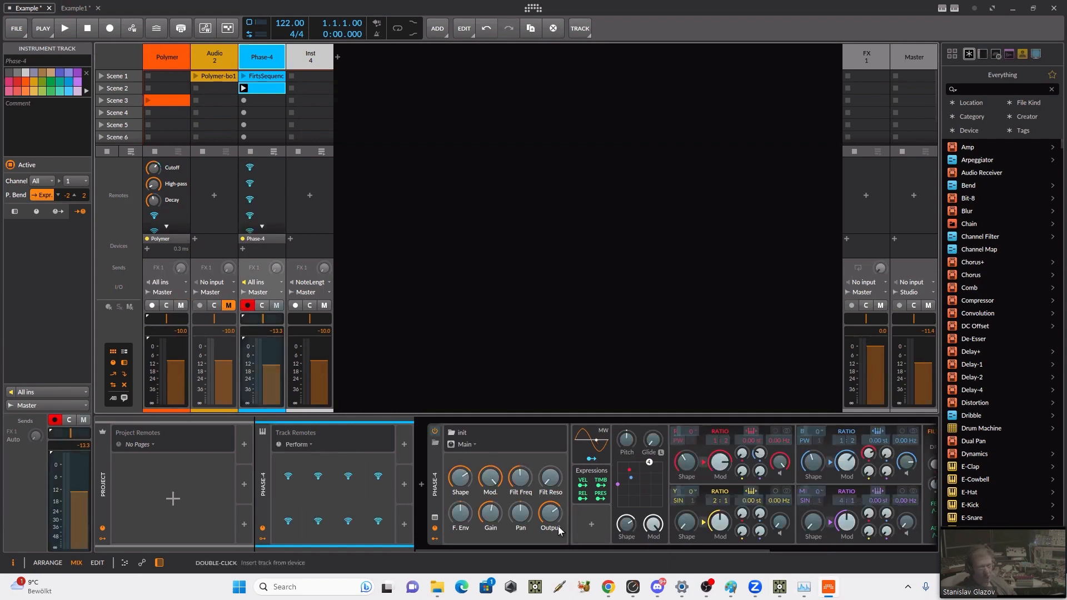
pyautogui.click(462, 484)
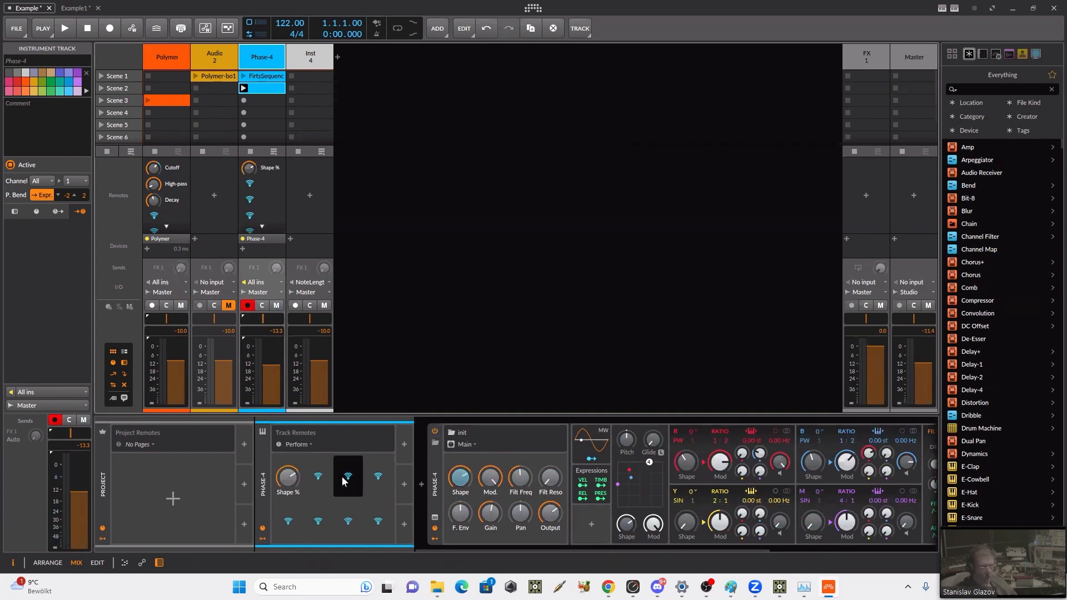
pyautogui.click(720, 523)
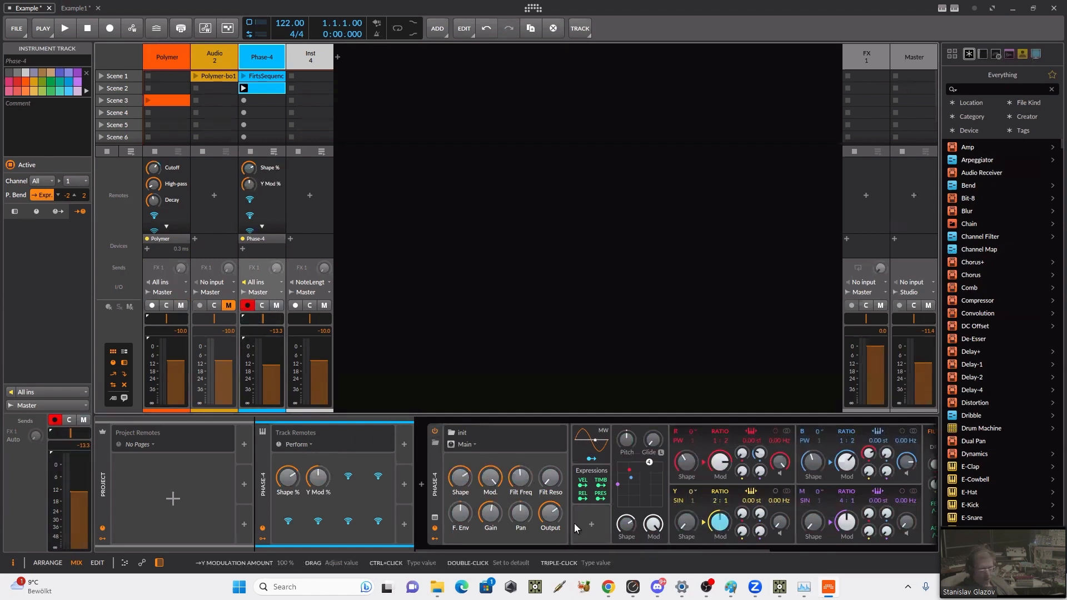
pyautogui.click(358, 485)
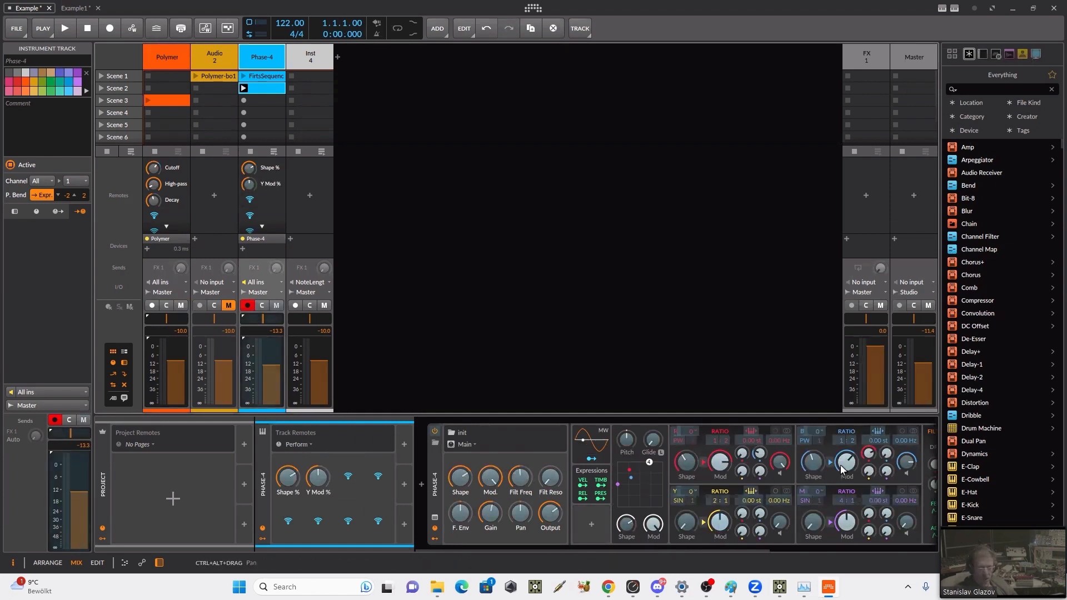
pyautogui.click(844, 465)
pyautogui.click(379, 477)
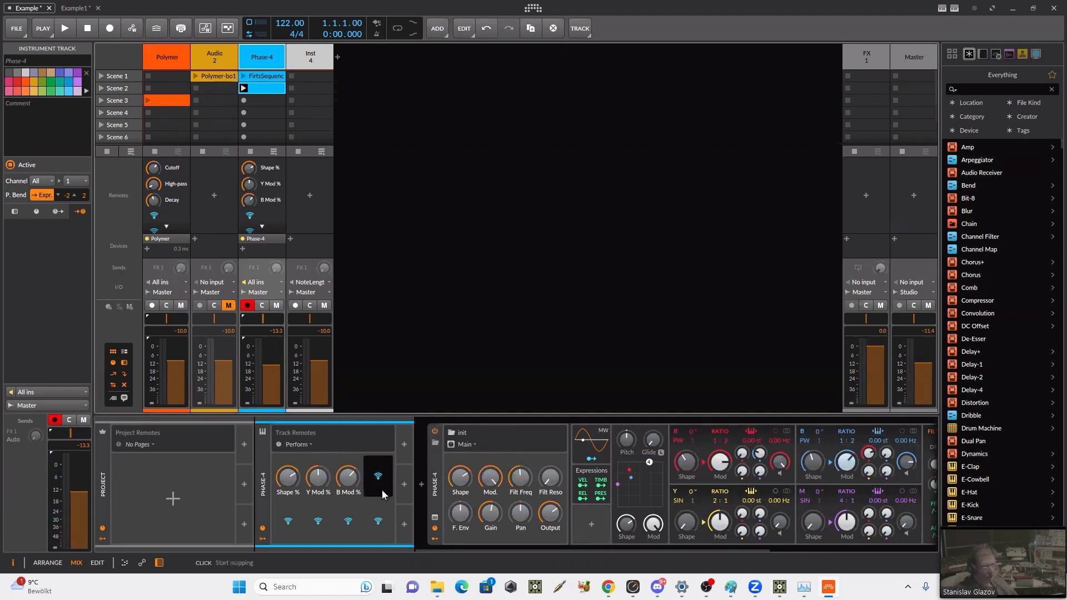
pyautogui.click(707, 462)
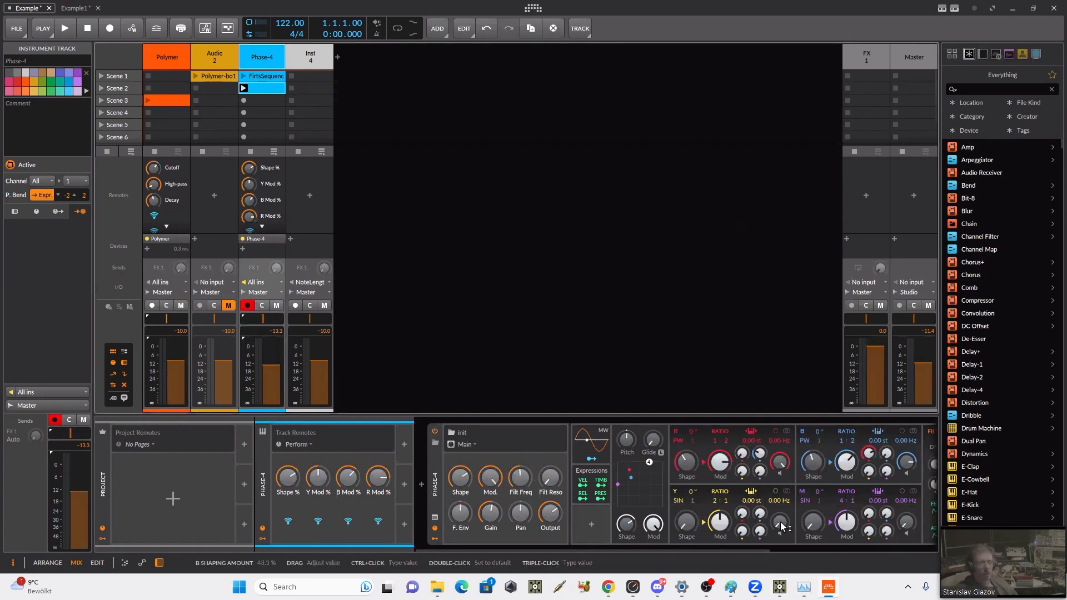
# Step: Switch to TouchDesigner in a reduced window and set Phase-4's remotes to about Shape 0.343, Y Mod 0.225, B Mod 0.419 and R Mod 0.54
pyautogui.click(783, 585)
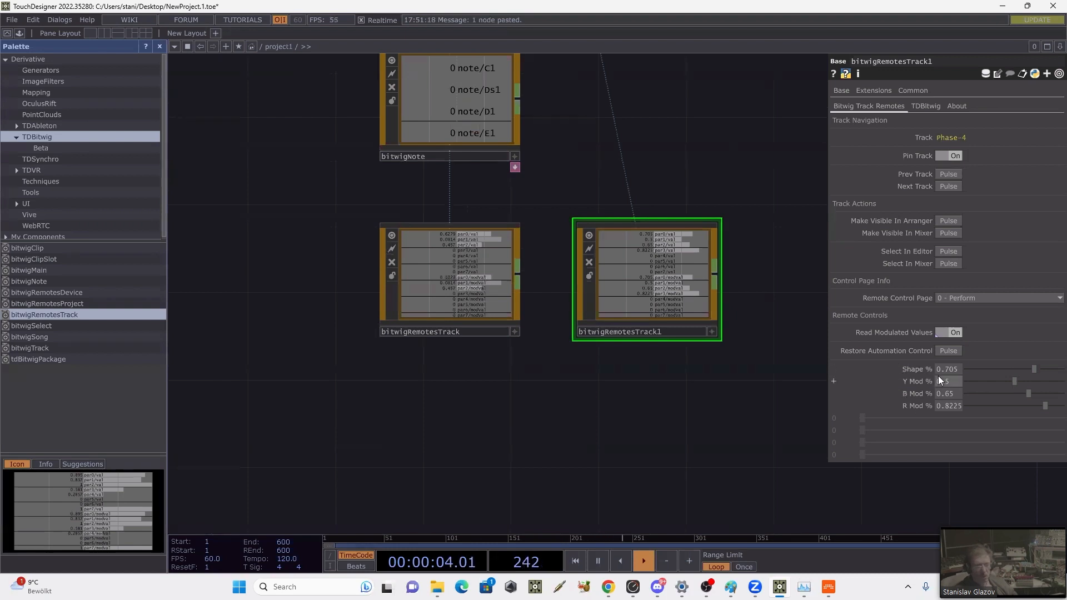
pyautogui.click(1025, 6)
pyautogui.scroll(-2, 989, 339)
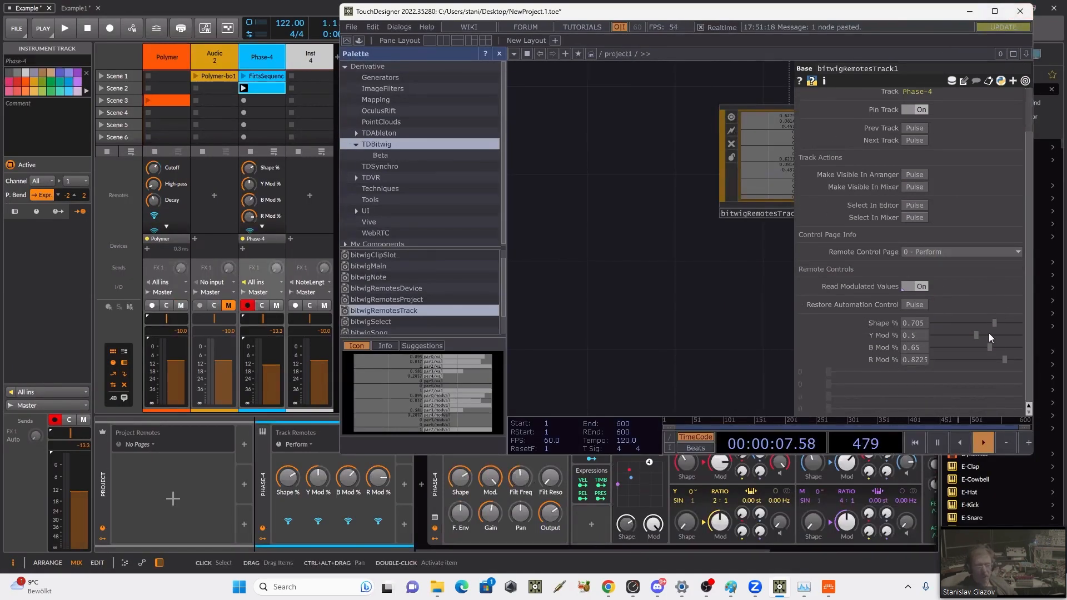
pyautogui.moveTo(983, 322)
pyautogui.mouseDown()
pyautogui.moveTo(951, 323)
pyautogui.moveTo(962, 323)
pyautogui.mouseUp()
pyautogui.click(971, 337)
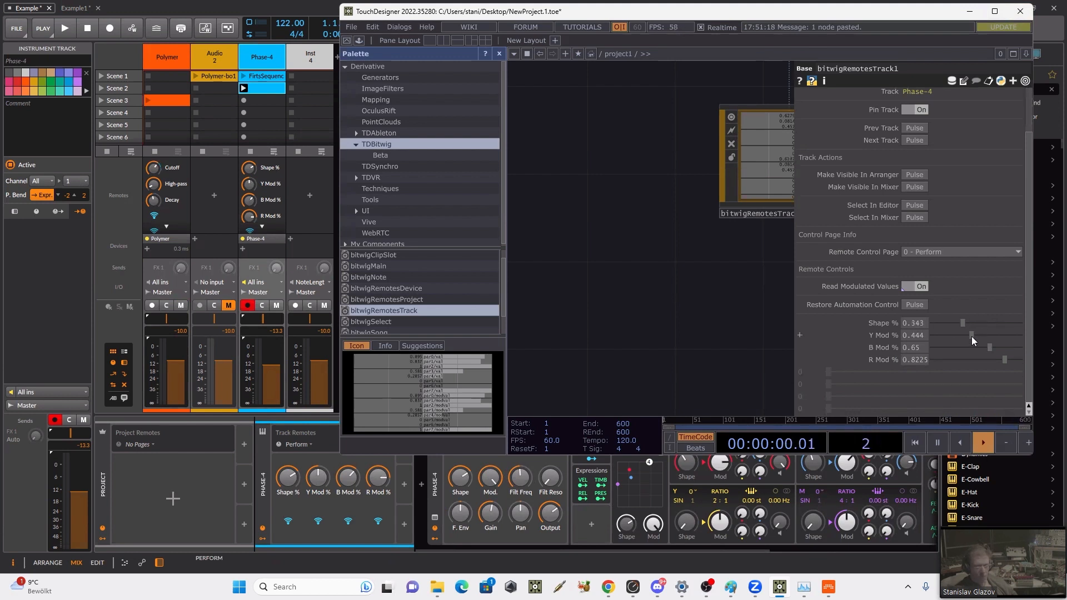
pyautogui.click(951, 336)
pyautogui.click(970, 348)
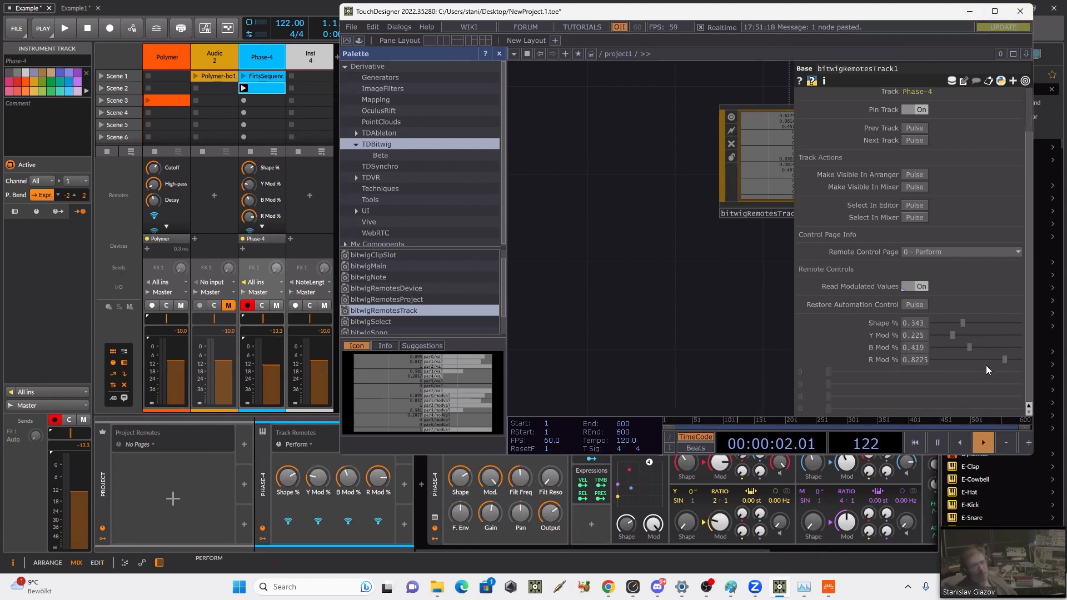
pyautogui.moveTo(980, 361); pyautogui.dragTo(982, 357)
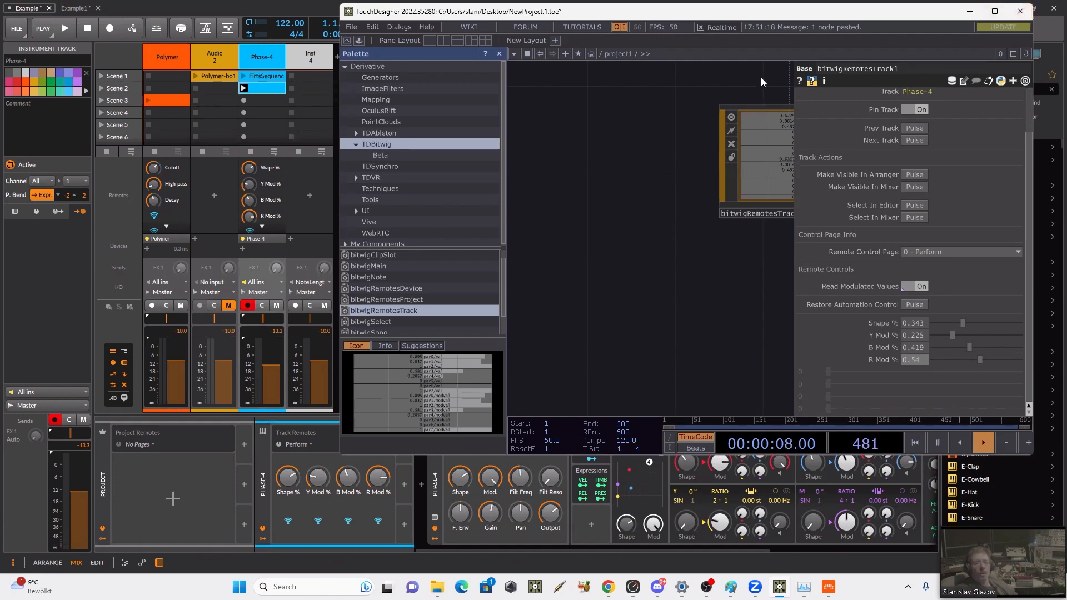
# Step: Save the TouchDesigner project as TDBitwig_Stream in the BITWIG folder and quit the session
pyautogui.click(359, 29)
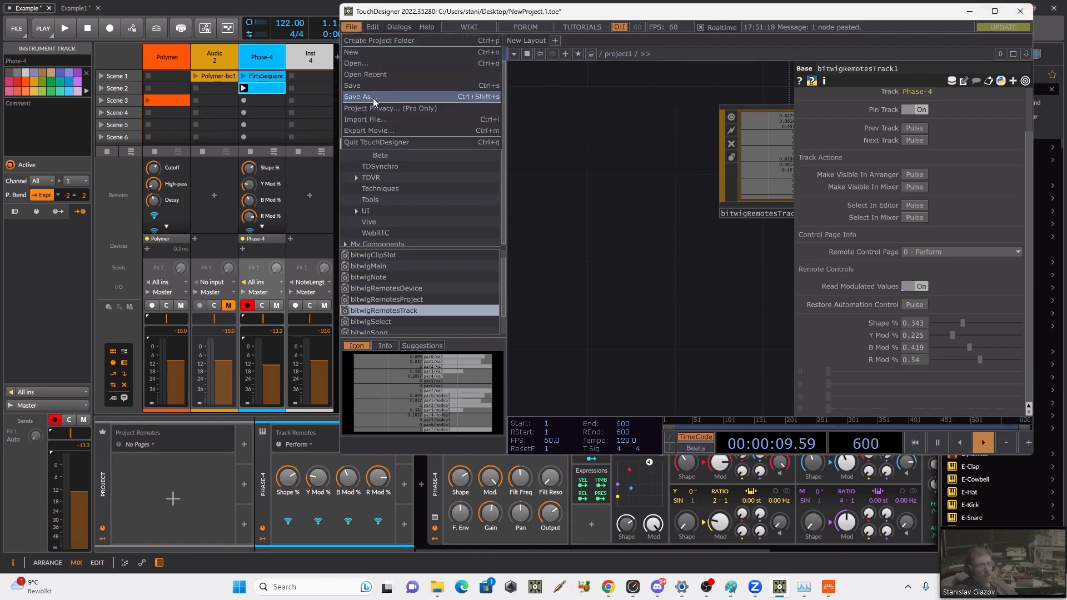
pyautogui.click(372, 98)
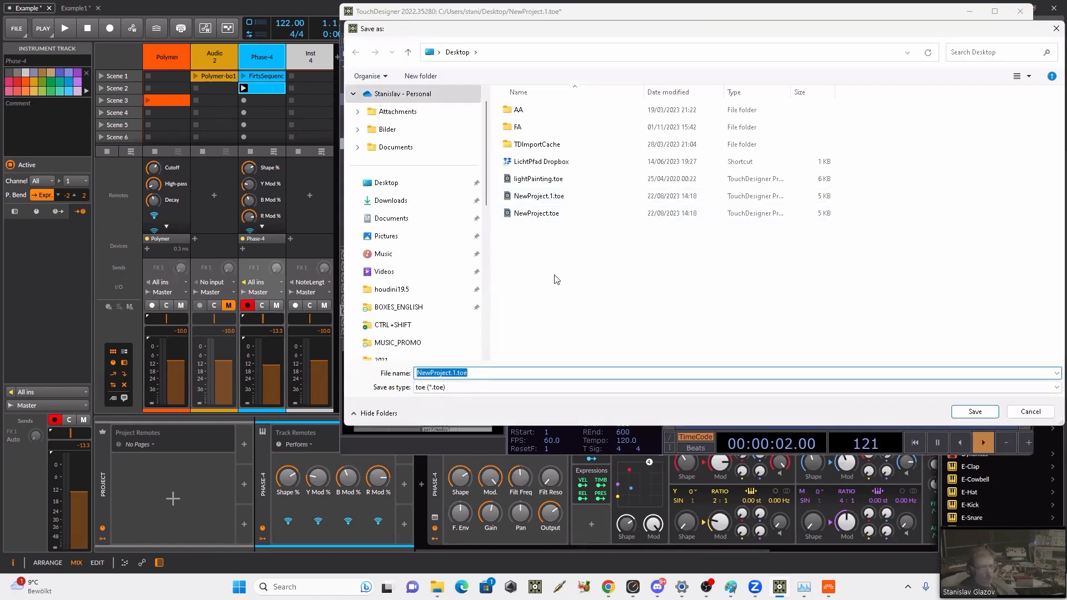
pyautogui.scroll(-2, 422, 315)
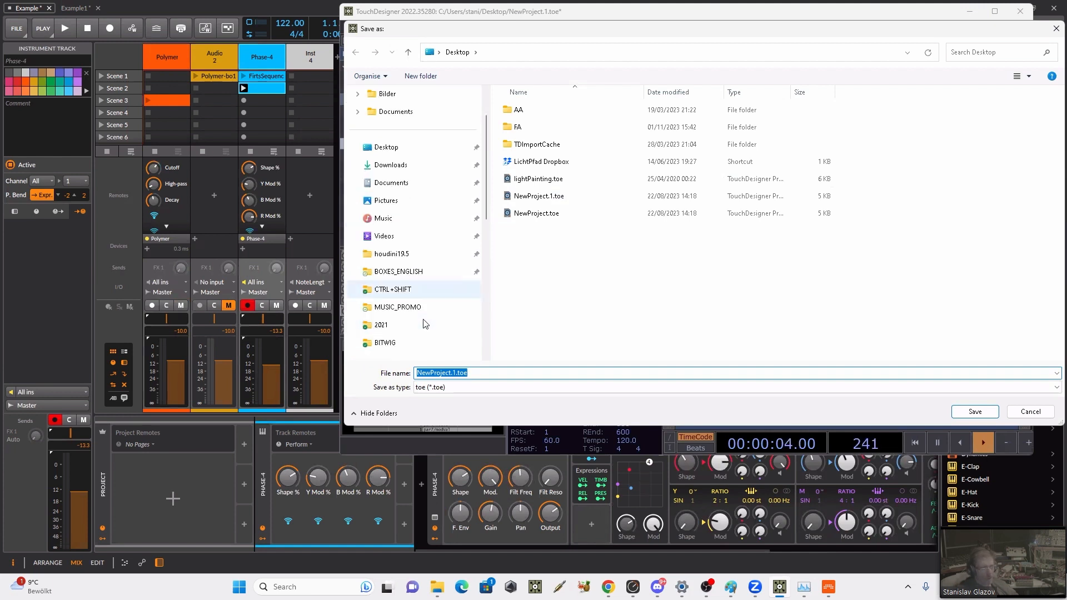
pyautogui.click(423, 307)
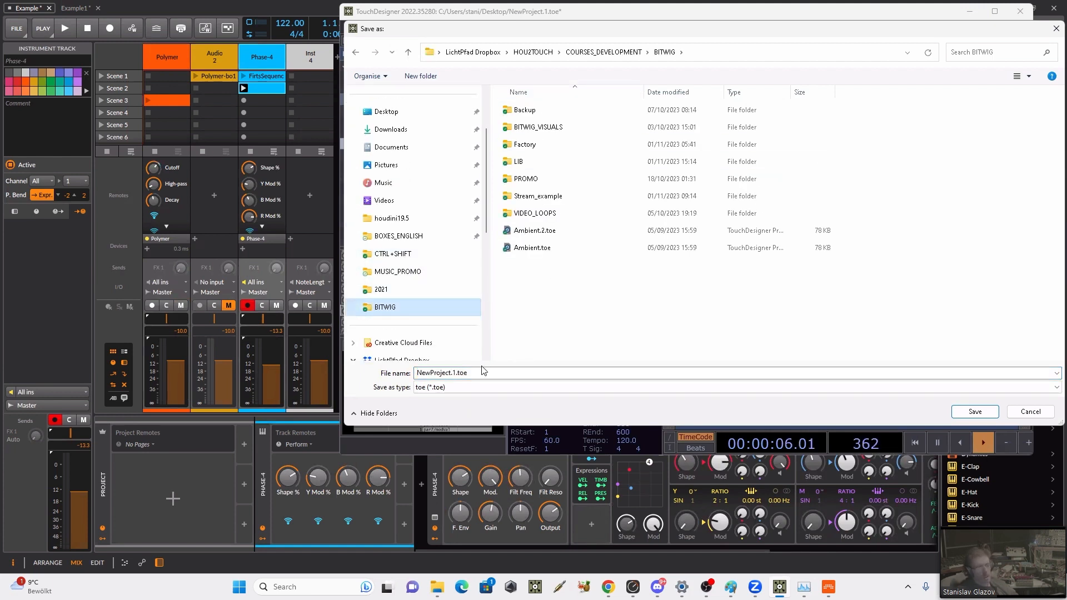
pyautogui.click(531, 375)
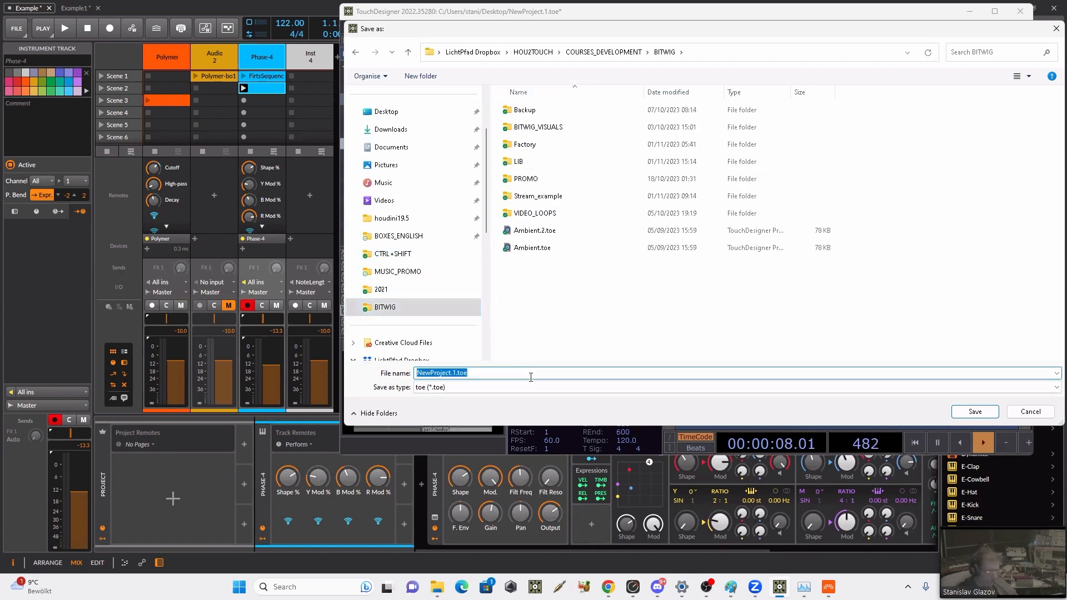
pyautogui.write('TDBitwig_')
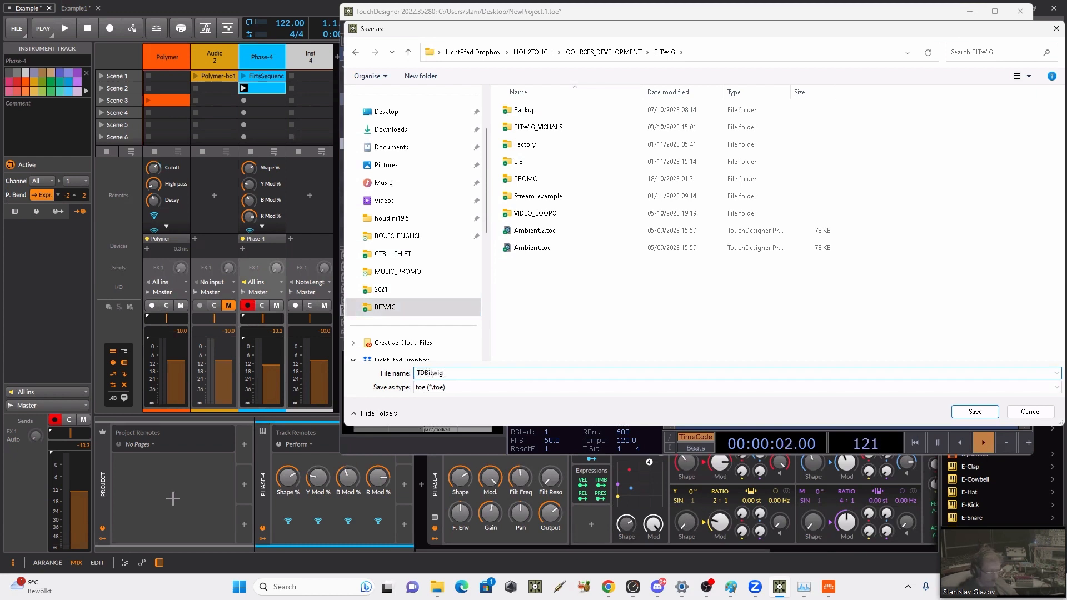
pyautogui.write('Stream')
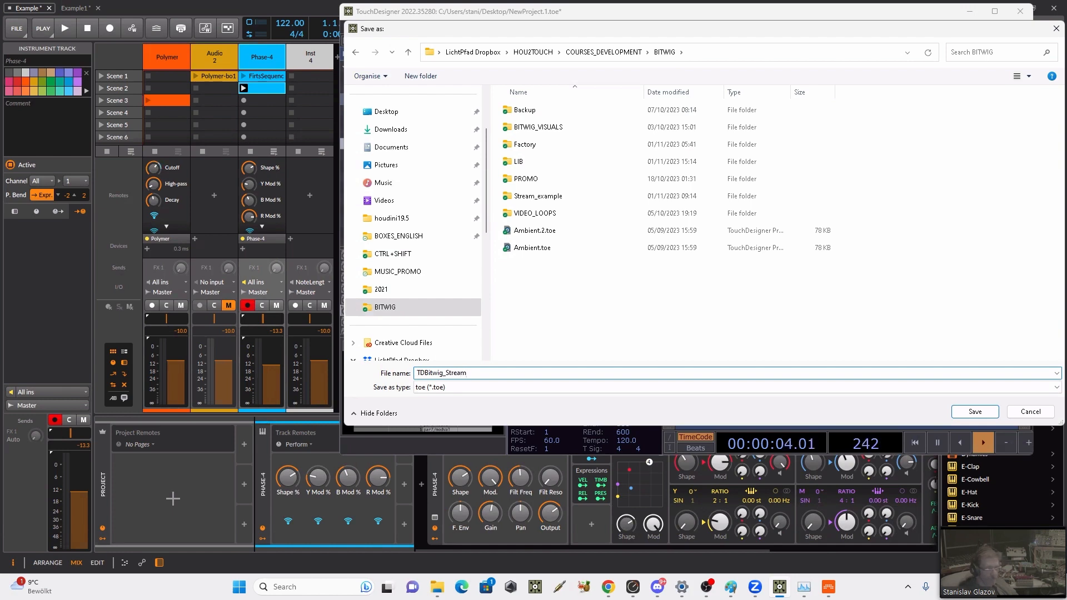
pyautogui.press('Return')
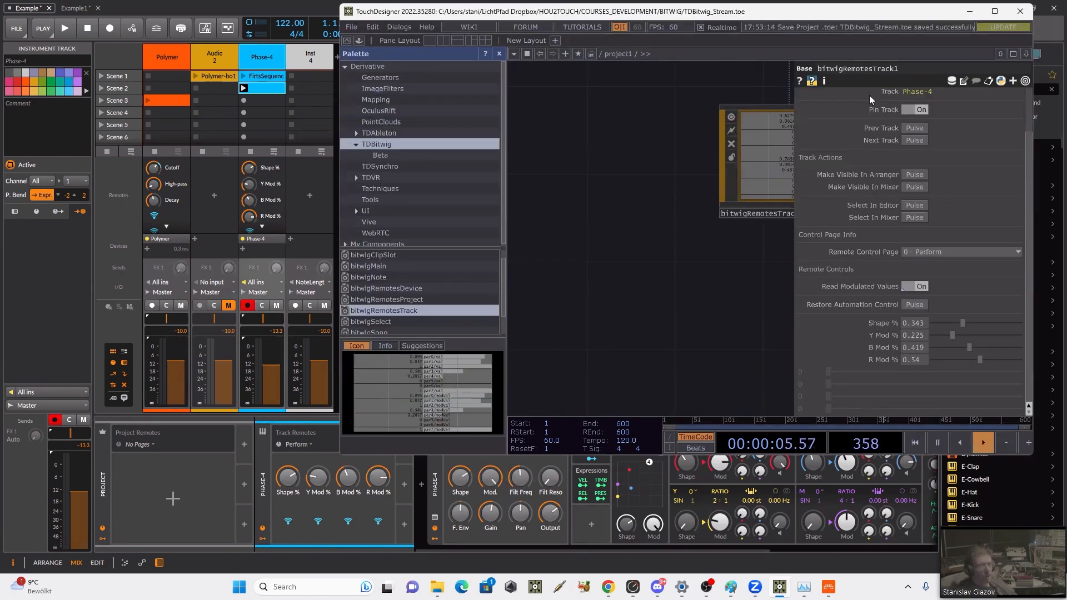
pyautogui.click(355, 27)
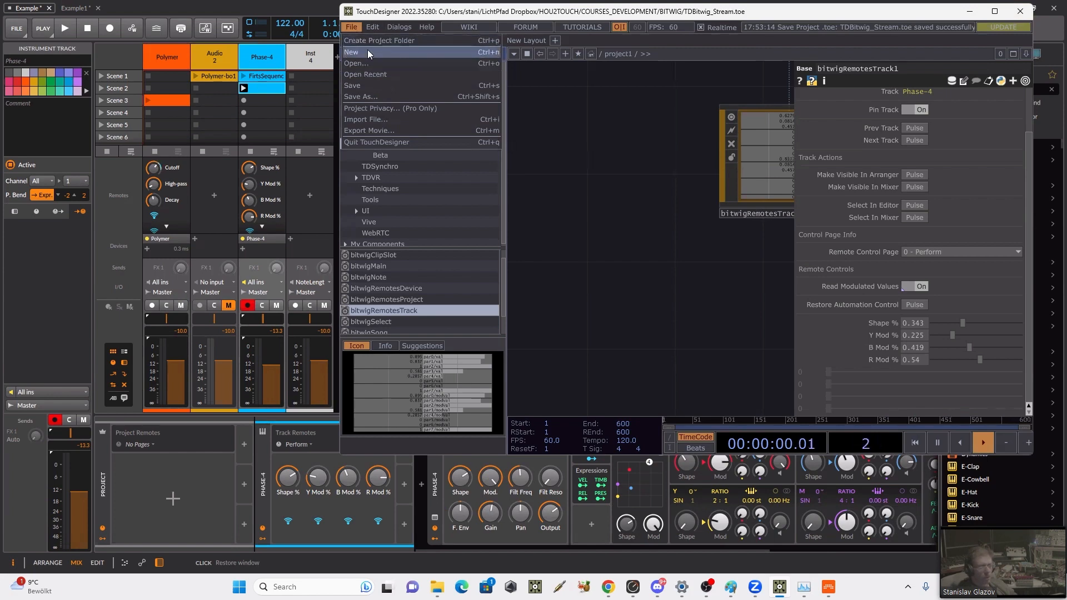
pyautogui.click(371, 142)
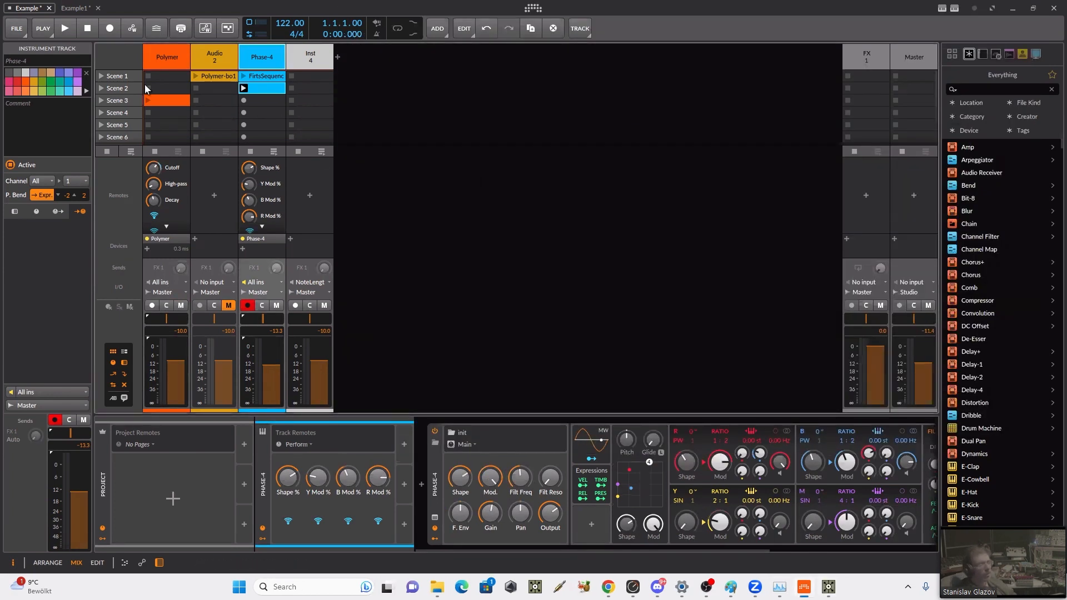
# Step: In Bitwig, save the Example project and close it, and close Example1 without saving its changes
pyautogui.click(18, 32)
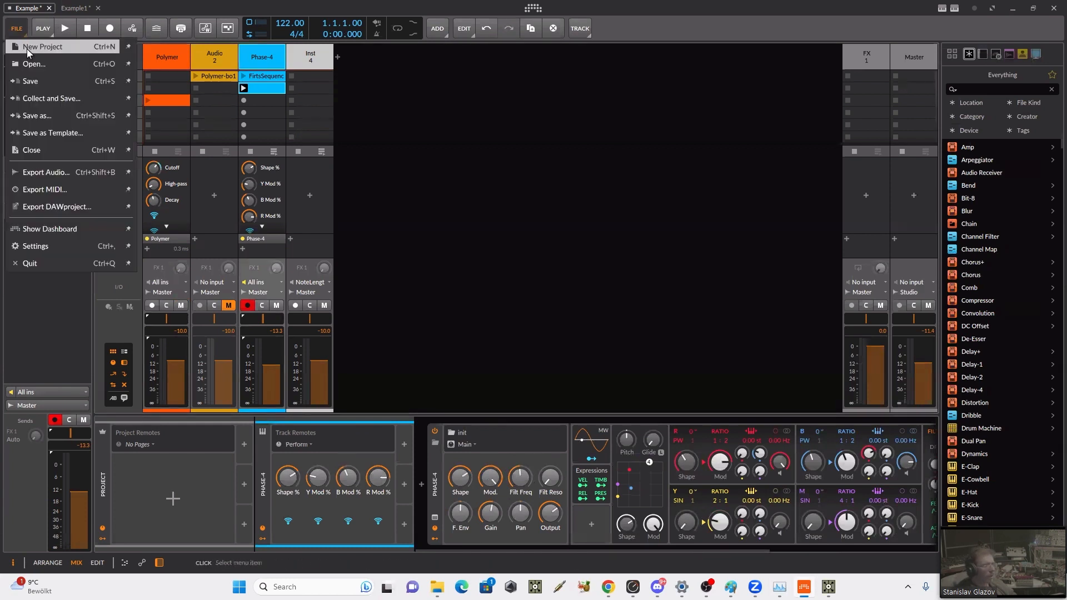
pyautogui.click(49, 81)
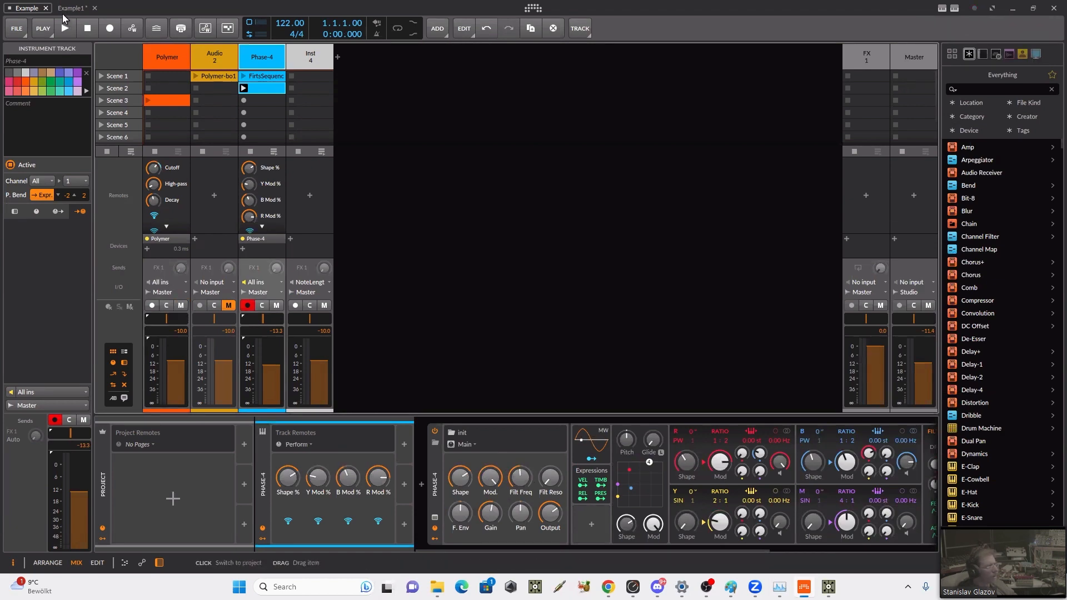
pyautogui.click(46, 8)
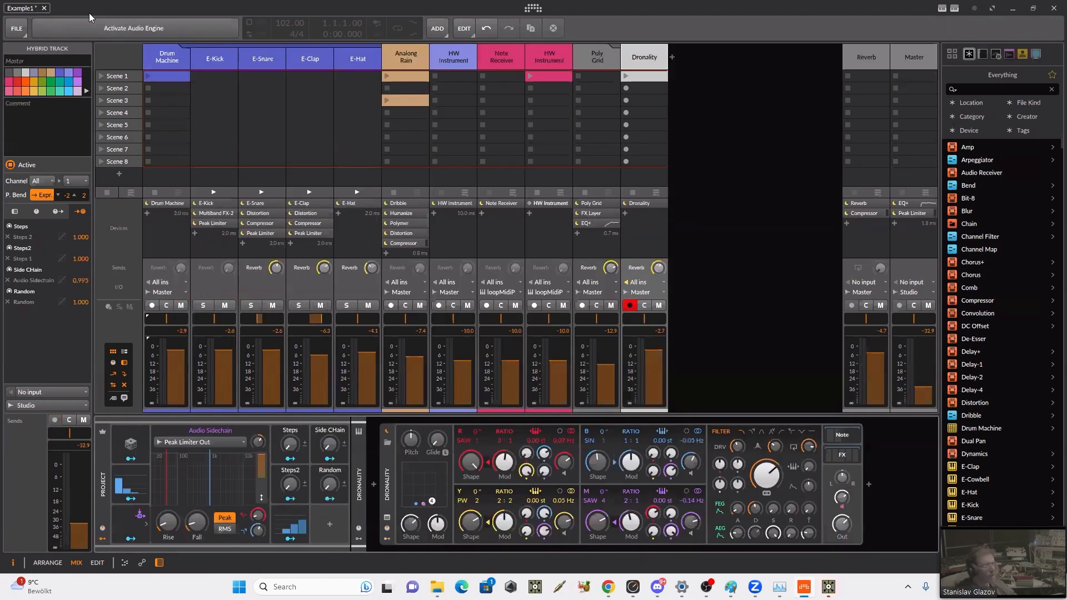
pyautogui.click(44, 8)
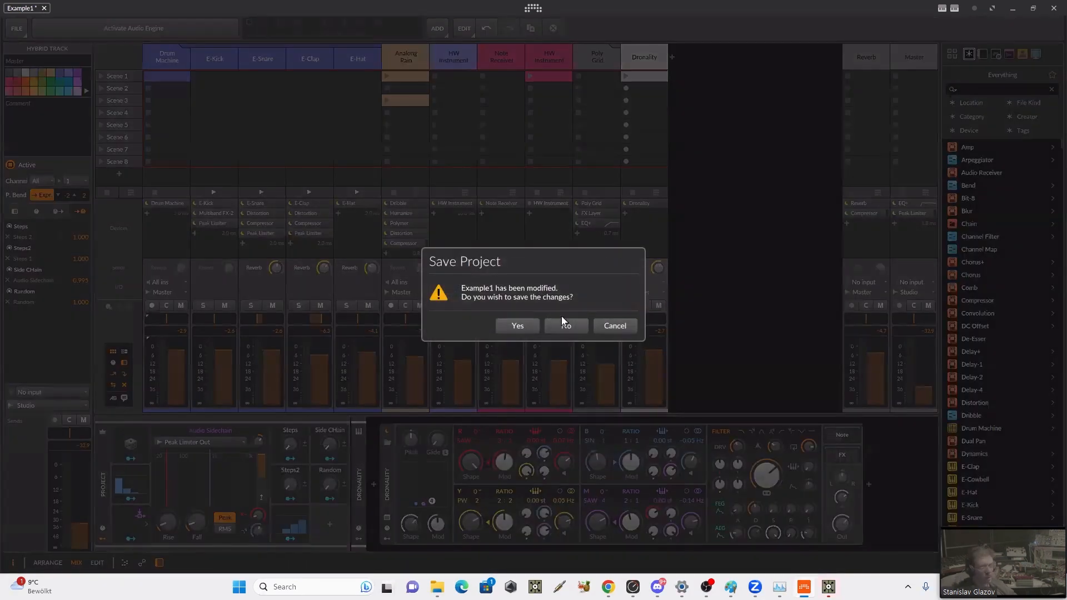
pyautogui.click(564, 326)
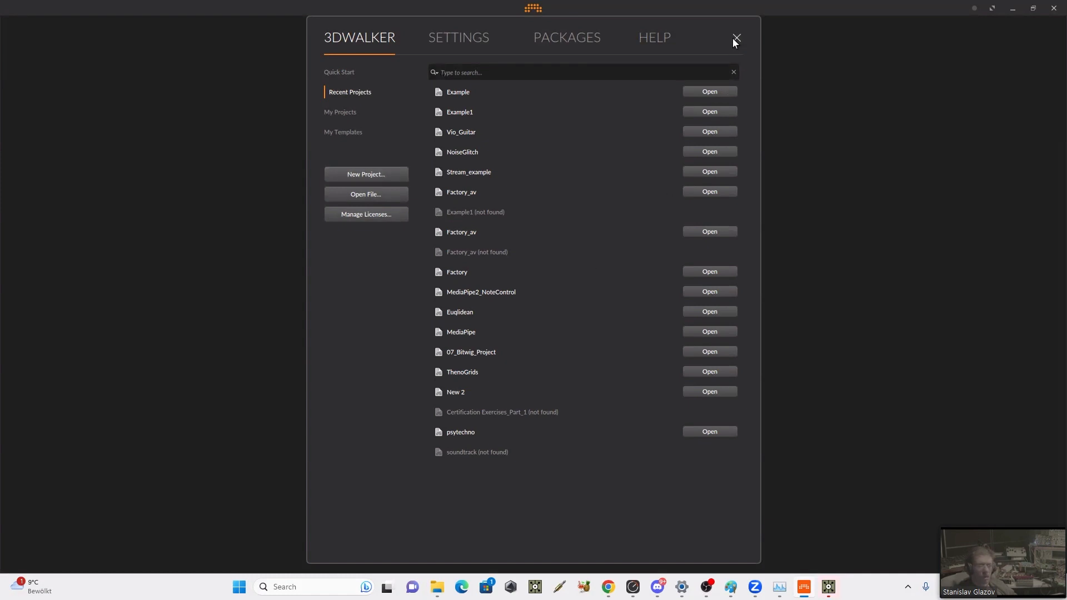
# Step: Create a new Bitwig project and save it as StreamLoops in the Projects folder
pyautogui.click(368, 174)
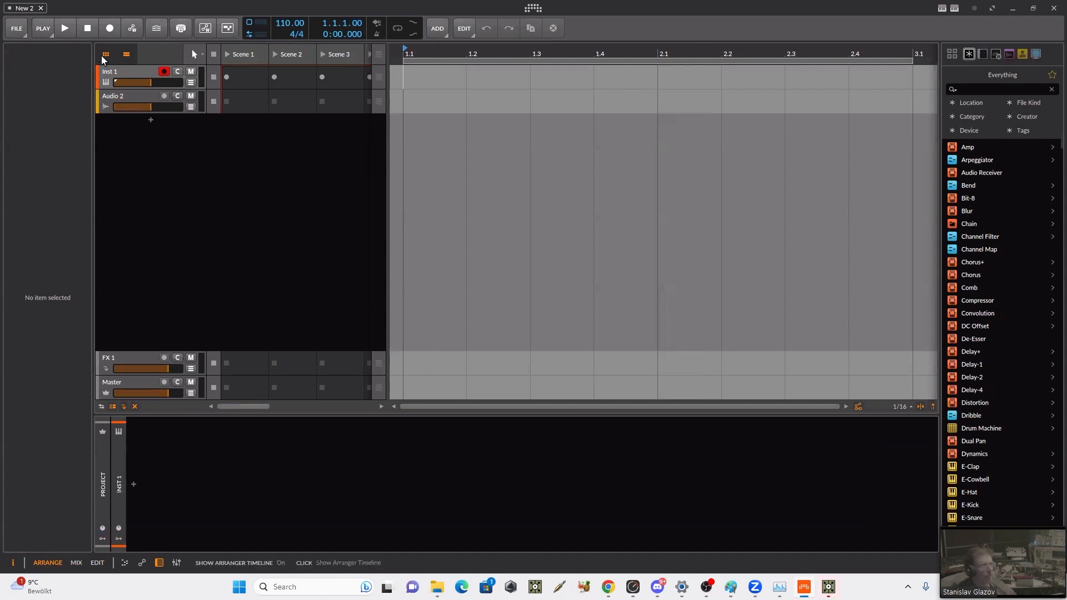
pyautogui.click(16, 31)
pyautogui.click(45, 85)
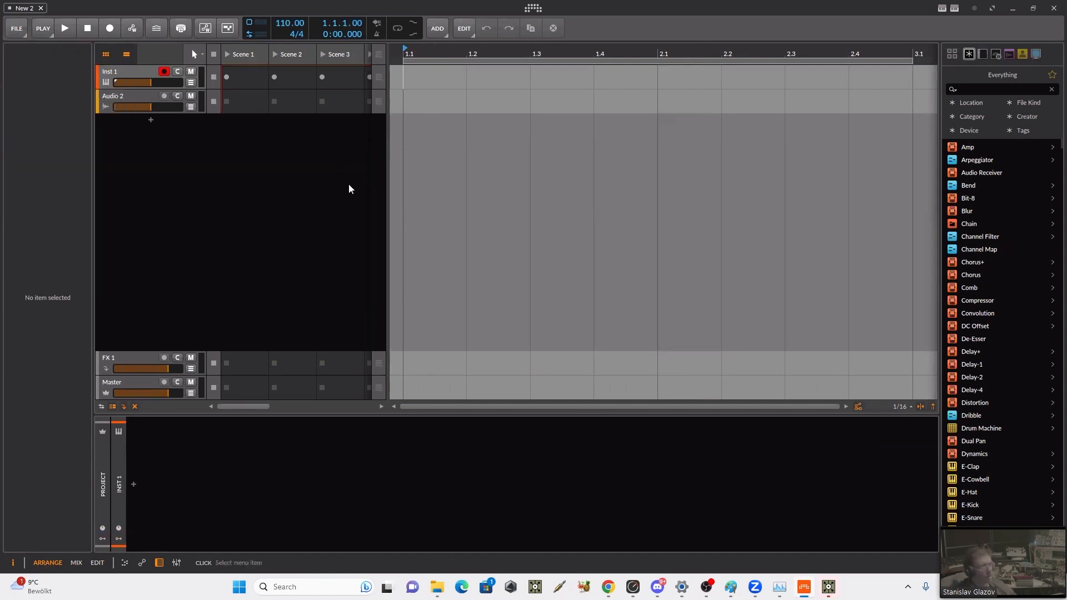
pyautogui.write('St')
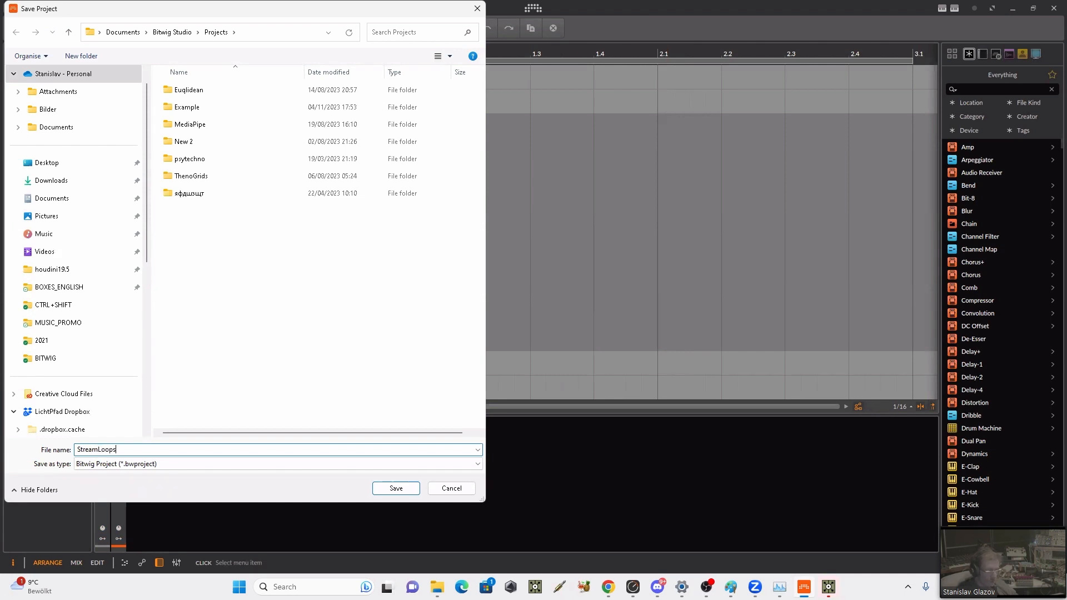
pyautogui.write('reamLoops')
pyautogui.press('Return')
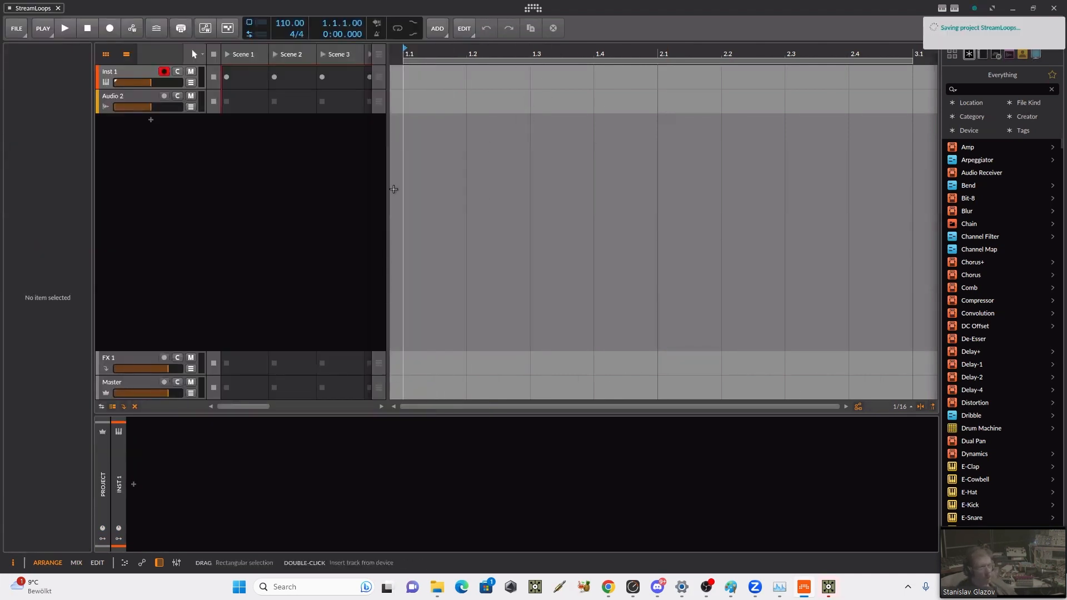
# Step: Switch to File Explorer and open the NoiseGlitch_AV folder inside VIDEO_LOOPS of the BITWIG folder
pyautogui.moveTo(437, 587)
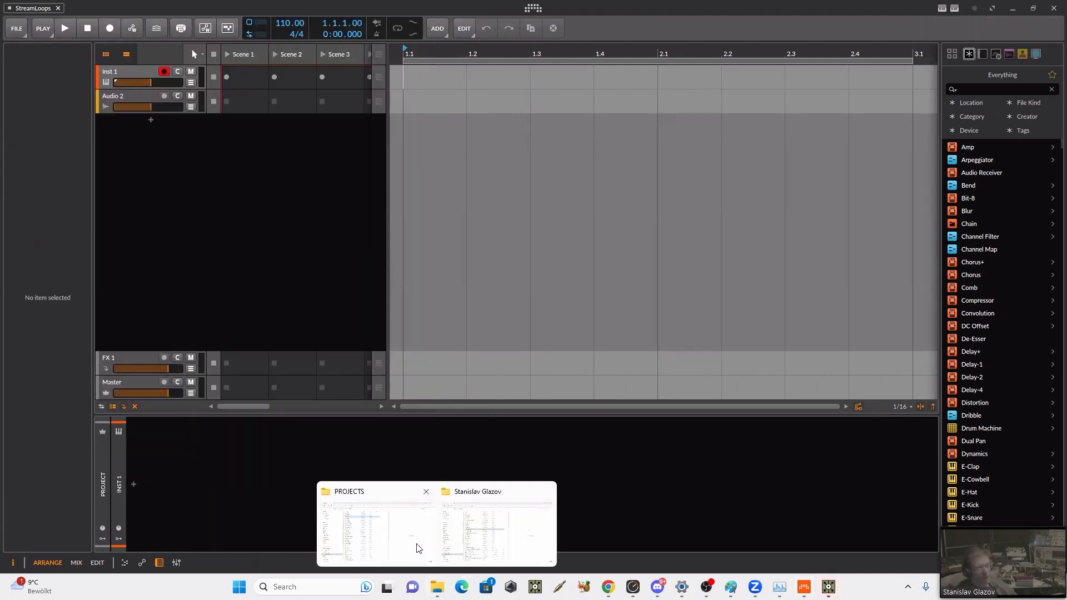
pyautogui.click(419, 548)
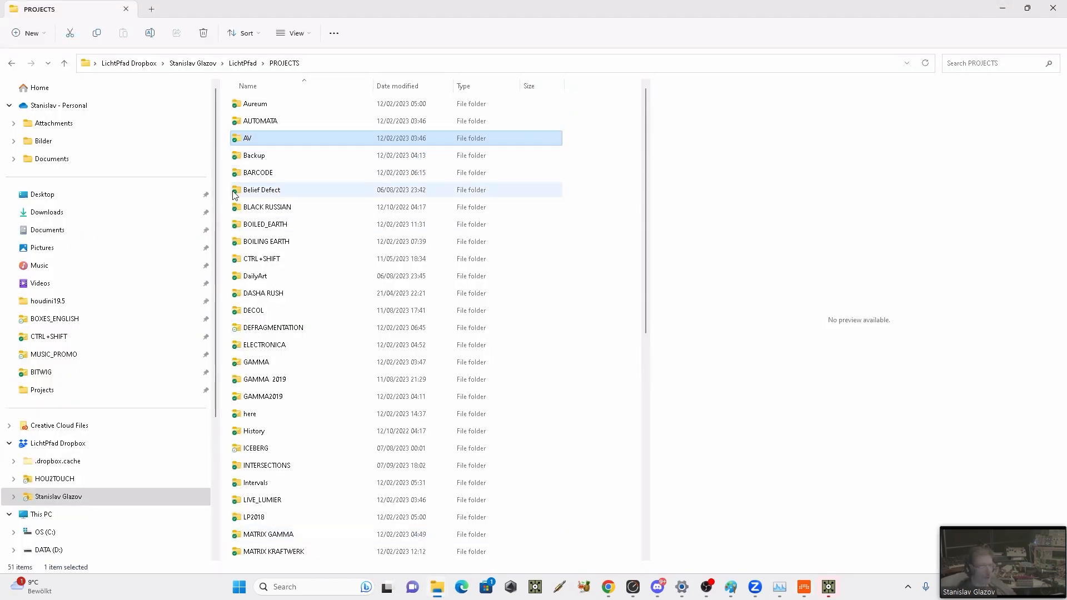
pyautogui.click(111, 374)
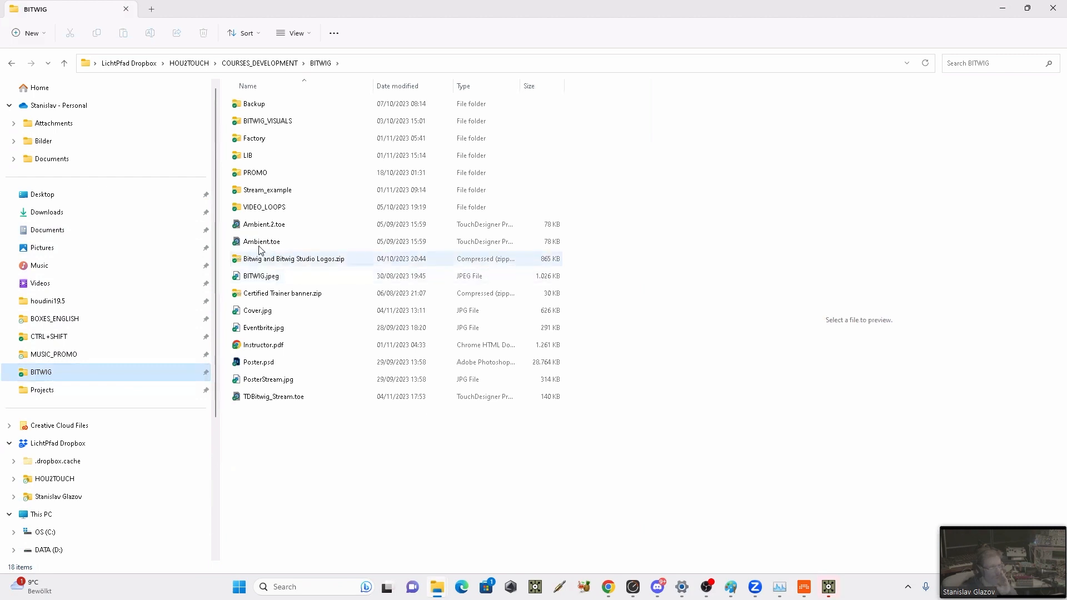
pyautogui.doubleClick(257, 208)
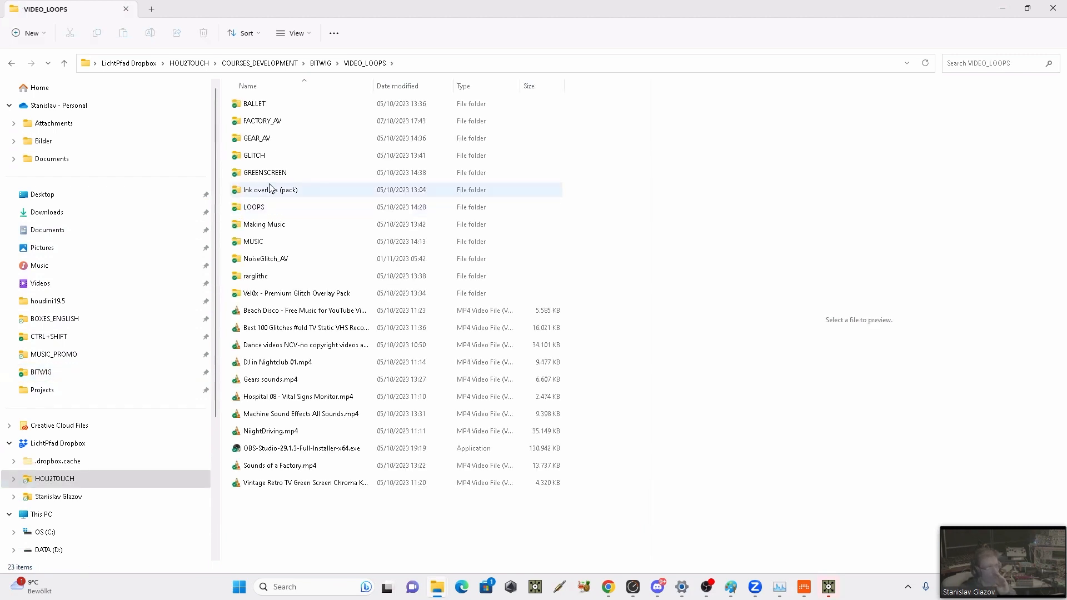
pyautogui.moveTo(271, 189)
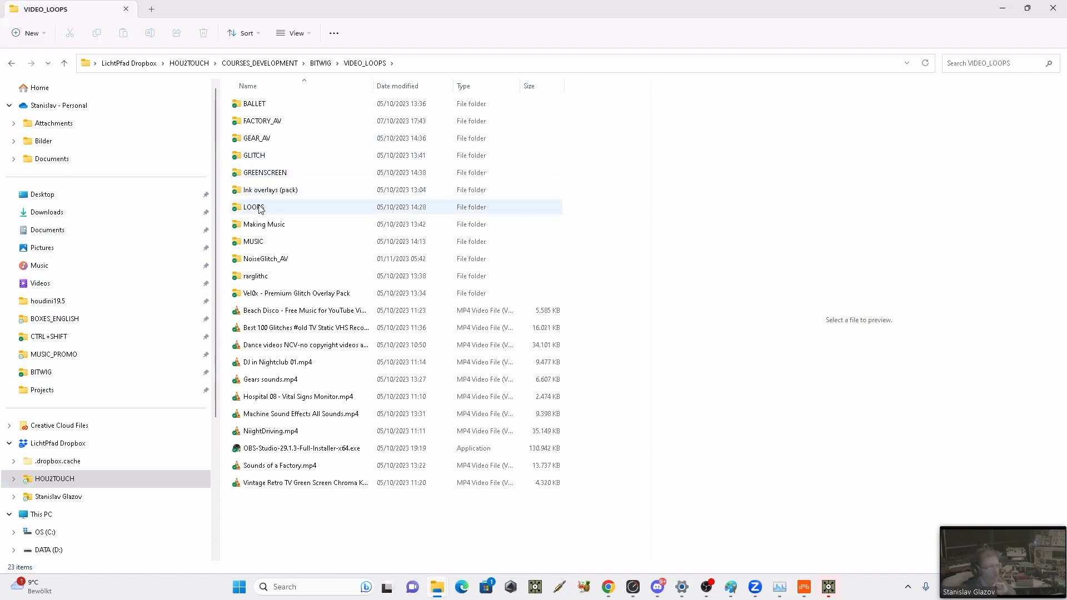
pyautogui.doubleClick(266, 259)
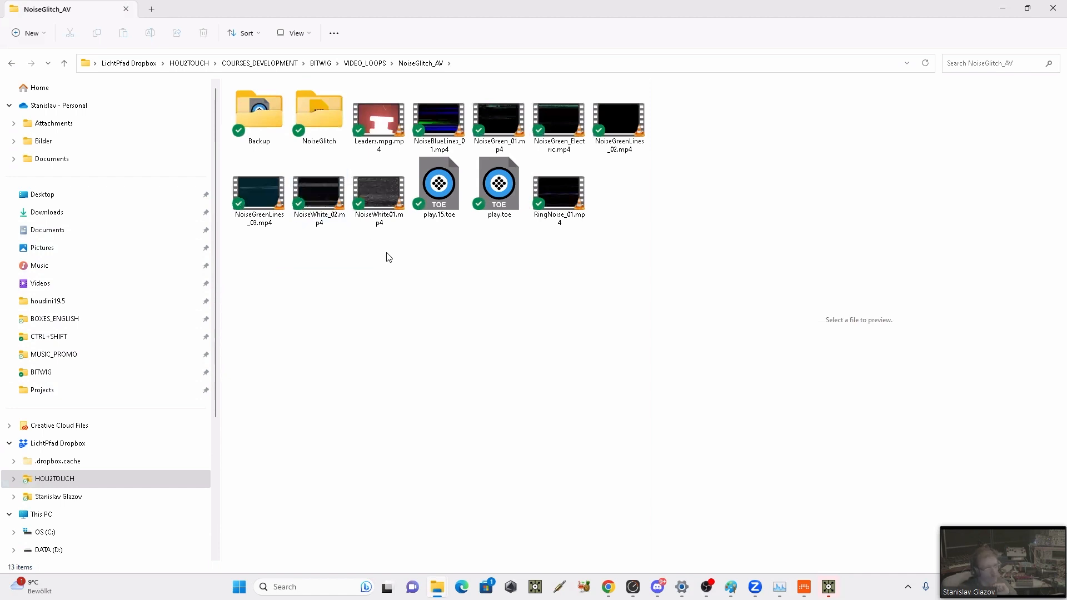
# Step: Preview Leaders.mpg.mp4, play NoiseBlueLines_01.mp4 in VLC and close the player
pyautogui.click(382, 127)
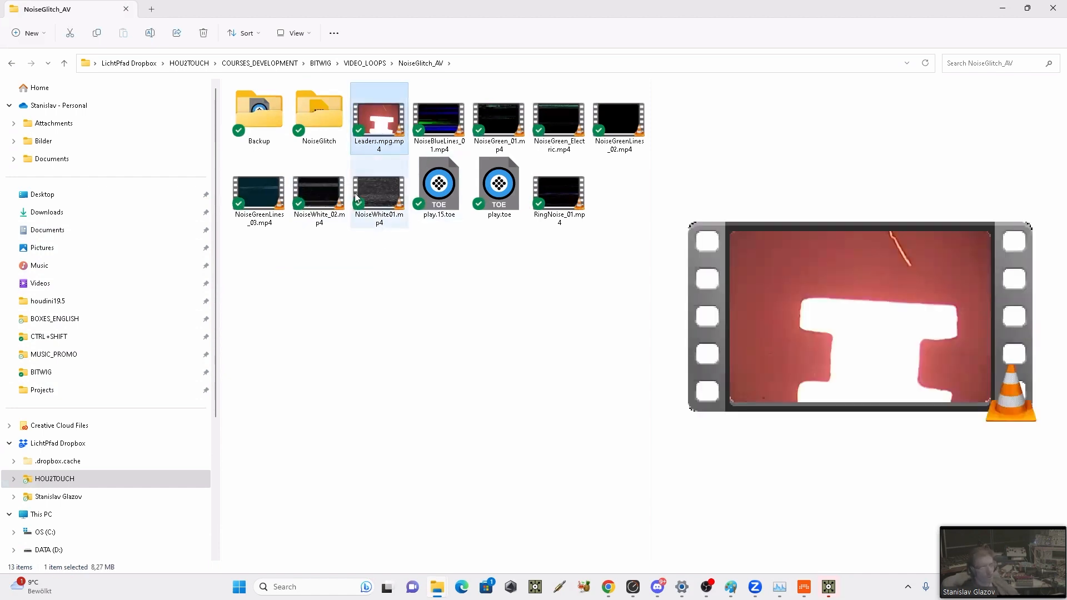
pyautogui.doubleClick(439, 127)
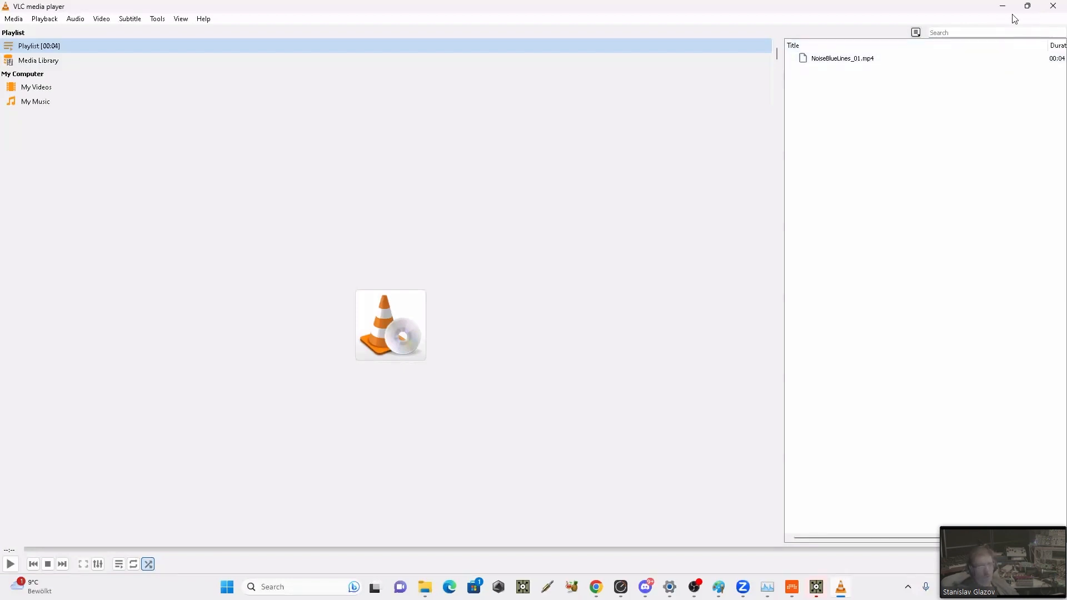
pyautogui.click(1051, 6)
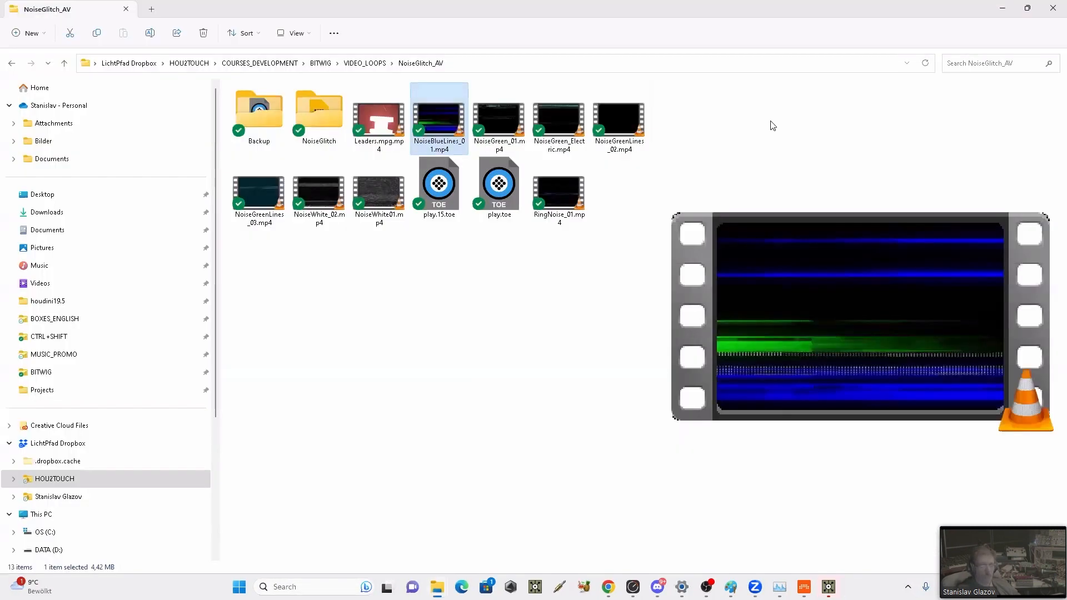
# Step: Switch to the new TouchDesigner project and place a Base COMP in the empty project1 network
pyautogui.click(829, 589)
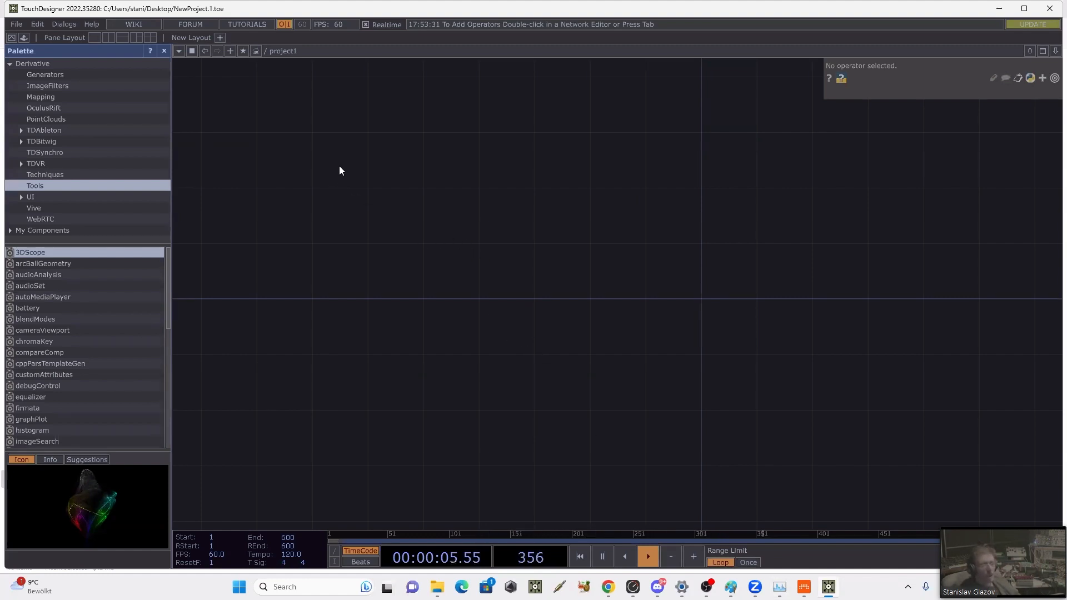
pyautogui.click(804, 587)
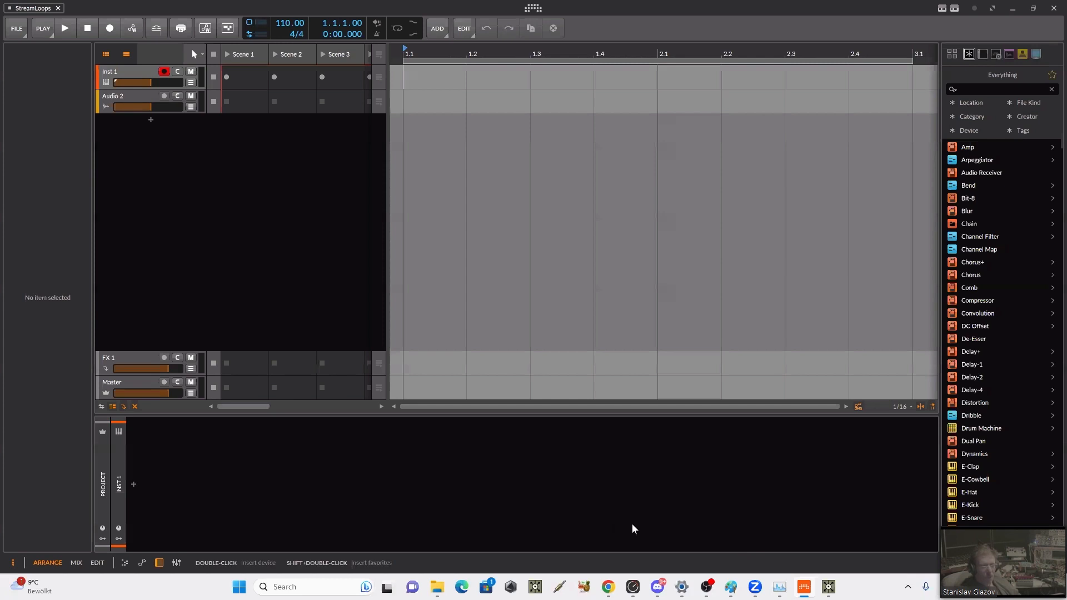
pyautogui.click(820, 586)
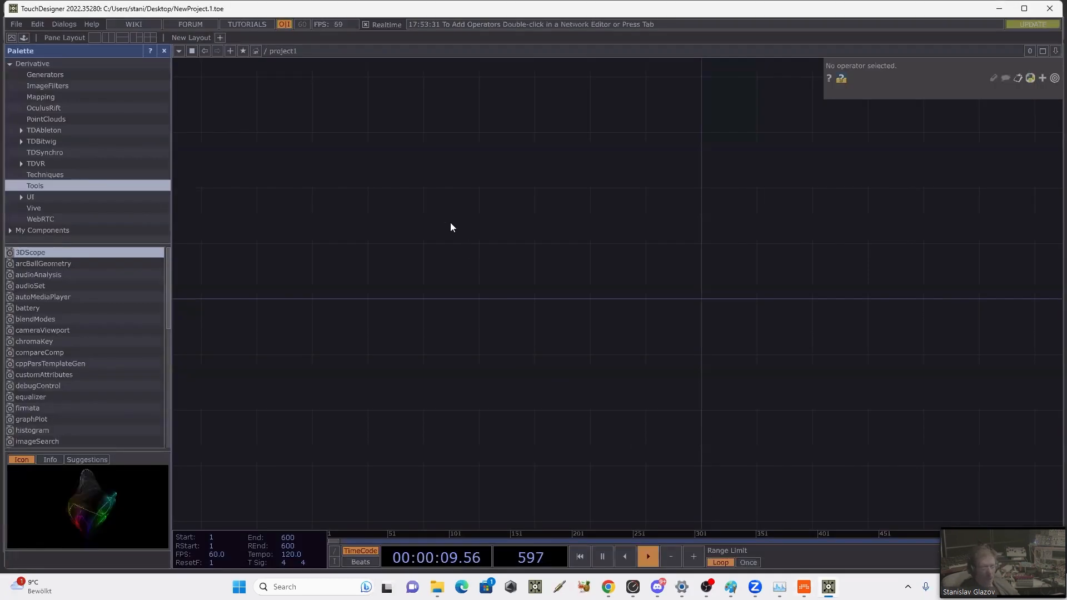
pyautogui.doubleClick(425, 192)
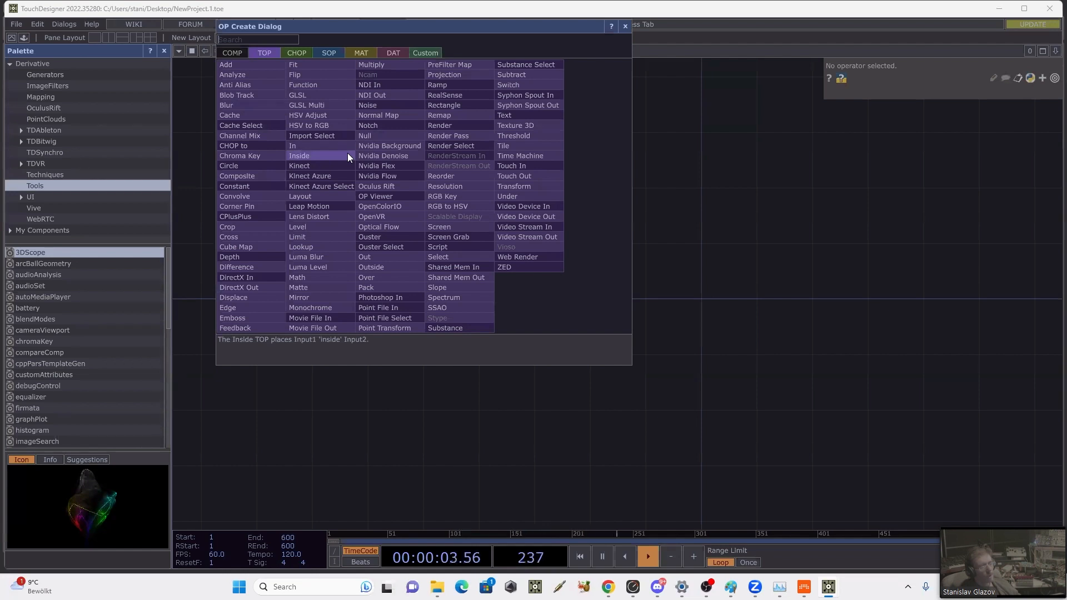
pyautogui.click(232, 54)
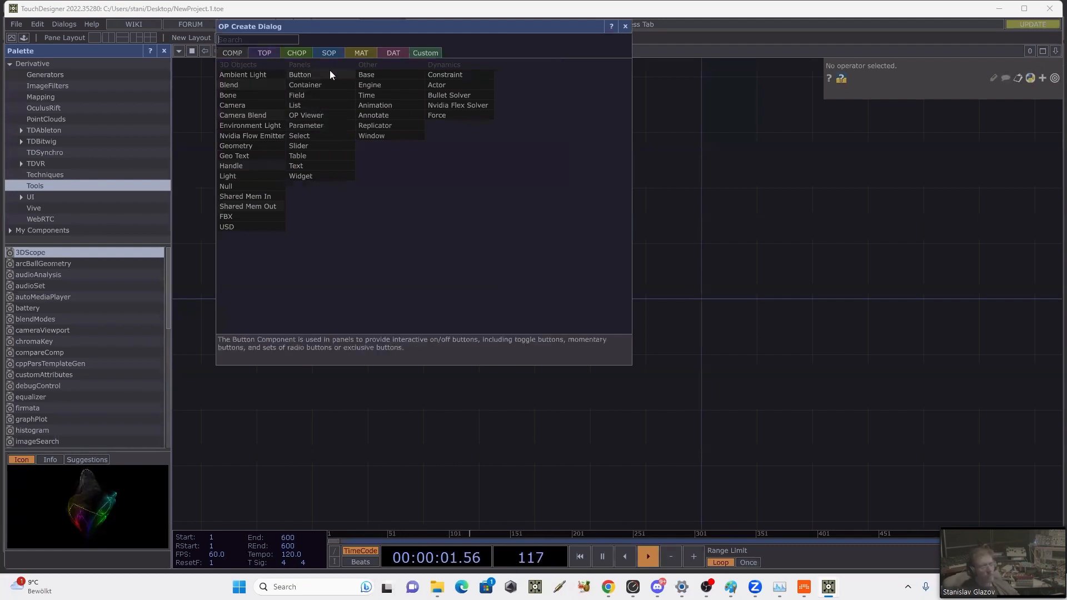
pyautogui.click(358, 75)
pyautogui.click(441, 253)
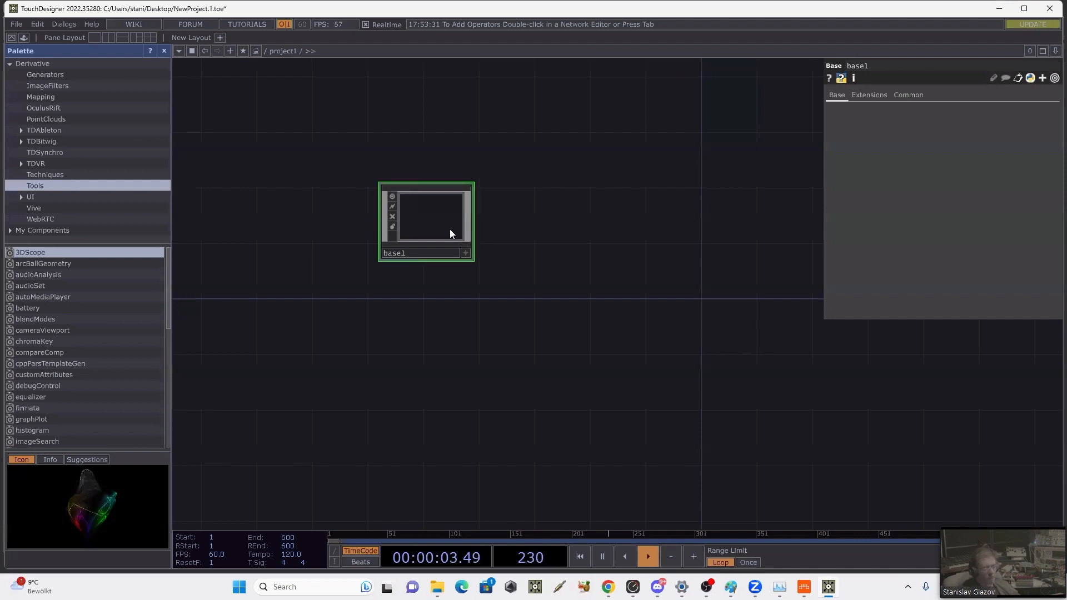
# Step: Save the TouchDesigner project as AV in the NoiseGlitch_AV folder inside VIDEO_LOOPS of the BITWIG folder
pyautogui.click(17, 25)
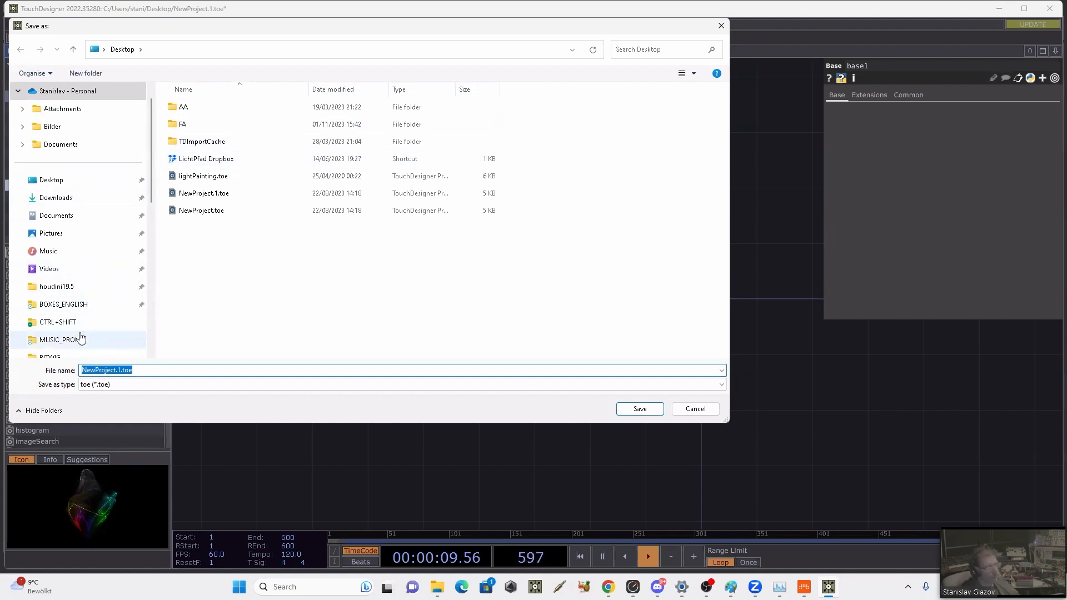
pyautogui.scroll(-2, 78, 261)
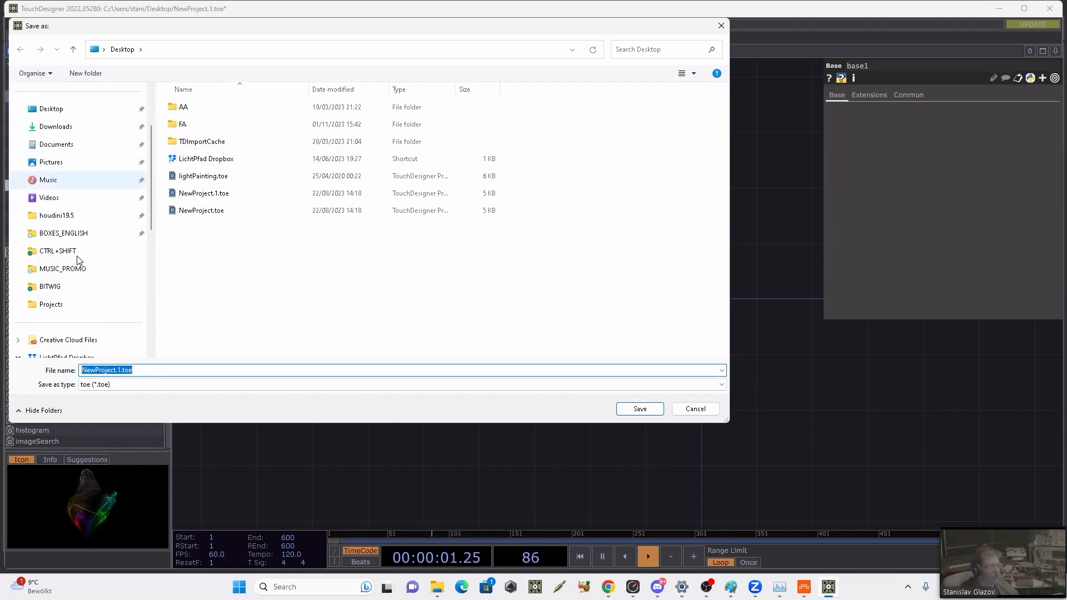
pyautogui.click(90, 285)
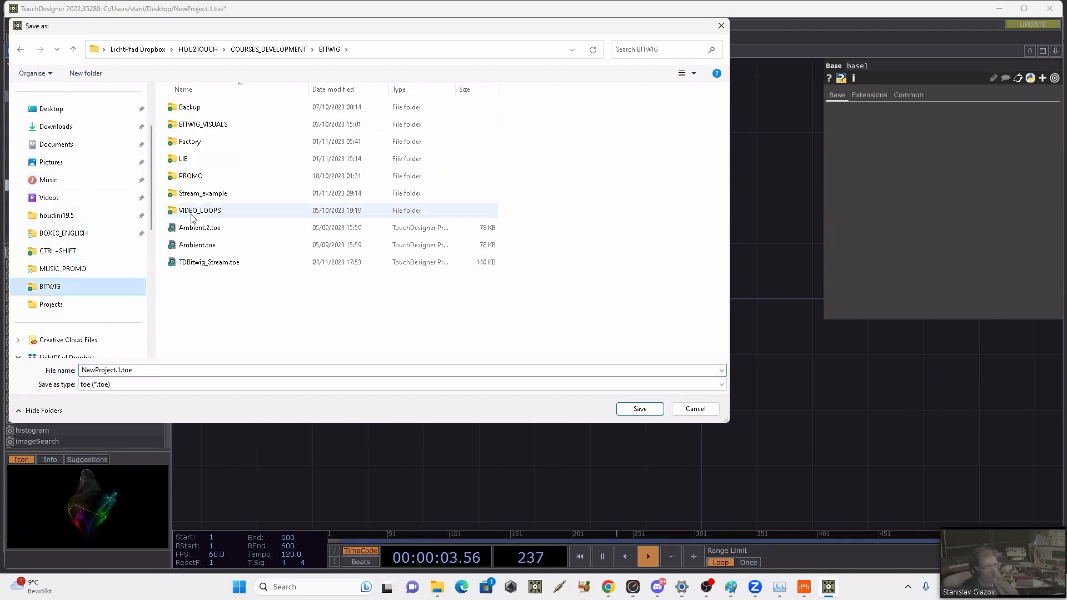
pyautogui.doubleClick(217, 213)
pyautogui.click(216, 266)
pyautogui.doubleClick(216, 268)
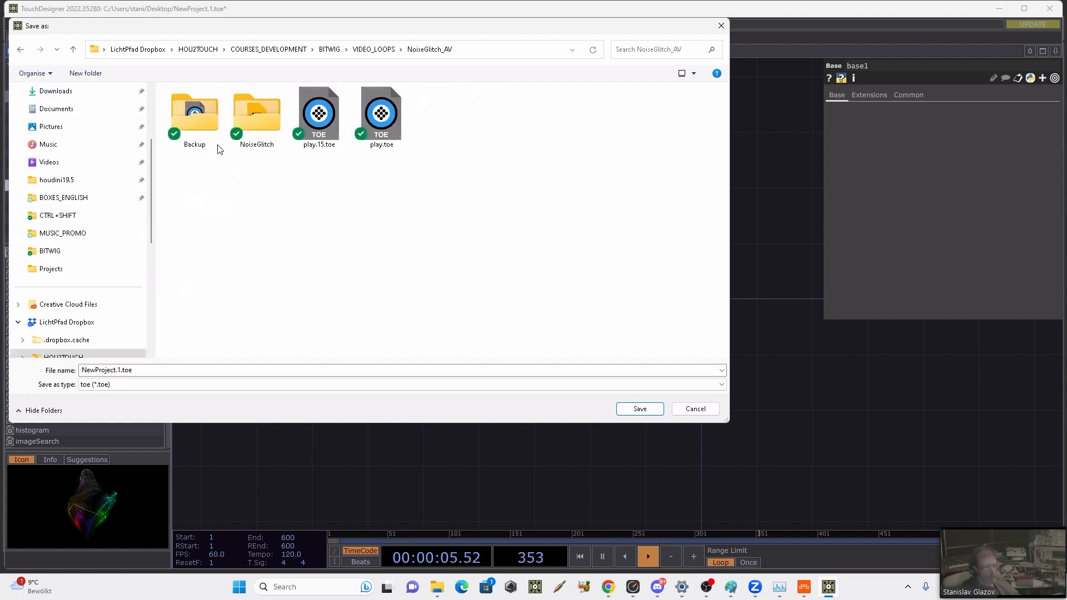
pyautogui.click(215, 367)
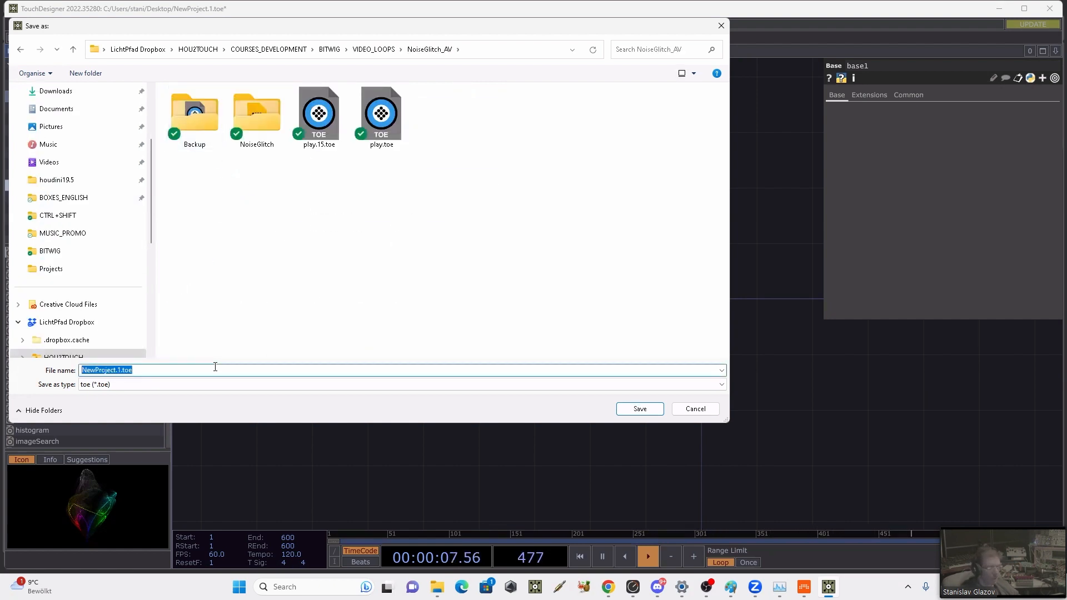
pyautogui.write('AV')
pyautogui.press('Return')
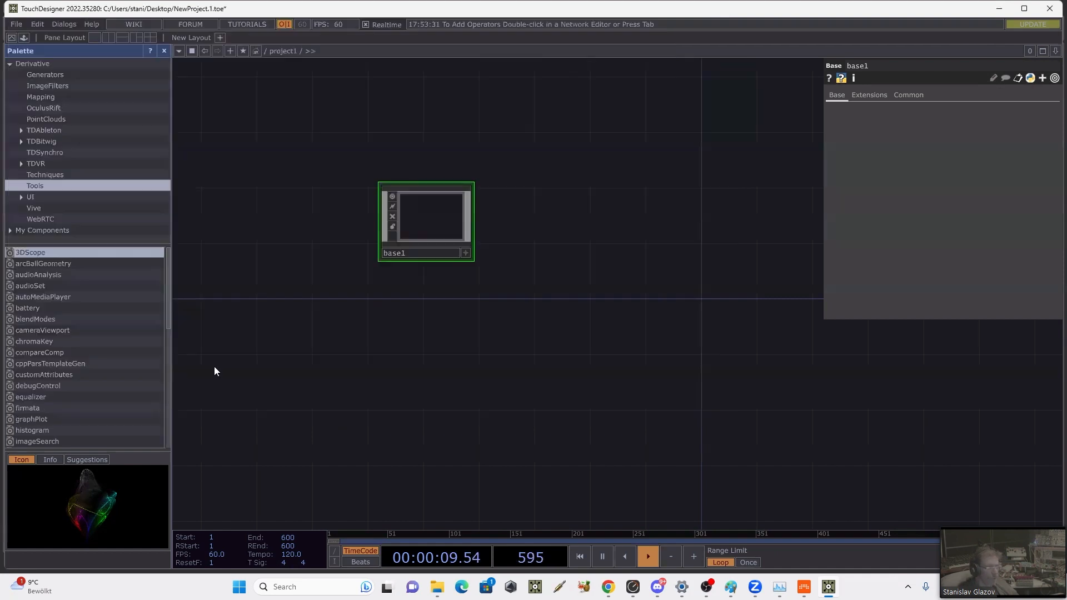
# Step: Enter the base1 component and place a Folder DAT in its empty network
pyautogui.press('Delete')
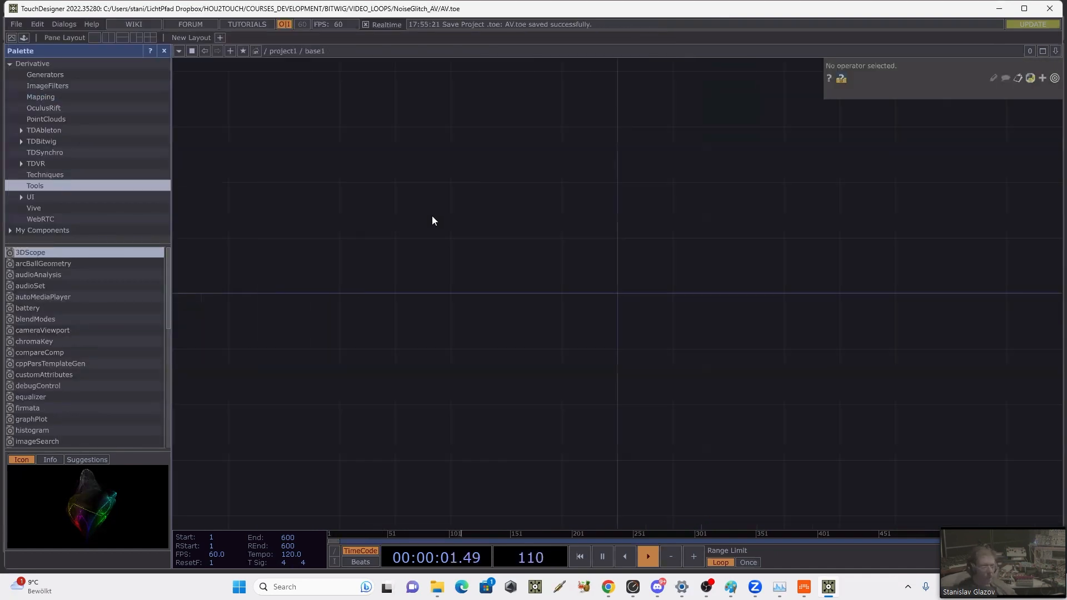
pyautogui.press('Tab')
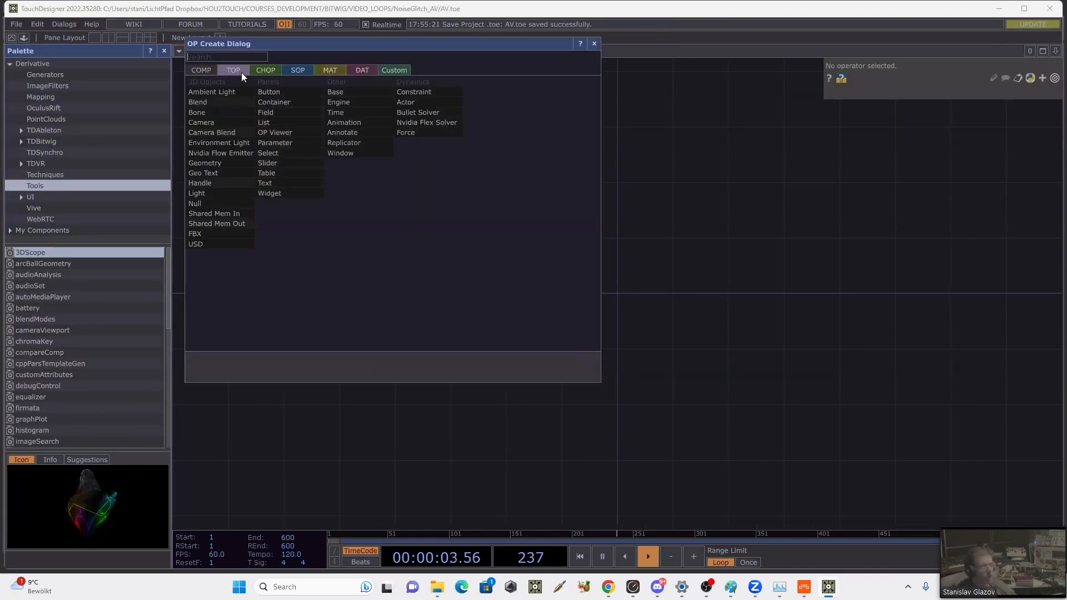
pyautogui.click(359, 70)
pyautogui.write('fo0')
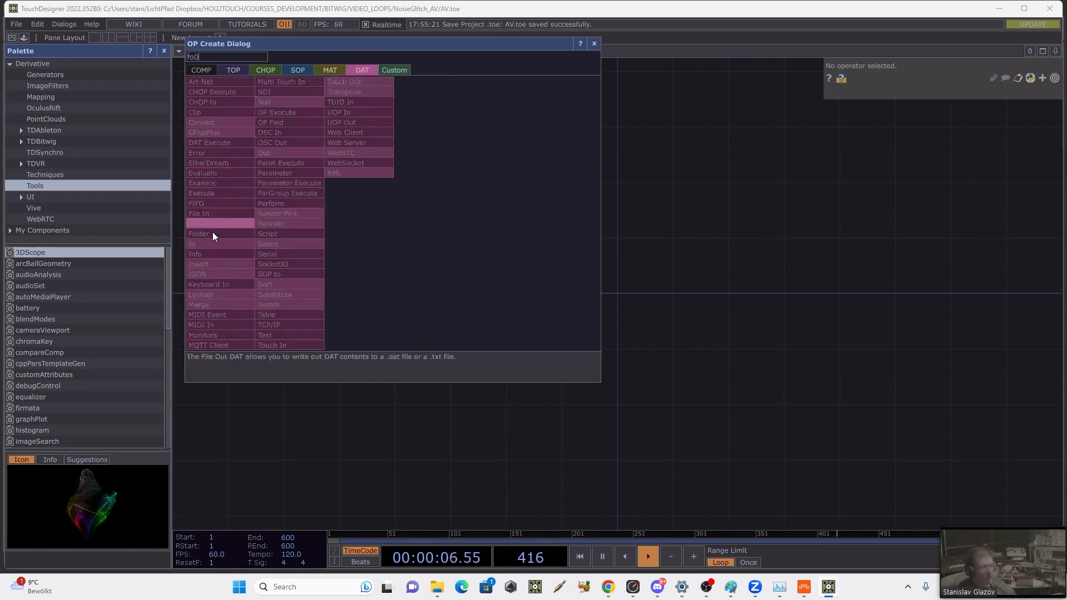
pyautogui.click(212, 233)
pyautogui.click(295, 256)
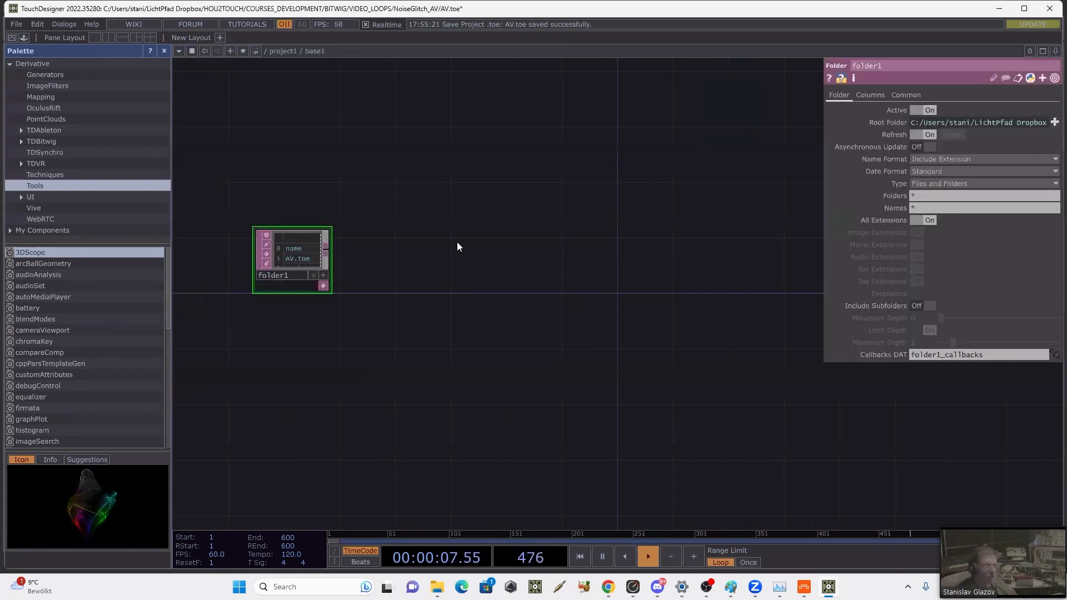
# Step: Set the Folder DAT's type to Files and restrict it to movie extensions, with all extensions off, checking the resulting table
pyautogui.scroll(5, 428, 253)
pyautogui.moveTo(509, 250); pyautogui.dragTo(568, 237)
pyautogui.scroll(3, 534, 247)
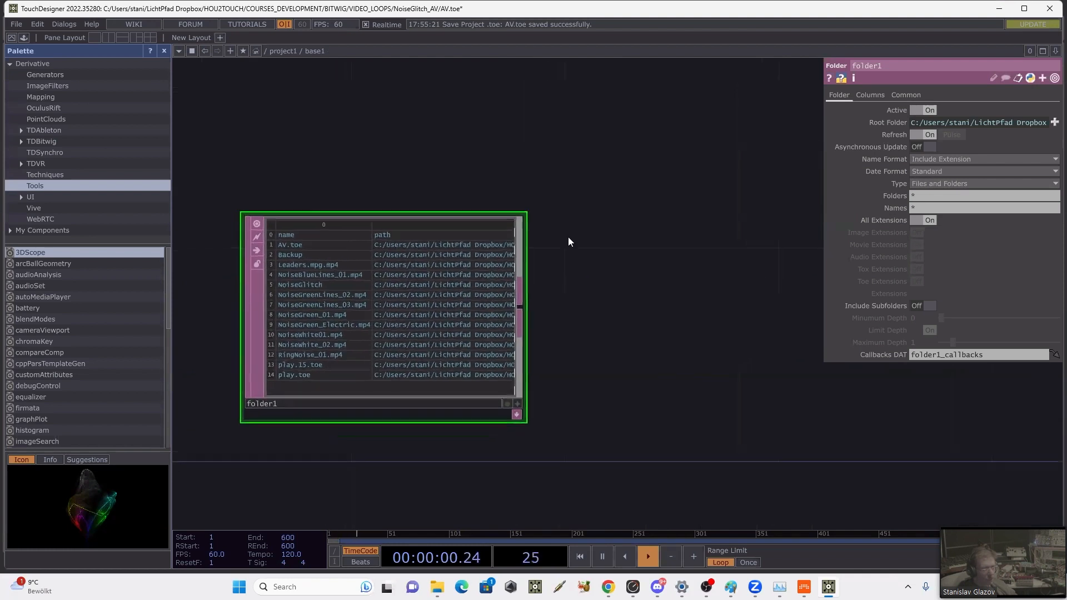
pyautogui.click(924, 183)
pyautogui.click(926, 199)
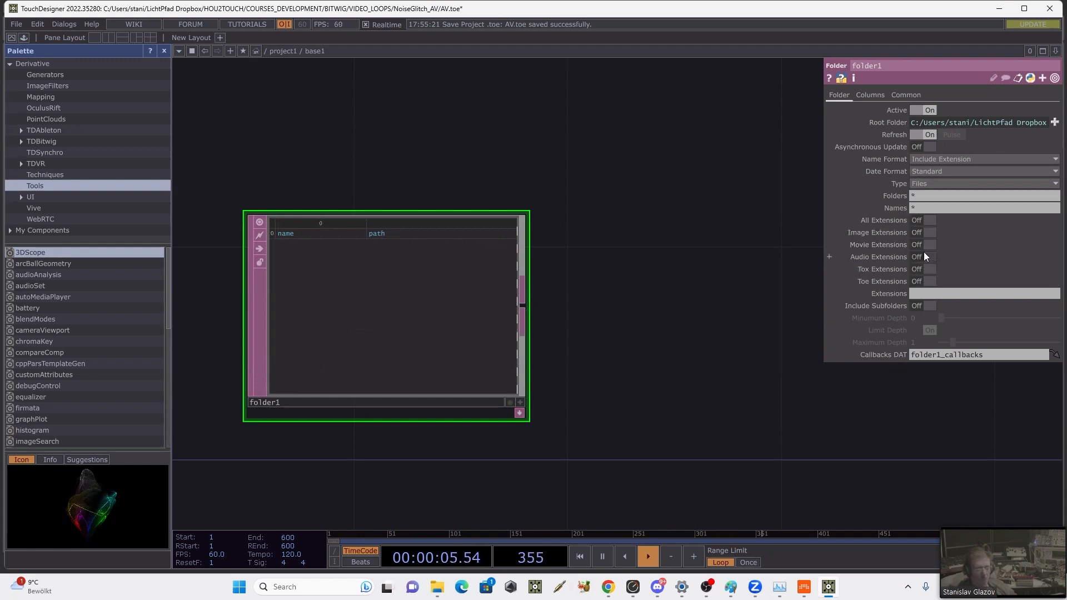
pyautogui.click(926, 244)
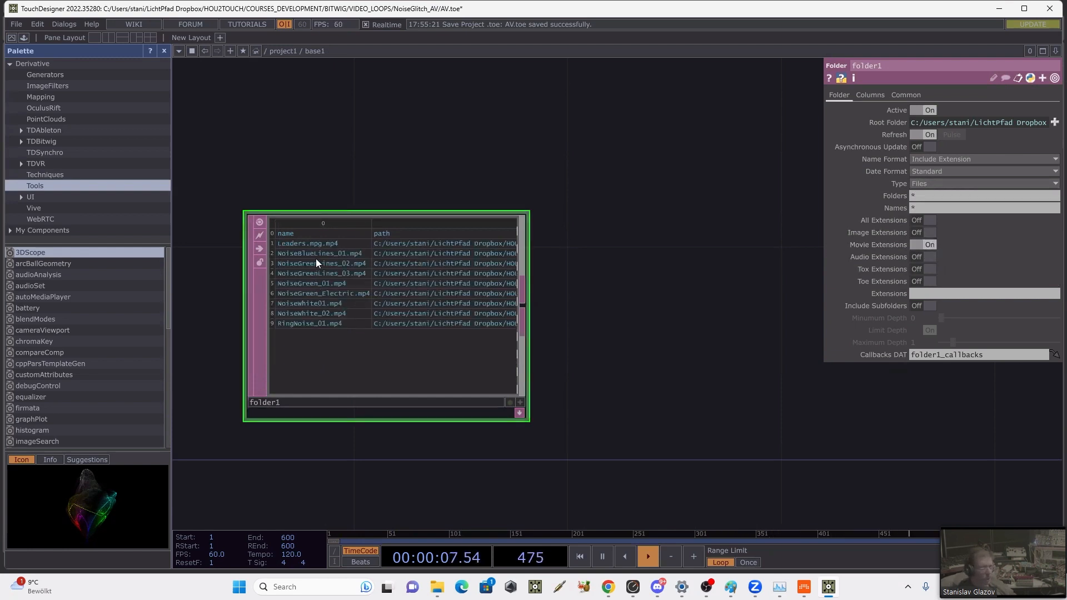
pyautogui.moveTo(364, 166); pyautogui.dragTo(431, 147)
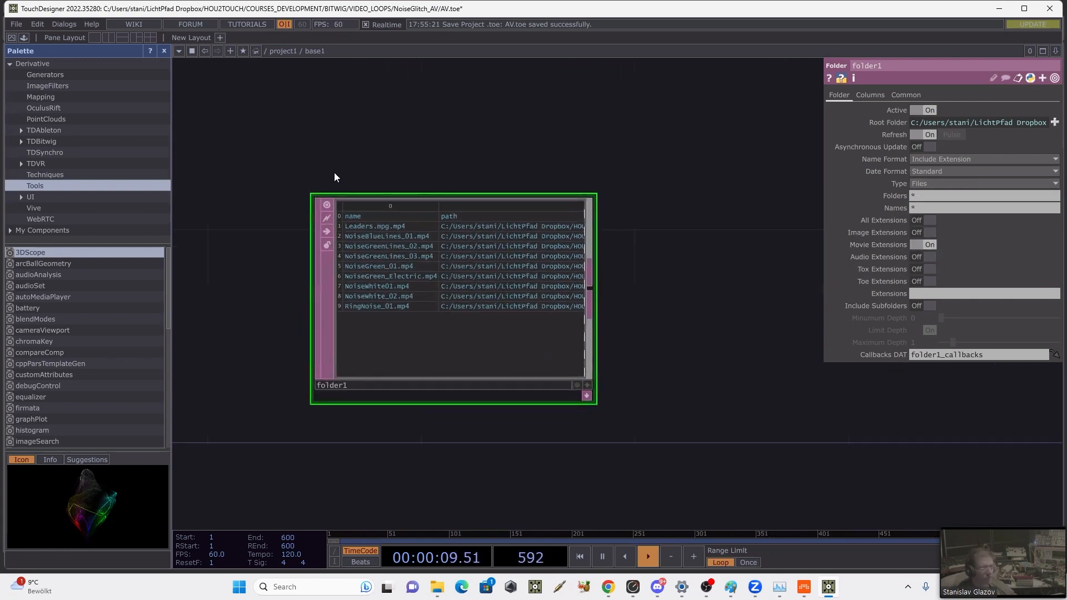
pyautogui.scroll(2, 332, 165)
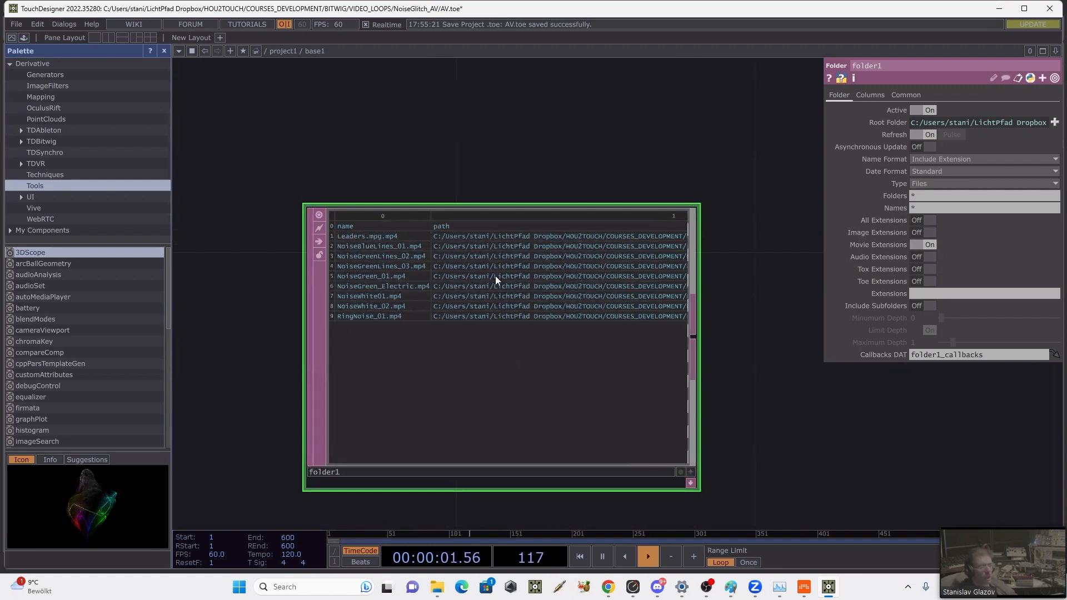
pyautogui.click(690, 472)
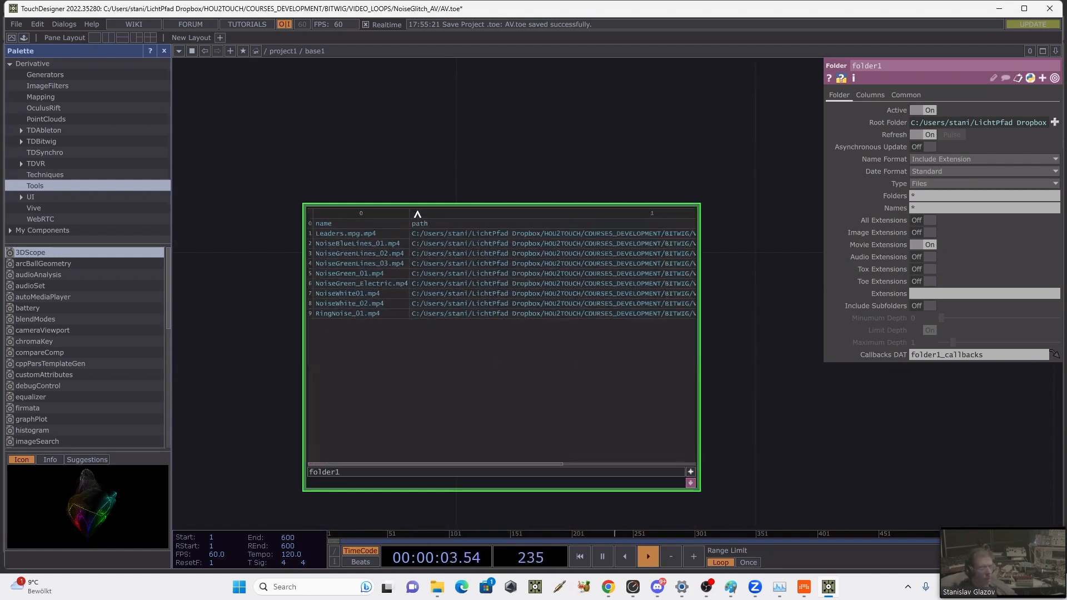
pyautogui.click(690, 471)
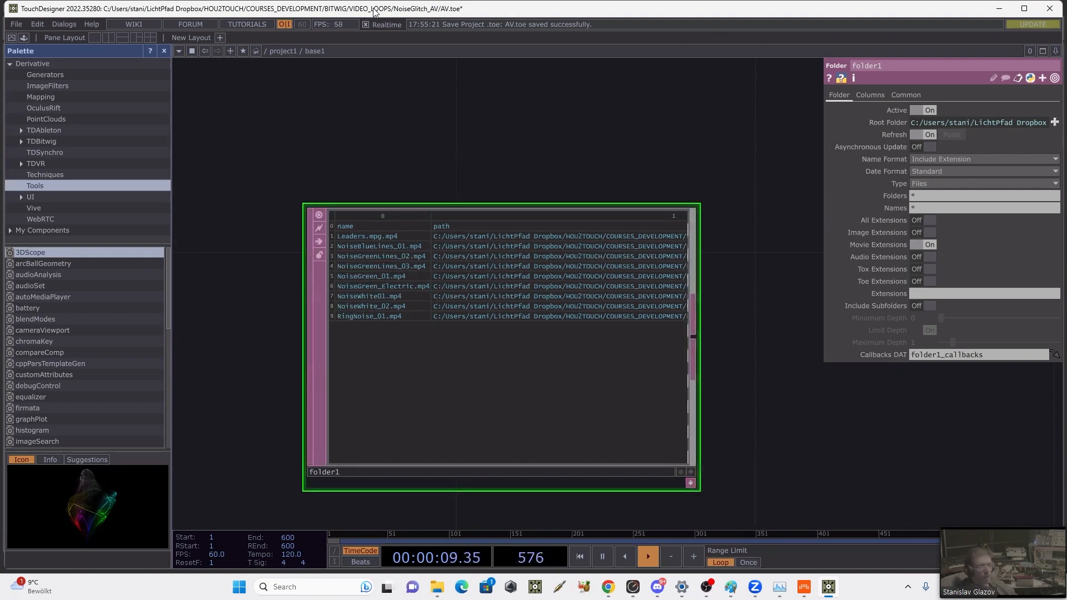
# Step: Move the TouchDesigner window aside, switch to the StreamLoops project in Bitwig, select the Inst 1 track and show the mixer layout
pyautogui.moveTo(373, 12); pyautogui.dragTo(855, 60)
pyautogui.moveTo(852, 327); pyautogui.dragTo(765, 262)
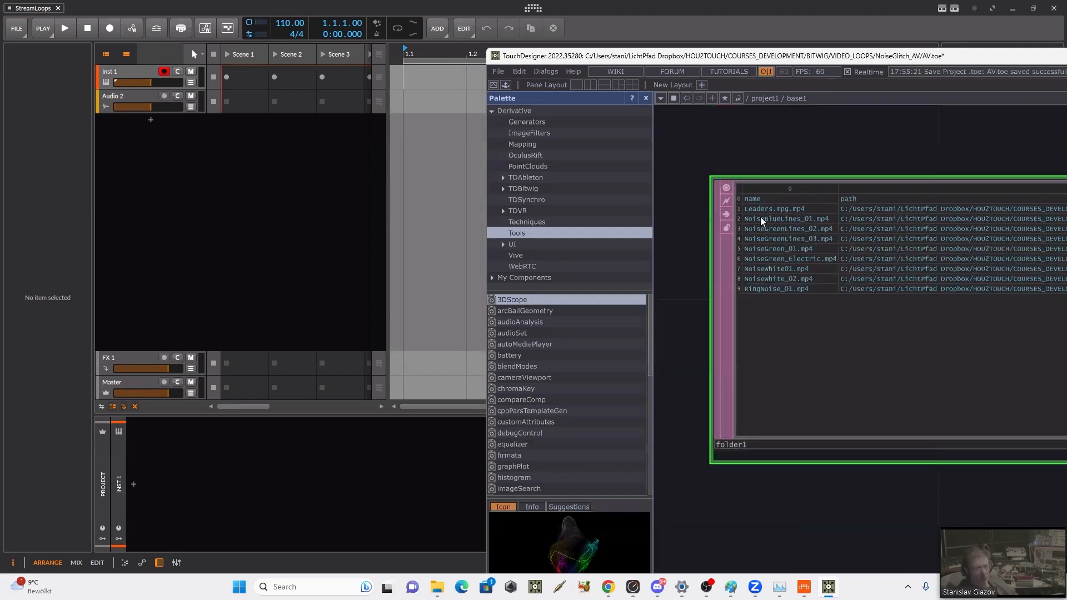
pyautogui.click(281, 194)
pyautogui.click(146, 74)
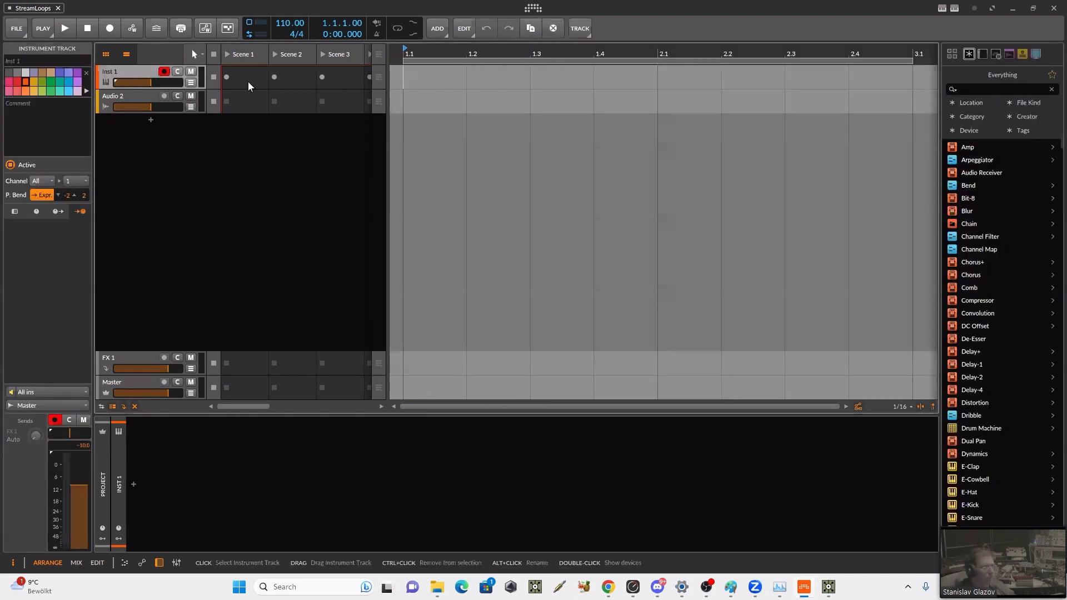
pyautogui.press('Tab')
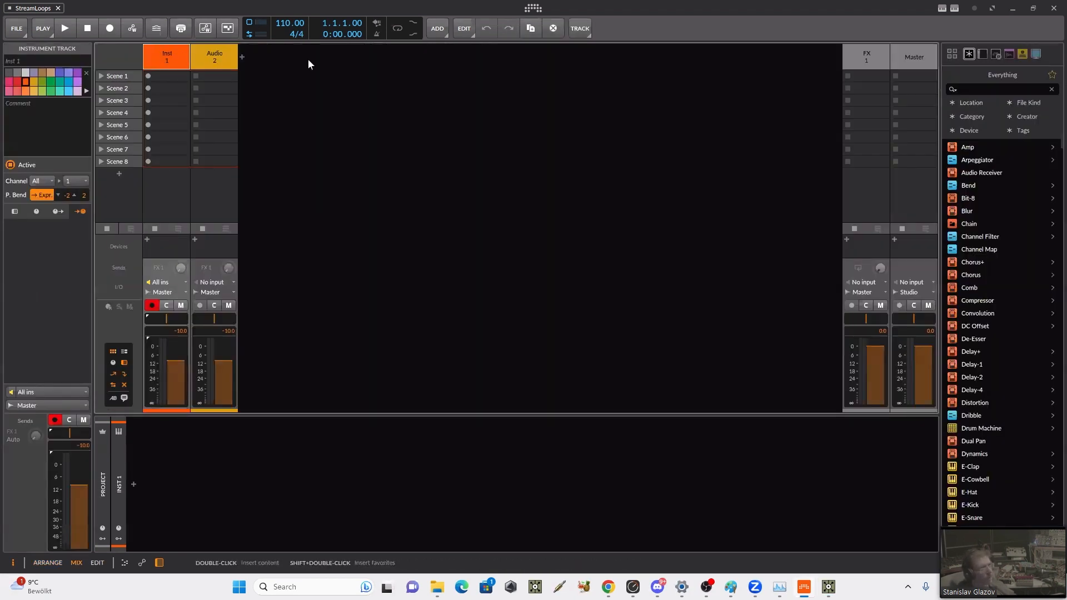
# Step: Try to insert a Drum Machine into the device chain of the Inst 1 track
pyautogui.click(133, 484)
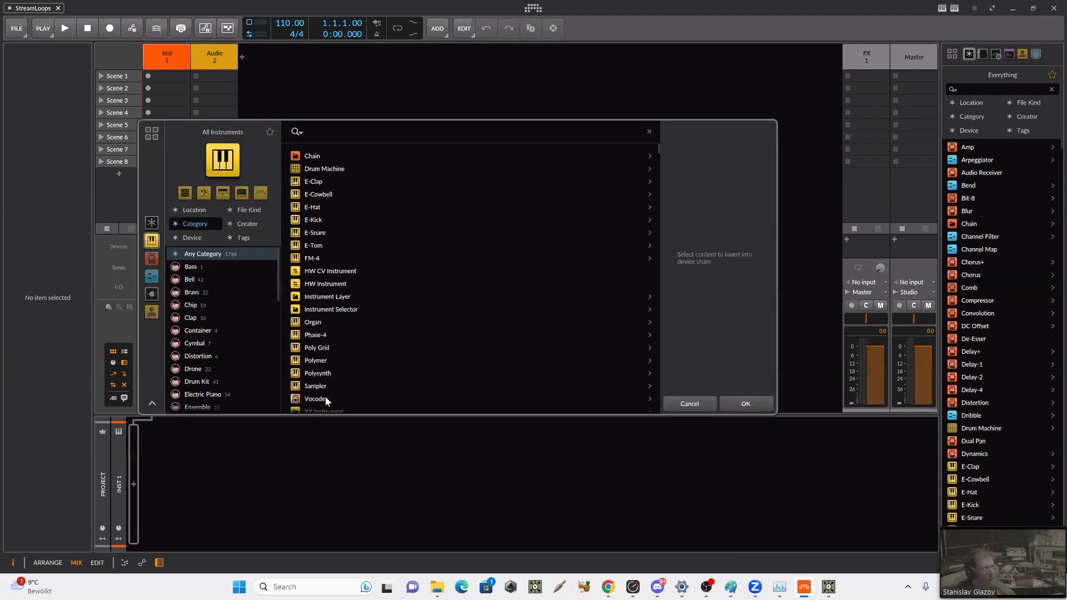
pyautogui.write('d')
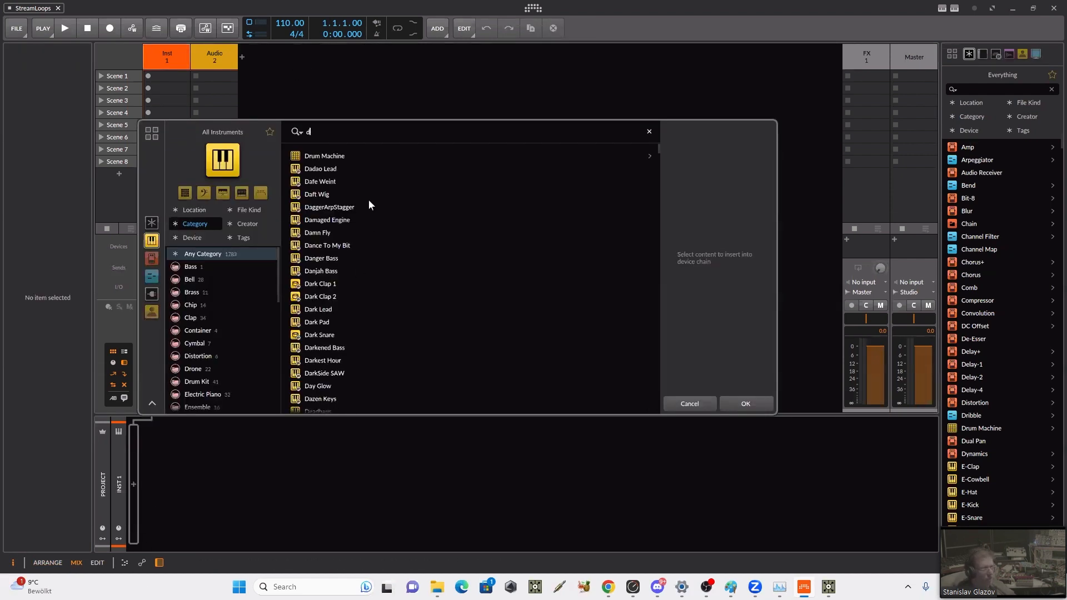
pyautogui.click(324, 155)
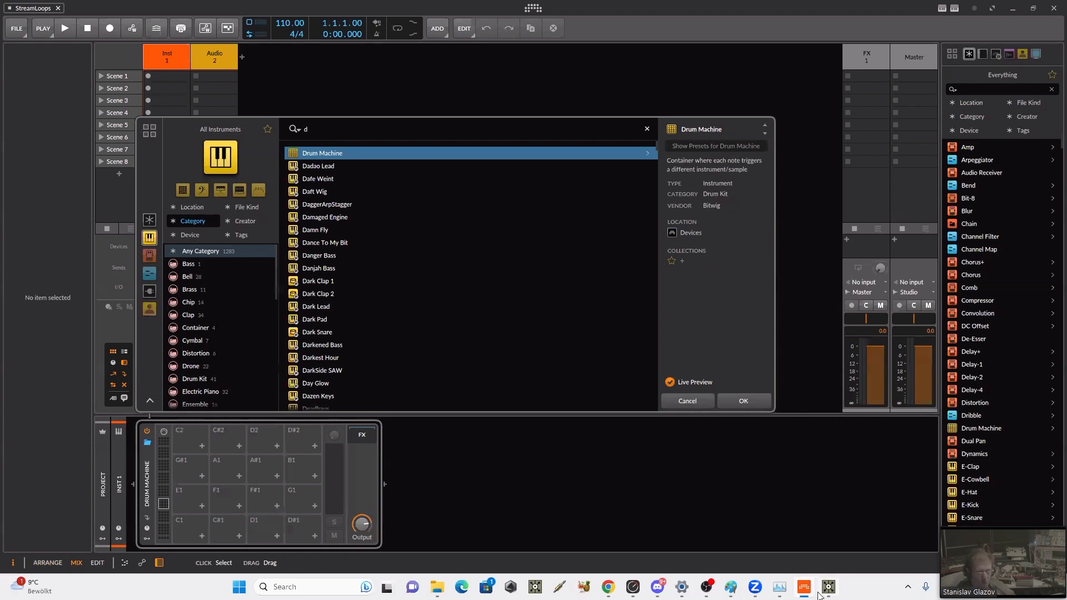
# Step: Switch to Task Manager and end the Bitwig Studio task
pyautogui.click(789, 588)
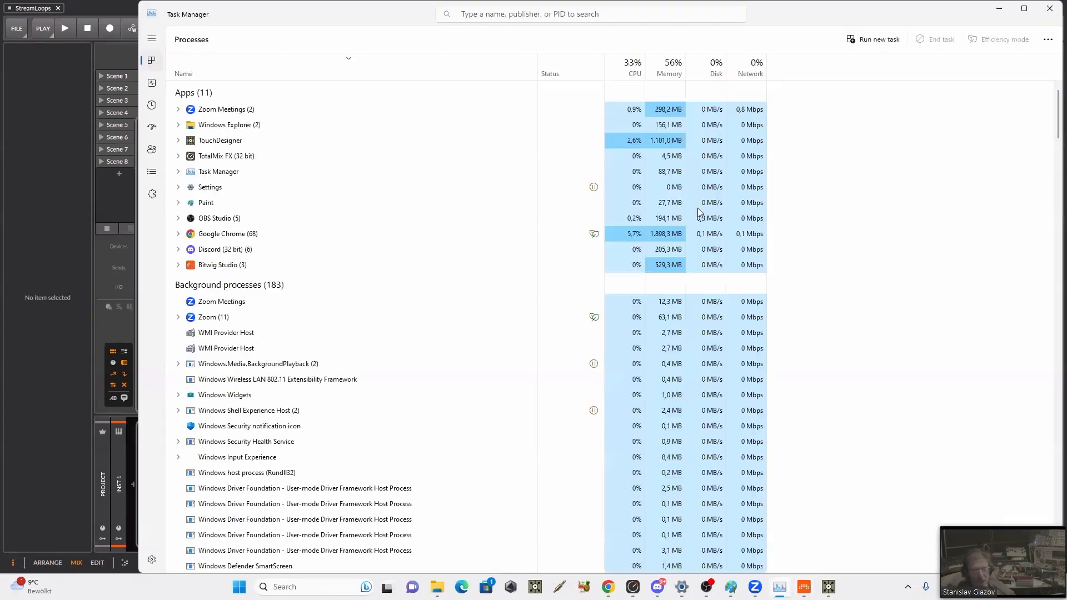
pyautogui.rightClick(225, 271)
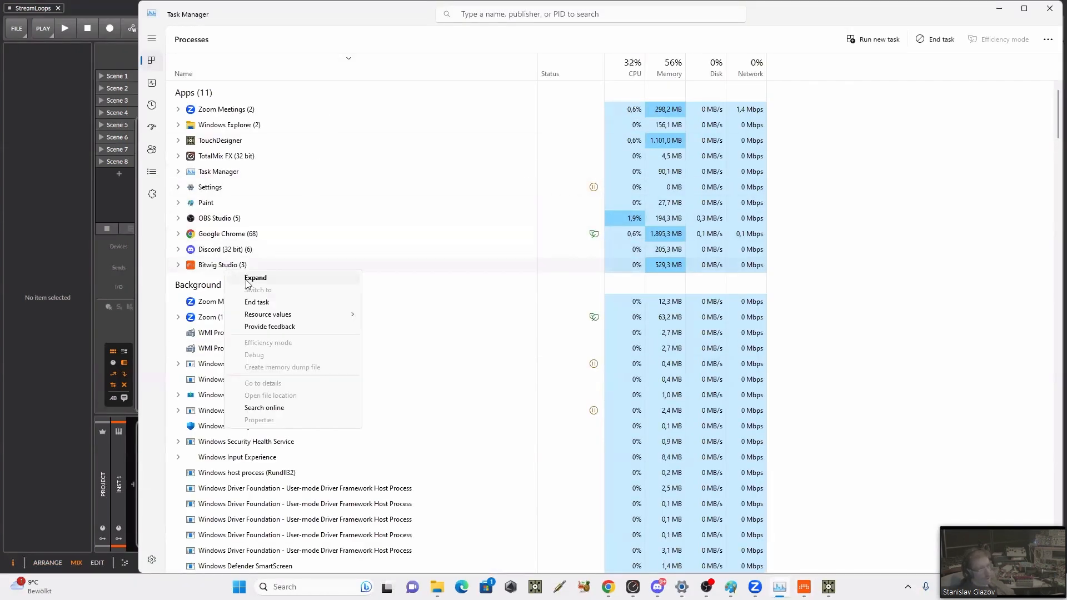
pyautogui.click(332, 306)
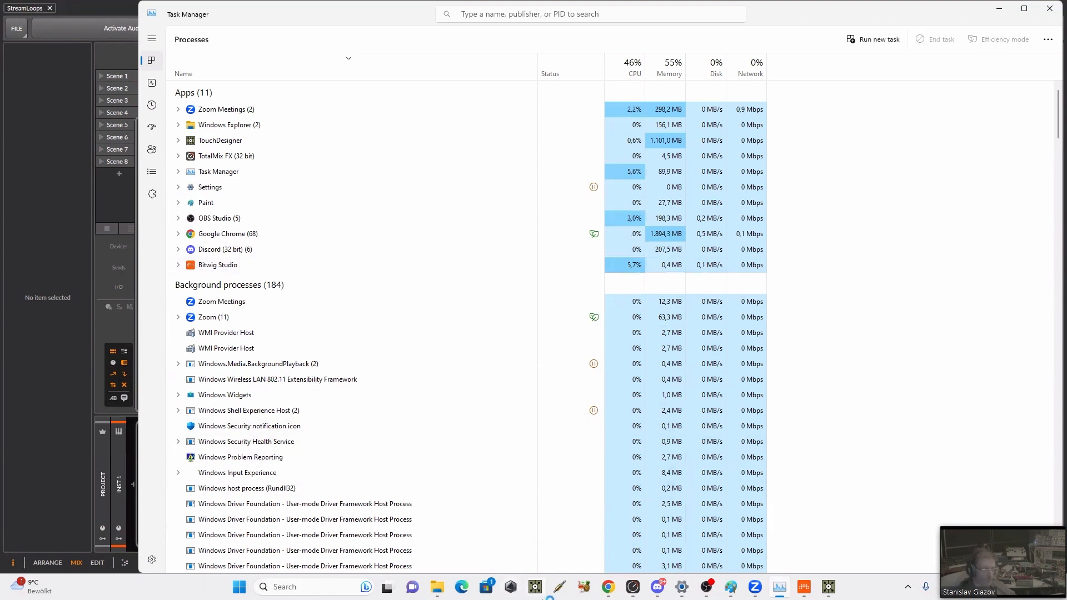
# Step: Search Windows for bitw and launch Bitwig Studio from the app results, not the 5.1 Beta 3 version
pyautogui.click(321, 587)
pyautogui.write('bui')
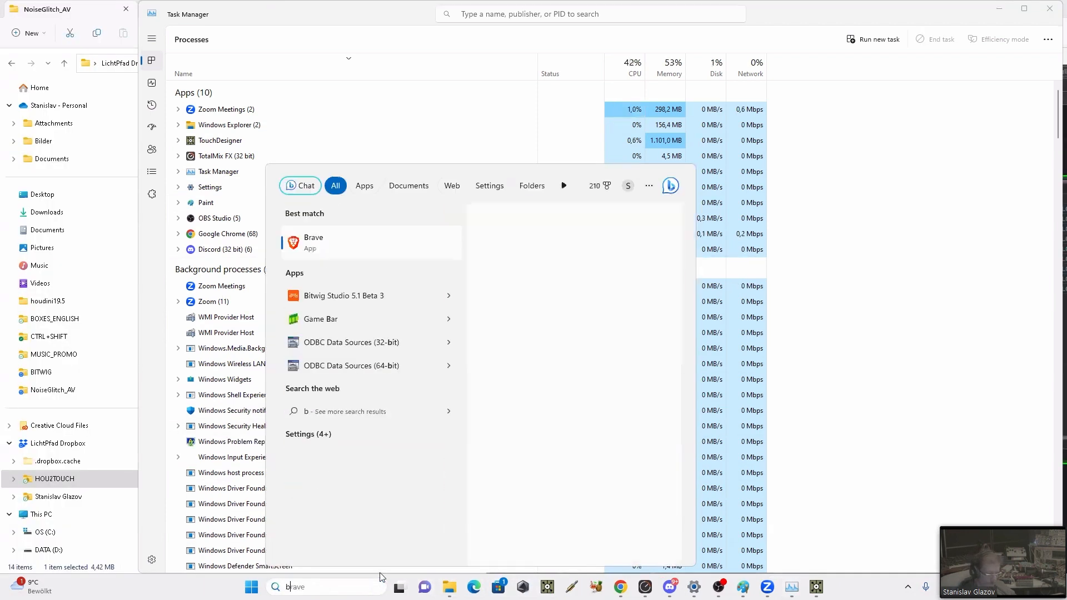
pyautogui.press('BackSpace')
pyautogui.press('BackSpace')
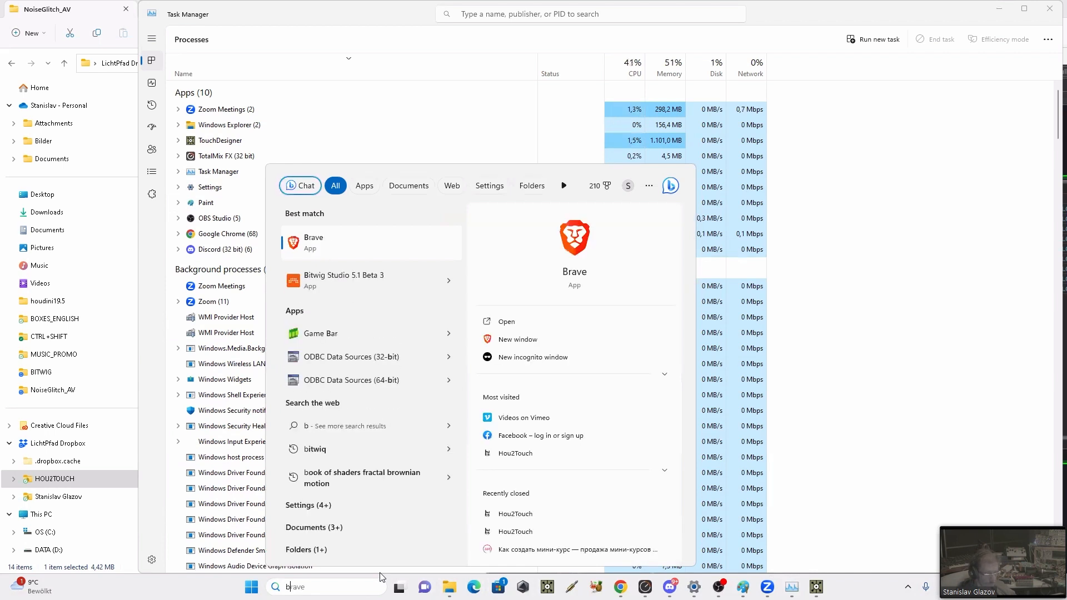
pyautogui.write('itw')
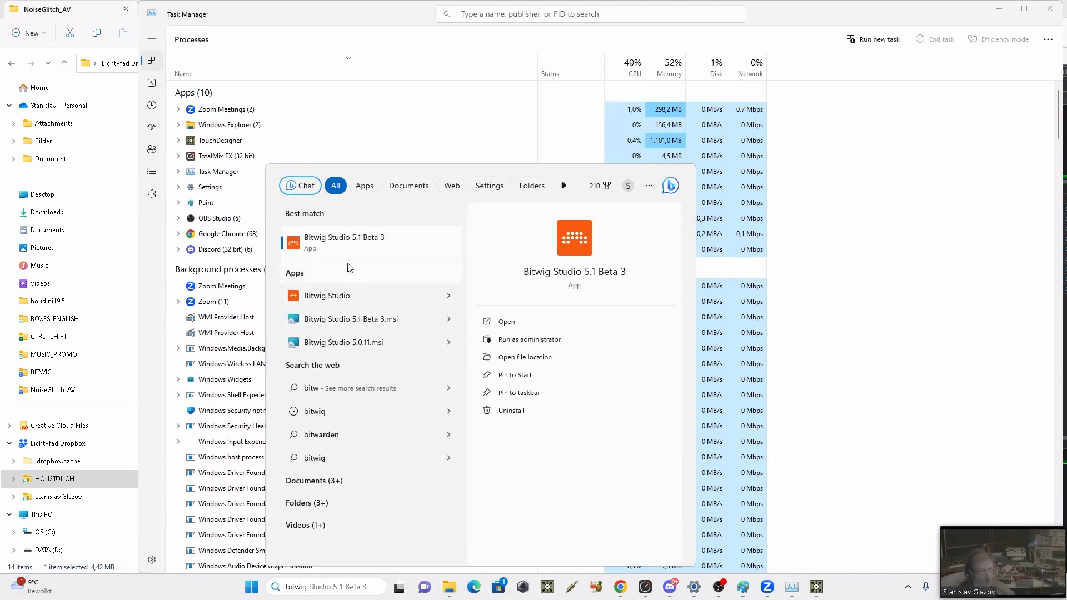
pyautogui.click(452, 300)
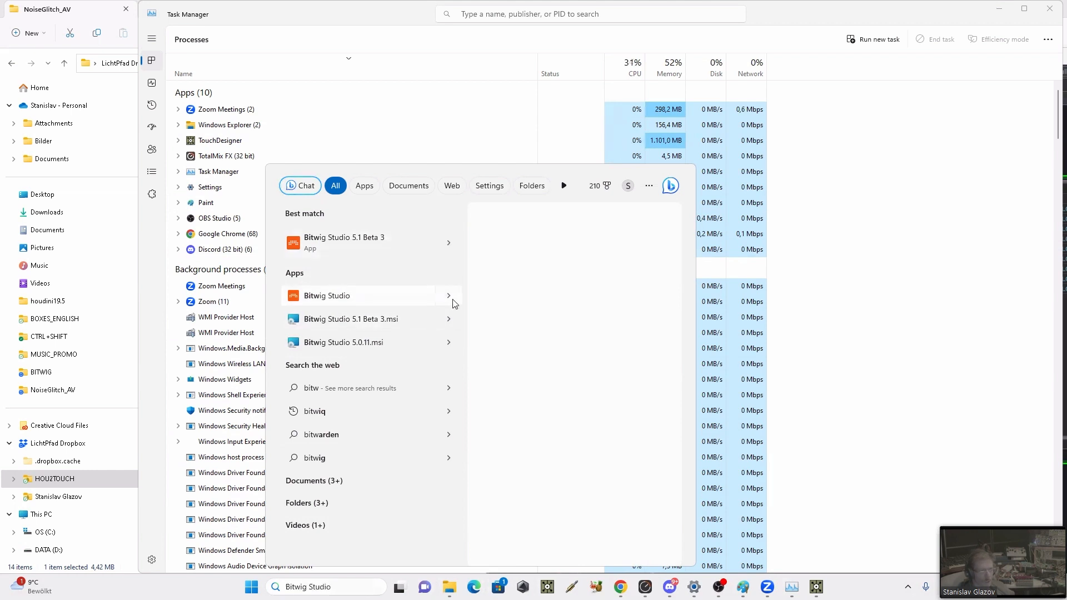
pyautogui.click(375, 303)
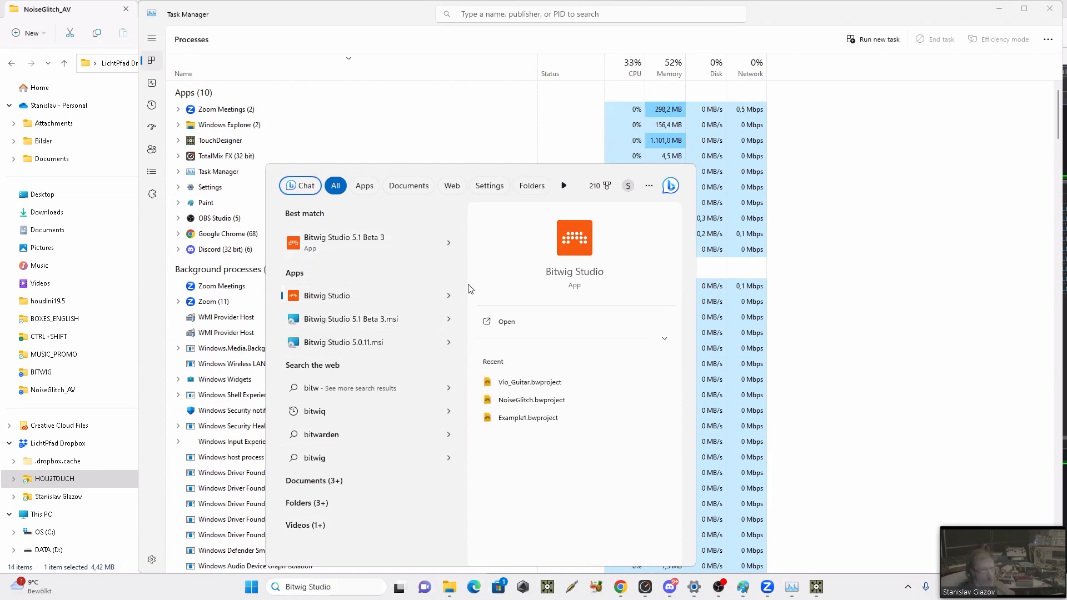
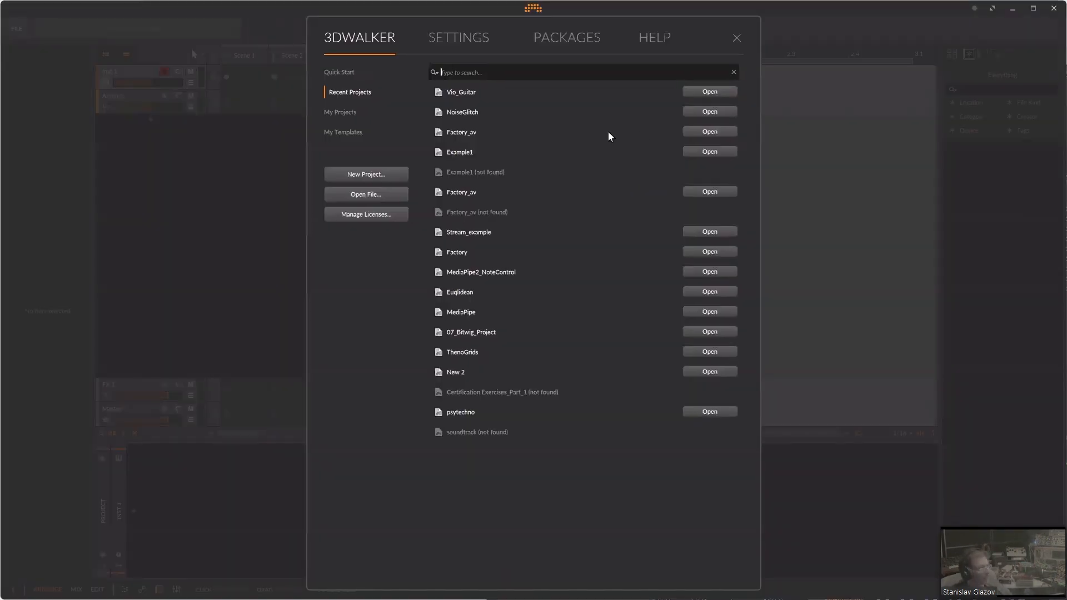
# Step: Create a new project, show the mixer layout and insert a Drum Machine into the device chain of the Inst 1 track
pyautogui.click(375, 175)
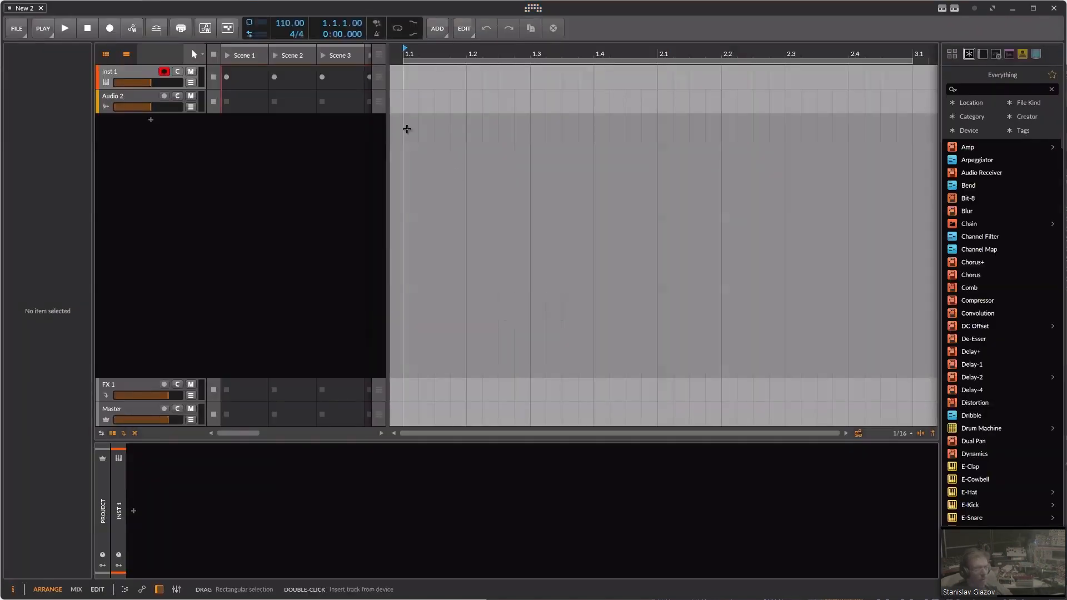
pyautogui.hotkey('alt', '2')
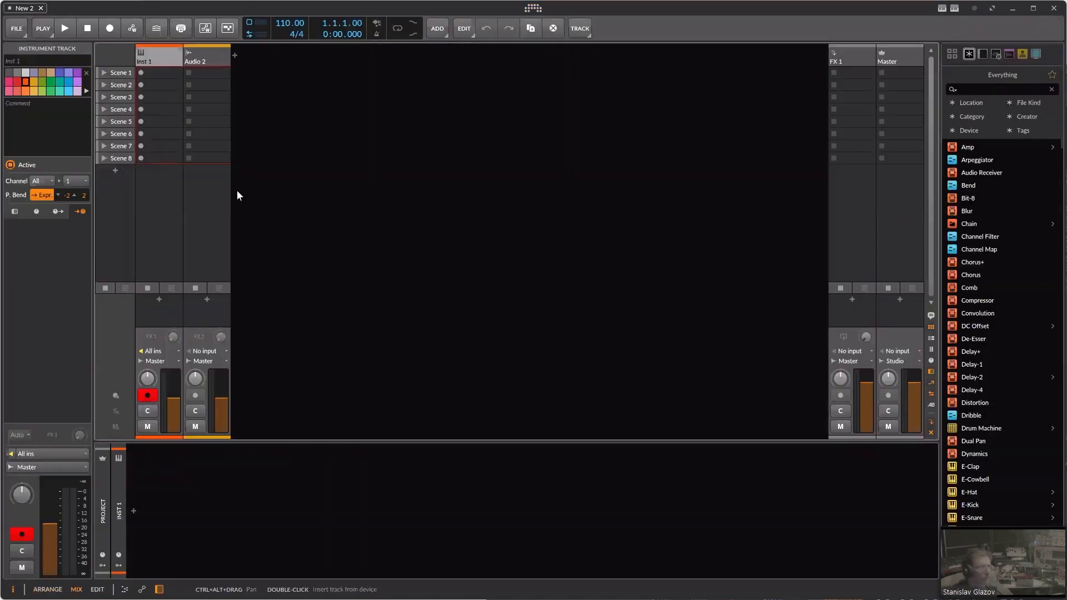
pyautogui.click(133, 511)
pyautogui.doubleClick(322, 195)
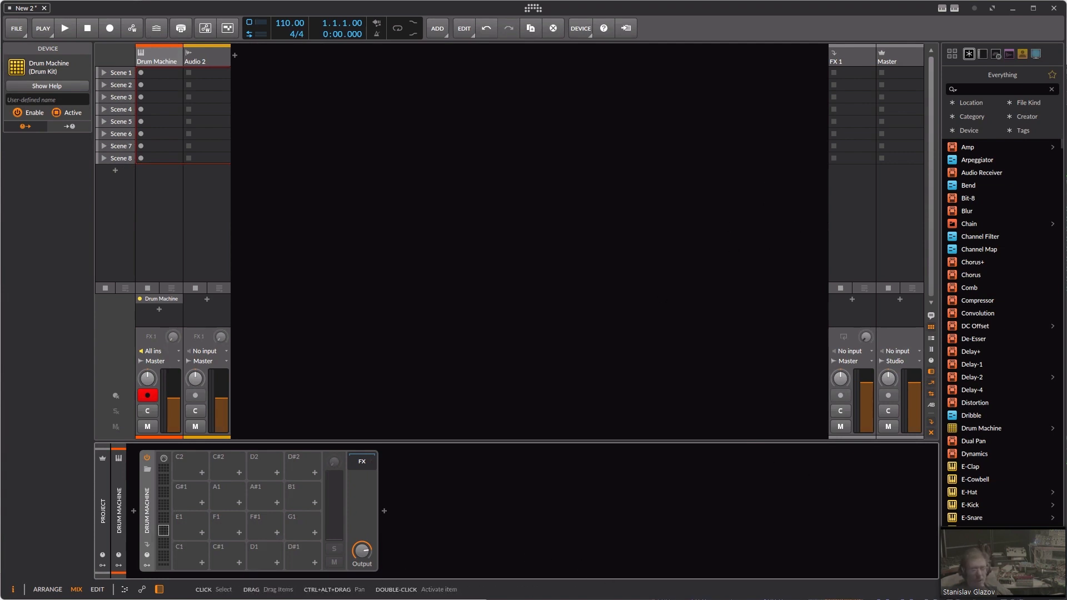
# Step: Switch to TouchDesigner and close the Palette so the network with the folder1 DAT fills the window
pyautogui.hotkey('alt', 'Tab')
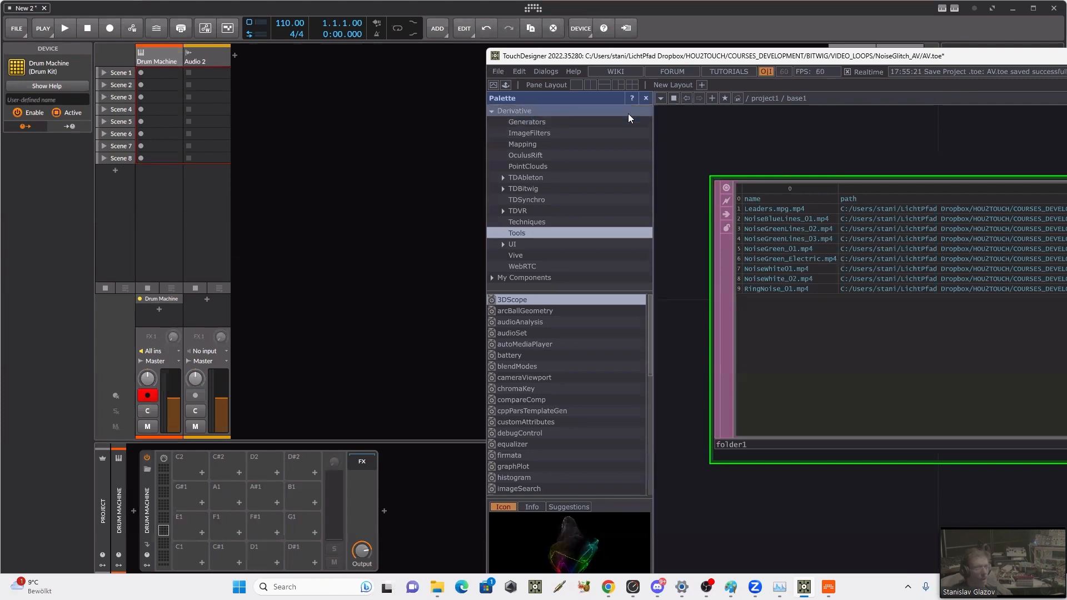
pyautogui.click(645, 98)
pyautogui.scroll(-4, 935, 275)
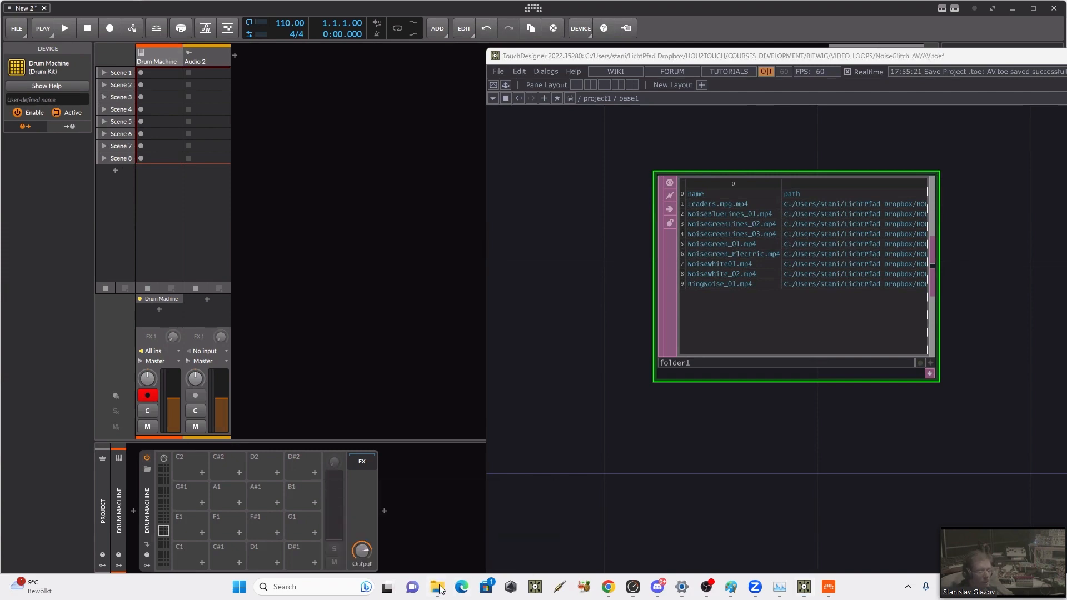
# Step: Switch to the NoiseGlitch_AV folder in File Explorer, restore its window from full screen and display the files as a list
pyautogui.moveTo(439, 588)
pyautogui.click(404, 532)
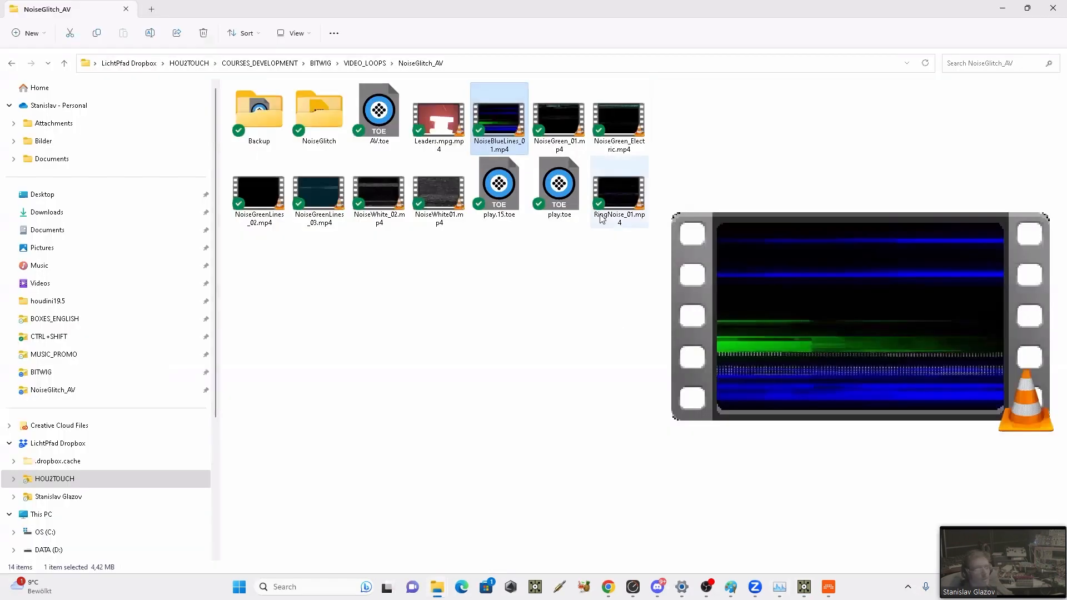
pyautogui.doubleClick(333, 10)
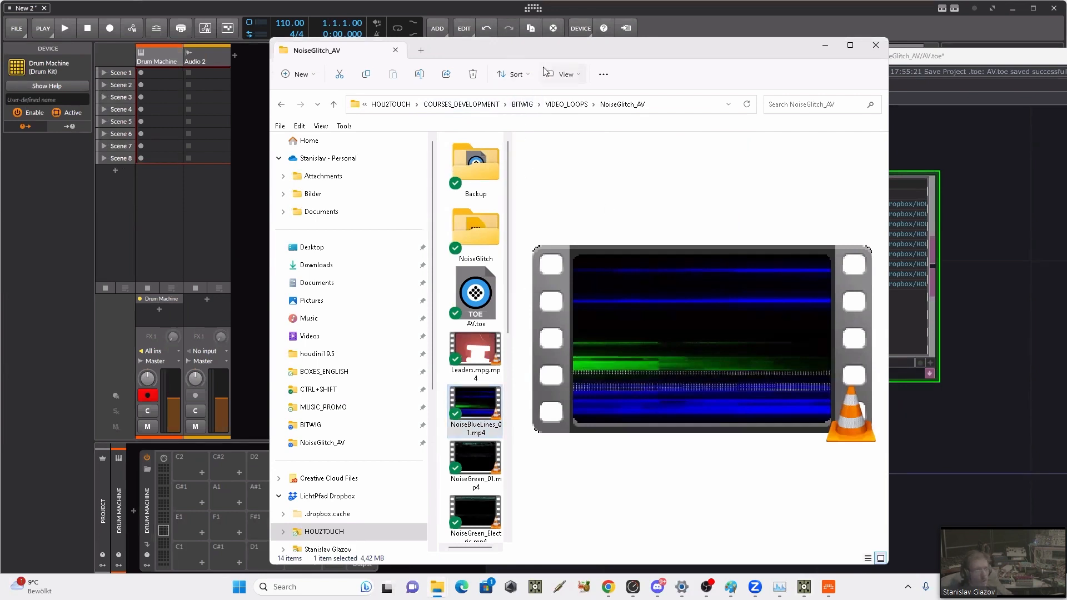
pyautogui.click(562, 73)
pyautogui.click(561, 173)
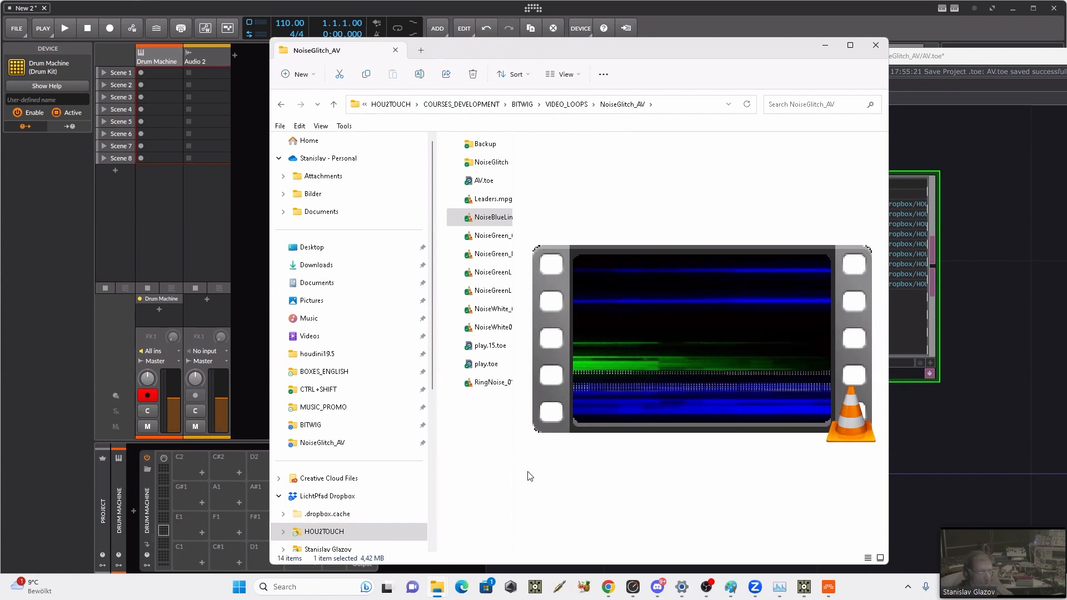
# Step: Shrink the folder window to clear the Drum Machine pads and widen the file list over the preview so the file names are readable
pyautogui.moveTo(513, 471); pyautogui.dragTo(599, 457)
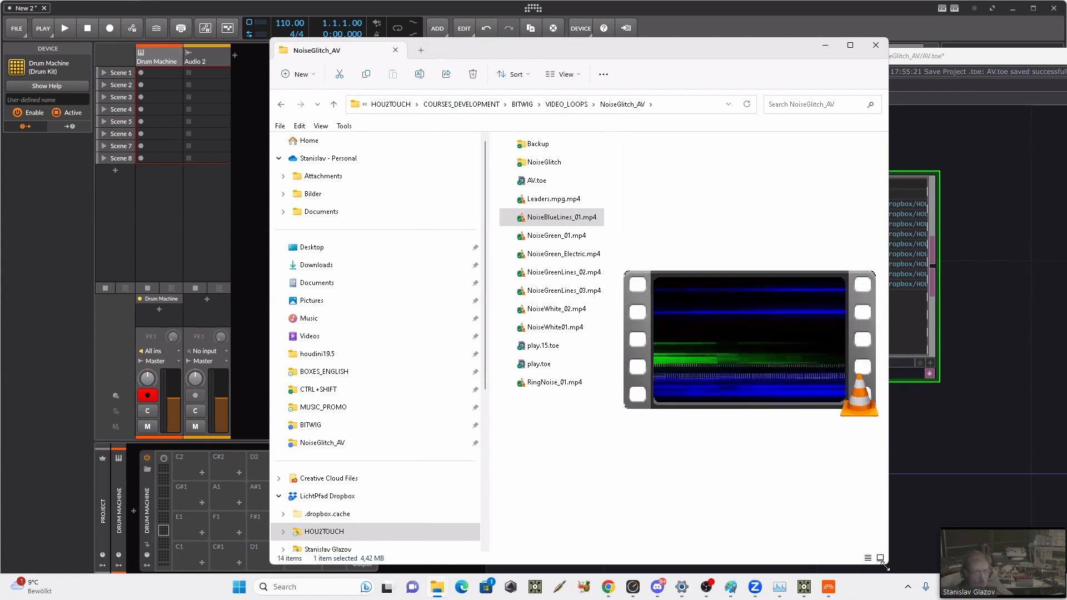
pyautogui.moveTo(883, 566); pyautogui.dragTo(682, 315)
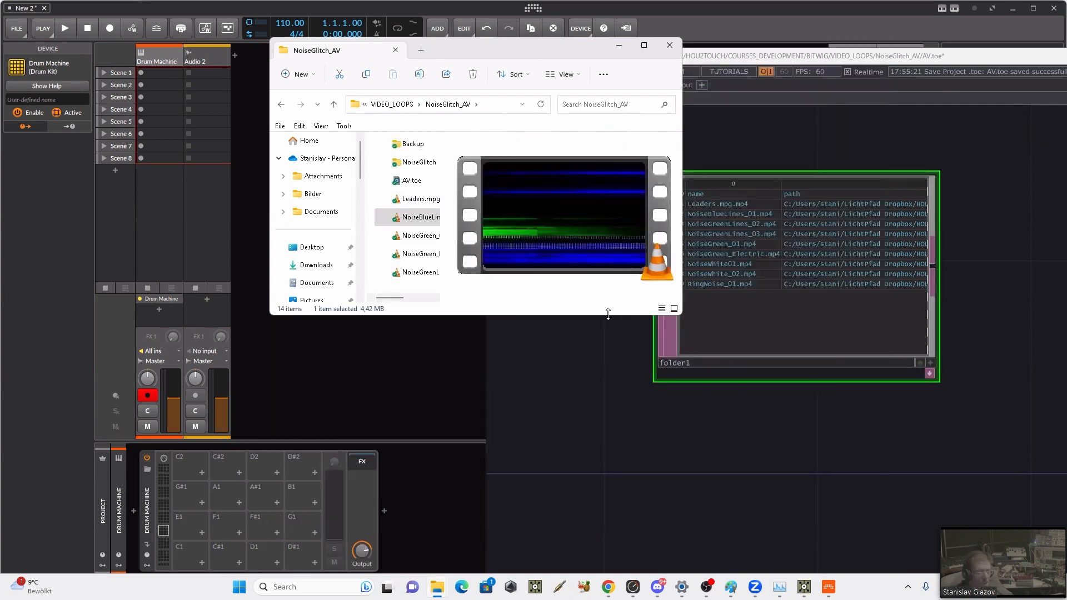
pyautogui.moveTo(608, 314); pyautogui.dragTo(608, 341)
pyautogui.moveTo(482, 171); pyautogui.dragTo(528, 172)
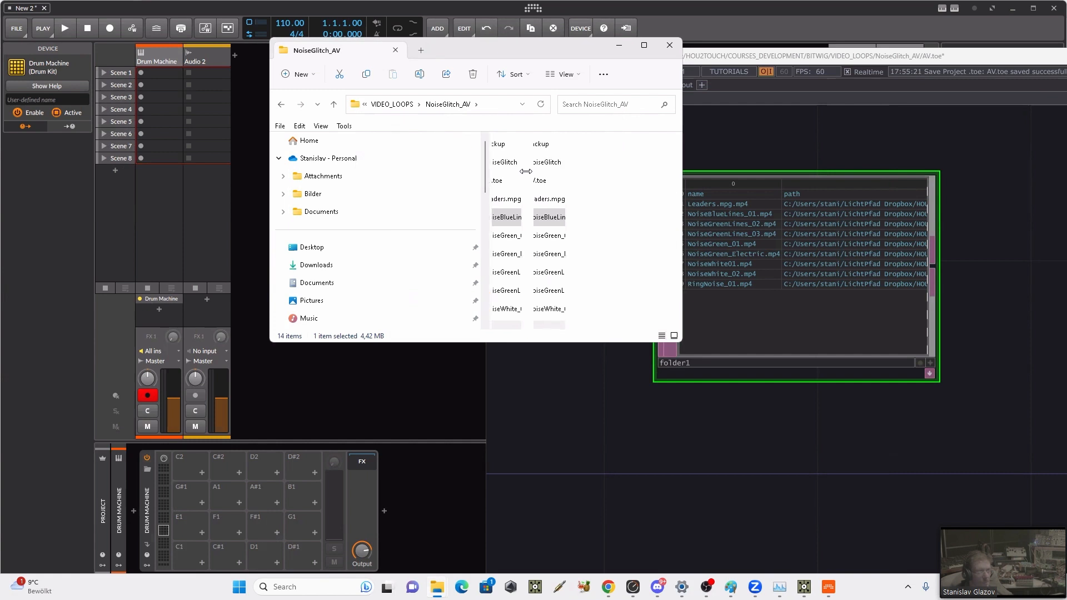
# Step: Load Leaders.mpg.mp4 onto the C1 pad of the Drum Machine, NoiseBlueLines_01.mp4 onto C#1 and NoiseGreen_01.mp4 onto E1
pyautogui.click(536, 201)
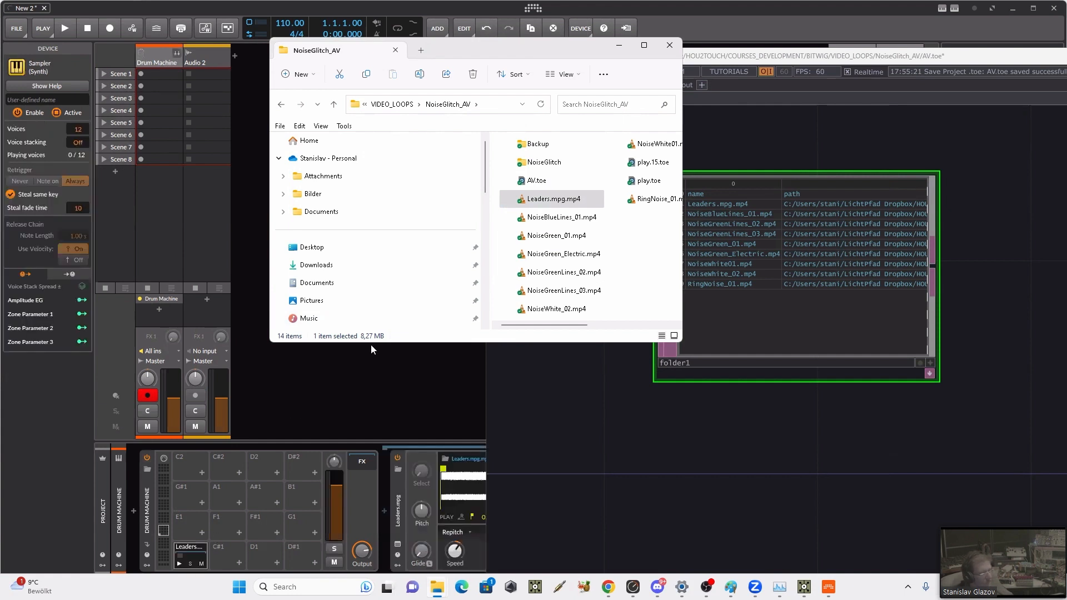
pyautogui.click(544, 220)
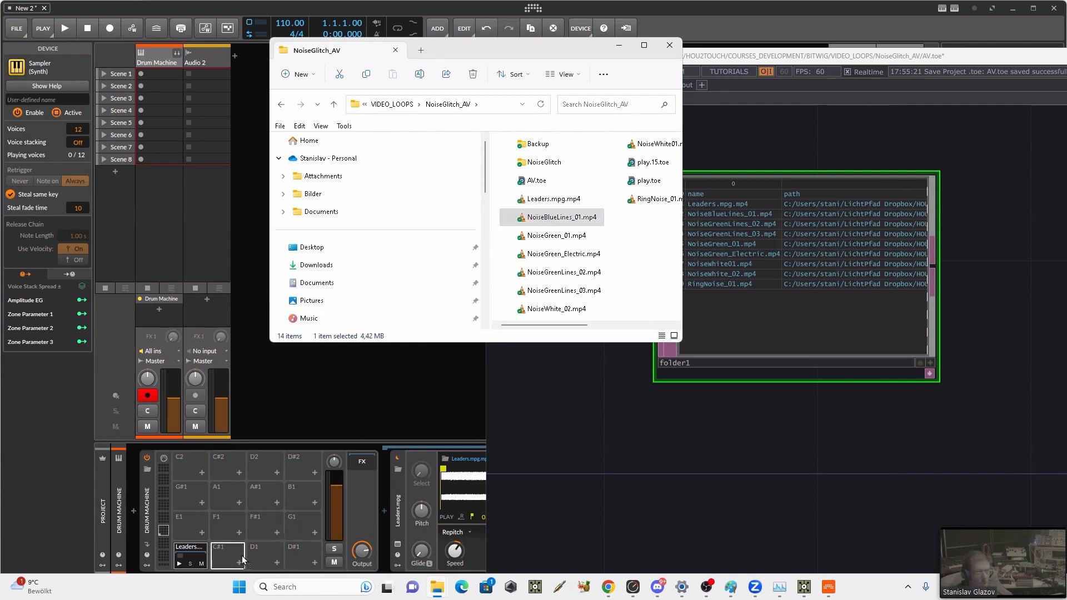
pyautogui.moveTo(240, 562); pyautogui.dragTo(241, 561)
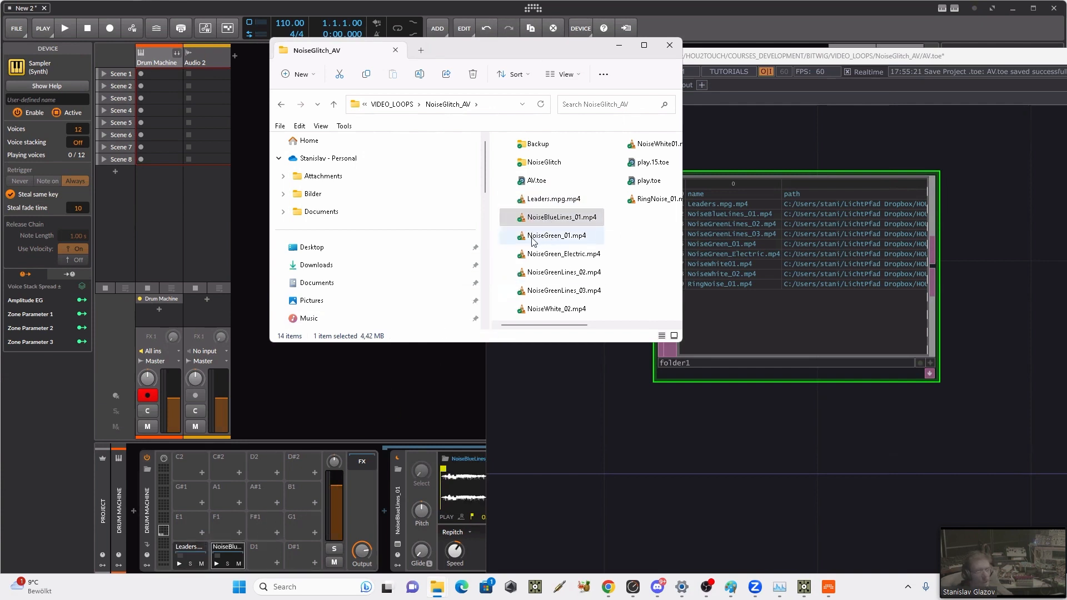
pyautogui.moveTo(550, 236); pyautogui.dragTo(253, 565)
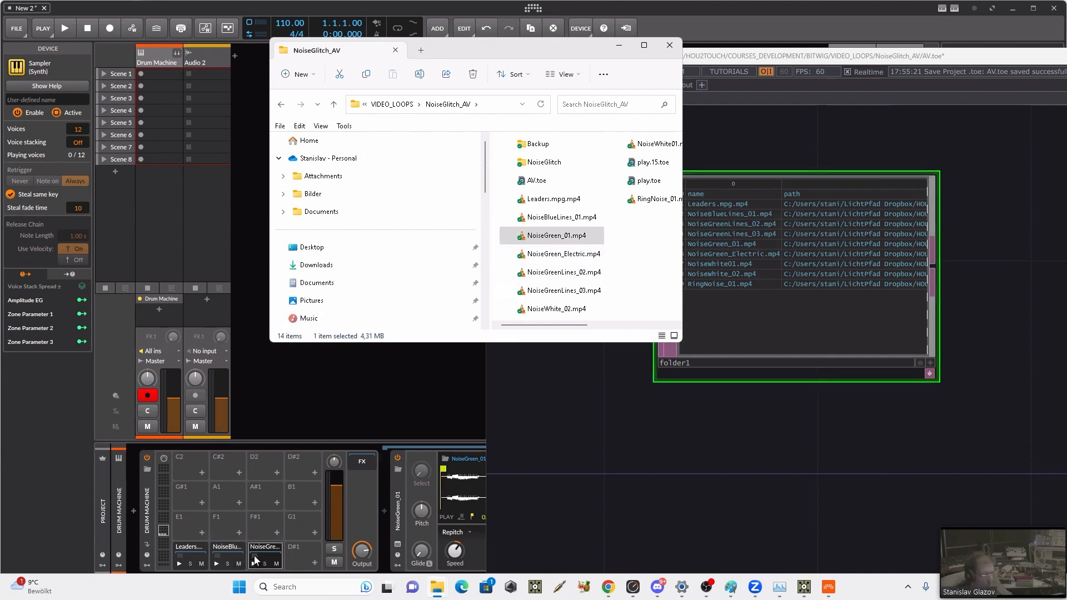
pyautogui.moveTo(255, 560); pyautogui.dragTo(190, 525)
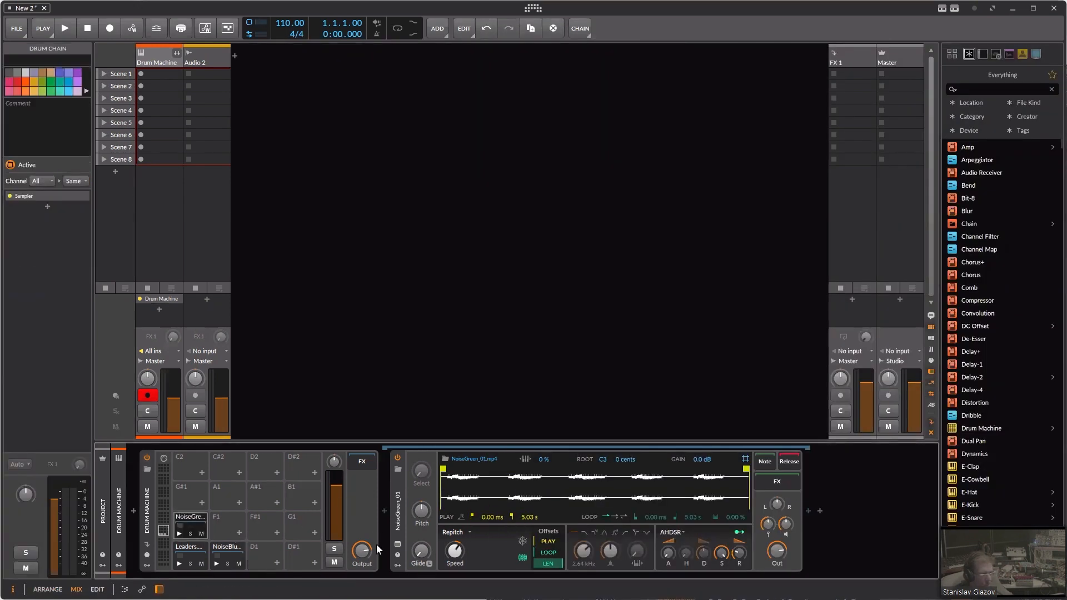
# Step: Bring the NoiseGlitch_AV folder window back in front and load NoiseGreenLines_02.mp4 onto pad D1 and NoiseGreenLines_03.mp4 onto D#1
pyautogui.hotkey('alt', 'Tab')
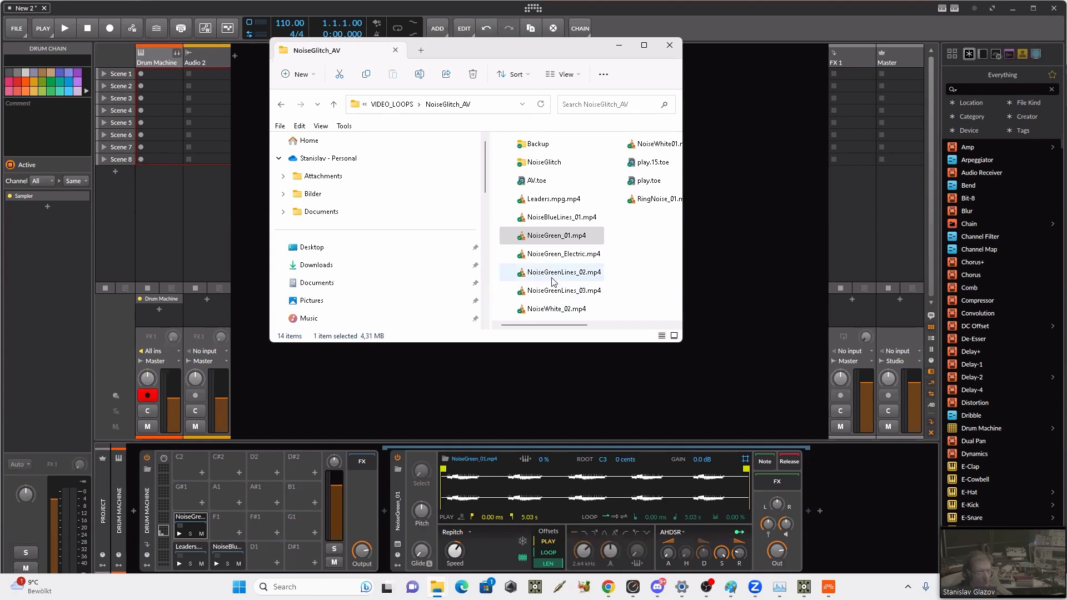
pyautogui.hotkey('alt', 'Tab')
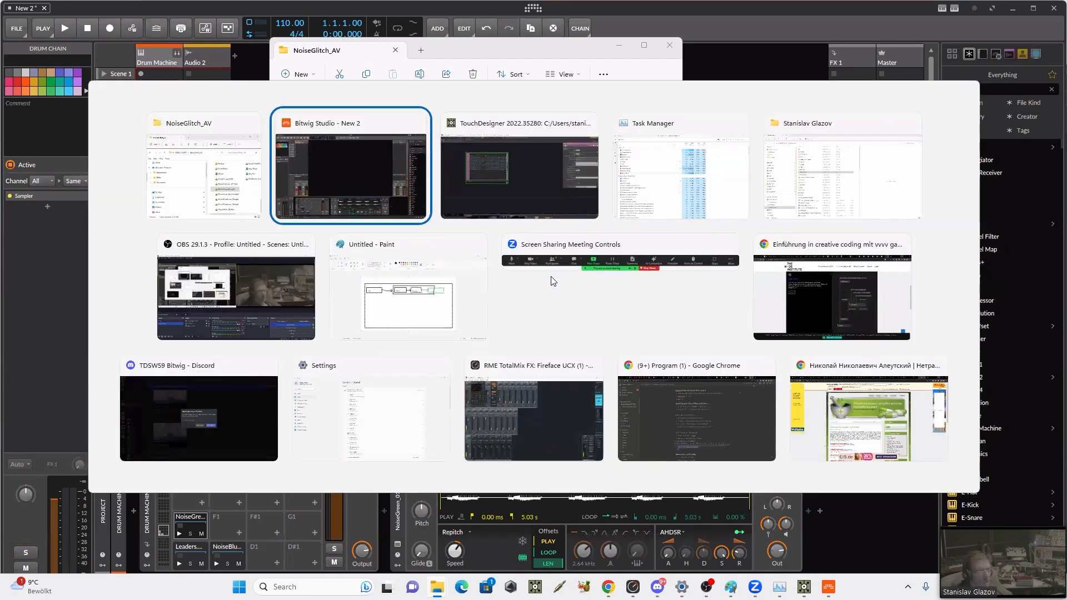
pyautogui.hotkey('alt', 'Tab')
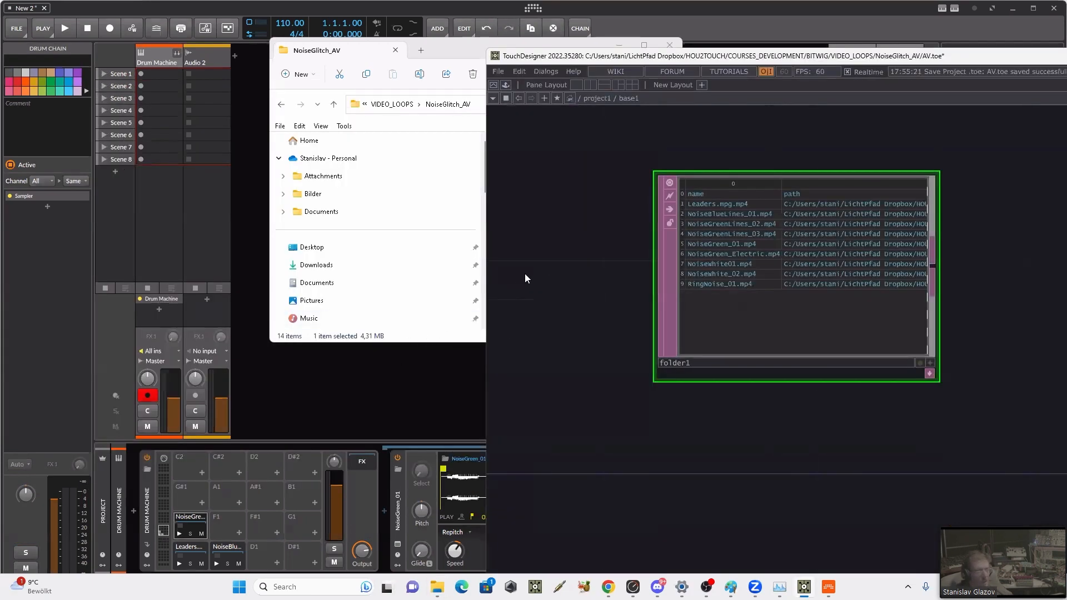
pyautogui.click(463, 54)
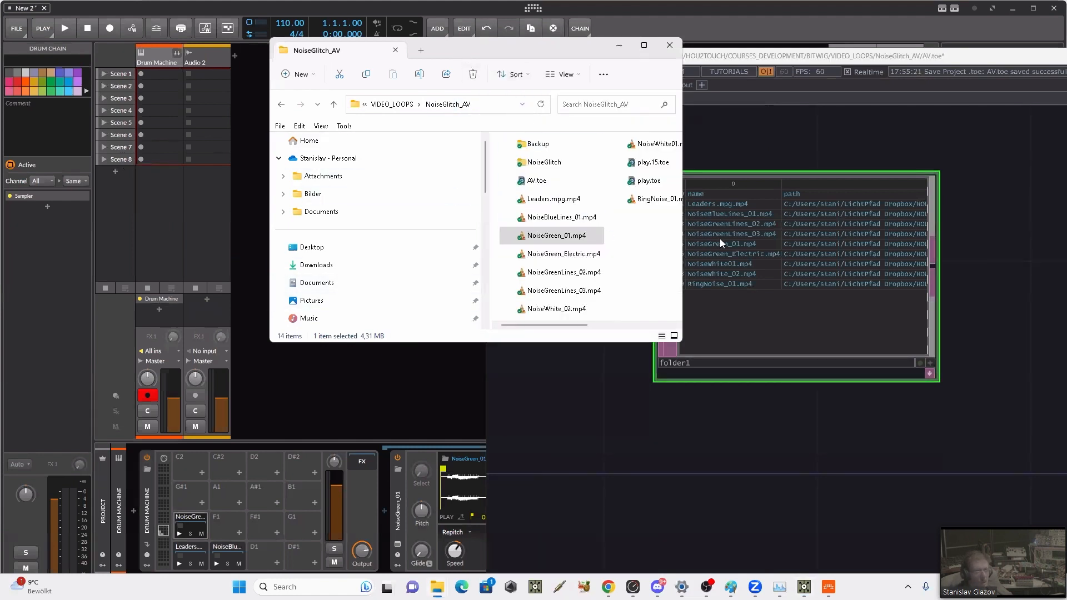
pyautogui.click(564, 272)
pyautogui.moveTo(314, 584); pyautogui.dragTo(266, 554)
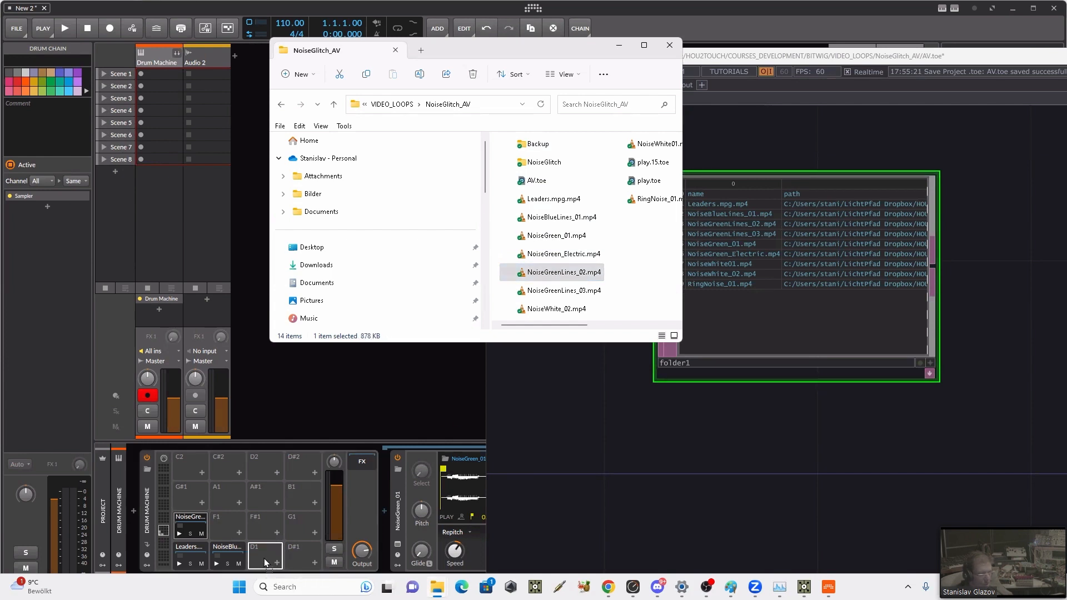
pyautogui.moveTo(554, 287); pyautogui.dragTo(344, 504)
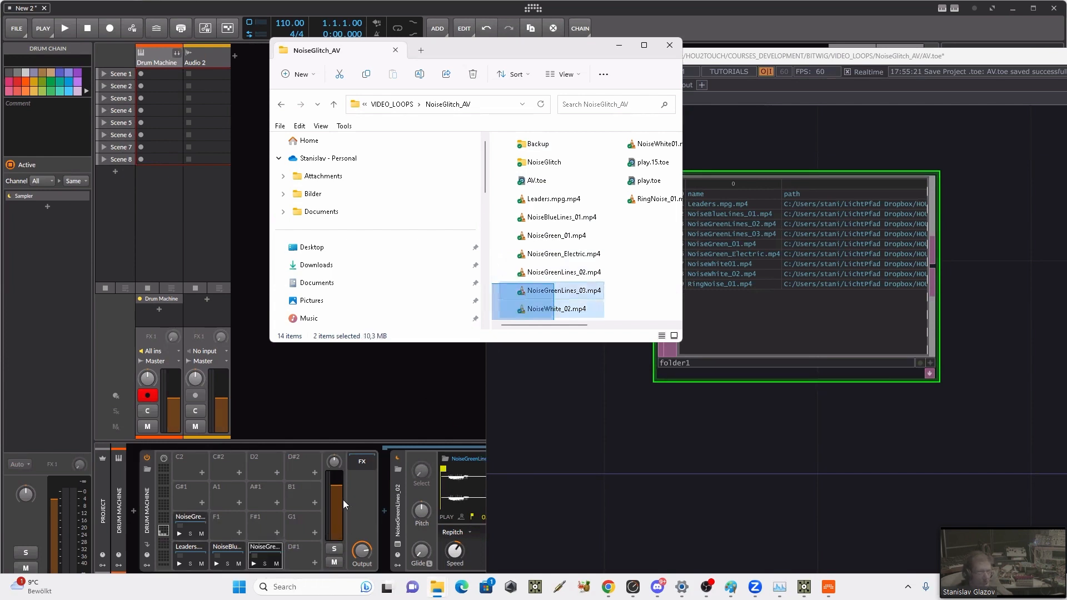
pyautogui.moveTo(303, 555); pyautogui.dragTo(484, 403)
pyautogui.click(611, 278)
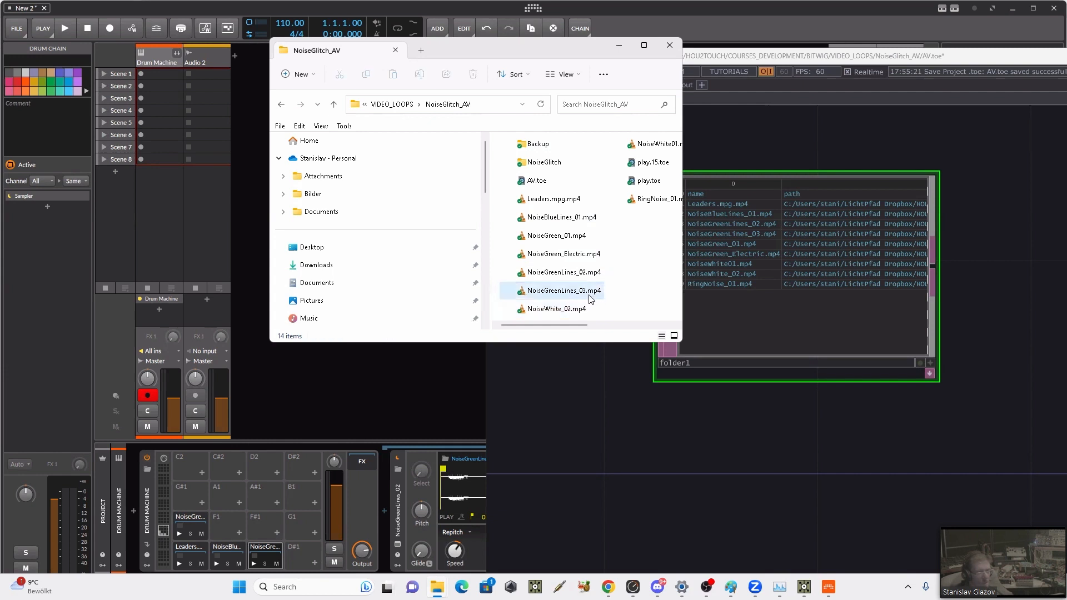
pyautogui.moveTo(526, 293); pyautogui.dragTo(304, 556)
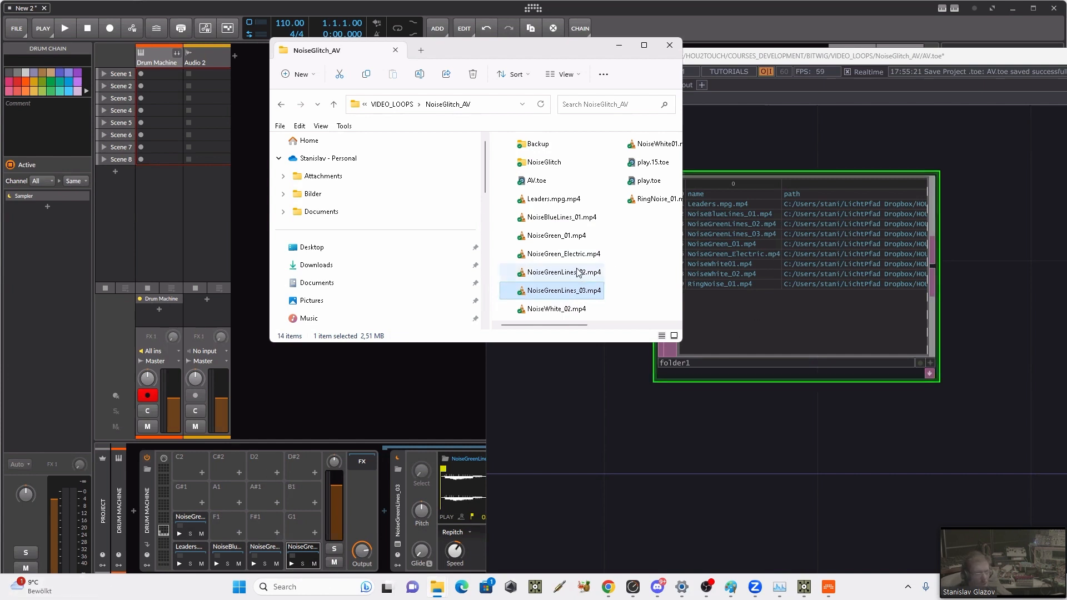
# Step: Load NoiseGreen_Electric.mp4, NoiseWhite01.mp4, NoiseWhite_02.mp4 and RingNoise_01.mp4 onto pads F1, F#1, G1 and G#1 respectively
pyautogui.moveTo(527, 261); pyautogui.dragTo(222, 528)
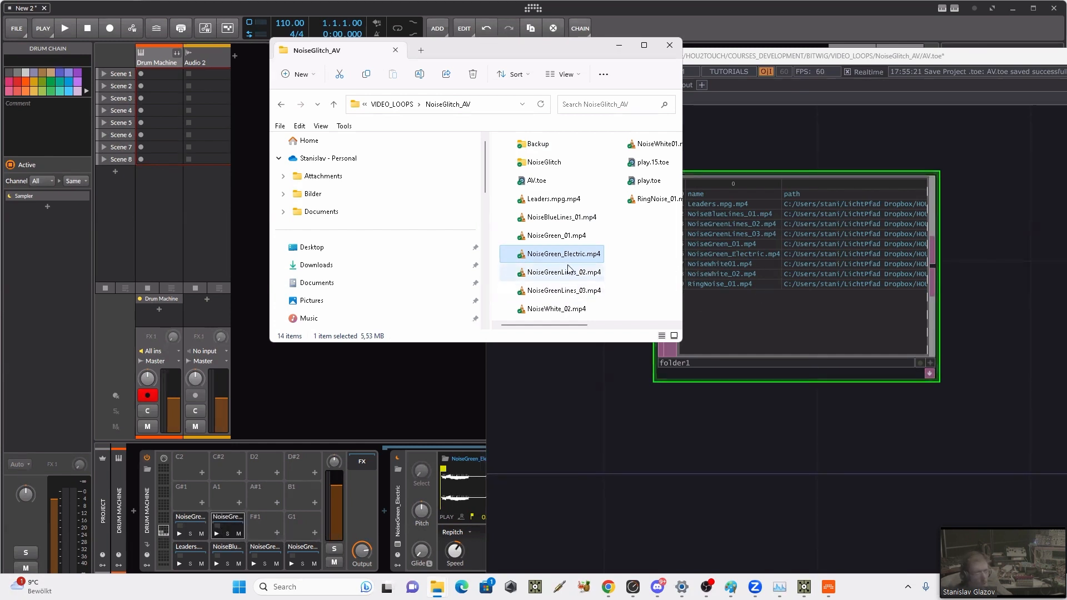
pyautogui.scroll(-2, 568, 269)
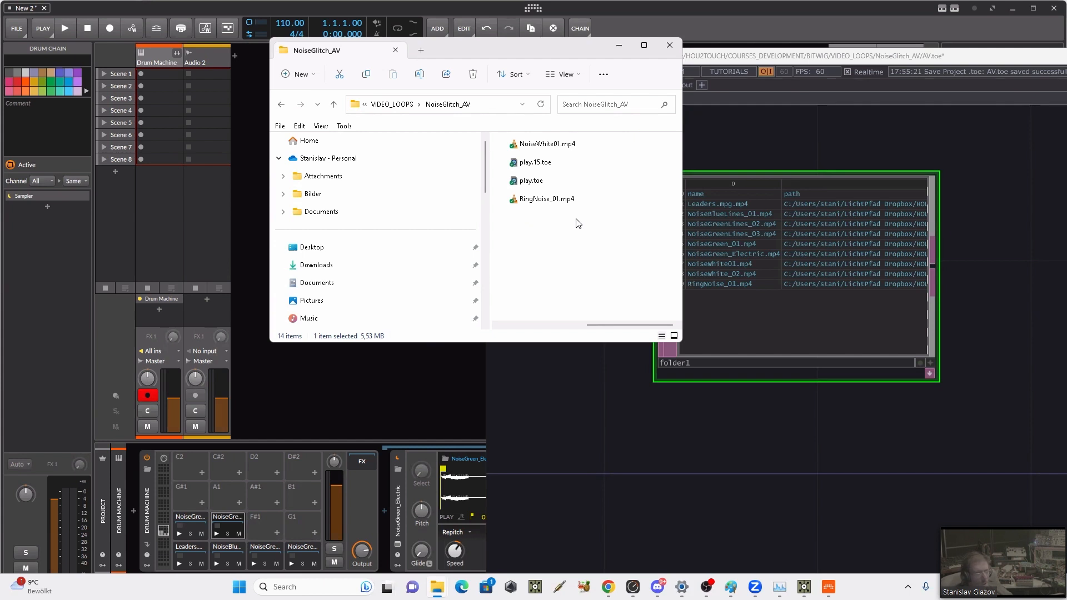
pyautogui.moveTo(544, 146); pyautogui.dragTo(258, 528)
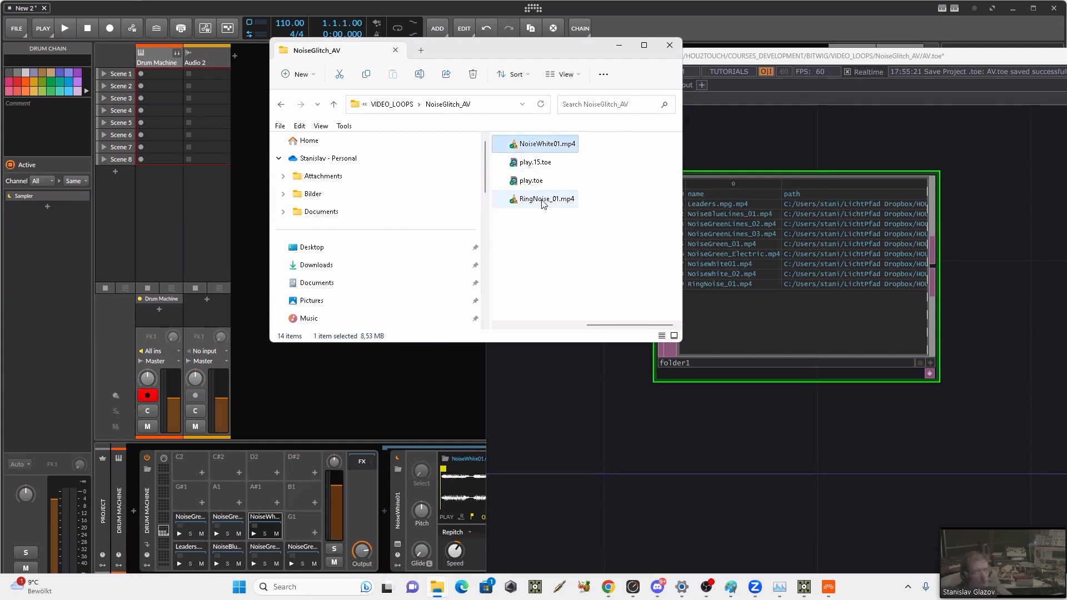
pyautogui.scroll(2, 547, 206)
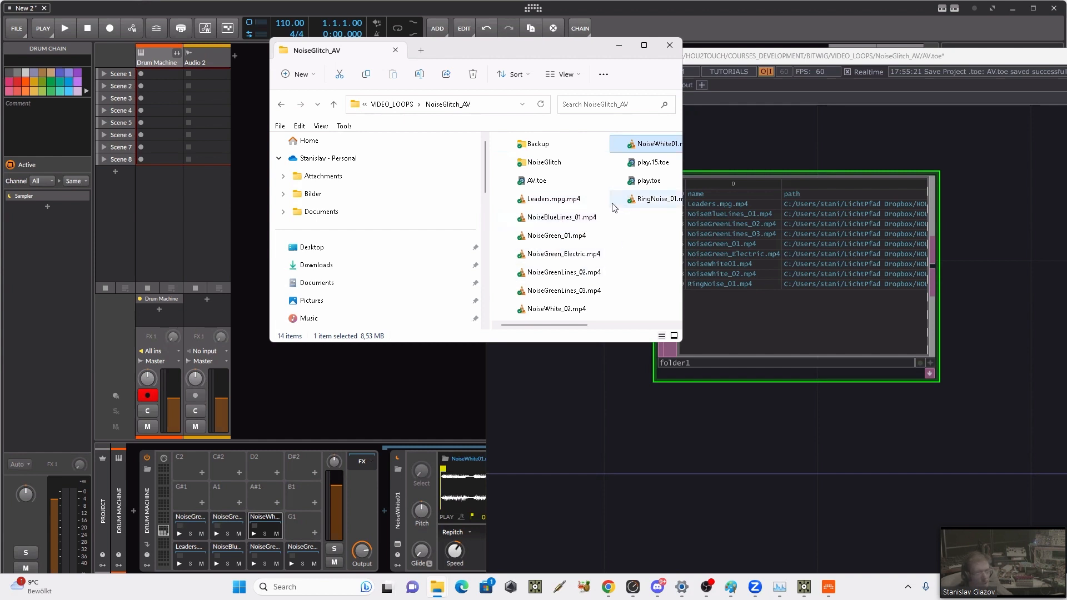
pyautogui.moveTo(533, 314); pyautogui.dragTo(300, 531)
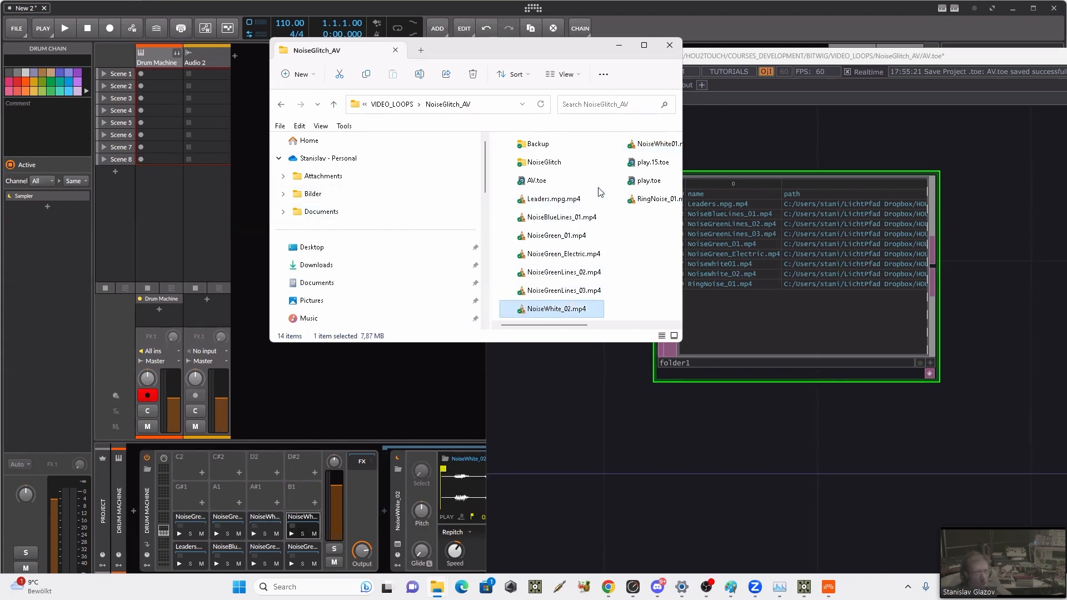
pyautogui.moveTo(634, 200); pyautogui.dragTo(187, 499)
# Step: Return to Bitwig, create a launcher clip in Scene 1 of the Drum Machine track and open it in the note editor
pyautogui.click(311, 399)
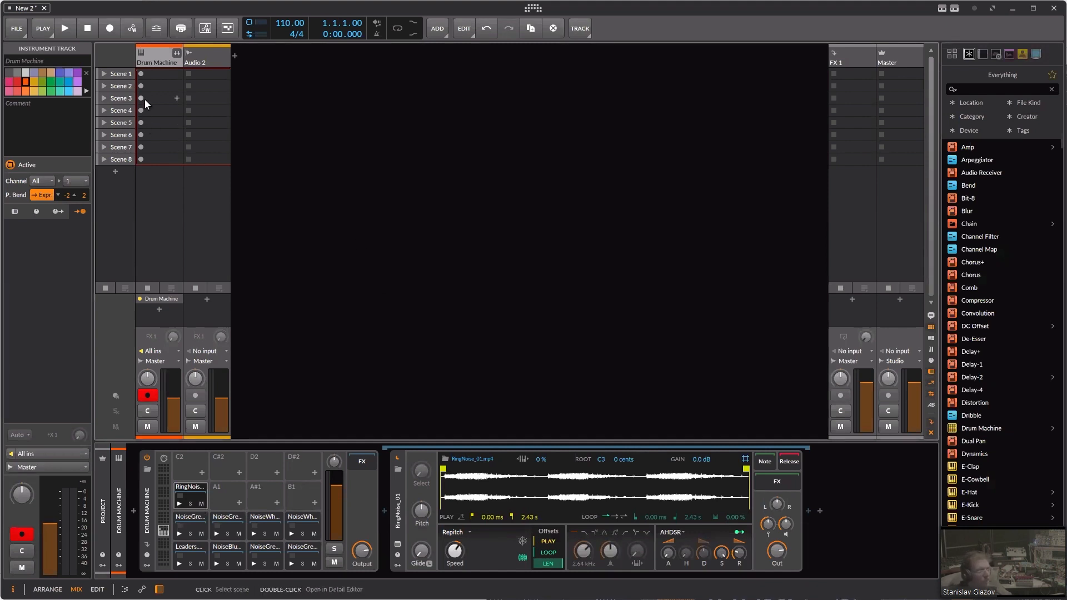
pyautogui.doubleClick(159, 74)
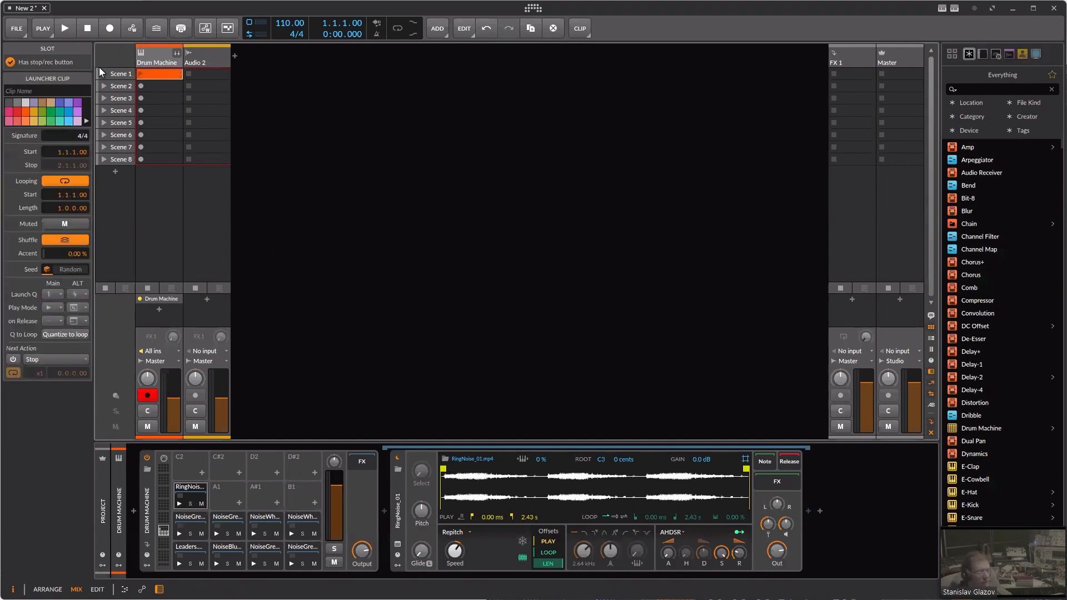
pyautogui.doubleClick(157, 76)
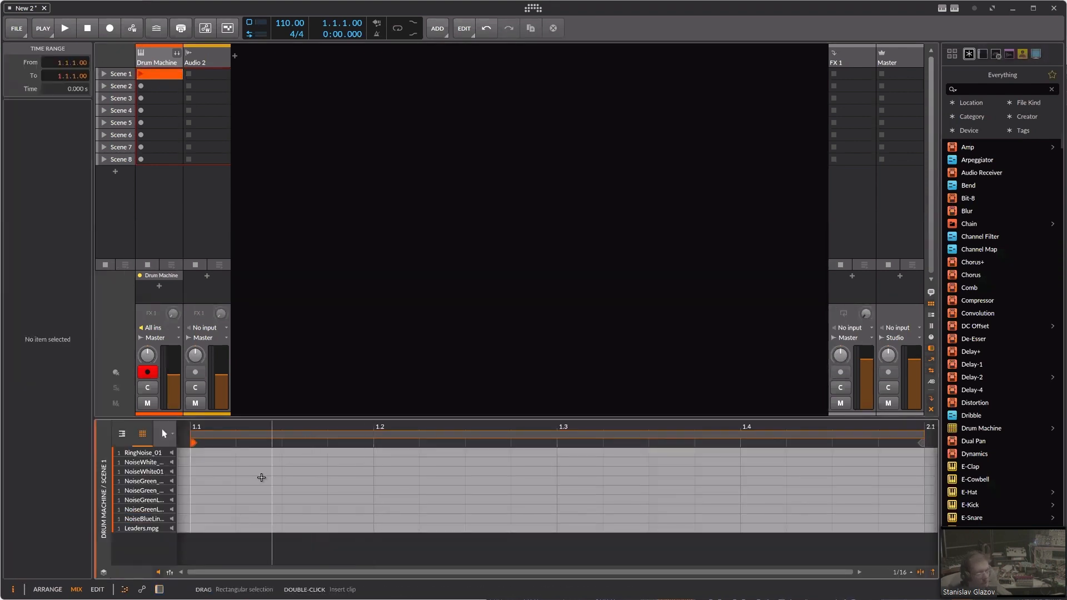
# Step: Add three sixteenth-length notes to the Leaders.mpg row of the clip at 1.1.1, 1.2.3 and 1.3.2
pyautogui.click(203, 529)
pyautogui.doubleClick(203, 529)
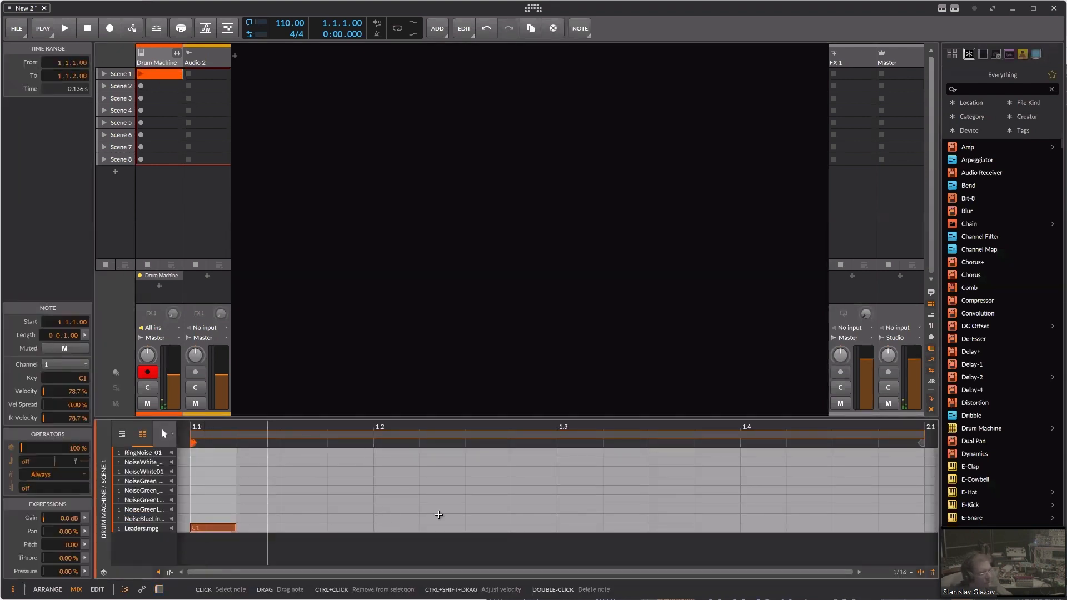
pyautogui.click(504, 527)
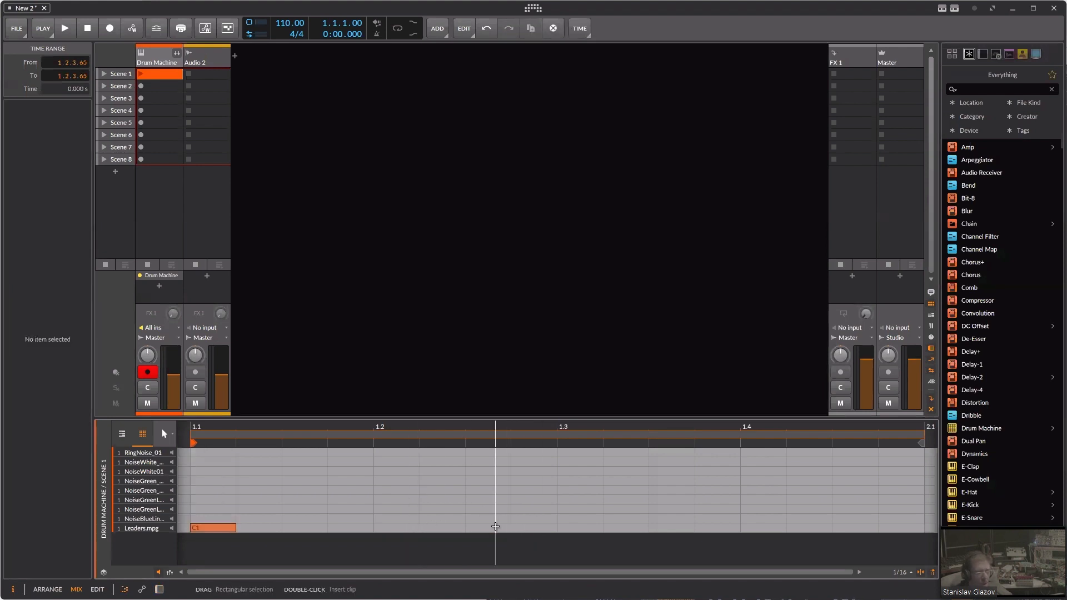
pyautogui.doubleClick(504, 527)
pyautogui.doubleClick(627, 529)
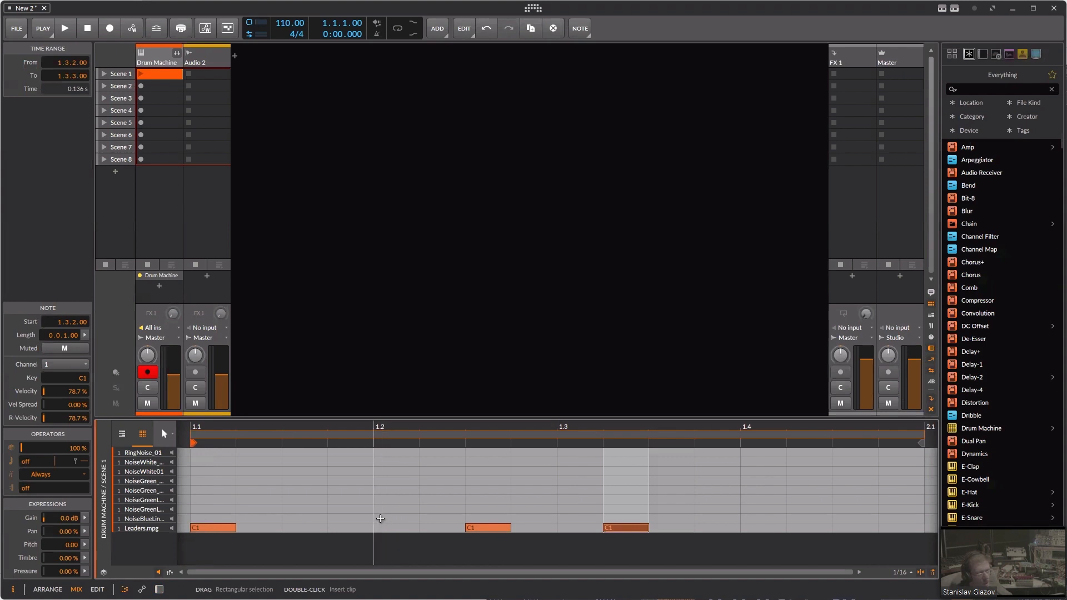
# Step: Add two notes of length 0.0.2.62 to the NoiseBlueLines_01 row (C#1) at 1.2.1 and 1.4.1
pyautogui.doubleClick(383, 518)
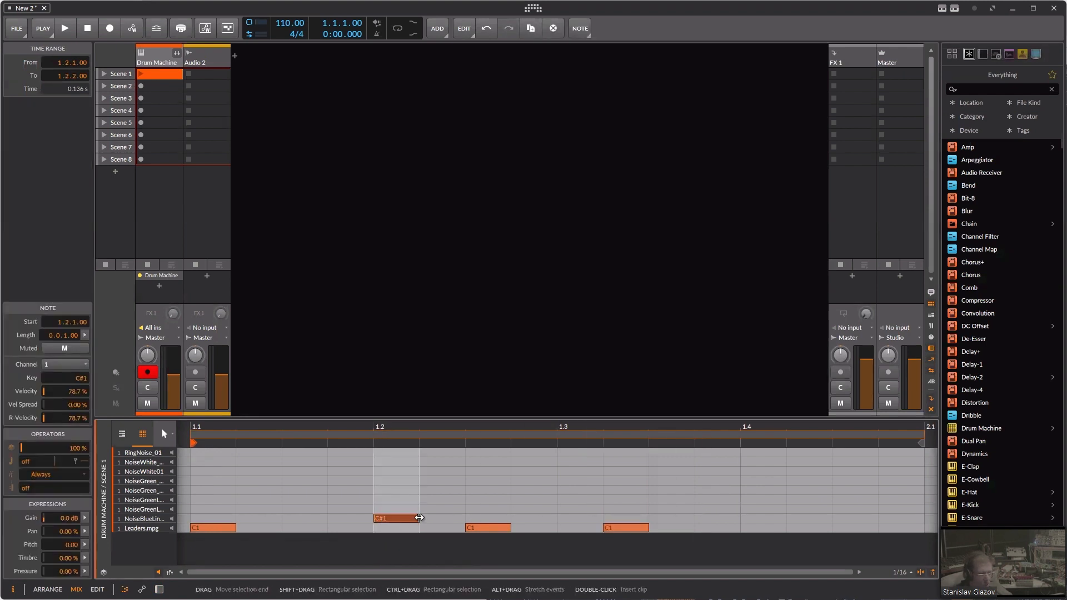
pyautogui.moveTo(418, 519); pyautogui.dragTo(493, 518)
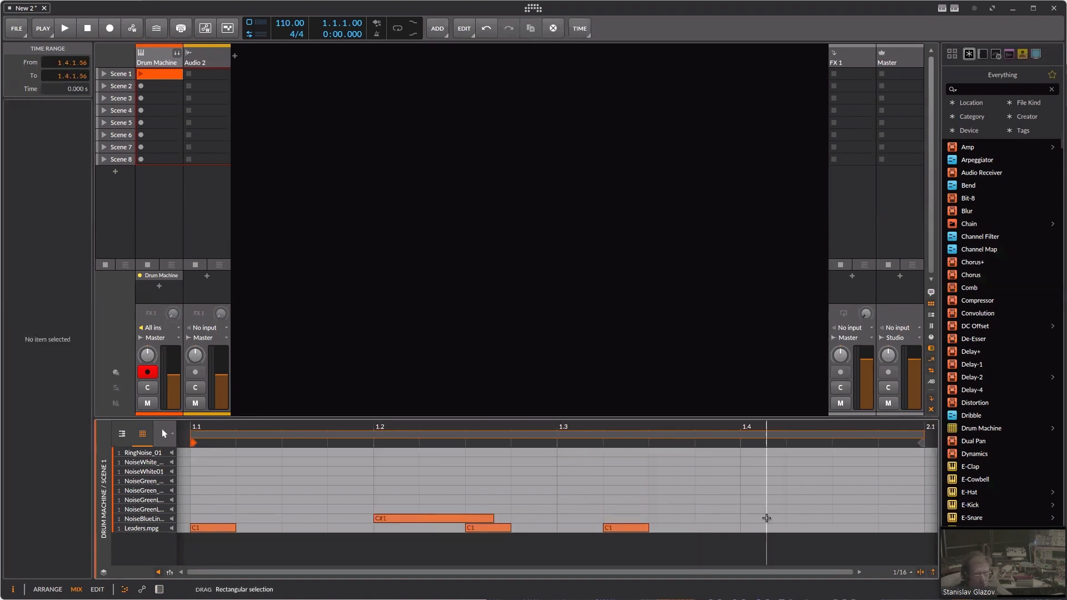
pyautogui.doubleClick(764, 519)
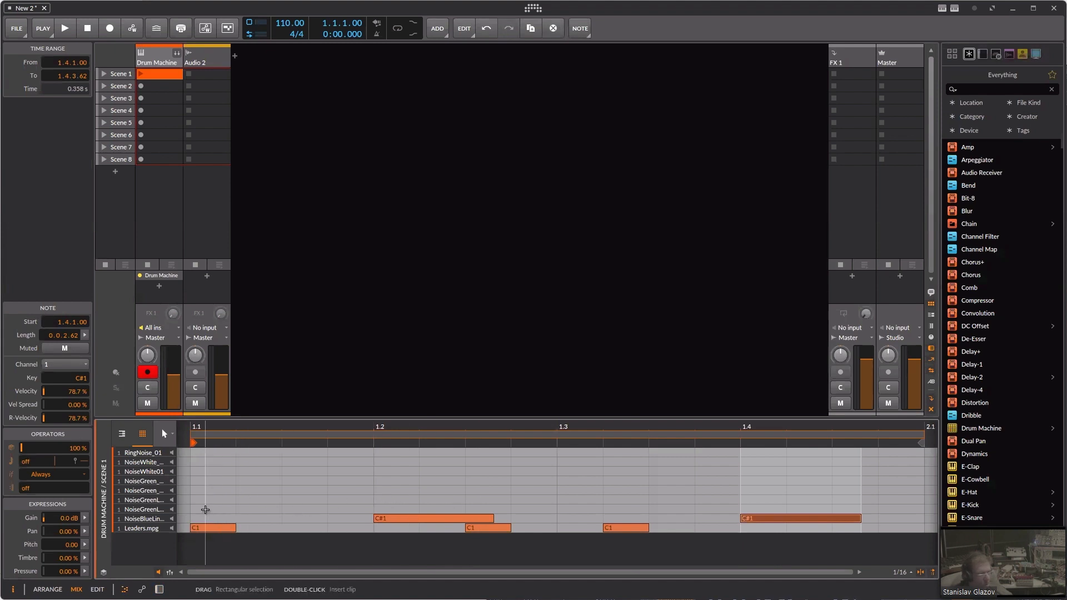
# Step: Add notes of the same length on D#1 at 1.1.1, E1 at 1.3.1 and D1 at 1.2.4
pyautogui.doubleClick(206, 509)
pyautogui.moveTo(223, 513); pyautogui.dragTo(222, 504)
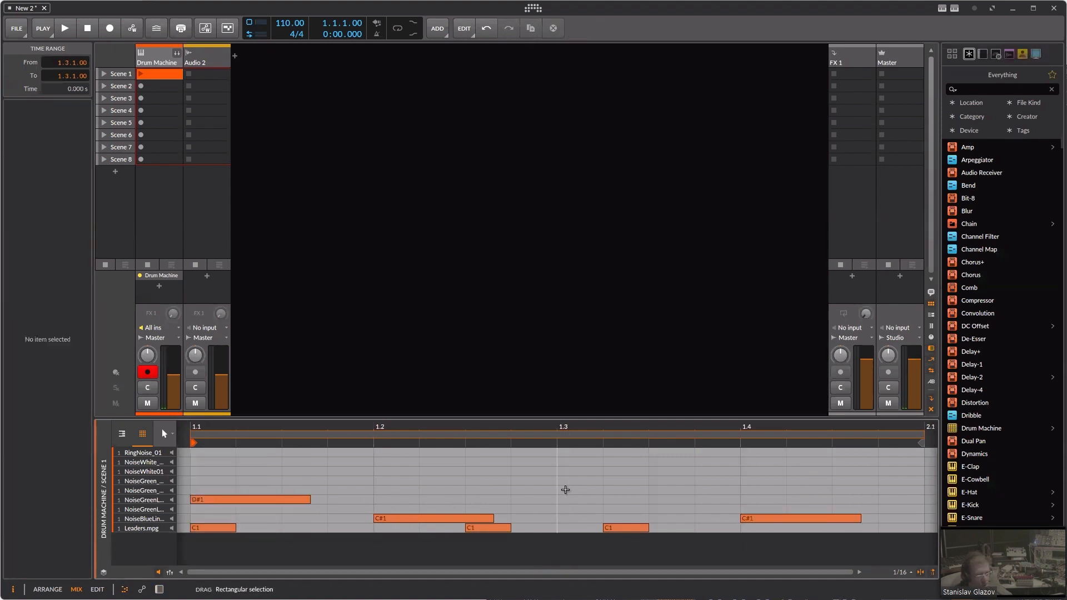
pyautogui.doubleClick(567, 489)
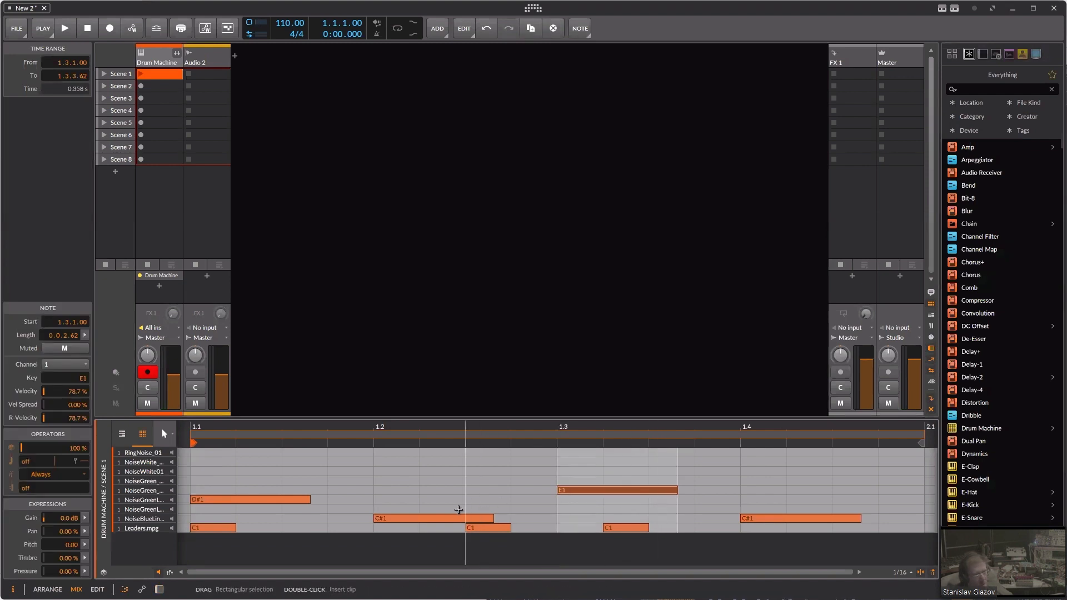
pyautogui.doubleClick(518, 509)
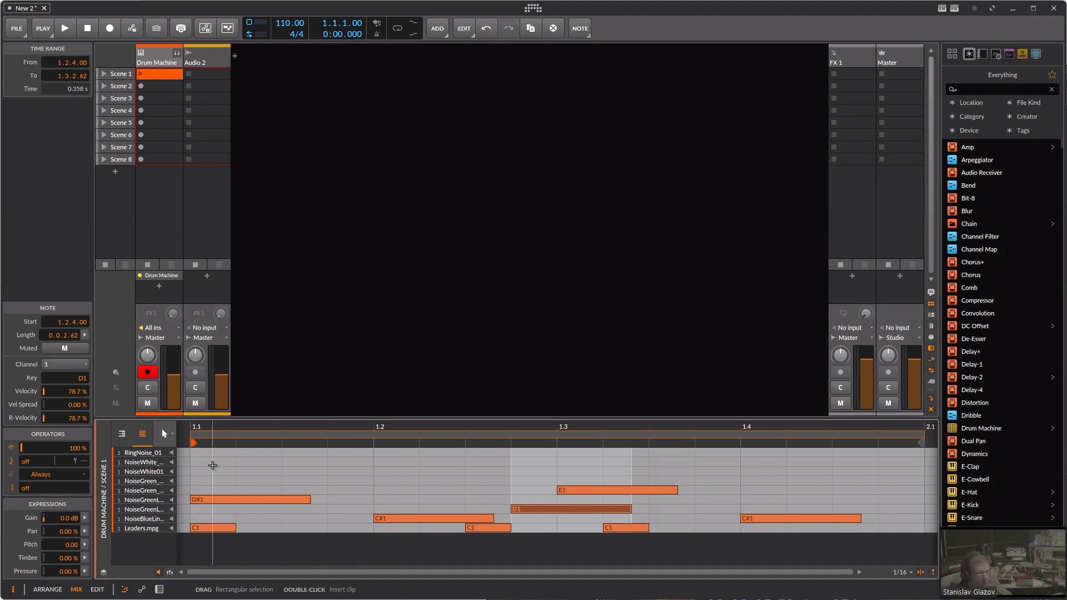
# Step: Audition the NoiseWhite pads and add five RingNoise_01 notes (G#1) at 1.1.1, 1.1.4, 1.2.3, 1.3.2 and 1.4.1
pyautogui.click(133, 471)
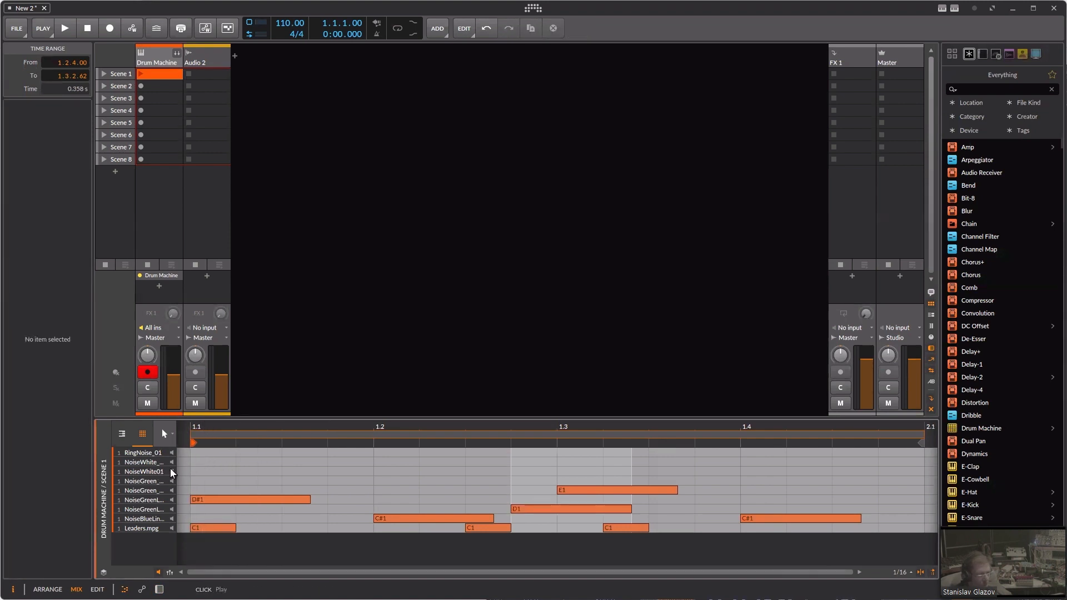
pyautogui.click(172, 463)
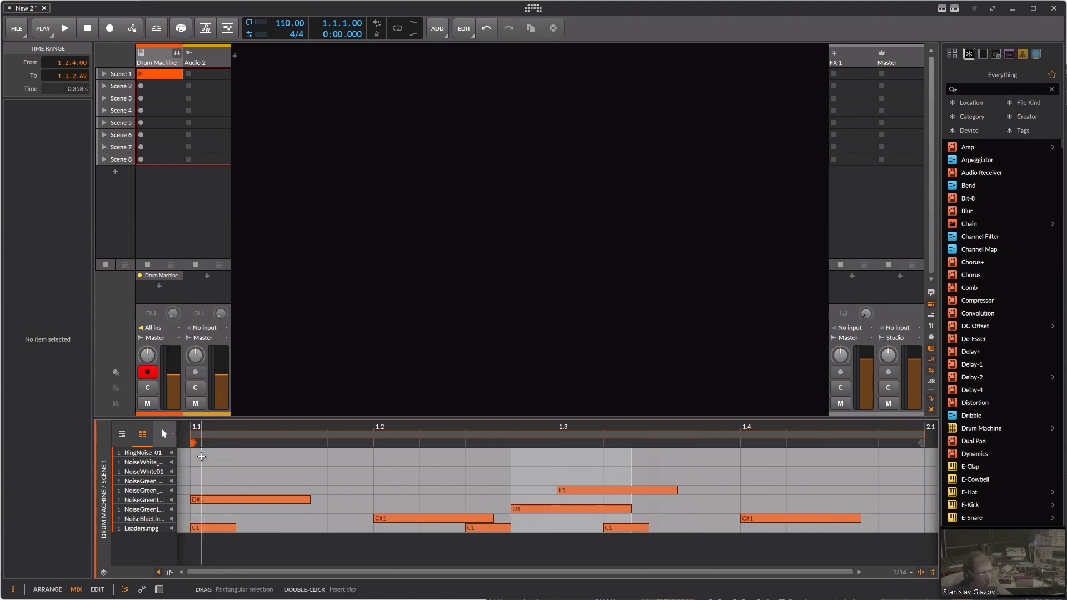
pyautogui.doubleClick(197, 452)
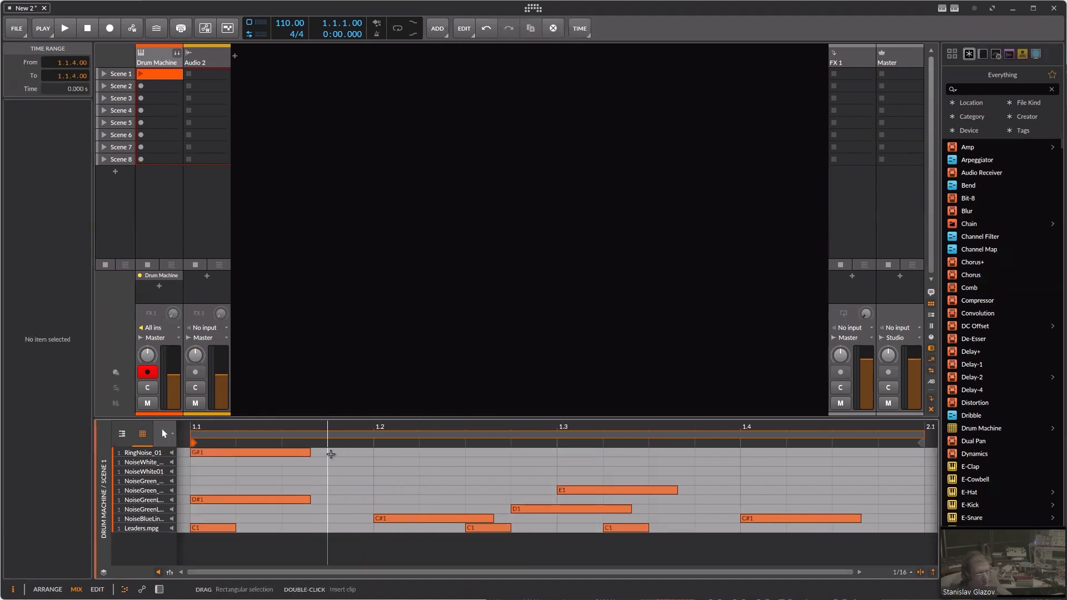
pyautogui.doubleClick(342, 456)
pyautogui.click(484, 456)
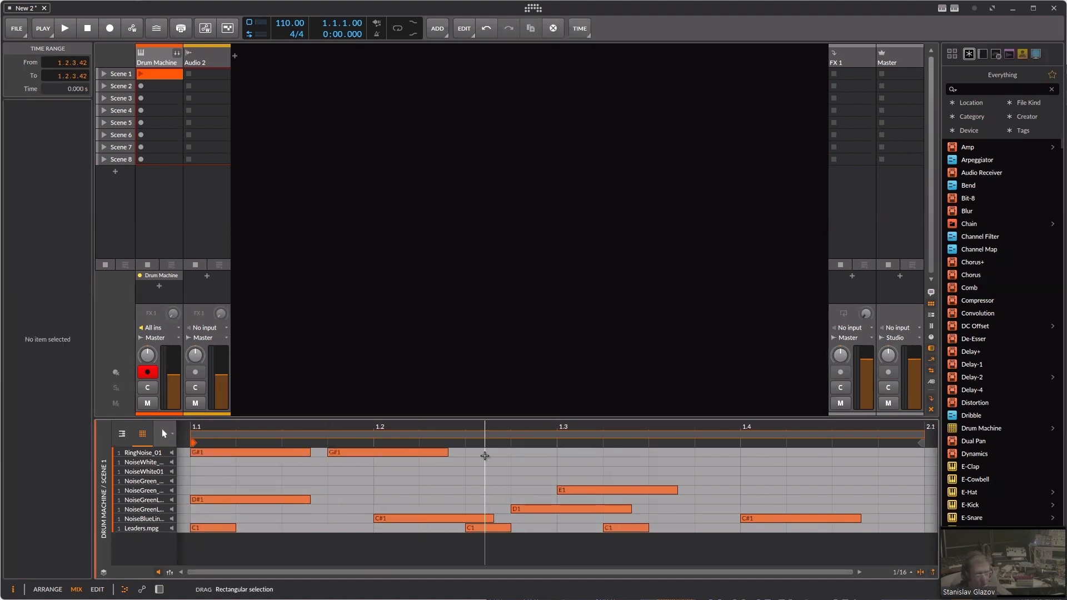
pyautogui.doubleClick(483, 453)
pyautogui.click(620, 453)
pyautogui.doubleClick(620, 453)
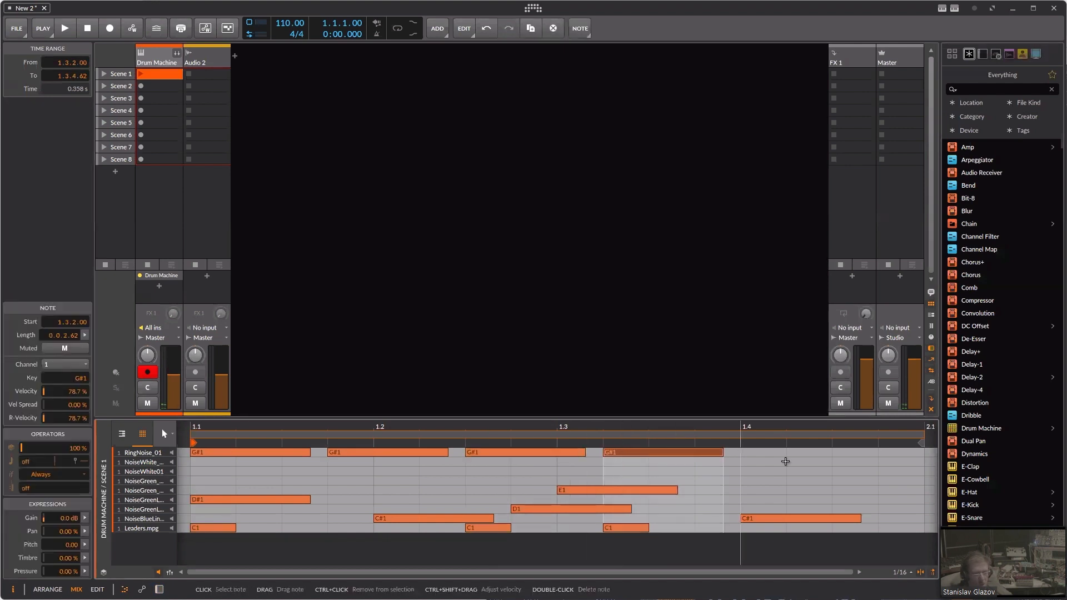
pyautogui.click(752, 452)
pyautogui.doubleClick(753, 452)
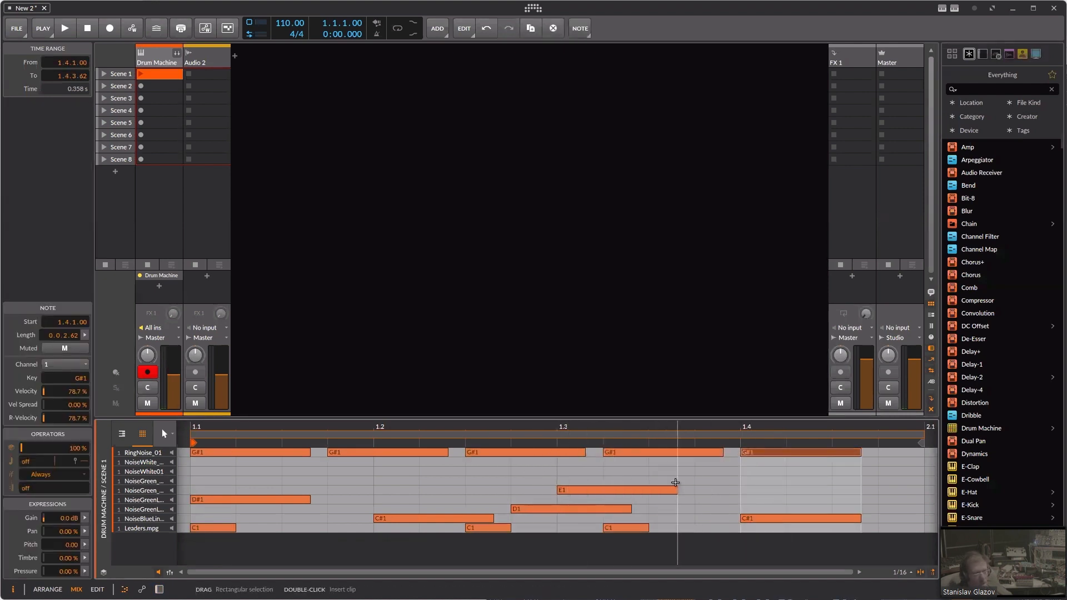
# Step: Add one-beat notes on NoiseWhite01 (F#1) at 1.3.4 and on the F1 row at 1.1.3
pyautogui.click(716, 471)
pyautogui.doubleClick(717, 471)
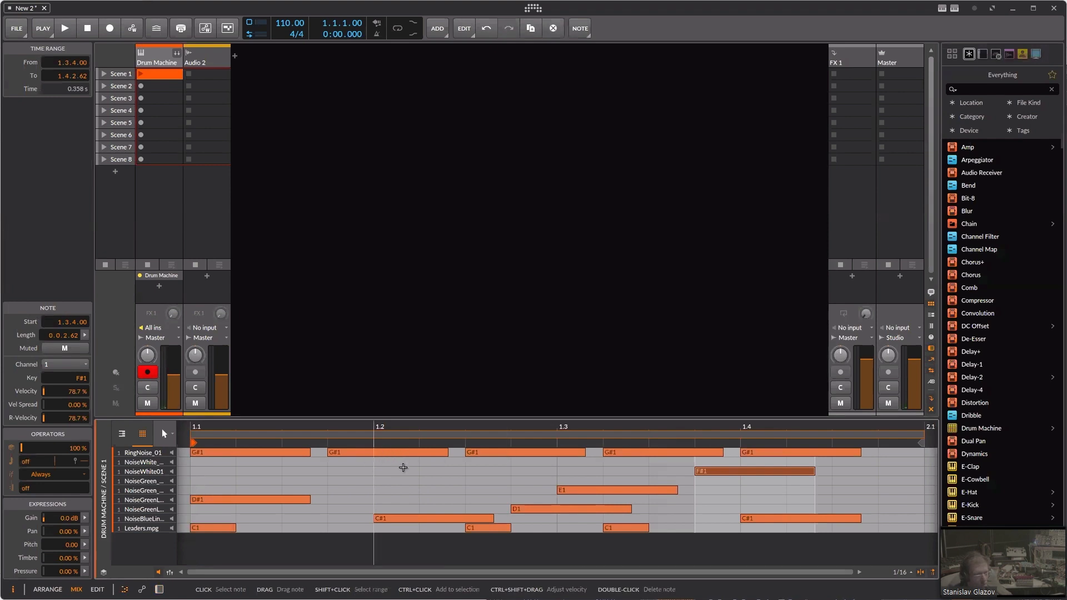
pyautogui.moveTo(814, 471); pyautogui.dragTo(878, 471)
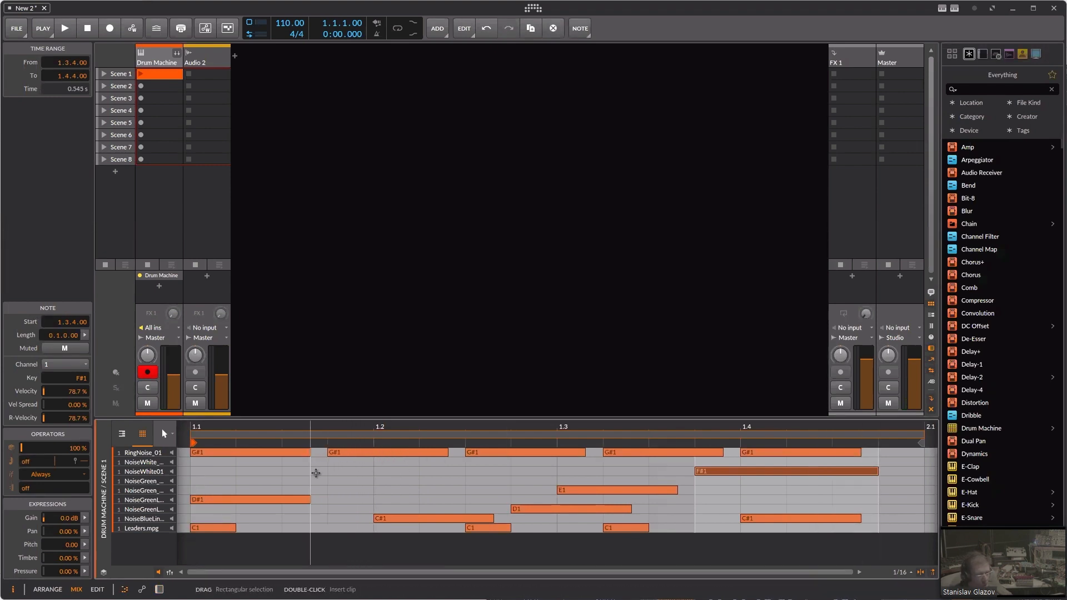
pyautogui.doubleClick(320, 471)
pyautogui.moveTo(331, 476); pyautogui.dragTo(320, 485)
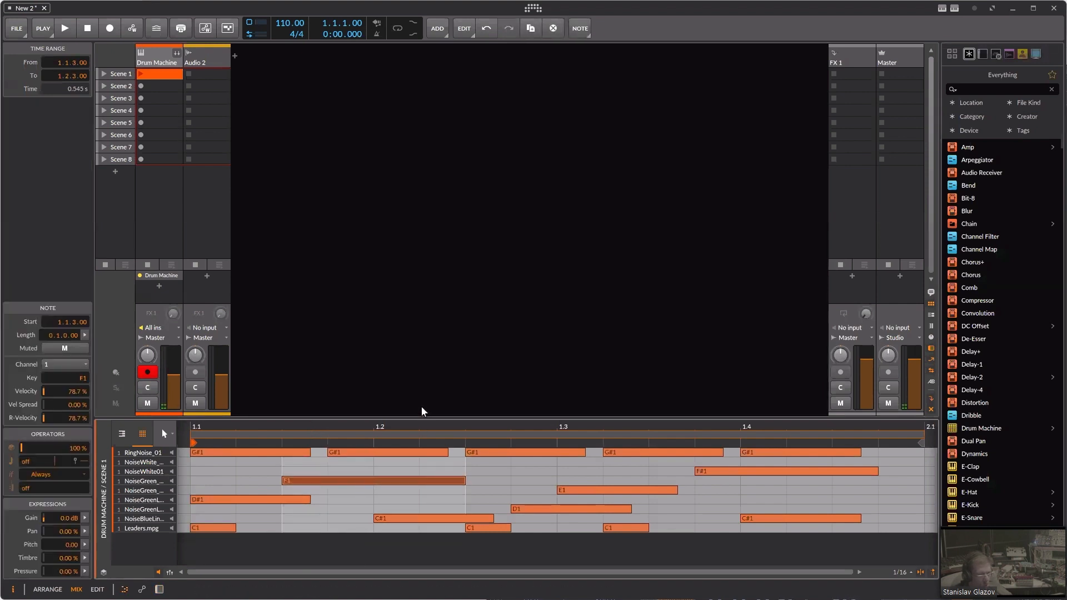
# Step: Launch the Scene 1 clip to hear the pattern, delete the first RingNoise_01 note and undo the deletion
pyautogui.click(141, 73)
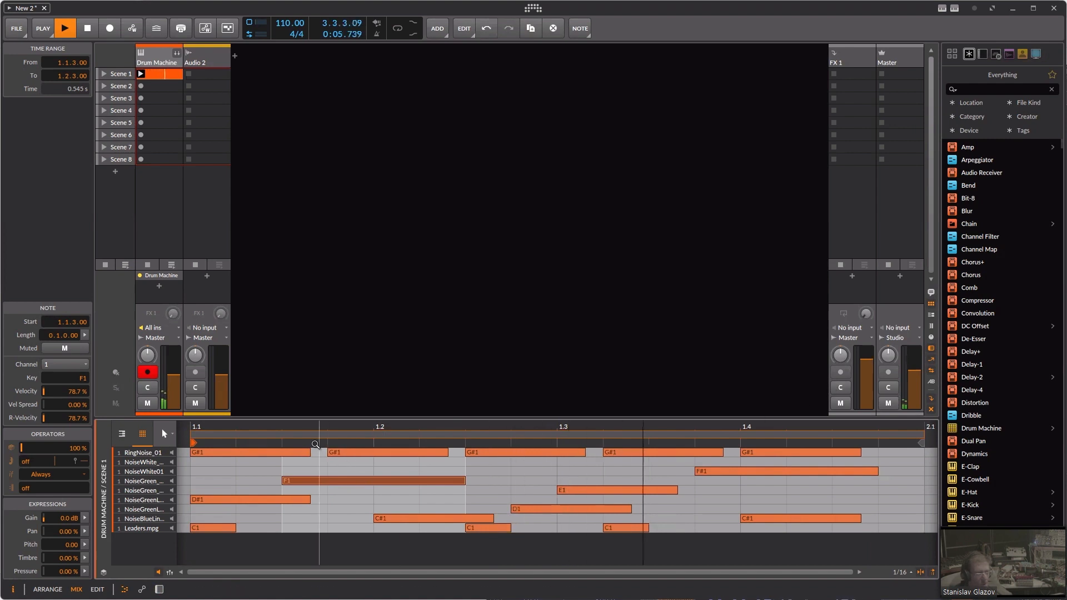
pyautogui.doubleClick(221, 453)
pyautogui.hotkey('ctrl', 'z')
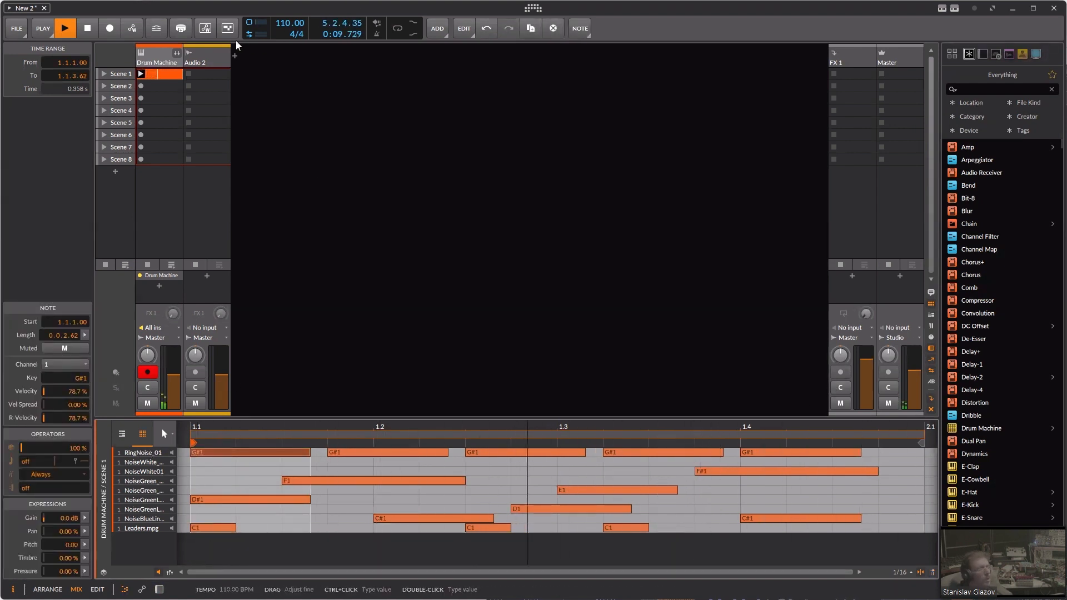
# Step: Expand the Drum Machine's chains and, in RingNoise_01's Sampler, shape the AHDSR envelope and enable the filter with a 1.76 kHz cutoff
pyautogui.click(176, 53)
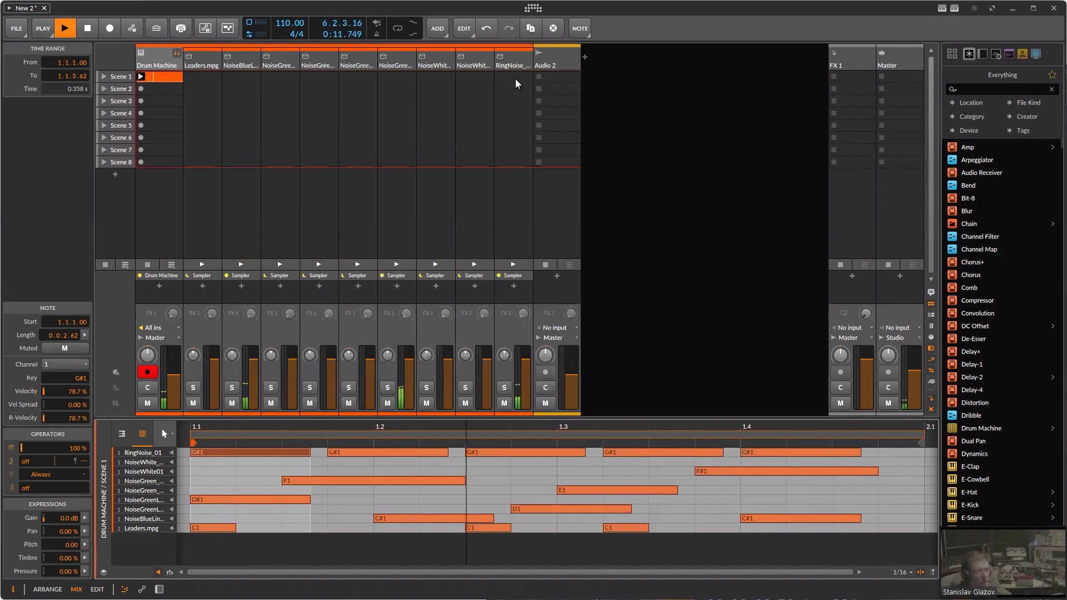
pyautogui.doubleClick(514, 63)
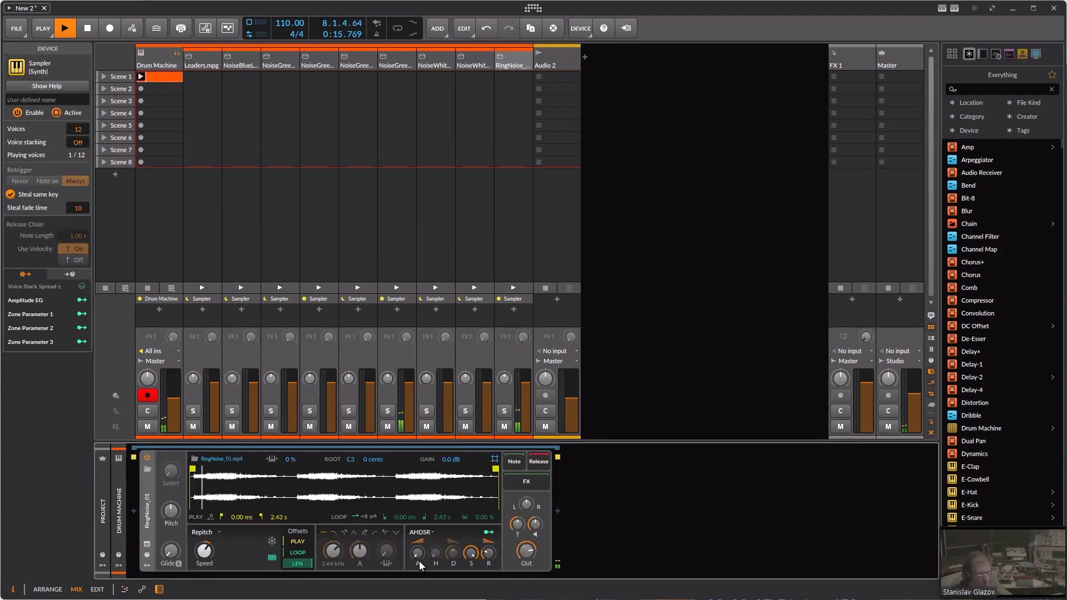
pyautogui.moveTo(492, 558); pyautogui.dragTo(462, 556)
pyautogui.moveTo(448, 555); pyautogui.dragTo(447, 561)
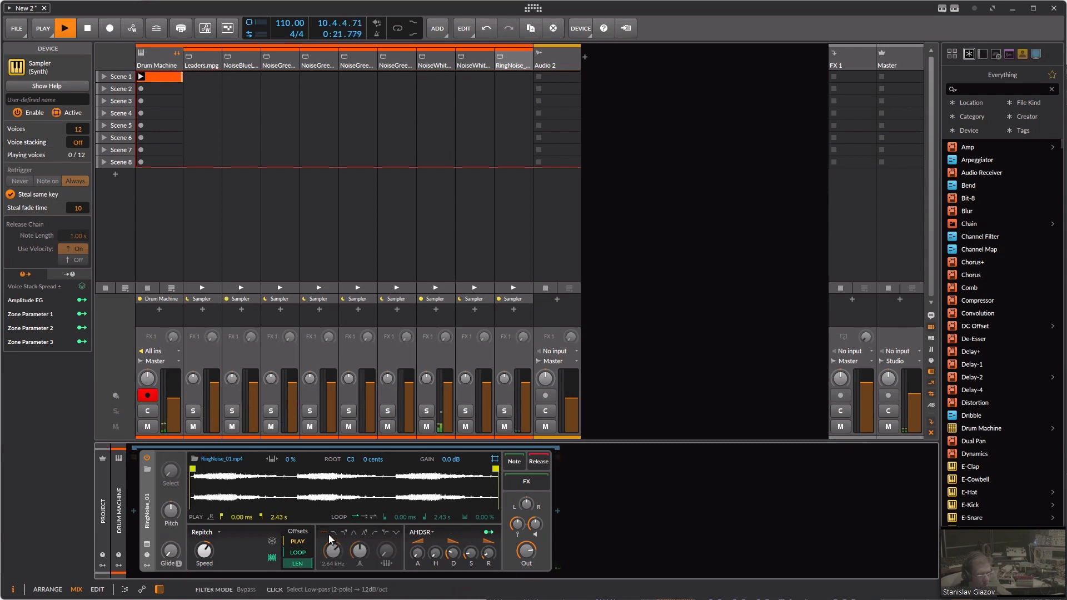
pyautogui.moveTo(335, 553); pyautogui.dragTo(333, 553)
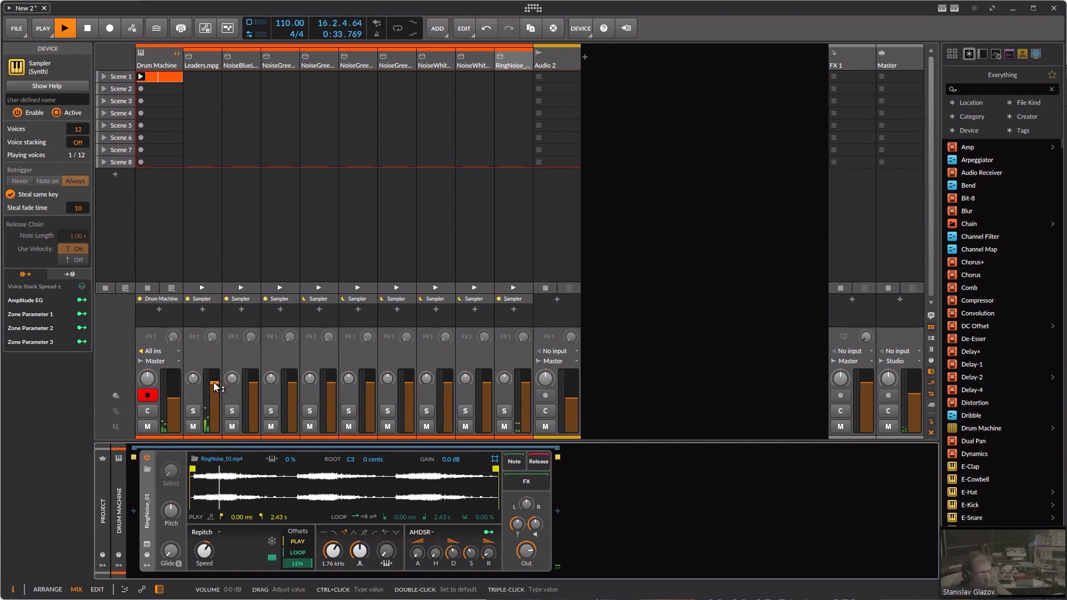
# Step: With the Leaders.mpg chain selected, lower the Master volume to about -7.8 dB and stop playback
pyautogui.click(208, 59)
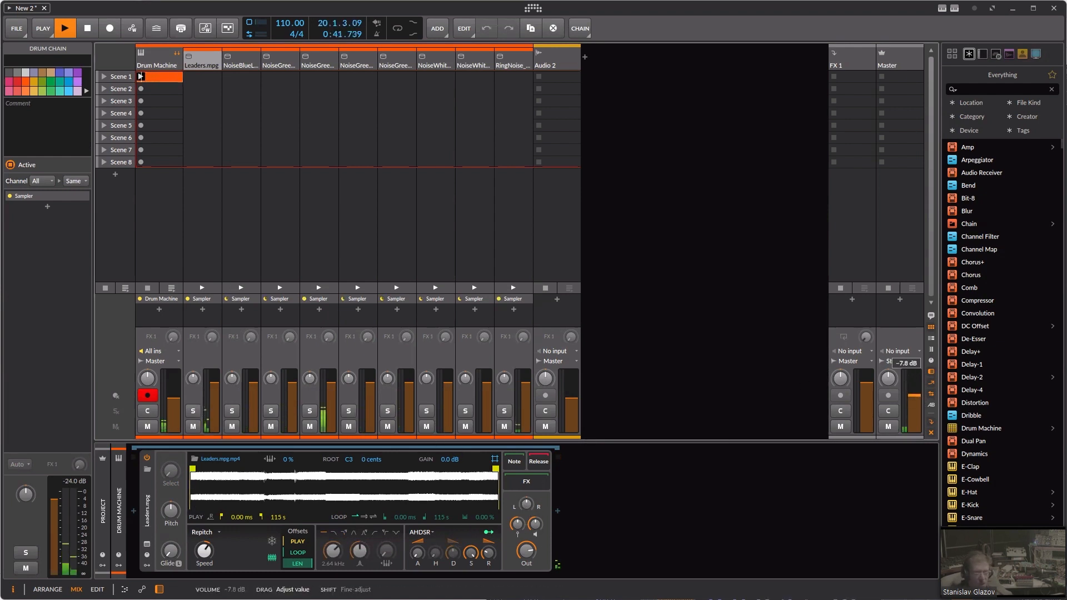
pyautogui.press('space')
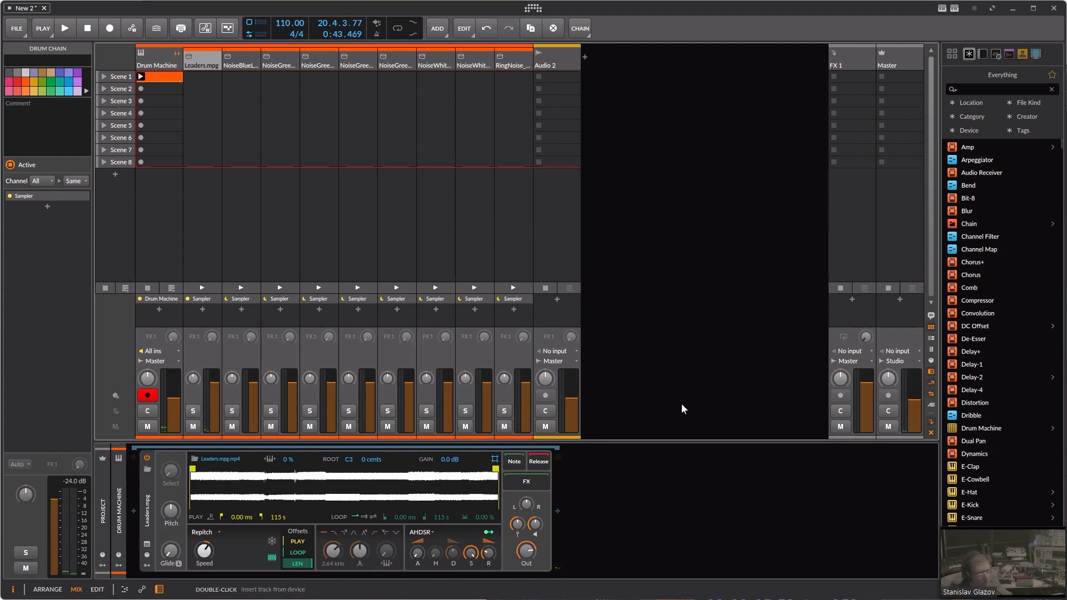
# Step: Save the Bitwig project as AV in the NoiseGlitch_AV folder
pyautogui.hotkey('ctrl', 's')
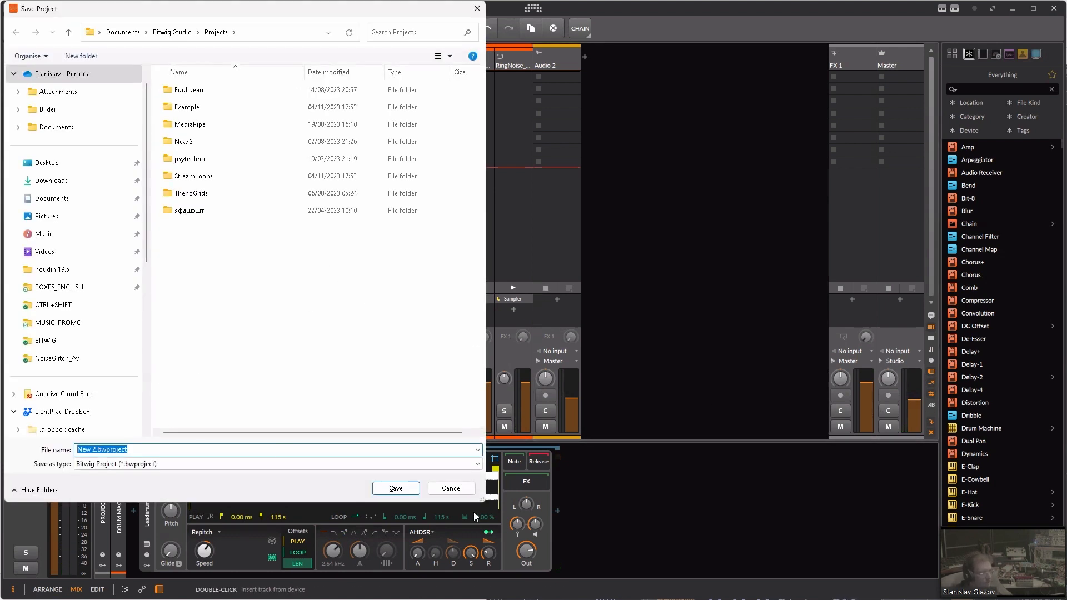
pyautogui.write('AV')
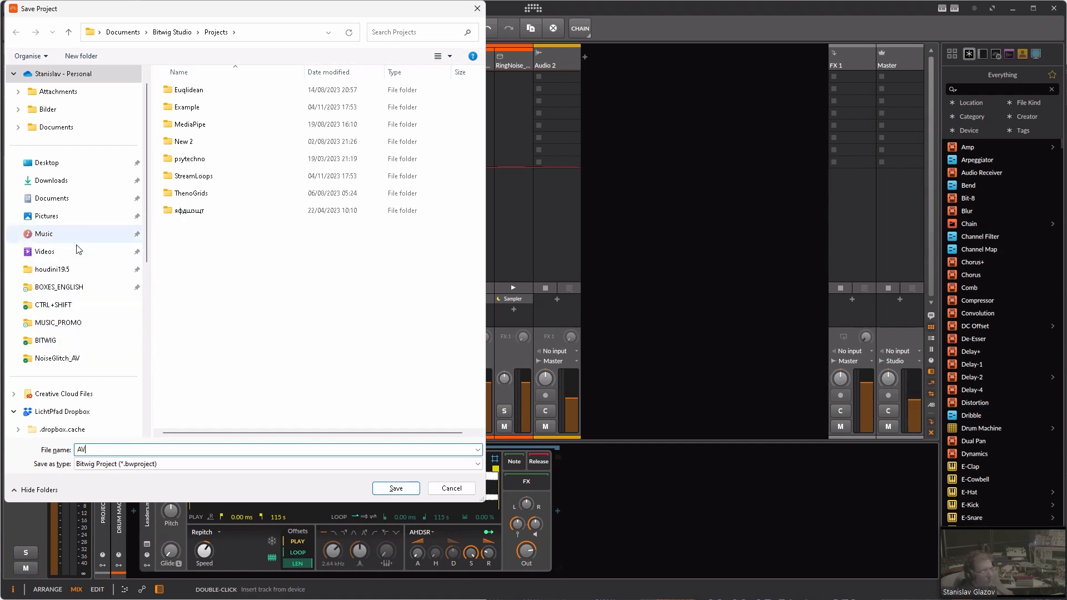
pyautogui.click(65, 357)
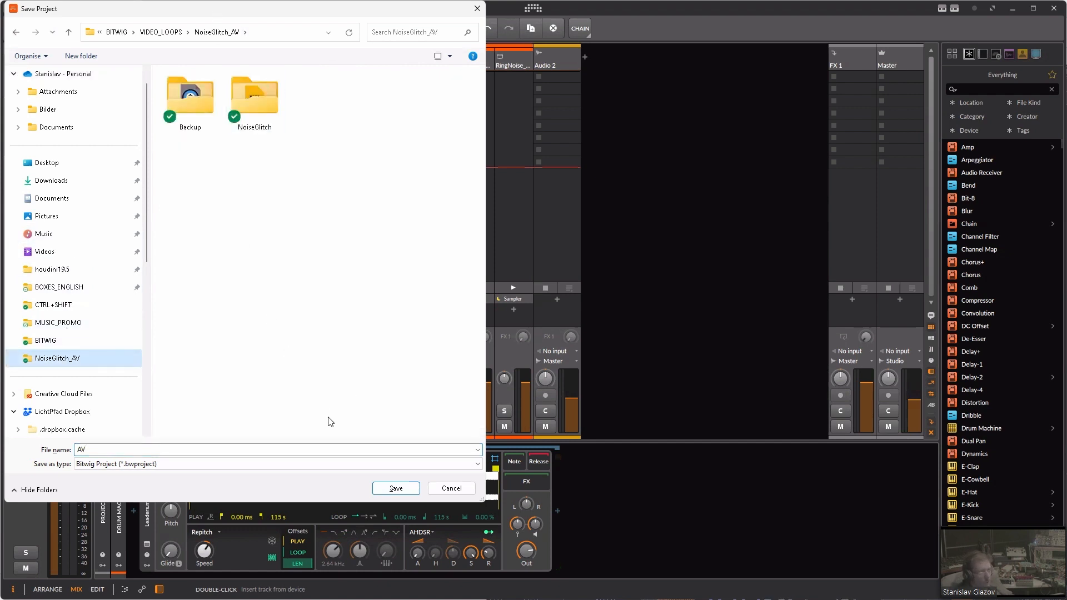
pyautogui.click(396, 488)
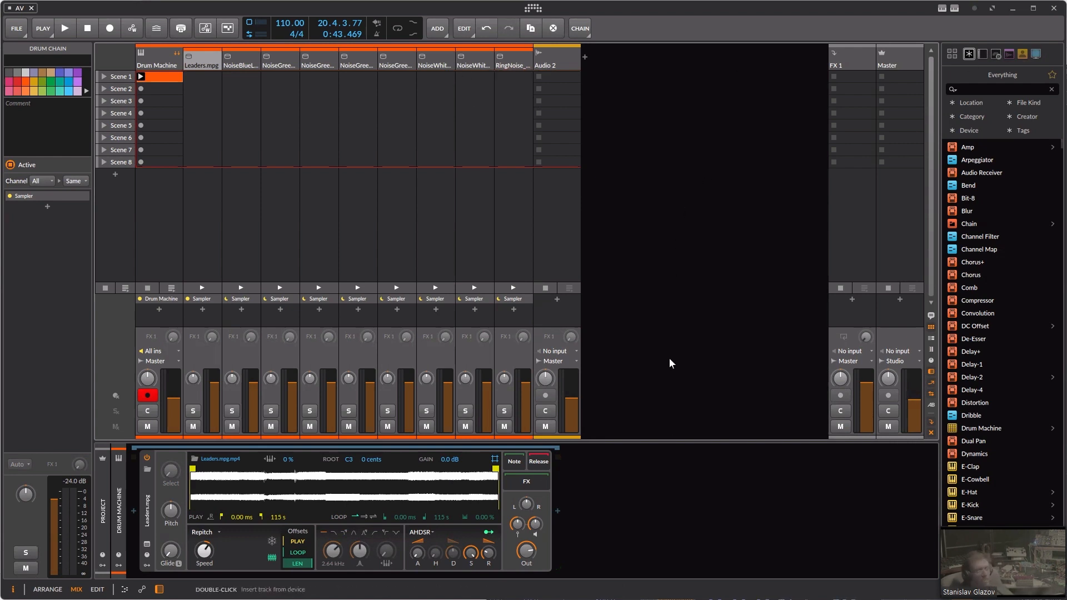
# Step: Switch to TouchDesigner, maximize its window and frame the folder1 DAT with free space beside it
pyautogui.click(1009, 12)
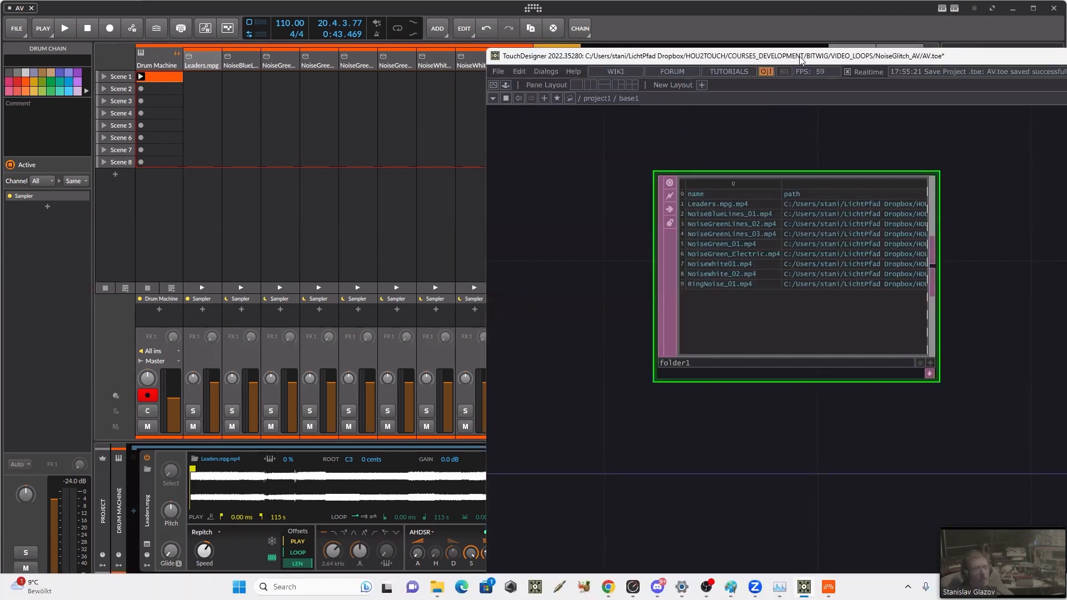
pyautogui.doubleClick(800, 57)
pyautogui.moveTo(482, 201); pyautogui.dragTo(393, 288)
pyautogui.scroll(-4, 421, 258)
pyautogui.moveTo(416, 252); pyautogui.dragTo(364, 279)
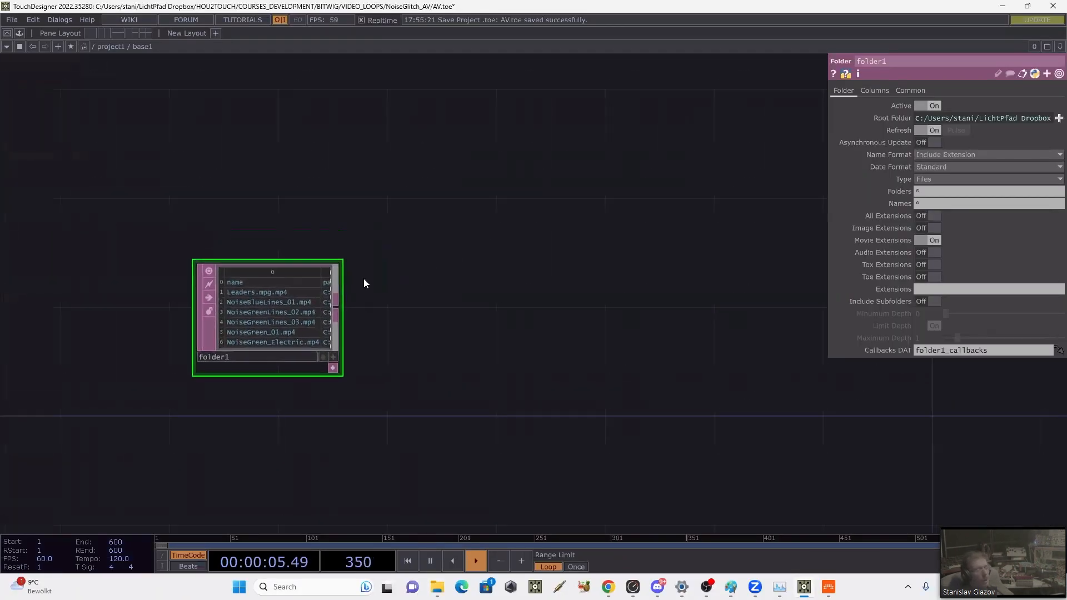
pyautogui.scroll(3, 364, 283)
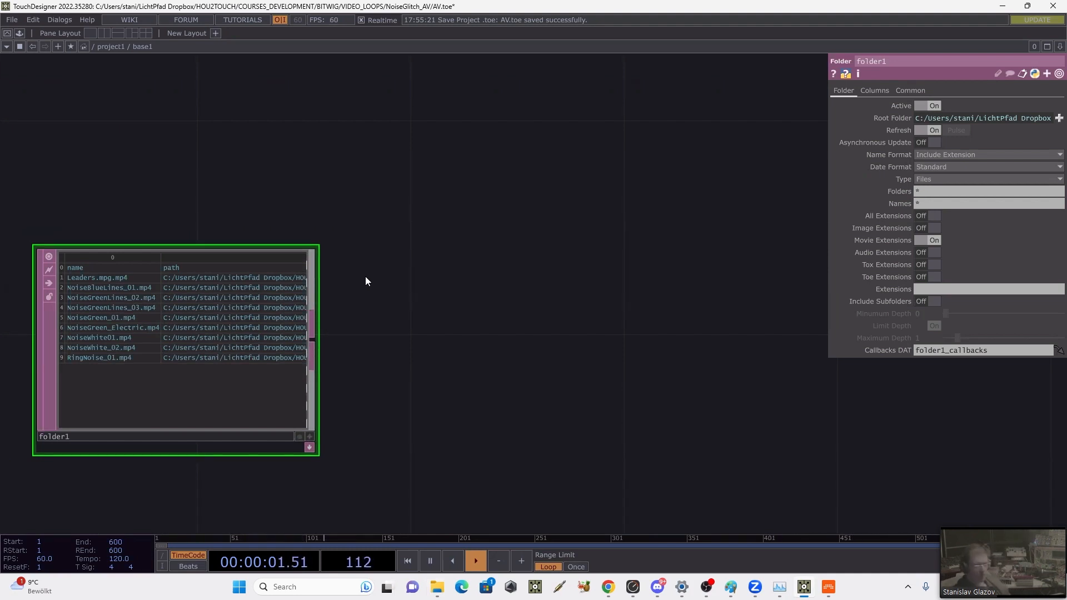
# Step: Add a Base COMP above and to the right of the folder1 DAT and enter its network
pyautogui.press('Tab')
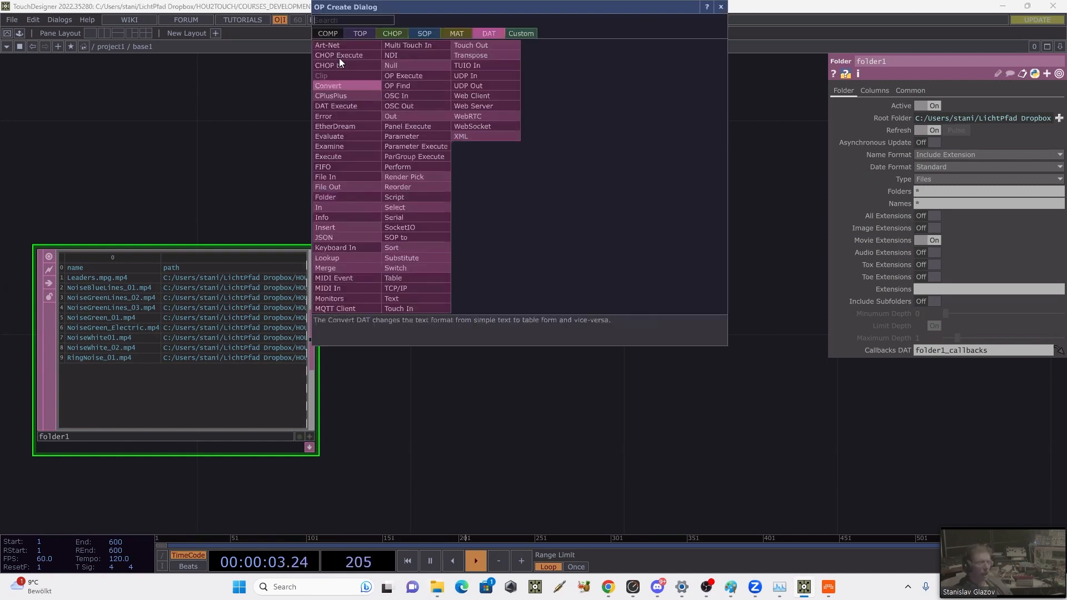
pyautogui.click(328, 34)
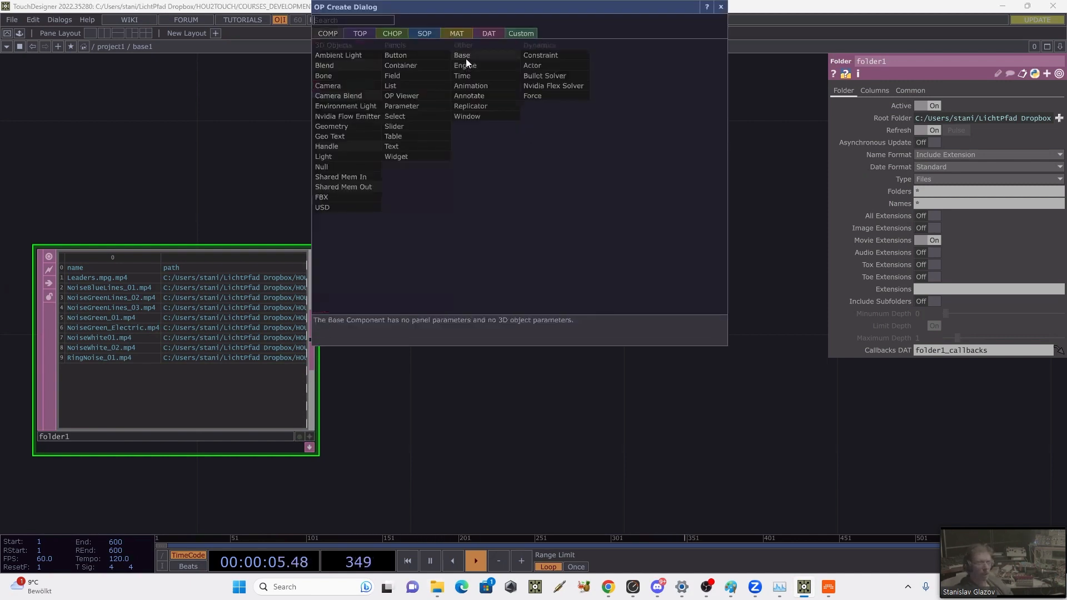
pyautogui.click(466, 58)
pyautogui.click(528, 195)
pyautogui.scroll(-5, 572, 204)
pyautogui.moveTo(438, 419); pyautogui.dragTo(362, 459)
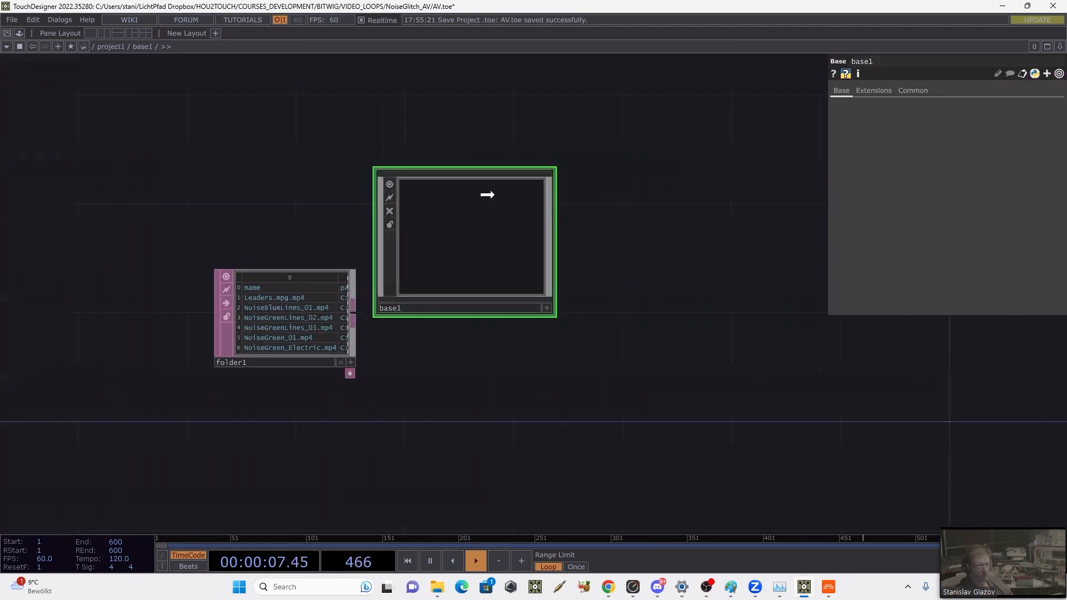
pyautogui.moveTo(488, 195); pyautogui.dragTo(544, 119)
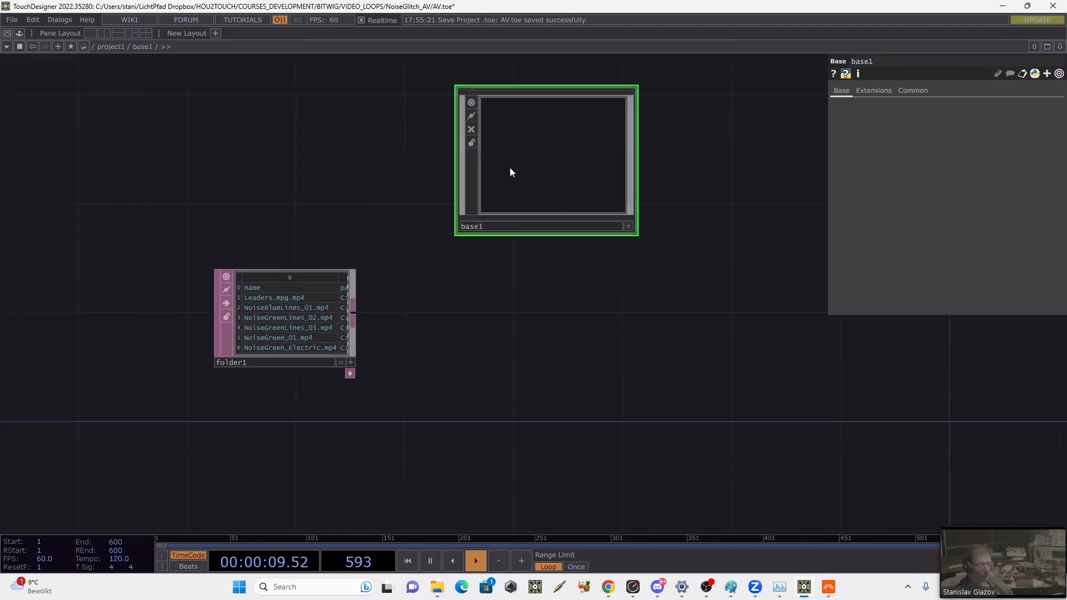
pyautogui.press('i')
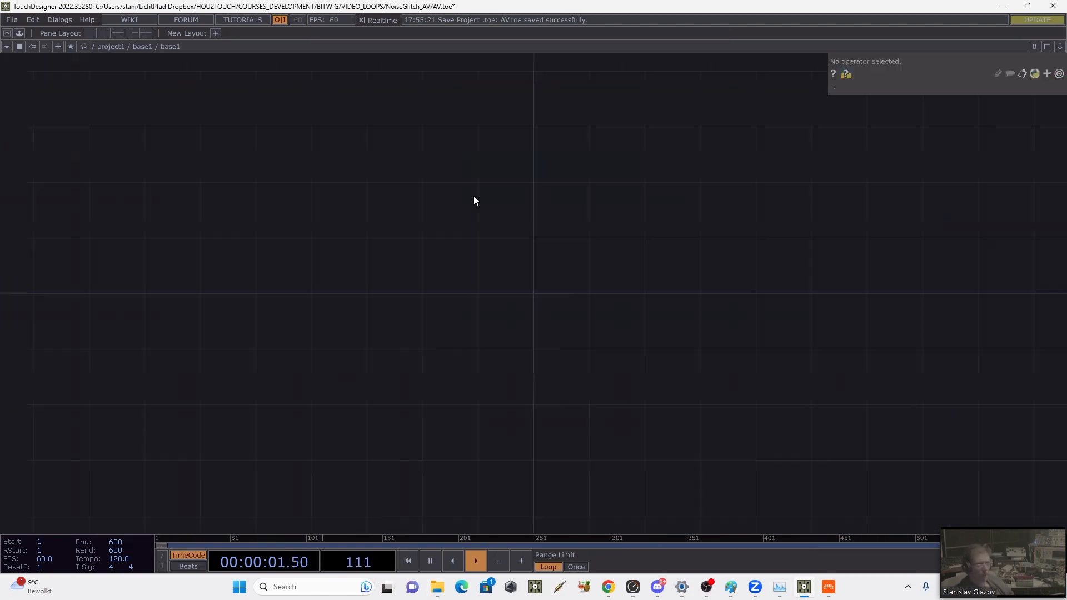
# Step: Add a Movie File In TOP to base1's empty network, slightly left of the centre
pyautogui.press('Tab')
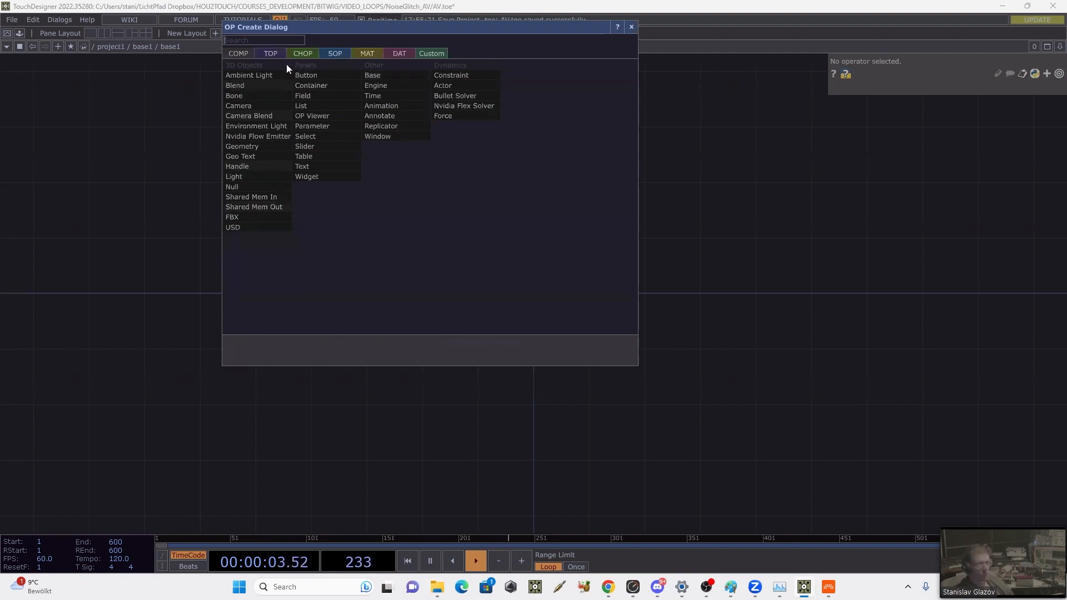
pyautogui.click(687, 205)
pyautogui.press('Tab')
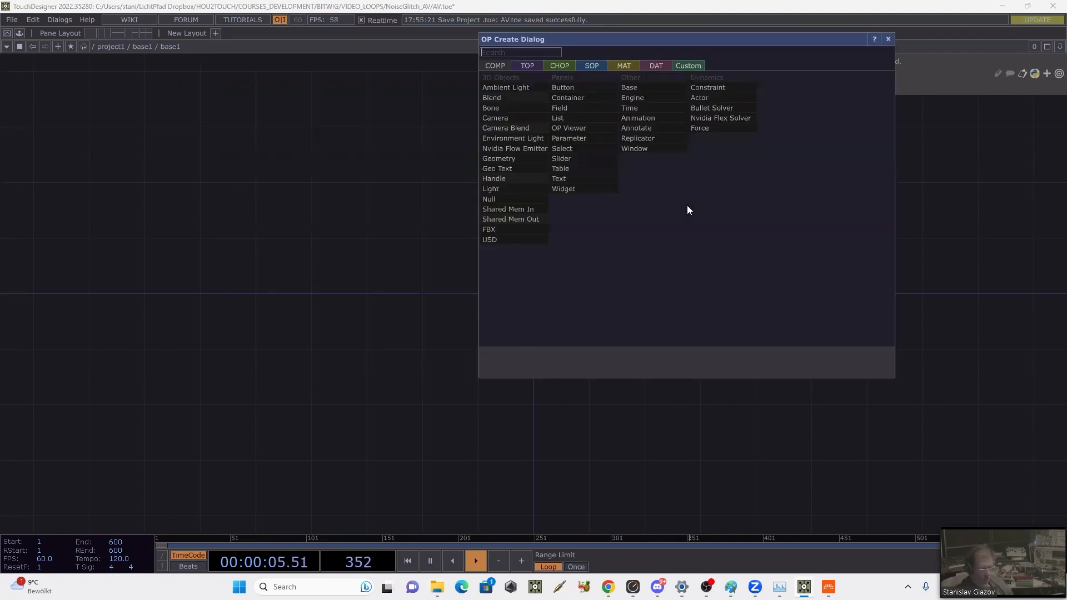
pyautogui.write('mo')
pyautogui.click(532, 71)
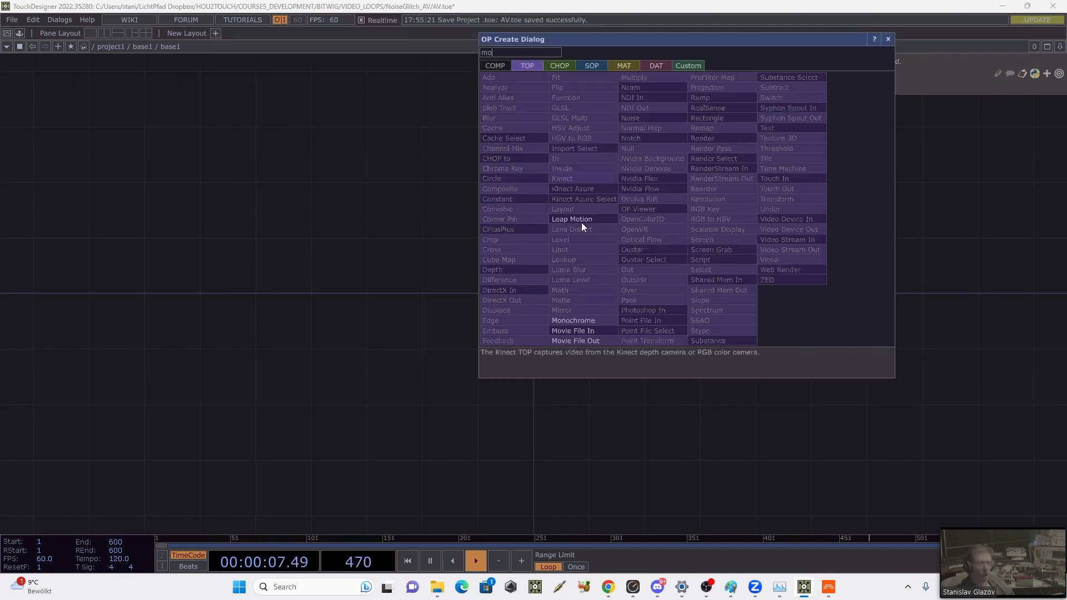
pyautogui.click(571, 332)
pyautogui.click(417, 283)
pyautogui.scroll(2, 499, 268)
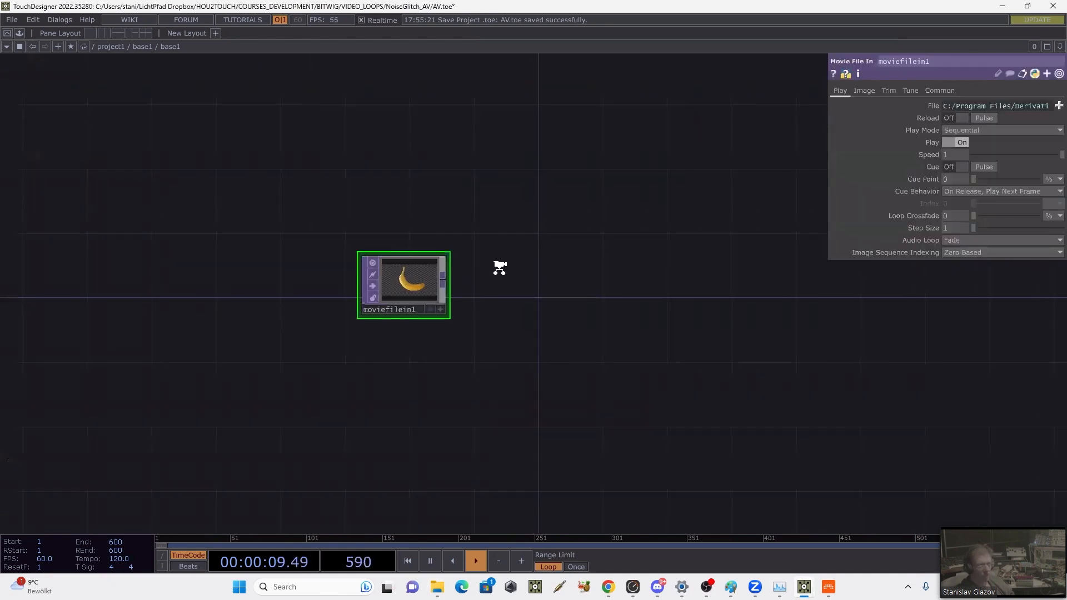
# Step: Return to the parent network and customize the base1 component with a DAT-type parameter named folder
pyautogui.press('u')
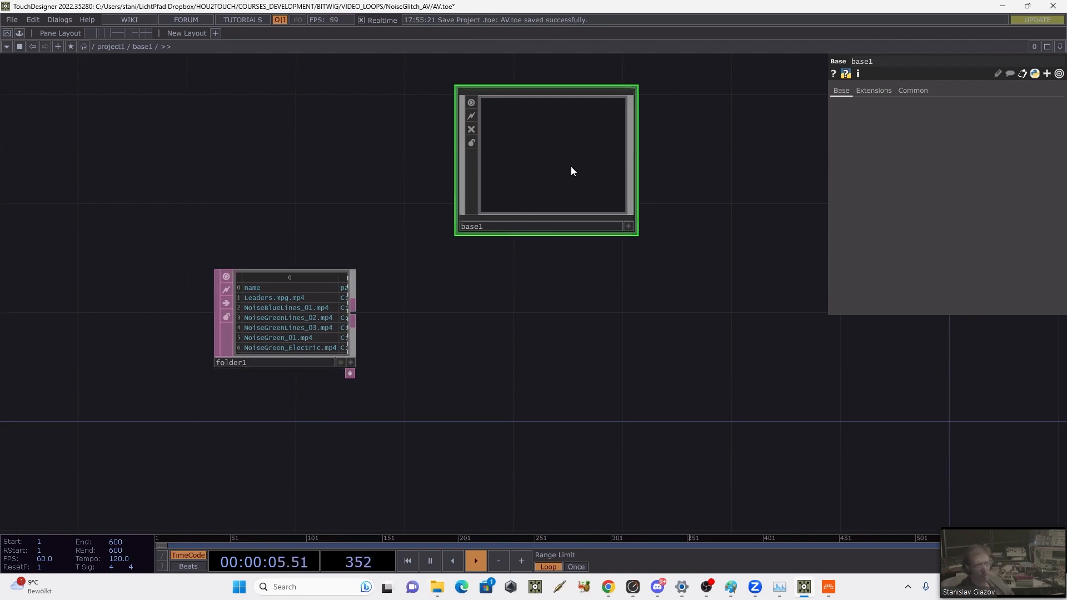
pyautogui.rightClick(548, 148)
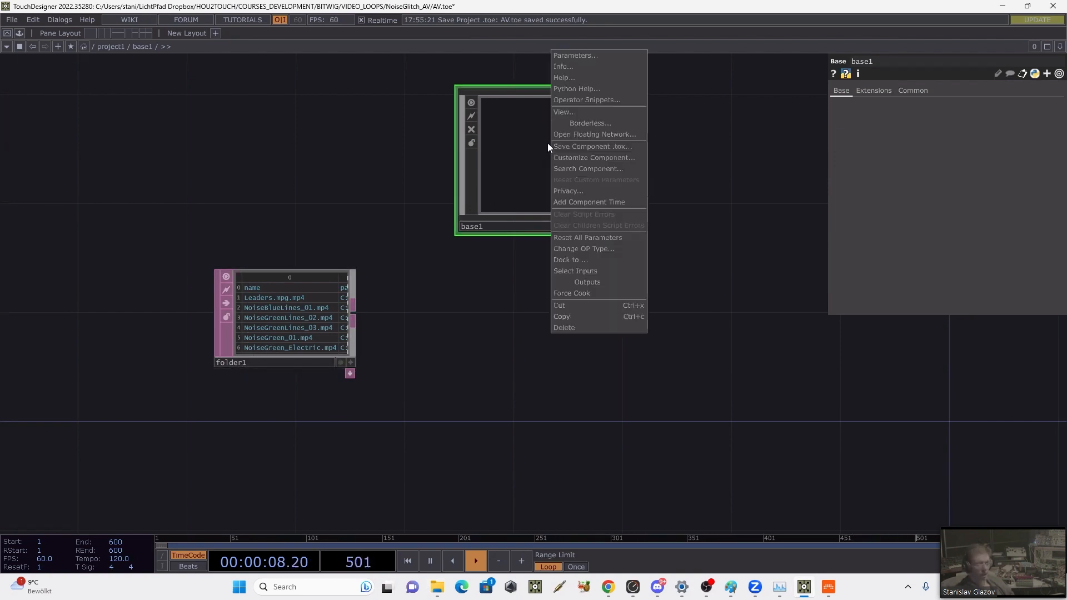
pyautogui.click(578, 158)
pyautogui.click(582, 78)
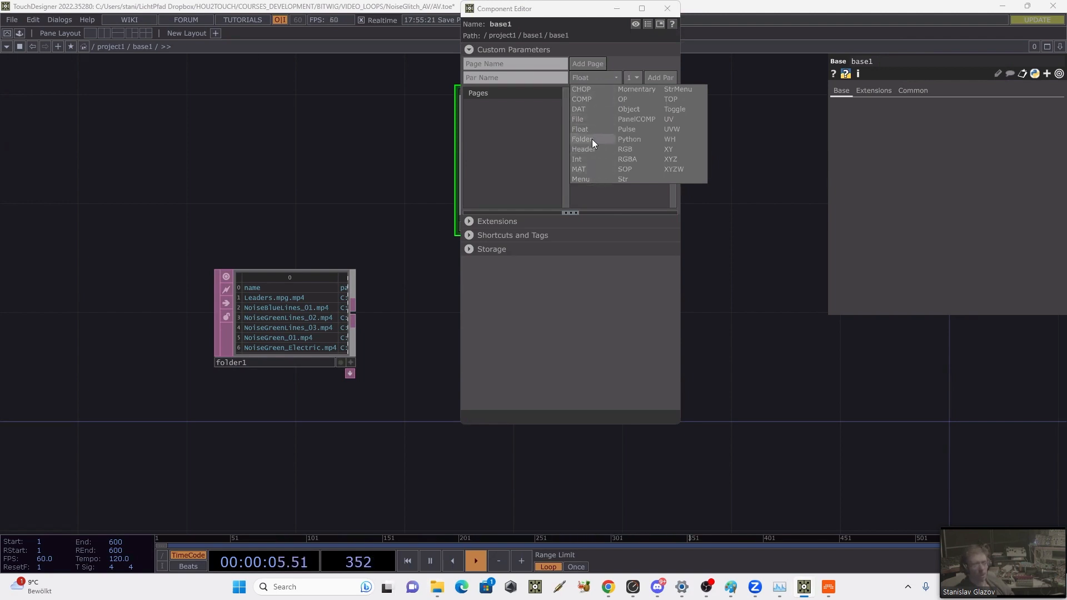
pyautogui.click(591, 110)
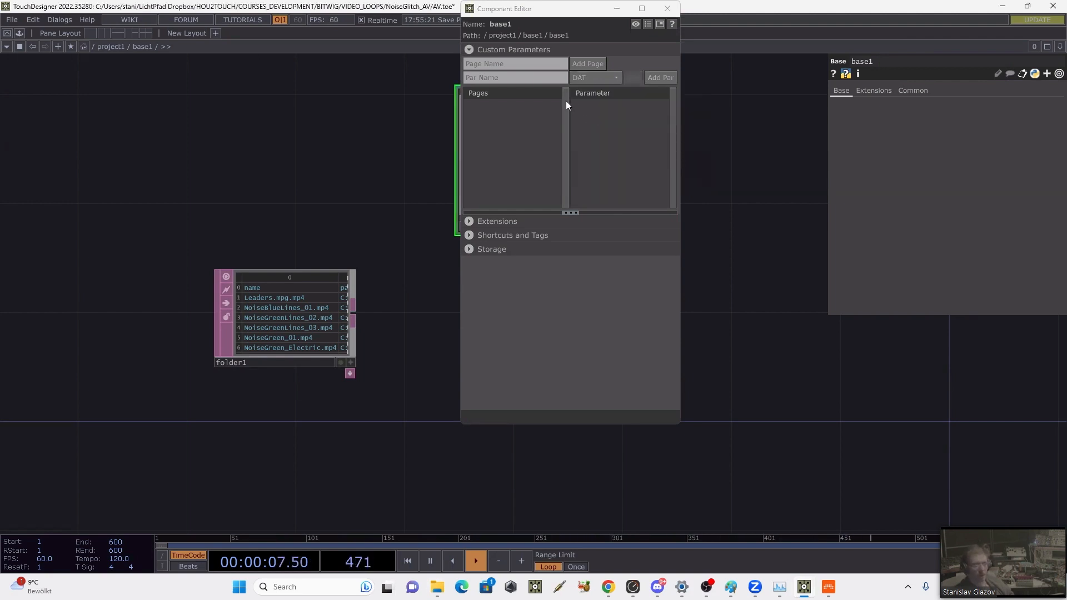
pyautogui.click(538, 77)
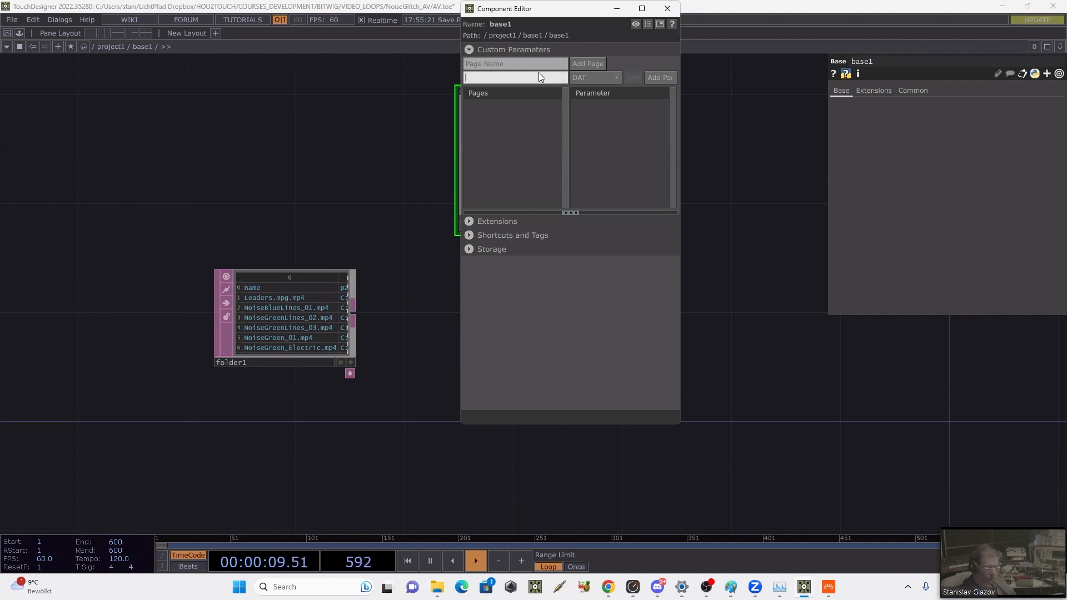
pyautogui.write('folder')
pyautogui.click(646, 81)
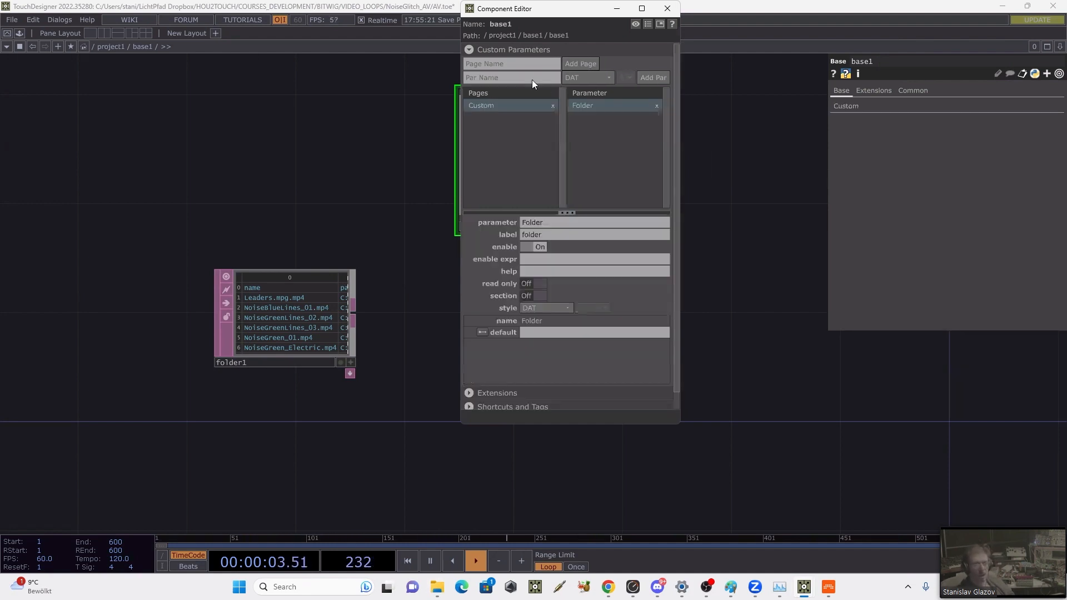
# Step: Add a single-value Float custom parameter named volume to base1
pyautogui.click(505, 80)
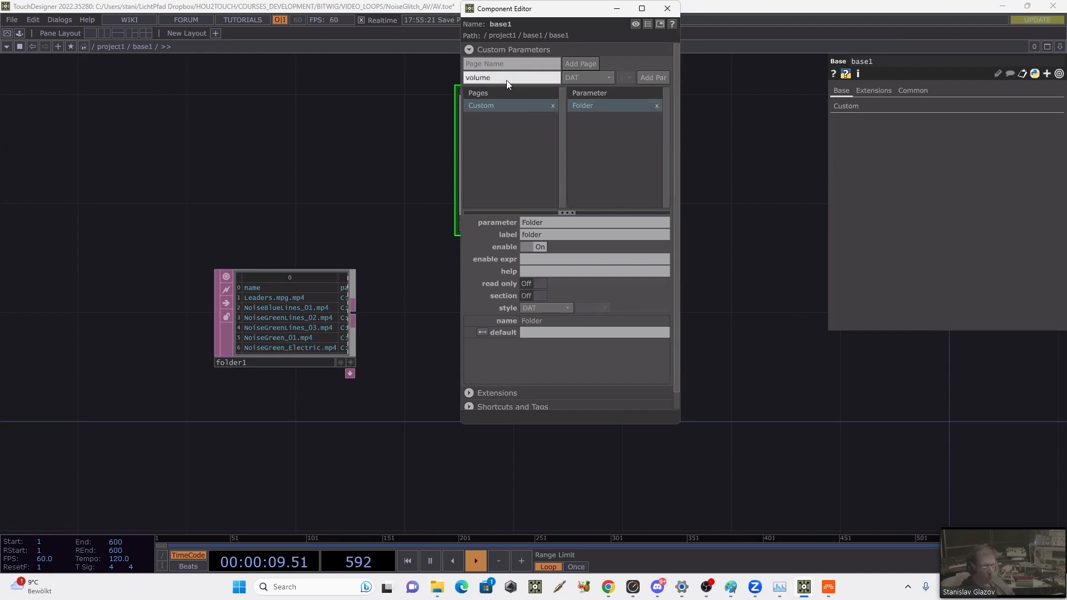
pyautogui.click(589, 77)
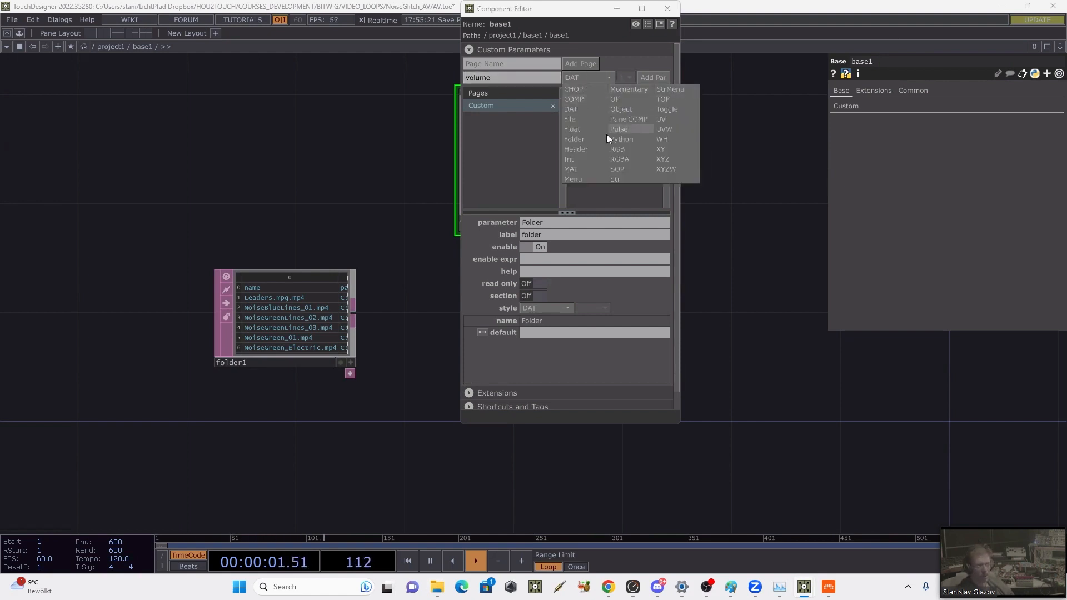
pyautogui.click(576, 130)
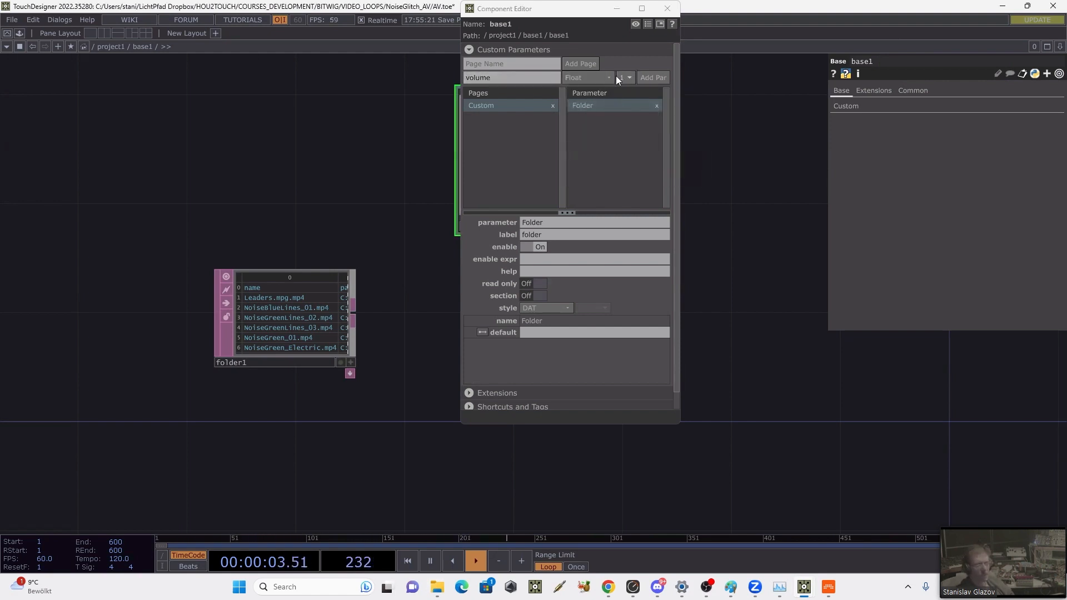
pyautogui.click(648, 76)
# Step: Add a Pulse custom parameter named Play to base1 and show the component's Custom parameter page
pyautogui.click(498, 79)
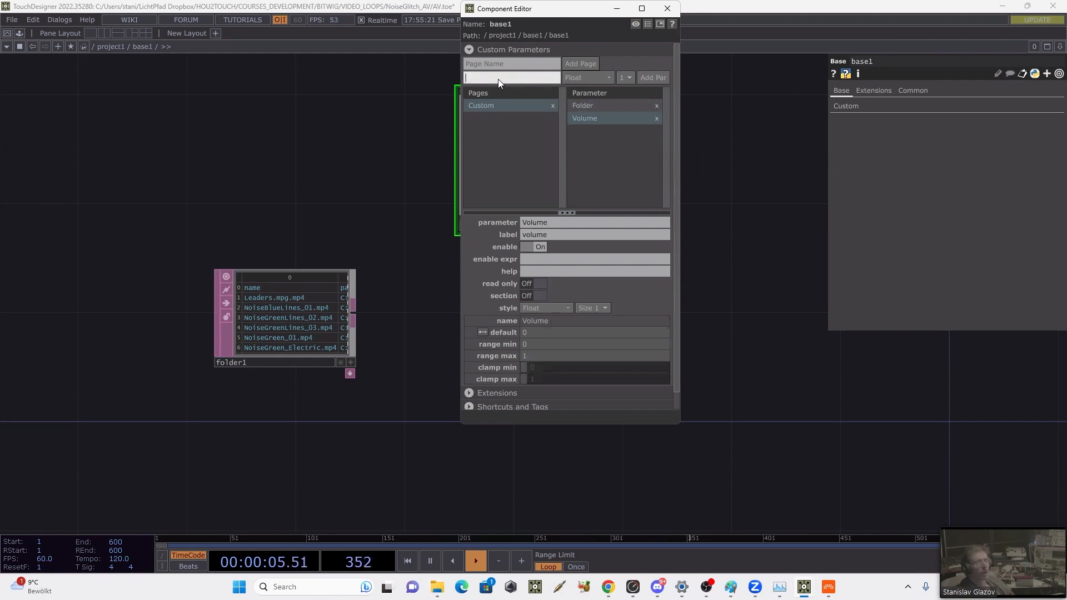
pyautogui.write('Play')
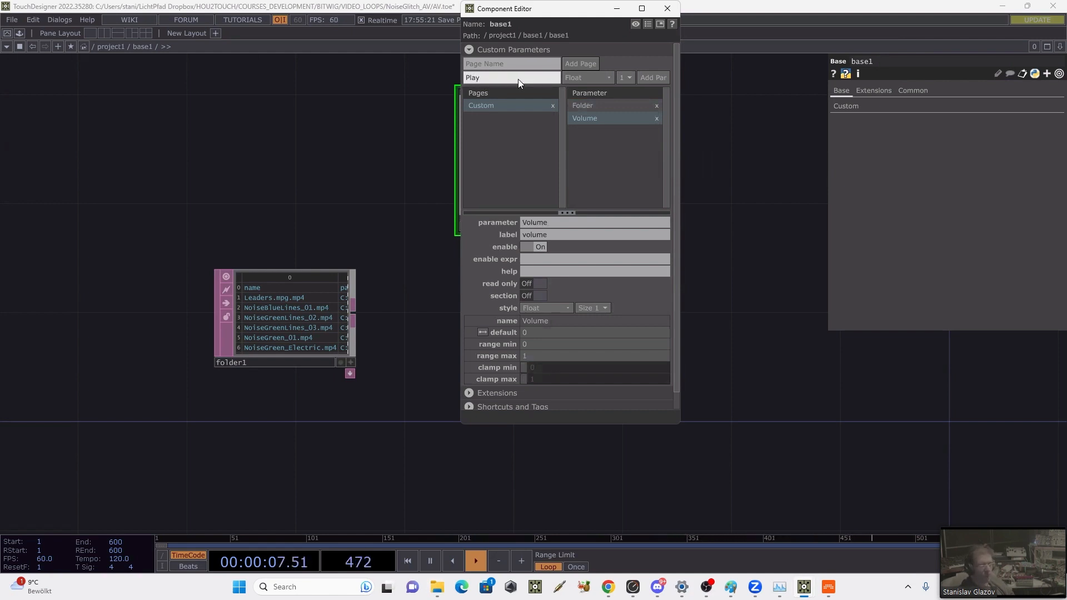
pyautogui.click(582, 77)
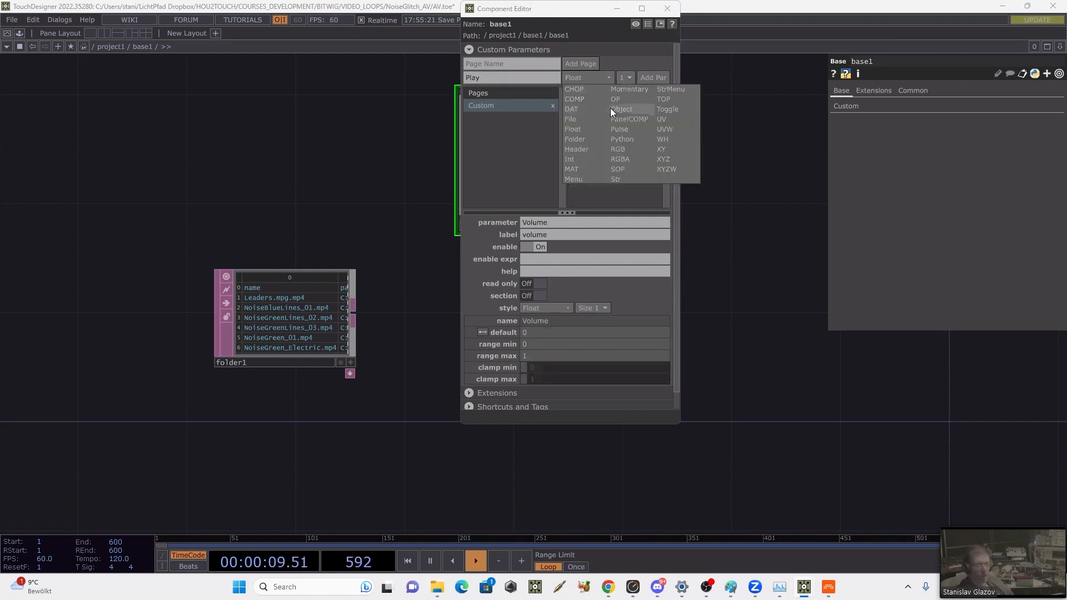
pyautogui.click(617, 132)
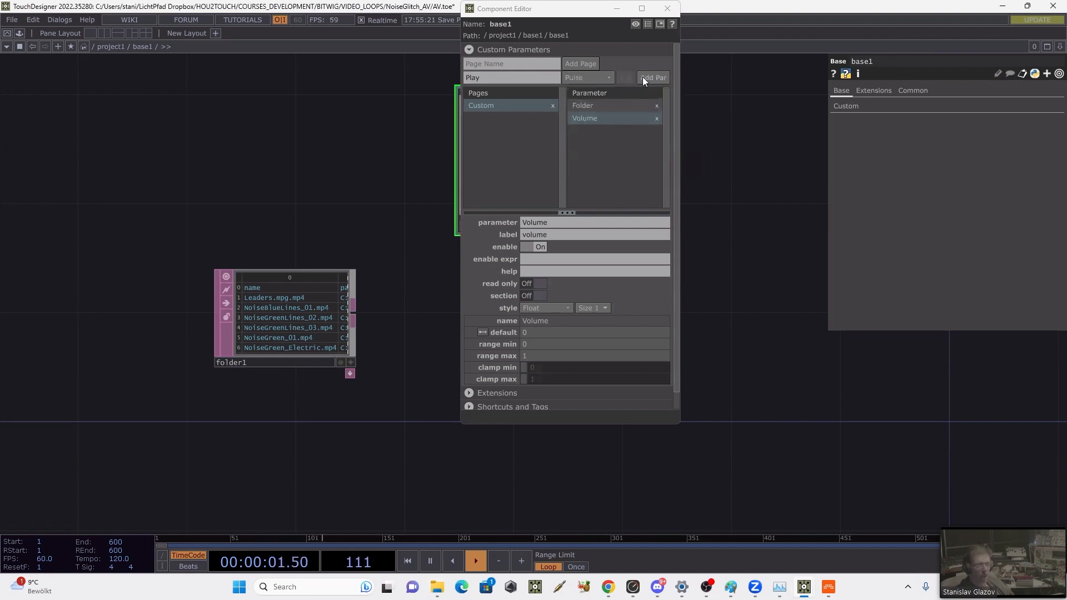
pyautogui.click(642, 78)
pyautogui.click(855, 104)
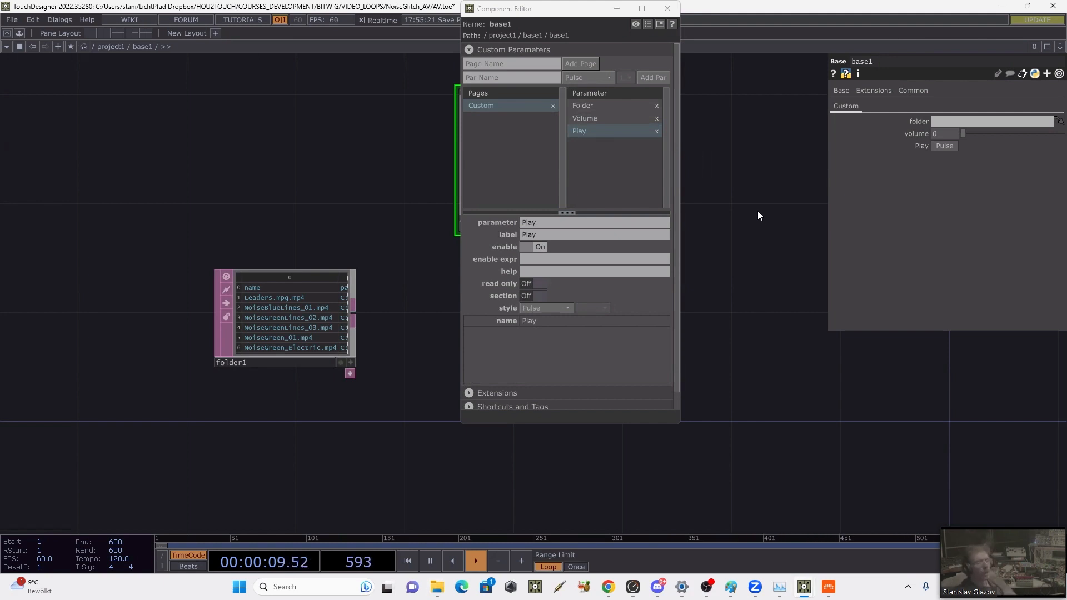
# Step: Add a Float custom parameter named Offset to base1 and assign the folder1 DAT to its folder parameter
pyautogui.click(500, 78)
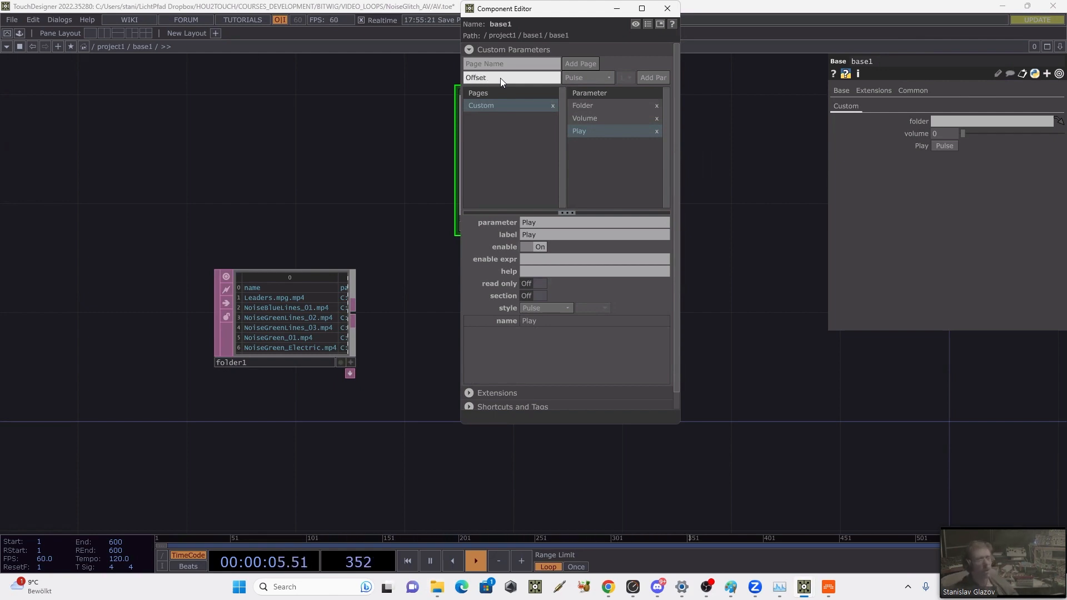
pyautogui.click(599, 81)
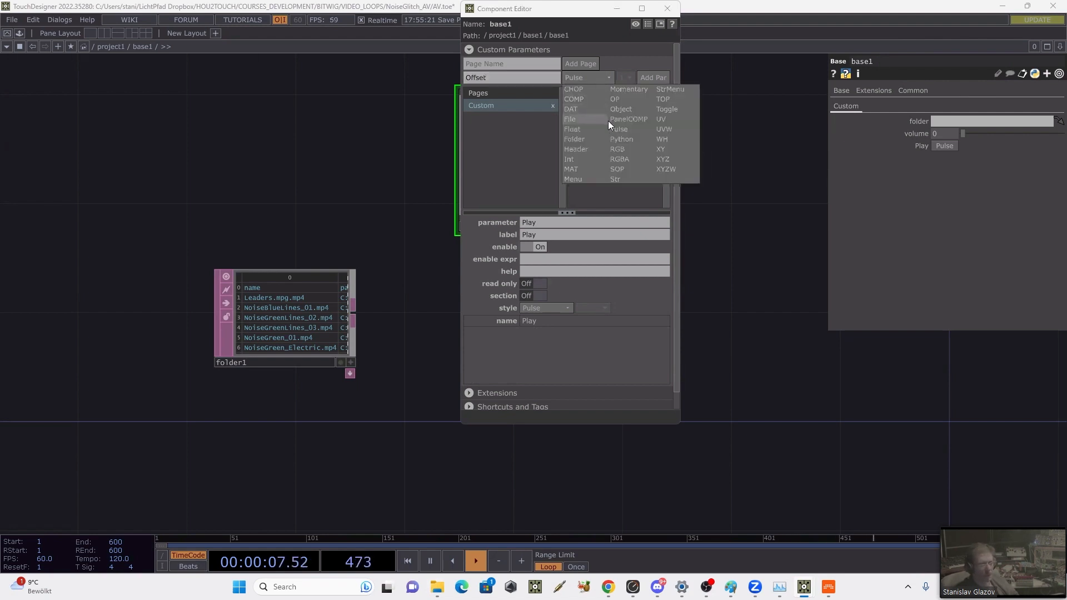
pyautogui.click(576, 132)
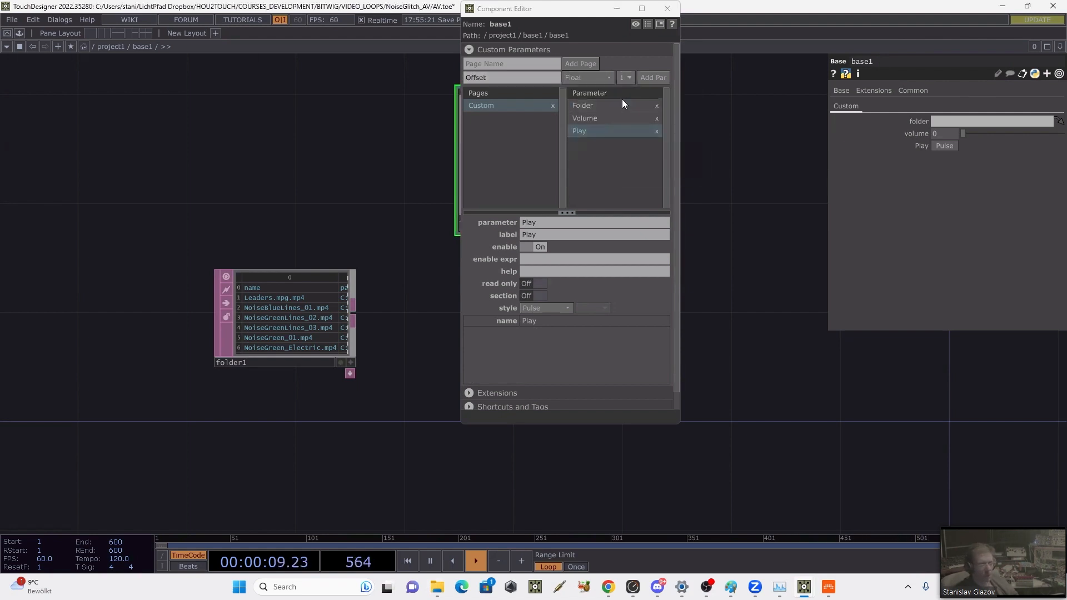
pyautogui.click(644, 78)
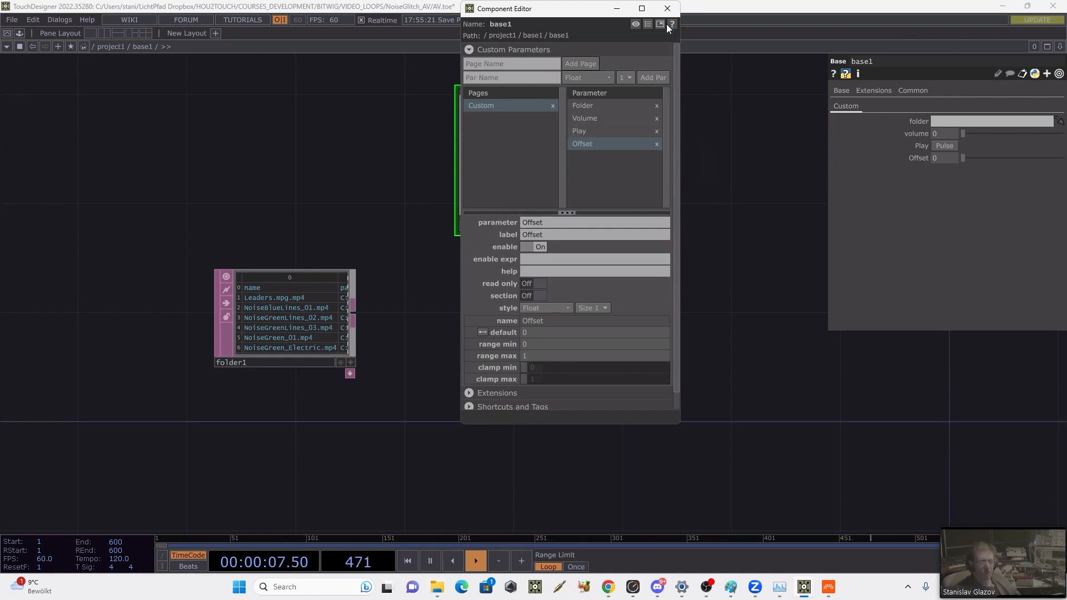
pyautogui.click(668, 9)
pyautogui.moveTo(308, 302)
pyautogui.mouseDown()
pyautogui.moveTo(607, 221)
pyautogui.moveTo(884, 113)
pyautogui.moveTo(946, 118)
pyautogui.mouseUp()
pyautogui.moveTo(468, 252); pyautogui.dragTo(365, 289)
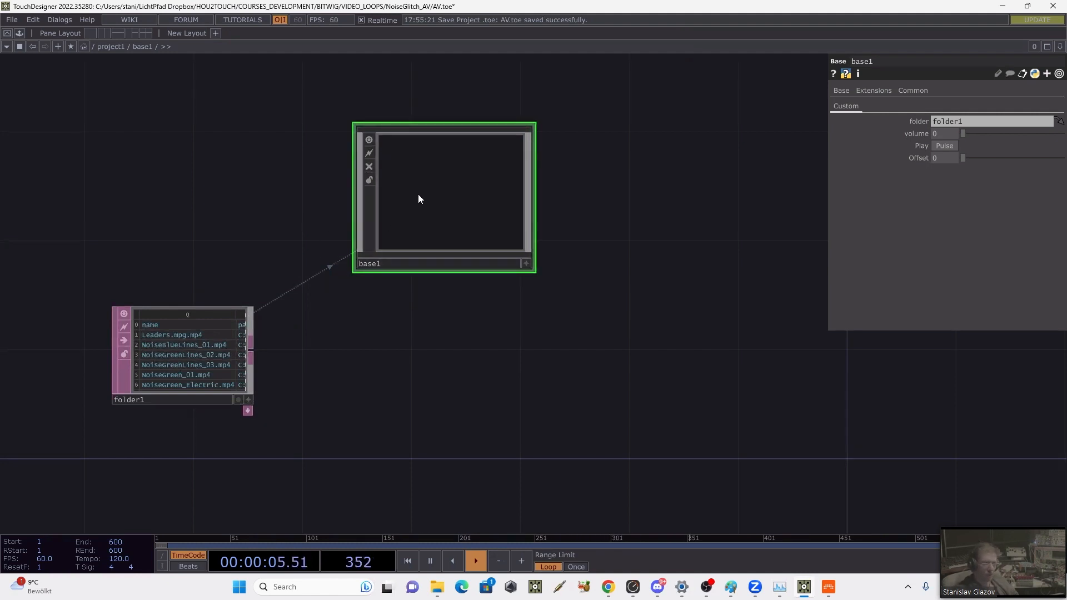
# Step: Enter base1's network and add a Parameter DAT above and to the left of the Movie File In TOP
pyautogui.doubleClick(454, 178)
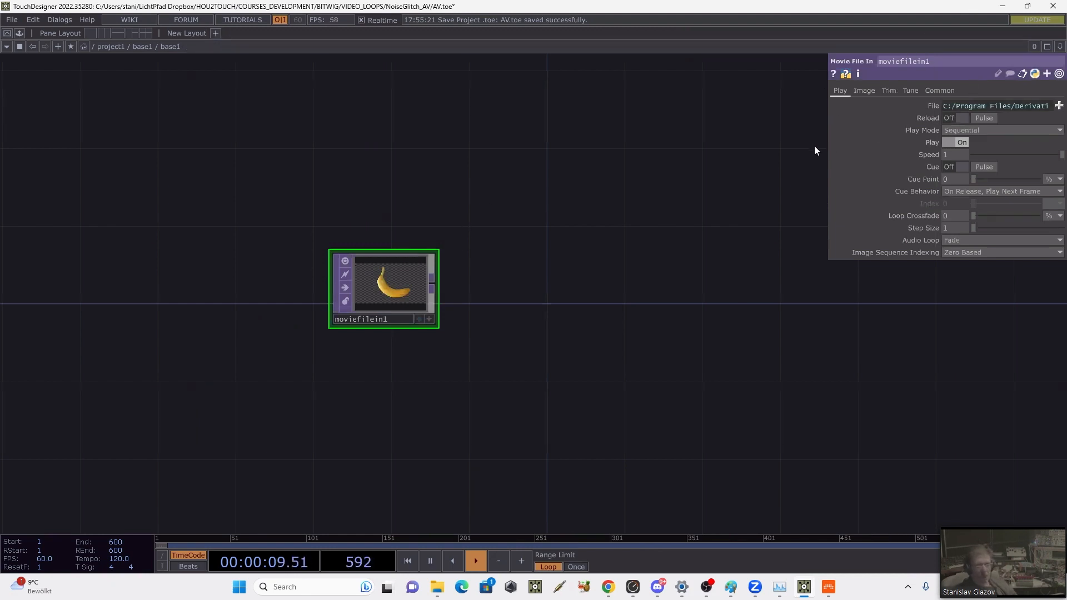
pyautogui.press('Tab')
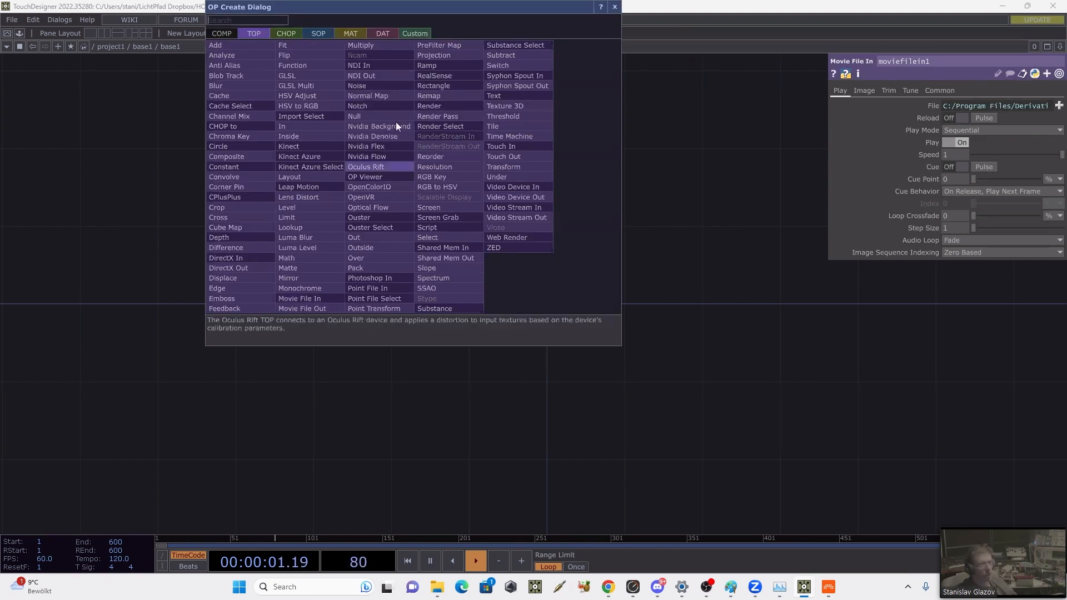
pyautogui.click(379, 33)
pyautogui.write('fol')
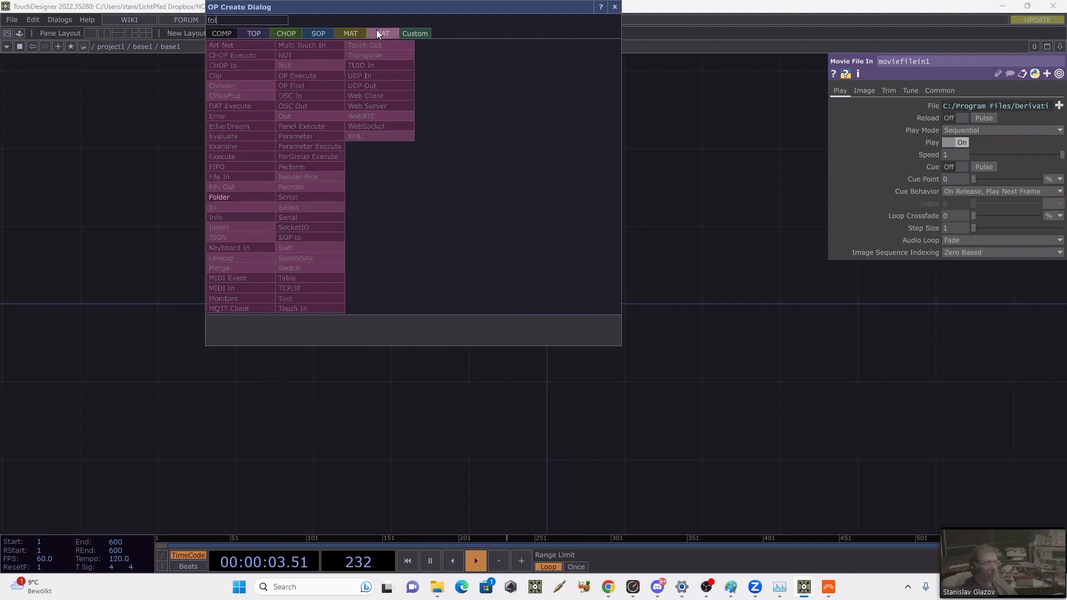
pyautogui.click(294, 135)
pyautogui.click(225, 156)
pyautogui.scroll(5, 422, 240)
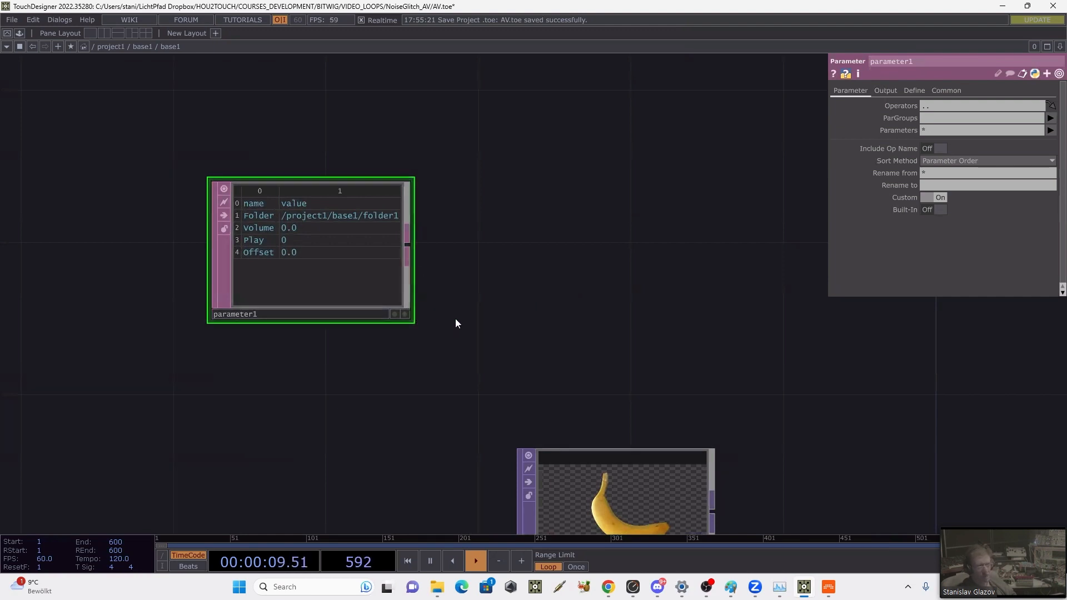
pyautogui.moveTo(453, 319); pyautogui.dragTo(428, 258)
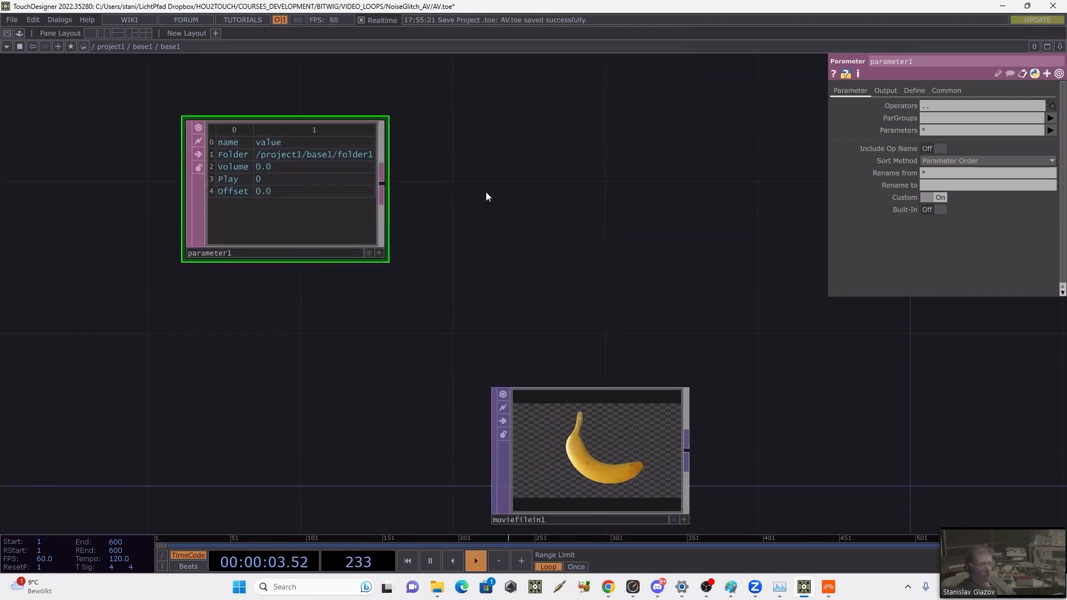
# Step: Add a Select DAT to the right of the Parameter DAT
pyautogui.press('Tab')
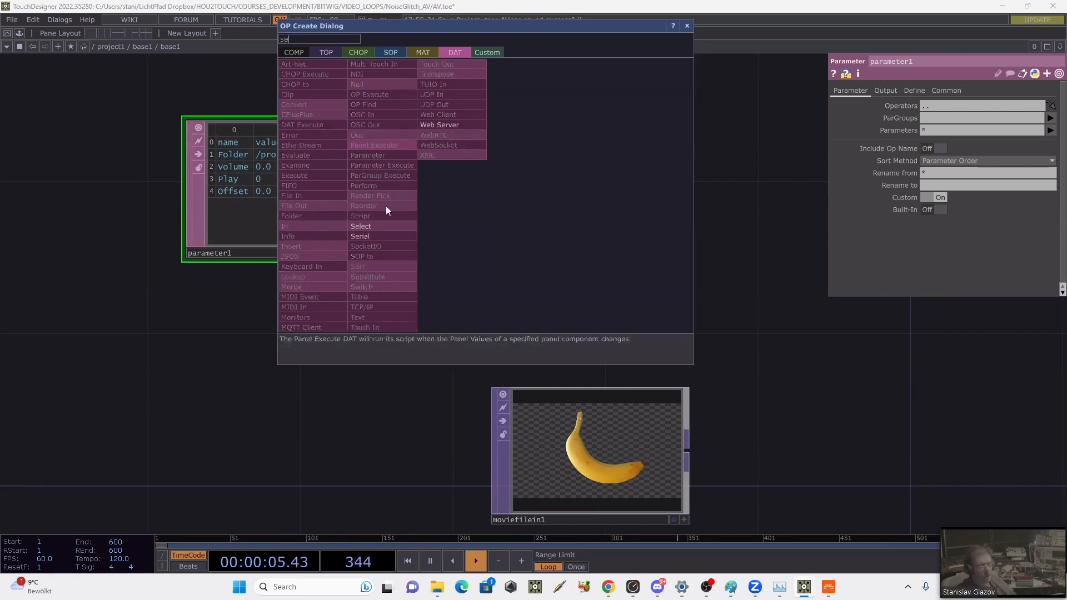
pyautogui.click(380, 227)
pyautogui.click(570, 191)
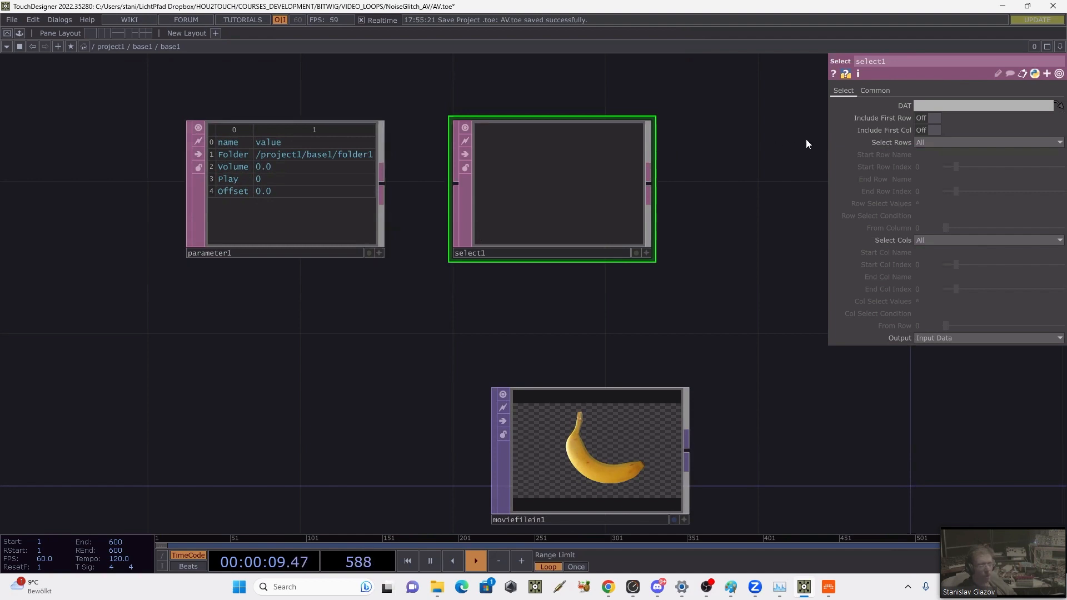
# Step: Rename the Parameter DAT as p and reference it in select1's DAT parameter with the expression op('p')
pyautogui.click(904, 106)
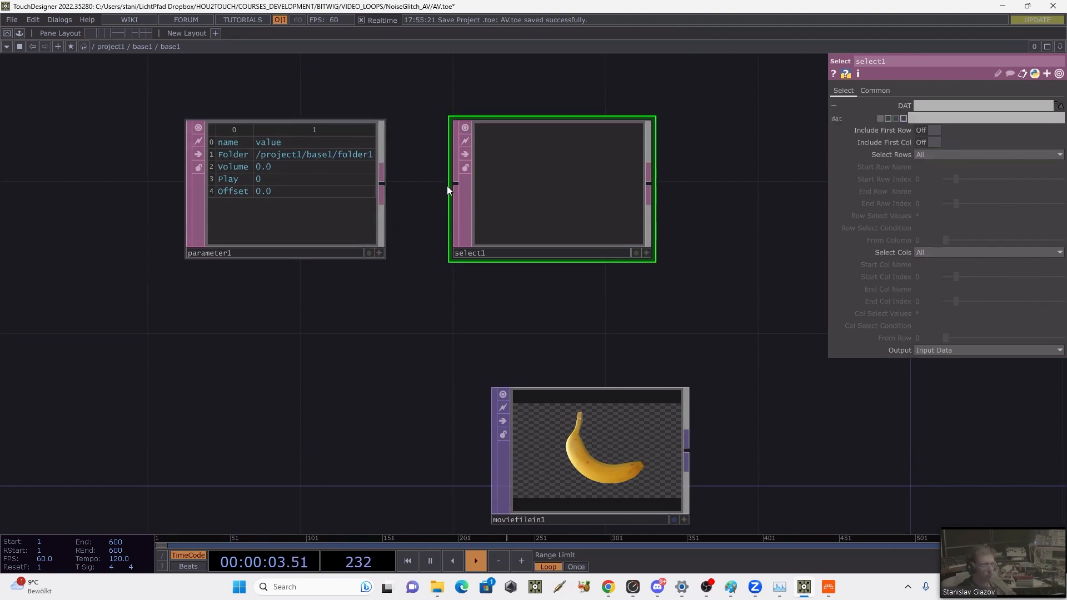
pyautogui.click(931, 119)
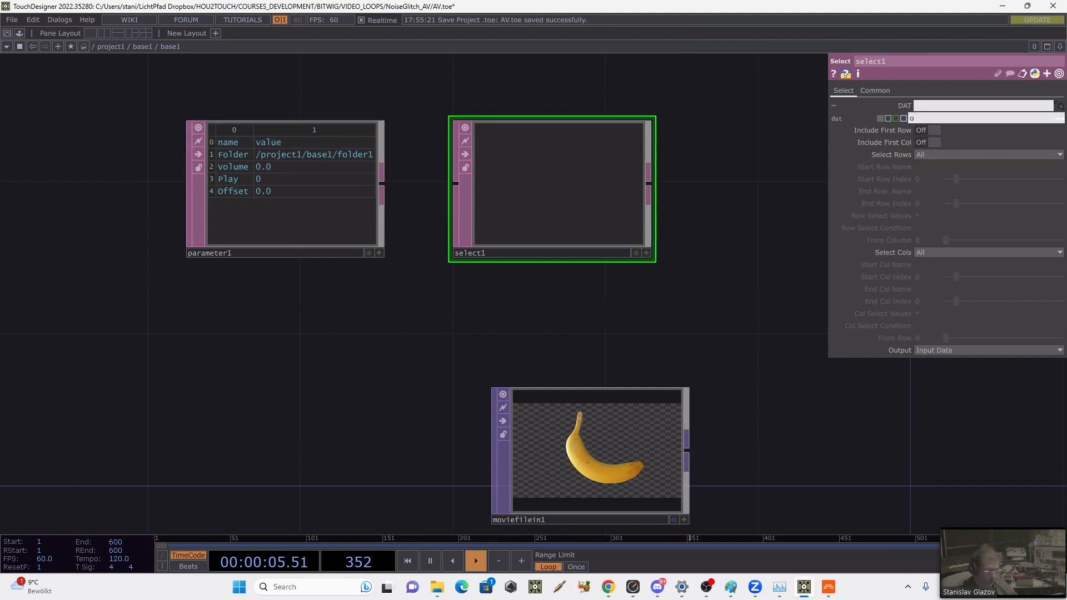
pyautogui.write('op()')
pyautogui.write("''")
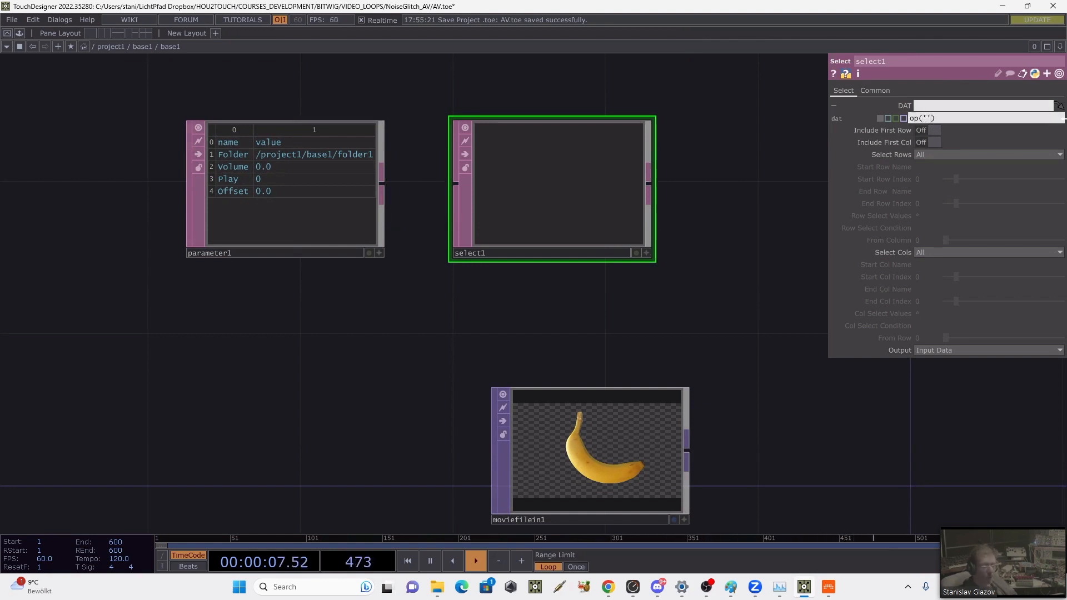
pyautogui.click(198, 254)
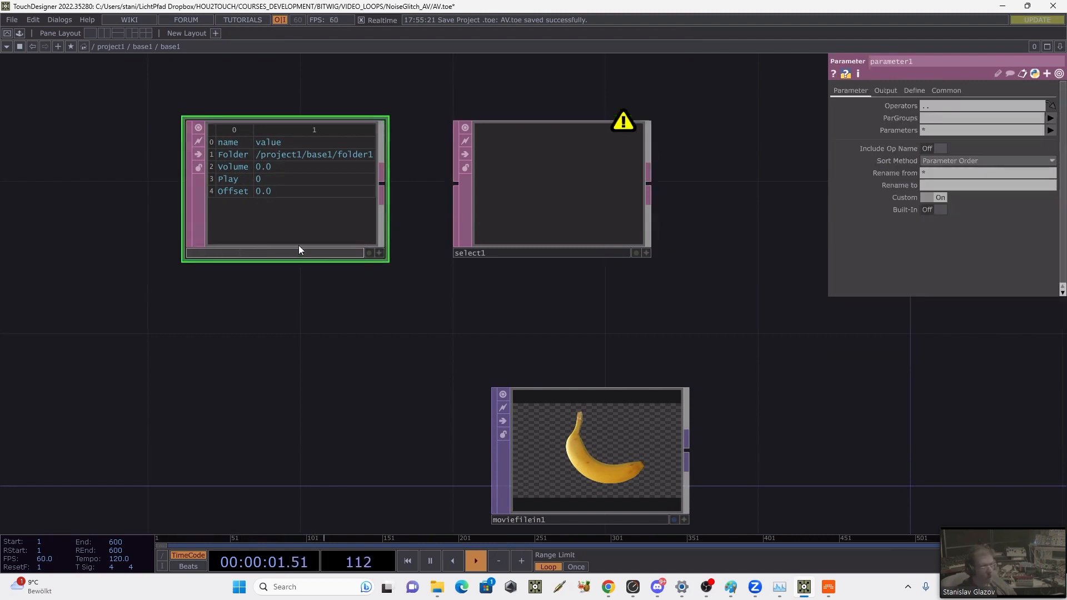
pyautogui.click(491, 235)
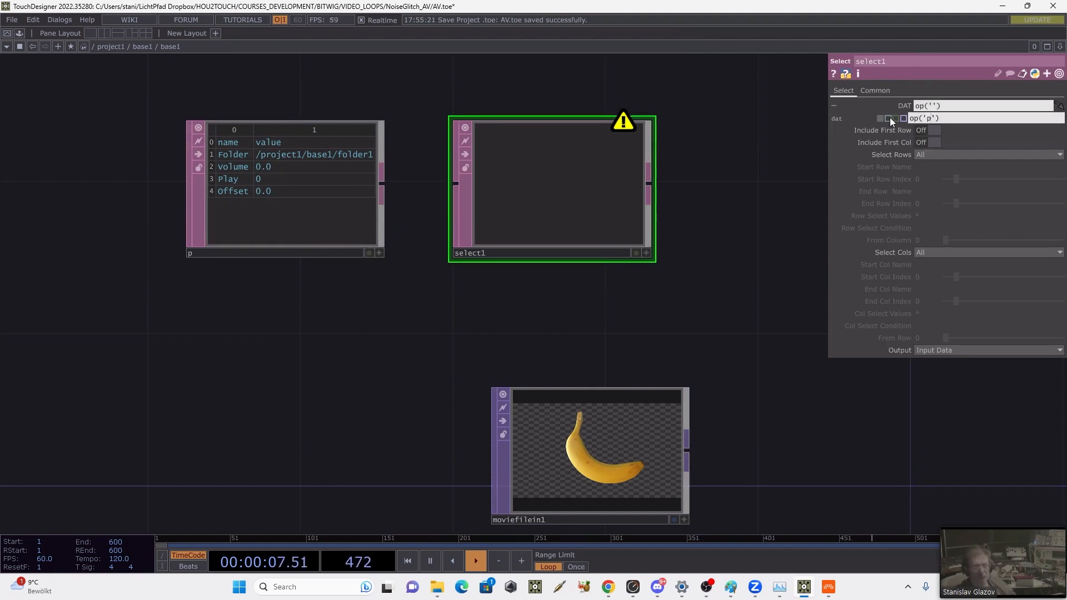
pyautogui.press('Return')
# Step: Extend select1's DAT expression to op('p')['Folder', 'value']
pyautogui.write('[]')
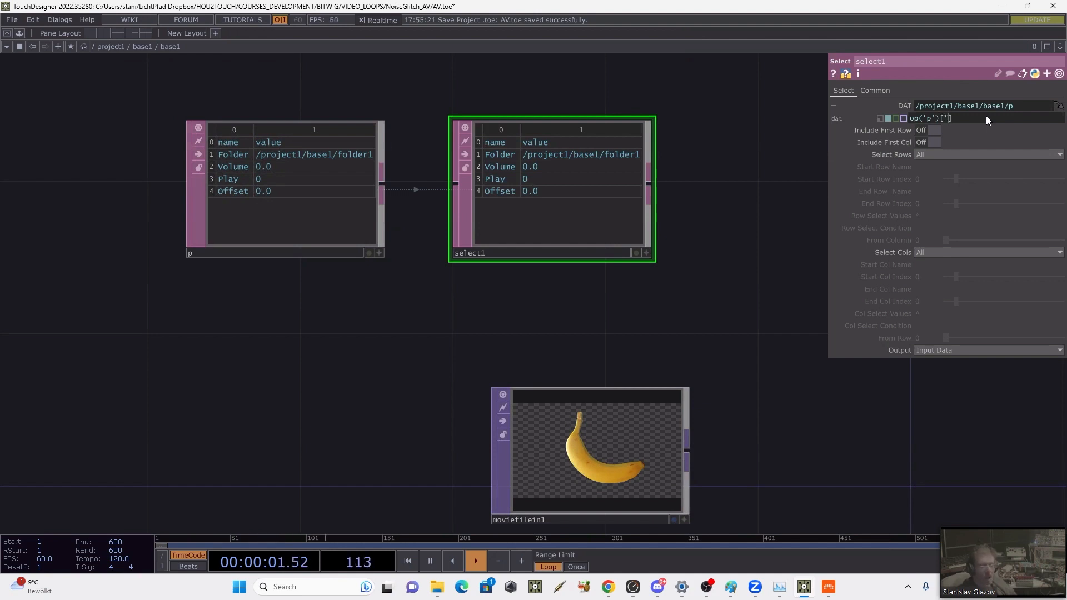
pyautogui.write("''")
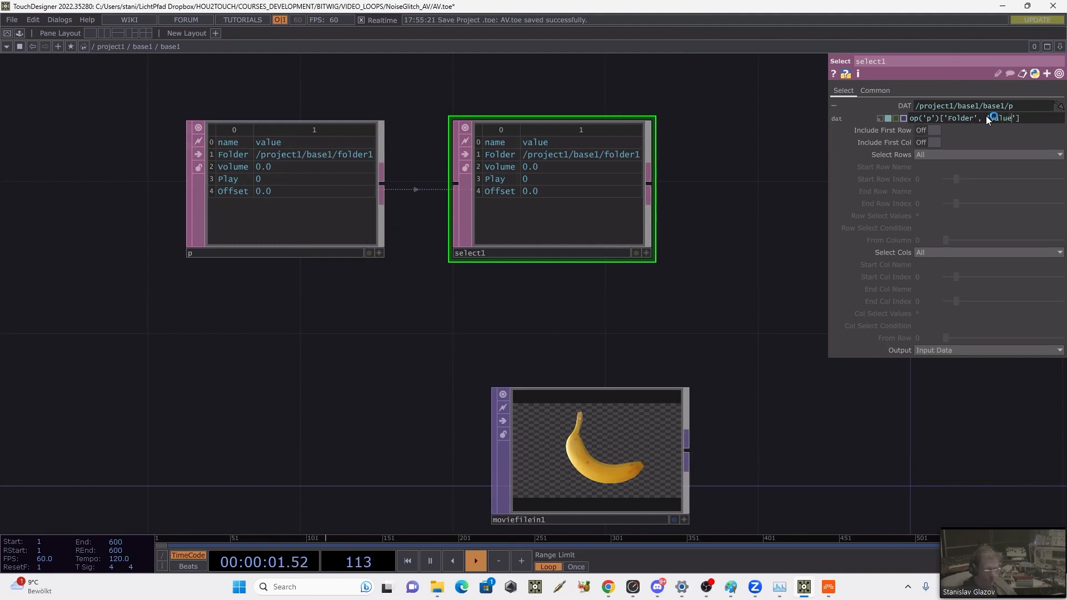
pyautogui.press('Return')
# Step: Select select1's rows by Index with parent().digits as both start and end row index, and include the first row
pyautogui.moveTo(610, 299); pyautogui.dragTo(498, 307)
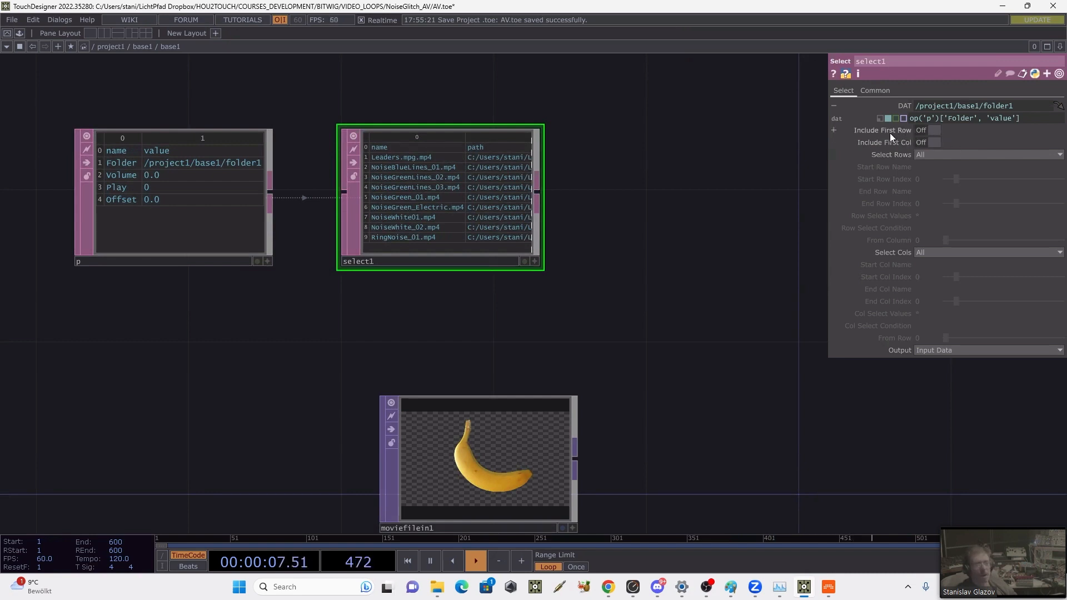
pyautogui.click(927, 154)
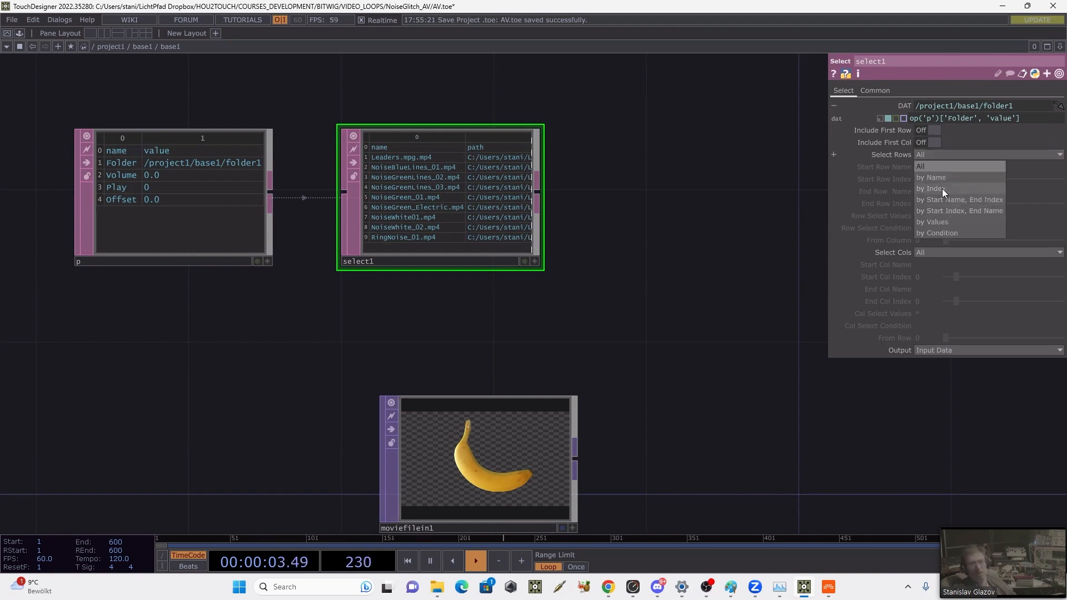
pyautogui.click(942, 189)
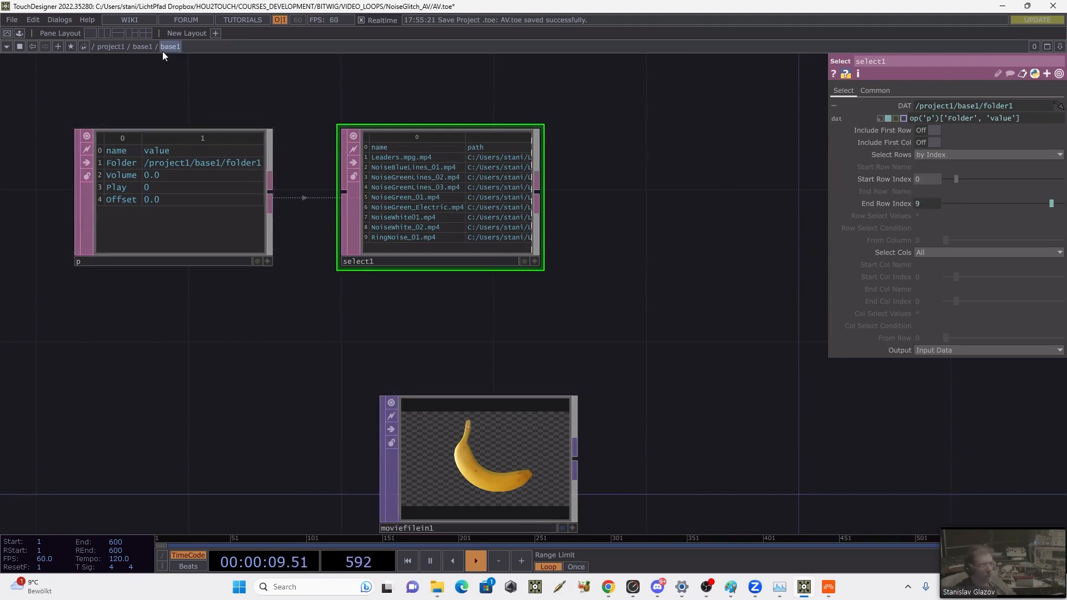
pyautogui.click(869, 180)
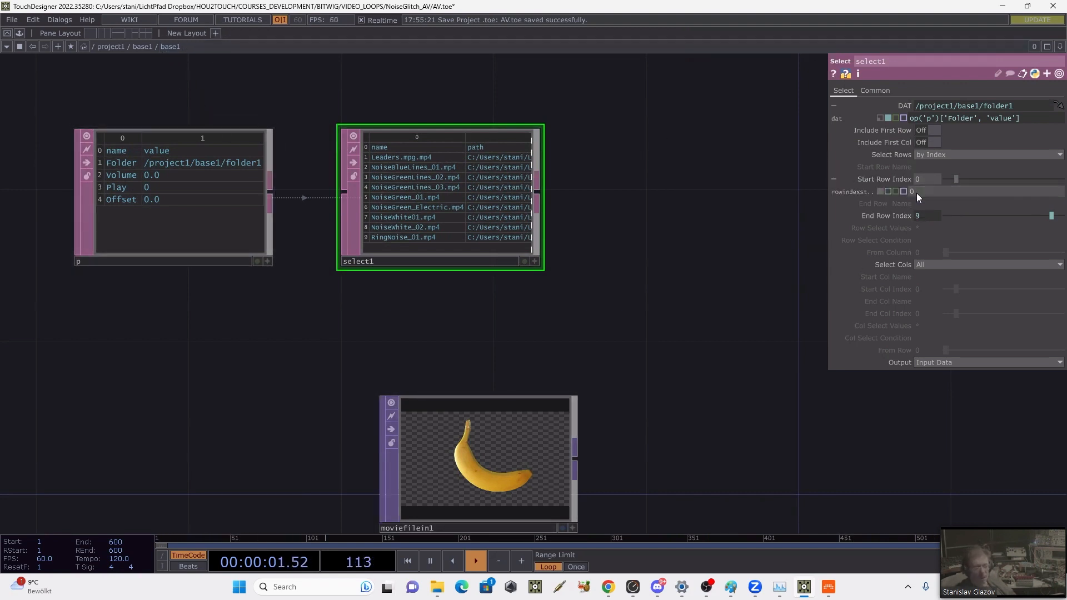
pyautogui.write('parent(),digits')
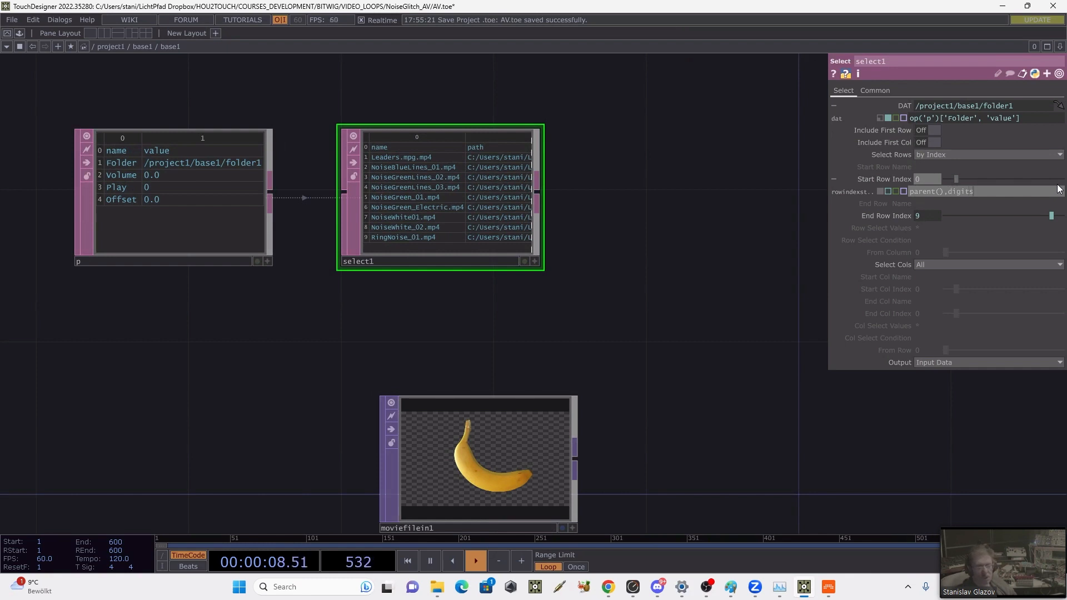
pyautogui.press('Return')
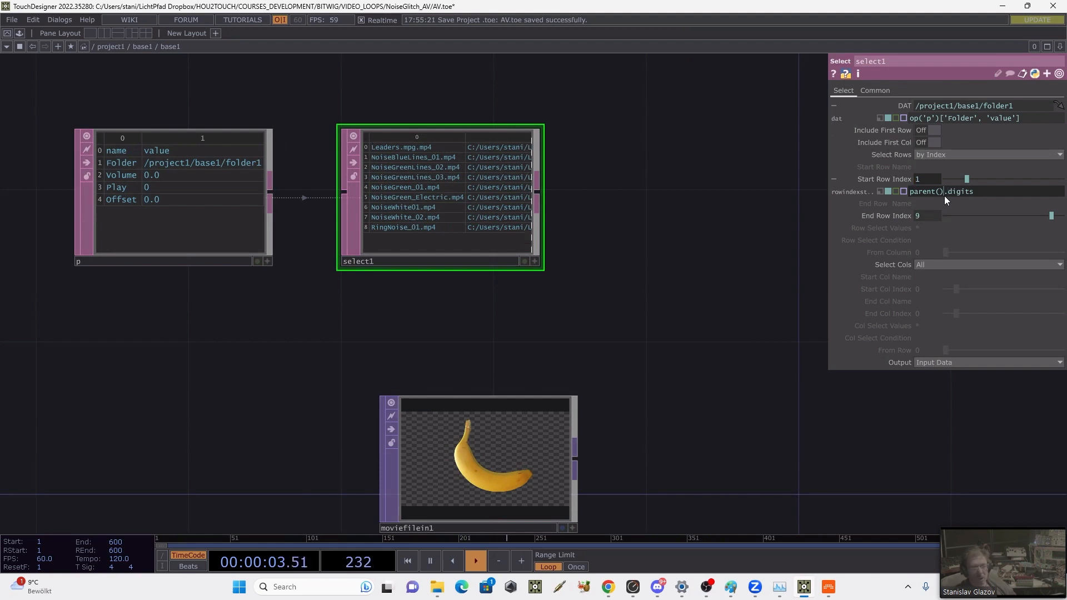
pyautogui.write('parent().digits')
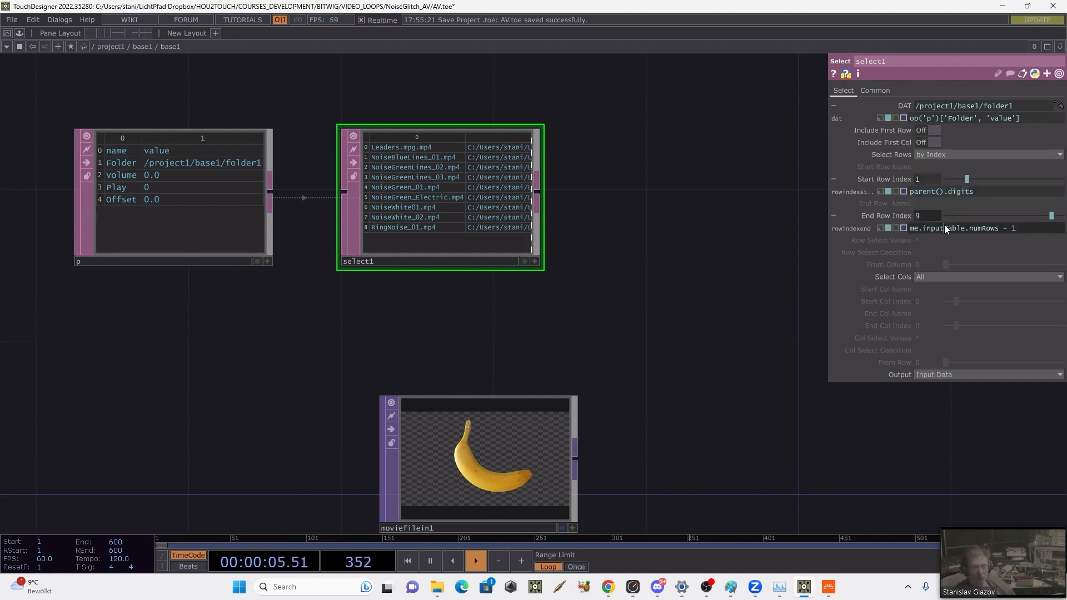
pyautogui.moveTo(602, 275); pyautogui.dragTo(544, 275)
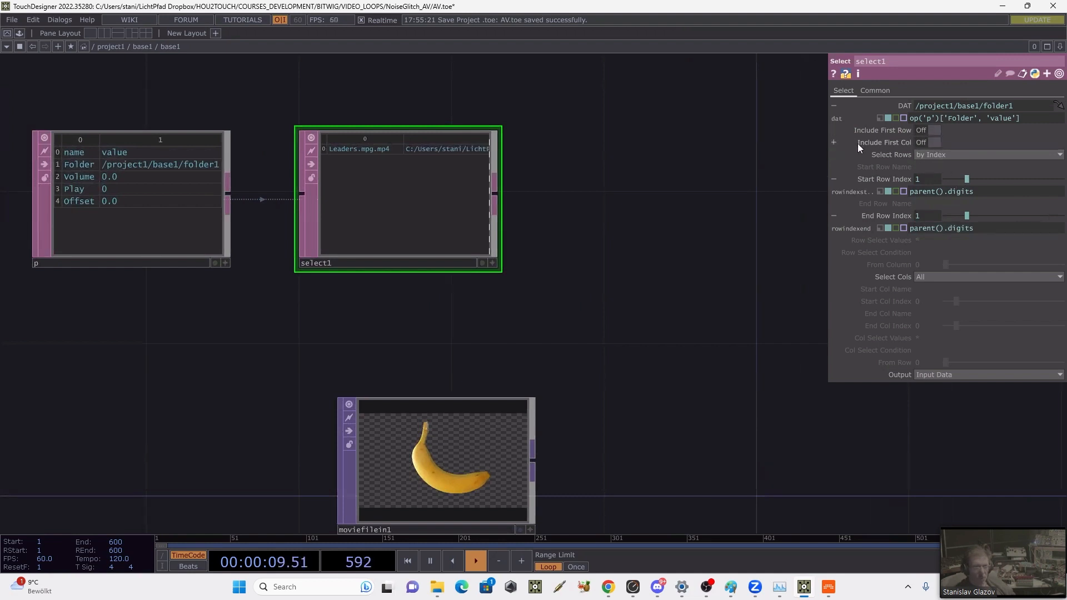
pyautogui.click(931, 131)
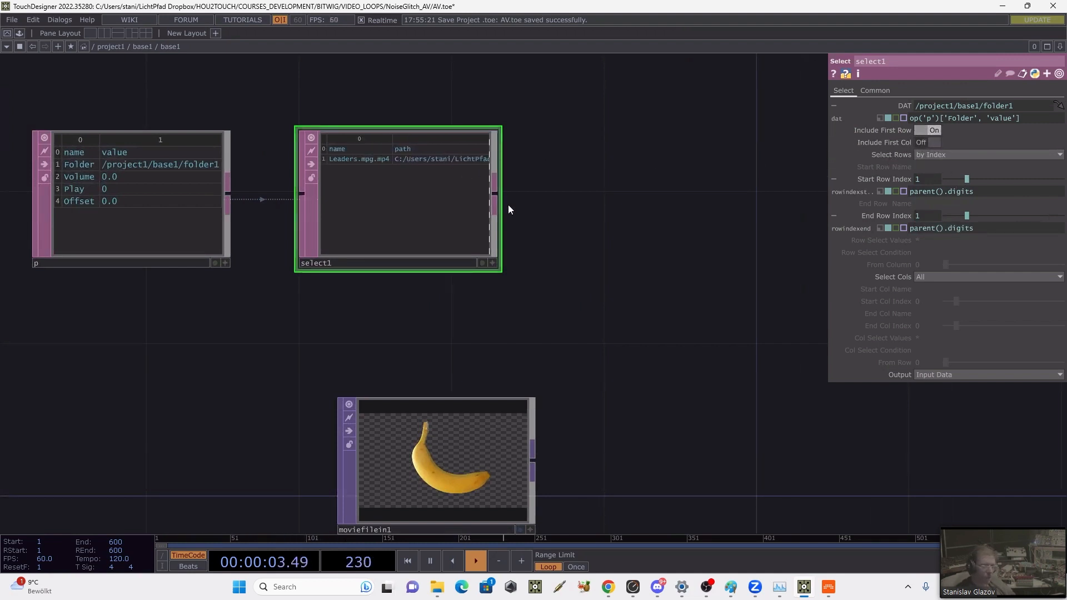
# Step: Rename the Select DAT as m
pyautogui.moveTo(572, 326); pyautogui.dragTo(571, 314)
pyautogui.click(463, 492)
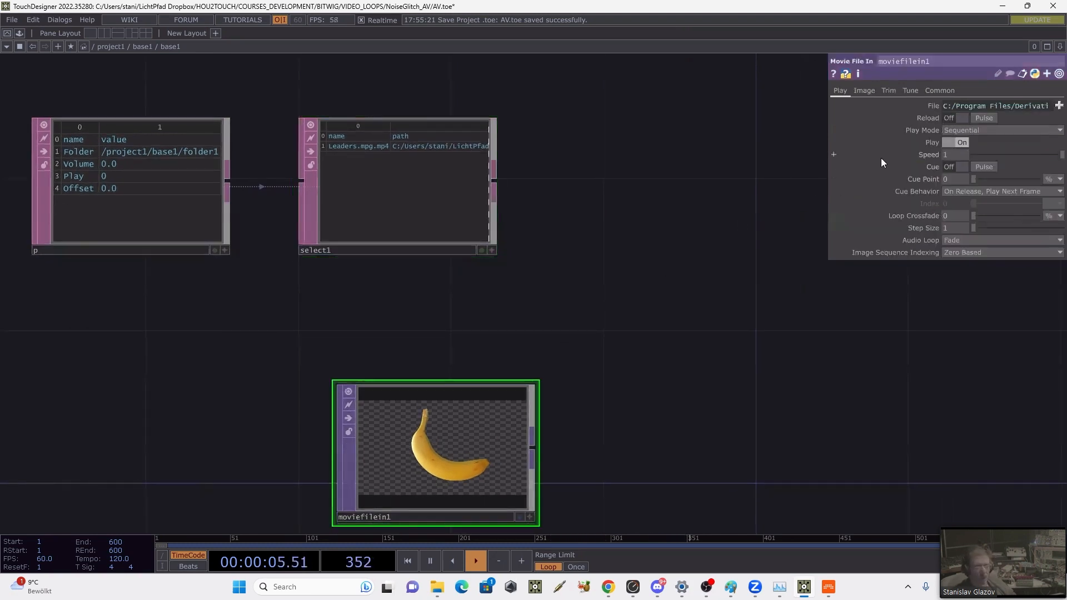
pyautogui.click(924, 105)
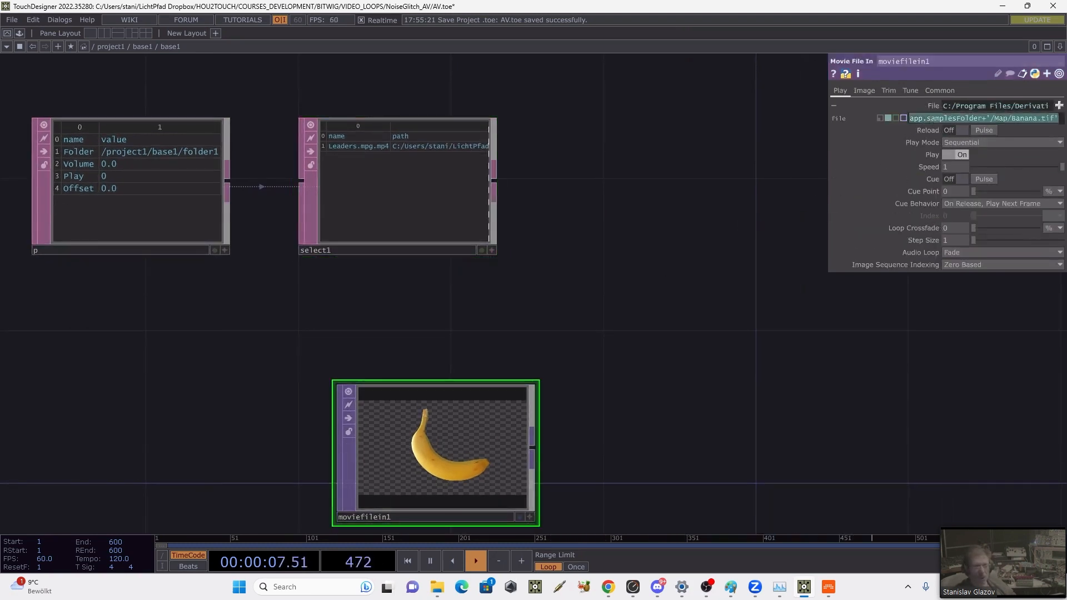
pyautogui.click(353, 241)
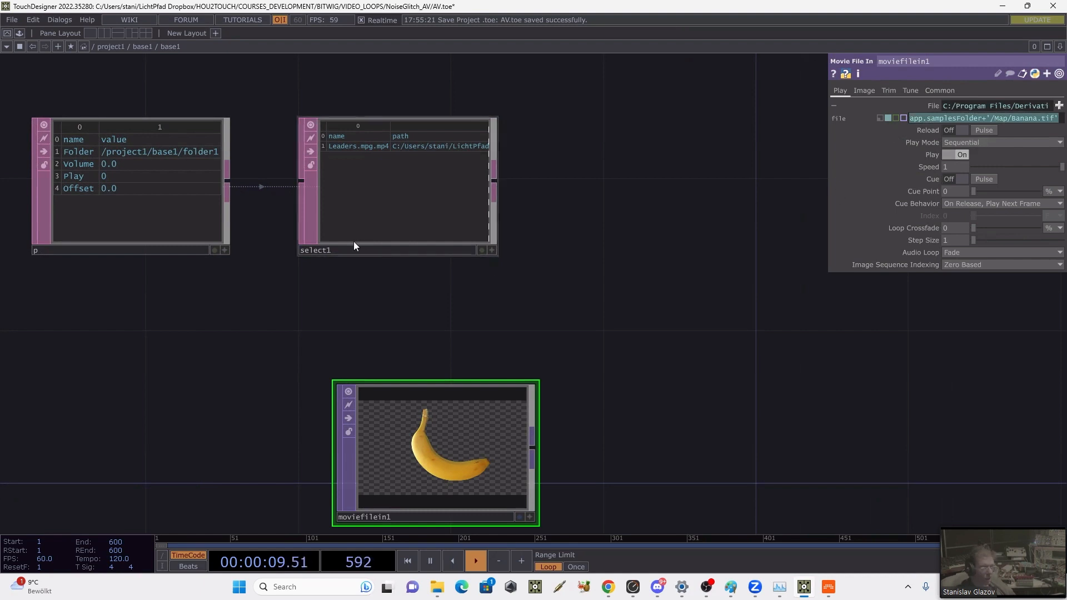
pyautogui.write('m')
pyautogui.press('Return')
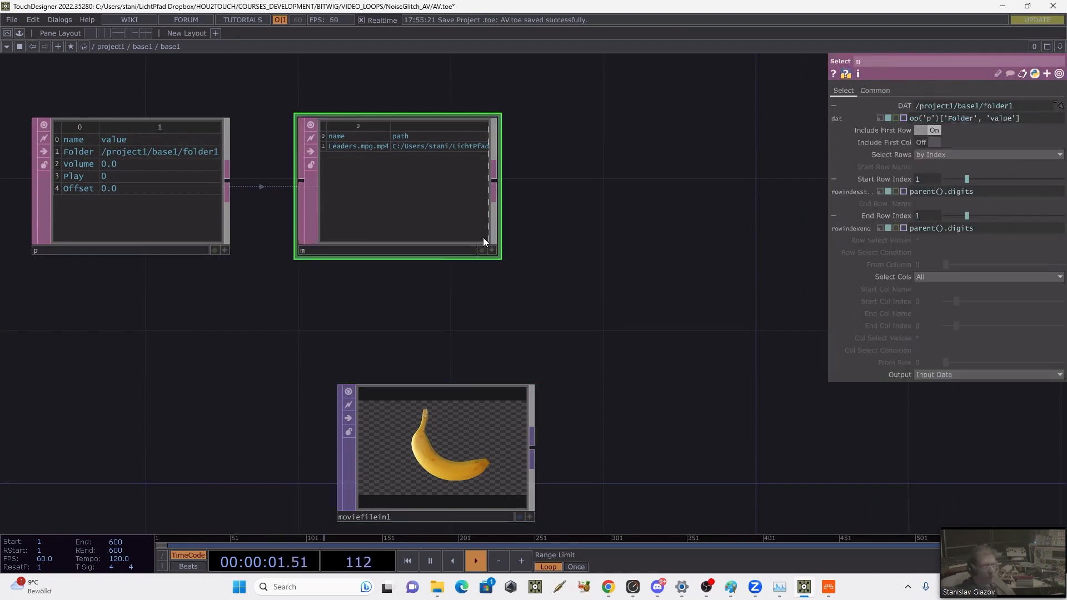
# Step: Set the Movie File In TOP's File expression to op('m')[1, 'path']
pyautogui.click(464, 447)
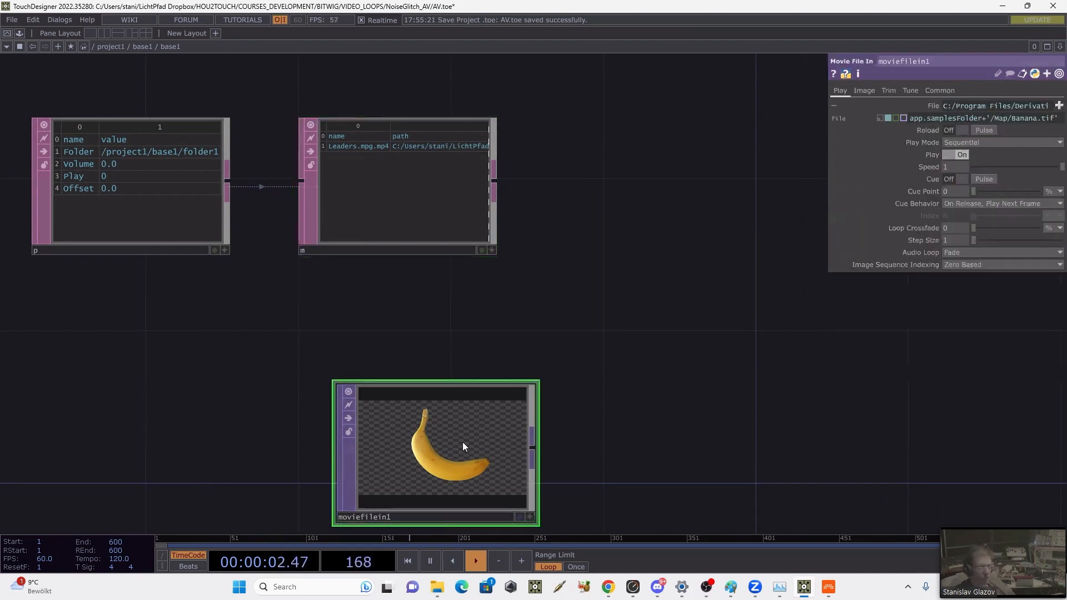
pyautogui.click(918, 118)
pyautogui.write('op(')
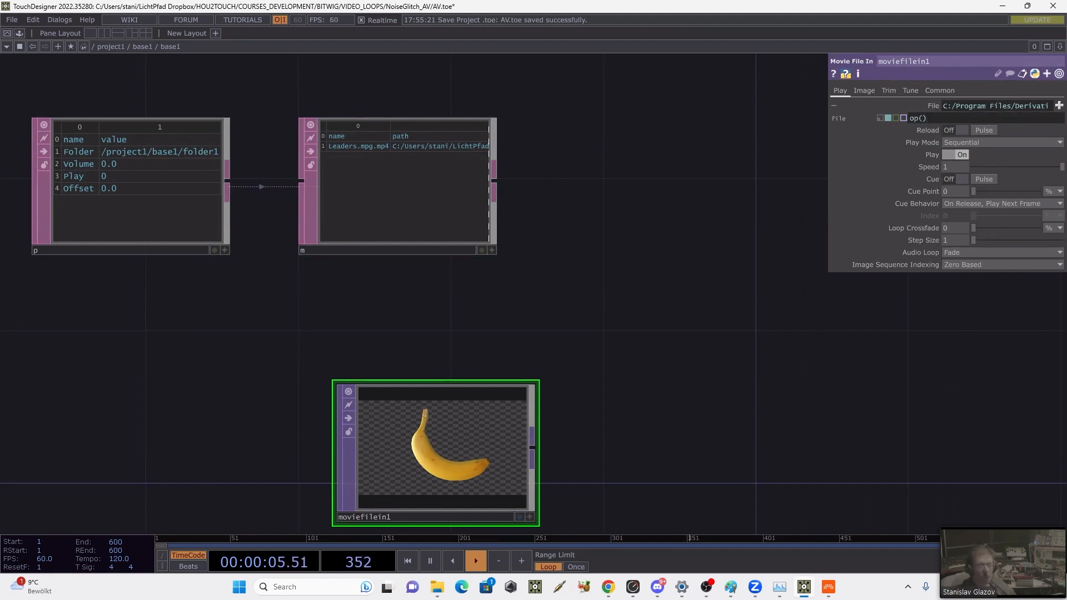
pyautogui.write("'")
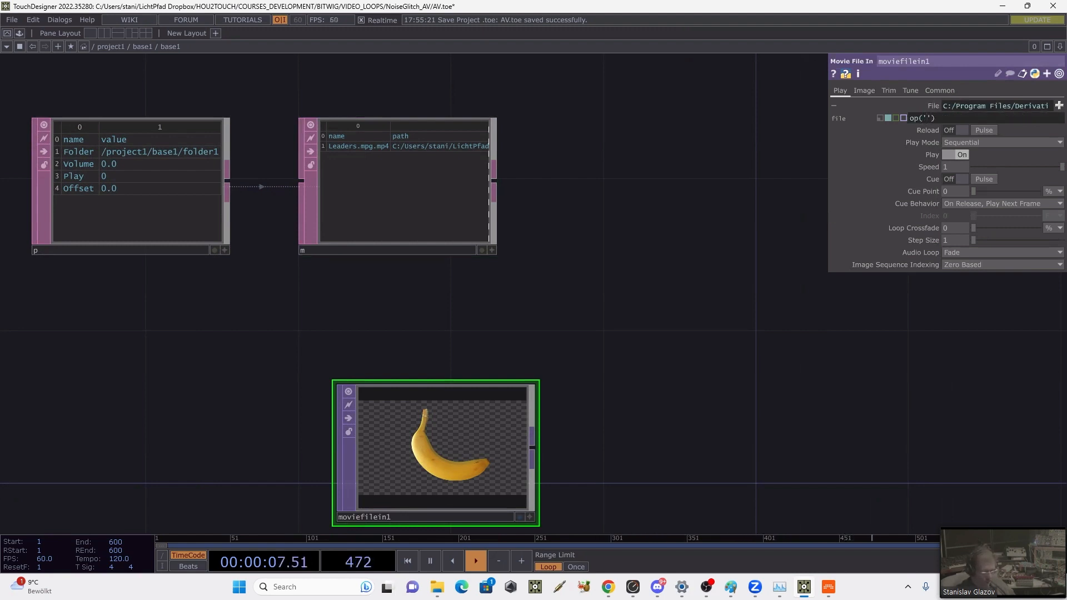
pyautogui.write("m')")
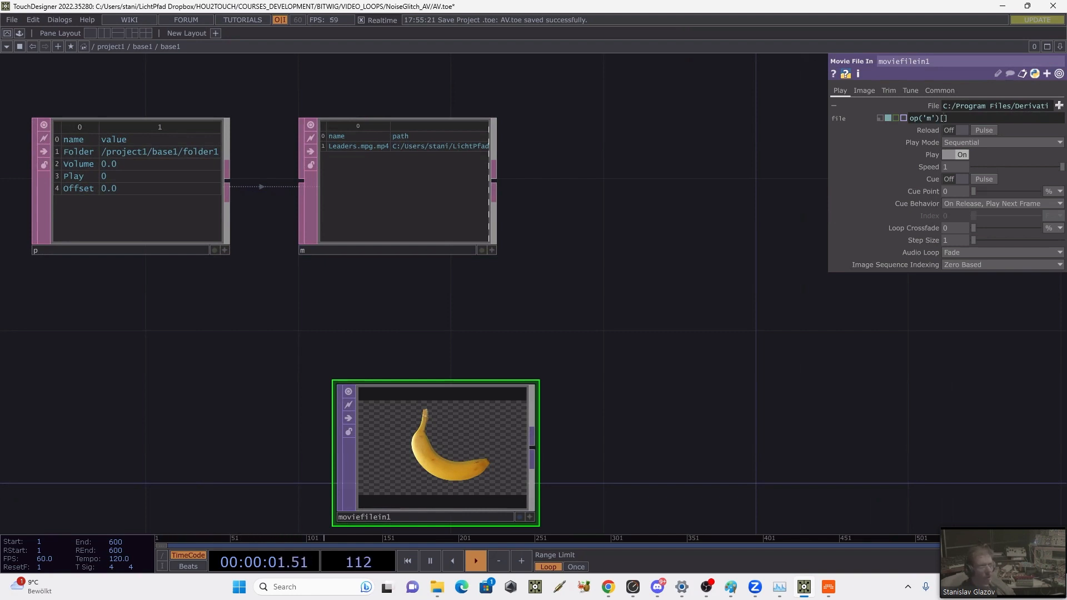
pyautogui.write("[1, 'path")
pyautogui.press('Return')
# Step: Move the Movie File In TOP up so it sits directly beneath the m DAT
pyautogui.moveTo(700, 374); pyautogui.dragTo(683, 252)
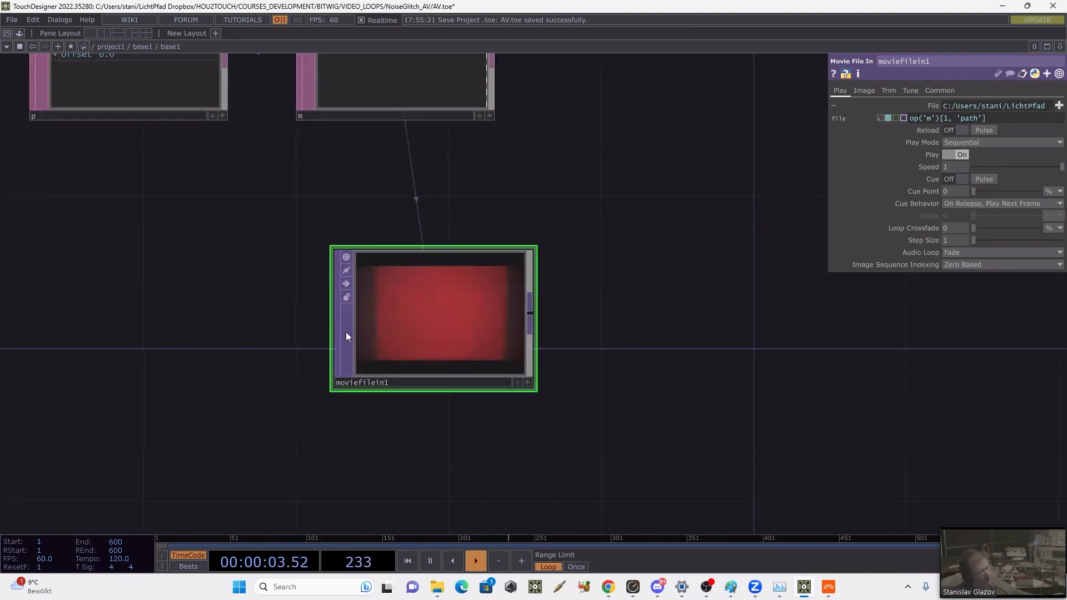
pyautogui.moveTo(558, 310); pyautogui.dragTo(537, 313)
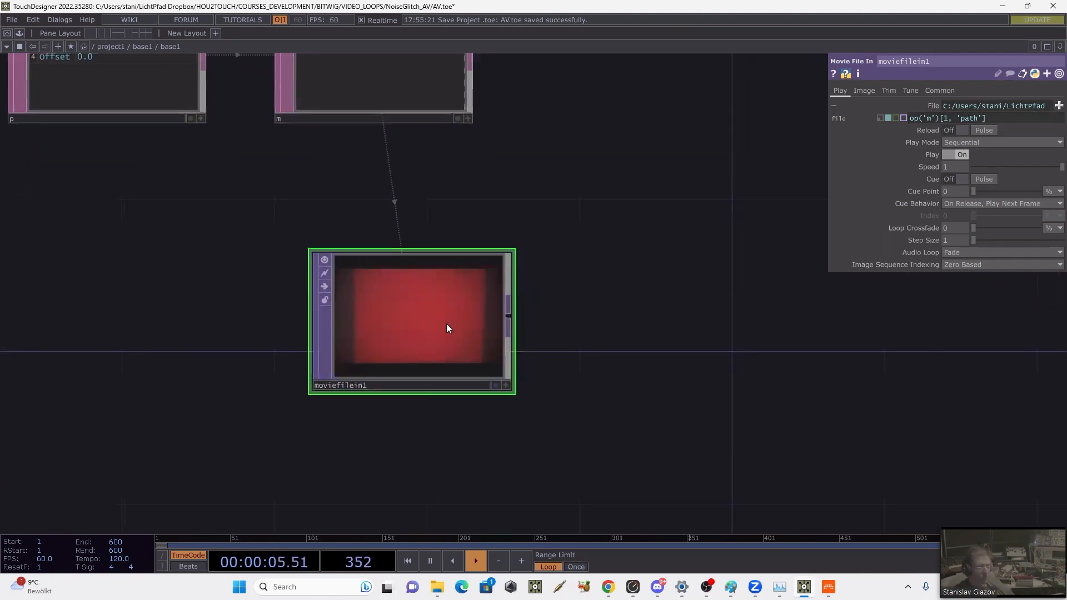
pyautogui.moveTo(445, 325); pyautogui.dragTo(409, 254)
pyautogui.moveTo(581, 239); pyautogui.dragTo(557, 292)
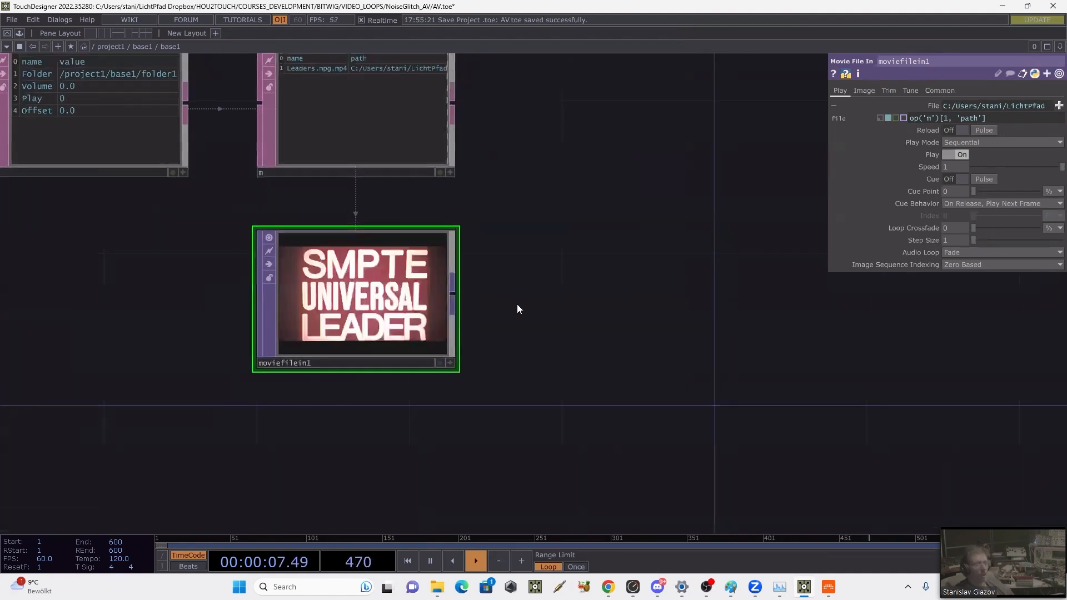
# Step: Add a Level TOP connected to the output of moviefilein1
pyautogui.rightClick(455, 293)
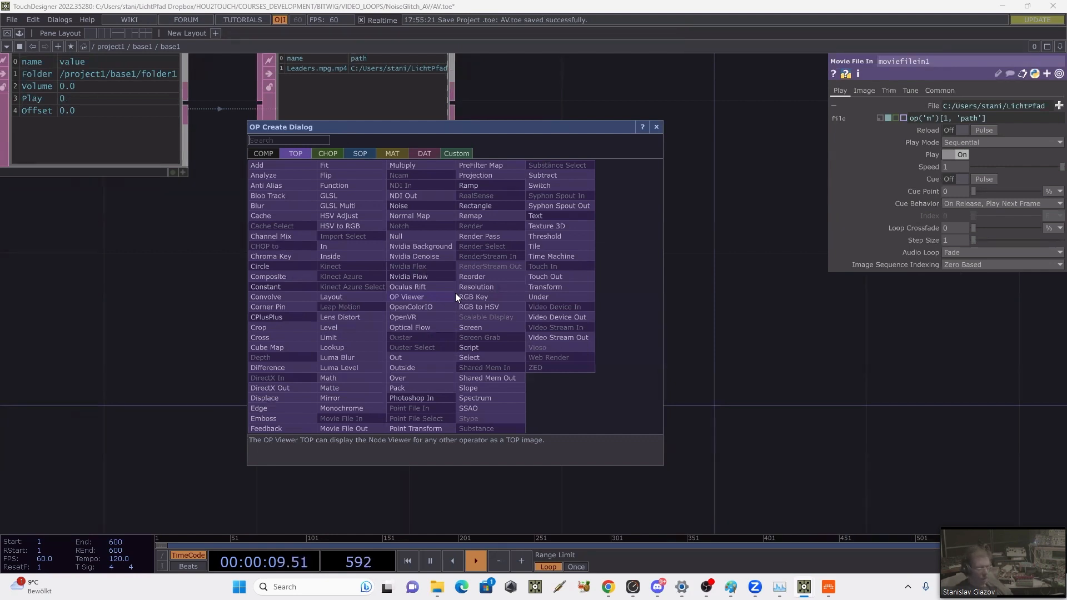
pyautogui.click(359, 328)
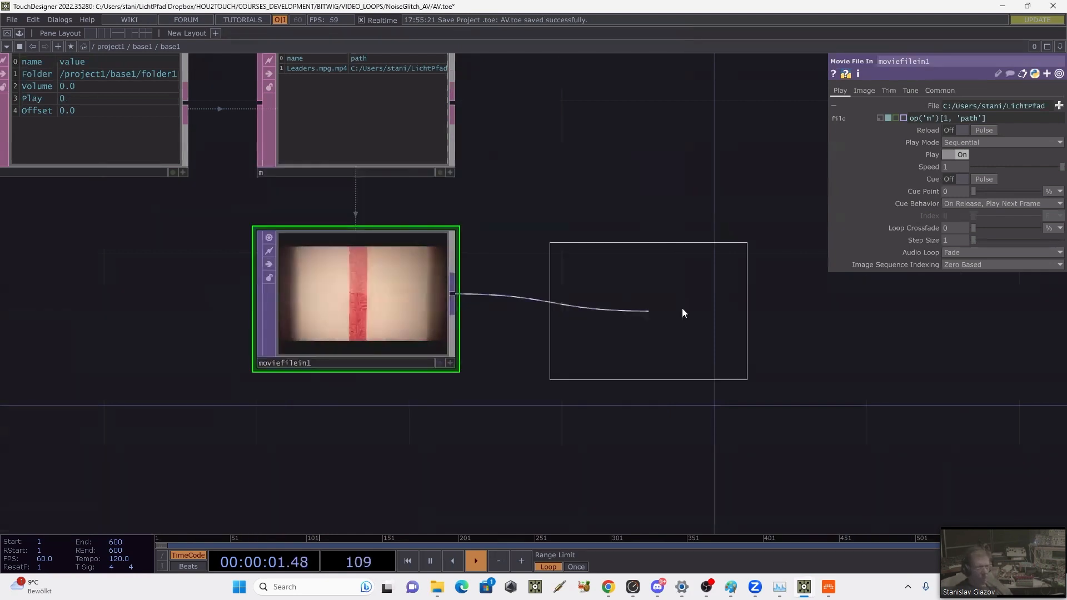
pyautogui.click(614, 297)
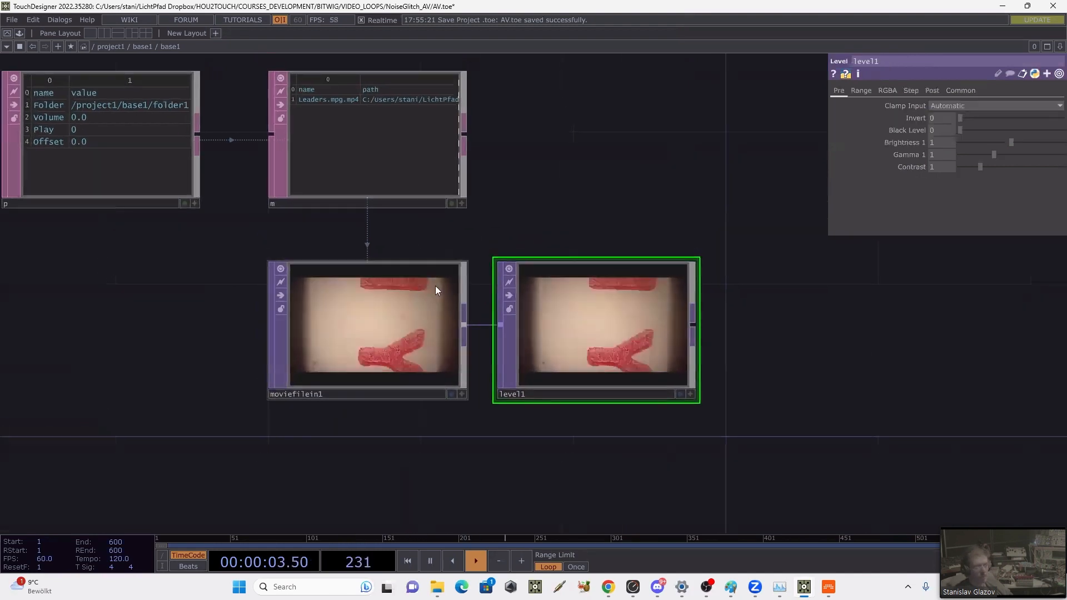
# Step: Add an Out TOP connected to the output of level1
pyautogui.moveTo(773, 336); pyautogui.dragTo(725, 335)
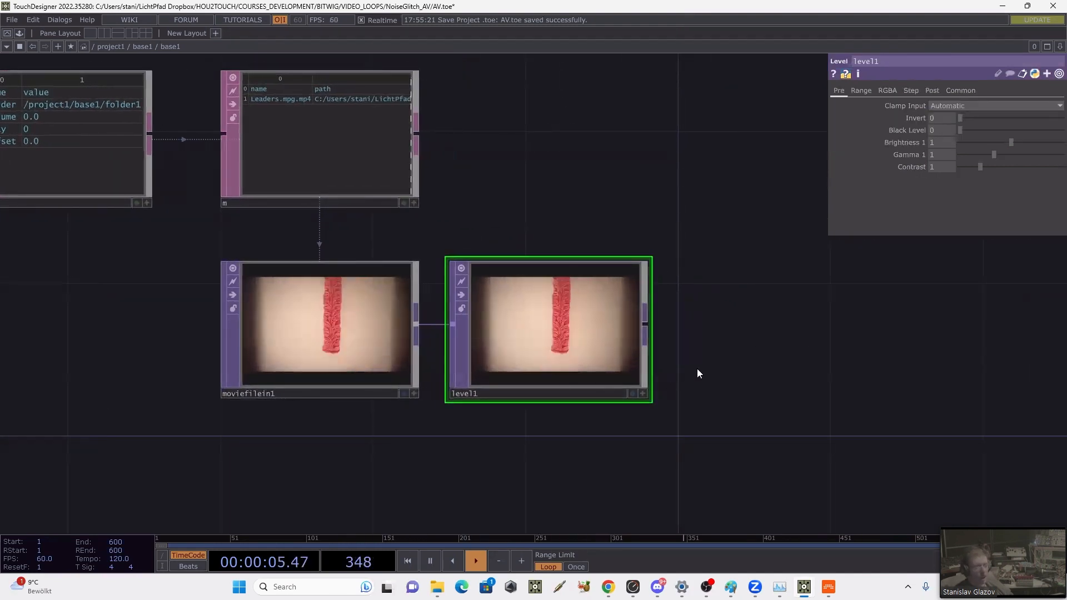
pyautogui.click(646, 323)
pyautogui.write('o')
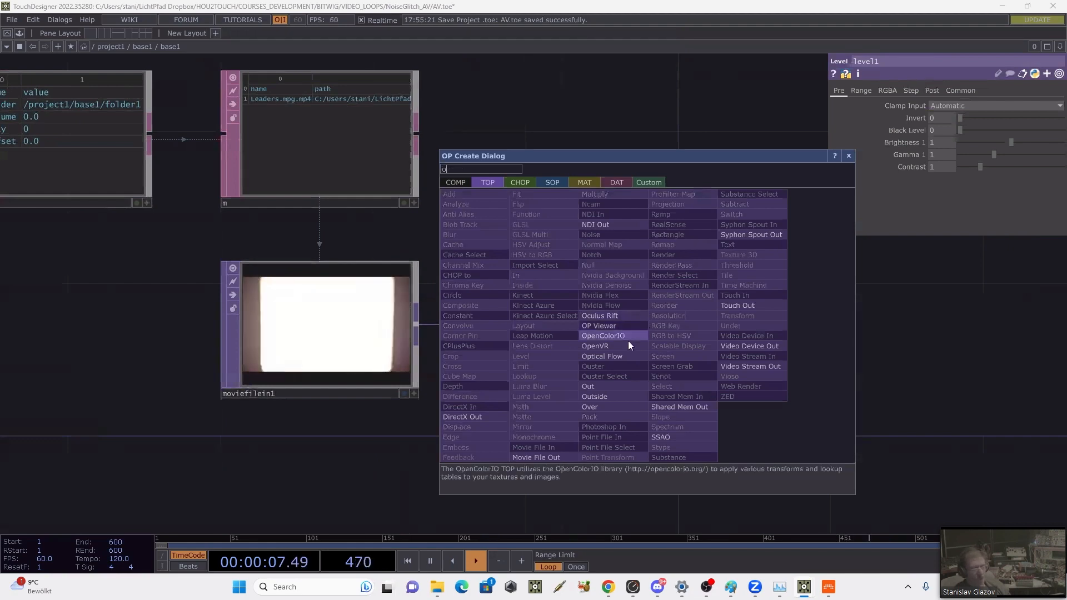
pyautogui.click(594, 387)
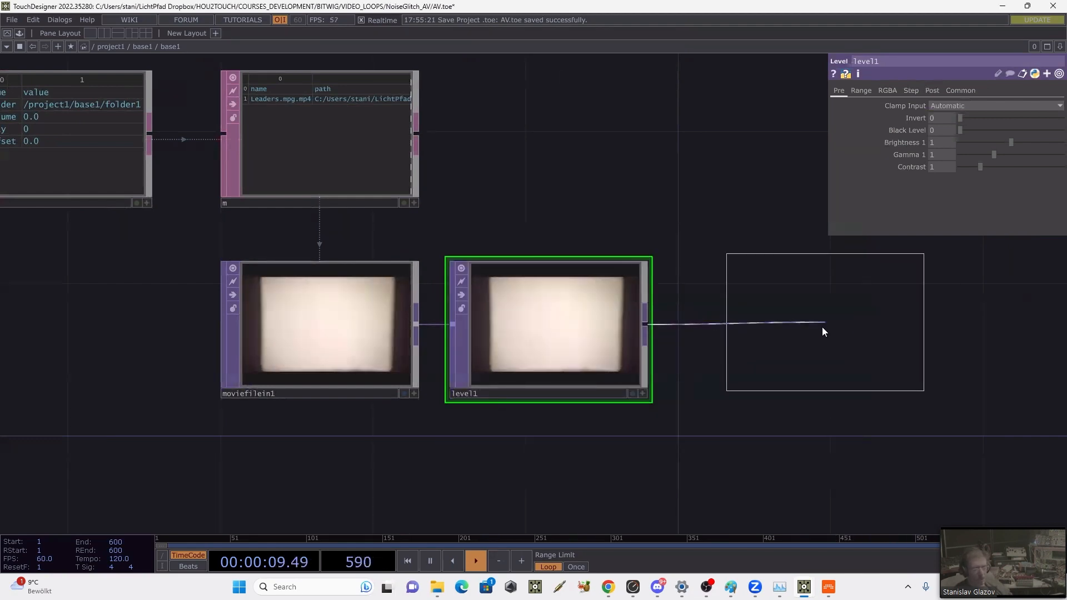
pyautogui.click(823, 332)
# Step: Add a Parameter CHOP to the network, in the empty area beneath the p DAT
pyautogui.press('Tab')
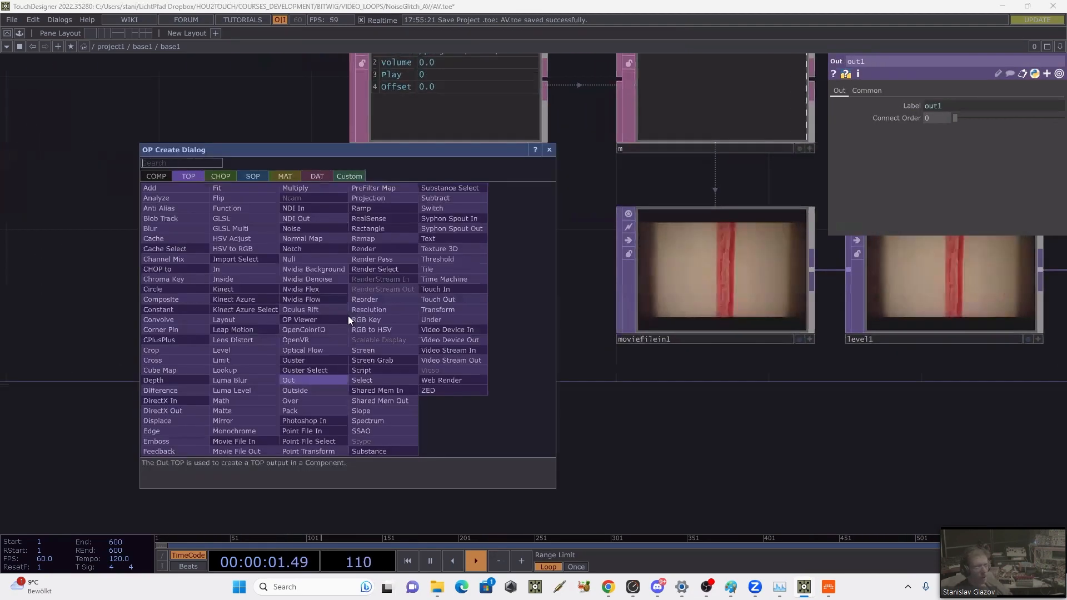
pyautogui.click(215, 177)
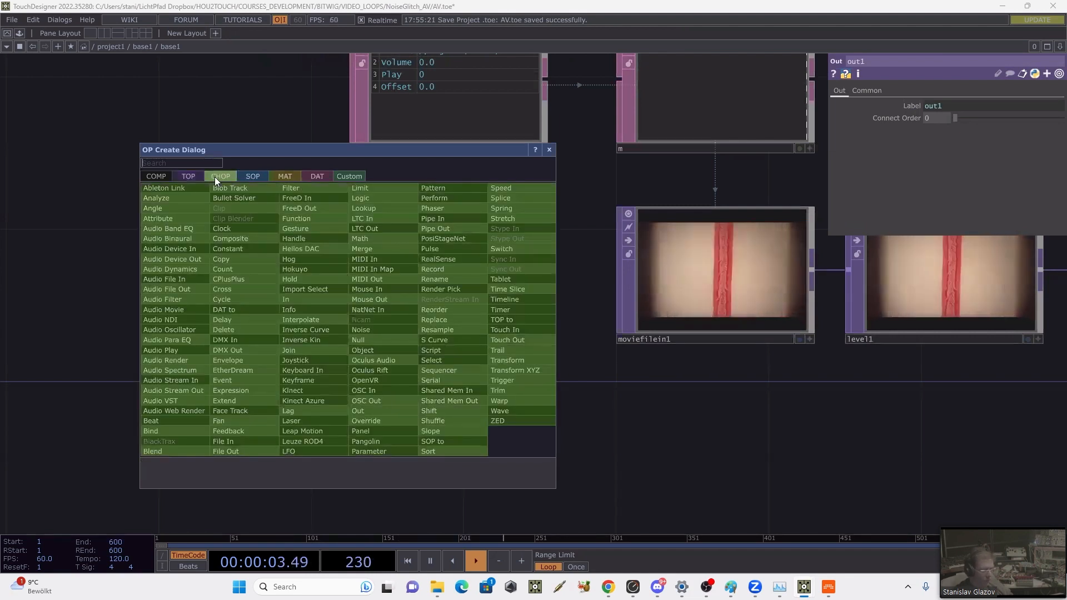
pyautogui.write('pa')
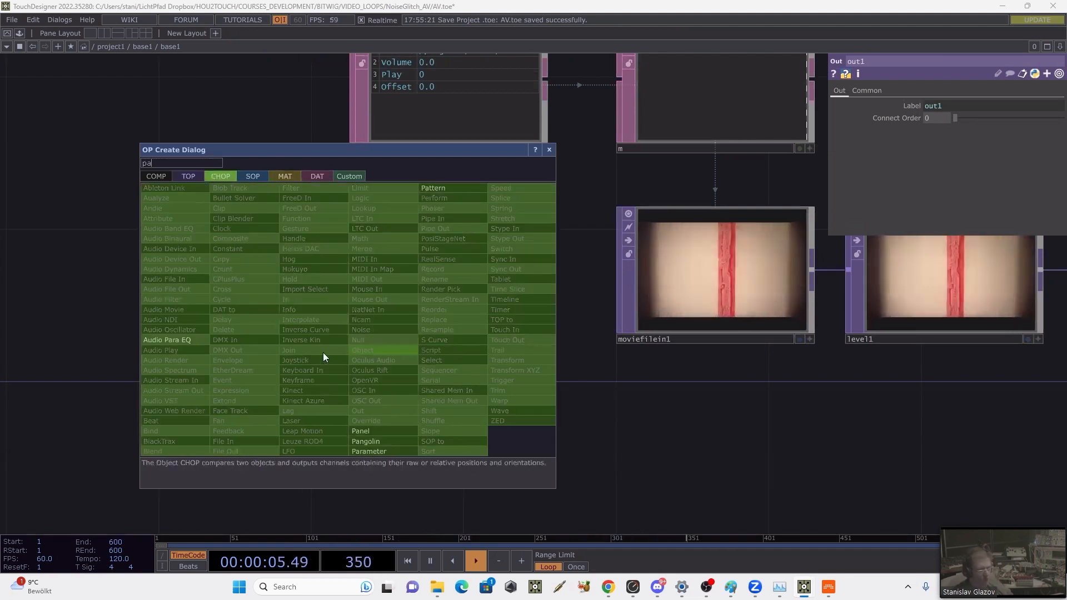
pyautogui.click(369, 451)
pyautogui.click(307, 269)
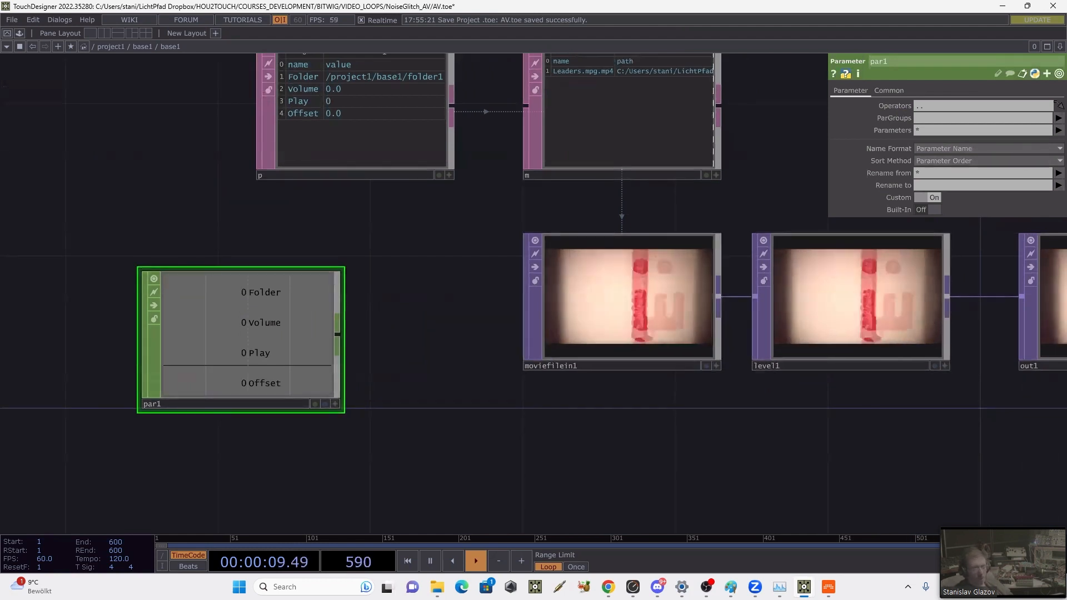
# Step: Limit the Parameter CHOP par1 to the volume parameter and move it directly beneath level1
pyautogui.click(1058, 130)
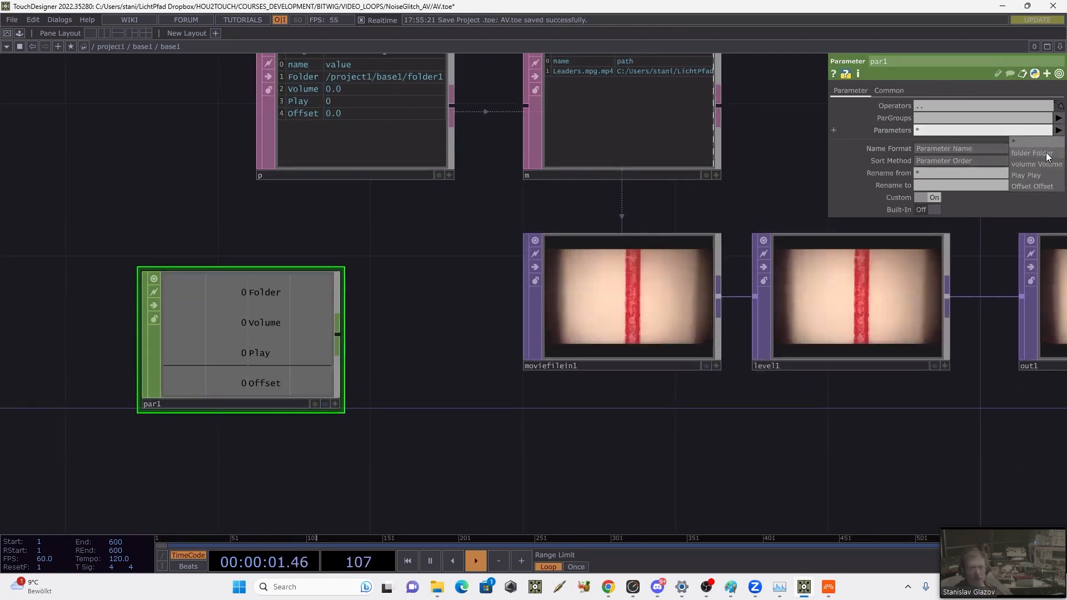
pyautogui.click(1036, 164)
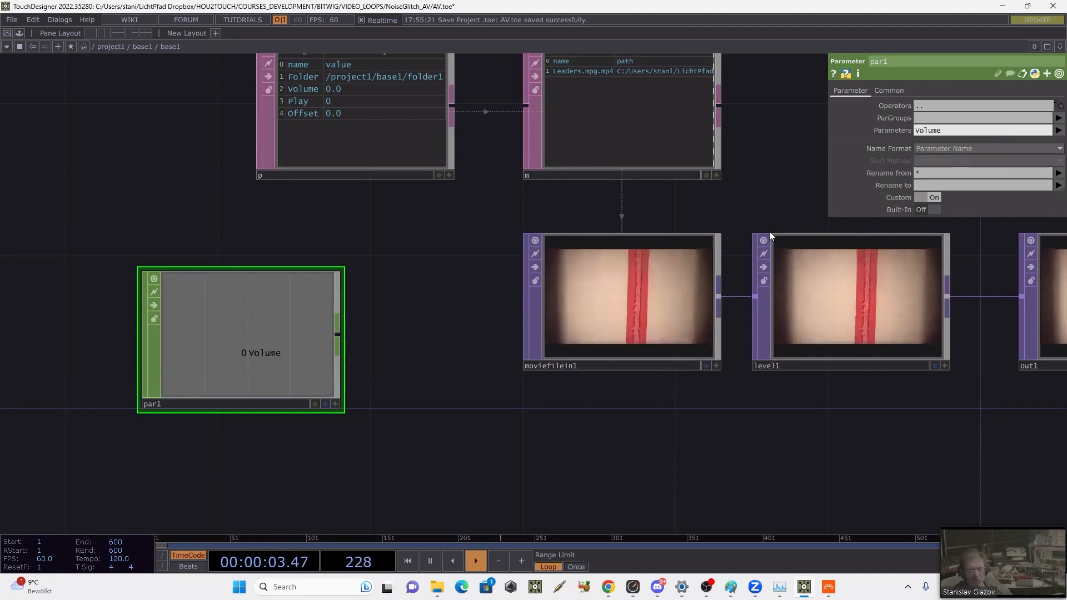
pyautogui.moveTo(221, 310); pyautogui.dragTo(834, 453)
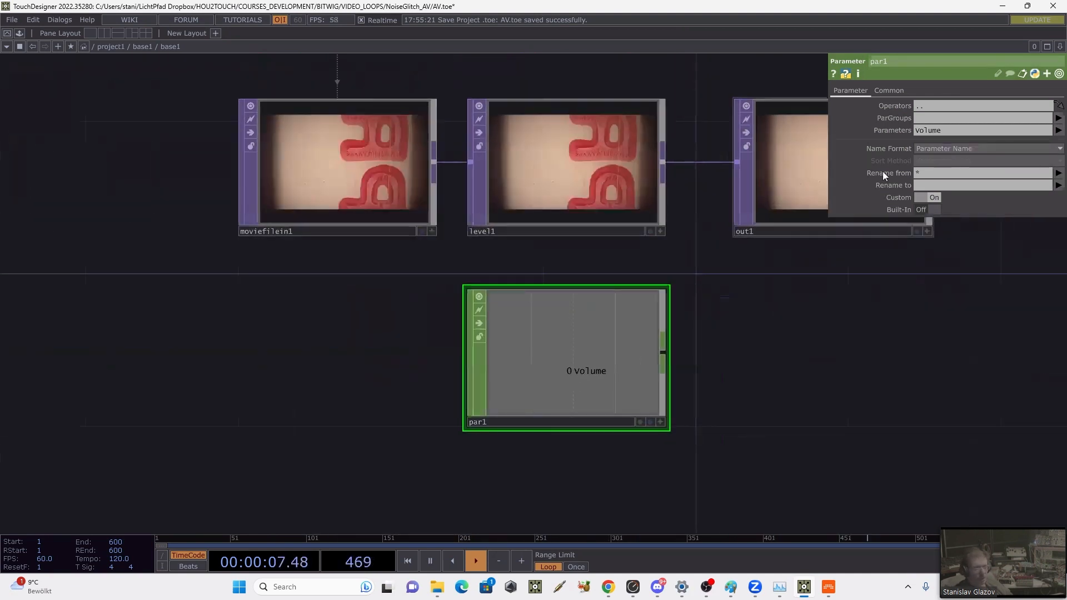
# Step: Rename par1's output channel to level1:opacity
pyautogui.click(926, 184)
pyautogui.write('l')
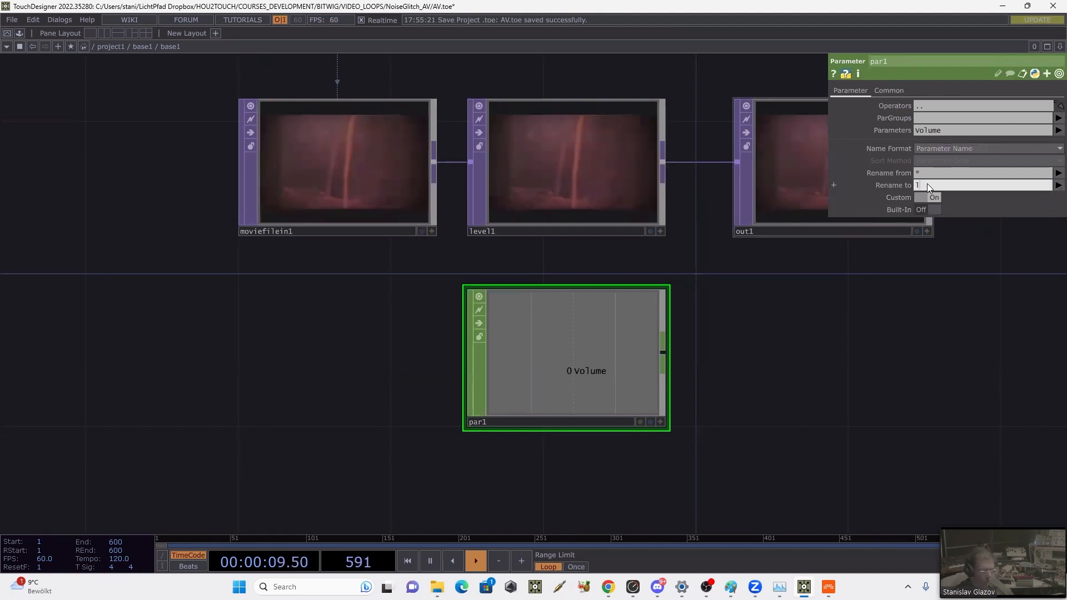
pyautogui.write('evel1')
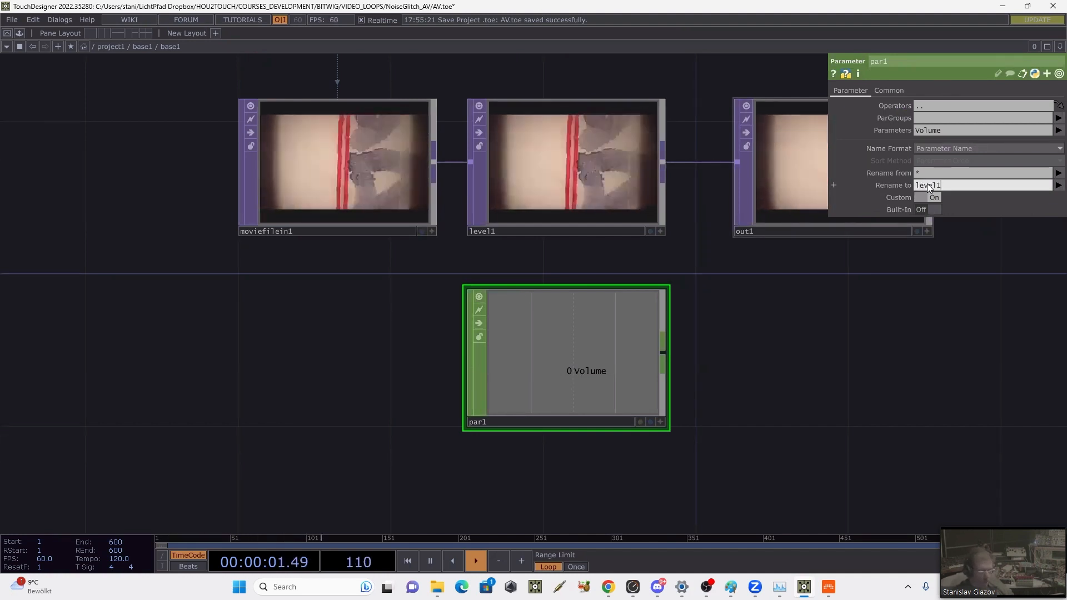
pyautogui.write(':')
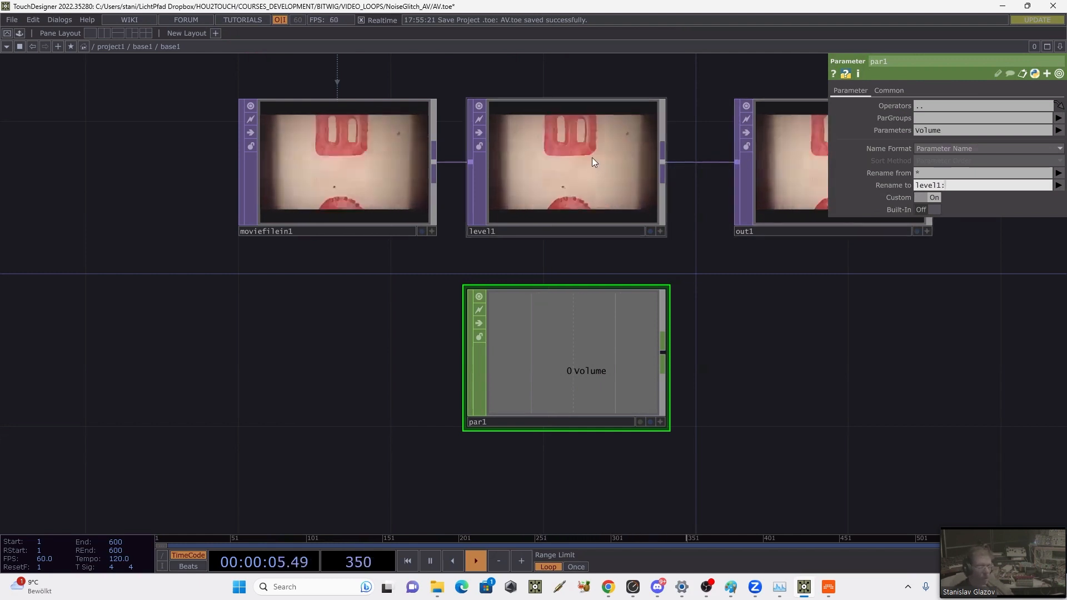
pyautogui.write('opacit')
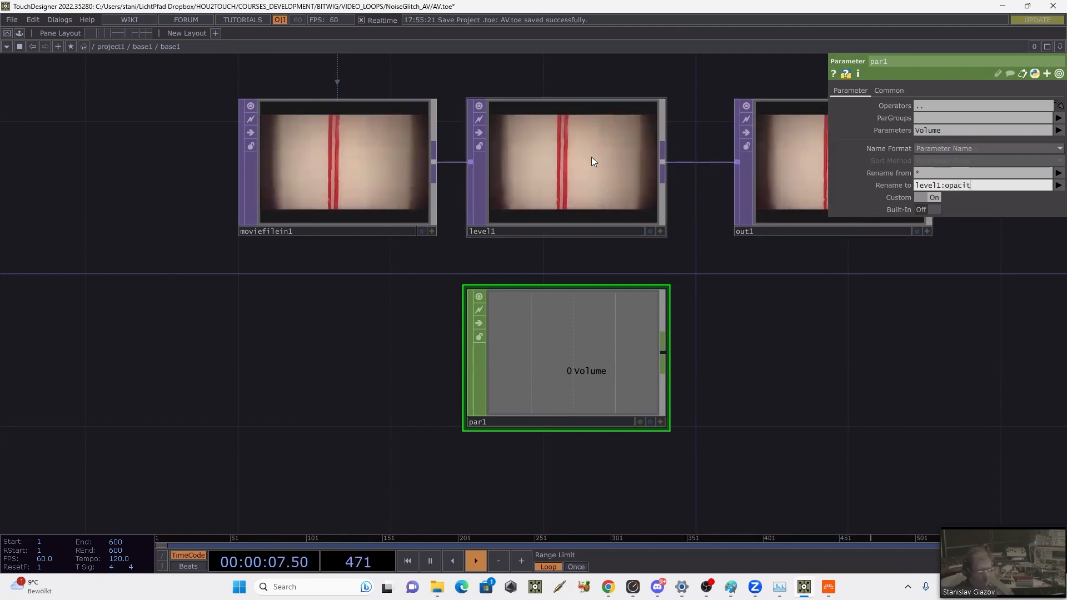
pyautogui.write('y')
pyautogui.press('Return')
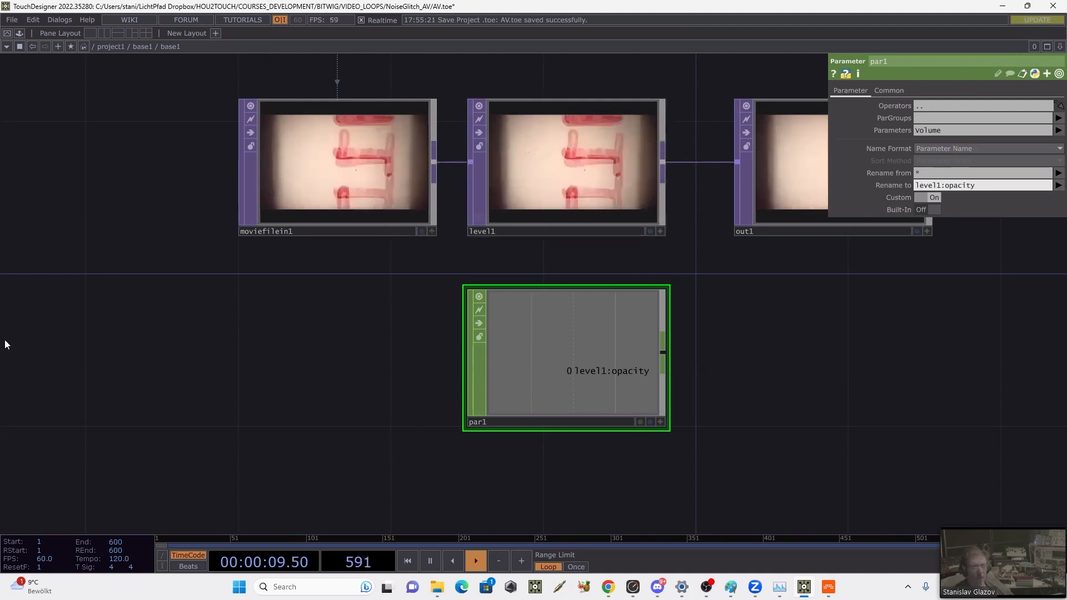
# Step: Paste a copy of par1 below it and set the copy's Parameters to Play
pyautogui.hotkey('ctrl', 'v')
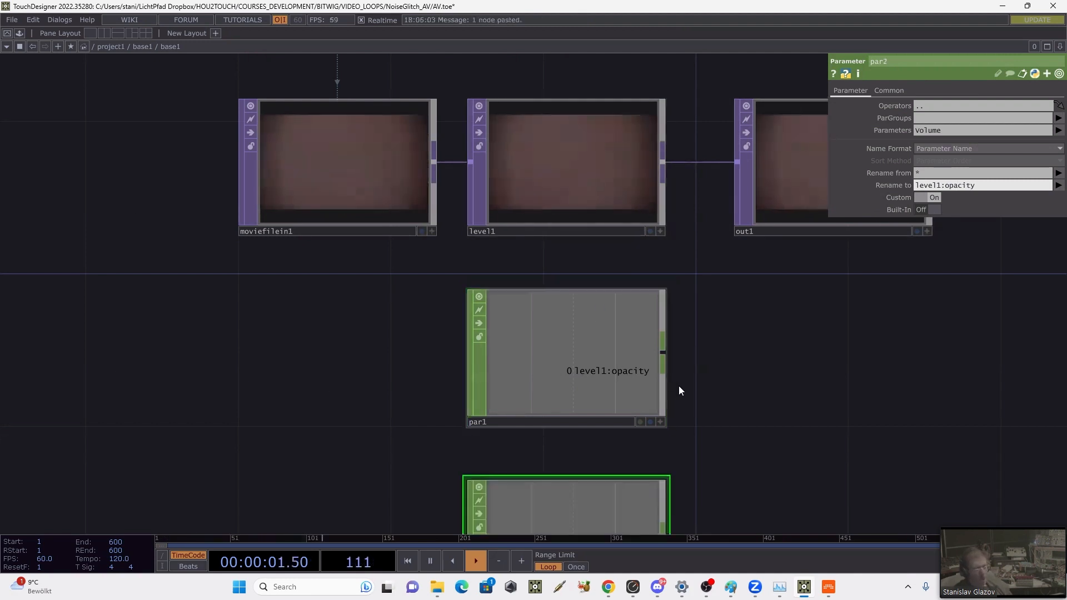
pyautogui.moveTo(657, 440); pyautogui.dragTo(660, 316)
pyautogui.moveTo(730, 239); pyautogui.dragTo(723, 375)
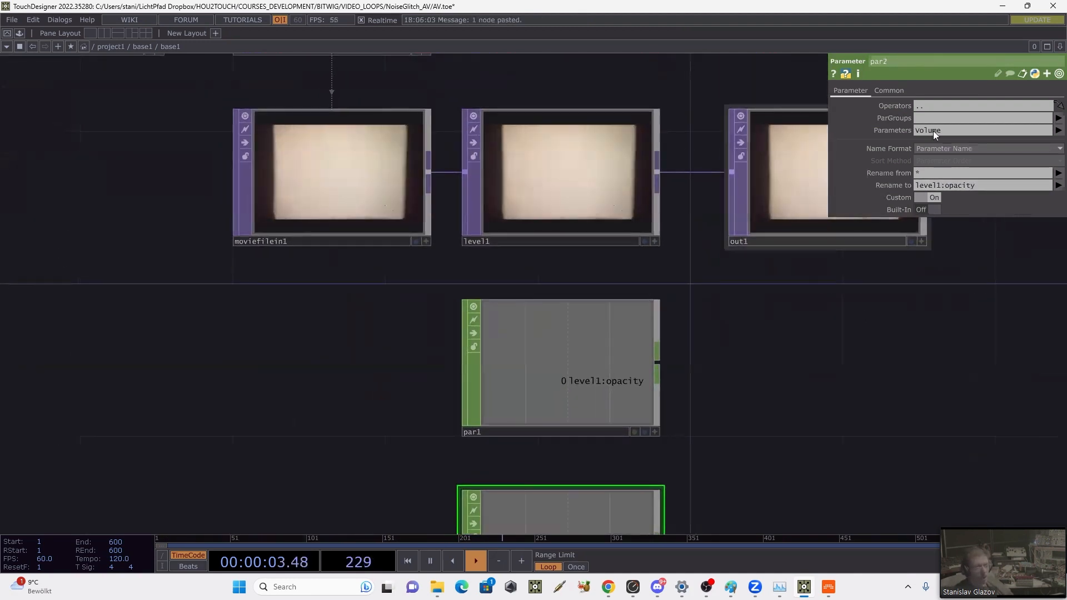
pyautogui.click(1023, 132)
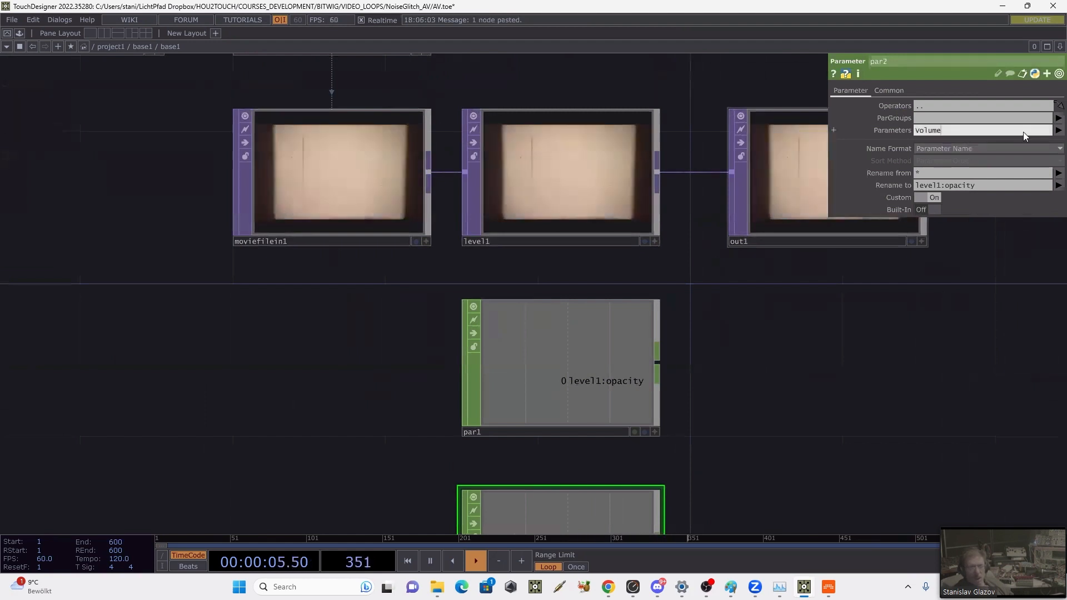
pyautogui.press('BackSpace')
pyautogui.press('BackSpace')
pyautogui.press('BackSpace')
pyautogui.press('BackSpace')
pyautogui.press('BackSpace')
pyautogui.press('BackSpace')
pyautogui.click(1058, 131)
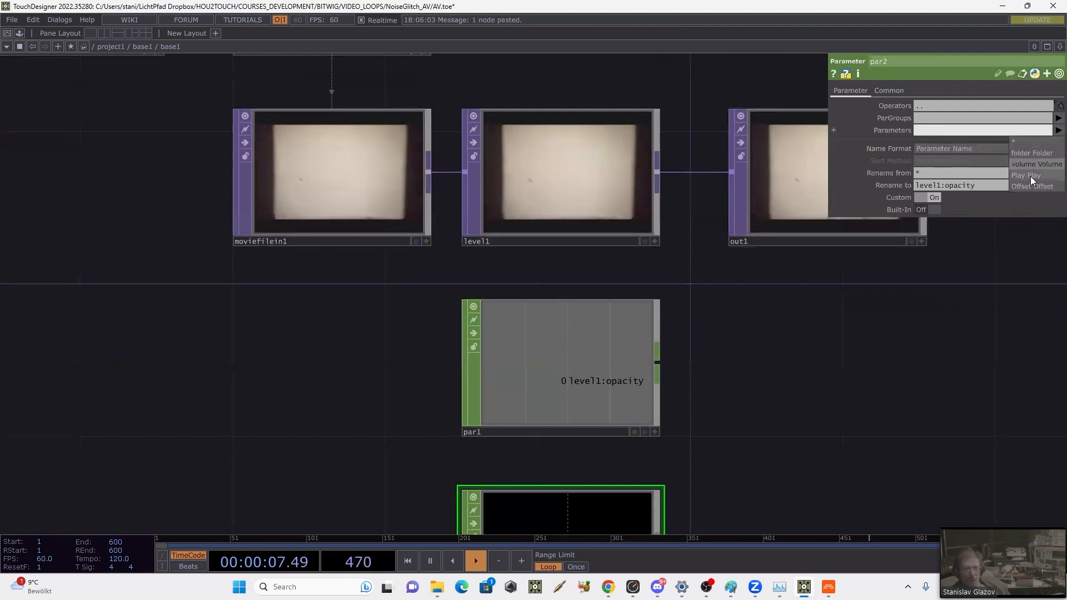
pyautogui.click(1031, 175)
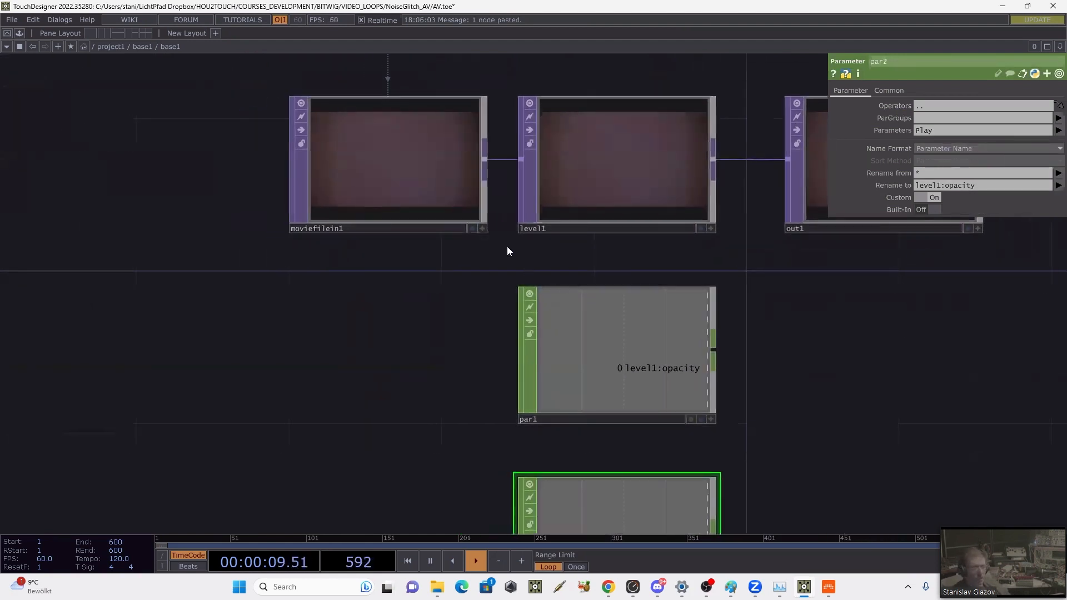
# Step: Go up to the parent network and change the style of base1's Play custom parameter to Int
pyautogui.click(473, 216)
pyautogui.moveTo(745, 352); pyautogui.dragTo(681, 320)
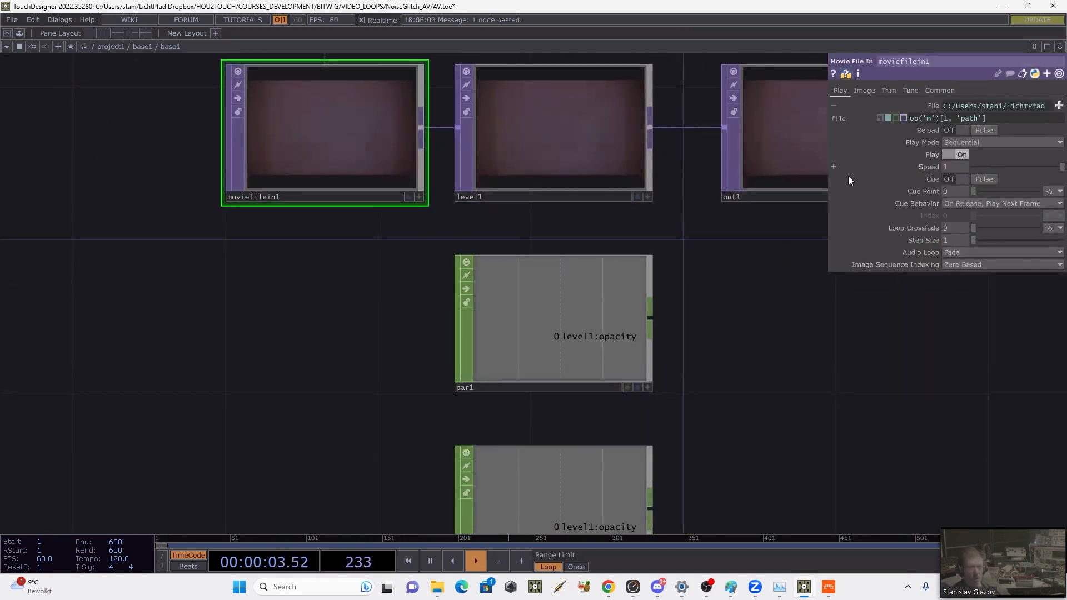
pyautogui.press('u')
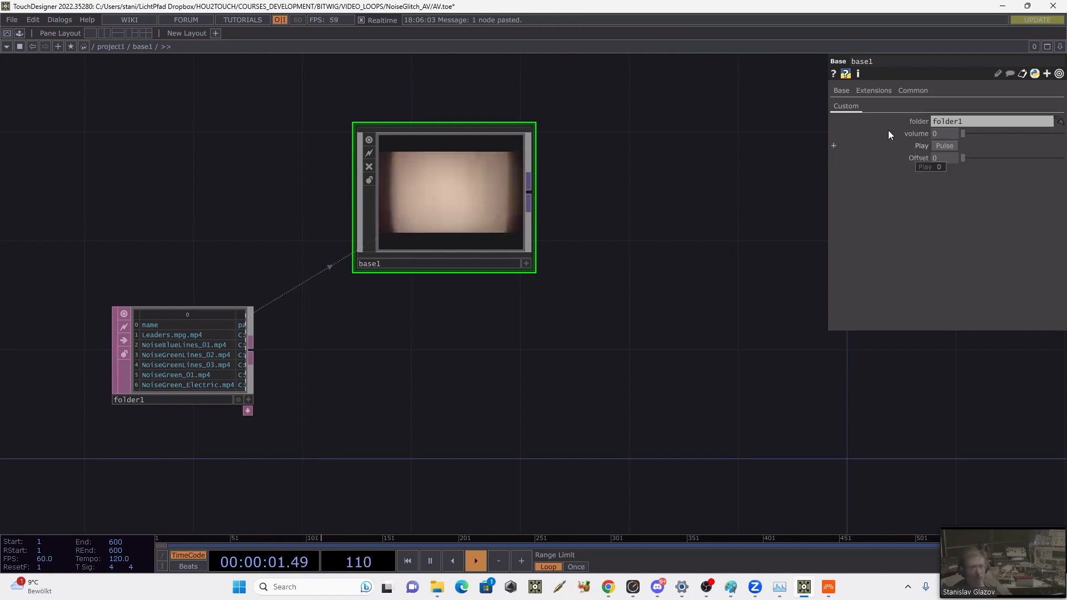
pyautogui.rightClick(507, 189)
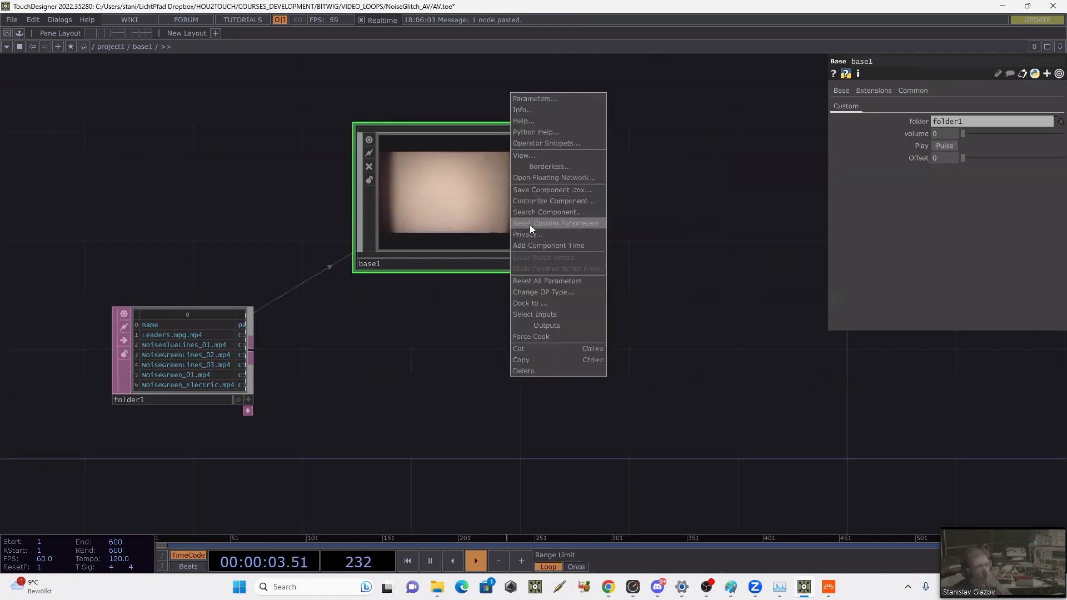
pyautogui.click(538, 201)
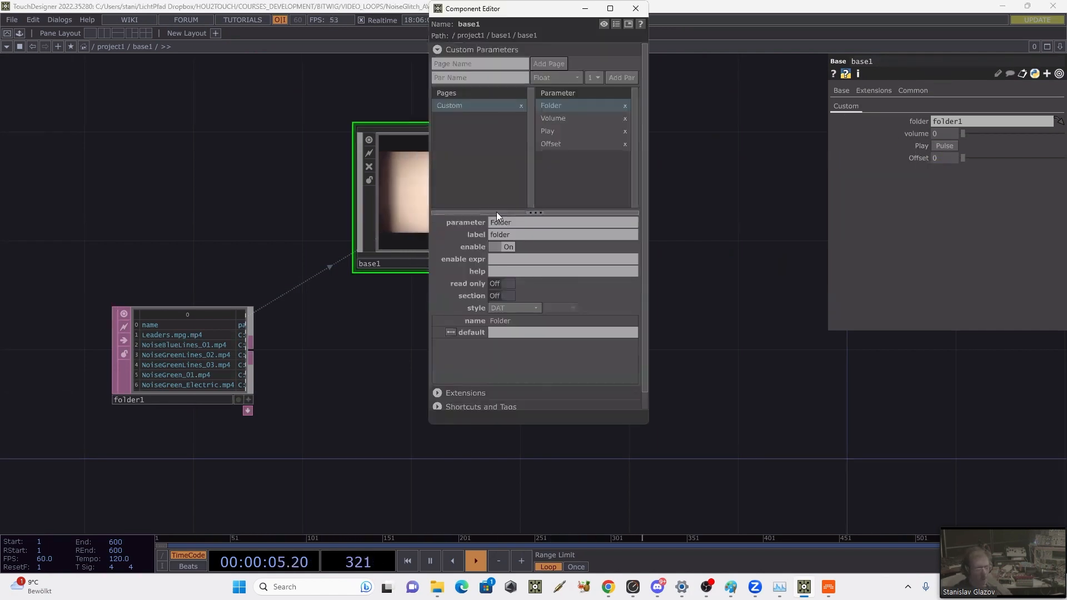
pyautogui.click(555, 132)
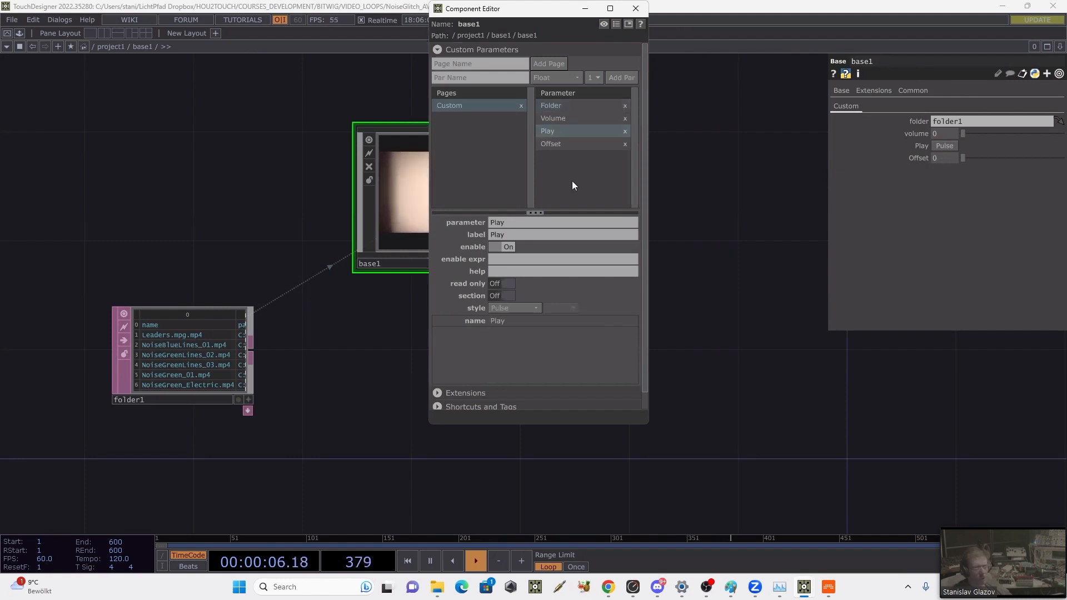
pyautogui.click(518, 306)
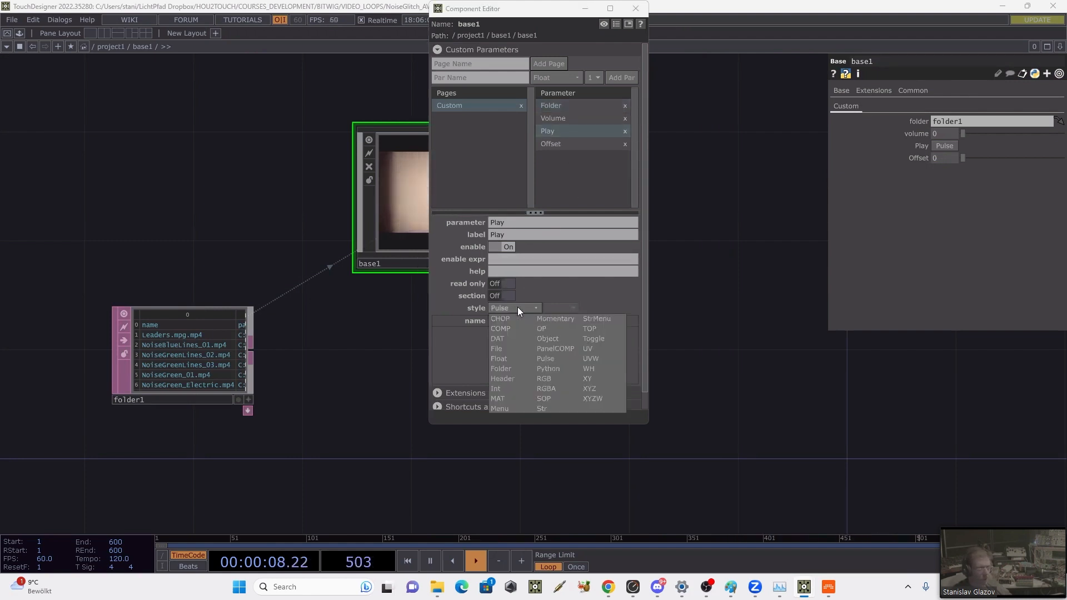
pyautogui.click(504, 386)
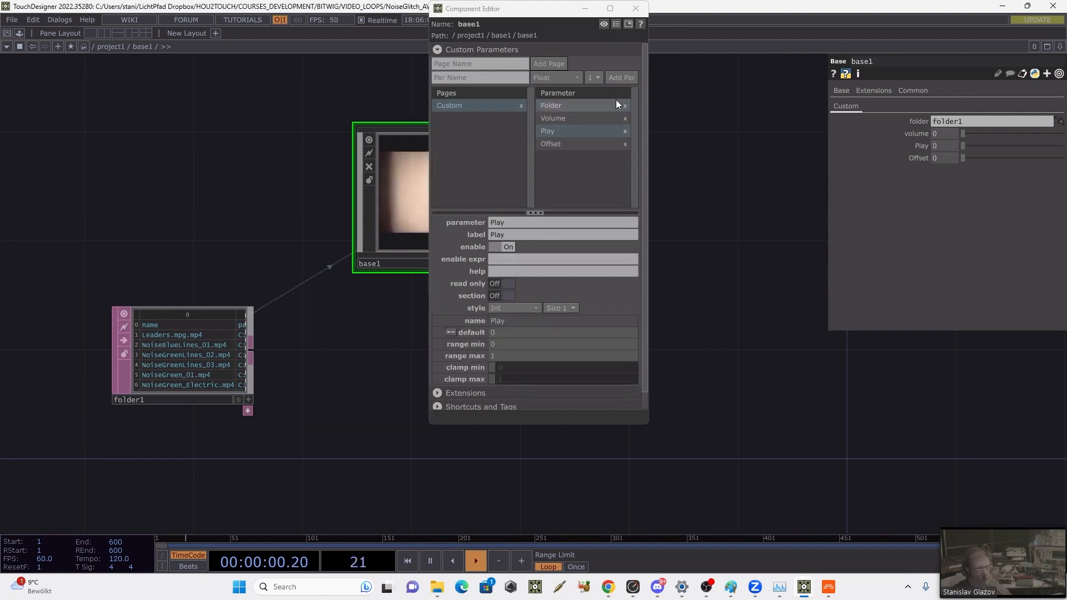
pyautogui.click(635, 10)
# Step: Go back inside base1 and rename par2's output channel to moviefilein1:play
pyautogui.press('i')
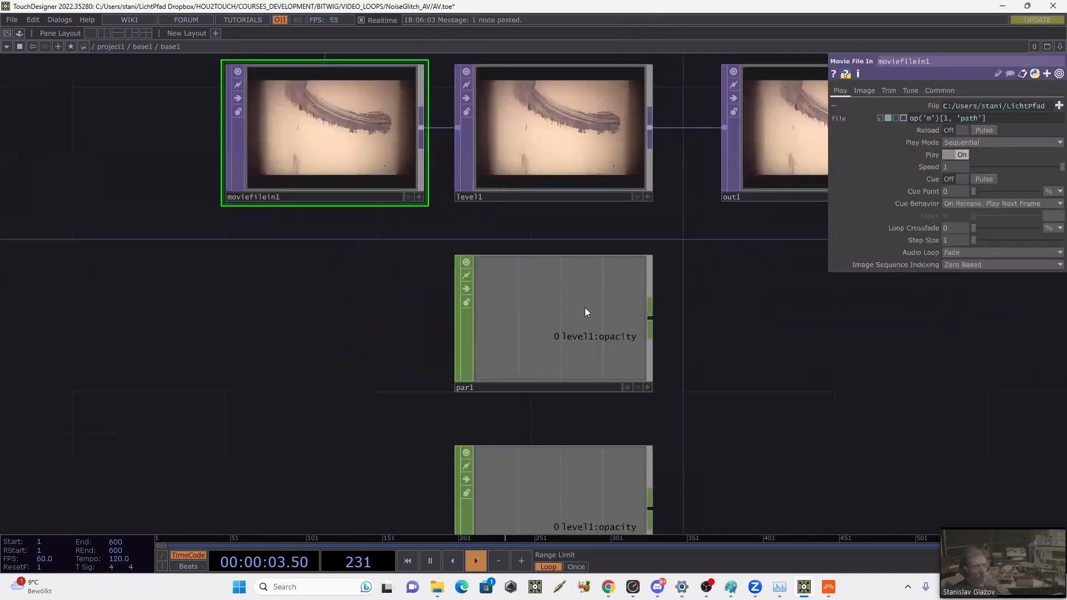
pyautogui.click(536, 390)
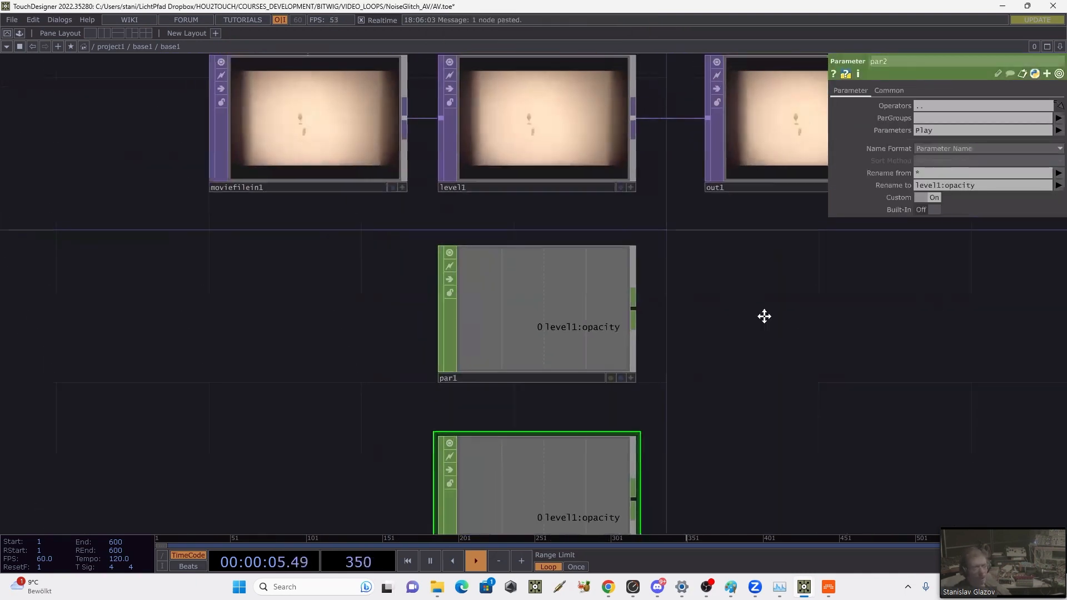
pyautogui.click(278, 172)
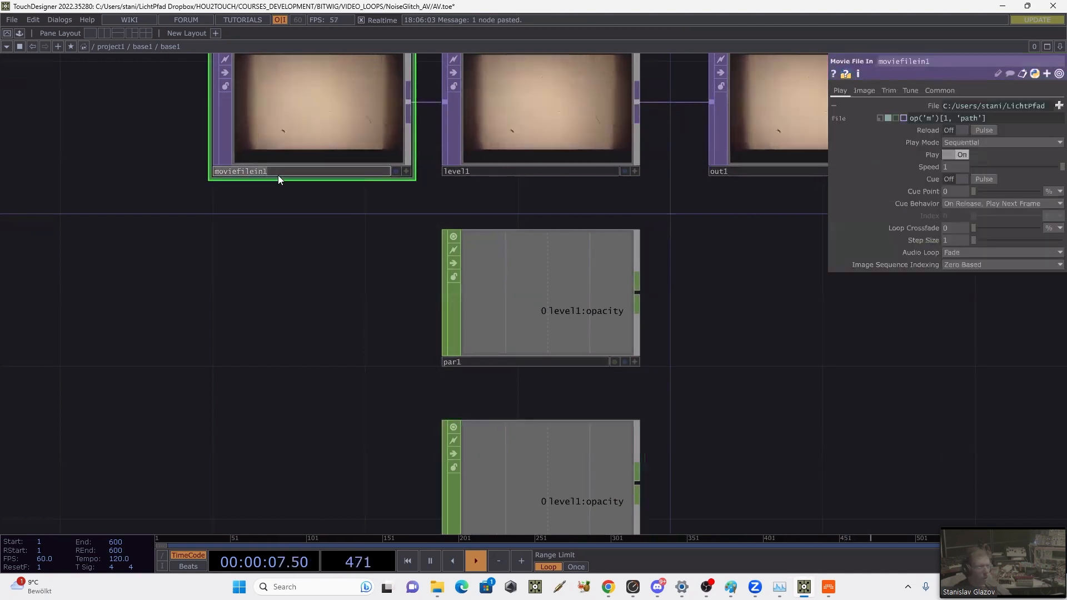
pyautogui.click(532, 499)
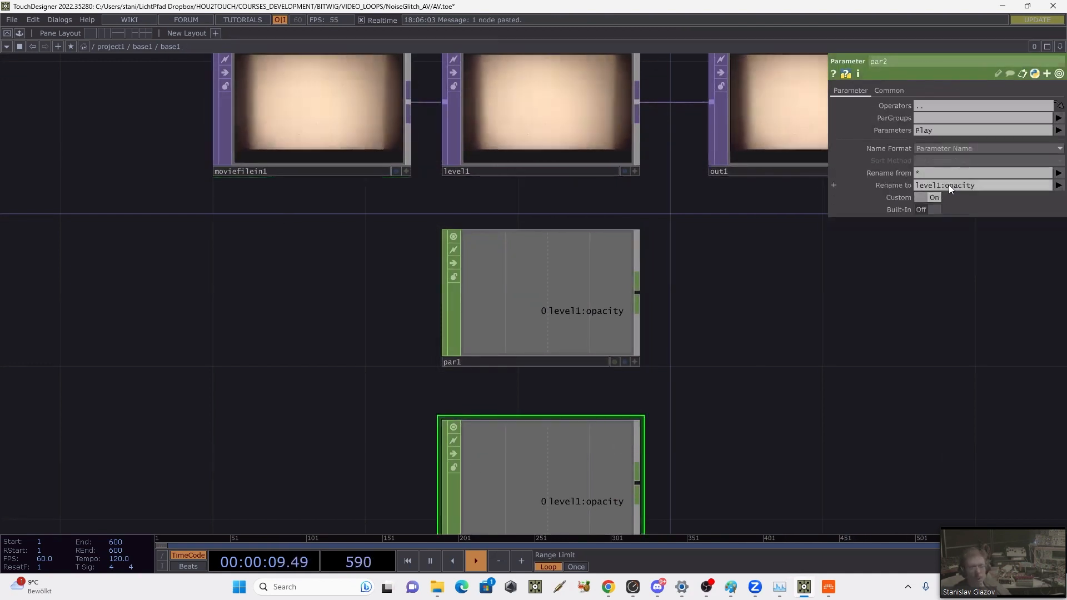
pyautogui.click(362, 111)
pyautogui.moveTo(743, 353); pyautogui.dragTo(708, 285)
pyautogui.click(561, 394)
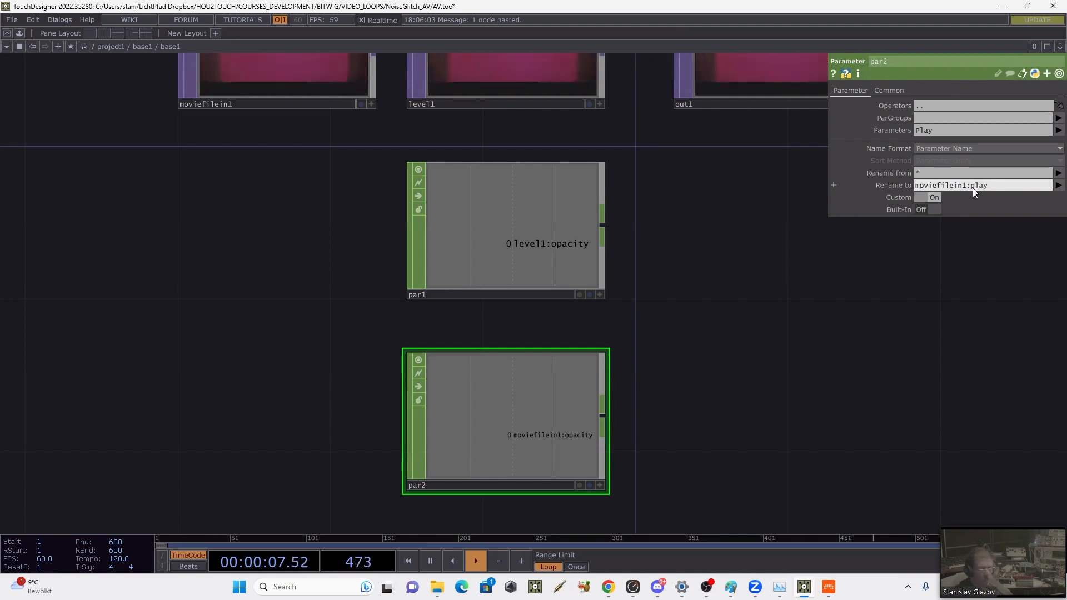
pyautogui.write('play')
# Step: Test the cue pulse of moviefilein1
pyautogui.moveTo(765, 306); pyautogui.dragTo(758, 364)
pyautogui.click(266, 115)
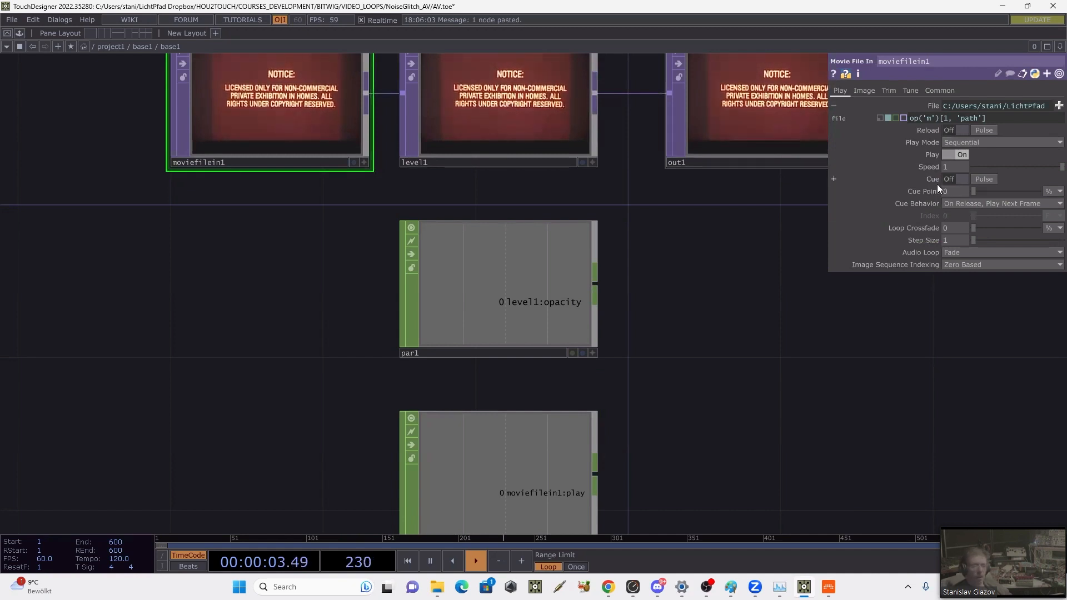
pyautogui.click(981, 179)
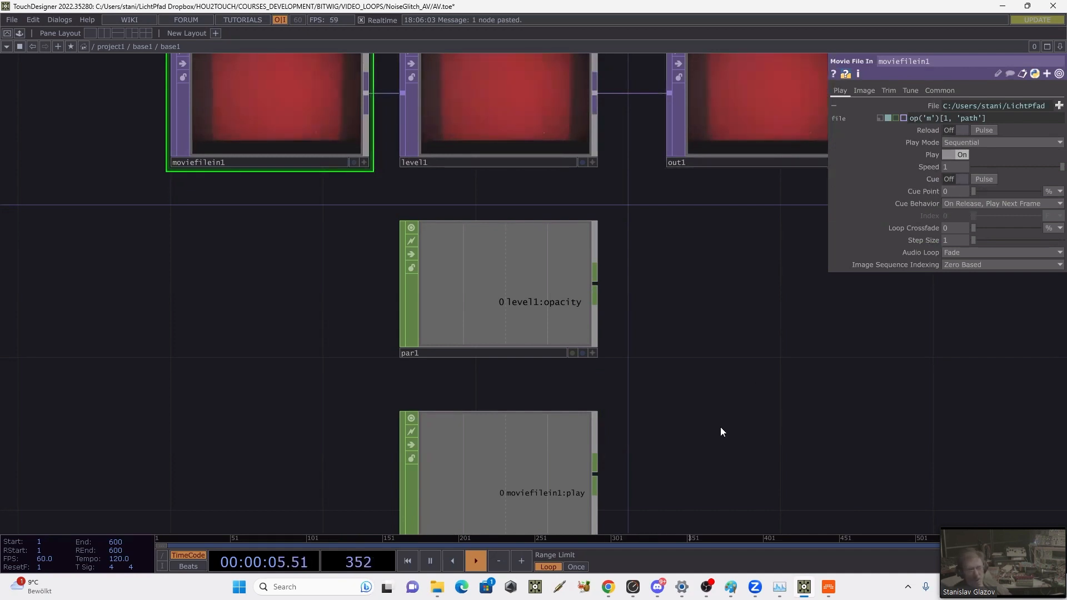
# Step: Add a Trigger CHOP connected to the output of par2
pyautogui.moveTo(705, 438); pyautogui.dragTo(709, 357)
pyautogui.click(455, 382)
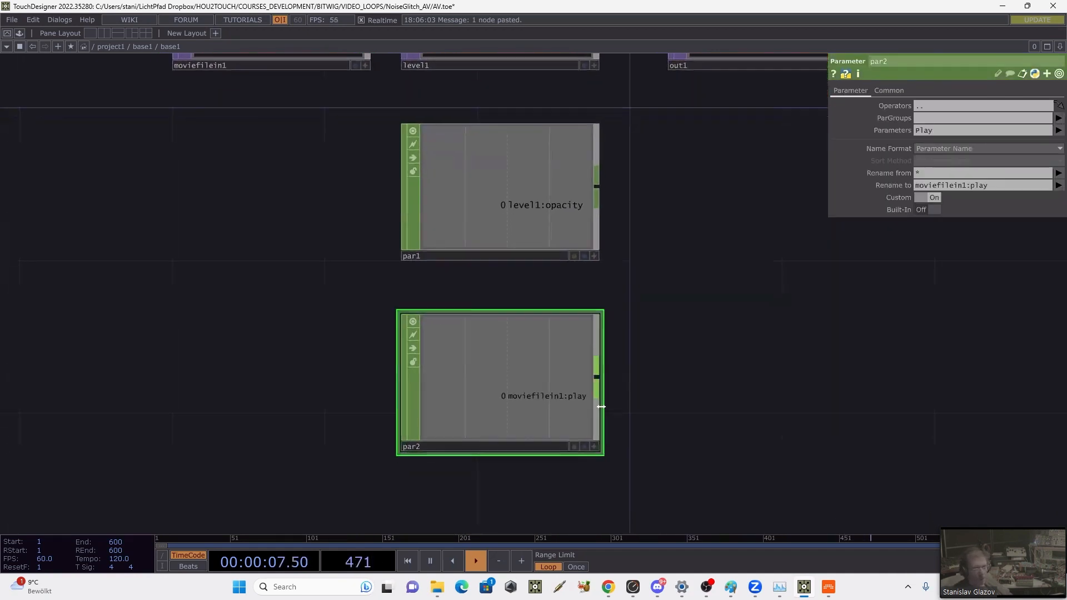
pyautogui.rightClick(598, 375)
pyautogui.write('tr')
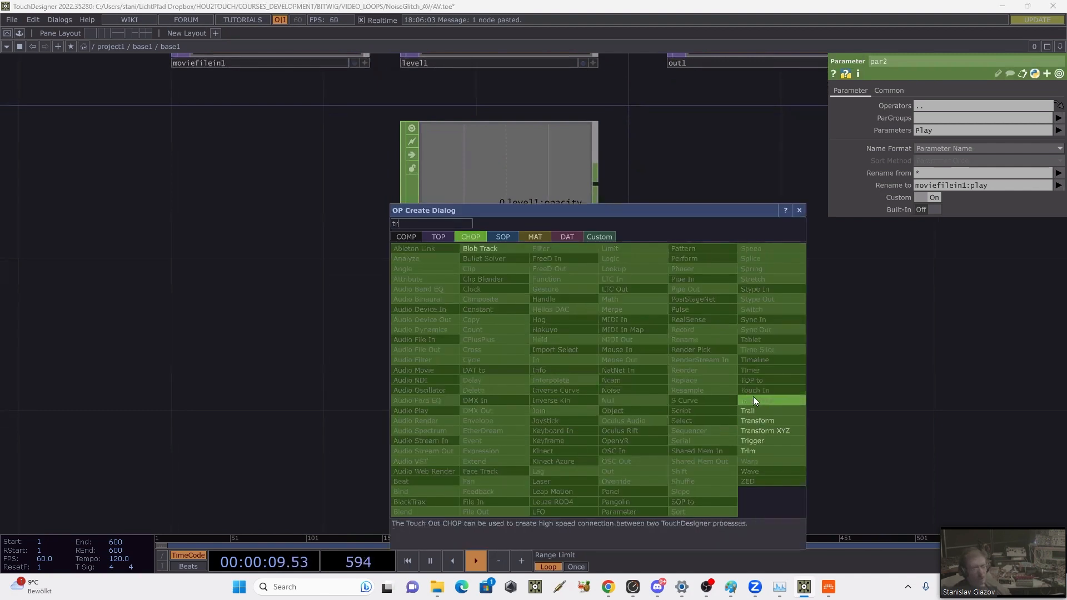
pyautogui.click(755, 437)
pyautogui.click(759, 403)
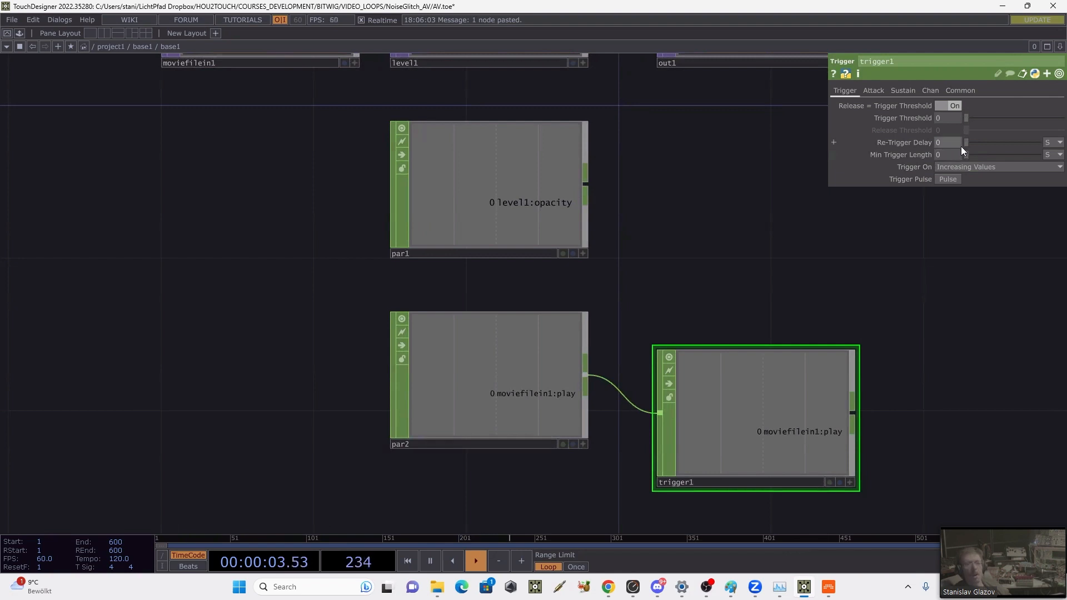
# Step: Set trigger1's decay length, sustain level and release length to 0
pyautogui.click(883, 91)
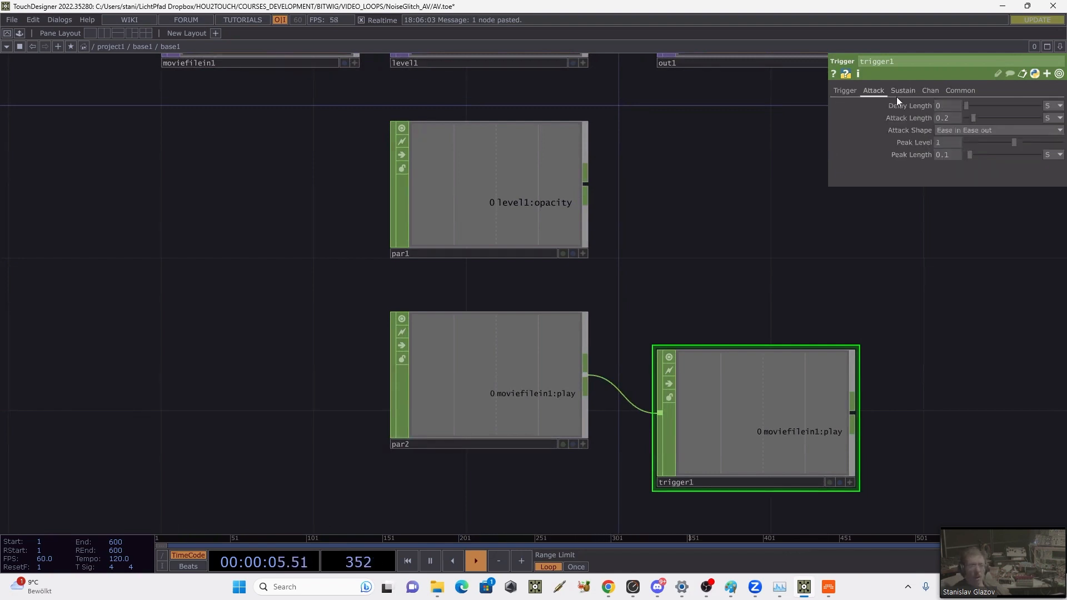
pyautogui.click(903, 91)
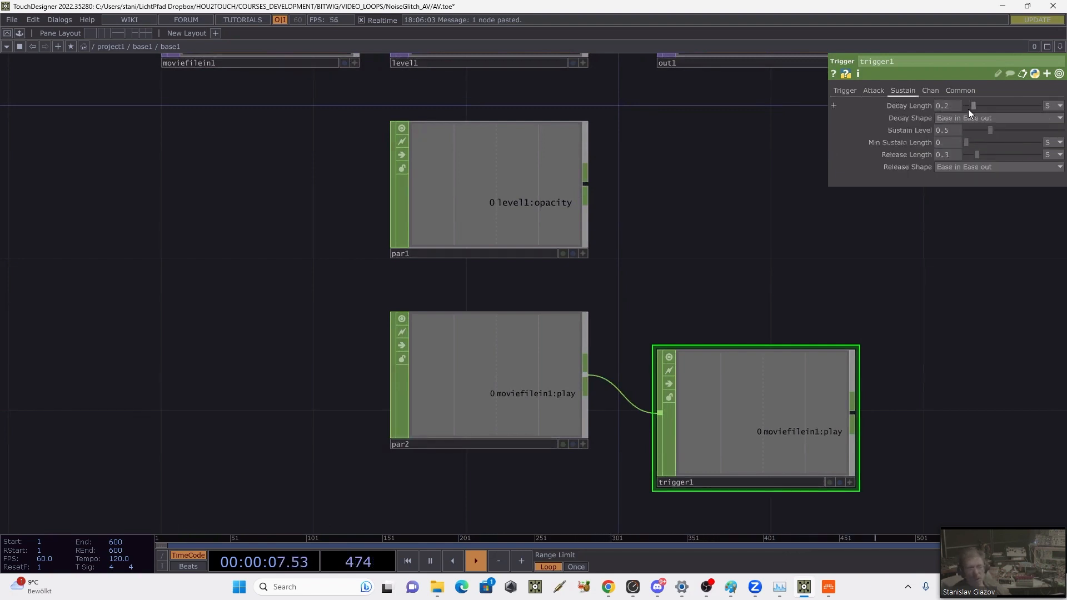
pyautogui.moveTo(968, 108); pyautogui.dragTo(905, 165)
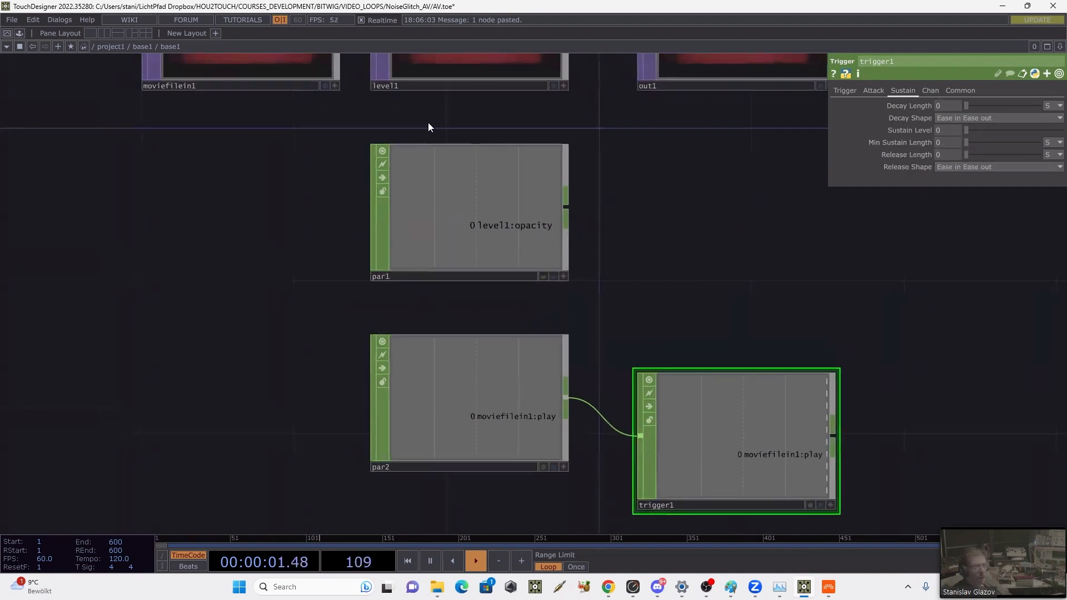
# Step: Open the parent component's parameters in a floating window and try out its Play value
pyautogui.rightClick(687, 180)
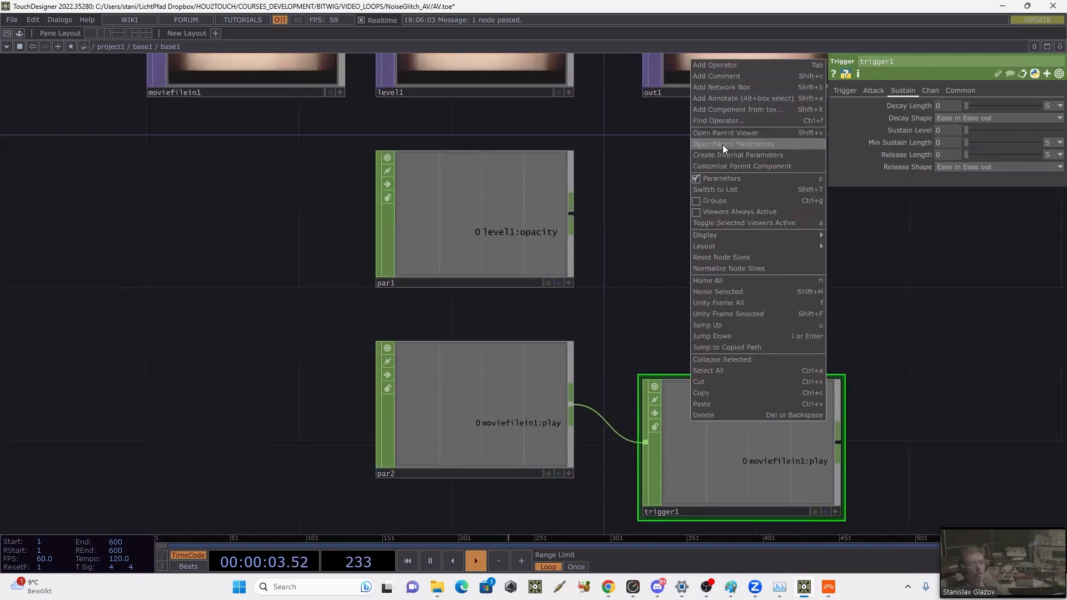
pyautogui.click(722, 144)
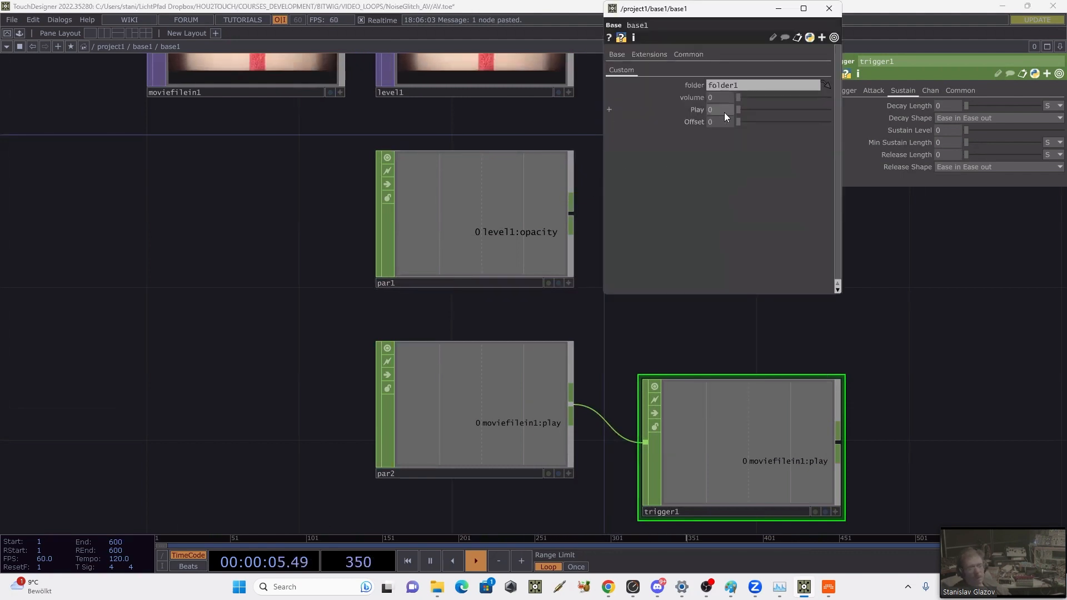
pyautogui.moveTo(765, 112); pyautogui.dragTo(731, 104)
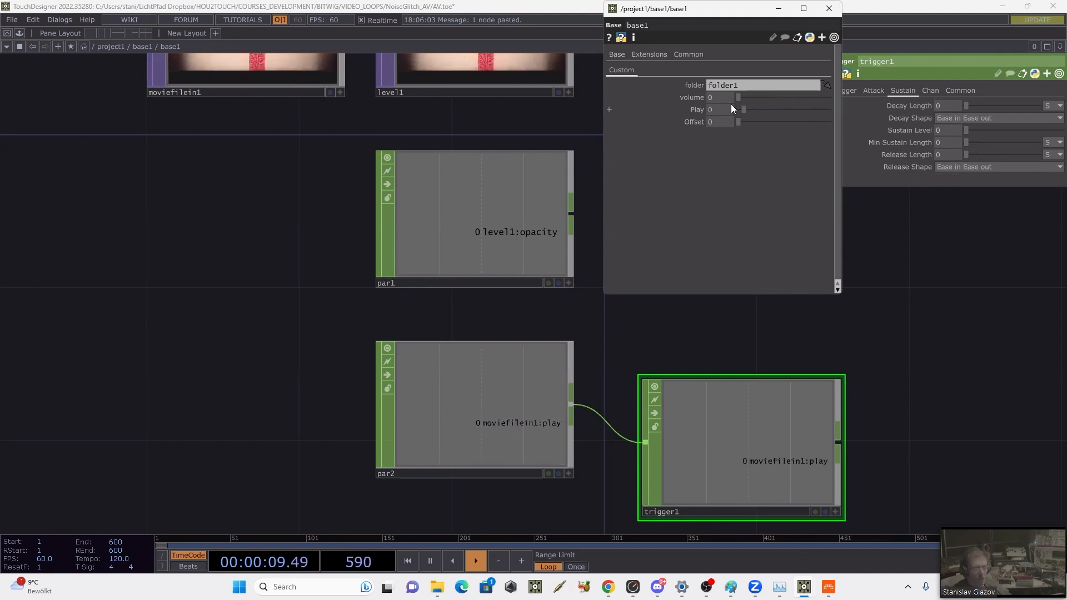
# Step: Add a Rename CHOP connected to the output of trigger1
pyautogui.scroll(-1, 864, 395)
pyautogui.scroll(-2, 863, 395)
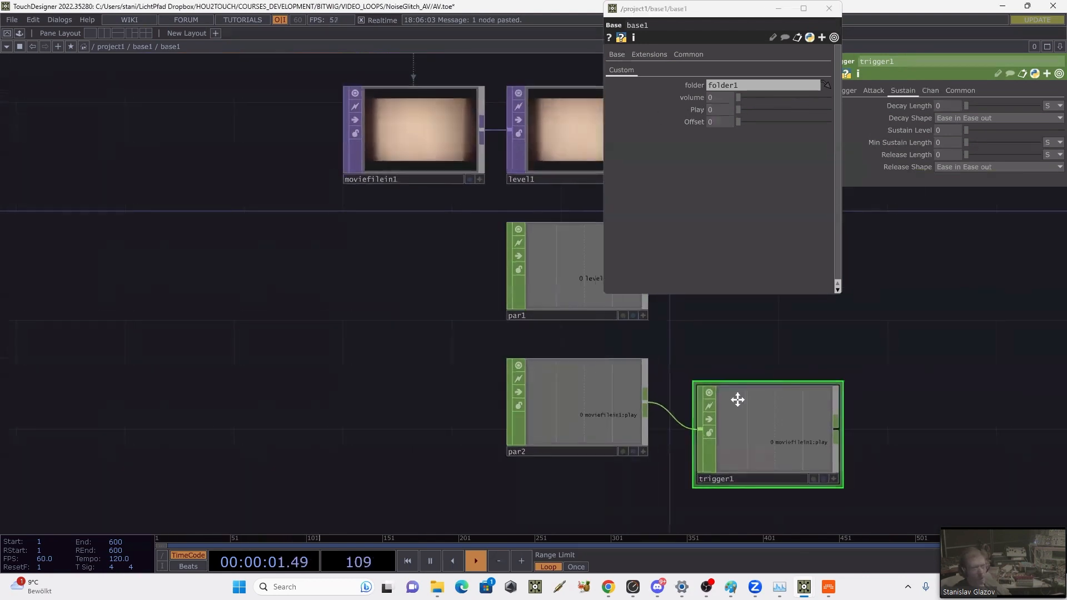
pyautogui.moveTo(736, 400); pyautogui.dragTo(608, 404)
pyautogui.click(708, 433)
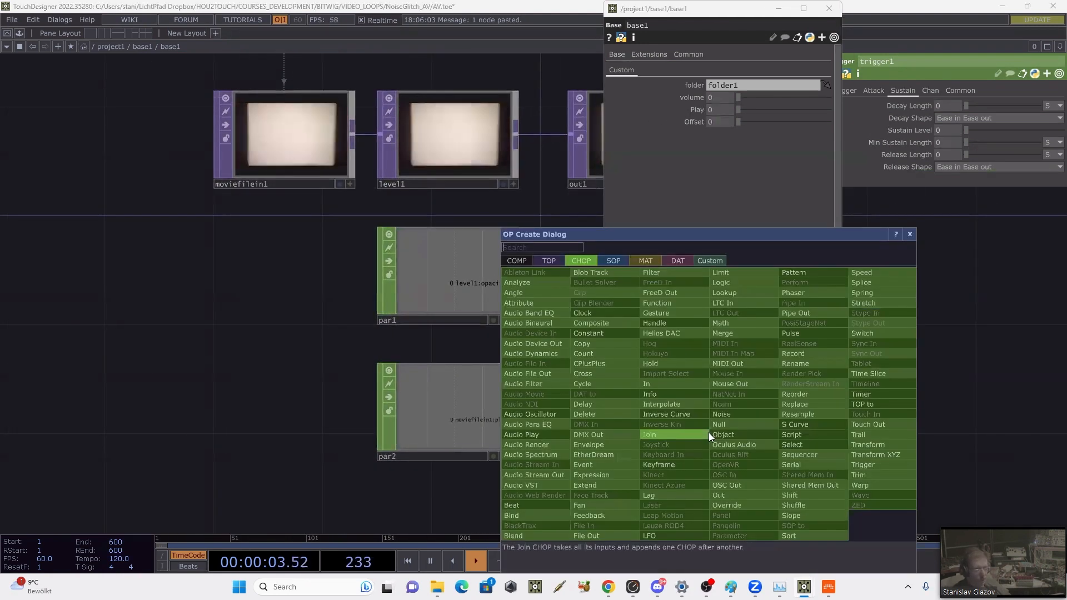
pyautogui.write('r')
pyautogui.click(795, 363)
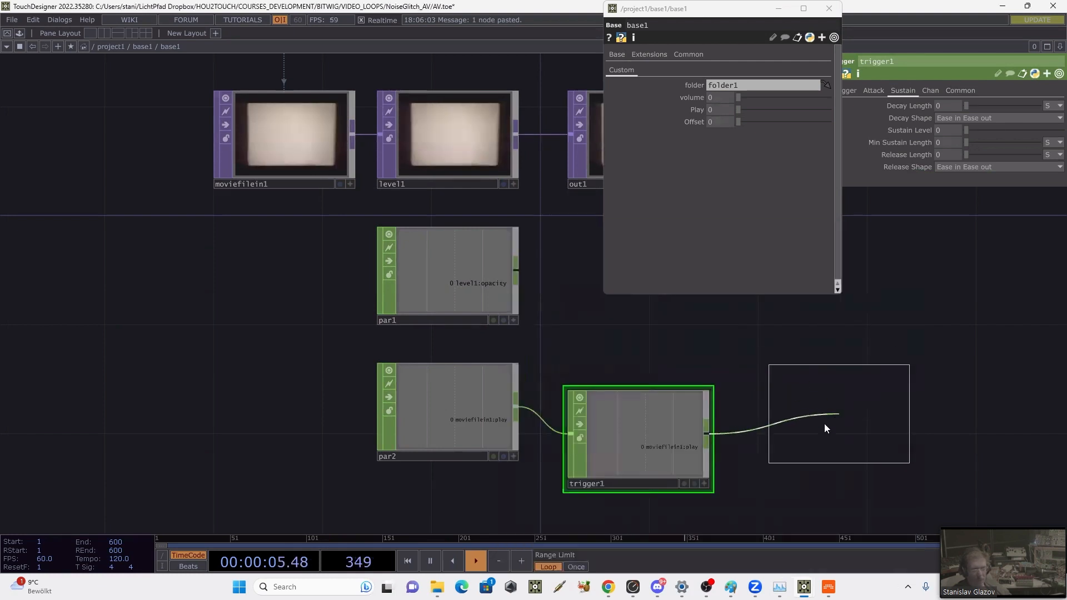
pyautogui.click(803, 436)
# Step: Look up moviefilein1's cue pulse parameter name and set rename1 to output the channel as moviefilein1:cuepulse
pyautogui.click(355, 168)
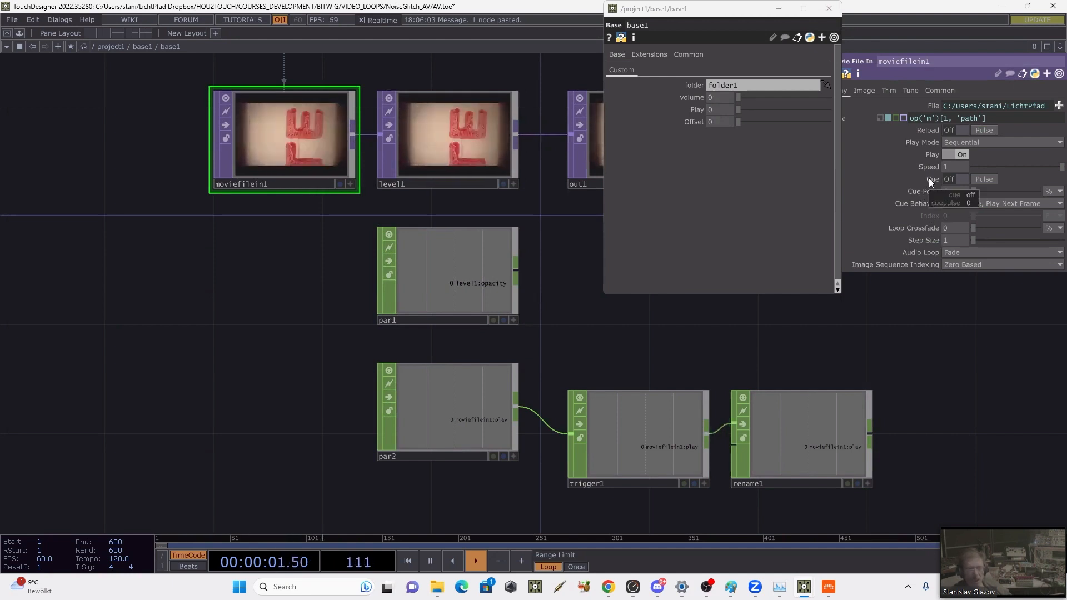
pyautogui.click(821, 428)
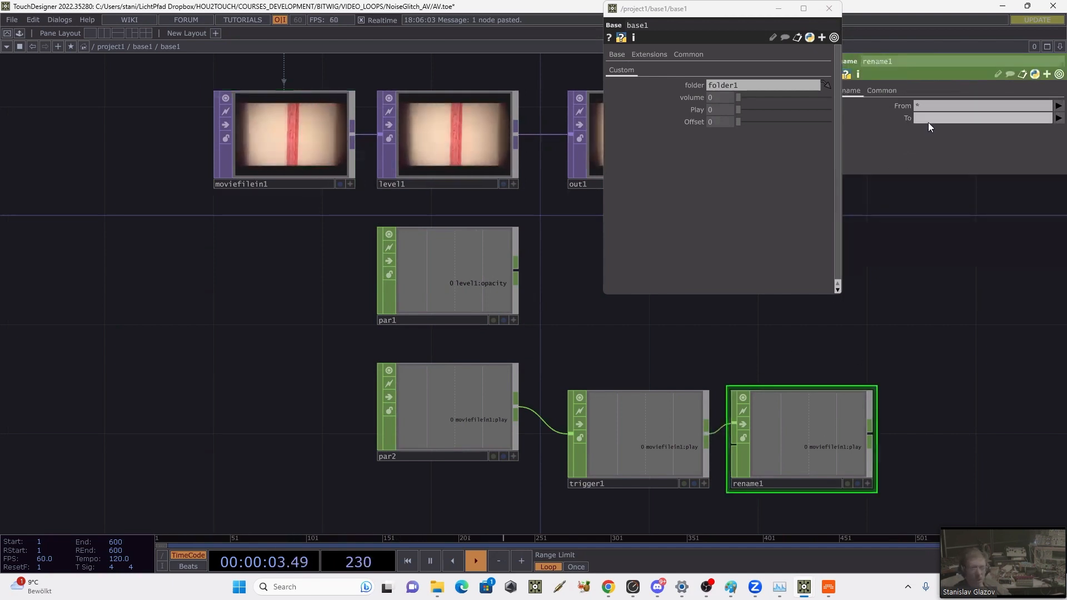
pyautogui.click(447, 405)
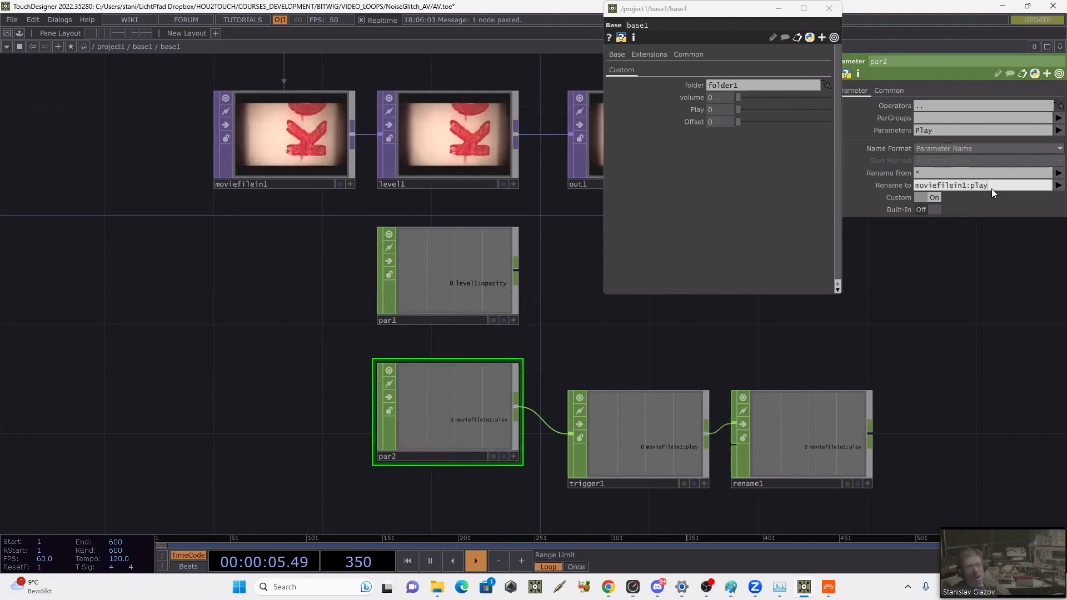
pyautogui.click(838, 472)
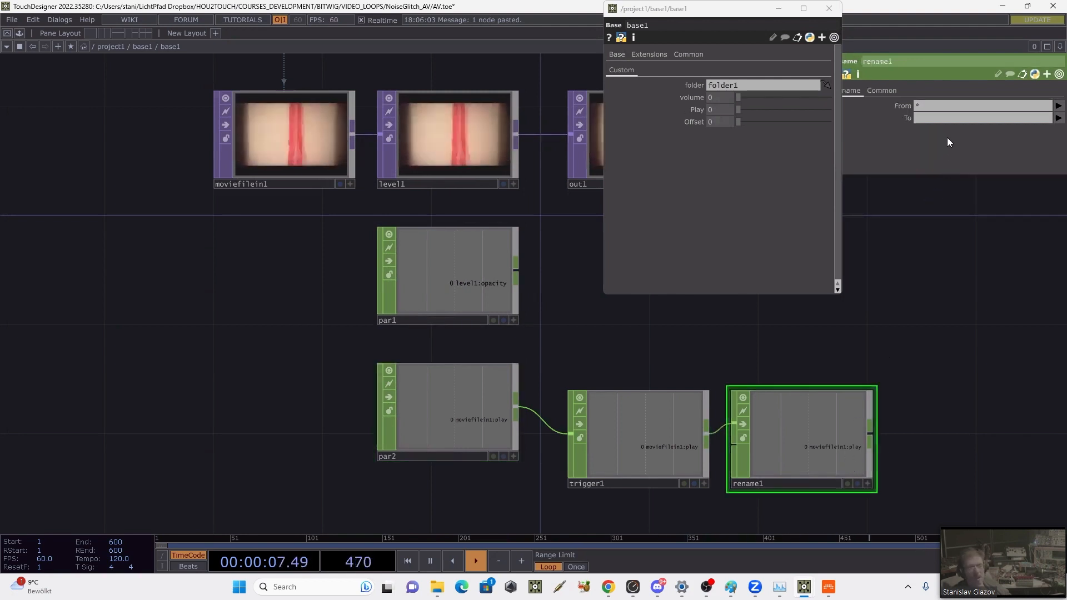
pyautogui.press('BackSpace')
pyautogui.press('BackSpace')
pyautogui.press('BackSpace')
pyautogui.press('BackSpace')
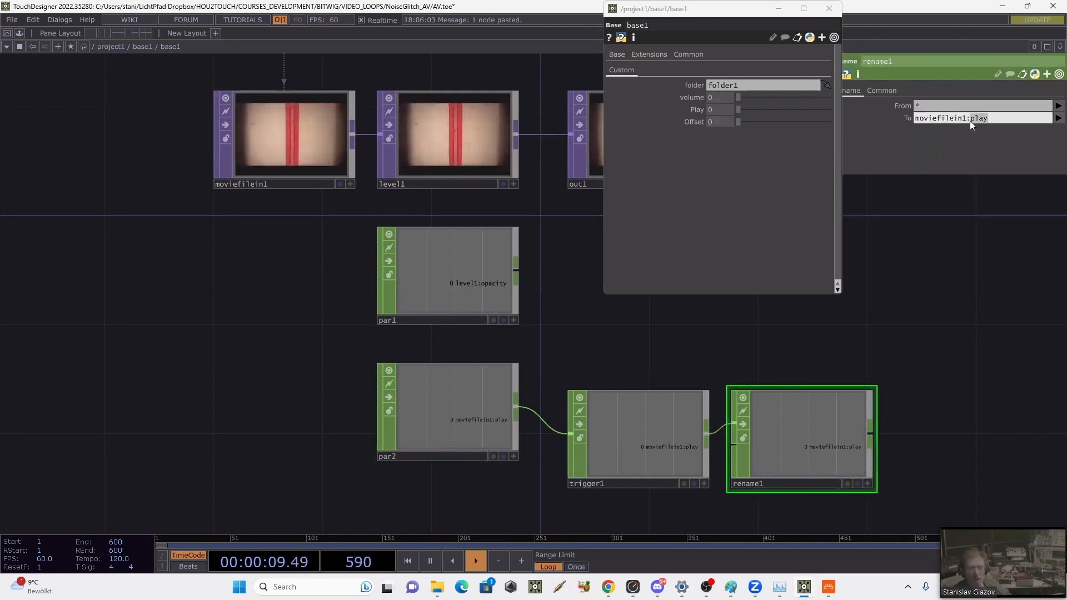
pyautogui.write('cuy')
pyautogui.press('BackSpace')
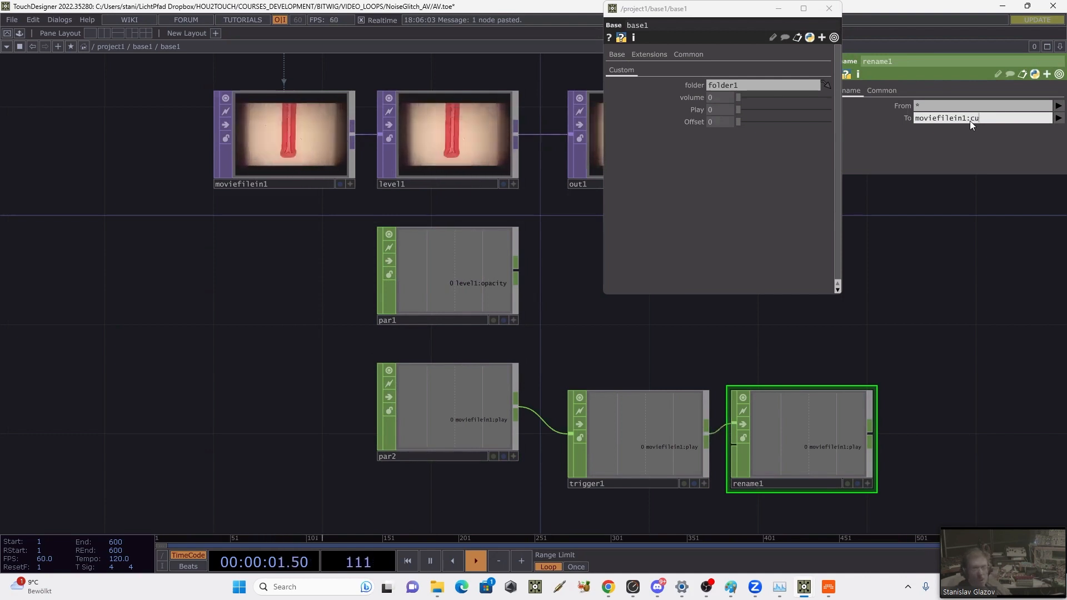
pyautogui.write('u')
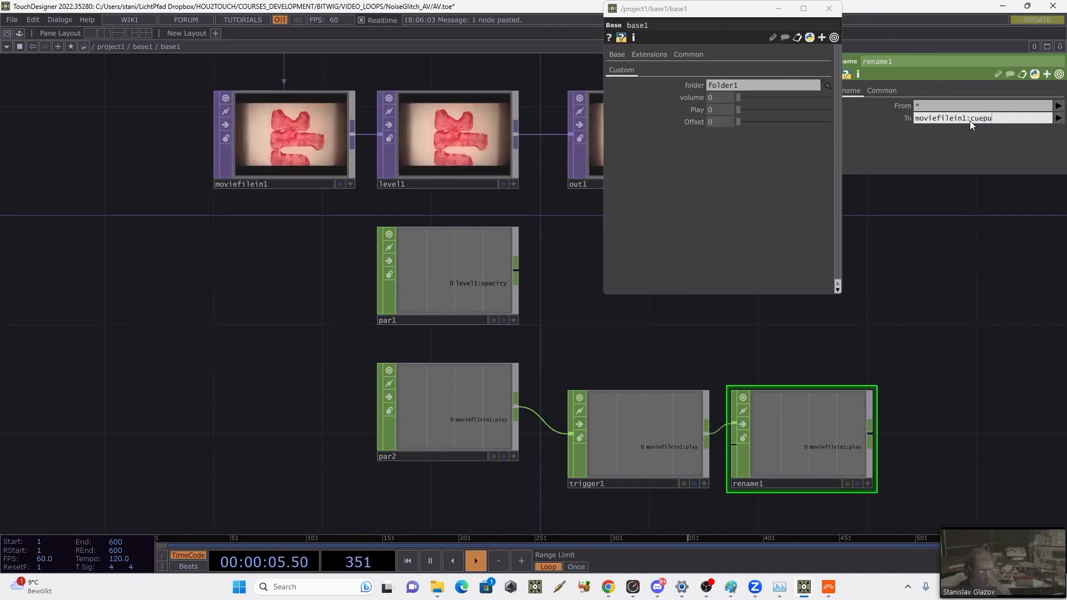
pyautogui.write('lse')
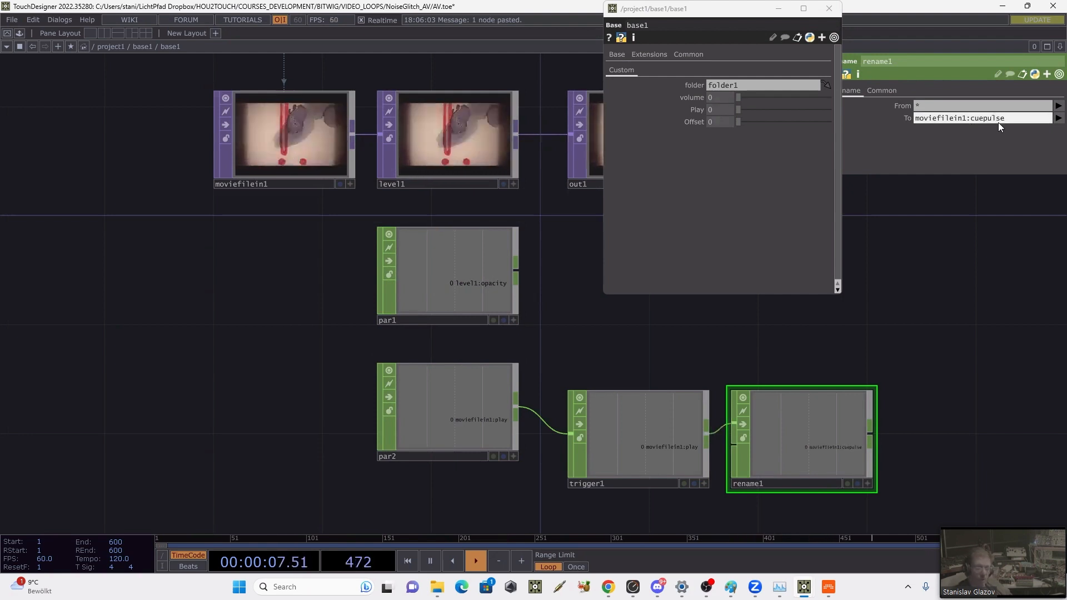
pyautogui.press('Return')
# Step: Rearrange the network so that trigger1 sits directly below par2 with rename1 beside it
pyautogui.moveTo(899, 342); pyautogui.dragTo(848, 352)
pyautogui.moveTo(761, 335); pyautogui.dragTo(805, 321)
pyautogui.moveTo(590, 364); pyautogui.dragTo(561, 299)
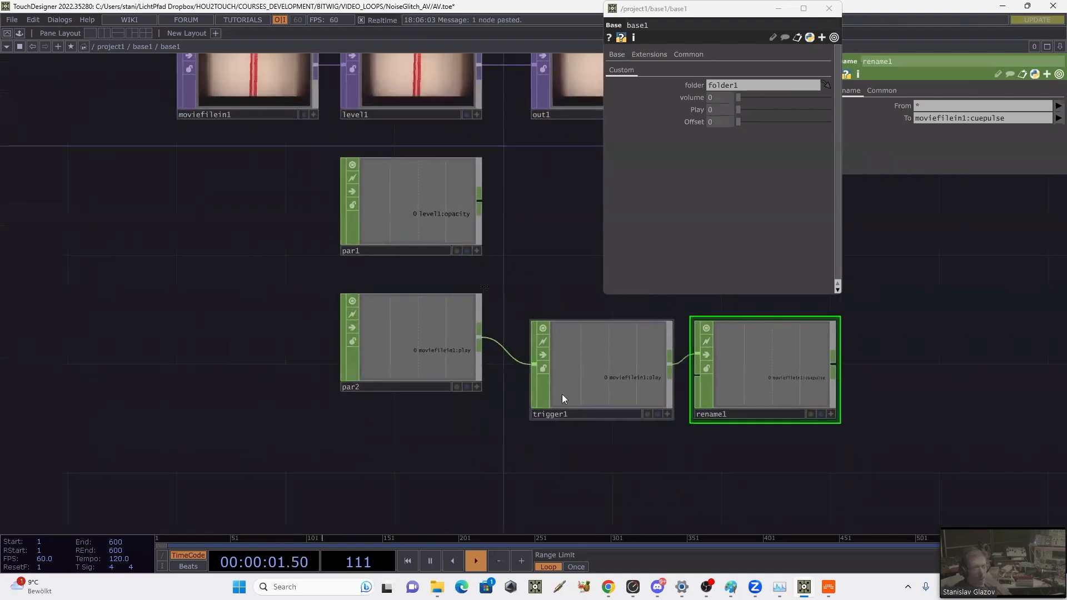
pyautogui.moveTo(562, 393); pyautogui.dragTo(404, 448)
pyautogui.moveTo(795, 354); pyautogui.dragTo(598, 460)
pyautogui.moveTo(571, 389); pyautogui.dragTo(530, 396)
pyautogui.moveTo(493, 352); pyautogui.dragTo(538, 255)
# Step: Duplicate the par2 Parameter CHOP and place the copy below trigger1
pyautogui.click(424, 292)
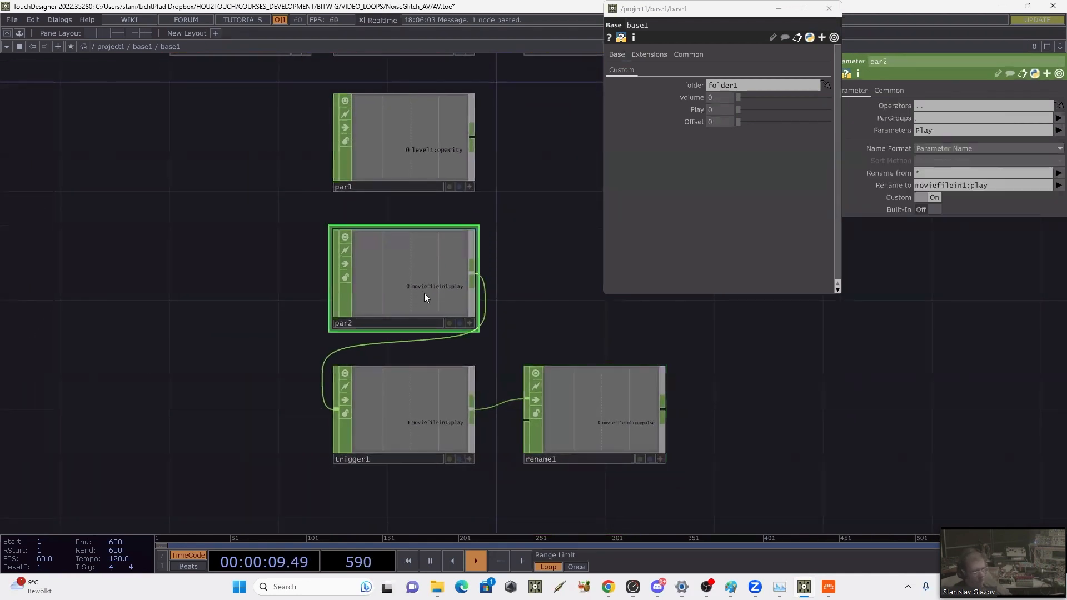
pyautogui.hotkey('ctrl', 'c')
pyautogui.hotkey('ctrl', 'v')
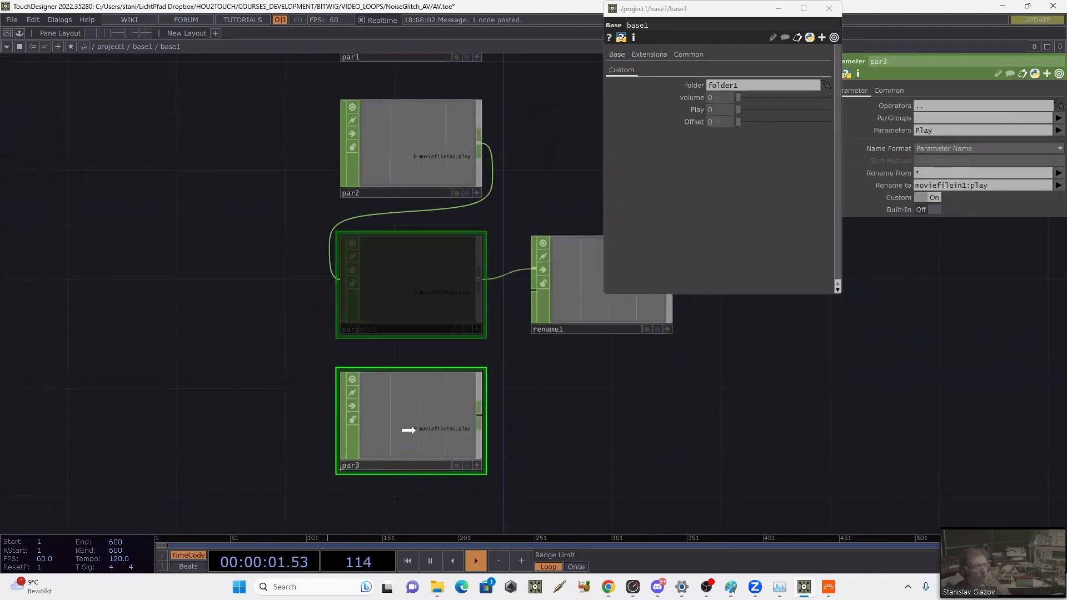
# Step: Make par3 read the Offset custom parameter and rename its output channel to moviefilein1:cuep
pyautogui.moveTo(268, 352); pyautogui.dragTo(274, 511)
pyautogui.click(298, 105)
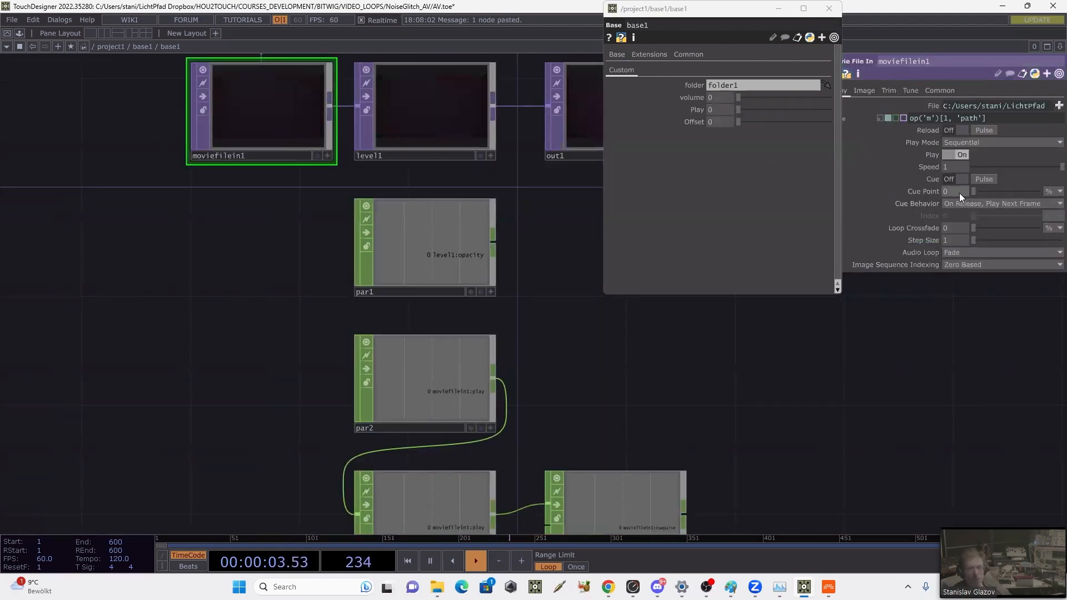
pyautogui.moveTo(798, 360); pyautogui.dragTo(804, 215)
pyautogui.moveTo(658, 587)
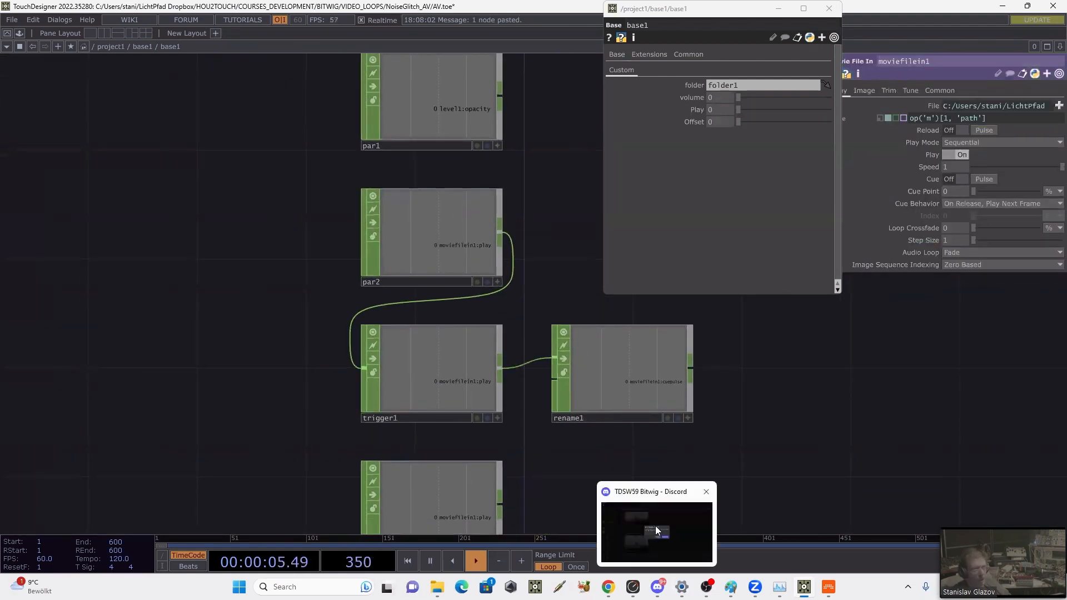
pyautogui.click(658, 531)
pyautogui.click(507, 509)
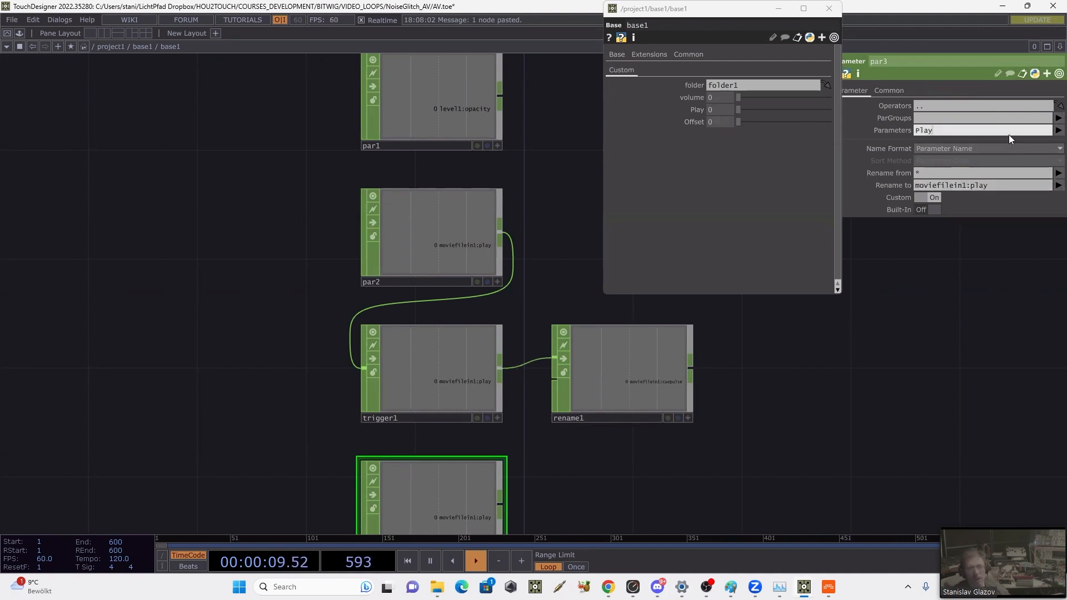
pyautogui.click(1057, 131)
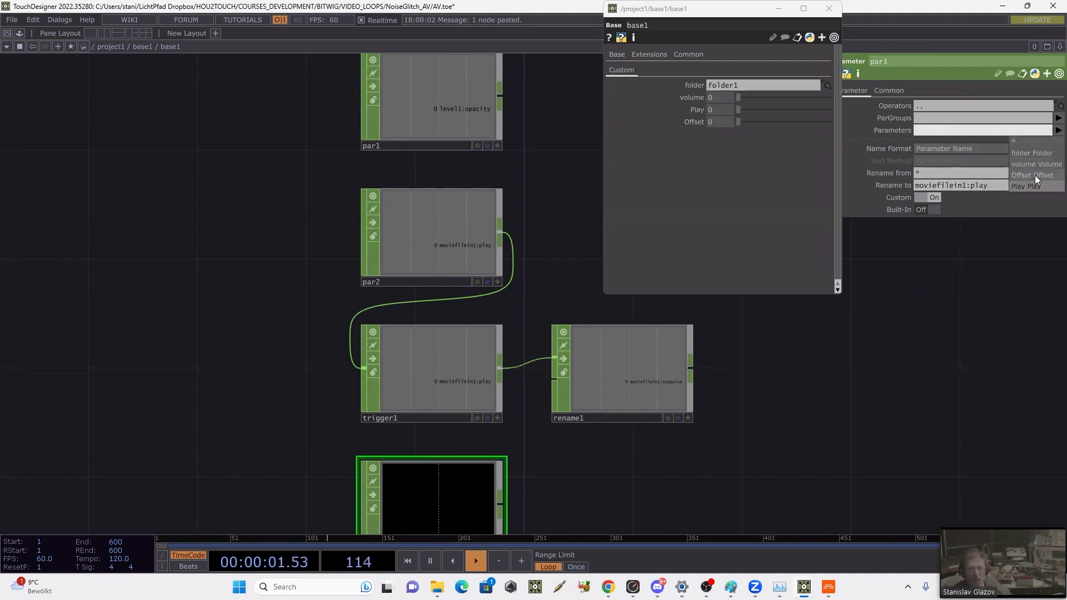
pyautogui.click(1034, 175)
pyautogui.click(971, 185)
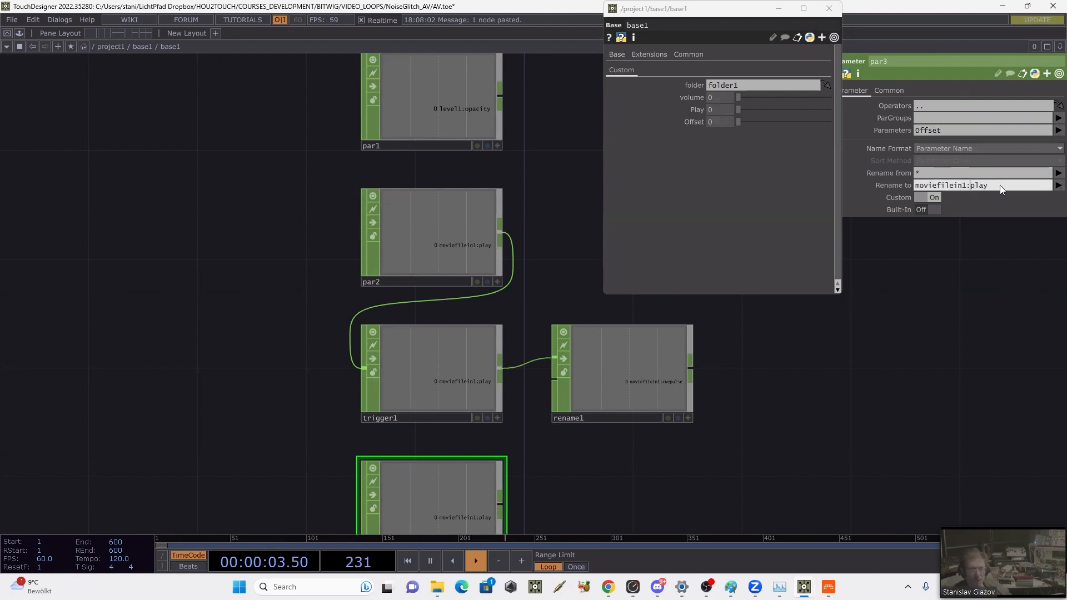
pyautogui.write('cuep')
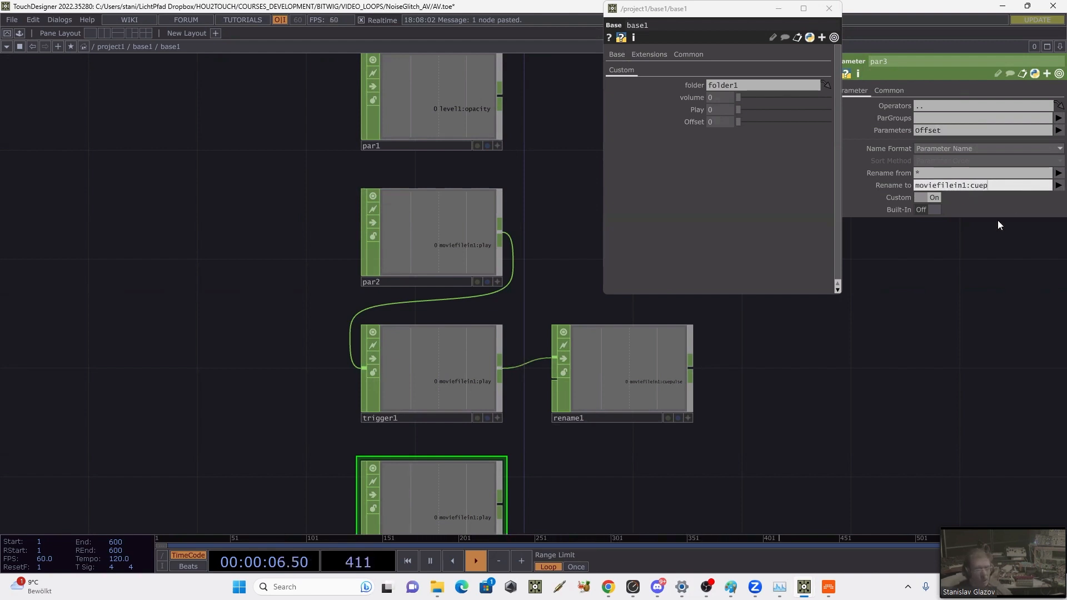
# Step: Check the name of moviefilein1's Cue Point parameter and change rename1's target channel name to moviefilein1:cuepoint
pyautogui.moveTo(922, 378); pyautogui.dragTo(931, 524)
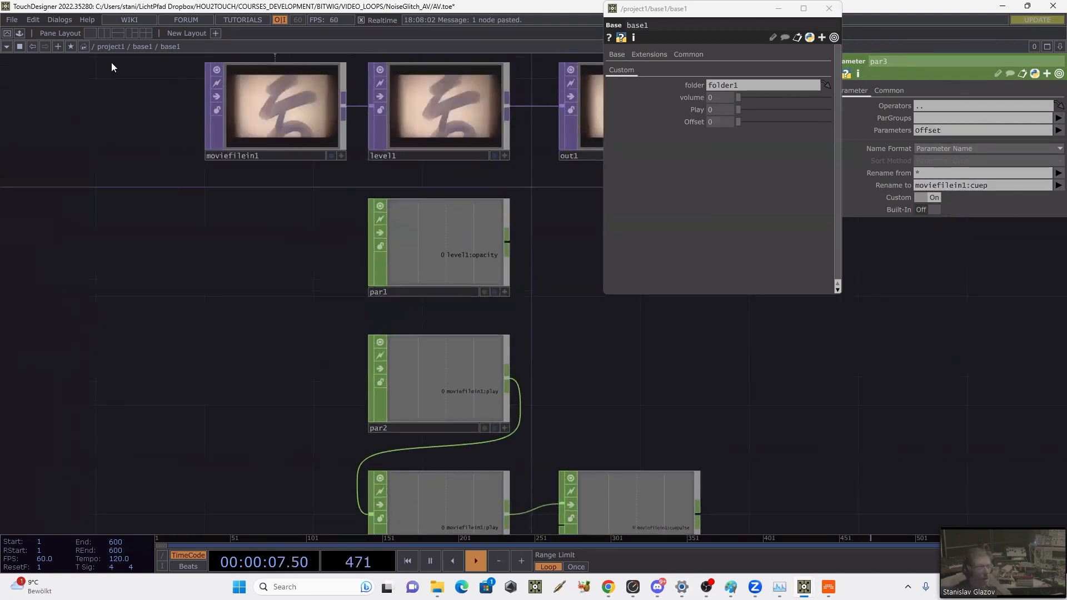
pyautogui.click(234, 103)
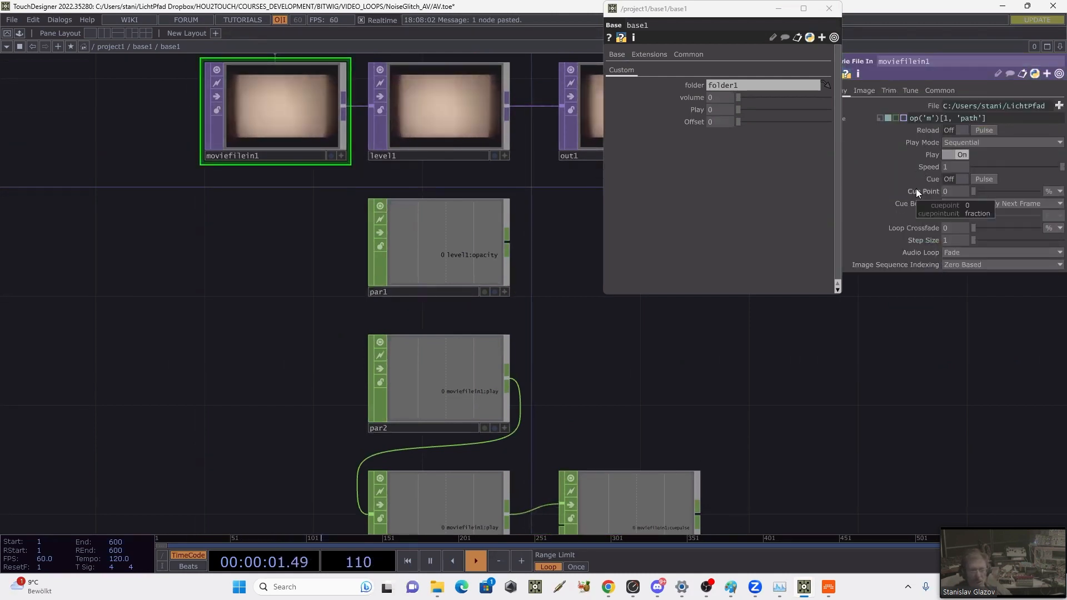
pyautogui.moveTo(855, 366); pyautogui.dragTo(854, 313)
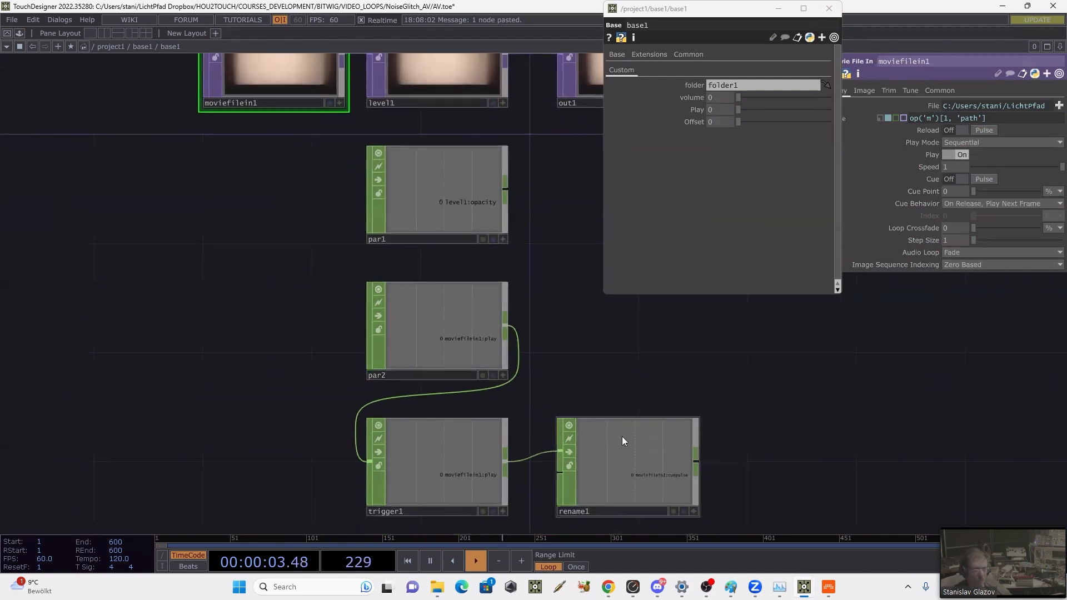
pyautogui.click(613, 464)
pyautogui.click(1004, 119)
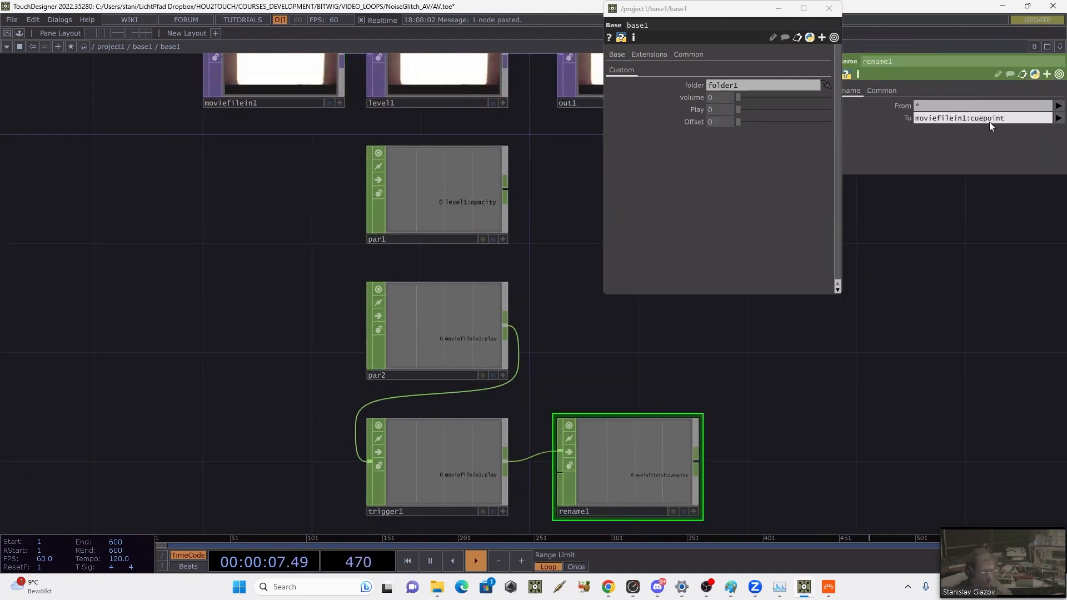
pyautogui.write('oint')
pyautogui.press('Return')
# Step: Add a Merge CHOP to the network beside the parameter and rename nodes
pyautogui.scroll(-3, 684, 374)
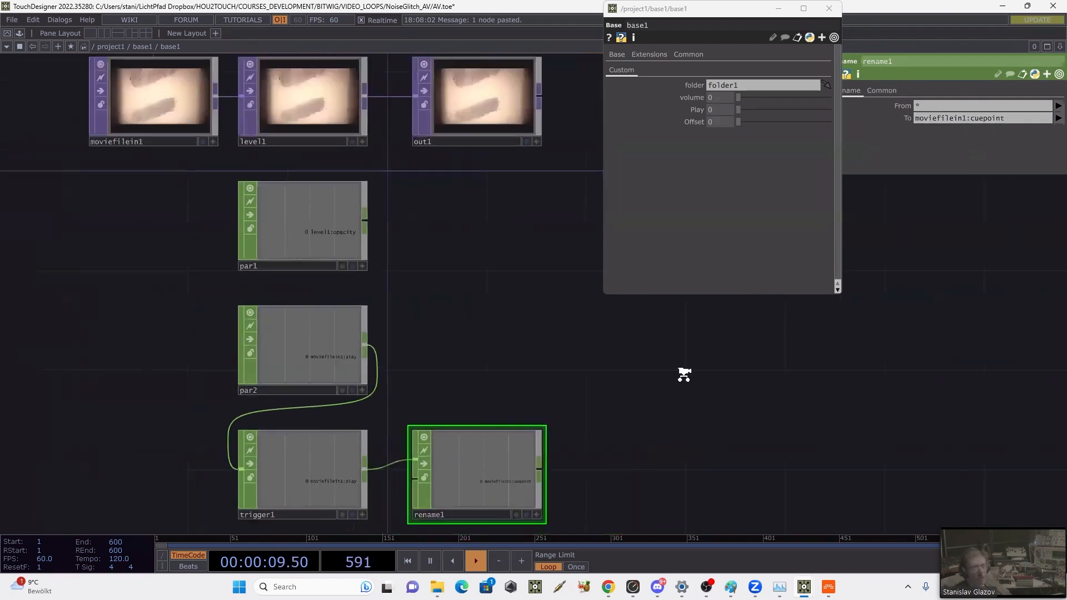
pyautogui.press('Tab')
pyautogui.write('m')
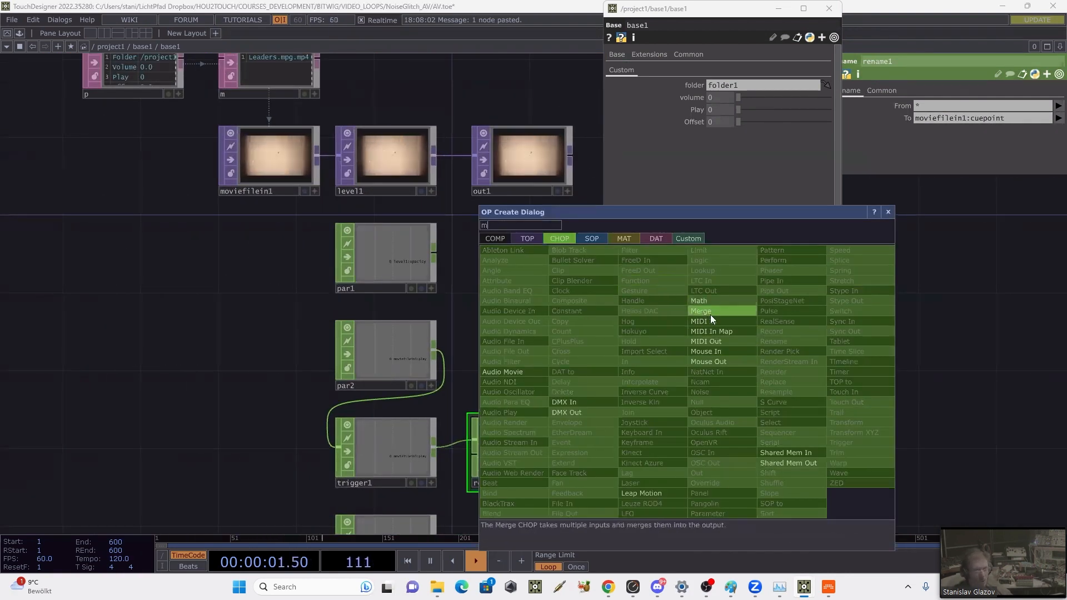
pyautogui.click(712, 310)
pyautogui.click(749, 372)
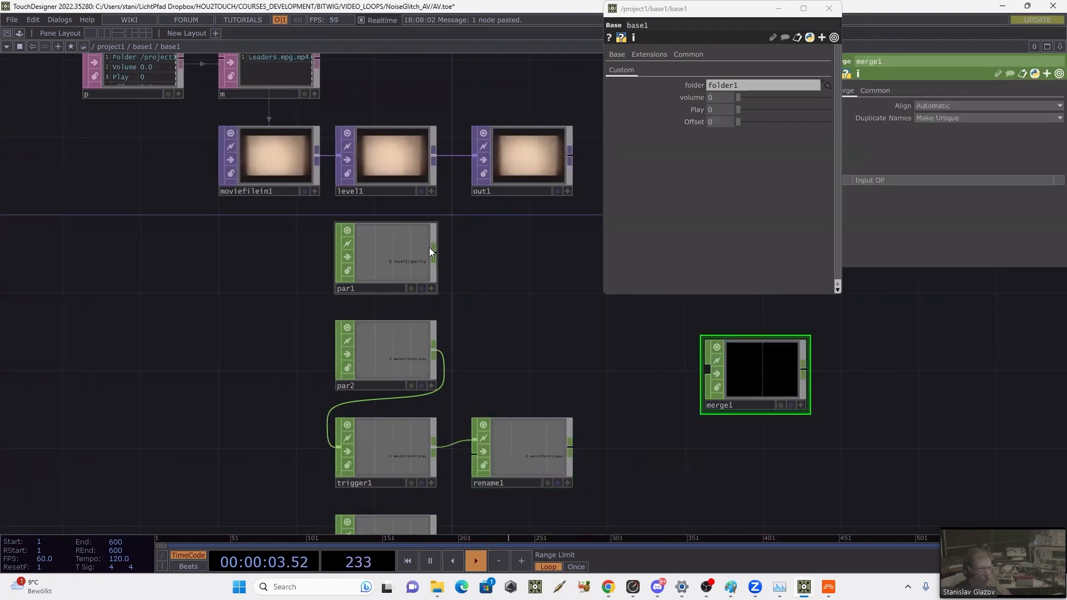
# Step: Connect the outputs of par1, par2, rename1 and par3 to the merge1 CHOP
pyautogui.moveTo(435, 252); pyautogui.dragTo(705, 368)
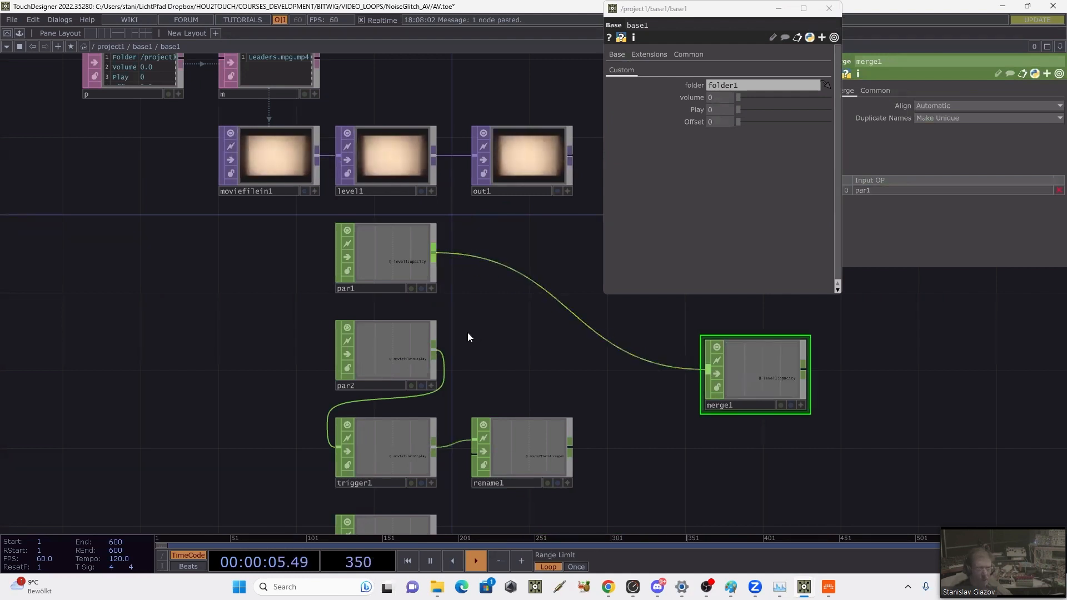
pyautogui.scroll(2, 452, 342)
pyautogui.moveTo(422, 360); pyautogui.dragTo(781, 397)
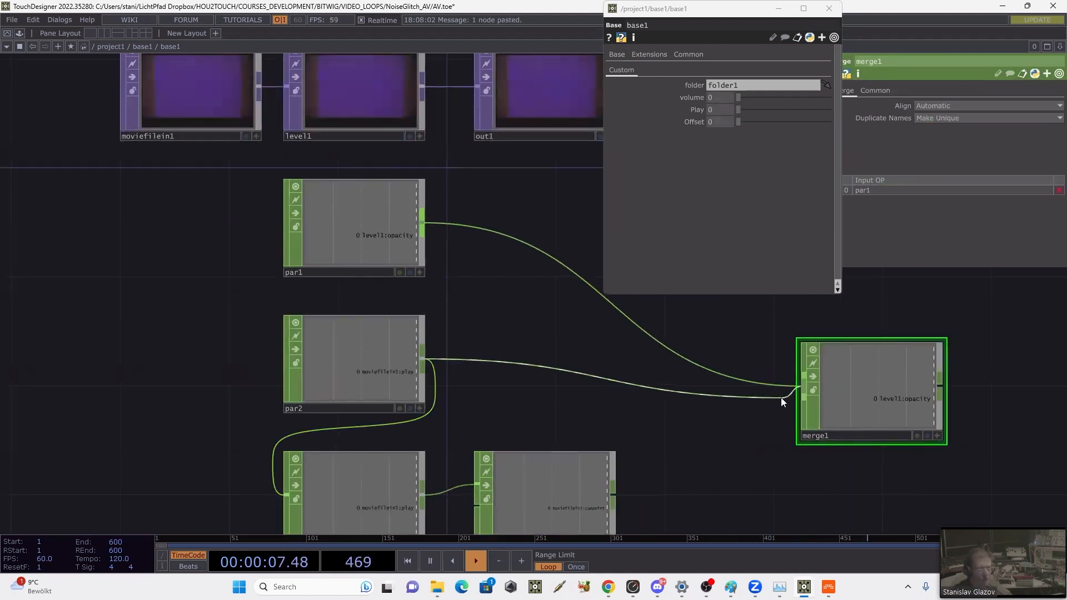
pyautogui.moveTo(638, 337); pyautogui.dragTo(600, 295)
pyautogui.moveTo(562, 431); pyautogui.dragTo(692, 376)
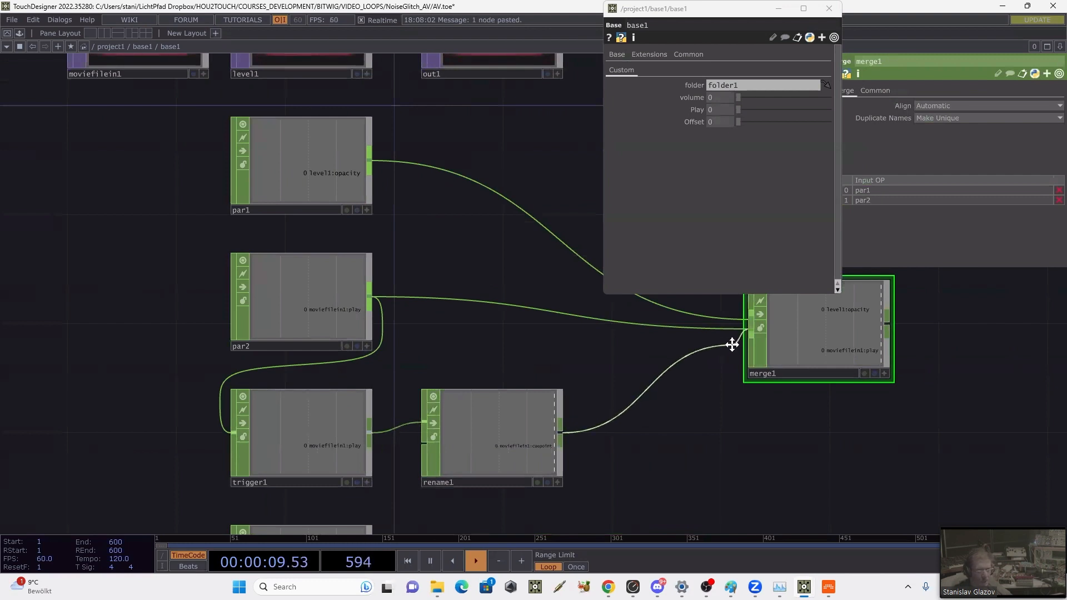
pyautogui.moveTo(731, 344); pyautogui.dragTo(749, 334)
pyautogui.moveTo(472, 465); pyautogui.dragTo(453, 399)
pyautogui.moveTo(414, 517); pyautogui.dragTo(328, 497)
pyautogui.scroll(-2, 479, 458)
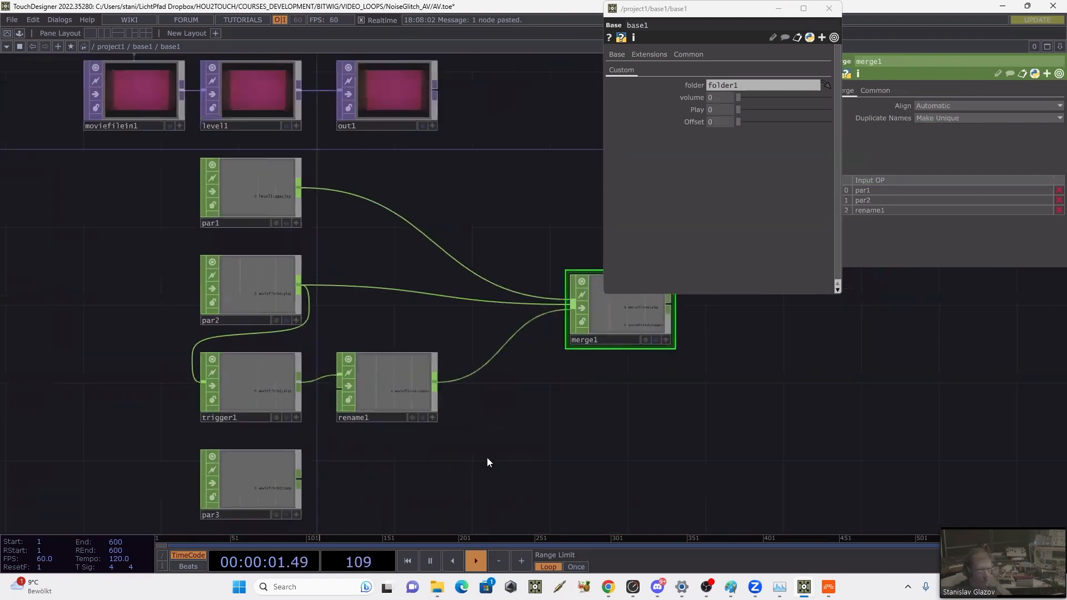
pyautogui.moveTo(343, 456); pyautogui.dragTo(219, 443)
pyautogui.moveTo(428, 328); pyautogui.dragTo(517, 292)
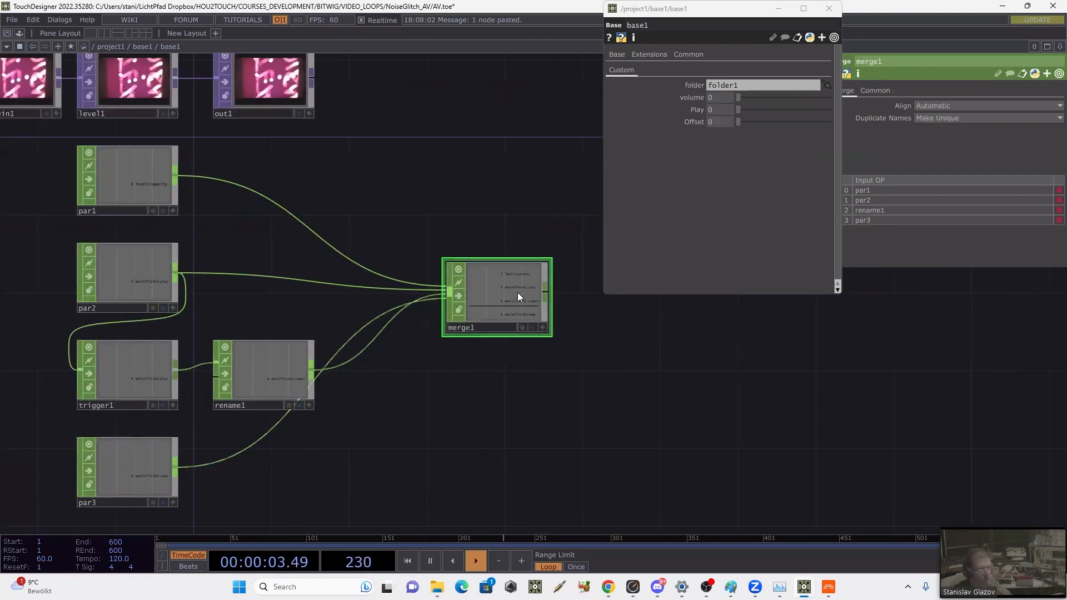
# Step: Set merge1's Export Method to Channel Name is Path:Parameter and turn on its export flag
pyautogui.click(876, 90)
pyautogui.click(953, 144)
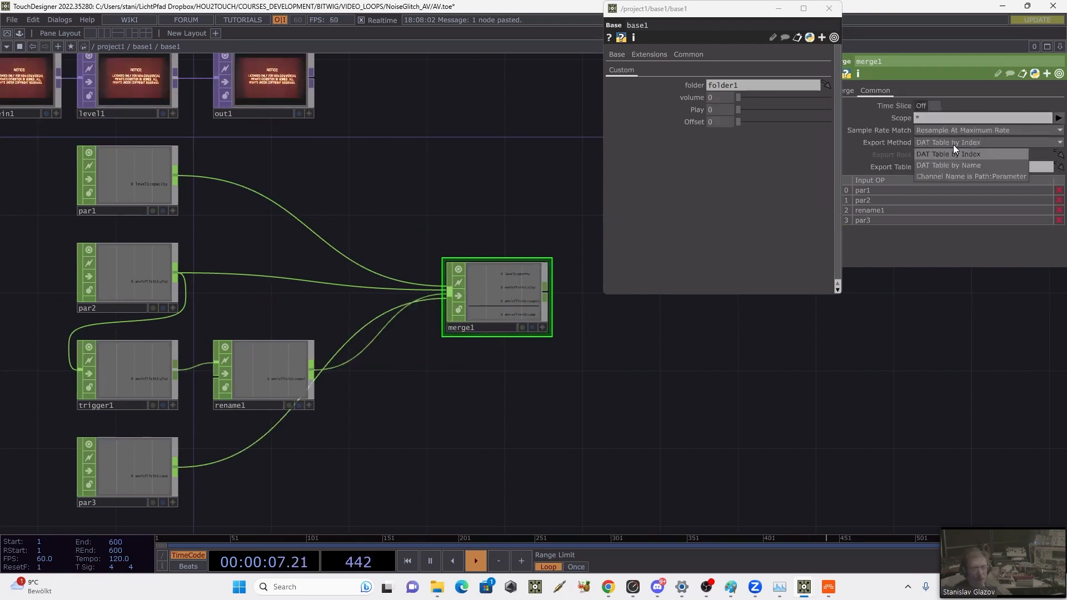
pyautogui.click(934, 178)
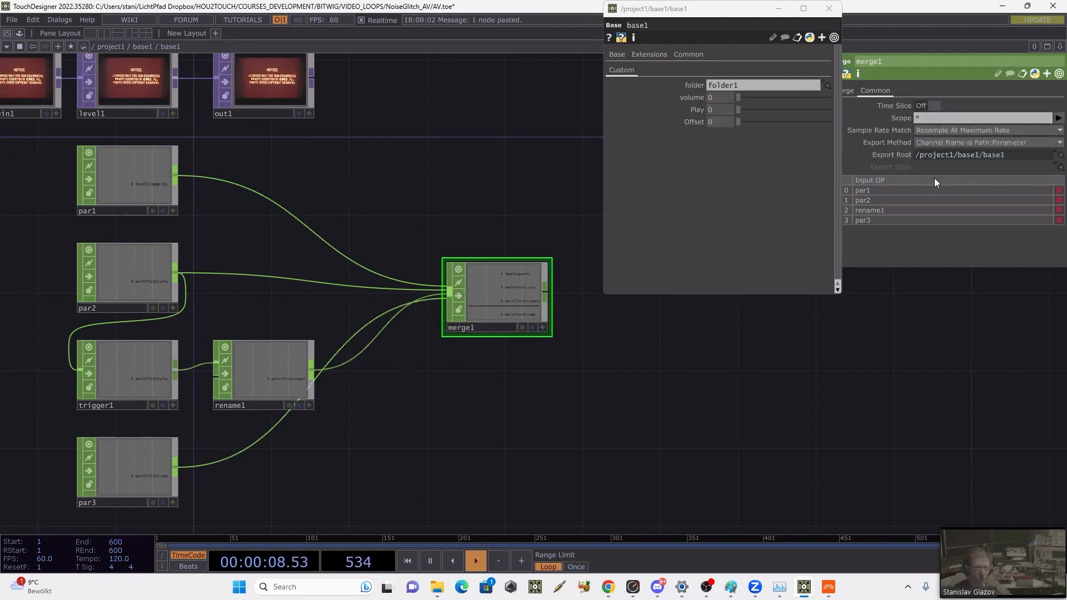
pyautogui.click(522, 327)
pyautogui.moveTo(356, 122); pyautogui.dragTo(593, 296)
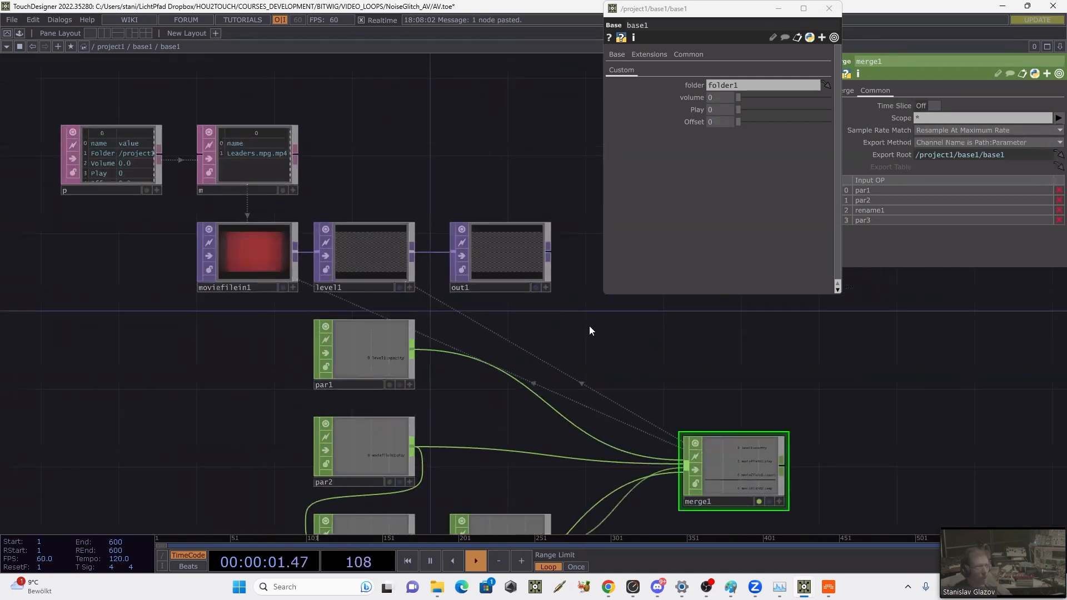
# Step: Check the names of moviefilein1's Cue and Cue Pulse parameters
pyautogui.click(256, 250)
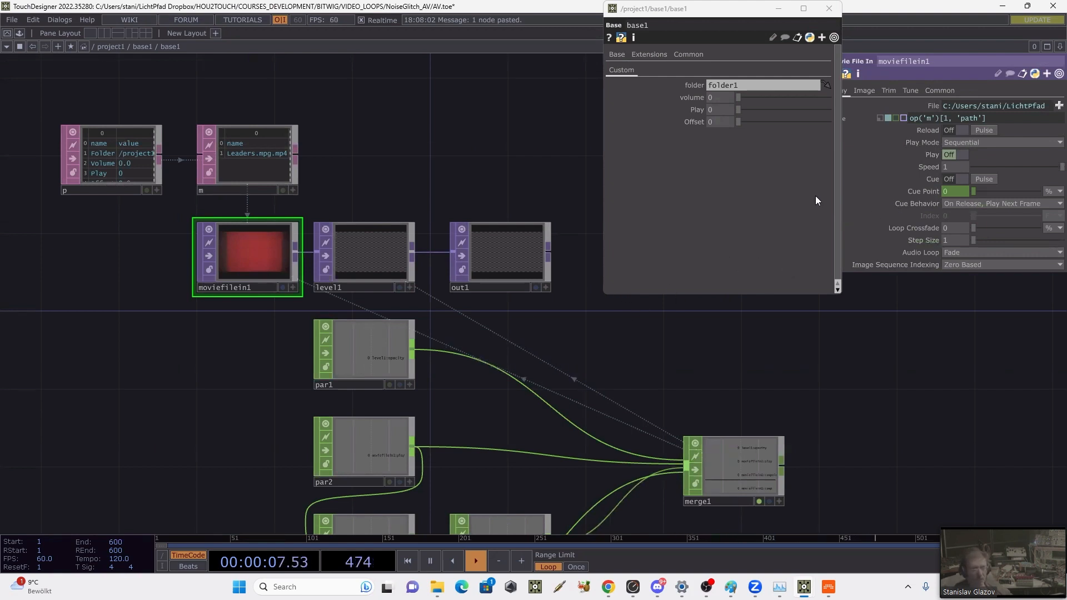
pyautogui.click(932, 178)
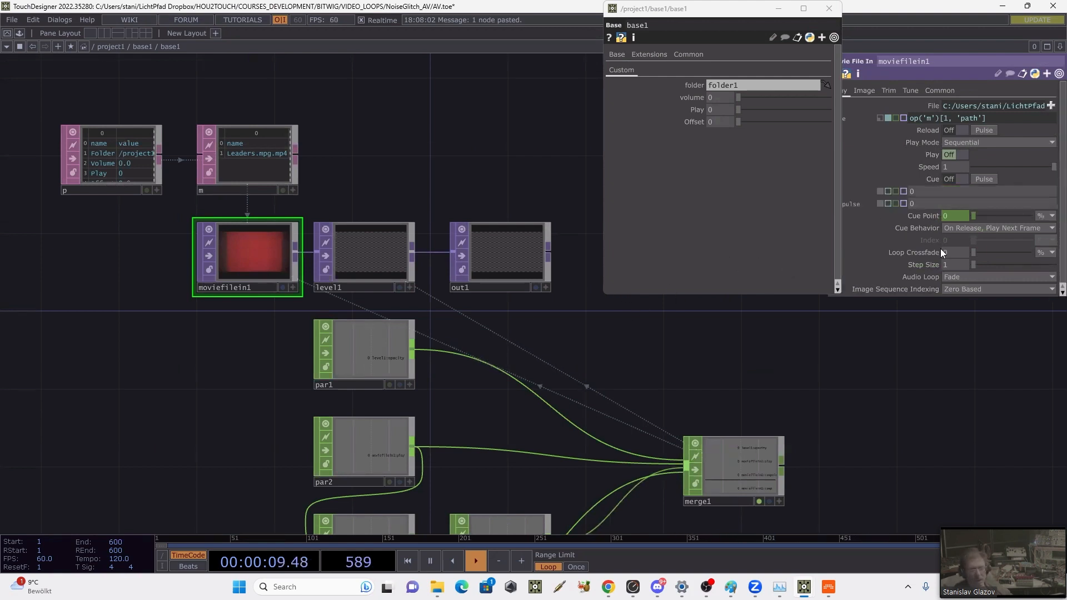
pyautogui.click(925, 179)
pyautogui.scroll(-5, 888, 330)
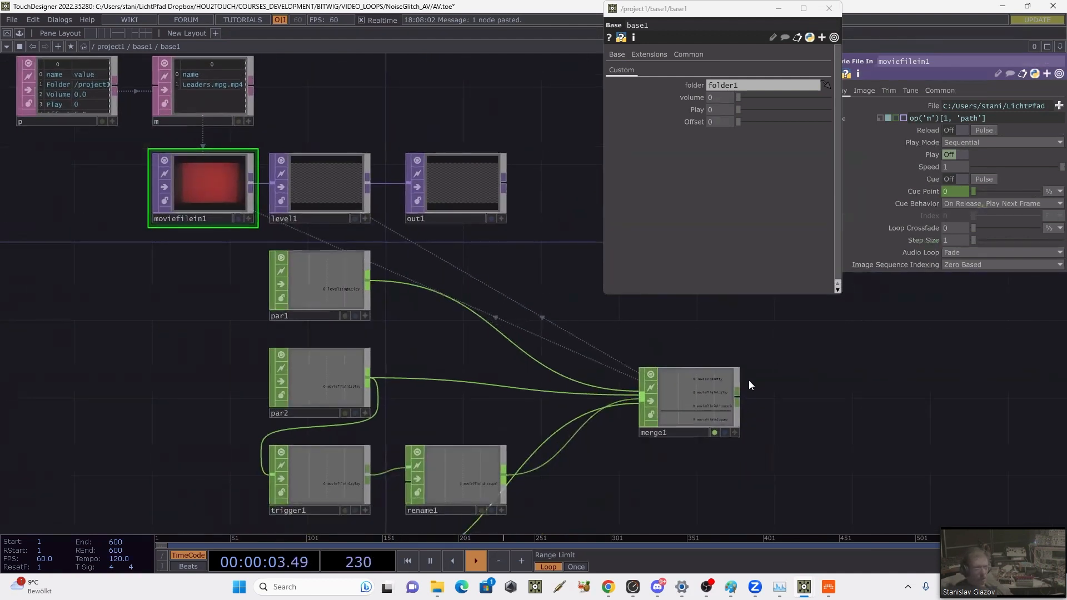
# Step: Set par3's Rename to value to moviefilein1:cuepoint
pyautogui.scroll(6, 477, 507)
pyautogui.click(508, 430)
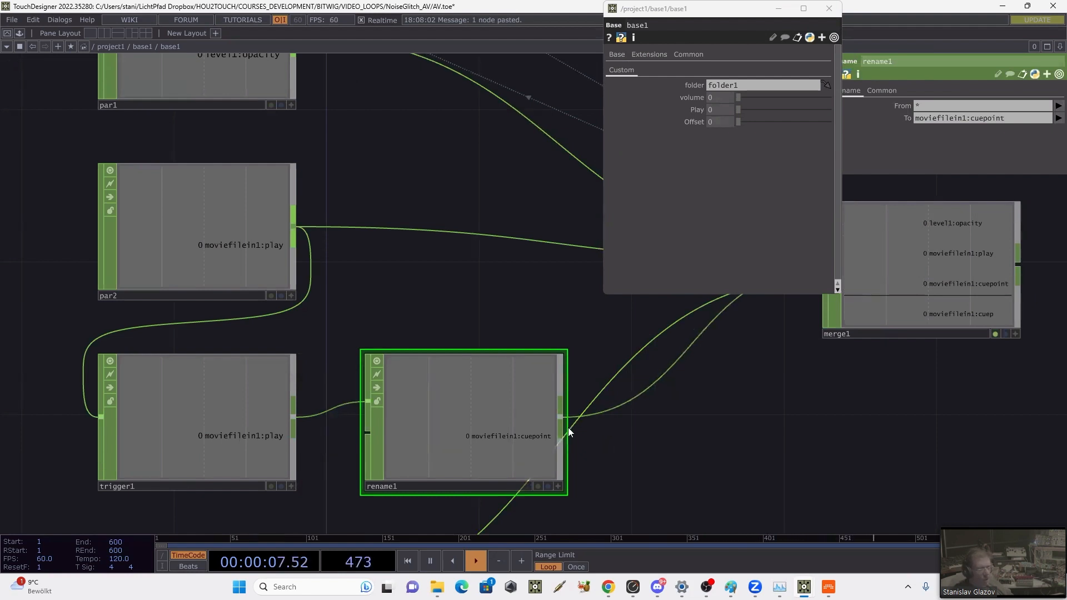
pyautogui.scroll(-2, 641, 366)
pyautogui.scroll(-1, 642, 390)
pyautogui.moveTo(653, 370); pyautogui.dragTo(692, 317)
pyautogui.click(422, 491)
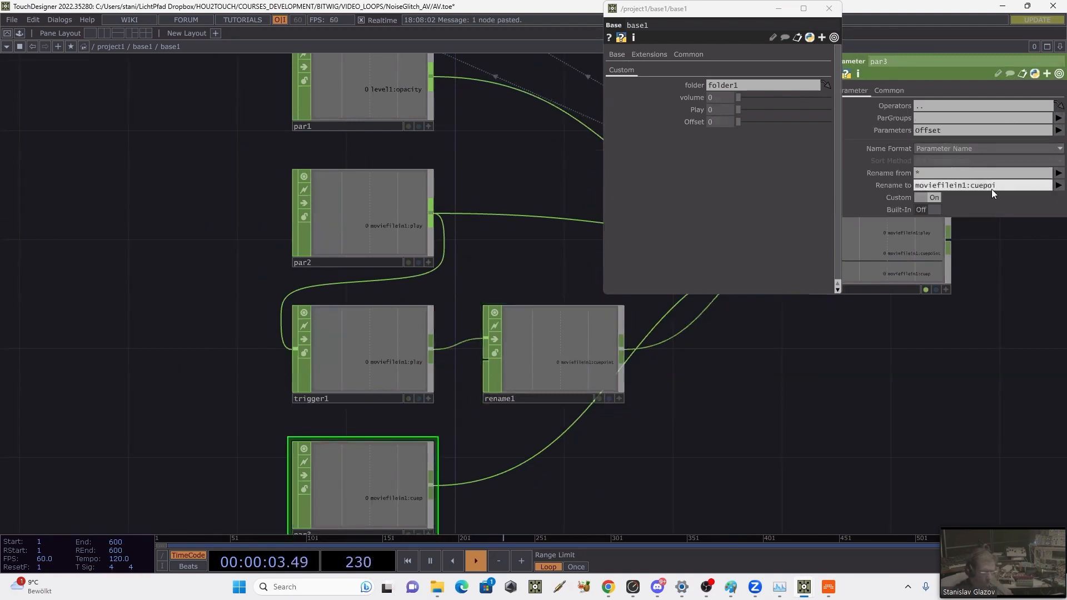
pyautogui.press('Return')
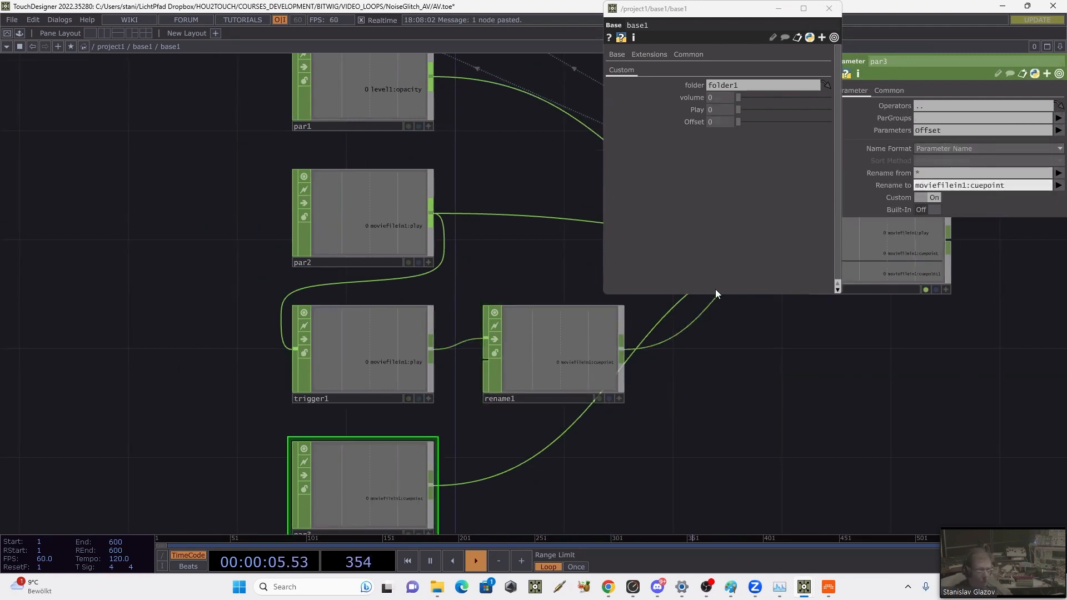
# Step: Change rename1's target channel name to moviefilein1:cuepulse
pyautogui.click(544, 332)
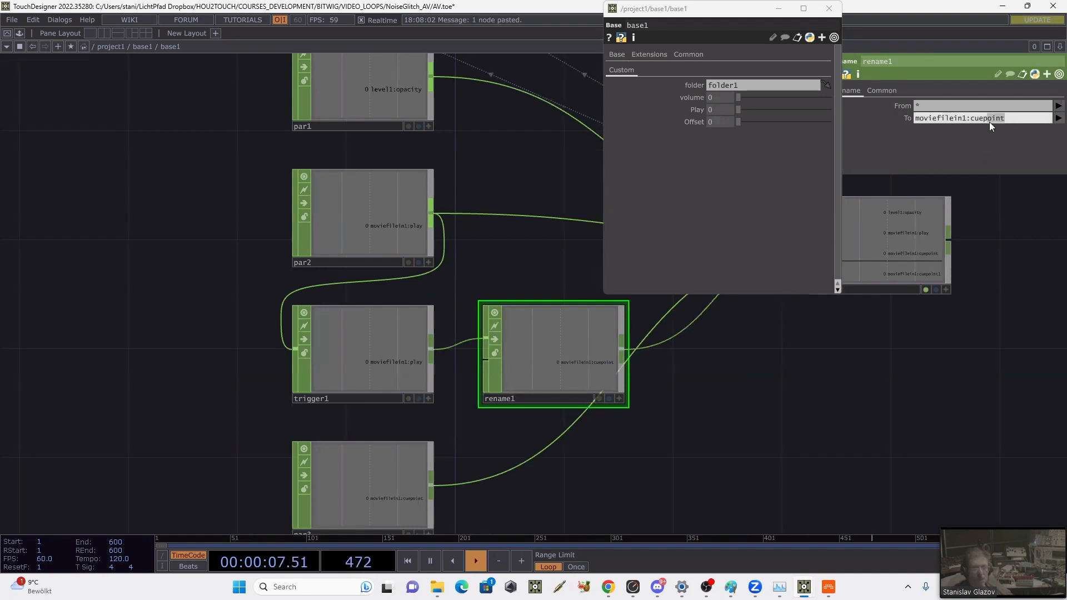
pyautogui.write('se')
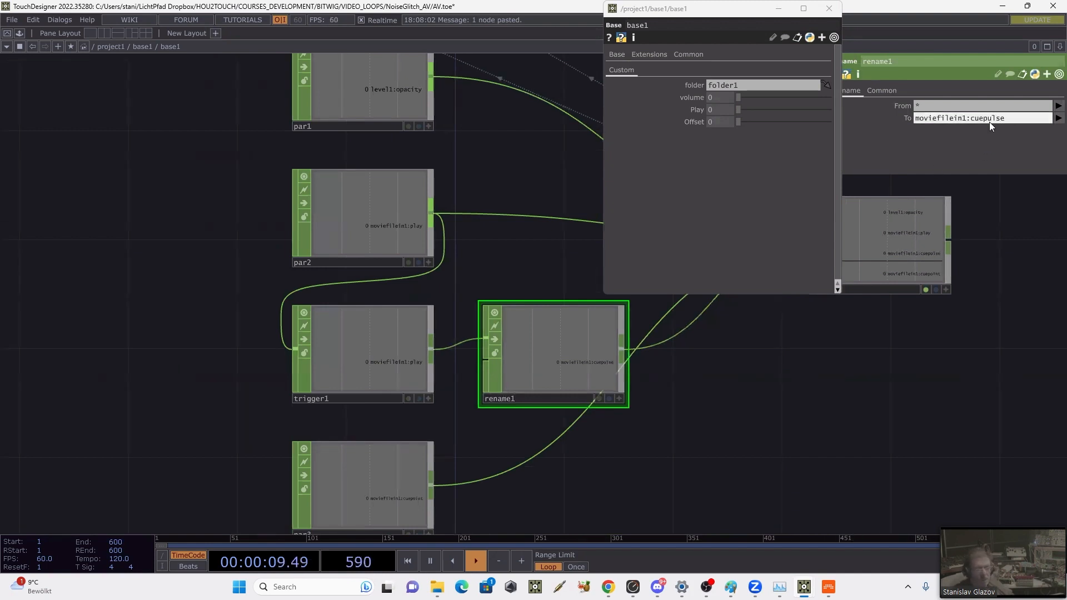
pyautogui.press('Return')
# Step: Check the exported cue parameters on moviefilein1 and the exported Opacity on level1
pyautogui.moveTo(1003, 232); pyautogui.dragTo(939, 369)
pyautogui.scroll(-3, 939, 368)
pyautogui.click(309, 176)
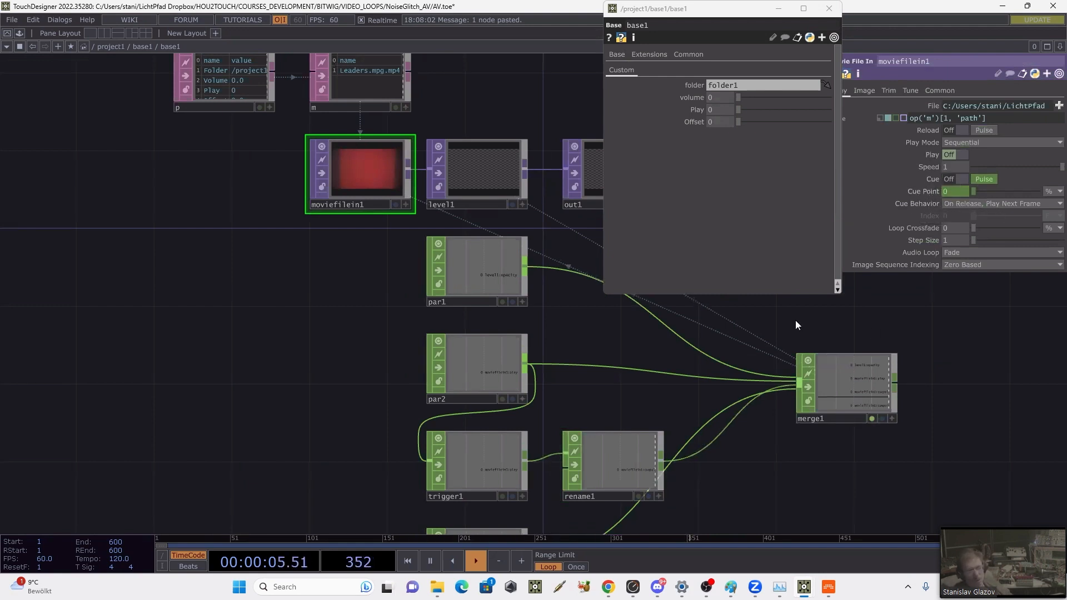
pyautogui.click(470, 158)
pyautogui.click(941, 90)
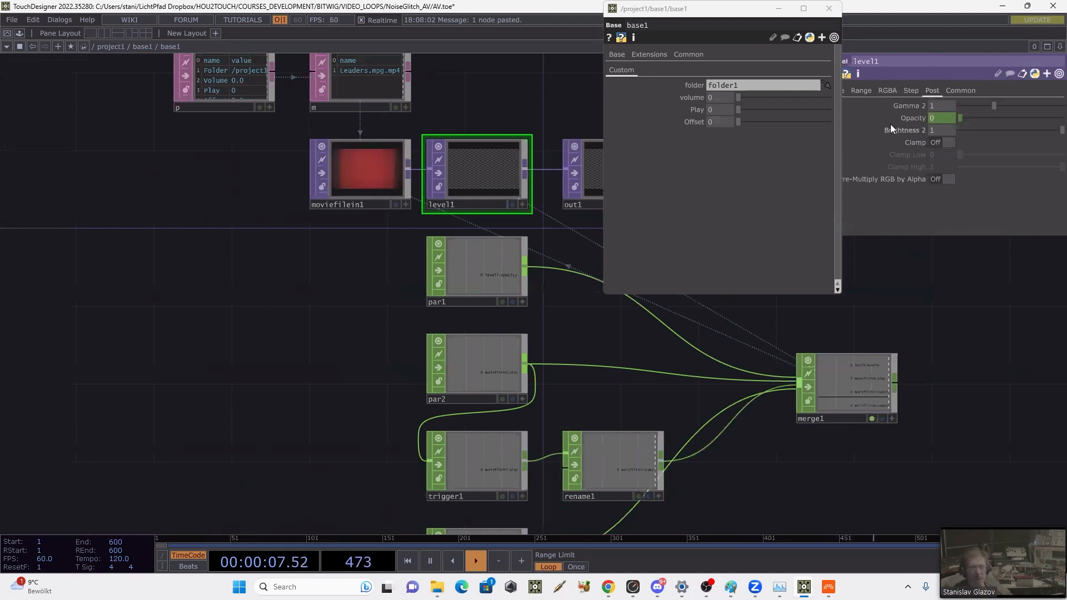
pyautogui.scroll(-4, 911, 258)
pyautogui.moveTo(939, 265); pyautogui.dragTo(733, 331)
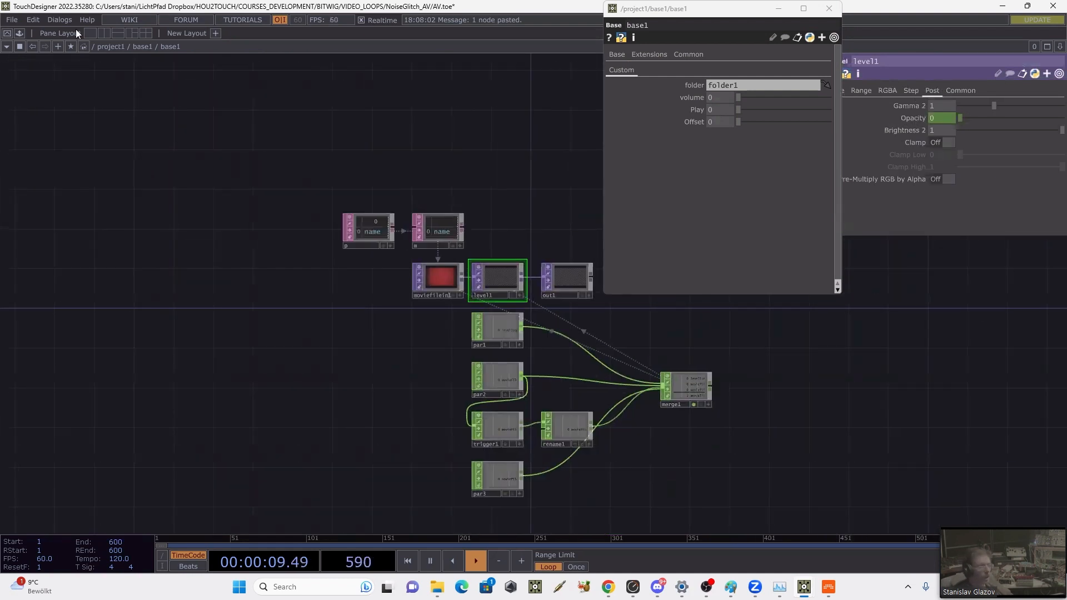
# Step: Save the project and go up to the parent network that contains base1 and folder1
pyautogui.click(12, 20)
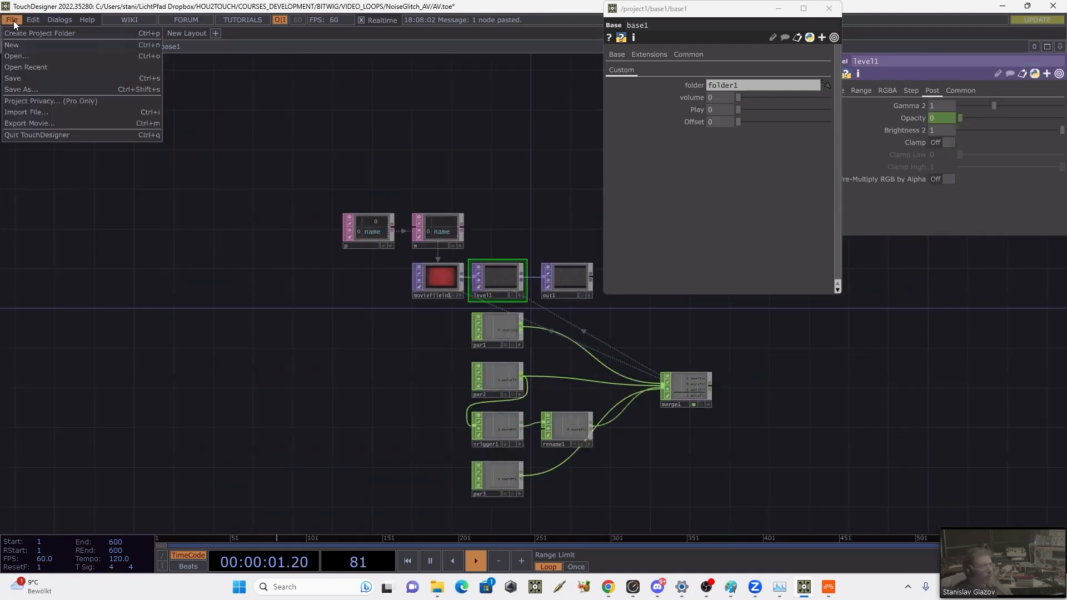
pyautogui.click(22, 81)
pyautogui.moveTo(365, 121); pyautogui.dragTo(3, 245)
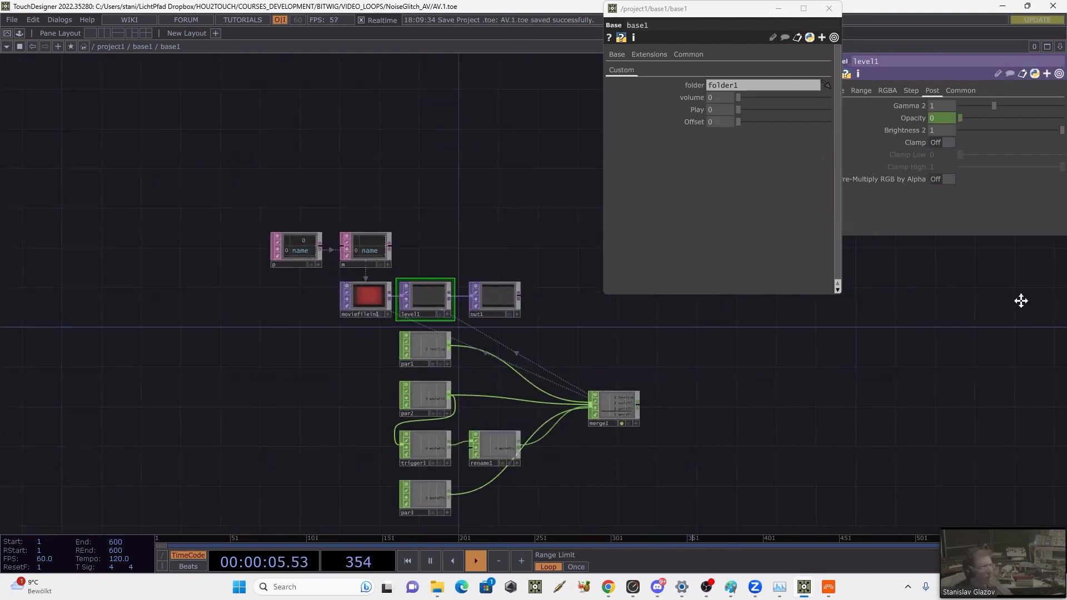
pyautogui.scroll(-5, 673, 414)
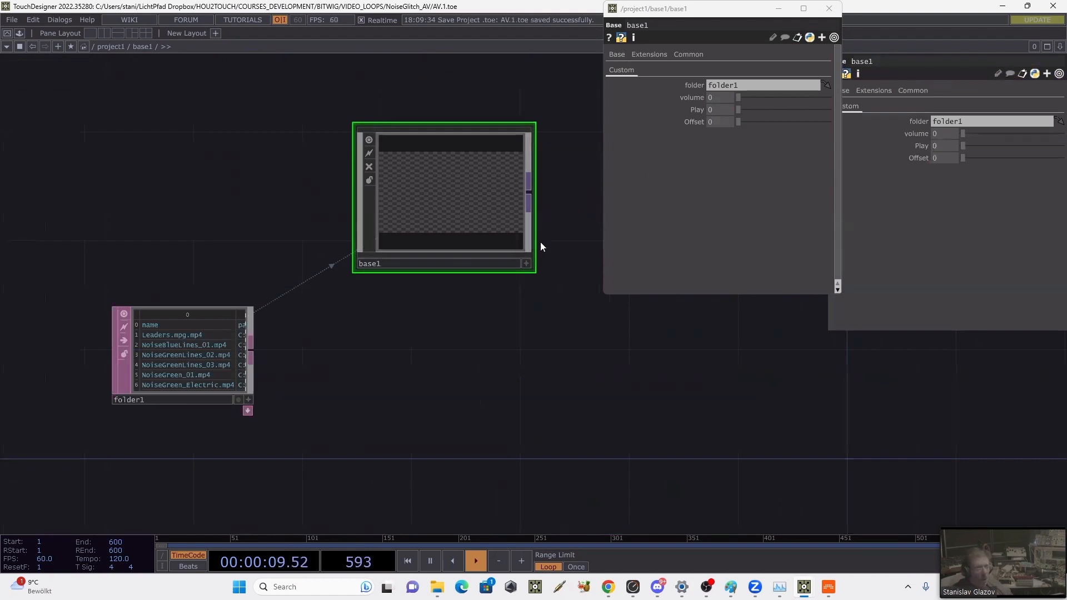
# Step: Rearrange the network so that folder1 sits directly below base1
pyautogui.moveTo(441, 331); pyautogui.dragTo(367, 355)
pyautogui.moveTo(381, 228); pyautogui.dragTo(529, 382)
pyautogui.moveTo(497, 350); pyautogui.dragTo(265, 303)
pyautogui.scroll(-3, 439, 267)
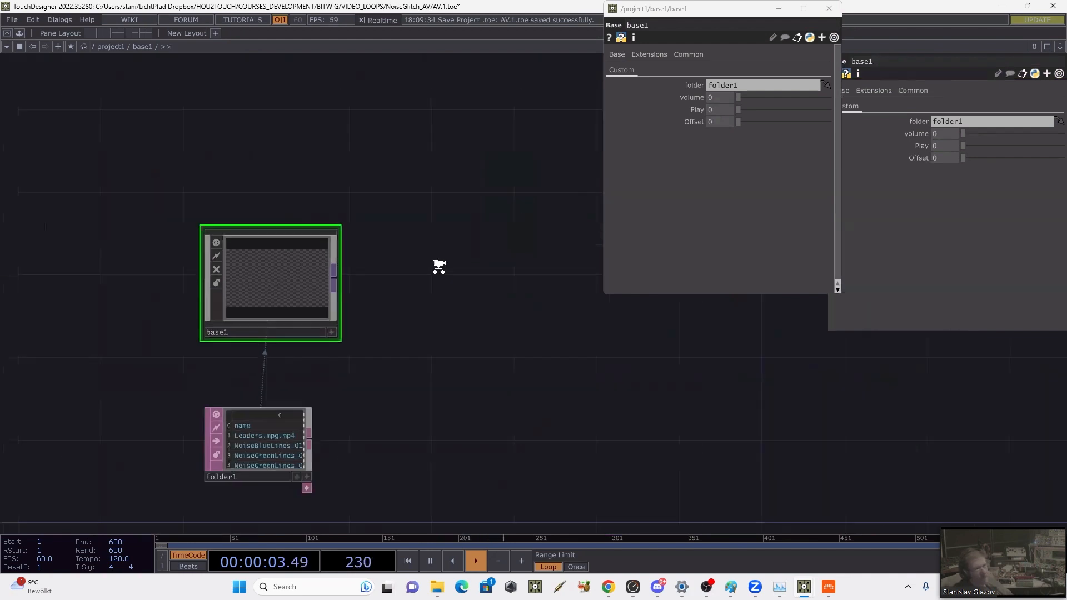
pyautogui.scroll(-2, 439, 267)
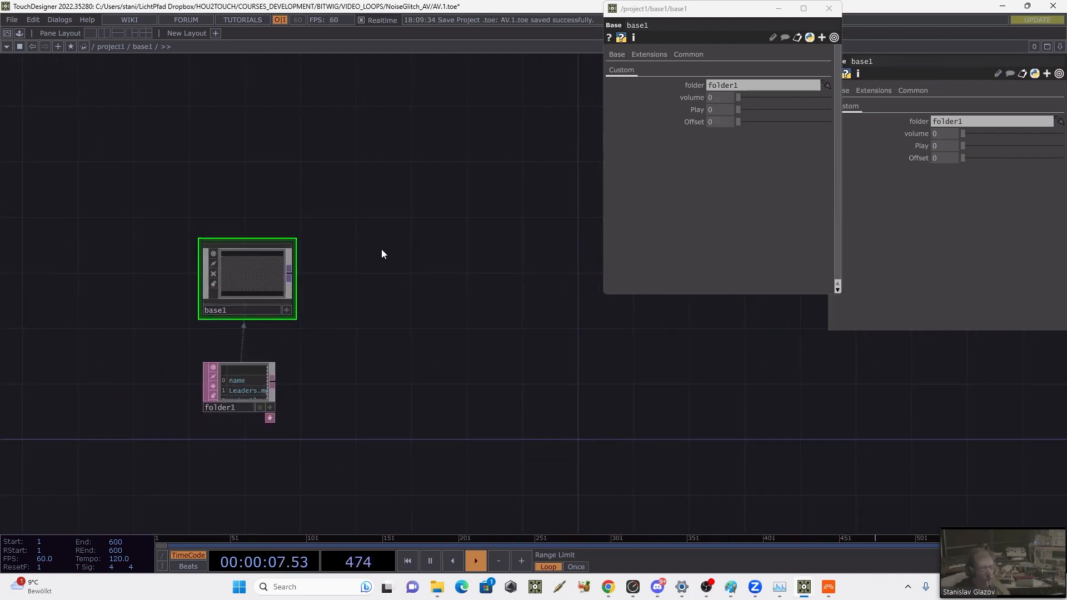
# Step: Add a Replicator COMP beside base1 and assign folder1 as its Template DAT Table
pyautogui.press('Tab')
pyautogui.click(225, 76)
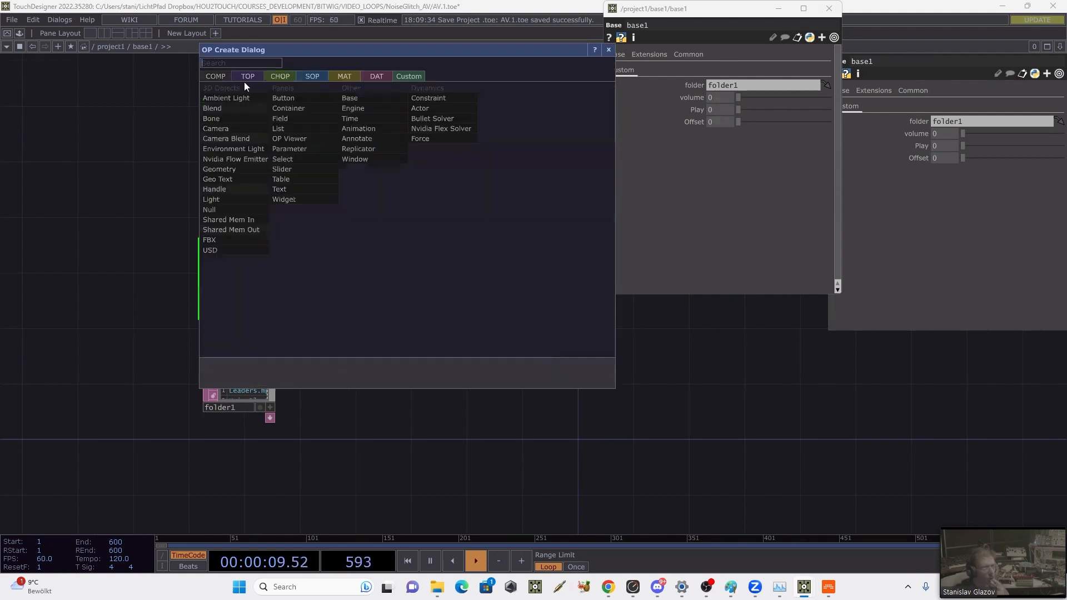
pyautogui.click(360, 149)
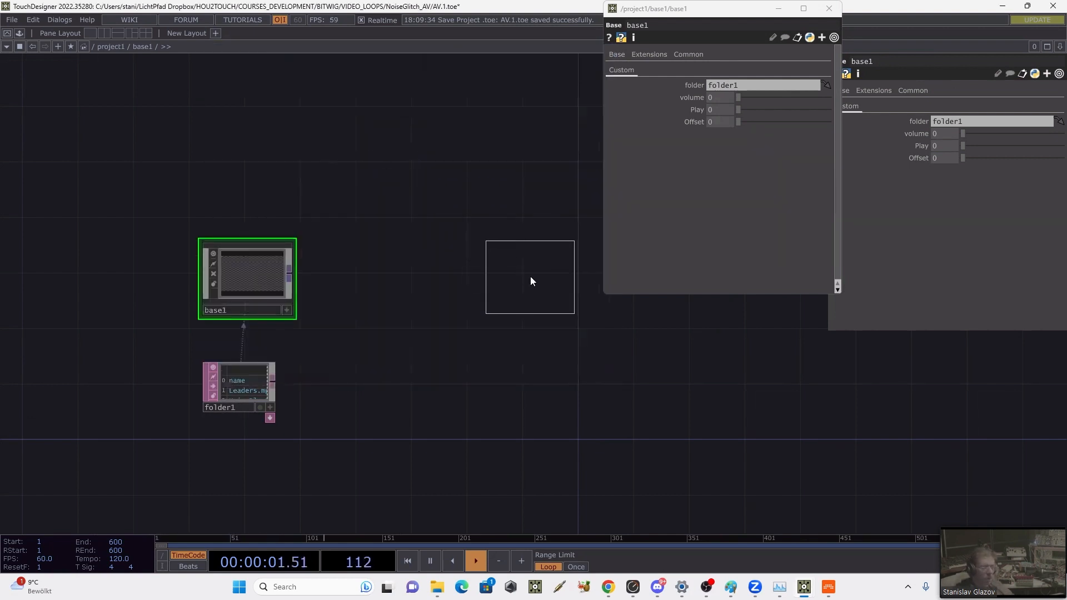
pyautogui.click(530, 275)
pyautogui.moveTo(335, 221); pyautogui.dragTo(283, 227)
pyautogui.moveTo(200, 391); pyautogui.dragTo(945, 140)
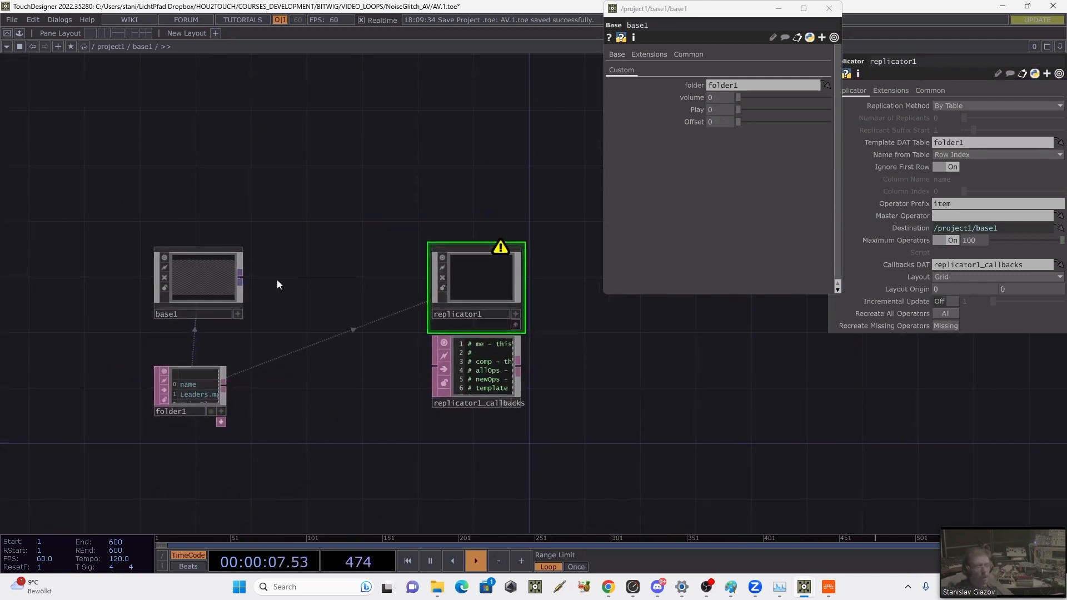
# Step: Set the Clone Master of base1 to base1 itself
pyautogui.moveTo(208, 279)
pyautogui.mouseDown()
pyautogui.moveTo(940, 218)
pyautogui.moveTo(428, 227)
pyautogui.moveTo(203, 275)
pyautogui.mouseUp()
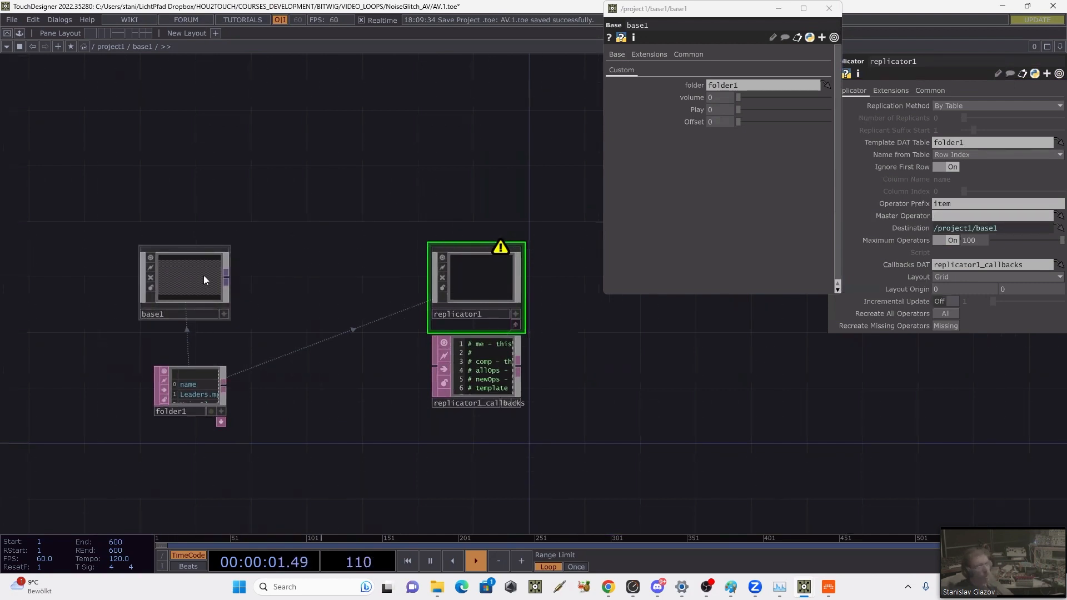
pyautogui.click(692, 55)
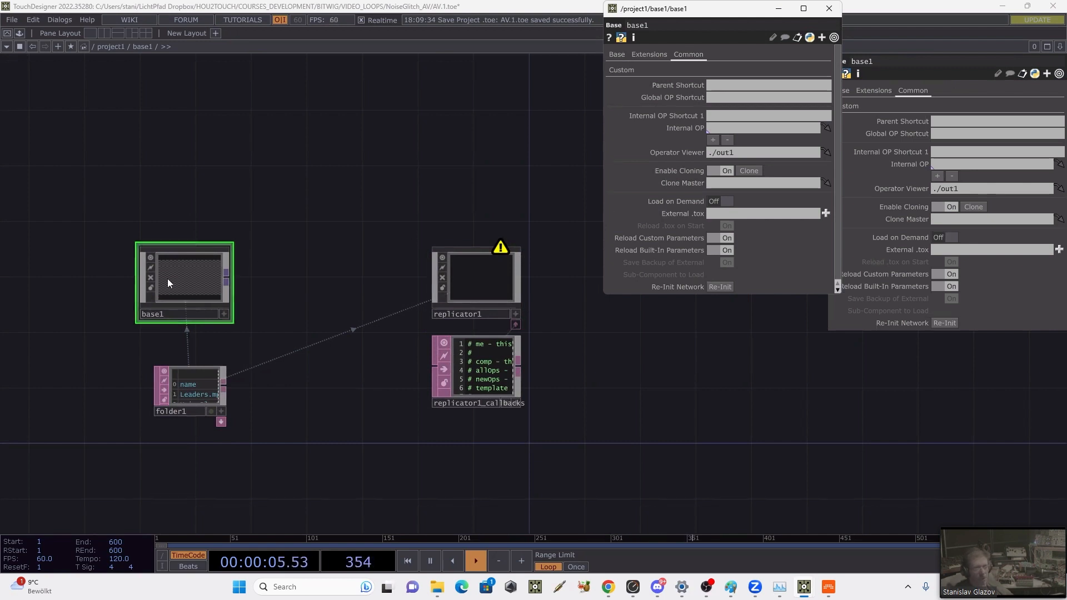
pyautogui.moveTo(186, 282)
pyautogui.mouseDown()
pyautogui.moveTo(533, 170)
pyautogui.moveTo(724, 182)
pyautogui.mouseUp()
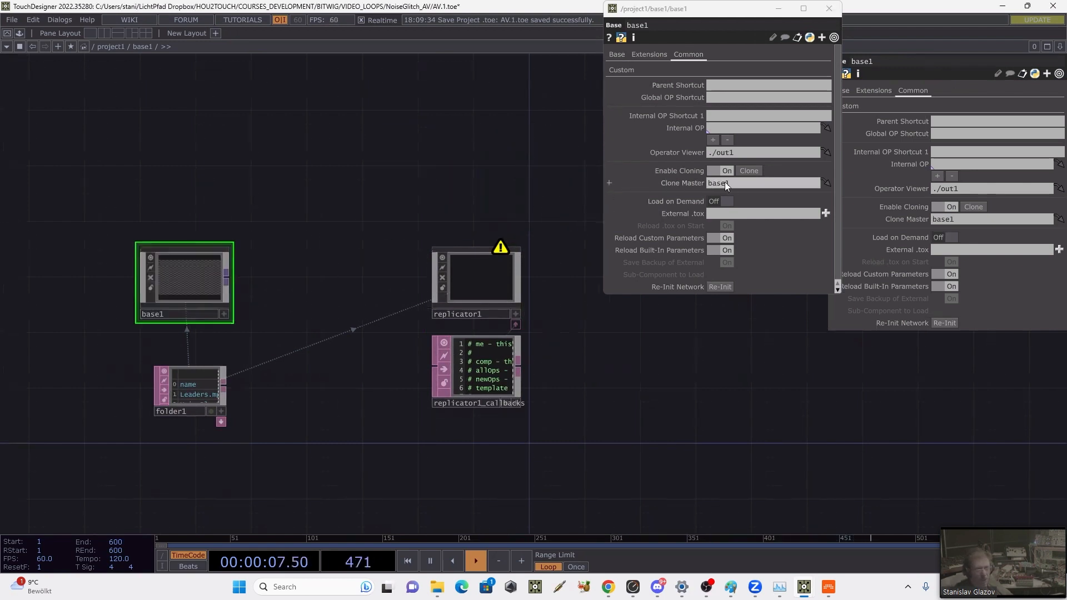
pyautogui.moveTo(325, 181); pyautogui.dragTo(316, 177)
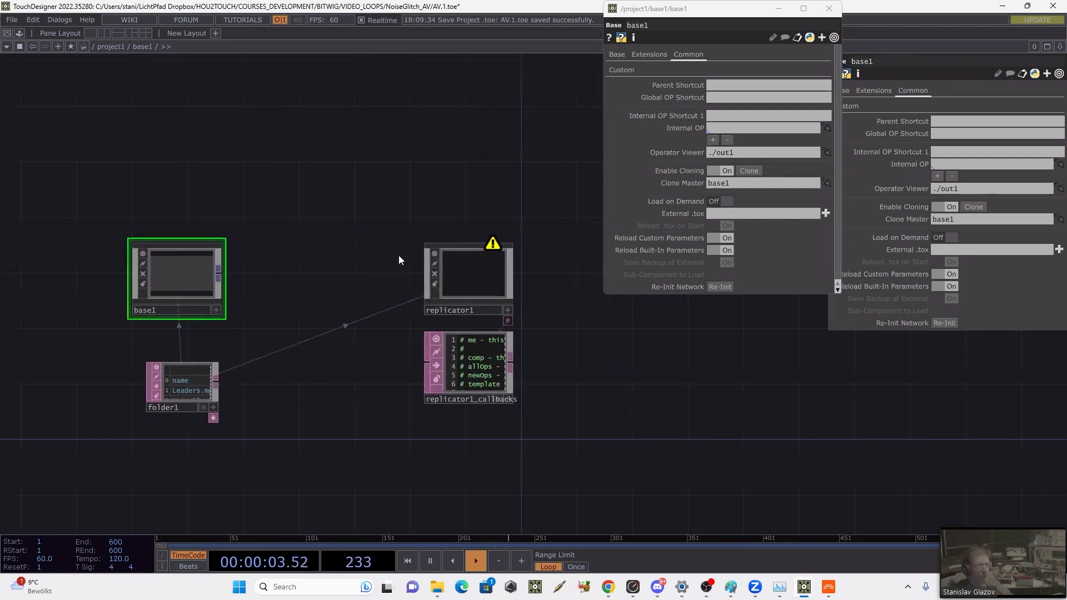
# Step: Move replicator1 and its callbacks above base1, shift base1 closer to them, and close base1's floating parameter window
pyautogui.moveTo(458, 275); pyautogui.dragTo(389, 149)
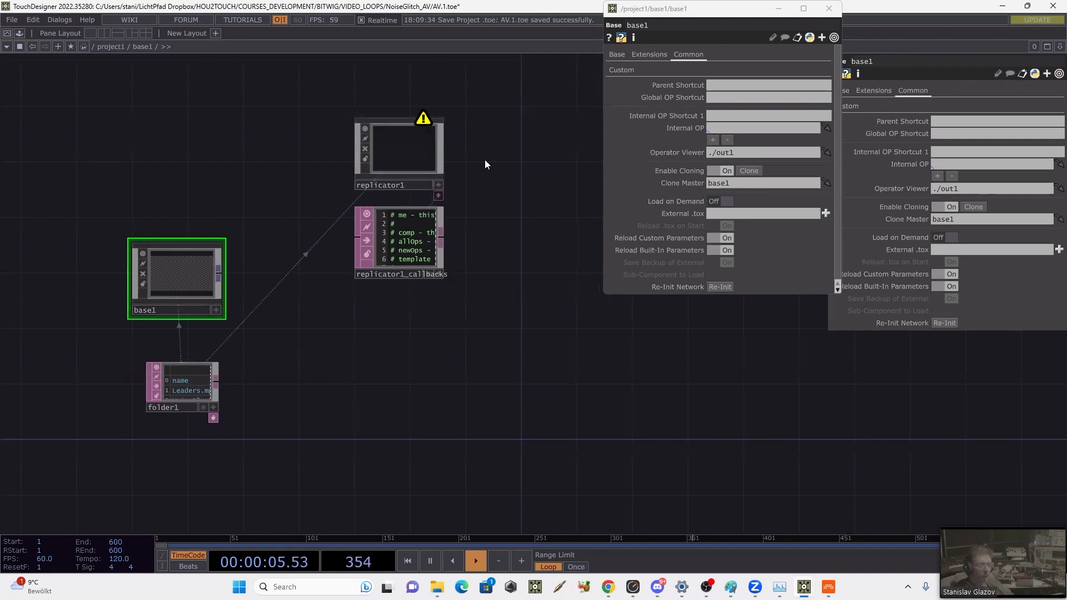
pyautogui.click(424, 153)
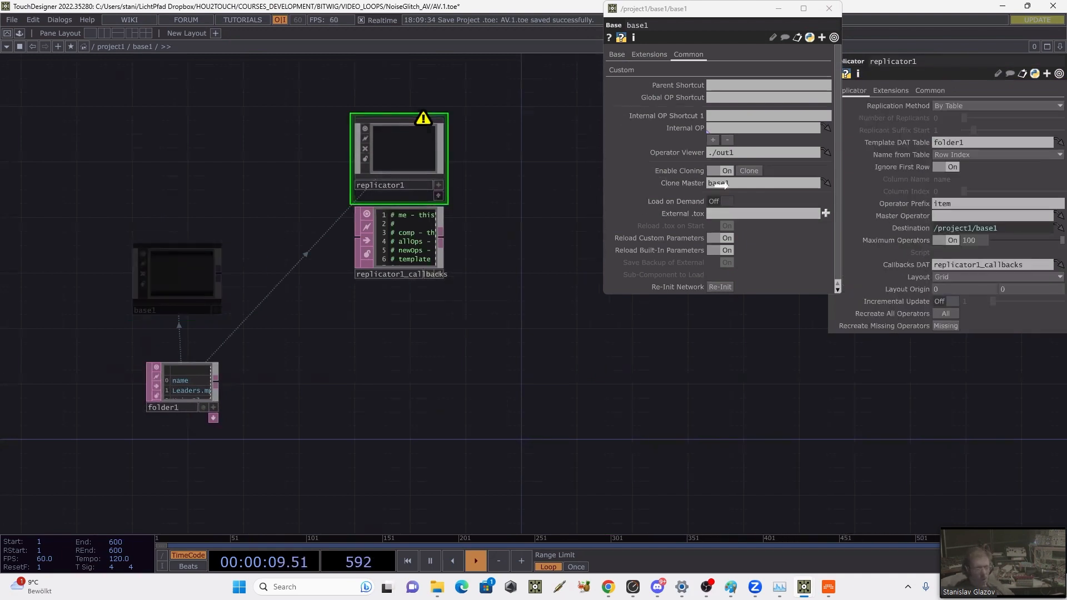
pyautogui.moveTo(719, 129); pyautogui.dragTo(237, 254)
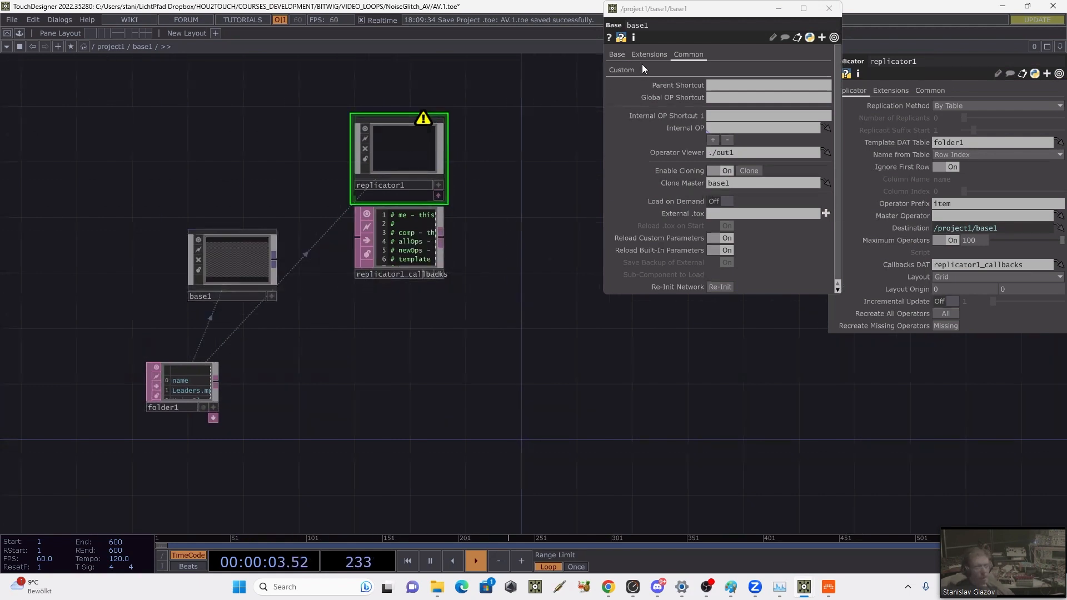
pyautogui.click(828, 8)
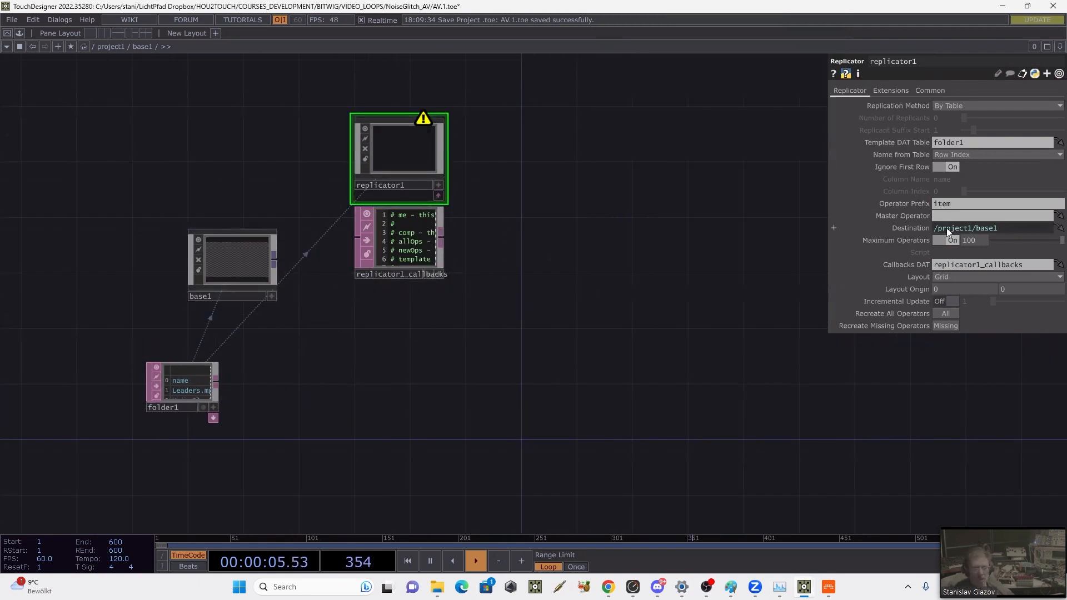
# Step: Assign base1 as replicator1's Master Operator to generate the replicated items
pyautogui.moveTo(264, 266); pyautogui.dragTo(946, 216)
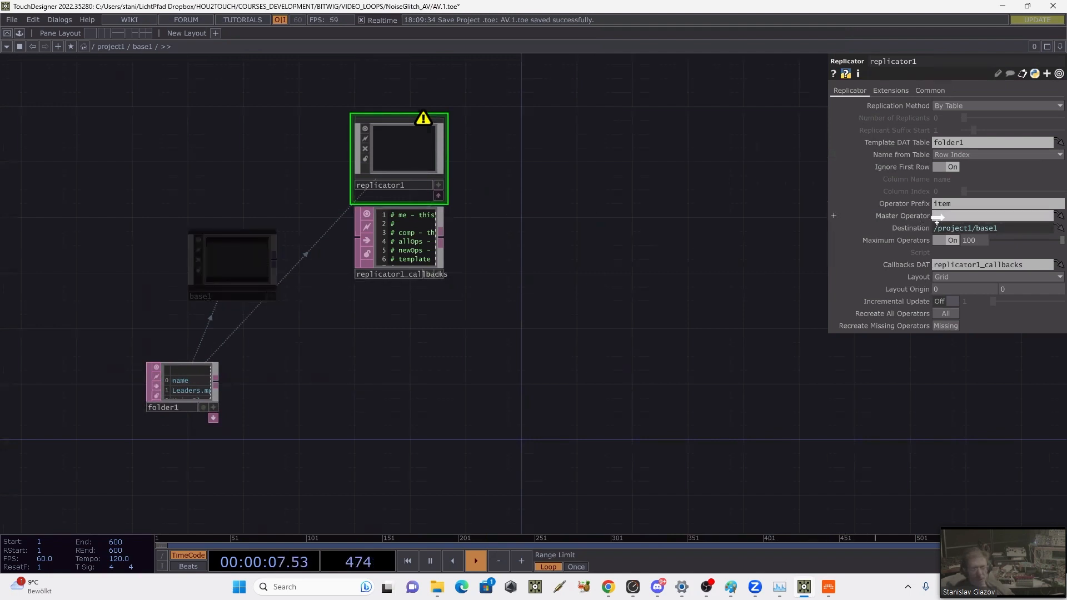
pyautogui.moveTo(581, 148); pyautogui.dragTo(486, 85)
pyautogui.scroll(-3, 586, 173)
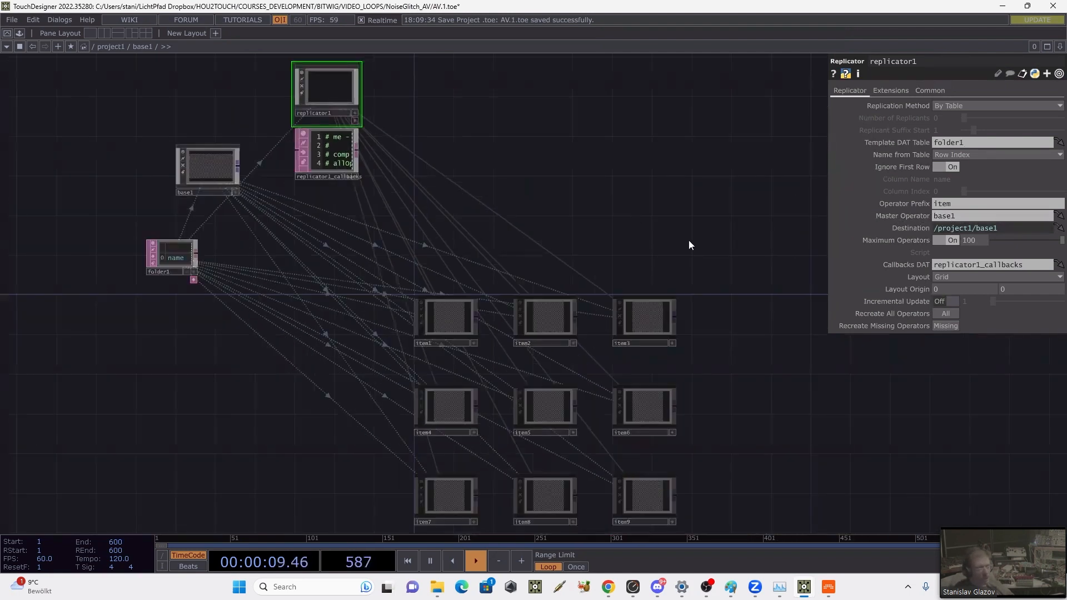
pyautogui.moveTo(663, 229); pyautogui.dragTo(624, 210)
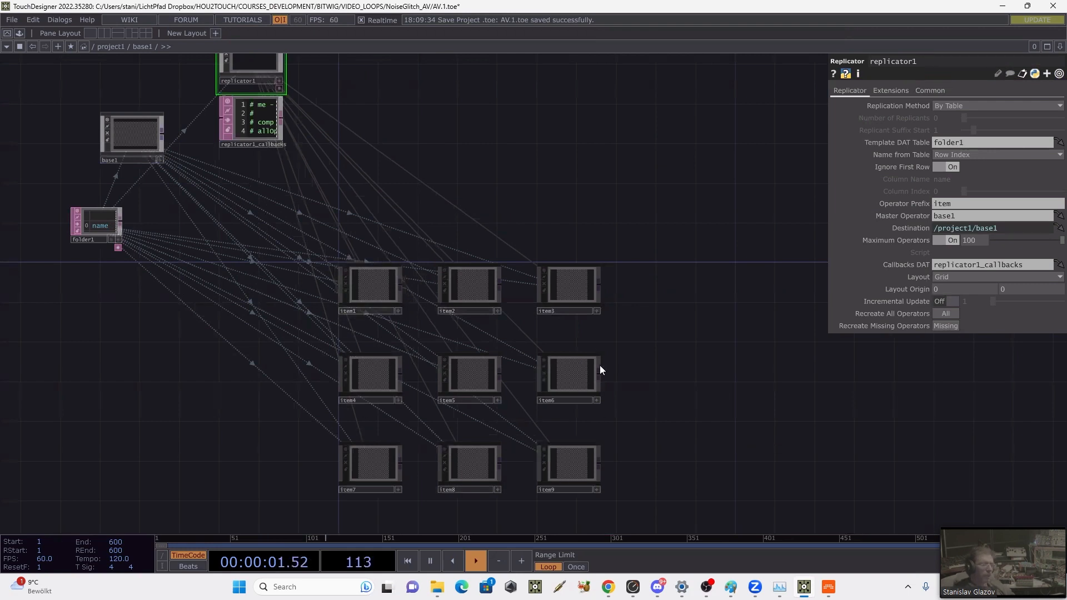
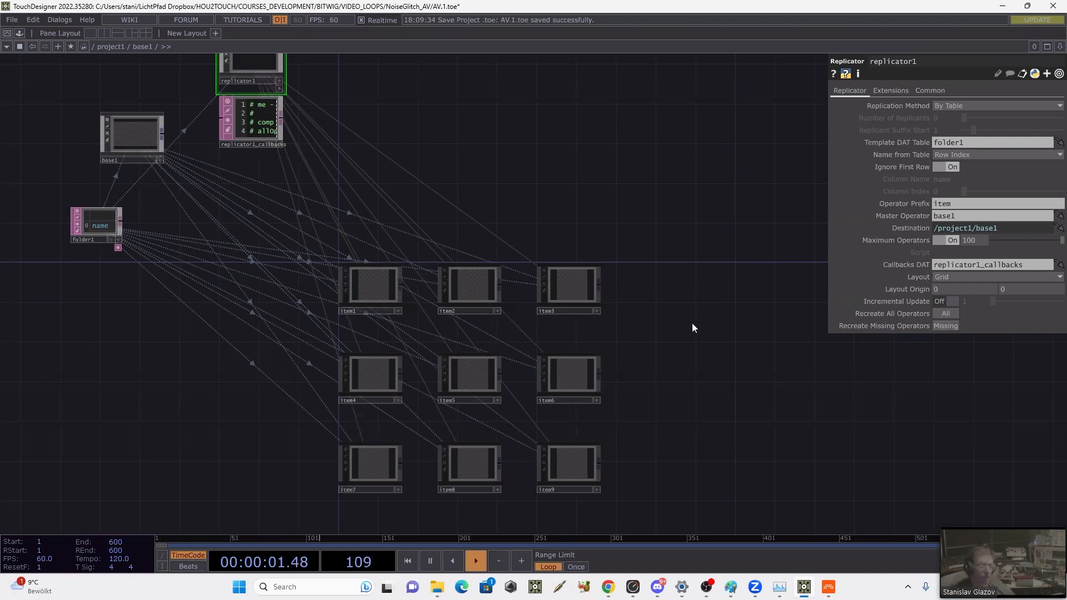
# Step: Add a GLSL Multi TOP beside the grid of replicated items
pyautogui.press('Tab')
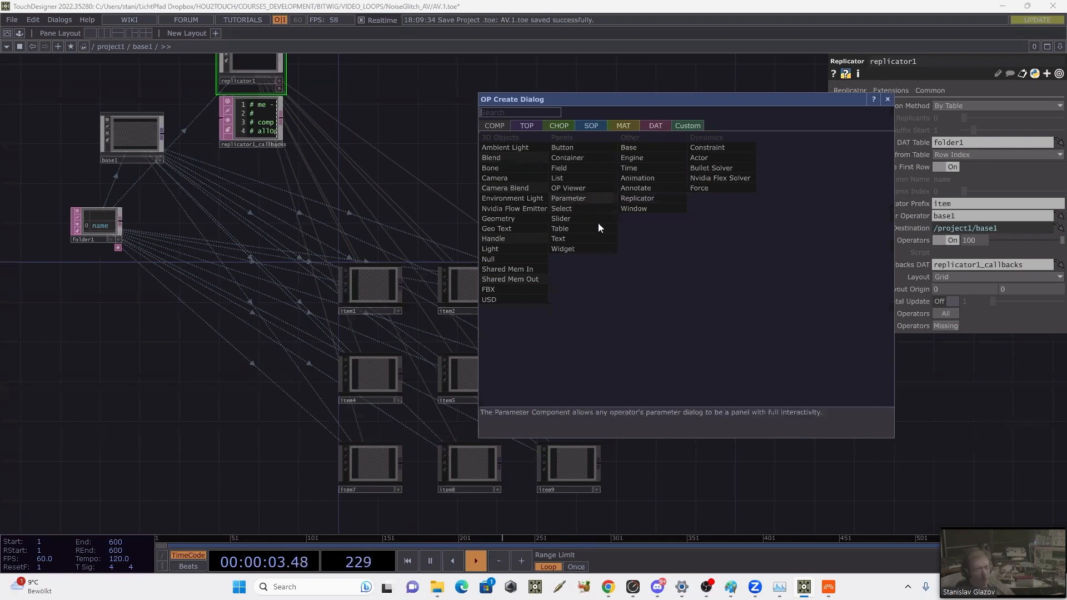
pyautogui.click(526, 124)
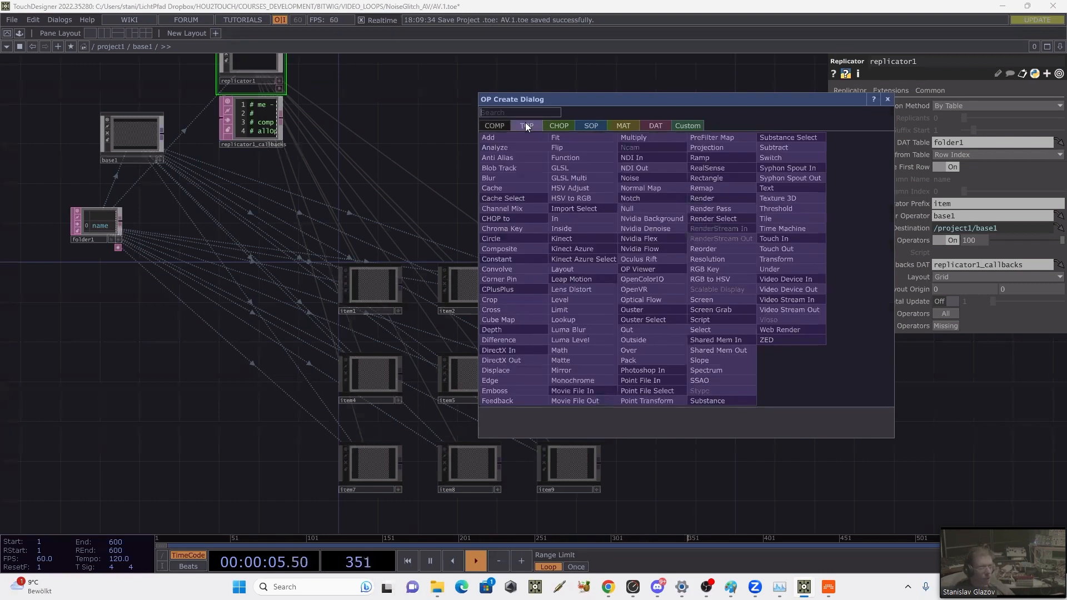
pyautogui.click(575, 178)
pyautogui.click(695, 339)
pyautogui.moveTo(656, 253); pyautogui.dragTo(595, 223)
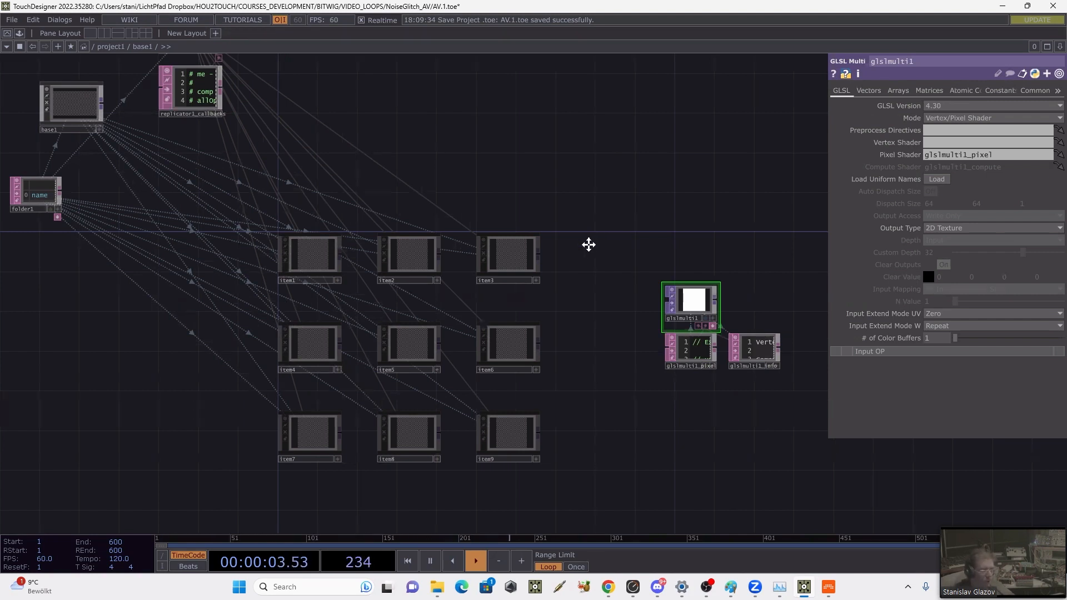
# Step: Select all nine replicated items and wire their outputs into glslmulti1
pyautogui.moveTo(296, 187); pyautogui.dragTo(560, 507)
pyautogui.moveTo(538, 255); pyautogui.dragTo(534, 371)
pyautogui.scroll(5, 694, 300)
pyautogui.moveTo(662, 320); pyautogui.dragTo(677, 149)
pyautogui.moveTo(572, 196); pyautogui.dragTo(544, 250)
pyautogui.moveTo(653, 277); pyautogui.dragTo(662, 257)
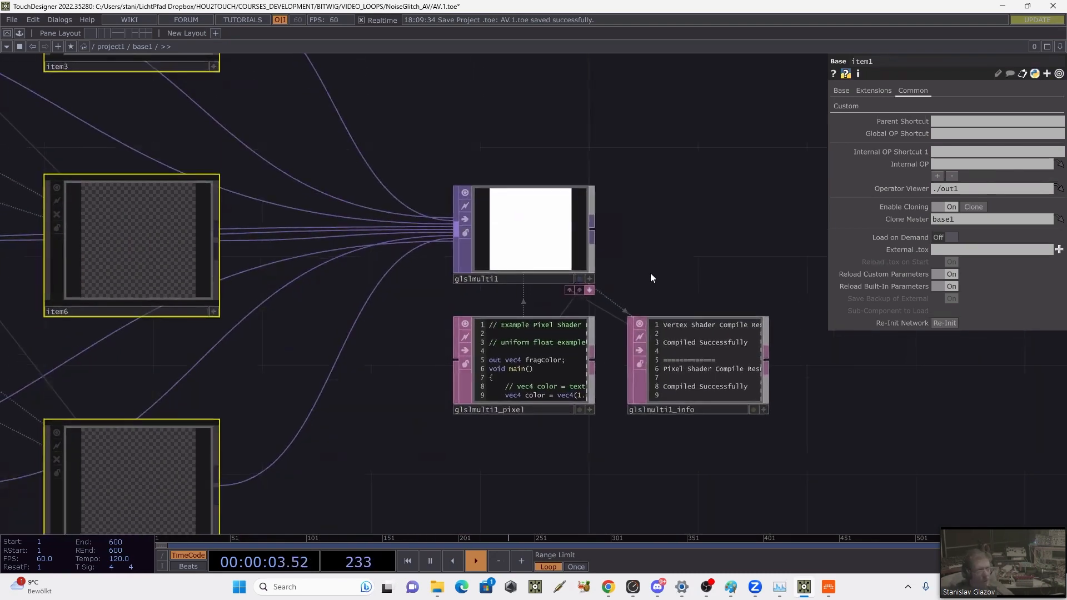
# Step: Set glslmulti1's Output Type to 2D Texture Array with a Custom Depth of 9 and Input Mapping to N Input(s) per Slice
pyautogui.click(547, 250)
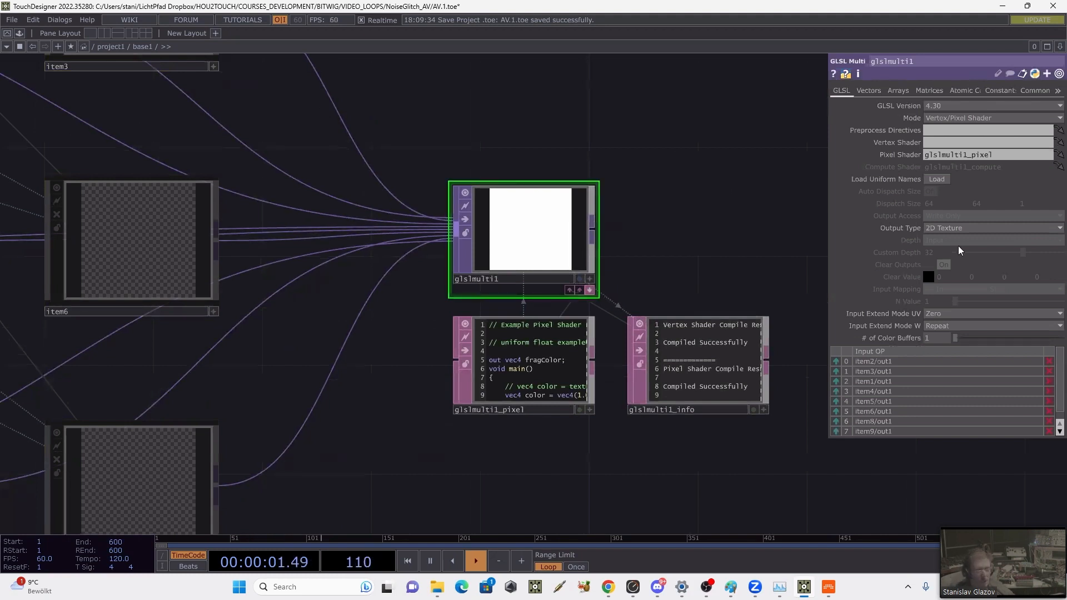
pyautogui.click(929, 227)
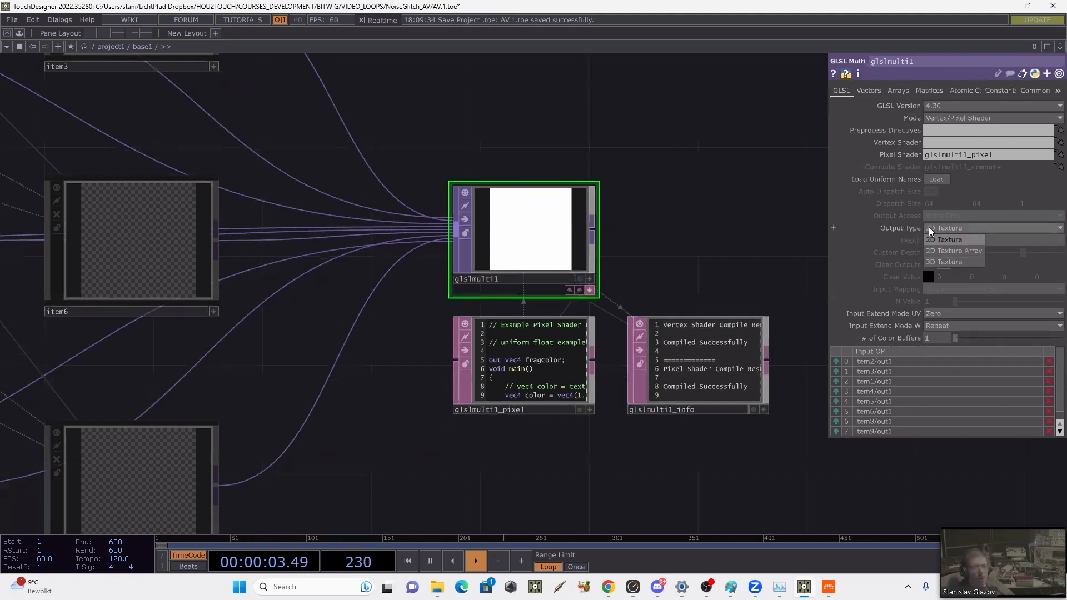
pyautogui.click(944, 253)
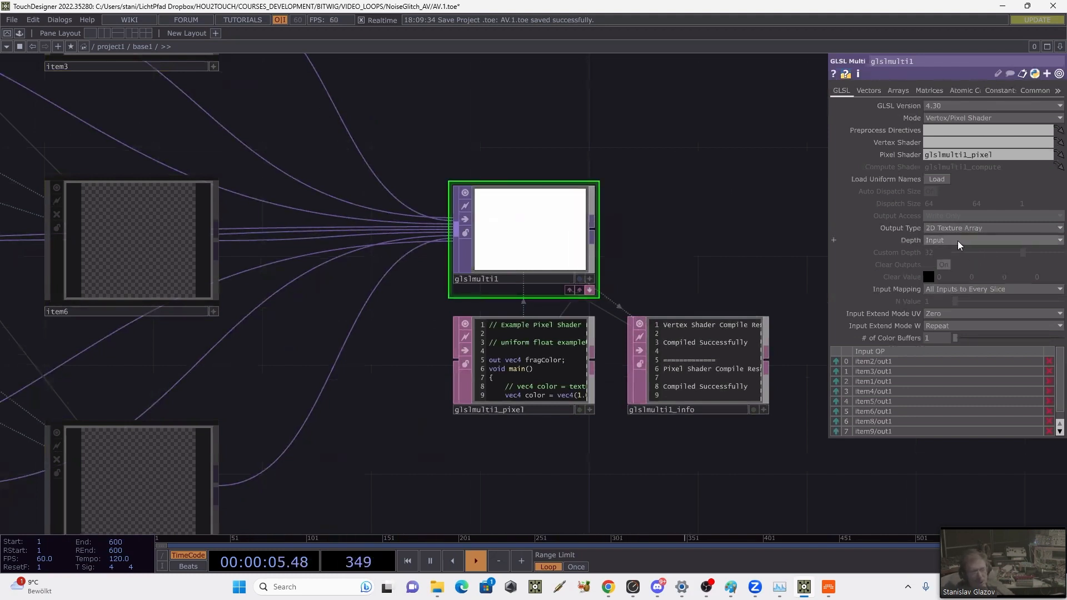
pyautogui.click(941, 242)
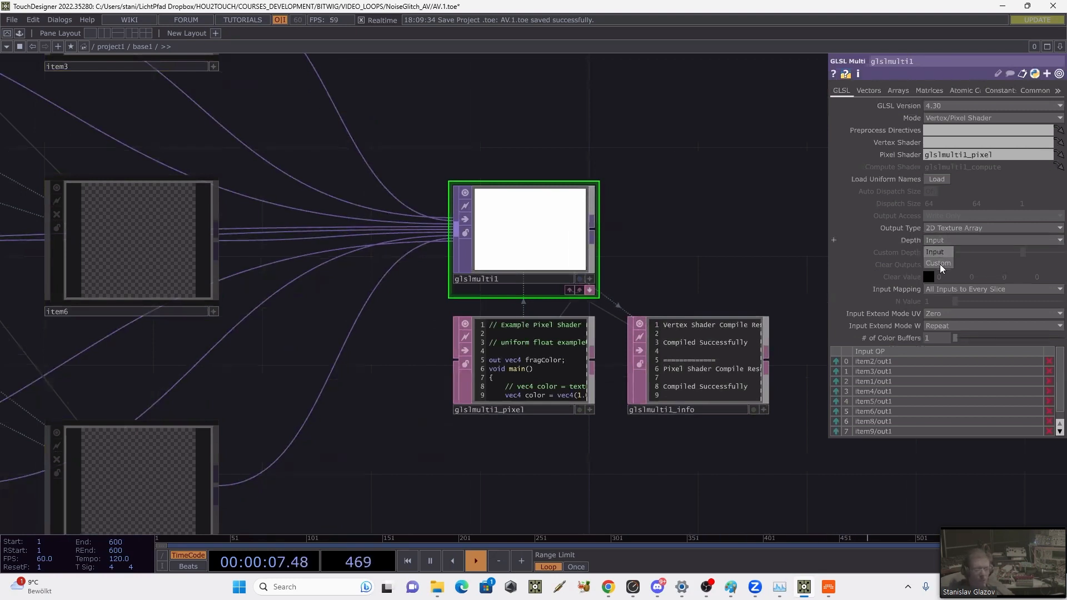
pyautogui.click(939, 264)
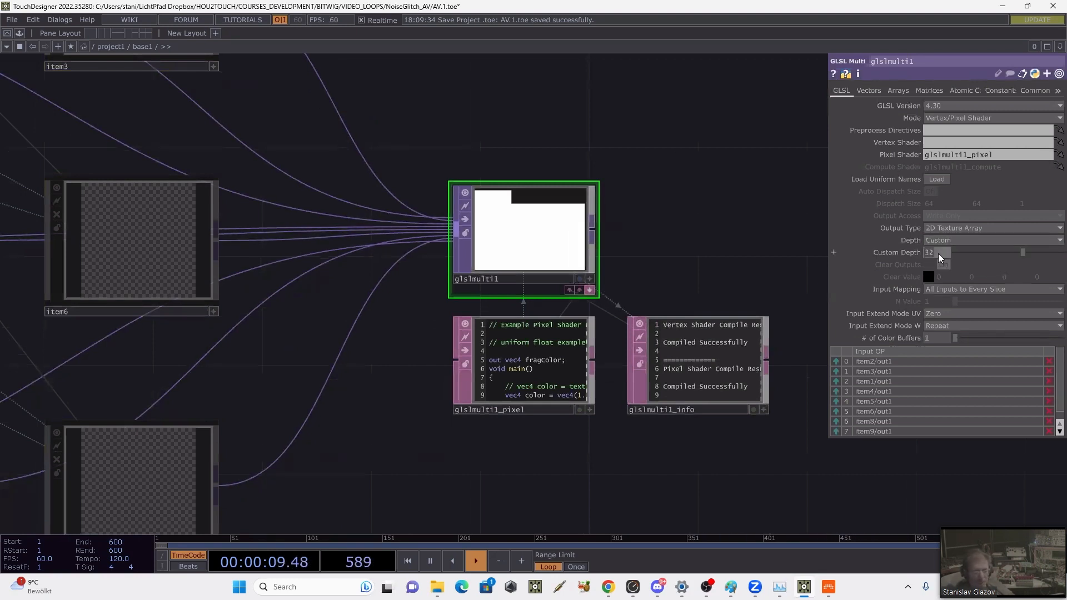
pyautogui.write('9')
pyautogui.press('Return')
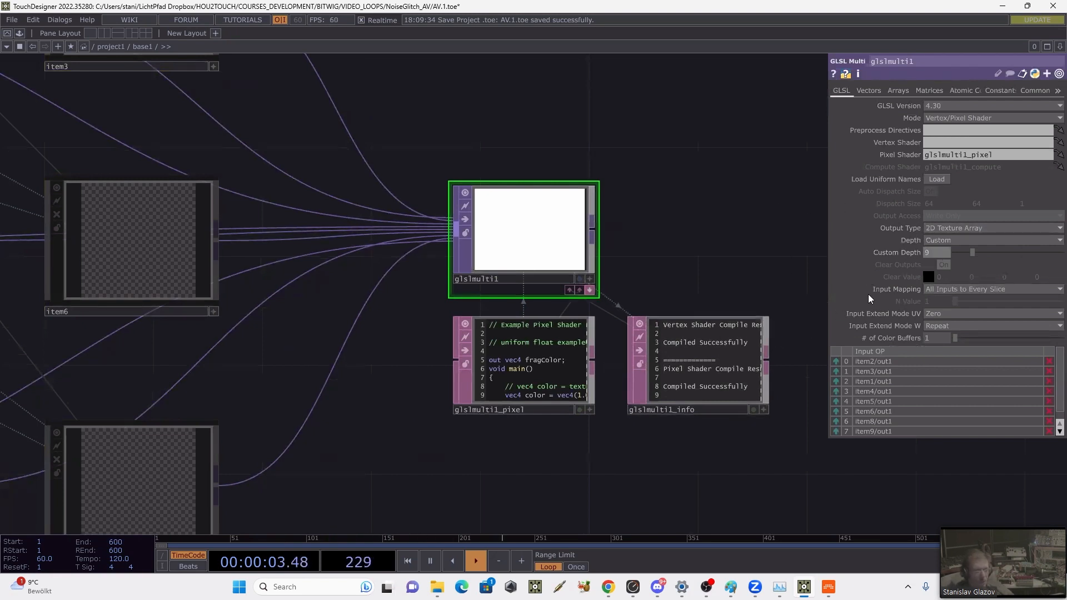
pyautogui.click(936, 293)
pyautogui.click(939, 305)
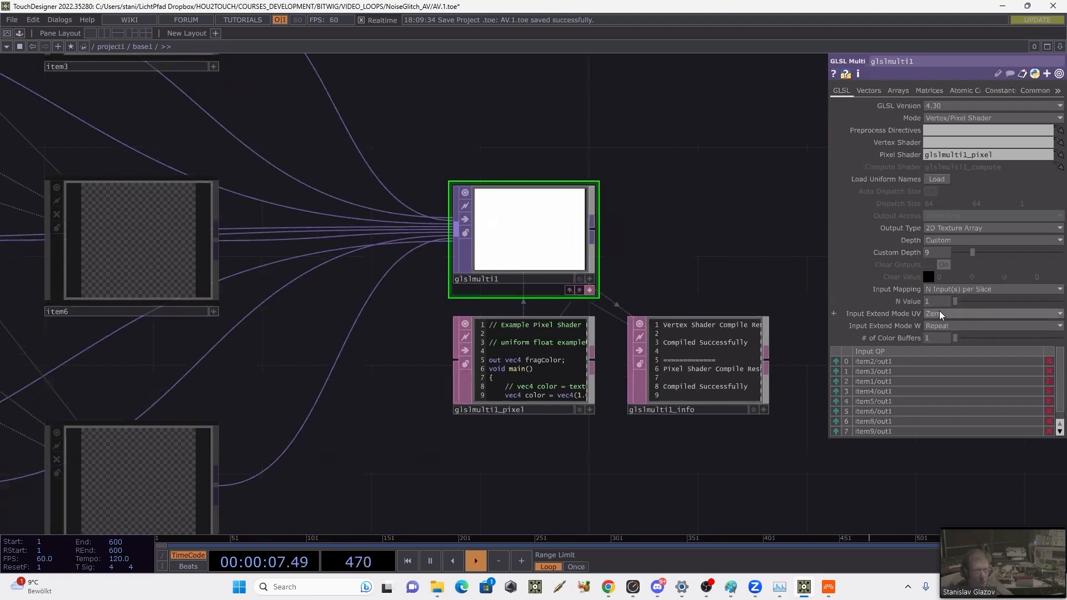
# Step: In glslmulti1_pixel, uncomment the line sampling sTD2DInputs[0] and comment out the vec4(1.0) color line
pyautogui.scroll(5, 544, 416)
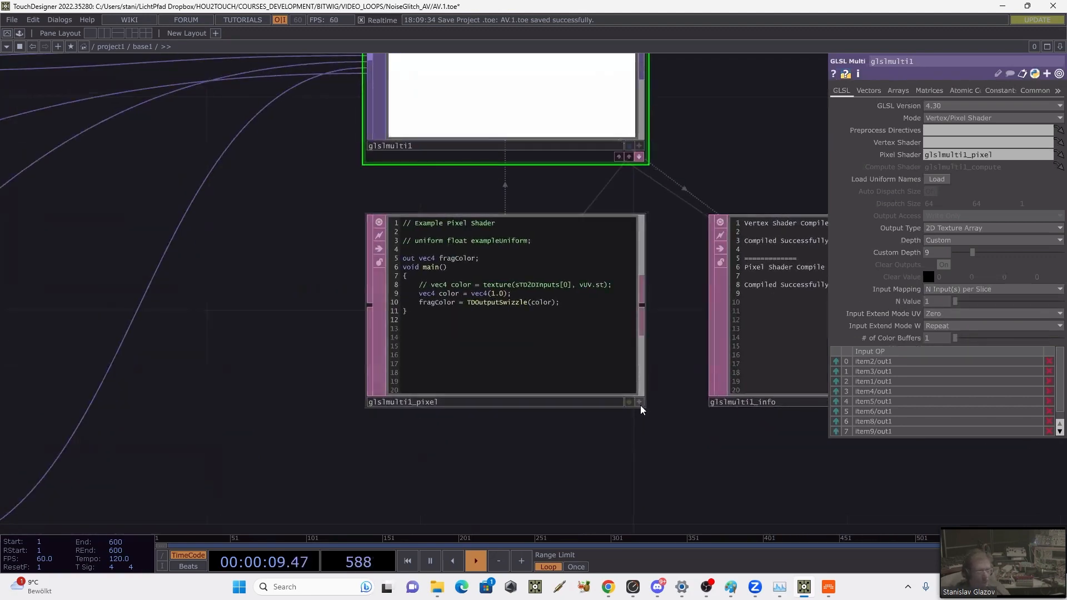
pyautogui.click(638, 402)
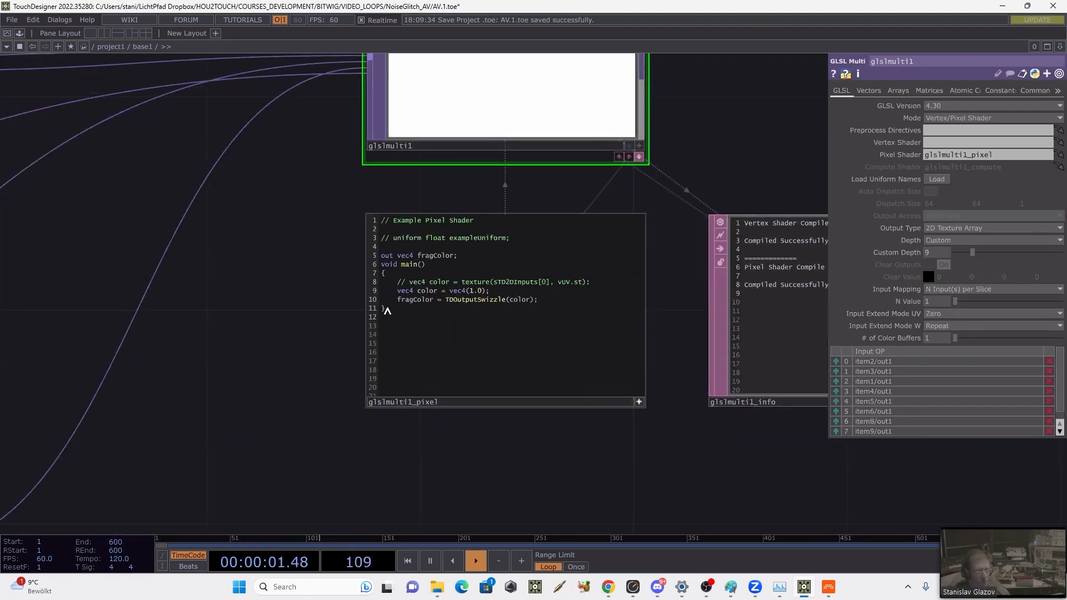
pyautogui.click(409, 282)
pyautogui.press('BackSpace')
pyautogui.press('BackSpace')
pyautogui.press('BackSpace')
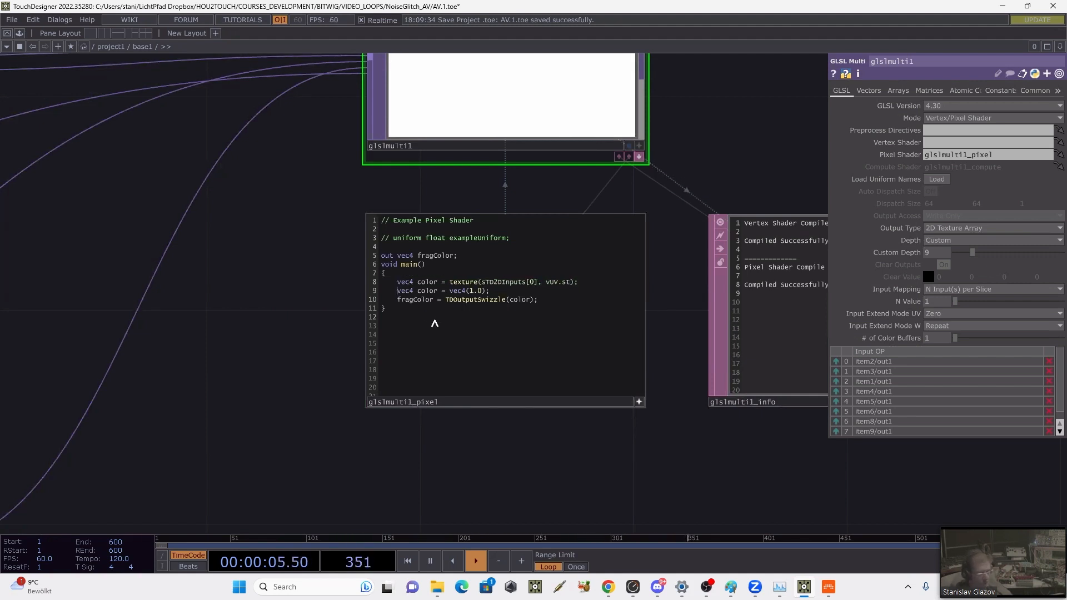
pyautogui.press('Down')
pyautogui.write('//')
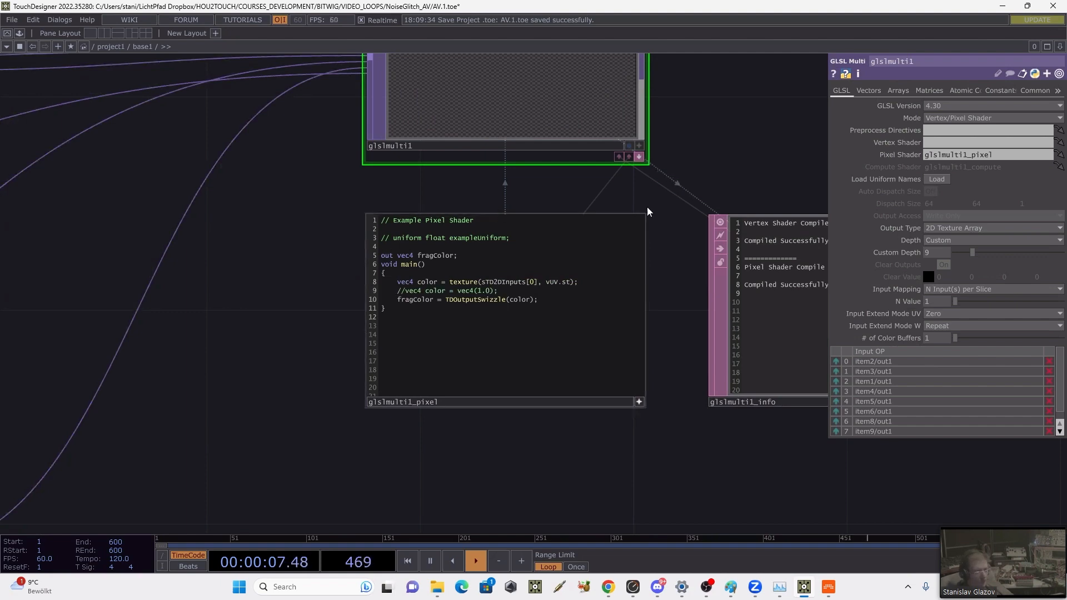
# Step: Add an Out TOP after glslmulti1, connected to its output
pyautogui.moveTo(725, 257); pyautogui.dragTo(725, 290)
pyautogui.scroll(-5, 725, 289)
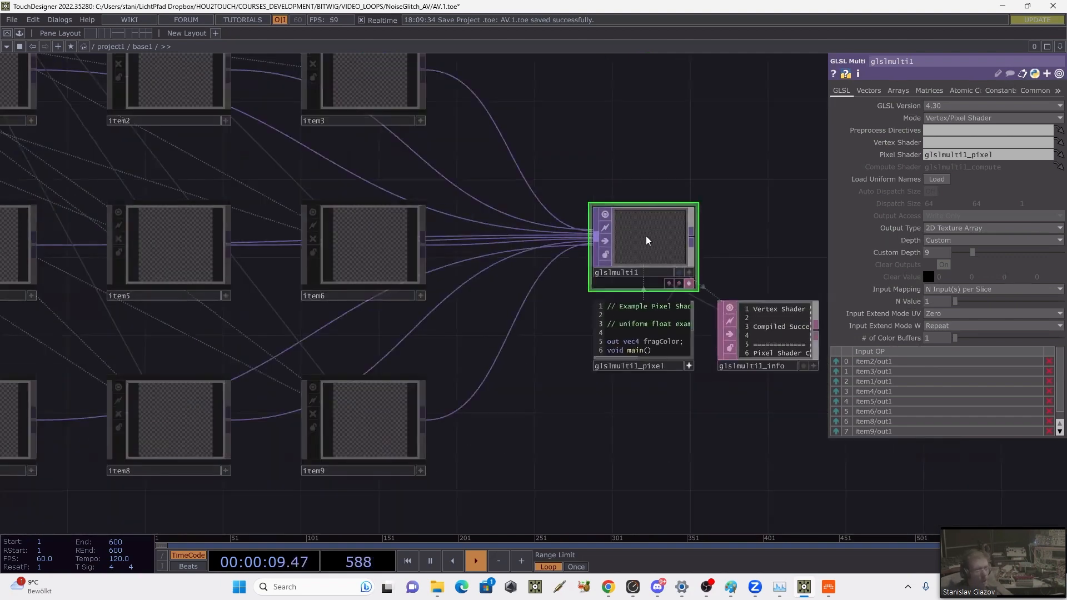
pyautogui.moveTo(631, 176); pyautogui.dragTo(737, 233)
pyautogui.scroll(-3, 604, 179)
pyautogui.moveTo(675, 172); pyautogui.dragTo(681, 196)
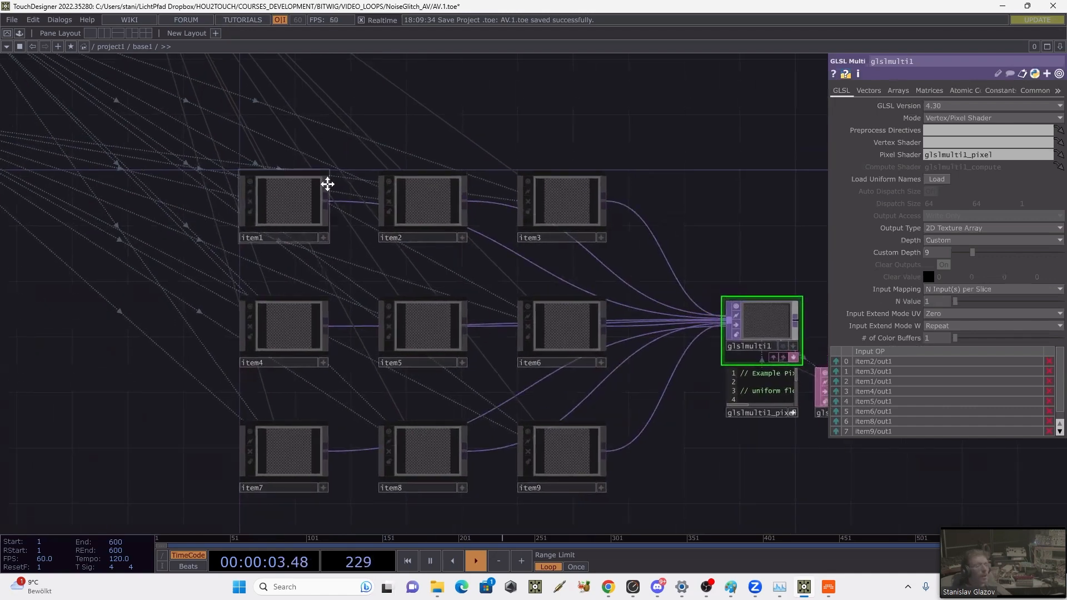
pyautogui.moveTo(603, 137); pyautogui.dragTo(431, 141)
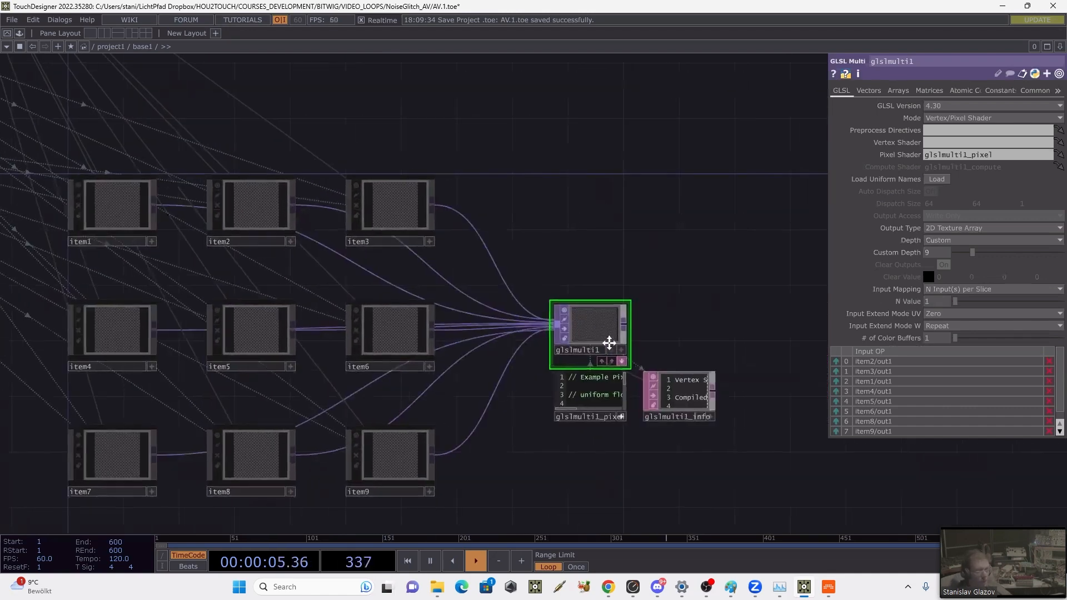
pyautogui.rightClick(622, 322)
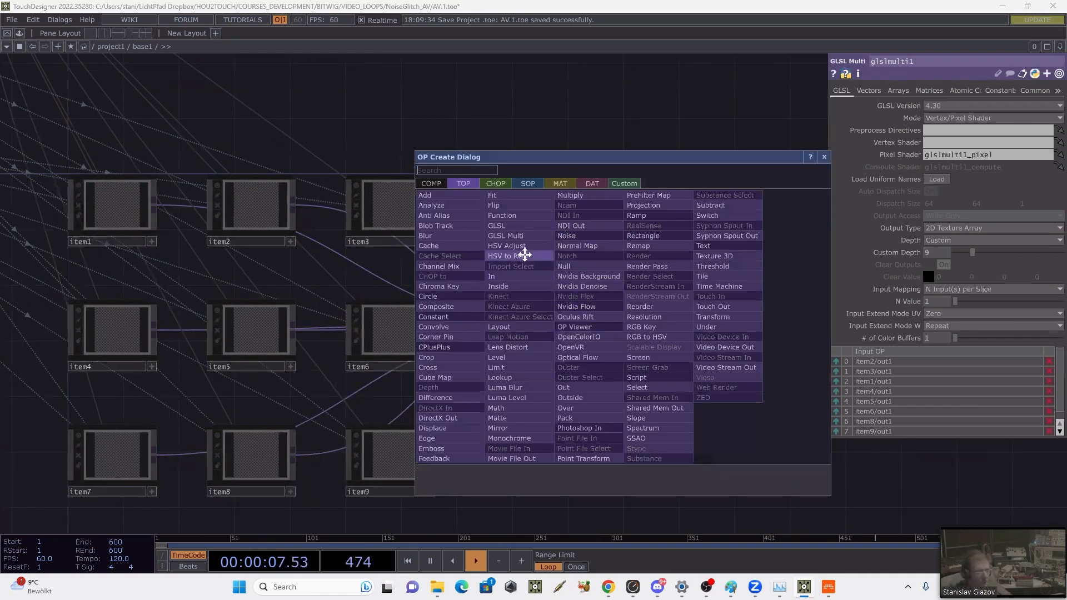
pyautogui.click(564, 387)
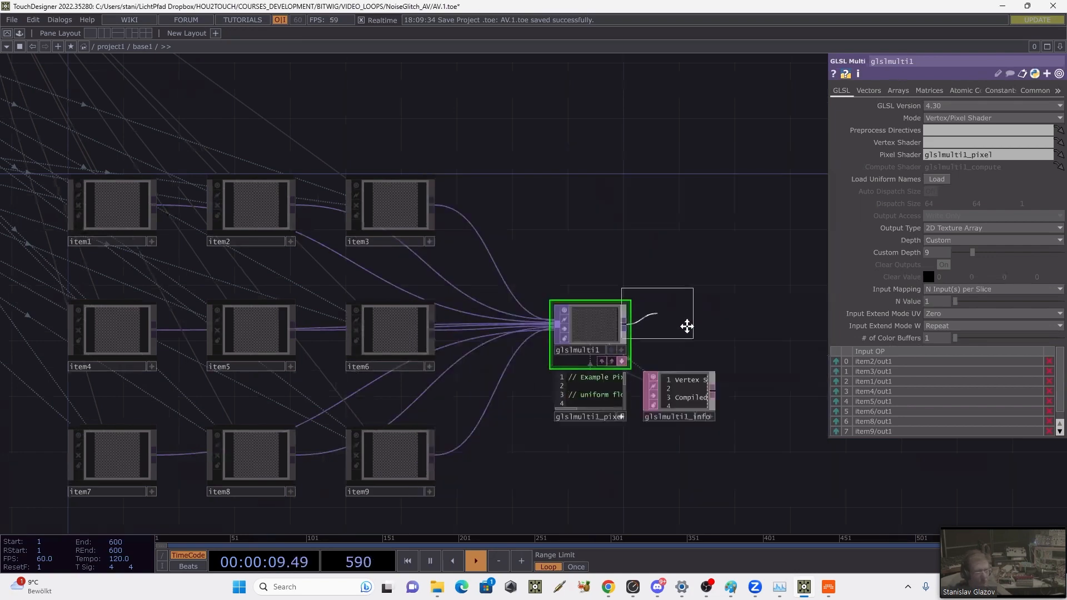
pyautogui.click(742, 327)
# Step: Go up to the project1 network and save the project
pyautogui.press('u')
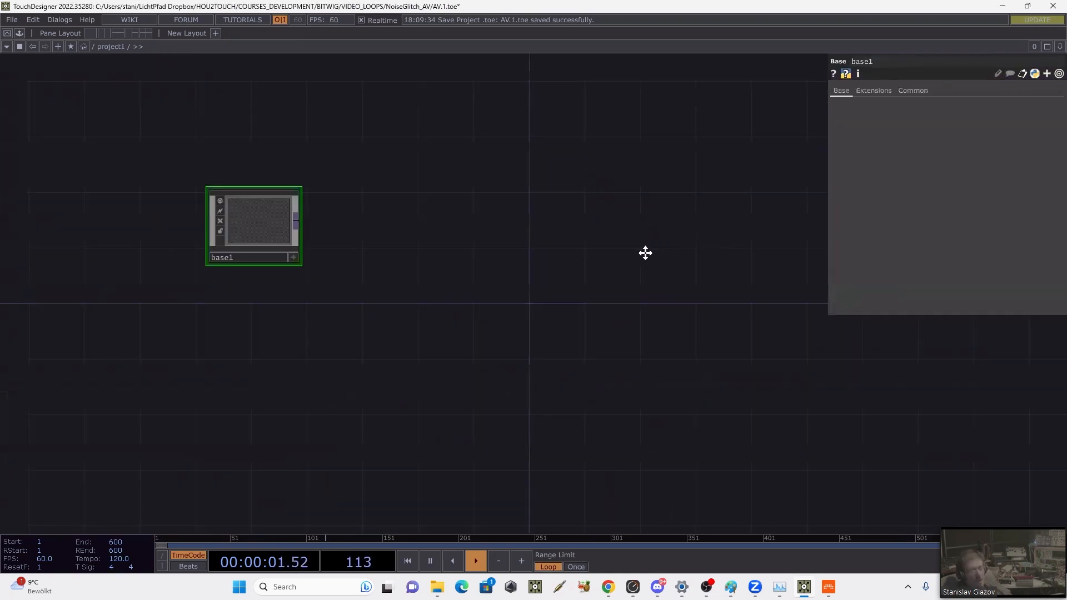
pyautogui.click(19, 18)
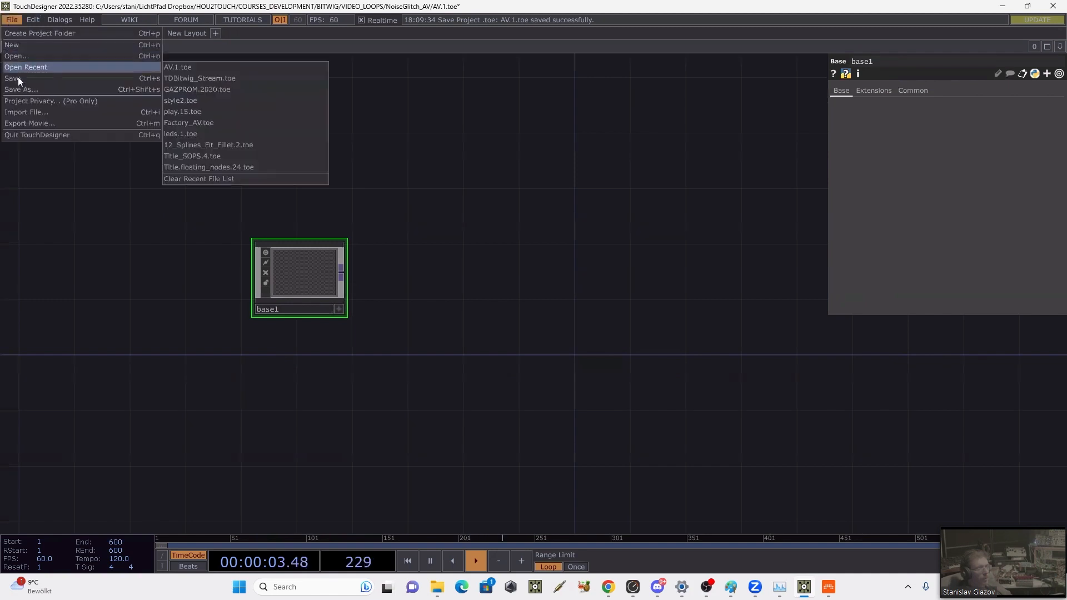
pyautogui.click(18, 78)
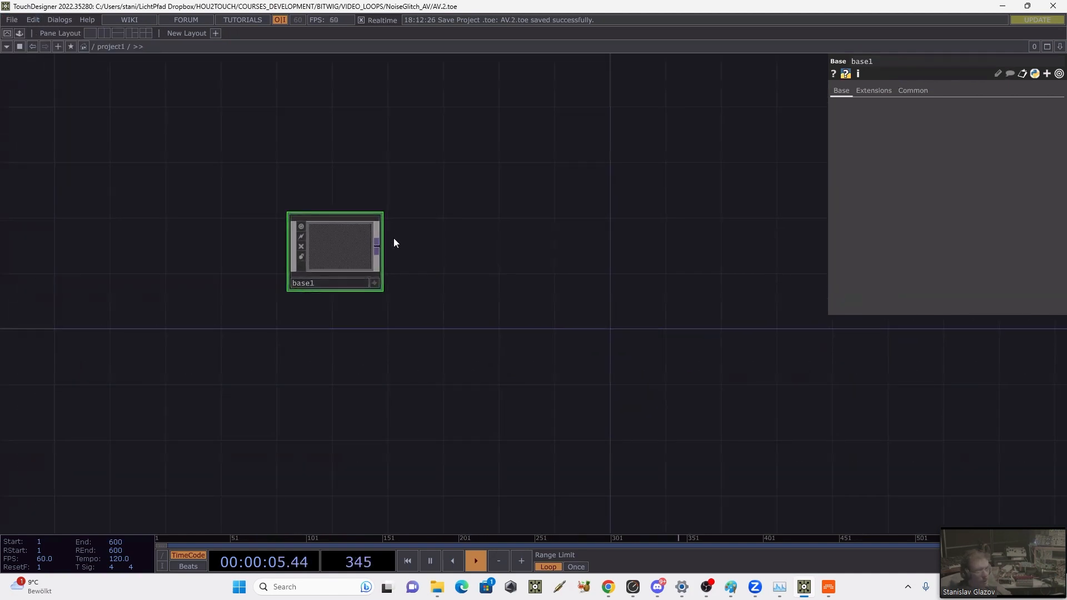
# Step: Go back inside base1 and show the Custom parameters of the master base1 component
pyautogui.press('i')
pyautogui.moveTo(748, 252); pyautogui.dragTo(829, 284)
pyautogui.moveTo(659, 222); pyautogui.dragTo(916, 289)
pyautogui.scroll(-4, 431, 161)
pyautogui.scroll(2, 439, 169)
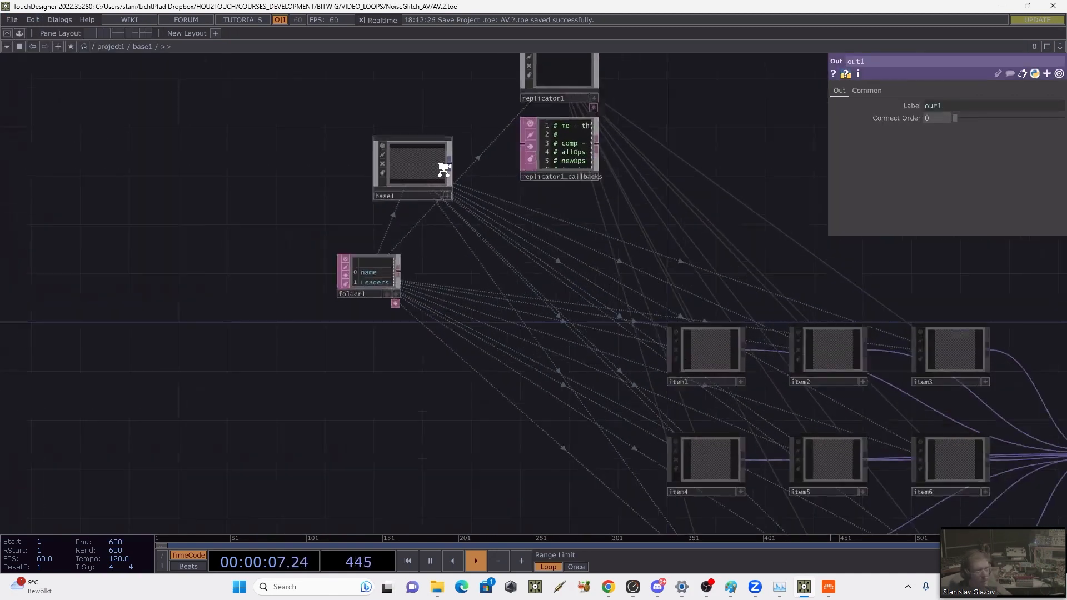
pyautogui.click(418, 164)
pyautogui.click(842, 92)
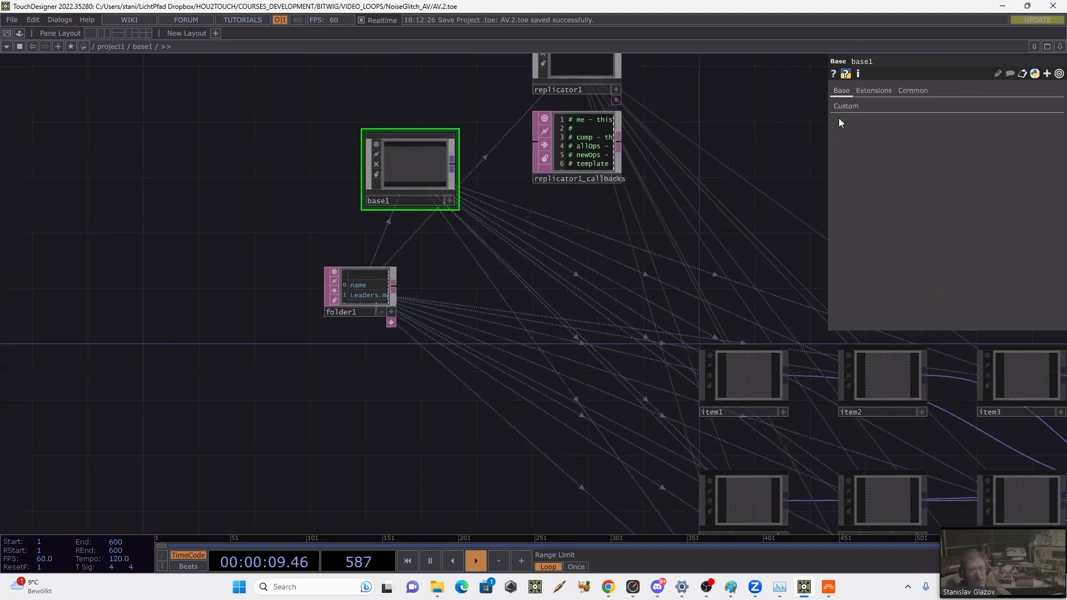
pyautogui.click(846, 107)
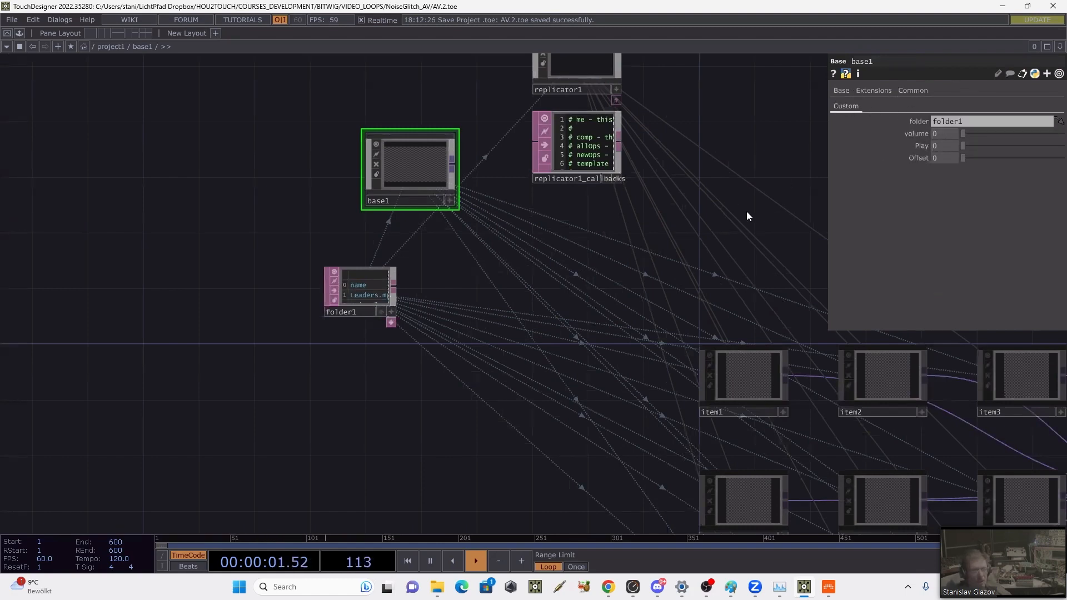
# Step: Select all nine replicated items and set their custom volume and Play parameters to 1
pyautogui.scroll(-3, 747, 206)
pyautogui.moveTo(705, 247); pyautogui.dragTo(761, 460)
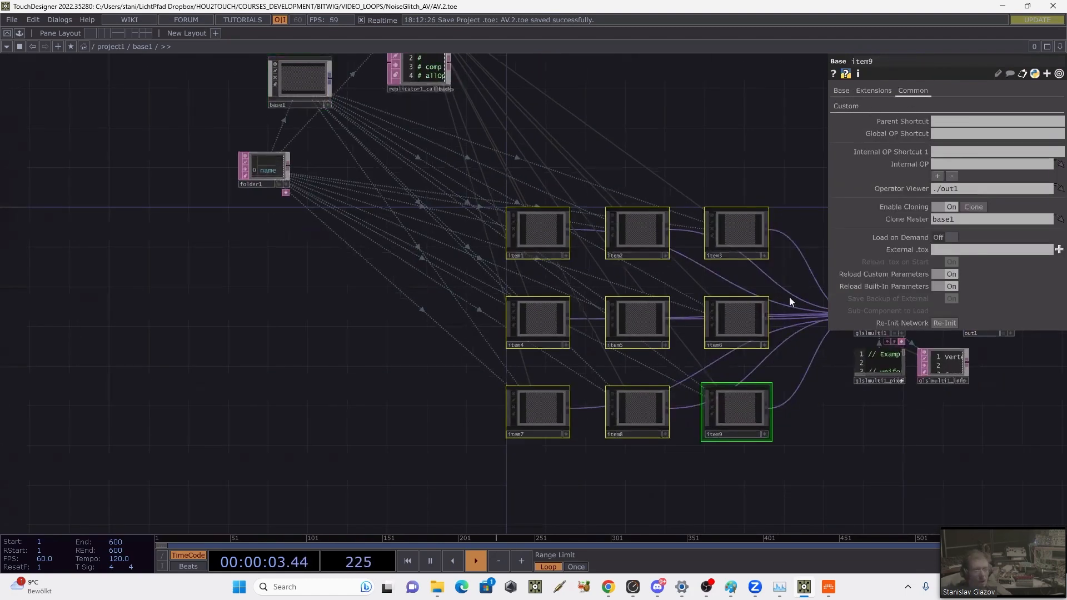
pyautogui.click(845, 106)
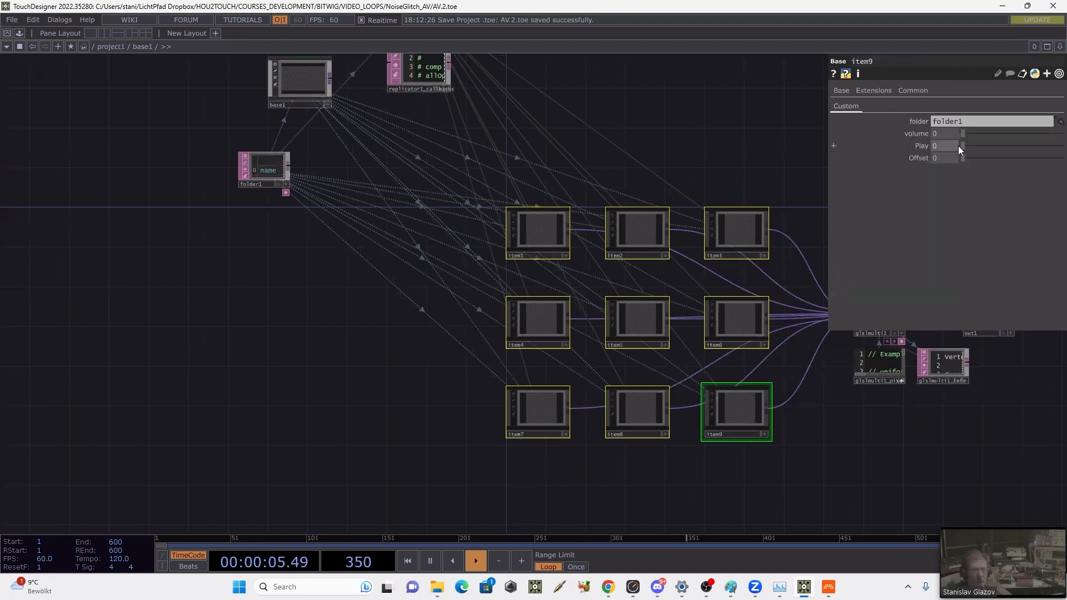
pyautogui.moveTo(962, 136); pyautogui.dragTo(1056, 155)
pyautogui.moveTo(702, 184); pyautogui.dragTo(492, 191)
pyautogui.scroll(6, 714, 314)
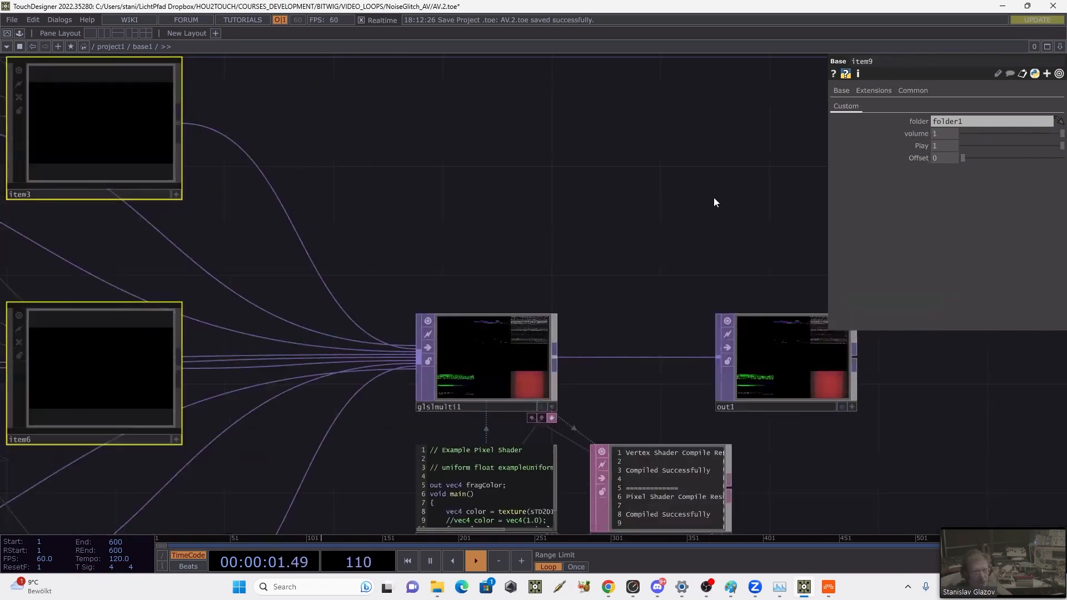
pyautogui.moveTo(573, 152); pyautogui.dragTo(531, 150)
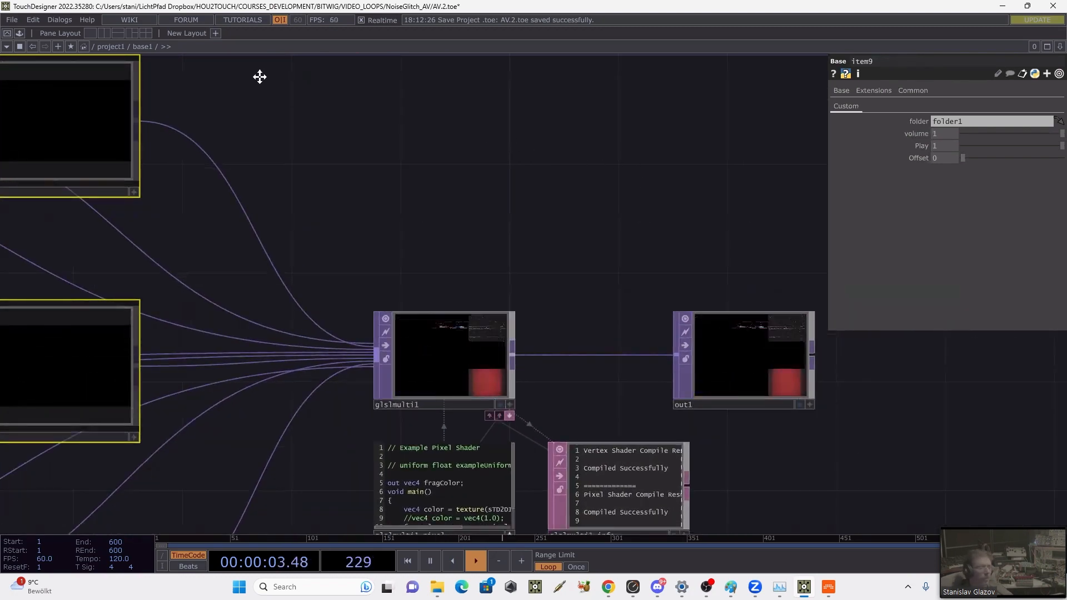
# Step: Return to the project1 network and inspect the combined movie output in base1's viewer
pyautogui.click(117, 46)
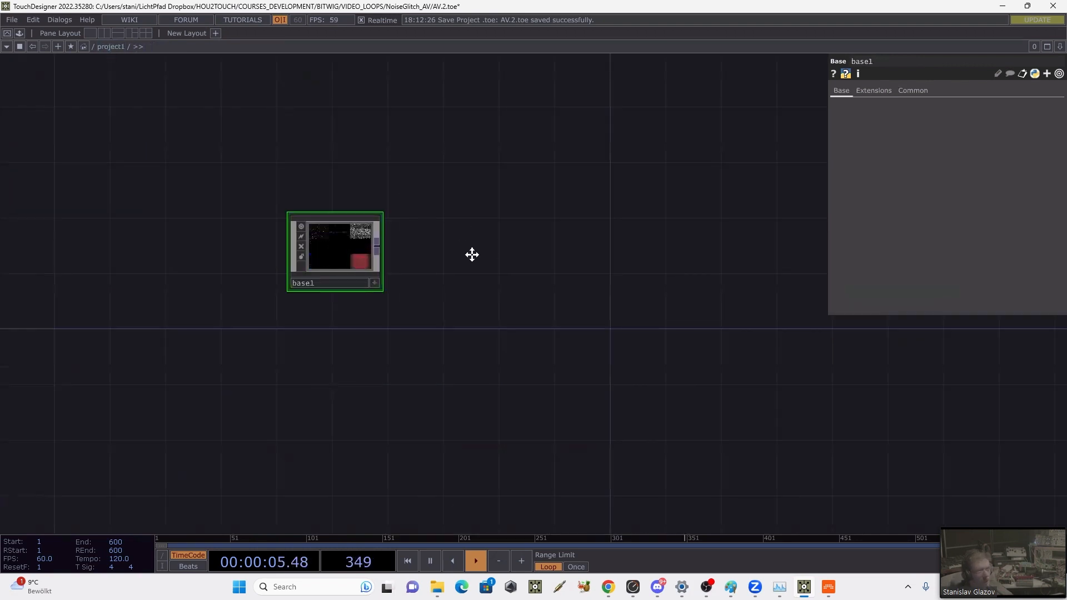
pyautogui.scroll(4, 376, 221)
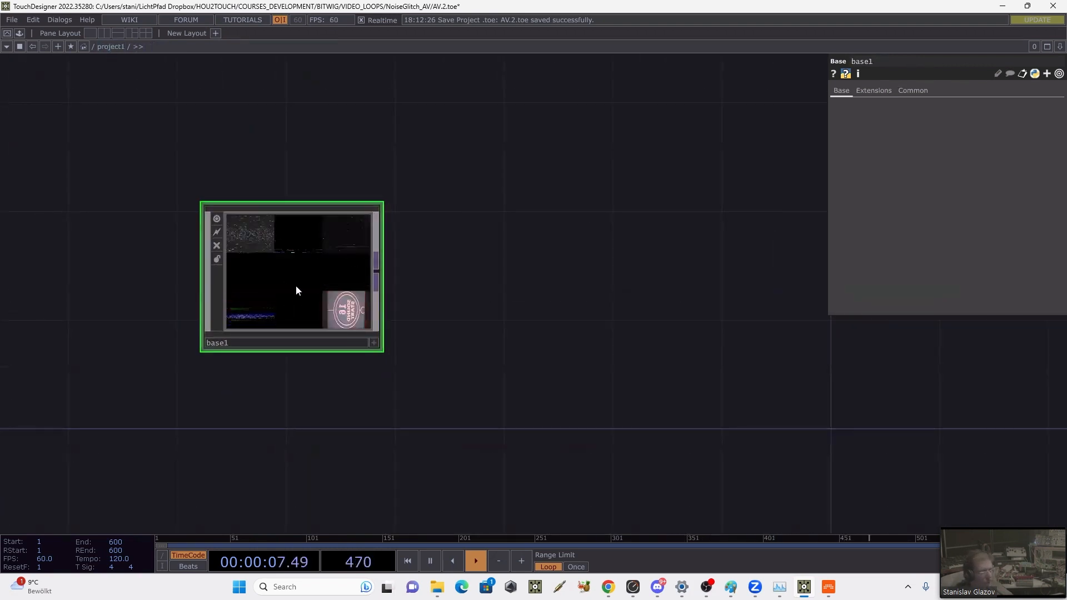
pyautogui.click(280, 343)
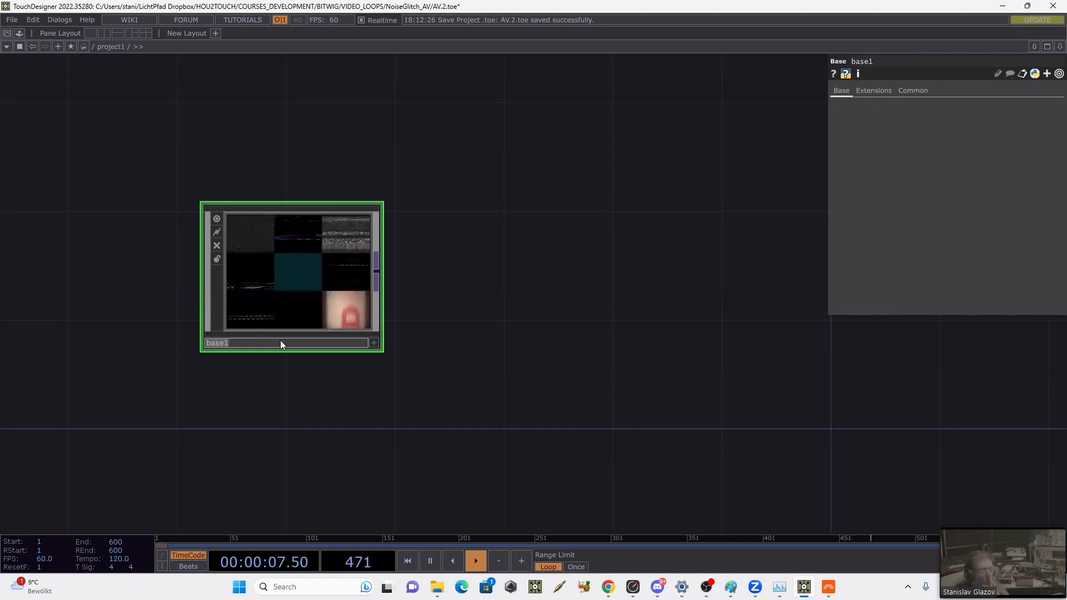
pyautogui.doubleClick(677, 179)
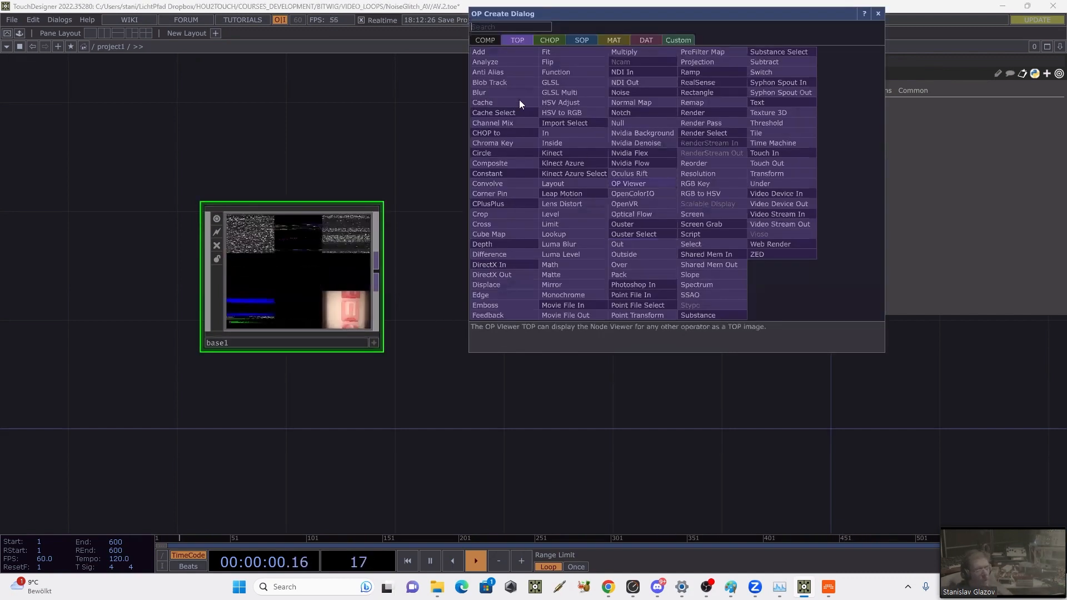
pyautogui.click(578, 39)
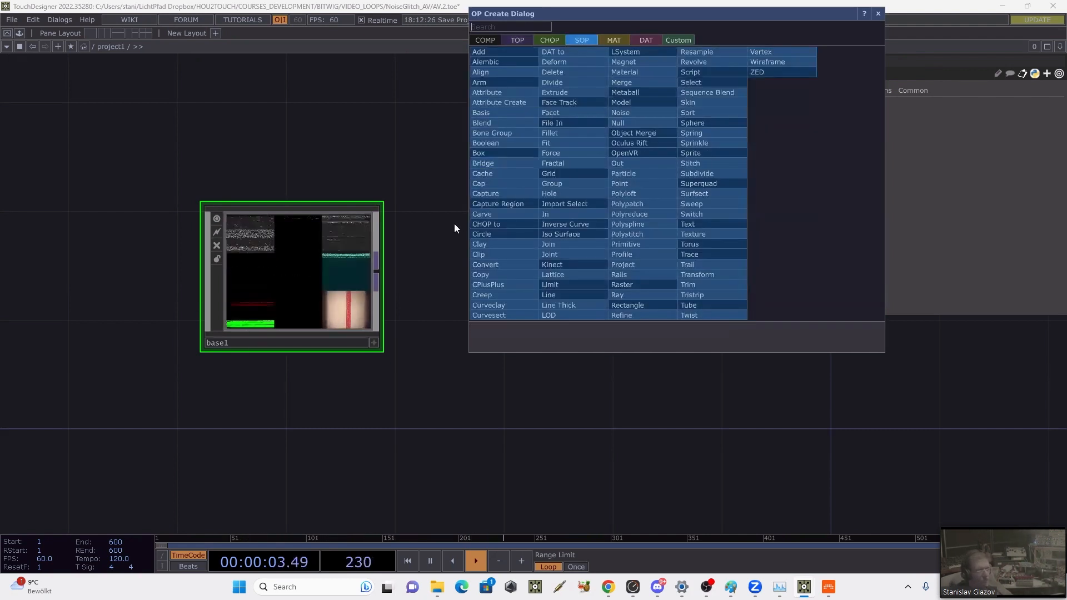
pyautogui.click(340, 259)
# Step: Go inside base1 and open the network of the master base1 component that feeds the replicator
pyautogui.press('i')
pyautogui.moveTo(559, 239); pyautogui.dragTo(756, 262)
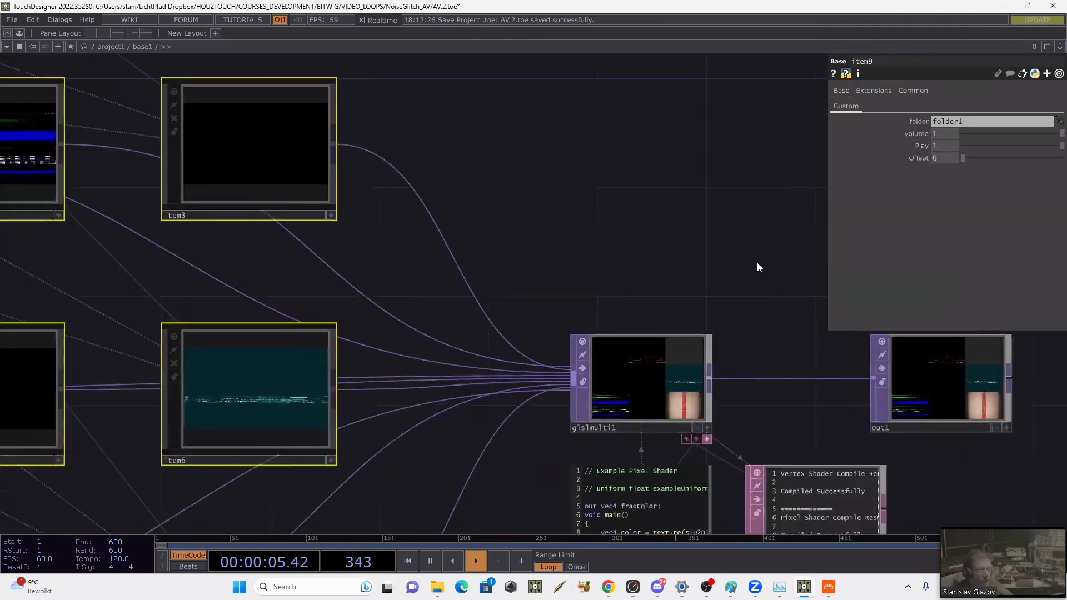
pyautogui.moveTo(511, 245); pyautogui.dragTo(660, 245)
pyautogui.scroll(-5, 660, 245)
pyautogui.moveTo(194, 306); pyautogui.dragTo(296, 369)
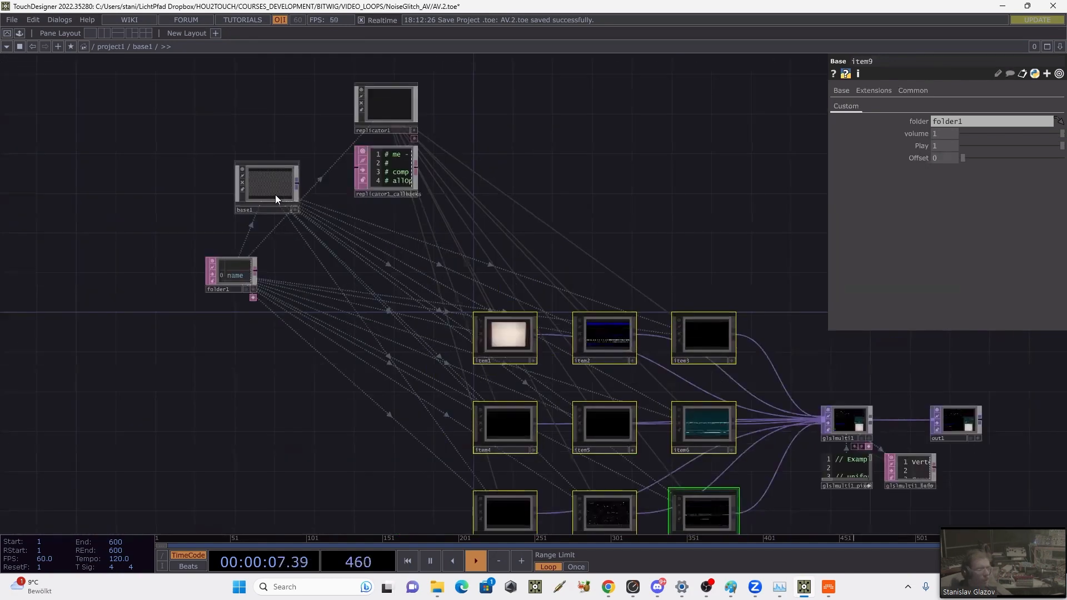
pyautogui.press('i')
# Step: Insert a Fit TOP on the connection between level1 and out1
pyautogui.scroll(5, 494, 293)
pyautogui.moveTo(448, 296); pyautogui.dragTo(744, 304)
pyautogui.moveTo(406, 282); pyautogui.dragTo(454, 266)
pyautogui.rightClick(466, 267)
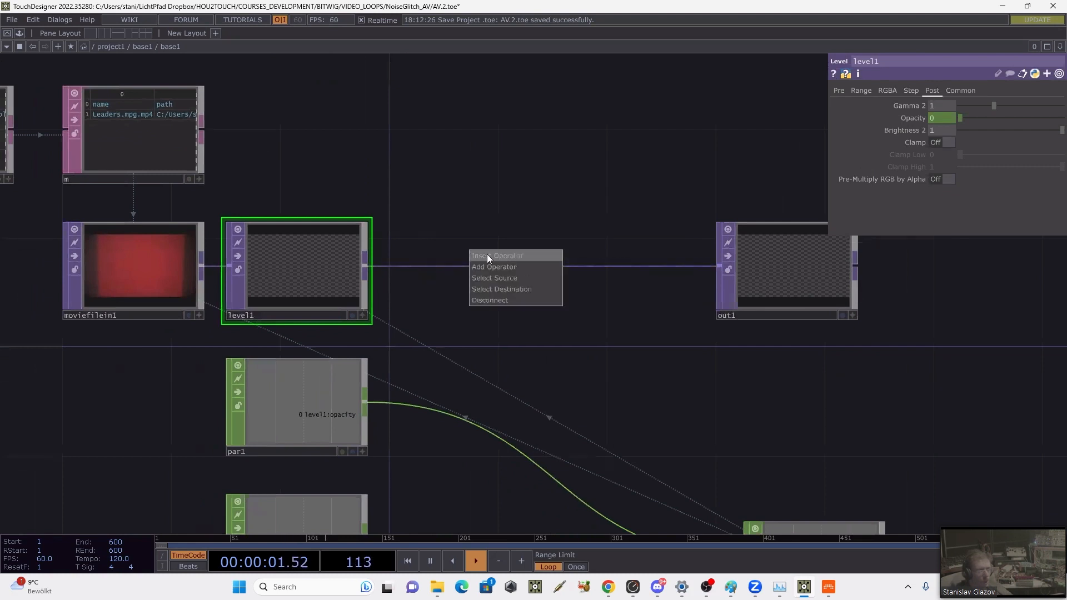
pyautogui.click(489, 253)
pyautogui.write('fi')
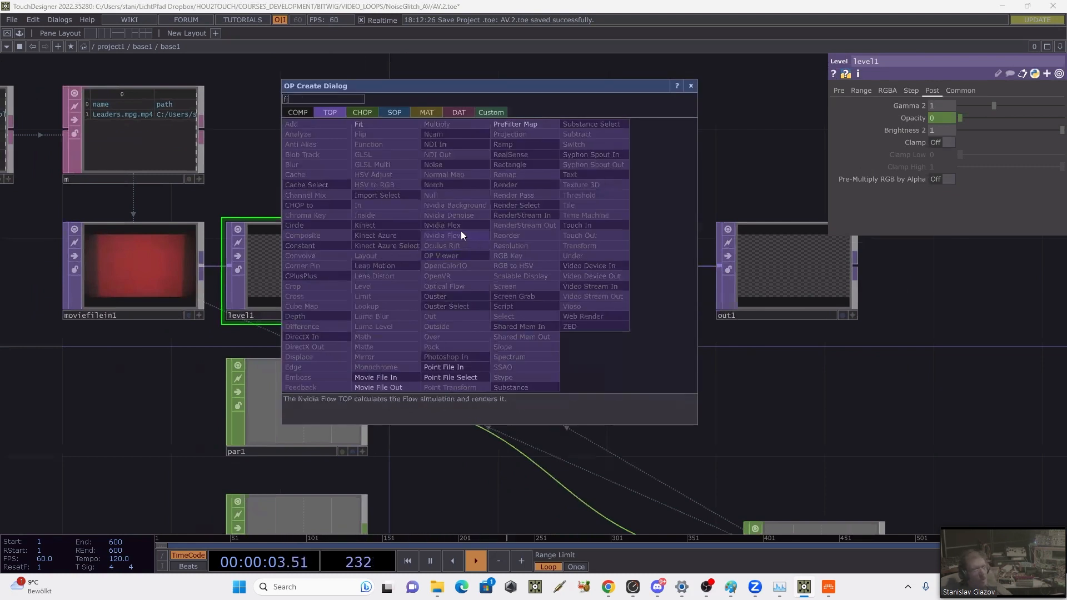
pyautogui.click(391, 127)
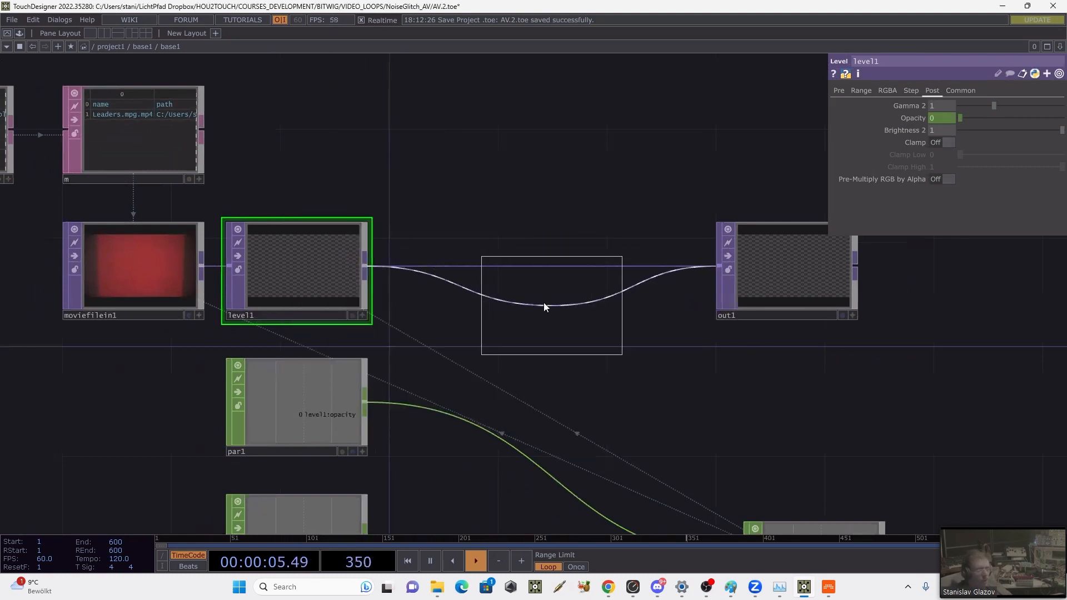
pyautogui.click(518, 262)
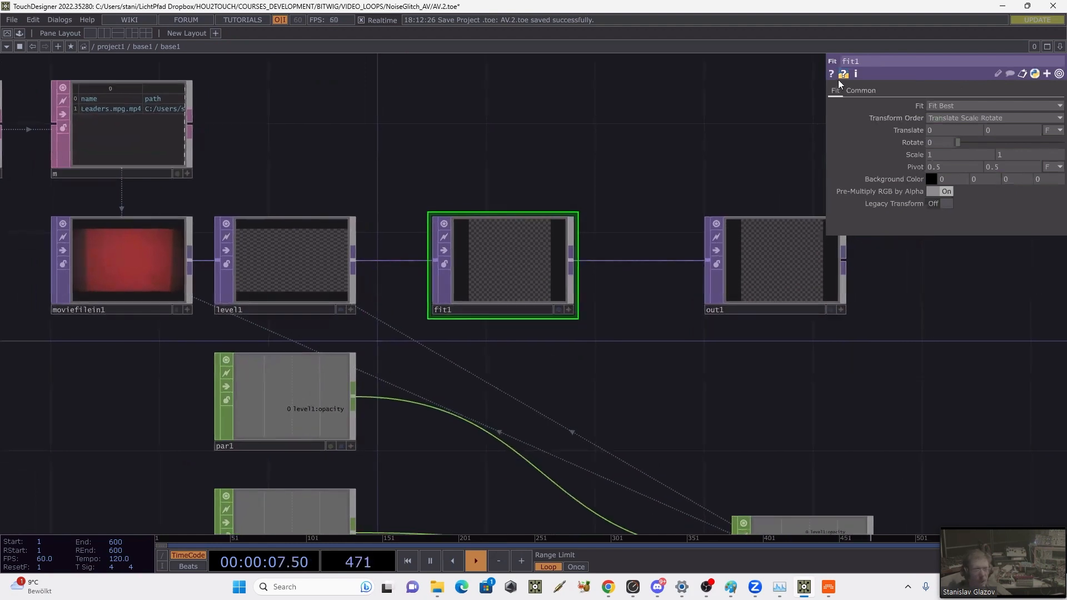
# Step: Check fit1's output resolution and set its Fit mode to Fit Outside
pyautogui.click(861, 90)
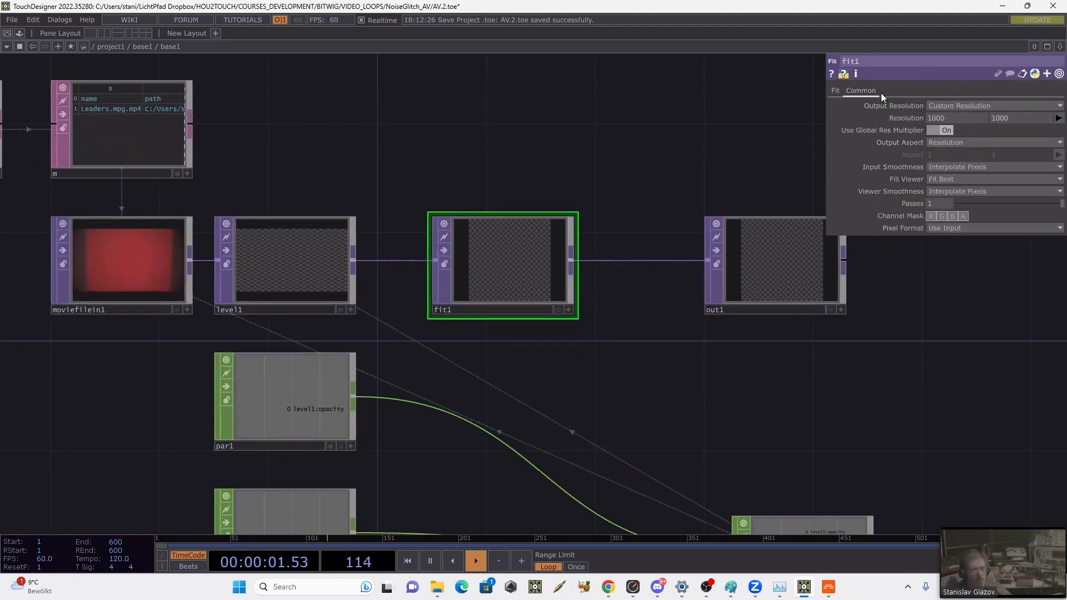
pyautogui.click(835, 91)
pyautogui.click(966, 107)
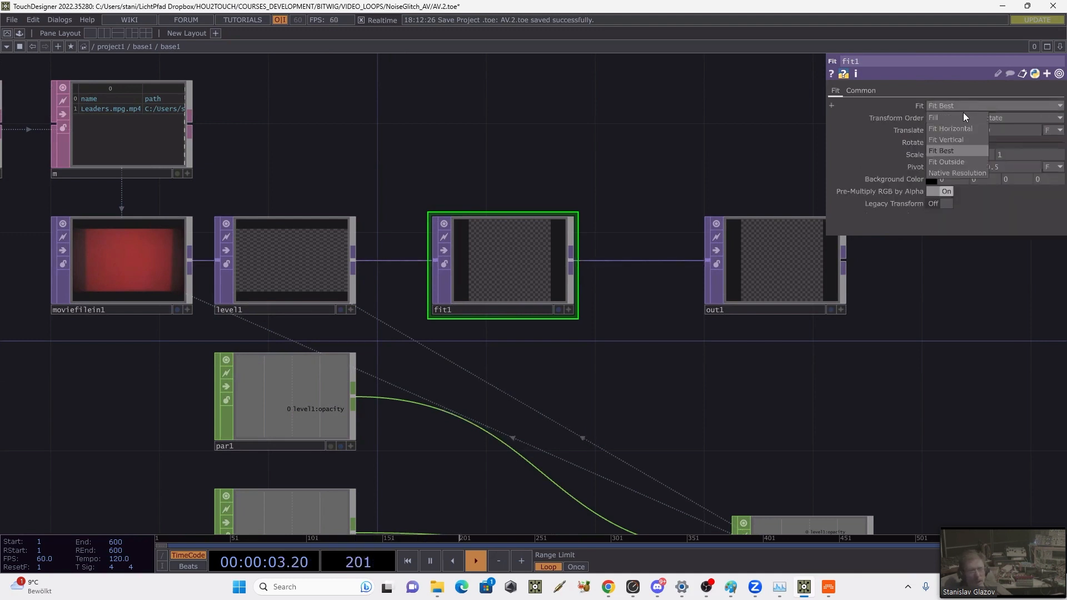
pyautogui.click(954, 163)
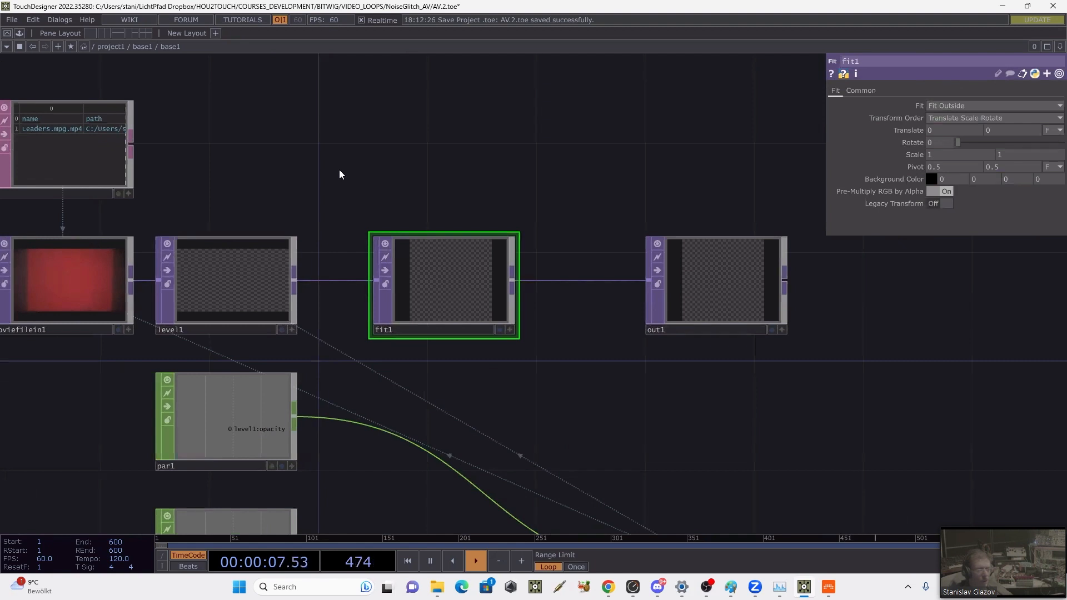
# Step: Return to the project1 network and place a Grid SOP beside base1
pyautogui.click(113, 48)
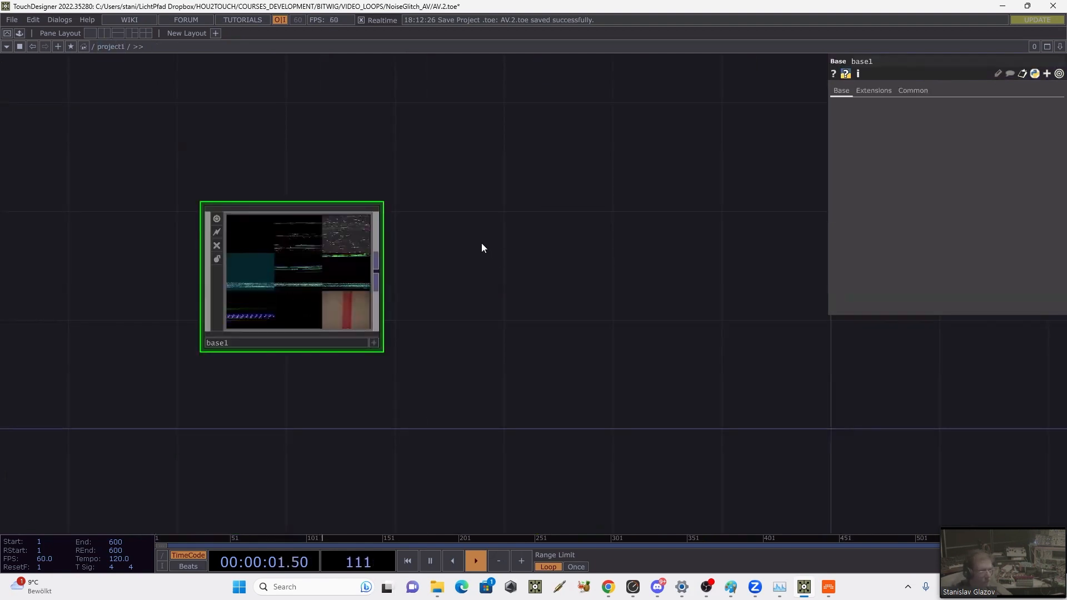
pyautogui.moveTo(639, 260); pyautogui.dragTo(499, 267)
pyautogui.press('Tab')
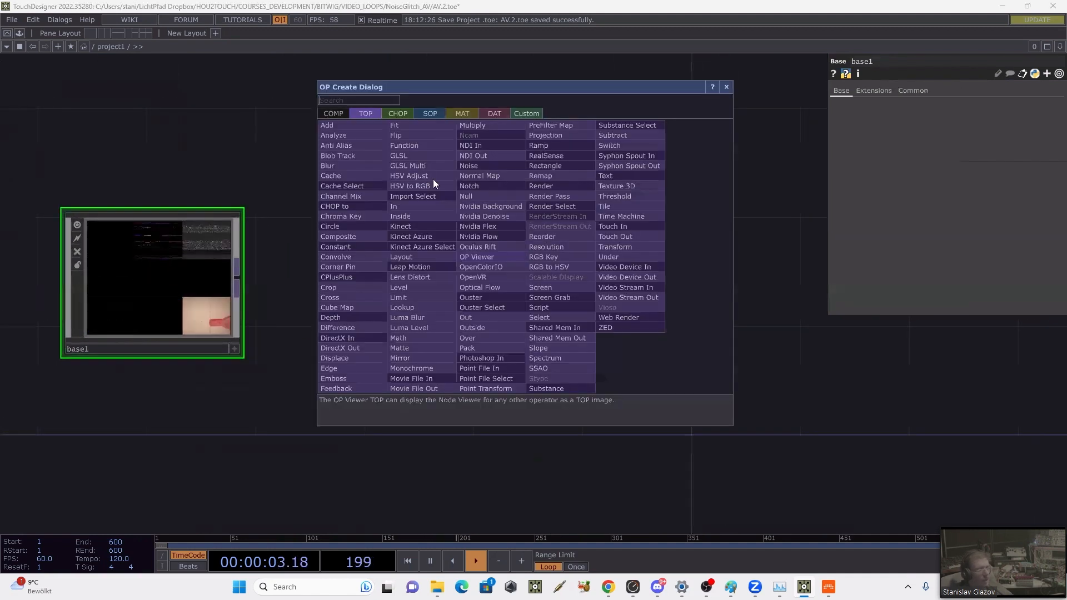
pyautogui.click(429, 114)
pyautogui.write('g')
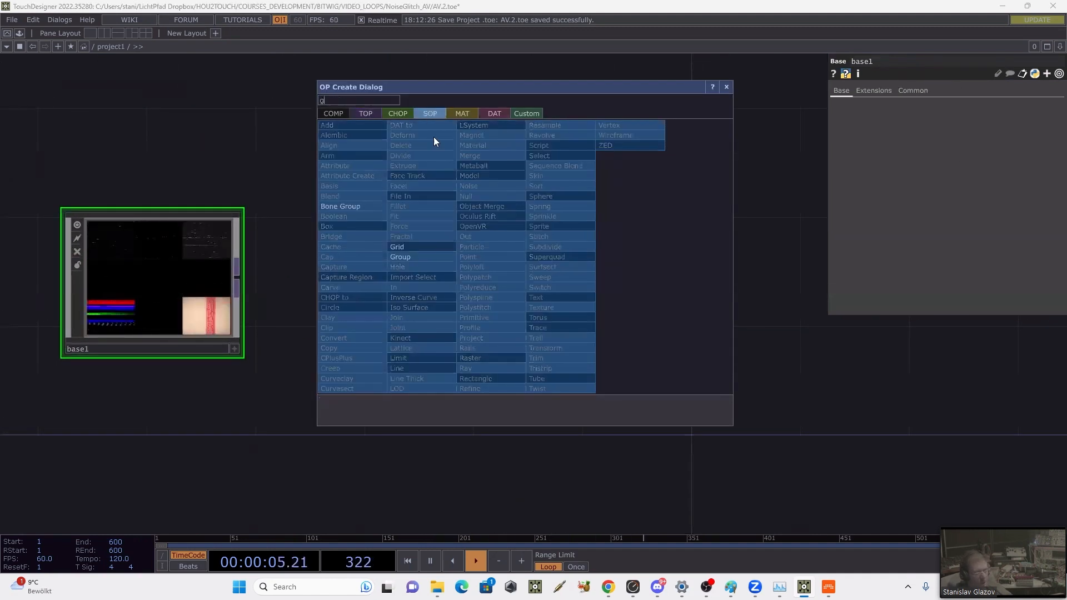
pyautogui.click(415, 248)
pyautogui.click(492, 194)
# Step: Set grid1 to 3 rows and 3 columns
pyautogui.click(938, 223)
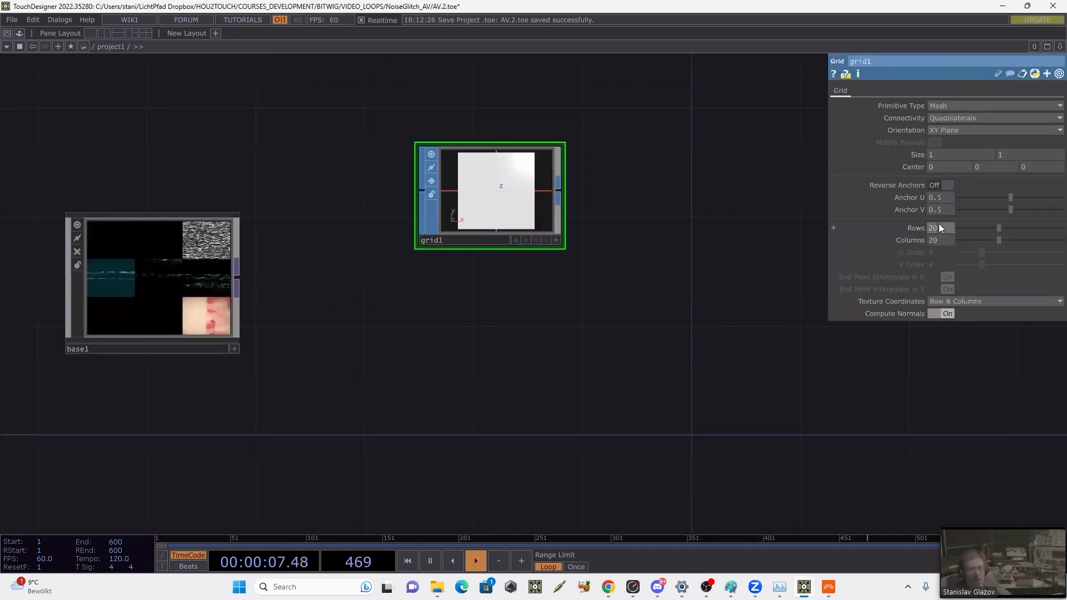
pyautogui.write('3')
pyautogui.click(943, 238)
pyautogui.write('3')
pyautogui.press('Return')
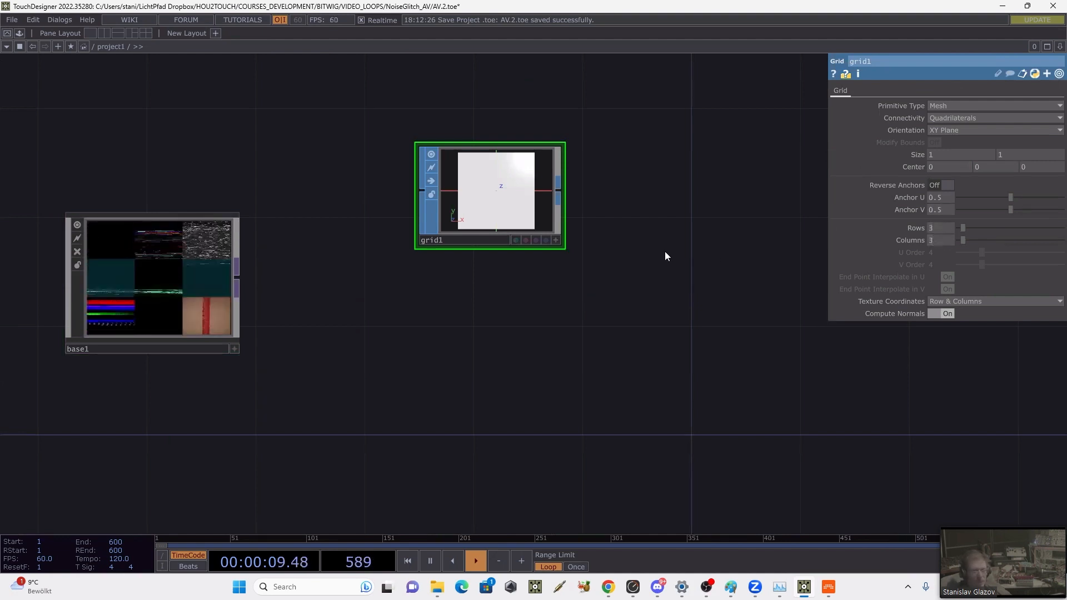
# Step: Display grid1's geometry as a wireframe in its viewer and enlarge the node
pyautogui.click(555, 240)
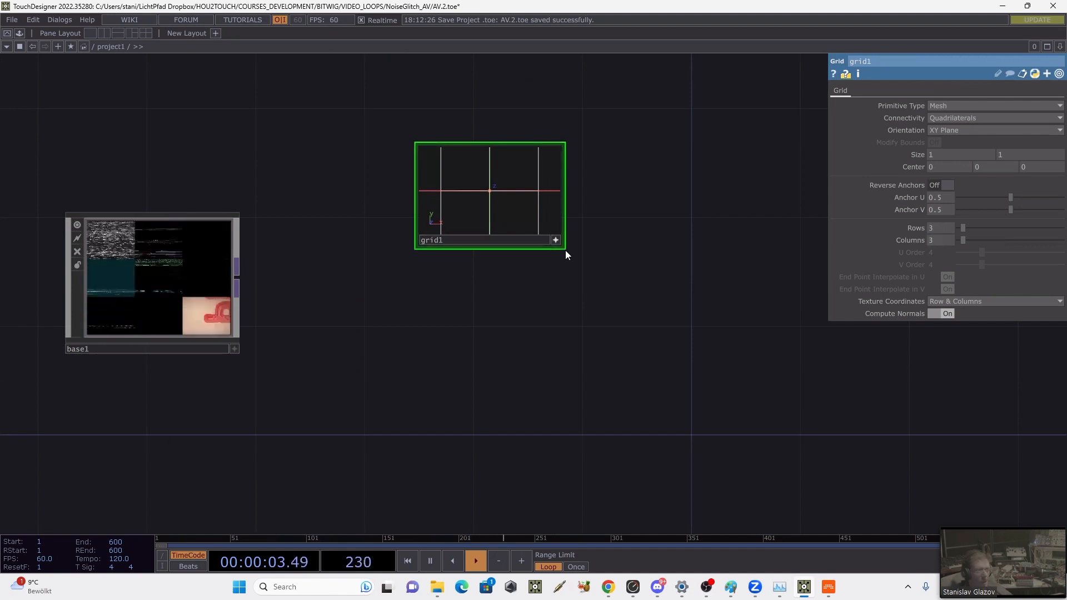
pyautogui.moveTo(564, 248); pyautogui.dragTo(585, 302)
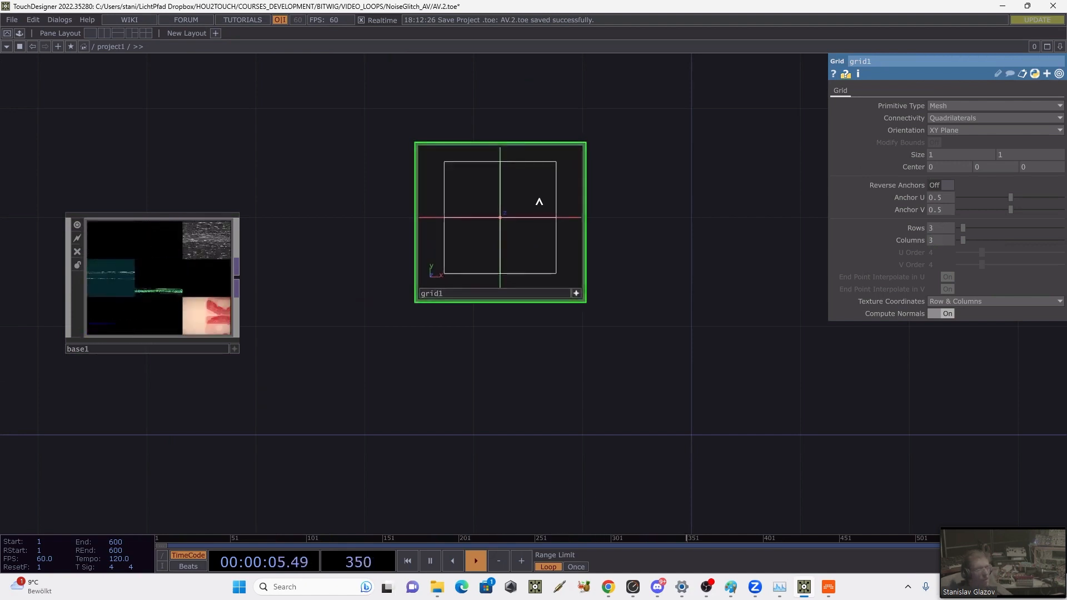
pyautogui.click(575, 292)
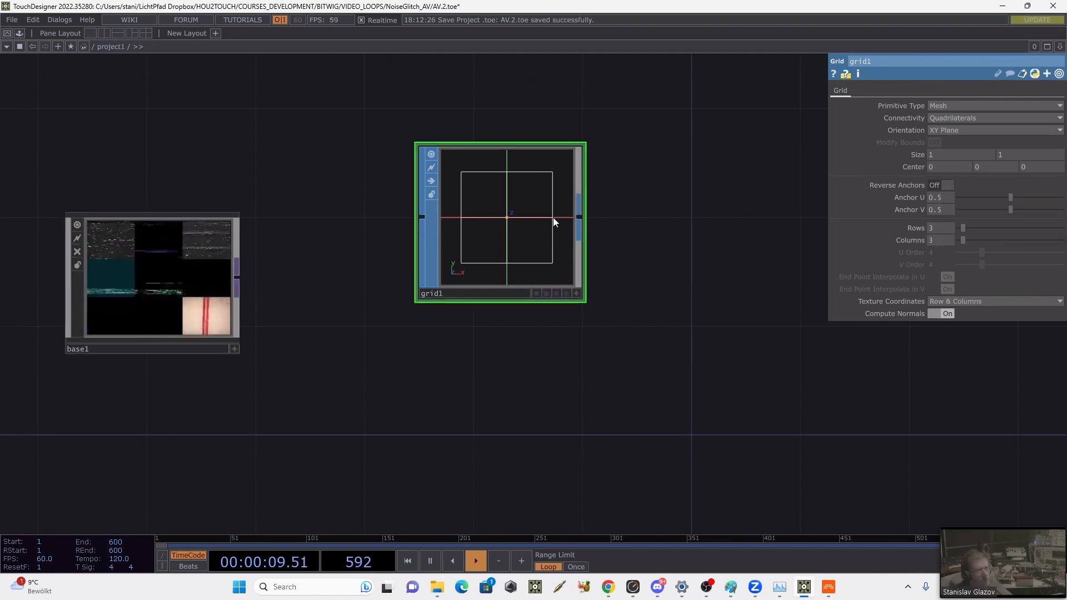
# Step: Add a Sort SOP after grid1 and set its Point Sort to Random
pyautogui.rightClick(578, 219)
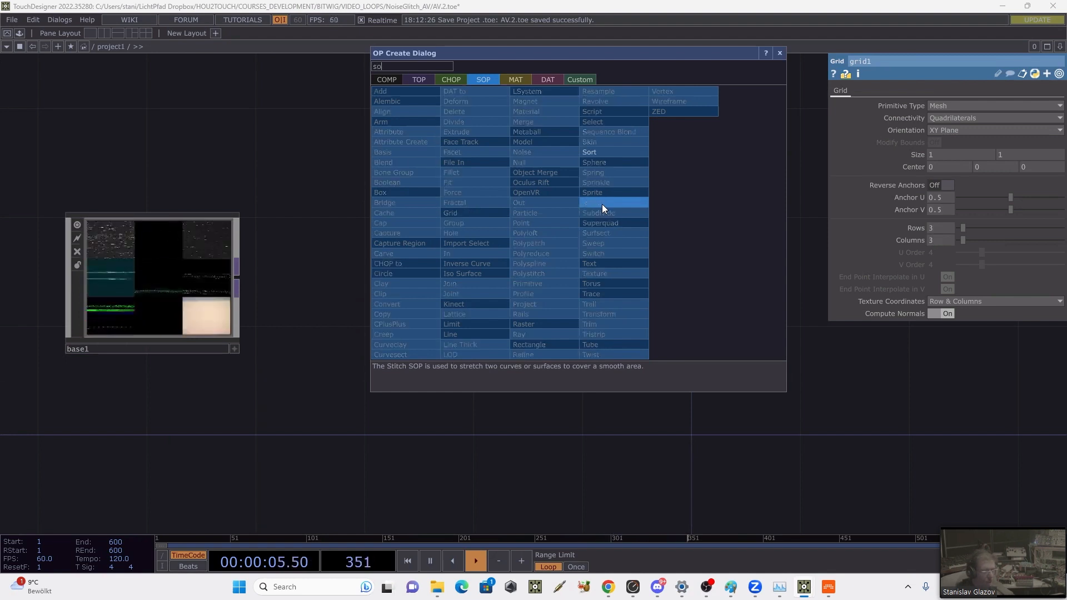
pyautogui.write('sort')
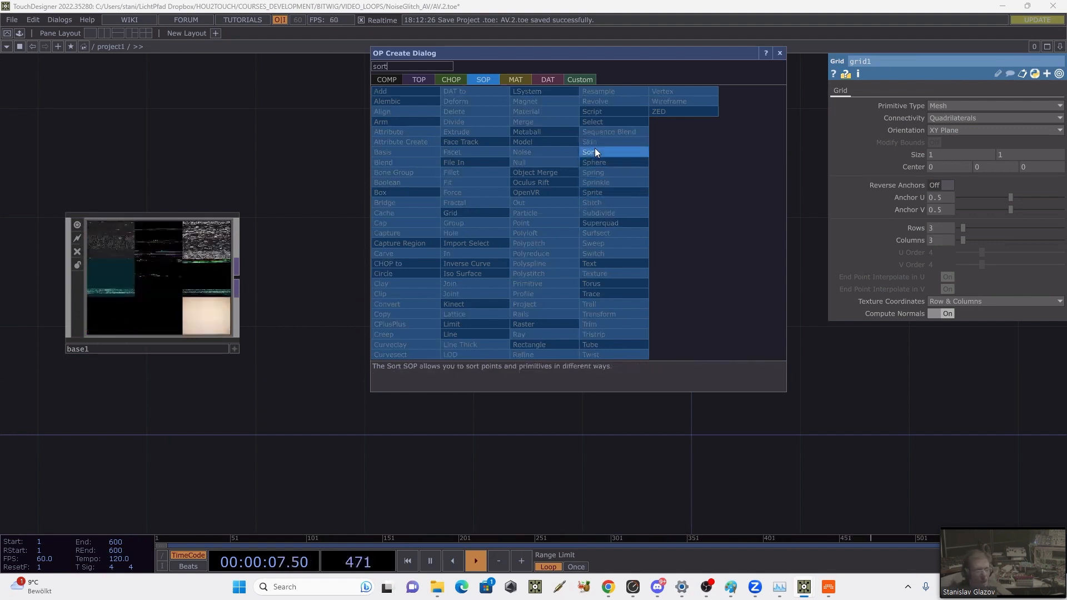
pyautogui.click(595, 148)
pyautogui.click(678, 217)
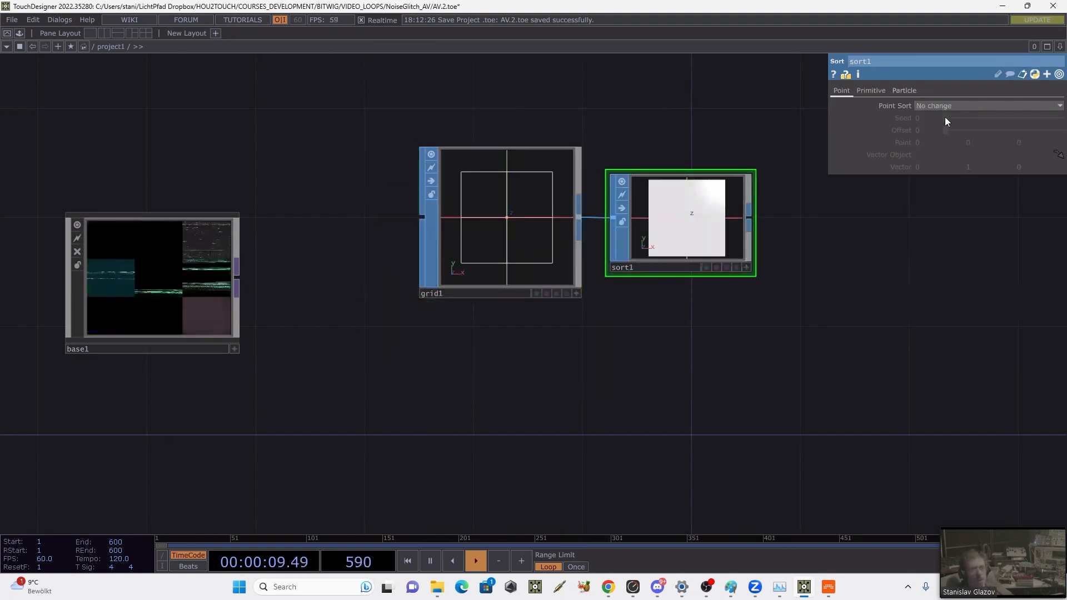
pyautogui.click(931, 105)
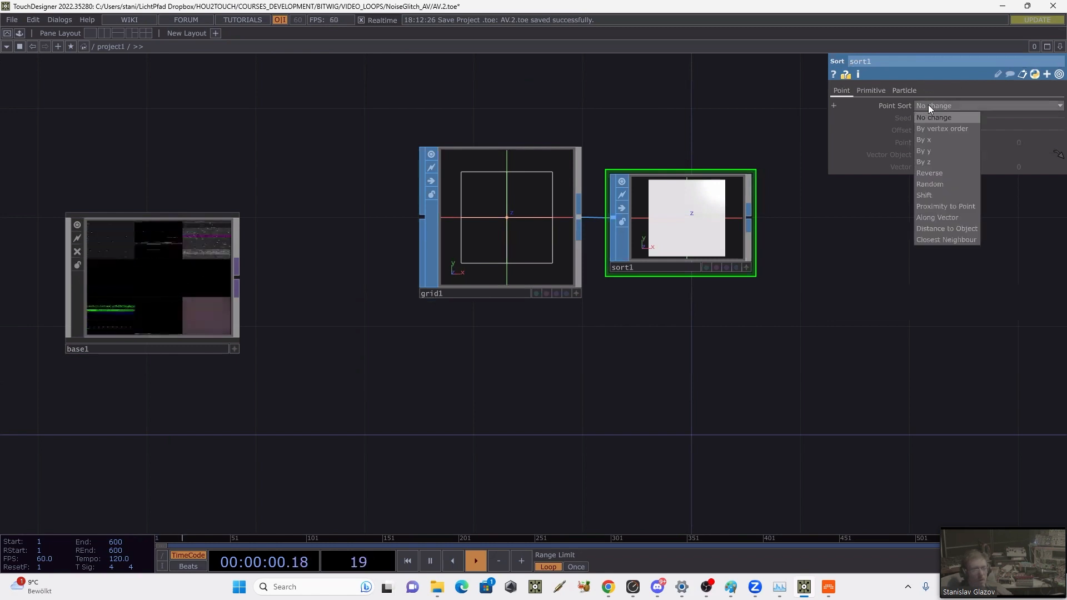
pyautogui.click(942, 183)
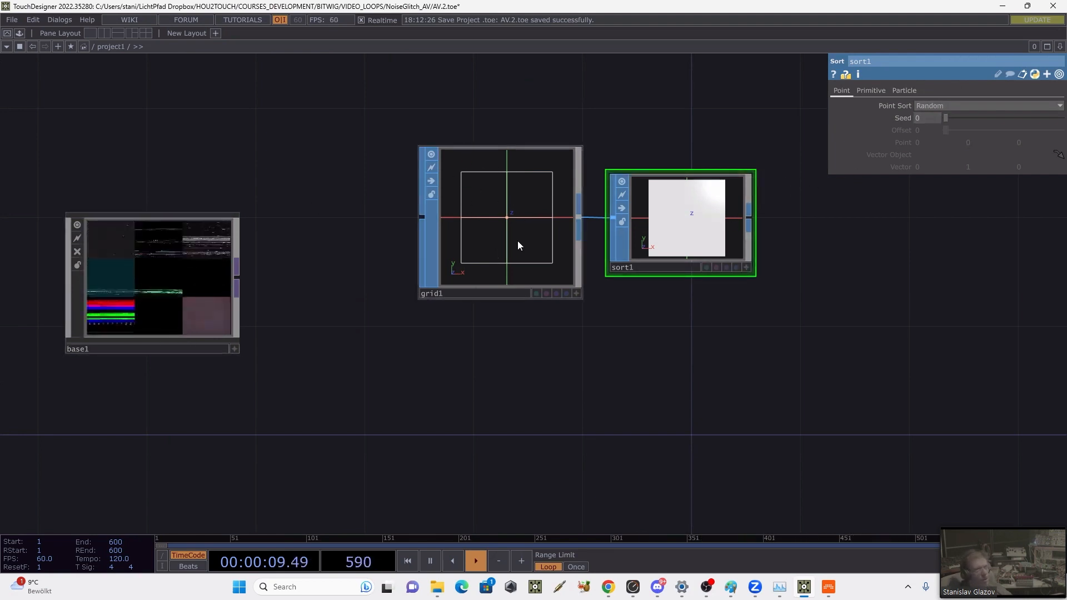
# Step: Add a Point SOP after sort1
pyautogui.moveTo(710, 315); pyautogui.dragTo(510, 332)
pyautogui.rightClick(547, 239)
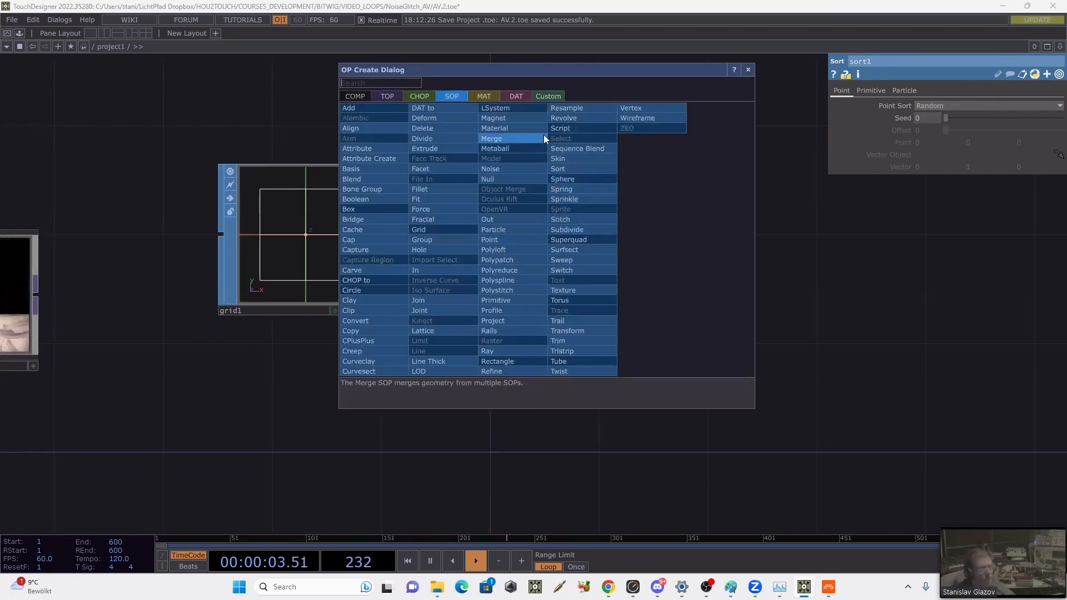
pyautogui.write('po')
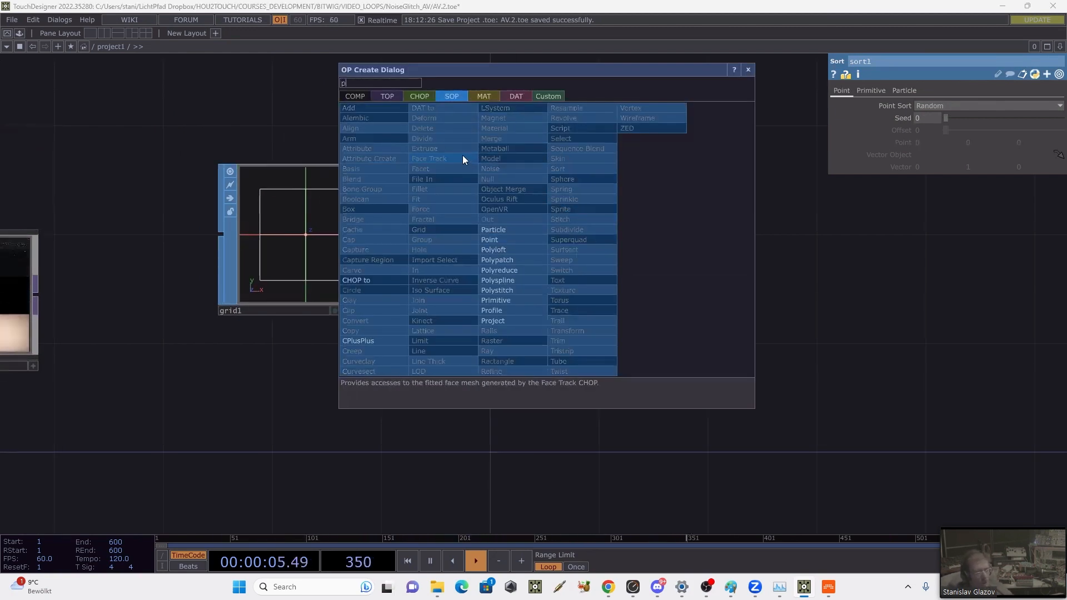
pyautogui.click(518, 236)
pyautogui.click(645, 240)
pyautogui.press('h')
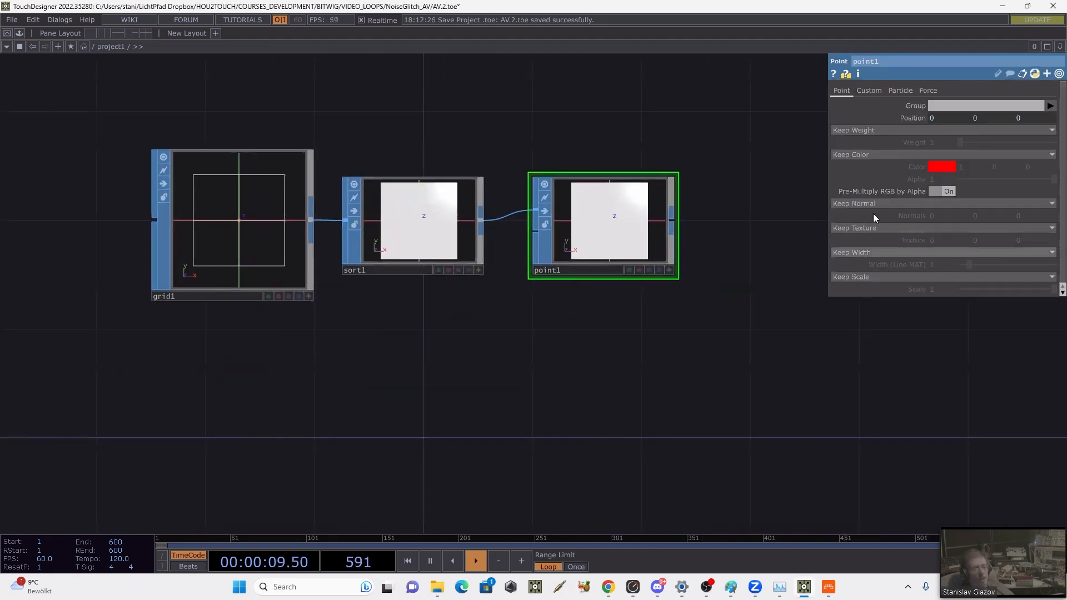
# Step: Add a custom int attribute named pid to point1 with its first value set to the expression me.inputPoint.index
pyautogui.click(861, 91)
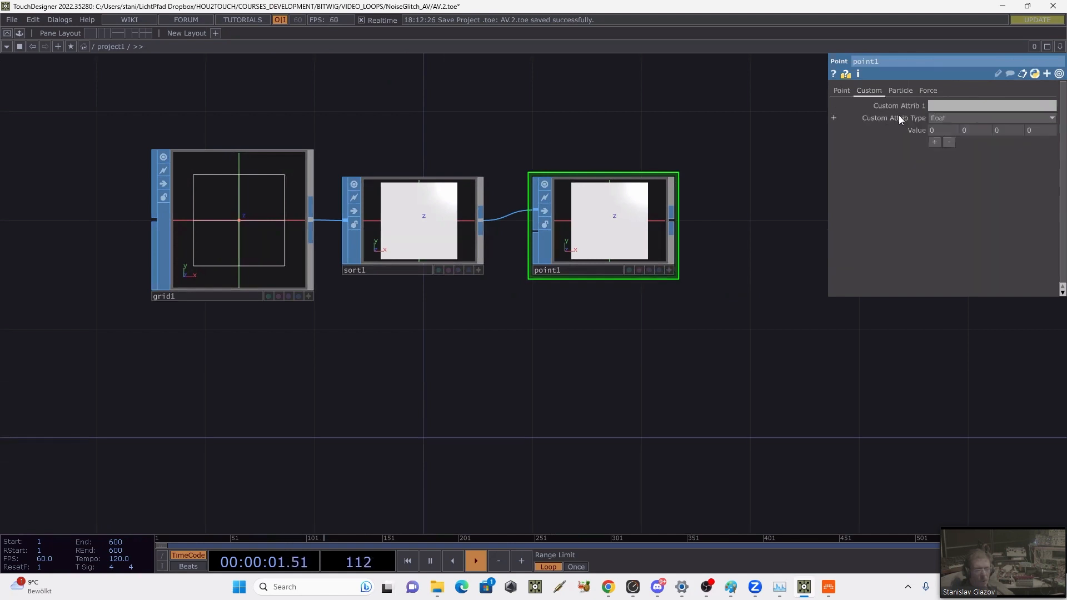
pyautogui.click(938, 105)
pyautogui.write('pid')
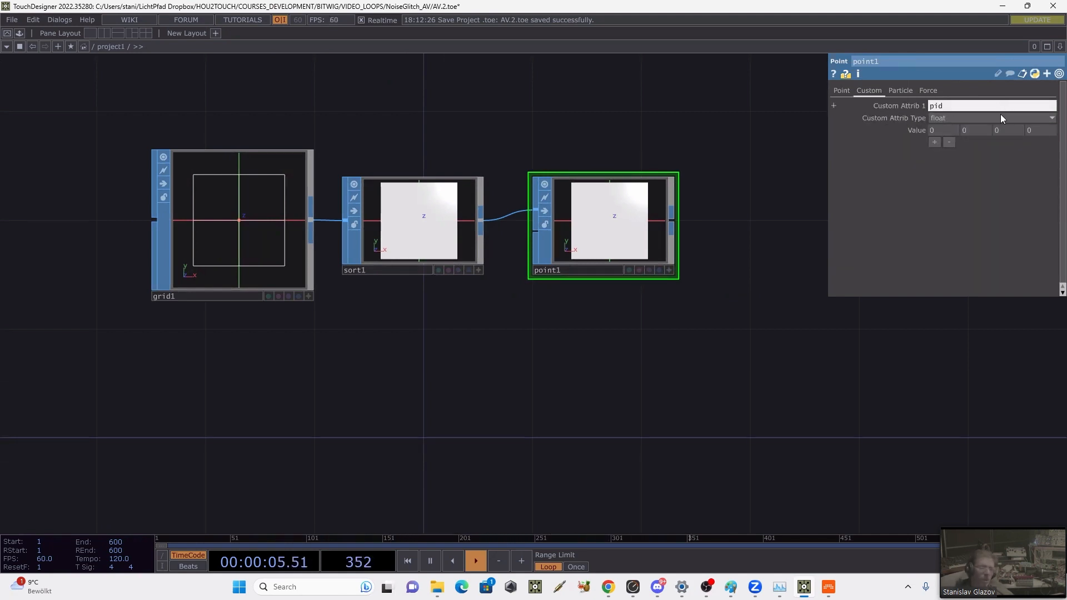
pyautogui.click(936, 119)
pyautogui.click(932, 175)
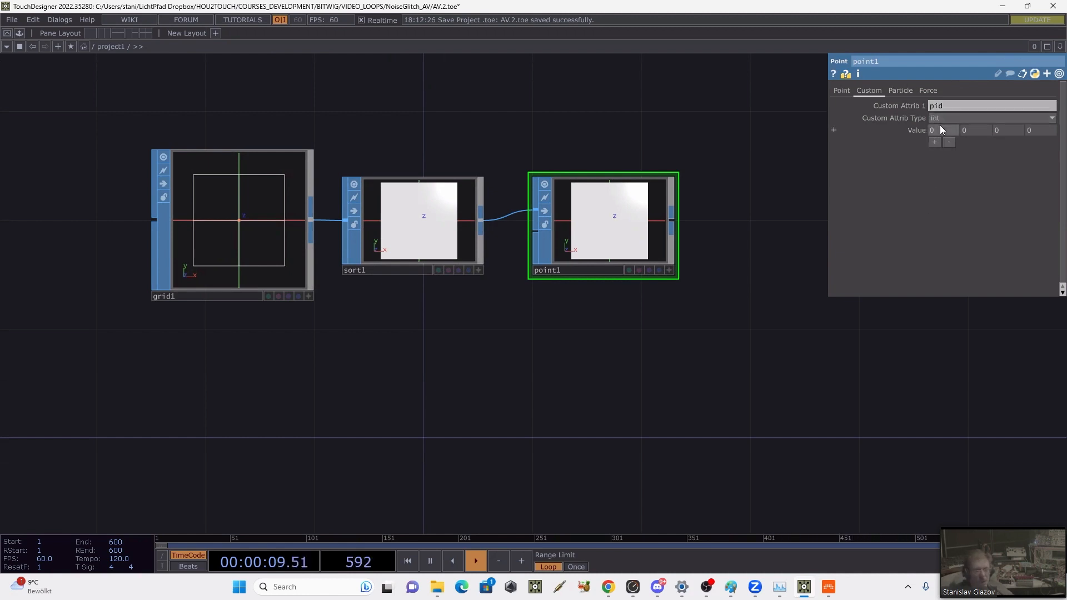
pyautogui.click(906, 131)
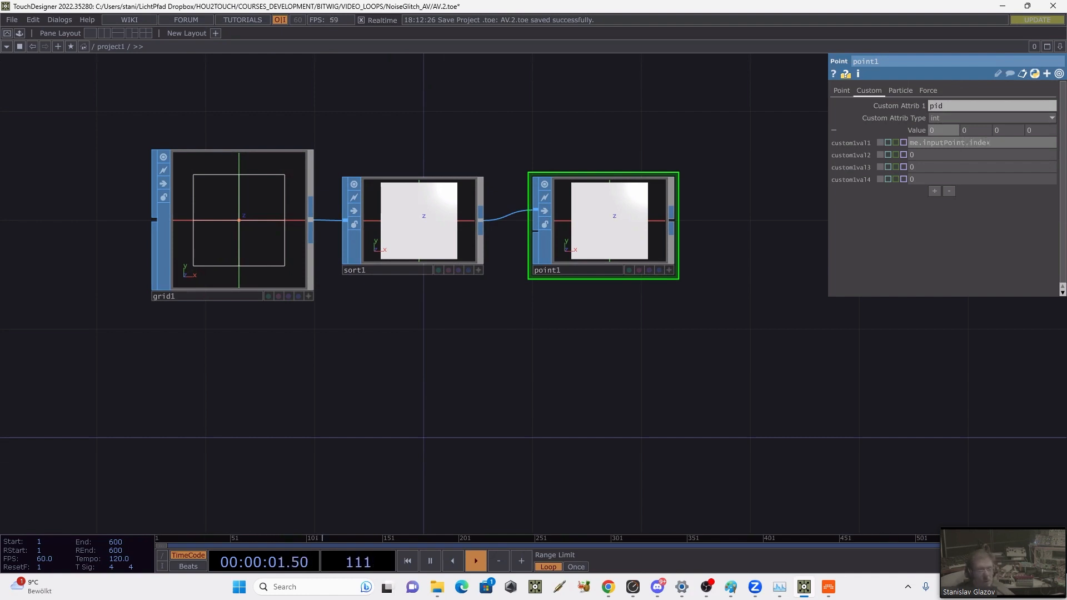
pyautogui.click(994, 143)
# Step: Add a SOP to DAT fed by point1 and enlarge it to inspect the point attribute table
pyautogui.moveTo(730, 227); pyautogui.dragTo(656, 279)
pyautogui.rightClick(597, 274)
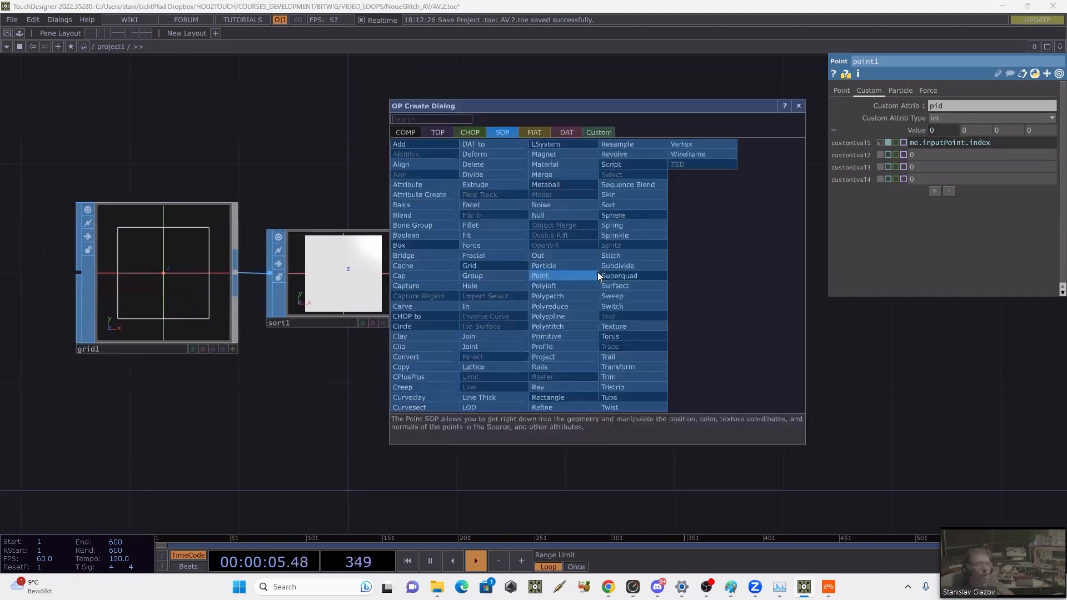
pyautogui.click(564, 133)
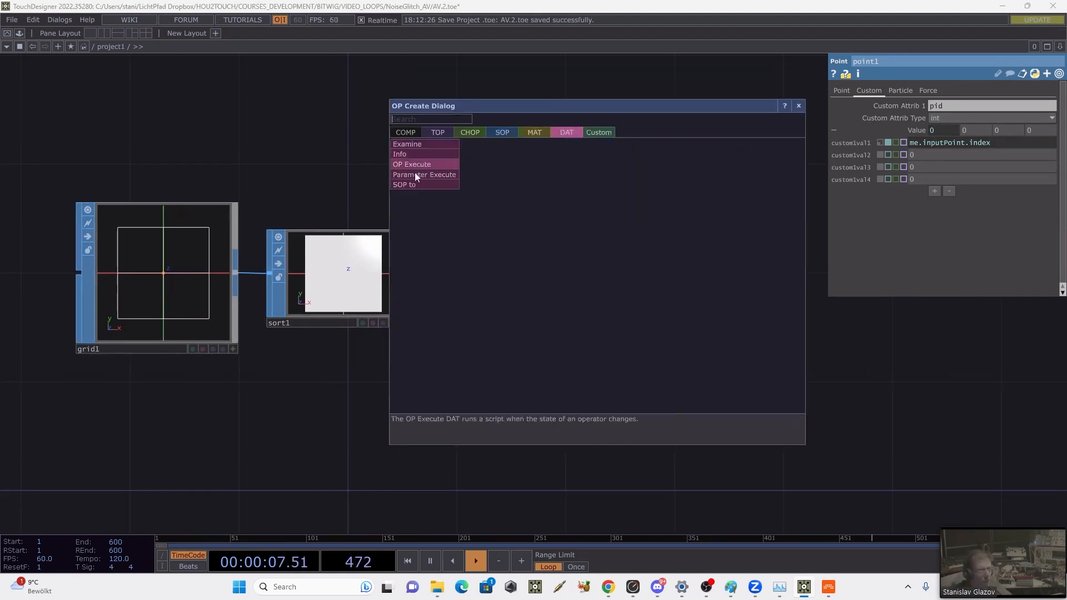
pyautogui.click(409, 186)
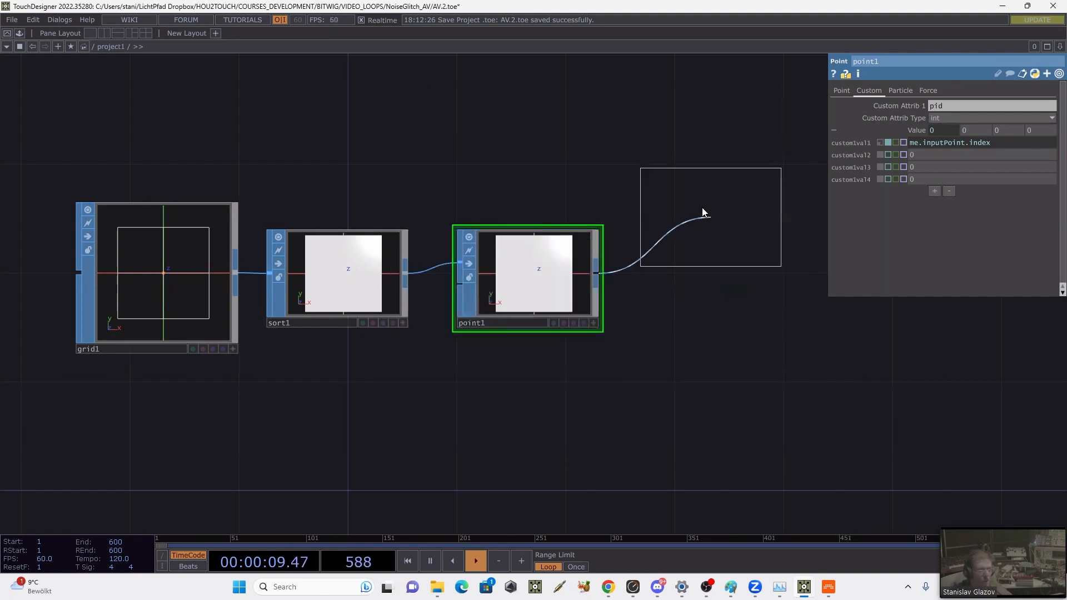
pyautogui.click(687, 167)
pyautogui.scroll(5, 739, 236)
pyautogui.moveTo(806, 305); pyautogui.dragTo(755, 520)
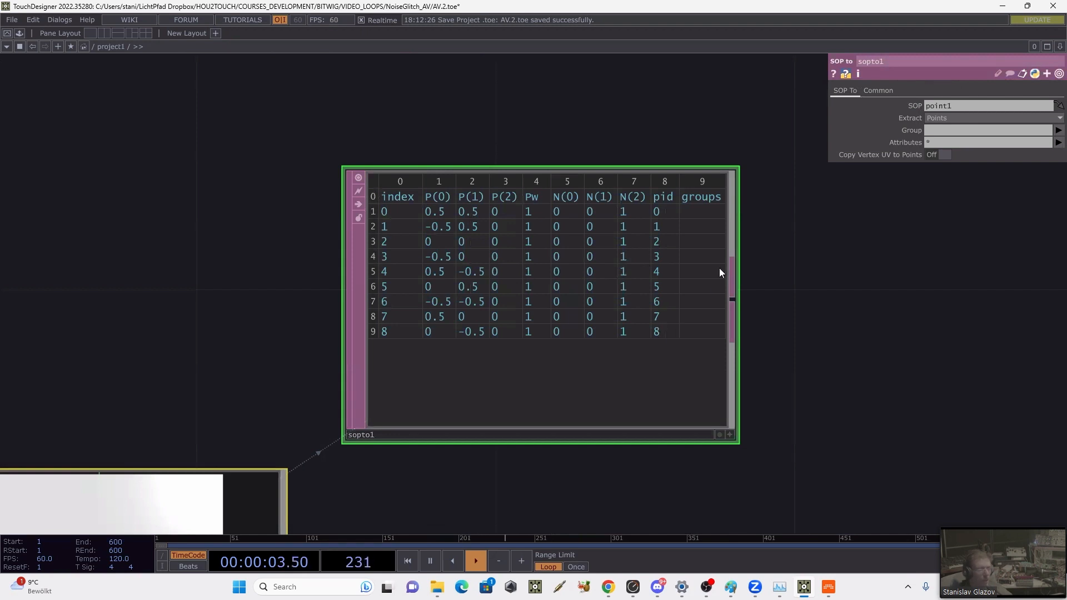
# Step: Add a Geometry COMP to the project1 network below point1
pyautogui.scroll(-5, 719, 267)
pyautogui.moveTo(678, 267); pyautogui.dragTo(632, 137)
pyautogui.moveTo(449, 299); pyautogui.dragTo(422, 381)
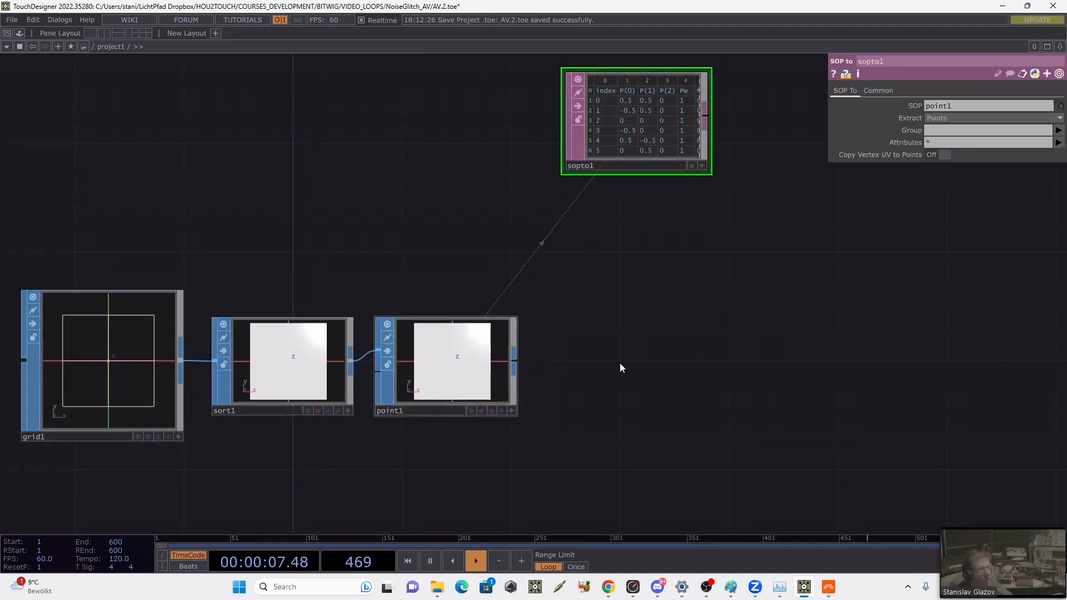
pyautogui.moveTo(491, 431); pyautogui.dragTo(584, 304)
pyautogui.scroll(-5, 390, 309)
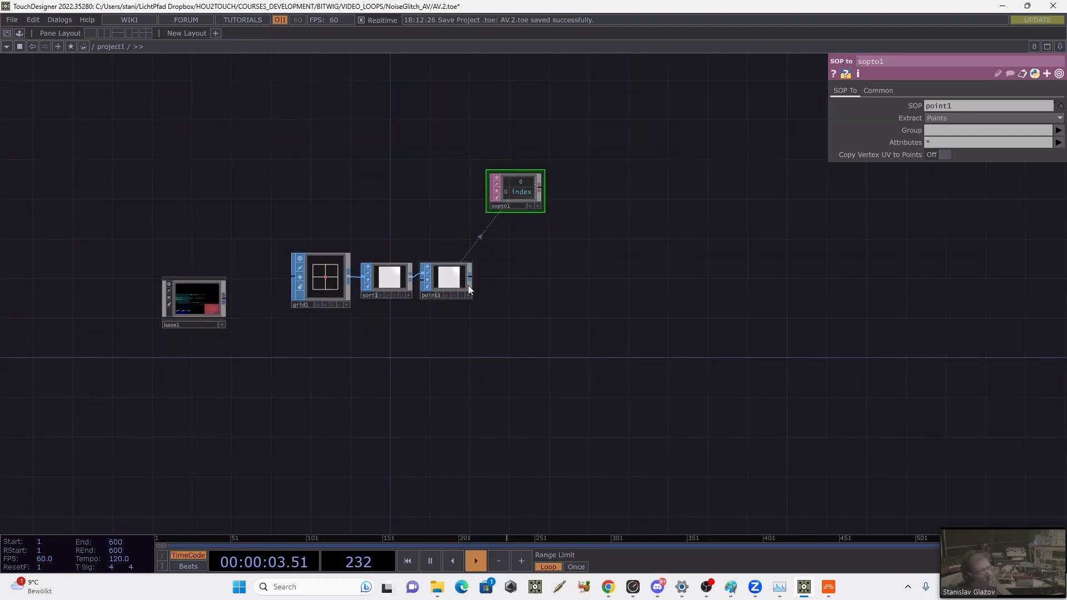
pyautogui.press('Tab')
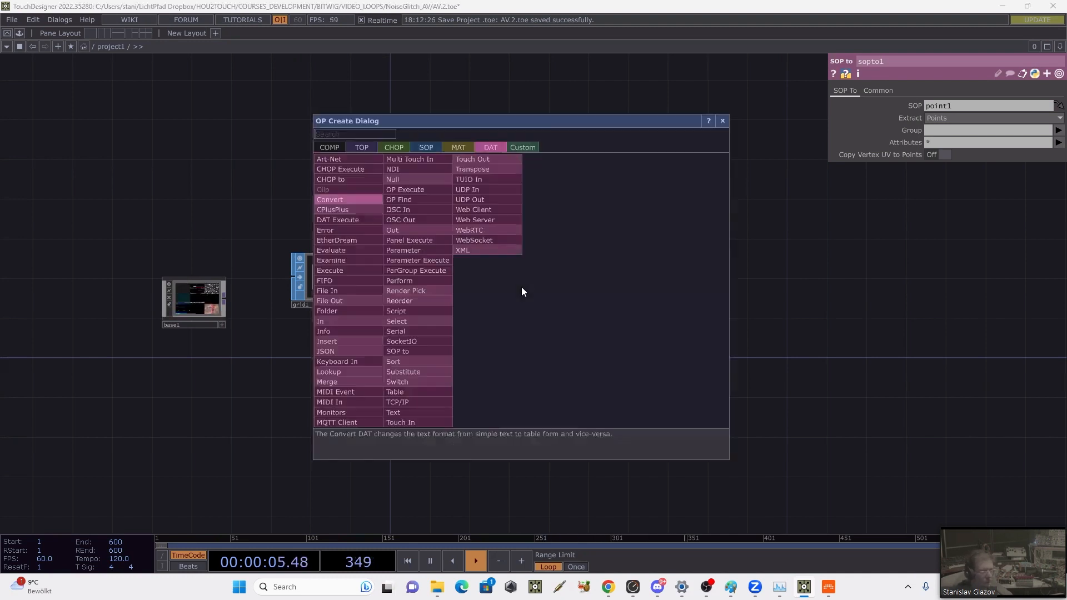
pyautogui.click(330, 147)
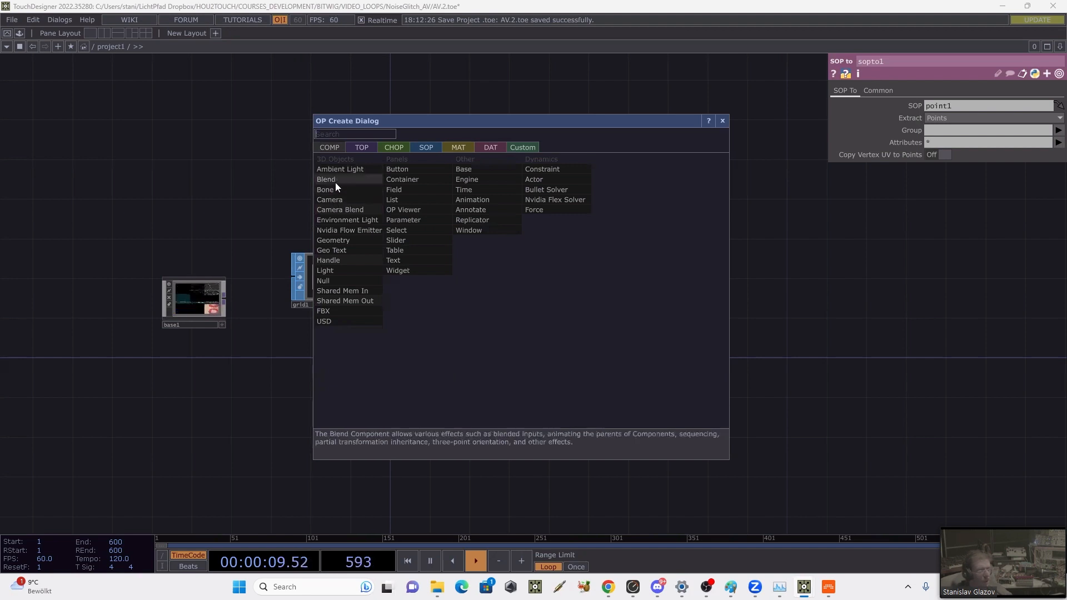
pyautogui.click(336, 241)
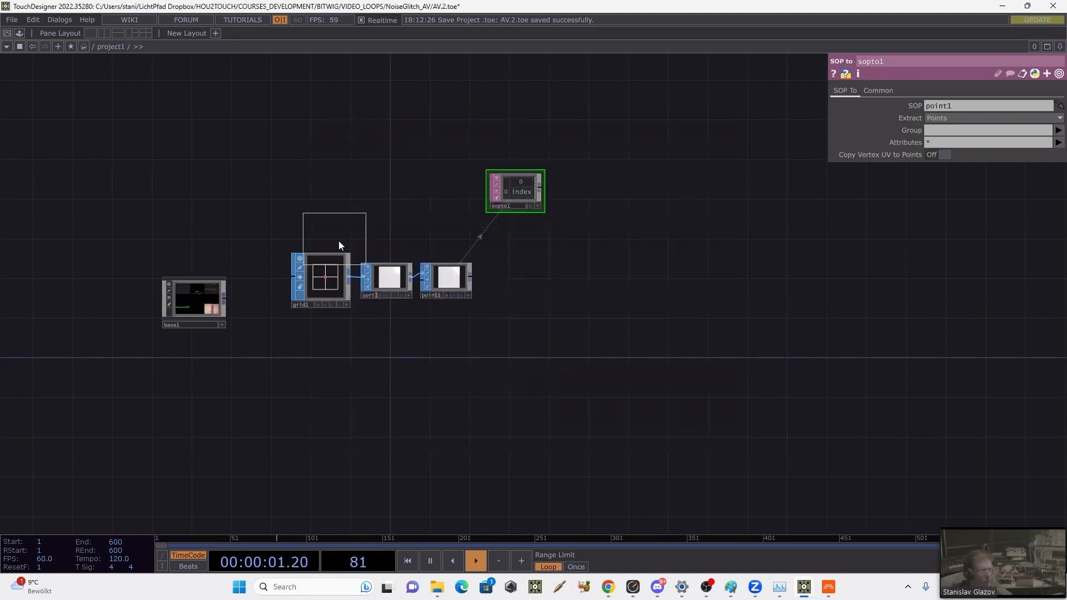
pyautogui.click(456, 352)
# Step: Replace the default torus inside geo1 with a Grid SOP
pyautogui.press('i')
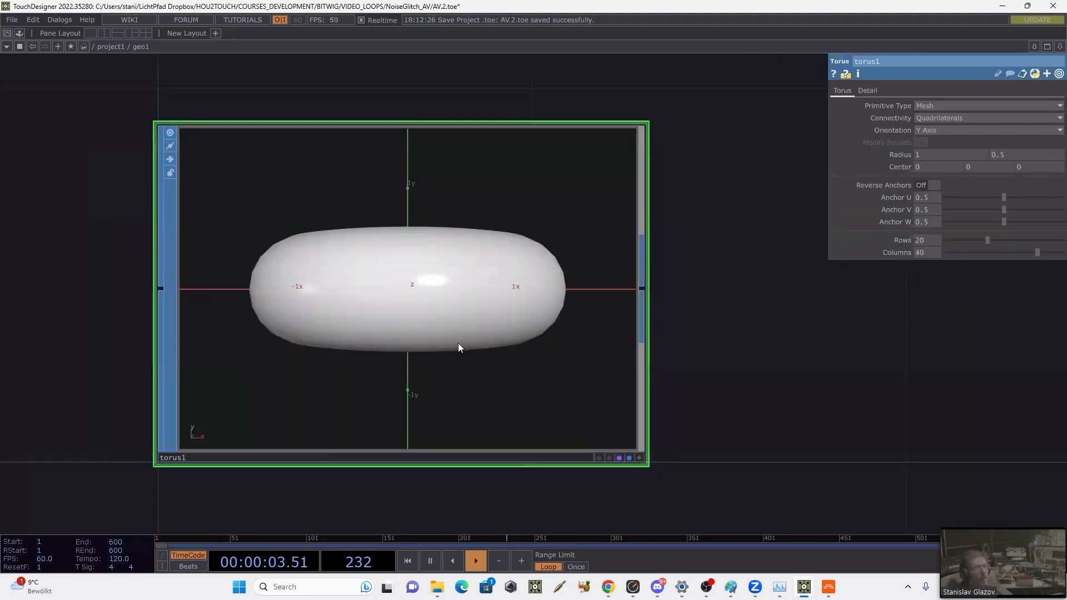
pyautogui.press('Delete')
pyautogui.press('Tab')
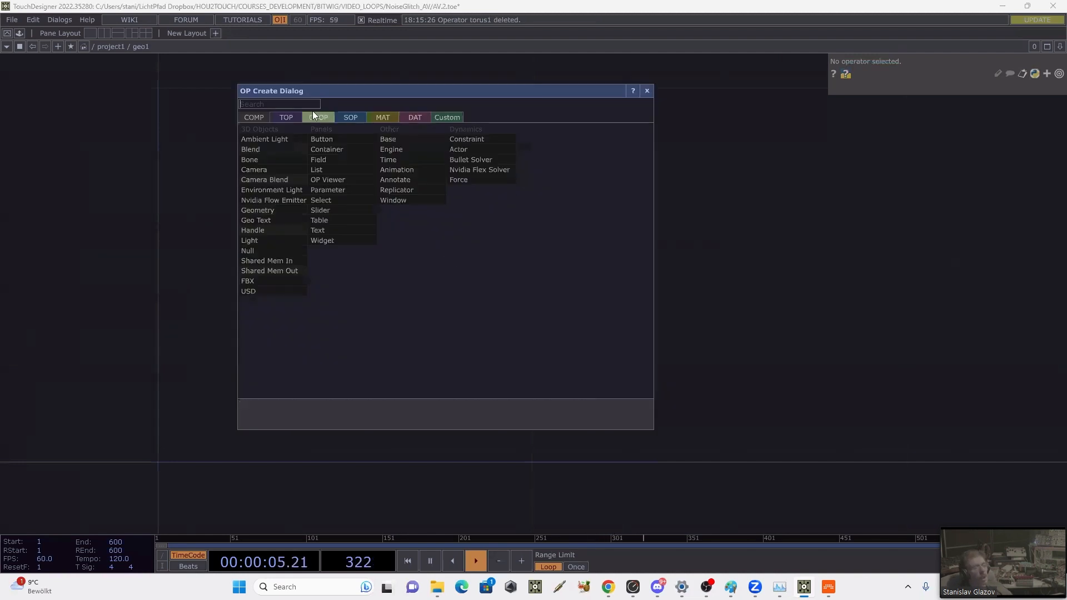
pyautogui.click(344, 116)
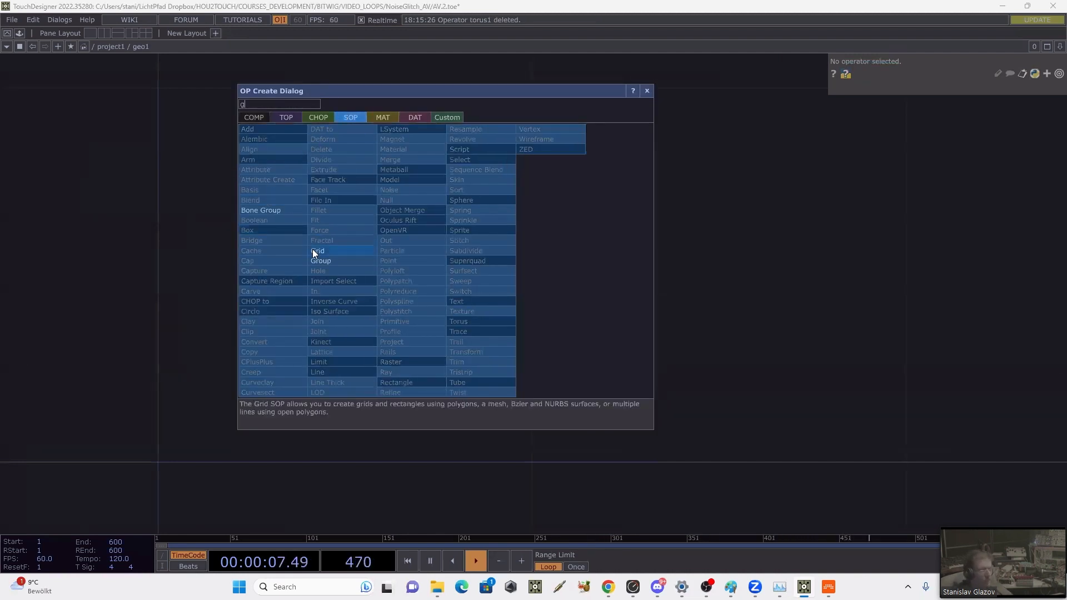
pyautogui.click(317, 251)
pyautogui.click(222, 385)
pyautogui.scroll(-3, 333, 304)
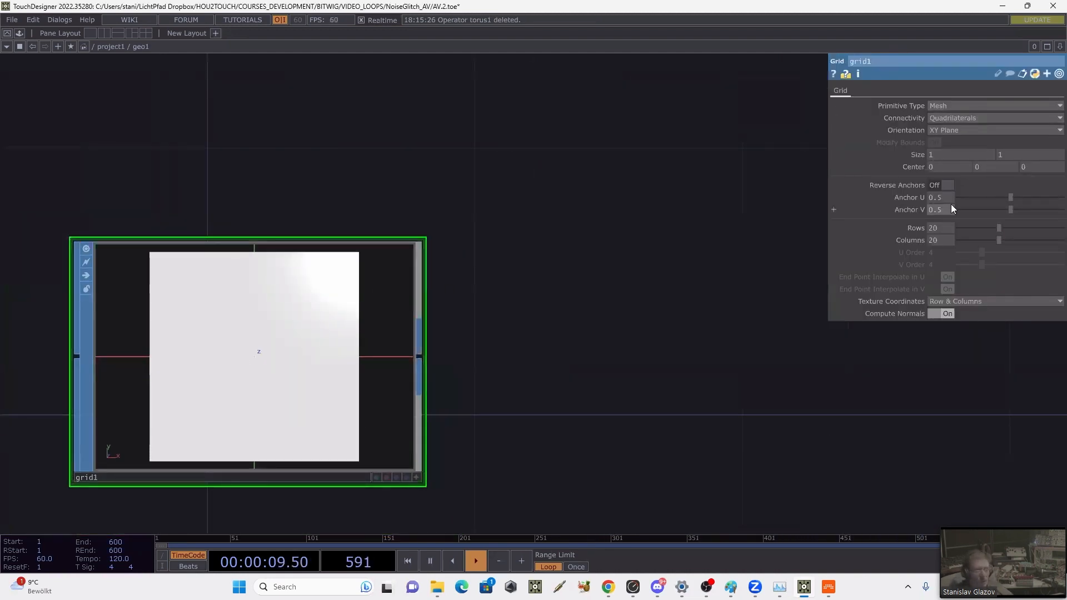
# Step: Set the rows and columns of the grid inside geo1 to 2 each
pyautogui.click(936, 228)
pyautogui.write('2')
pyautogui.click(939, 240)
pyautogui.write('2')
pyautogui.press('Return')
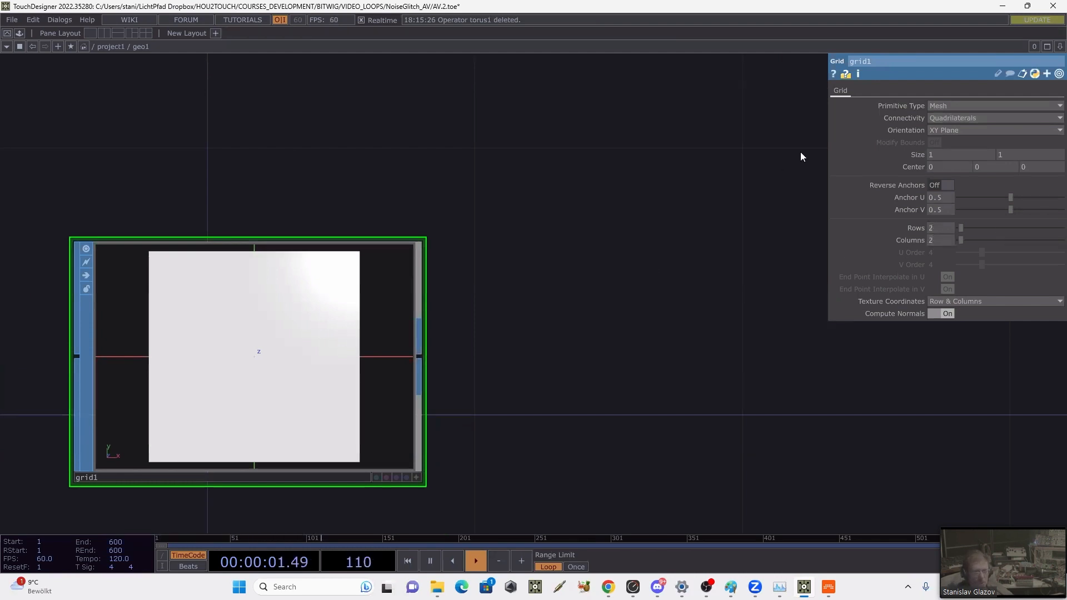
pyautogui.click(422, 355)
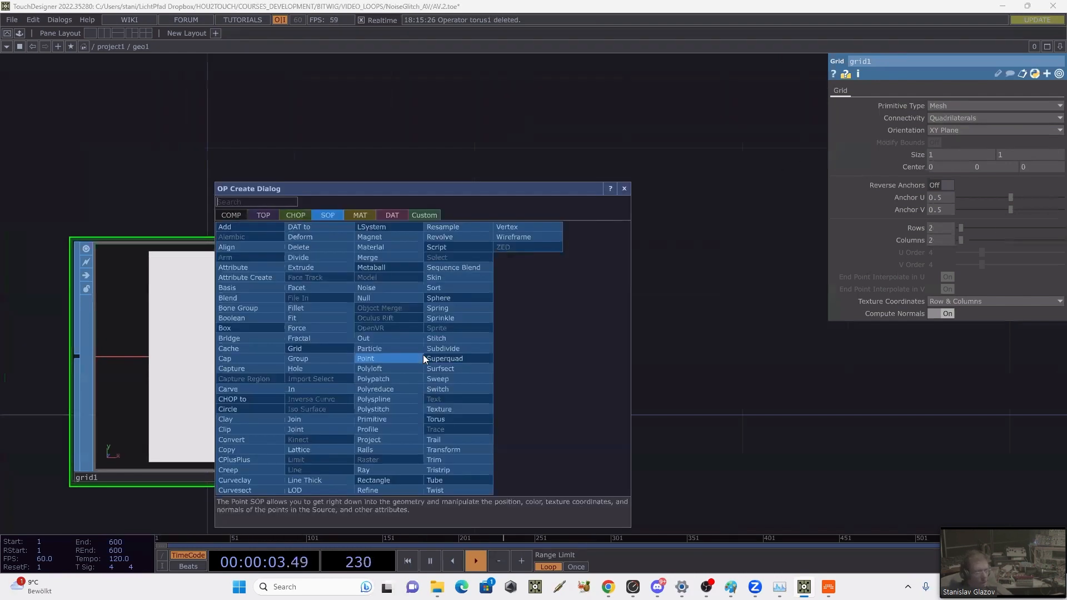
pyautogui.write('t')
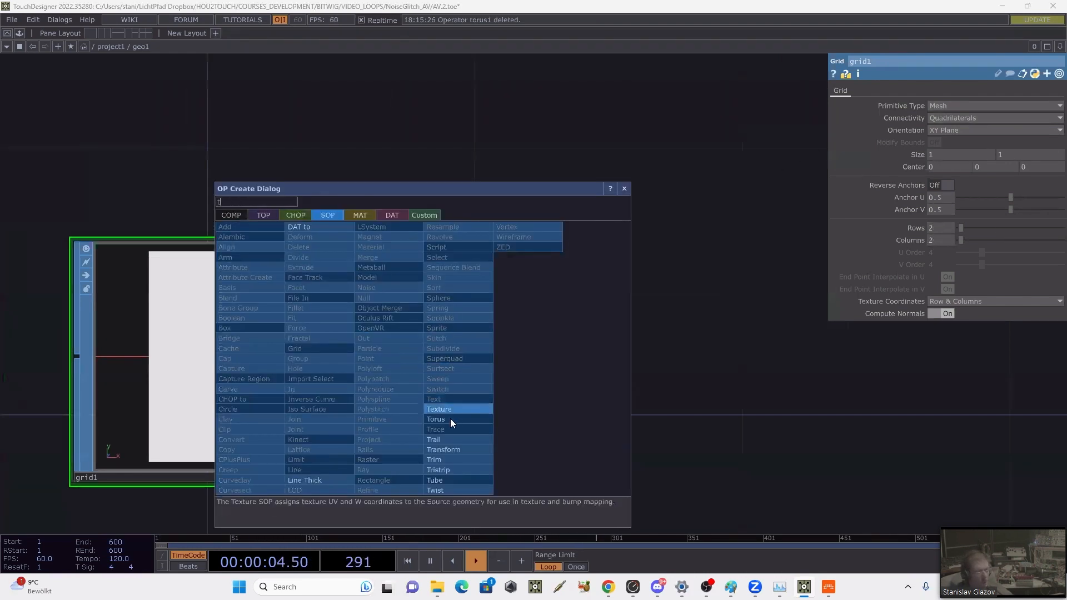
pyautogui.click(709, 366)
pyautogui.click(718, 359)
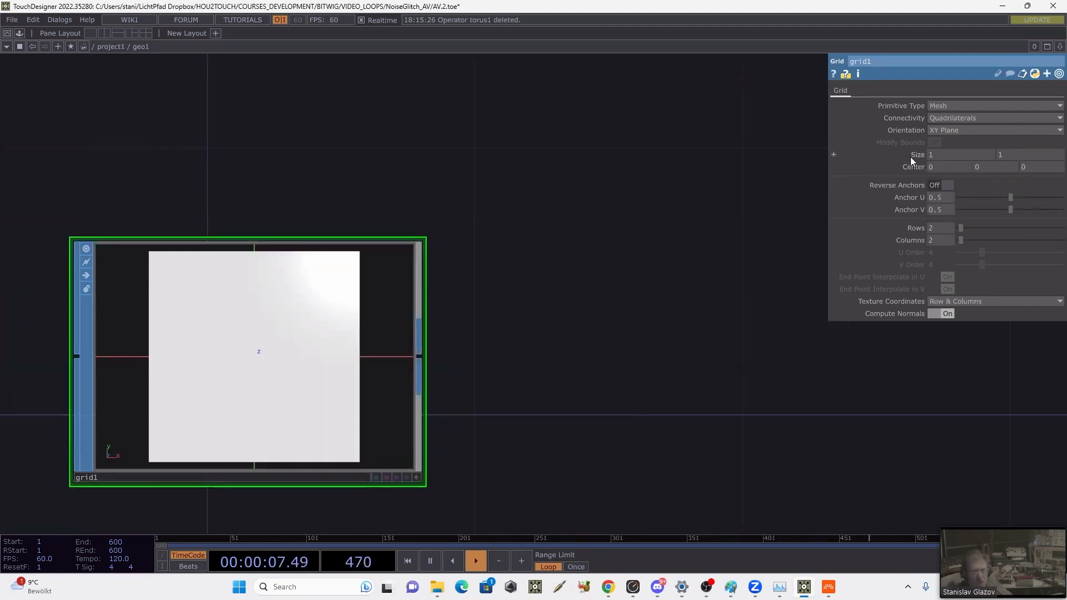
# Step: Set the size of the grid inside geo1 to 0.5 by 0.5 and enable its render and display flags
pyautogui.moveTo(910, 157)
pyautogui.mouseDown()
pyautogui.moveTo(893, 151)
pyautogui.moveTo(910, 143)
pyautogui.mouseUp()
pyautogui.moveTo(601, 256); pyautogui.dragTo(601, 245)
pyautogui.press('u')
pyautogui.moveTo(574, 328); pyautogui.dragTo(516, 329)
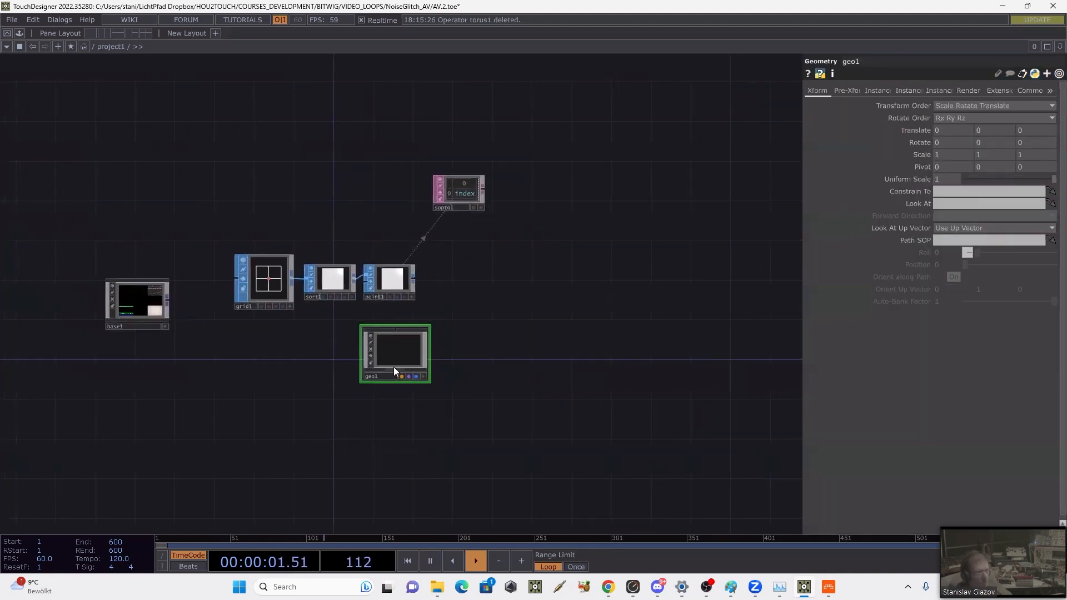
pyautogui.press('i')
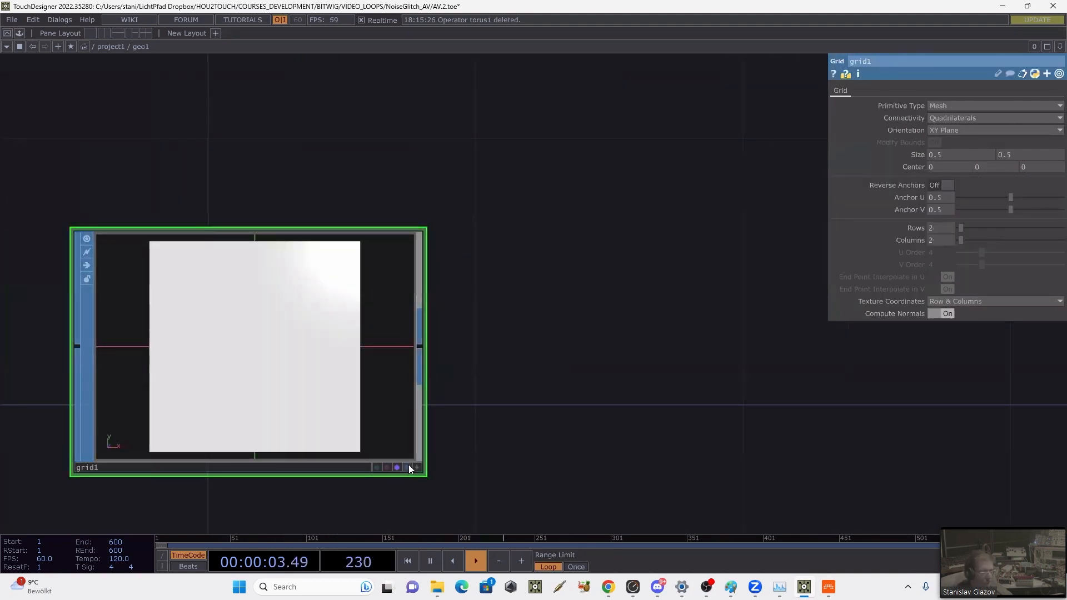
pyautogui.press('u')
pyautogui.scroll(3, 436, 352)
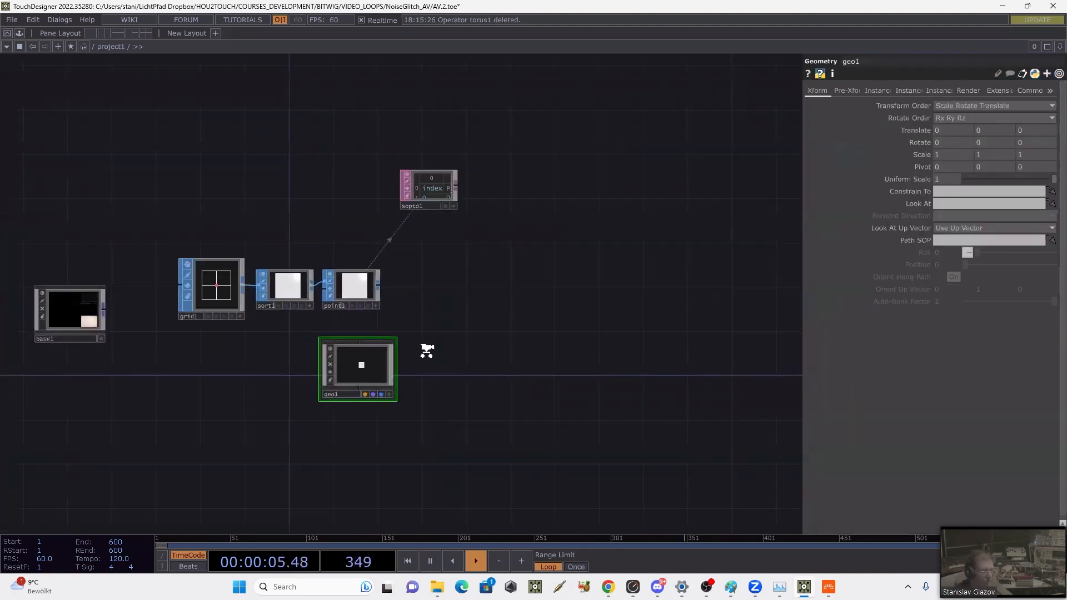
# Step: Turn on instancing for geo1 and add a Null SOP after point1
pyautogui.click(888, 89)
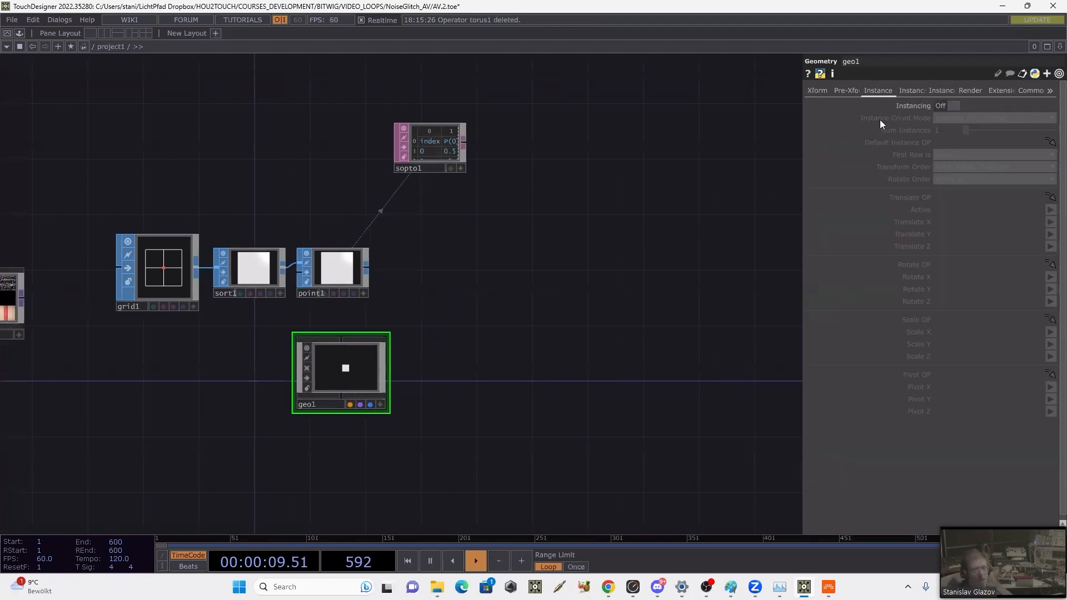
pyautogui.click(948, 105)
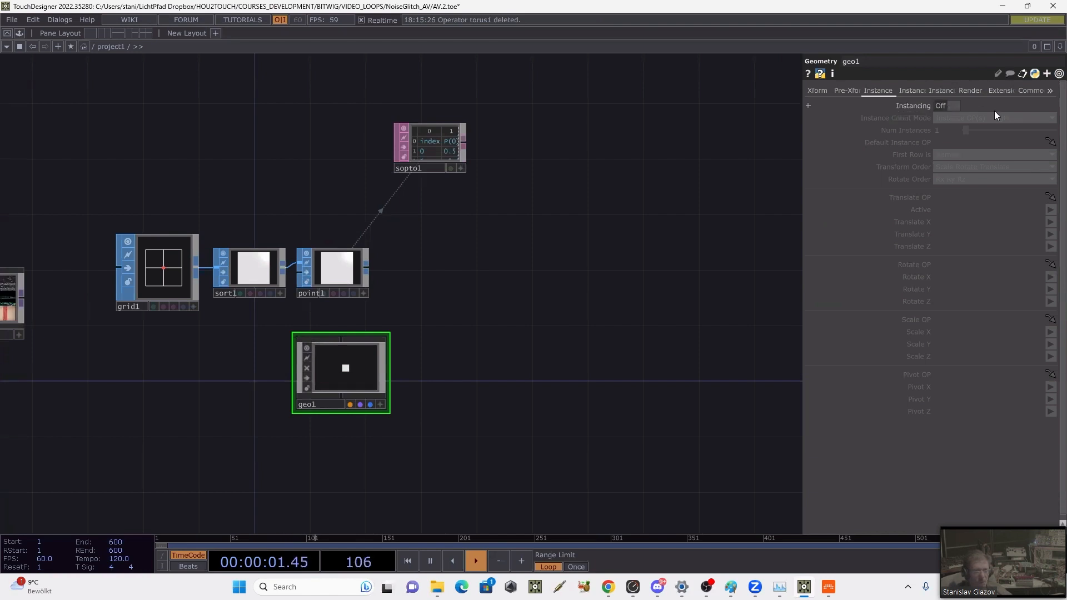
pyautogui.rightClick(370, 269)
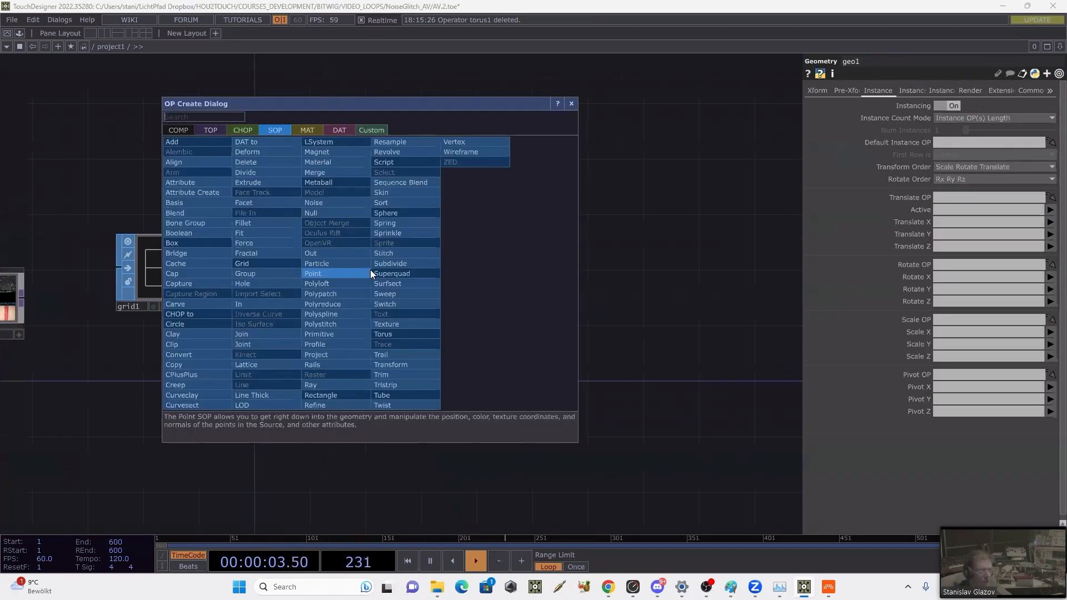
pyautogui.write('n')
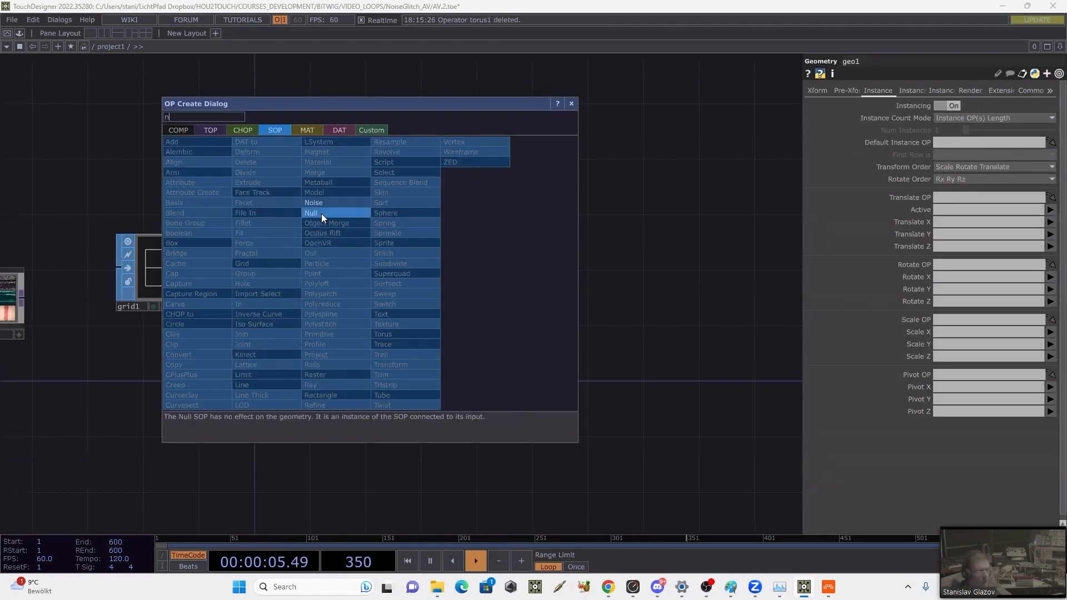
pyautogui.click(321, 214)
pyautogui.click(453, 269)
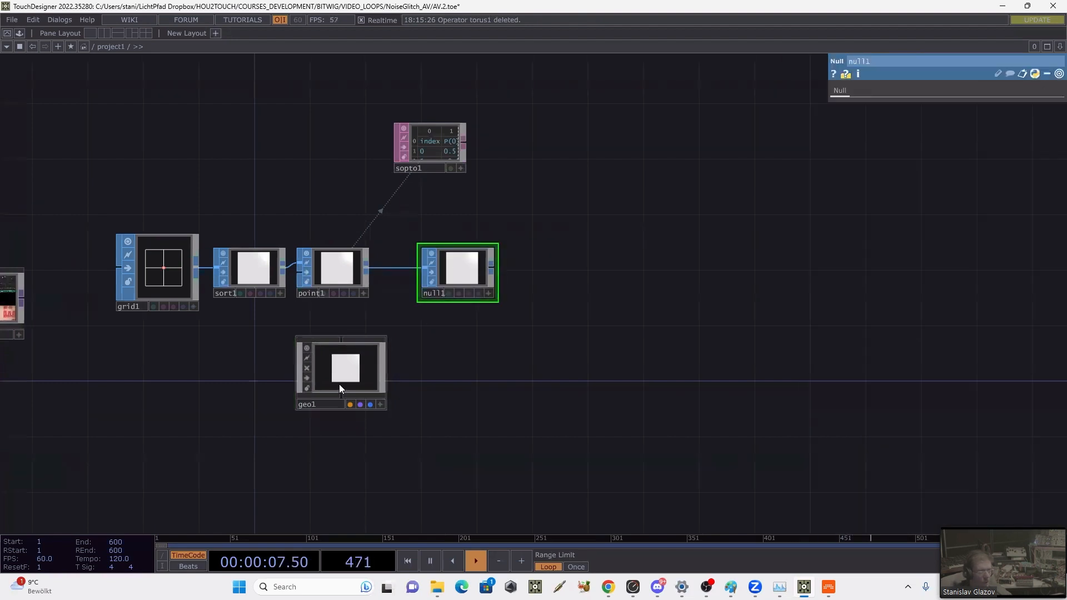
# Step: Place geo1 beneath null1 and assign null1 as its Default Instance OP
pyautogui.moveTo(339, 385); pyautogui.dragTo(464, 370)
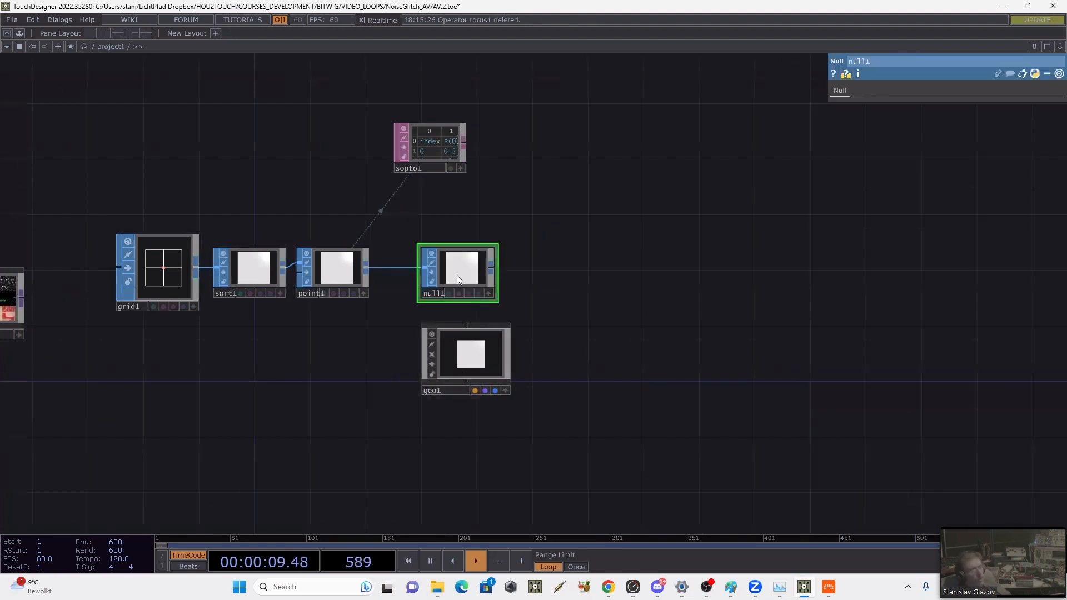
pyautogui.click(466, 328)
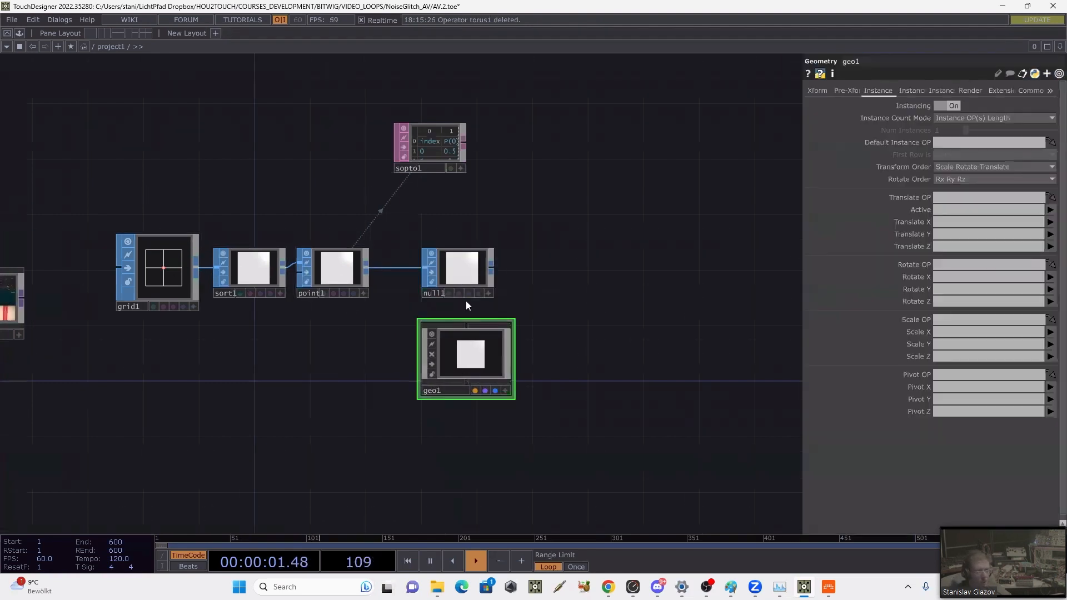
pyautogui.moveTo(461, 275); pyautogui.dragTo(955, 141)
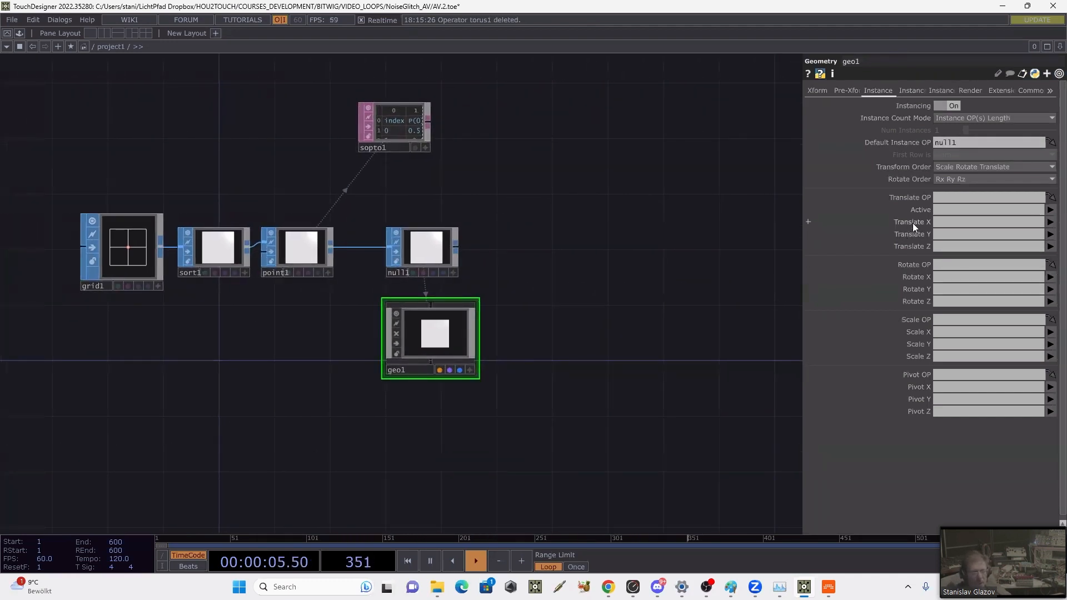
# Step: Map geo1's instance Translate X, Y and Z to P(0), P(1) and P(2)
pyautogui.click(1050, 223)
pyautogui.click(1055, 235)
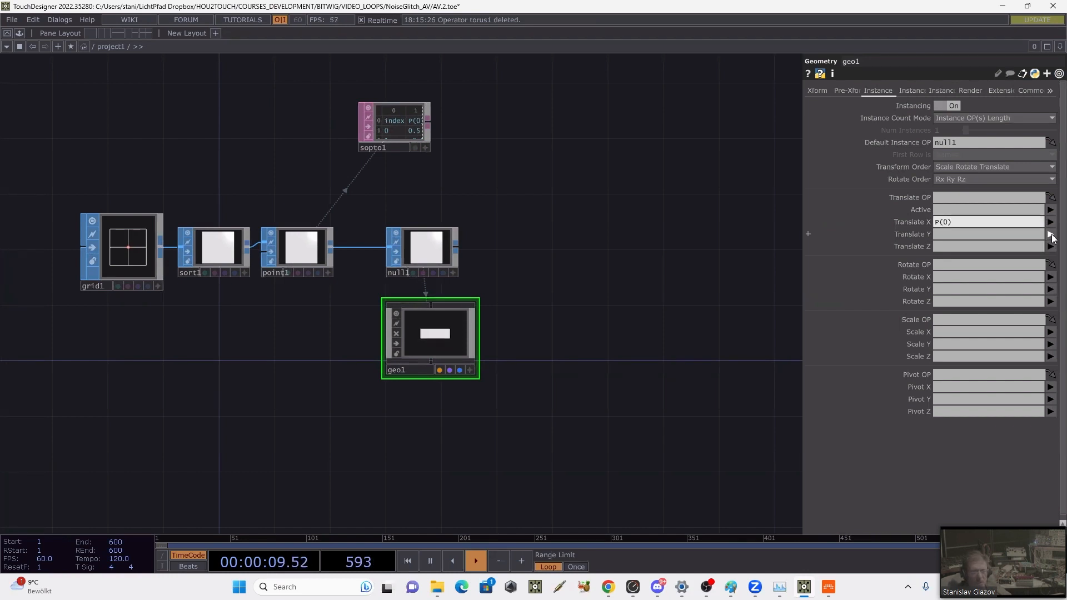
pyautogui.click(1050, 234)
pyautogui.click(1054, 258)
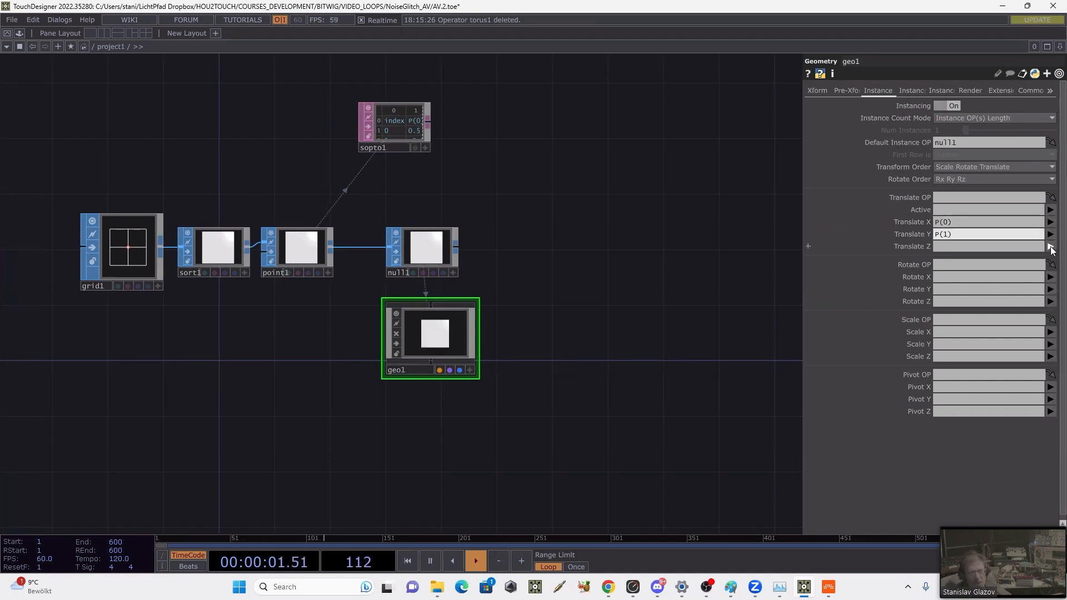
pyautogui.click(1050, 247)
pyautogui.click(1055, 281)
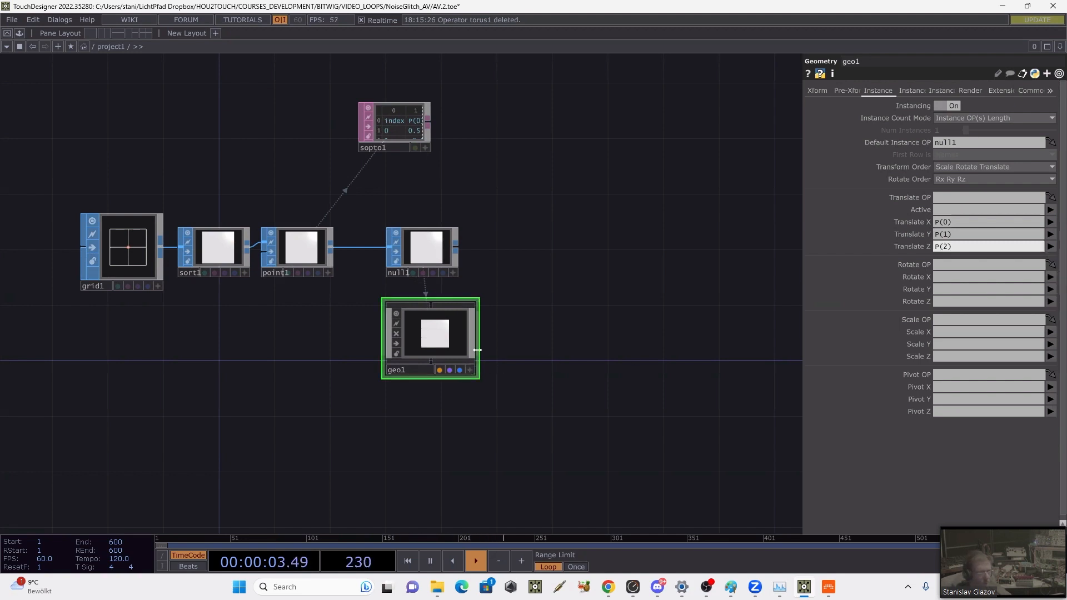
# Step: Set the size of the 3x3 grid1 in project1 to 1.07 by 1.07 to leave narrow gaps between the instances
pyautogui.scroll(3, 477, 350)
pyautogui.click(195, 265)
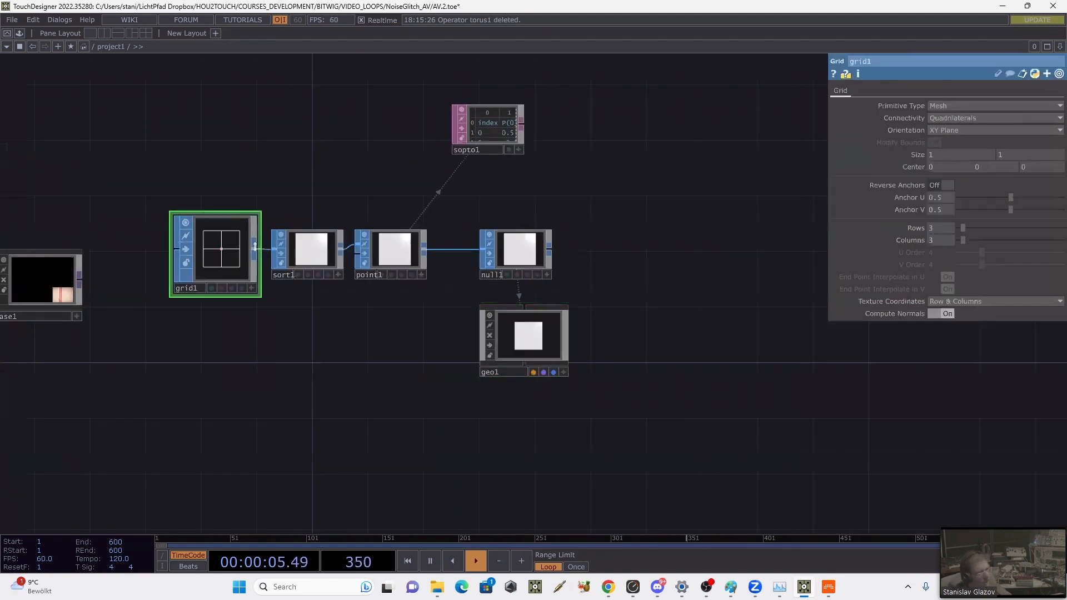
pyautogui.moveTo(911, 155); pyautogui.dragTo(921, 154)
pyautogui.scroll(5, 492, 367)
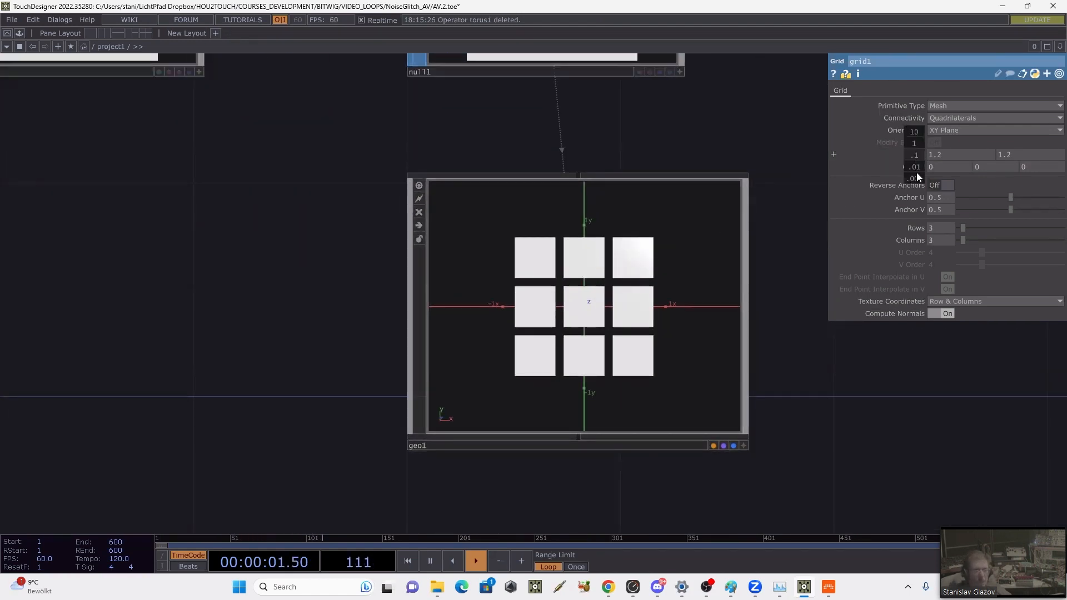
pyautogui.moveTo(917, 177); pyautogui.dragTo(909, 138)
pyautogui.moveTo(729, 138); pyautogui.dragTo(631, 227)
pyautogui.scroll(-2, 633, 227)
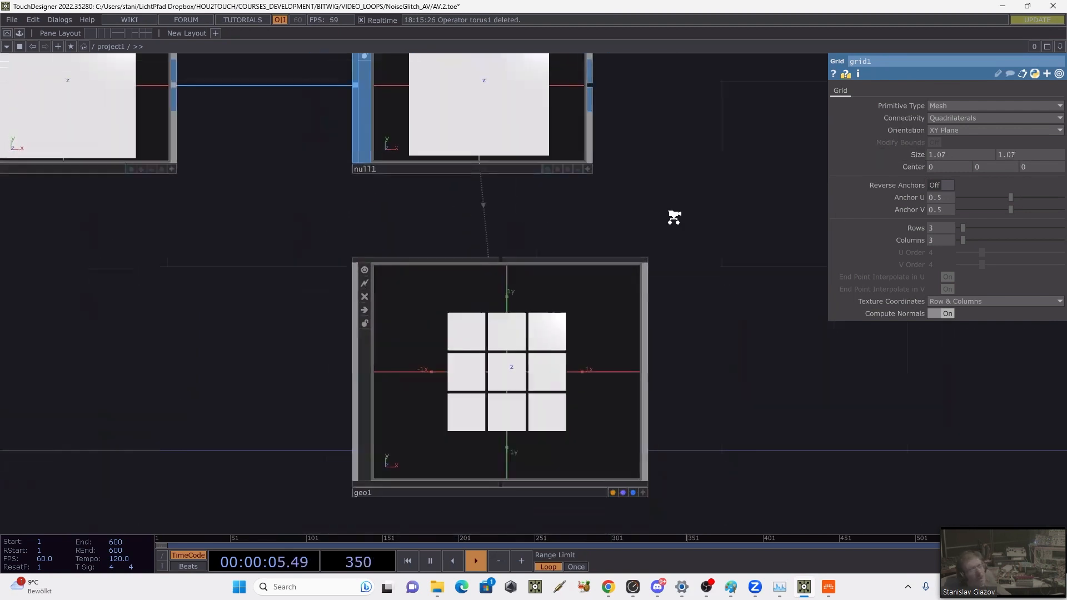
# Step: Move geo1 slightly lower and assign the pid attribute to its instance texture coordinate W
pyautogui.click(447, 386)
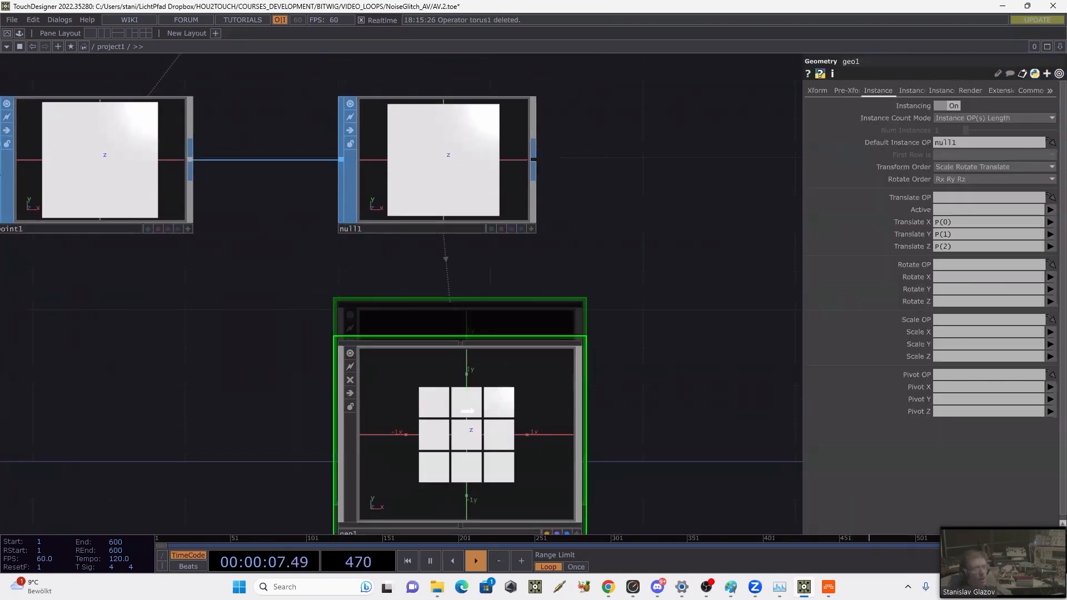
pyautogui.scroll(-4, 631, 369)
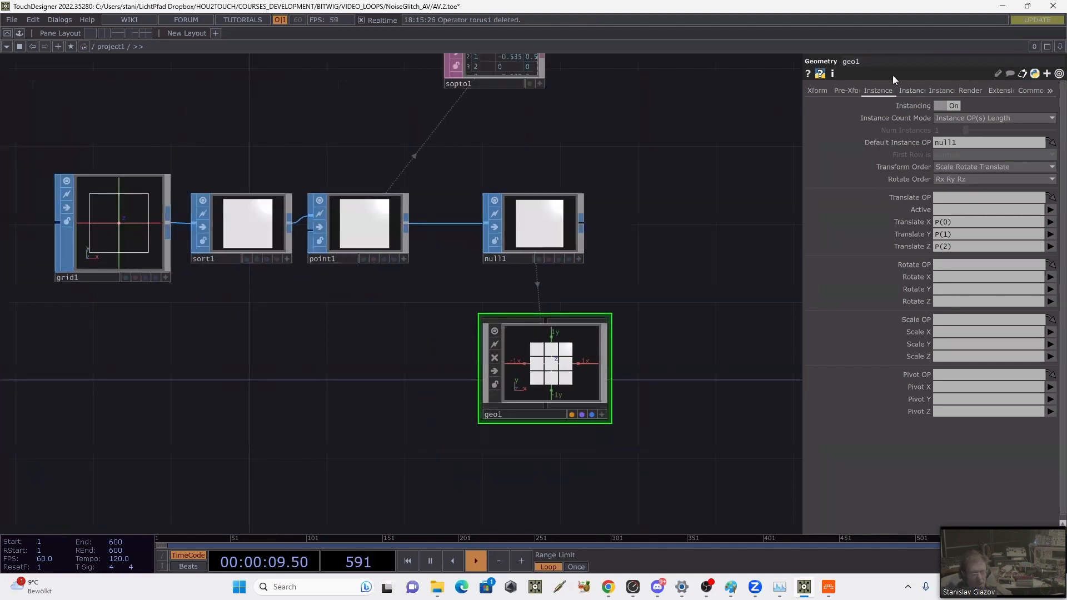
pyautogui.click(915, 90)
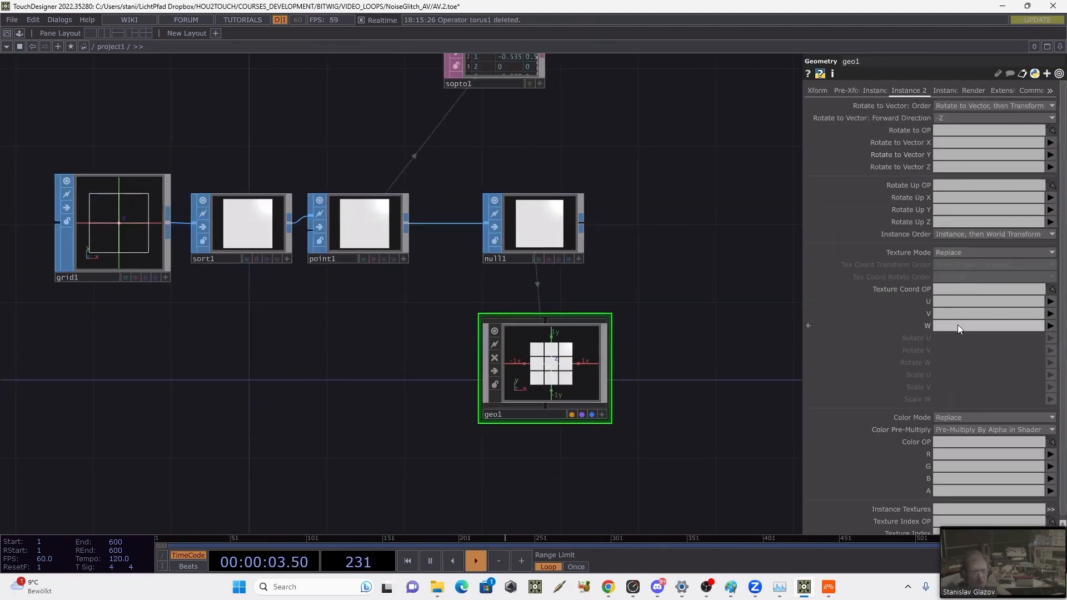
pyautogui.click(1051, 326)
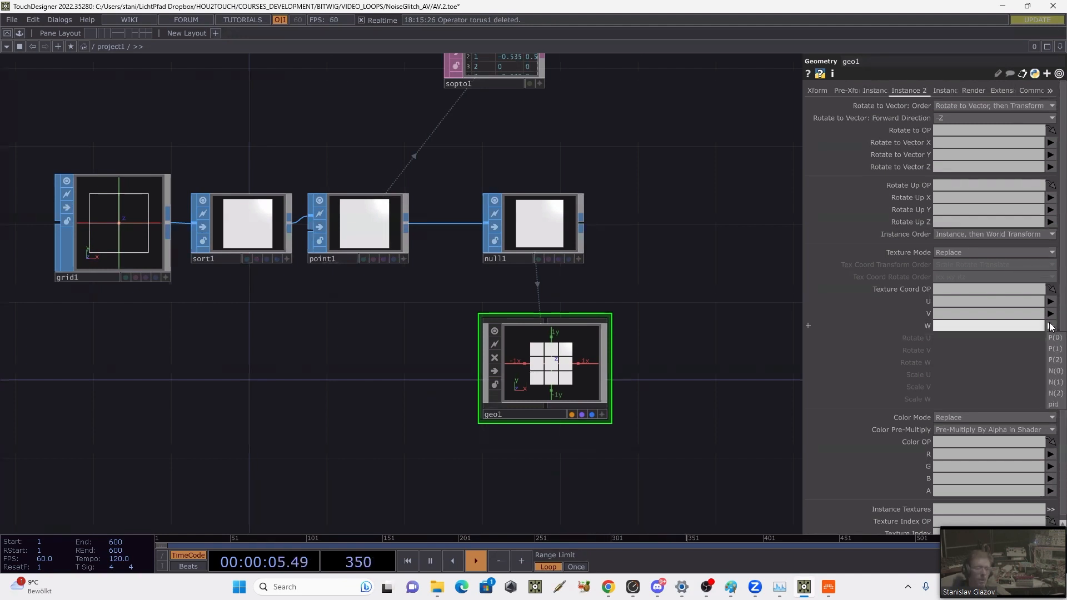
pyautogui.click(1054, 405)
pyautogui.moveTo(748, 332); pyautogui.dragTo(646, 315)
pyautogui.moveTo(326, 390); pyautogui.dragTo(750, 233)
pyautogui.scroll(-3, 699, 223)
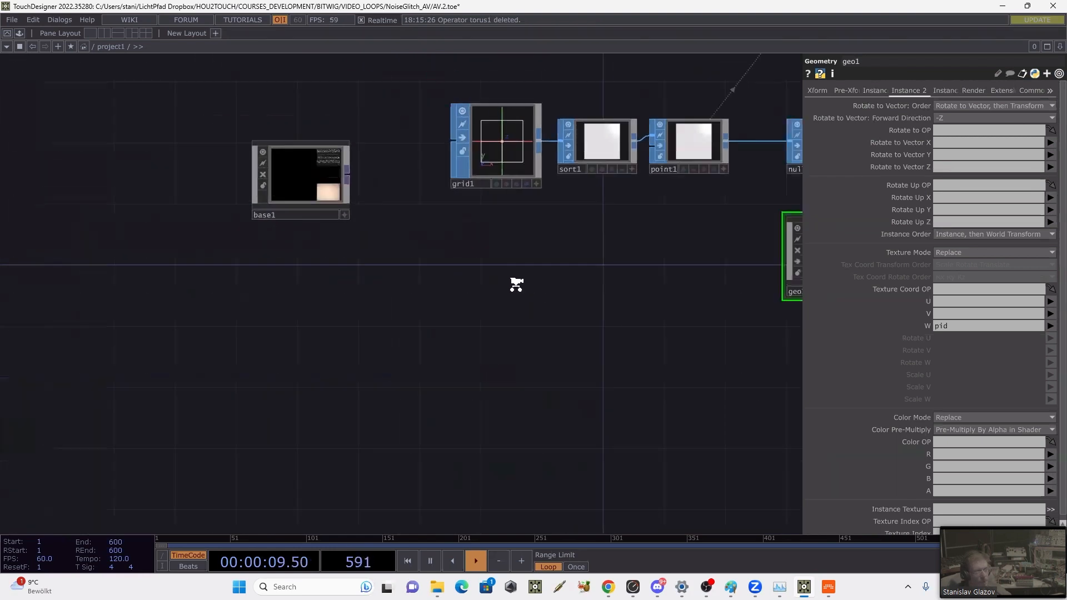
# Step: Add a Null TOP to base1's output and move geo1 up, closer beneath null1
pyautogui.moveTo(383, 220); pyautogui.dragTo(238, 235)
pyautogui.moveTo(266, 341); pyautogui.dragTo(293, 331)
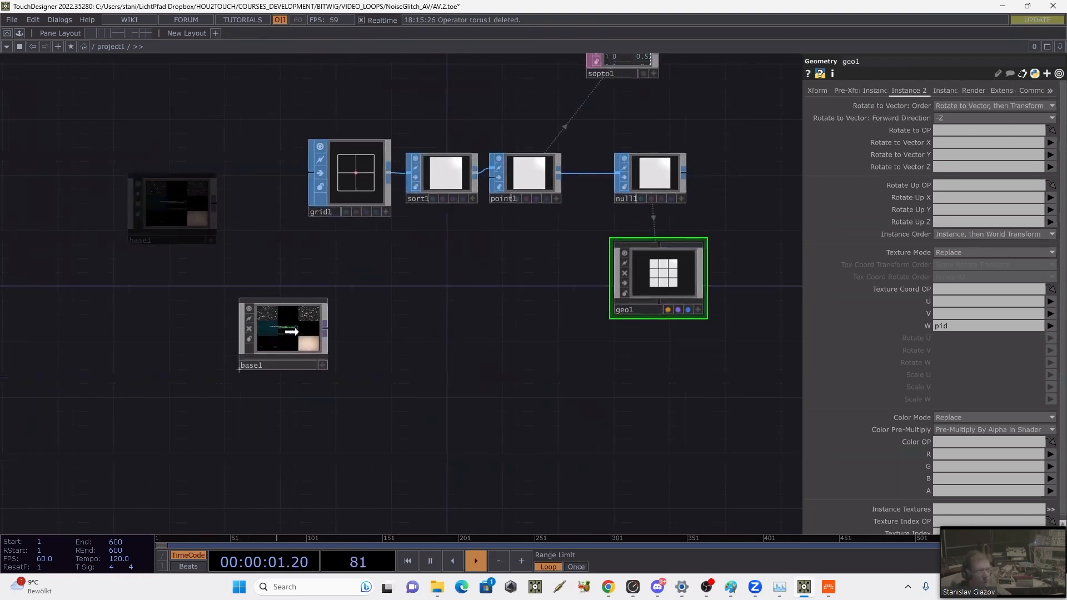
pyautogui.rightClick(329, 326)
pyautogui.click(270, 269)
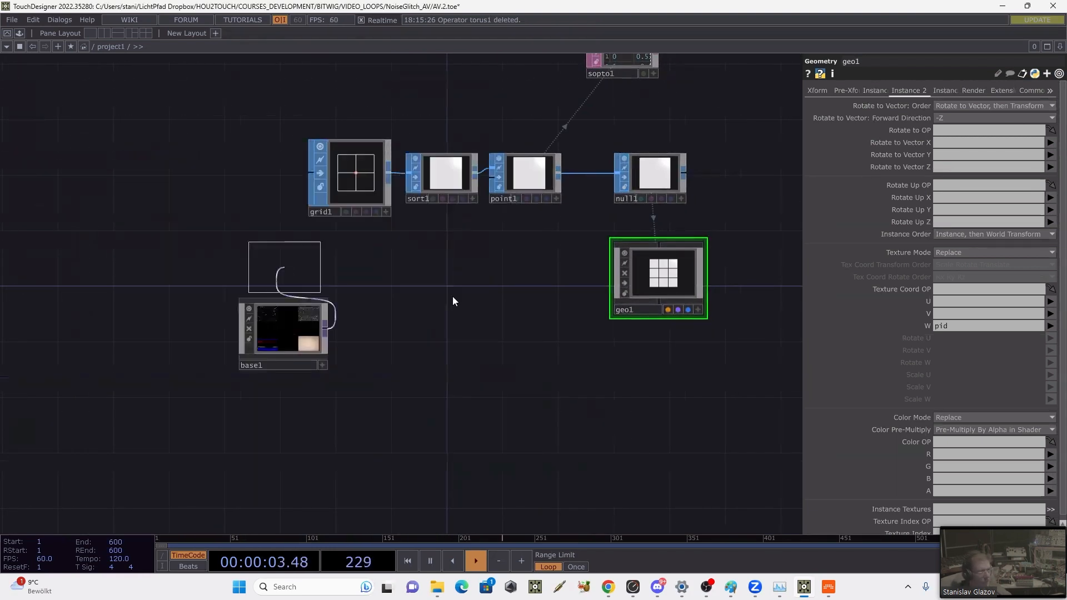
pyautogui.click(458, 334)
pyautogui.moveTo(504, 305); pyautogui.dragTo(448, 283)
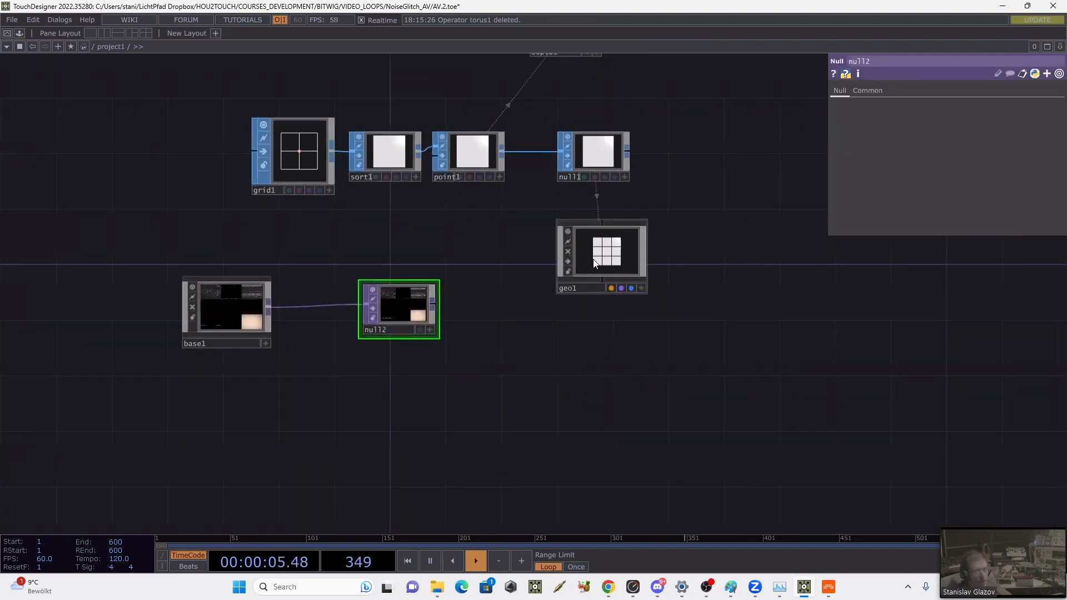
pyautogui.moveTo(593, 259); pyautogui.dragTo(578, 231)
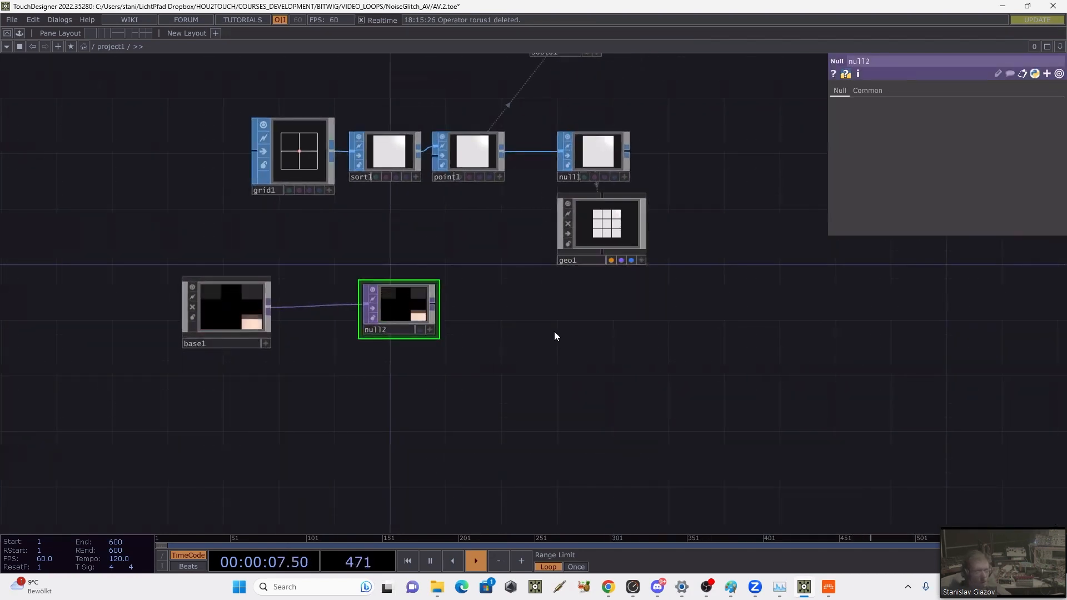
# Step: Create a Constant MAT below geo1, level with null2
pyautogui.press('Tab')
pyautogui.click(490, 192)
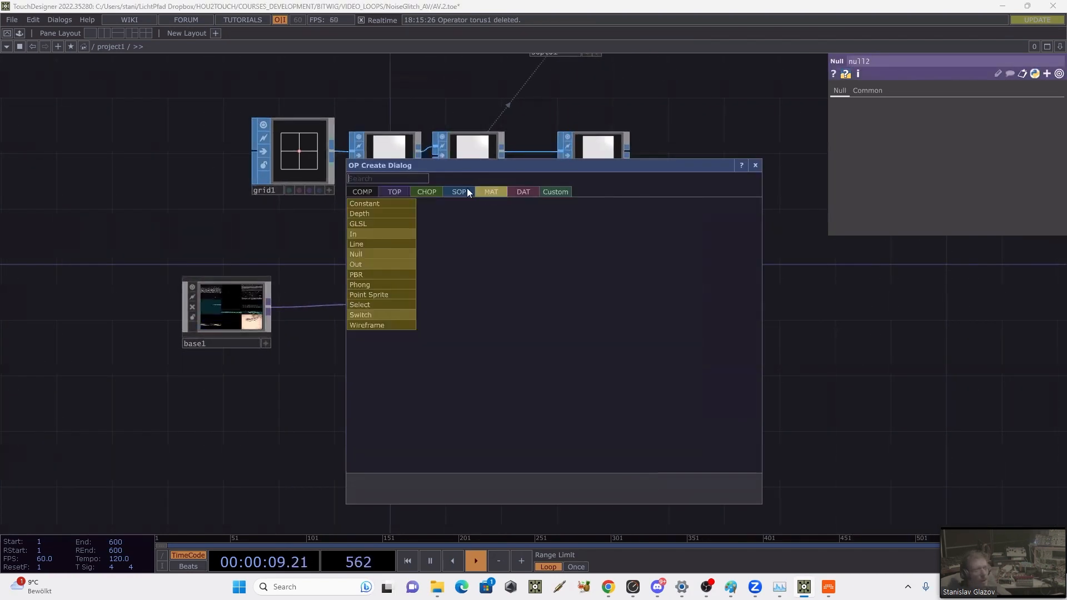
pyautogui.click(381, 205)
pyautogui.click(587, 323)
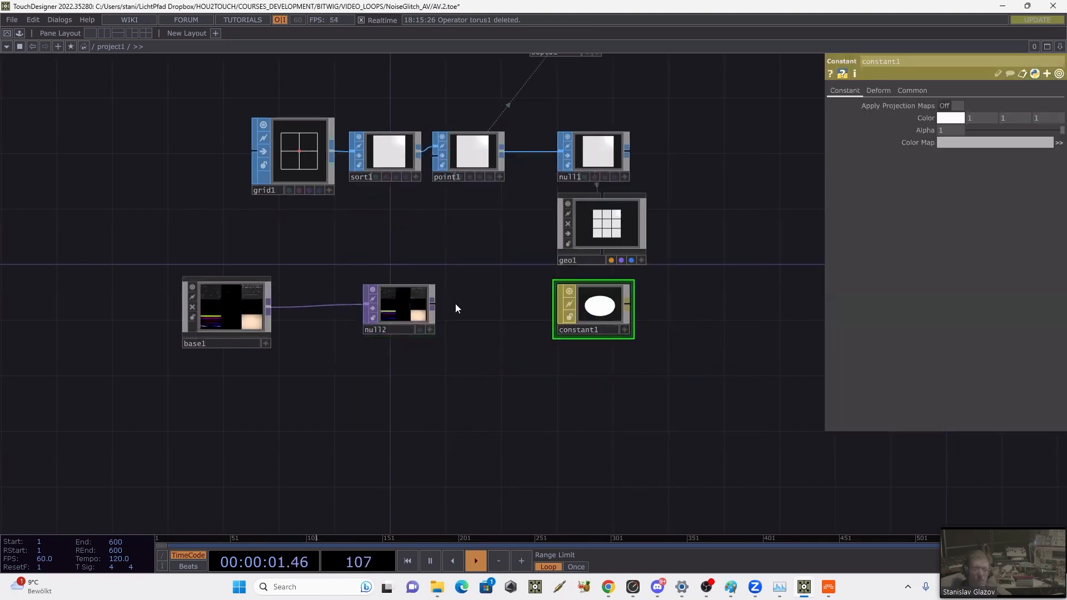
# Step: Assign null2 as constant1's Color Map and constant1 as geo1's Material
pyautogui.moveTo(407, 310); pyautogui.dragTo(593, 234)
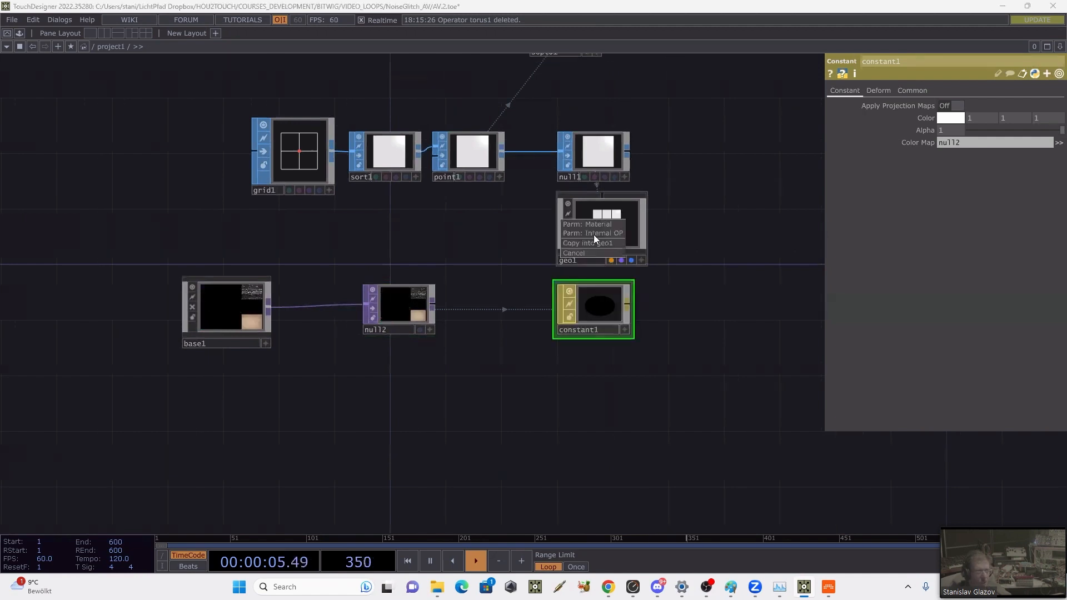
pyautogui.scroll(5, 605, 226)
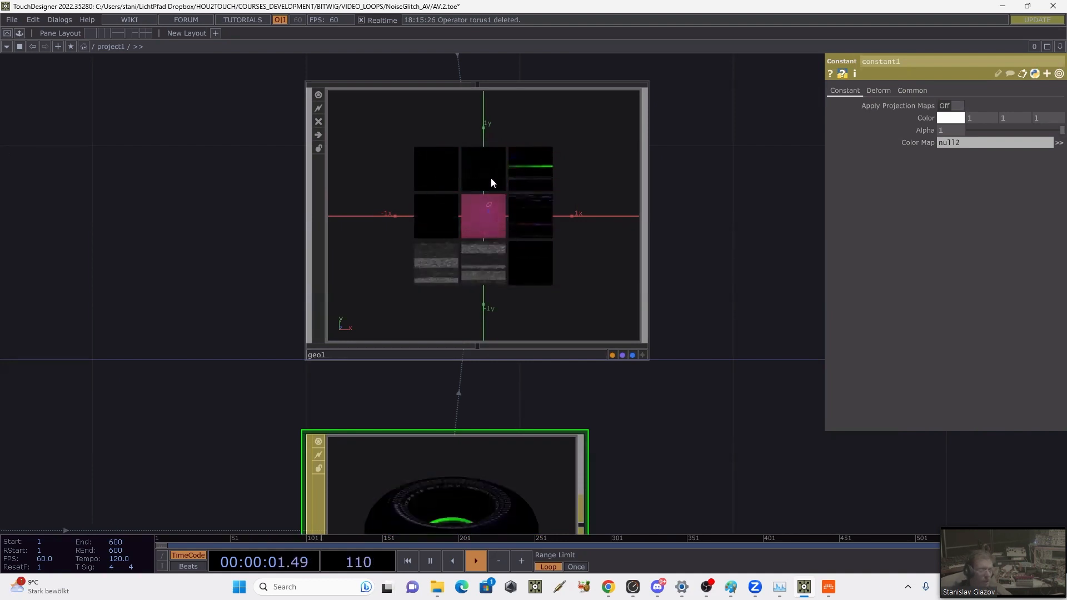
pyautogui.scroll(-5, 645, 244)
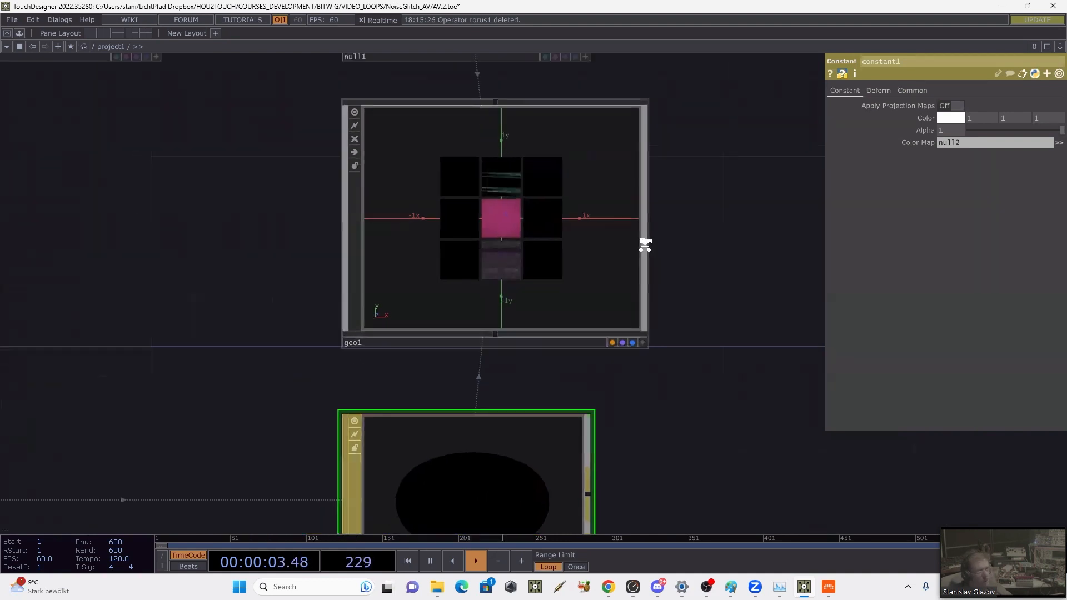
pyautogui.scroll(-3, 645, 273)
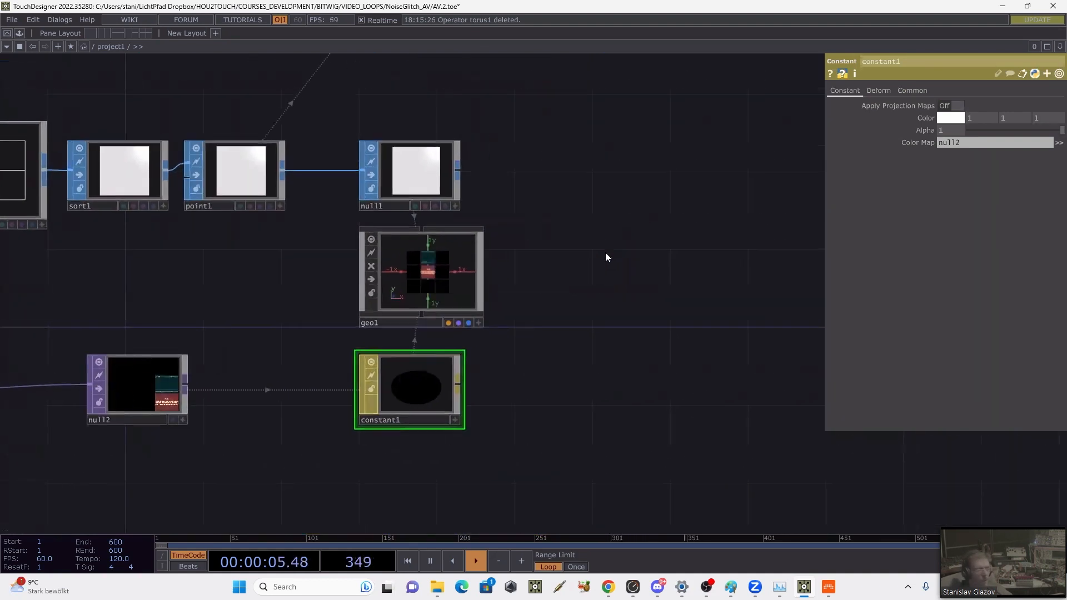
# Step: Create a Camera COMP and place it beneath constant1
pyautogui.press('Tab')
pyautogui.click(415, 112)
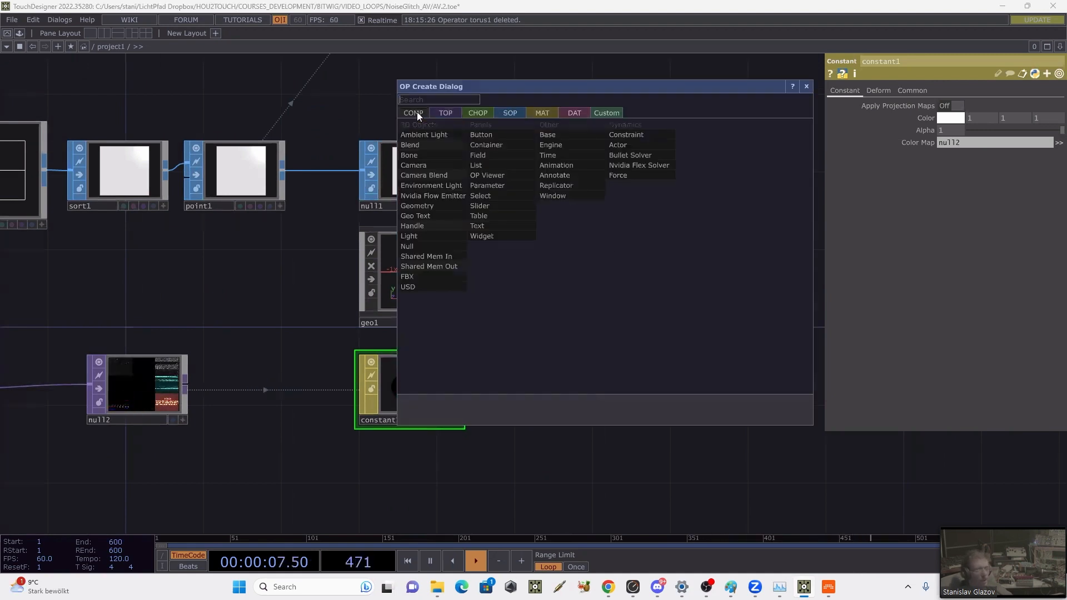
pyautogui.click(415, 162)
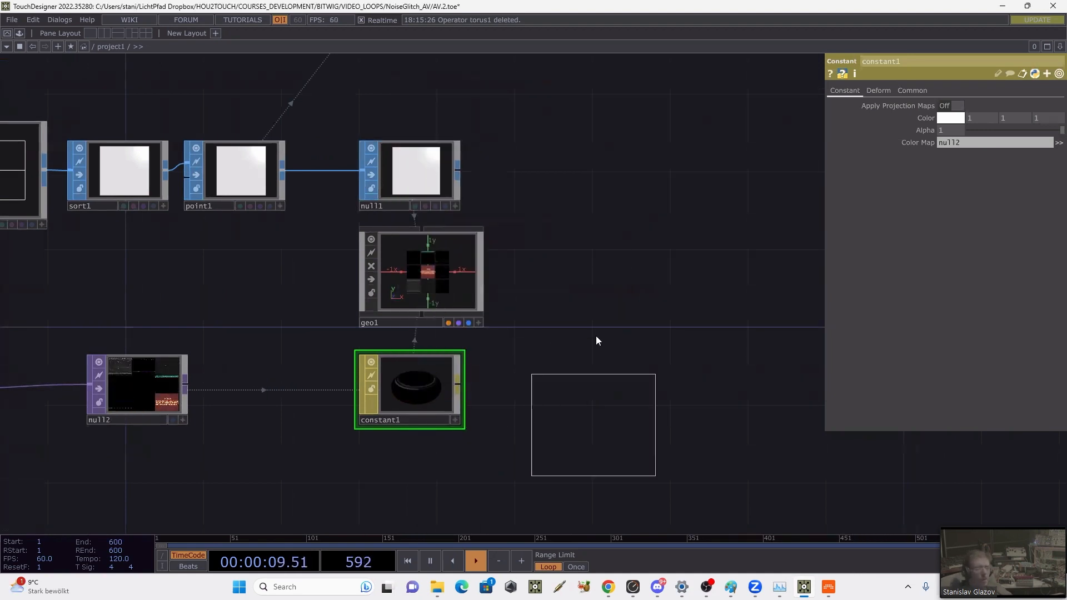
pyautogui.moveTo(625, 6); pyautogui.dragTo(609, 175)
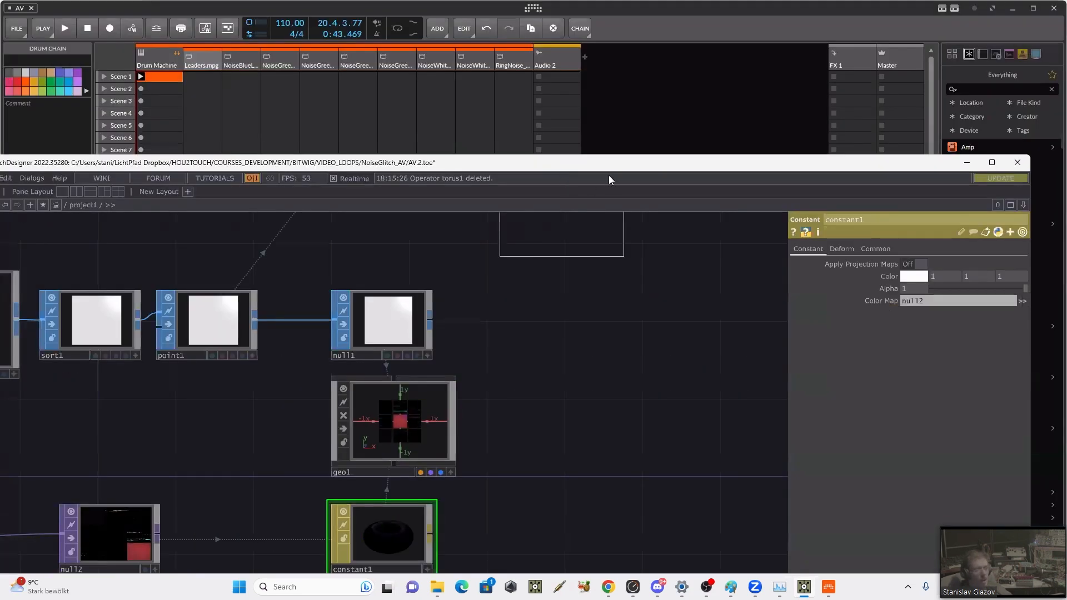
pyautogui.click(984, 166)
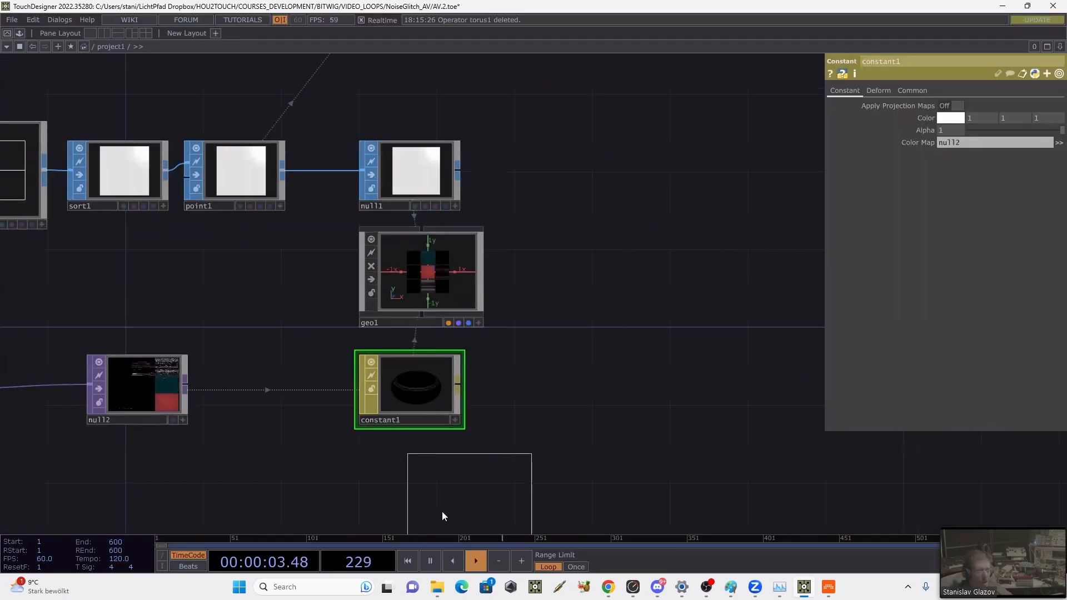
pyautogui.click(407, 504)
pyautogui.moveTo(557, 372); pyautogui.dragTo(574, 158)
pyautogui.moveTo(450, 275); pyautogui.dragTo(471, 272)
# Step: Set cam1's Projection to Orthographic
pyautogui.scroll(2, 497, 228)
pyautogui.click(900, 92)
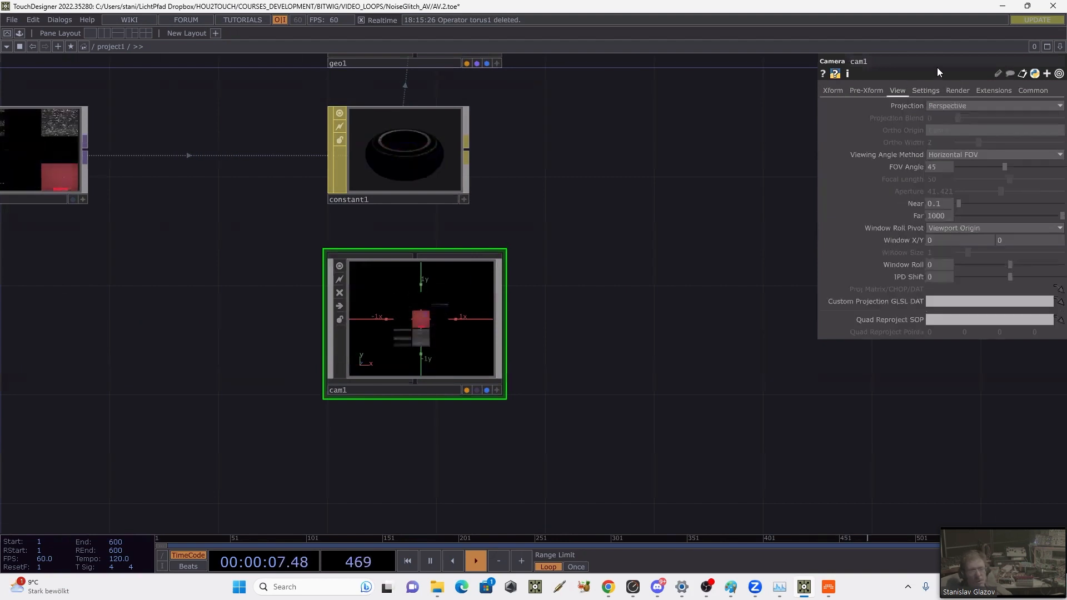
pyautogui.click(965, 106)
pyautogui.click(956, 128)
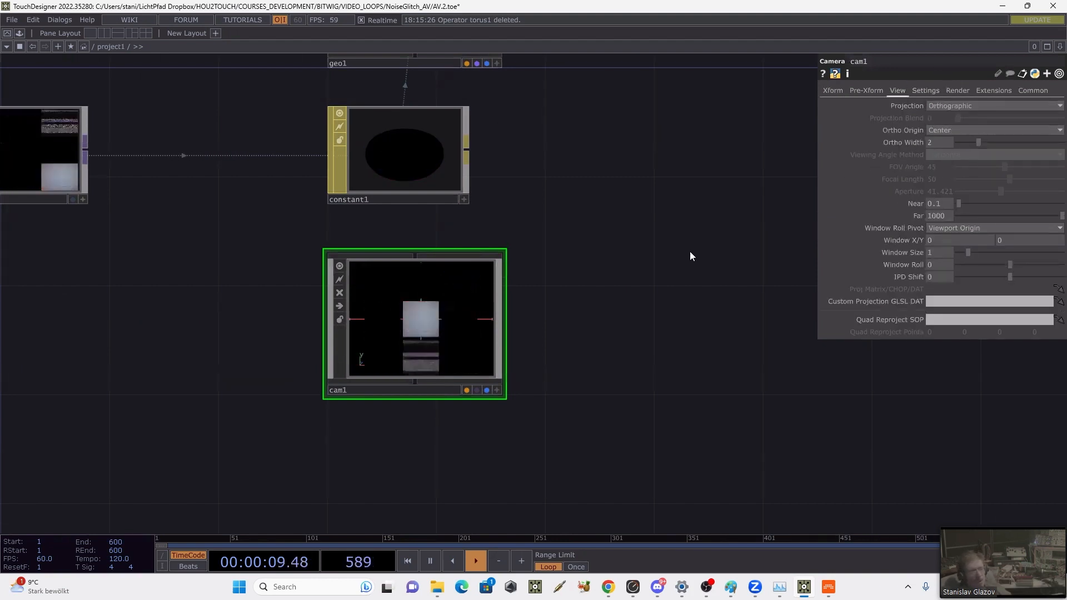
# Step: Create a Render TOP beside geo1 to render the instanced squares through cam1
pyautogui.moveTo(663, 259); pyautogui.dragTo(546, 419)
pyautogui.press('Tab')
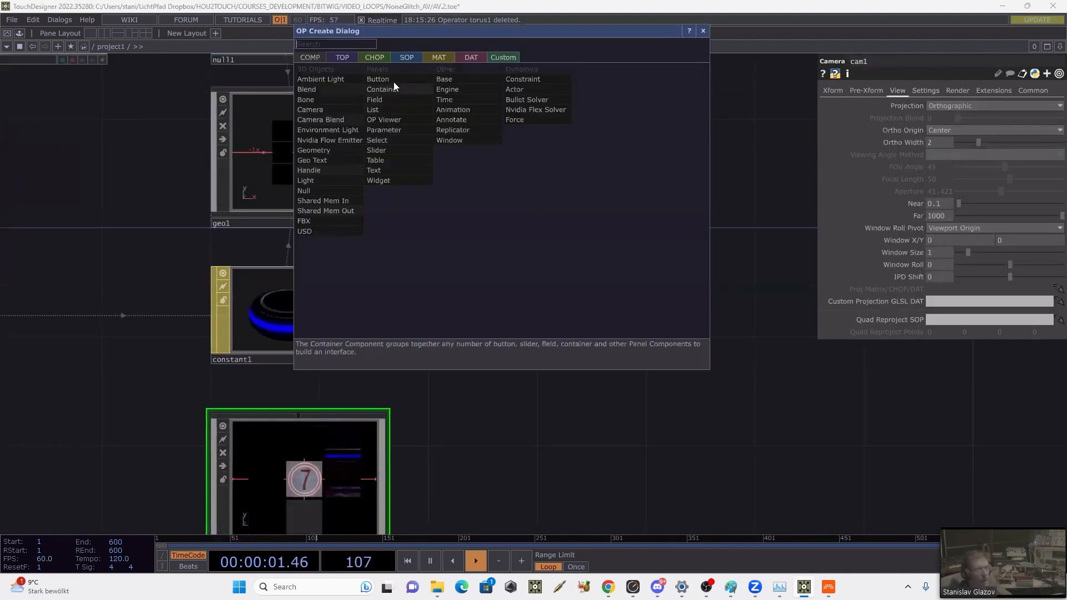
pyautogui.click(337, 57)
pyautogui.write('r')
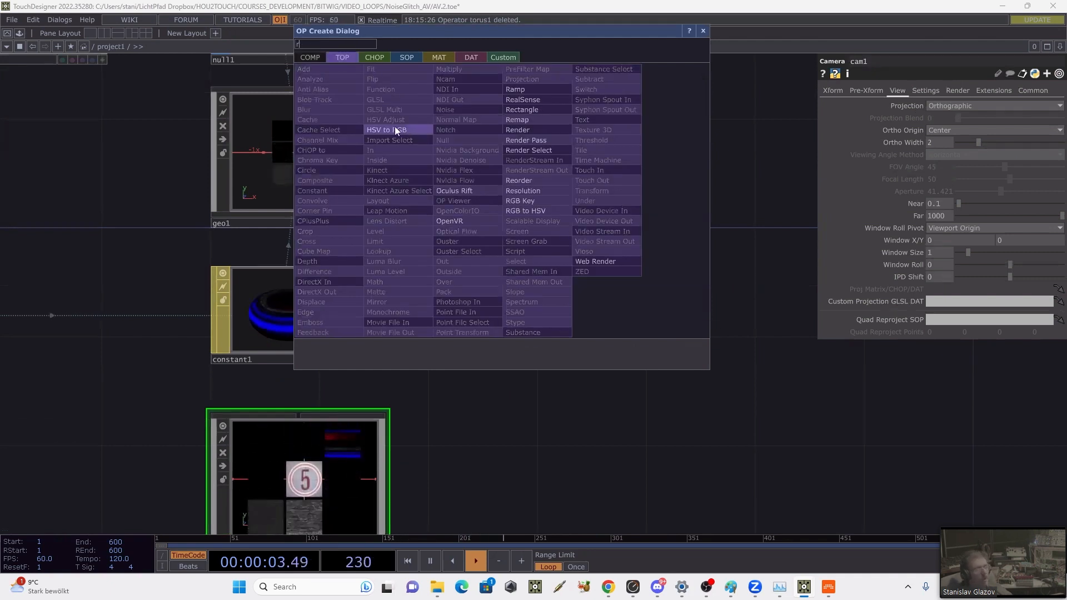
pyautogui.click(529, 128)
pyautogui.click(536, 194)
pyautogui.scroll(5, 600, 161)
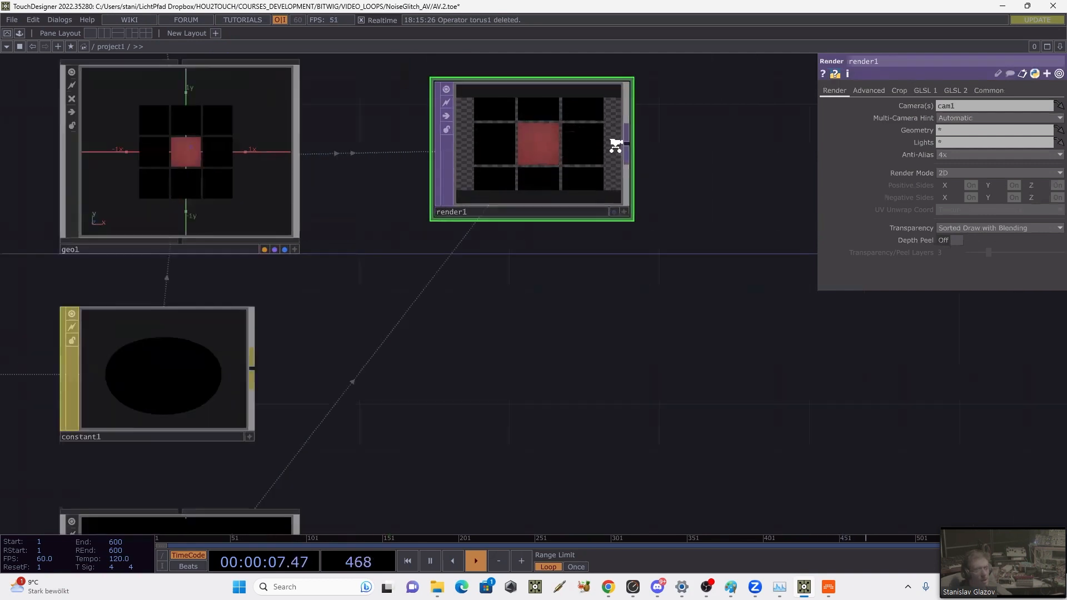
pyautogui.scroll(-3, 715, 194)
# Step: Set render1's resolution to 1920 x 1080 and save the project as AV.3.toe
pyautogui.moveTo(650, 304); pyautogui.dragTo(686, 220)
pyautogui.click(988, 91)
pyautogui.click(1058, 105)
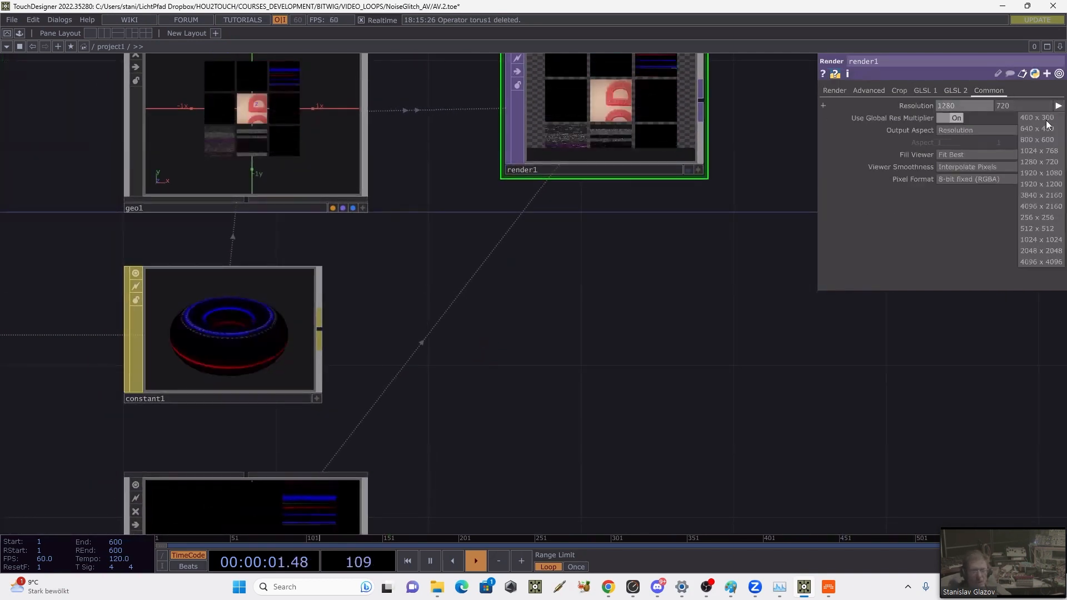
pyautogui.click(1039, 133)
pyautogui.moveTo(732, 265); pyautogui.dragTo(722, 328)
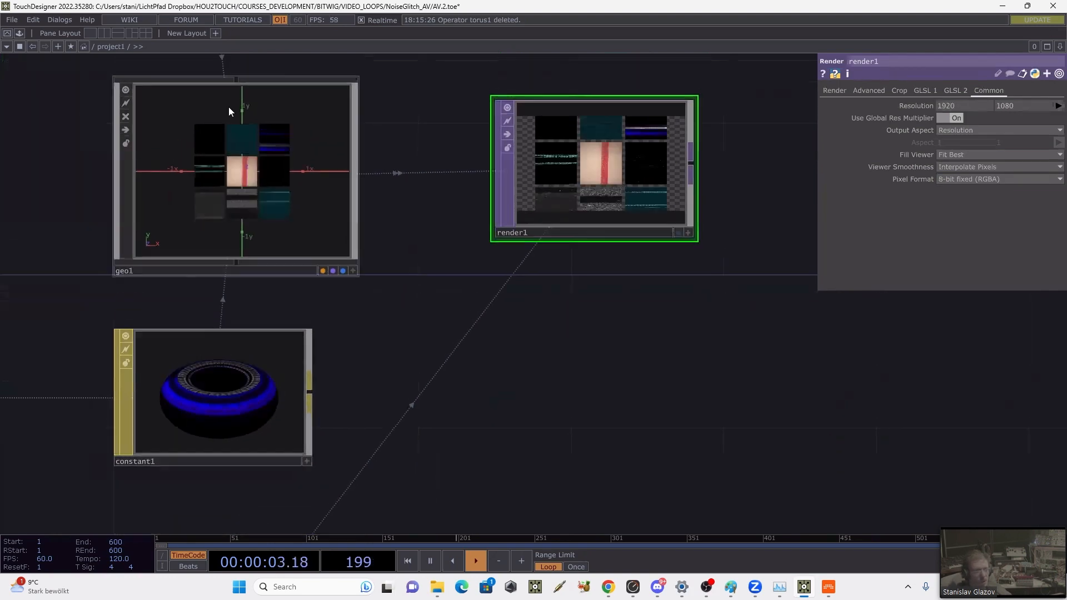
pyautogui.click(9, 20)
pyautogui.click(15, 79)
# Step: Display render1's output as the background of the network editor
pyautogui.moveTo(525, 355); pyautogui.dragTo(572, 276)
pyautogui.scroll(-3, 575, 300)
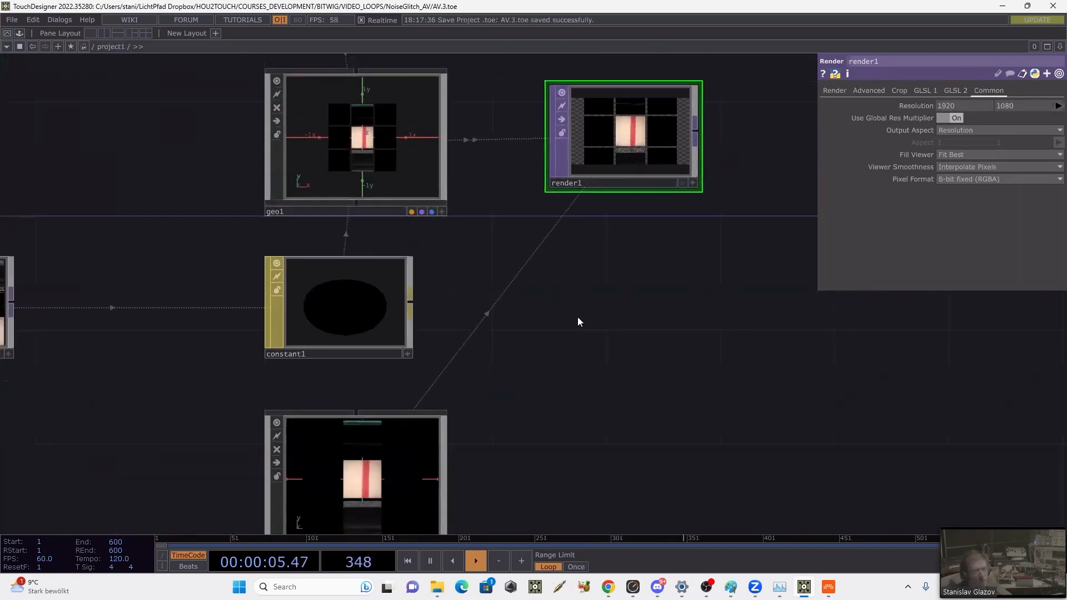
pyautogui.moveTo(578, 316); pyautogui.dragTo(556, 334)
pyautogui.click(654, 206)
pyautogui.moveTo(708, 317); pyautogui.dragTo(603, 293)
# Step: Set cam1's Ortho Width to 2.9 so the full 3x3 grid fits in the render
pyautogui.click(205, 454)
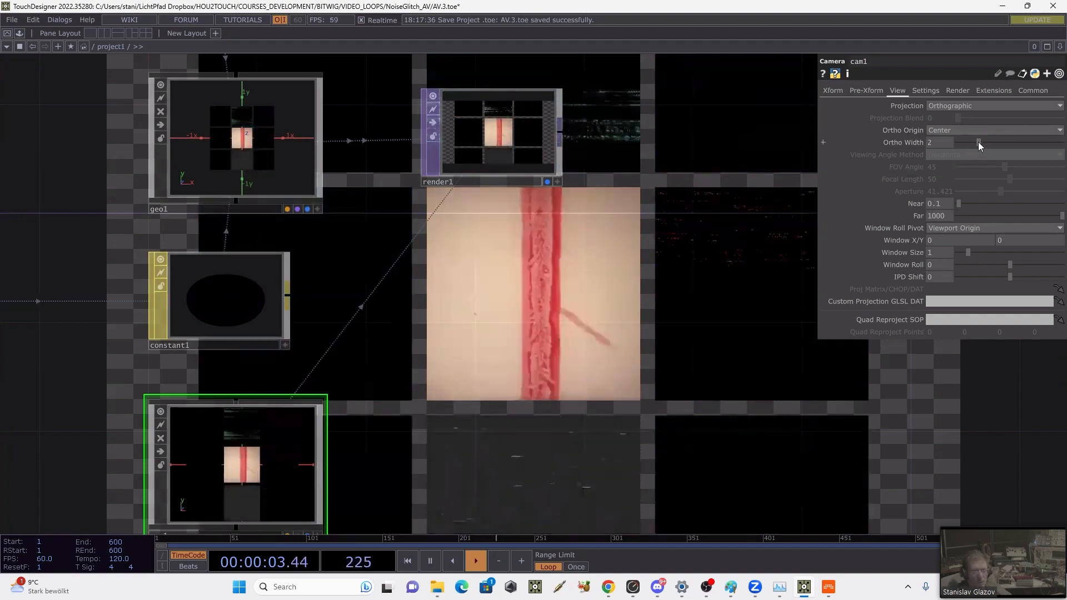
pyautogui.moveTo(978, 142); pyautogui.dragTo(988, 135)
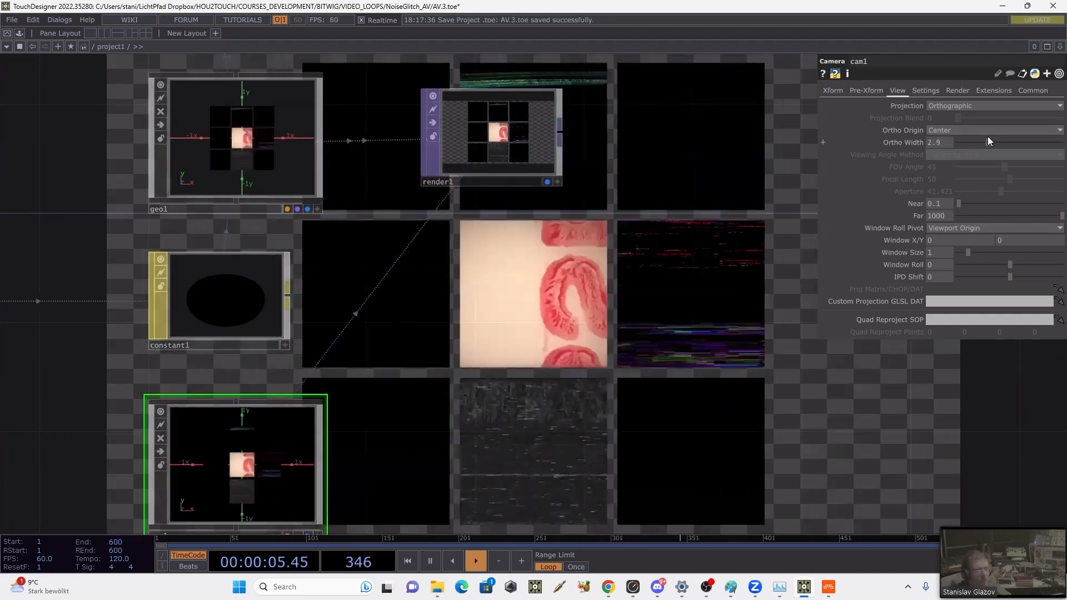
pyautogui.moveTo(769, 196); pyautogui.dragTo(698, 178)
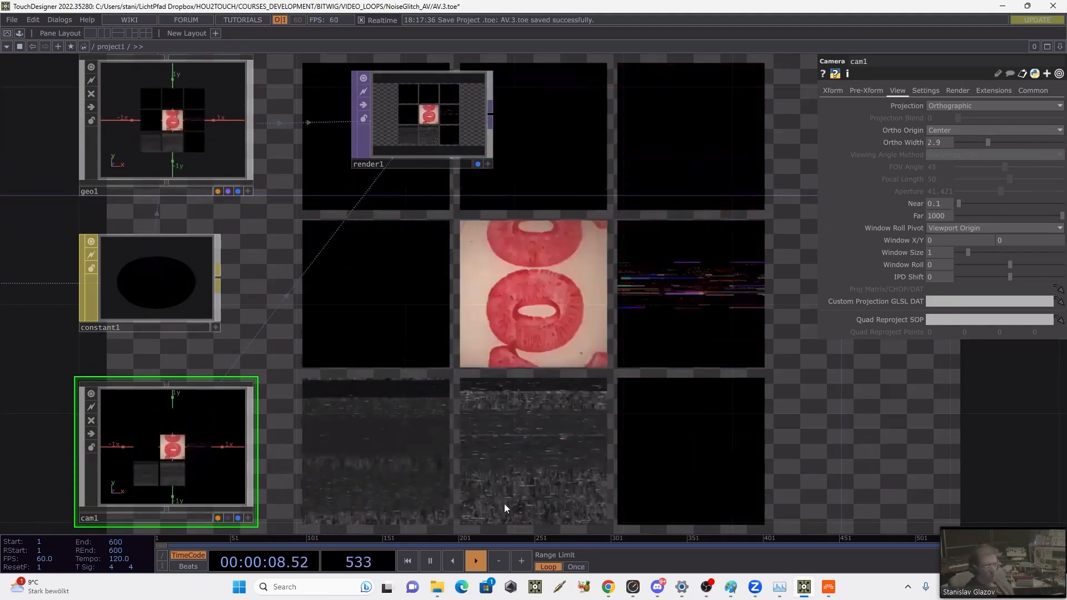
# Step: Switch to Chrome and show the hou2touch.com/TDBitwig course page
pyautogui.moveTo(610, 591)
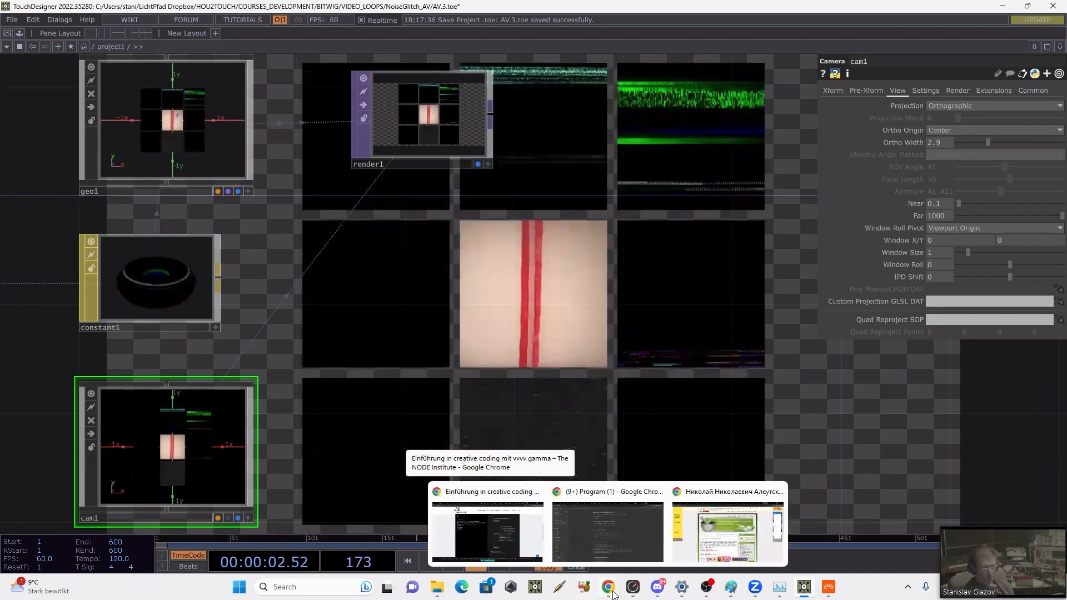
pyautogui.click(531, 544)
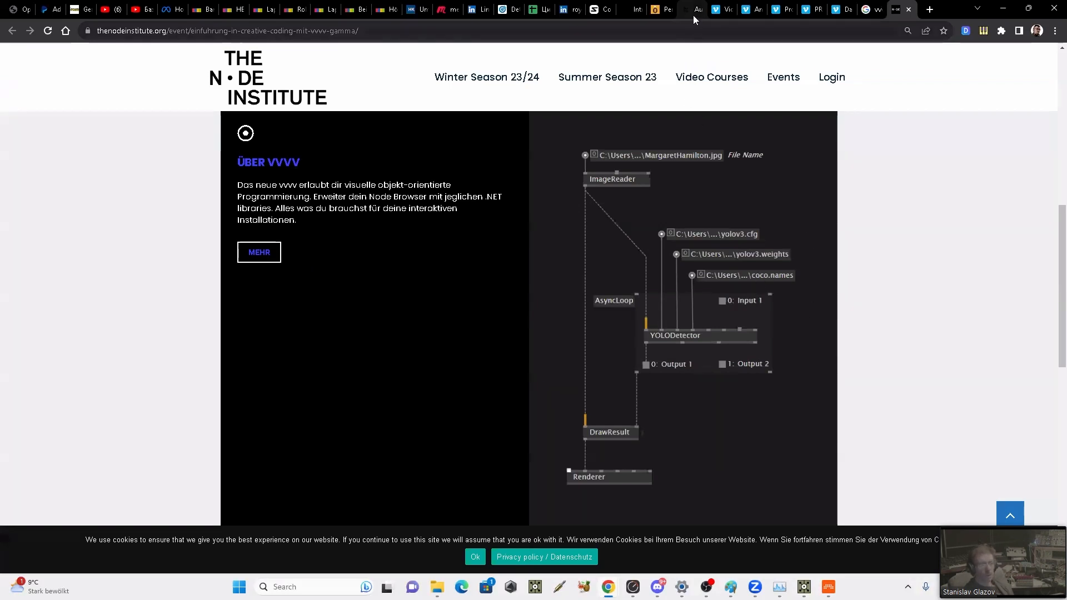
pyautogui.moveTo(694, 17)
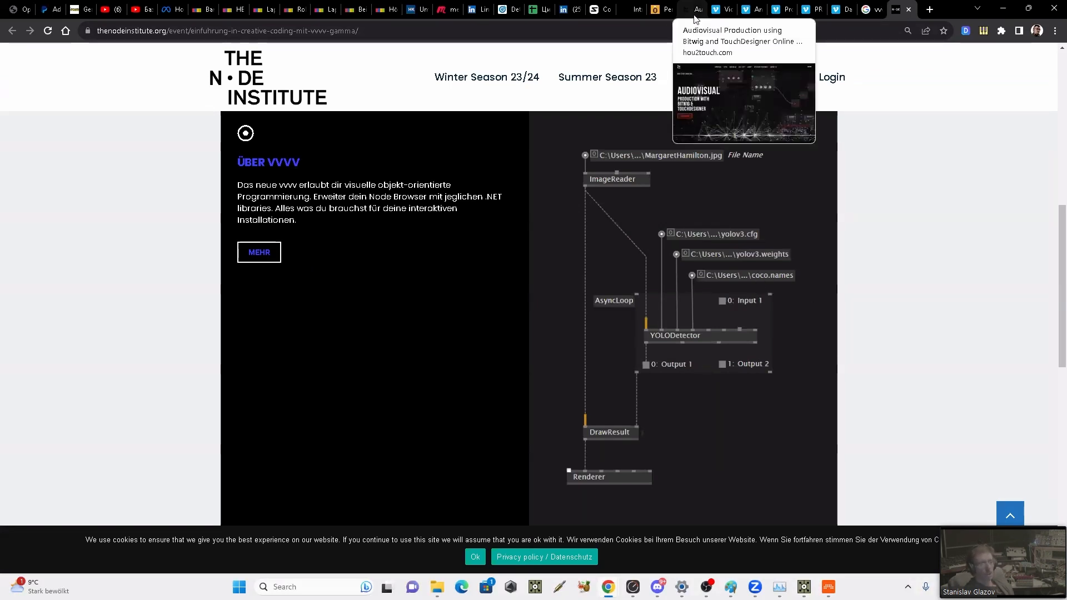
pyautogui.click(693, 17)
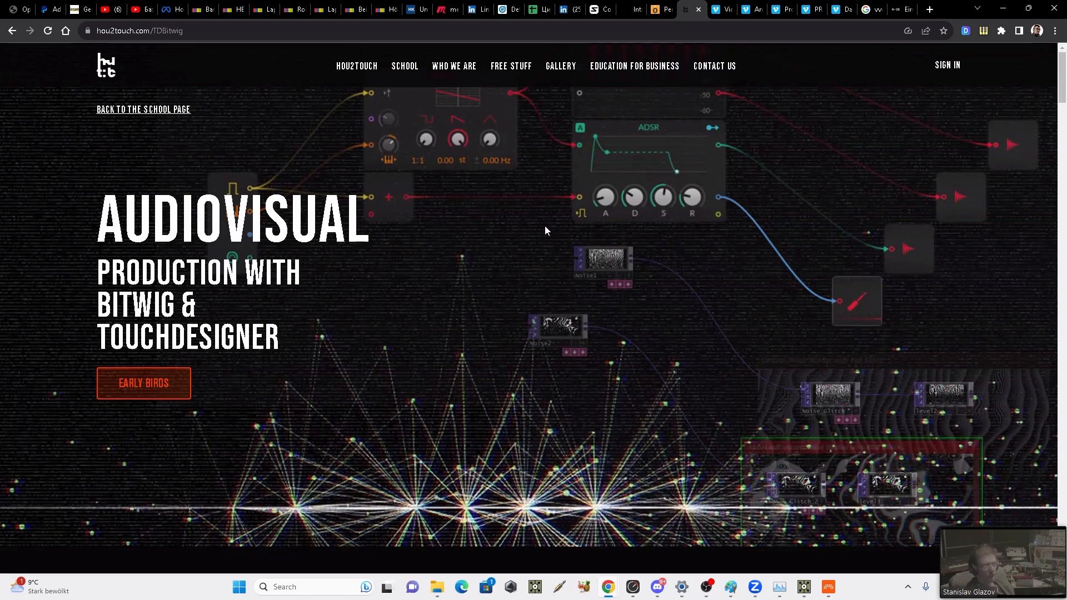
# Step: Examine the course description and weekly syllabus, select the page address, and return to TouchDesigner
pyautogui.scroll(-8, 545, 227)
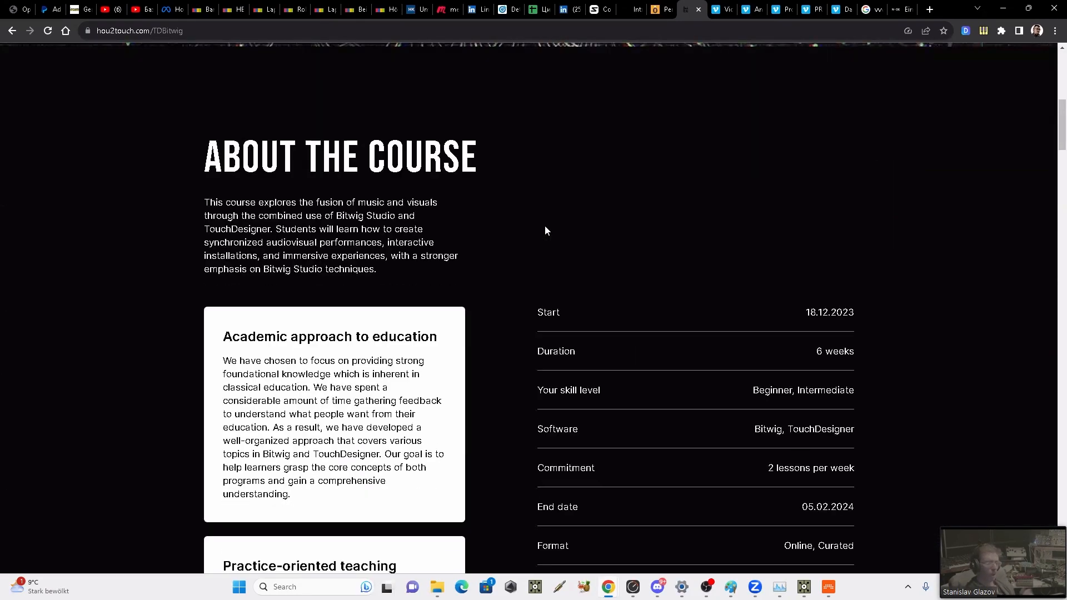
pyautogui.scroll(-10, 545, 225)
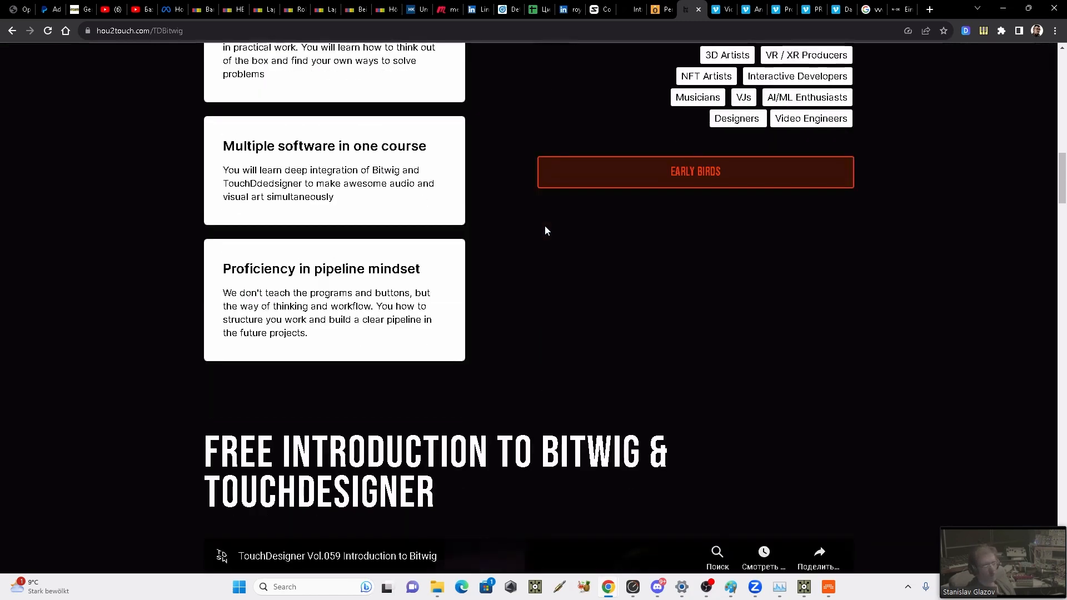
pyautogui.scroll(-19, 545, 230)
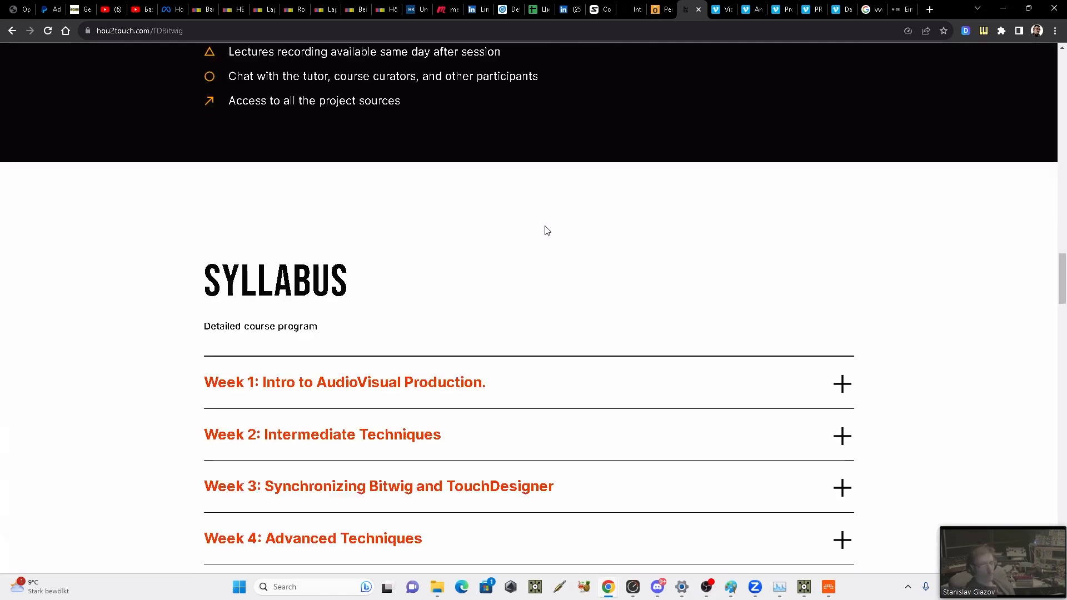
pyautogui.scroll(-3, 542, 231)
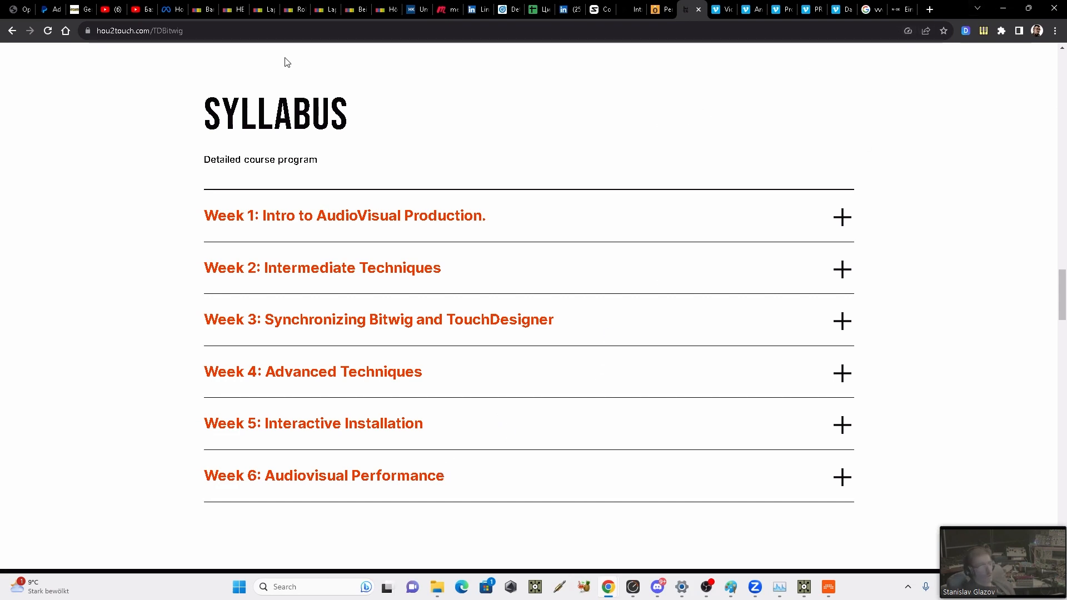
pyautogui.click(214, 34)
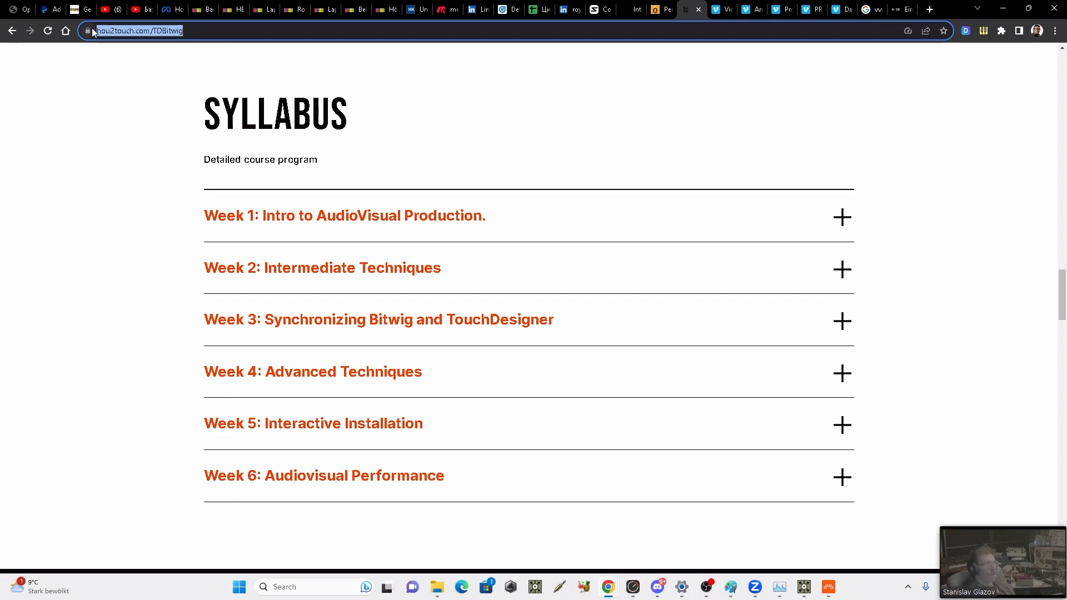
pyautogui.click(1011, 13)
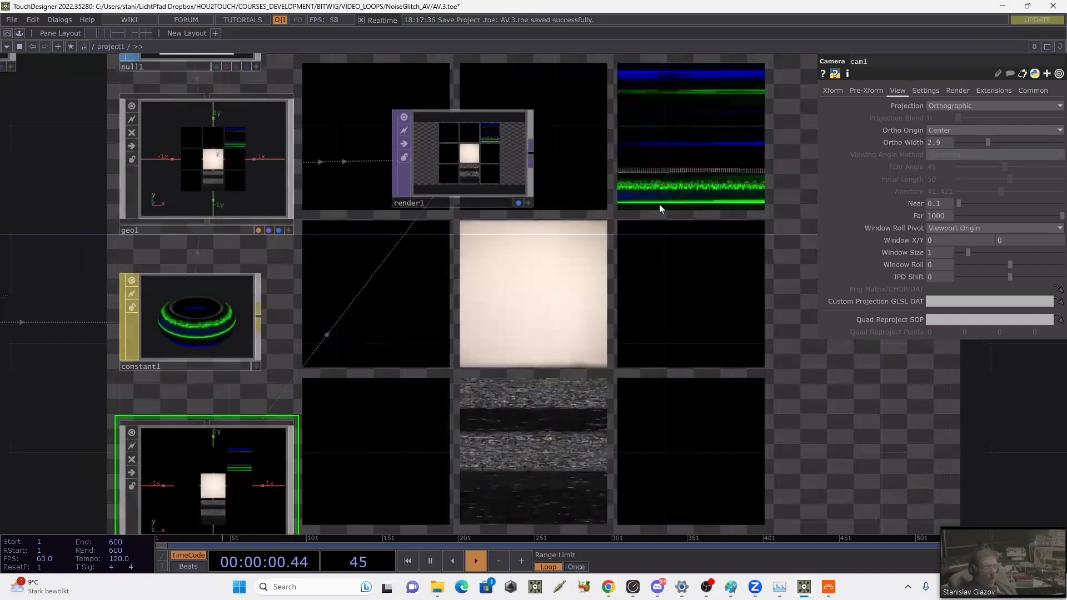
# Step: Delete the sopto1 operator and bring the remaining project1 nodes into view
pyautogui.scroll(-5, 659, 207)
pyautogui.moveTo(280, 273); pyautogui.dragTo(360, 316)
pyautogui.moveTo(150, 338); pyautogui.dragTo(205, 339)
pyautogui.moveTo(297, 268); pyautogui.dragTo(473, 349)
pyautogui.moveTo(641, 129); pyautogui.dragTo(574, 145)
pyautogui.click(589, 169)
pyautogui.press('Delete')
pyautogui.moveTo(424, 332); pyautogui.dragTo(429, 283)
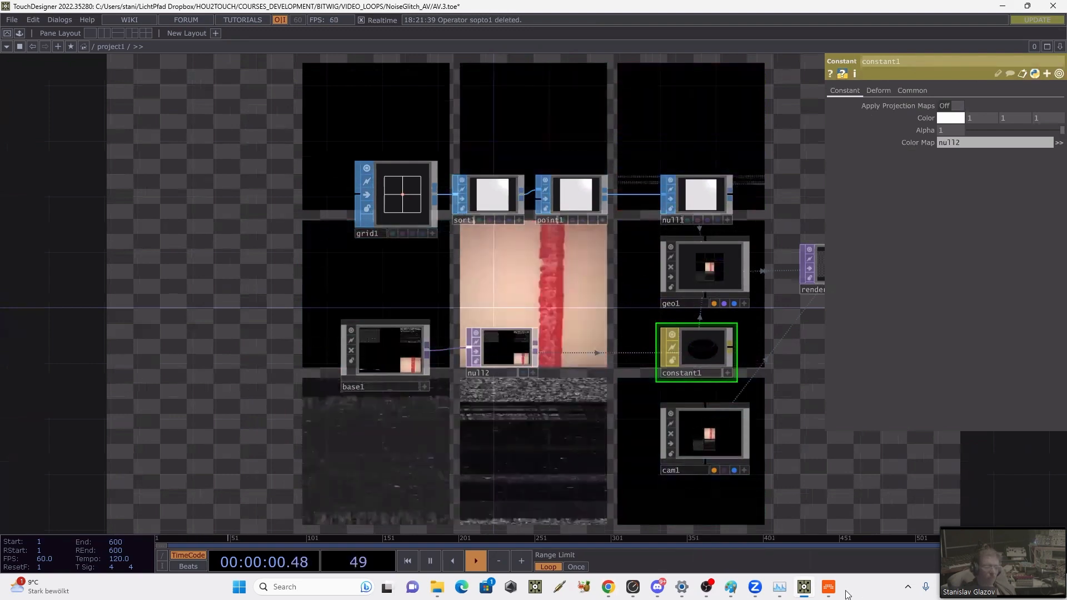
# Step: Switch to Bitwig, select the Drum Machine track's Scene 1 clip to show its settings, and return to TouchDesigner
pyautogui.click(829, 588)
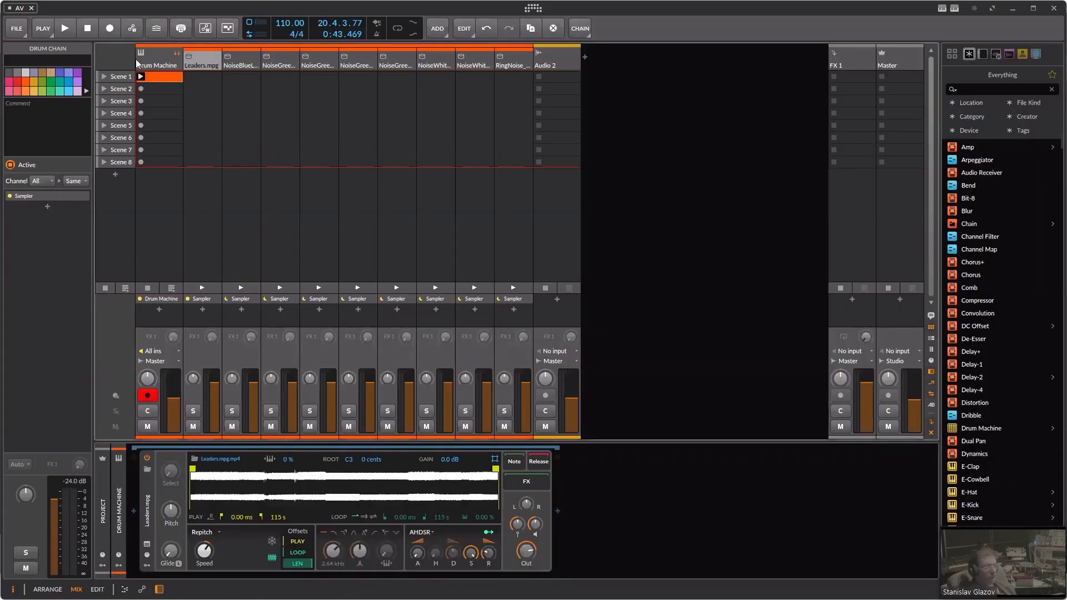
pyautogui.click(156, 76)
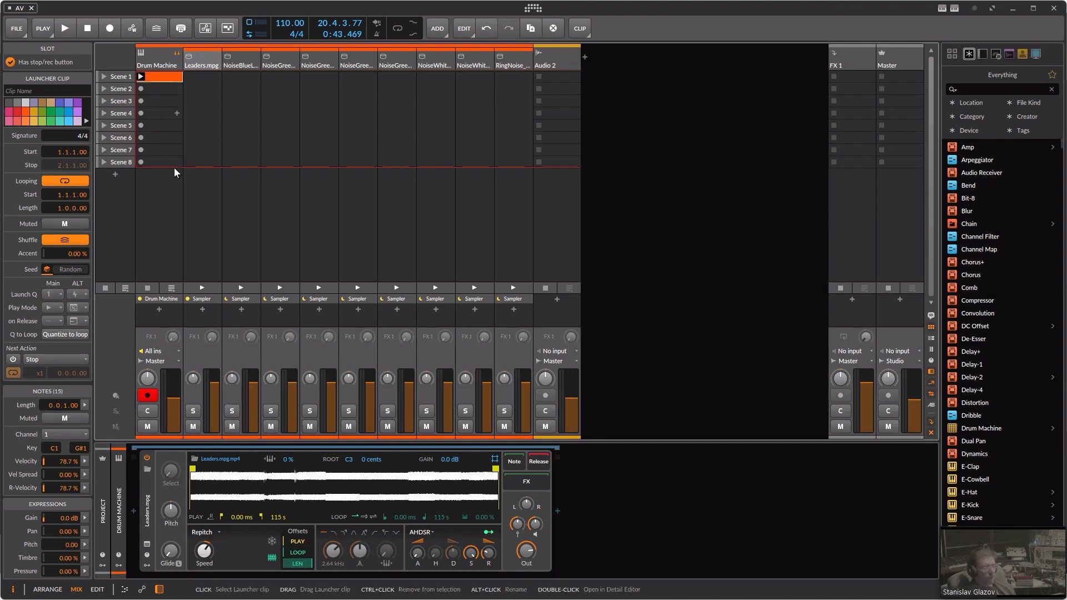
pyautogui.hotkey('alt', 'Tab')
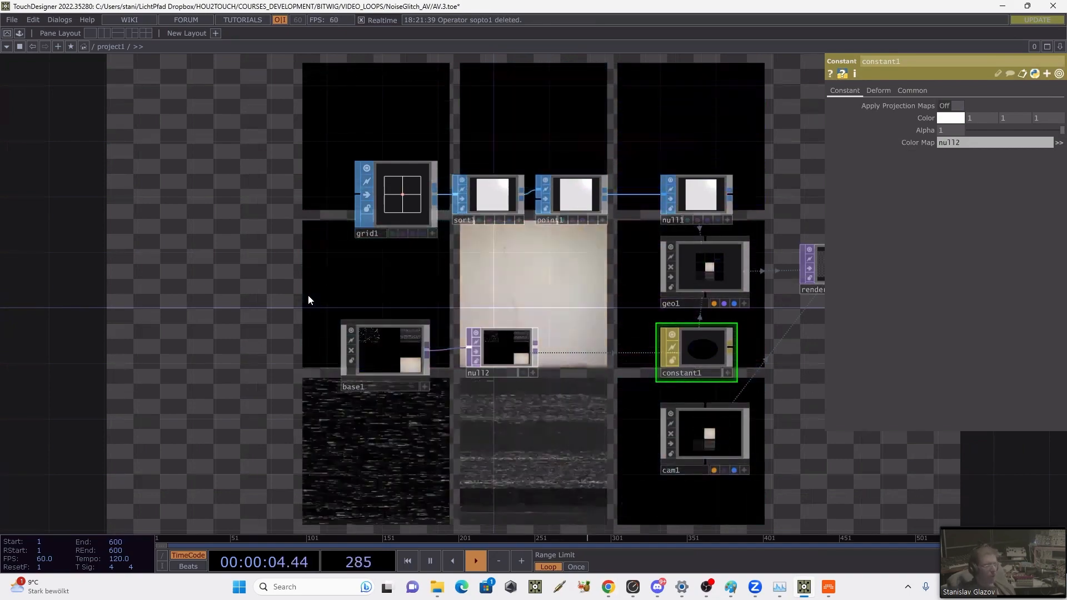
pyautogui.moveTo(295, 266); pyautogui.dragTo(353, 265)
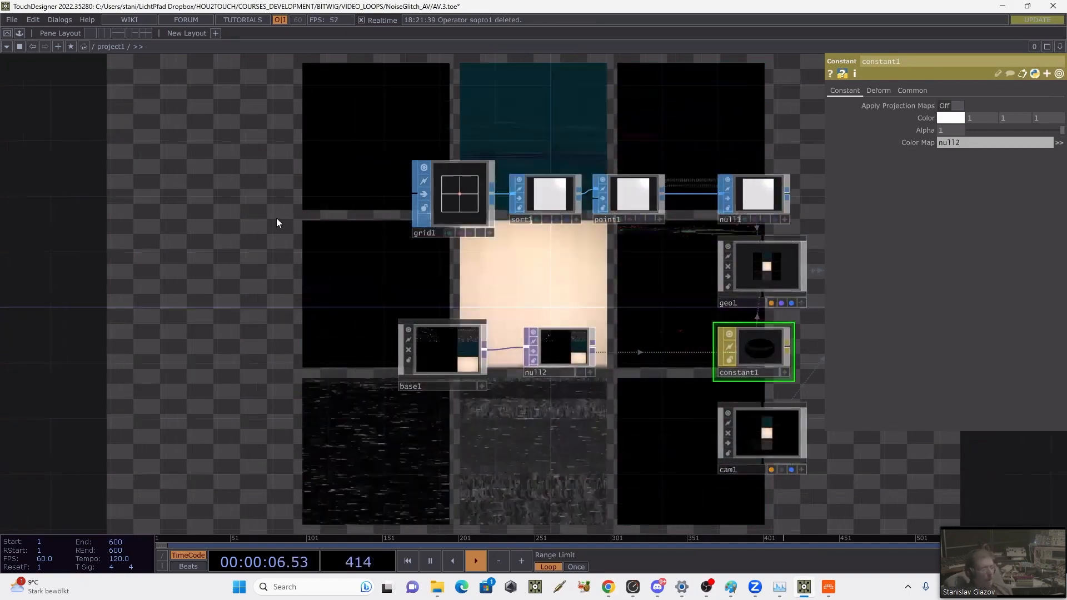
pyautogui.press('Tab')
pyautogui.click(80, 79)
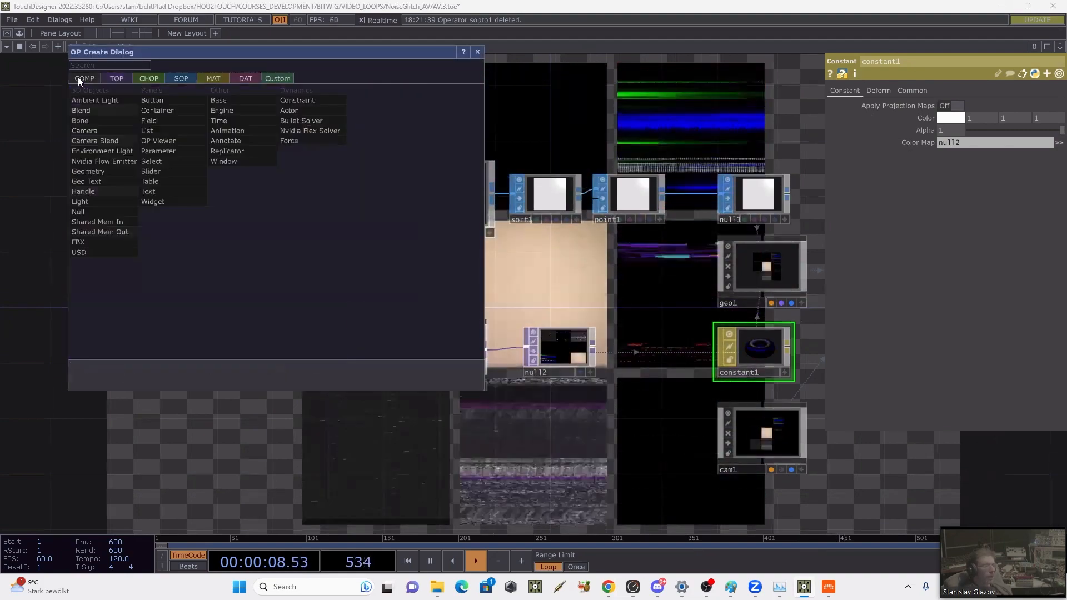
pyautogui.press('Escape')
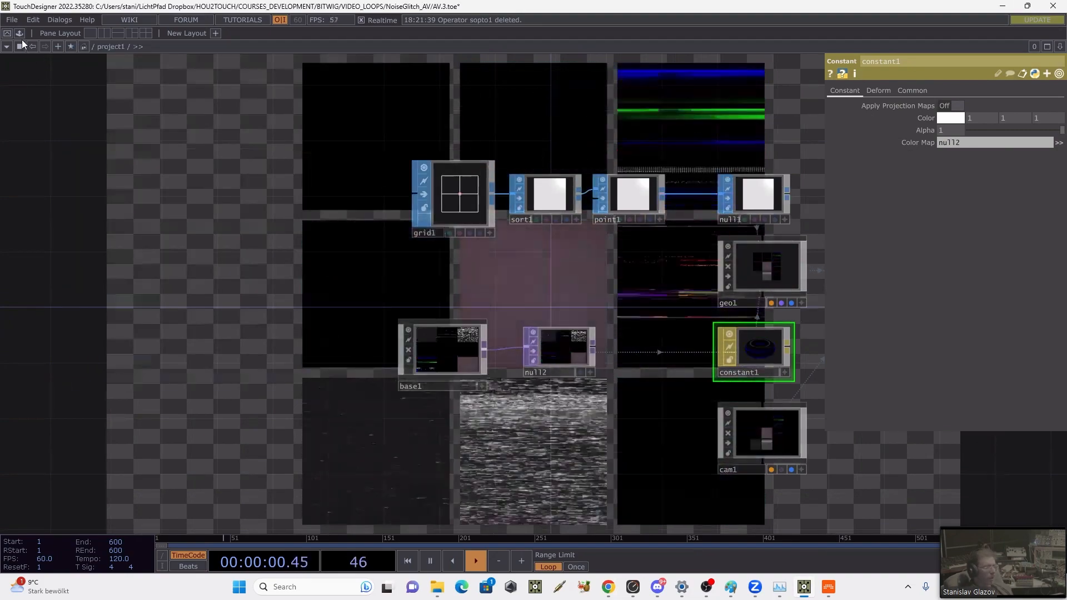
# Step: Add the bitwigMain and bitwigNote components from the TDBitwig palette to the empty area beside grid1, bitwigNote below bitwigMain
pyautogui.click(19, 34)
pyautogui.click(86, 164)
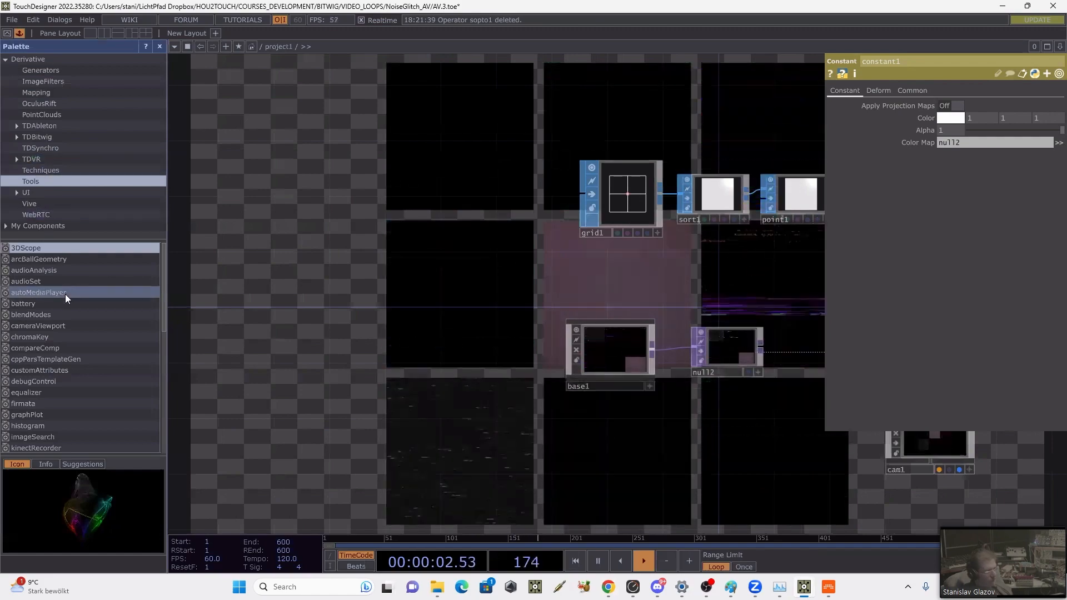
pyautogui.click(23, 136)
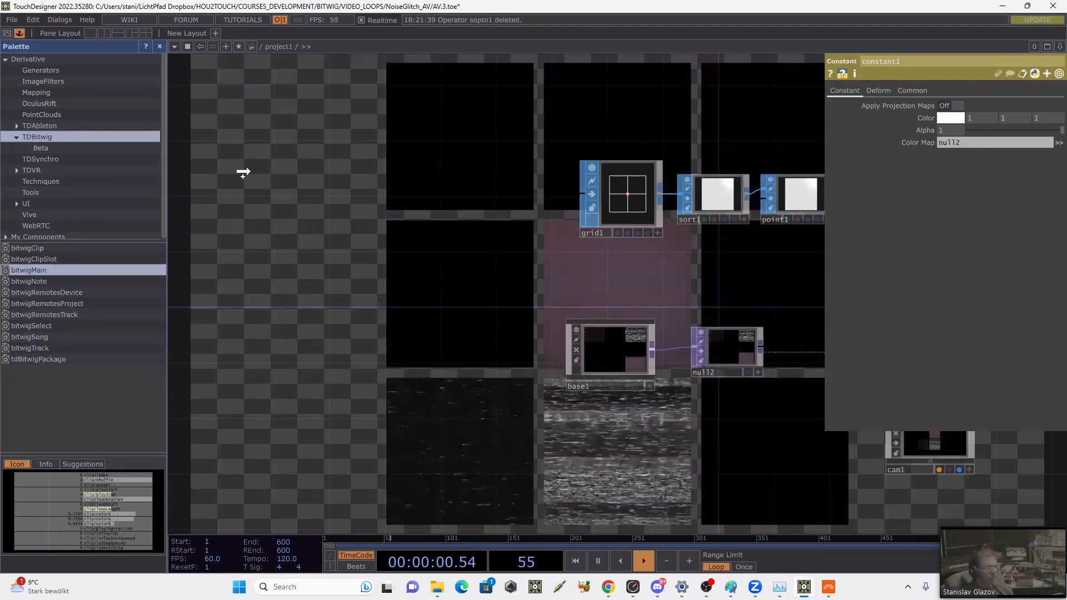
pyautogui.moveTo(243, 172); pyautogui.dragTo(246, 171)
pyautogui.moveTo(387, 161); pyautogui.dragTo(410, 206)
pyautogui.moveTo(366, 245); pyautogui.dragTo(418, 238)
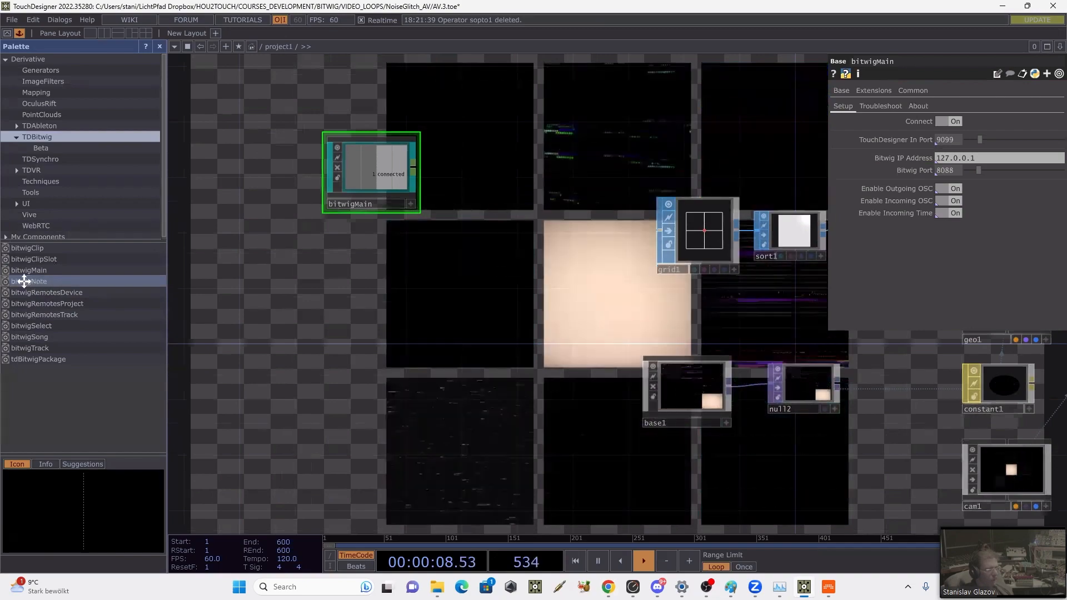
pyautogui.moveTo(24, 281); pyautogui.dragTo(371, 247)
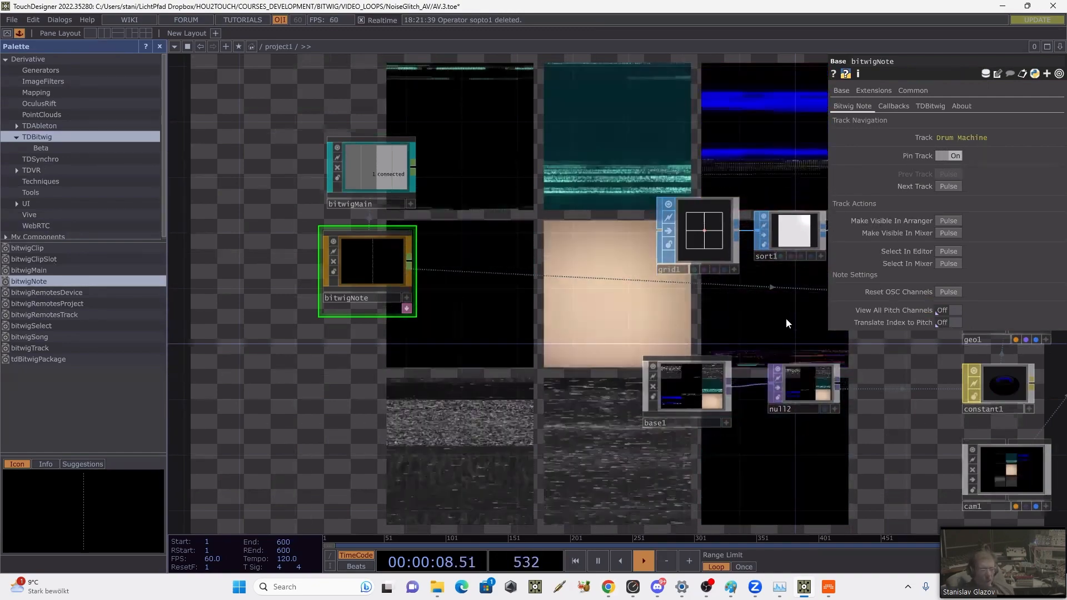
# Step: Play the Drum Machine's Scene 1 clip in Bitwig, then examine the note channels received by bitwigNote in TouchDesigner
pyautogui.click(828, 589)
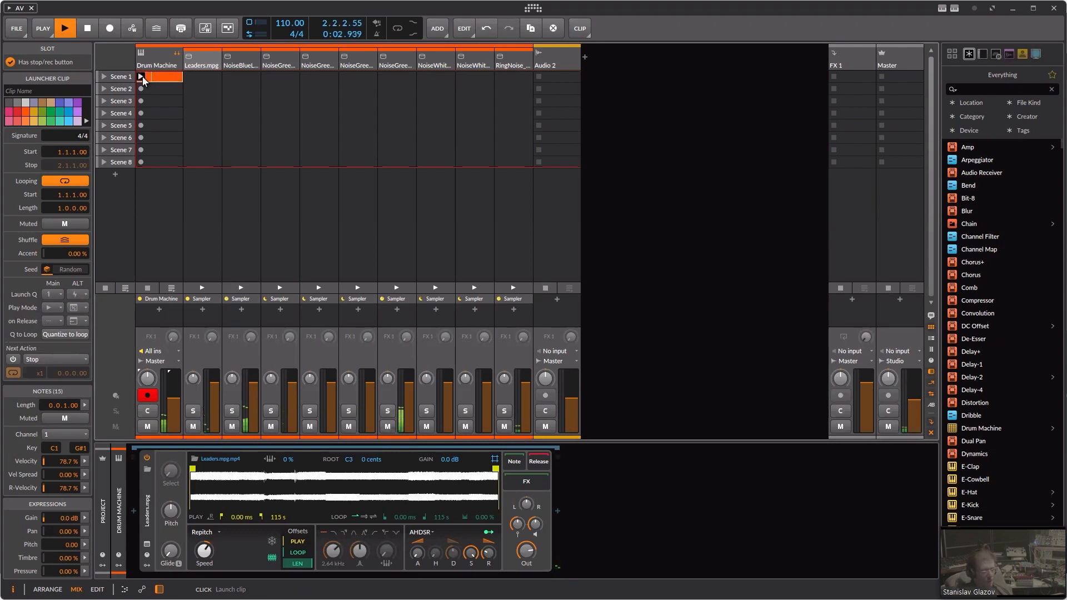
pyautogui.hotkey('alt', '1')
pyautogui.hotkey('alt', 'Tab')
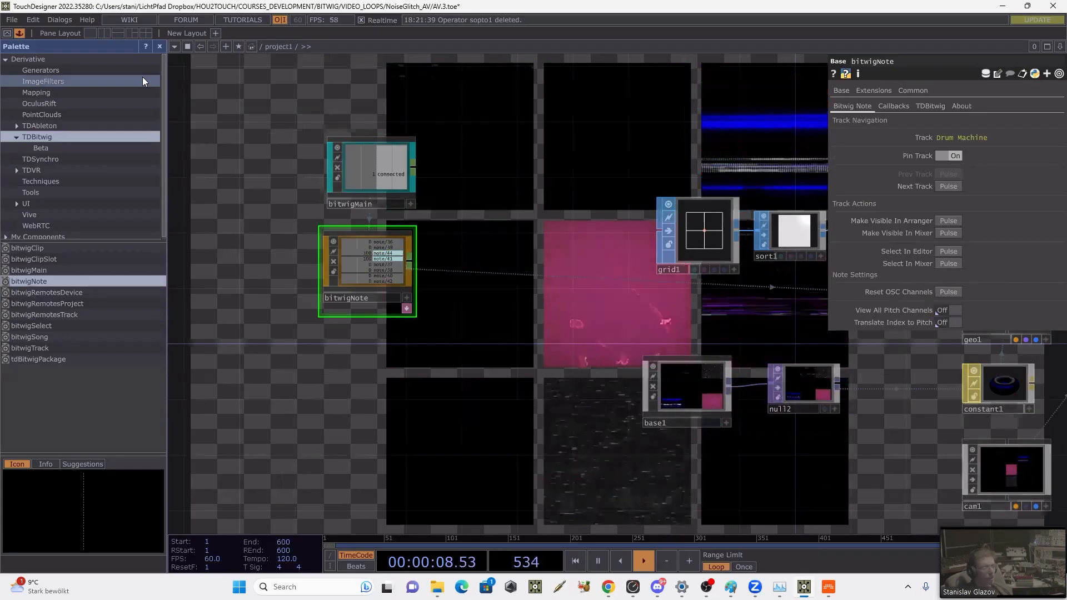
pyautogui.scroll(2, 509, 222)
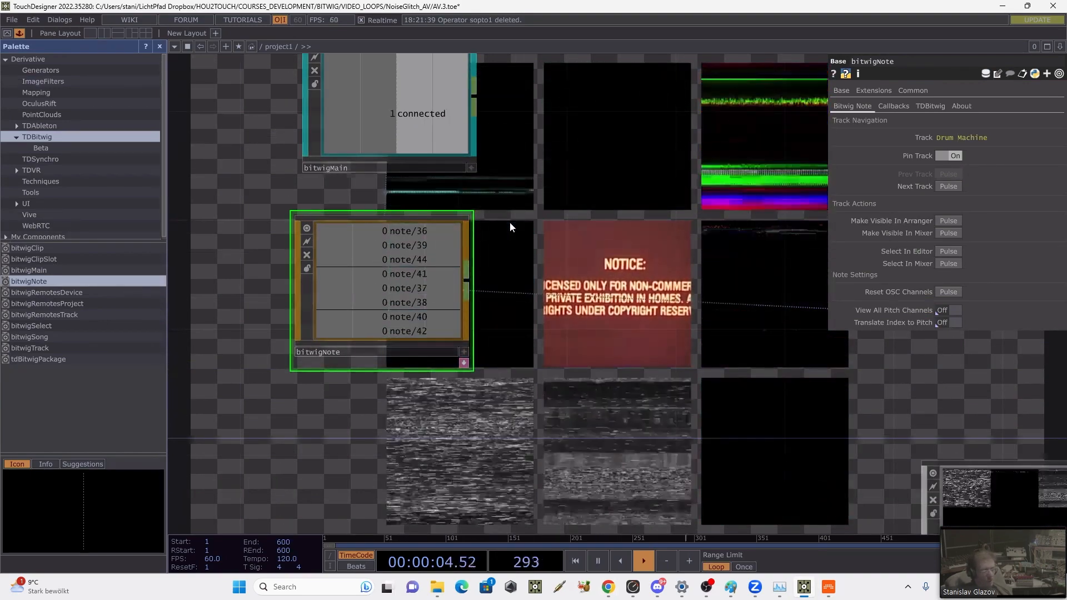
pyautogui.hotkey('alt', 'Tab')
pyautogui.hotkey('alt', 'Tab')
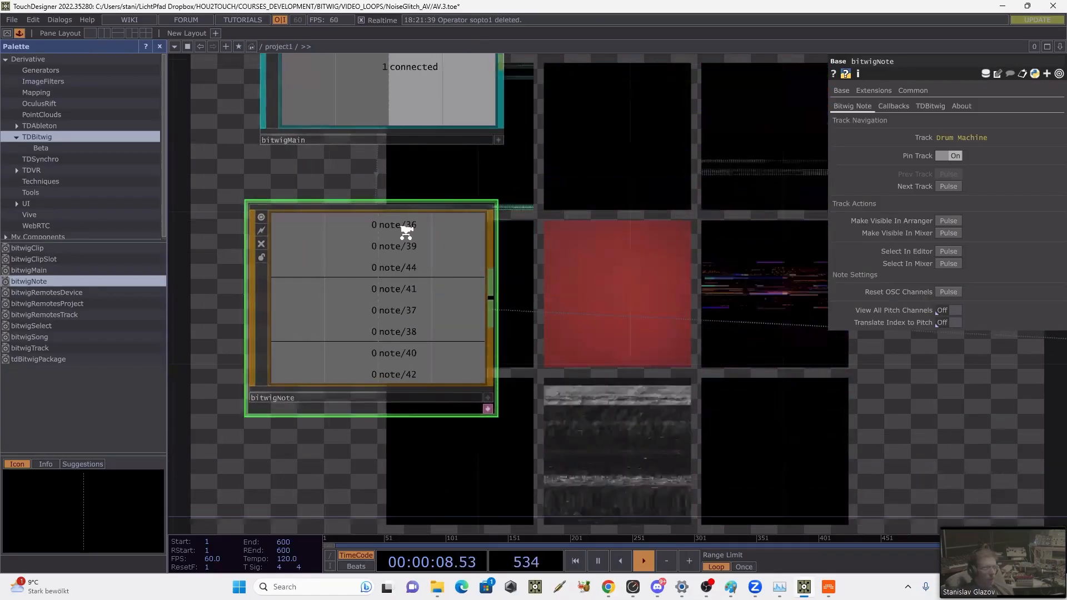
pyautogui.scroll(1, 411, 236)
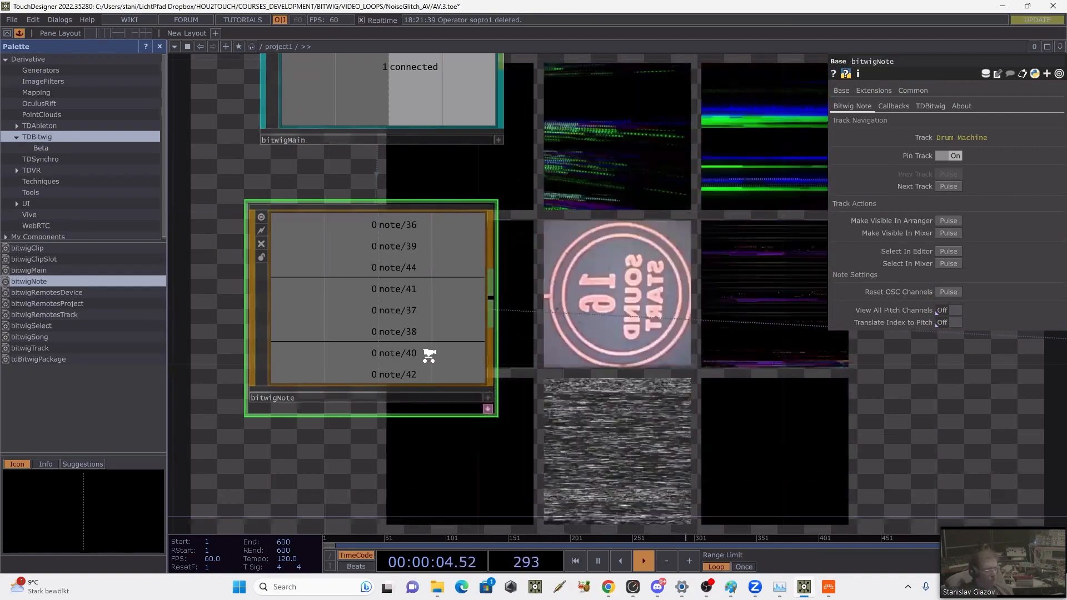
# Step: Arrange bitwigMain and bitwigNote in one column with free space between them for another operator
pyautogui.scroll(-4, 575, 260)
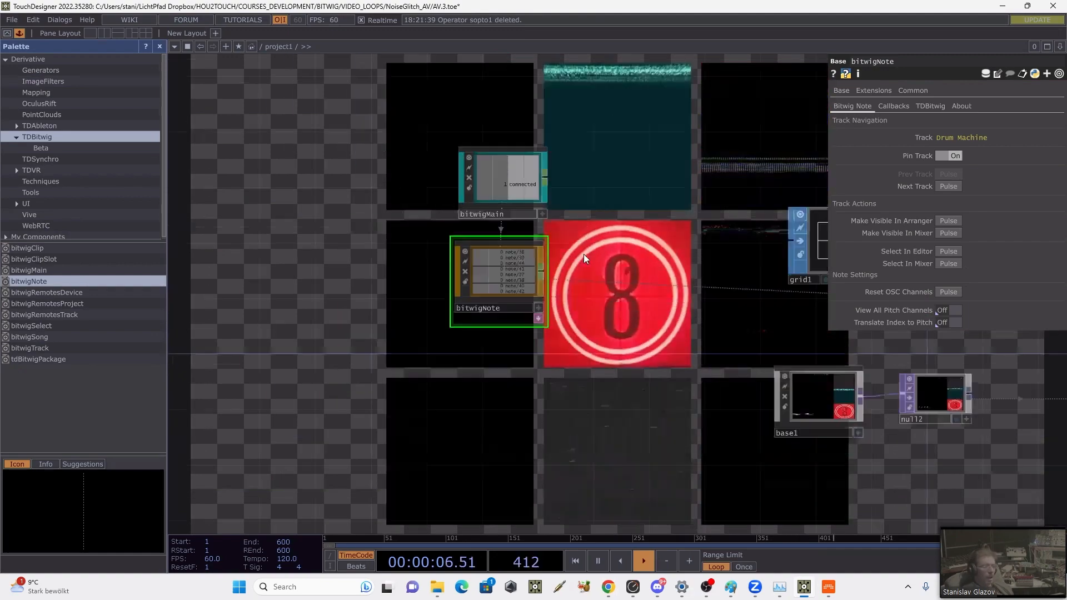
pyautogui.moveTo(518, 276); pyautogui.dragTo(406, 387)
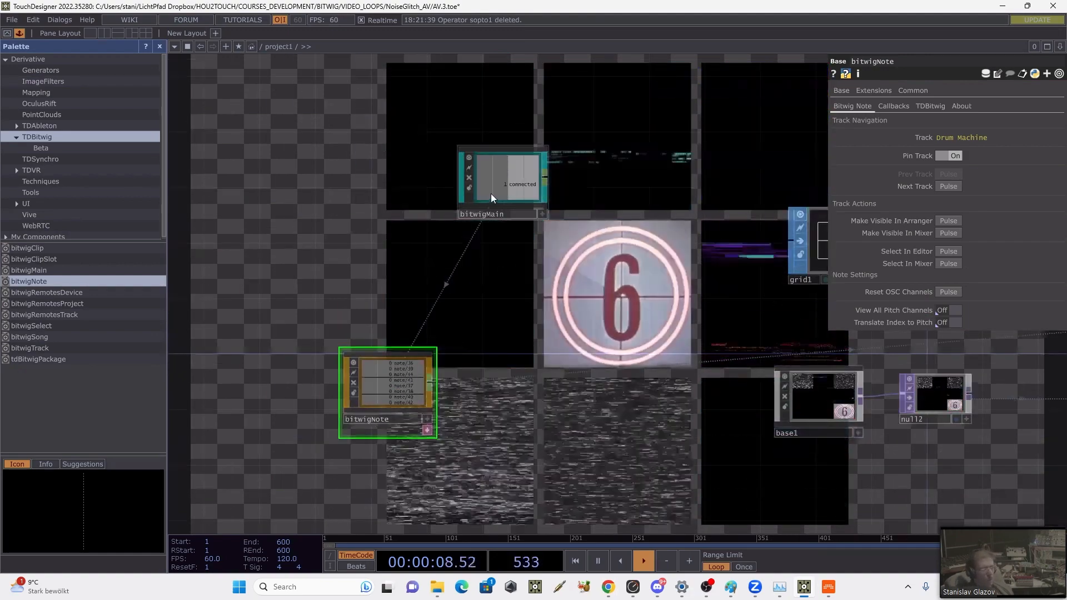
pyautogui.moveTo(491, 193); pyautogui.dragTo(359, 190)
pyautogui.scroll(3, 469, 261)
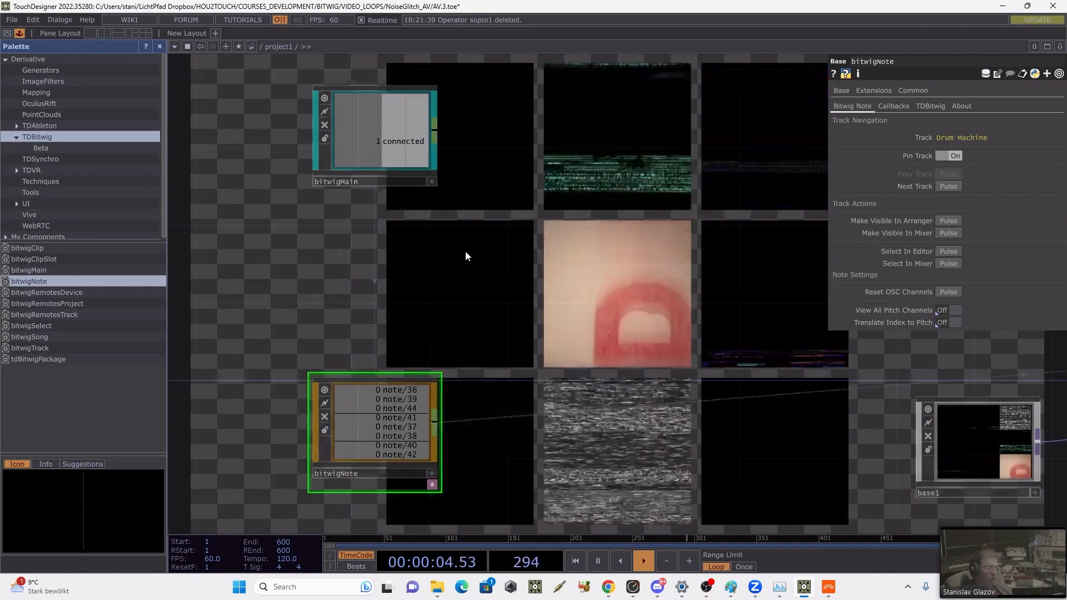
# Step: Add a Constant CHOP between bitwigMain and bitwigNote
pyautogui.press('Tab')
pyautogui.click(335, 106)
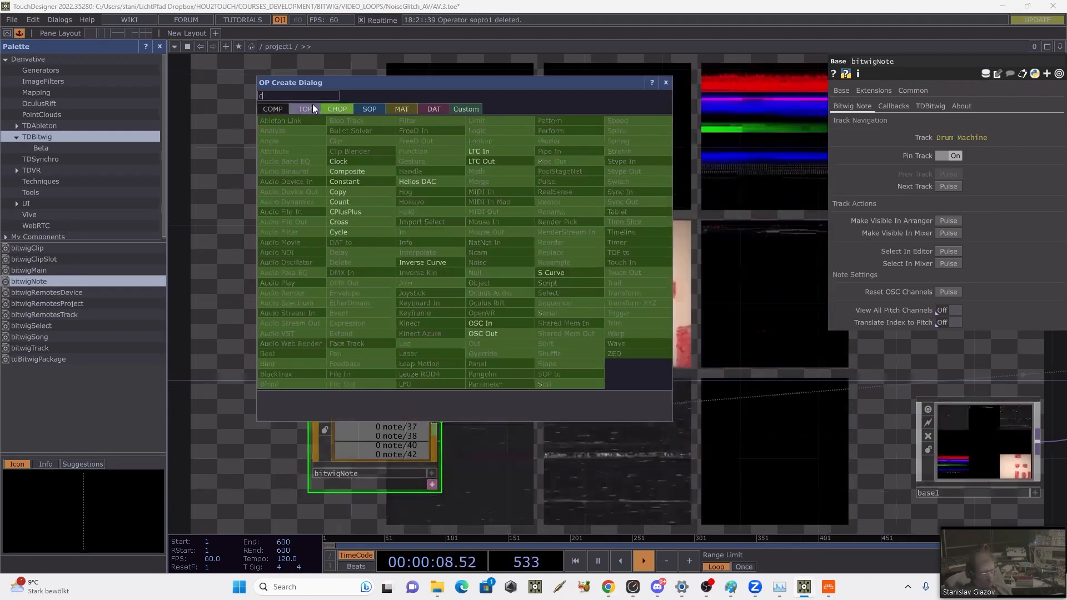
pyautogui.write('c')
pyautogui.click(350, 181)
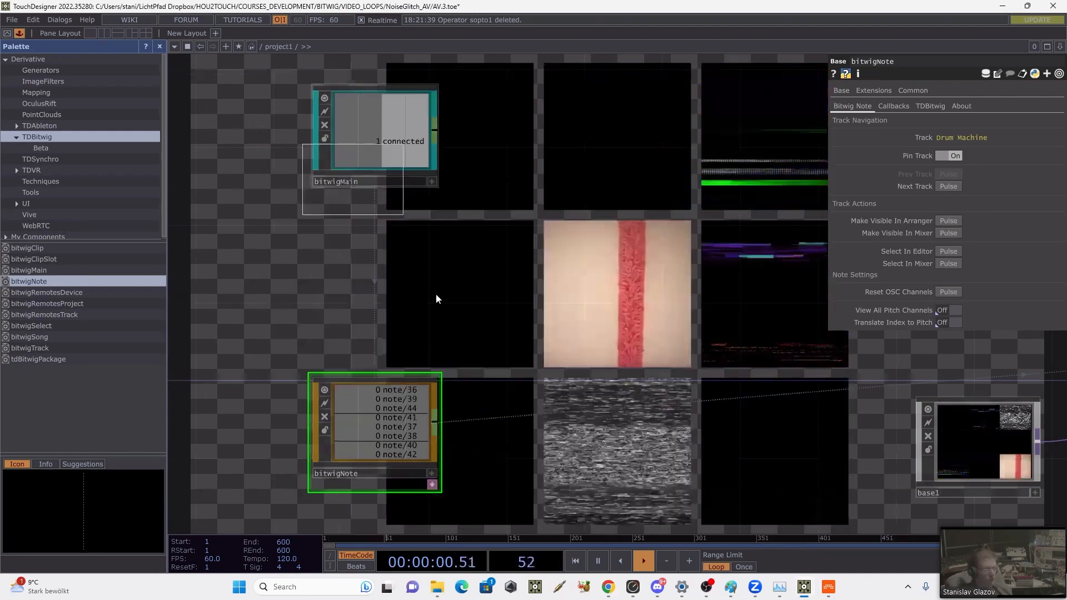
pyautogui.click(402, 286)
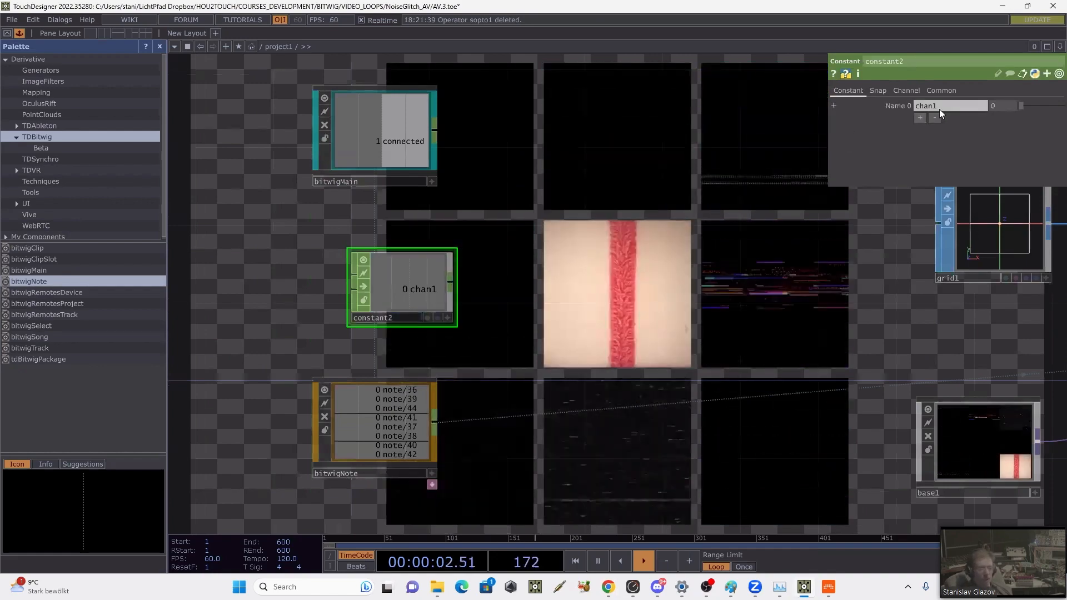
# Step: Name the new Constant CHOP's first channel note/[36-42] and inspect the operator's info
pyautogui.click(939, 109)
pyautogui.write('n')
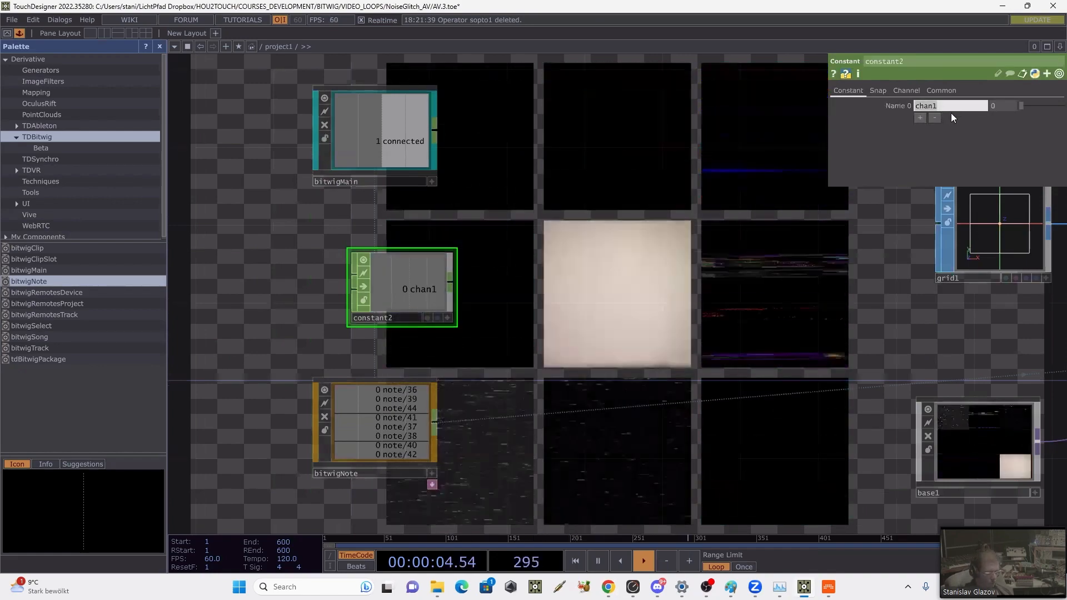
pyautogui.write('ot')
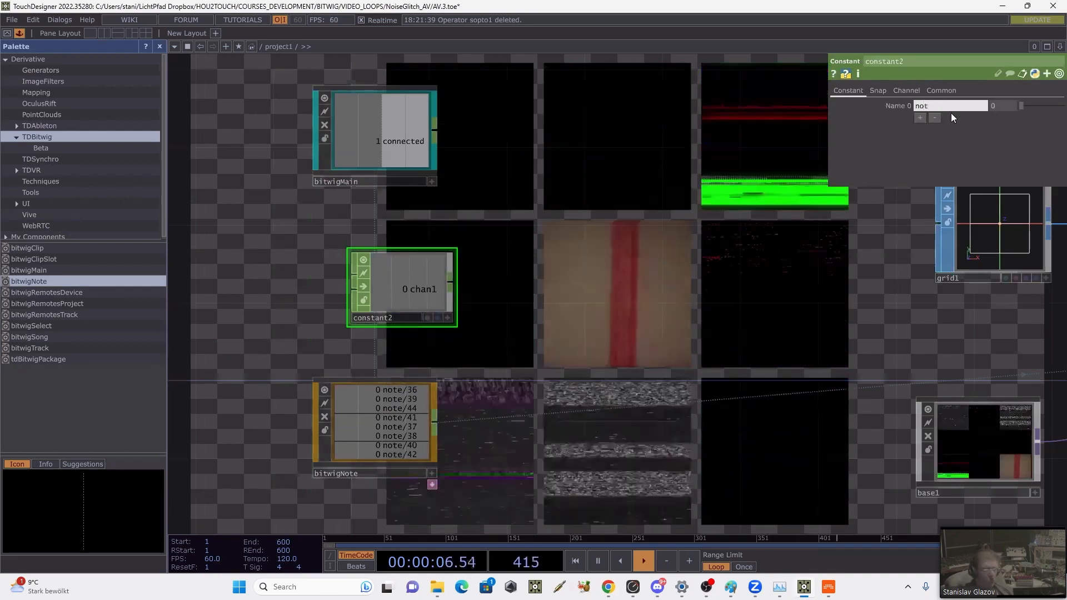
pyautogui.write('e/')
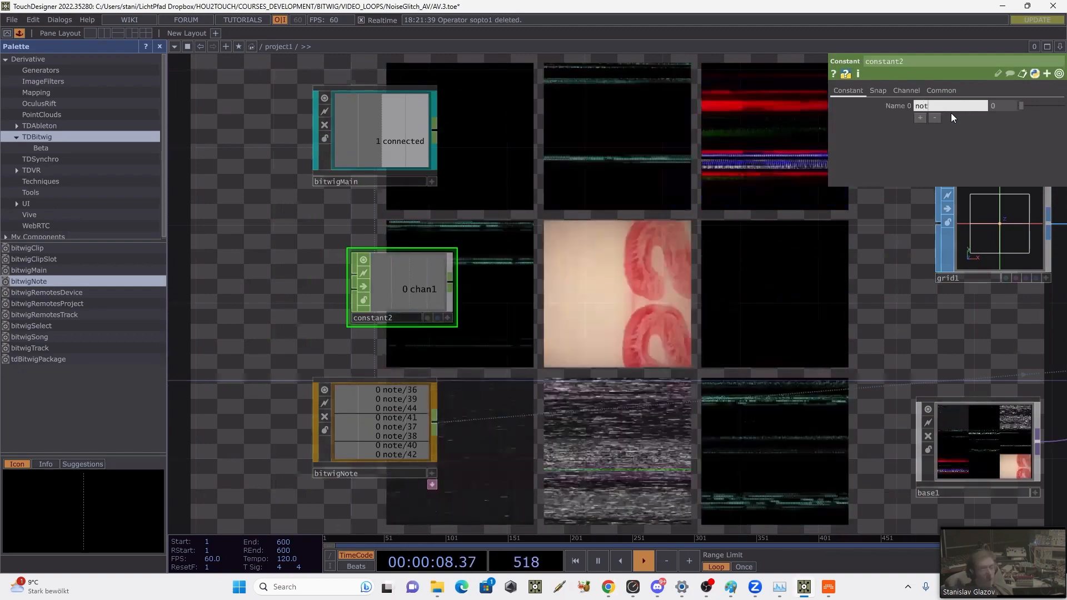
pyautogui.write('[]')
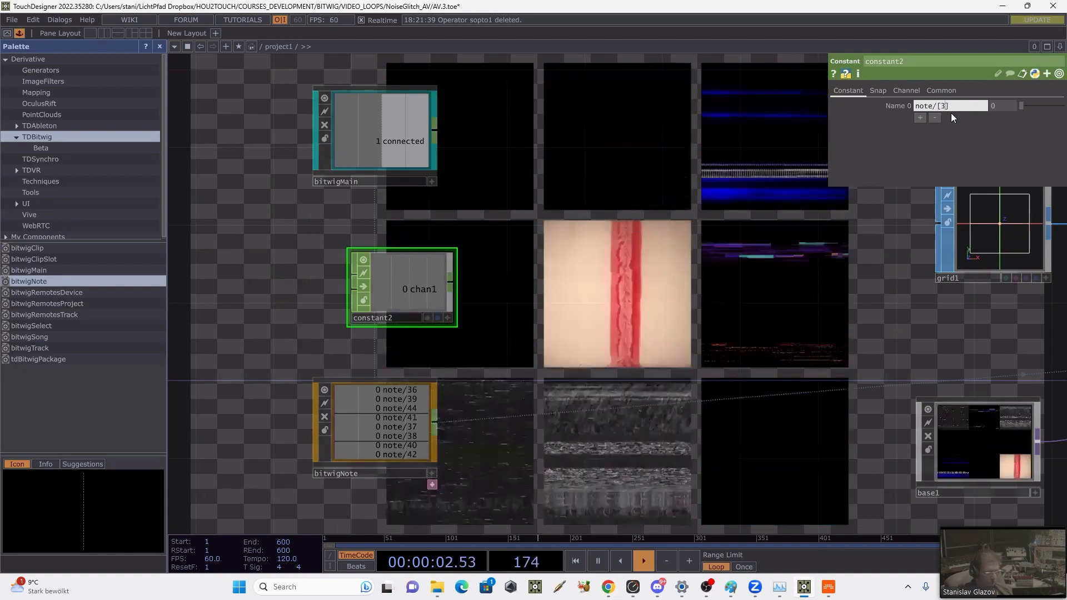
pyautogui.write('36-')
pyautogui.write('42')
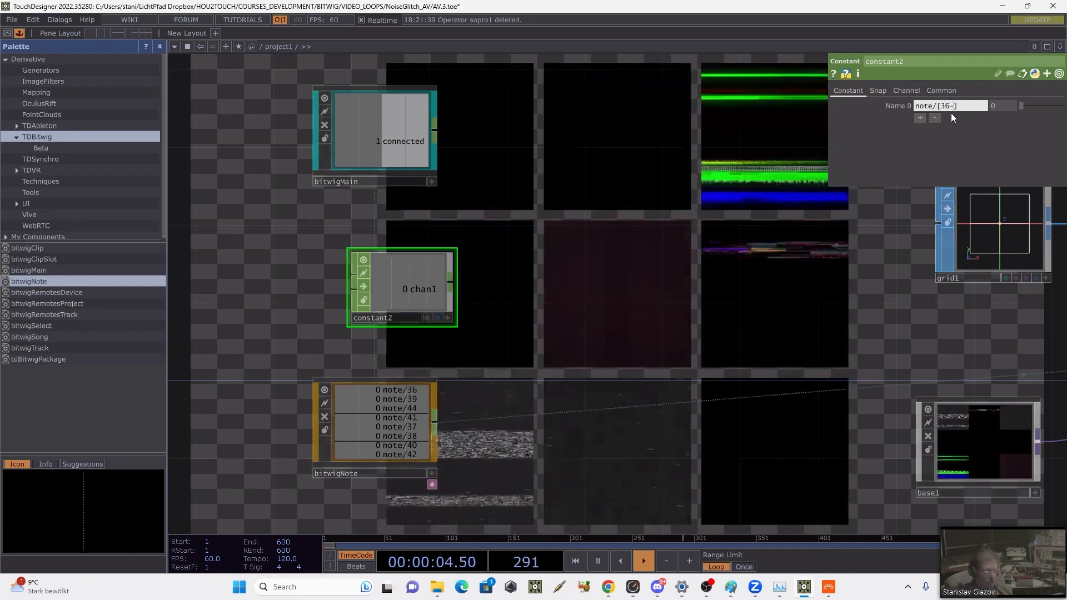
pyautogui.press('Return')
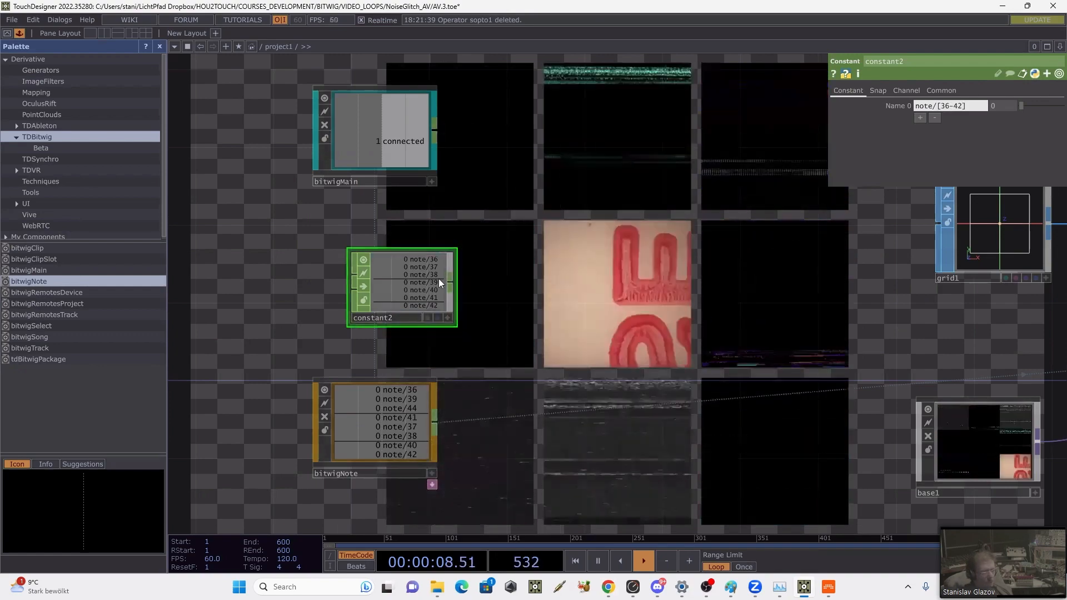
pyautogui.middleClick(428, 287)
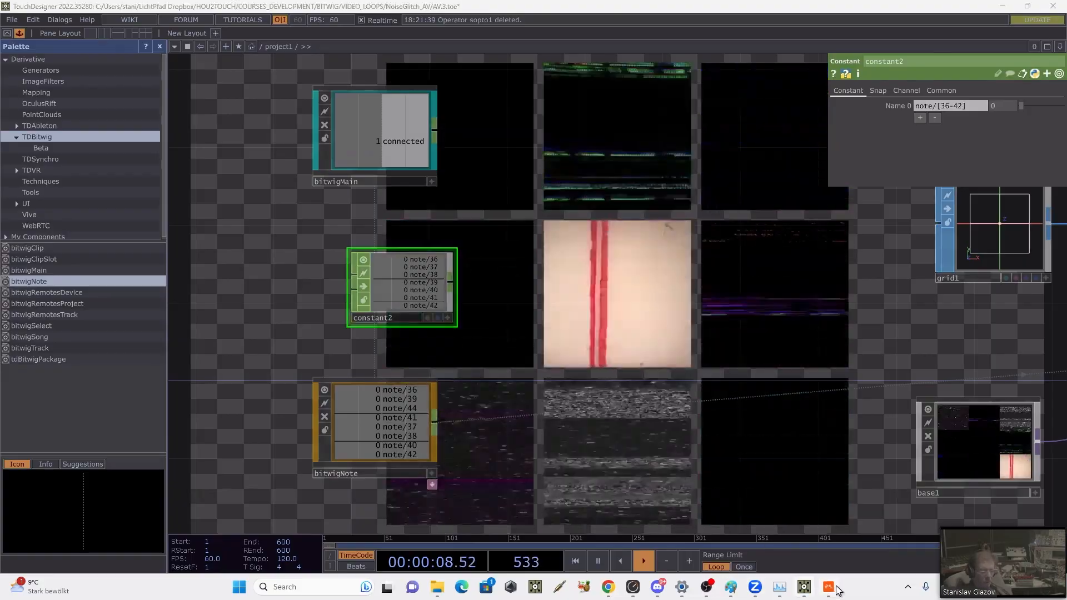
# Step: Open the Drum Machine clip's notes in Bitwig beside TouchDesigner, check the pitch range used, and return to constant2
pyautogui.click(754, 586)
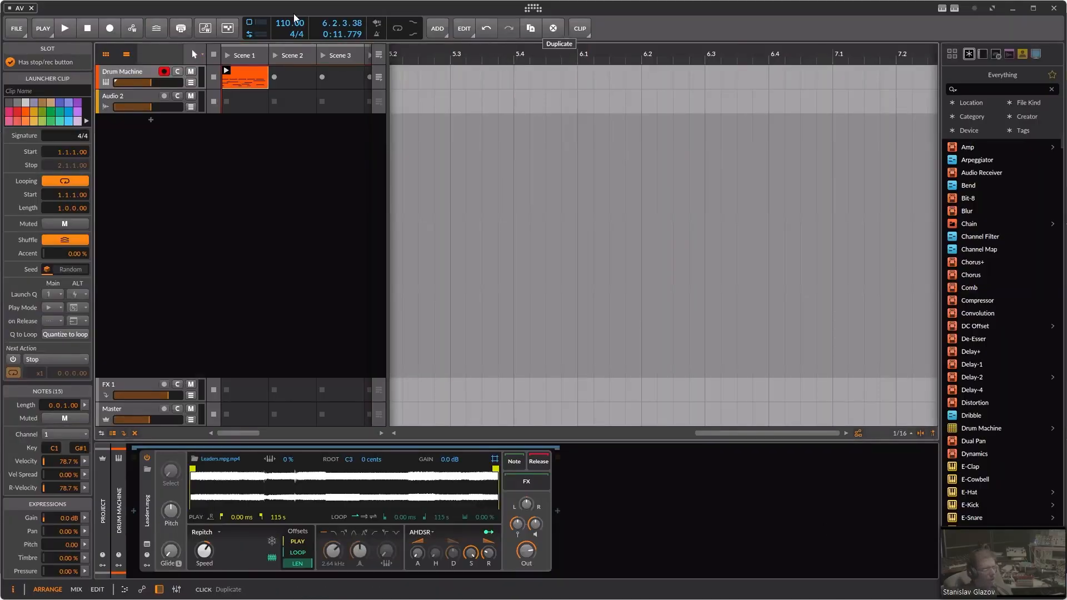
pyautogui.moveTo(294, 14); pyautogui.dragTo(742, 28)
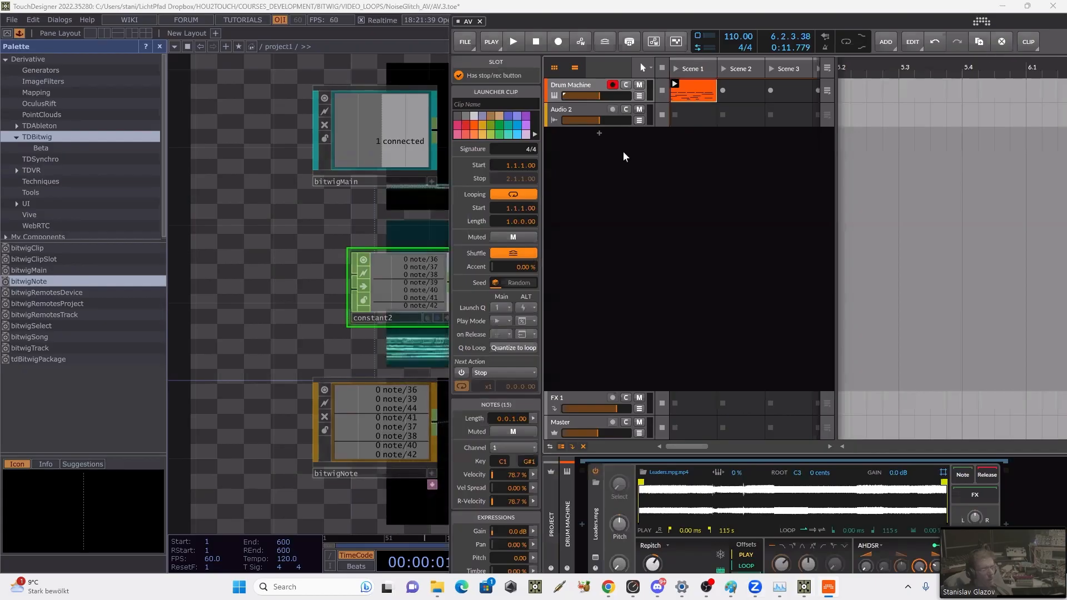
pyautogui.doubleClick(685, 90)
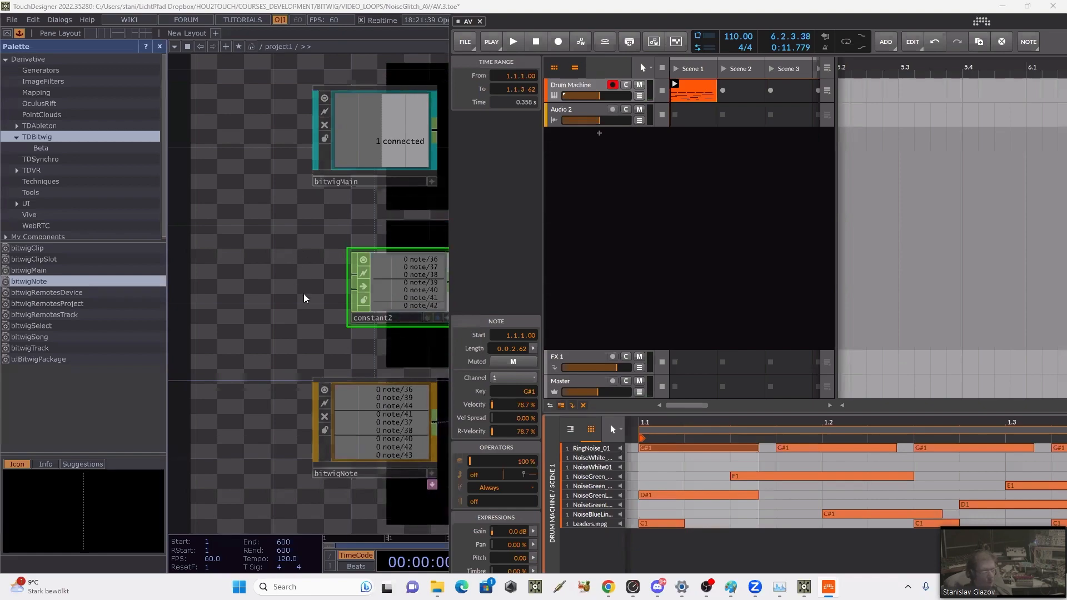
pyautogui.click(369, 292)
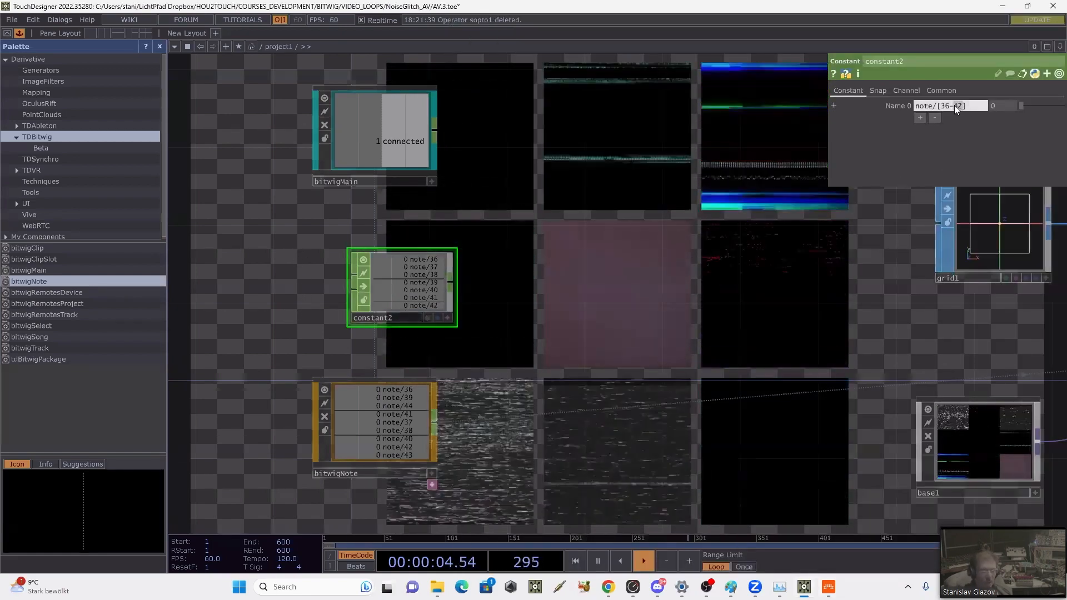
# Step: Extend constant2's channel name pattern to note/[36-44] and inspect its channels
pyautogui.write('44')
pyautogui.press('Return')
pyautogui.scroll(3, 411, 290)
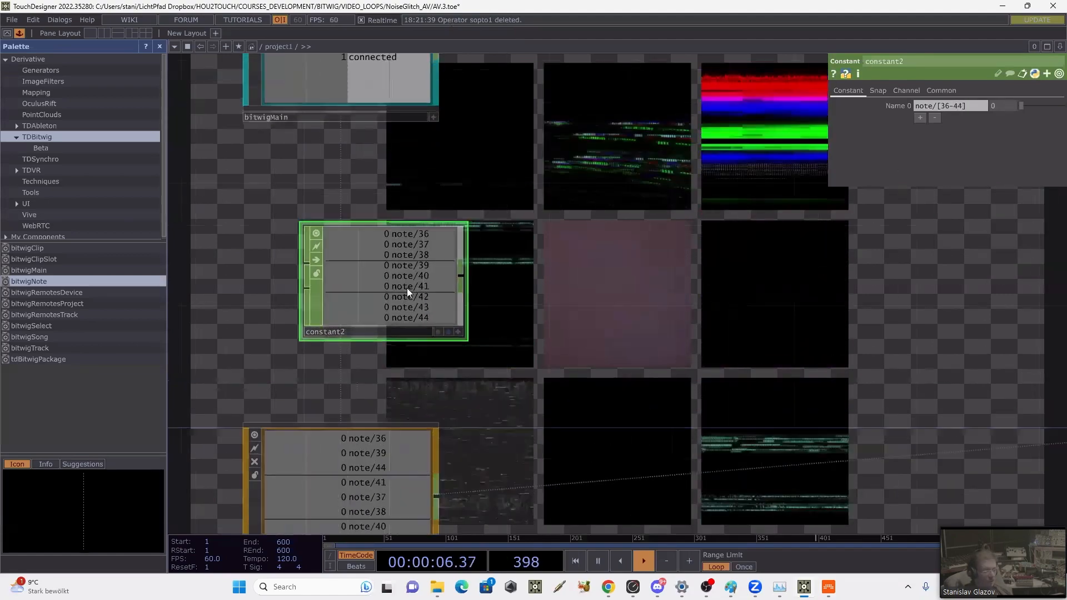
pyautogui.middleClick(395, 285)
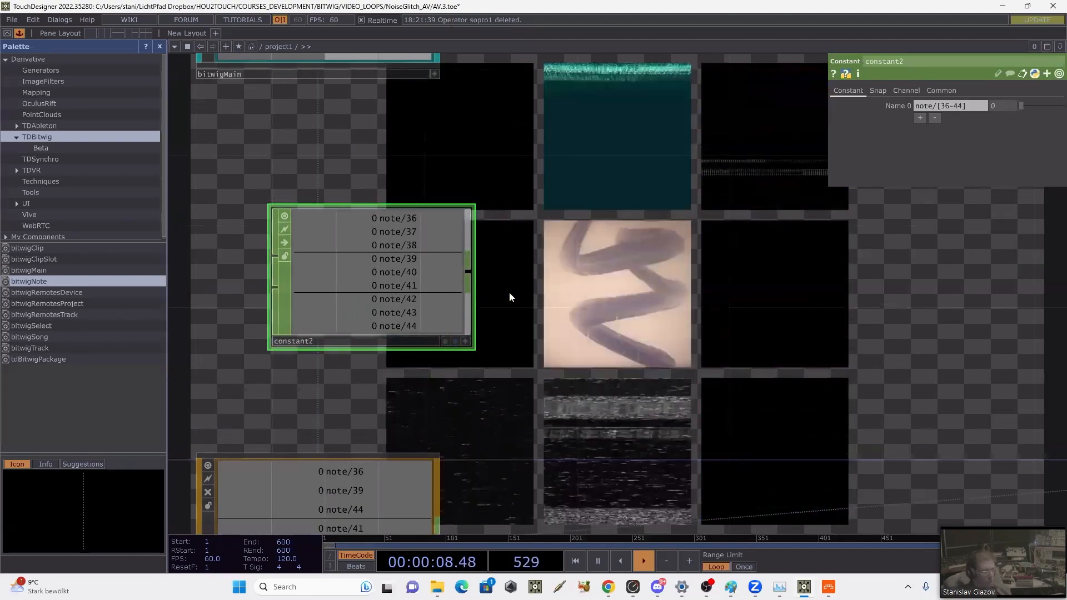
# Step: Add a Replace CHOP after constant2 and connect bitwigNote to its second input
pyautogui.scroll(-3, 514, 293)
pyautogui.moveTo(528, 296); pyautogui.dragTo(474, 210)
pyautogui.moveTo(384, 229); pyautogui.dragTo(358, 229)
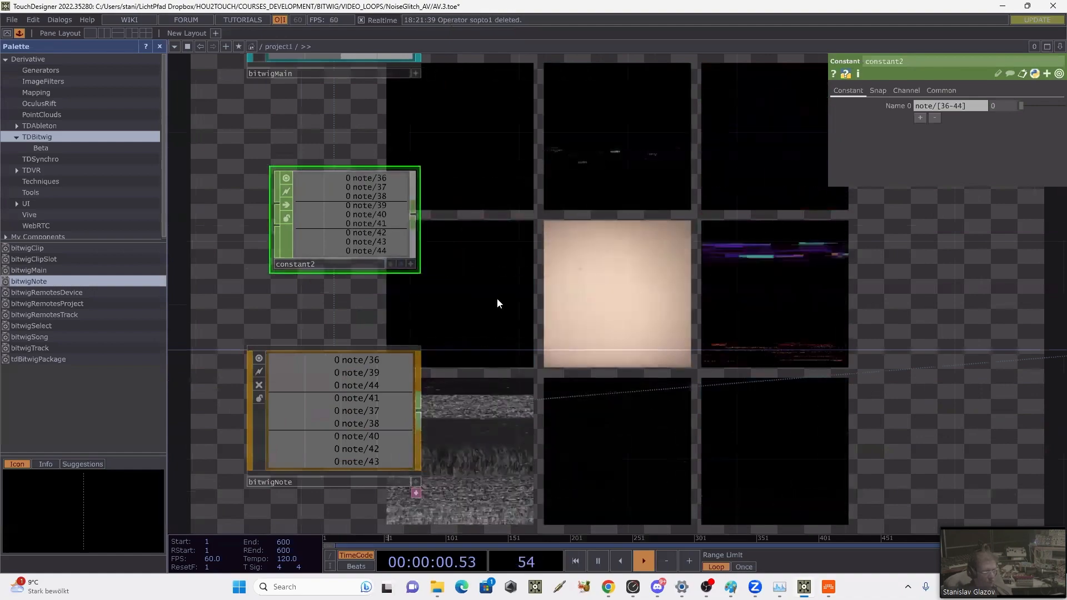
pyautogui.moveTo(501, 279); pyautogui.dragTo(489, 274)
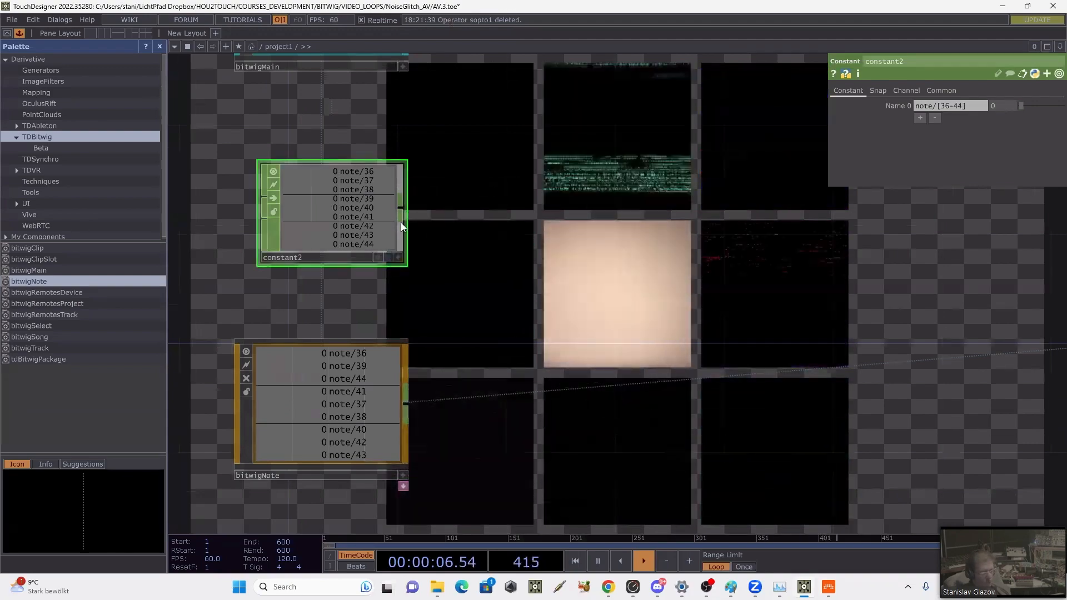
pyautogui.rightClick(401, 205)
pyautogui.write('r')
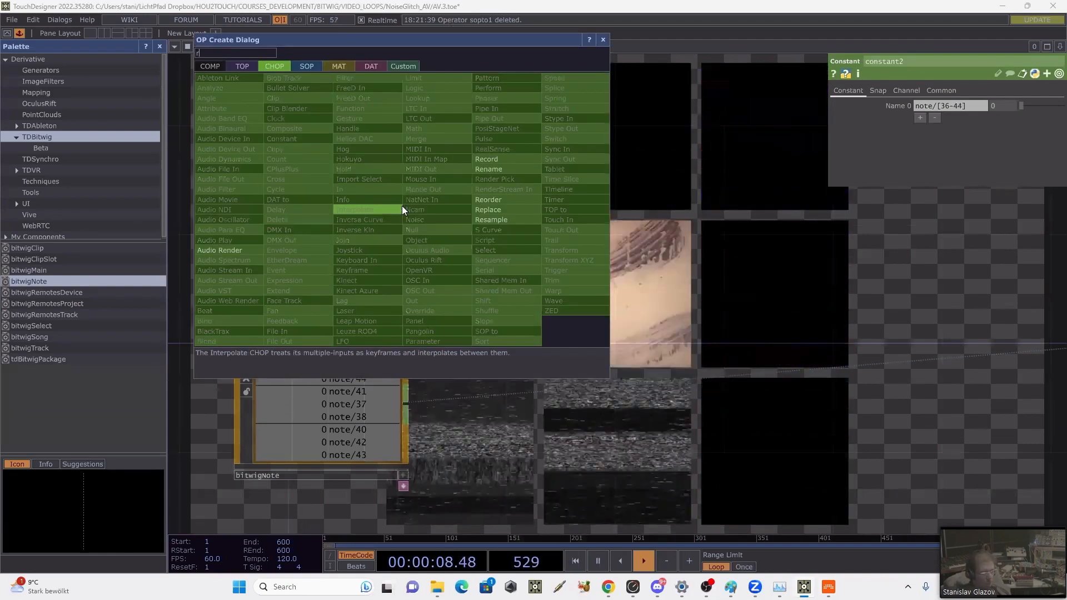
pyautogui.click(492, 209)
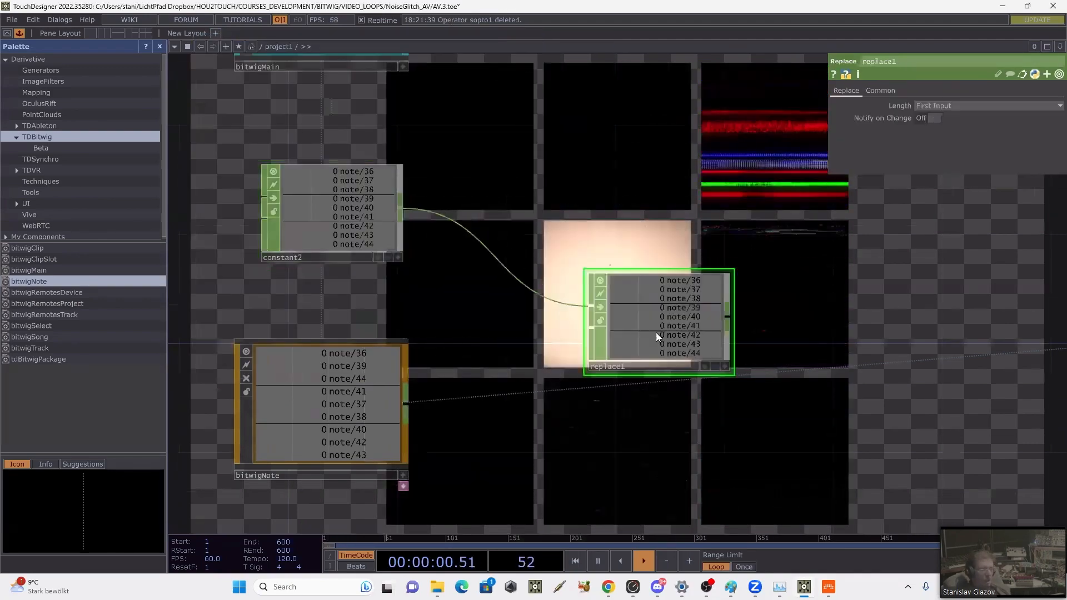
pyautogui.click(655, 333)
pyautogui.moveTo(404, 409); pyautogui.dragTo(590, 328)
pyautogui.moveTo(838, 281); pyautogui.dragTo(776, 243)
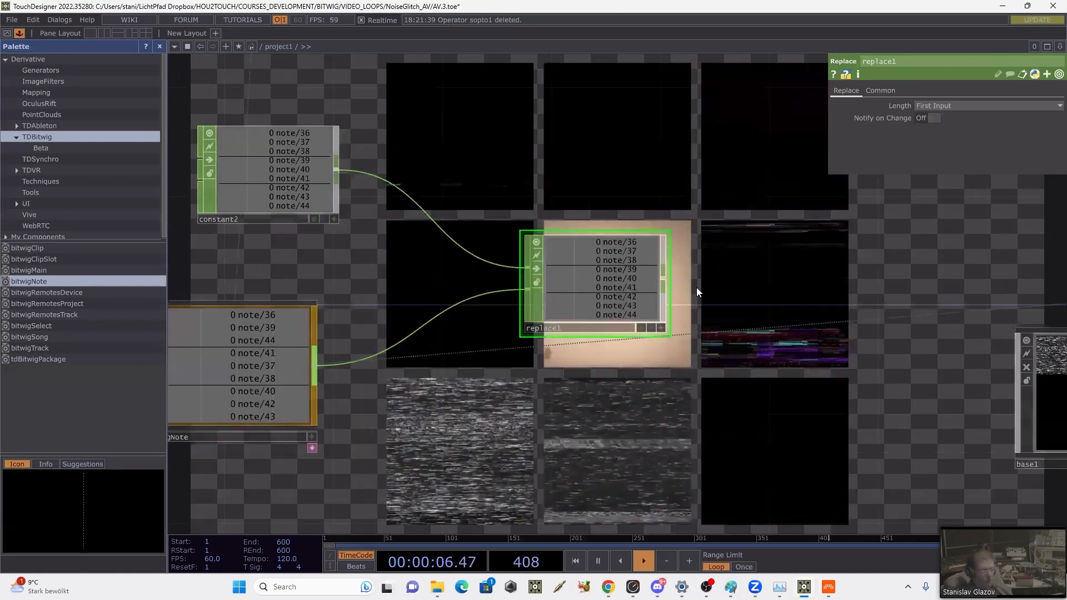
# Step: Move replace1 closer to its source operators and add a Rename CHOP after it
pyautogui.moveTo(356, 244); pyautogui.dragTo(443, 264)
pyautogui.moveTo(419, 229); pyautogui.dragTo(364, 220)
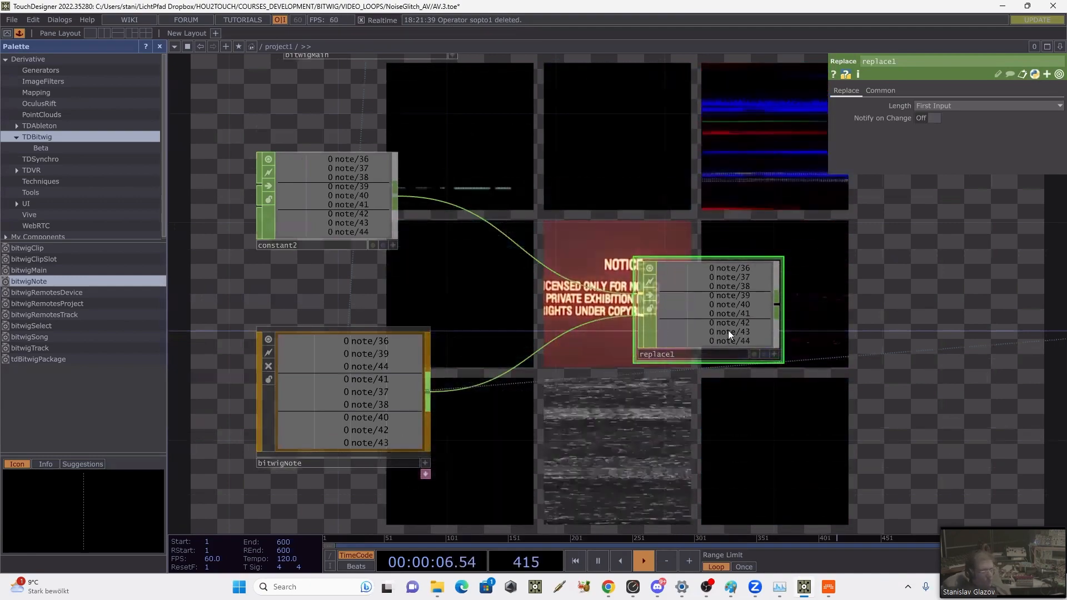
pyautogui.moveTo(726, 321); pyautogui.dragTo(618, 309)
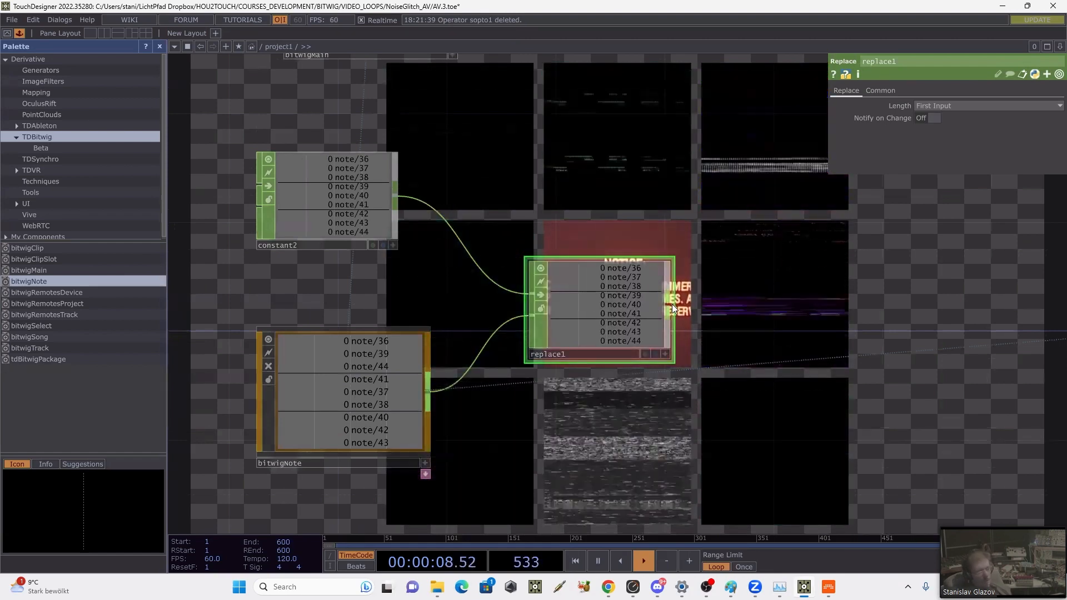
pyautogui.press('Tab')
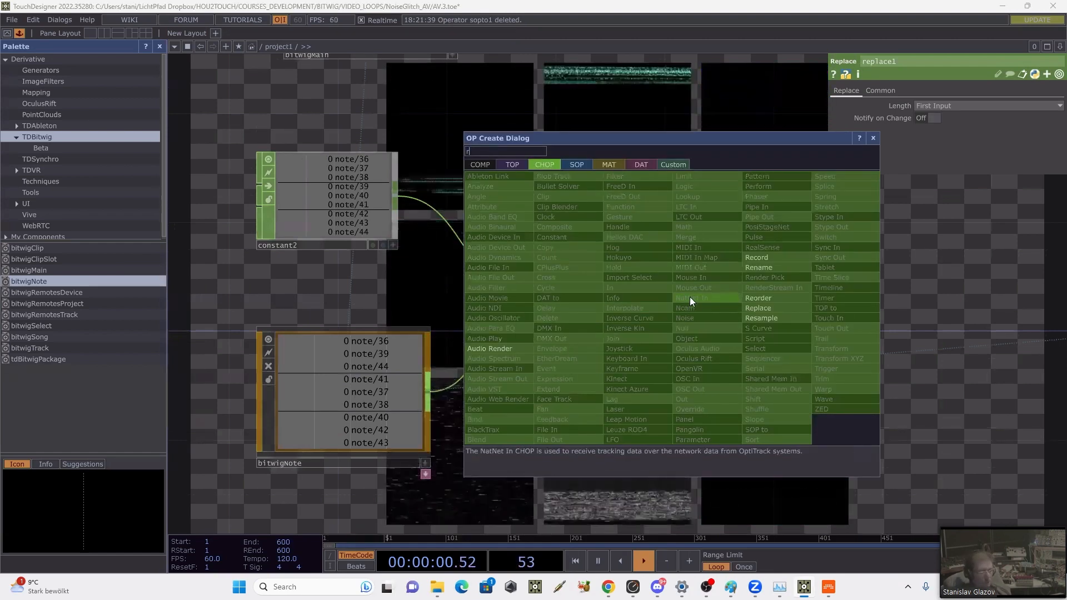
pyautogui.click(749, 267)
pyautogui.click(745, 289)
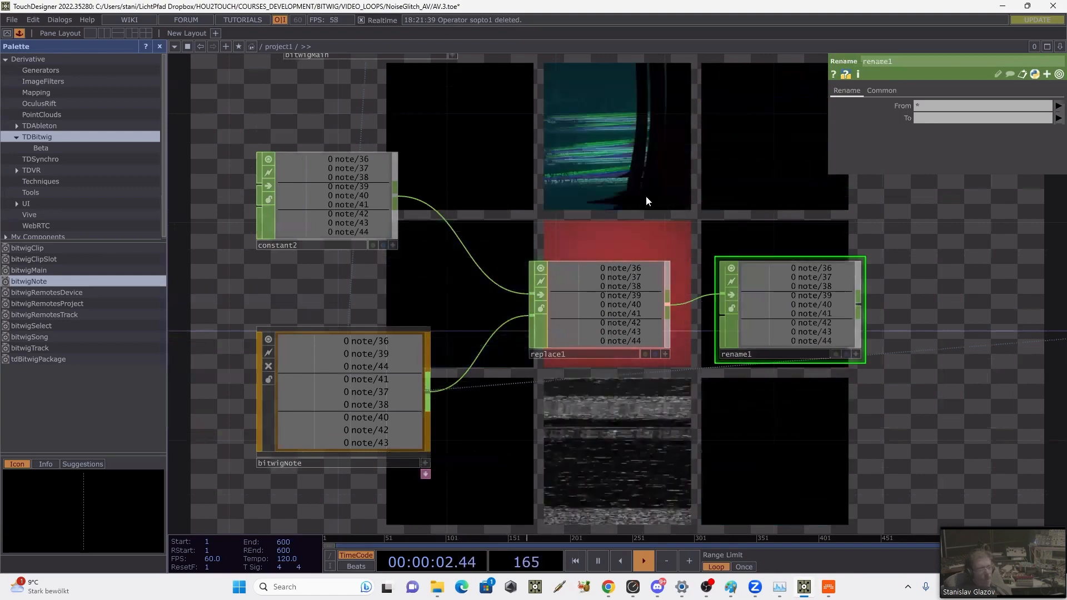
# Step: Rename the base1 component that holds the movie items as movLib
pyautogui.press('h')
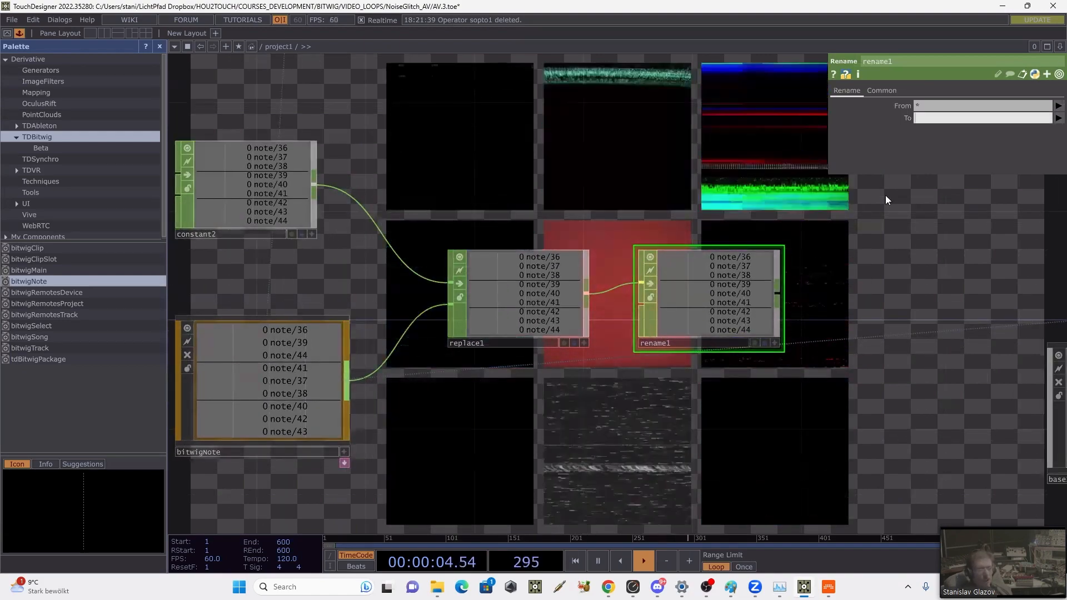
pyautogui.scroll(-3, 674, 205)
pyautogui.moveTo(630, 254); pyautogui.dragTo(501, 386)
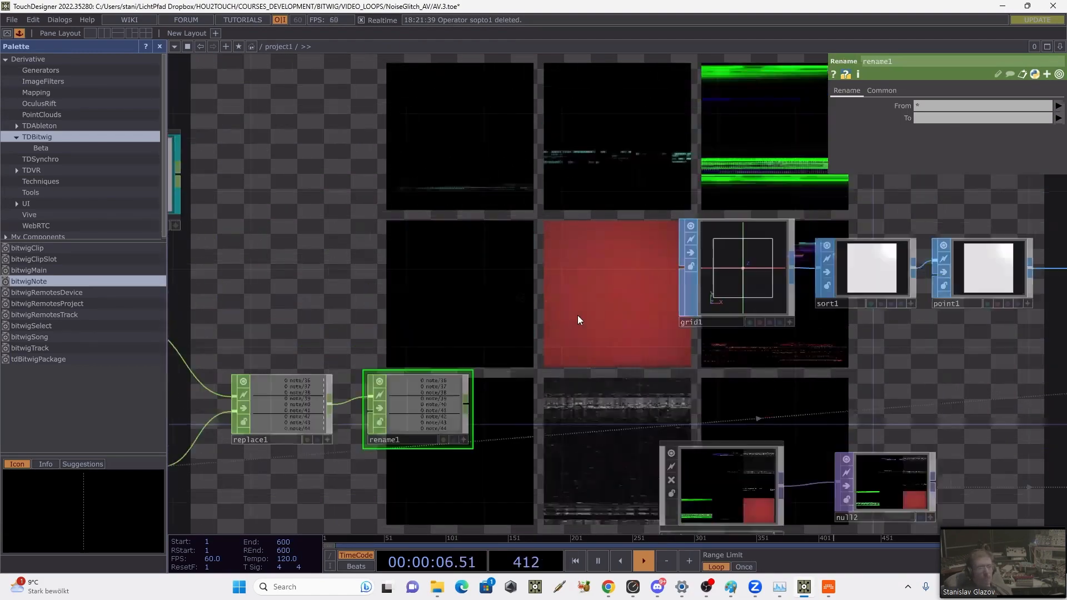
pyautogui.scroll(-2, 578, 315)
pyautogui.moveTo(612, 176); pyautogui.dragTo(586, 168)
pyautogui.moveTo(685, 247); pyautogui.dragTo(586, 169)
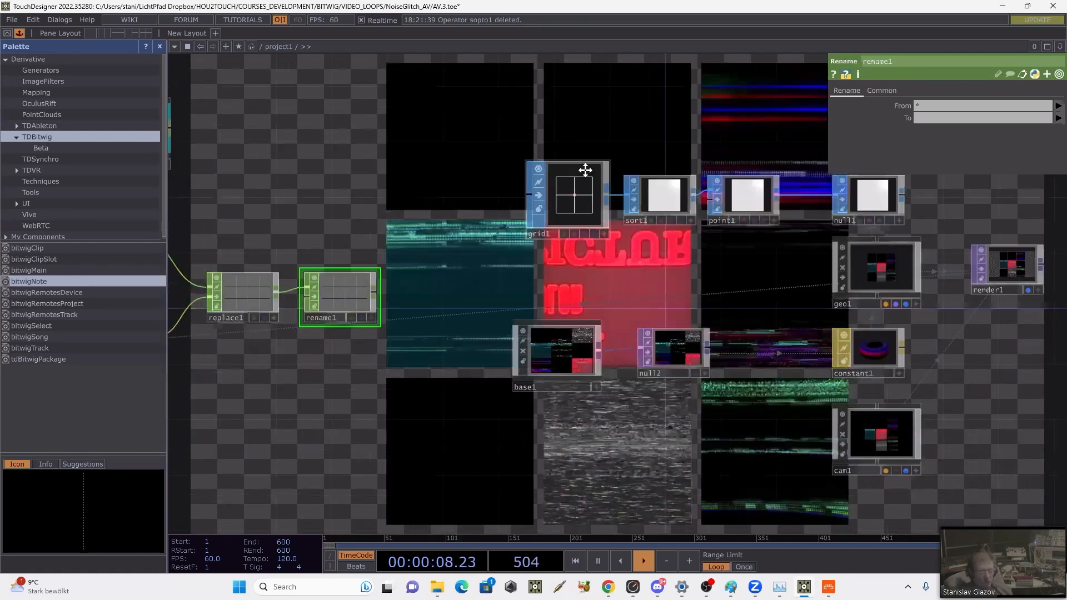
pyautogui.moveTo(686, 369)
pyautogui.mouseDown()
pyautogui.moveTo(586, 302)
pyautogui.moveTo(688, 359)
pyautogui.mouseUp()
pyautogui.scroll(2, 532, 383)
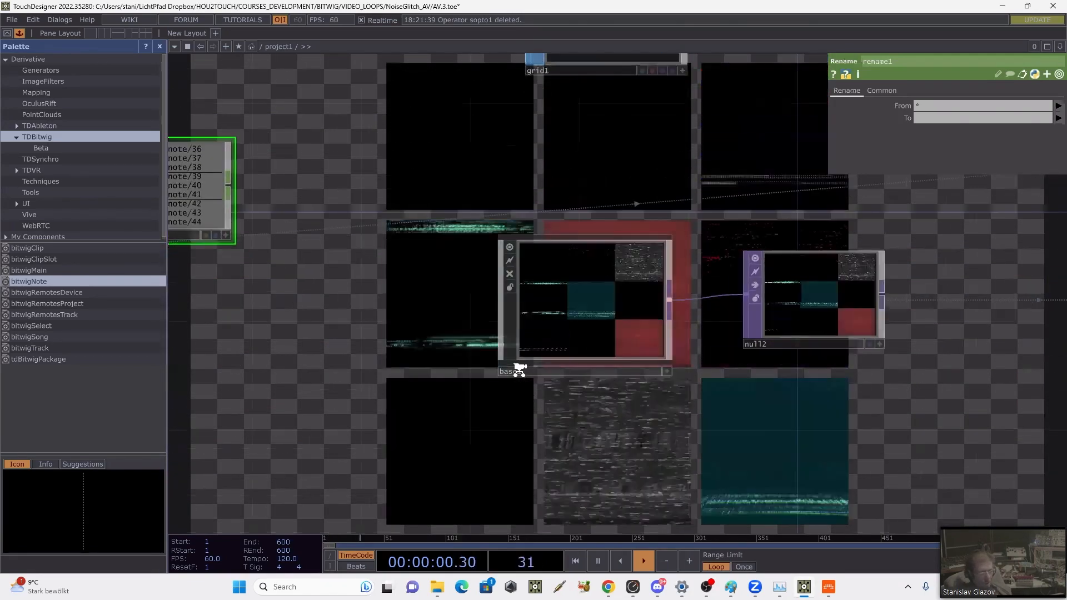
pyautogui.click(522, 367)
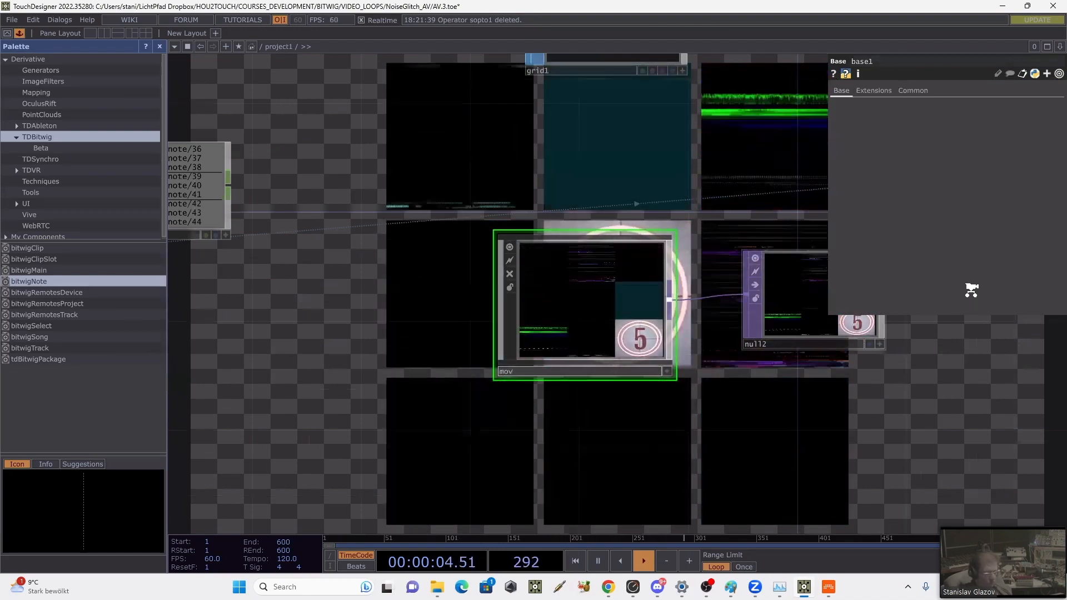
pyautogui.write('movLib')
pyautogui.press('Return')
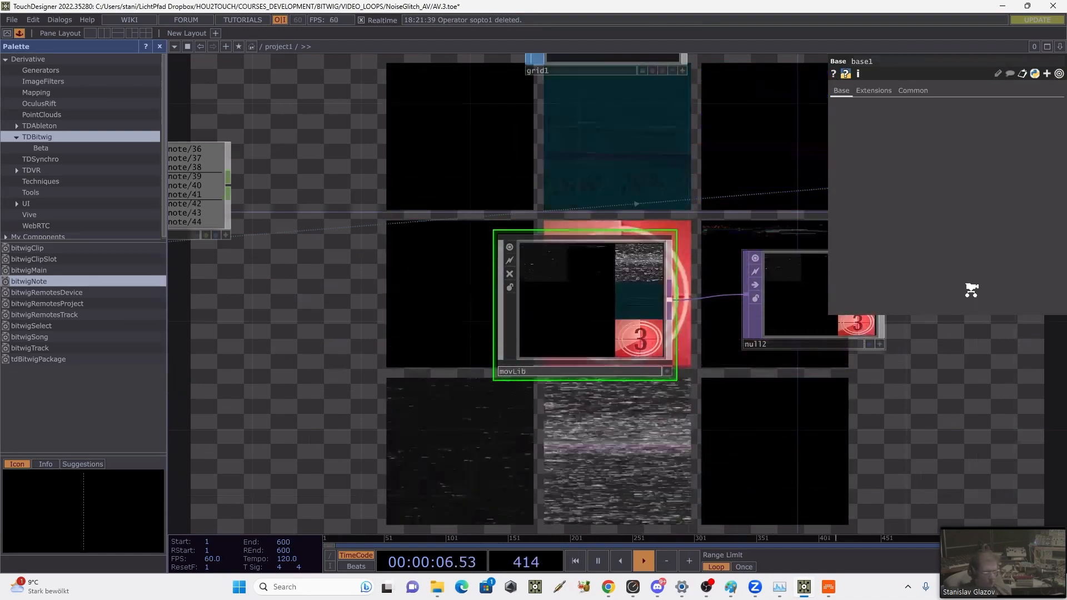
# Step: Set rename1's target channel names to movLib/item[1-9]
pyautogui.moveTo(539, 171); pyautogui.dragTo(829, 237)
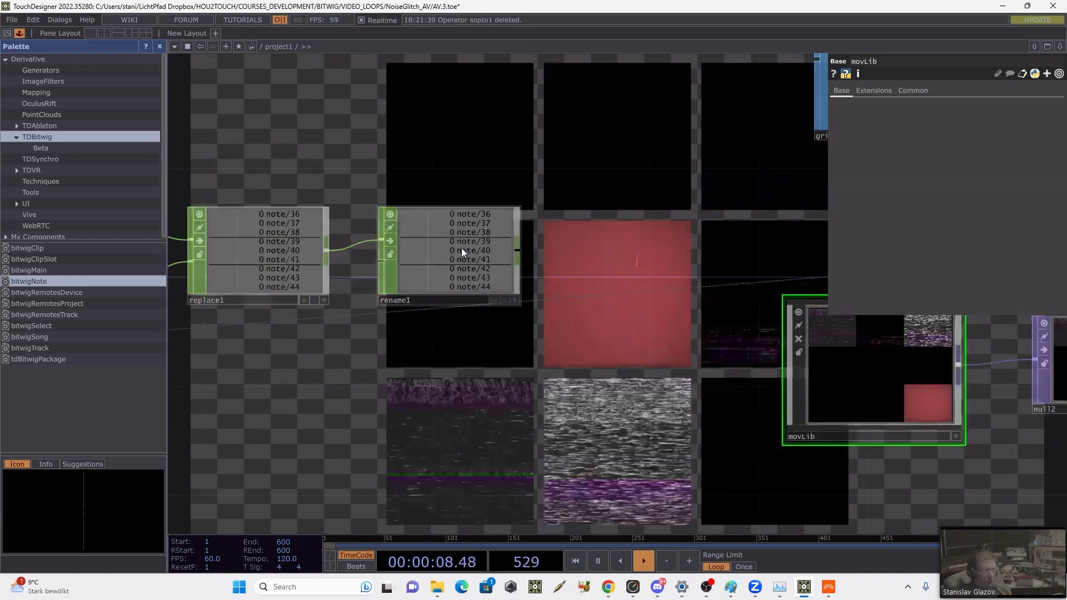
pyautogui.click(461, 248)
pyautogui.click(919, 119)
pyautogui.write(',pv')
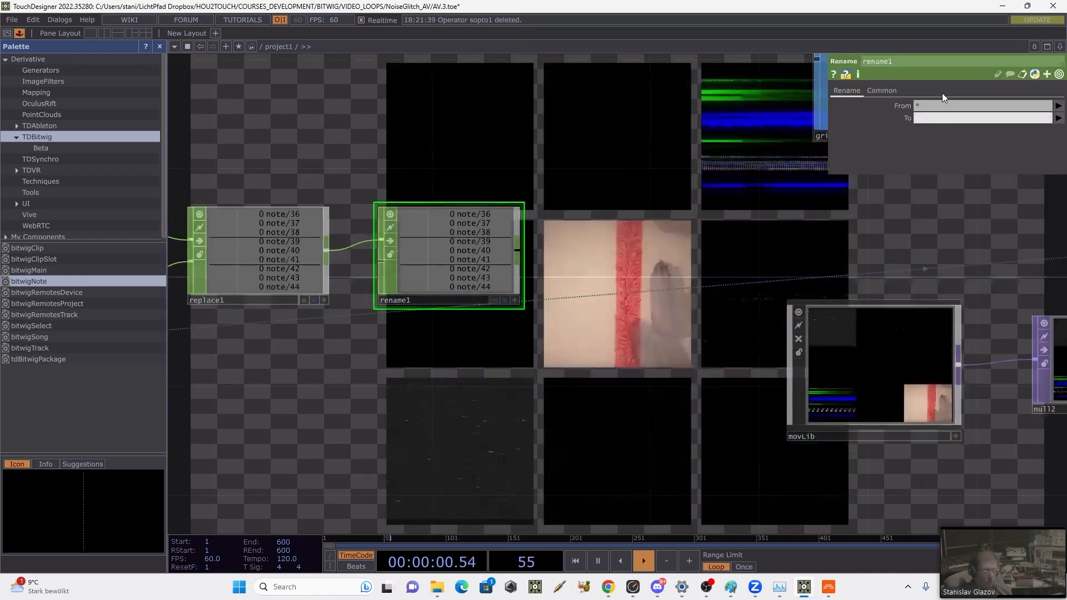
pyautogui.press('BackSpace')
pyautogui.press('BackSpace')
pyautogui.press('BackSpace')
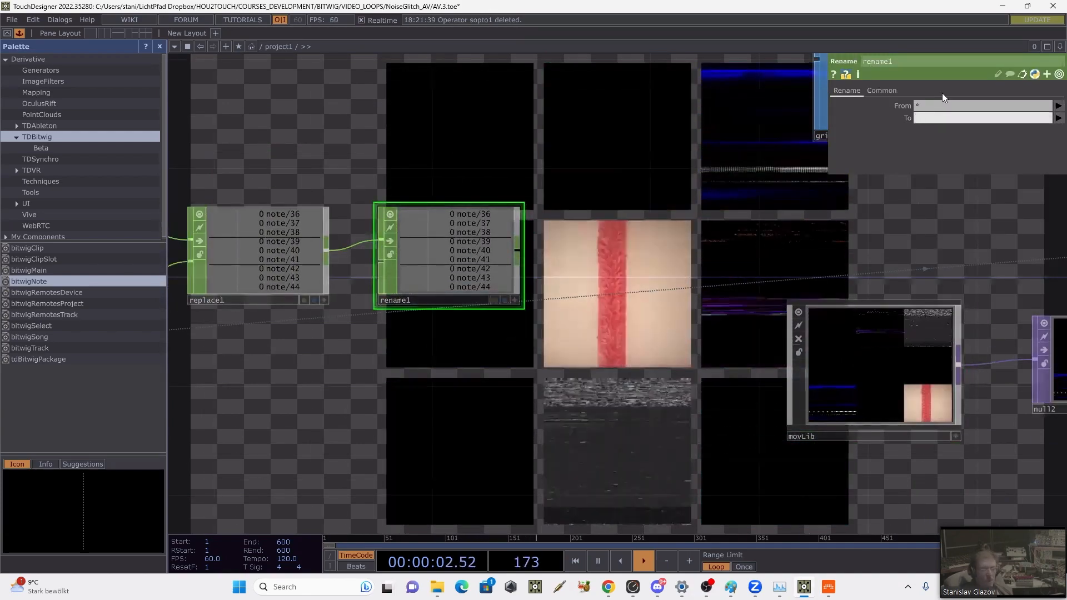
pyautogui.write('mo')
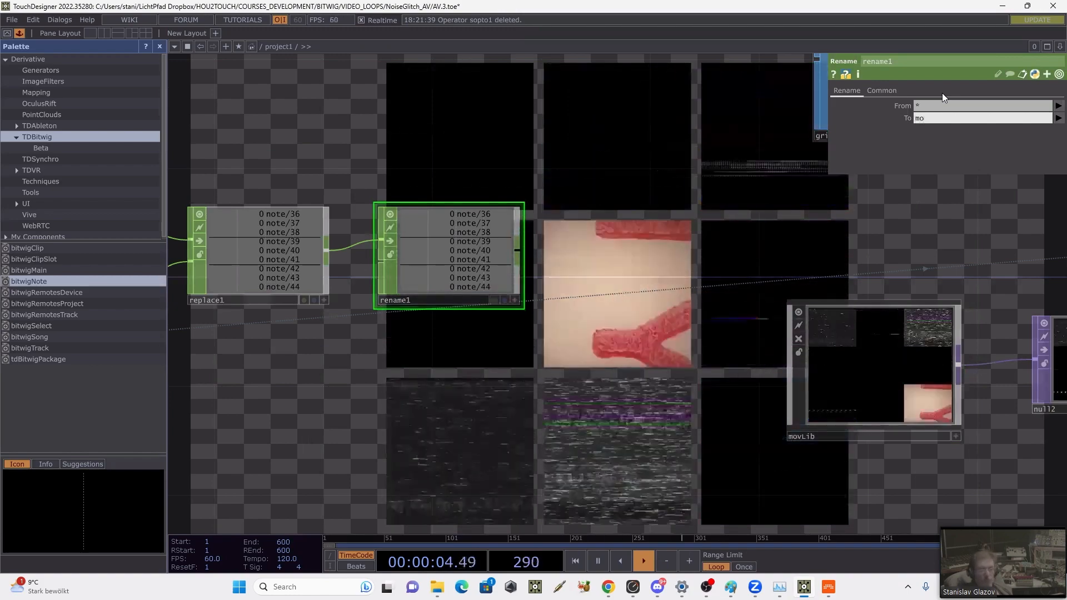
pyautogui.write('vLib/')
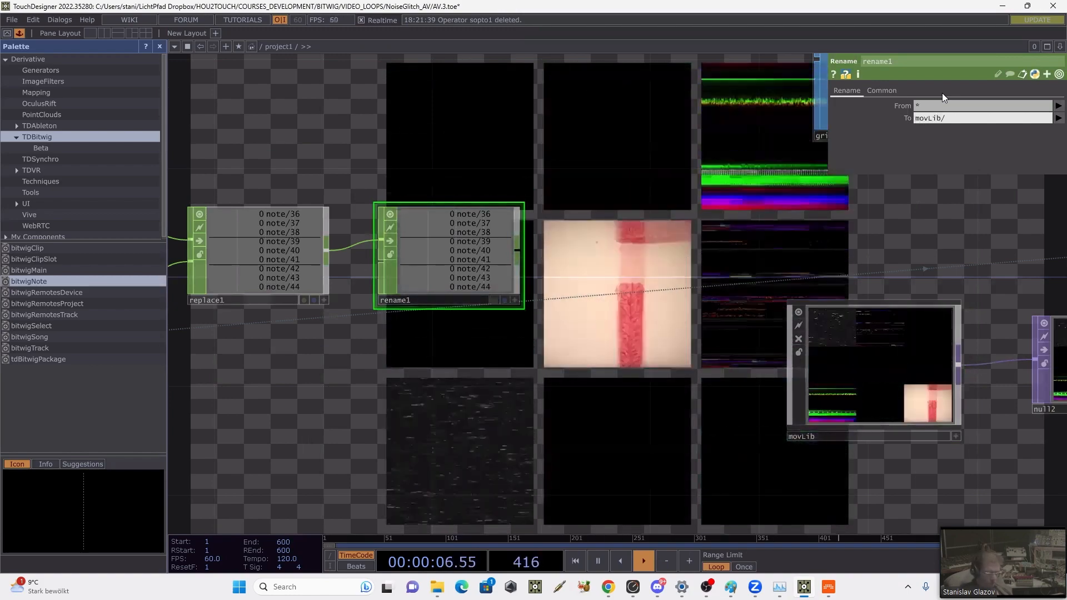
pyautogui.write('ite')
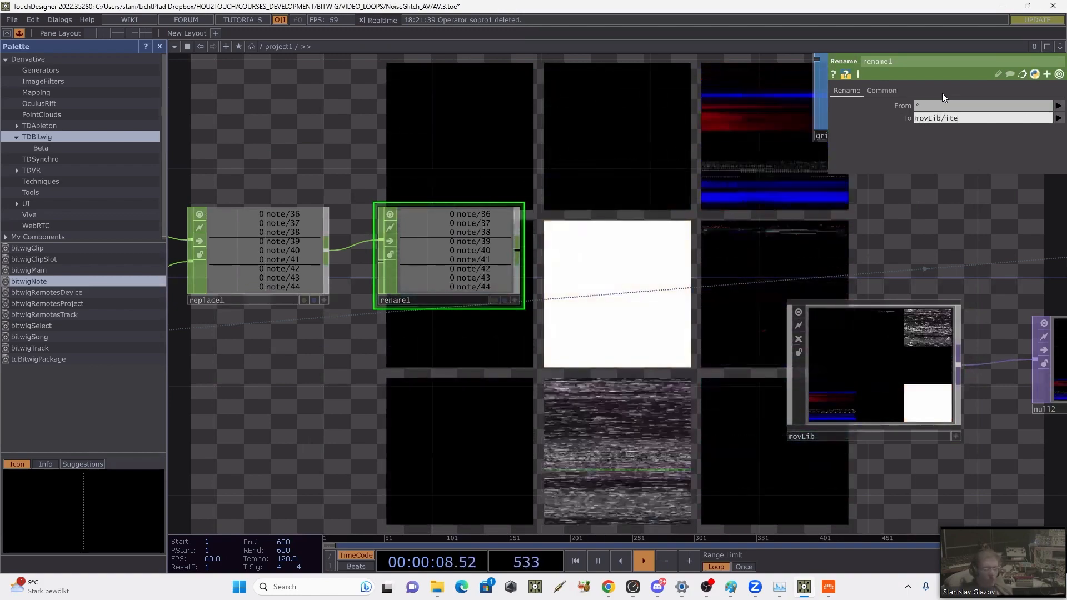
pyautogui.write('m[]')
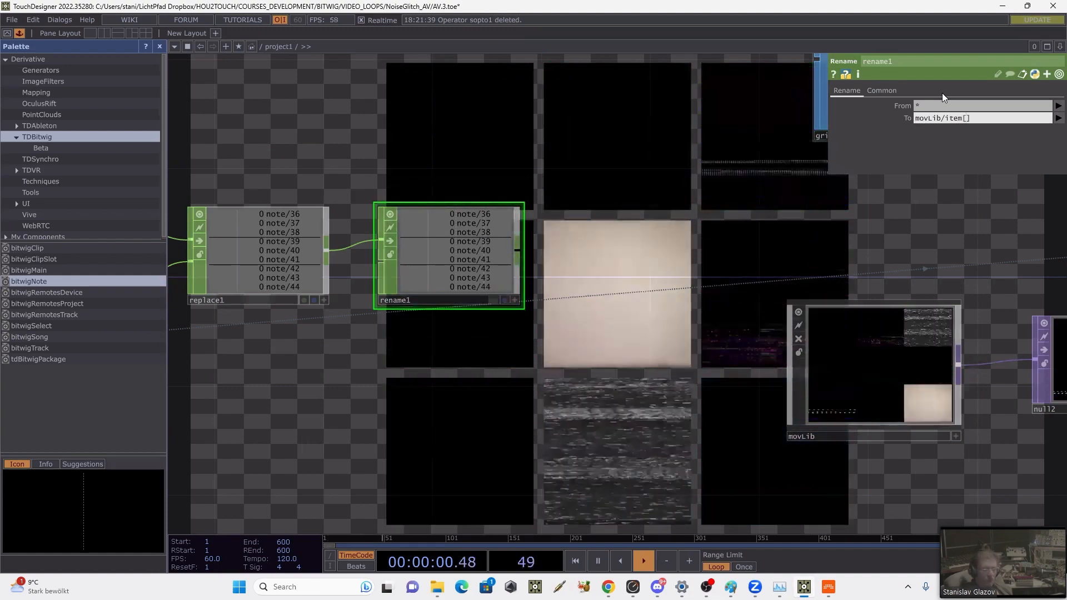
pyautogui.write('1-9')
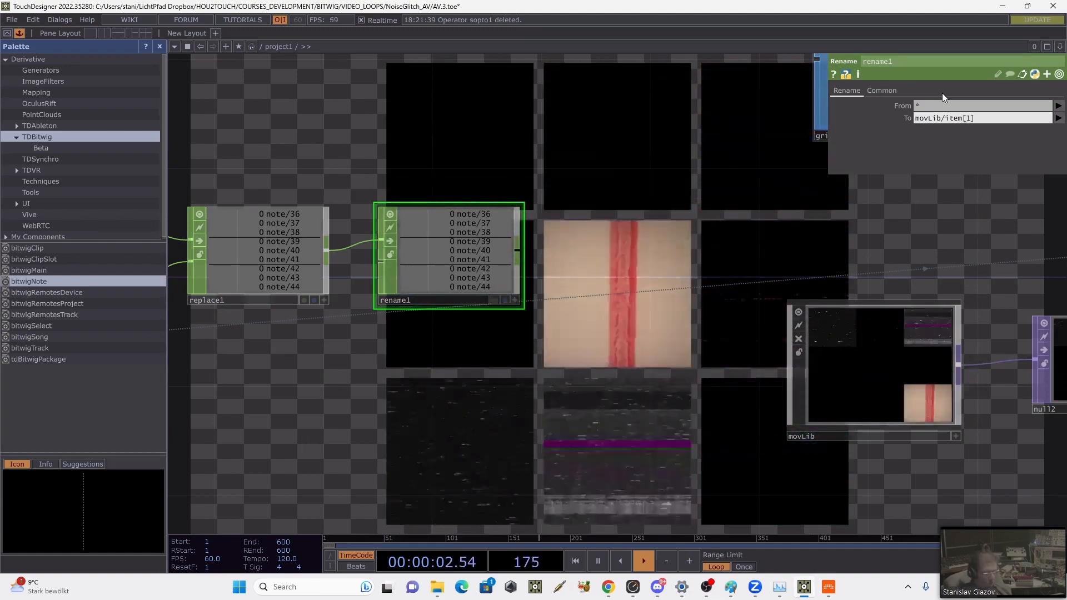
pyautogui.press('Return')
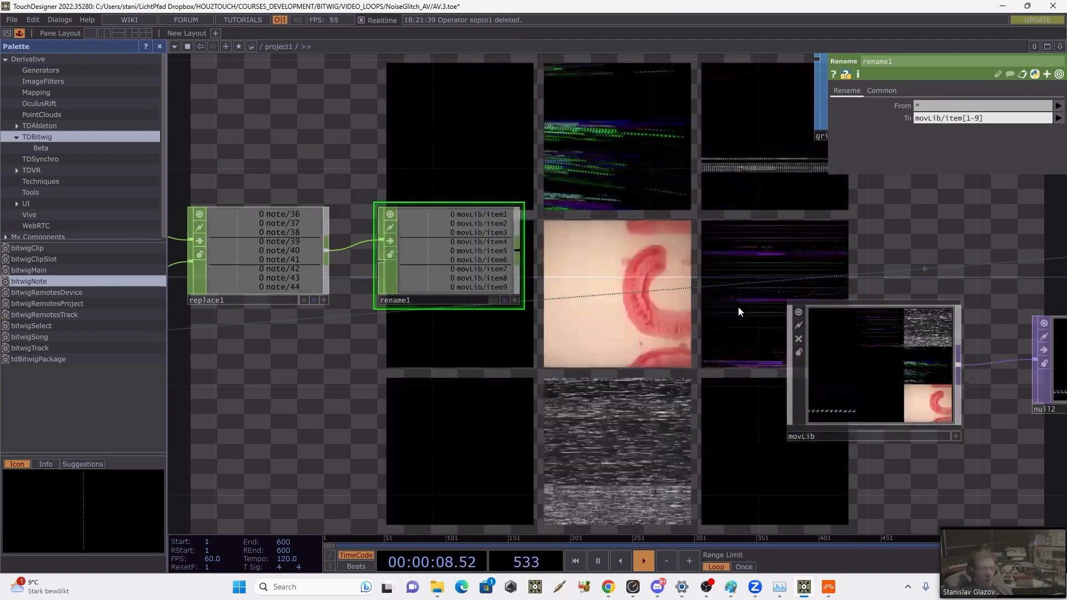
# Step: Check the custom Play parameter of item1 inside movLib and return to project1
pyautogui.doubleClick(885, 340)
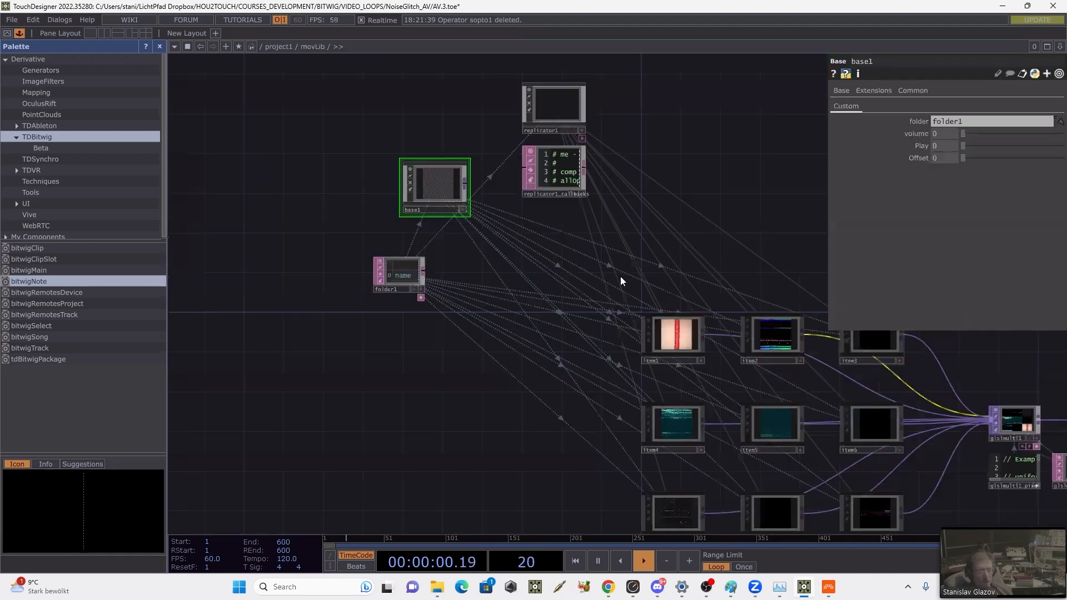
pyautogui.click(685, 340)
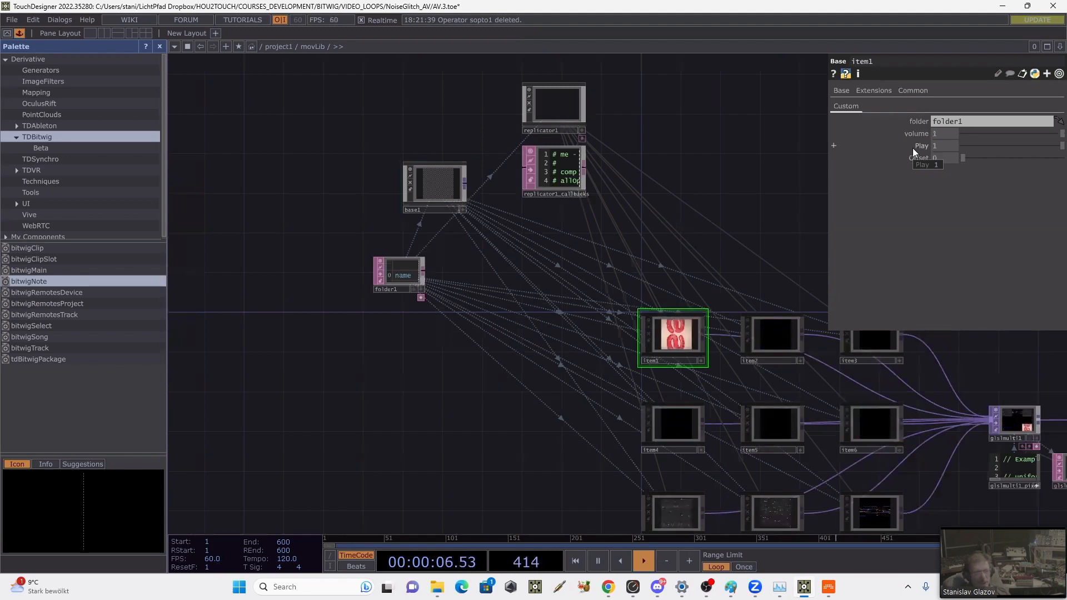
pyautogui.press('u')
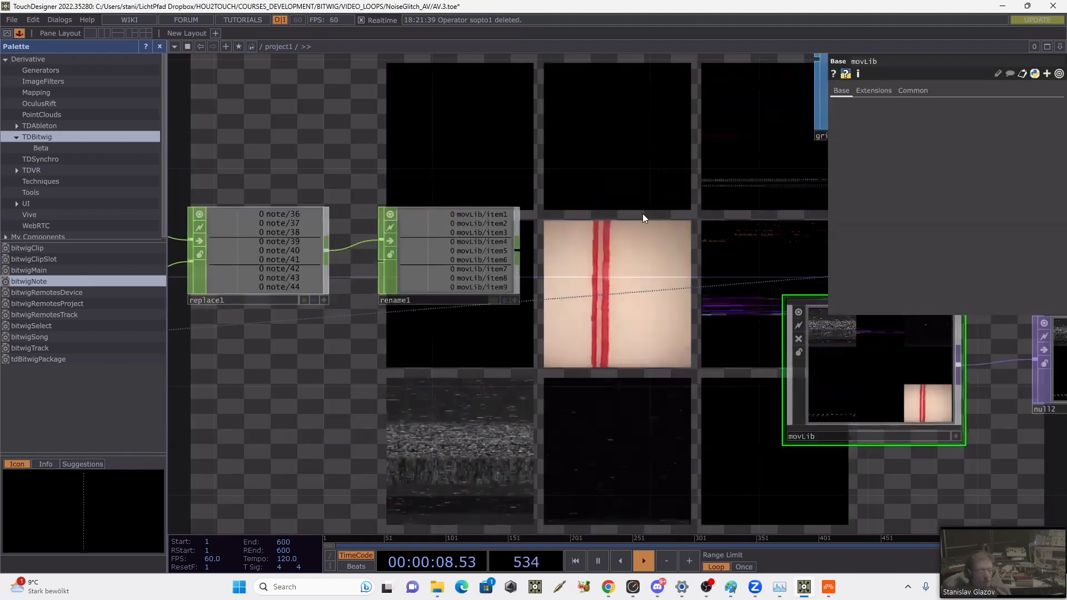
# Step: Add a second Rename CHOP after rename1
pyautogui.moveTo(524, 245); pyautogui.dragTo(424, 289)
pyautogui.rightClick(424, 289)
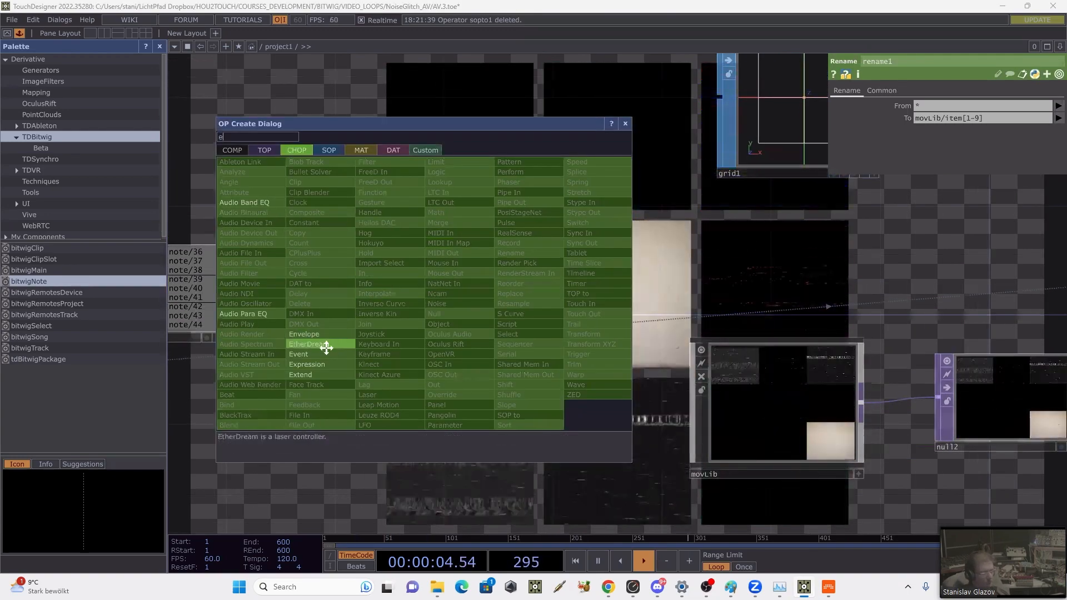
pyautogui.press('Escape')
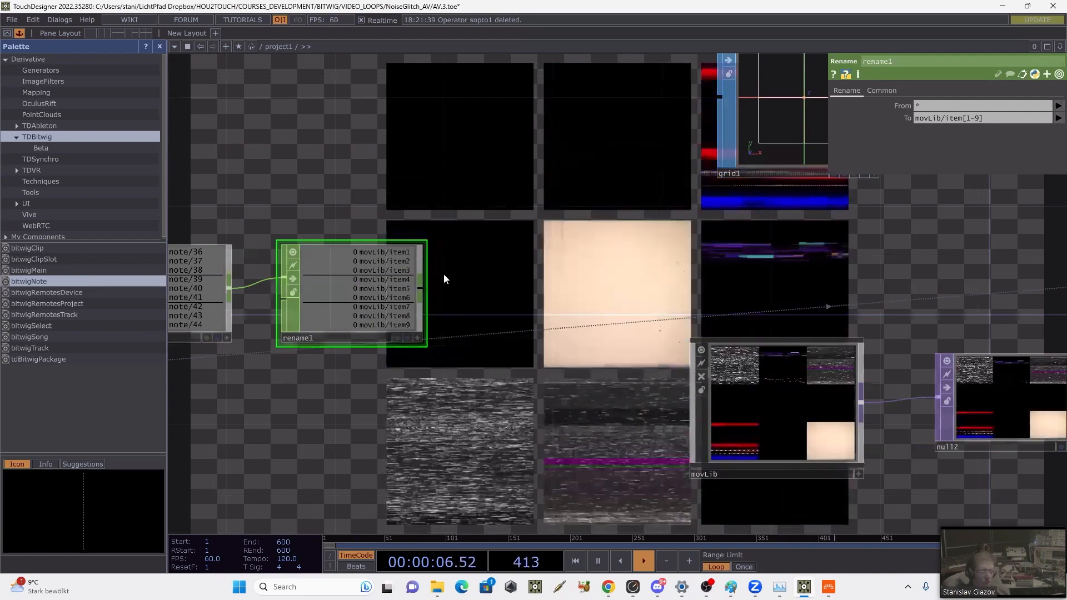
pyautogui.rightClick(425, 285)
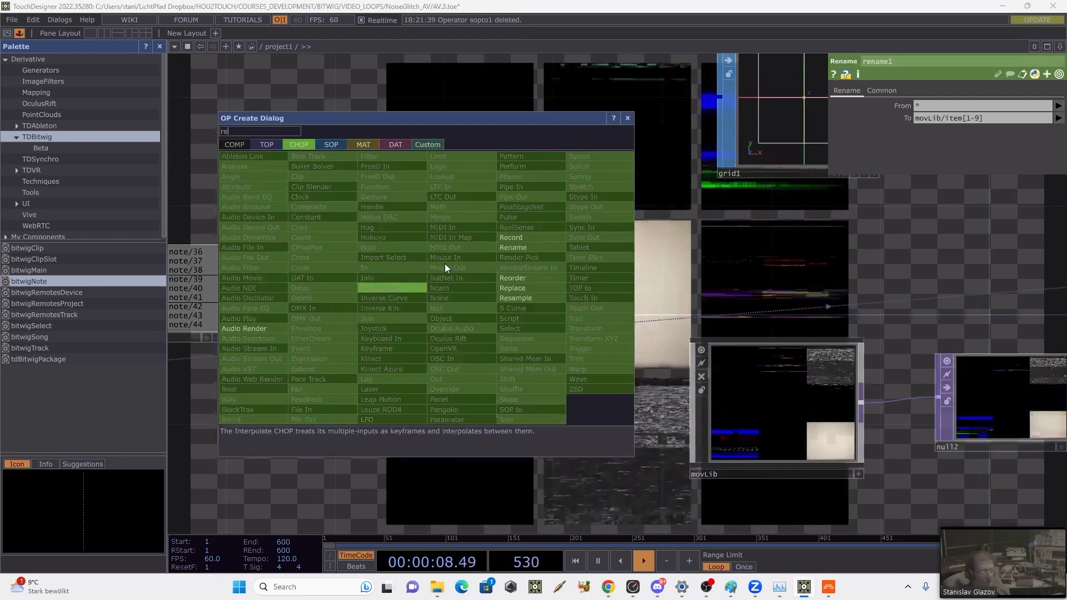
pyautogui.click(511, 248)
pyautogui.click(546, 228)
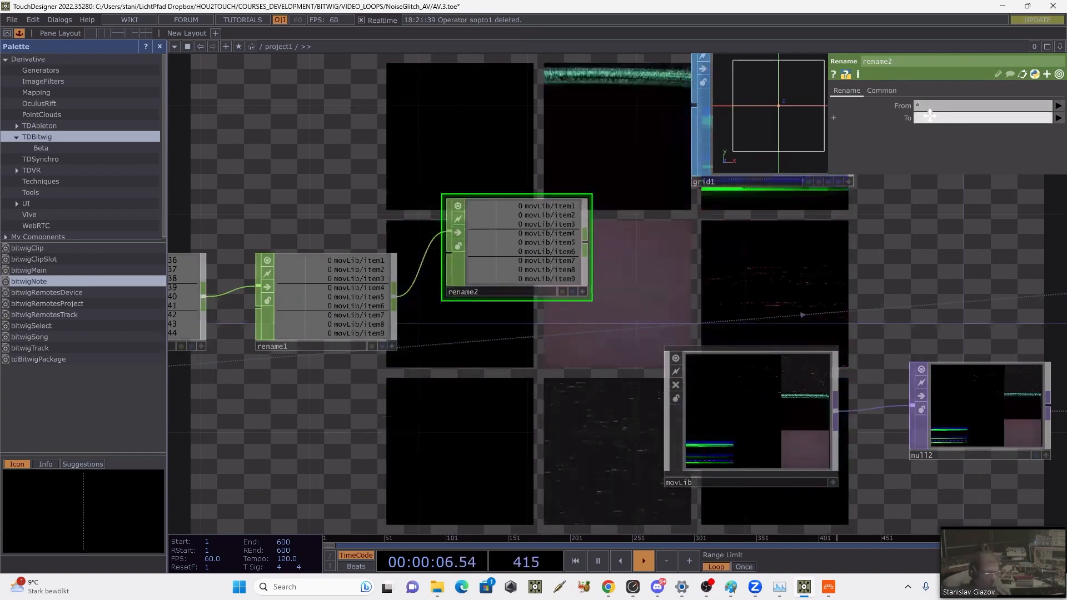
# Step: Append :Play to all channel names by setting rename2's target pattern to *:Play
pyautogui.write('*')
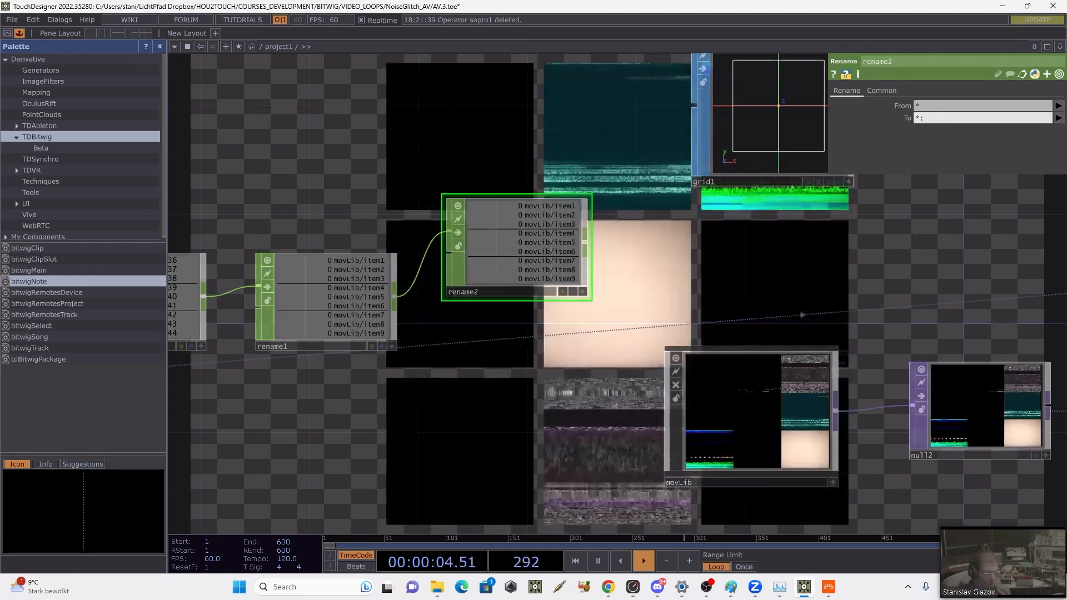
pyautogui.write('lay')
pyautogui.press('Return')
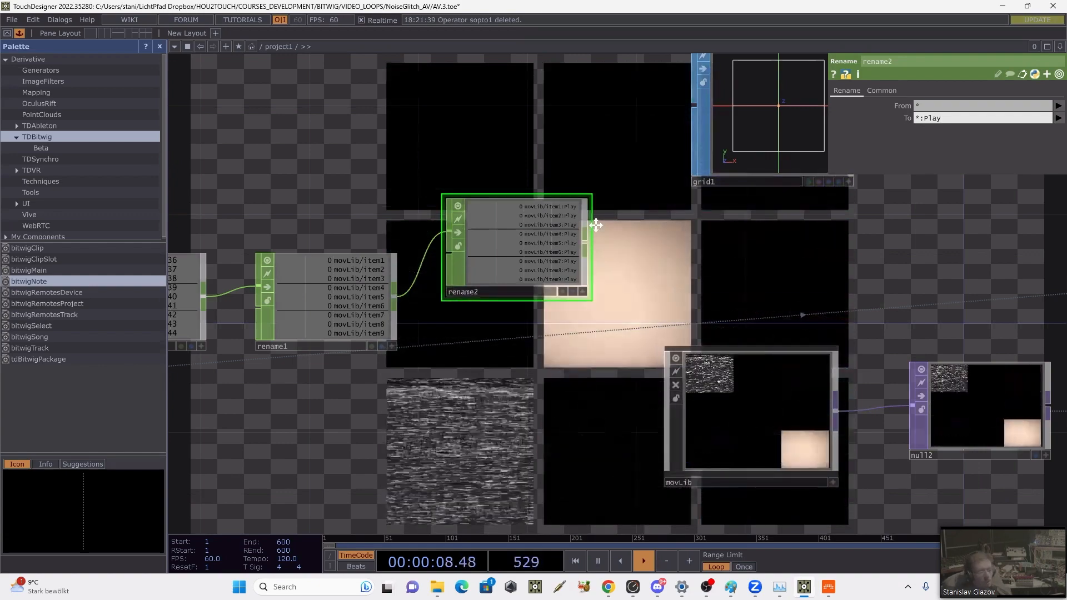
# Step: Move bitwigNote farther away from replace1 to make room between them
pyautogui.moveTo(739, 200); pyautogui.dragTo(860, 168)
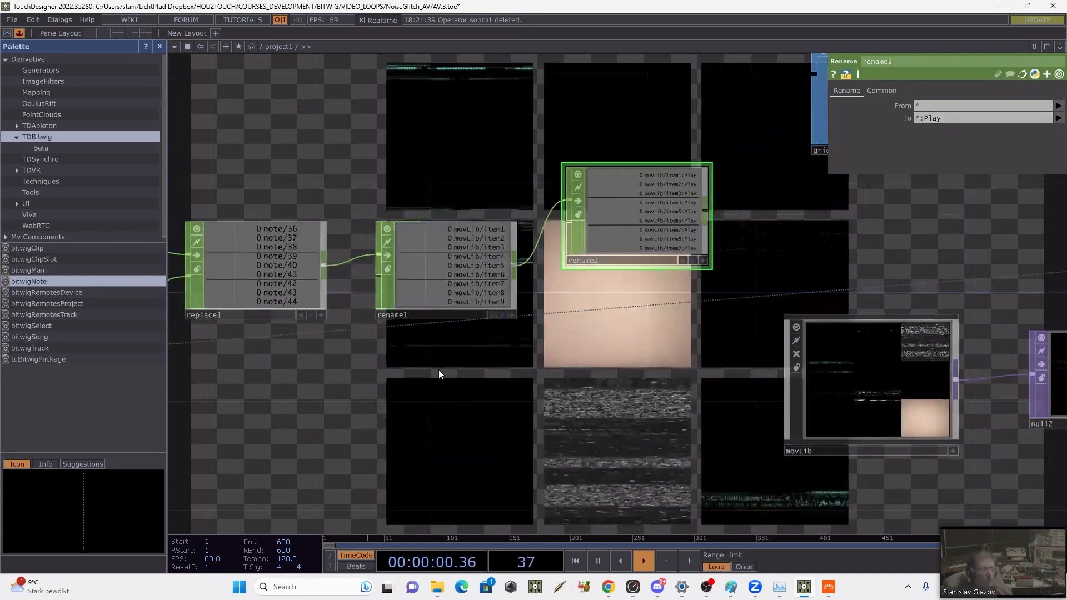
pyautogui.moveTo(518, 346); pyautogui.dragTo(674, 335)
pyautogui.scroll(-5, 674, 335)
pyautogui.moveTo(541, 418); pyautogui.dragTo(500, 452)
pyautogui.moveTo(394, 395); pyautogui.dragTo(325, 395)
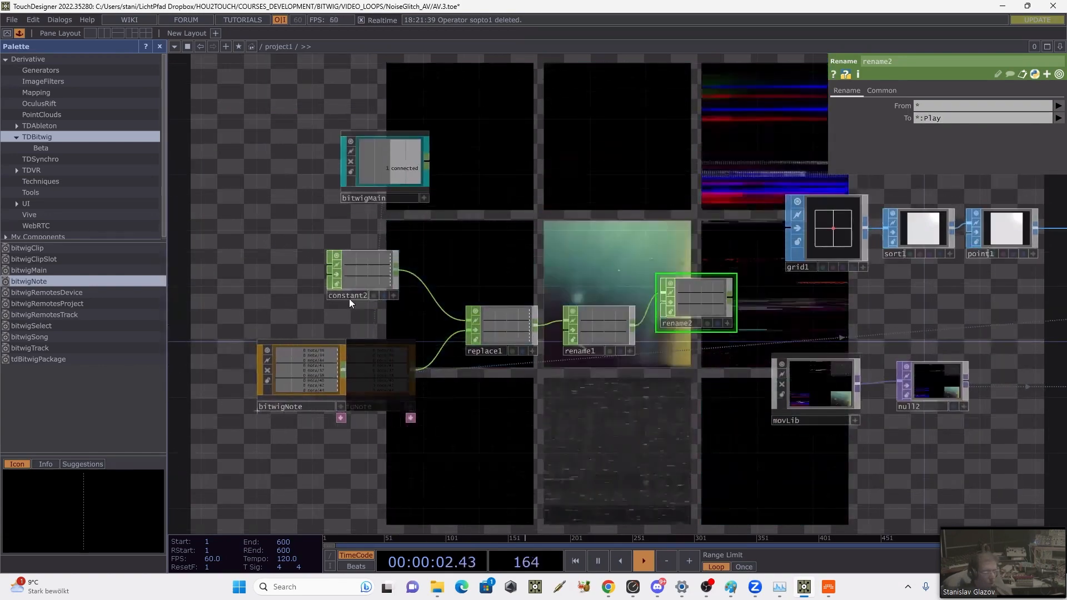
# Step: Rearrange constant2, replace1, rename1 and rename2 into a more compact chain beside bitwigNote, away from grid1 and movLib
pyautogui.moveTo(351, 267); pyautogui.dragTo(295, 295)
pyautogui.moveTo(481, 319); pyautogui.dragTo(426, 319)
pyautogui.moveTo(577, 319); pyautogui.dragTo(521, 317)
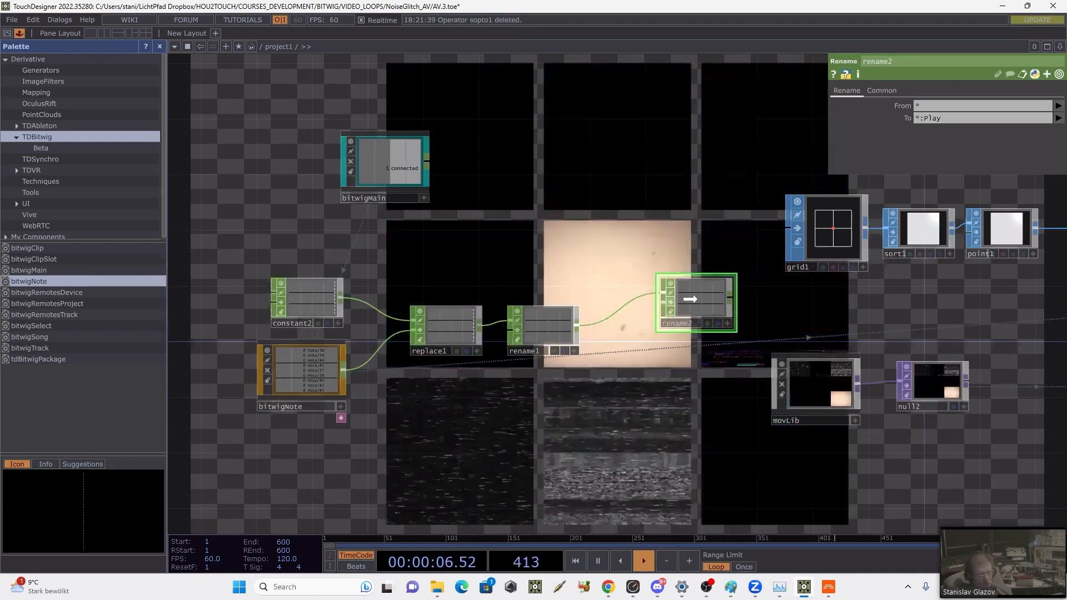
pyautogui.moveTo(691, 298); pyautogui.dragTo(623, 294)
pyautogui.moveTo(584, 355); pyautogui.dragTo(456, 302)
pyautogui.moveTo(380, 291); pyautogui.dragTo(365, 289)
pyautogui.moveTo(431, 294); pyautogui.dragTo(417, 299)
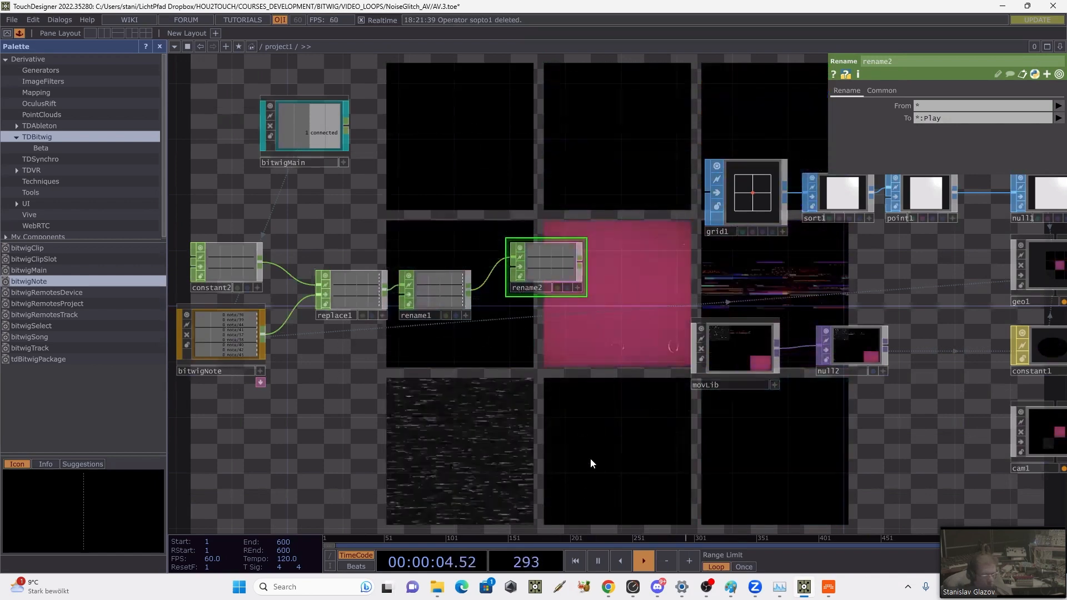
# Step: Switch to Bitwig, play the drum clip to check the note values arriving in bitwigNote, stop playback and return to TouchDesigner
pyautogui.click(829, 578)
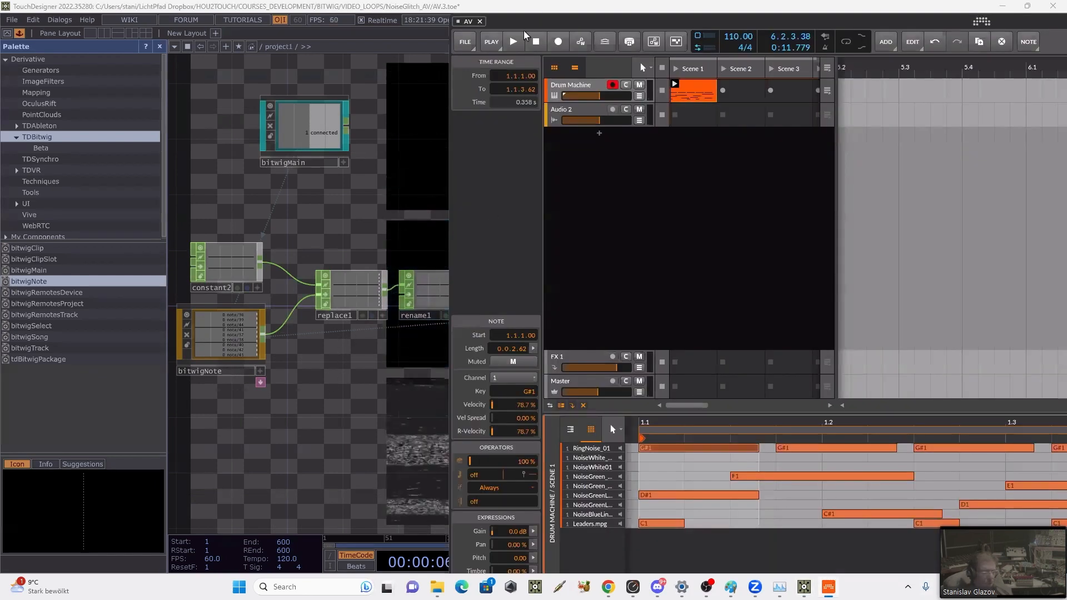
pyautogui.click(513, 42)
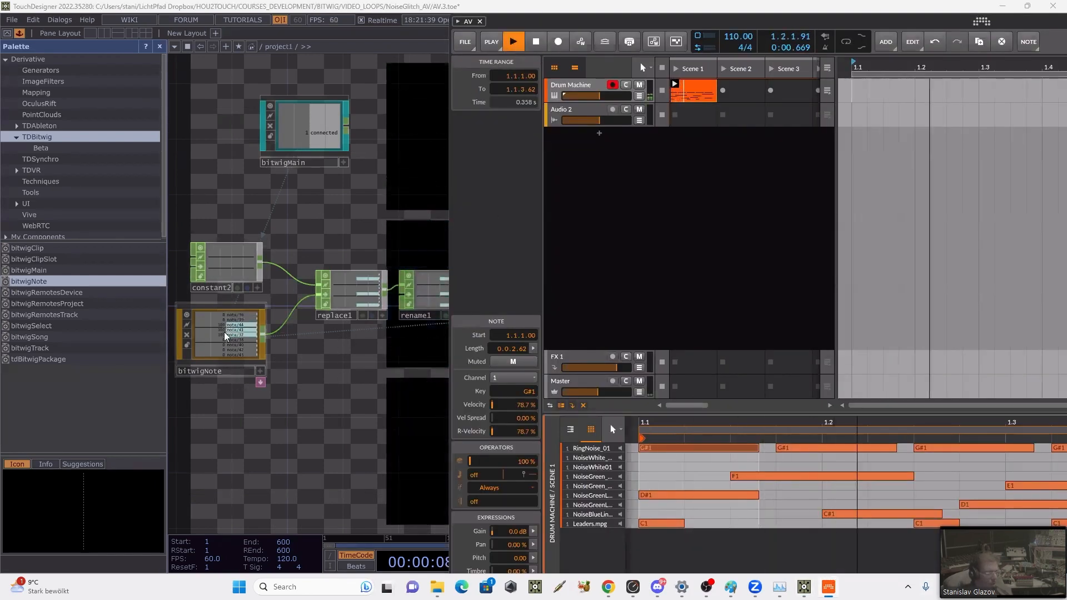
pyautogui.scroll(5, 236, 329)
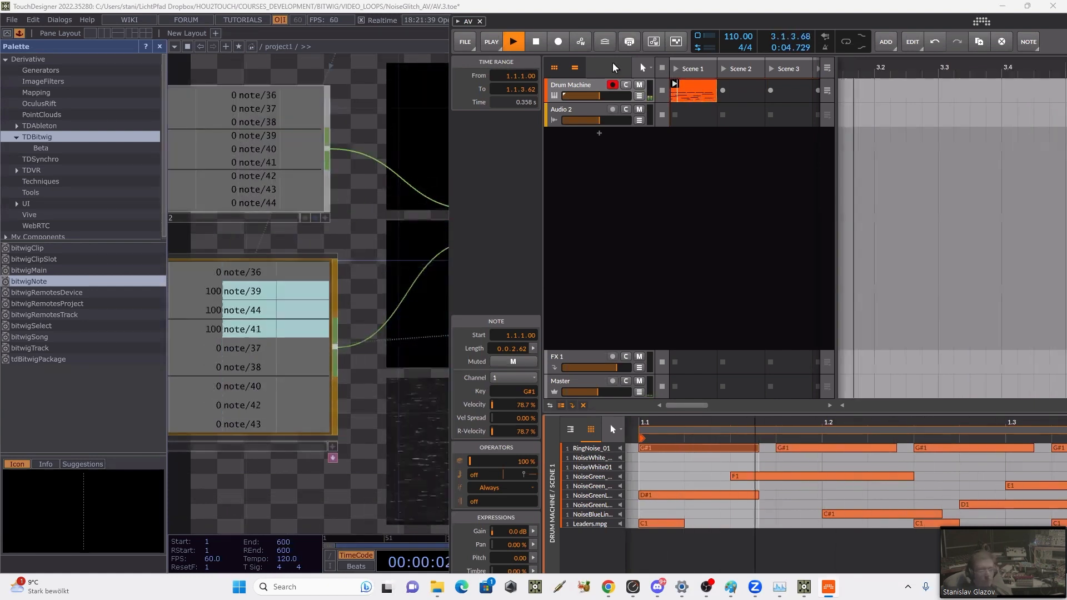
pyautogui.press('space')
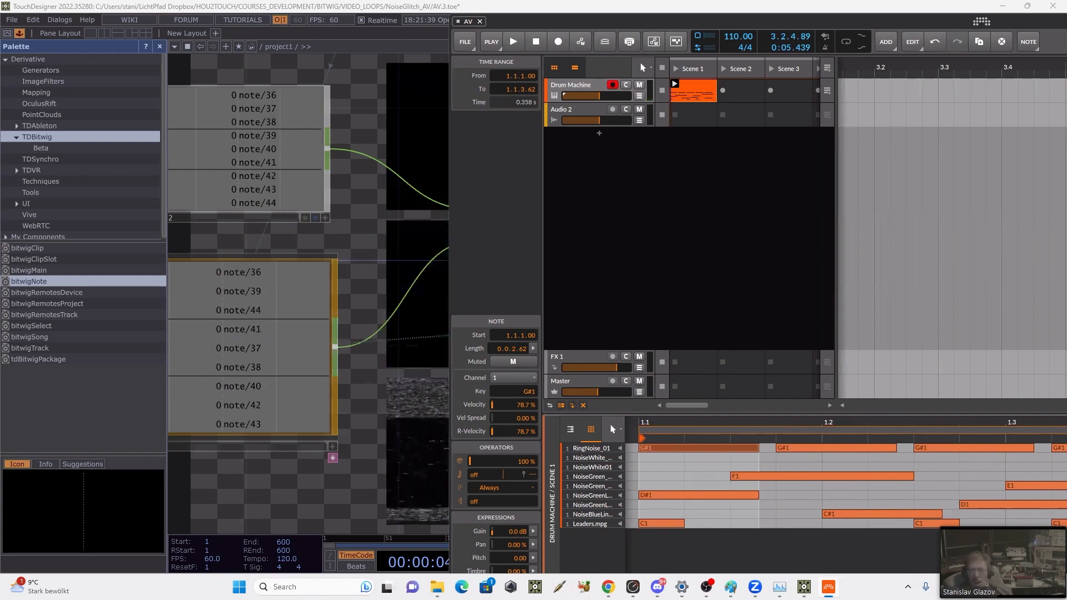
pyautogui.hotkey('alt', 'Tab')
# Step: Make room after rename1 and insert a Logic CHOP on the wire between rename1 and rename2
pyautogui.moveTo(717, 344); pyautogui.dragTo(479, 381)
pyautogui.moveTo(796, 268); pyautogui.dragTo(615, 285)
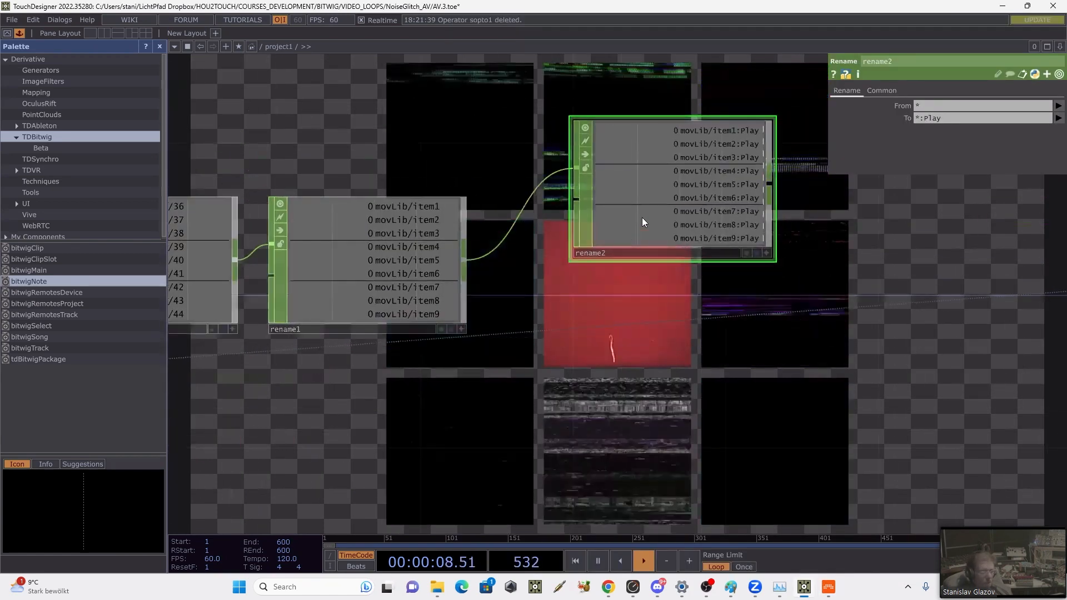
pyautogui.moveTo(642, 217); pyautogui.dragTo(738, 197)
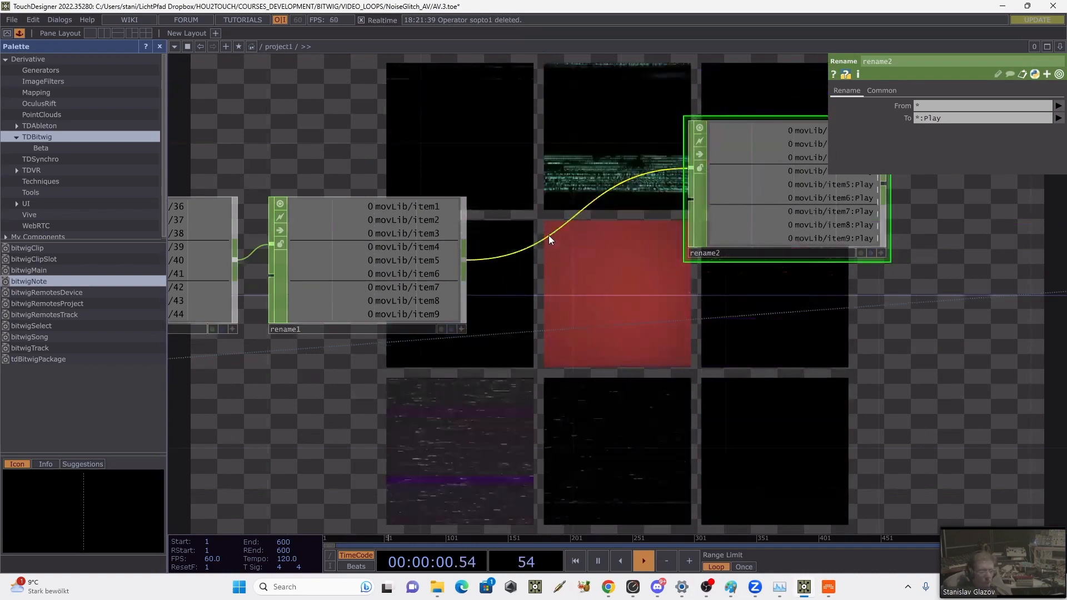
pyautogui.rightClick(549, 235)
pyautogui.click(562, 225)
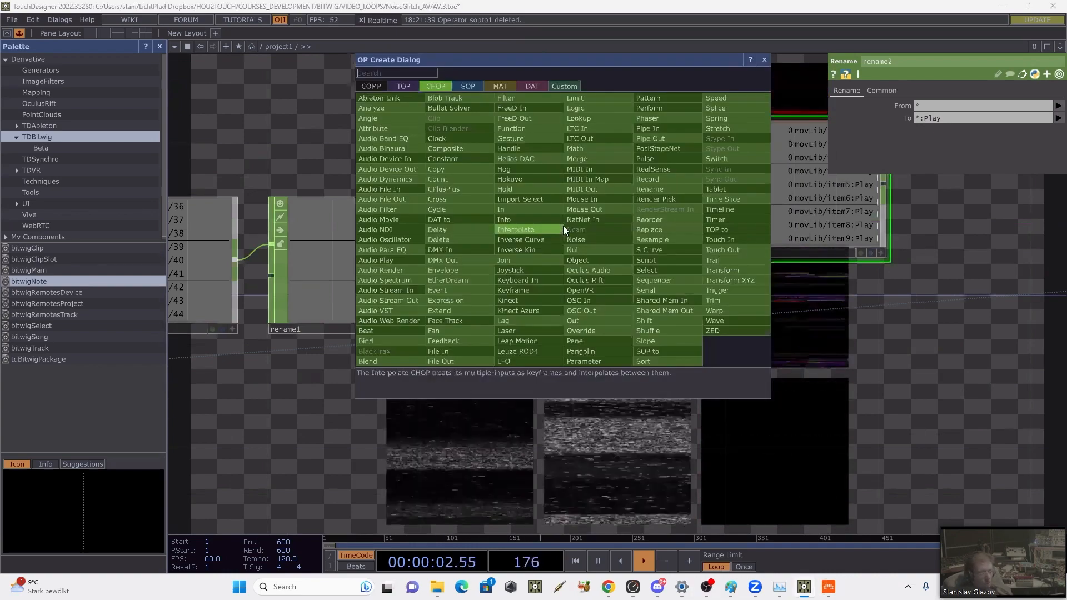
pyautogui.write('l')
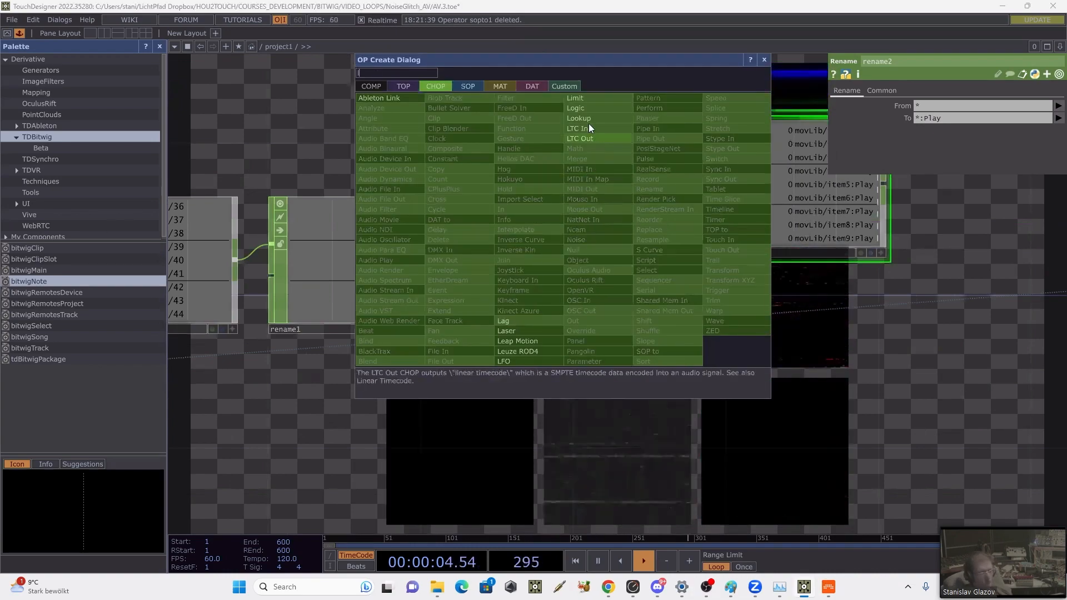
pyautogui.click(591, 106)
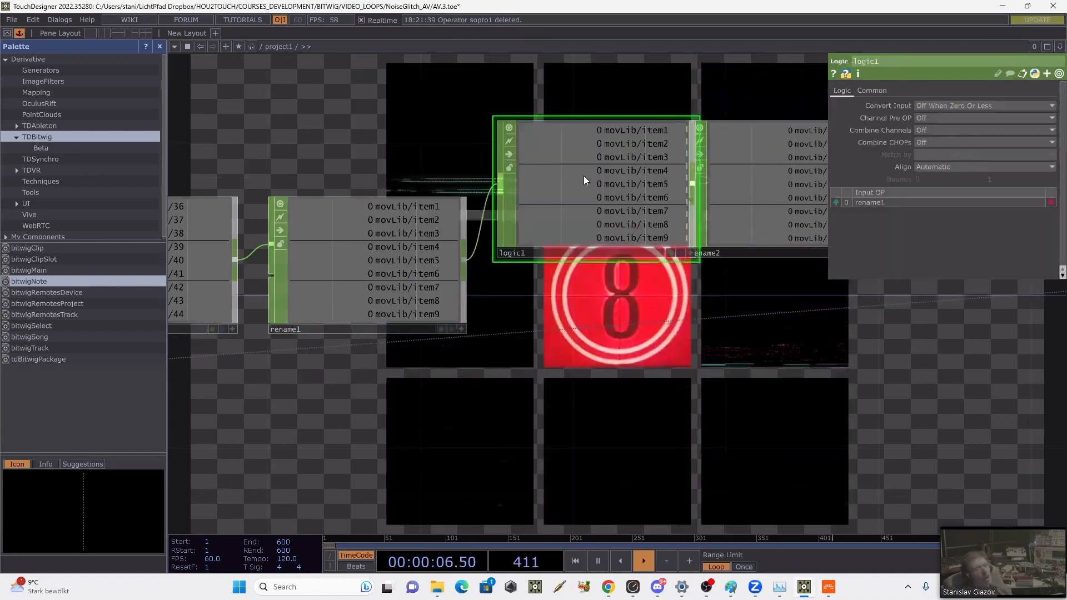
pyautogui.moveTo(611, 251); pyautogui.dragTo(686, 251)
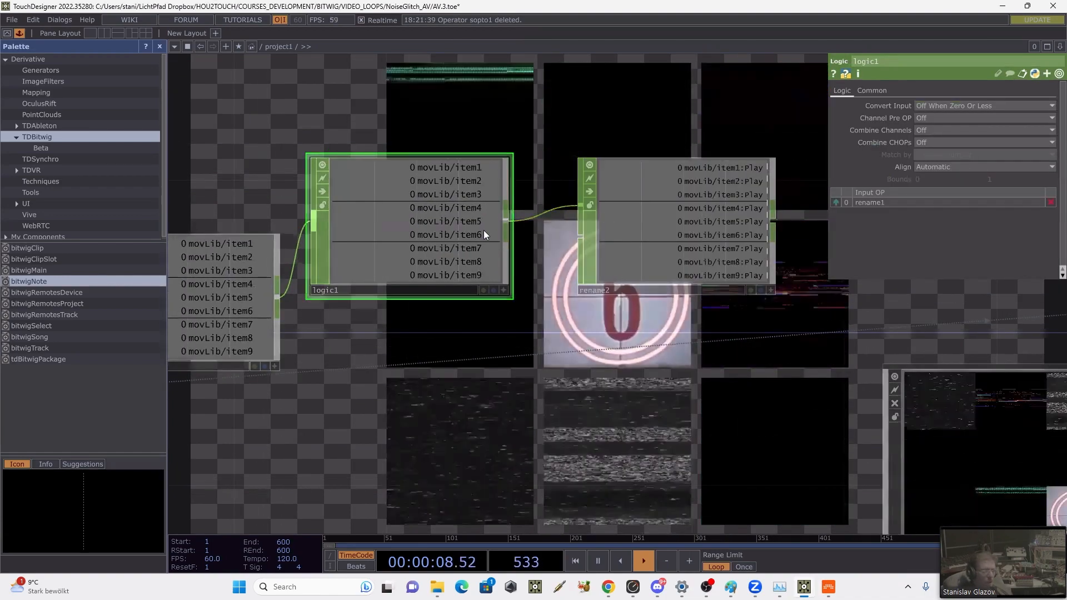
pyautogui.moveTo(460, 235); pyautogui.dragTo(498, 236)
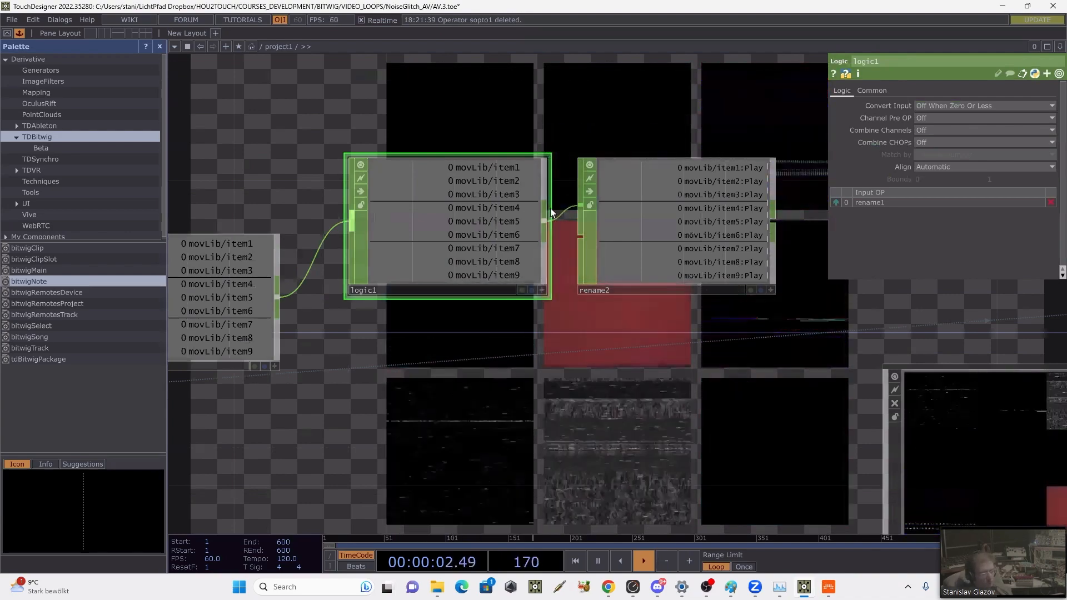
# Step: Branch a Lag CHOP off rename1, place it below logic1, and set its first Lag value to 0
pyautogui.scroll(-3, 533, 222)
pyautogui.moveTo(485, 327); pyautogui.dragTo(564, 268)
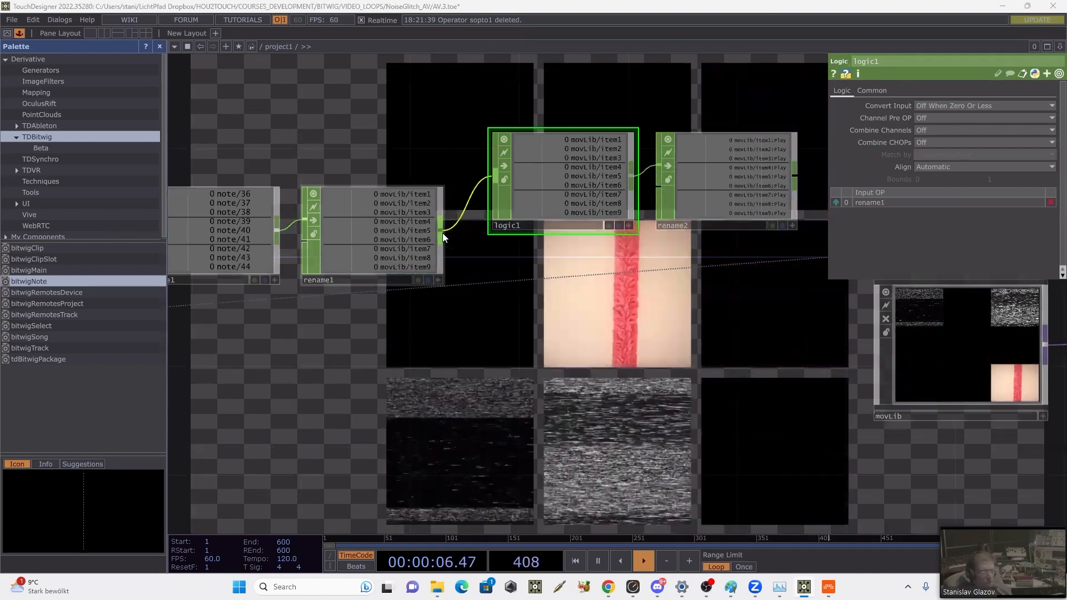
pyautogui.press('Tab')
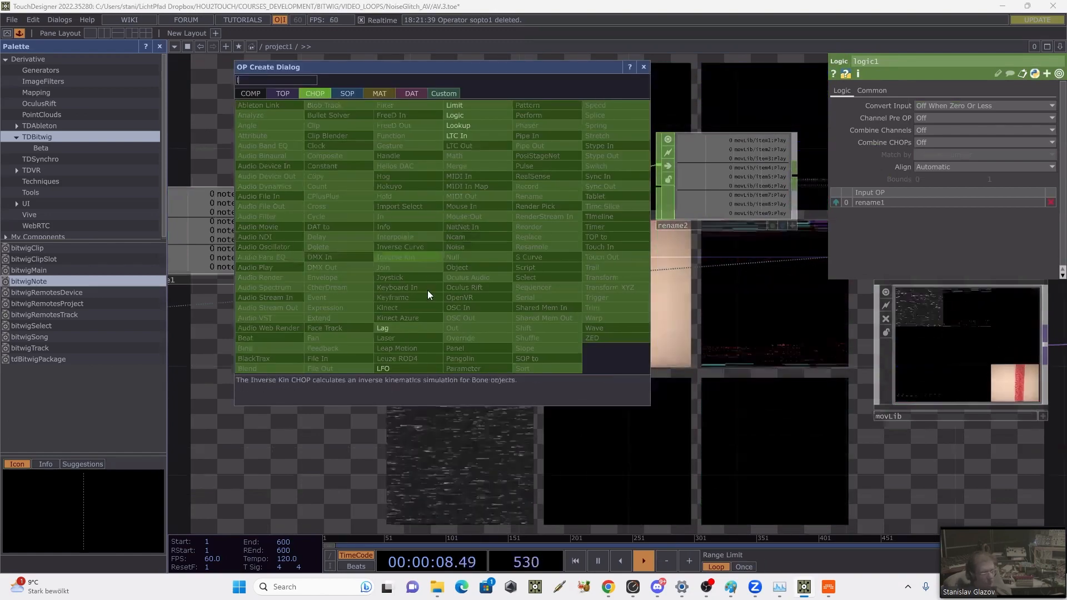
pyautogui.click(411, 328)
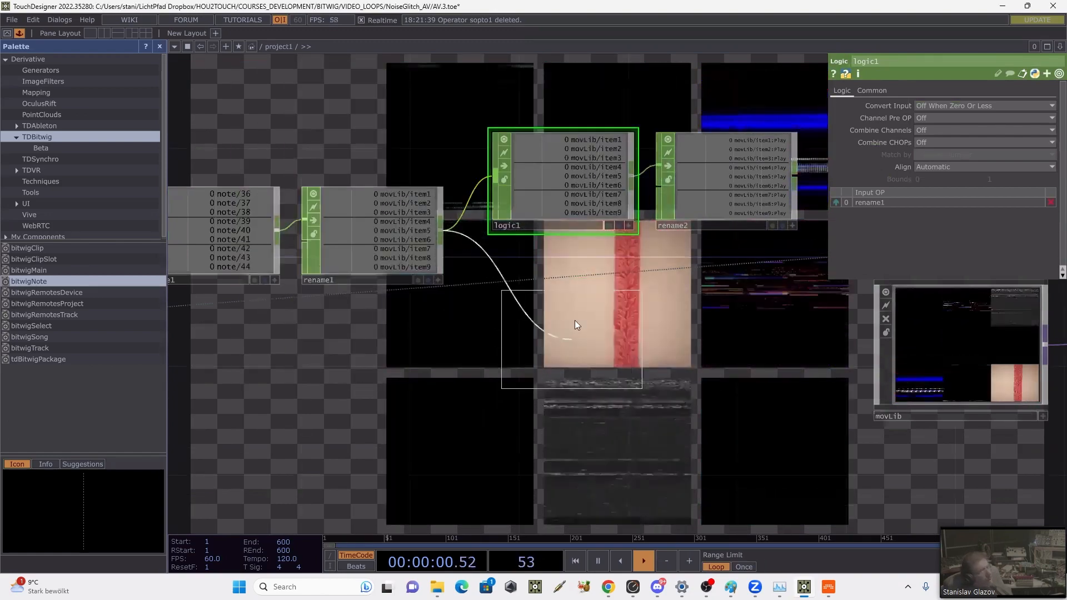
pyautogui.click(567, 317)
pyautogui.moveTo(656, 349); pyautogui.dragTo(571, 382)
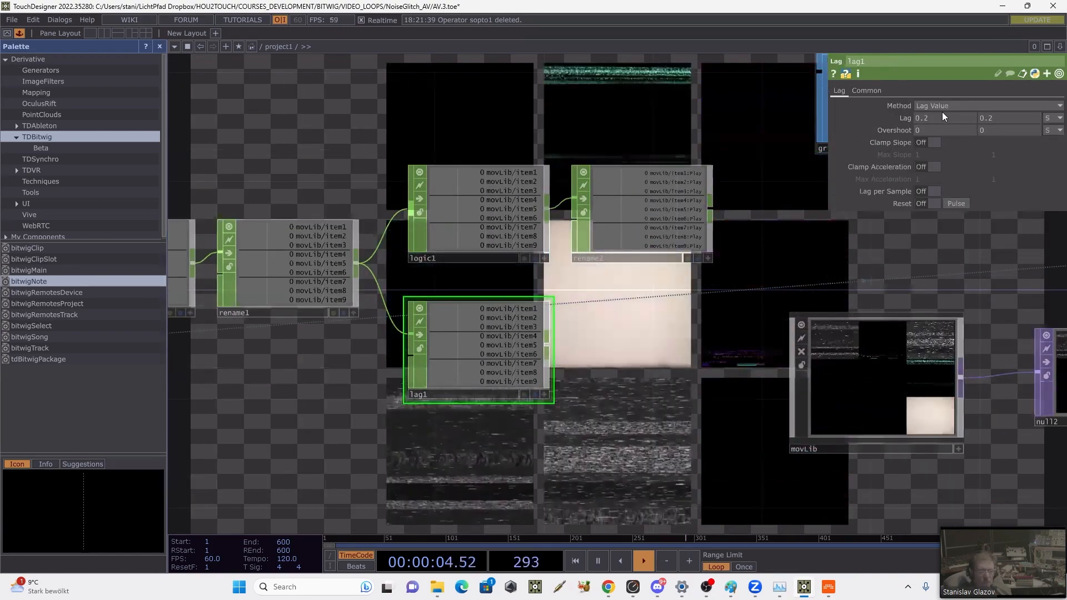
pyautogui.write('0')
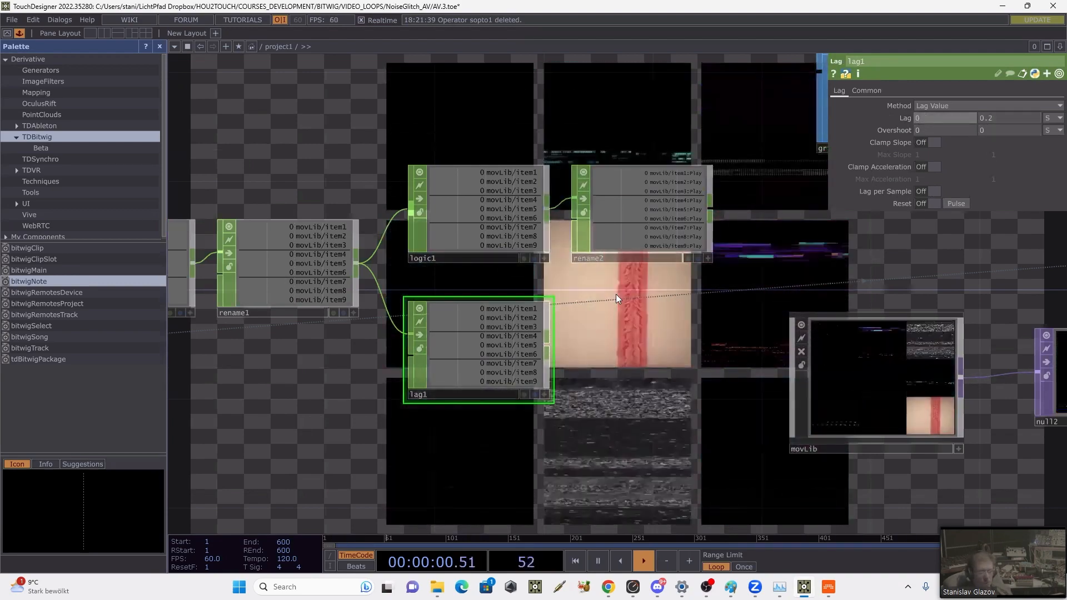
# Step: Add a Math CHOP after lag1, below rename2
pyautogui.moveTo(558, 356); pyautogui.dragTo(521, 335)
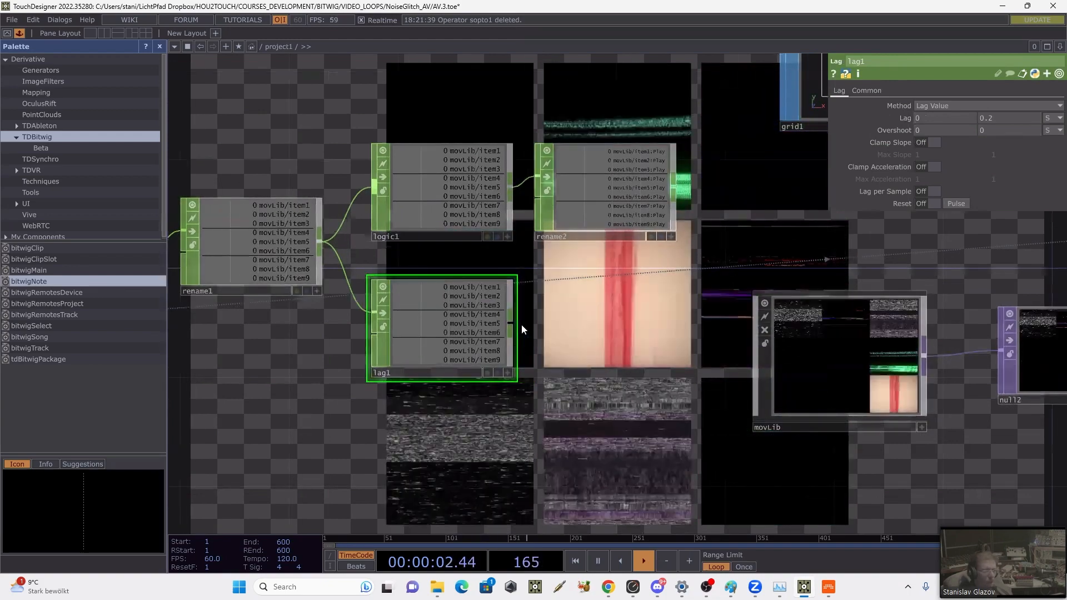
pyautogui.rightClick(512, 326)
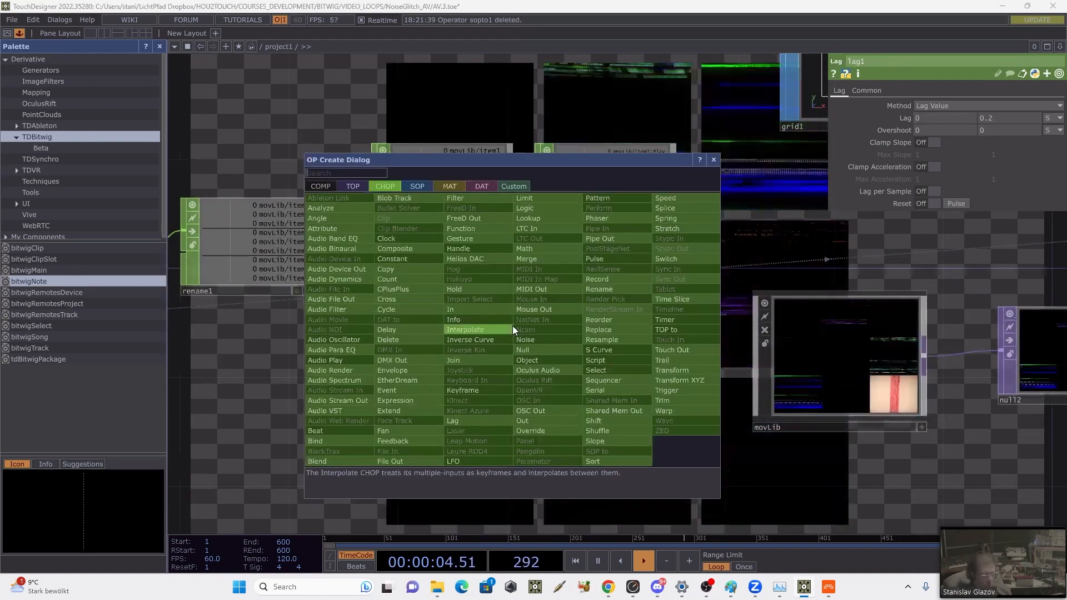
pyautogui.press('Escape')
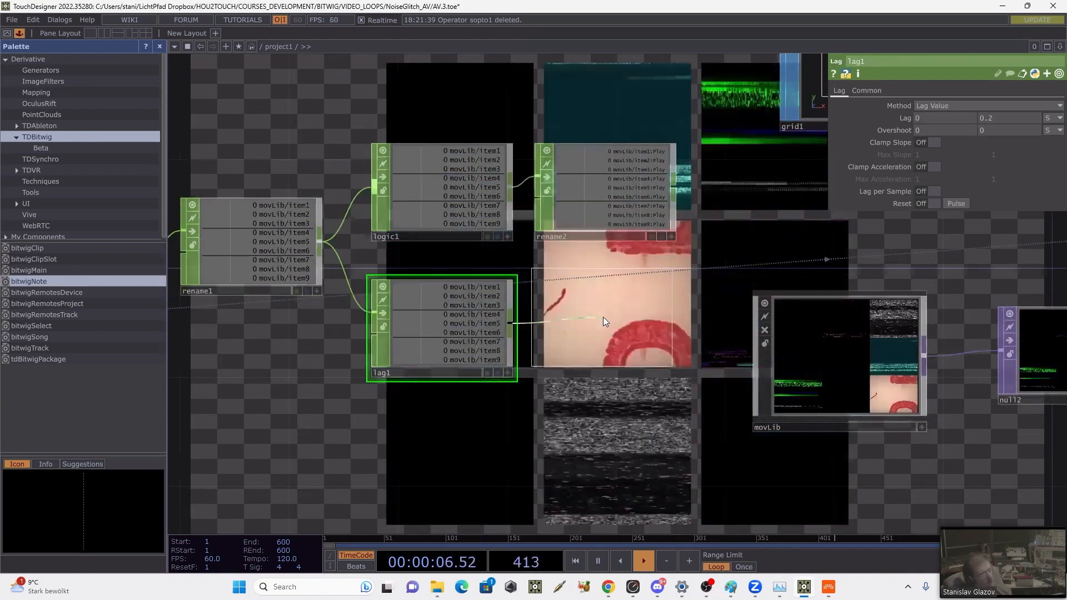
pyautogui.click(606, 322)
# Step: Select the whole CHOP chain from constant2 and bitwigNote through rename2 and math1, and move it farther away from movLib
pyautogui.scroll(-5, 608, 328)
pyautogui.moveTo(272, 231); pyautogui.dragTo(609, 360)
pyautogui.moveTo(605, 316); pyautogui.dragTo(505, 316)
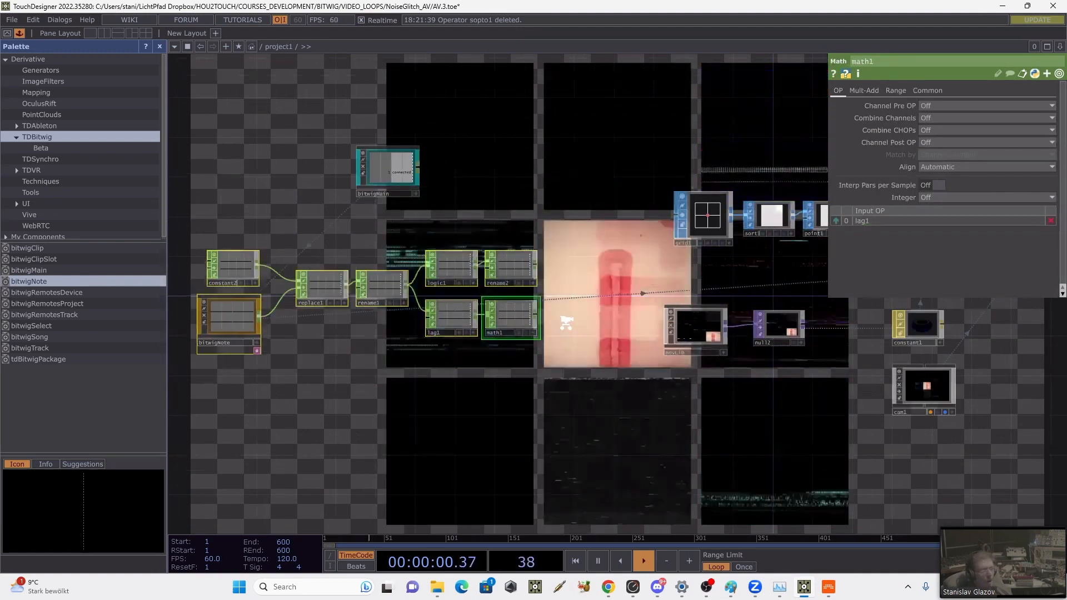
# Step: Set math1 to remap its input from the range 0–100 to the range 0–1
pyautogui.scroll(6, 565, 322)
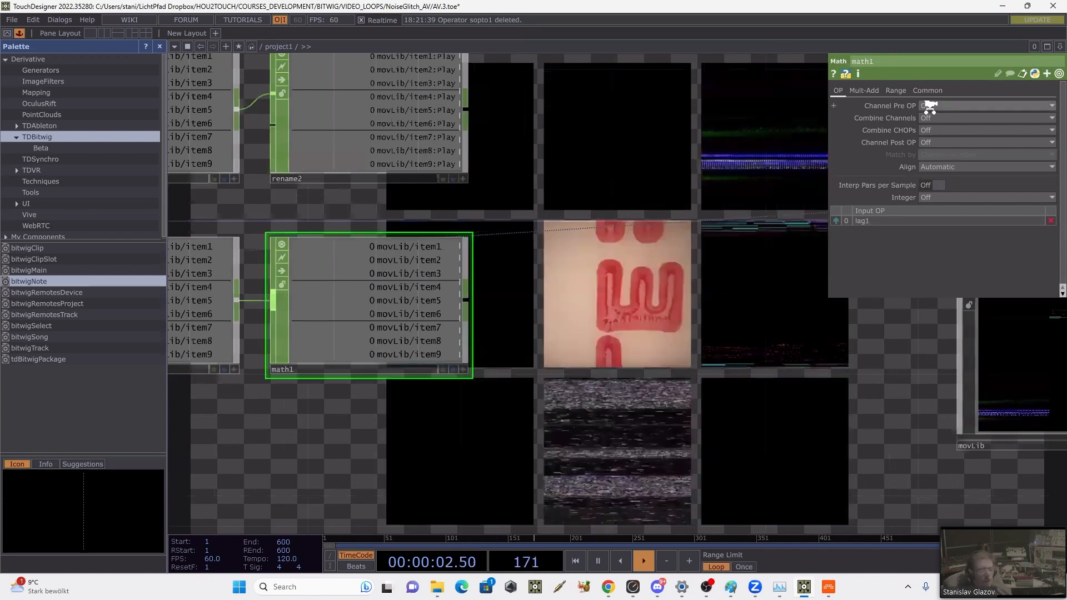
pyautogui.click(895, 90)
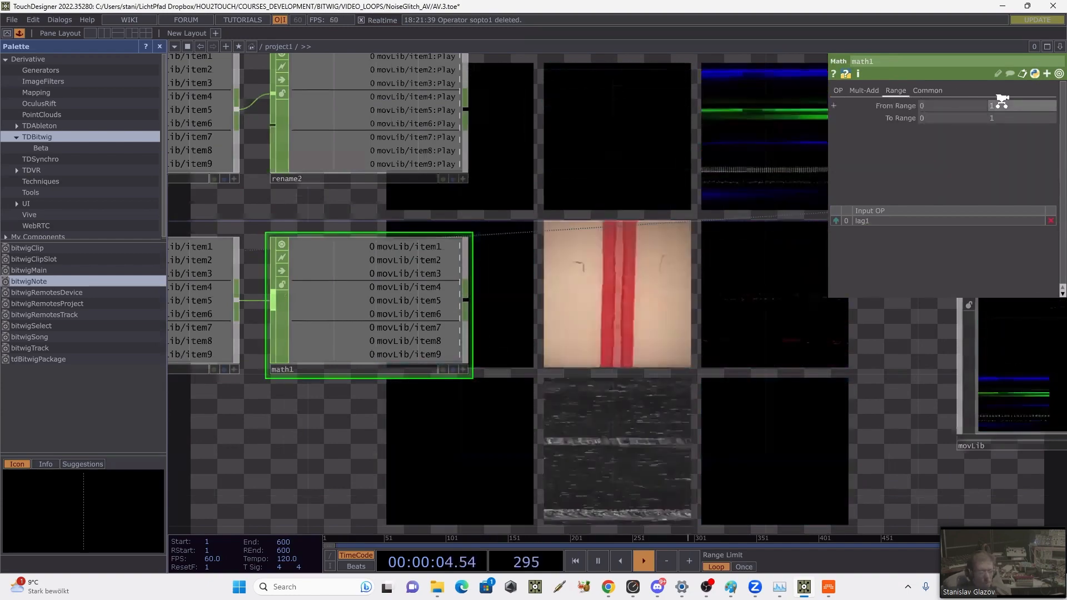
pyautogui.click(1001, 102)
pyautogui.write('100')
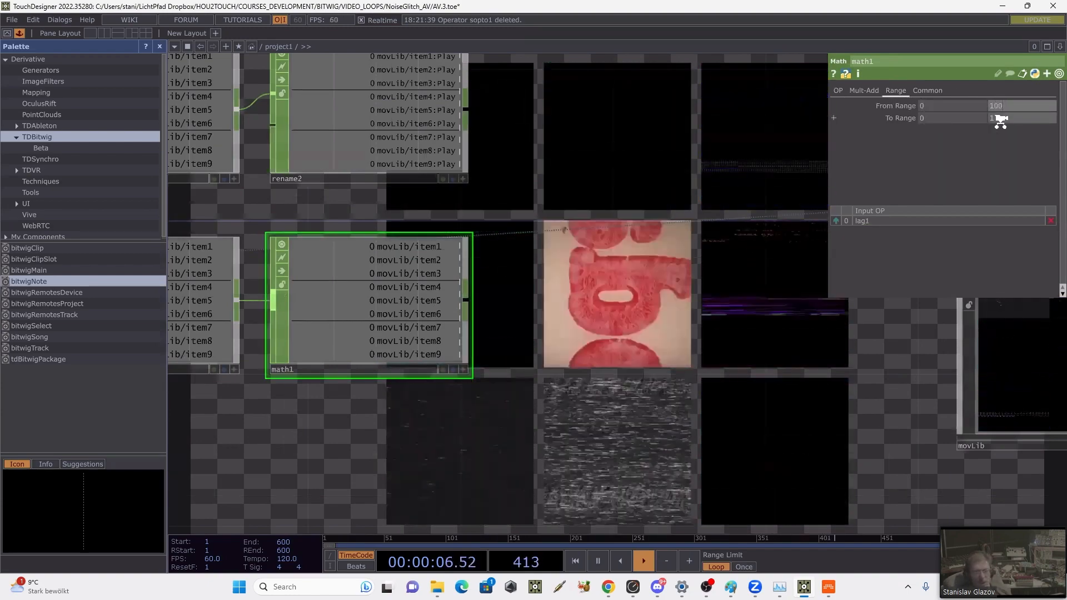
pyautogui.click(1001, 117)
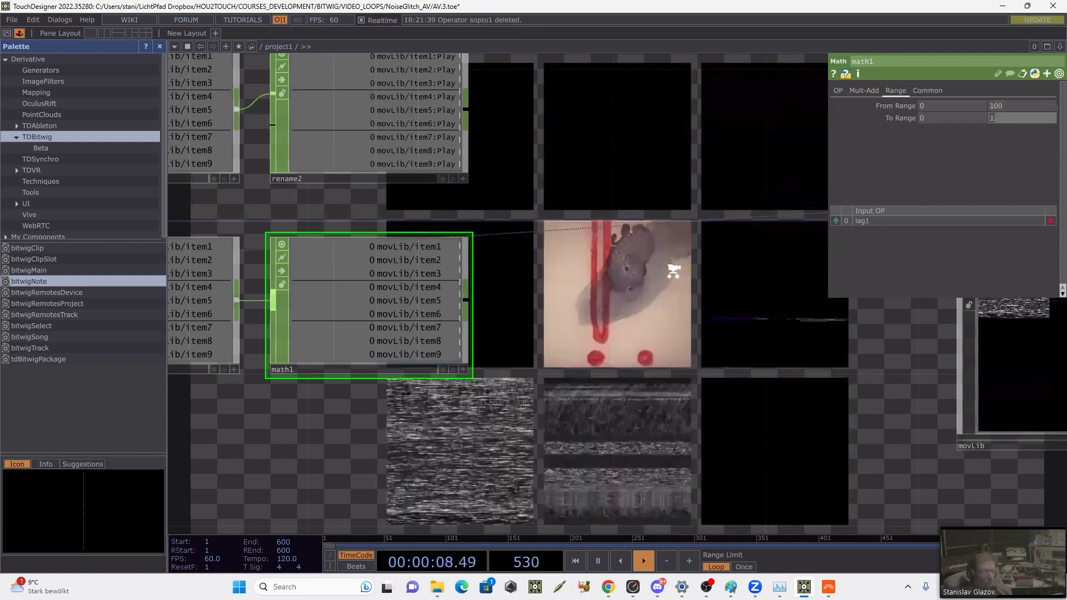
# Step: Add a Rename CHOP after math1
pyautogui.scroll(-5, 519, 320)
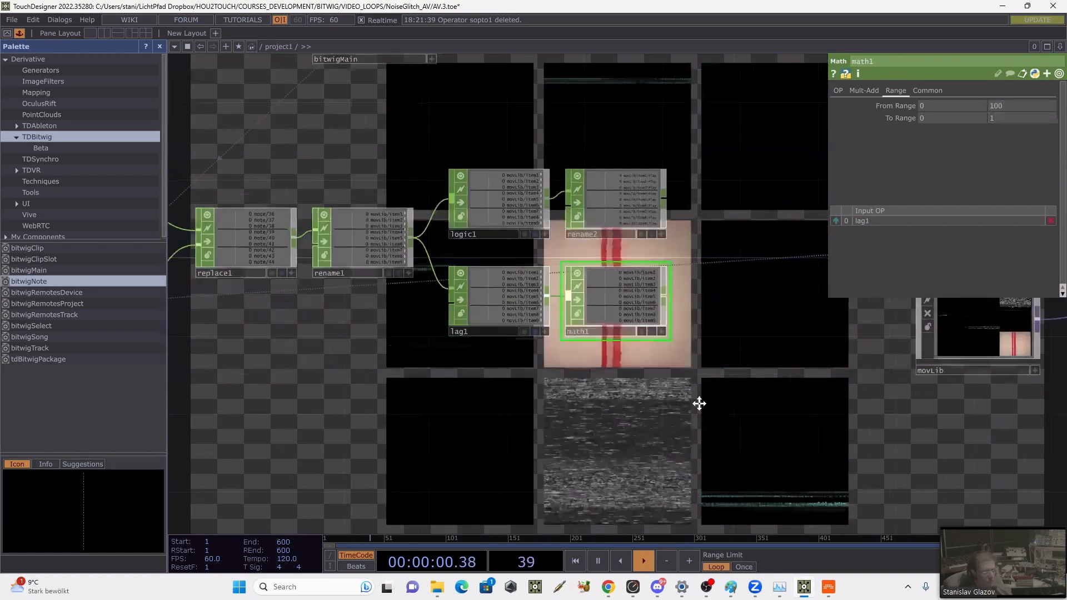
pyautogui.moveTo(699, 403); pyautogui.dragTo(500, 410)
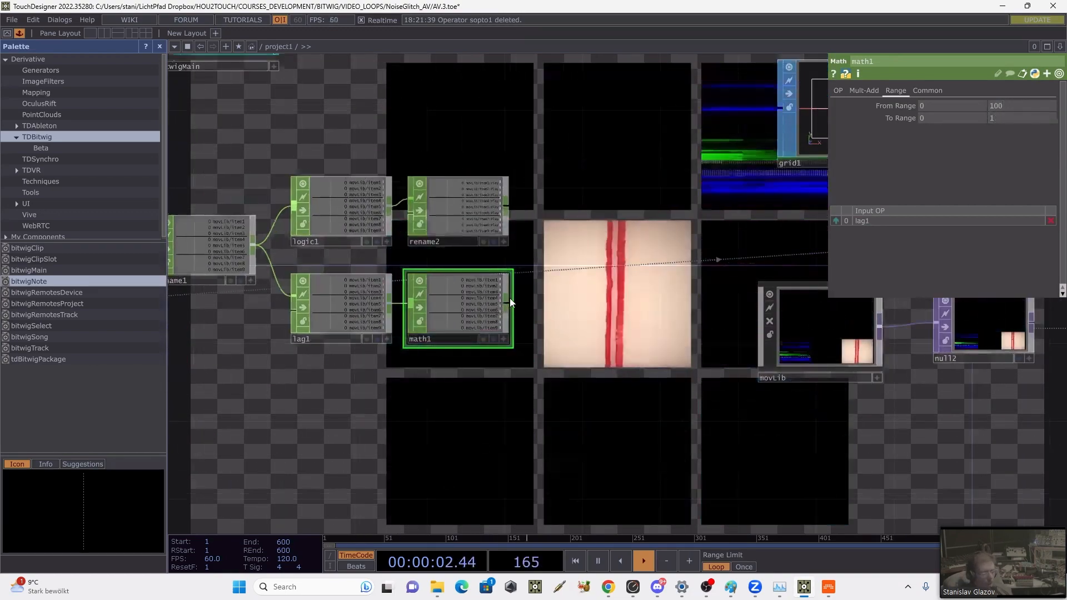
pyautogui.rightClick(510, 302)
pyautogui.write('r')
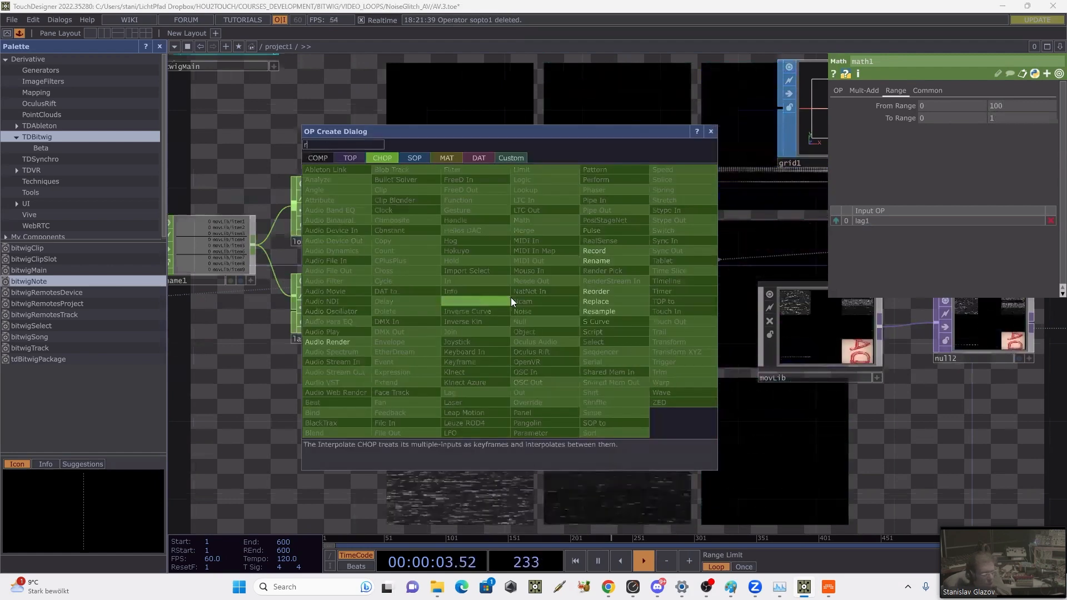
pyautogui.click(585, 261)
pyautogui.click(591, 303)
# Step: Check the custom Volume parameter of item1 inside movLib and return to project1
pyautogui.click(801, 329)
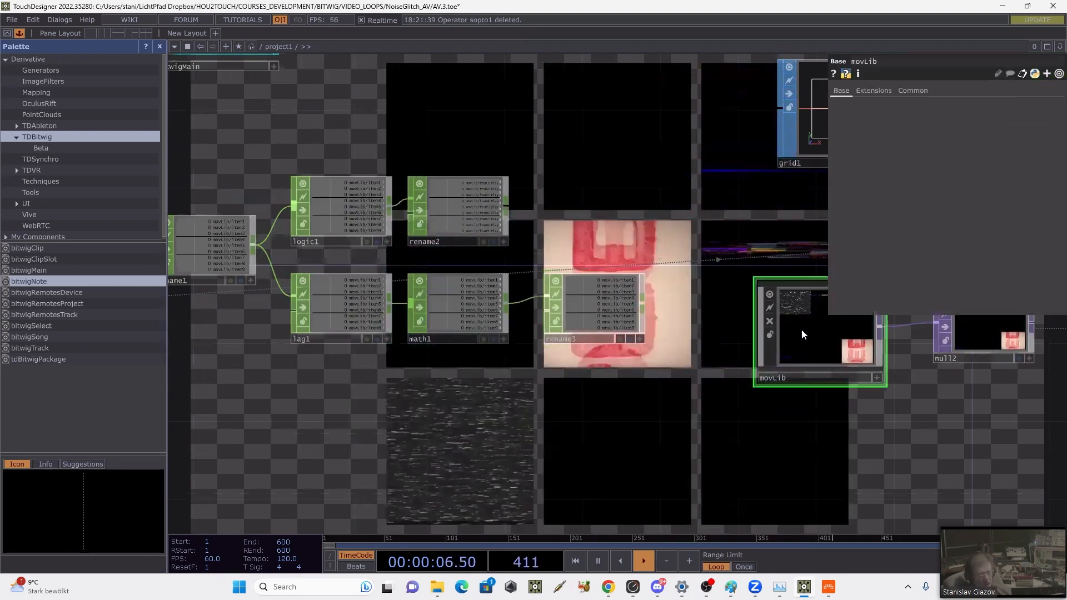
pyautogui.doubleClick(801, 329)
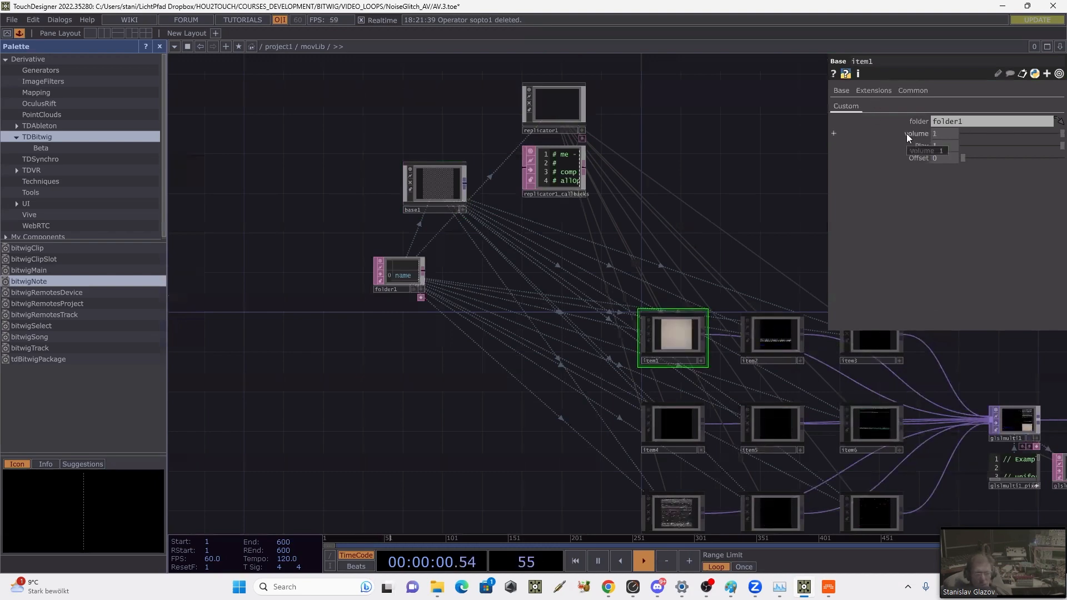
pyautogui.press('u')
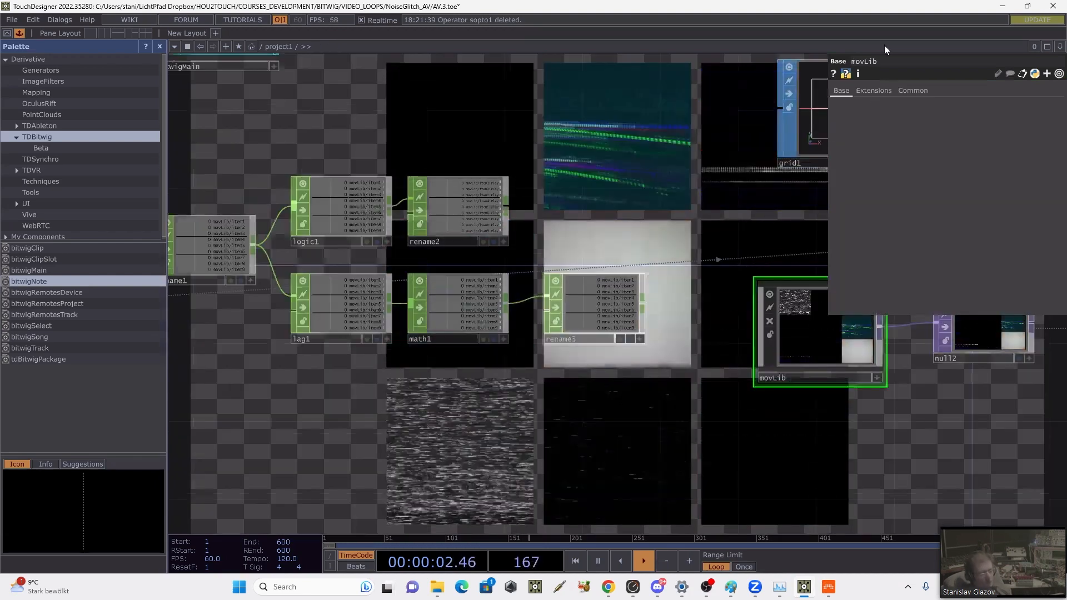
# Step: Append :Volume to all channel names by setting rename3's target pattern to *:Volume
pyautogui.click(619, 294)
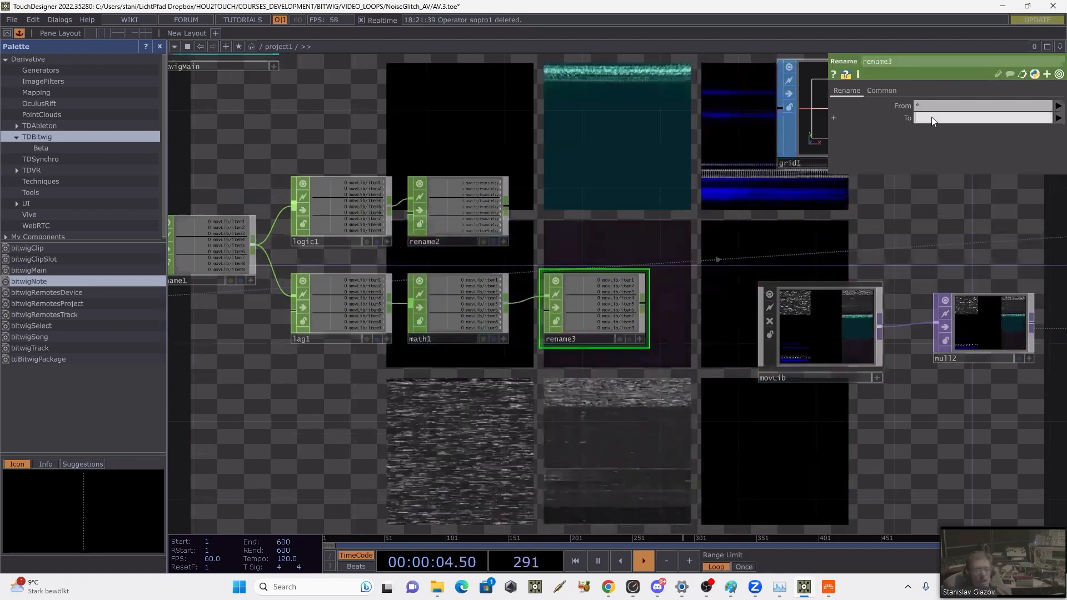
pyautogui.write('*:')
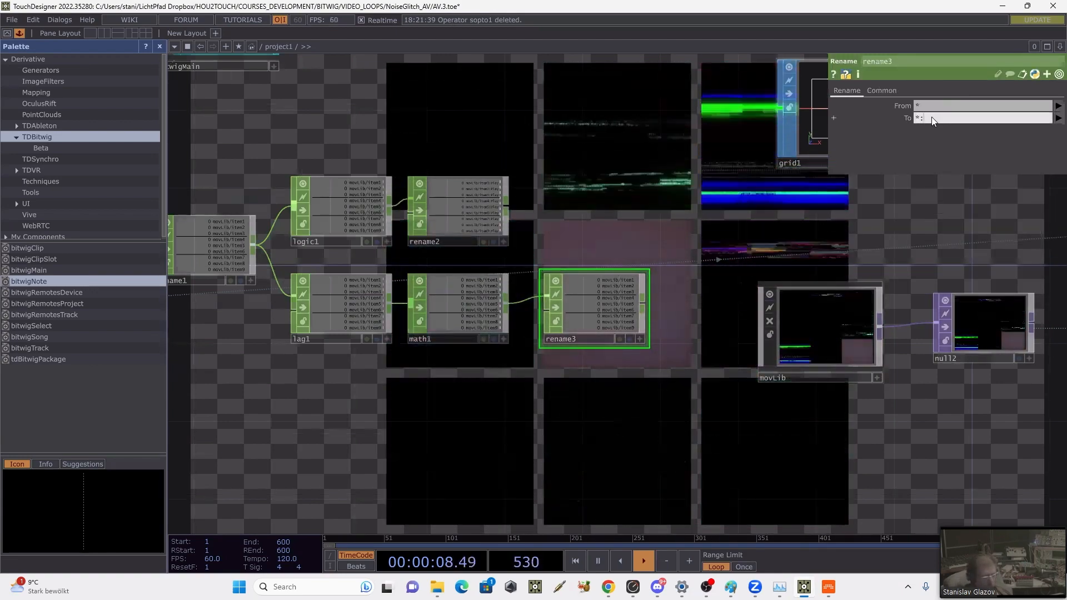
pyautogui.write('volume')
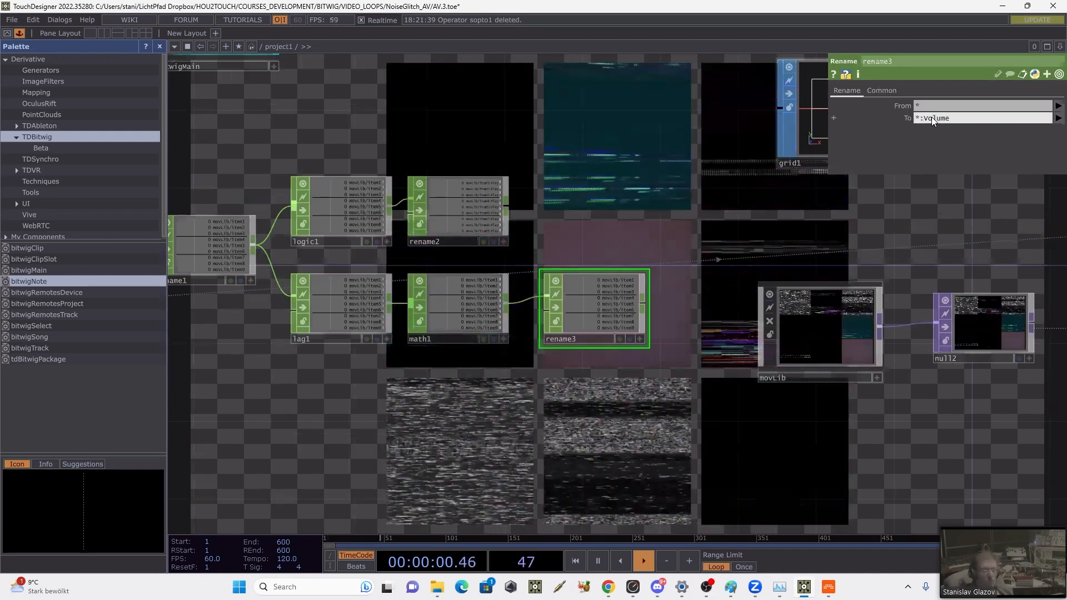
# Step: Apply the *:Volume pattern in rename3 and move rename2 directly above rename3
pyautogui.press('Return')
pyautogui.scroll(3, 555, 347)
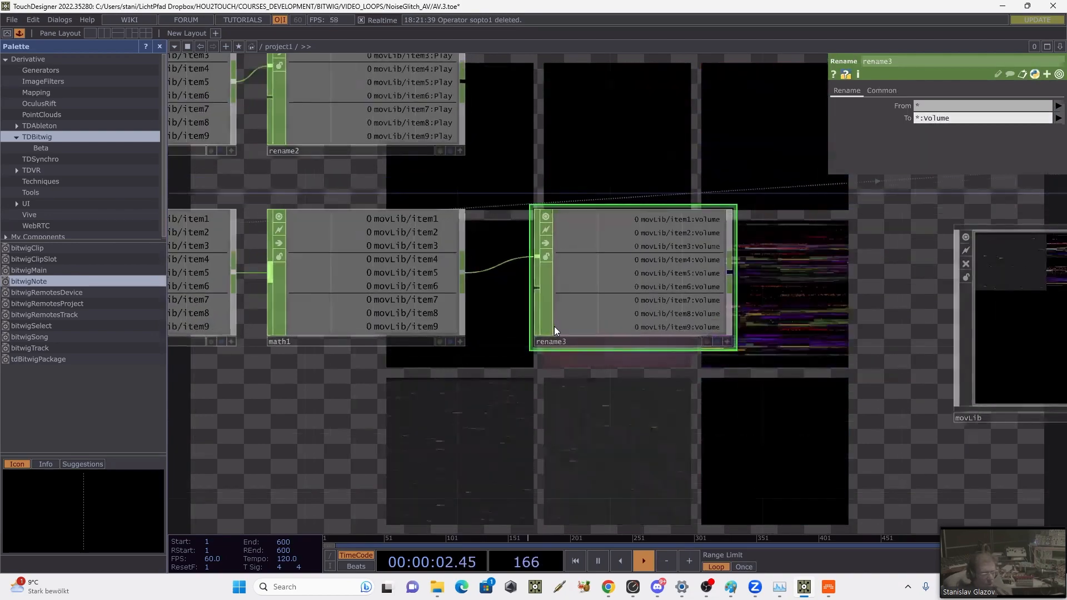
pyautogui.scroll(-3, 548, 293)
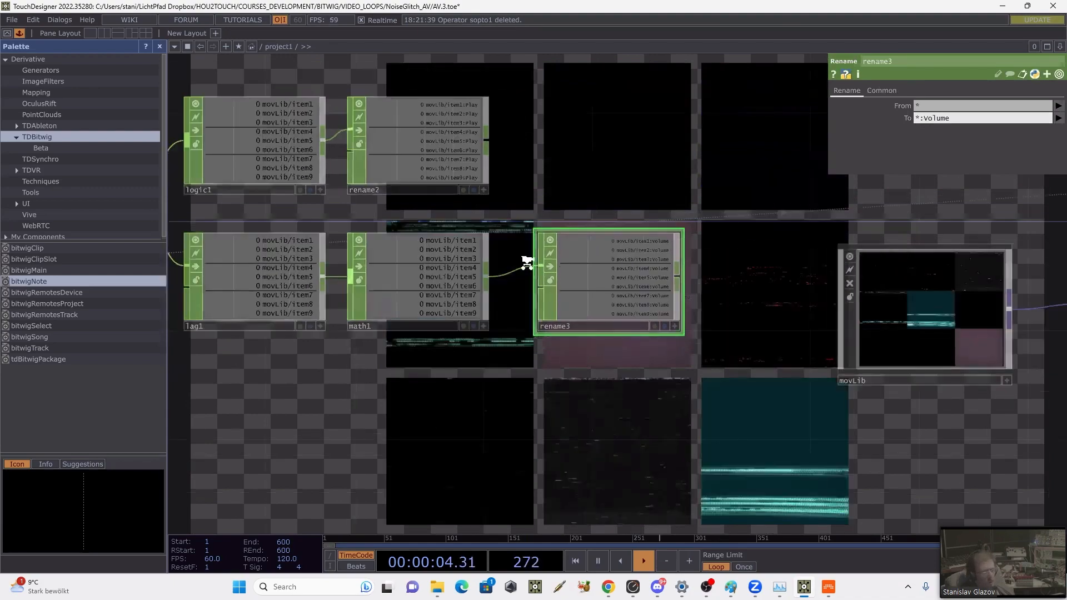
pyautogui.moveTo(606, 144); pyautogui.dragTo(633, 144)
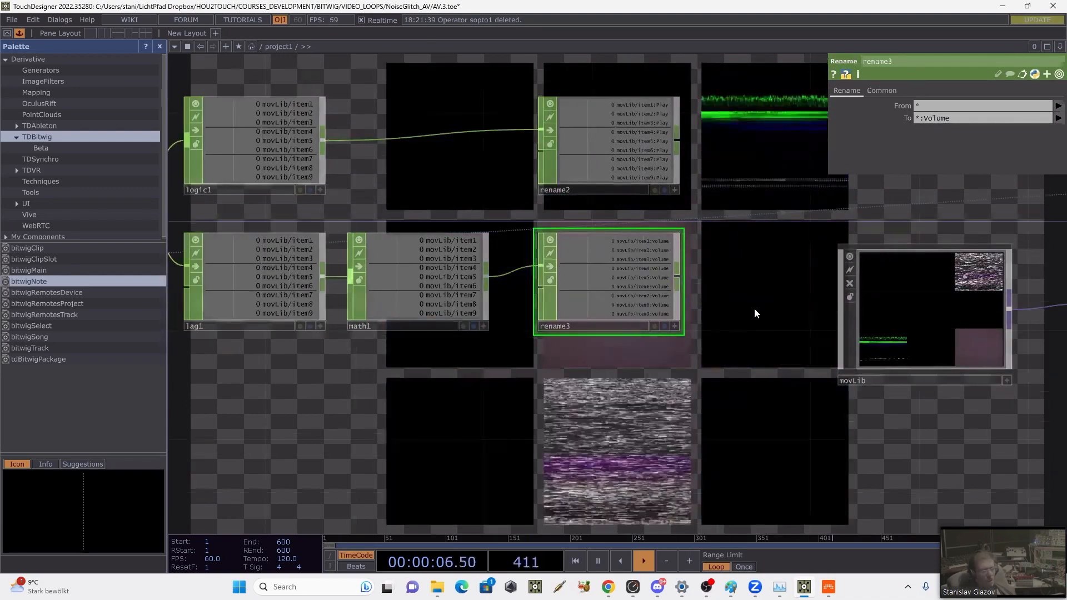
# Step: Move the bitwigMain component down beside bitwigNote, at the start of the node chain
pyautogui.moveTo(833, 321); pyautogui.dragTo(678, 308)
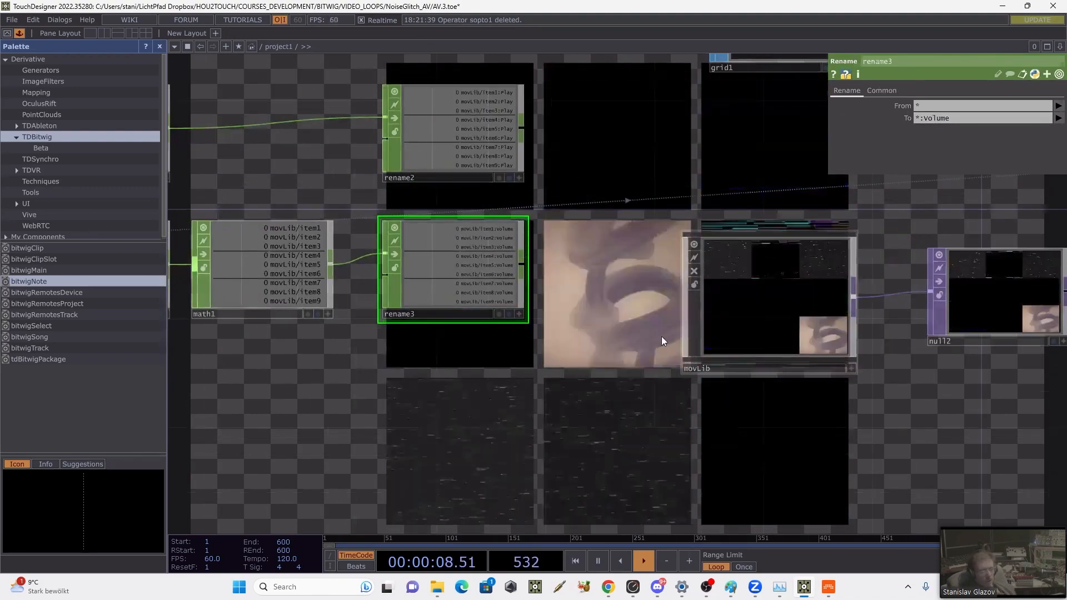
pyautogui.moveTo(630, 283); pyautogui.dragTo(717, 302)
pyautogui.scroll(-4, 716, 302)
pyautogui.moveTo(780, 402); pyautogui.dragTo(915, 416)
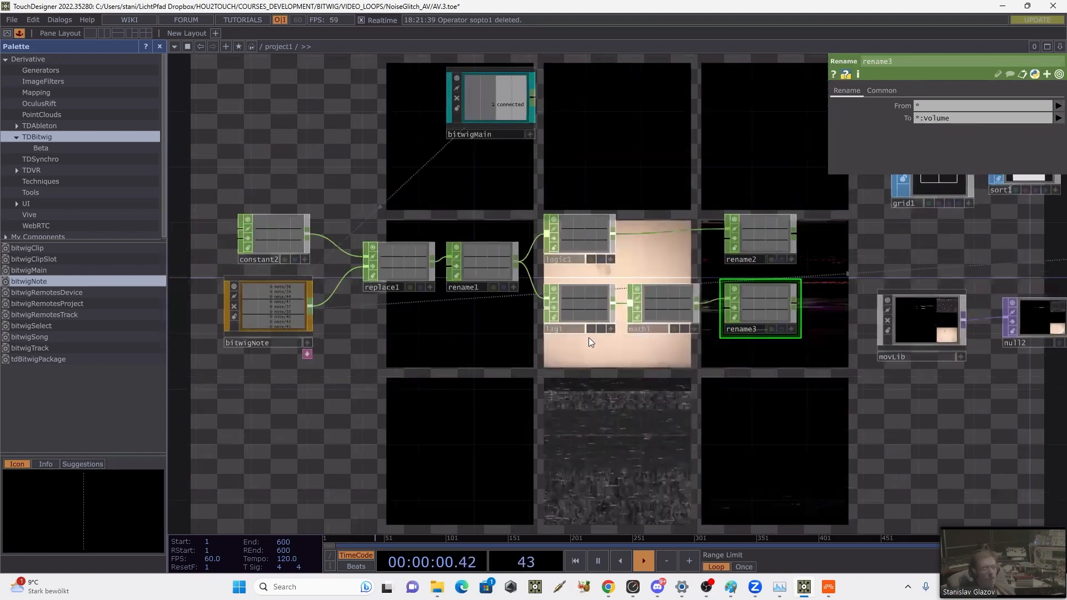
pyautogui.moveTo(507, 162); pyautogui.dragTo(575, 205)
pyautogui.moveTo(546, 148); pyautogui.dragTo(215, 356)
# Step: Add a Merge CHOP in the free area after rename2 and rename3
pyautogui.moveTo(288, 411); pyautogui.dragTo(21, 388)
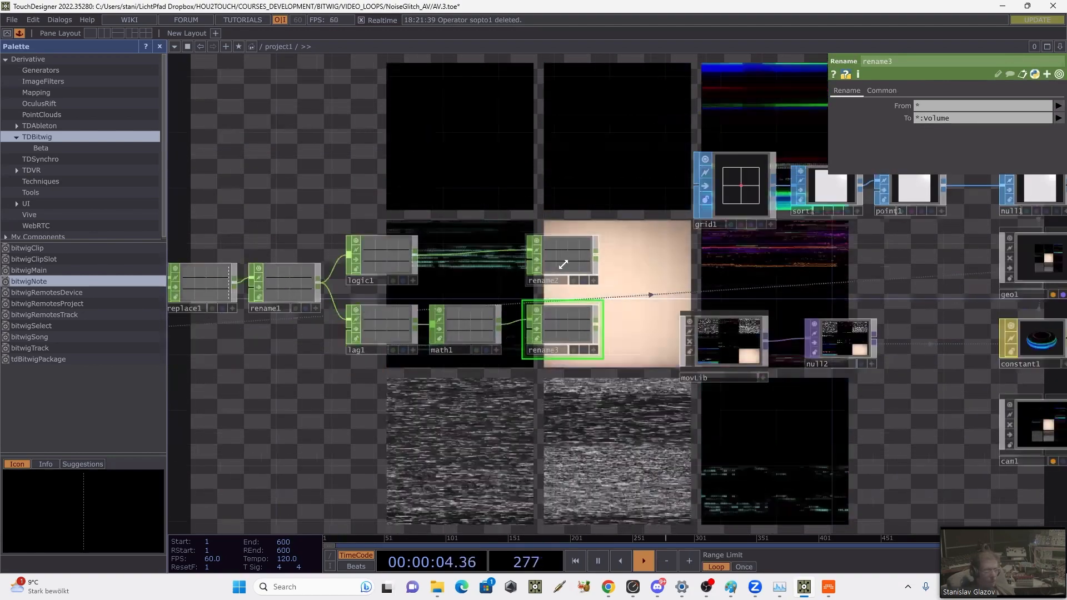
pyautogui.moveTo(649, 269); pyautogui.dragTo(553, 271)
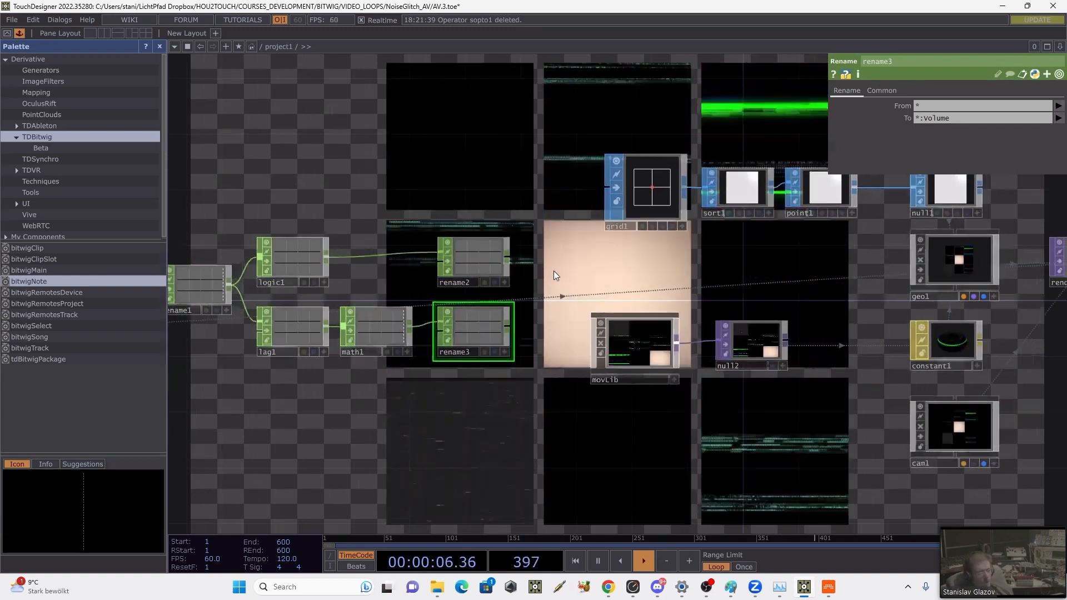
pyautogui.press('Tab')
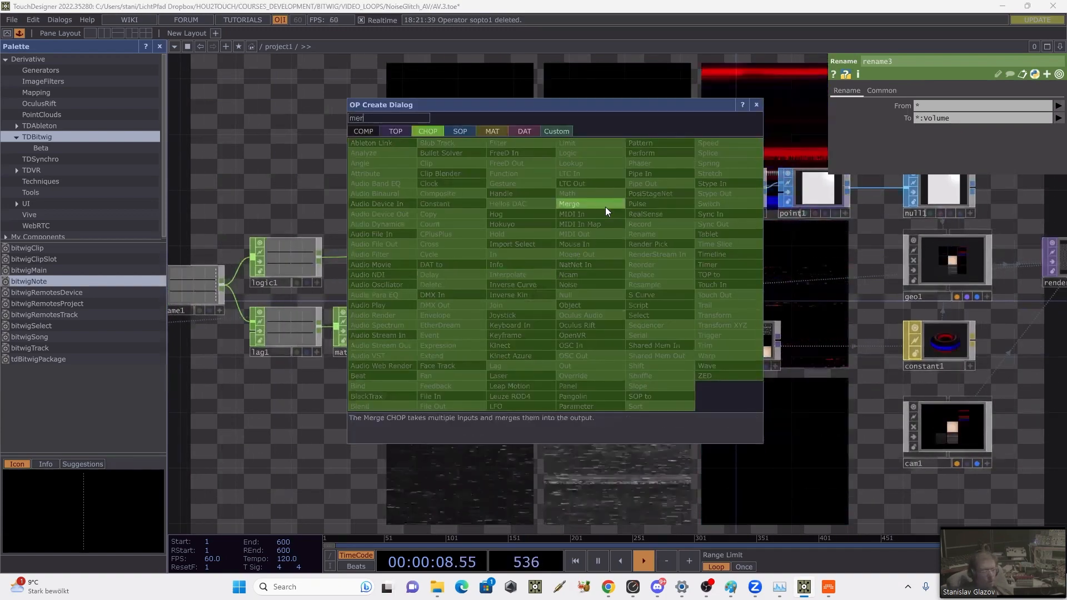
pyautogui.click(603, 205)
pyautogui.moveTo(764, 290); pyautogui.dragTo(772, 252)
pyautogui.scroll(-5, 772, 253)
# Step: Shift the whole Bitwig node chain away from movLib and place merge1 close behind rename2 and rename3
pyautogui.moveTo(316, 195); pyautogui.dragTo(660, 330)
pyautogui.moveTo(648, 273); pyautogui.dragTo(548, 273)
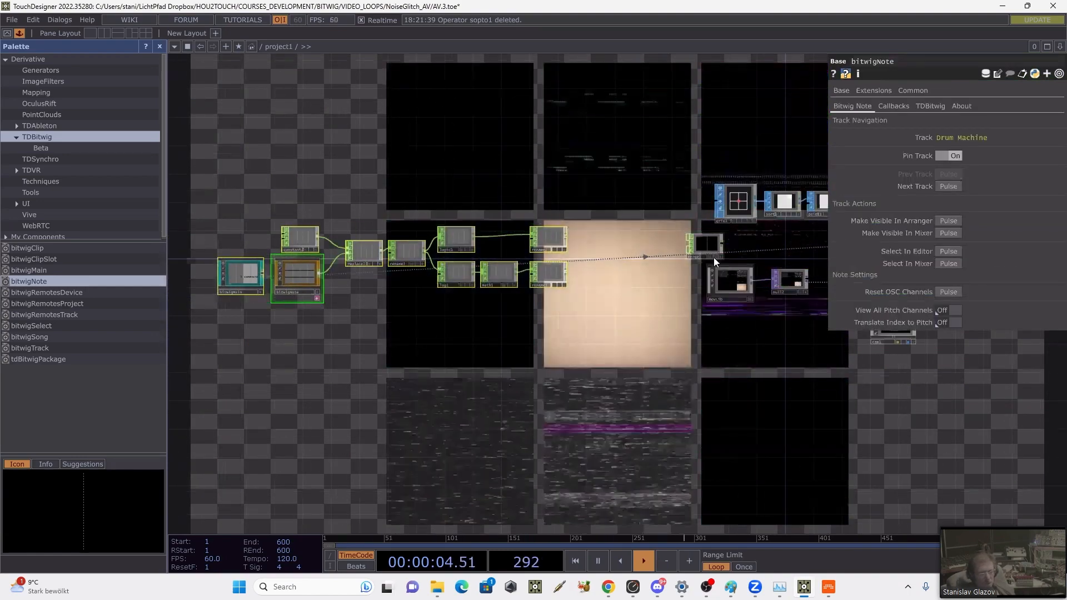
pyautogui.moveTo(714, 258); pyautogui.dragTo(611, 261)
pyautogui.scroll(3, 608, 261)
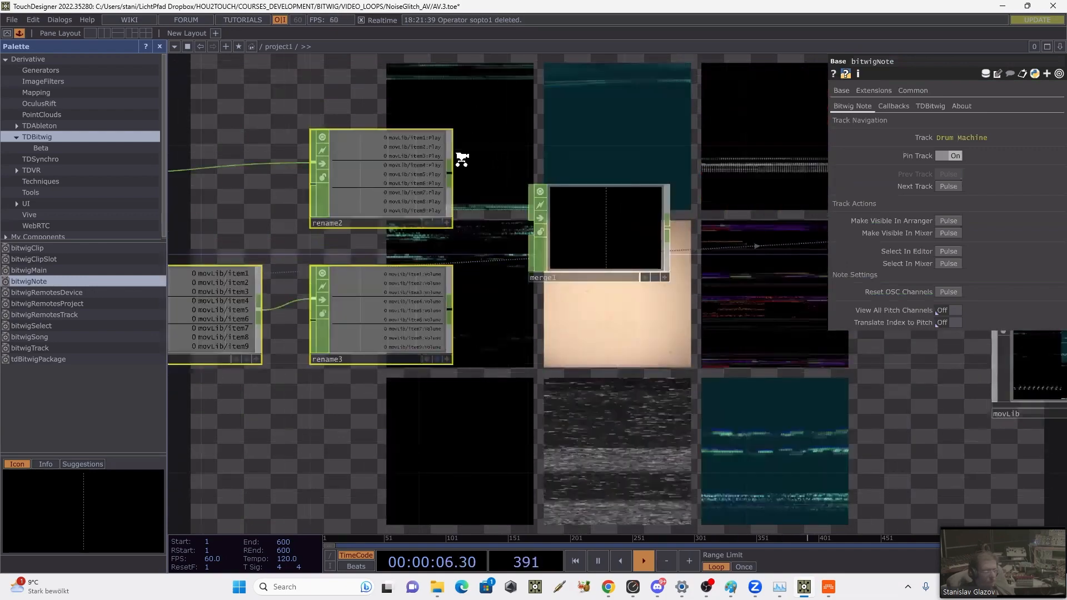
# Step: Wire the outputs of rename2 and rename3 into merge1
pyautogui.click(424, 343)
pyautogui.moveTo(448, 176); pyautogui.dragTo(539, 218)
pyautogui.moveTo(449, 309); pyautogui.dragTo(539, 222)
# Step: Set merge1's export method to Channel Name is Path:Parameter and activate its export
pyautogui.click(593, 256)
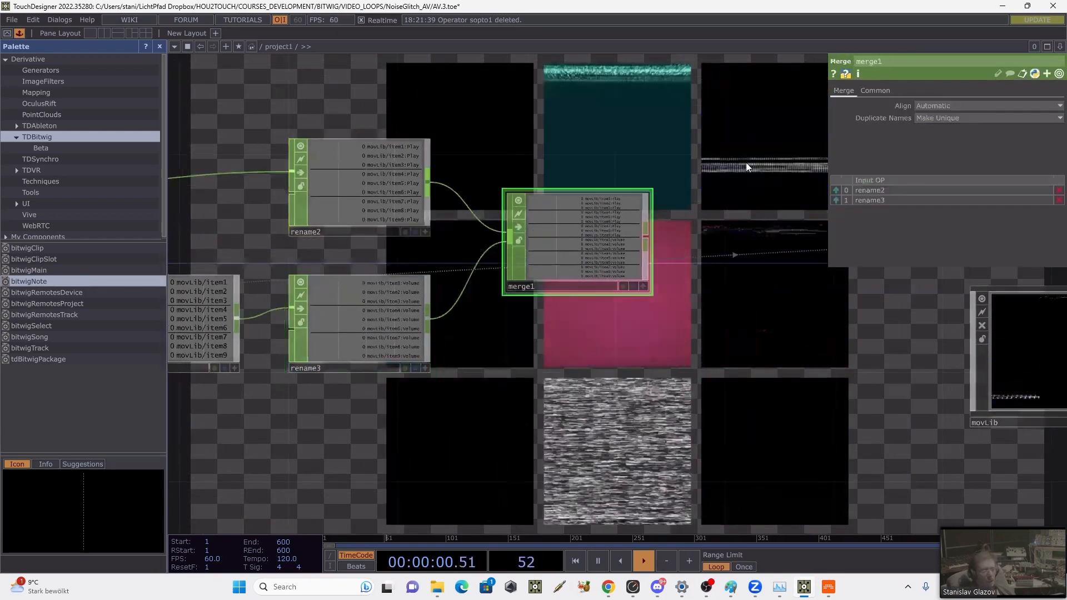
pyautogui.click(875, 90)
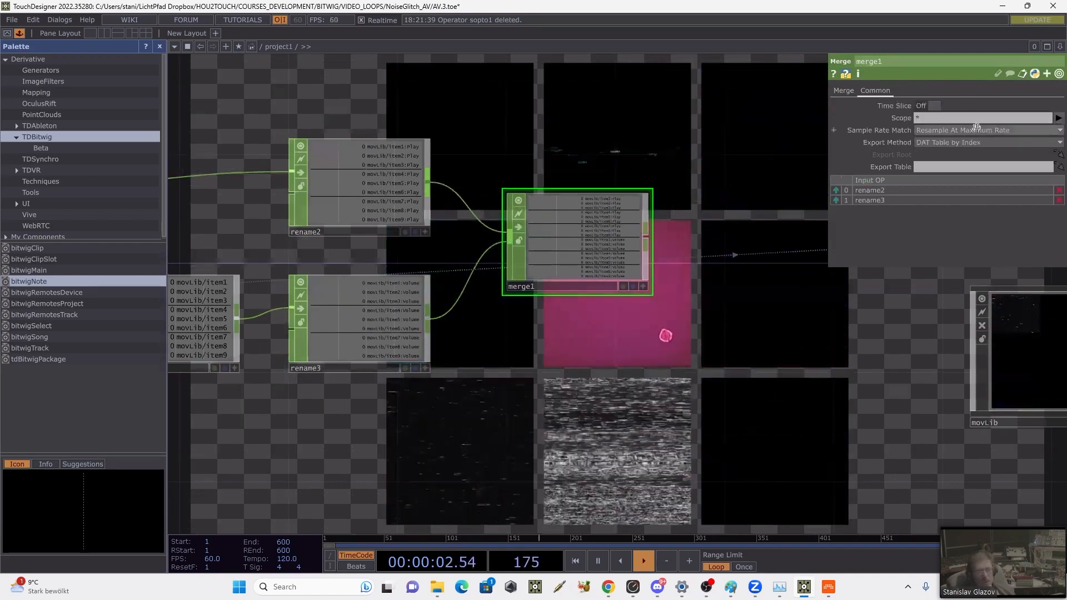
pyautogui.click(966, 142)
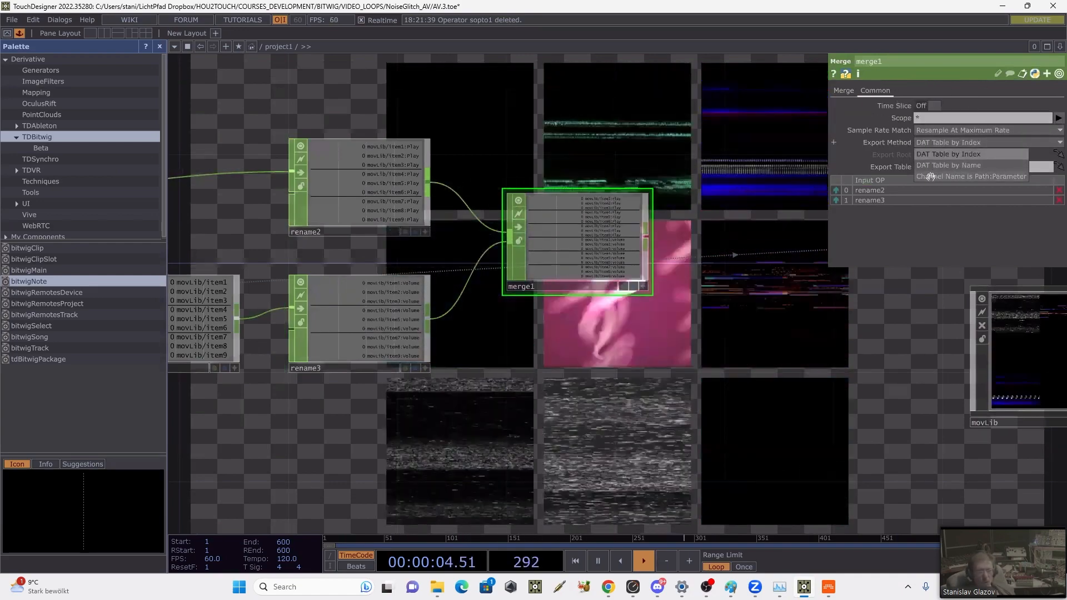
pyautogui.click(940, 176)
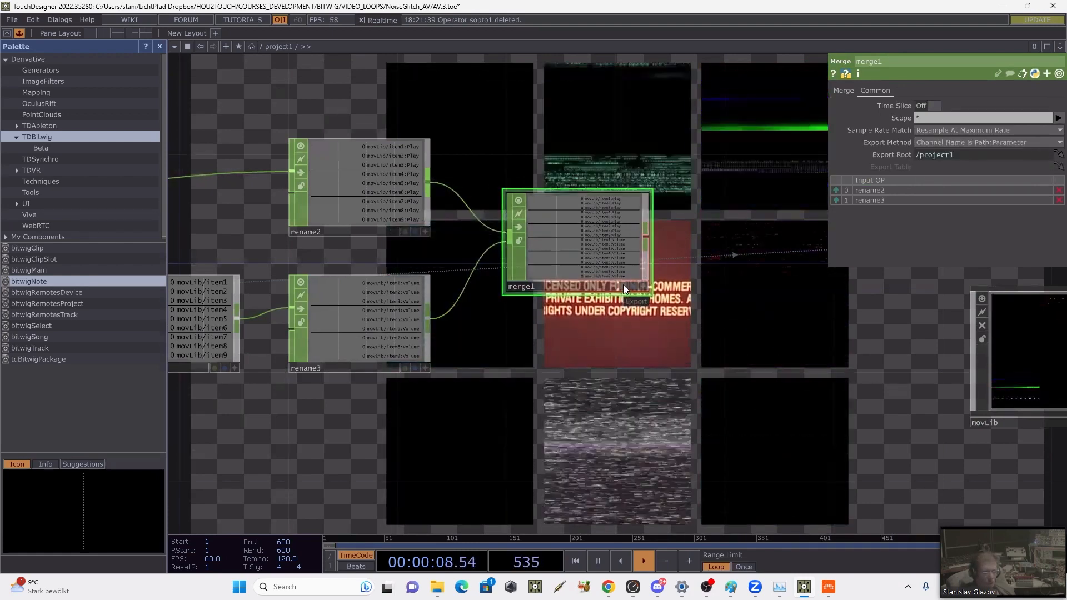
pyautogui.moveTo(480, 263); pyautogui.dragTo(263, 234)
pyautogui.moveTo(738, 371); pyautogui.dragTo(574, 322)
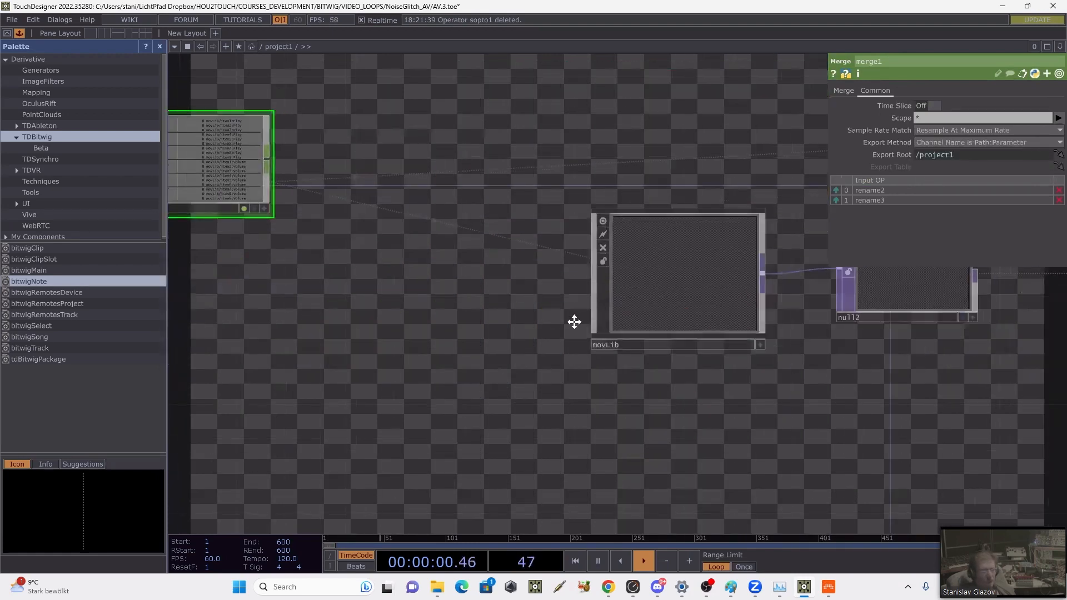
# Step: Examine merge1's channel names and item1's Volume and Play parameters inside movLib, and return to project1
pyautogui.moveTo(342, 219); pyautogui.dragTo(639, 322)
pyautogui.scroll(5, 533, 236)
pyautogui.scroll(1, 530, 230)
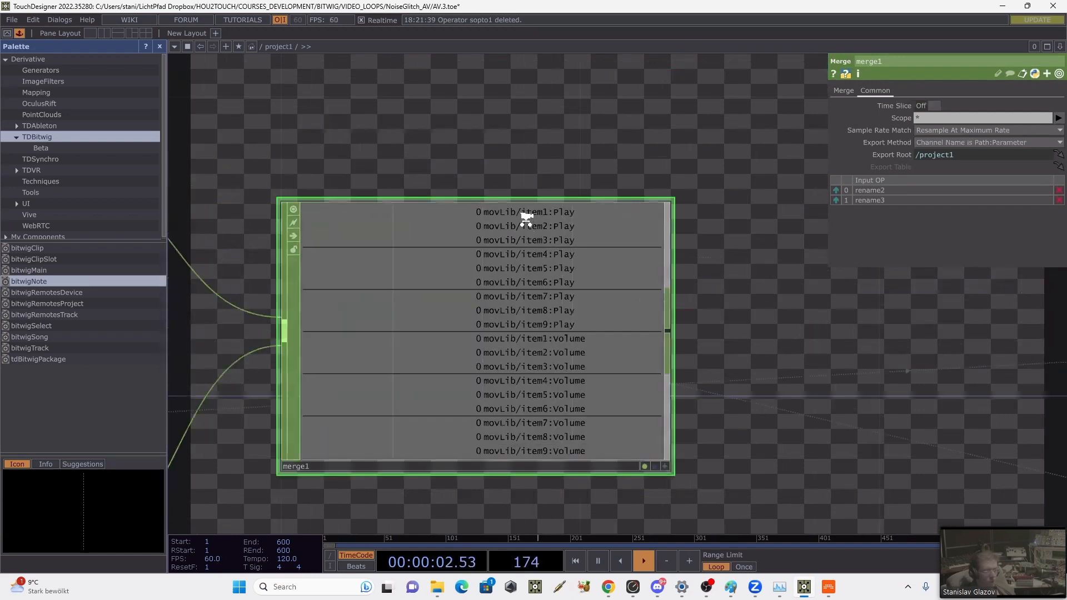
pyautogui.scroll(-8, 573, 353)
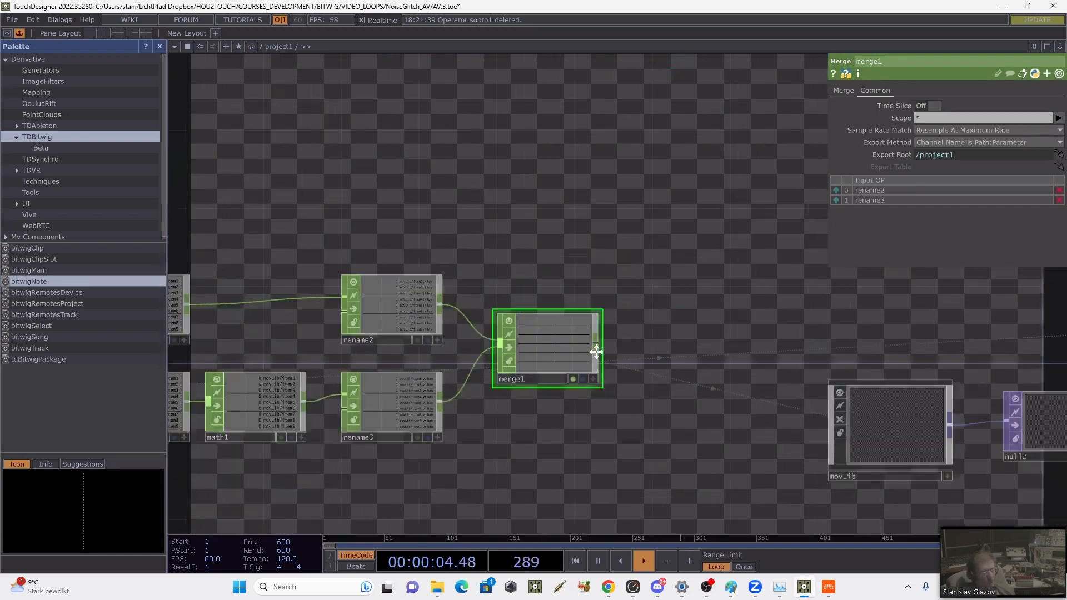
pyautogui.scroll(1, 595, 352)
pyautogui.doubleClick(837, 360)
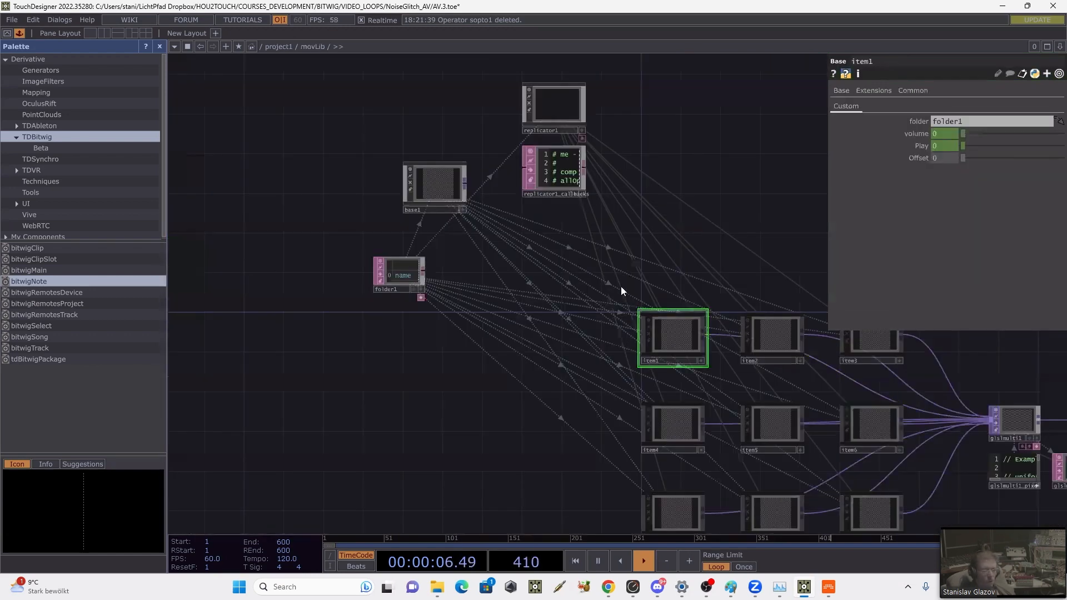
pyautogui.moveTo(502, 203); pyautogui.dragTo(439, 156)
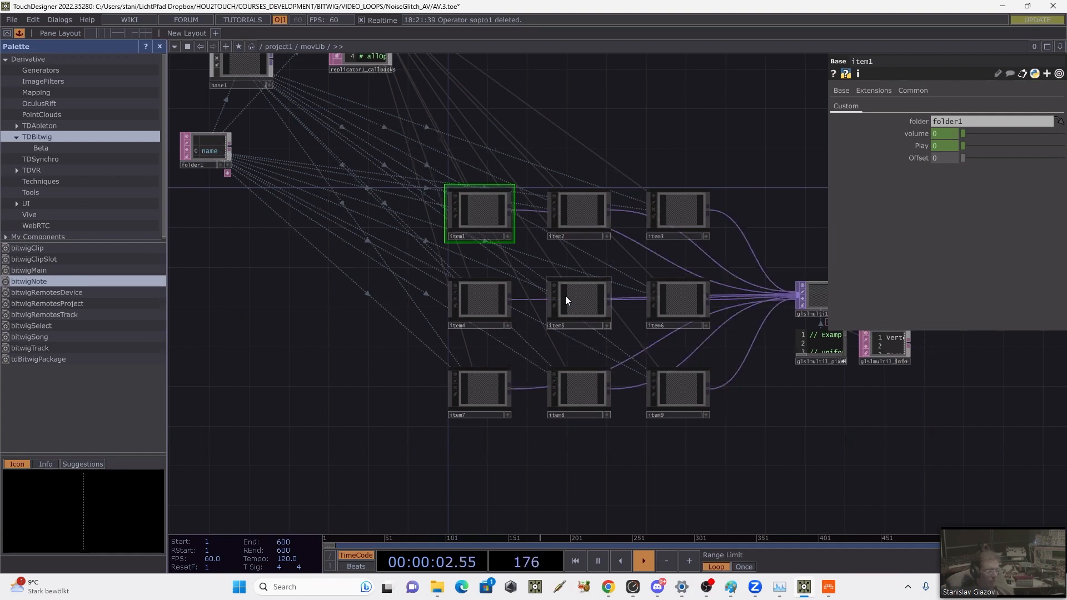
pyautogui.moveTo(570, 136); pyautogui.dragTo(598, 145)
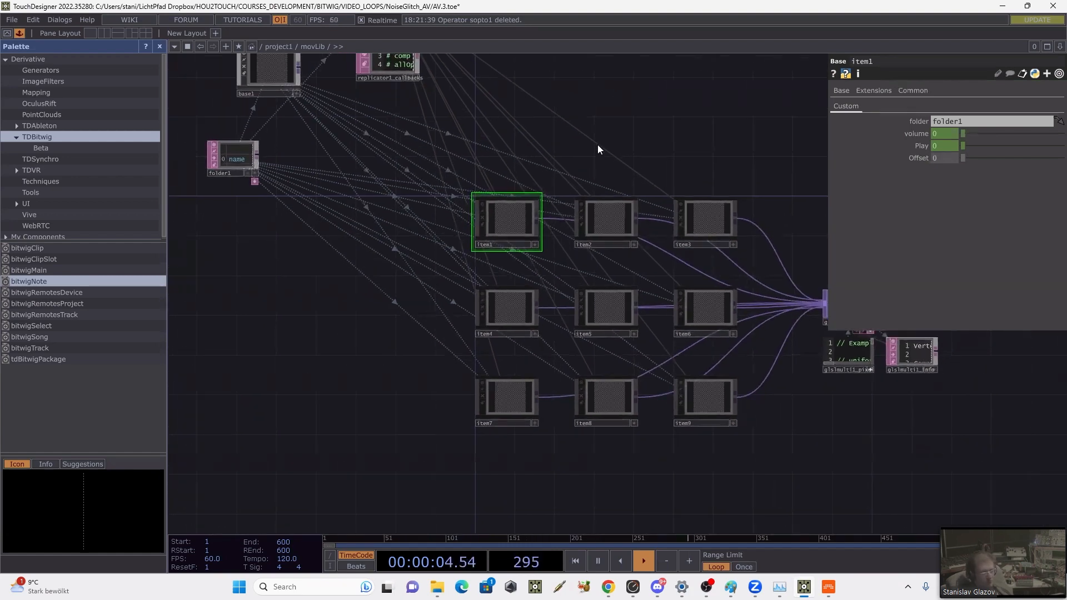
pyautogui.press('u')
pyautogui.moveTo(691, 252); pyautogui.dragTo(772, 212)
pyautogui.scroll(-3, 772, 212)
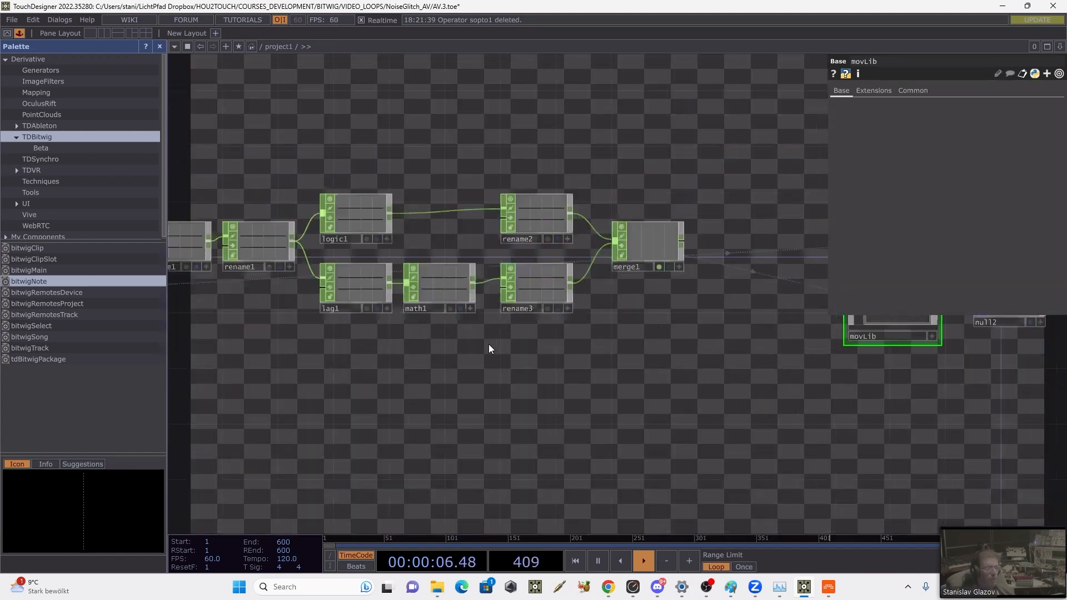
# Step: Switch to Bitwig, start playback and move its window aside so the TouchDesigner network can be watched
pyautogui.moveTo(489, 348); pyautogui.dragTo(728, 347)
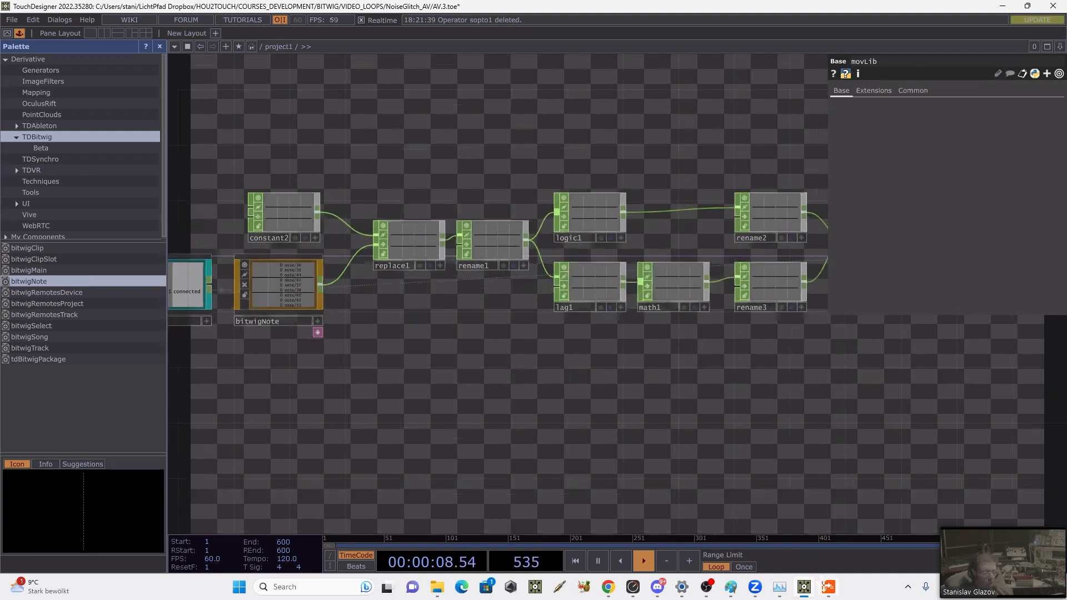
pyautogui.click(826, 587)
pyautogui.click(514, 42)
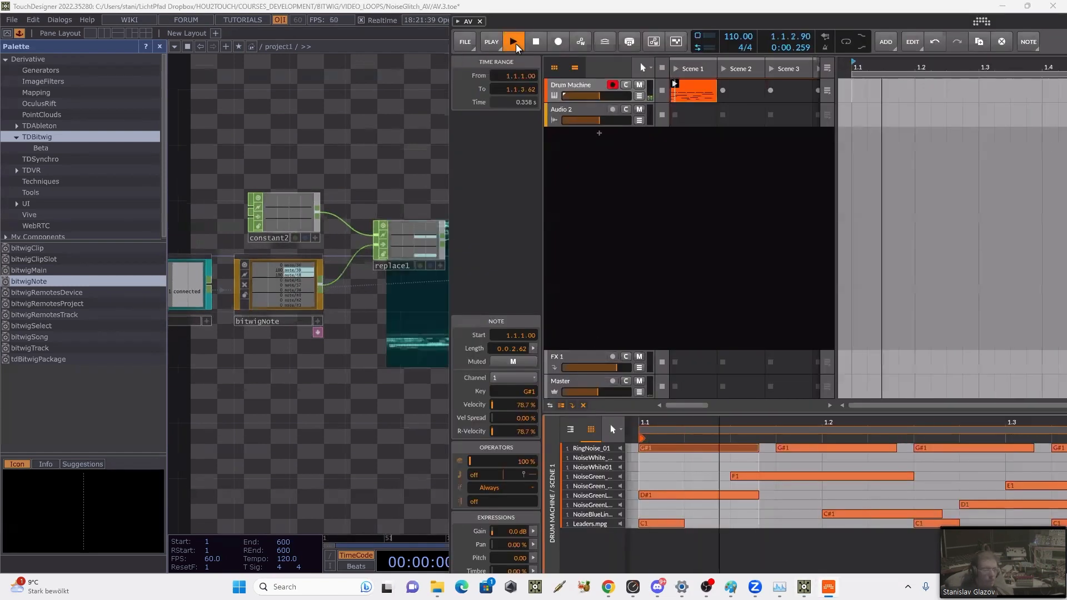
pyautogui.moveTo(563, 23); pyautogui.dragTo(786, 50)
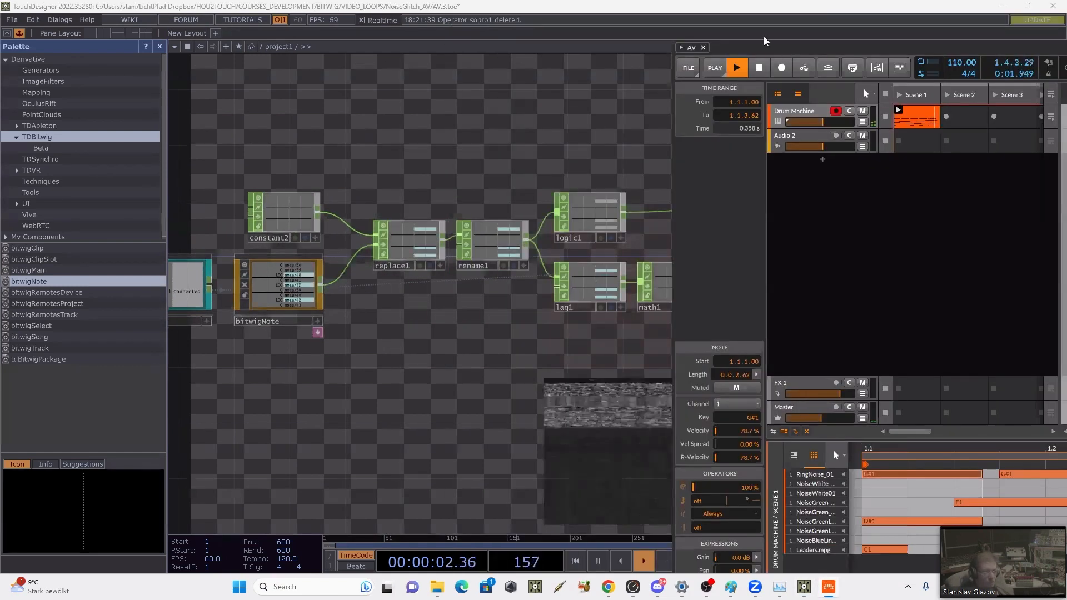
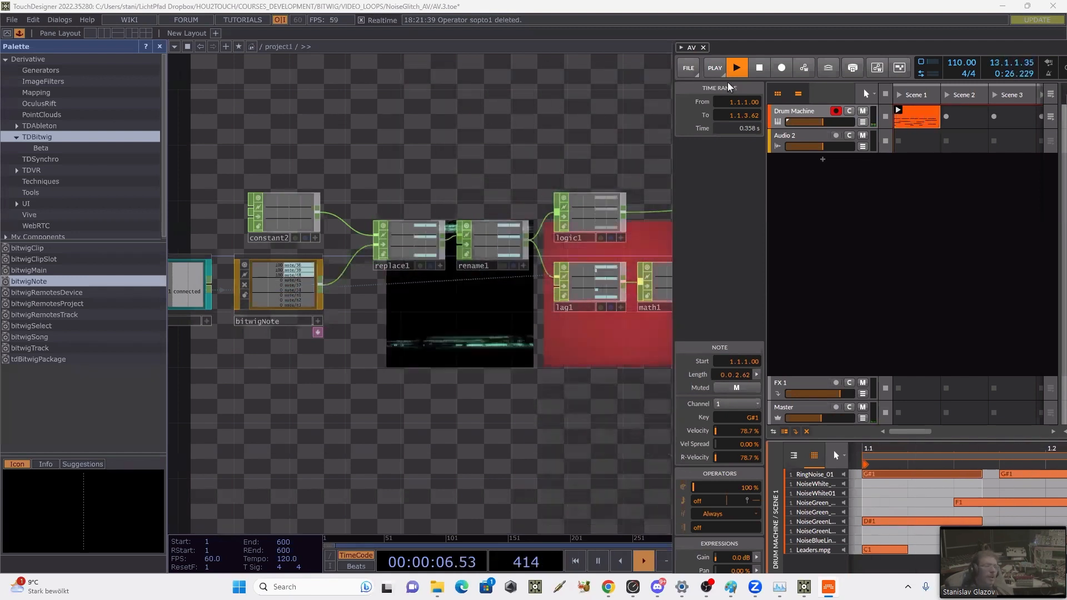
# Step: Stop the Bitwig playback and bring up the parameters of the sort1 operator in the TouchDesigner network
pyautogui.click(760, 69)
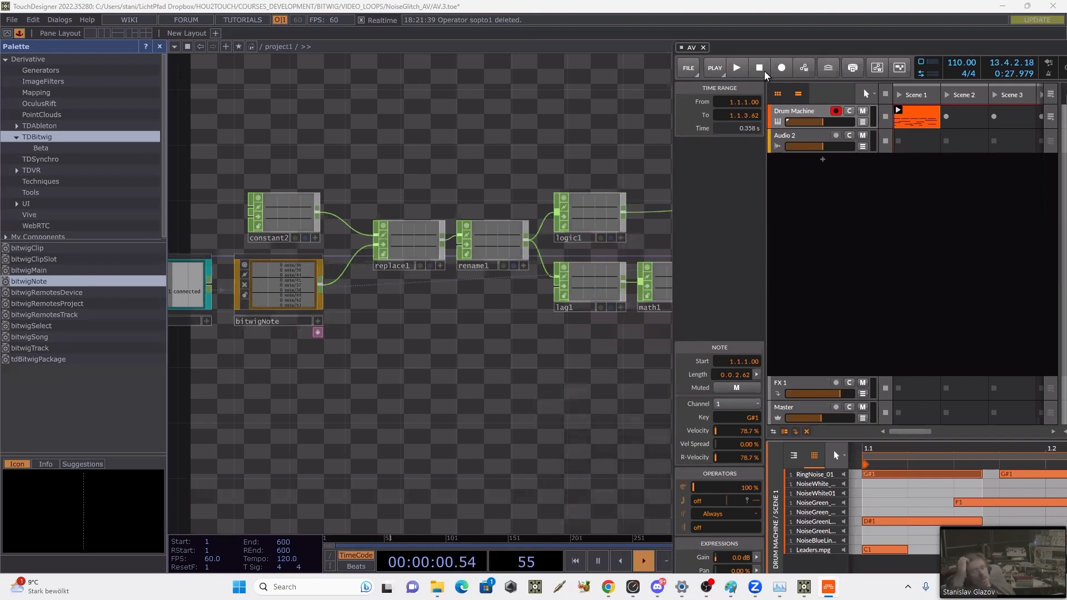
pyautogui.moveTo(367, 164); pyautogui.dragTo(126, 215)
pyautogui.moveTo(620, 214); pyautogui.dragTo(385, 257)
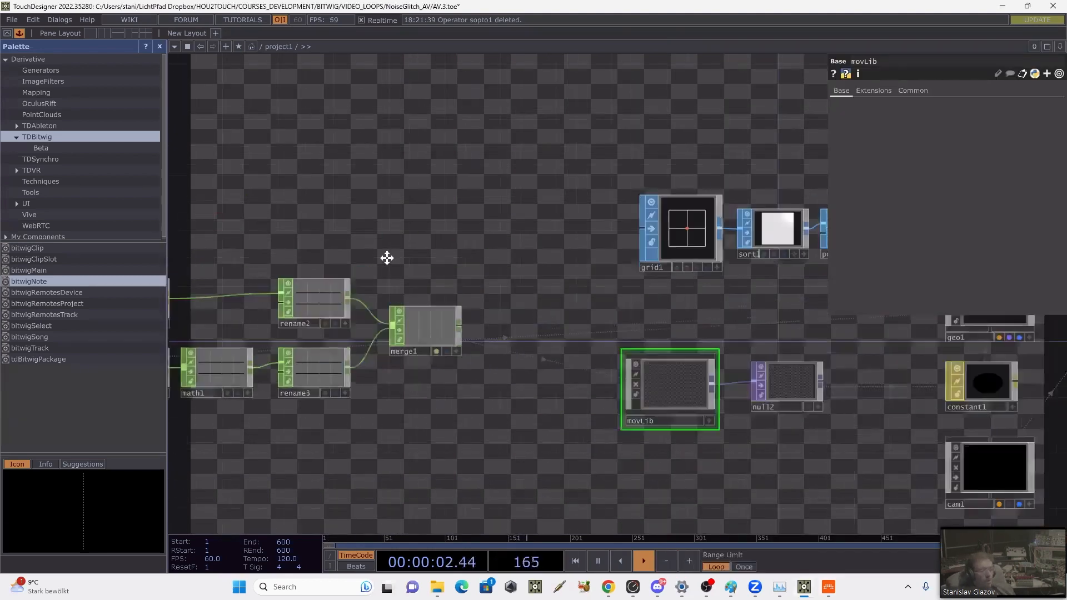
pyautogui.moveTo(867, 379); pyautogui.dragTo(653, 411)
pyautogui.click(568, 266)
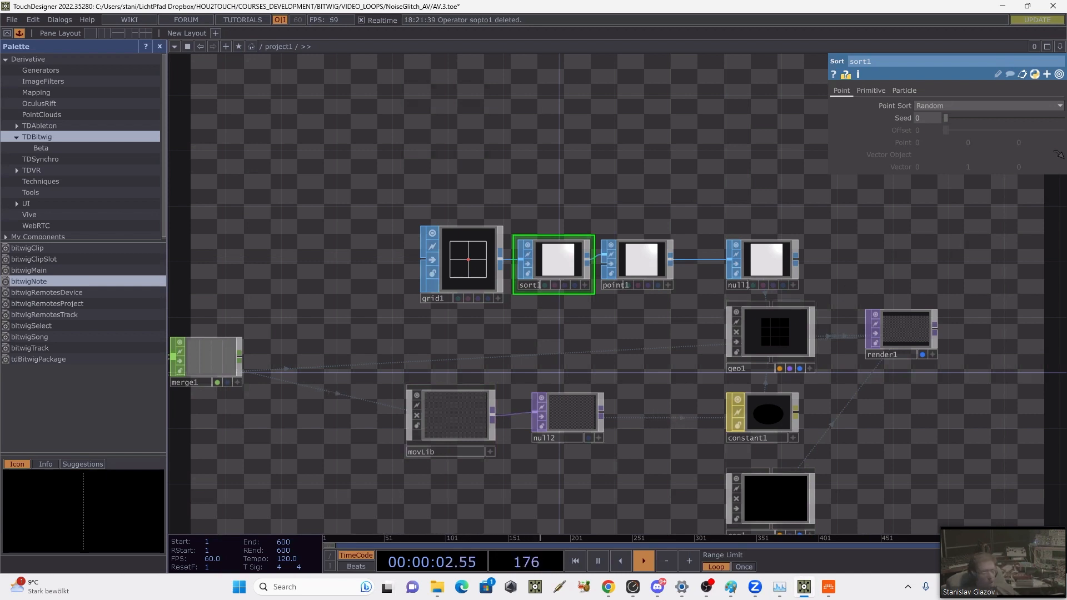
# Step: Switch to Bitwig, maximize its window and show the project in the Mix view
pyautogui.moveTo(1066, 47); pyautogui.dragTo(508, 33)
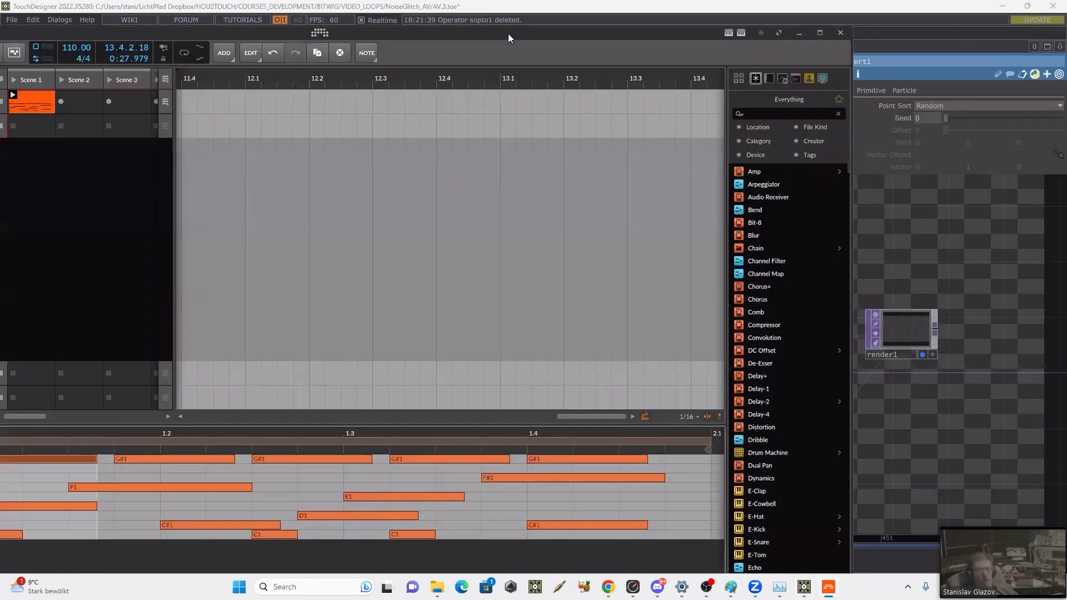
pyautogui.doubleClick(508, 33)
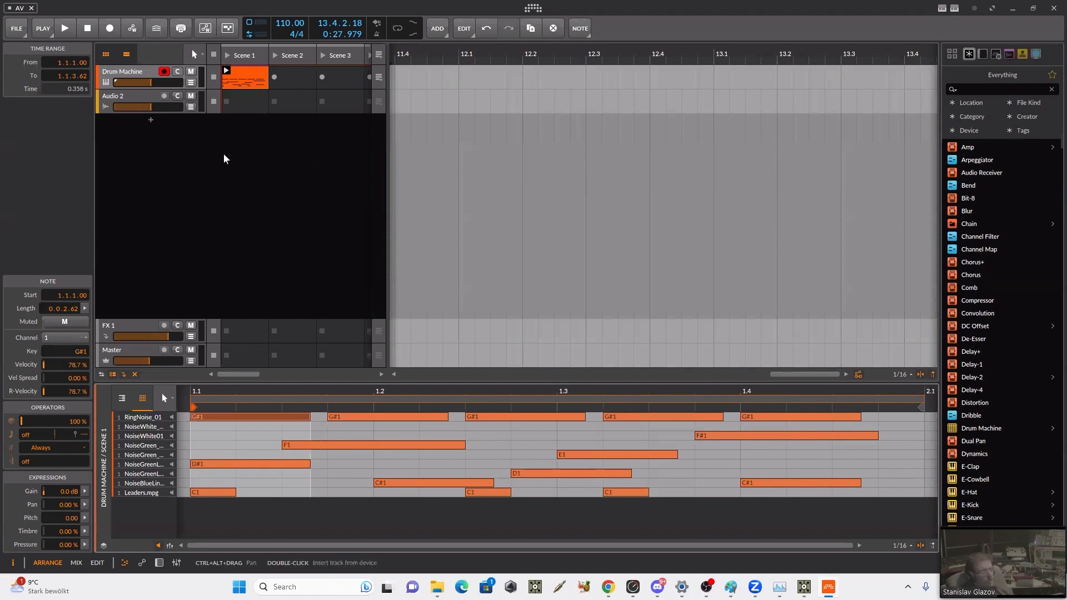
pyautogui.click(243, 190)
pyautogui.click(76, 563)
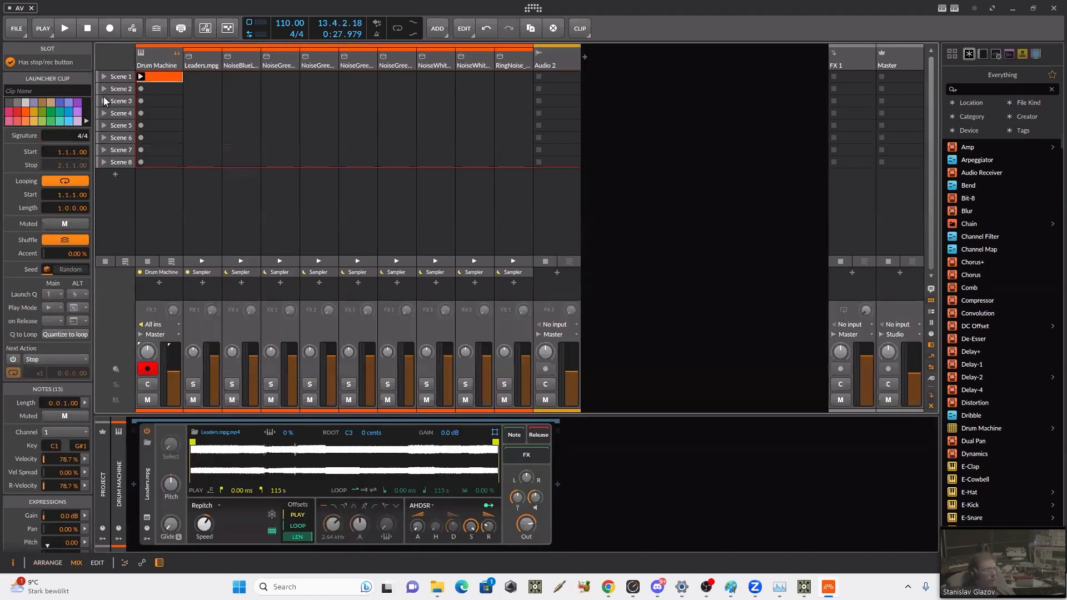
# Step: Reveal the project's modulators and remote controls, and add a Random modulator at project level
pyautogui.click(103, 544)
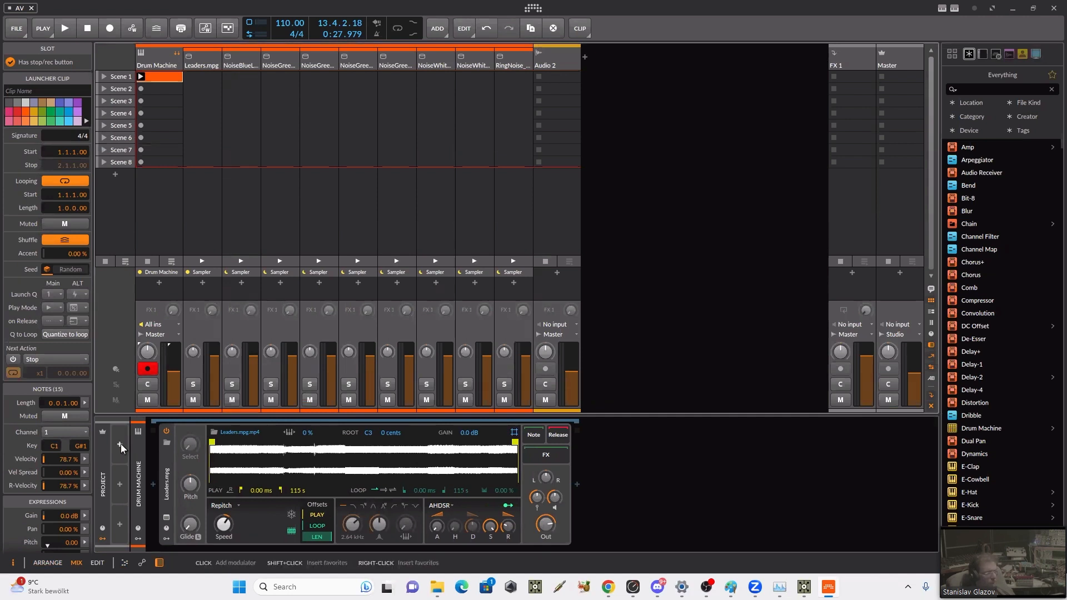
pyautogui.click(102, 527)
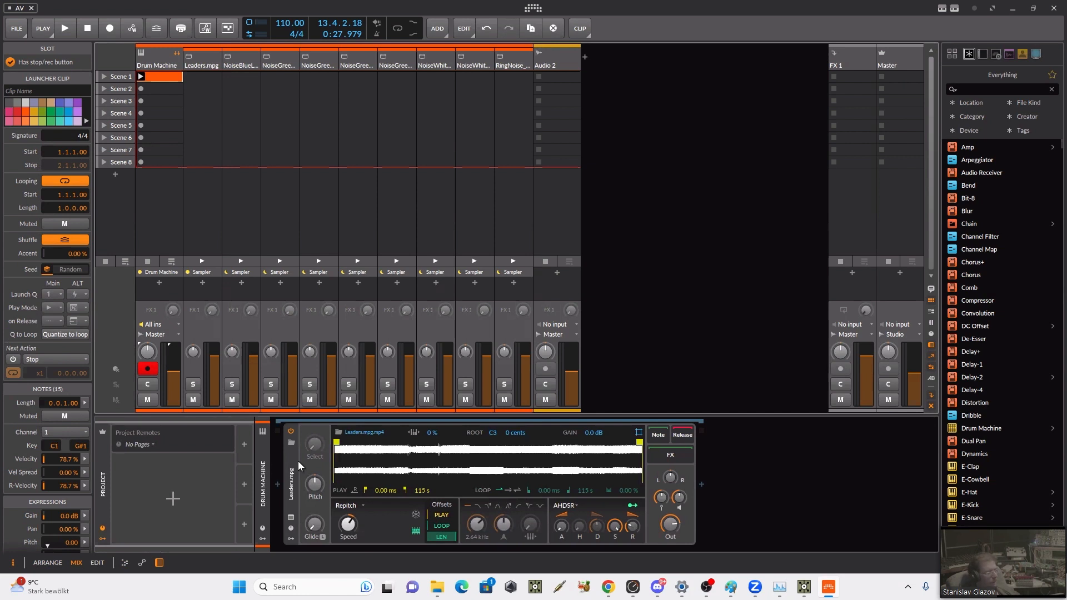
pyautogui.click(243, 444)
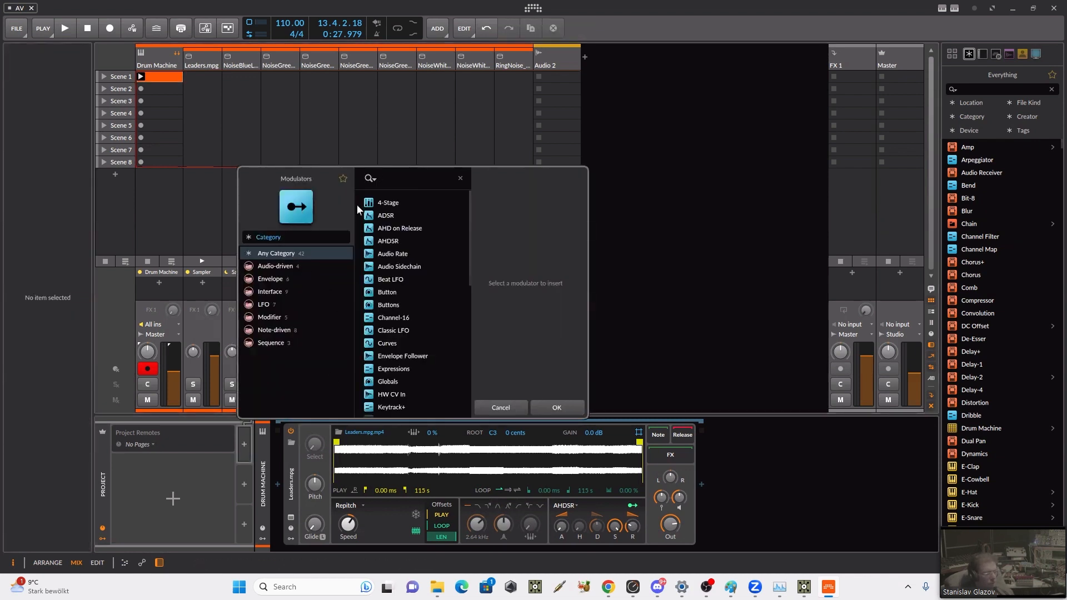
pyautogui.write('r')
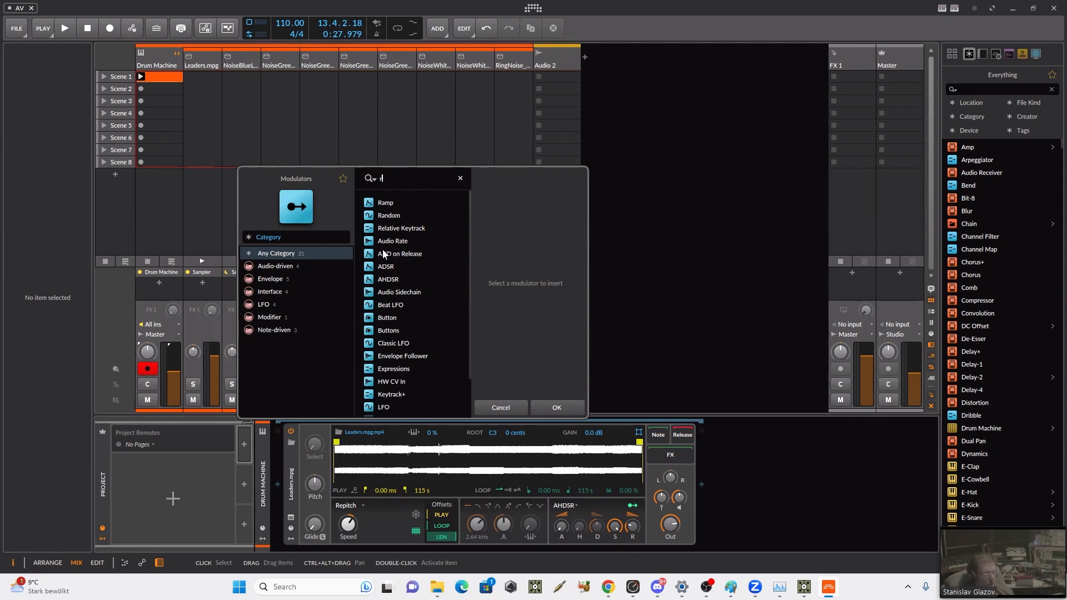
pyautogui.click(397, 212)
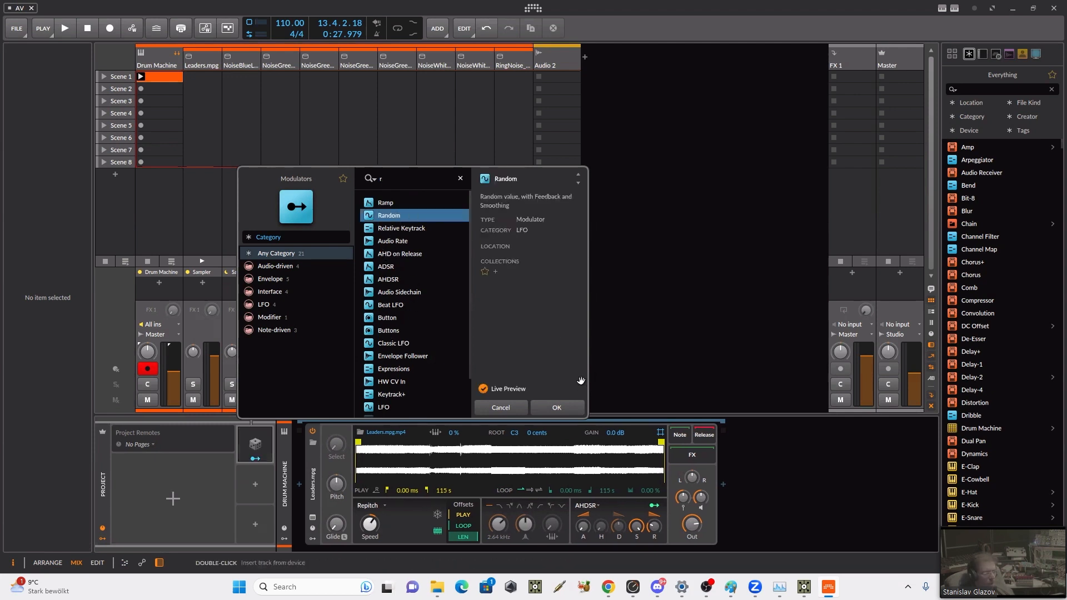
pyautogui.click(557, 407)
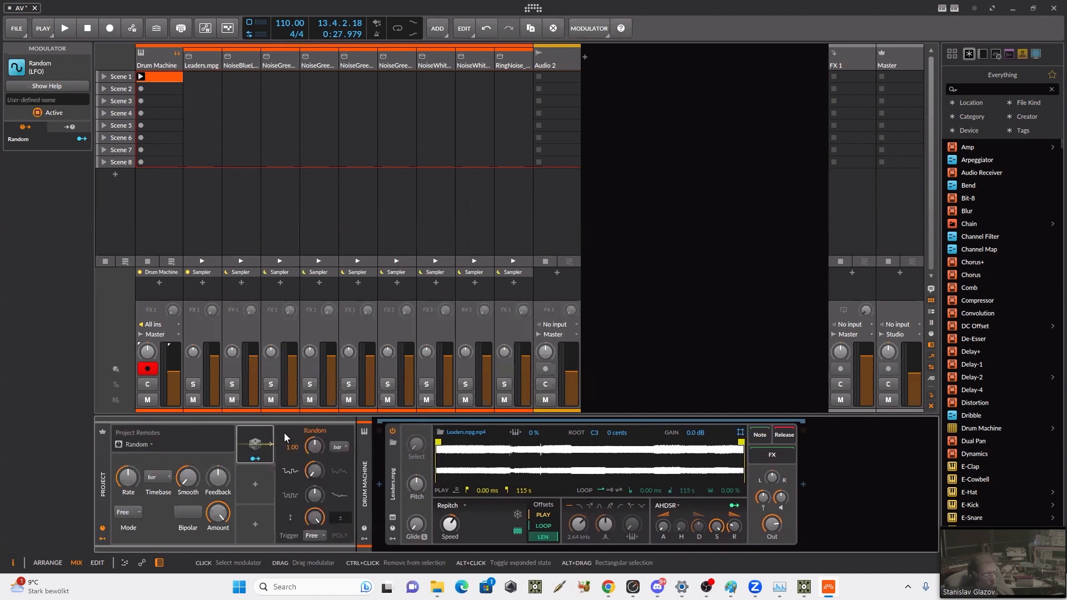
# Step: Set the Random modulator's rate to 2.00 bars and add a new page to the project remotes
pyautogui.doubleClick(293, 448)
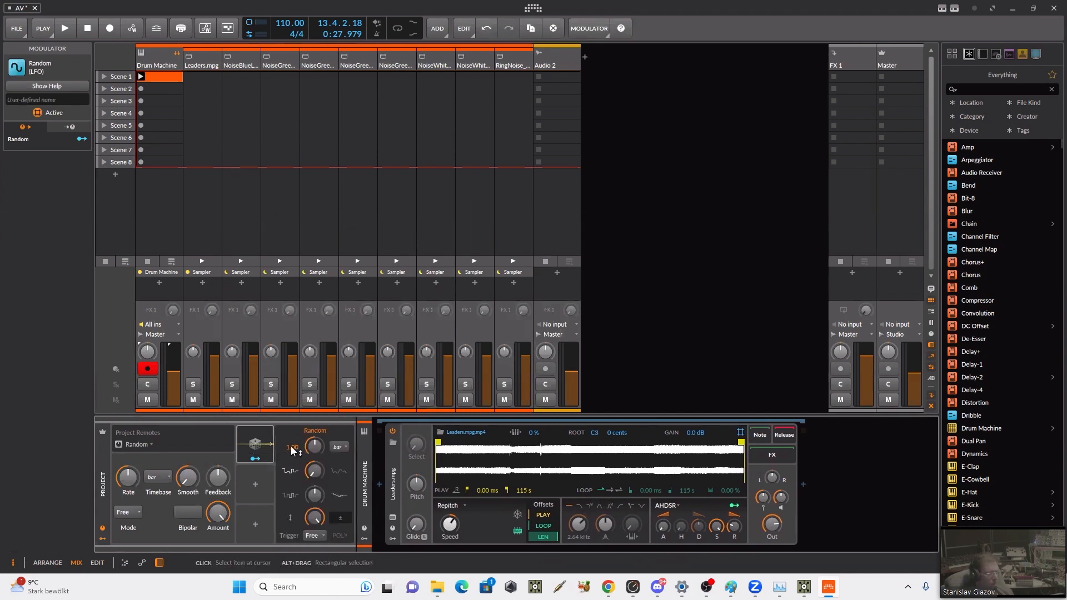
pyautogui.write('2')
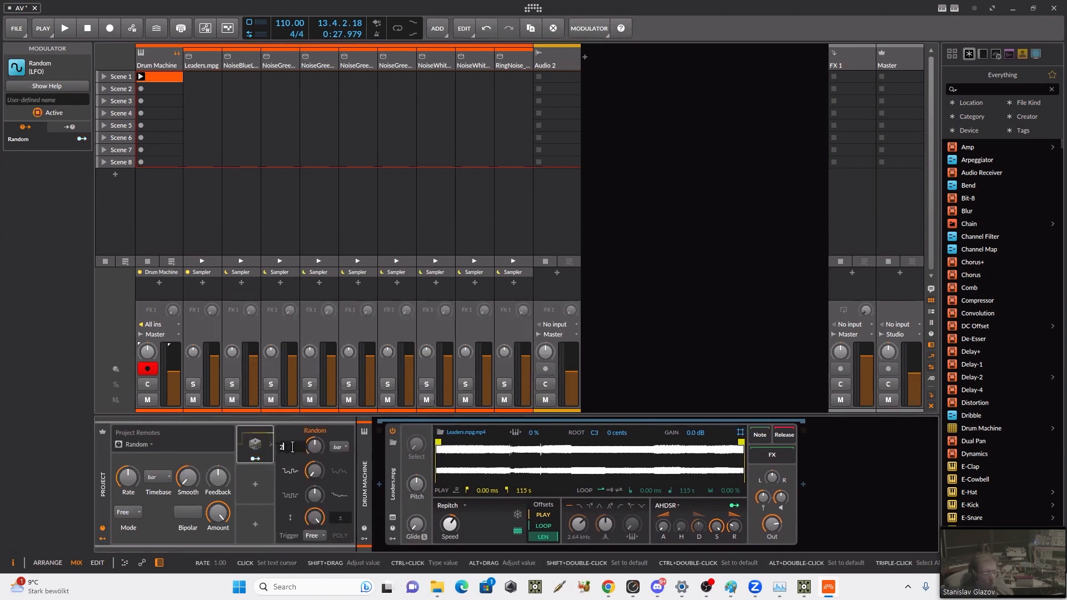
pyautogui.press('Return')
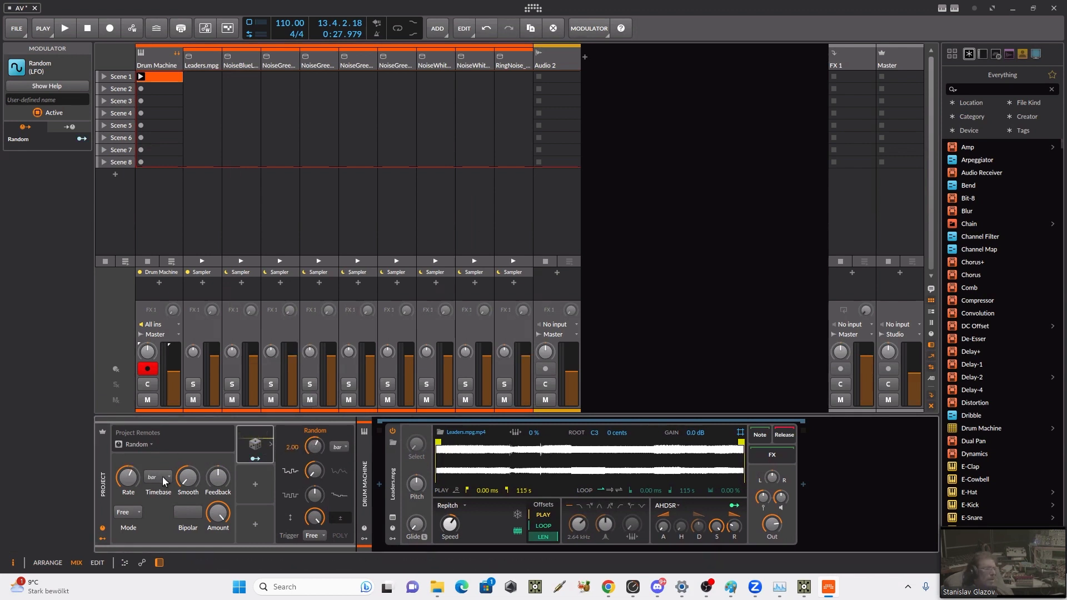
pyautogui.click(145, 446)
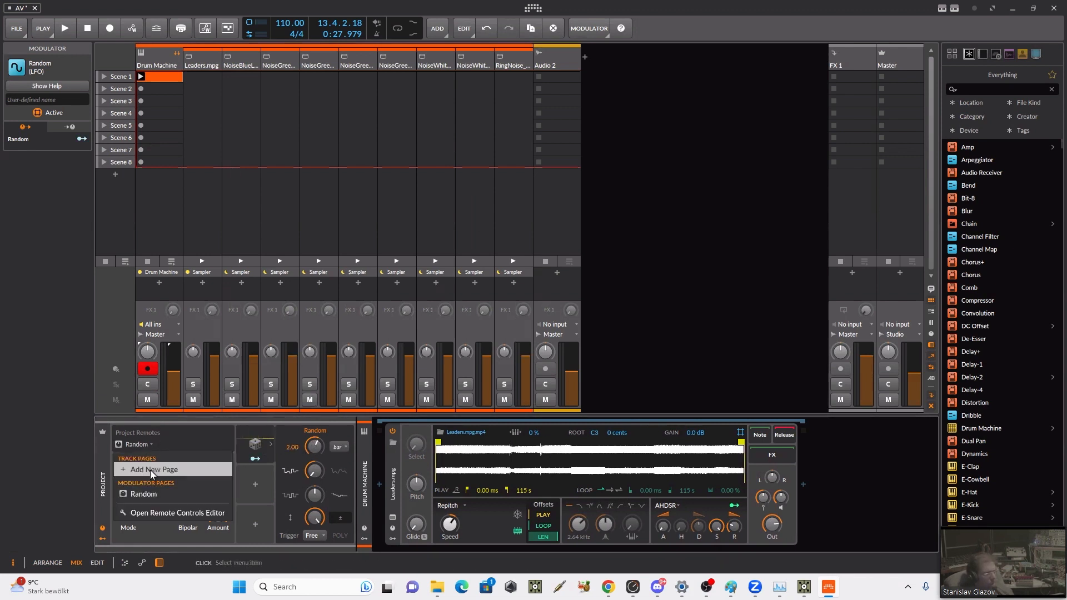
pyautogui.click(149, 460)
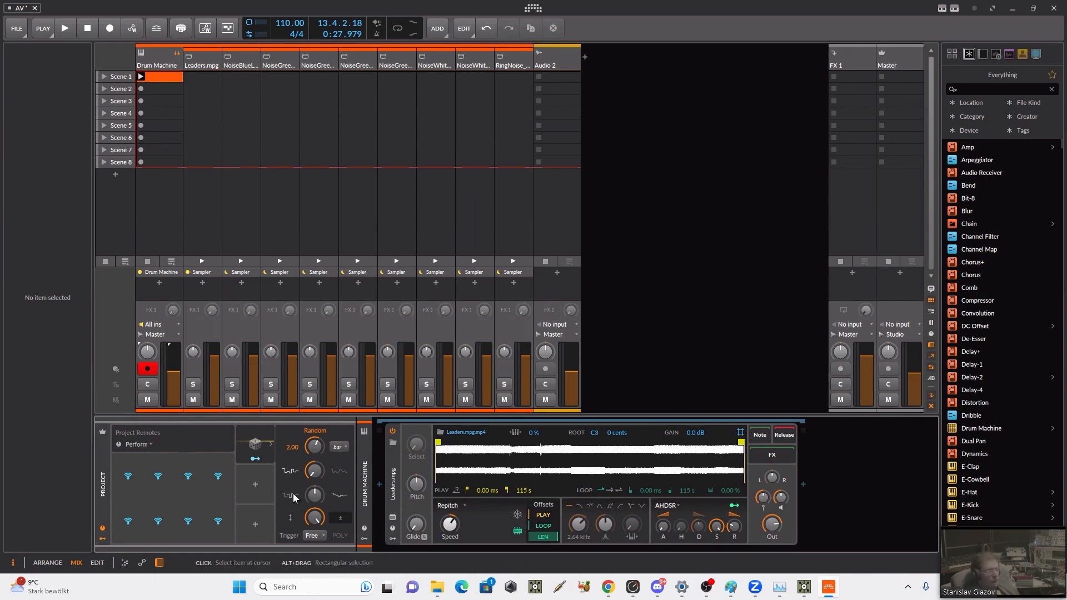
# Step: Insert a Macro modulator from the Interface category in the project slot below Random
pyautogui.click(256, 485)
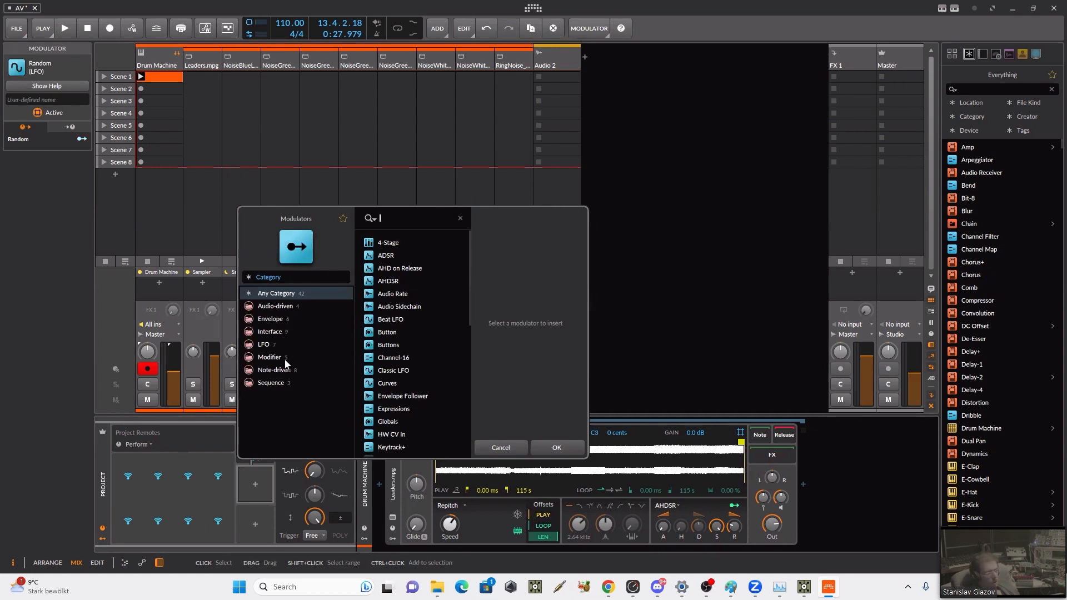
pyautogui.click(269, 331)
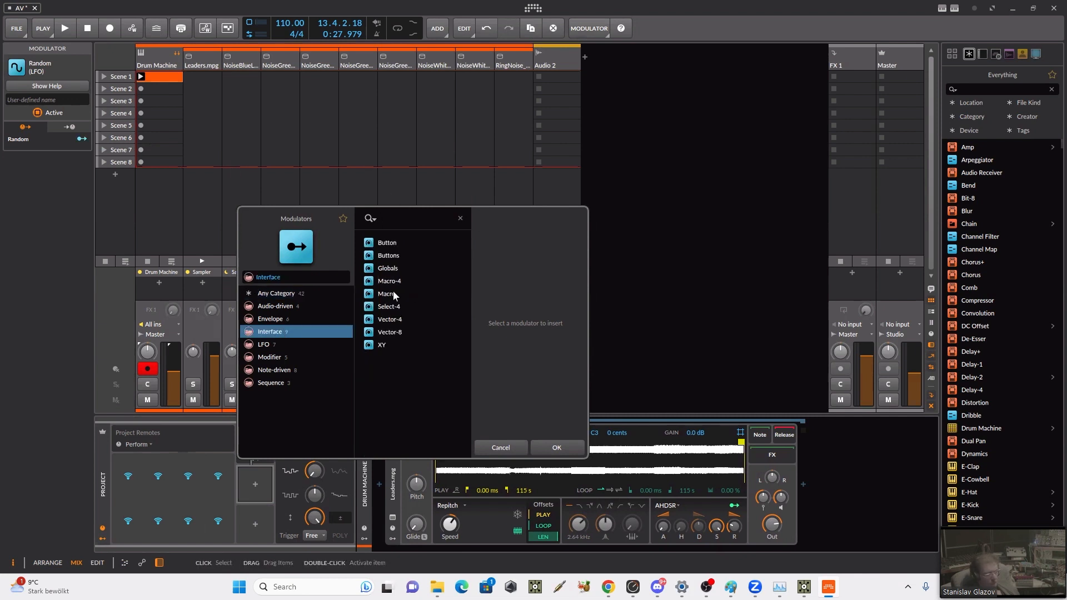
pyautogui.click(392, 293)
pyautogui.click(556, 449)
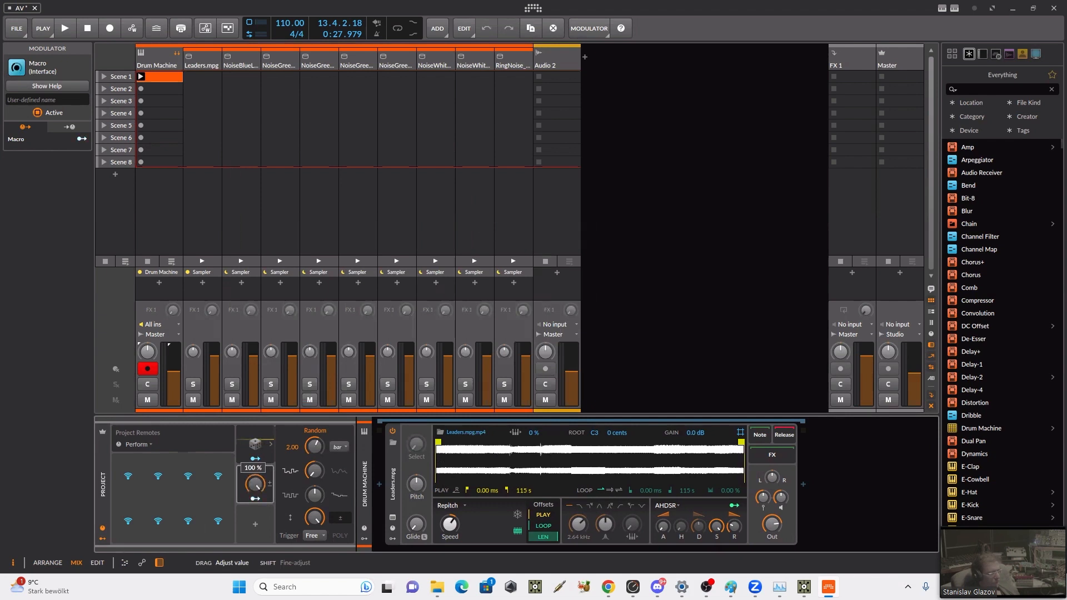
# Step: Modulate the Macro knob with the Random modulator and map the Macro to the first slot of the Perform page
pyautogui.click(253, 496)
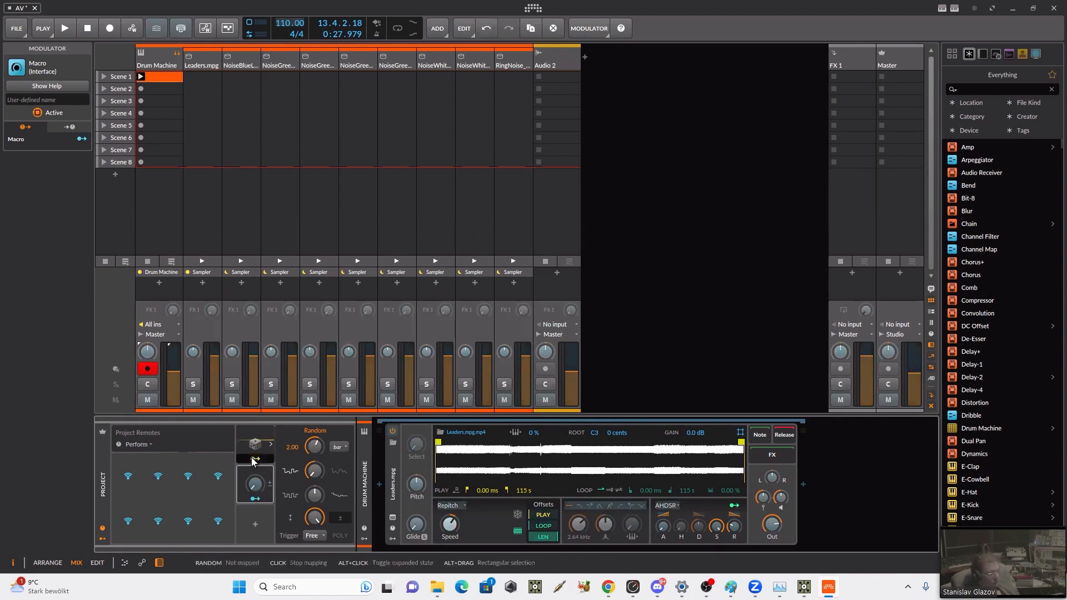
pyautogui.moveTo(255, 484); pyautogui.dragTo(255, 426)
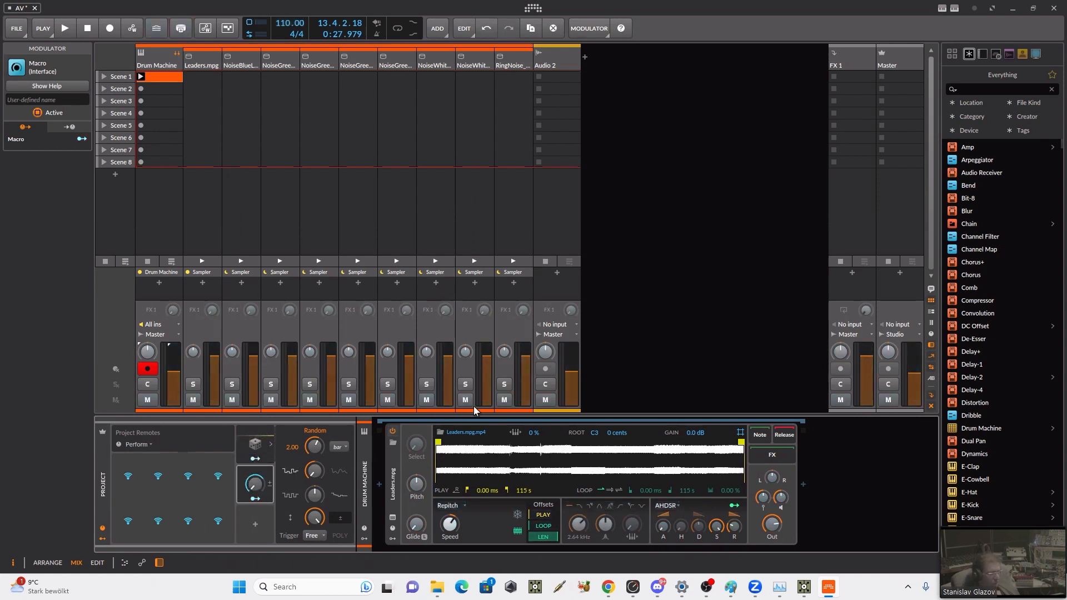
pyautogui.click(128, 492)
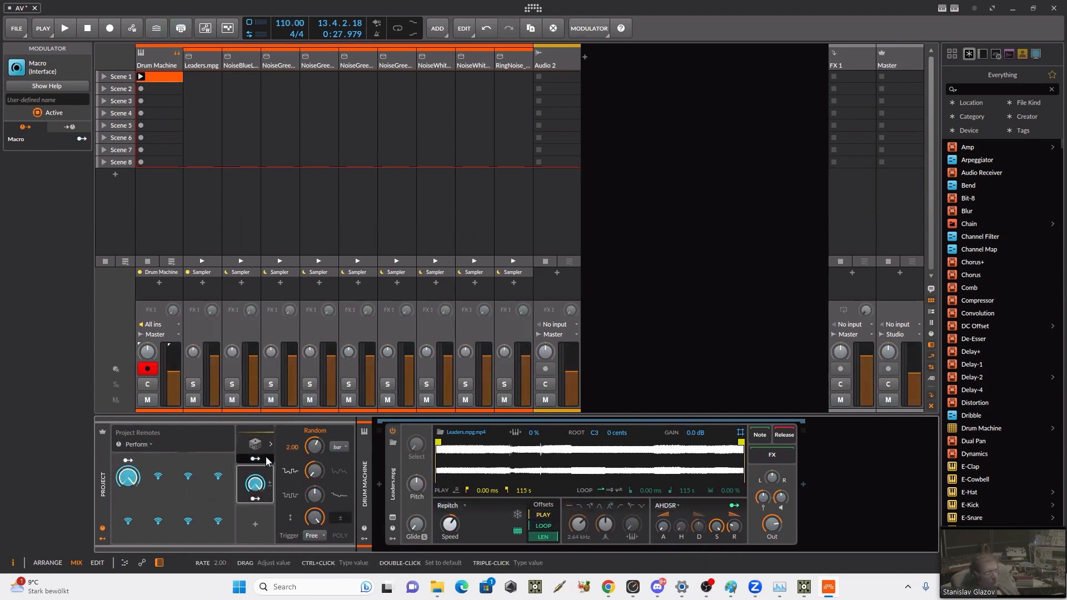
# Step: Start playback, switch to TouchDesigner and place a bitwigRemotesProject component below bitwigMain
pyautogui.press('space')
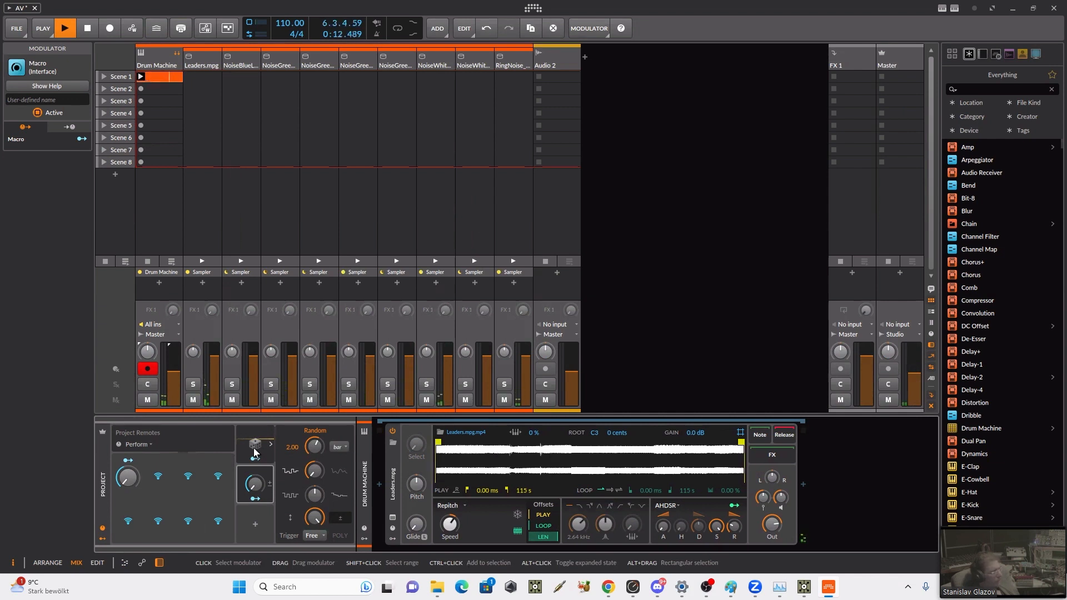
pyautogui.click(804, 588)
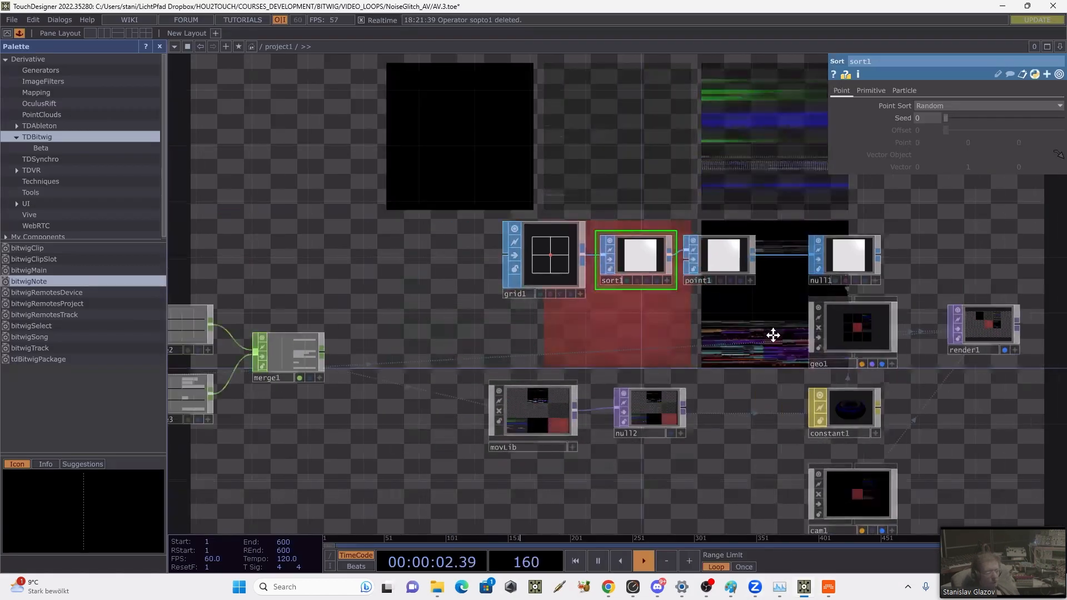
pyautogui.moveTo(773, 335); pyautogui.dragTo(967, 312)
pyautogui.moveTo(428, 459); pyautogui.dragTo(844, 395)
pyautogui.moveTo(338, 373); pyautogui.dragTo(496, 334)
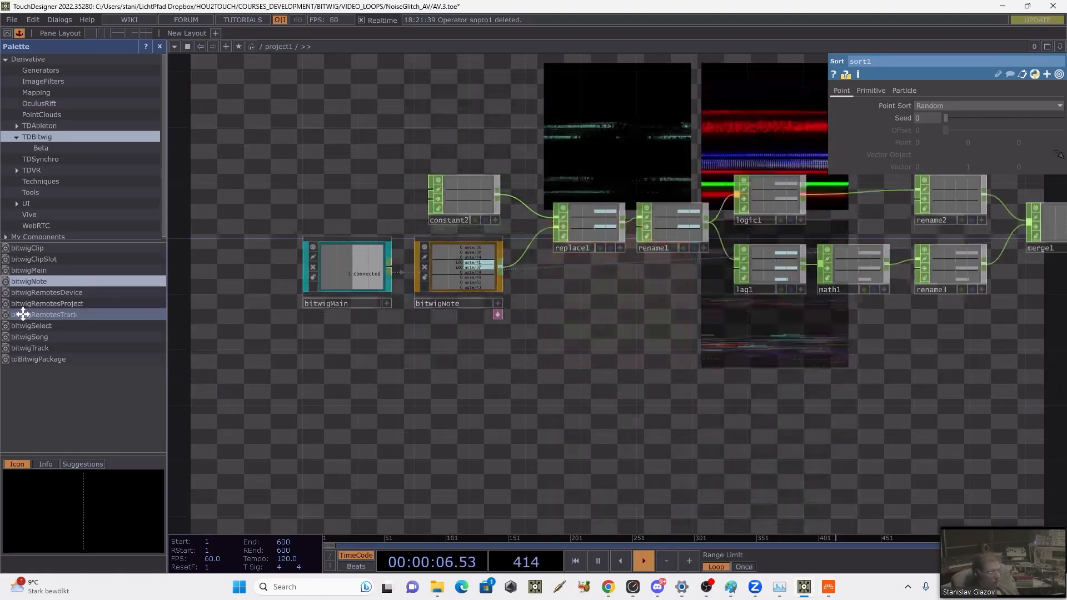
pyautogui.moveTo(22, 304); pyautogui.dragTo(328, 363)
pyautogui.moveTo(373, 335); pyautogui.dragTo(342, 364)
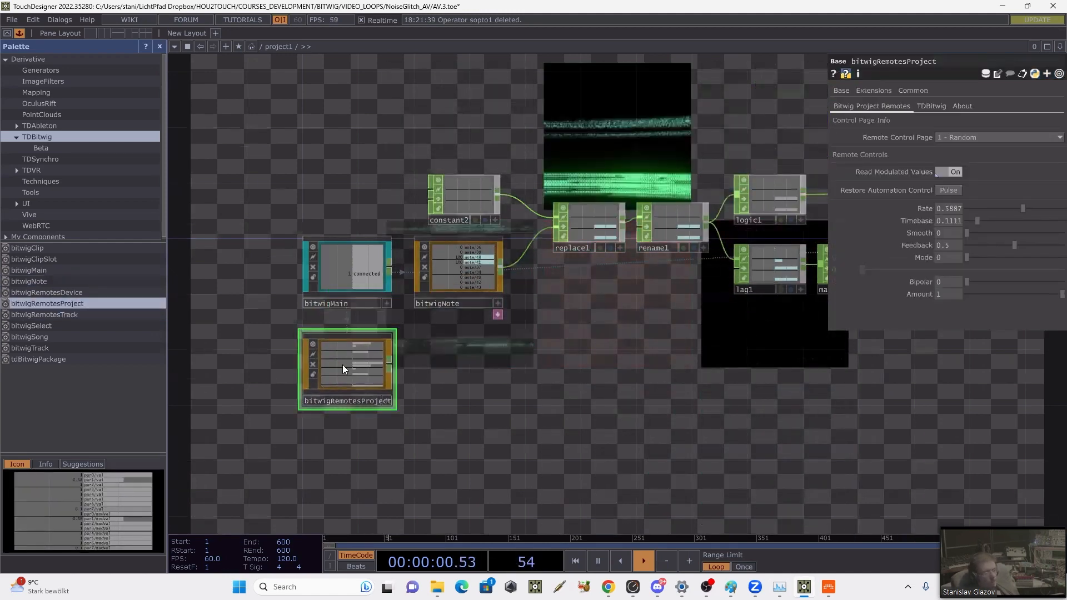
# Step: Set the remote control page of bitwigRemotesProject to 0 - Perform
pyautogui.scroll(5, 249, 418)
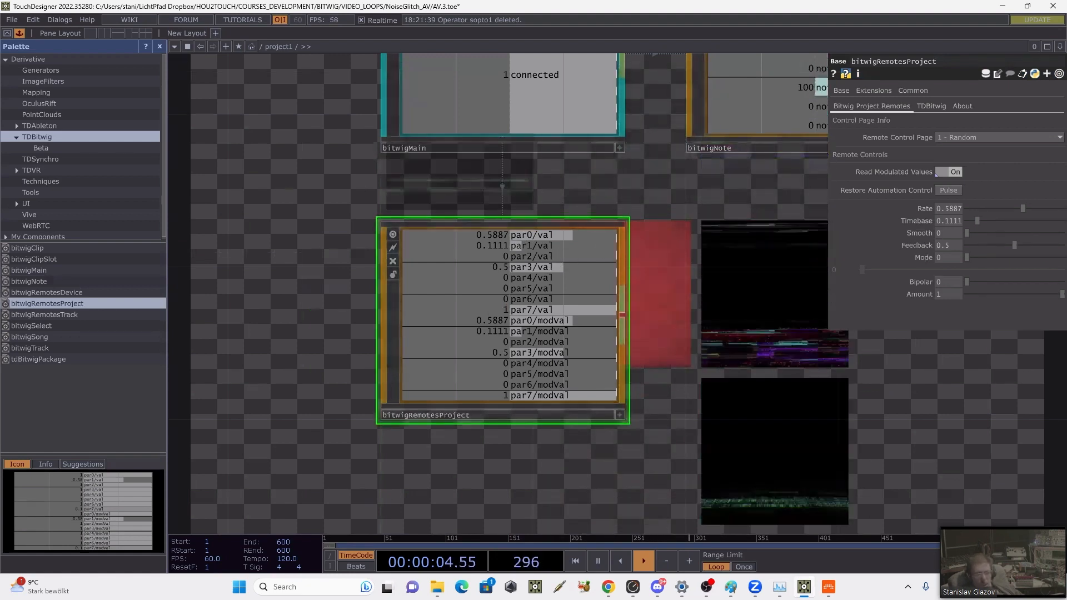
pyautogui.click(972, 136)
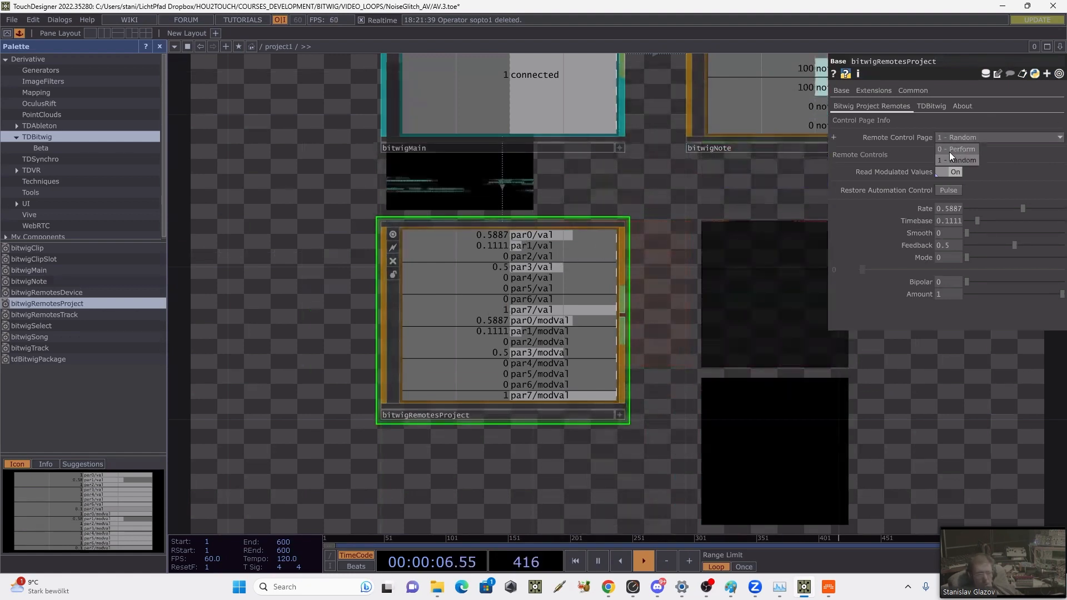
pyautogui.click(964, 150)
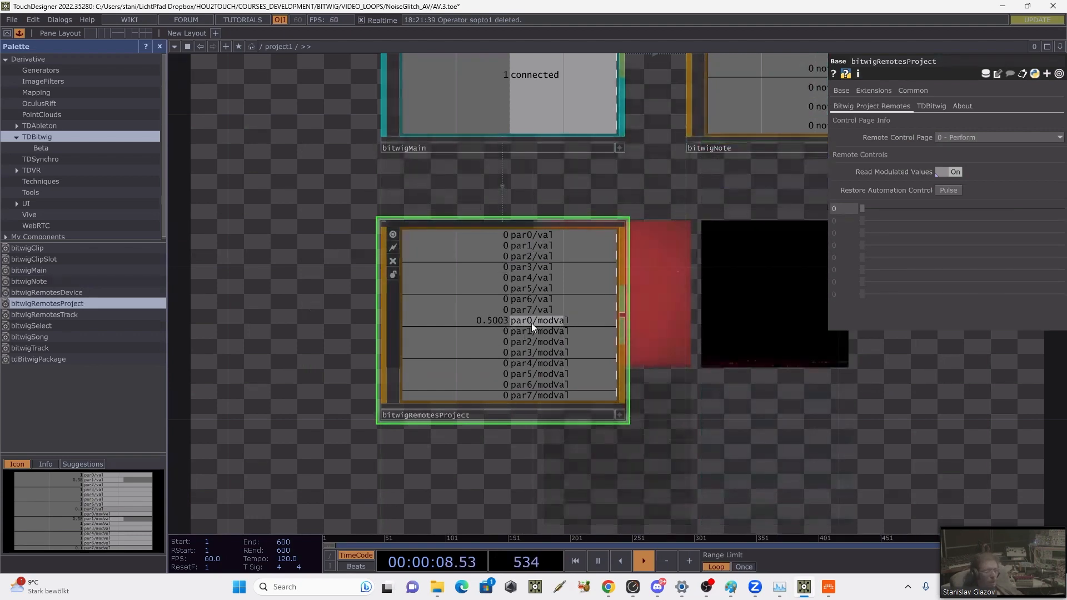
# Step: Wire a Select CHOP to the bitwigRemotesProject output and restrict its channel names to par0/modval
pyautogui.moveTo(720, 355); pyautogui.dragTo(565, 319)
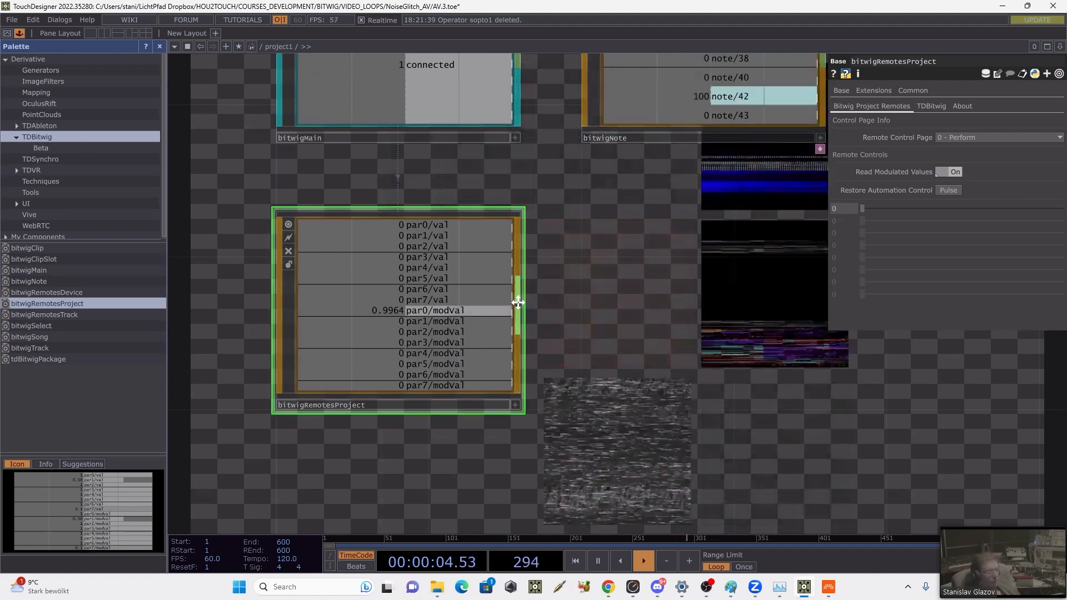
pyautogui.press('Tab')
pyautogui.write('s')
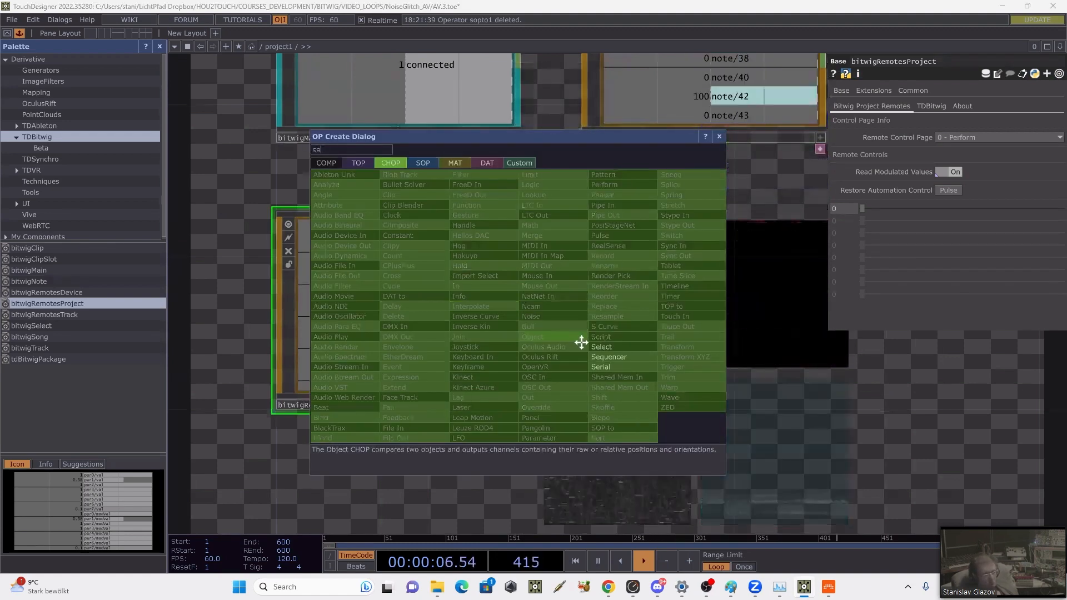
pyautogui.click(601, 347)
pyautogui.click(717, 304)
pyautogui.moveTo(858, 404); pyautogui.dragTo(638, 434)
pyautogui.click(1058, 117)
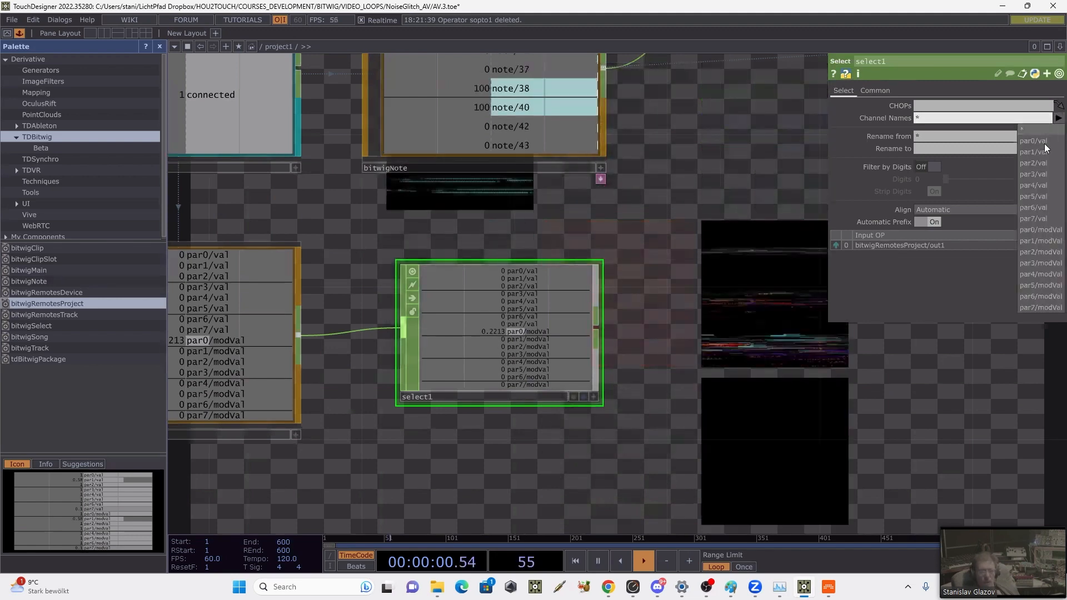
pyautogui.click(1028, 230)
# Step: Append a Math CHOP to select1 and set its Multiply to 10
pyautogui.moveTo(660, 334); pyautogui.dragTo(596, 341)
pyautogui.rightClick(538, 332)
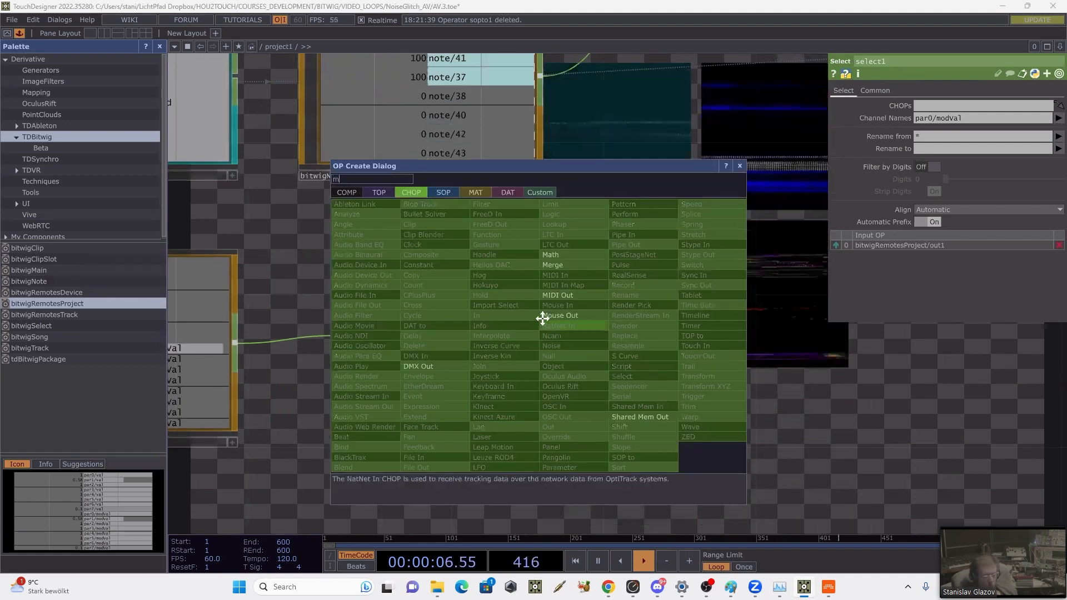
pyautogui.click(557, 263)
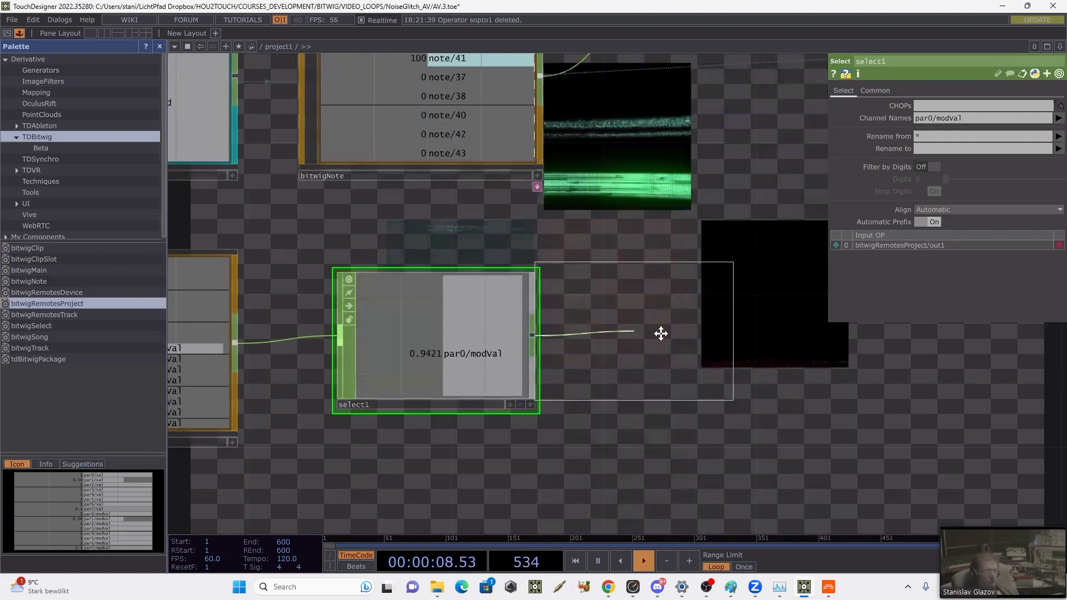
pyautogui.click(667, 333)
pyautogui.click(877, 92)
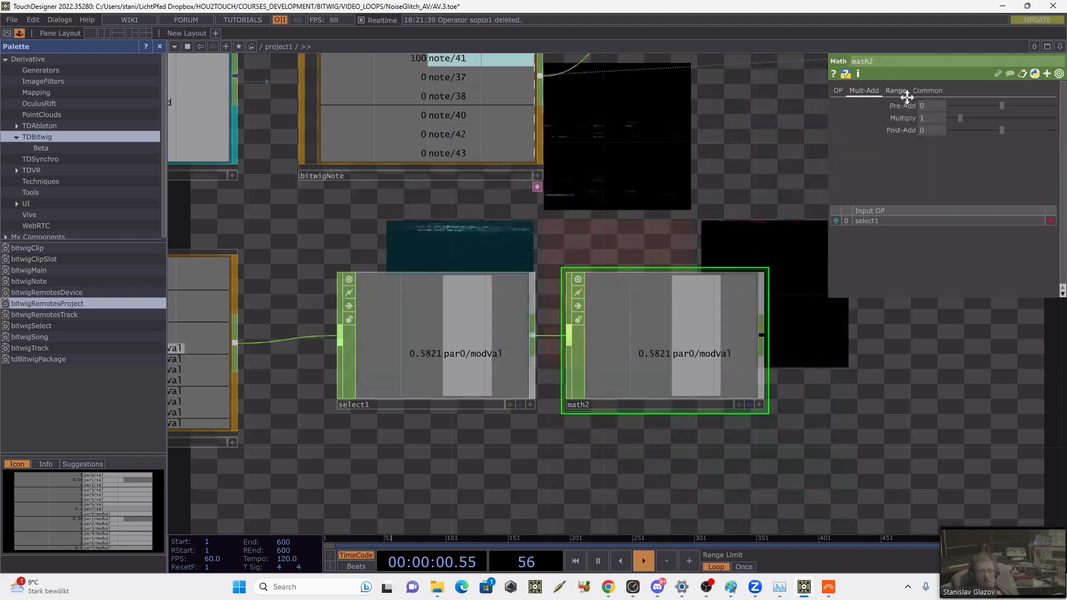
pyautogui.click(929, 117)
pyautogui.write('10')
pyautogui.press('Return')
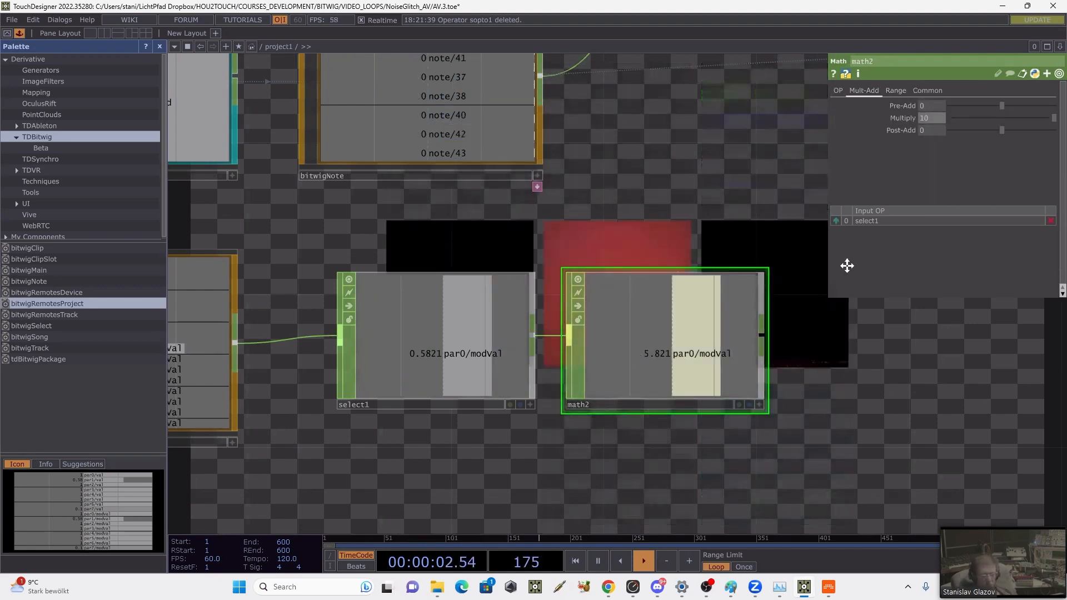
# Step: Open the parameters of the sort1 operator and examine its point sort seed
pyautogui.moveTo(562, 259); pyautogui.dragTo(559, 255)
pyautogui.moveTo(676, 186); pyautogui.dragTo(564, 253)
pyautogui.scroll(-10, 565, 253)
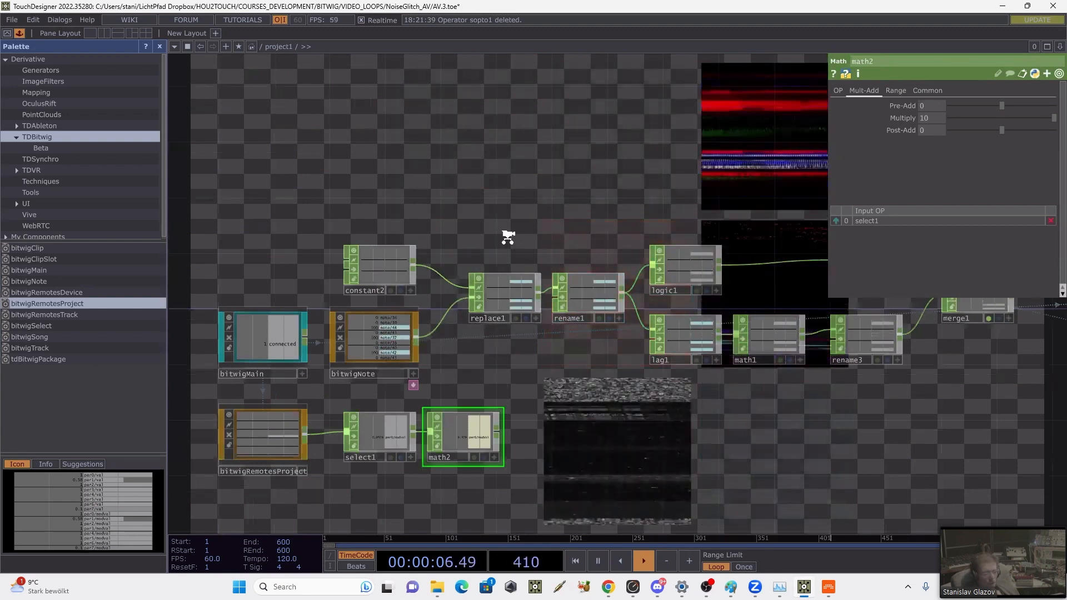
pyautogui.scroll(-3, 479, 293)
pyautogui.moveTo(472, 321); pyautogui.dragTo(403, 448)
pyautogui.moveTo(402, 283); pyautogui.dragTo(369, 264)
pyautogui.moveTo(945, 369); pyautogui.dragTo(916, 347)
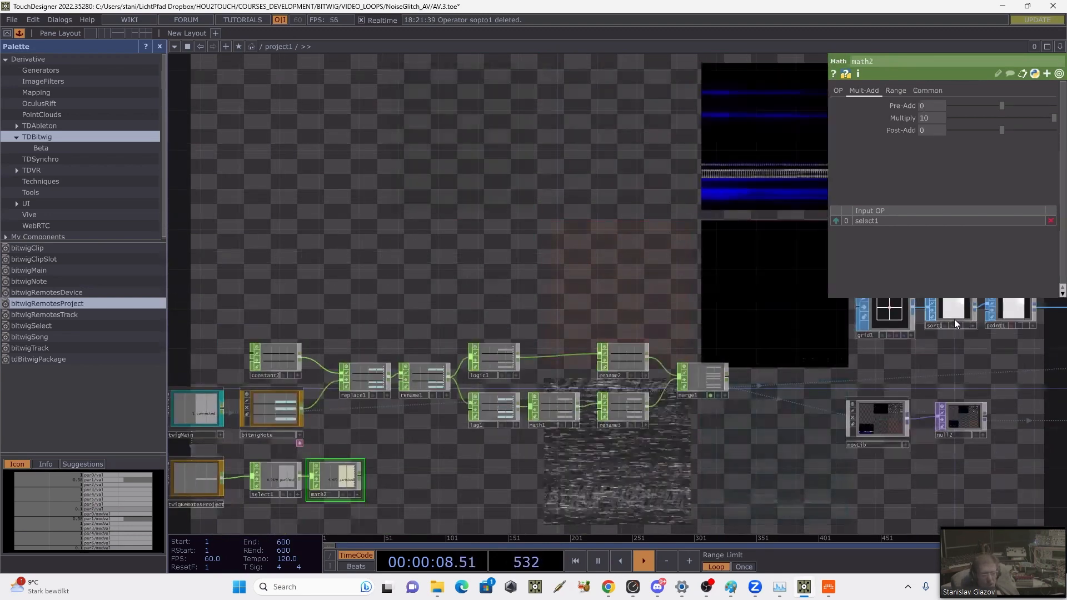
pyautogui.click(954, 319)
# Step: Append a Null CHOP to the output of math2, placed below lag1
pyautogui.moveTo(369, 451); pyautogui.dragTo(515, 393)
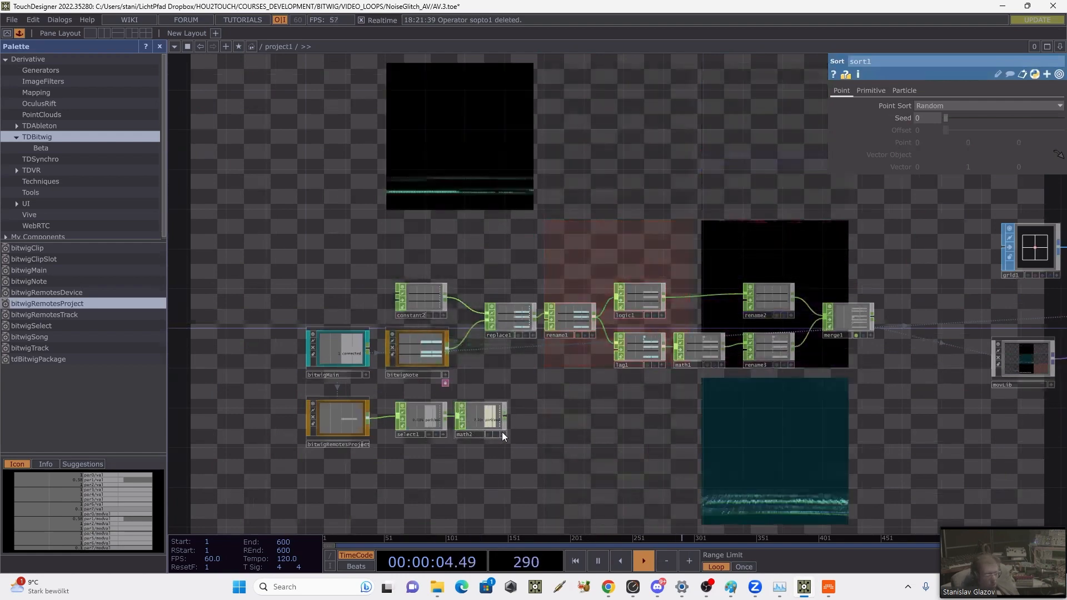
pyautogui.rightClick(505, 419)
pyautogui.write('nu')
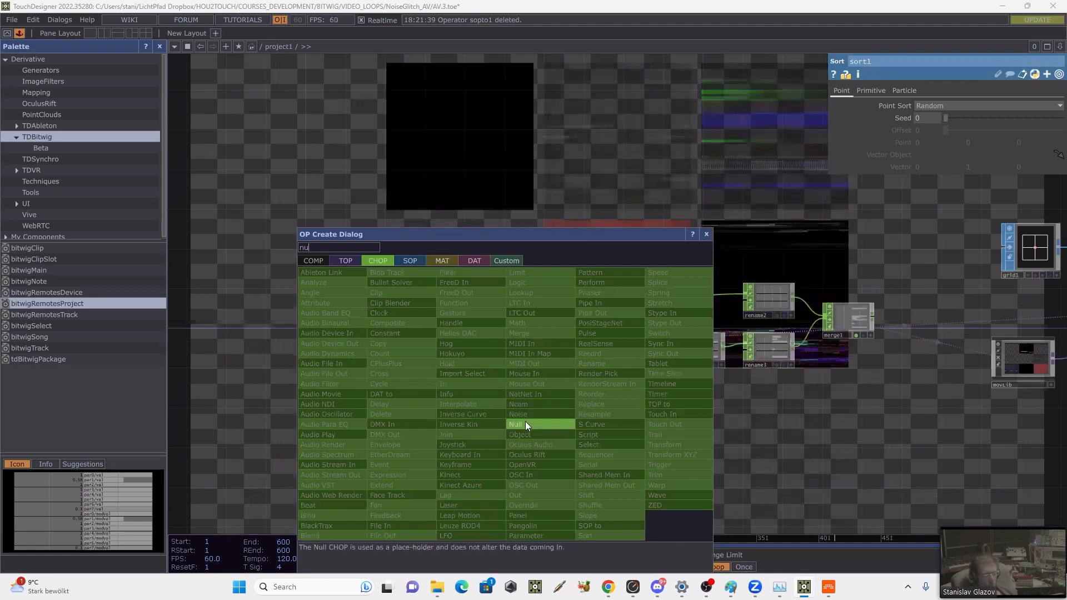
pyautogui.click(522, 424)
pyautogui.click(640, 422)
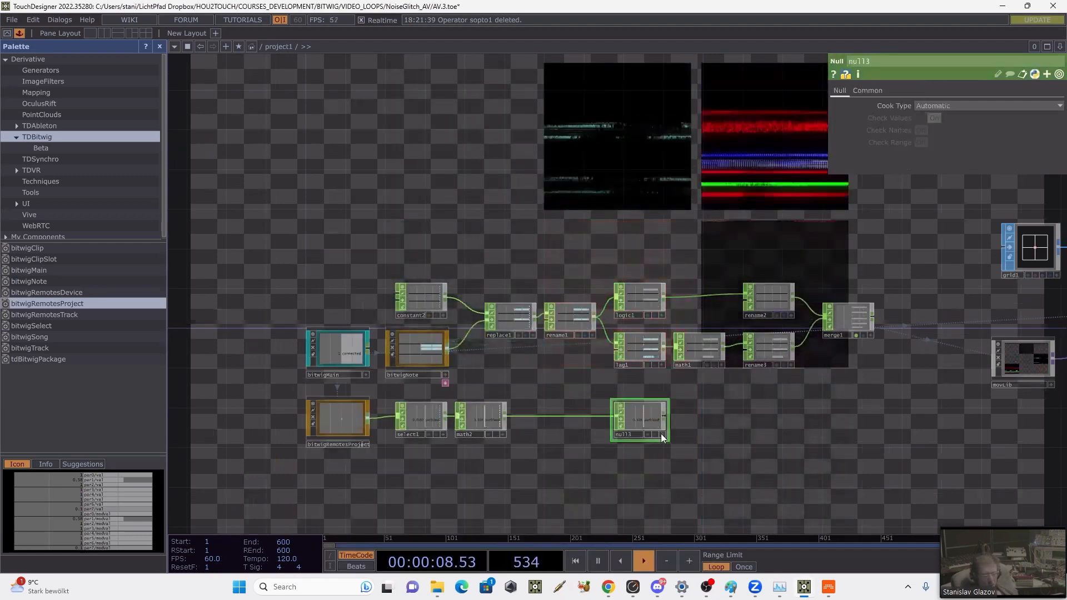
# Step: Link the par0/modval channel of the new Null CHOP to the Seed of sort1 as a CHOP Reference
pyautogui.click(1033, 253)
pyautogui.moveTo(763, 199); pyautogui.dragTo(443, 170)
pyautogui.click(772, 223)
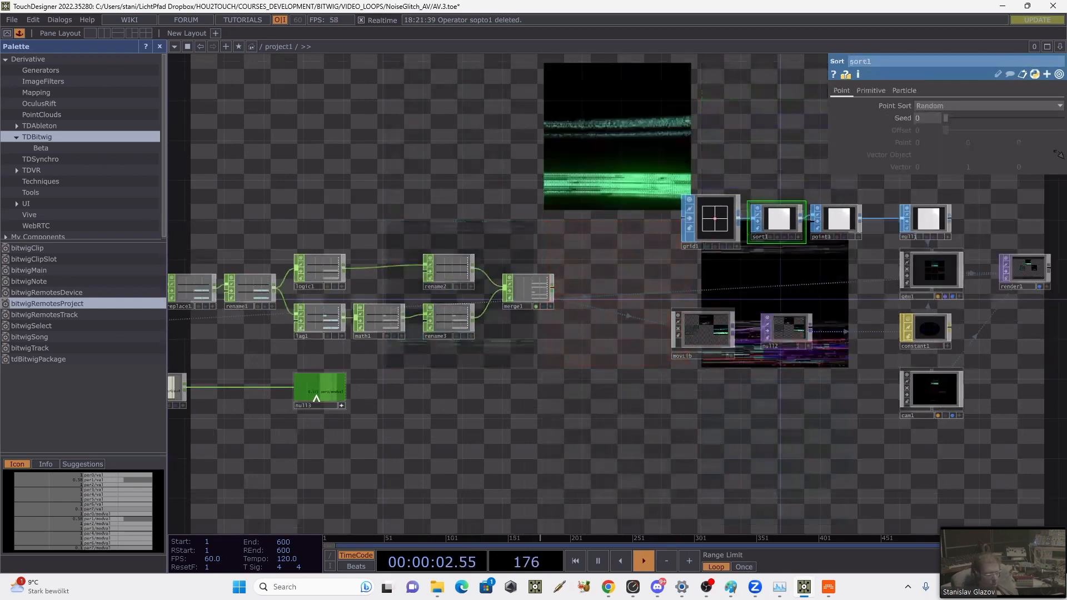
pyautogui.moveTo(316, 395); pyautogui.dragTo(927, 119)
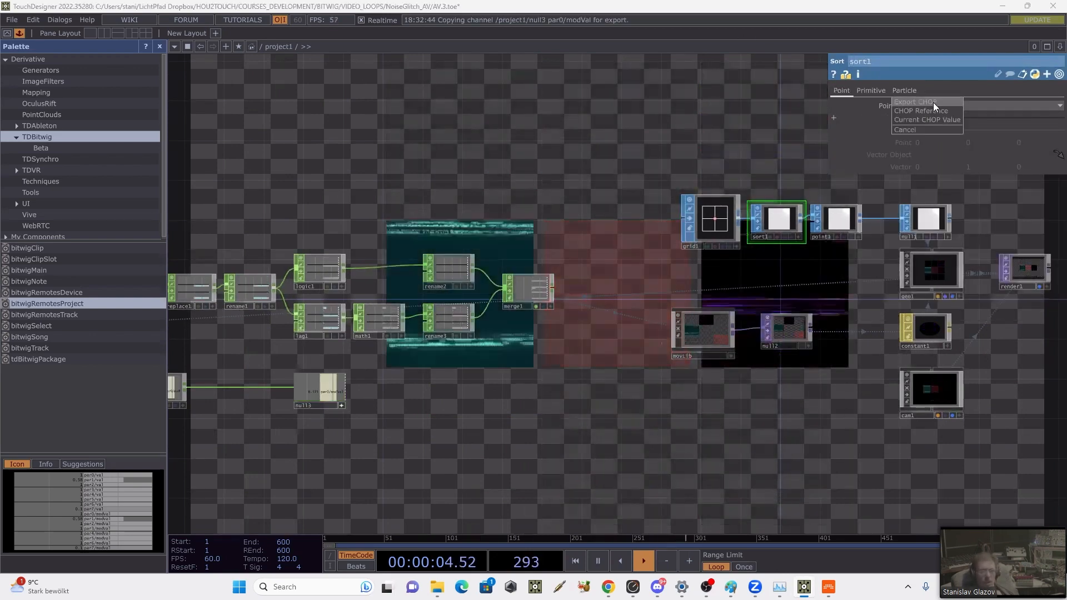
pyautogui.click(934, 111)
pyautogui.moveTo(611, 162); pyautogui.dragTo(734, 160)
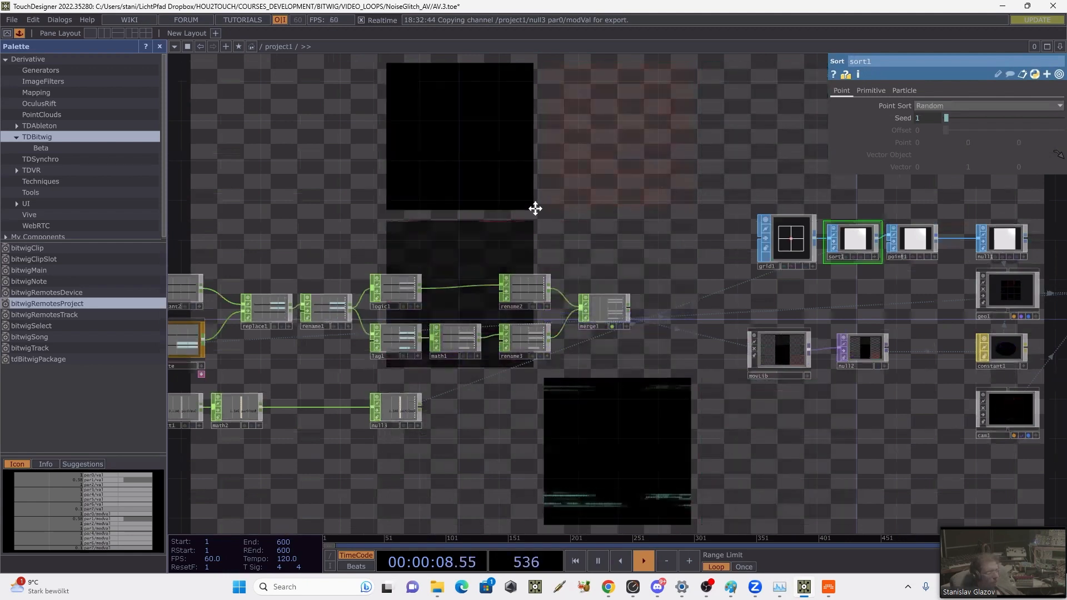
pyautogui.moveTo(504, 169); pyautogui.dragTo(650, 141)
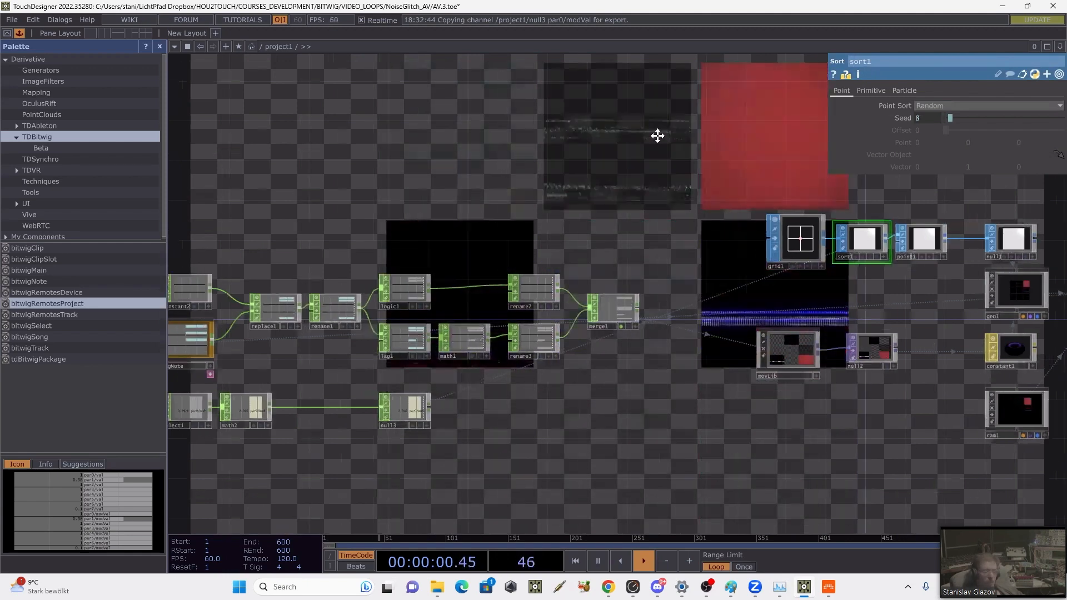
# Step: Switch to Bitwig and examine the Leaders.mpg and NoiseBlueLines_01 samplers and the notes of the Drum Machine's Scene 1 clip
pyautogui.hotkey('alt', 'Tab')
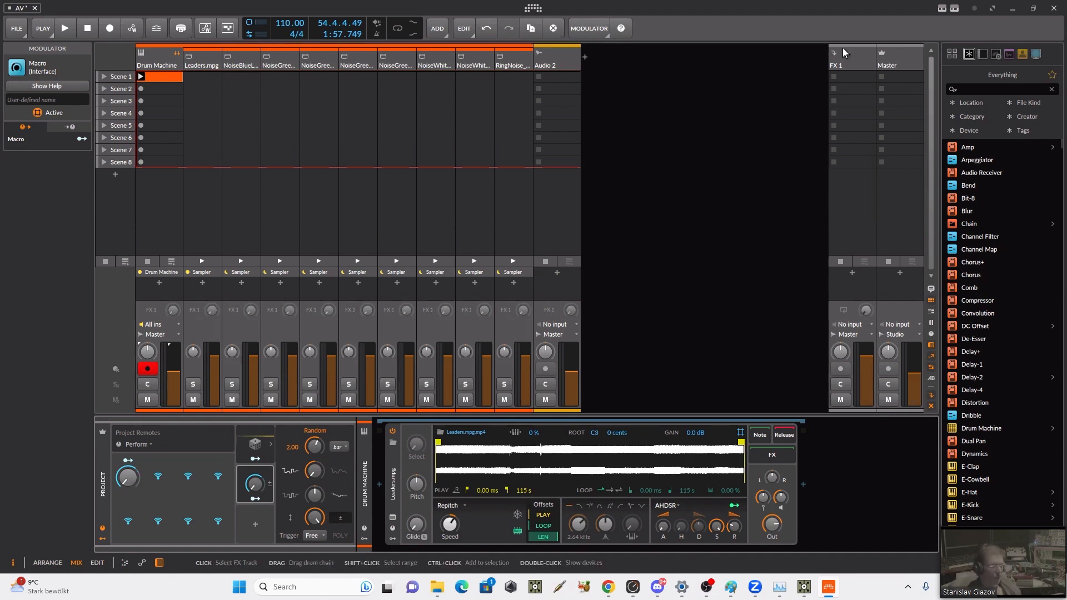
pyautogui.click(208, 65)
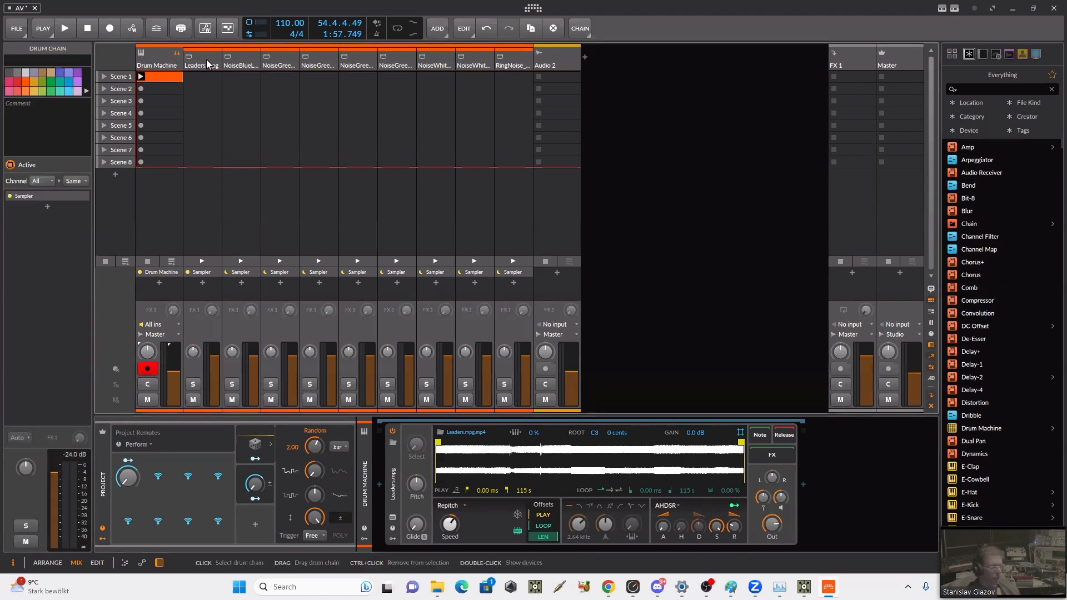
pyautogui.click(246, 58)
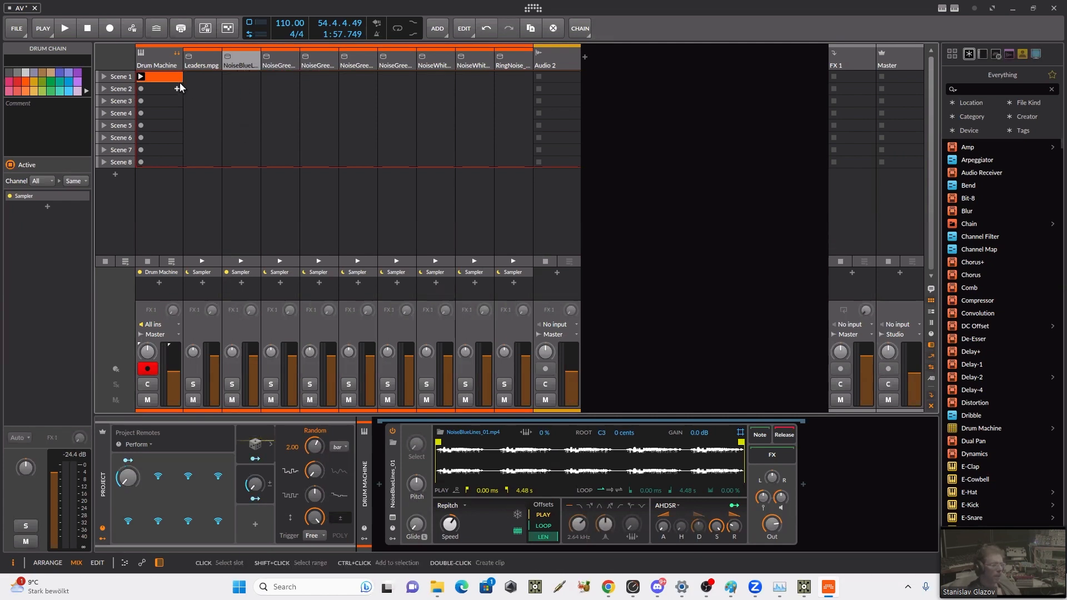
pyautogui.doubleClick(165, 74)
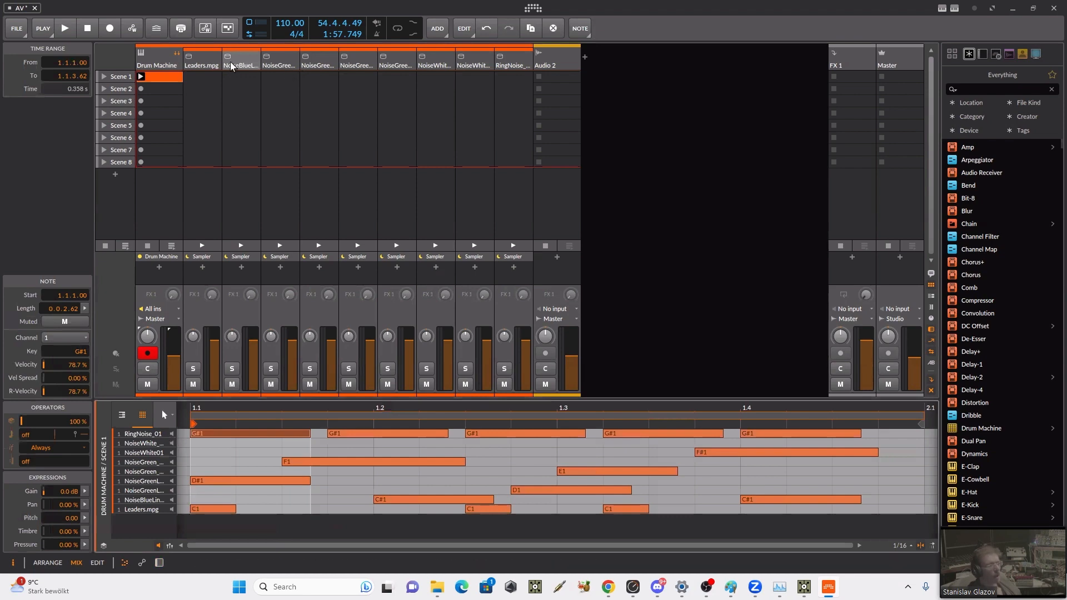
pyautogui.press('d')
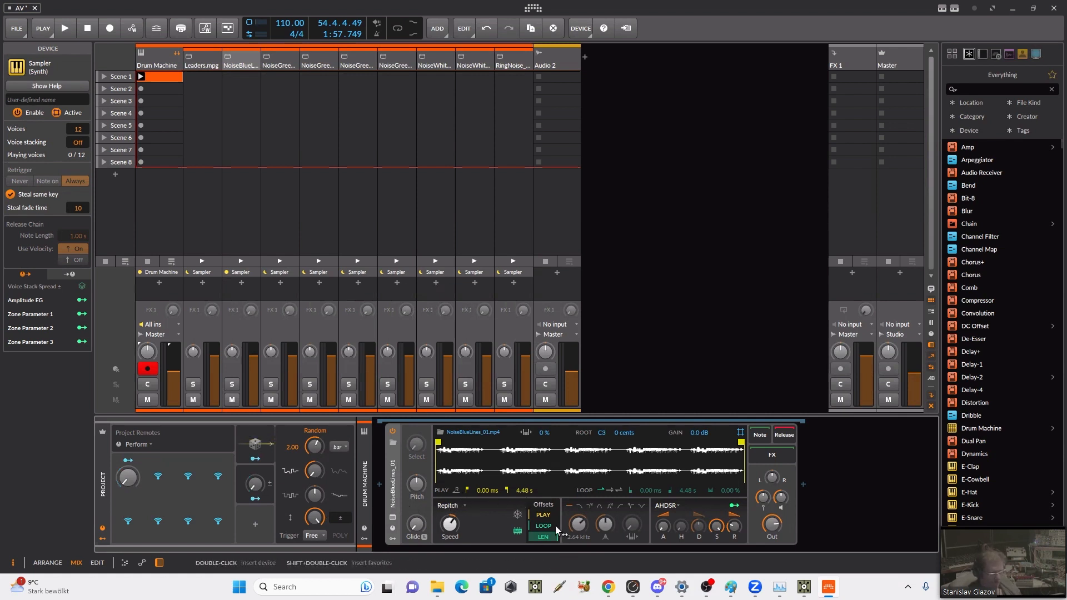
# Step: Try out the play position offset of the NoiseBlueLines_01 Sampler
pyautogui.moveTo(538, 513); pyautogui.dragTo(538, 489)
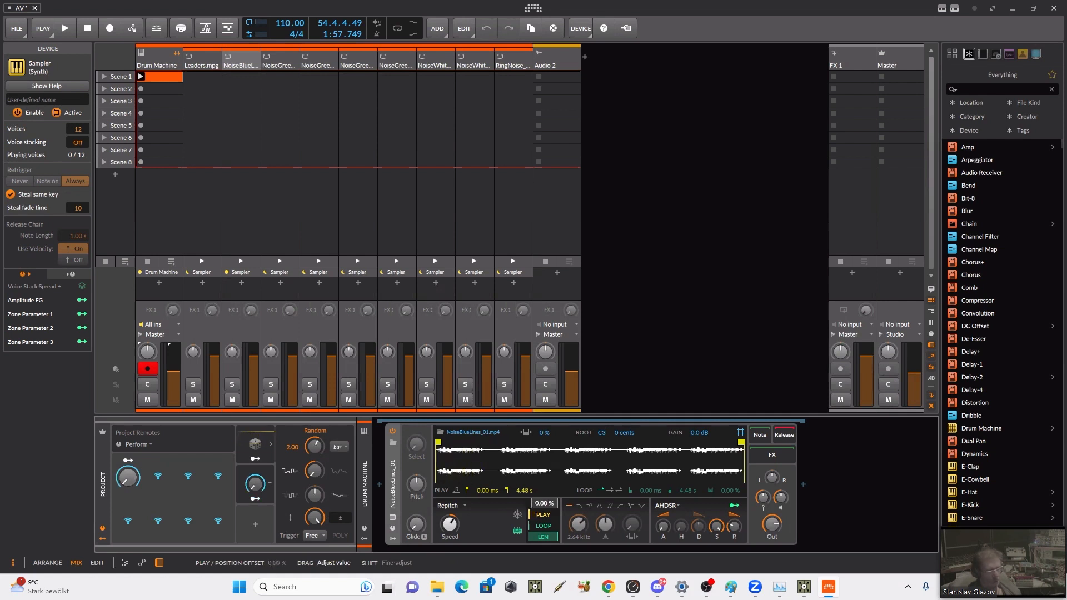
pyautogui.moveTo(538, 429); pyautogui.dragTo(538, 475)
pyautogui.moveTo(544, 512); pyautogui.dragTo(544, 550)
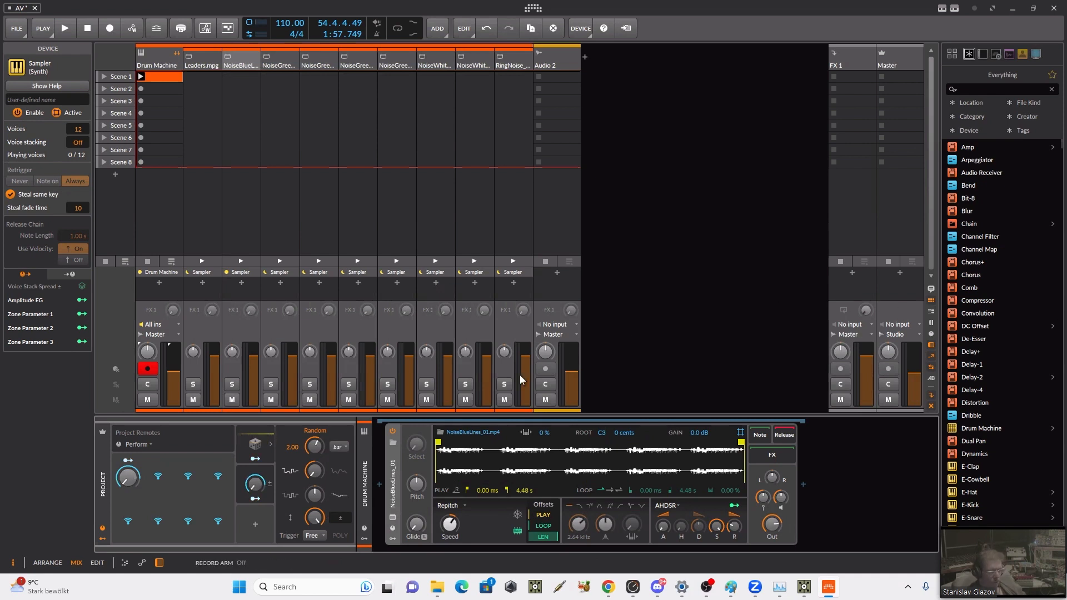
# Step: Show the remote controls of the NoiseBlueLines_01 Sampler and switch them to the Perform page
pyautogui.click(391, 532)
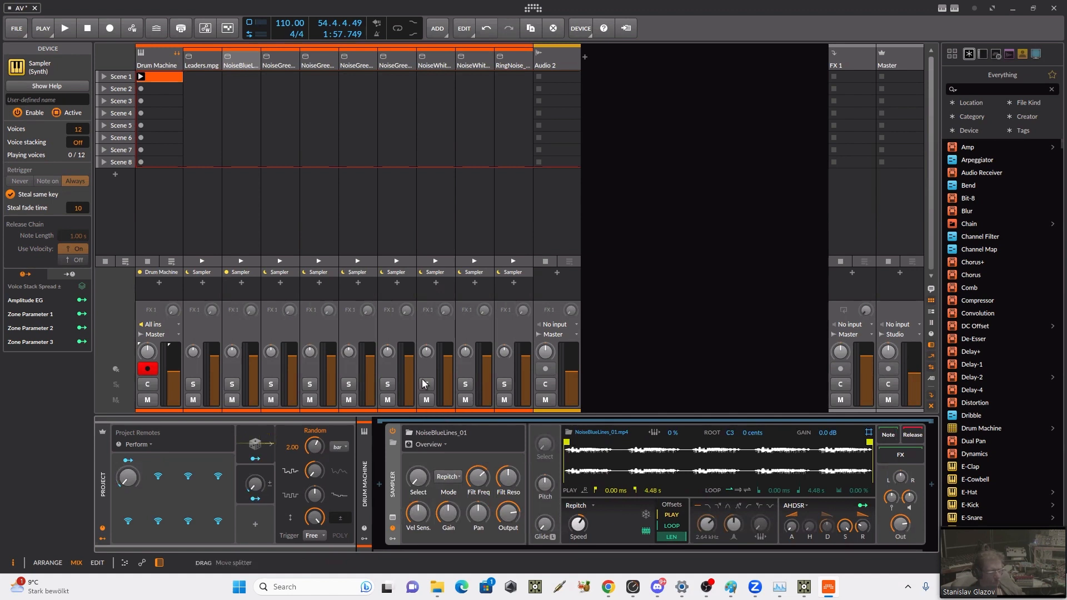
pyautogui.click(441, 445)
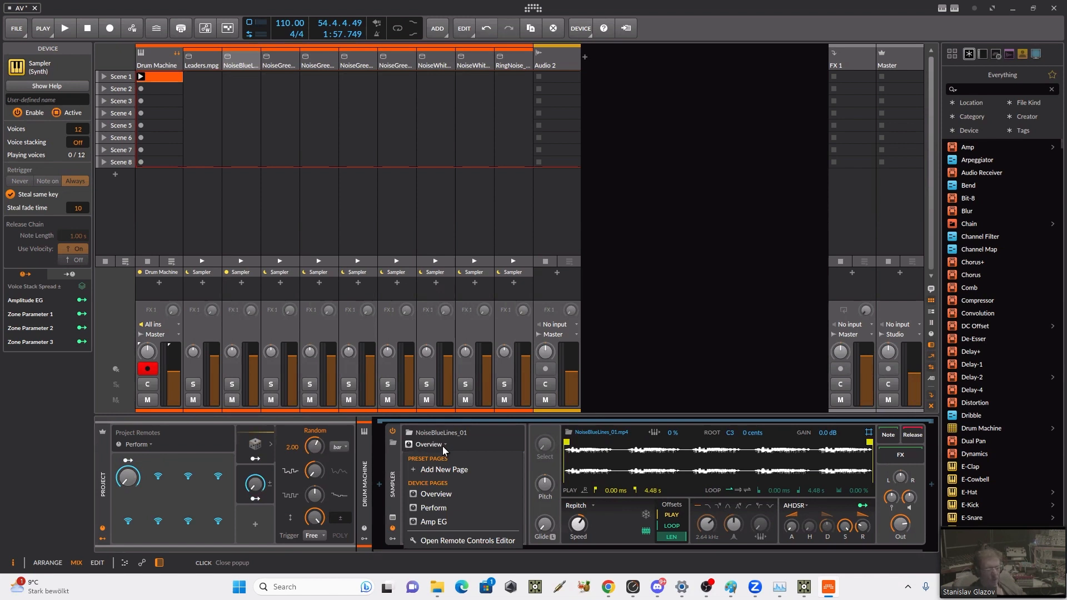
pyautogui.click(442, 445)
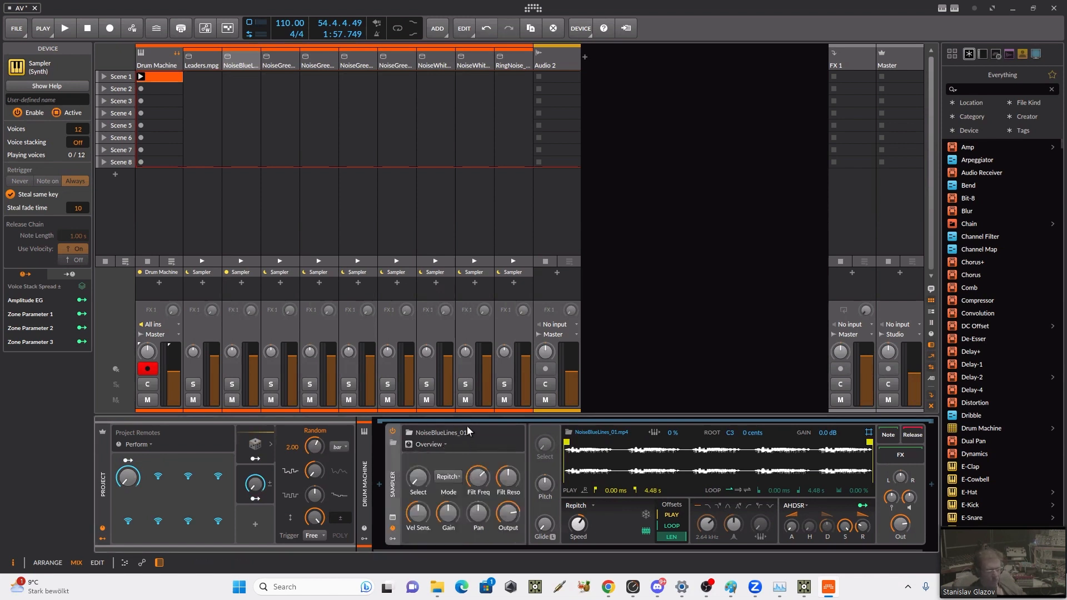
pyautogui.click(421, 490)
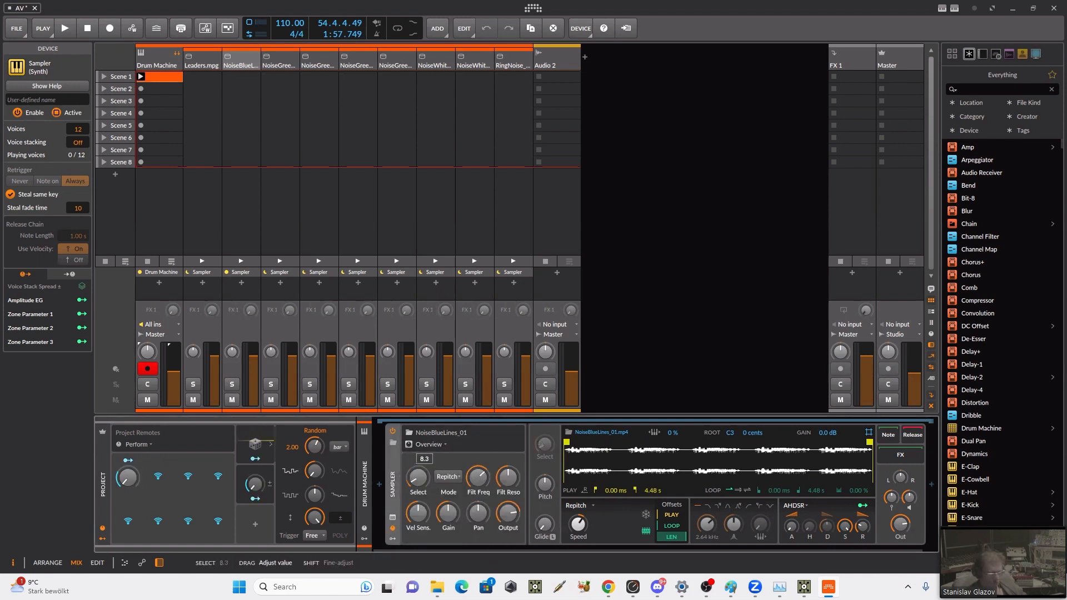
pyautogui.moveTo(420, 482); pyautogui.dragTo(421, 490)
pyautogui.click(442, 442)
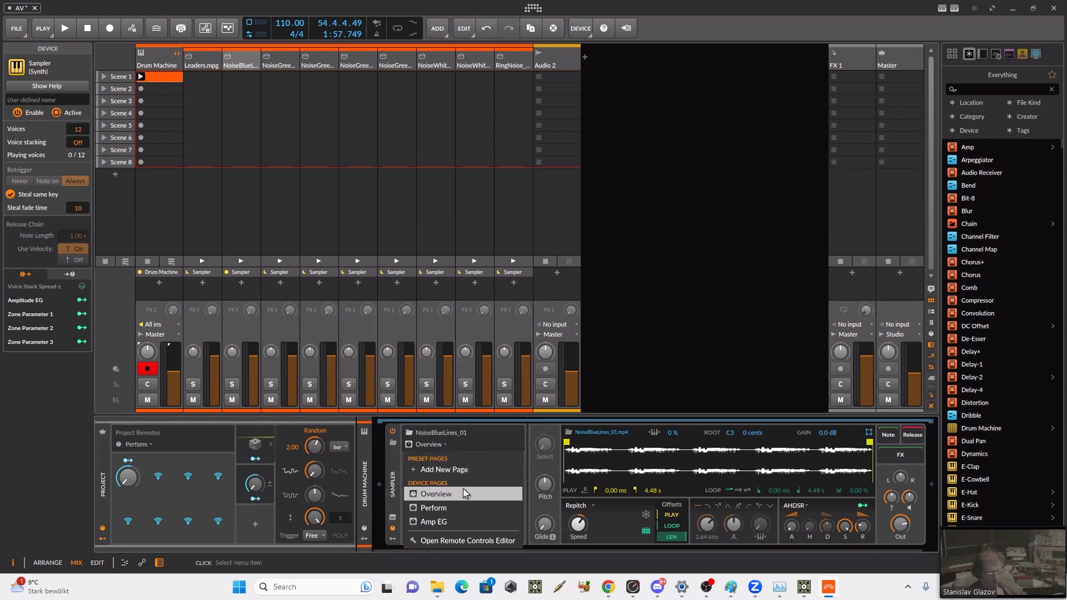
pyautogui.click(461, 508)
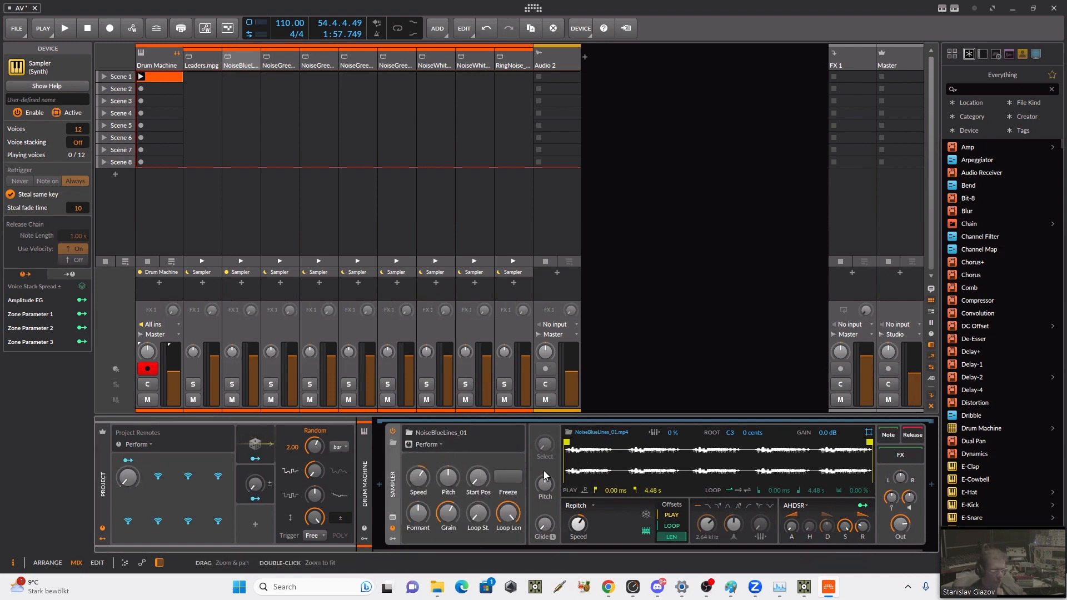
pyautogui.moveTo(479, 481)
pyautogui.mouseDown()
pyautogui.moveTo(479, 423)
pyautogui.moveTo(479, 481)
pyautogui.mouseUp()
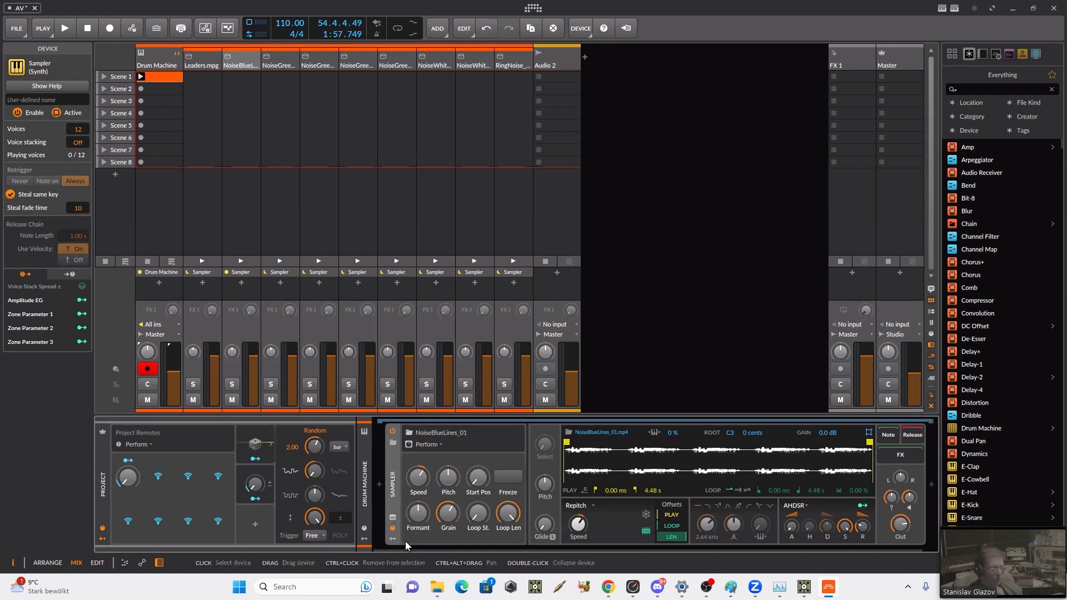
# Step: Show the Drum Machine's track remotes and map the NoiseBlueLines_01 Sampler's Start Pos to their first slot
pyautogui.click(367, 527)
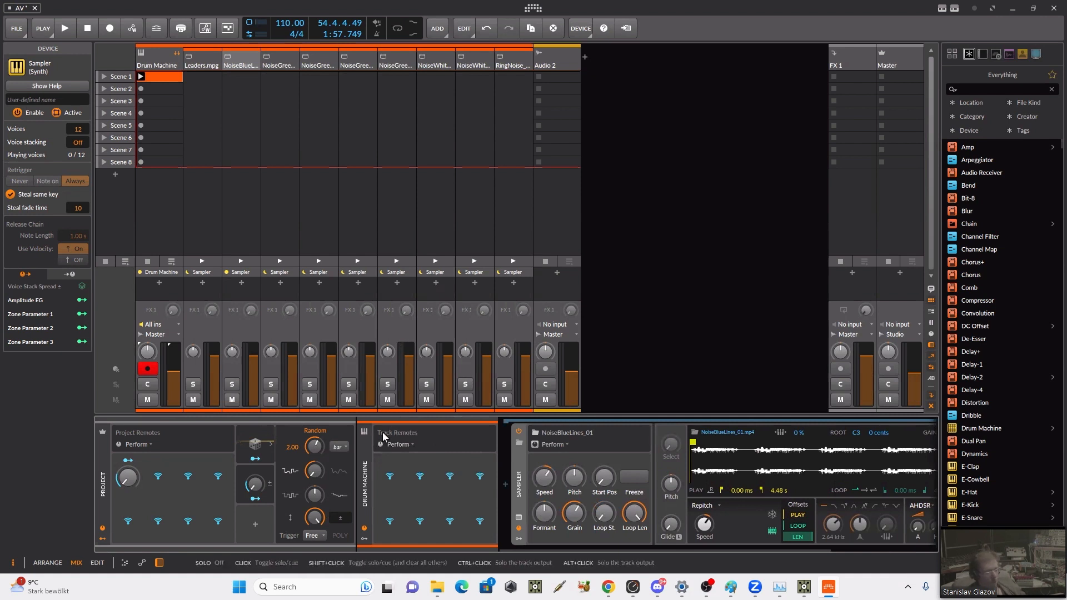
pyautogui.click(387, 475)
pyautogui.click(604, 477)
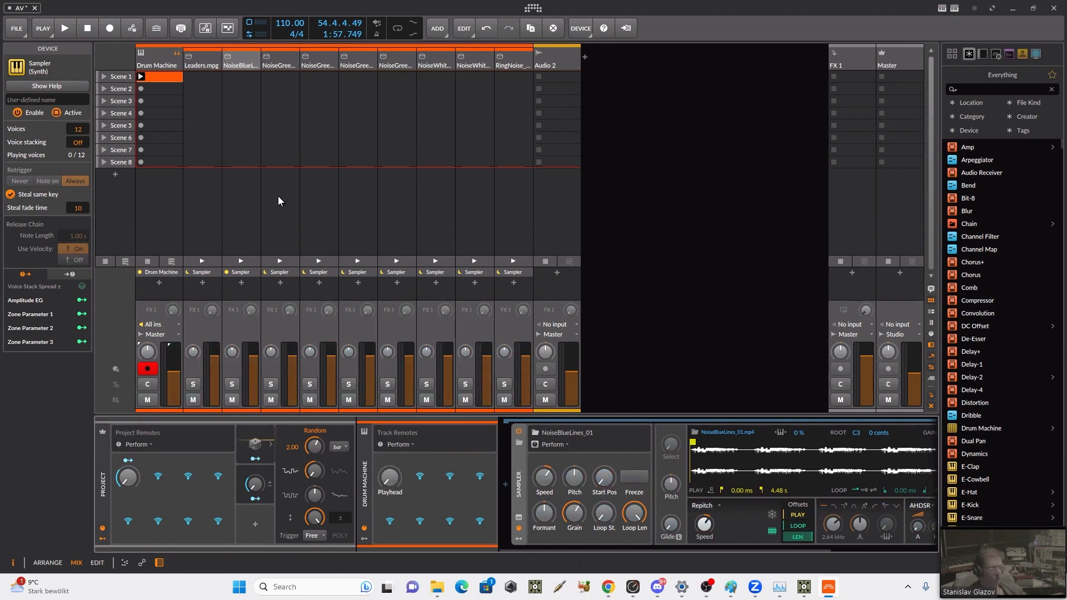
# Step: Show the remote controls of the NoiseGreenLines_02 Sampler and rename the first Drum Machine track remote to Start1
pyautogui.click(281, 65)
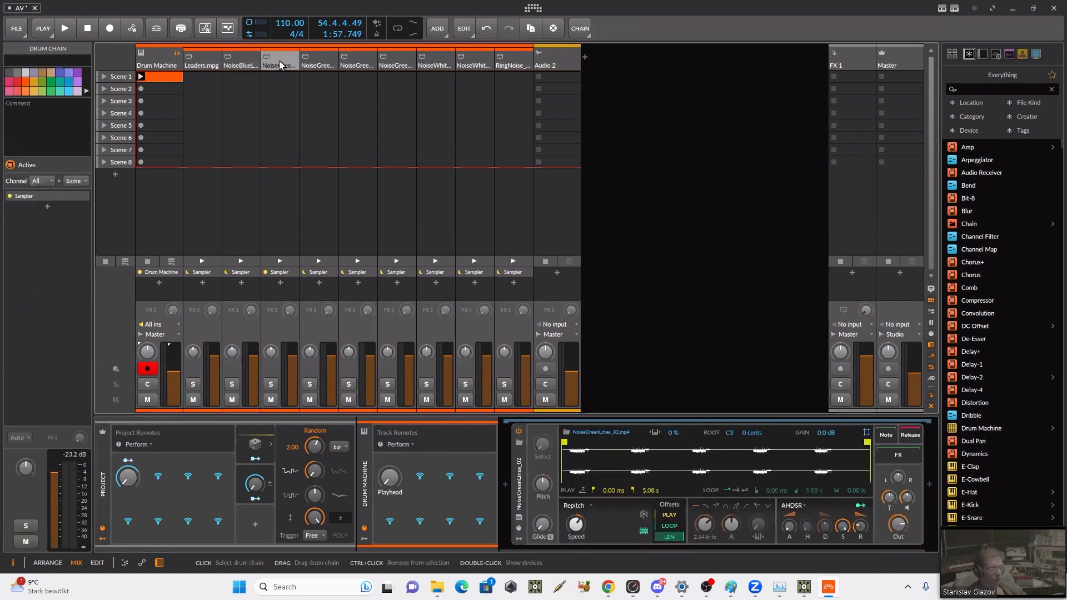
pyautogui.click(519, 528)
pyautogui.doubleClick(393, 491)
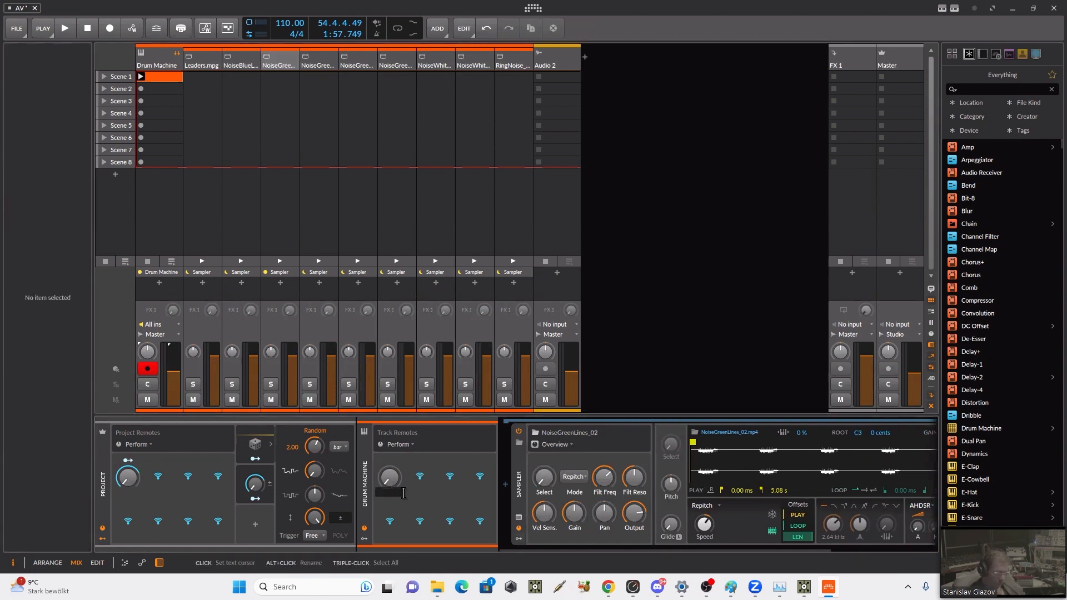
pyautogui.write('STar')
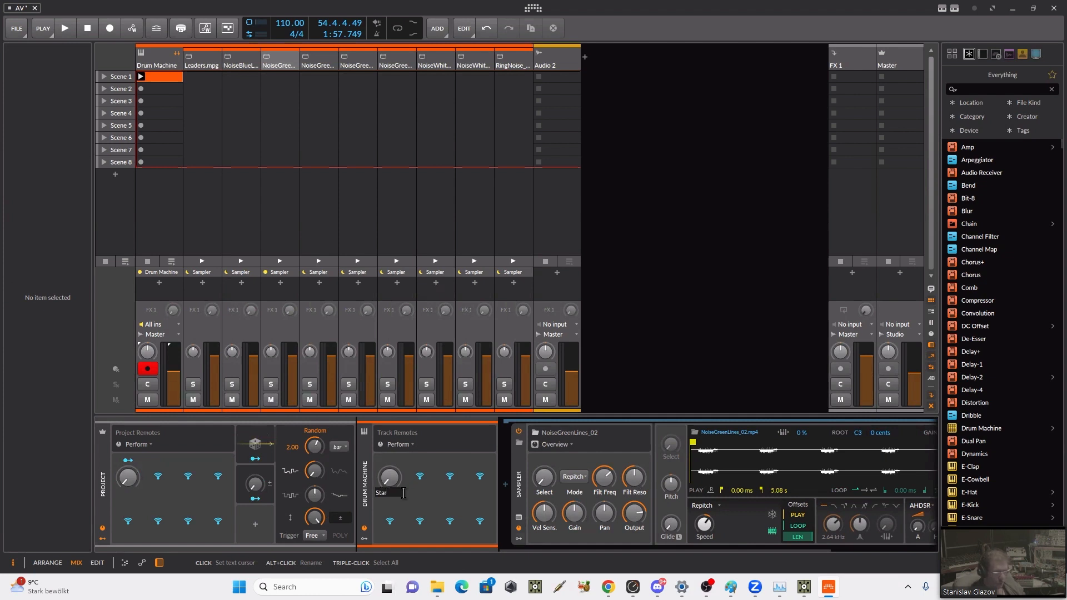
pyautogui.write('t1')
pyautogui.press('Return')
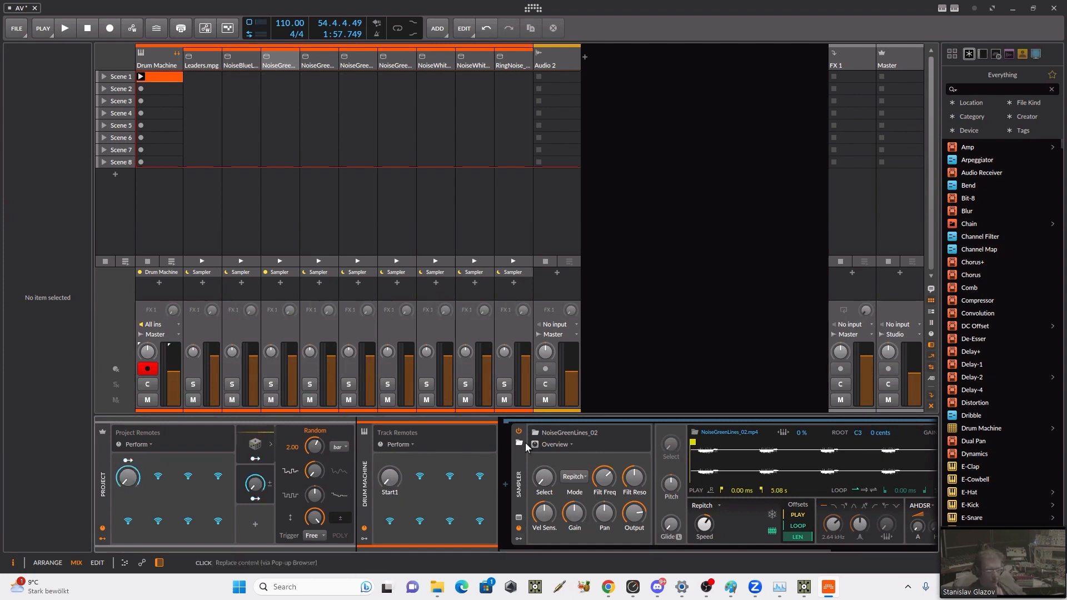
# Step: From the NoiseGreenLines_02 Sampler's Perform page, map Start Pos to the second Drum Machine track remote and rename that remote Start2
pyautogui.click(566, 445)
pyautogui.click(559, 508)
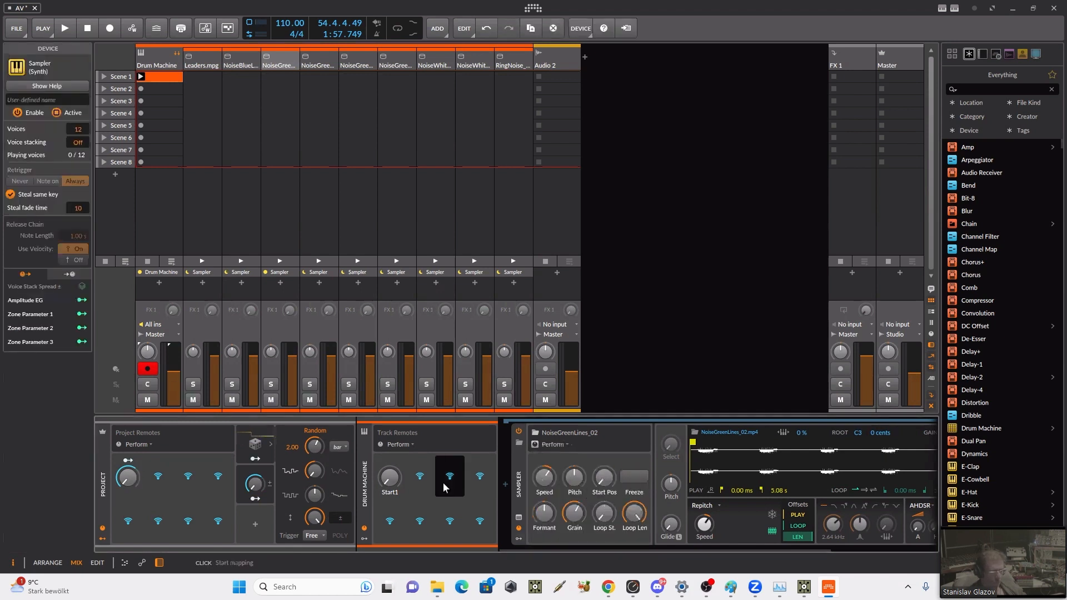
pyautogui.click(422, 485)
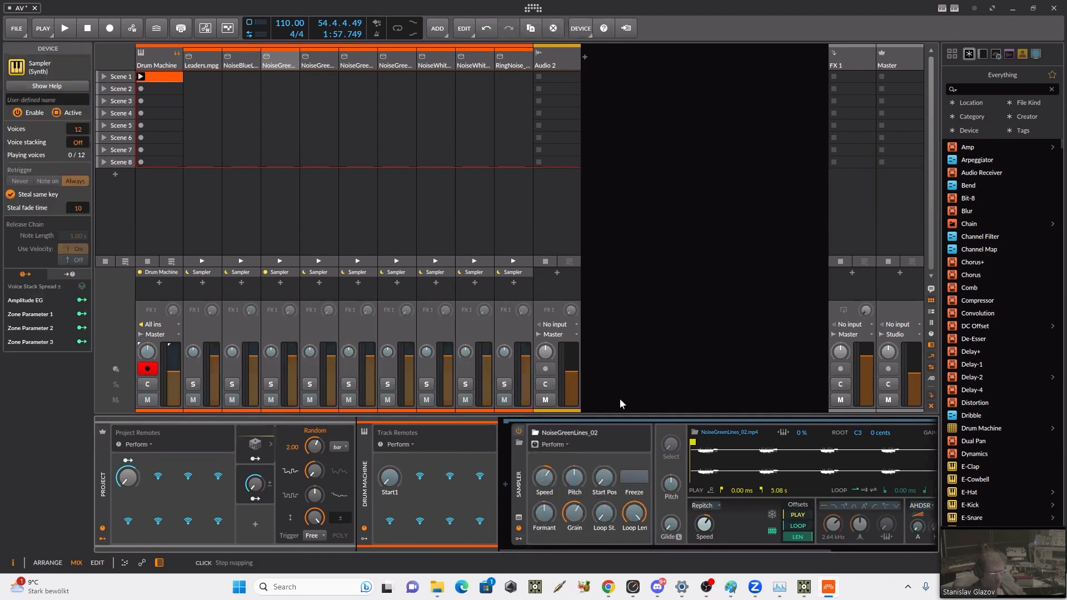
pyautogui.click(604, 480)
pyautogui.doubleClick(425, 494)
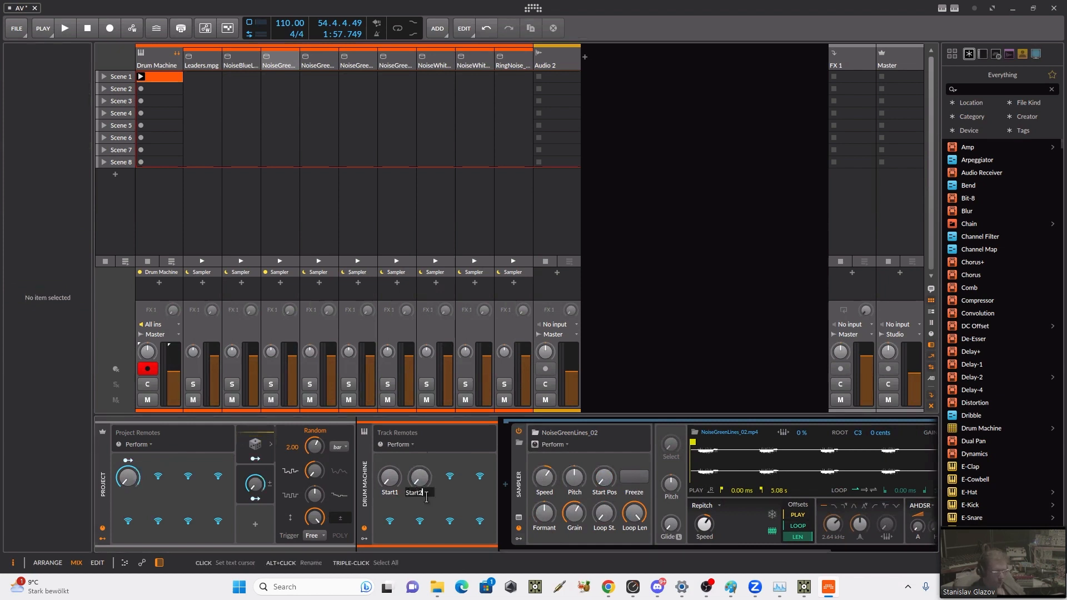
pyautogui.press('Return')
# Step: Show the NoiseGreenLines_03 Sampler's Perform remotes, map its Start Pos to the third Drum Machine track remote and name it Start3
pyautogui.click(319, 55)
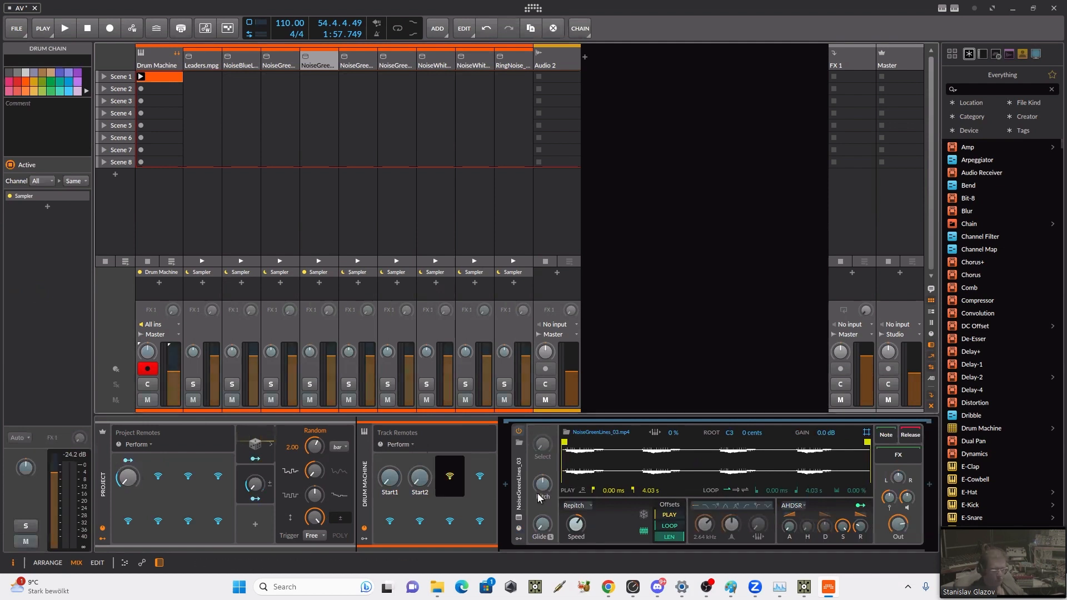
pyautogui.click(519, 528)
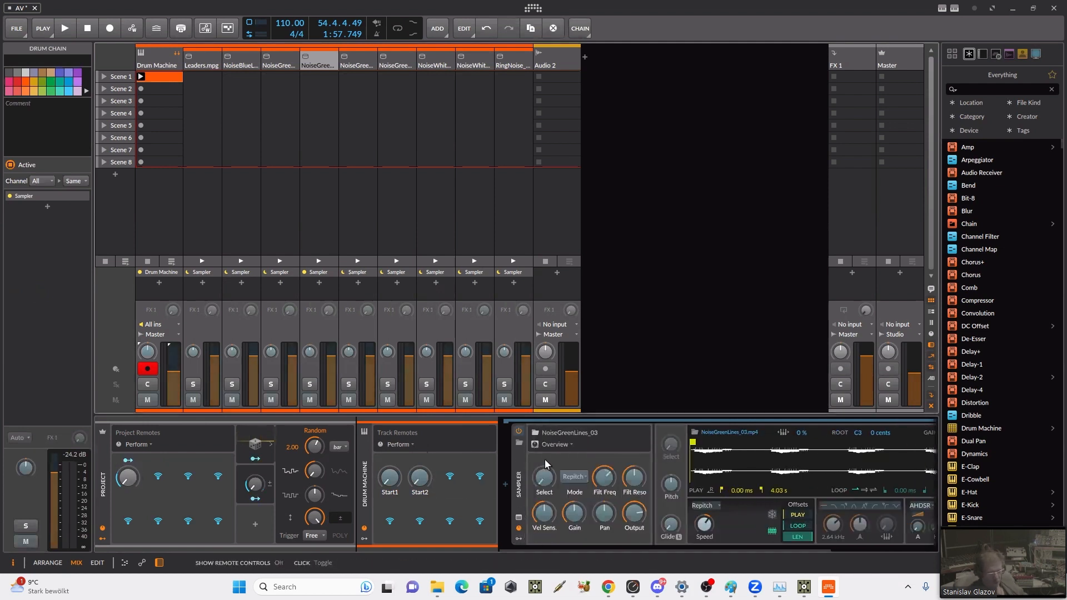
pyautogui.click(577, 443)
pyautogui.click(567, 509)
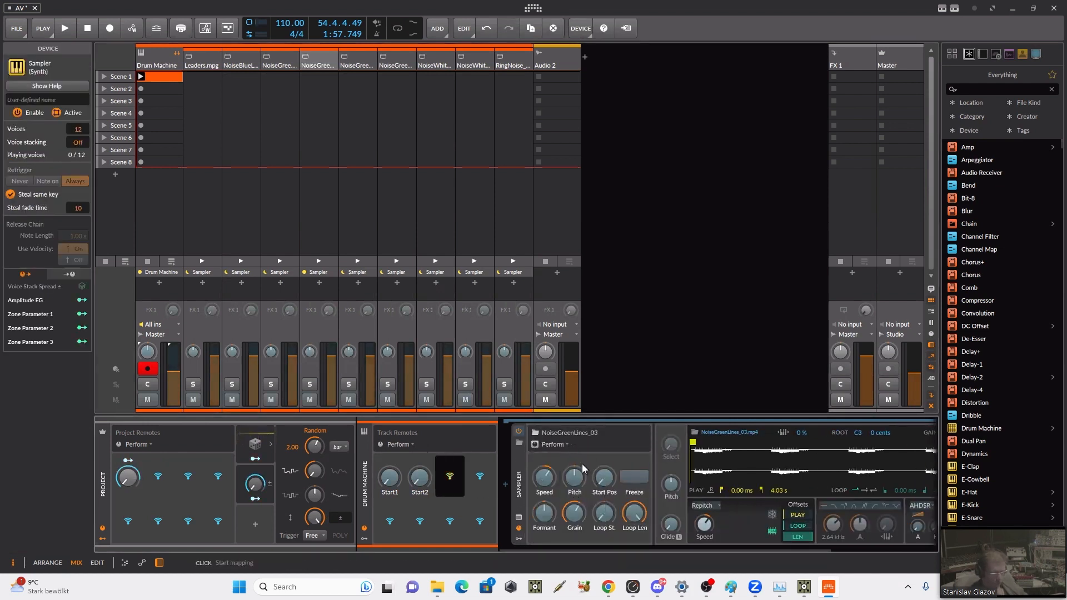
pyautogui.moveTo(605, 478); pyautogui.dragTo(452, 492)
pyautogui.doubleClick(453, 493)
pyautogui.write('Start')
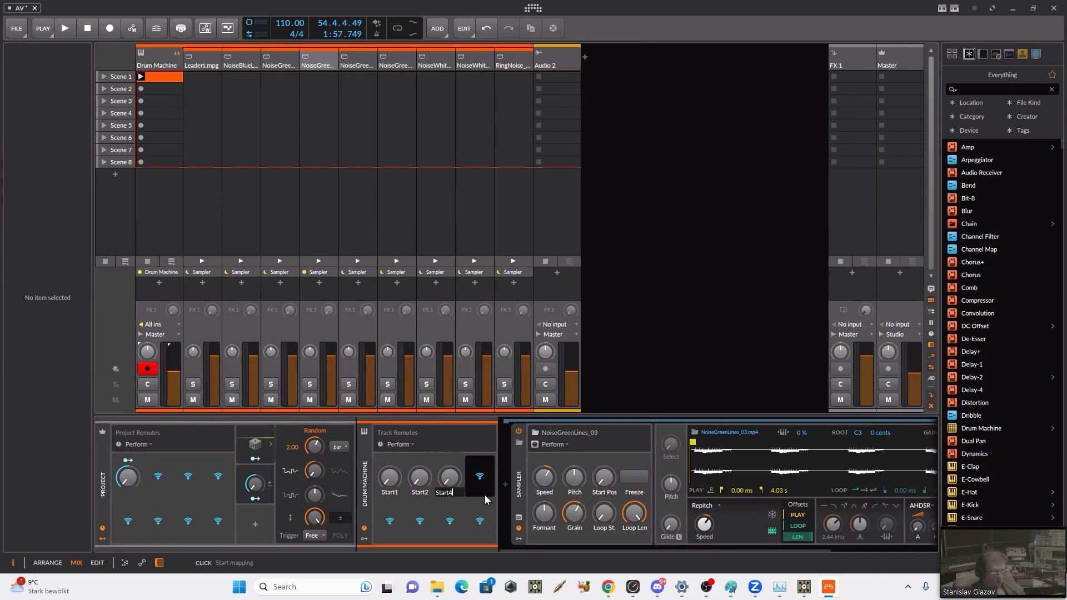
pyautogui.write('4')
pyautogui.press('BackSpace')
pyautogui.write('3')
pyautogui.press('Return')
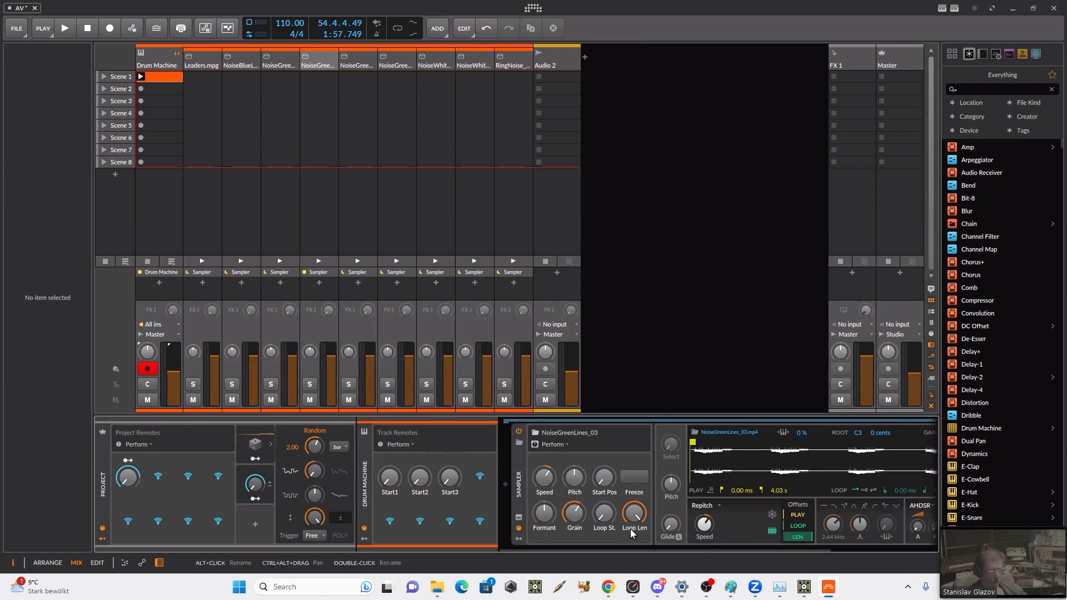
# Step: Show the NoiseGreen_01 Sampler's Perform remotes, map its Start Pos to the fourth Drum Machine track remote and name it STart4
pyautogui.click(350, 56)
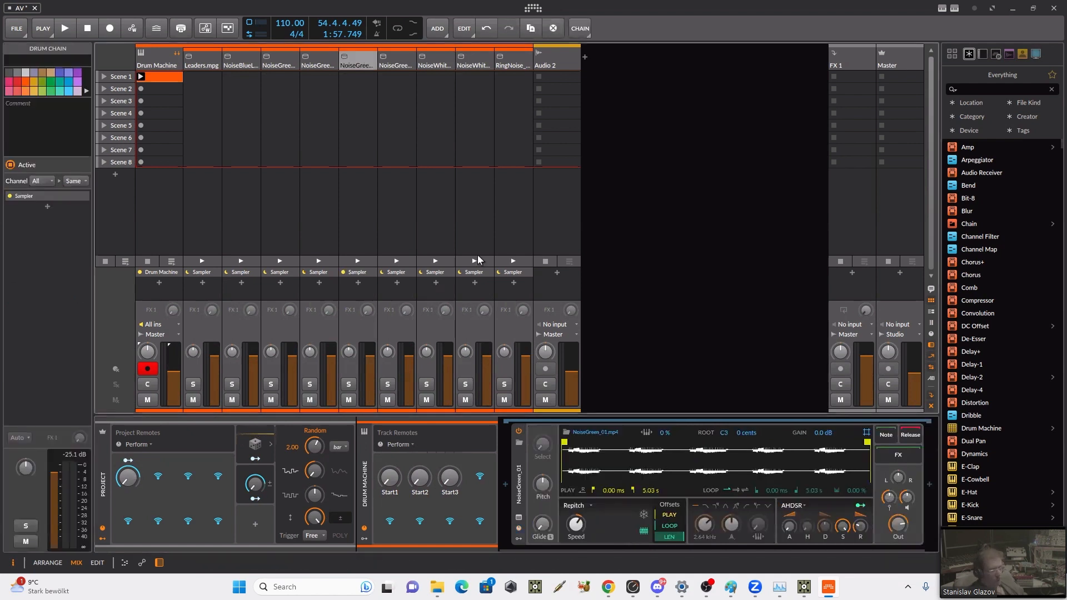
pyautogui.click(518, 528)
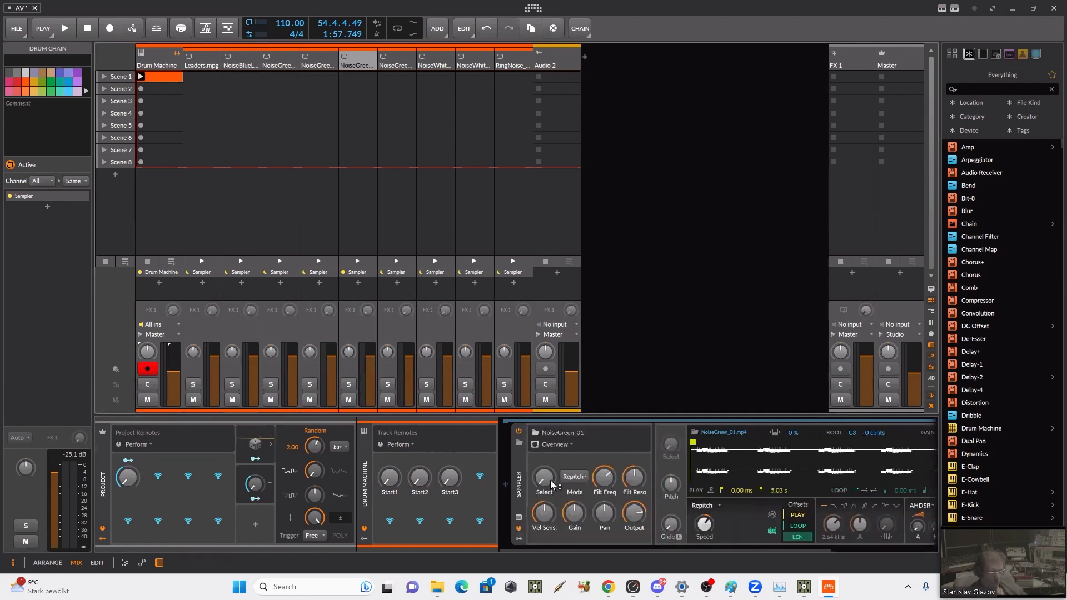
pyautogui.click(543, 445)
pyautogui.click(556, 507)
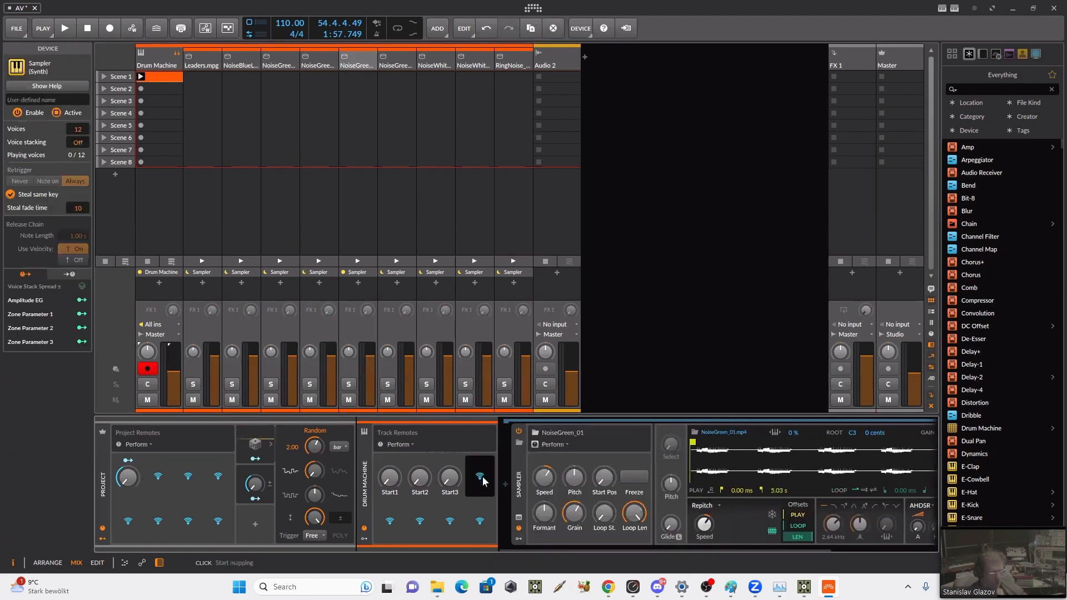
pyautogui.click(602, 487)
pyautogui.doubleClick(491, 492)
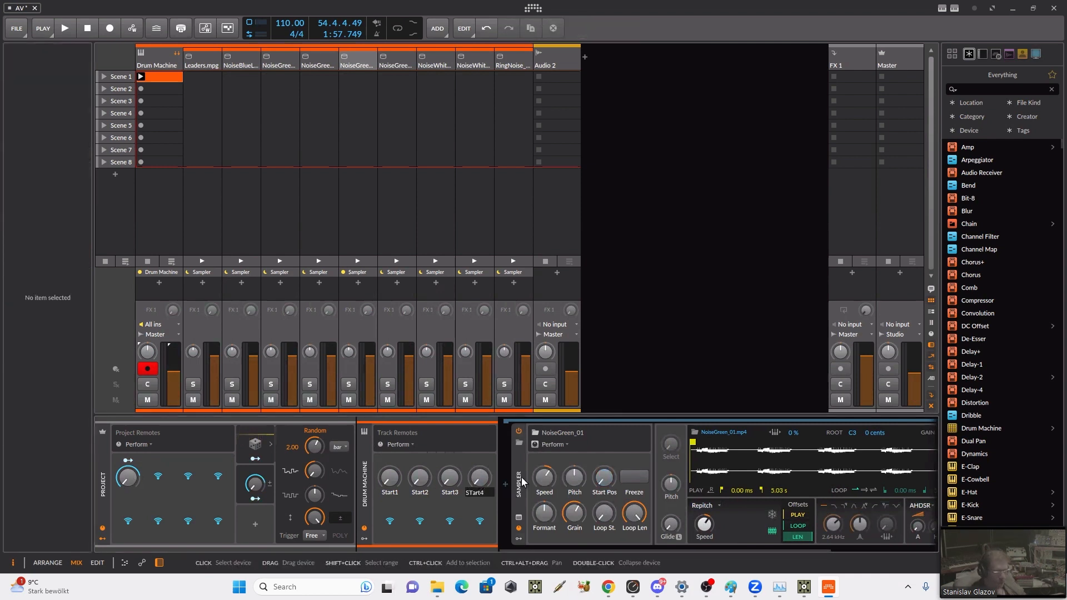
pyautogui.write('STart4')
pyautogui.press('Return')
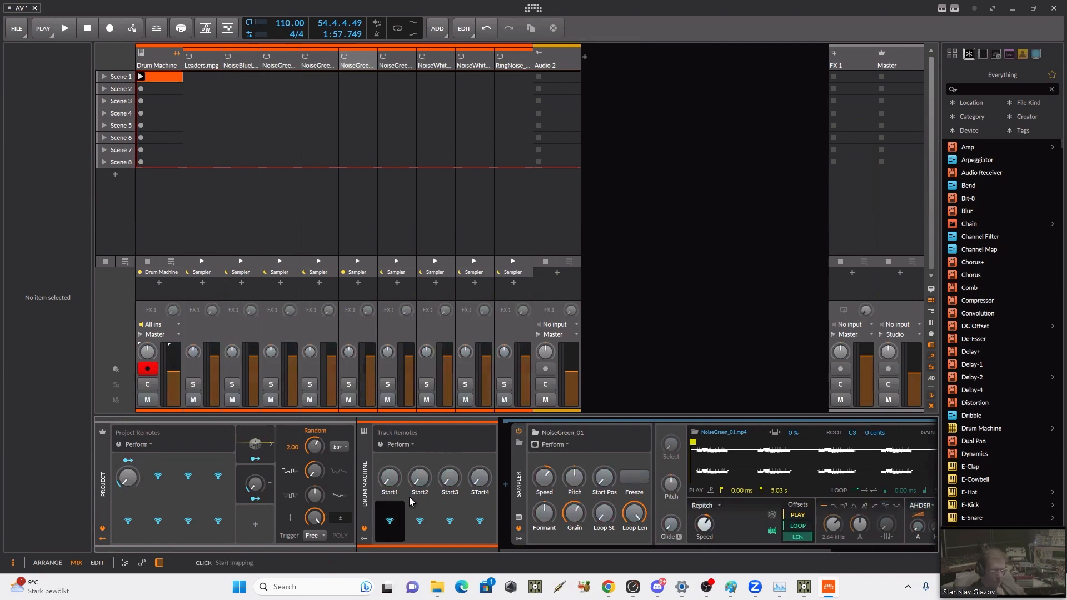
# Step: Show the NoiseGreen_Electric Sampler's Perform remotes, map its Start Pos to the fifth Drum Machine track remote and name it Start5
pyautogui.click(397, 65)
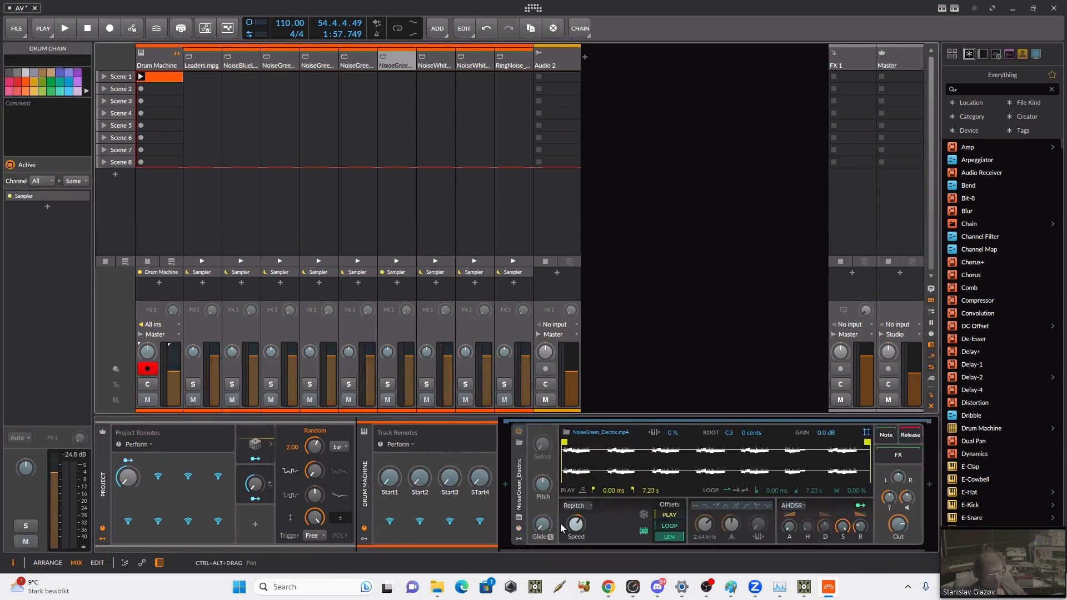
pyautogui.click(519, 531)
pyautogui.click(565, 443)
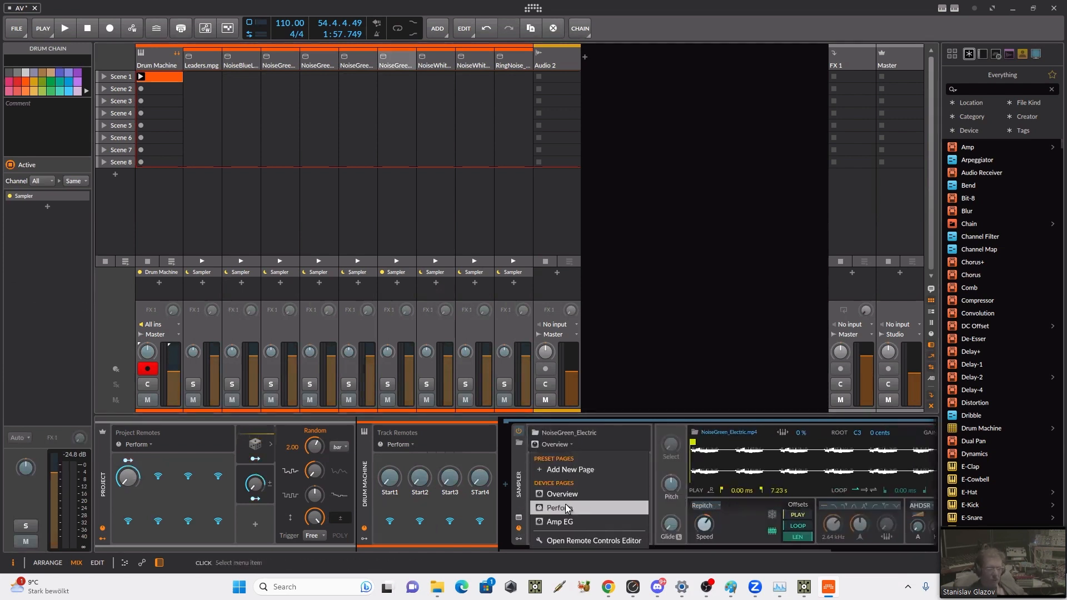
pyautogui.click(566, 508)
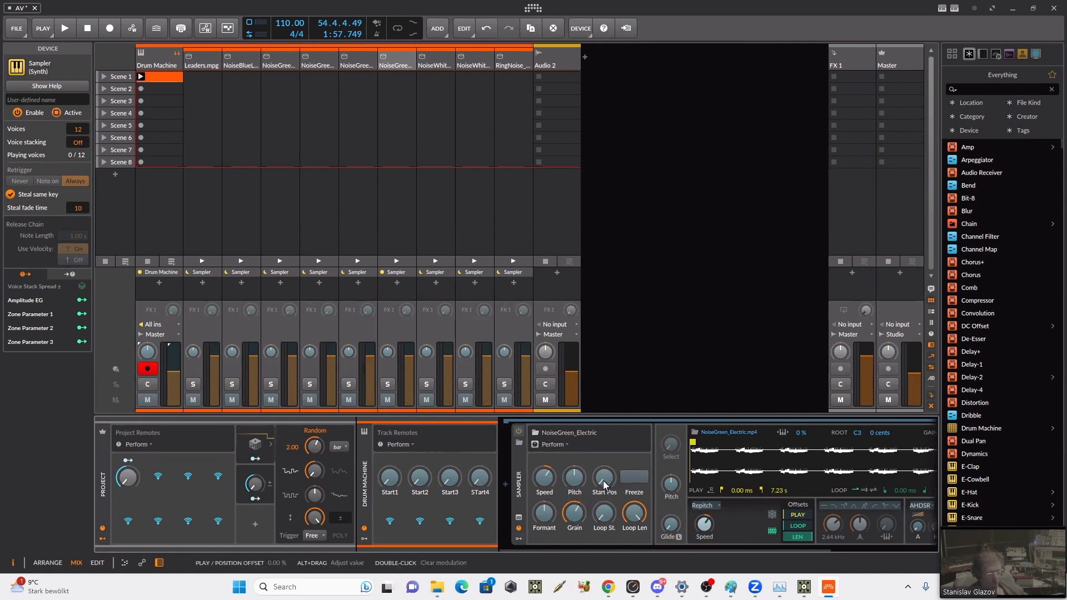
pyautogui.moveTo(605, 485); pyautogui.dragTo(402, 528)
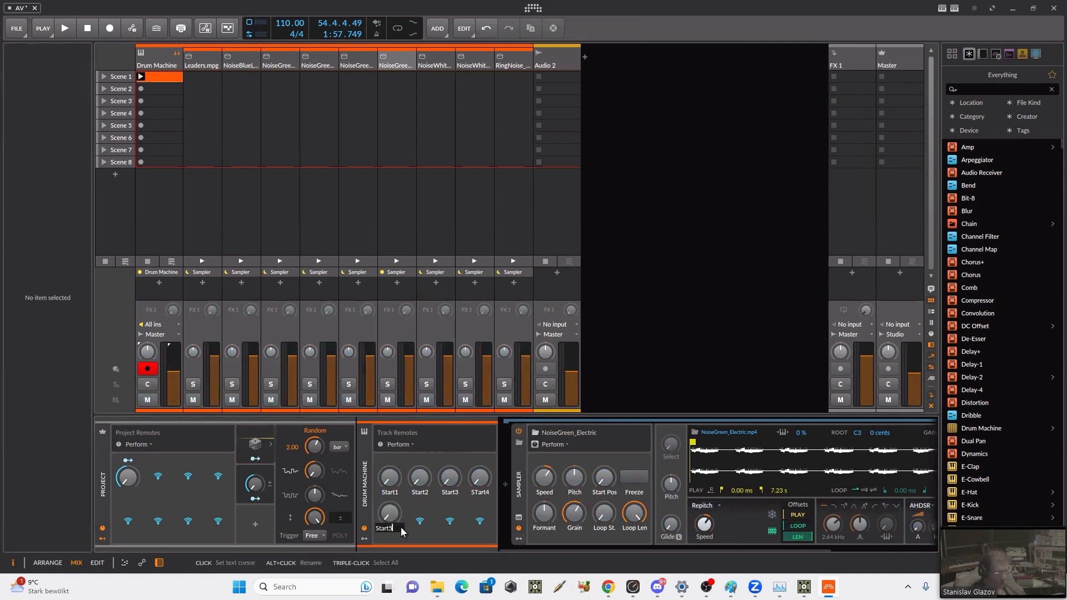
pyautogui.write('Start5')
pyautogui.press('Return')
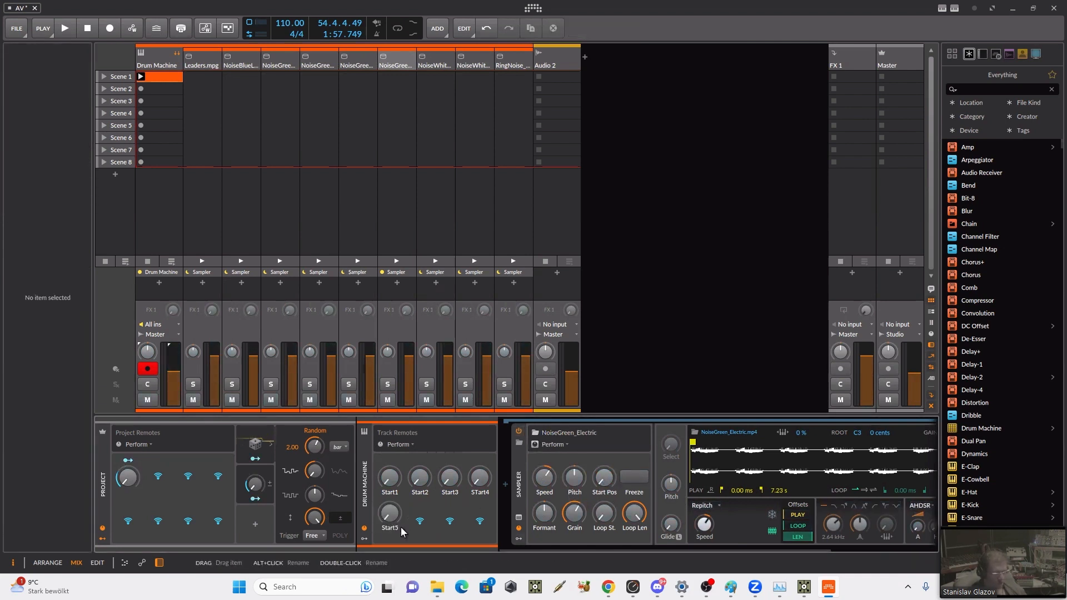
# Step: Show the NoiseWhite01 Sampler's Perform remotes, map its Start Pos to the sixth Drum Machine track remote and name it Start6
pyautogui.click(431, 51)
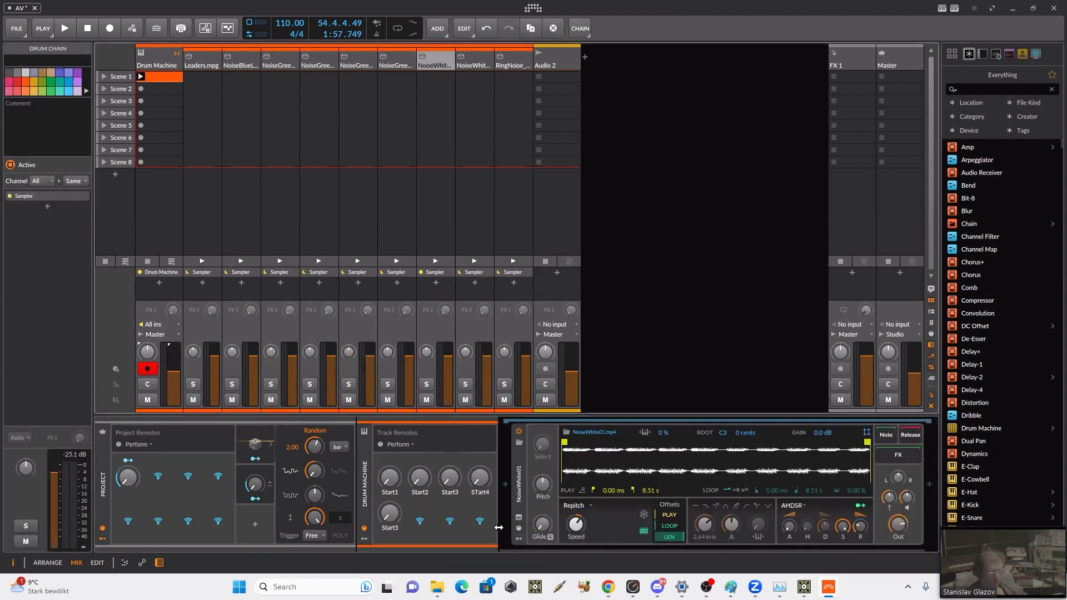
pyautogui.click(519, 518)
pyautogui.click(555, 445)
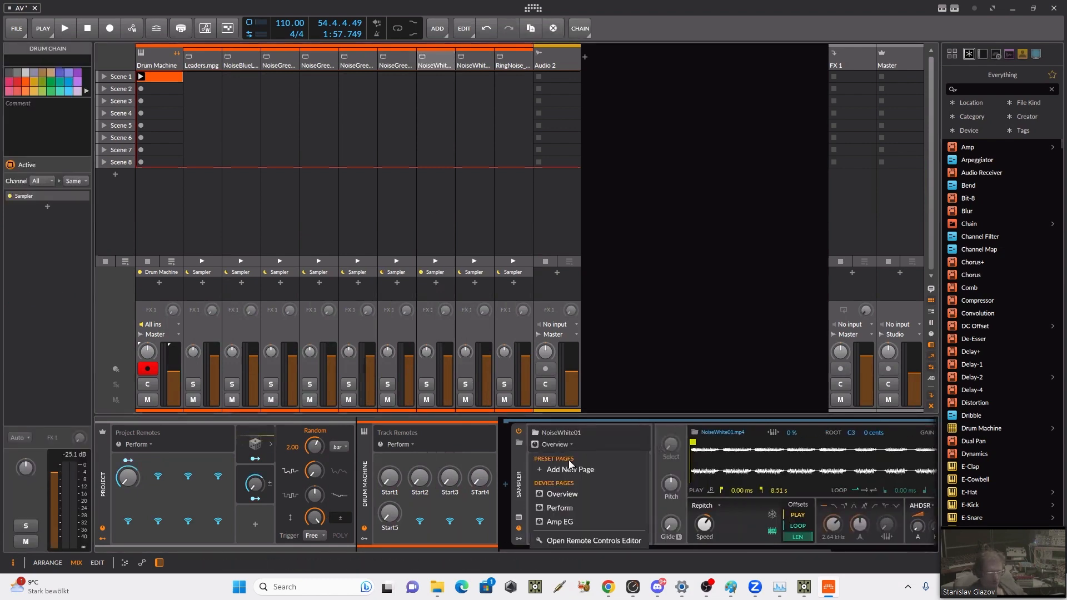
pyautogui.click(559, 507)
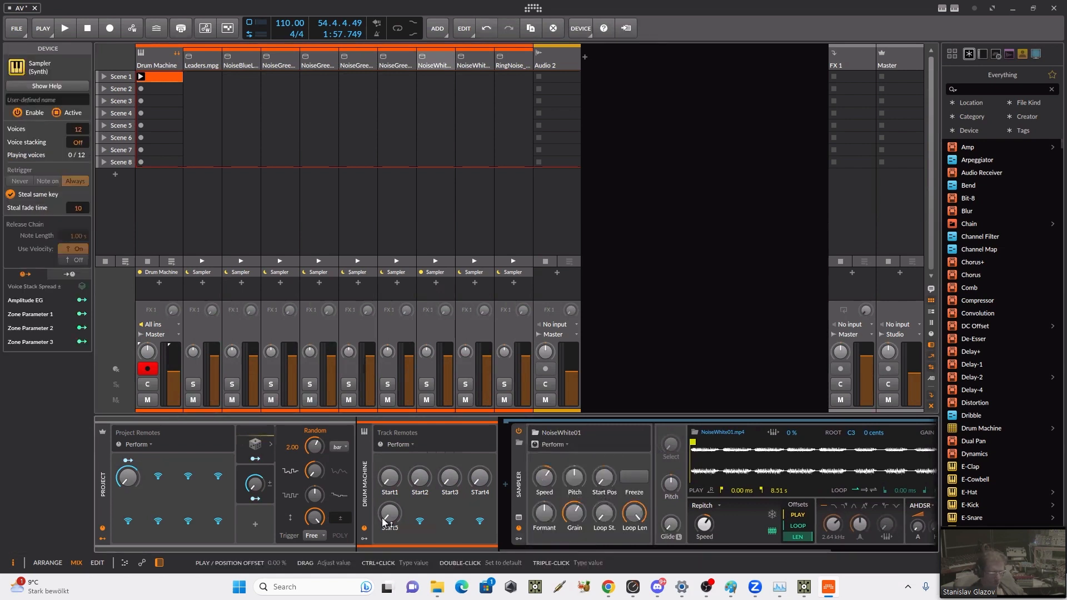
pyautogui.click(420, 521)
pyautogui.click(604, 478)
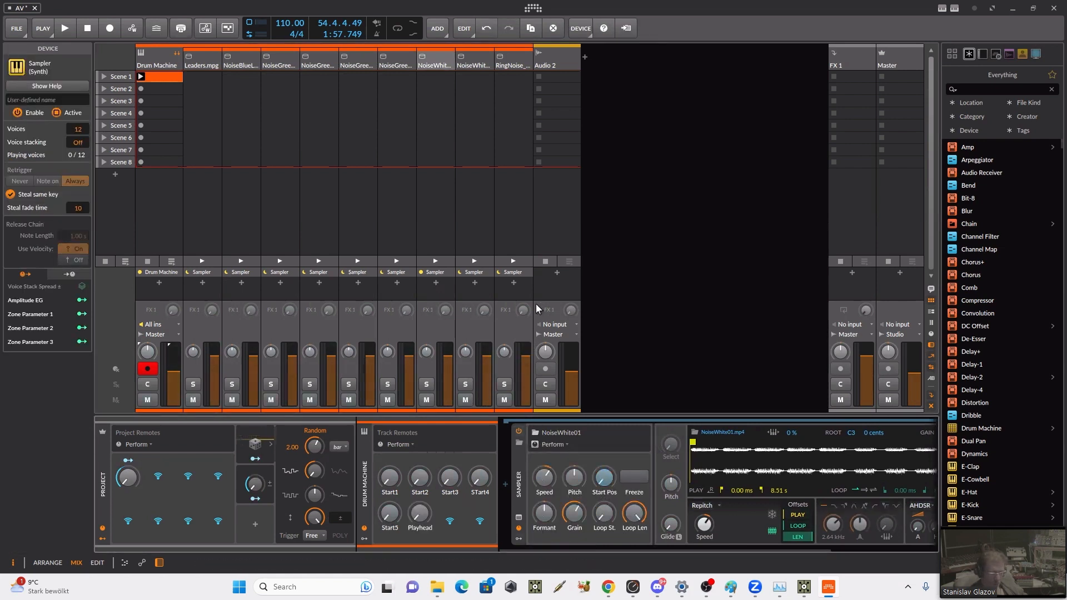
pyautogui.doubleClick(421, 526)
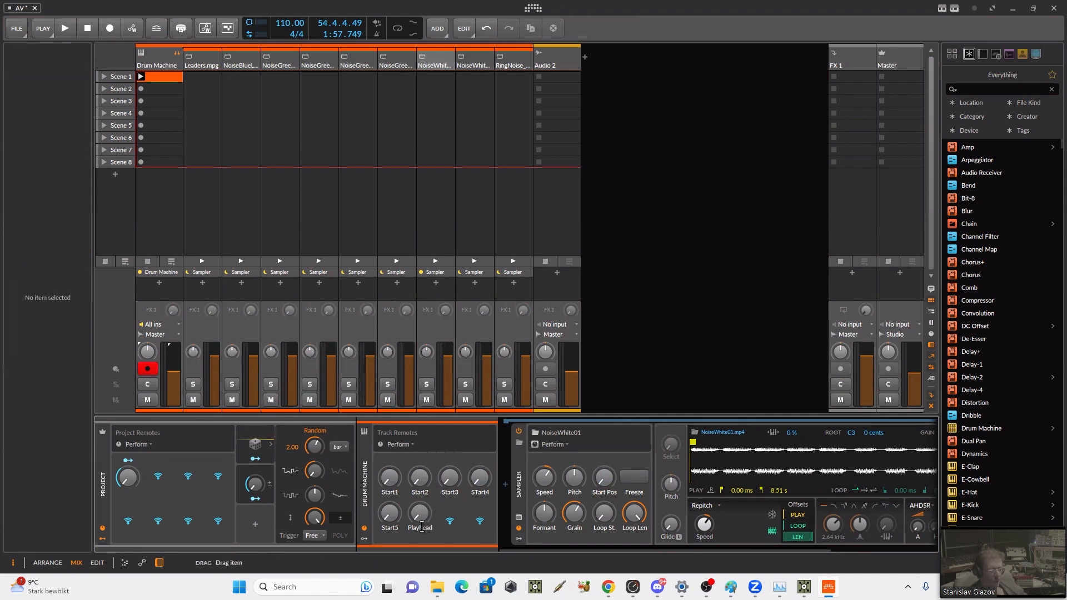
pyautogui.write('Start6')
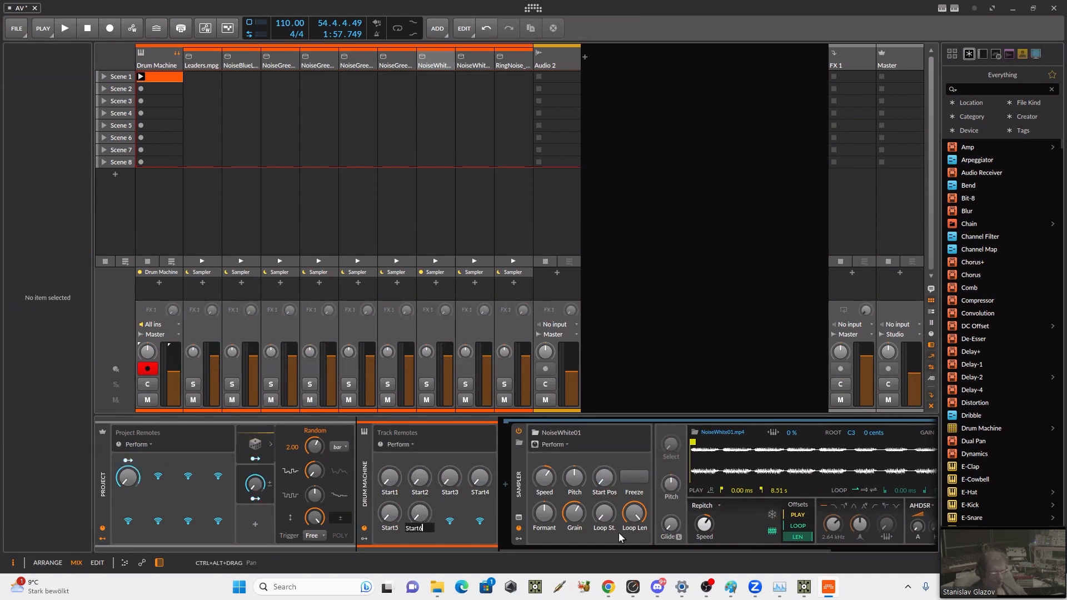
pyautogui.press('Return')
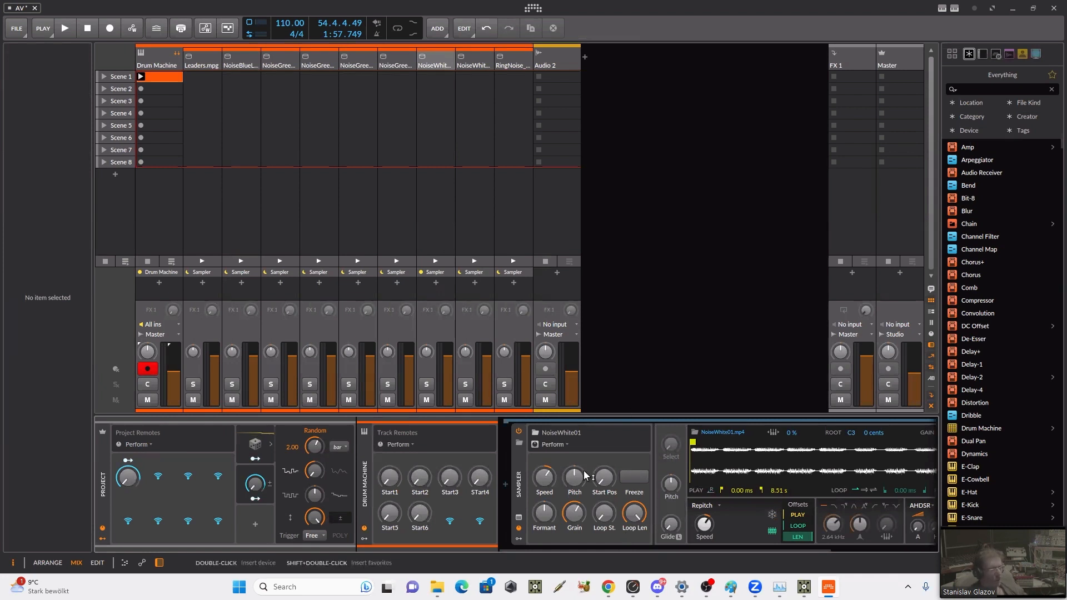
# Step: Show the NoiseWhite_02 Sampler's Perform remotes, map its Start Pos to the seventh Drum Machine track remote and name it Start7
pyautogui.click(463, 102)
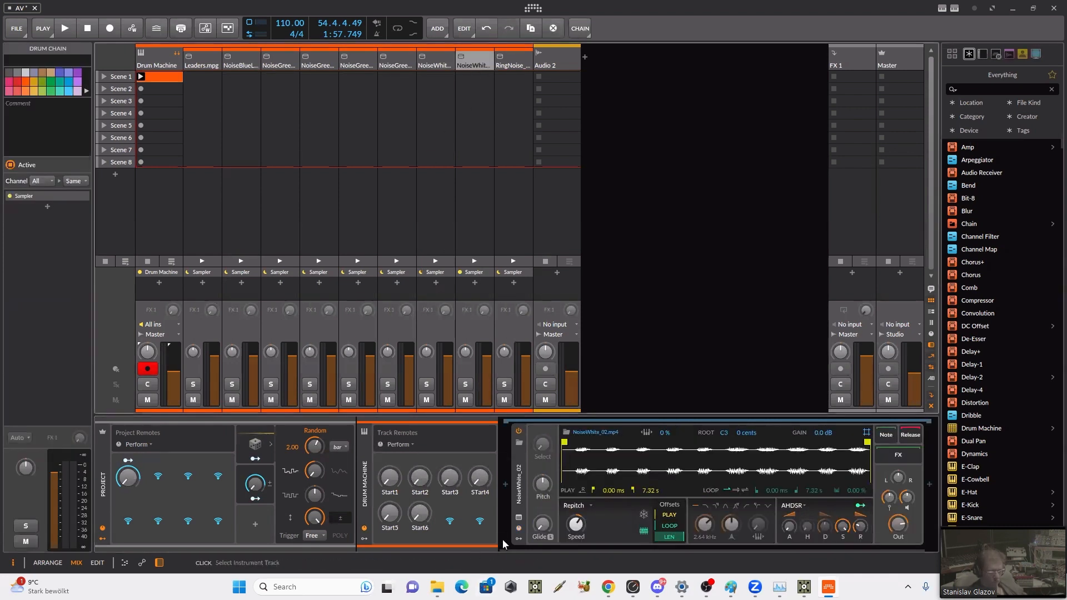
pyautogui.click(518, 518)
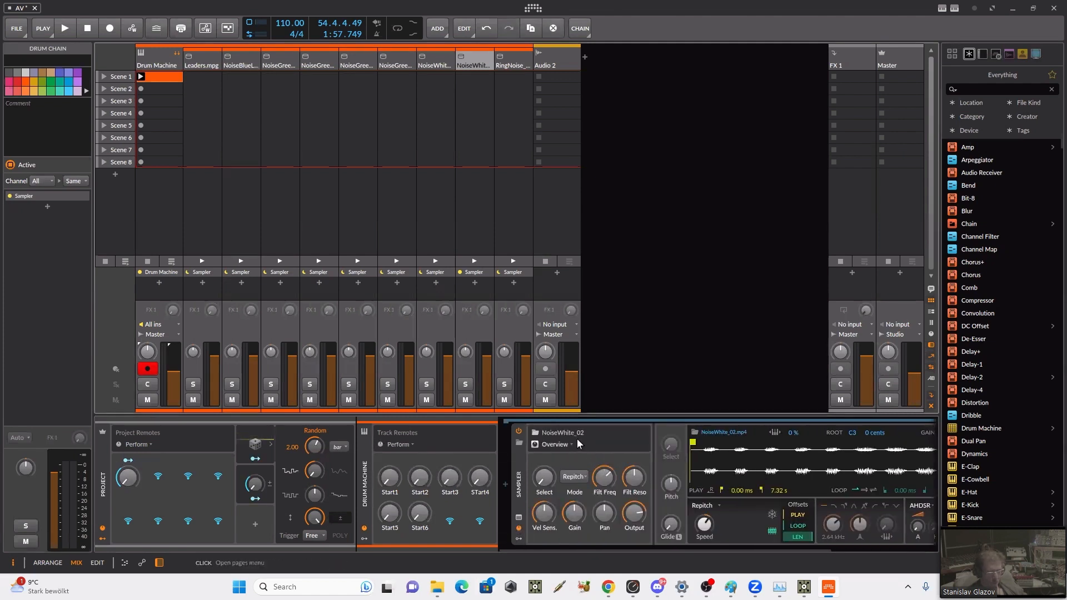
pyautogui.click(576, 442)
pyautogui.click(572, 492)
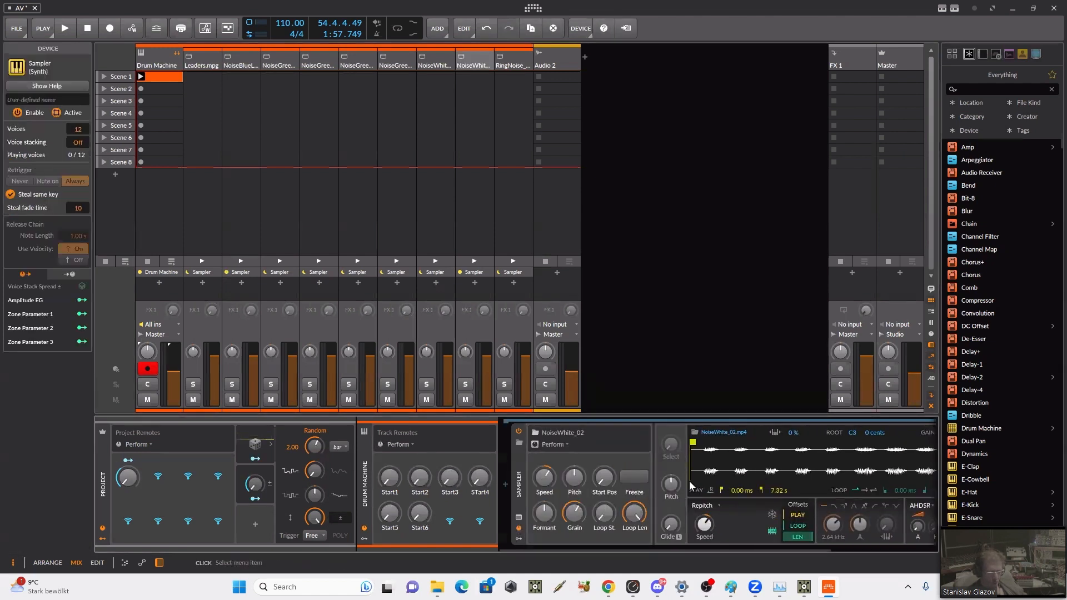
pyautogui.click(621, 479)
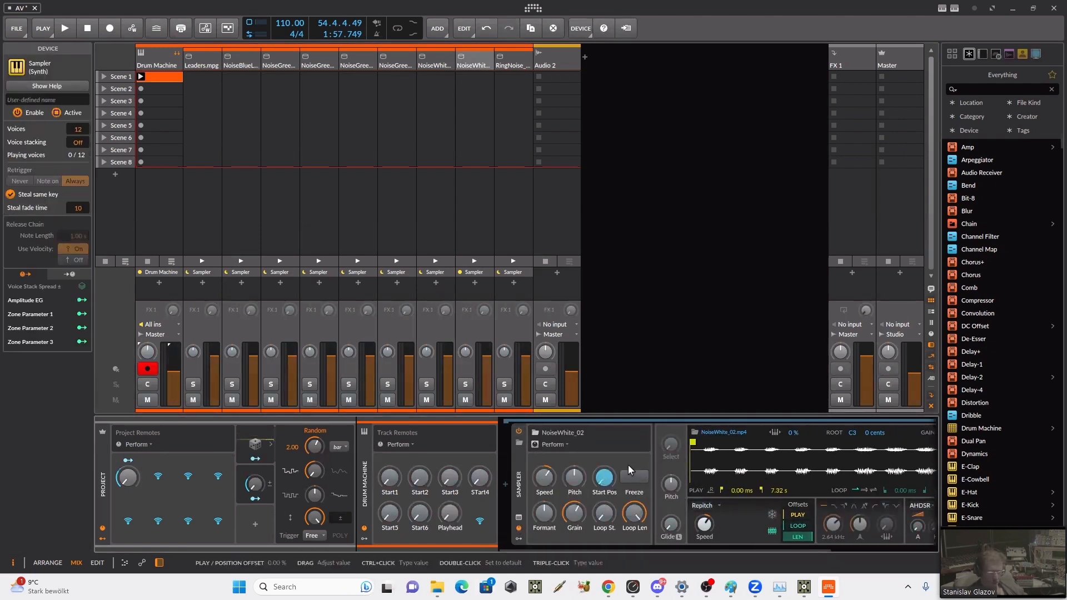
pyautogui.doubleClick(461, 529)
pyautogui.write('Start')
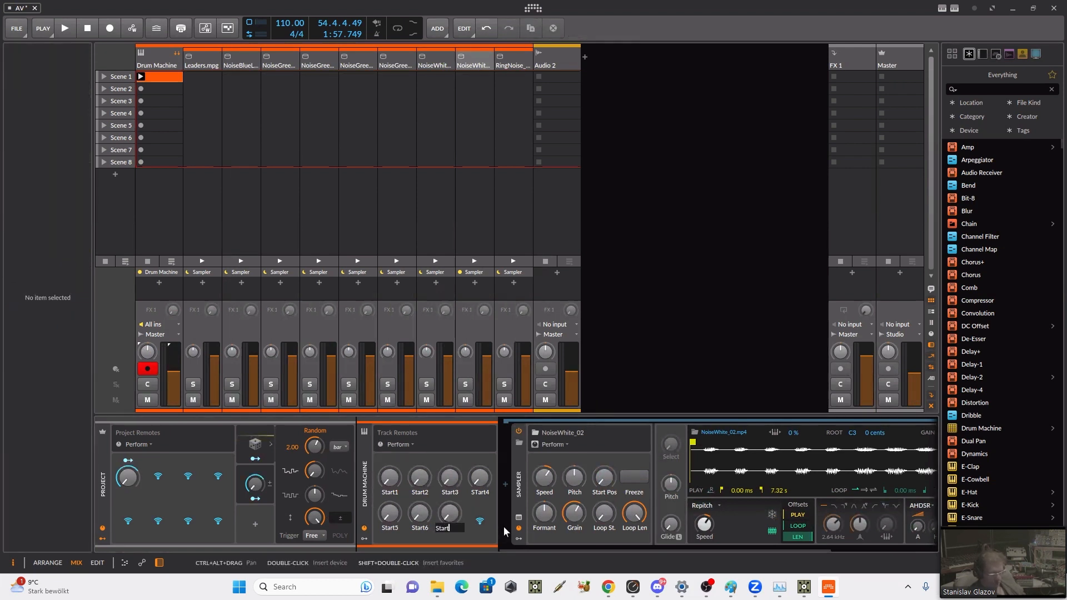
pyautogui.write('7')
pyautogui.press('Return')
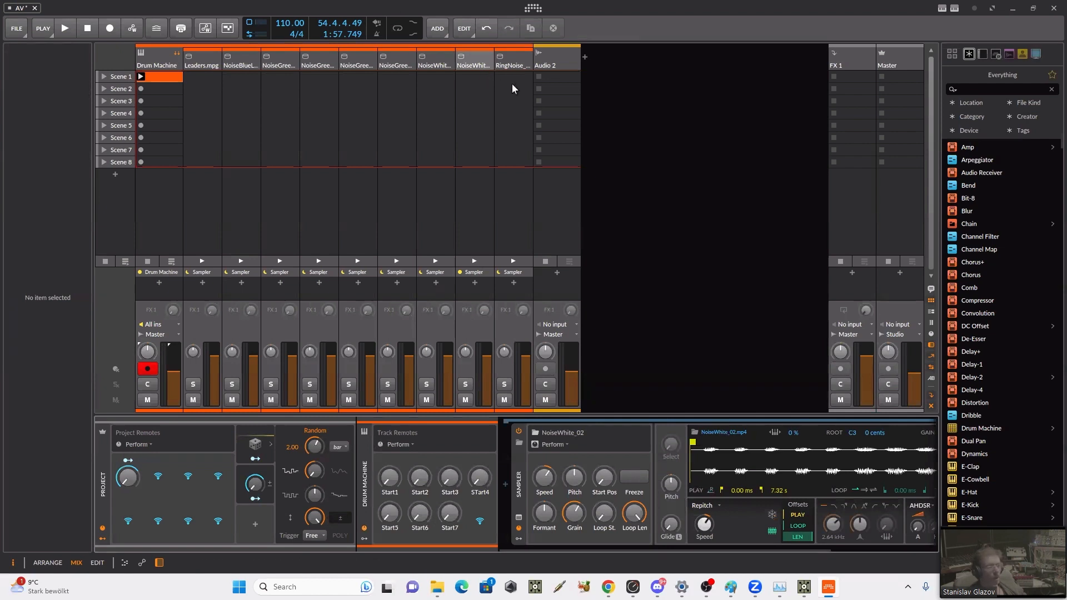
# Step: Show the RingNoise_01 Sampler's Perform remotes and map its Start Pos to the eighth Drum Machine track remote
pyautogui.click(508, 65)
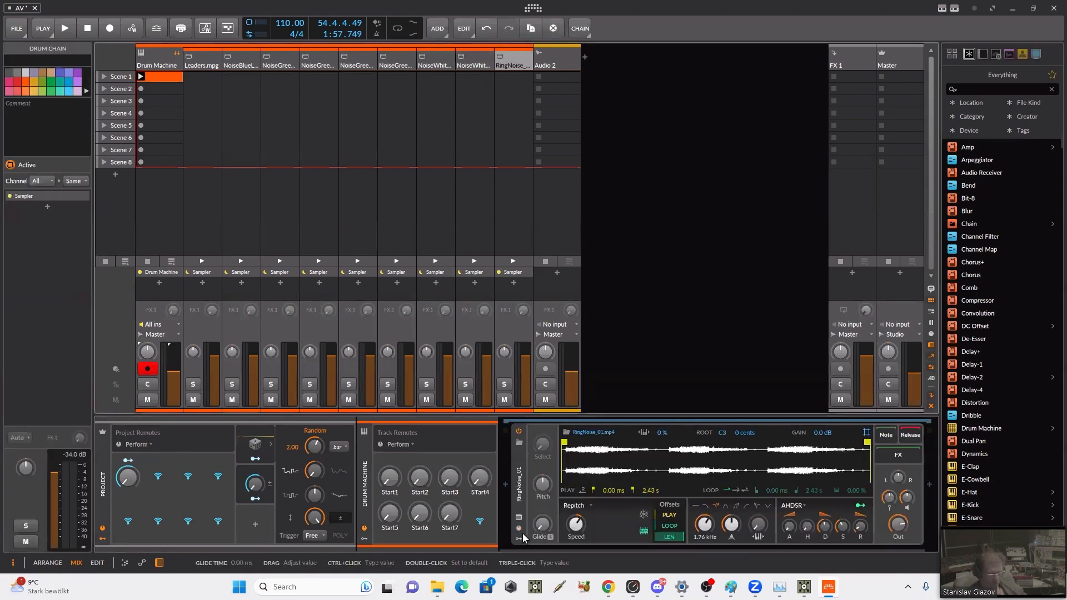
pyautogui.click(519, 518)
pyautogui.click(554, 444)
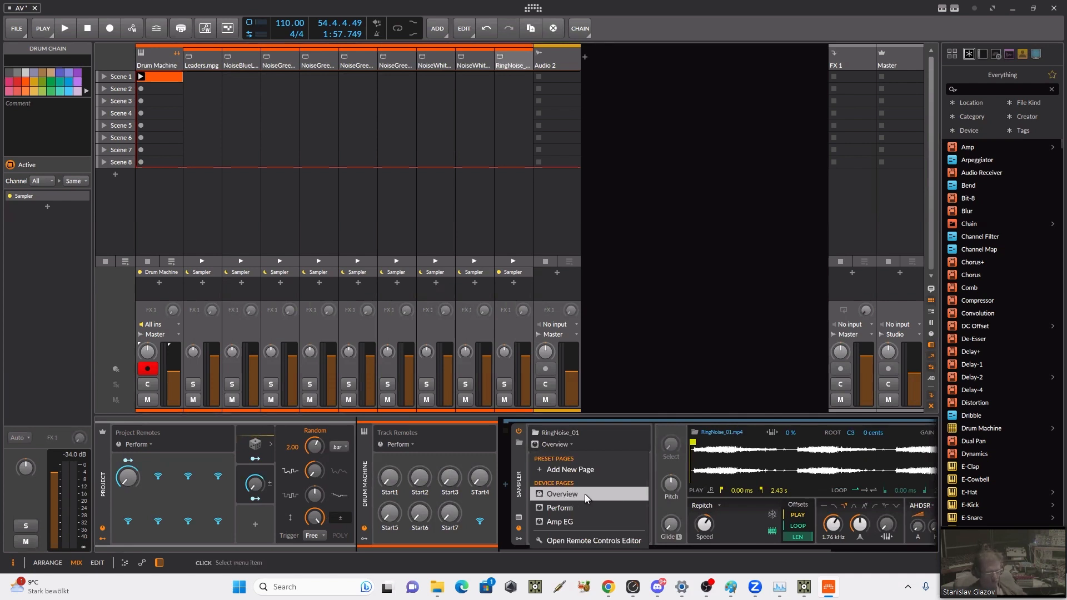
pyautogui.click(584, 507)
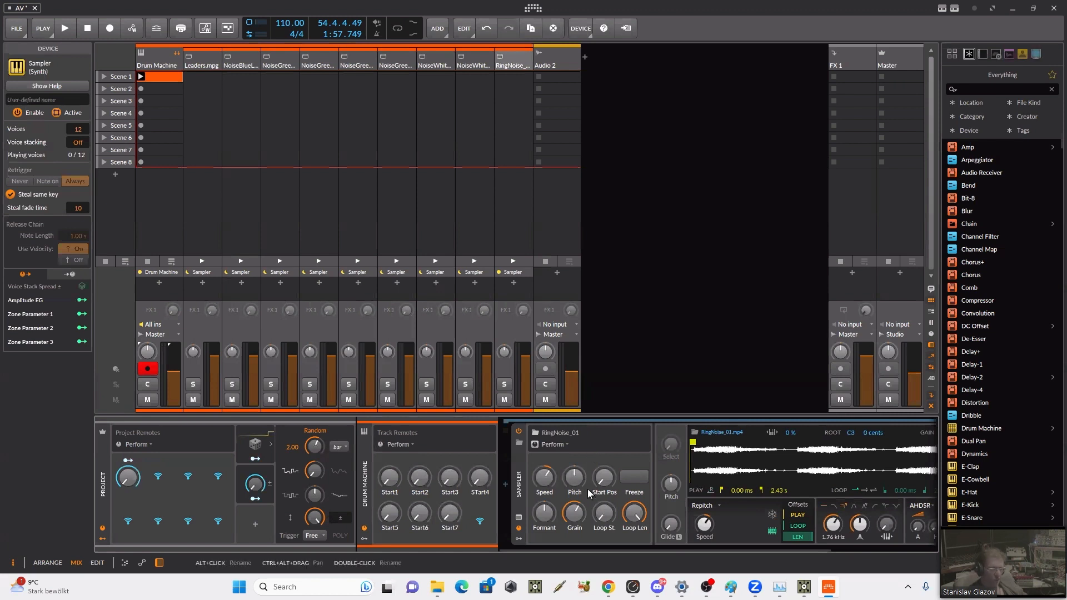
pyautogui.click(480, 520)
pyautogui.click(604, 477)
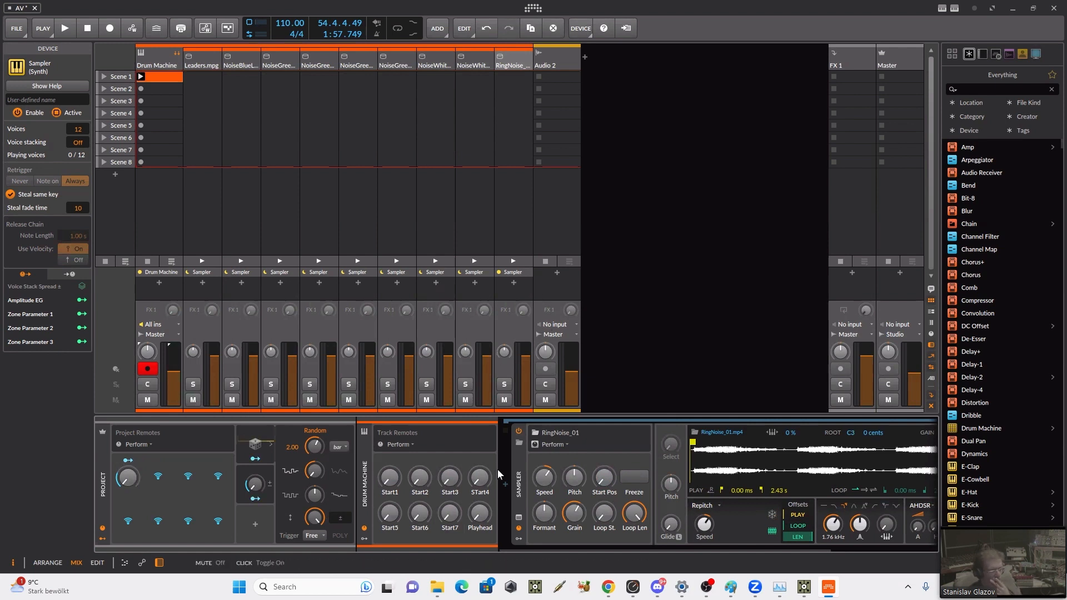
# Step: Name the eighth Drum Machine track remote STart8 and show the track's modulators
pyautogui.doubleClick(478, 531)
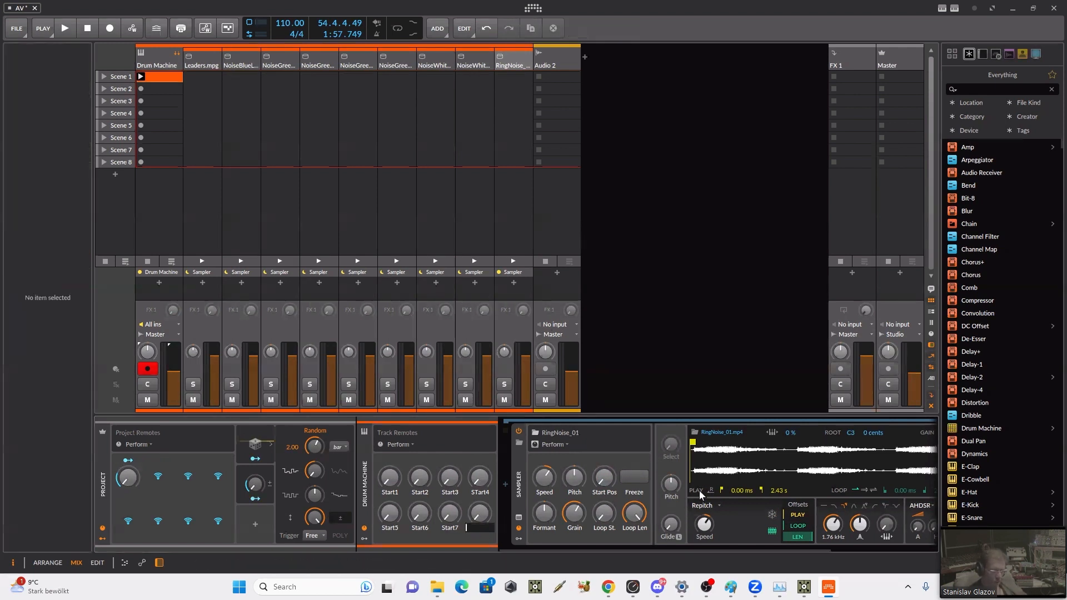
pyautogui.write('STart8')
pyautogui.press('Return')
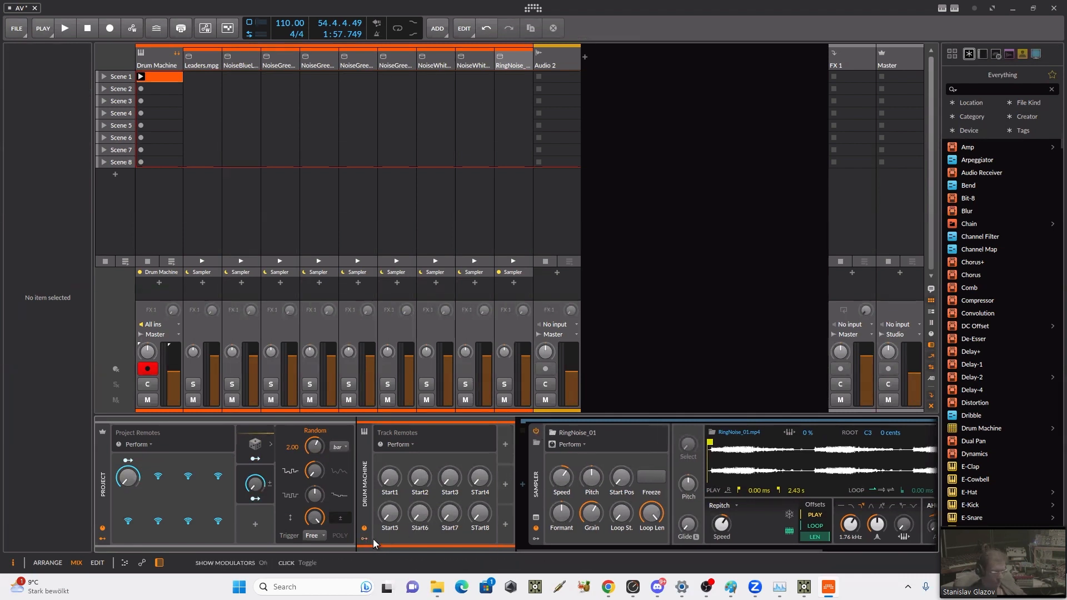
# Step: Look over the RingNoise_01 Sampler's playback, filter and envelope controls and hide its remote controls
pyautogui.click(589, 539)
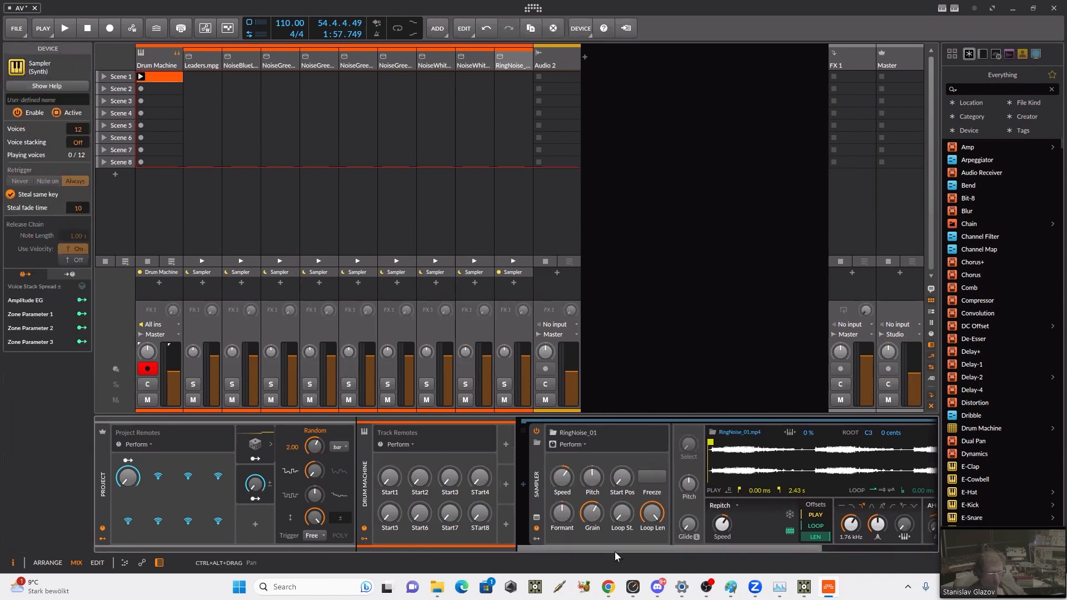
pyautogui.moveTo(611, 548); pyautogui.dragTo(782, 545)
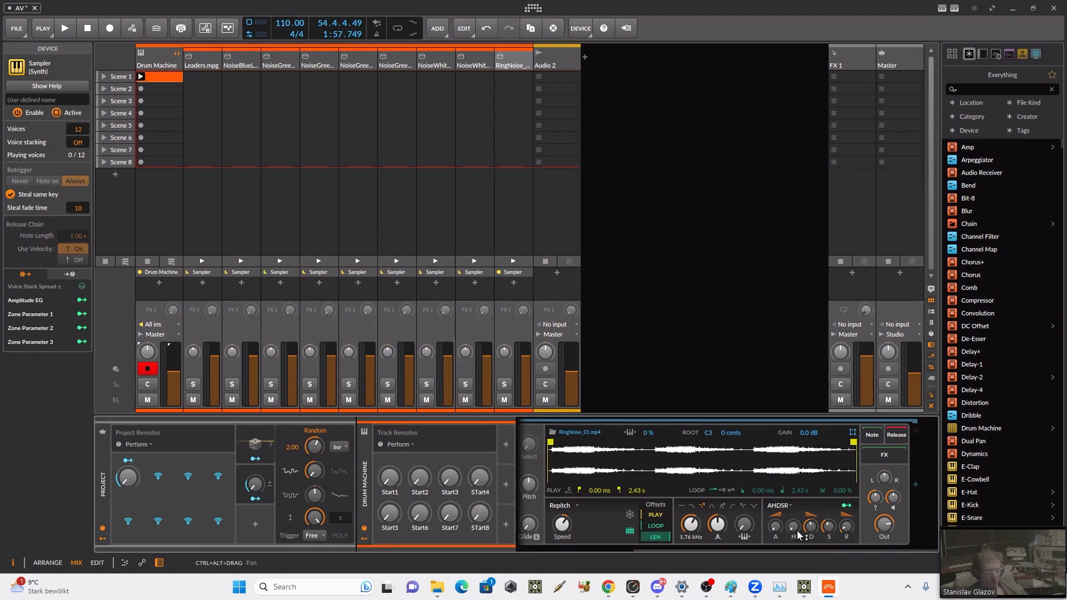
pyautogui.moveTo(847, 551); pyautogui.dragTo(600, 551)
pyautogui.click(536, 529)
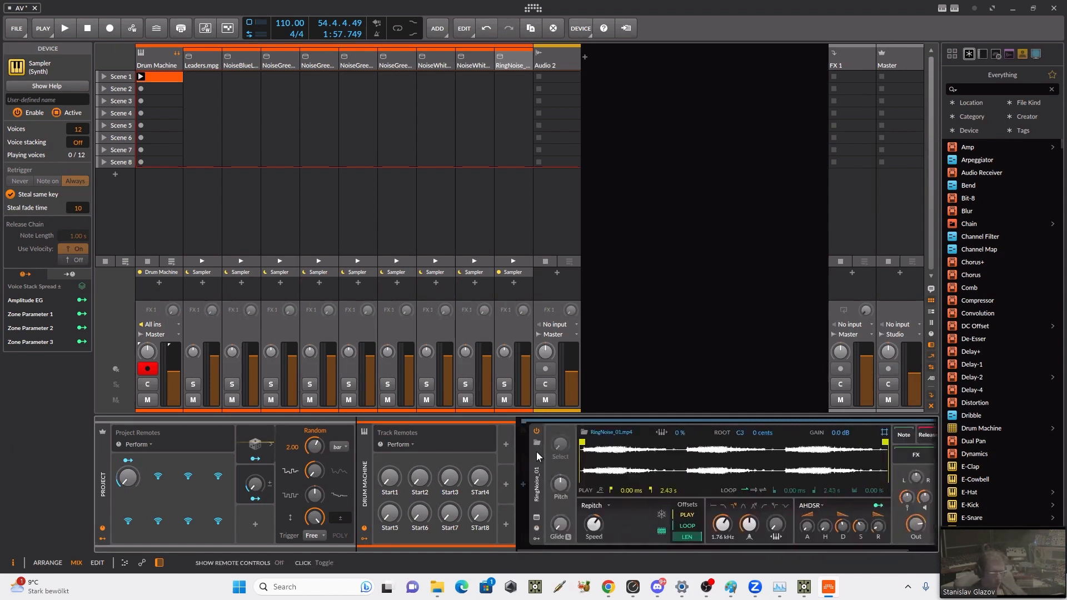
# Step: Select the NoiseBlueLines_01 drum chain and examine its Sampler's playback settings and Play offset
pyautogui.click(238, 63)
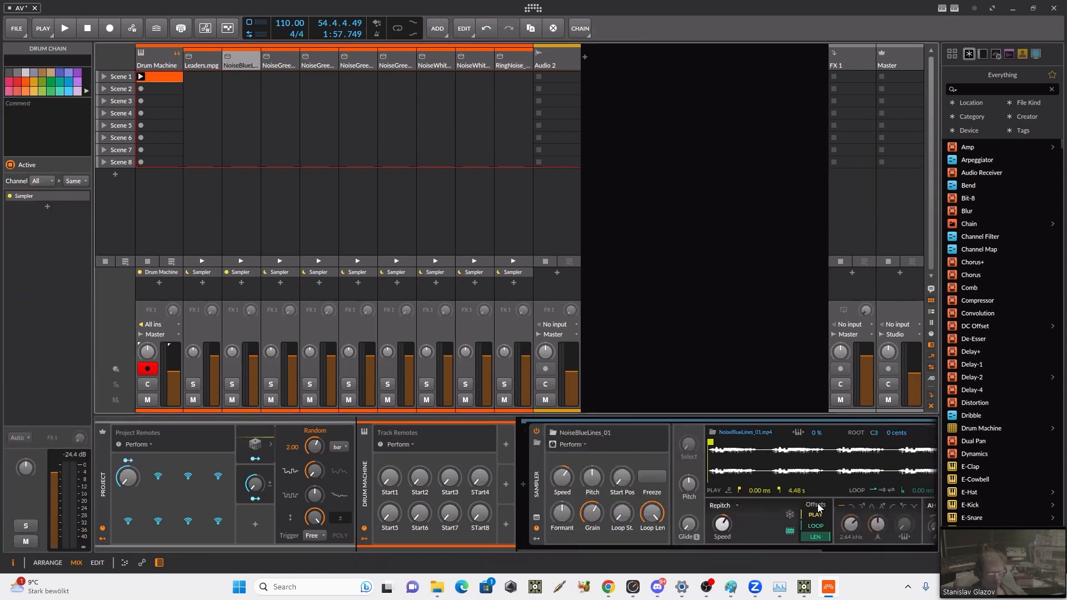
pyautogui.moveTo(622, 546); pyautogui.dragTo(720, 540)
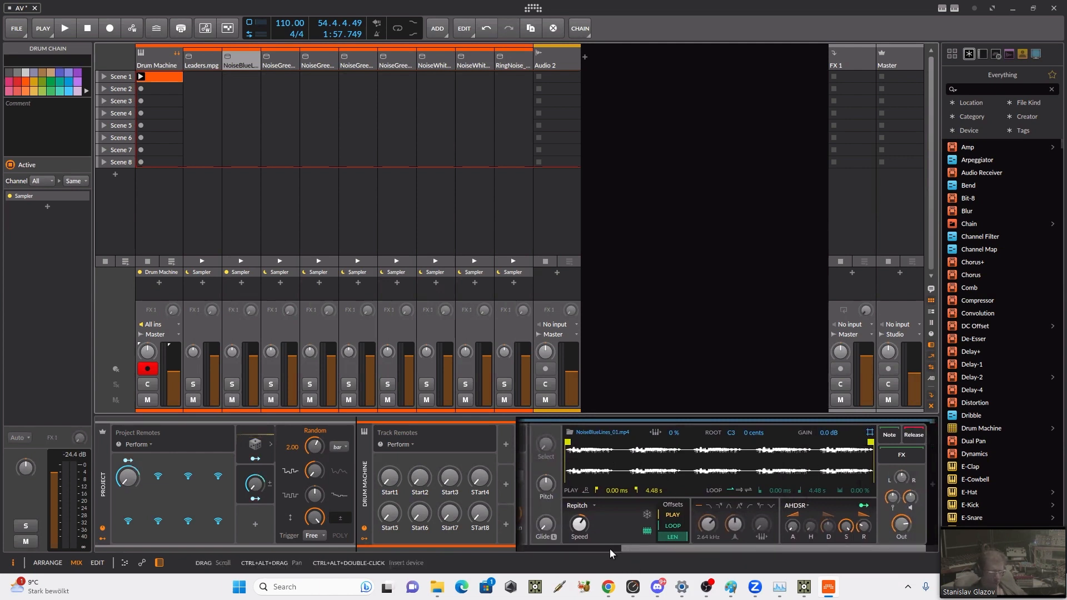
pyautogui.moveTo(609, 549); pyautogui.dragTo(491, 548)
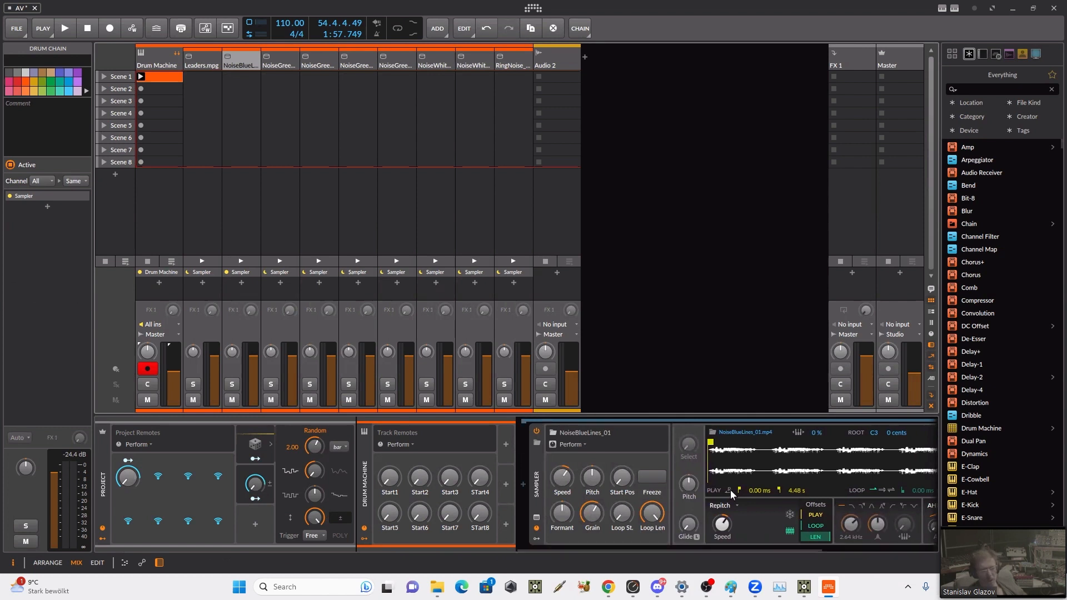
pyautogui.moveTo(812, 514); pyautogui.dragTo(813, 501)
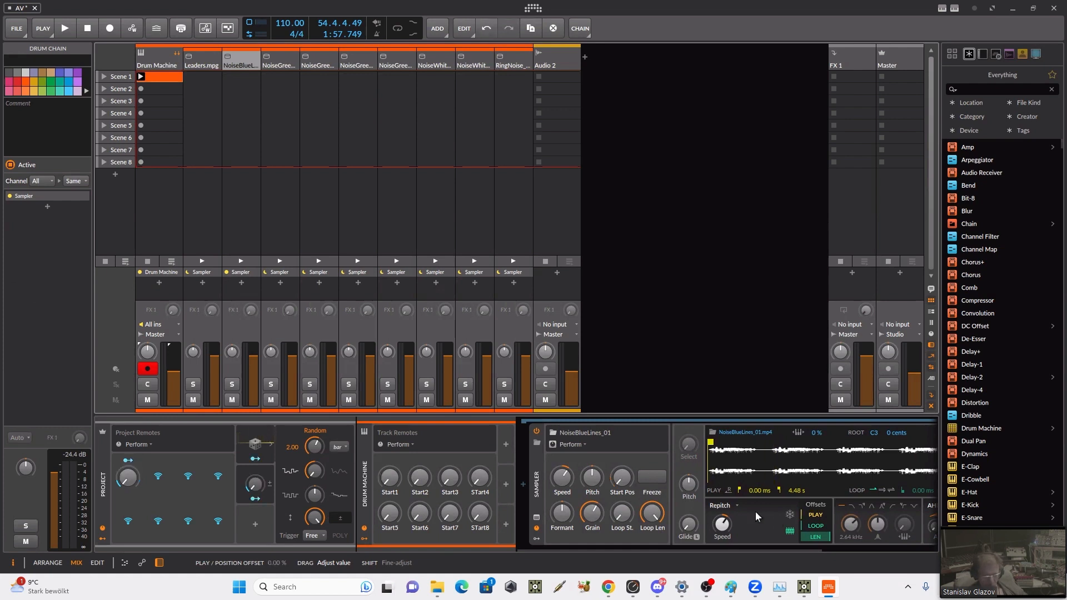
# Step: Insert a Steps modulator from the Sequence category on the Drum Machine track
pyautogui.click(507, 448)
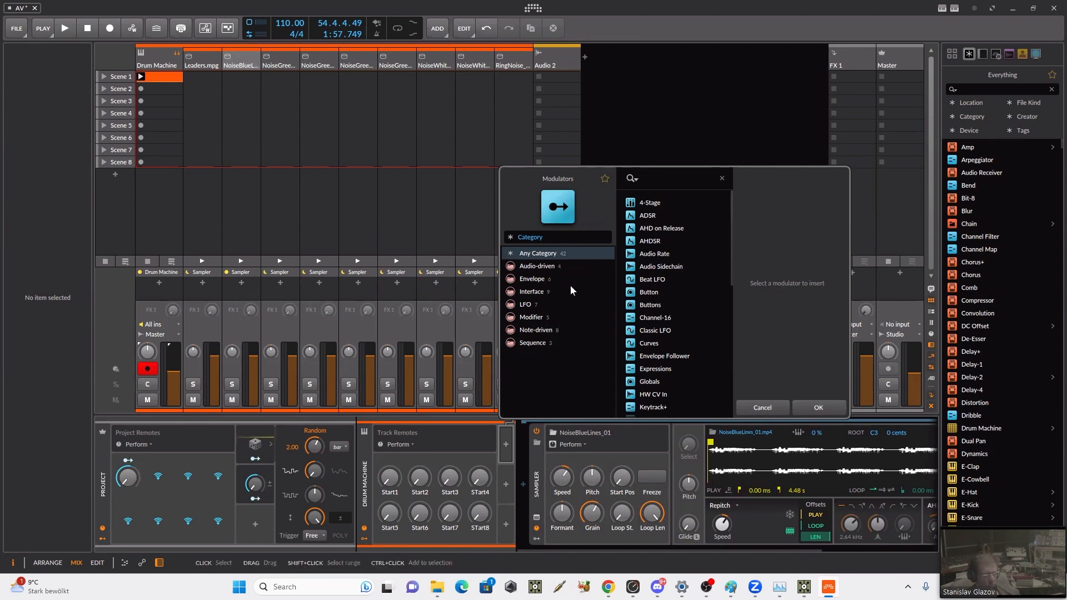
pyautogui.scroll(-1, 664, 310)
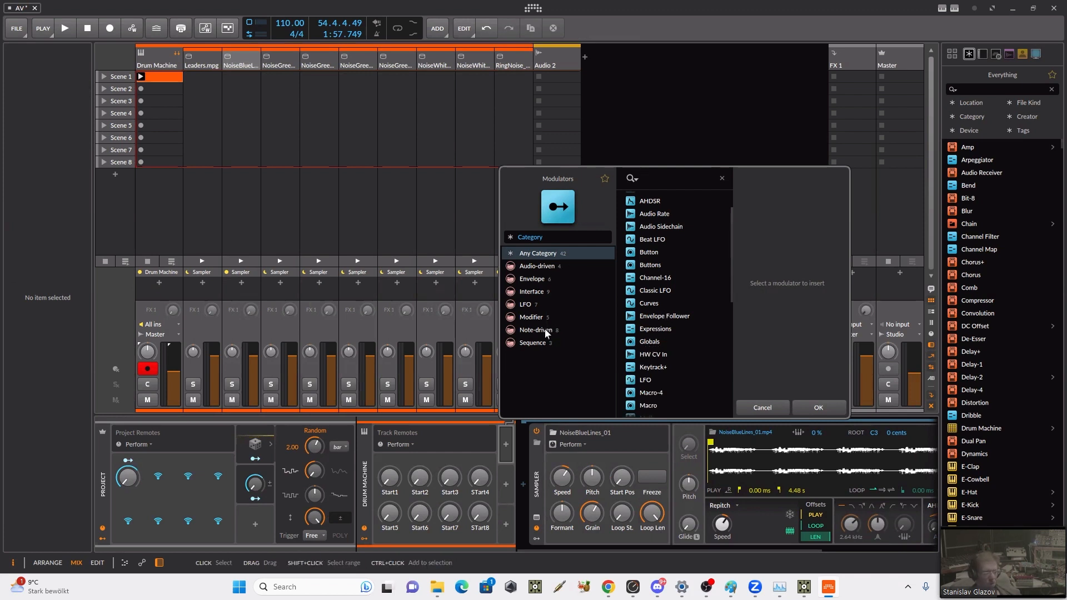
pyautogui.click(542, 343)
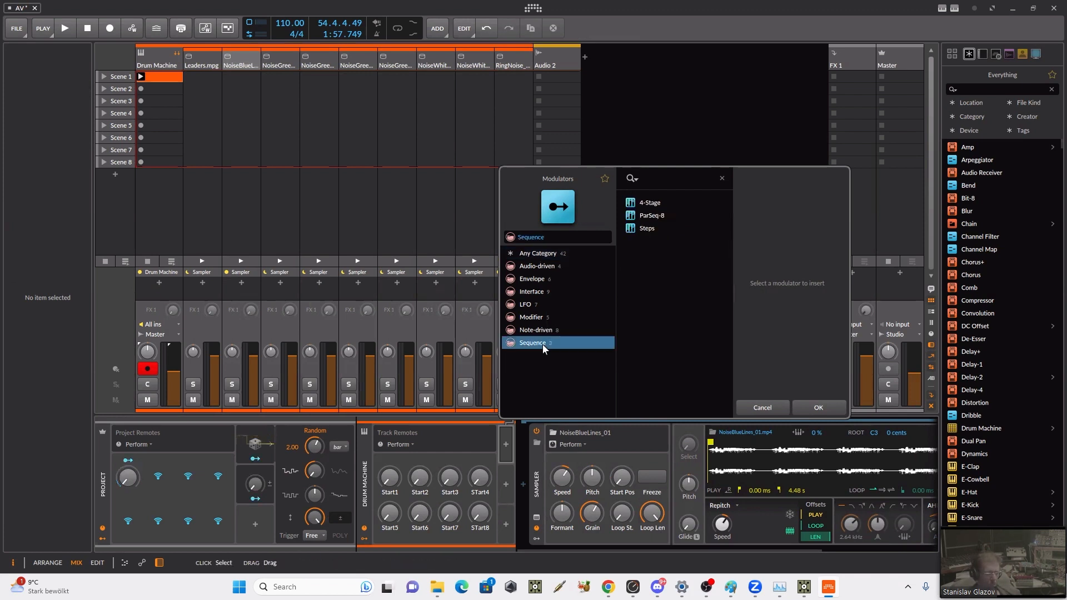
pyautogui.click(653, 231)
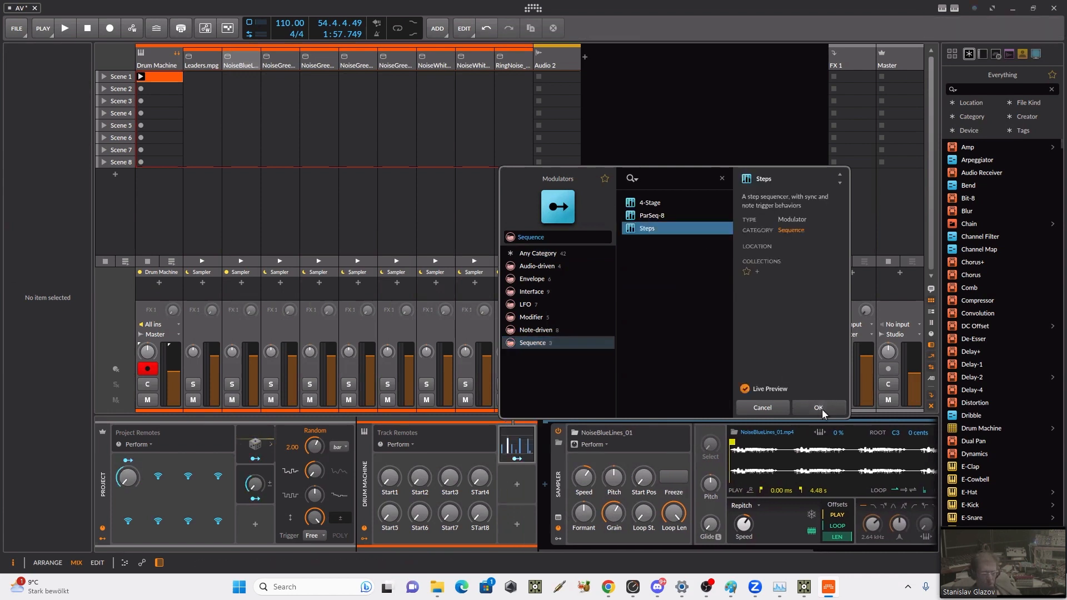
pyautogui.click(818, 408)
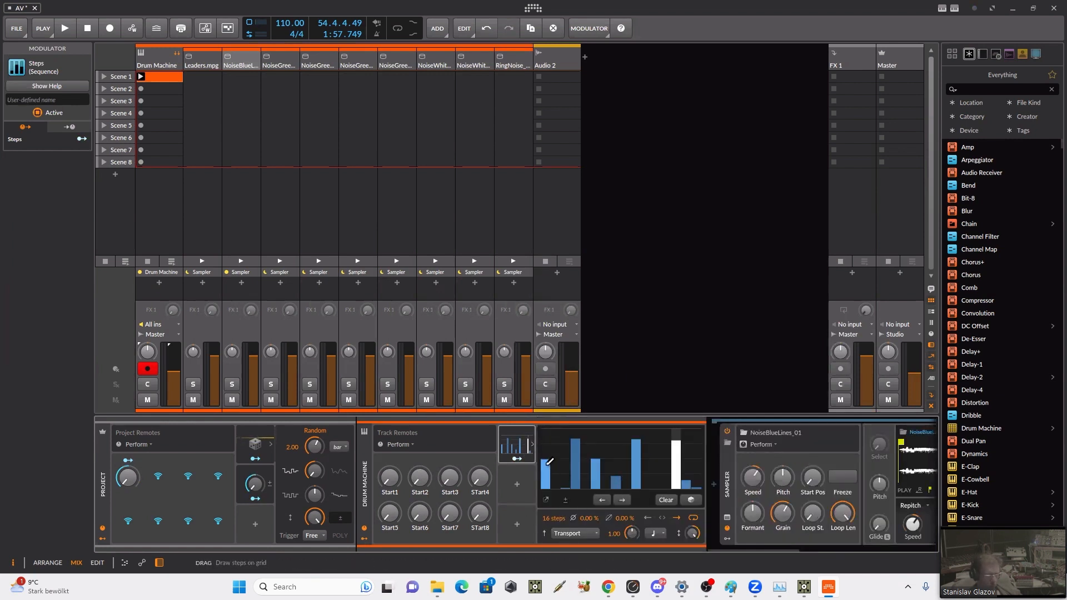
# Step: Draw a rising ramp across the first four steps of the Steps modulator and reduce its length to 5 steps
pyautogui.moveTo(549, 461); pyautogui.dragTo(547, 471)
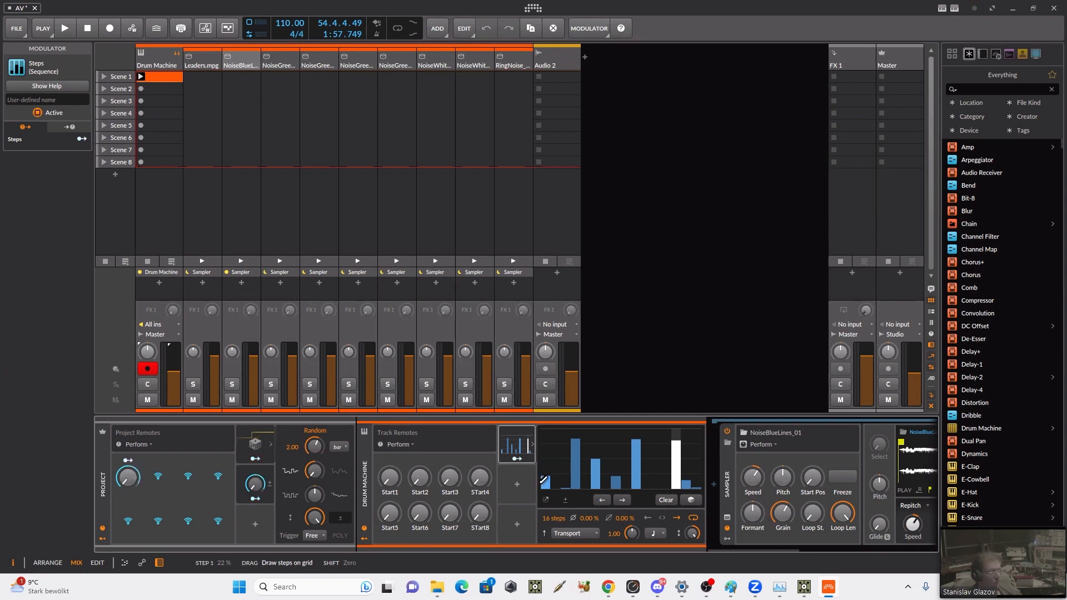
pyautogui.moveTo(544, 479); pyautogui.dragTo(545, 497)
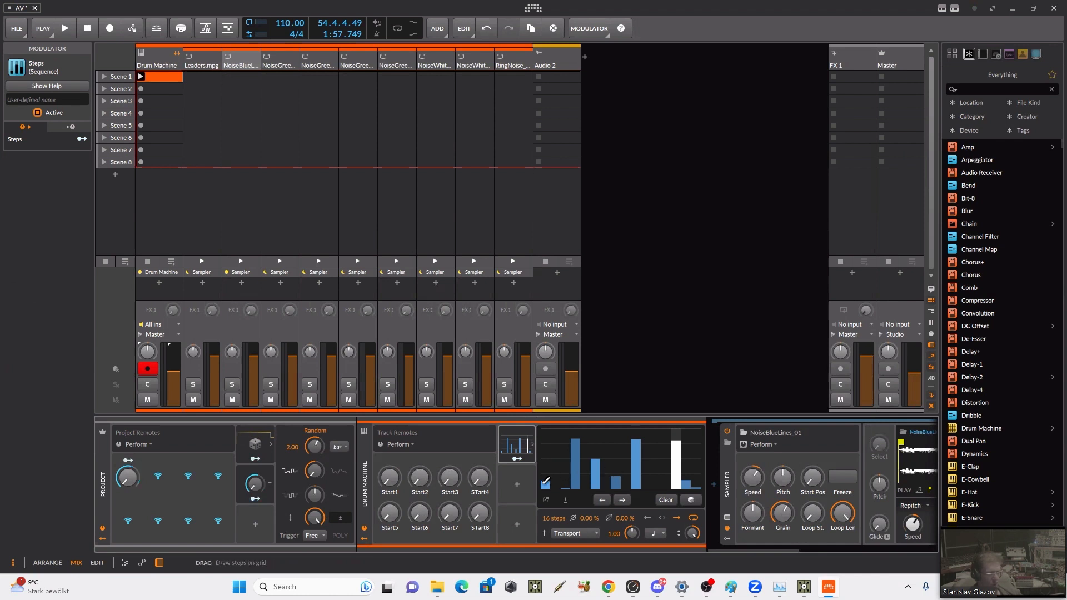
pyautogui.hotkey('ctrl', 'z')
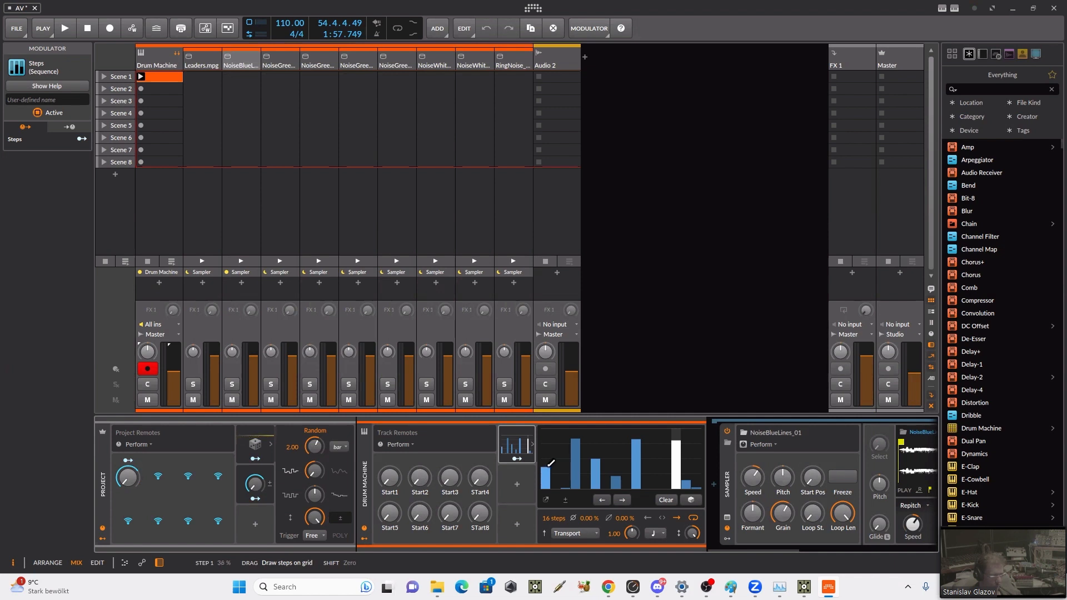
pyautogui.moveTo(550, 462); pyautogui.dragTo(554, 470)
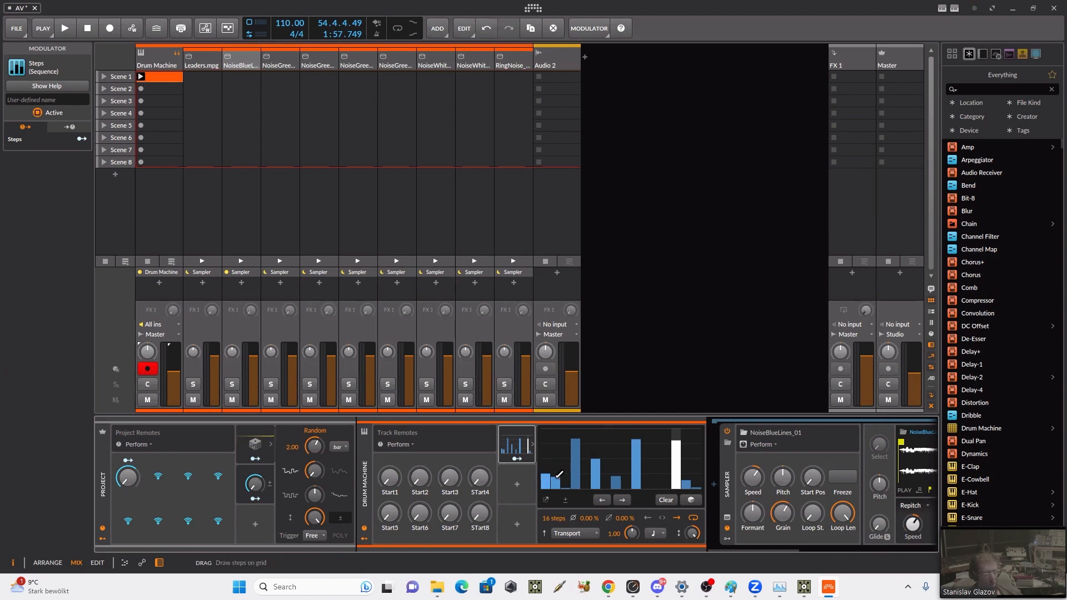
pyautogui.moveTo(556, 471); pyautogui.dragTo(552, 462)
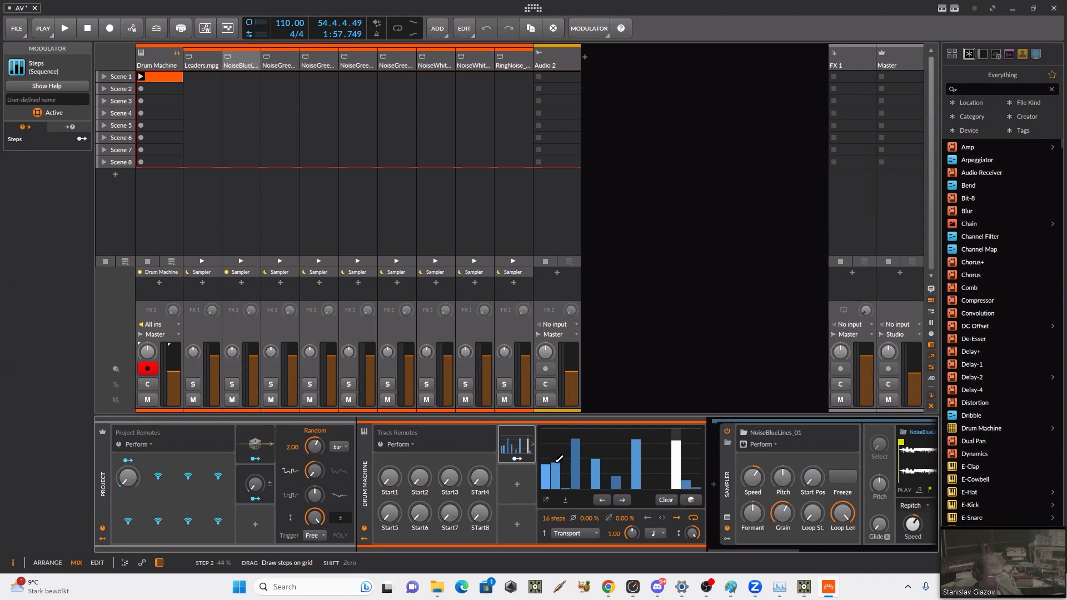
pyautogui.moveTo(555, 458)
pyautogui.mouseDown()
pyautogui.moveTo(550, 472)
pyautogui.moveTo(578, 456)
pyautogui.moveTo(570, 446)
pyautogui.mouseUp()
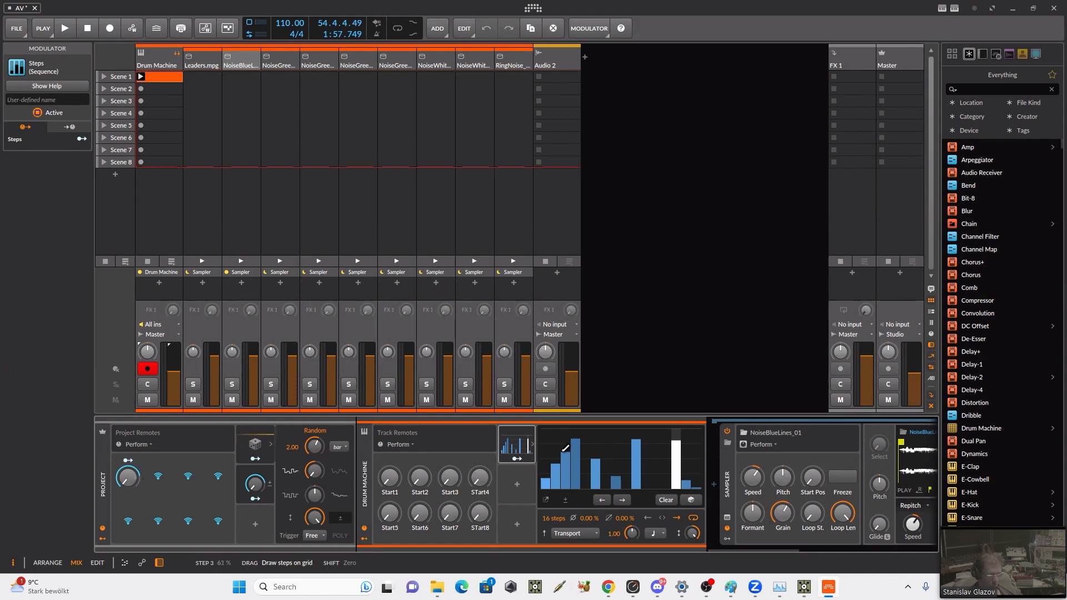
pyautogui.moveTo(565, 448); pyautogui.dragTo(557, 463)
pyautogui.moveTo(559, 463); pyautogui.dragTo(547, 479)
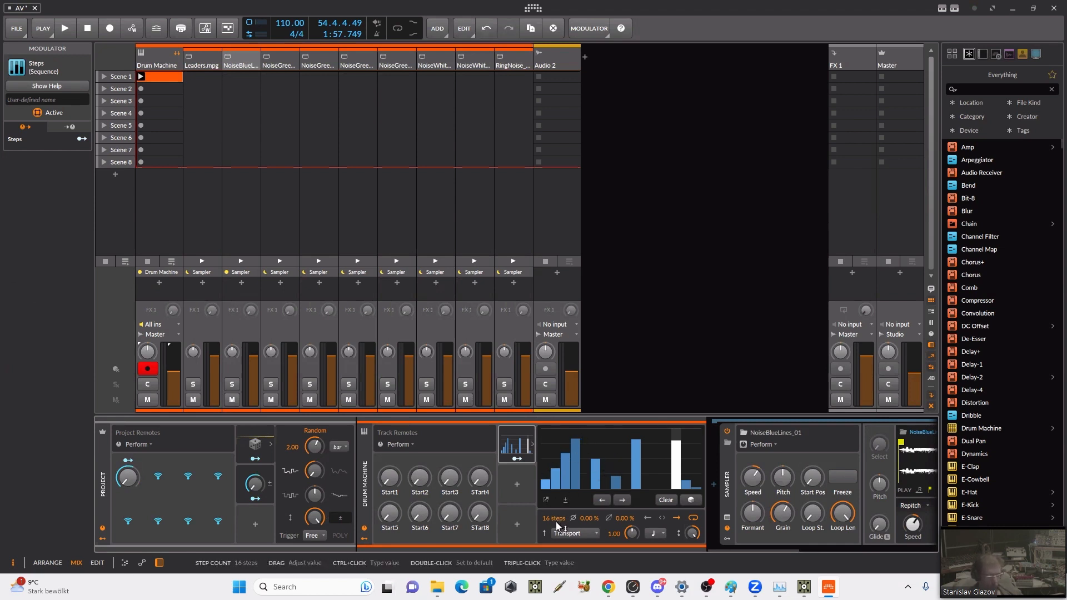
pyautogui.moveTo(553, 522); pyautogui.dragTo(552, 551)
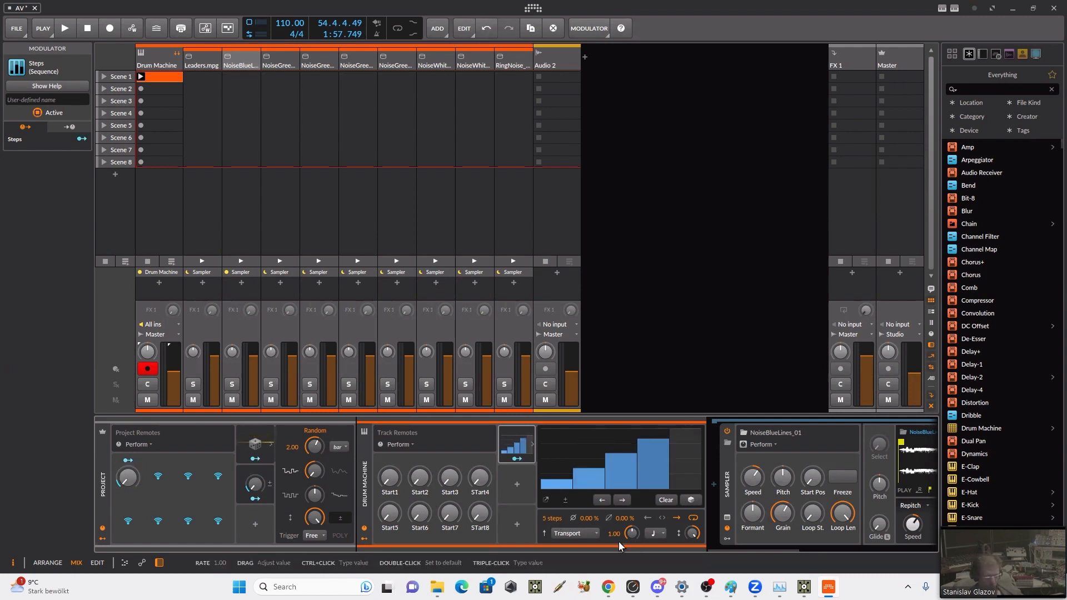
# Step: Set the Steps modulator's rate unit to Bar and map it to the Start1 track remote with an amount of 1.000
pyautogui.click(661, 533)
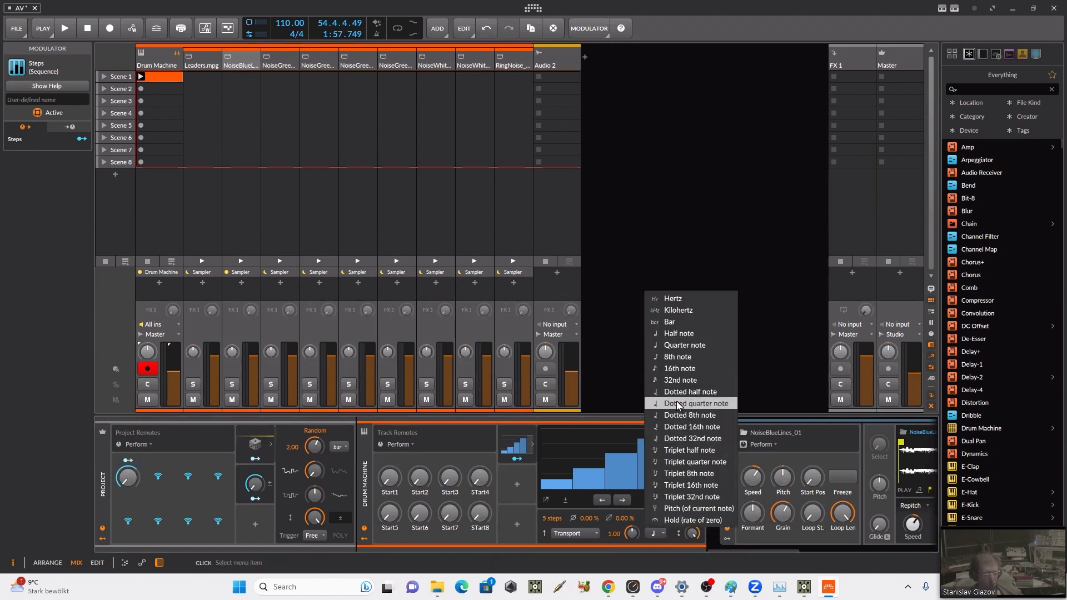
pyautogui.click(695, 323)
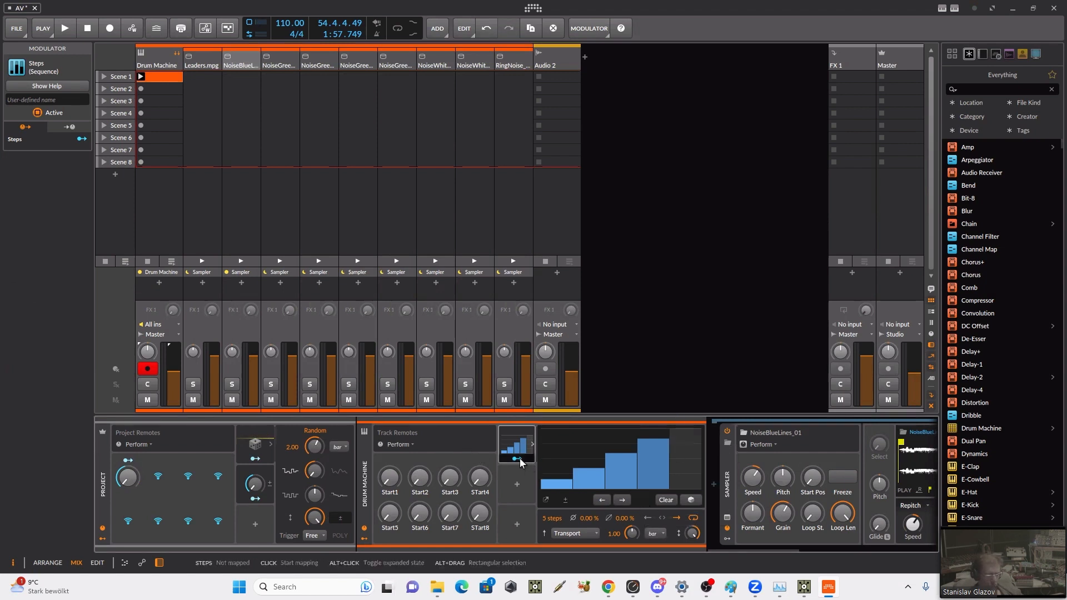
pyautogui.moveTo(390, 476); pyautogui.dragTo(390, 450)
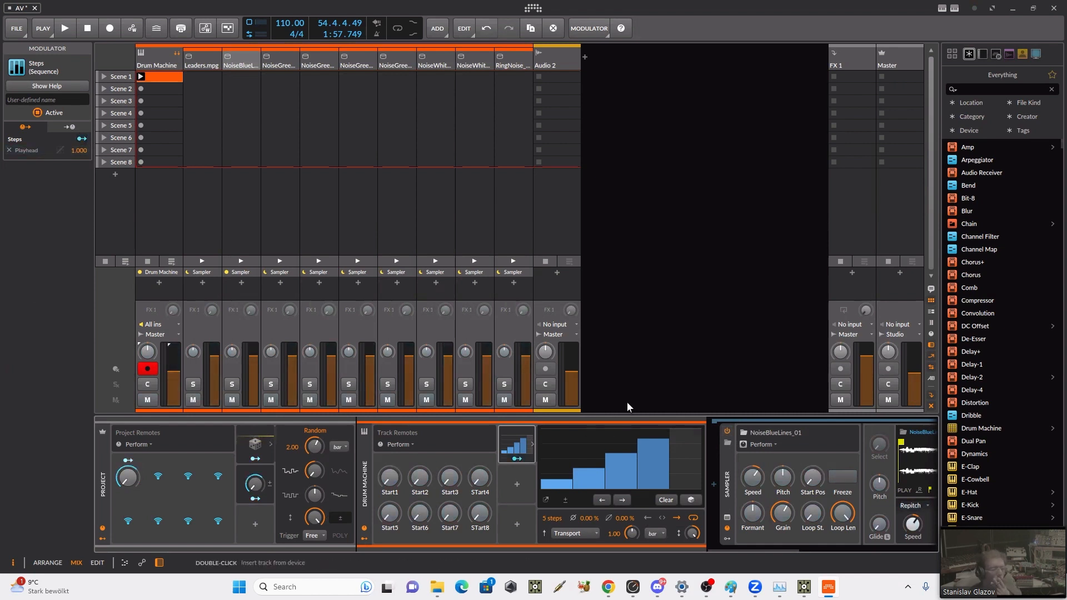
# Step: Add a ParSeq-8 modulator to the Drum Machine track, show its settings and lower the depth of step 1
pyautogui.click(517, 485)
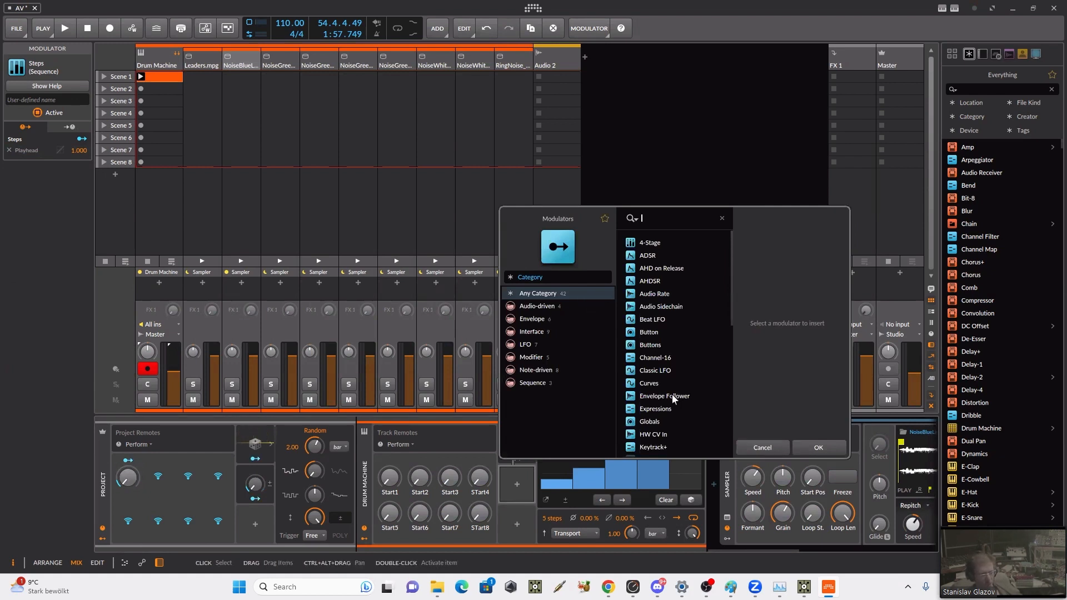
pyautogui.click(552, 318)
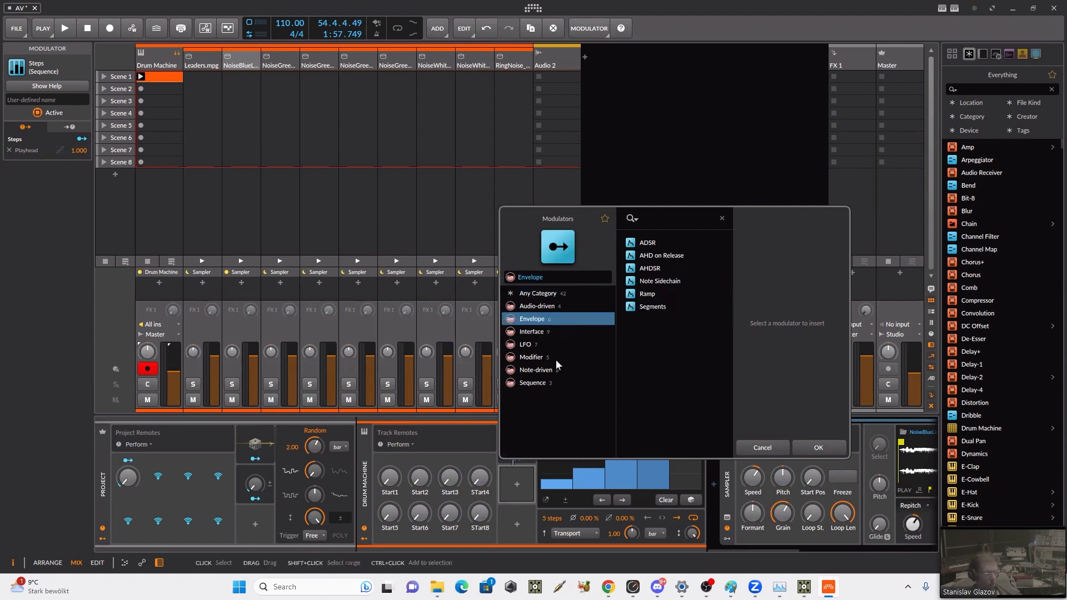
pyautogui.click(554, 378)
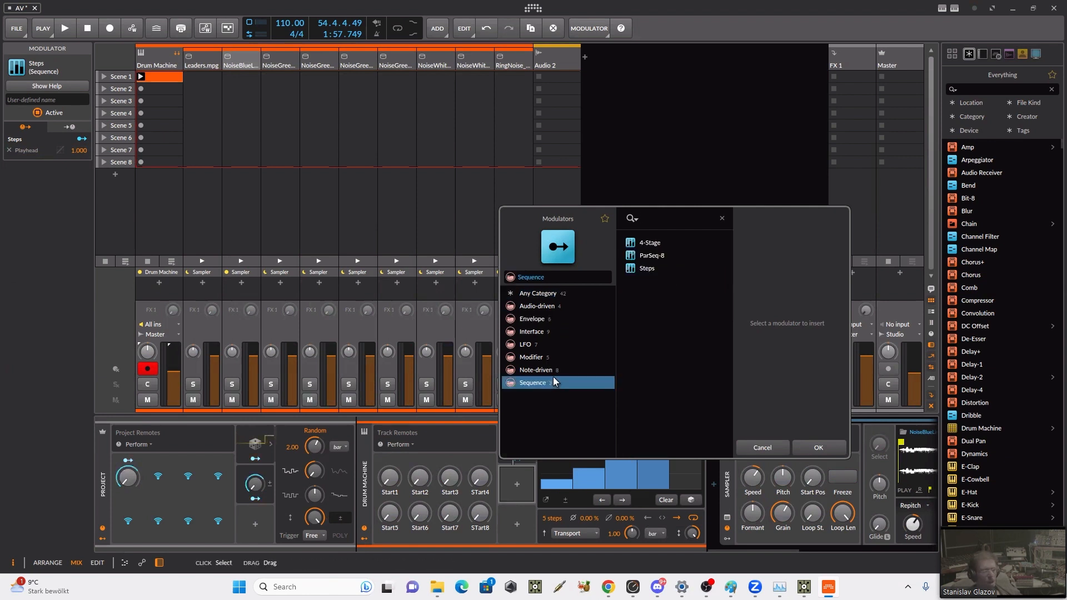
pyautogui.click(652, 255)
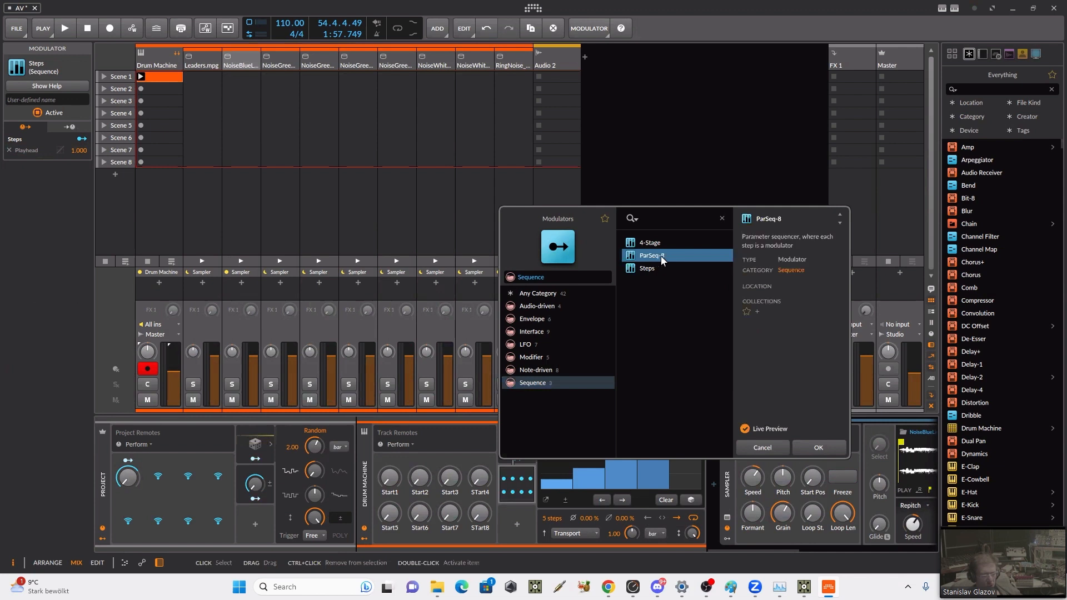
pyautogui.click(816, 449)
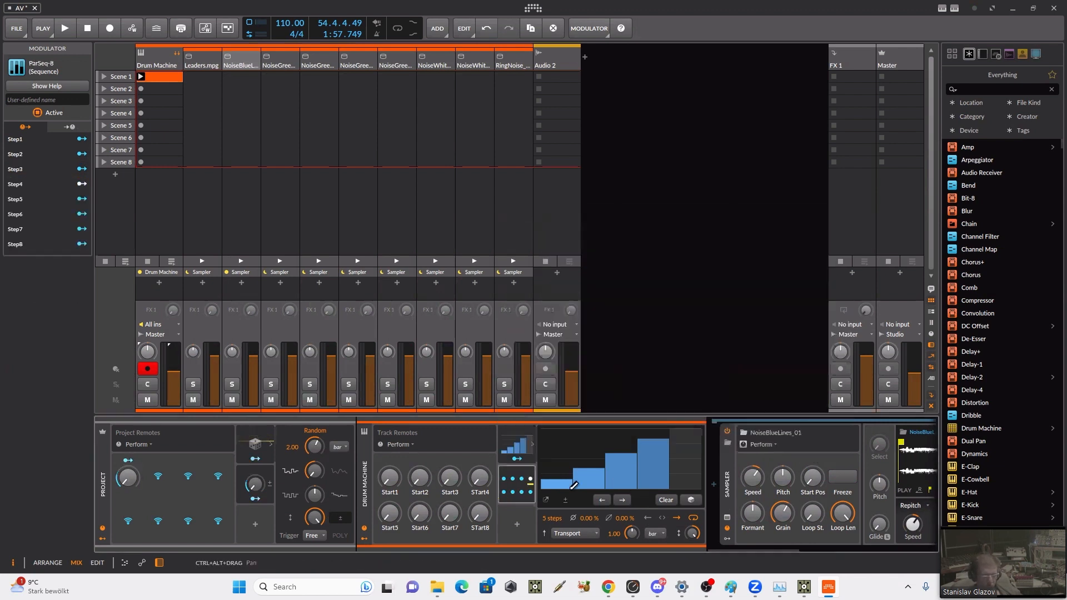
pyautogui.click(505, 469)
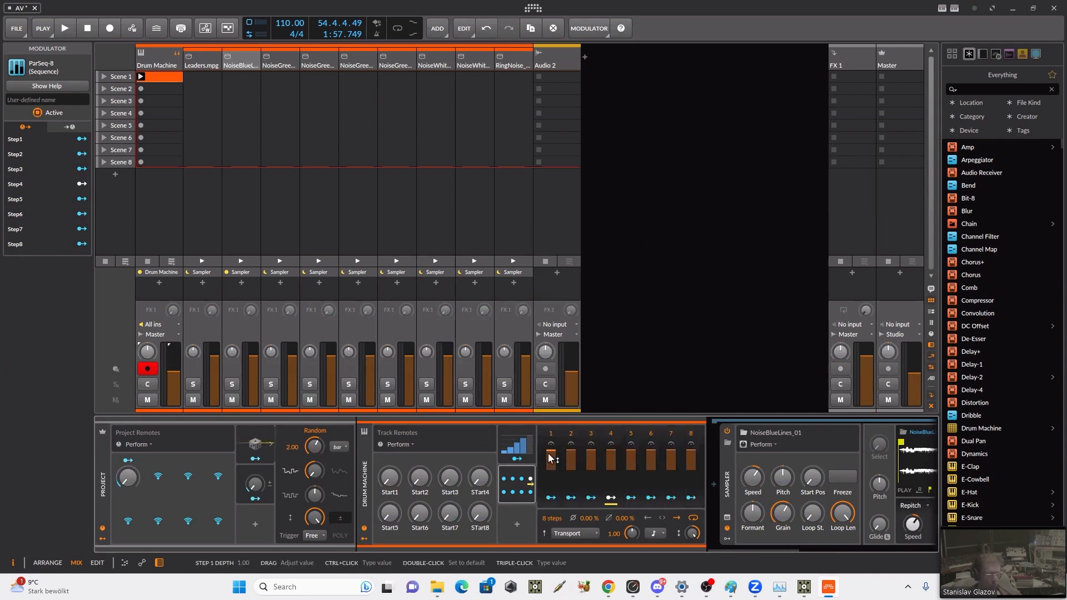
pyautogui.moveTo(550, 457); pyautogui.dragTo(550, 476)
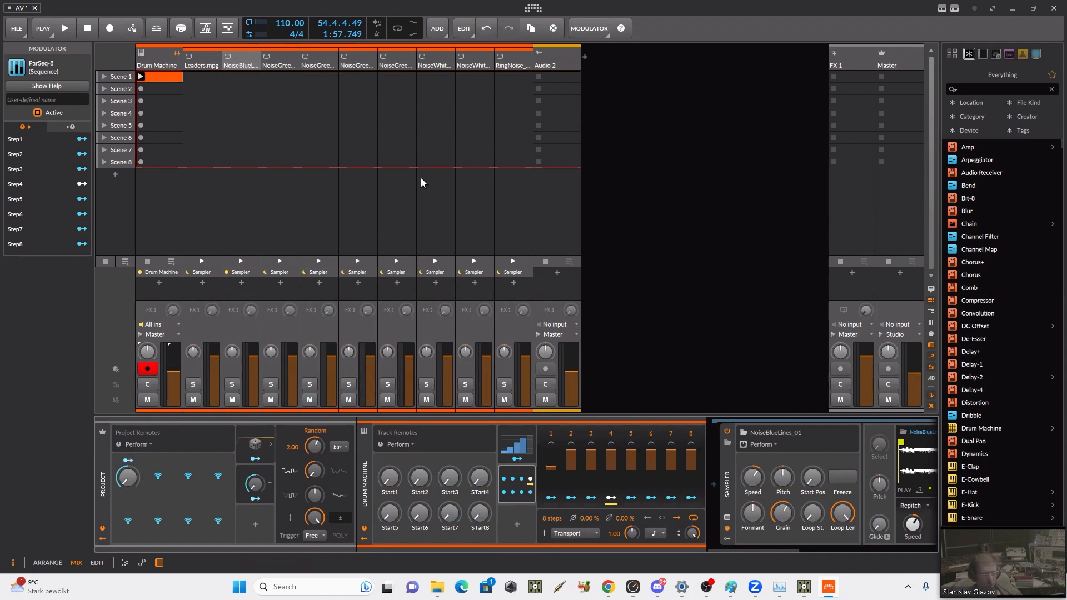
# Step: Select the NoiseGreenLines_02 drum chain and examine its Sampler's waveform and playback settings
pyautogui.click(275, 55)
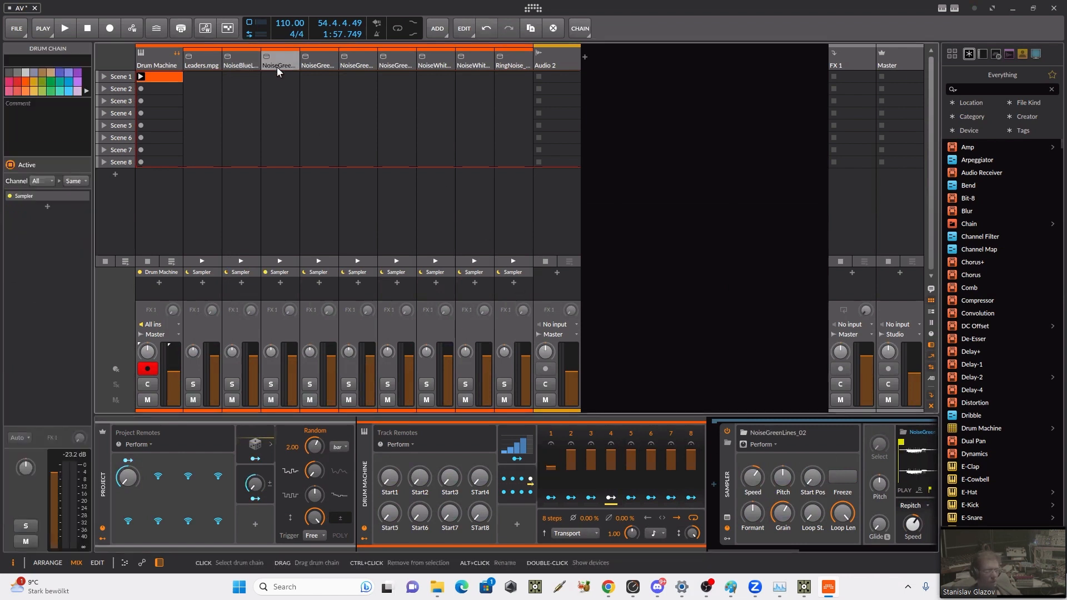
pyautogui.click(276, 67)
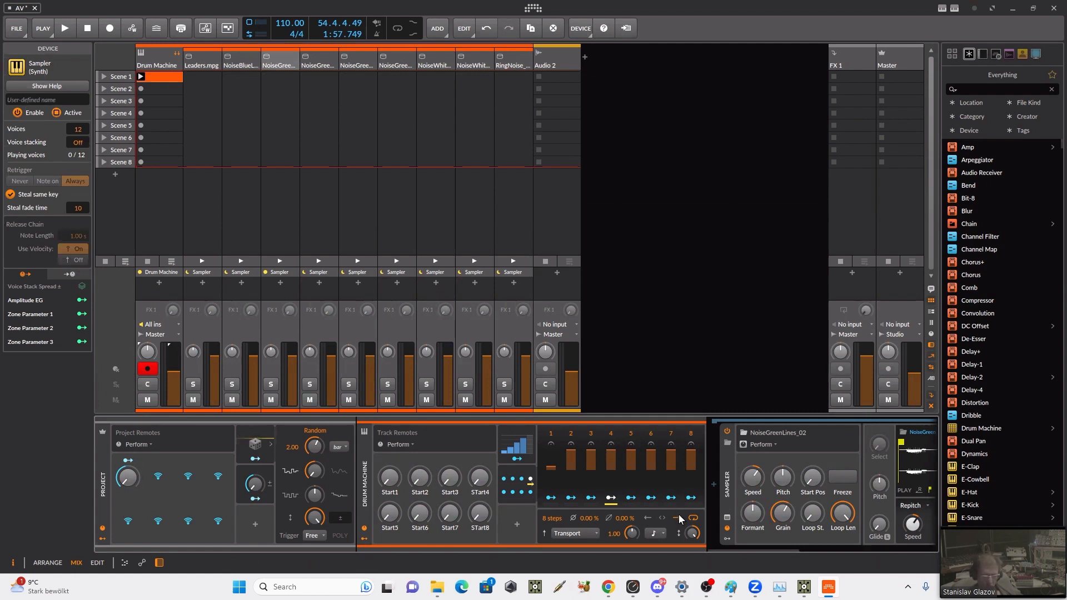
pyautogui.moveTo(744, 550); pyautogui.dragTo(795, 552)
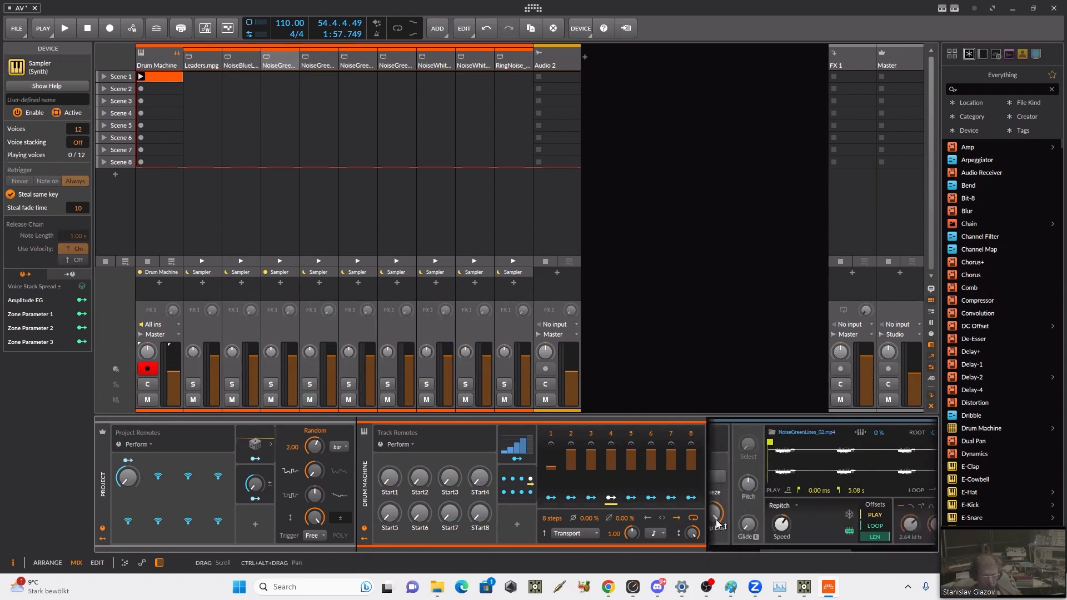
# Step: Hide the Drum Machine track's modulators and move the NoiseGreenLines_02 Sampler's play start to 140 ms
pyautogui.click(363, 539)
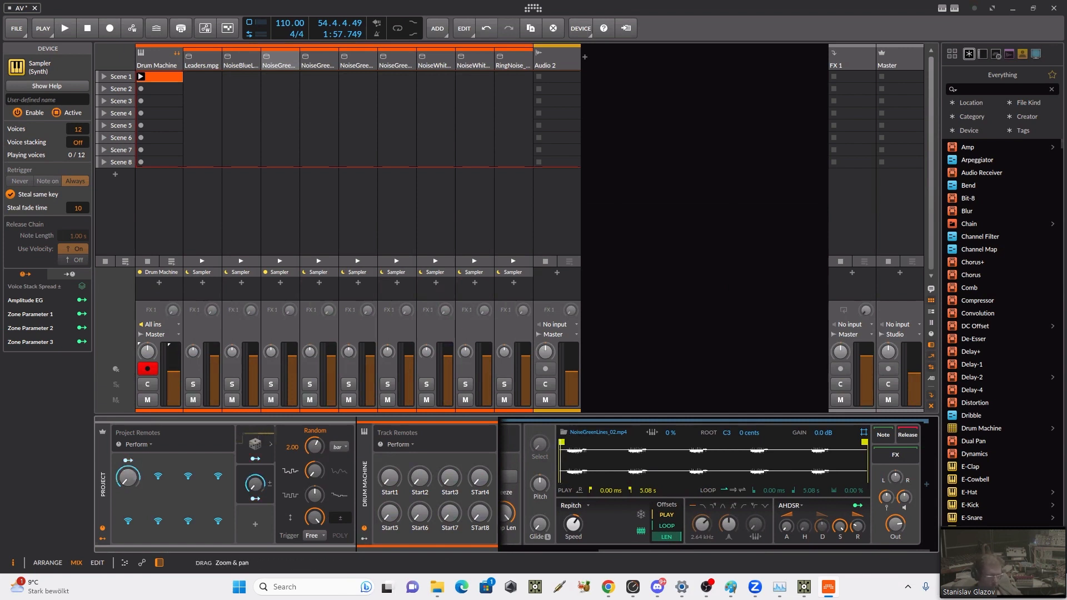
pyautogui.moveTo(560, 442); pyautogui.dragTo(568, 442)
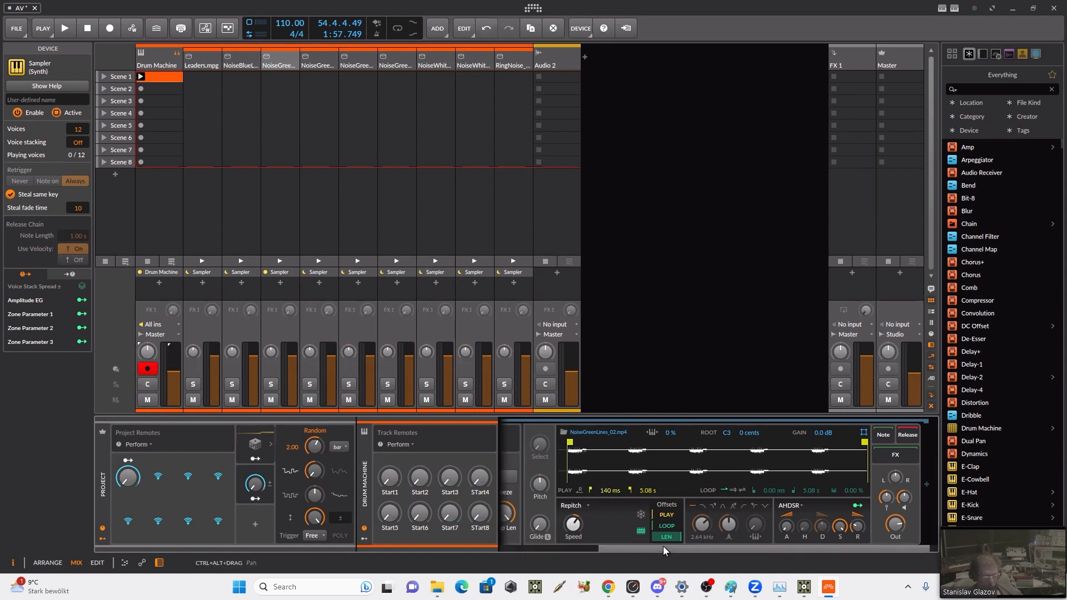
pyautogui.moveTo(662, 545); pyautogui.dragTo(525, 547)
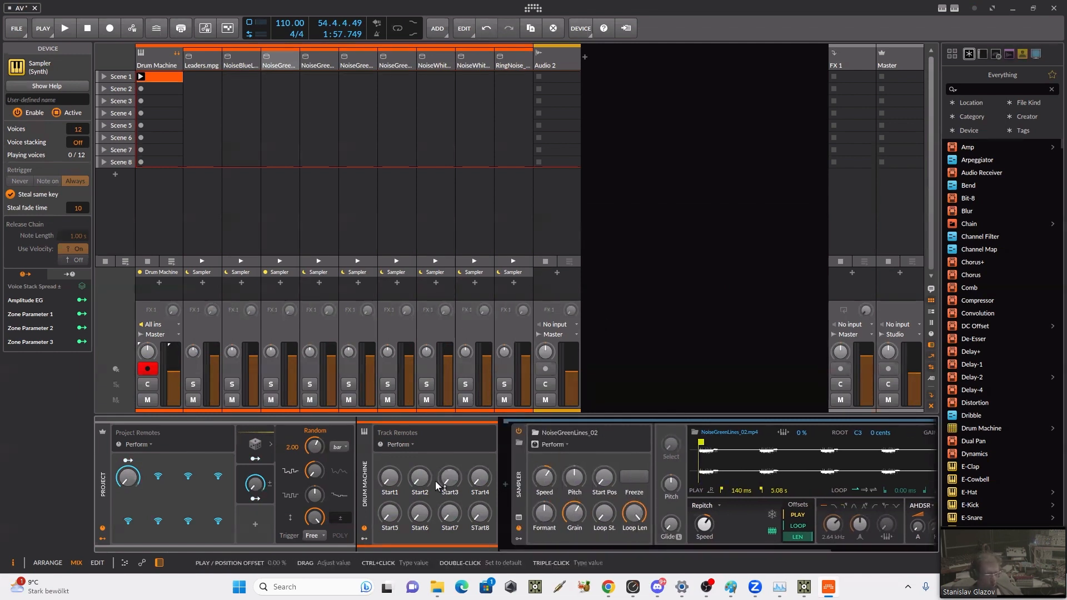
# Step: Show the track's modulators again, set the ParSeq-8's rate unit to Bar and its step 1 depth to 0.03
pyautogui.click(363, 539)
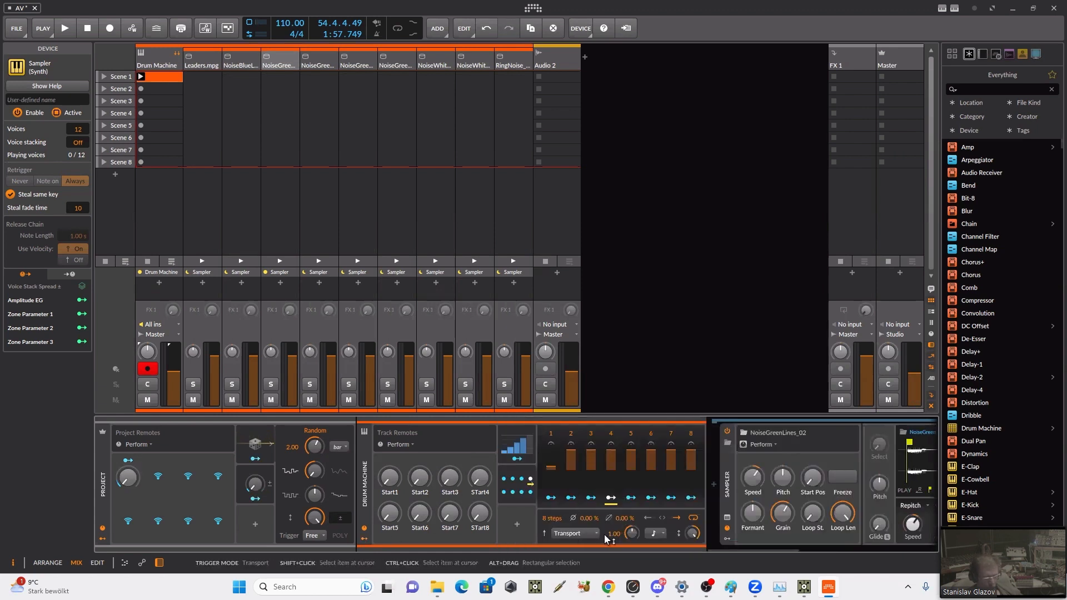
pyautogui.click(653, 535)
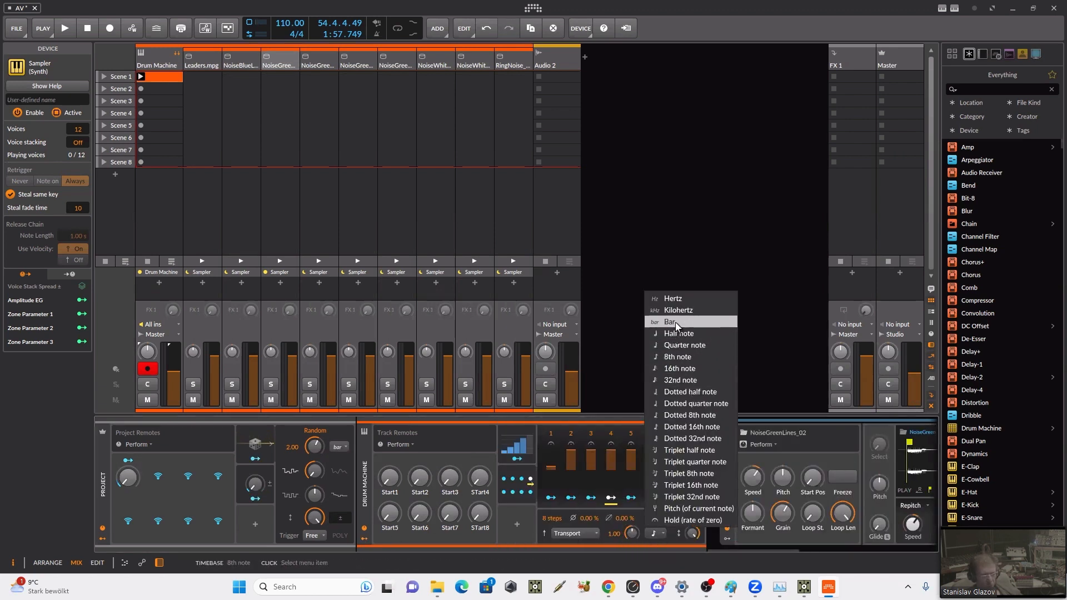
pyautogui.click(711, 319)
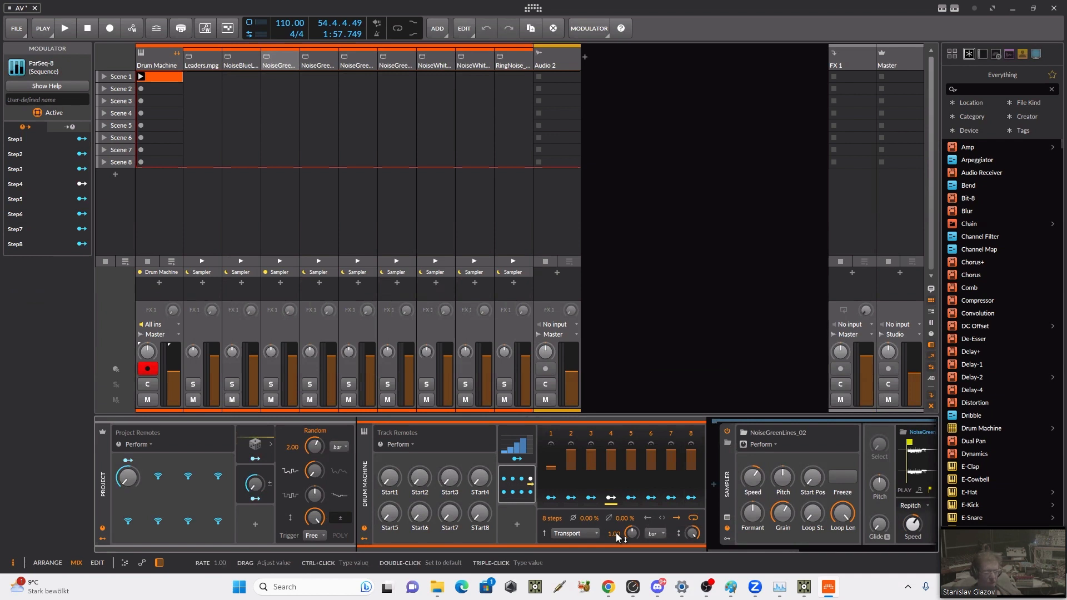
pyautogui.click(652, 534)
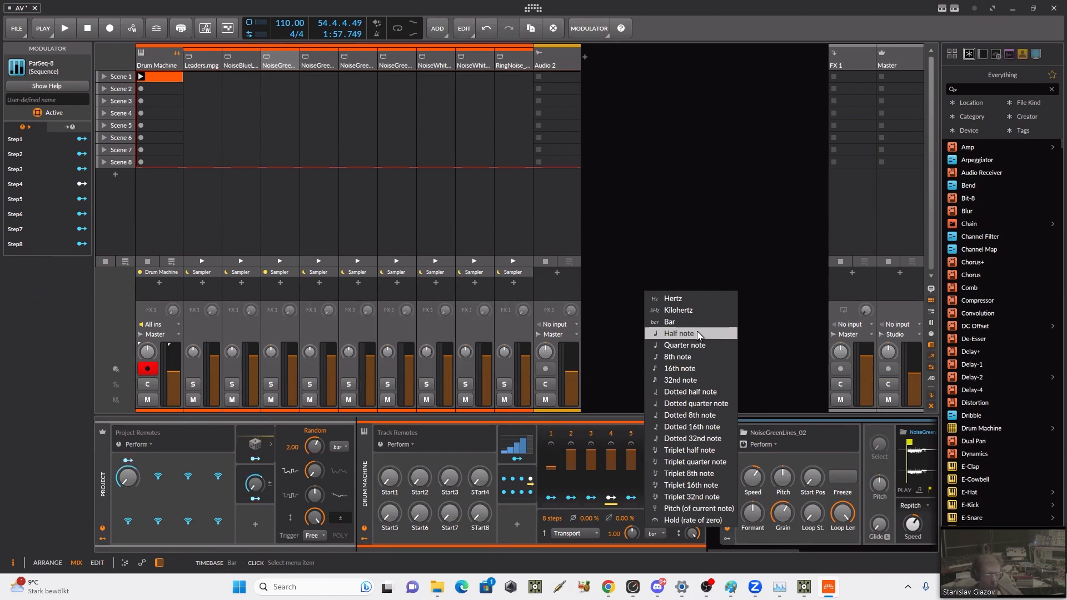
pyautogui.click(760, 356)
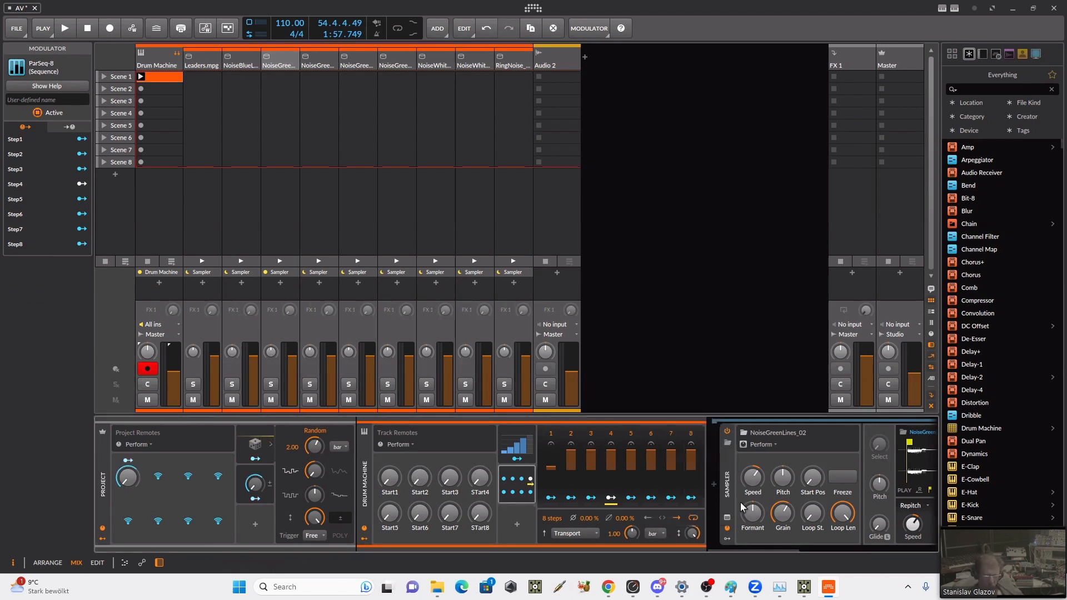
pyautogui.click(591, 536)
pyautogui.click(590, 535)
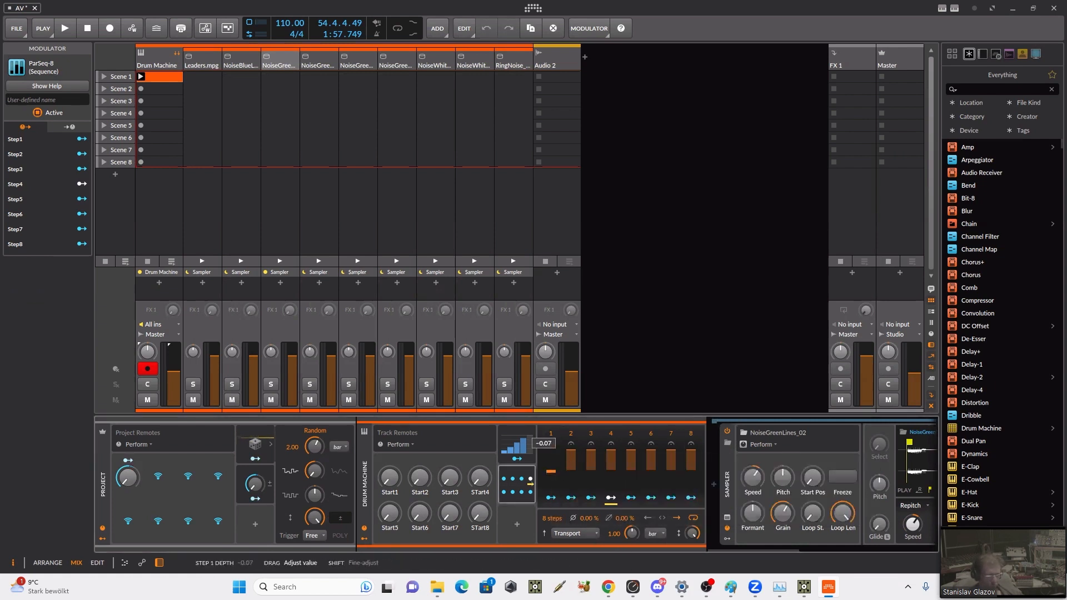
pyautogui.click(550, 483)
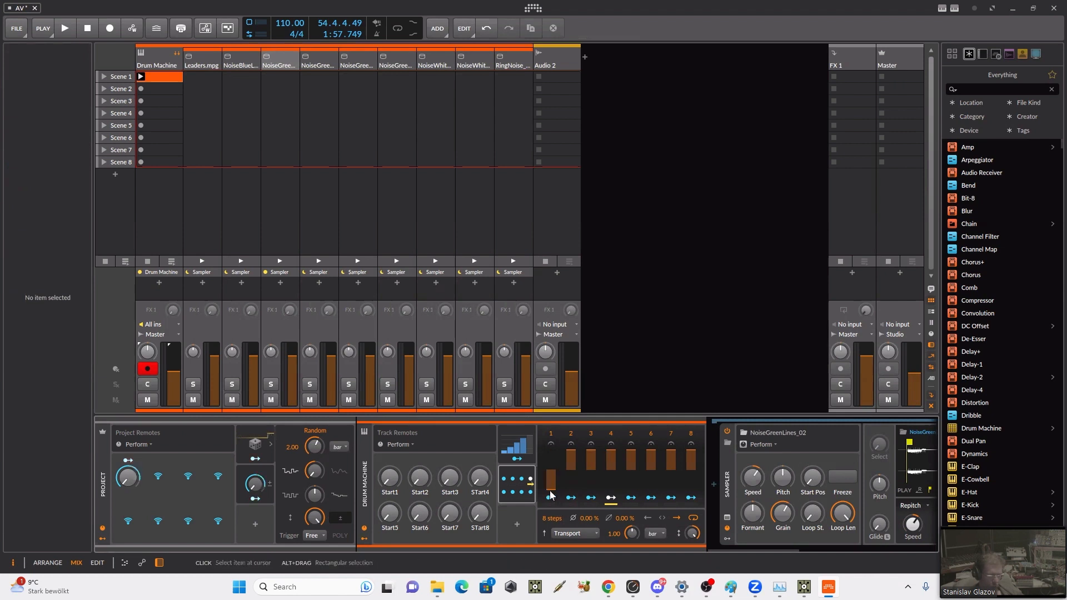
pyautogui.moveTo(550, 489)
pyautogui.mouseDown()
pyautogui.moveTo(551, 453)
pyautogui.moveTo(554, 470)
pyautogui.mouseUp()
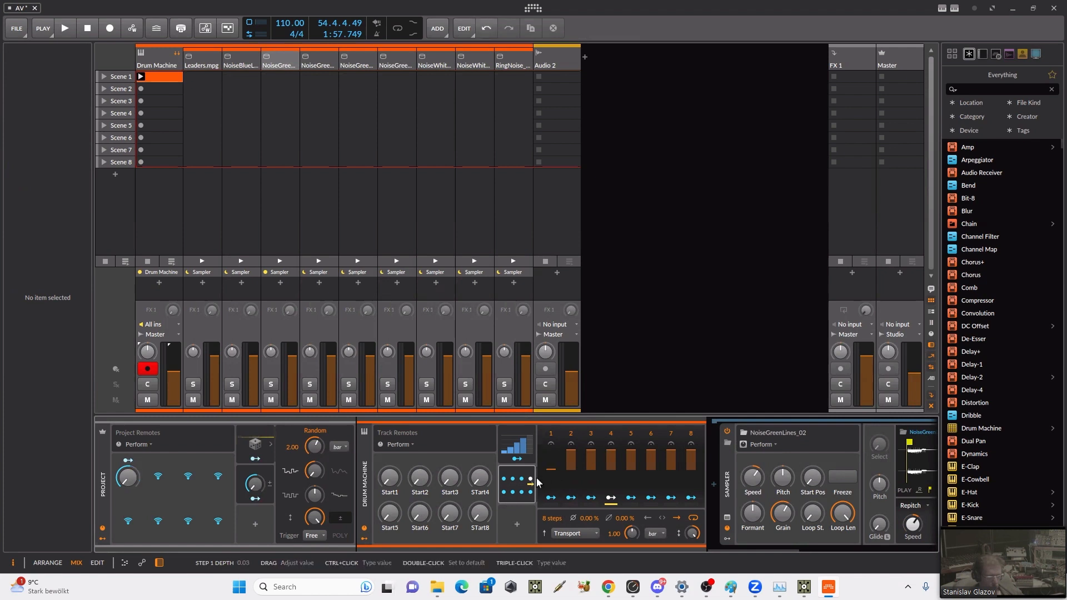
# Step: Add a Random modulator to the Drum Machine track below the ParSeq-8
pyautogui.rightClick(515, 478)
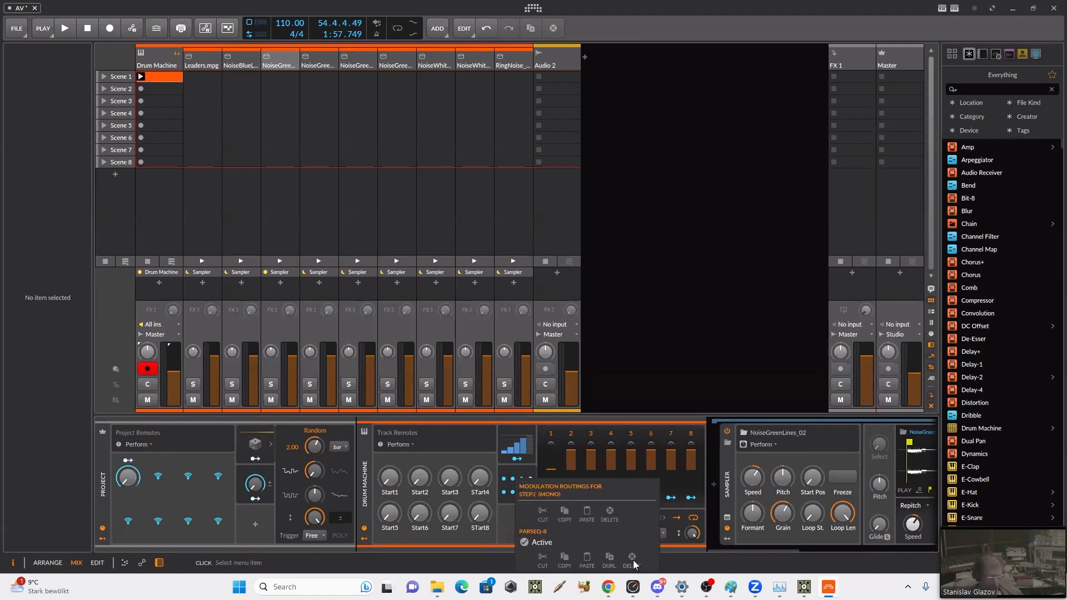
pyautogui.click(498, 522)
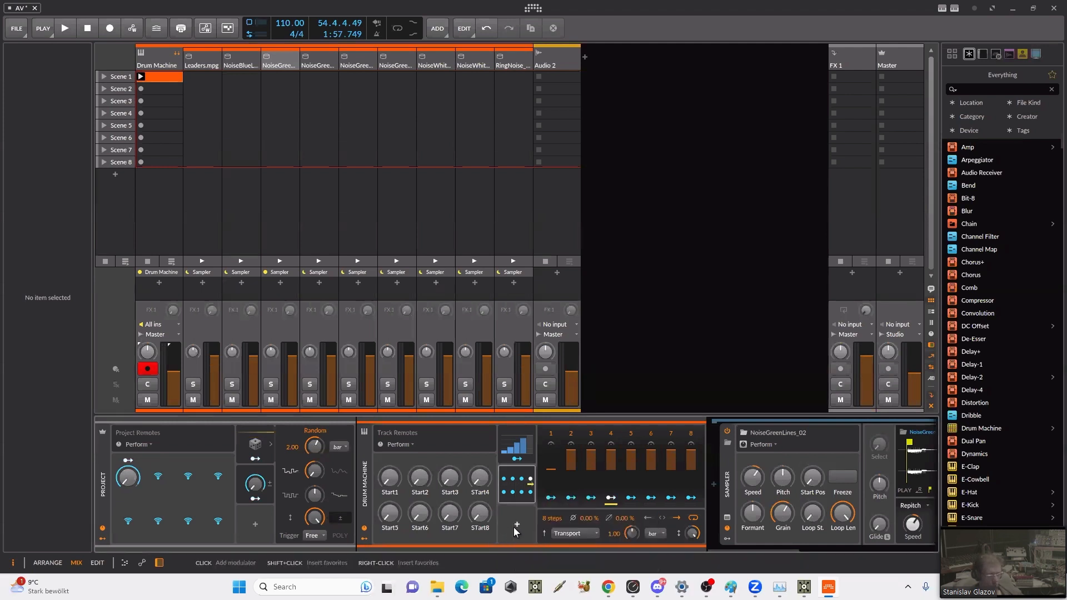
pyautogui.click(514, 522)
pyautogui.write('r')
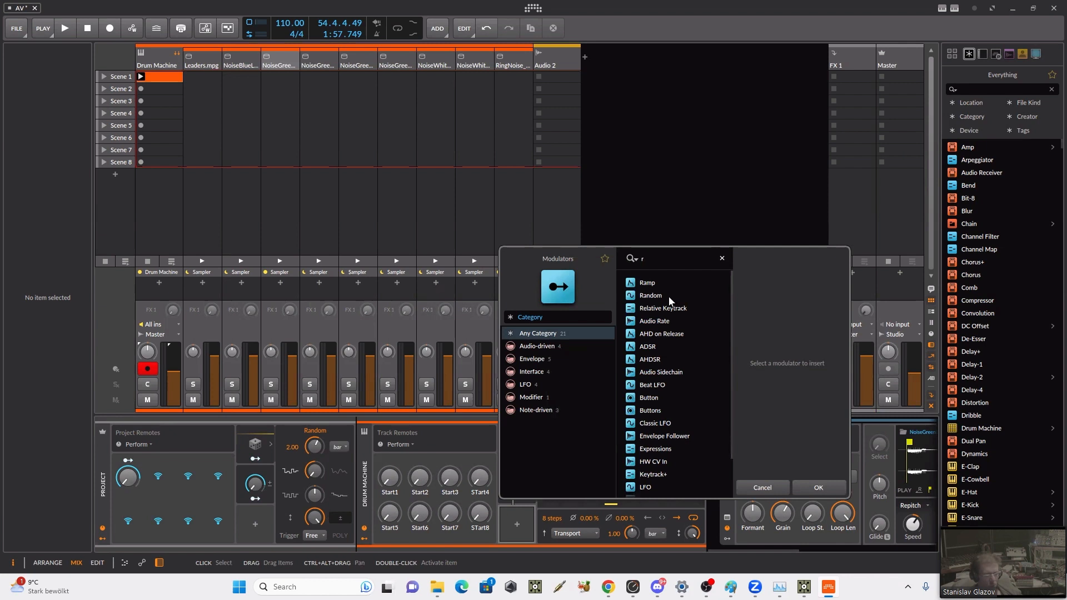
pyautogui.click(668, 295)
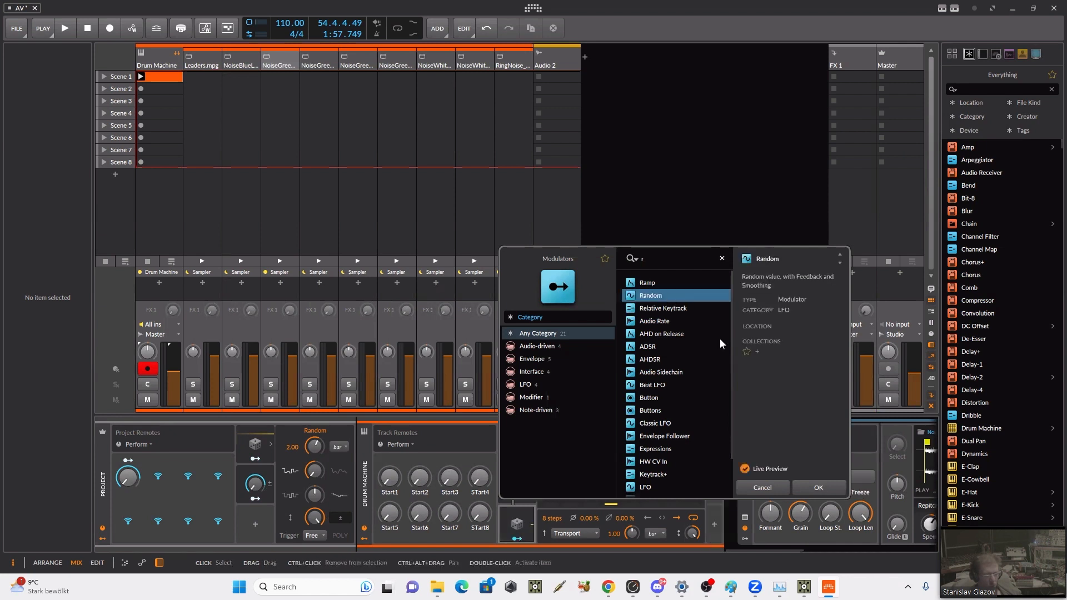
pyautogui.click(818, 486)
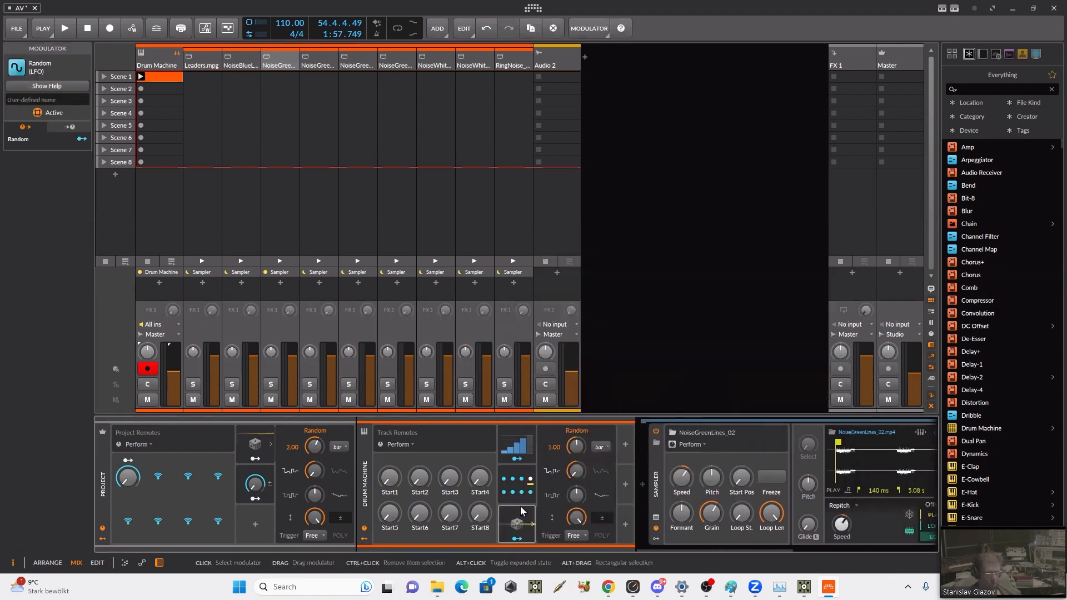
# Step: Set the new Random modulator's rate unit to Bar and map it to the Start2 track remote with an amount of 1.000
pyautogui.click(599, 446)
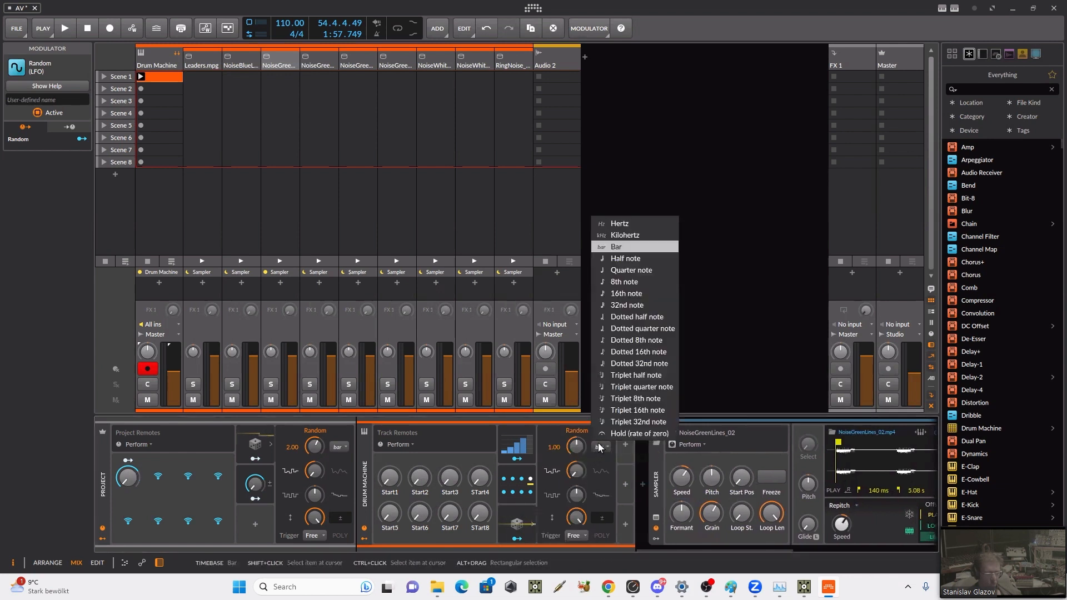
pyautogui.click(615, 247)
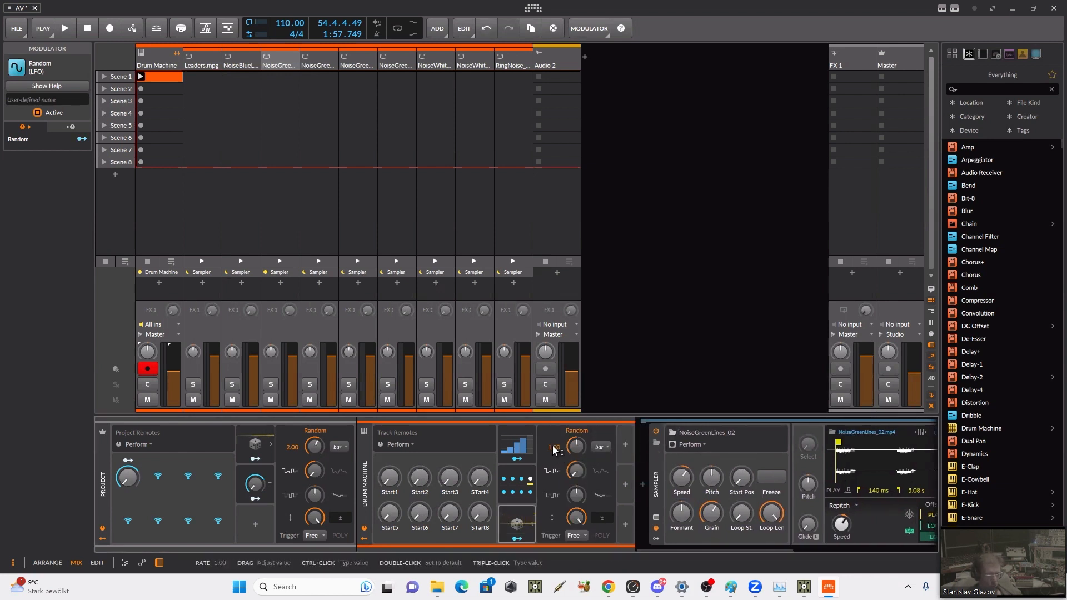
pyautogui.click(518, 540)
pyautogui.moveTo(420, 477); pyautogui.dragTo(420, 417)
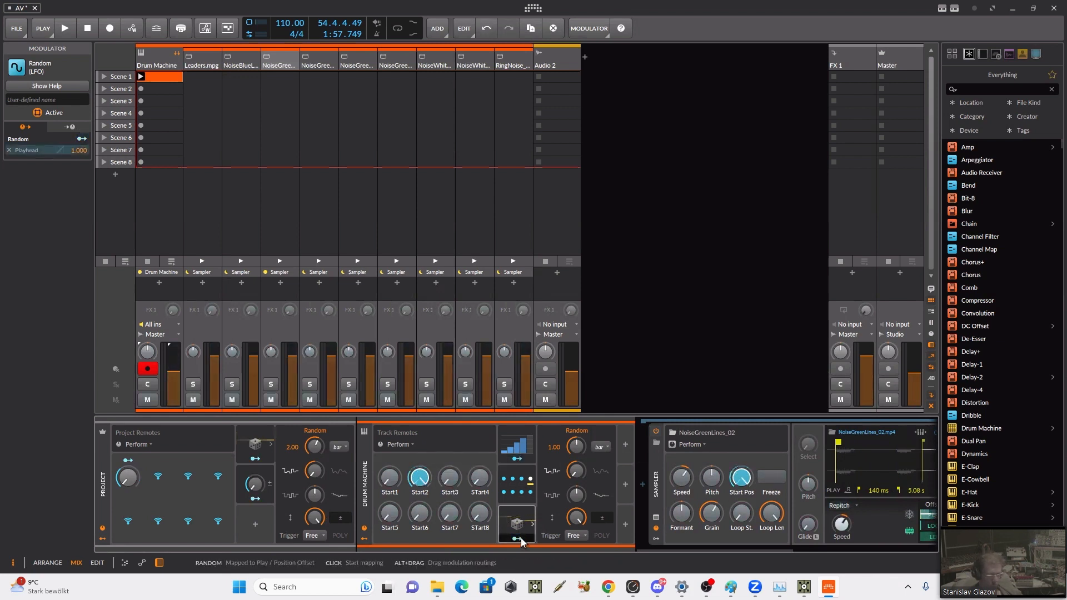
# Step: Copy the Random modulator and paste three copies into the next column of modulator slots on the Drum Machine track
pyautogui.rightClick(524, 524)
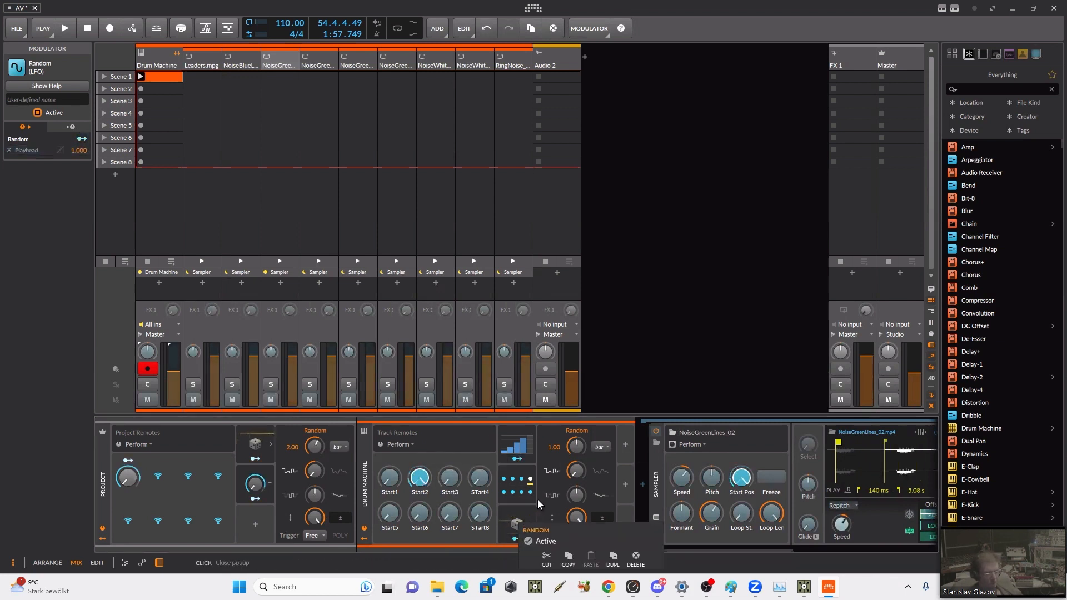
pyautogui.click(565, 557)
pyautogui.rightClick(627, 445)
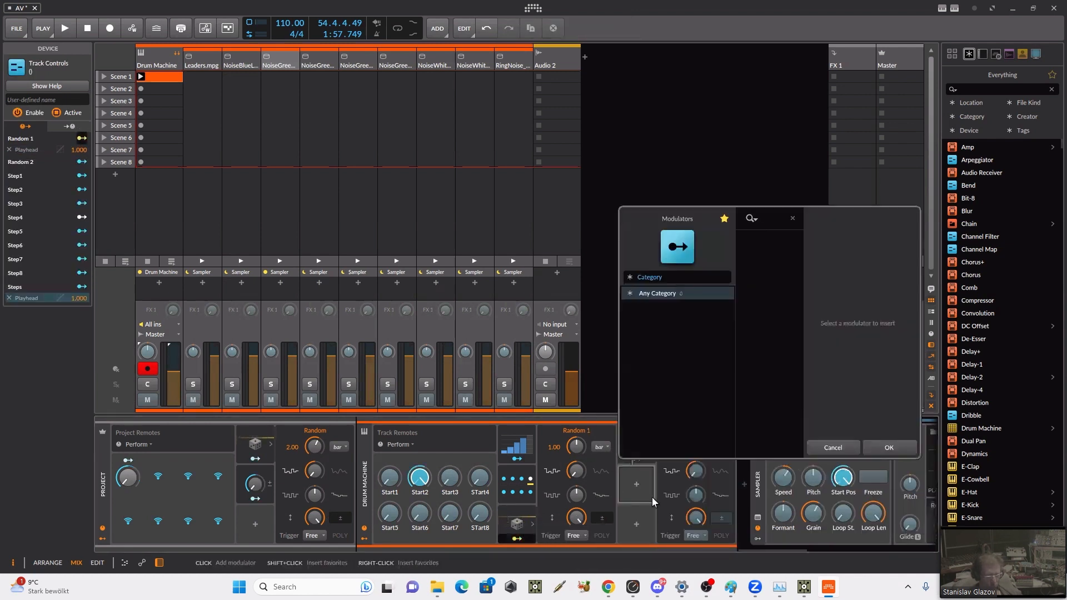
pyautogui.click(636, 484)
pyautogui.rightClick(661, 492)
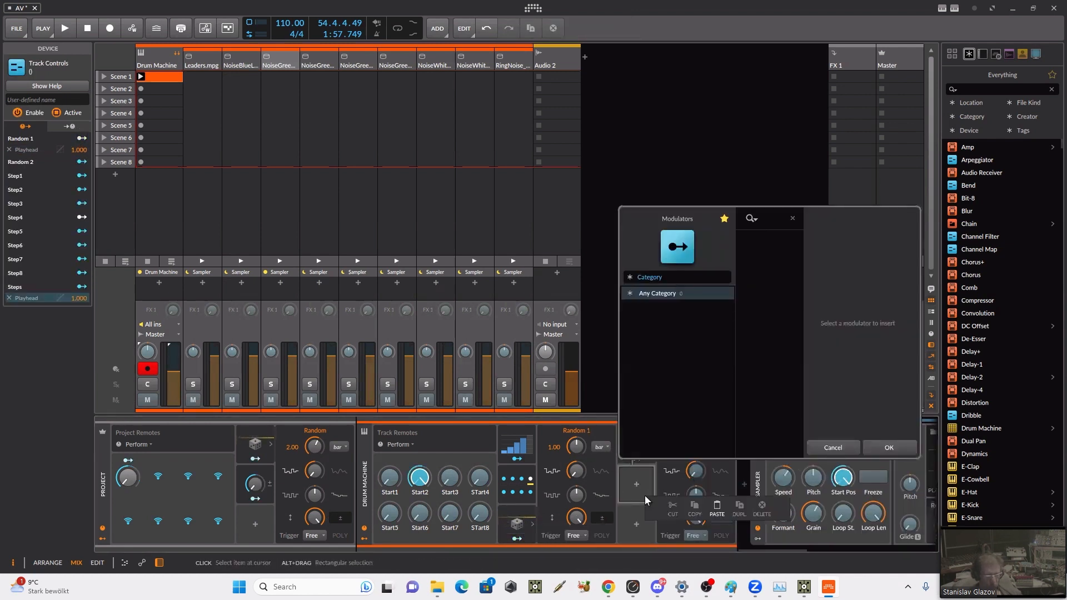
pyautogui.click(716, 508)
pyautogui.click(863, 453)
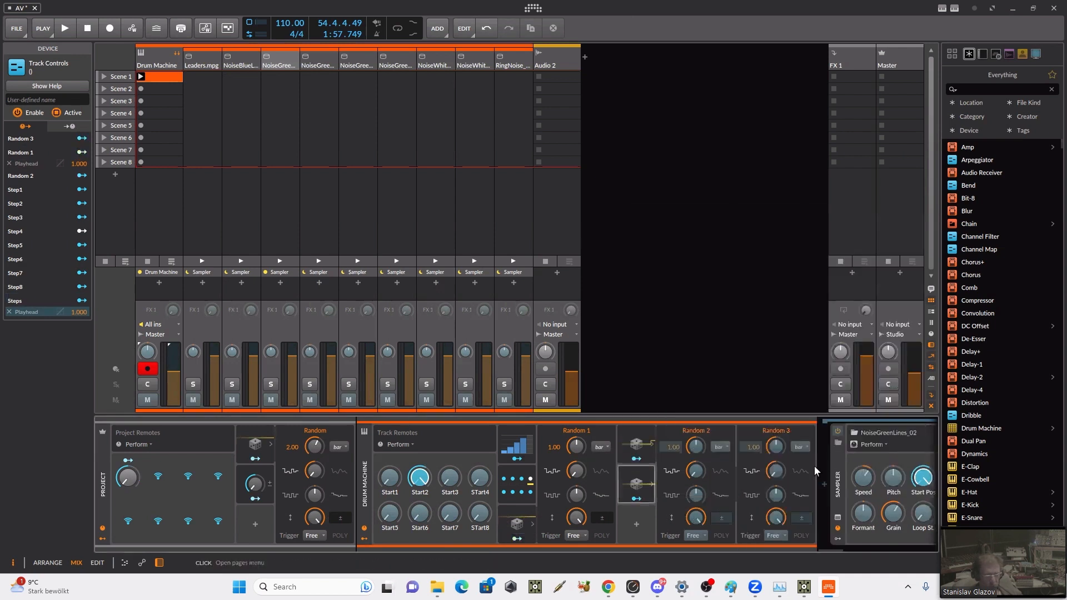
pyautogui.rightClick(651, 532)
pyautogui.click(706, 550)
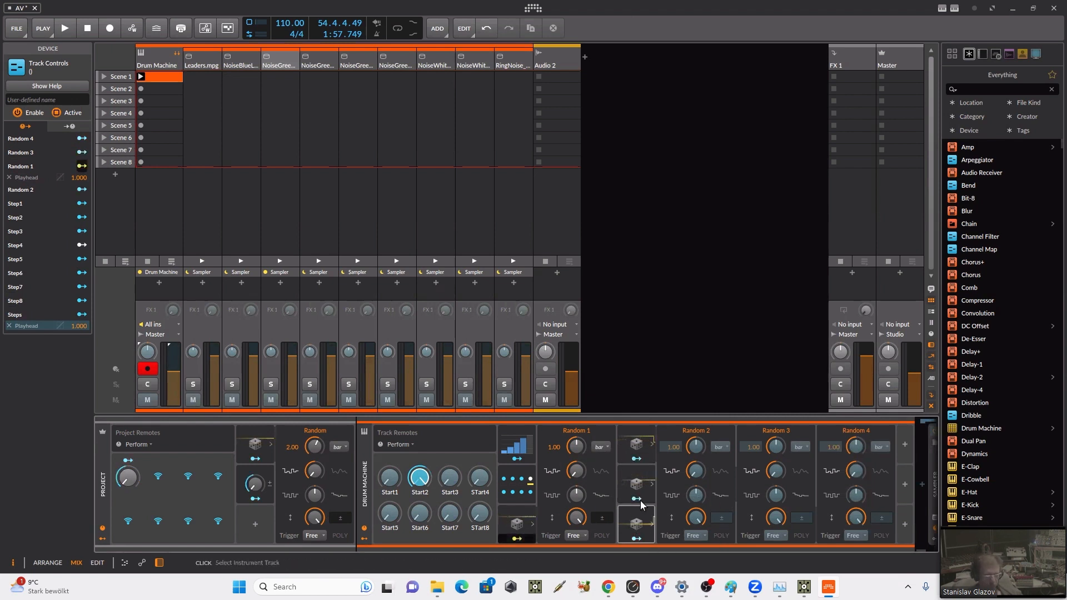
pyautogui.click(690, 546)
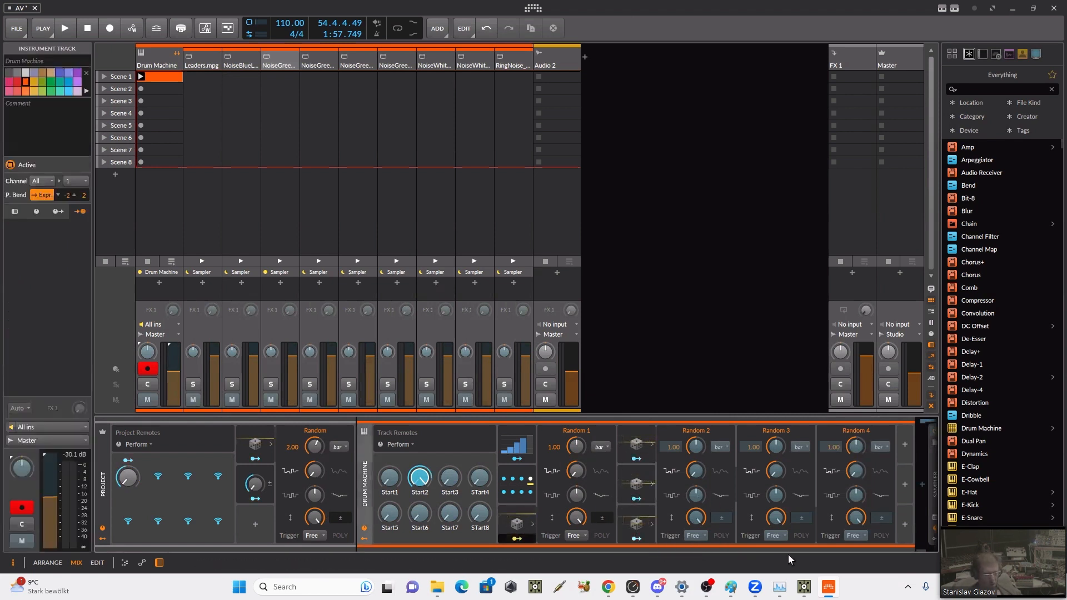
# Step: Paste three more copies of the Random modulator into the empty slots after Random 4
pyautogui.click(906, 445)
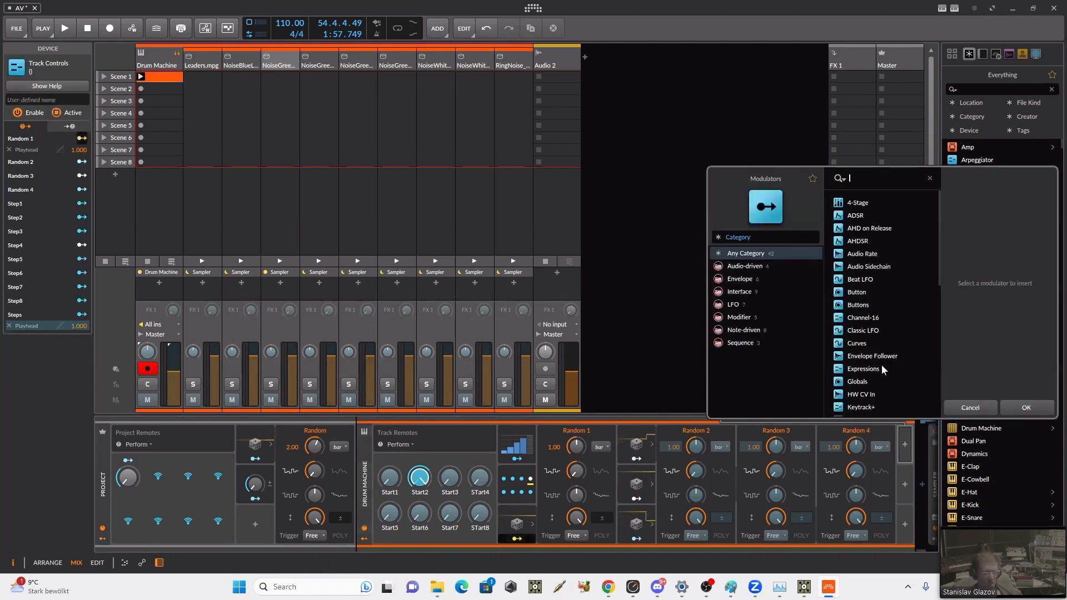
pyautogui.click(969, 412)
pyautogui.rightClick(908, 456)
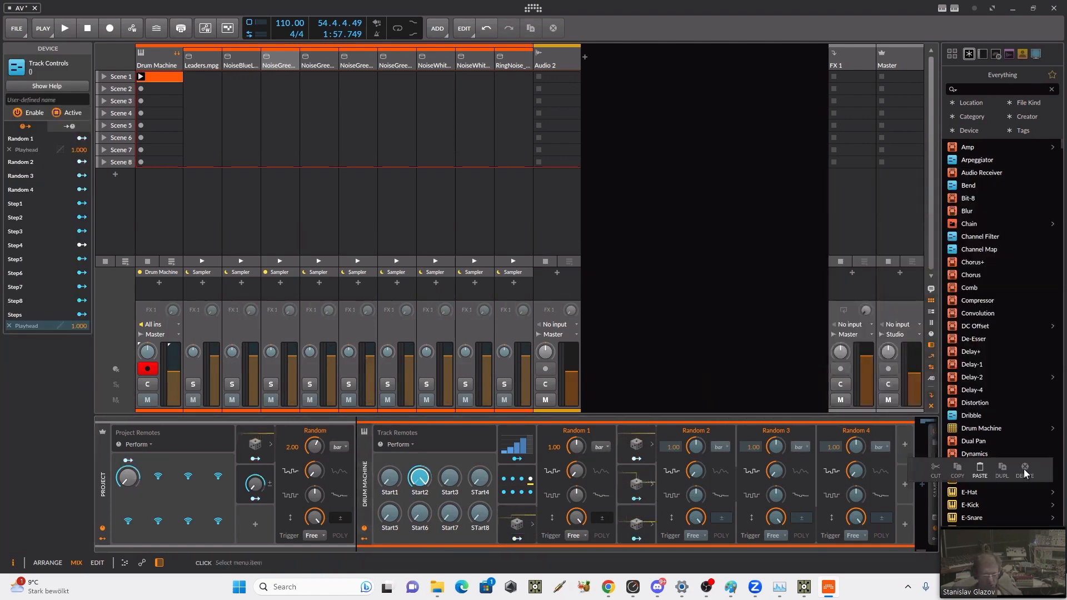
pyautogui.click(979, 471)
pyautogui.rightClick(921, 491)
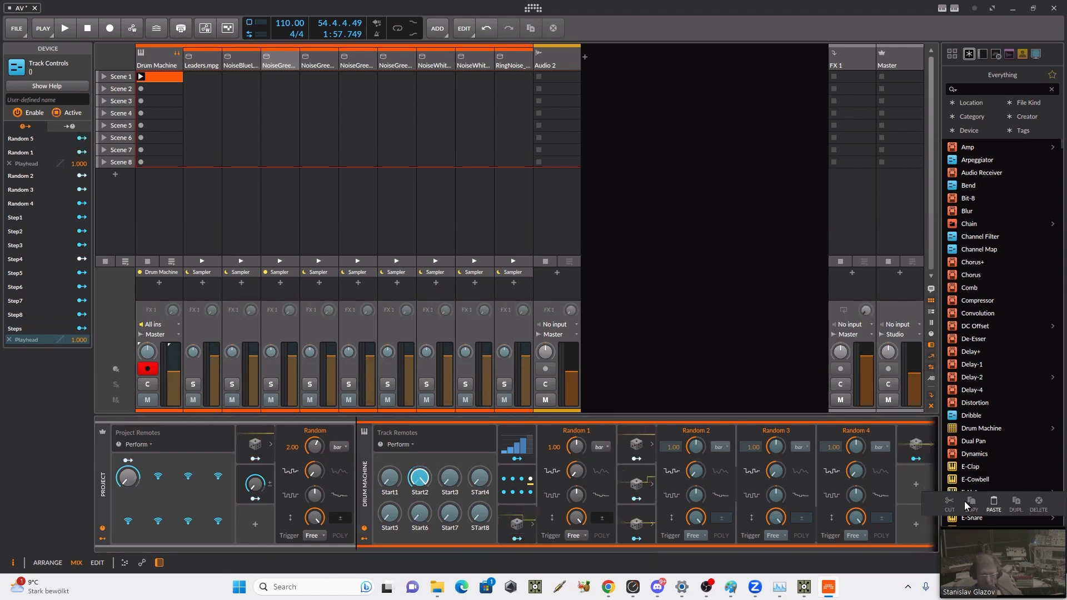
pyautogui.click(995, 504)
pyautogui.click(989, 547)
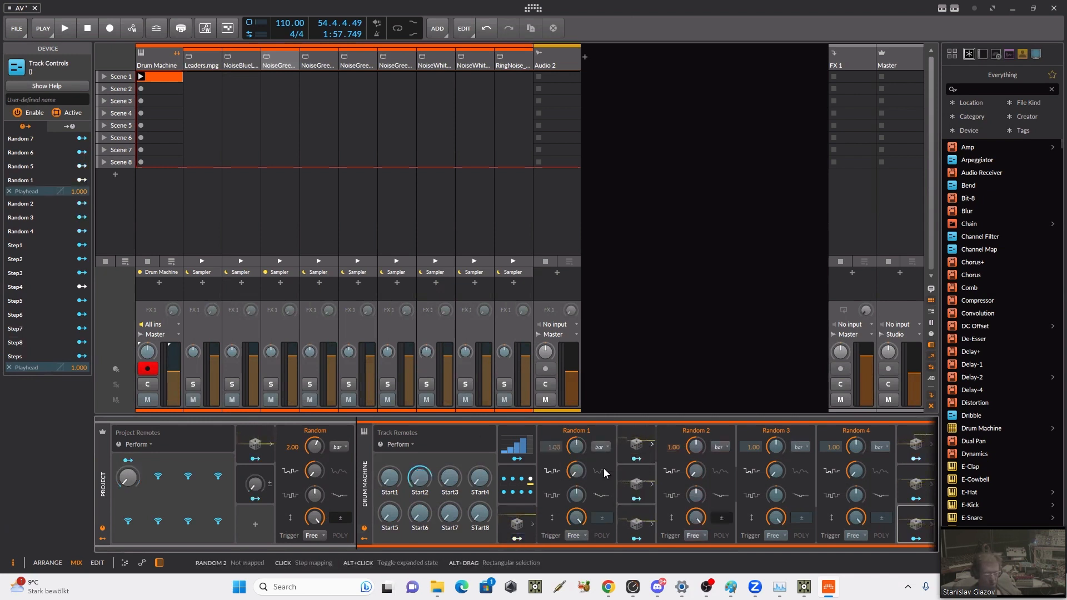
# Step: Map Random 2 to Start3, Random 3 to STart4 and Random 4 to Start5, each with an amount of 1.000
pyautogui.click(450, 477)
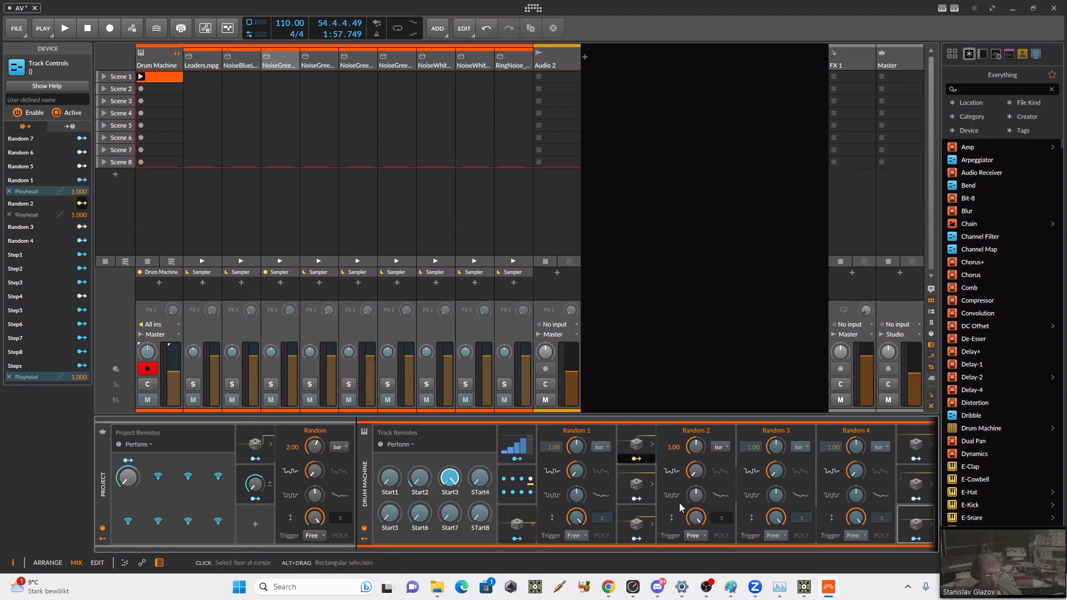
pyautogui.click(636, 498)
pyautogui.click(419, 476)
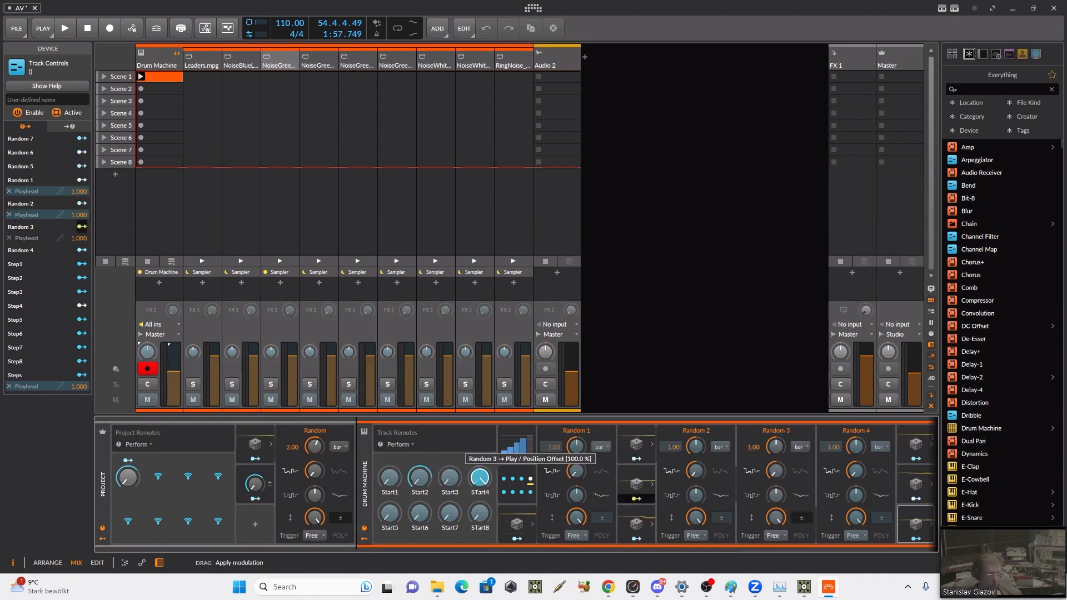
pyautogui.click(639, 538)
pyautogui.click(378, 526)
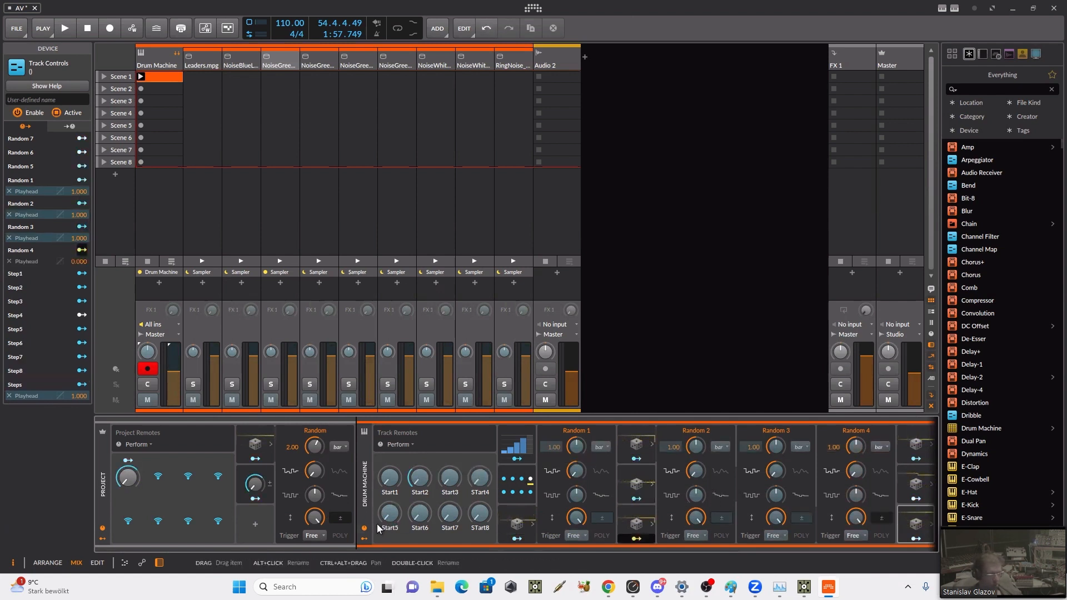
pyautogui.moveTo(378, 528); pyautogui.dragTo(378, 523)
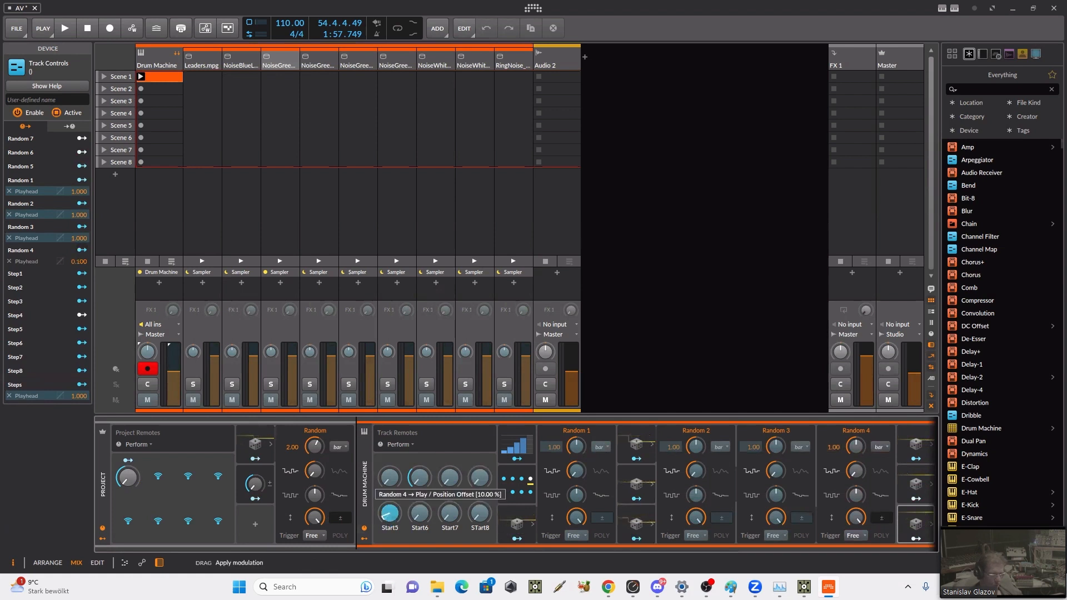
pyautogui.click(637, 538)
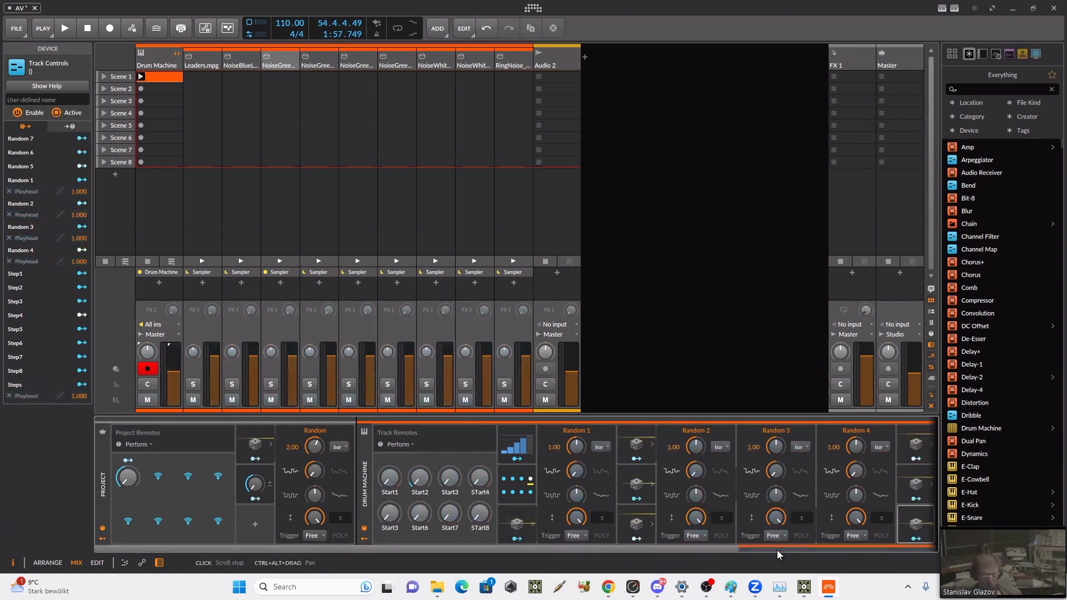
# Step: Map the Random 5 modulator to the Start6 track remote with an amount of 1.000
pyautogui.scroll(-3, 777, 549)
pyautogui.click(669, 455)
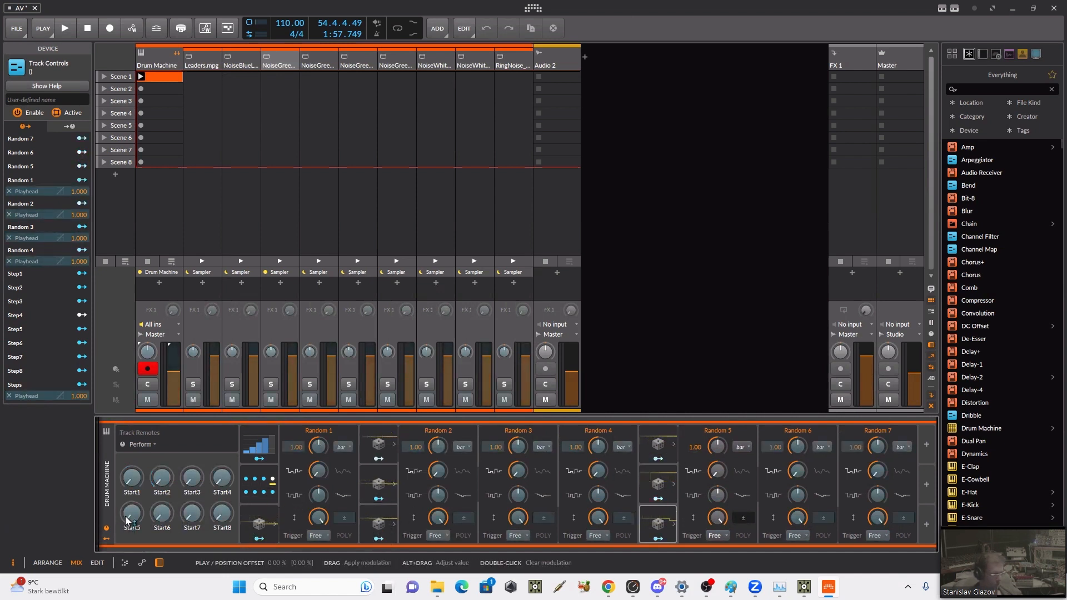
pyautogui.moveTo(126, 520); pyautogui.dragTo(127, 517)
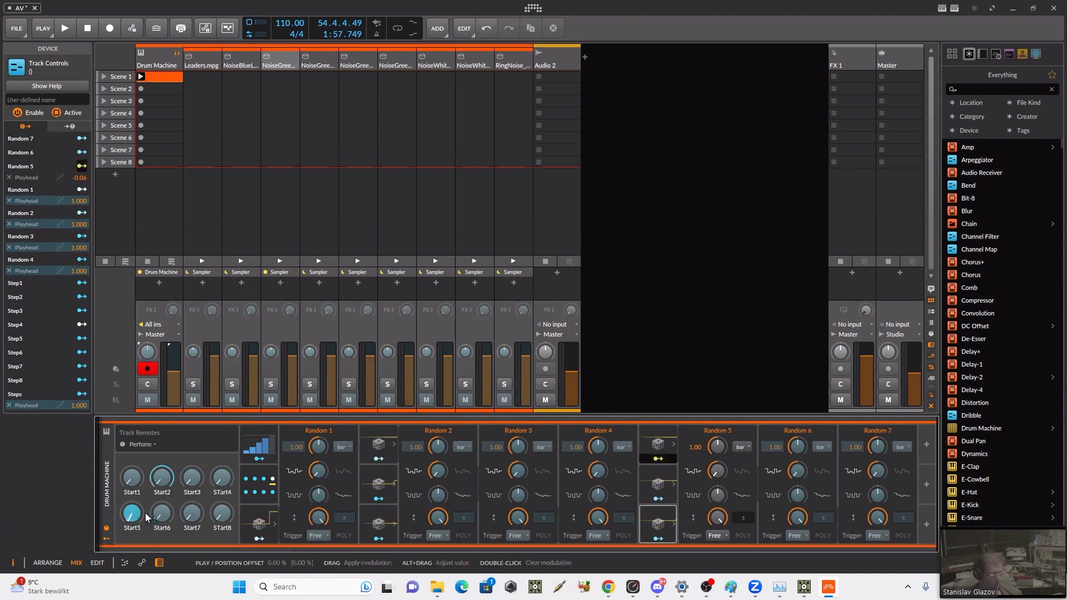
pyautogui.moveTo(155, 519); pyautogui.dragTo(155, 518)
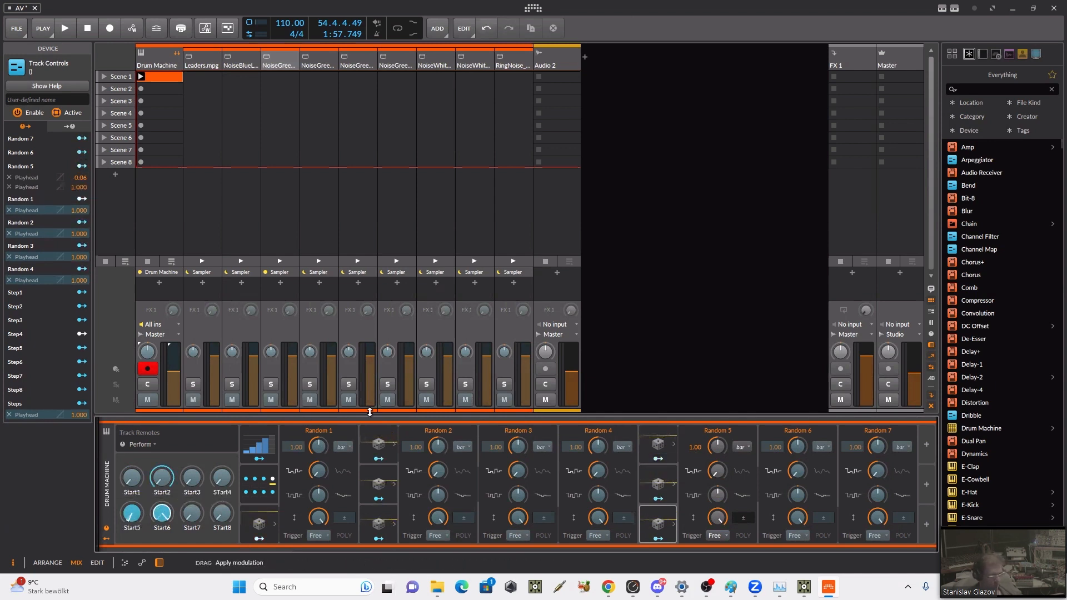
# Step: Map Random 6 to the Start7 track remote and Random 7 to STart8, with an amount of 1.000
pyautogui.click(651, 505)
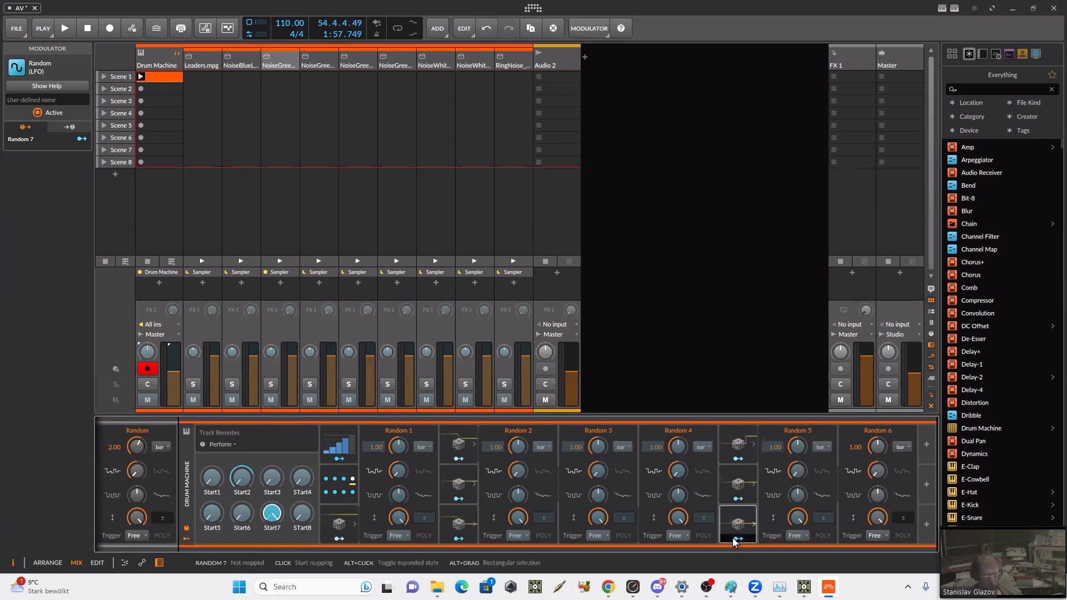
pyautogui.click(754, 524)
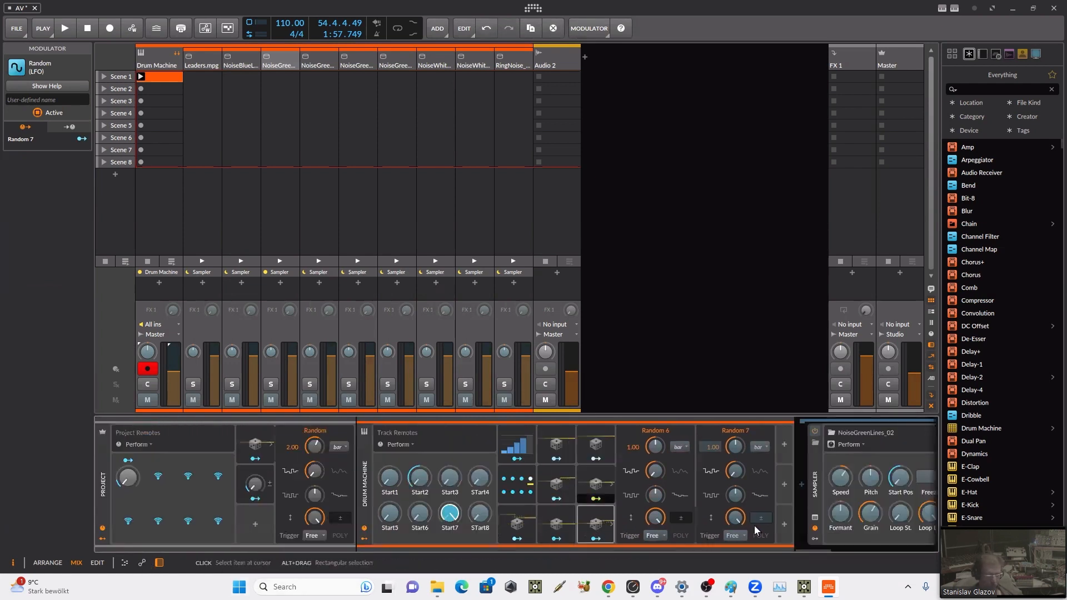
pyautogui.click(596, 540)
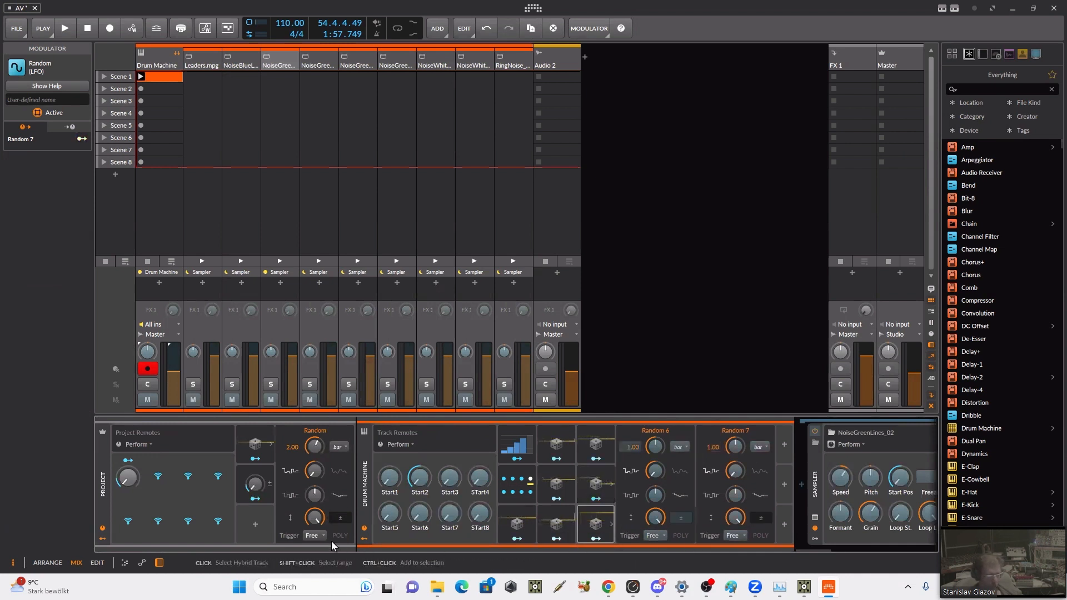
pyautogui.click(468, 509)
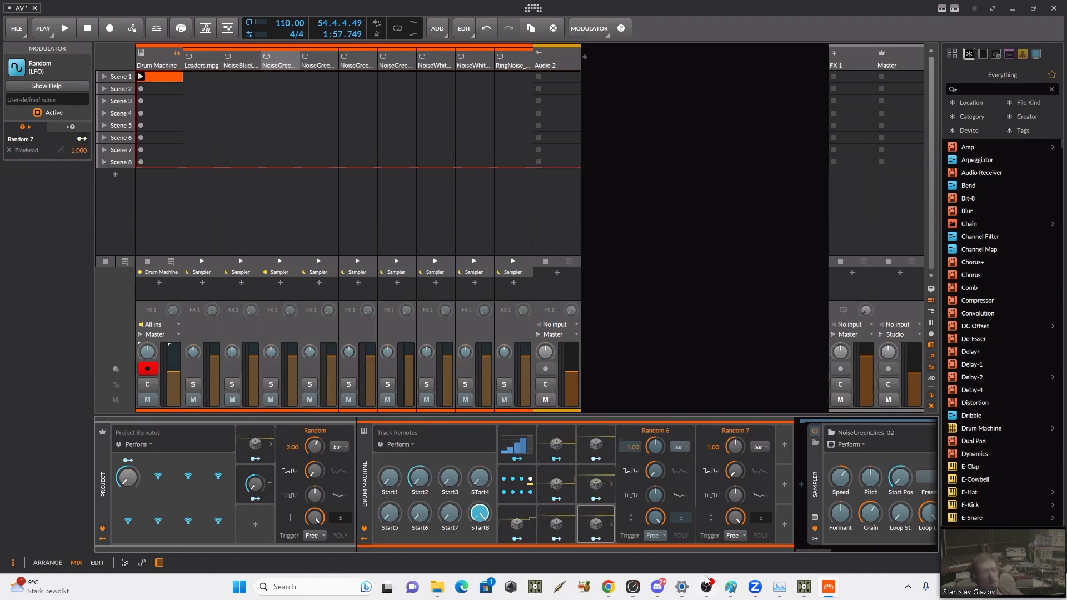
# Step: Switch to TouchDesigner and add a bitwigRemotesTrack component from the TDBitwig palette to the network below bitwigRemotesProject
pyautogui.click(745, 553)
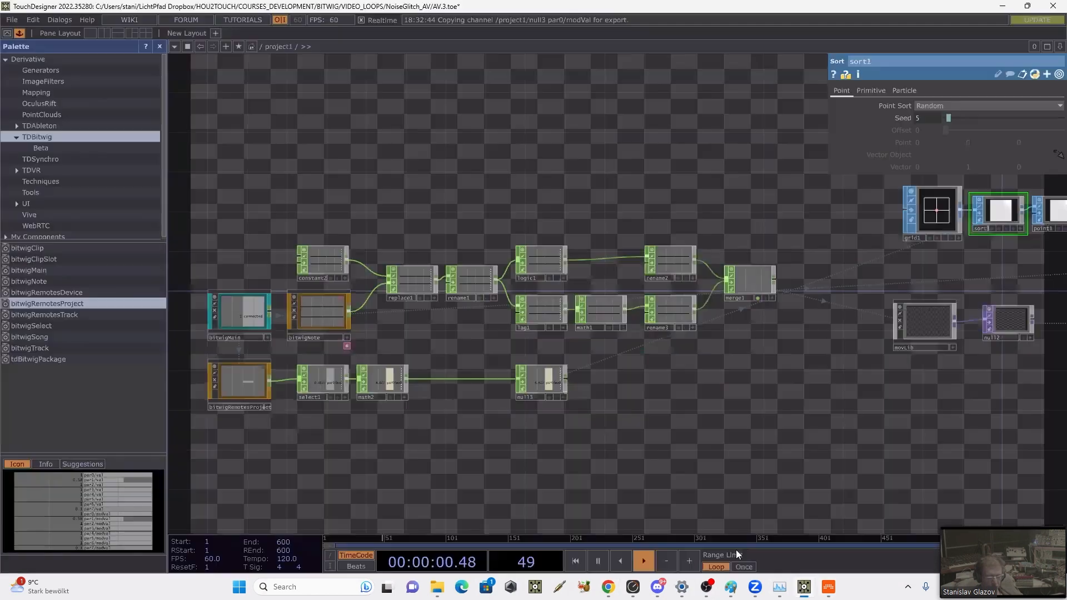
pyautogui.moveTo(317, 434); pyautogui.dragTo(394, 422)
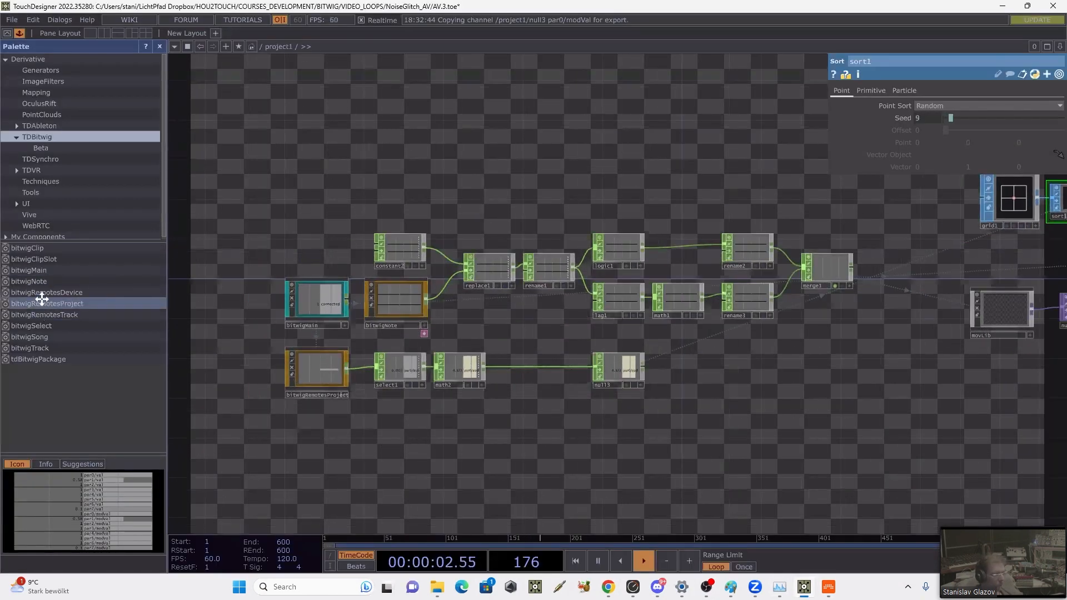
pyautogui.click(16, 314)
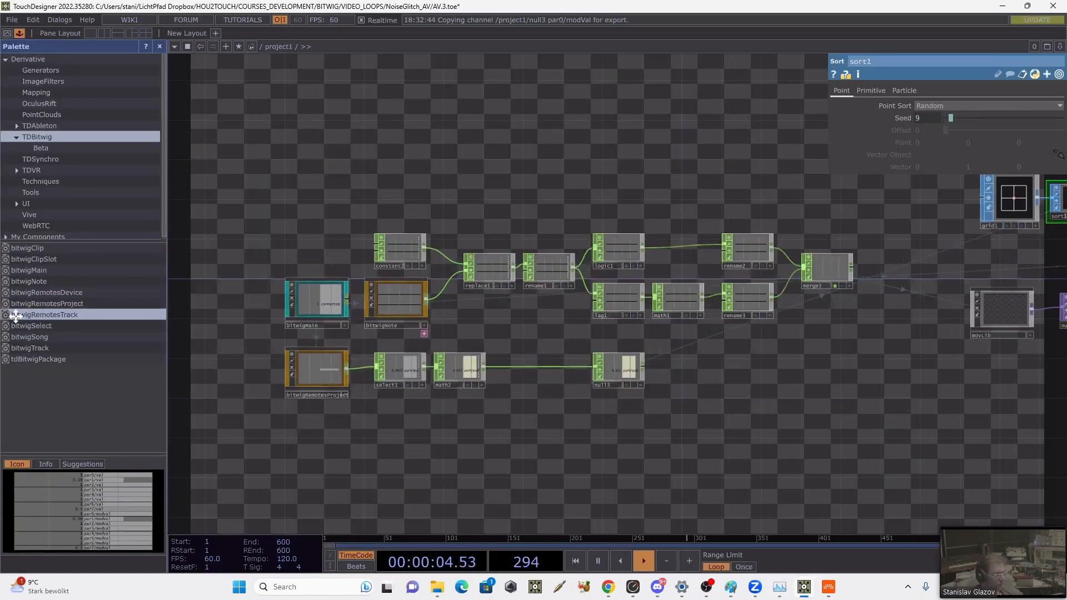
pyautogui.moveTo(279, 442); pyautogui.dragTo(324, 443)
pyautogui.scroll(7, 358, 441)
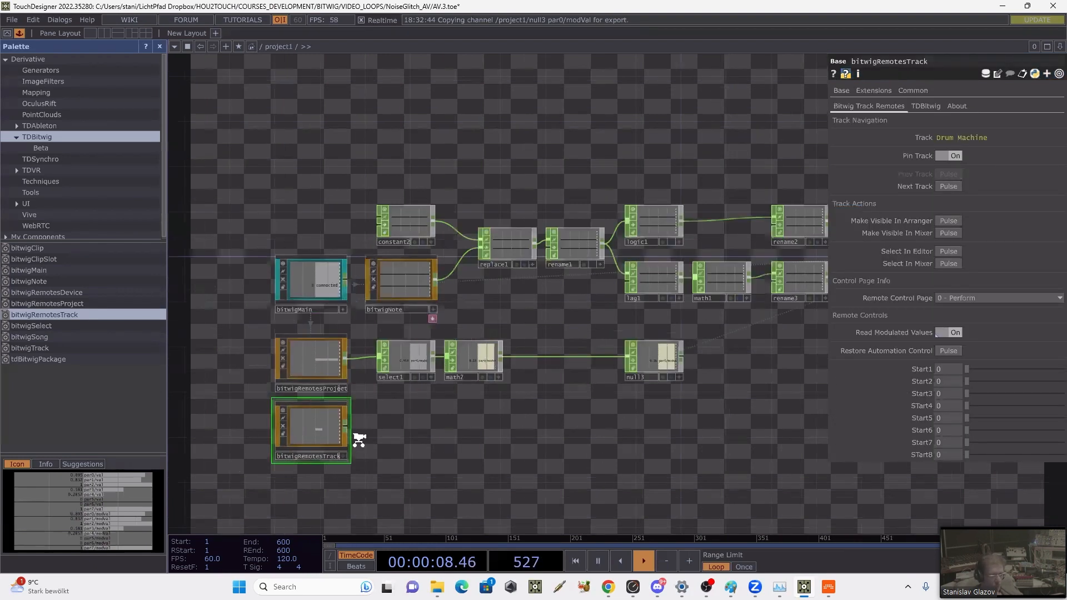
pyautogui.moveTo(465, 399); pyautogui.dragTo(548, 354)
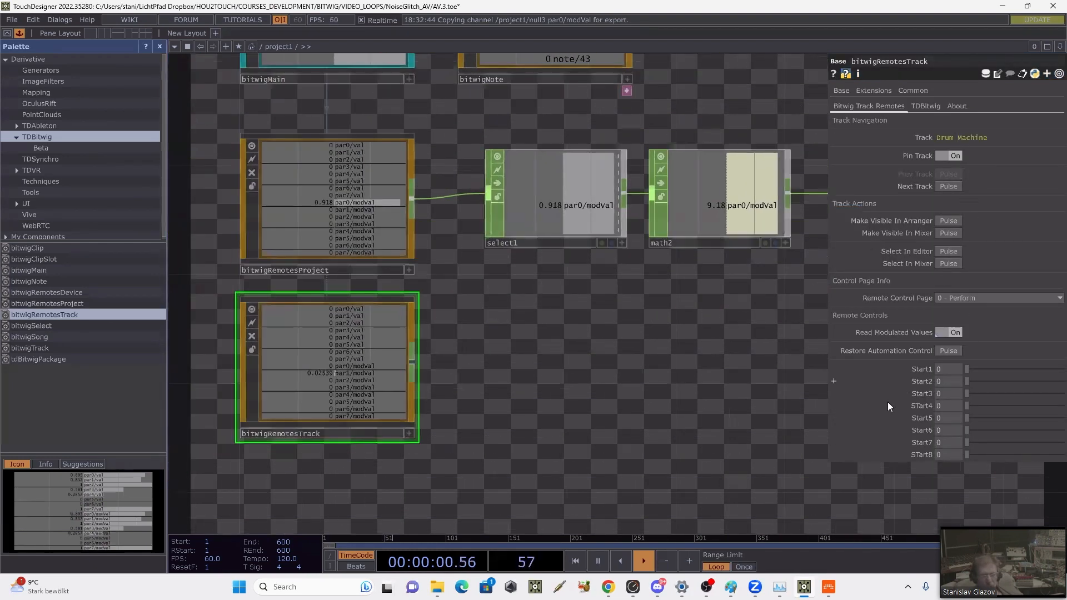
# Step: Compare the track remotes between Bitwig and TouchDesigner, and start playback in Bitwig
pyautogui.click(828, 586)
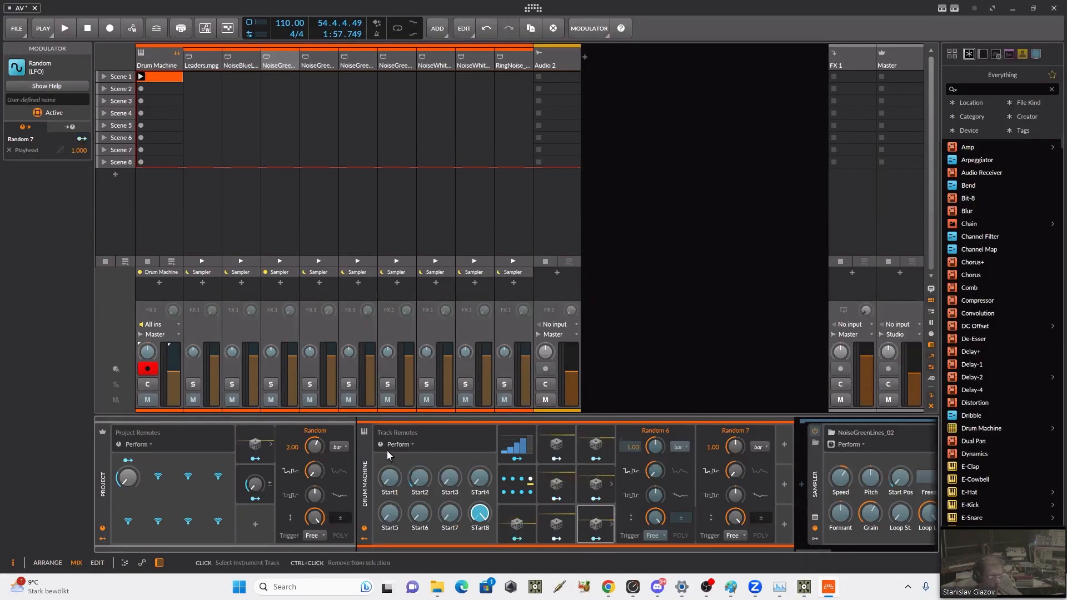
pyautogui.hotkey('alt', 'Tab')
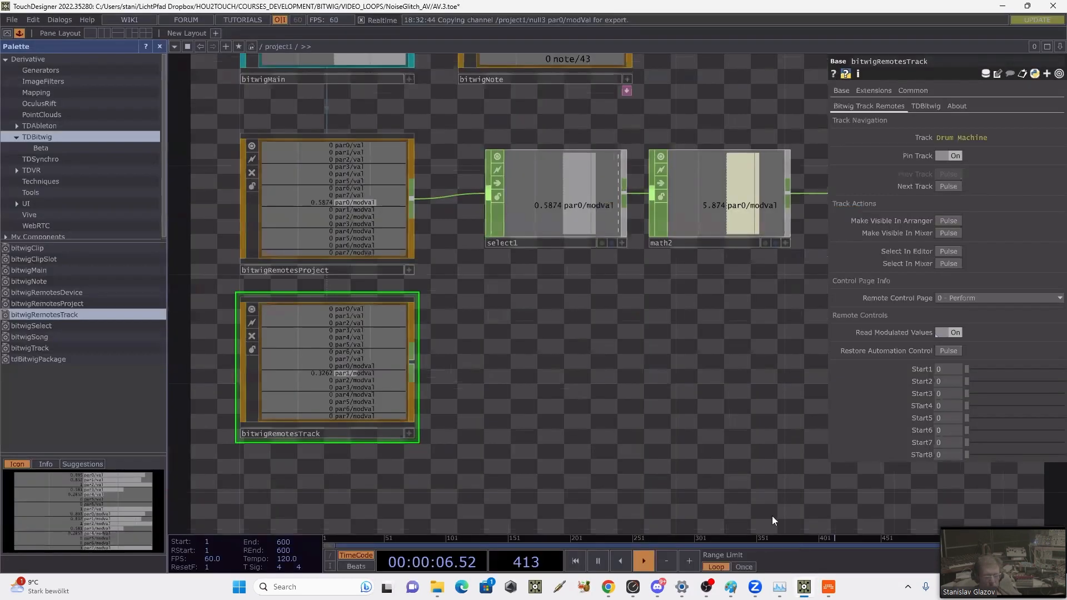
pyautogui.click(828, 588)
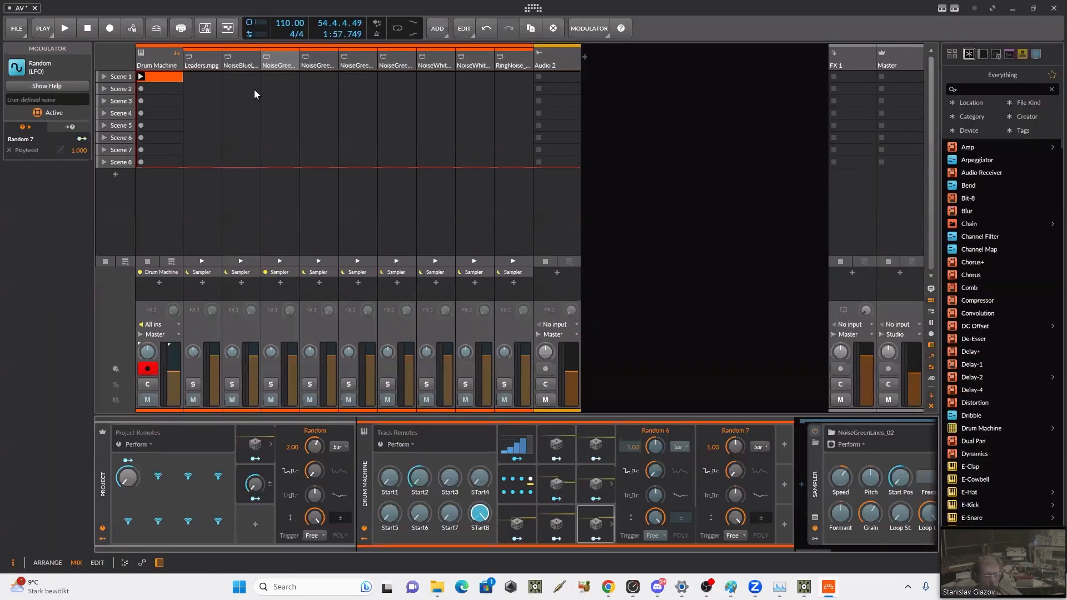
pyautogui.click(63, 29)
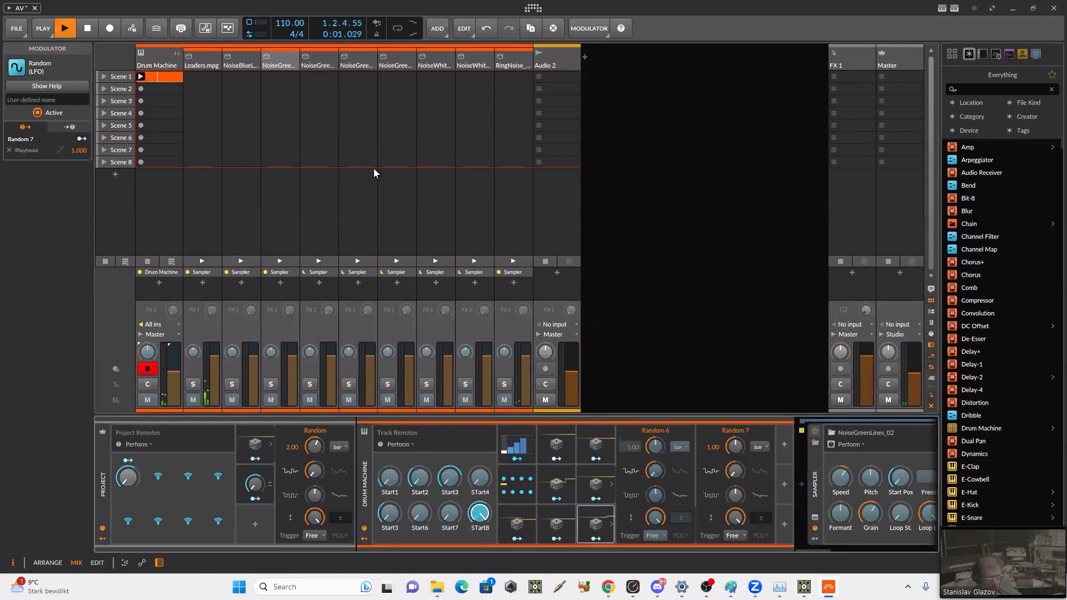
# Step: Switch to TouchDesigner and add a Select CHOP connected to the output of bitwigRemotesTrack
pyautogui.click(804, 587)
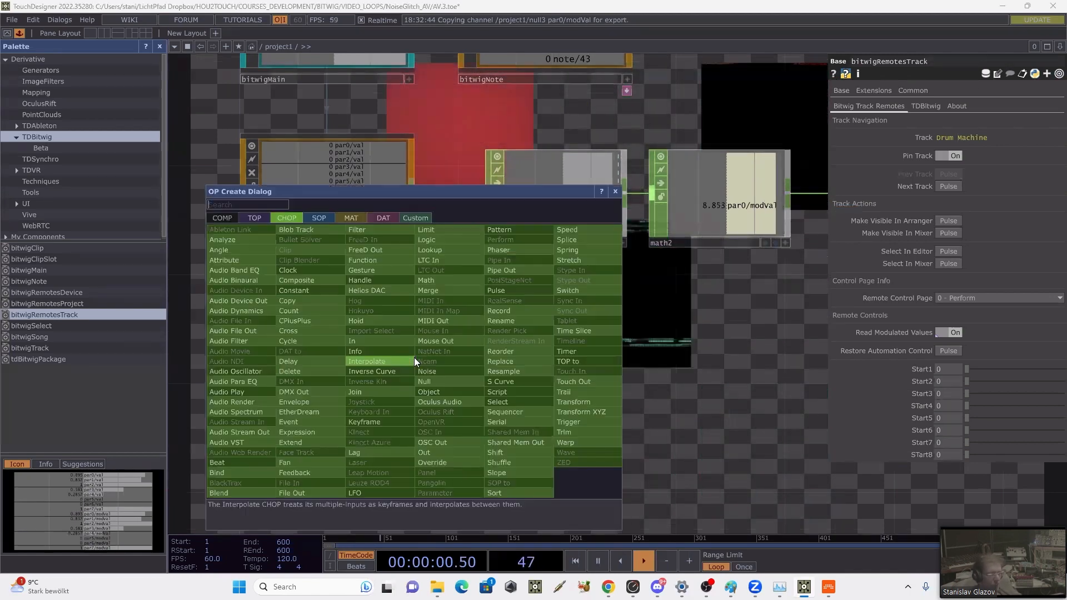
pyautogui.rightClick(414, 358)
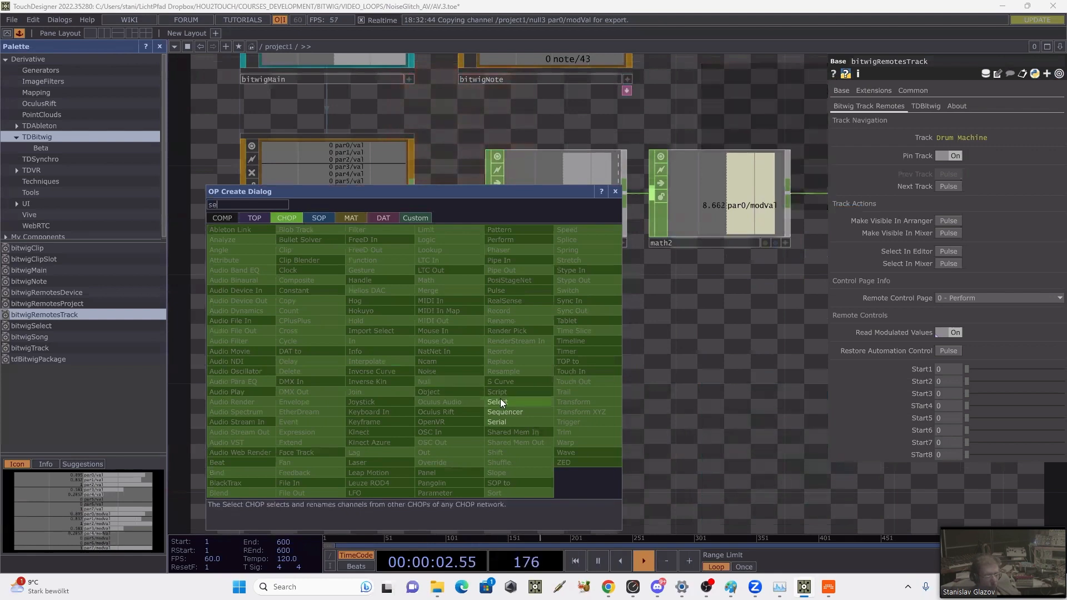
pyautogui.click(499, 399)
pyautogui.click(526, 362)
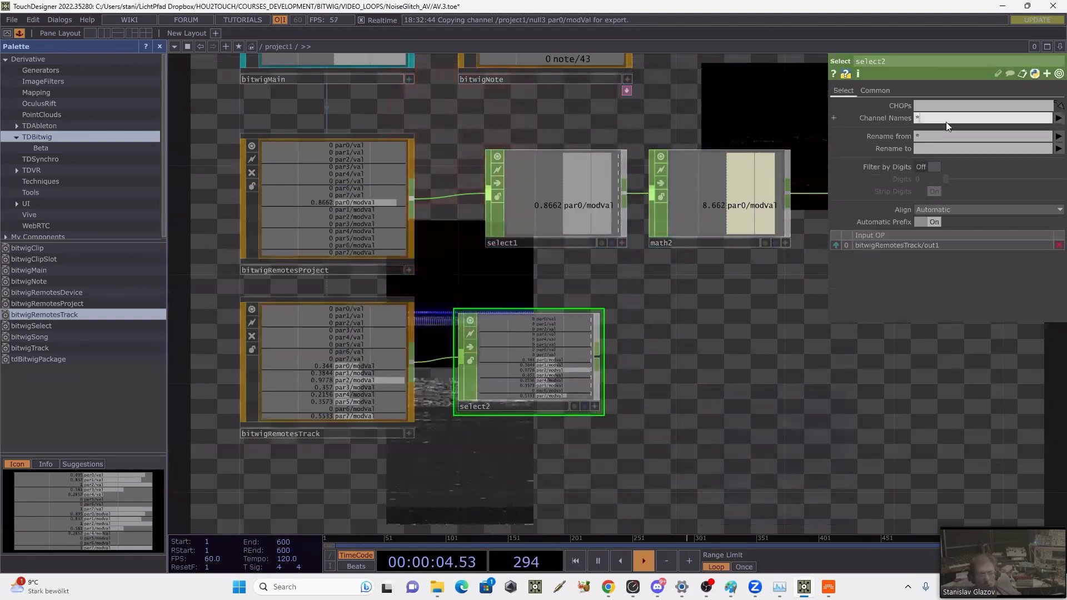
# Step: Set the channel names of select2 to *modVal to keep only the modulated values
pyautogui.write('m')
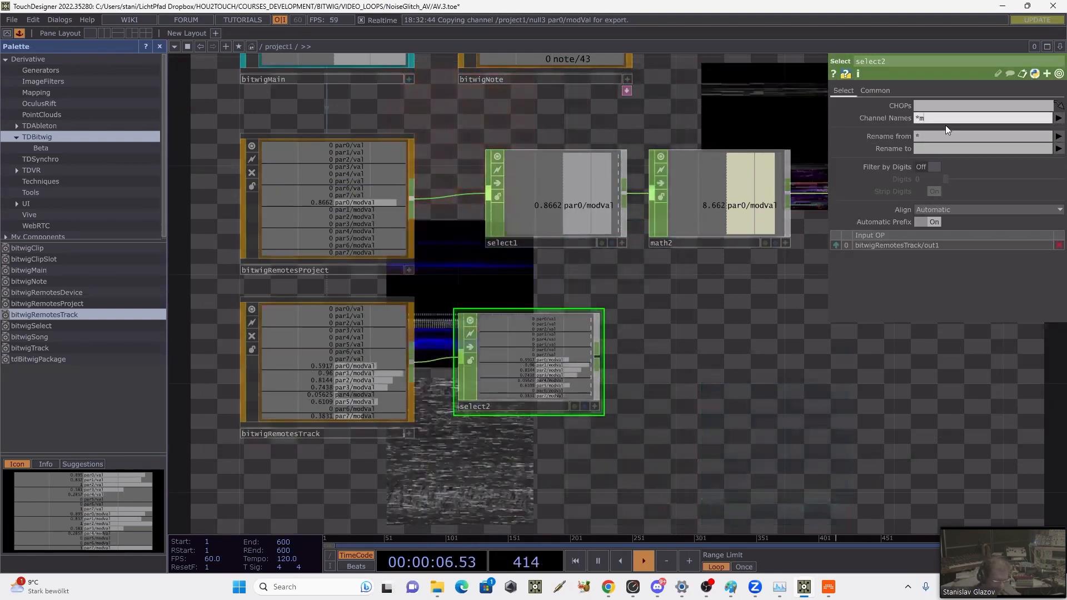
pyautogui.write('odval')
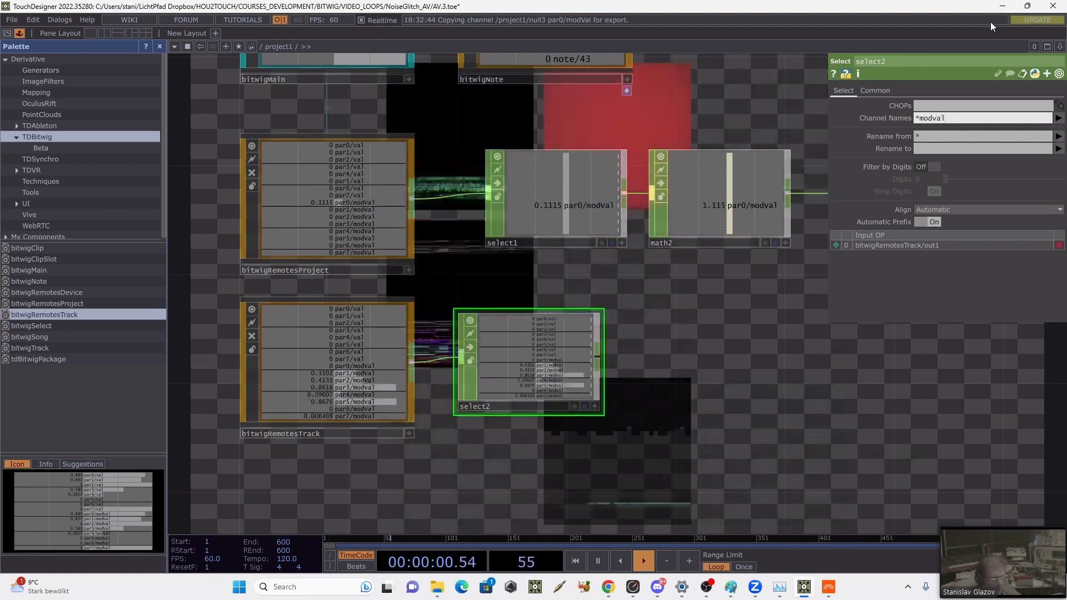
pyautogui.press('Left')
pyautogui.press('Left')
pyautogui.press('BackSpace')
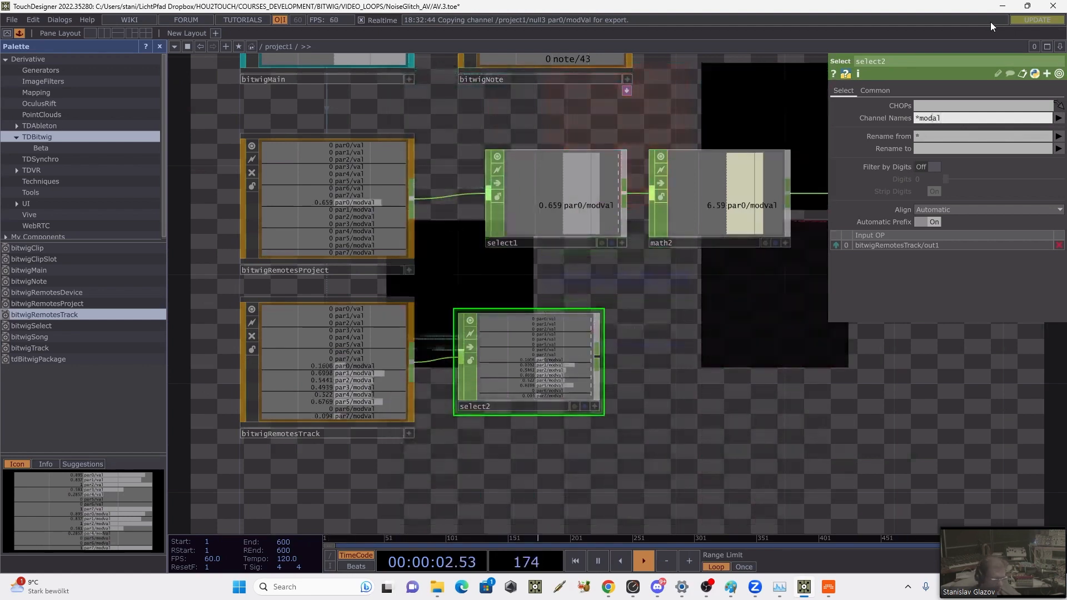
pyautogui.write('V')
pyautogui.press('Return')
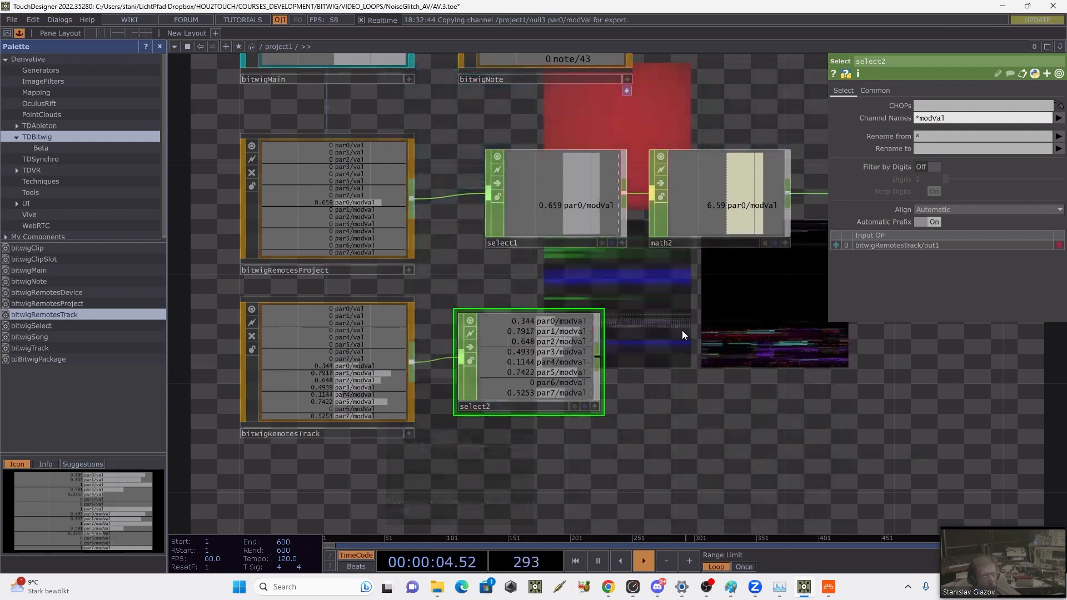
# Step: Examine the custom parameters of item1 inside the movLib component and return to the project1 network
pyautogui.moveTo(587, 346); pyautogui.dragTo(428, 373)
pyautogui.scroll(-3, 558, 351)
pyautogui.moveTo(528, 369); pyautogui.dragTo(321, 409)
pyautogui.moveTo(937, 324); pyautogui.dragTo(511, 375)
pyautogui.moveTo(789, 277); pyautogui.dragTo(589, 341)
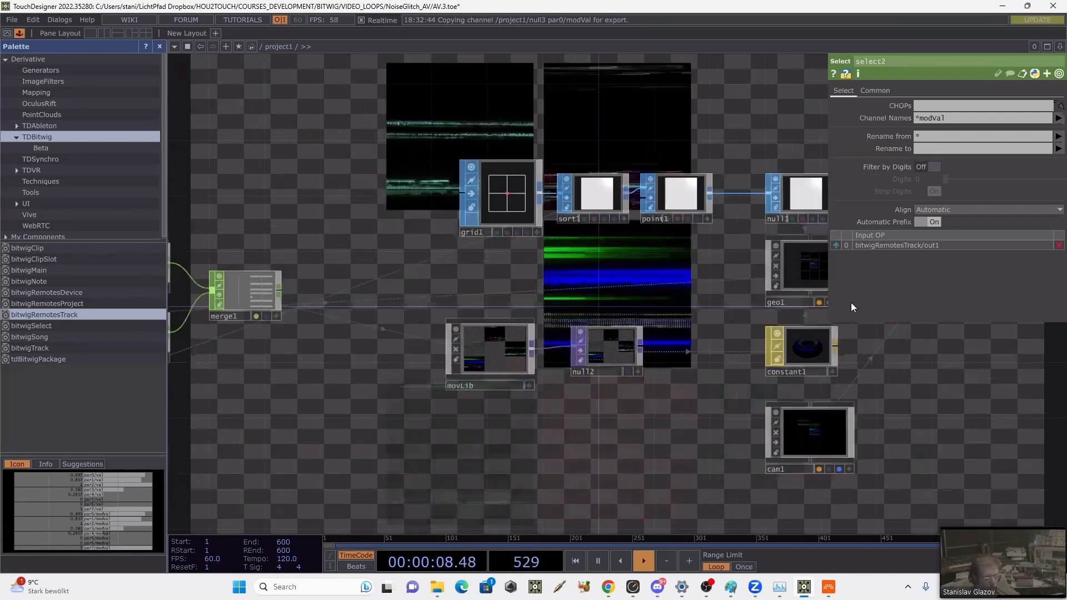
pyautogui.doubleClick(491, 342)
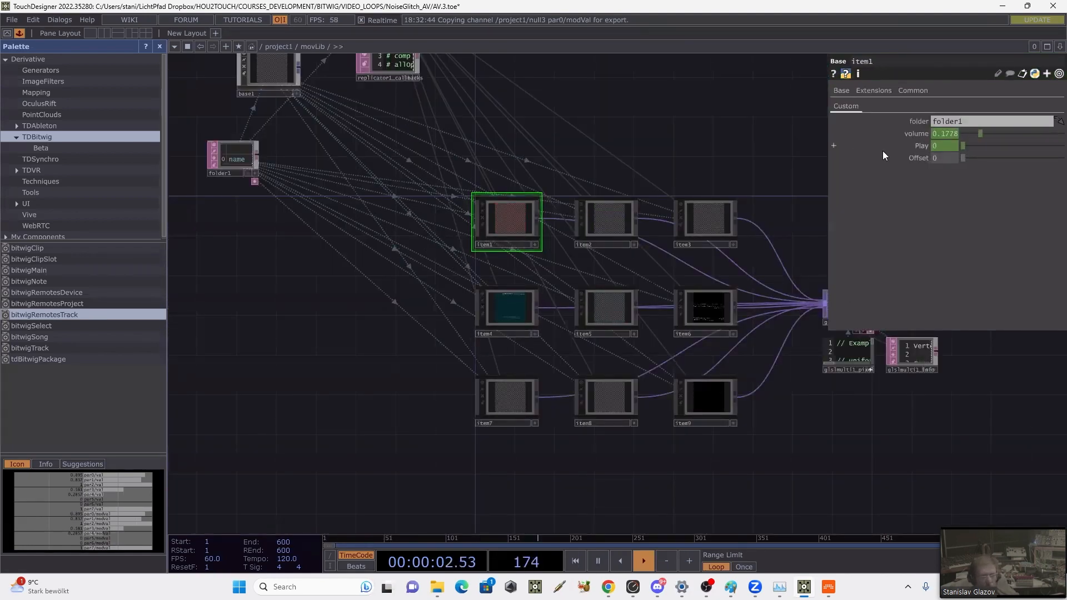
pyautogui.click(273, 47)
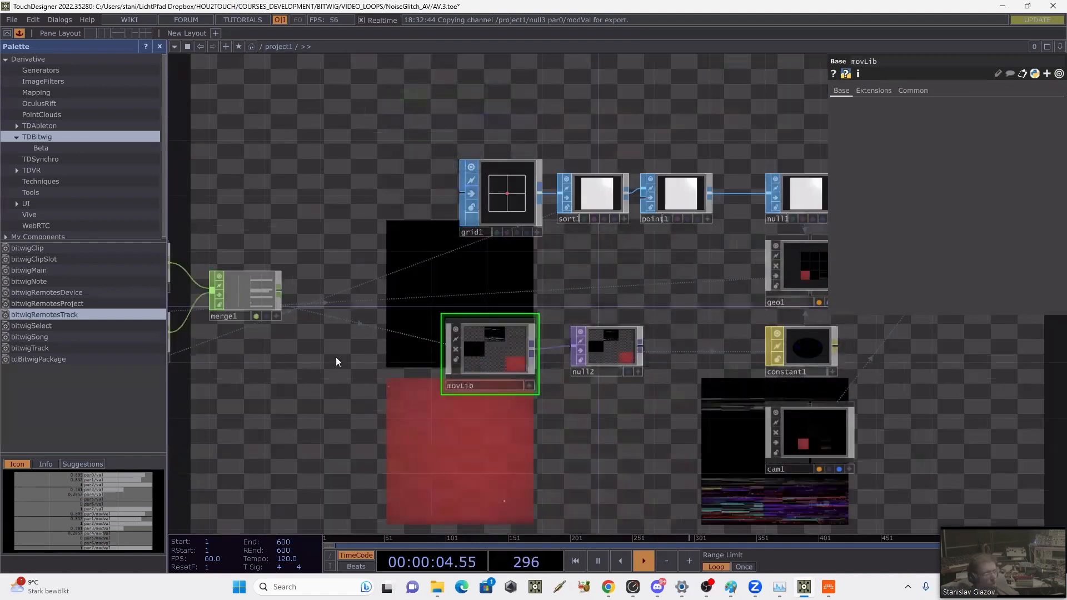
# Step: Duplicate the rename1 CHOP and connect the copy to the output of select2
pyautogui.moveTo(645, 287); pyautogui.dragTo(695, 305)
pyautogui.click(757, 208)
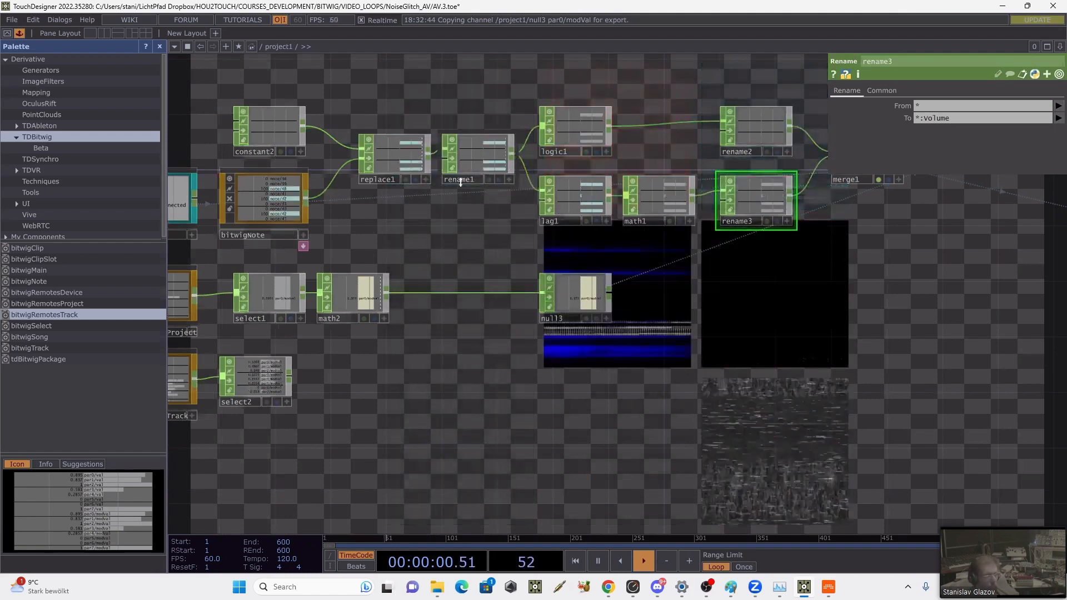
pyautogui.click(469, 162)
pyautogui.hotkey('ctrl', 'v')
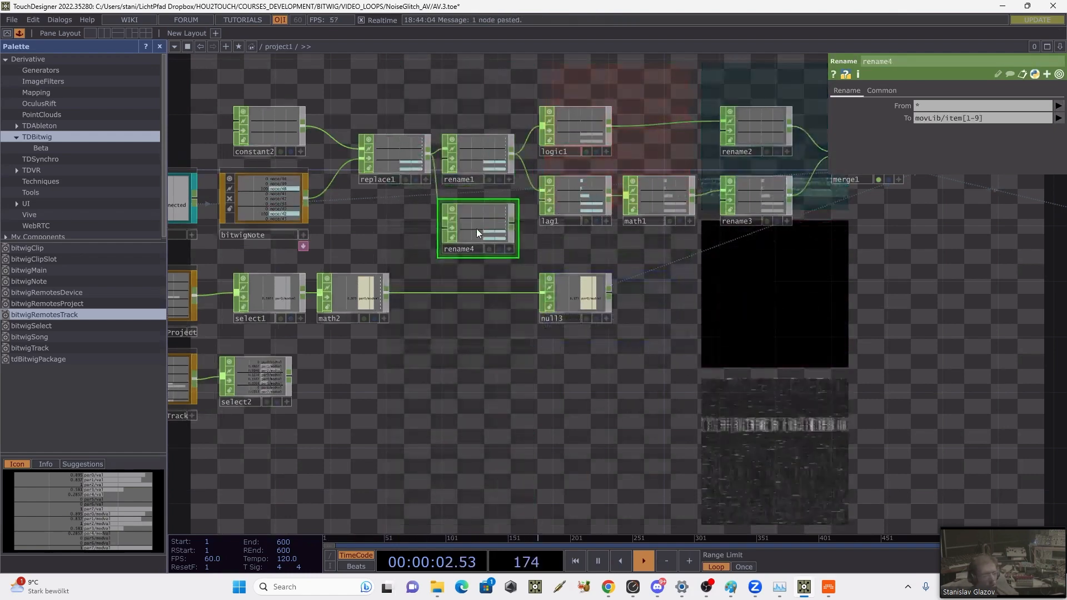
pyautogui.moveTo(290, 377); pyautogui.dragTo(304, 360)
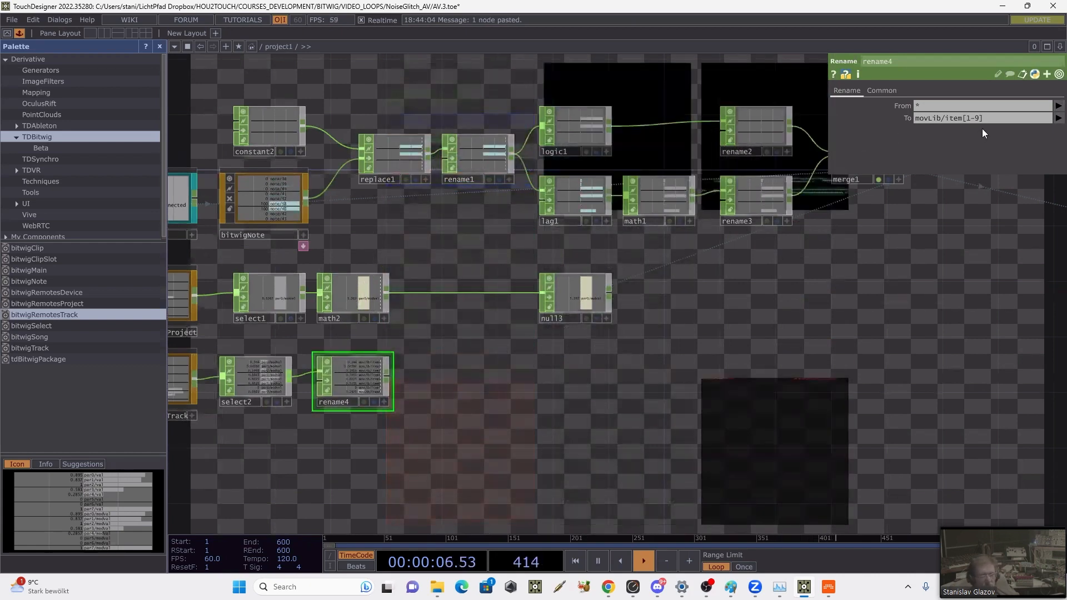
# Step: Set the rename target of rename4 to movLib/item[1-9]:Offset
pyautogui.write(':')
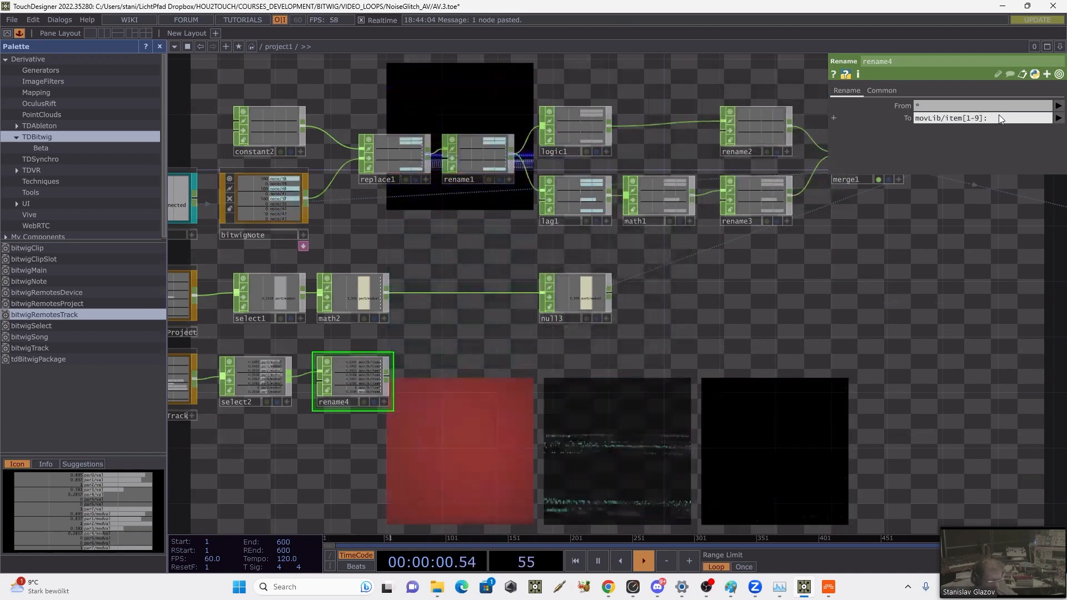
pyautogui.write('Offset')
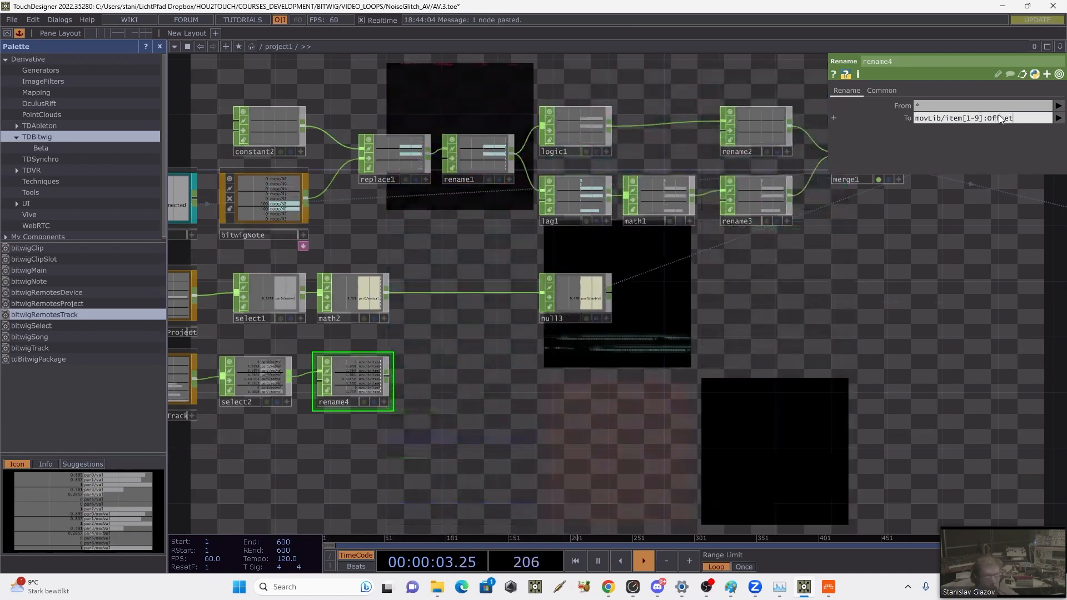
pyautogui.press('Return')
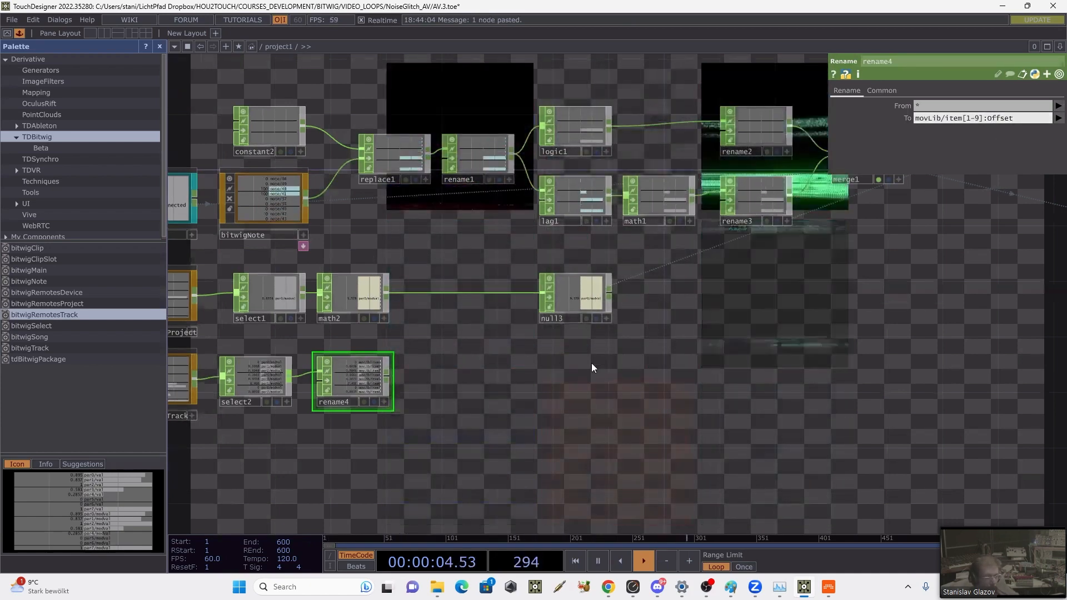
# Step: Move rename4 below rename3 and connect its output to merge1
pyautogui.moveTo(444, 276); pyautogui.dragTo(356, 247)
pyautogui.moveTo(271, 354); pyautogui.dragTo(669, 352)
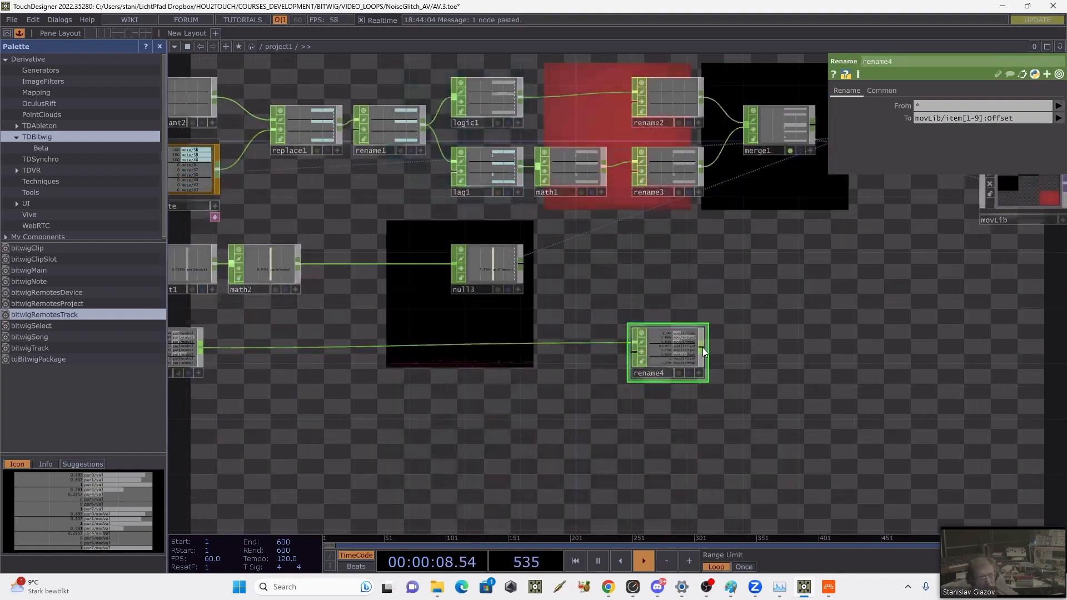
pyautogui.click(703, 348)
pyautogui.click(739, 138)
pyautogui.moveTo(808, 267); pyautogui.dragTo(478, 245)
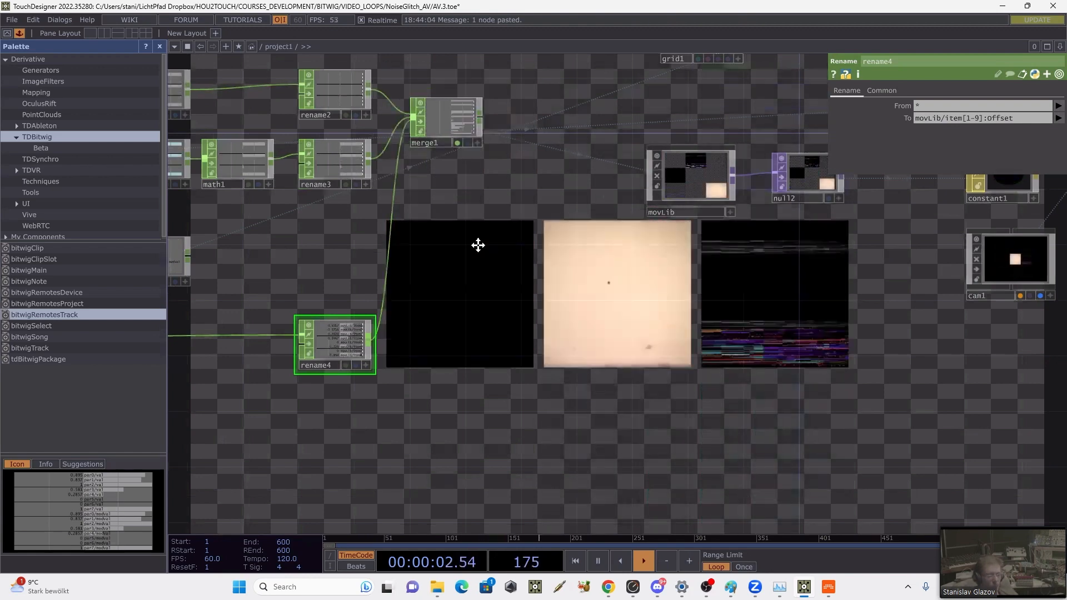
pyautogui.moveTo(803, 281); pyautogui.dragTo(204, 295)
pyautogui.moveTo(661, 270); pyautogui.dragTo(692, 367)
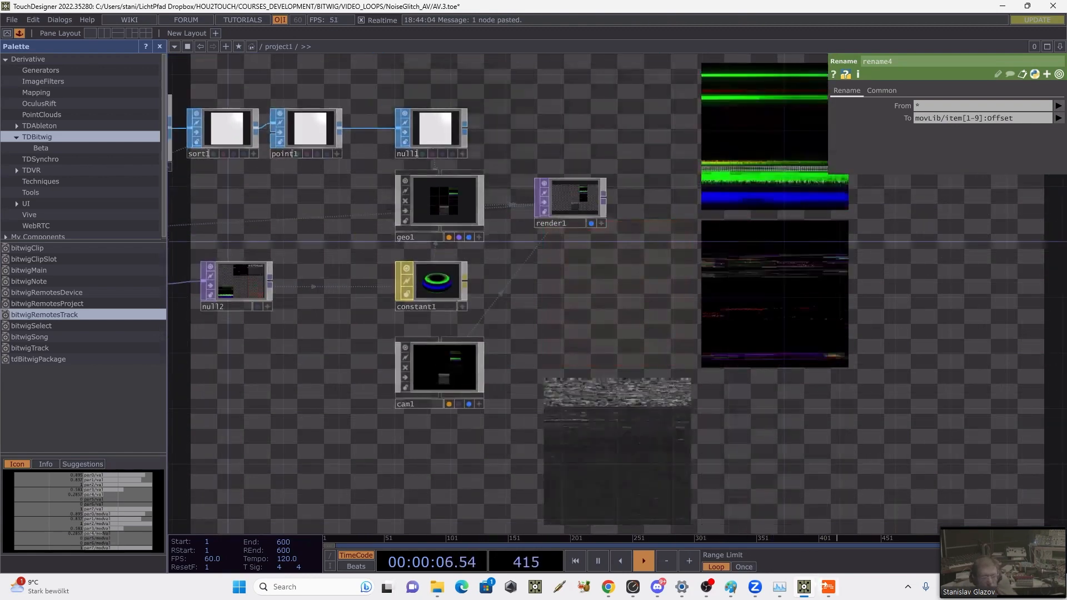
# Step: Switch to Bitwig and select the Leaders.mpg chain inside the Drum Machine track
pyautogui.click(828, 586)
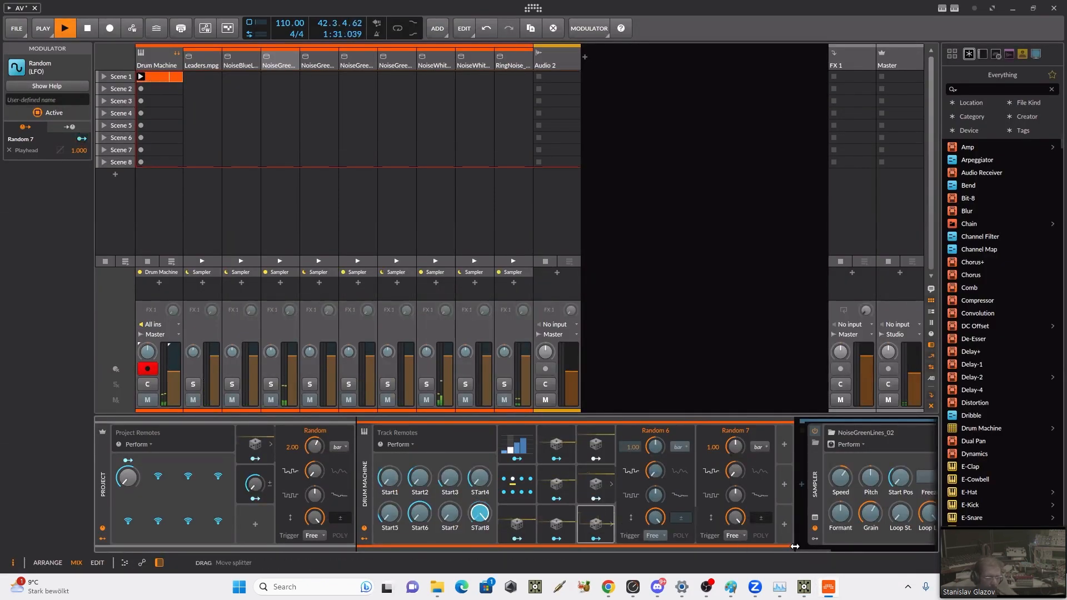
pyautogui.click(201, 66)
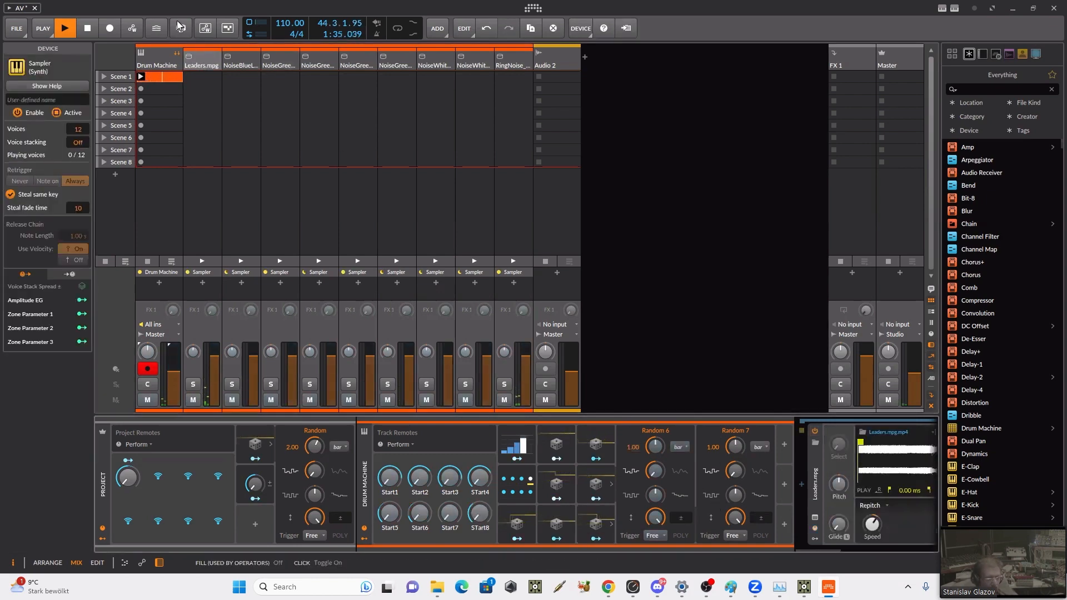
pyautogui.click(148, 57)
pyautogui.click(174, 53)
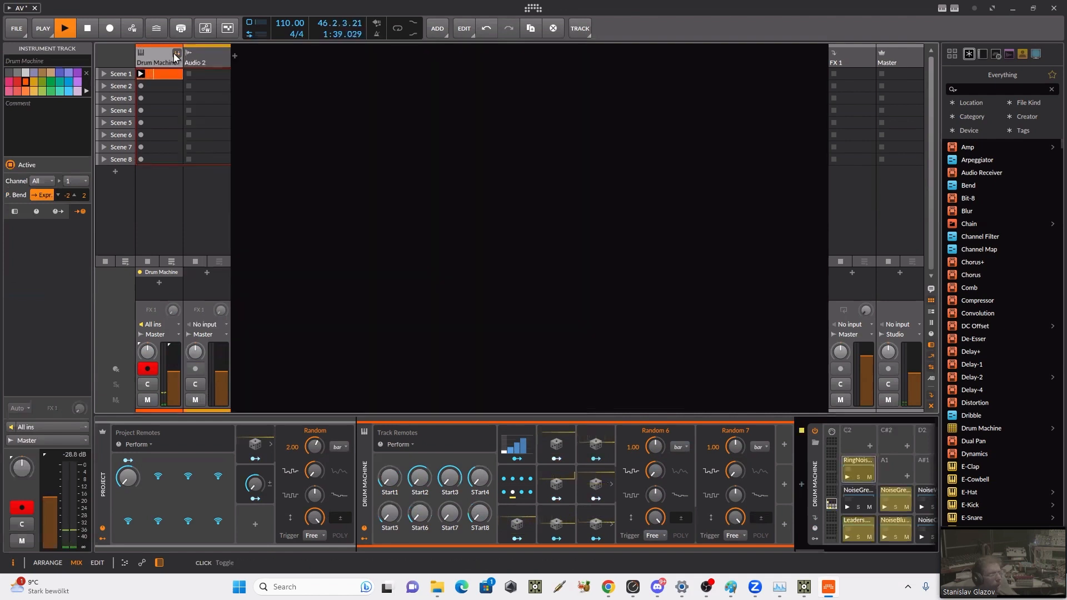
pyautogui.click(173, 52)
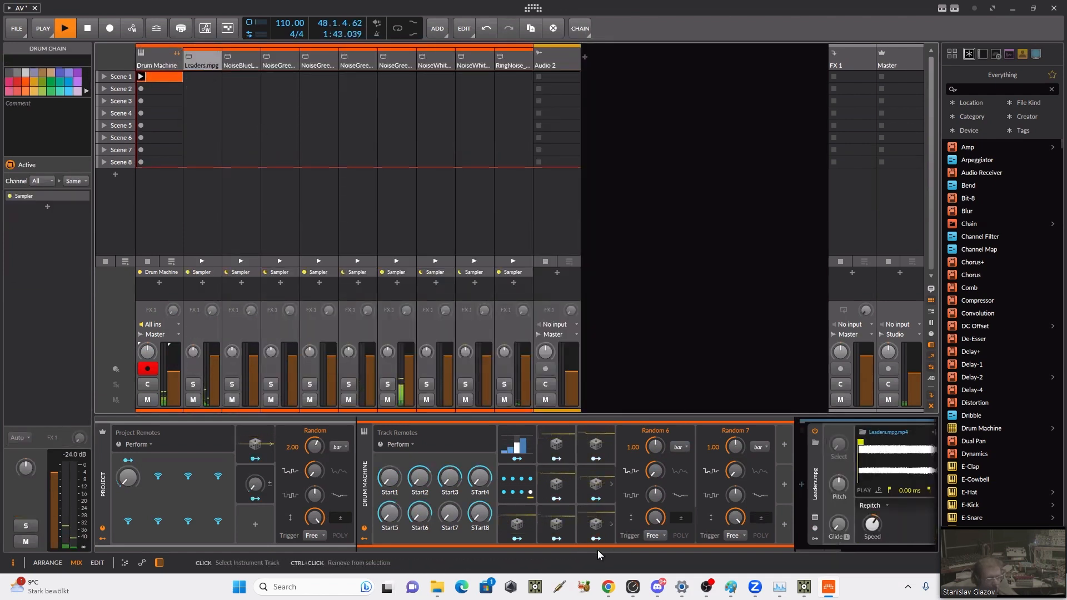
# Step: Hide the remote controls and modulators of both the Drum Machine track and the project in the device chain
pyautogui.click(367, 530)
pyautogui.click(365, 533)
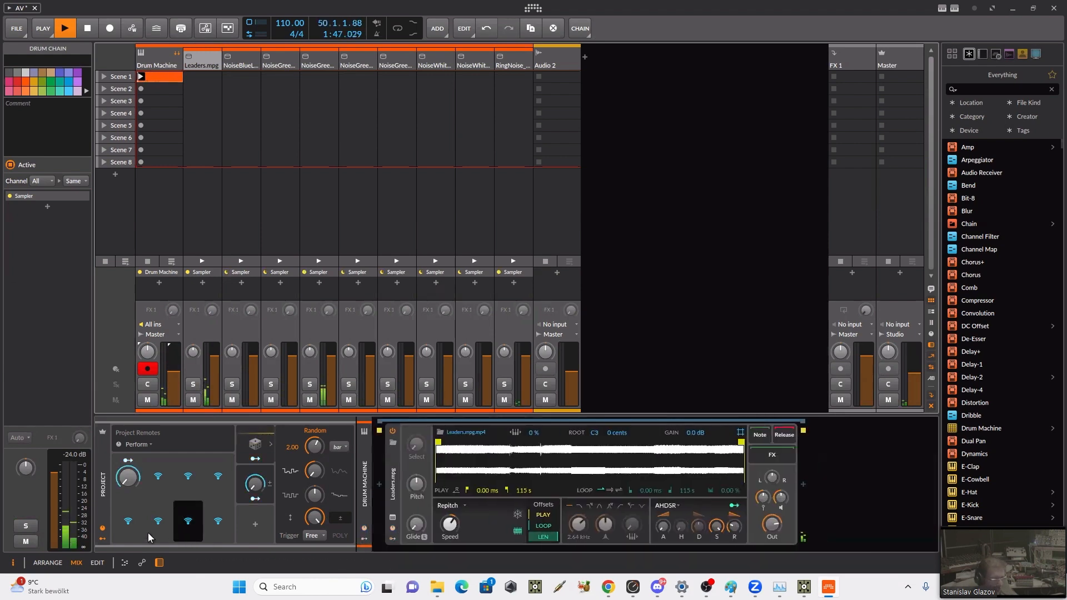
pyautogui.click(104, 529)
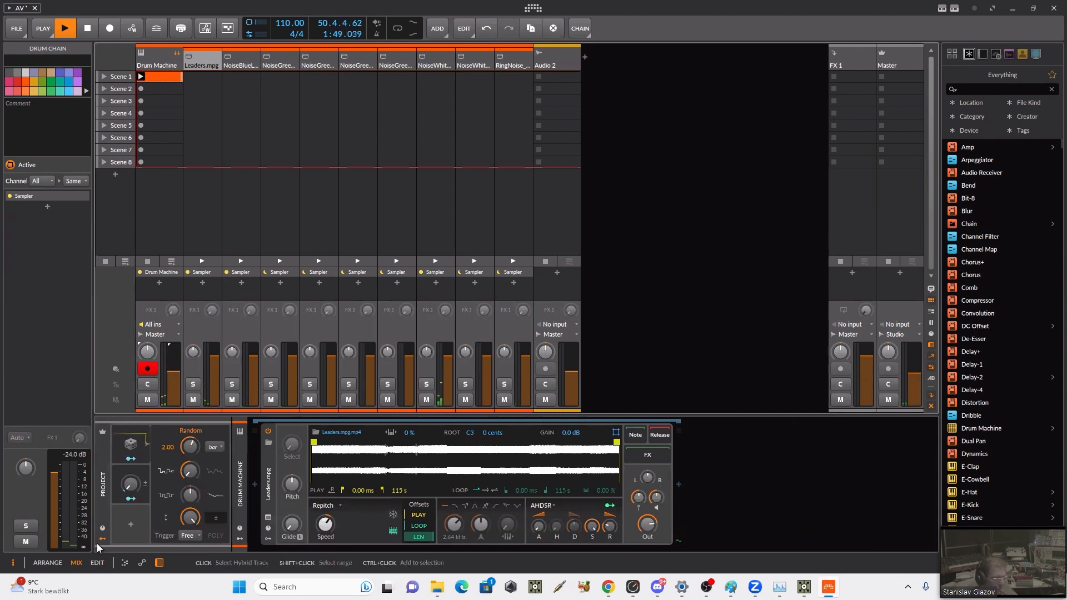
pyautogui.click(101, 537)
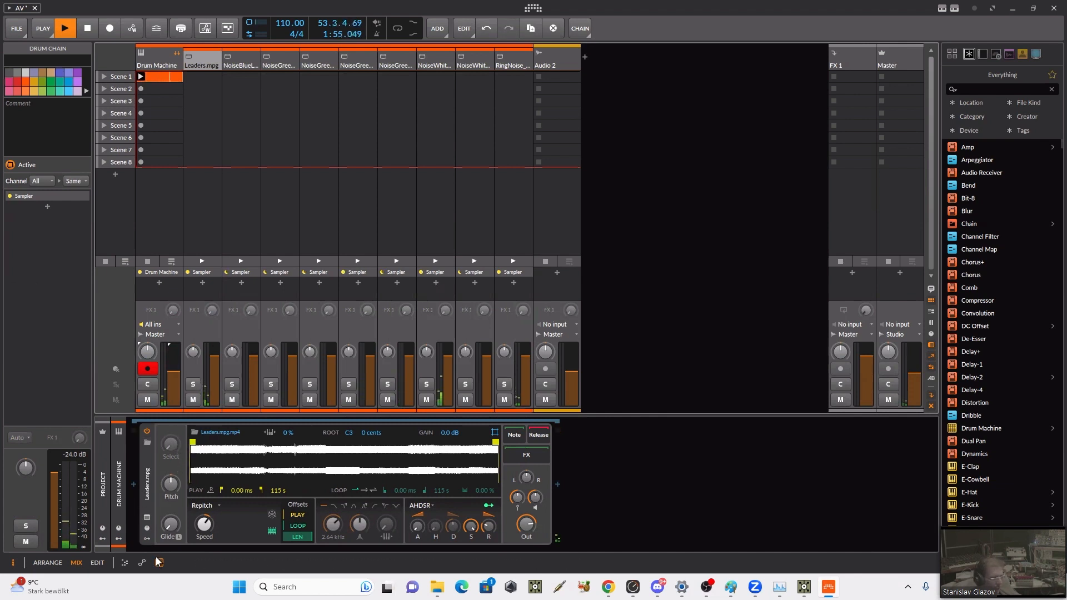
# Step: Show the Leaders.mpg Sampler's remote controls and modulators, and switch its remotes to the Perform page
pyautogui.click(147, 528)
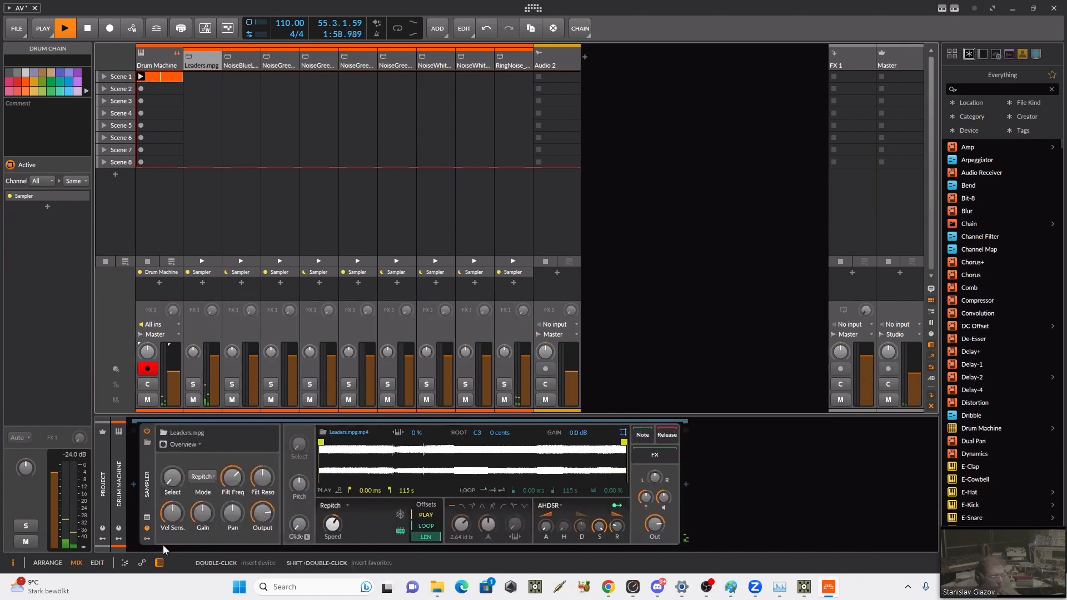
pyautogui.click(148, 539)
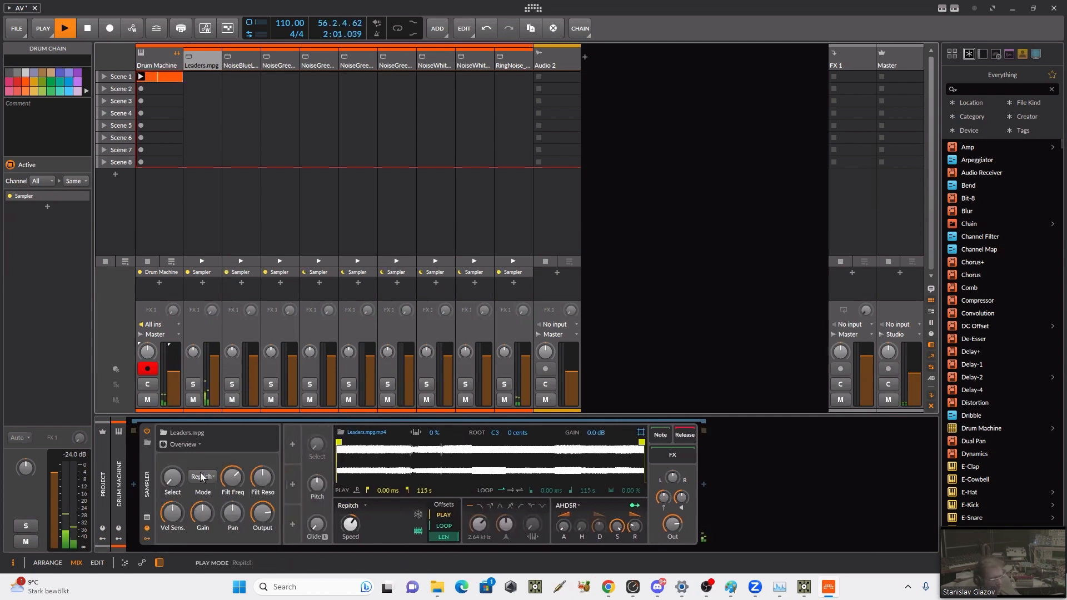
pyautogui.click(205, 448)
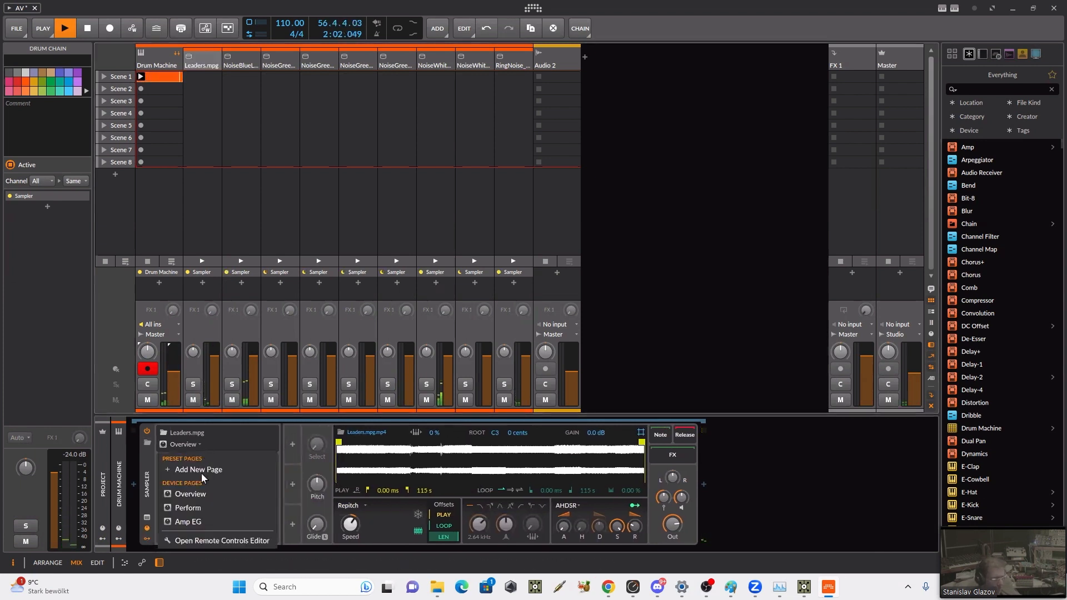
pyautogui.click(198, 502)
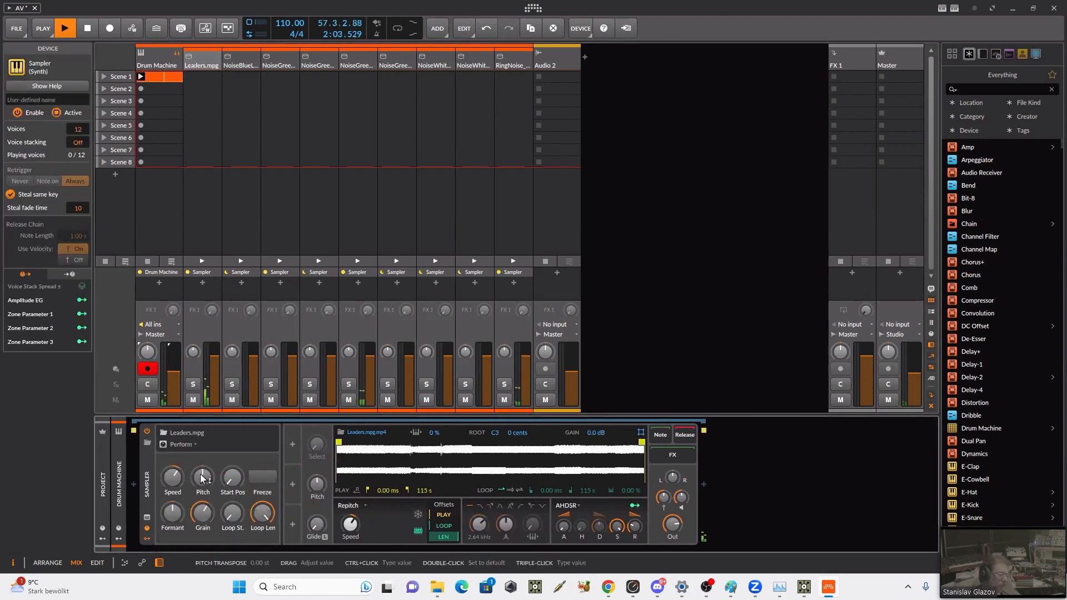
# Step: Add a Segments modulator to the Leaders.mpg Sampler
pyautogui.click(292, 448)
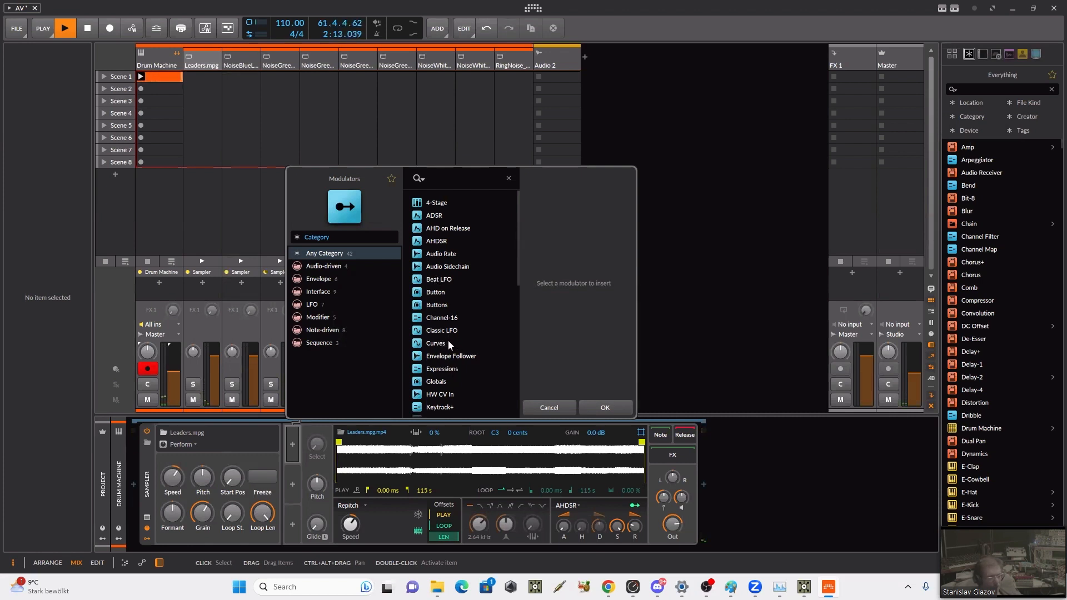
pyautogui.scroll(-4, 453, 319)
pyautogui.scroll(-2, 454, 322)
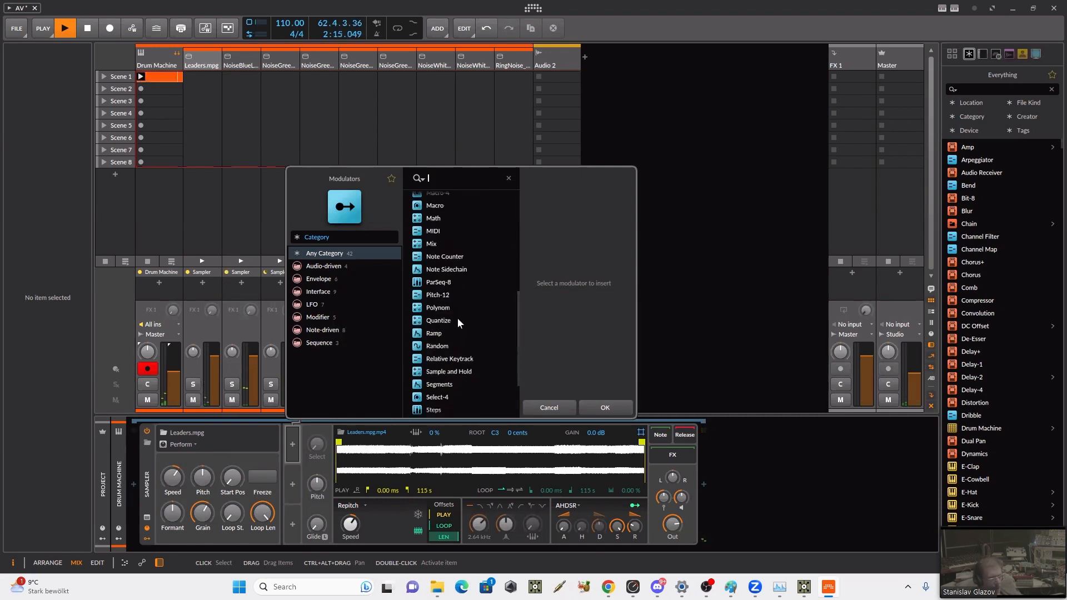
pyautogui.click(439, 384)
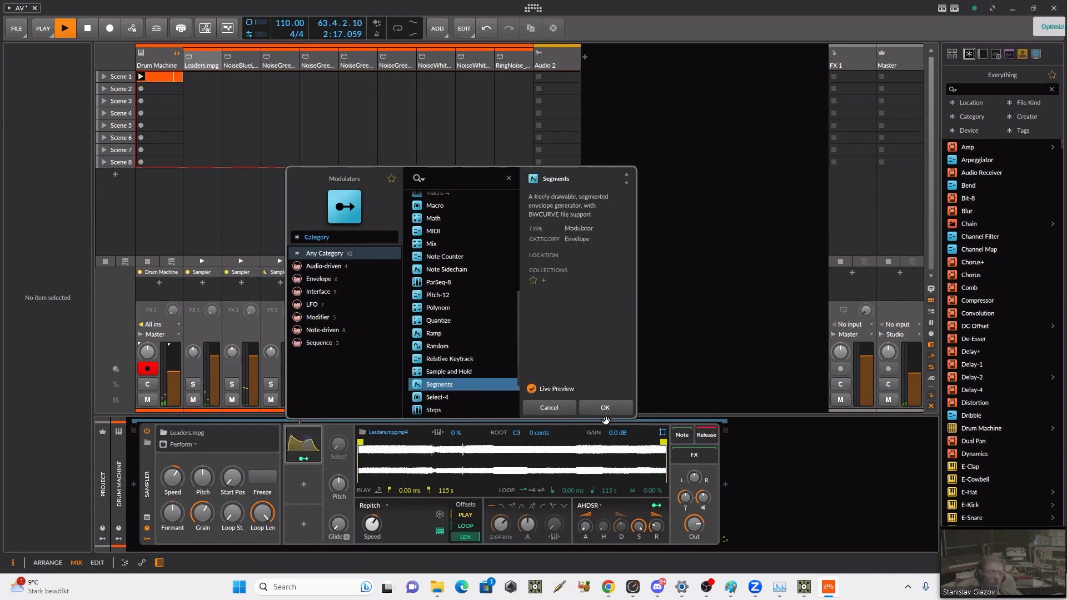
pyautogui.click(604, 408)
# Step: Expand the Segments modulator and set its rate to 16 bars
pyautogui.click(315, 452)
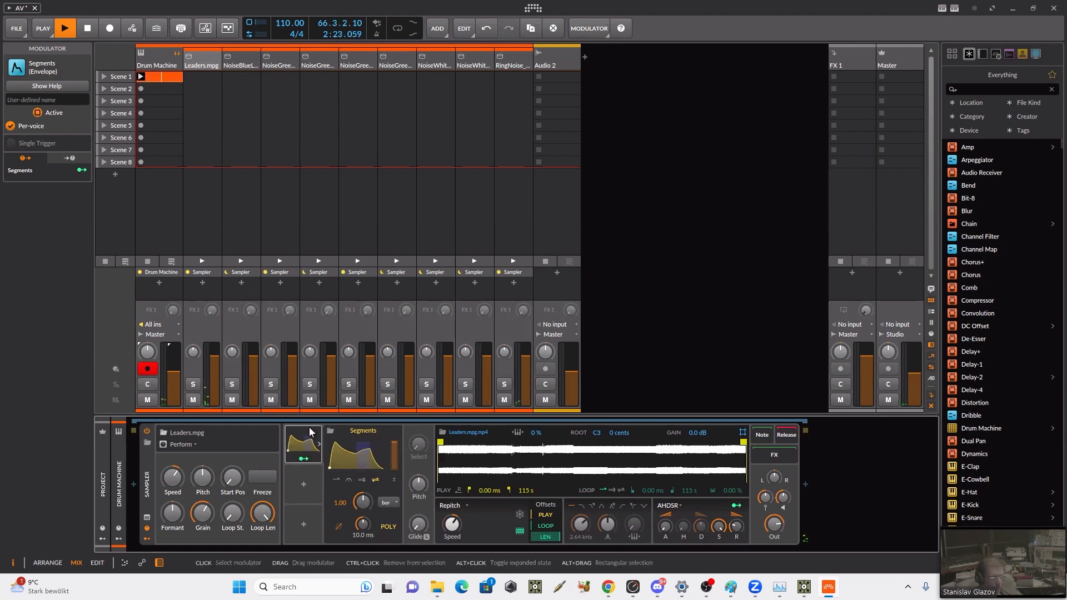
pyautogui.click(391, 502)
pyautogui.click(344, 501)
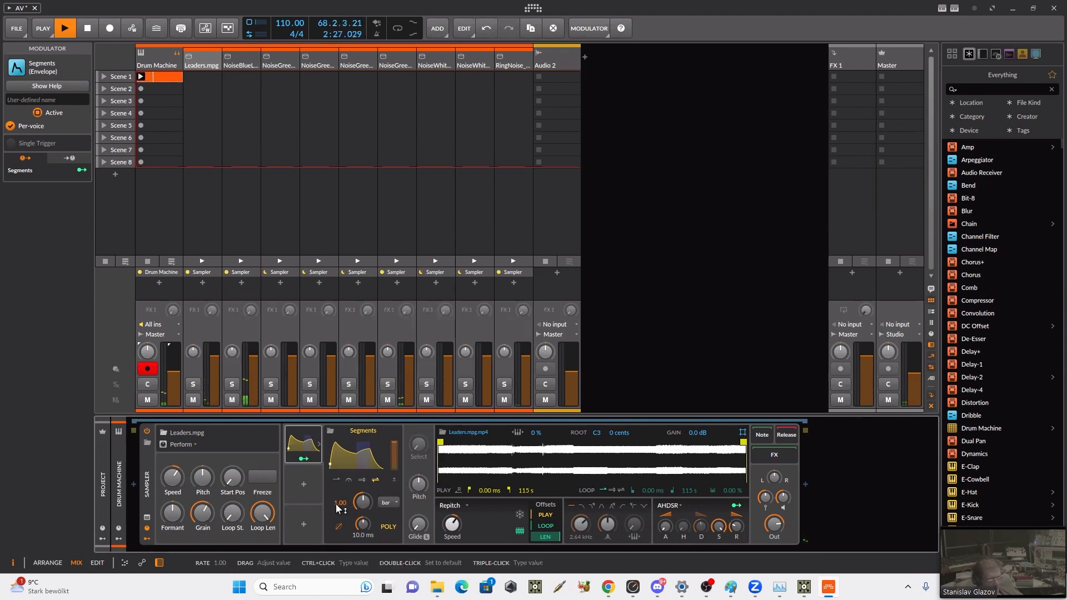
pyautogui.tripleClick(337, 505)
pyautogui.write('16')
pyautogui.press('Return')
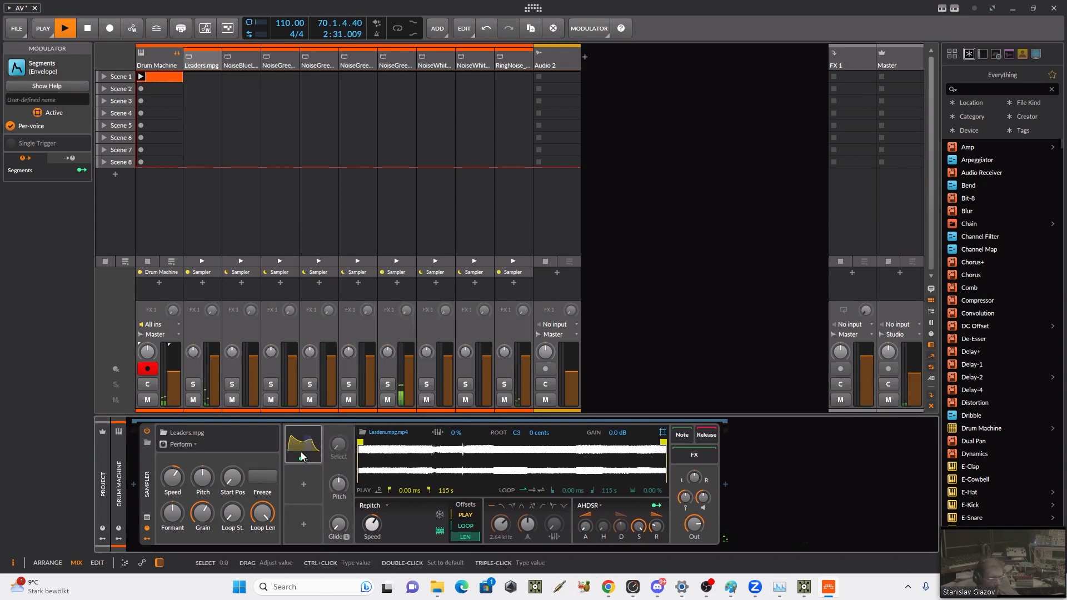
# Step: Reshape the Segments envelope into a rising curve, moving its first peak to 25% and its third point to 100%
pyautogui.click(372, 427)
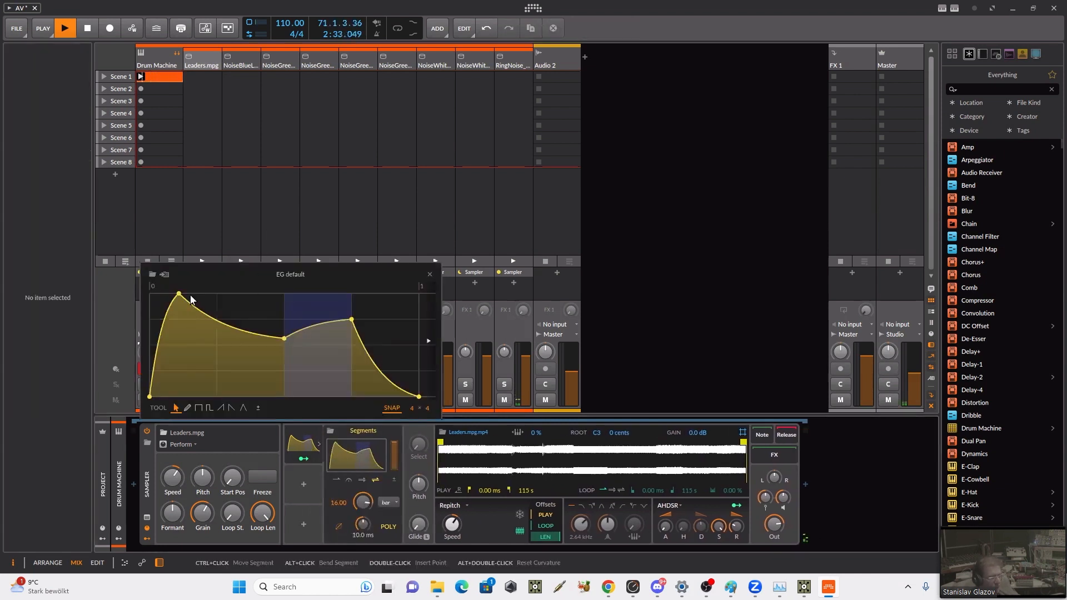
pyautogui.moveTo(179, 293); pyautogui.dragTo(232, 362)
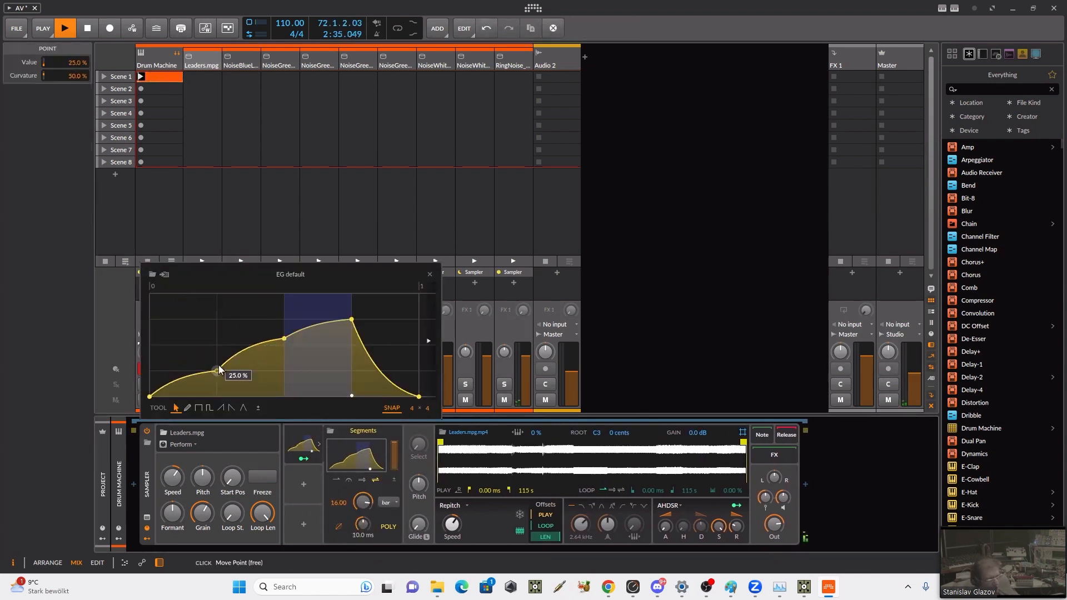
pyautogui.moveTo(354, 319); pyautogui.dragTo(389, 293)
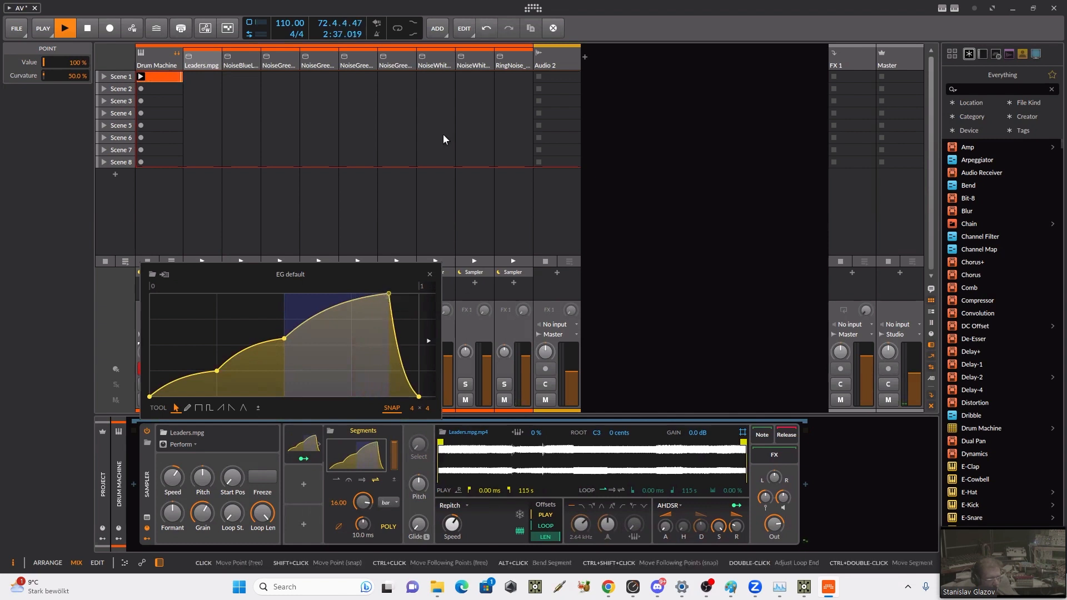
pyautogui.click(429, 275)
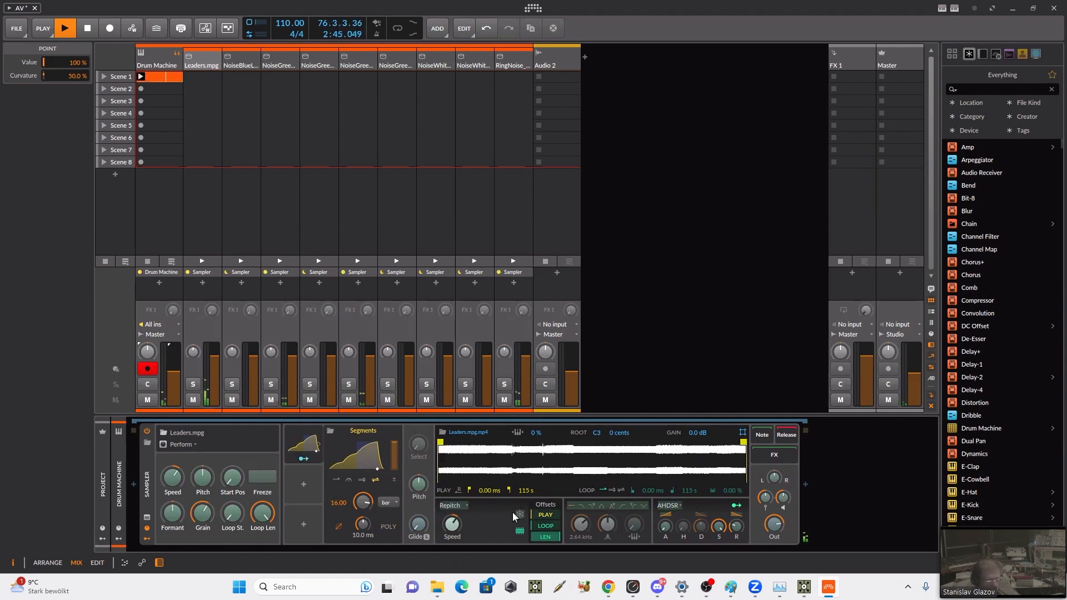
# Step: Modulate the Sampler's play offset with Segments by 0.740, set the smoothing time to 0.69 ms and collapse the modulator
pyautogui.moveTo(535, 513)
pyautogui.mouseDown()
pyautogui.moveTo(535, 502)
pyautogui.moveTo(527, 512)
pyautogui.mouseUp()
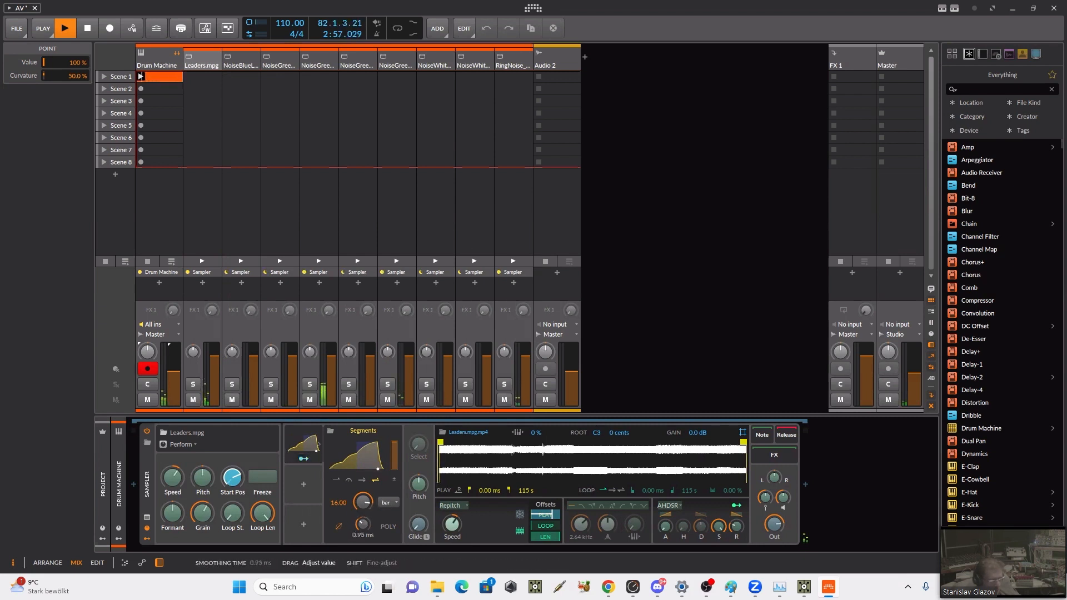
pyautogui.moveTo(363, 524); pyautogui.dragTo(363, 529)
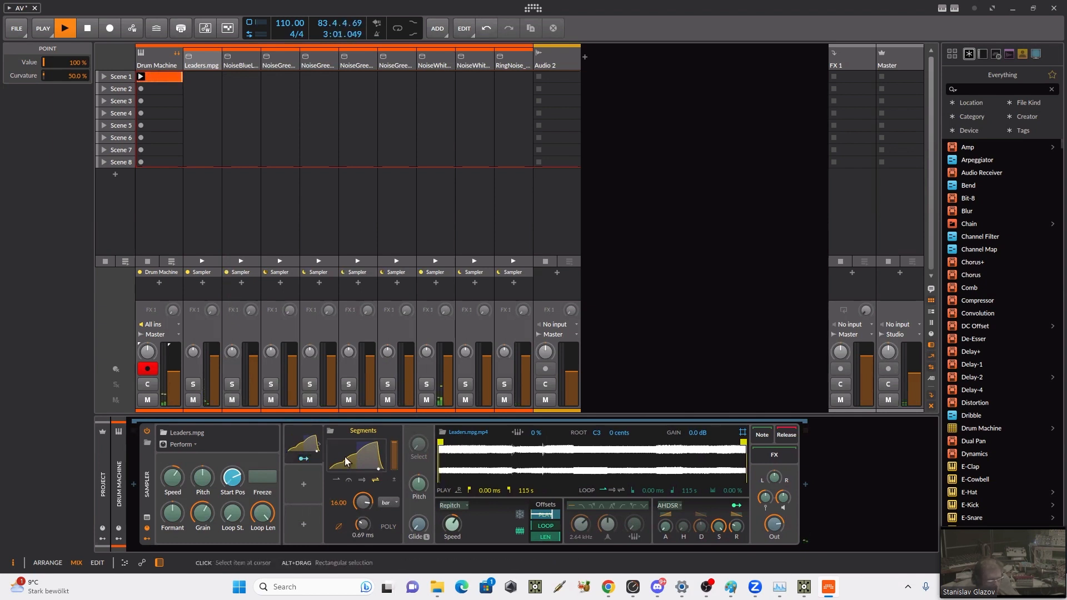
pyautogui.click(307, 451)
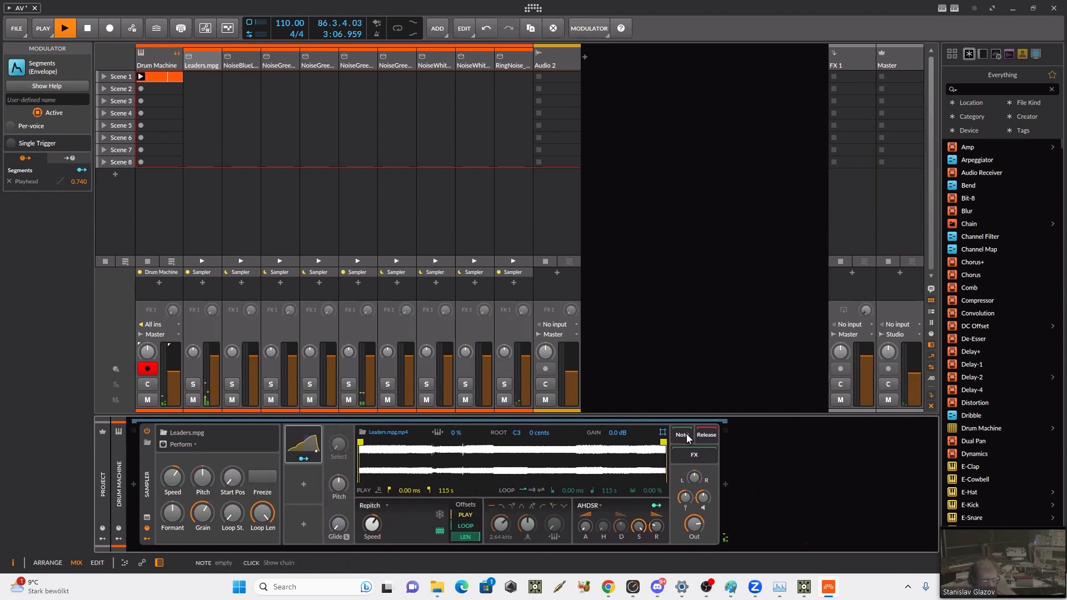
# Step: Insert a Tool device after the Leaders.mpg Sampler and raise its gain to +8.6 dB
pyautogui.click(724, 485)
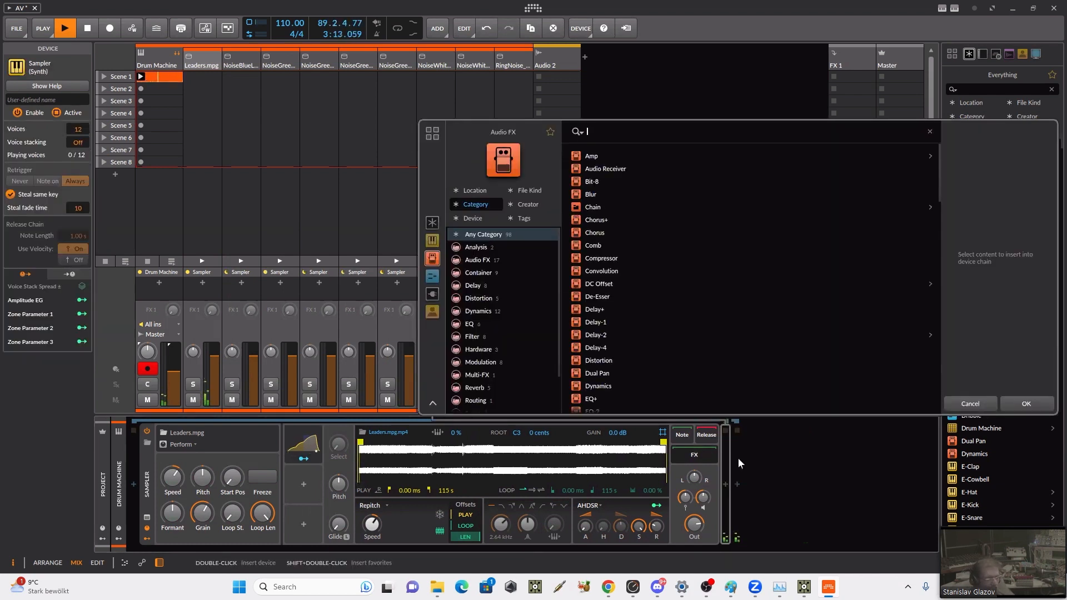
pyautogui.write('too')
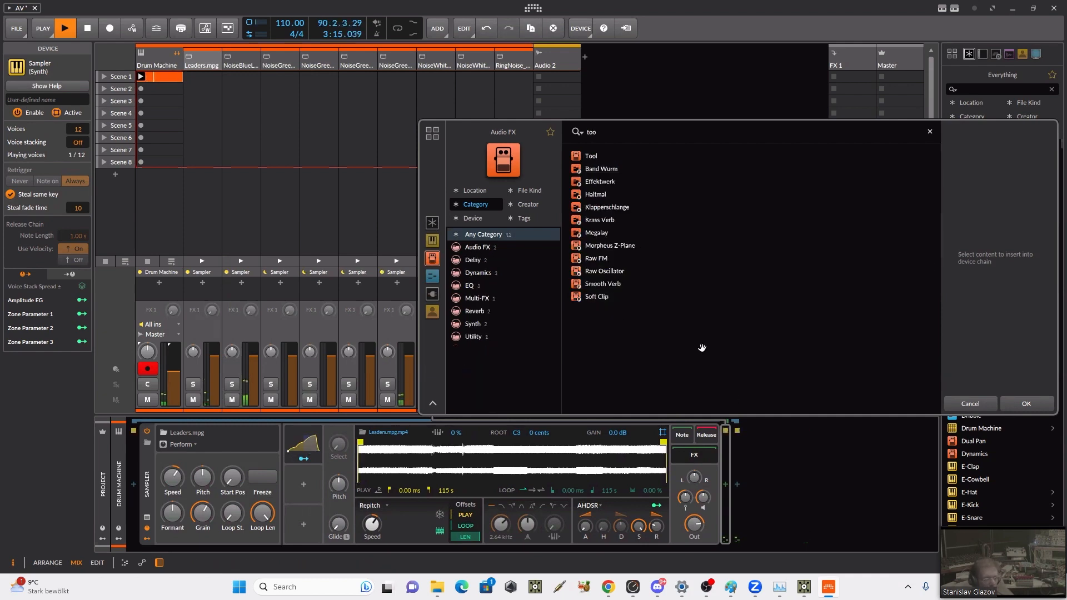
pyautogui.click(594, 157)
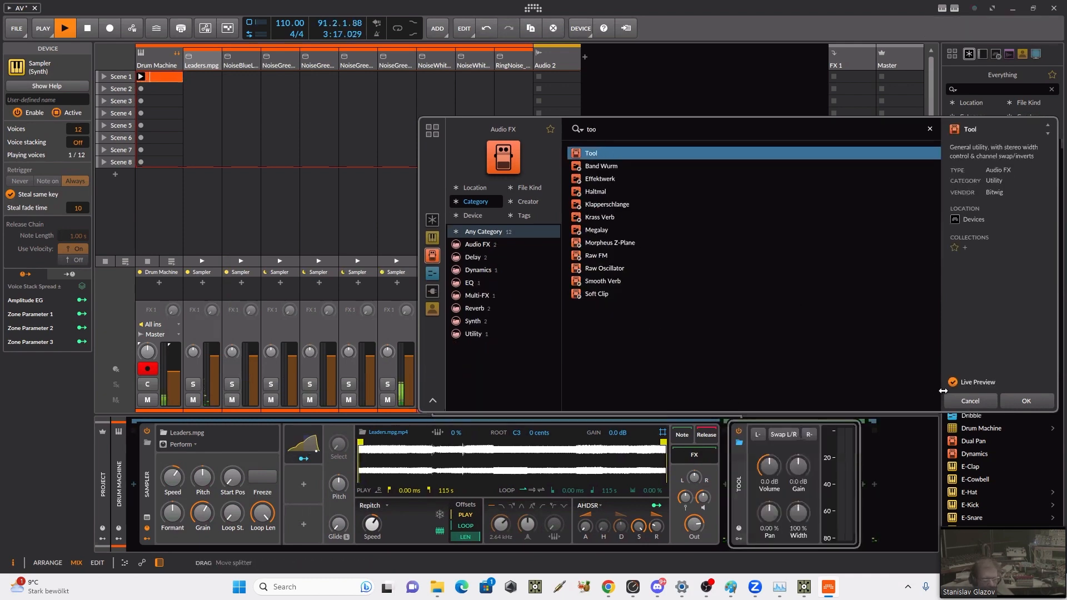
pyautogui.click(1013, 406)
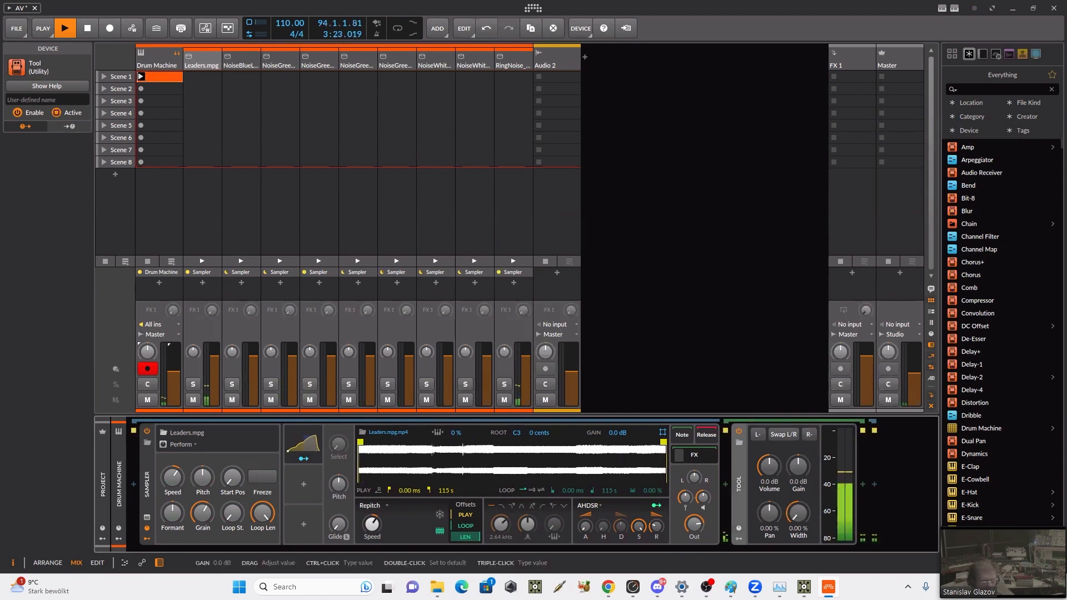
pyautogui.moveTo(799, 471); pyautogui.dragTo(801, 467)
# Step: Insert a Compressor after the Tool device and raise its input level
pyautogui.click(863, 484)
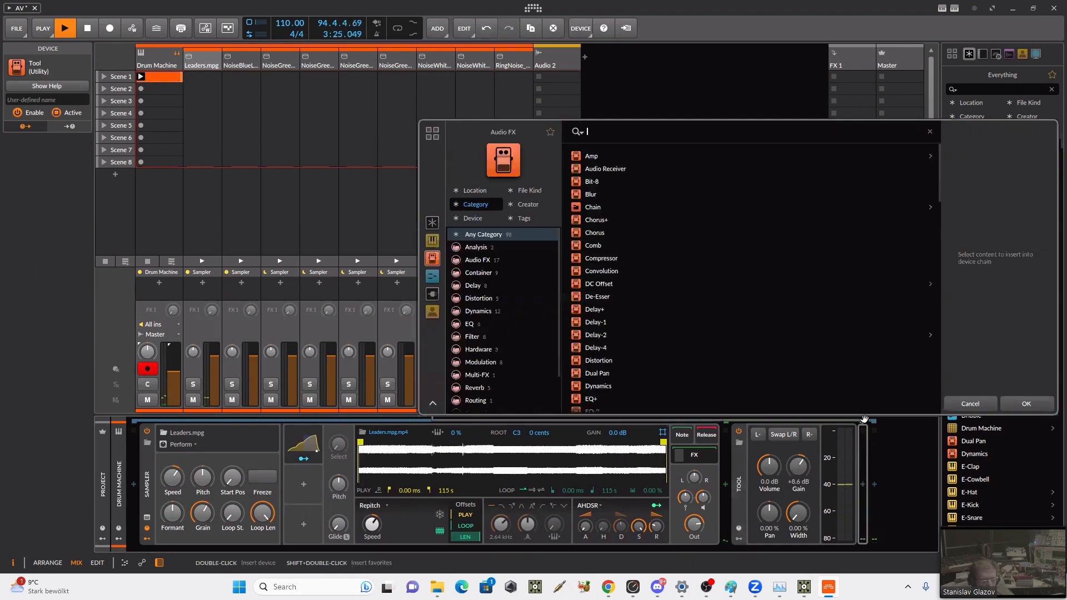
pyautogui.click(620, 259)
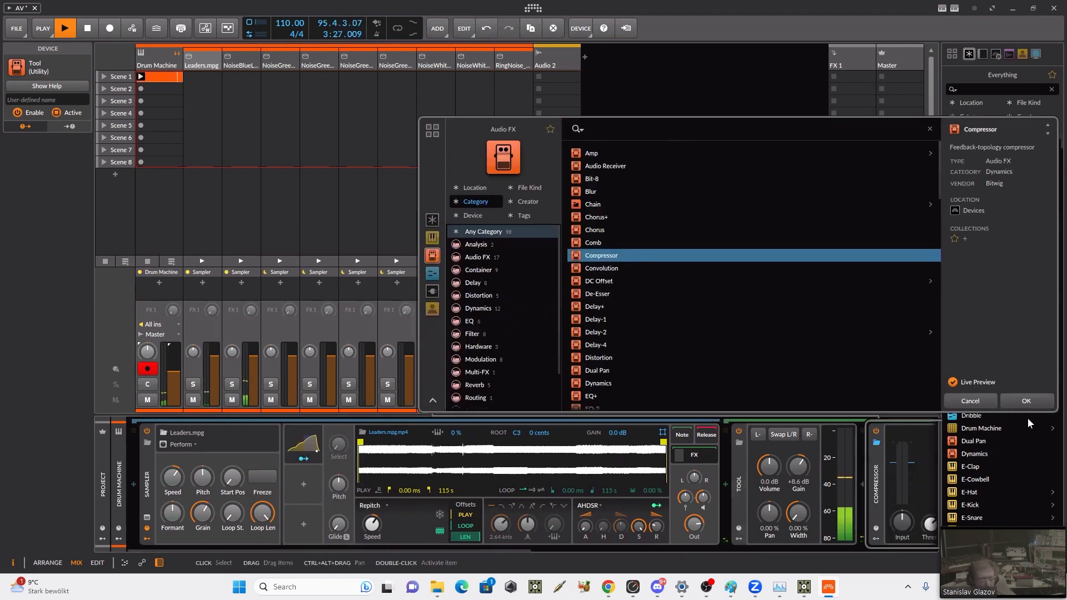
pyautogui.click(1019, 401)
pyautogui.moveTo(807, 550); pyautogui.dragTo(881, 548)
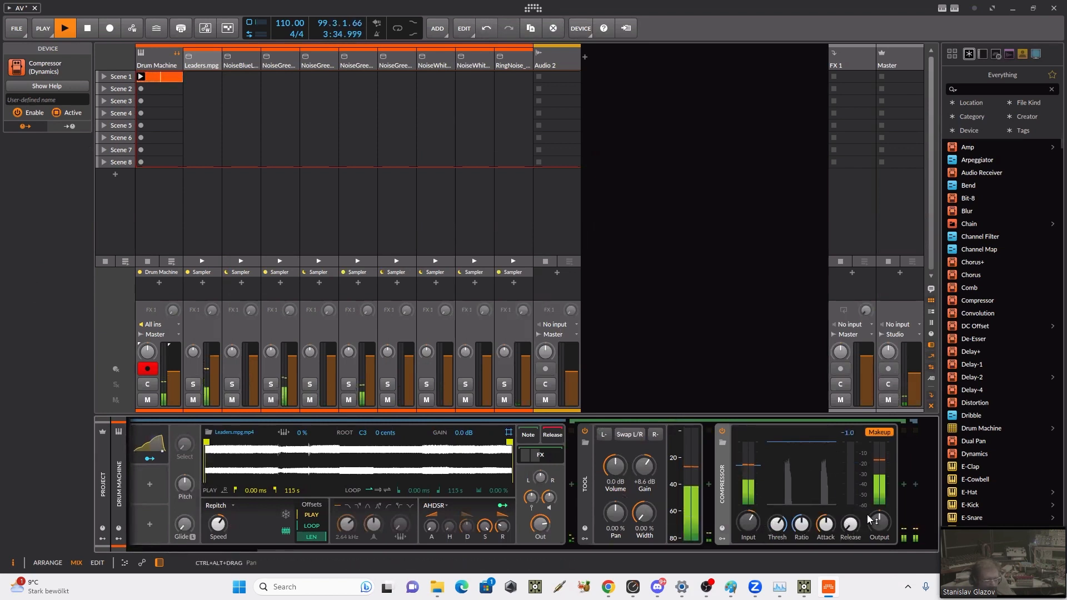
pyautogui.moveTo(747, 522); pyautogui.dragTo(748, 520)
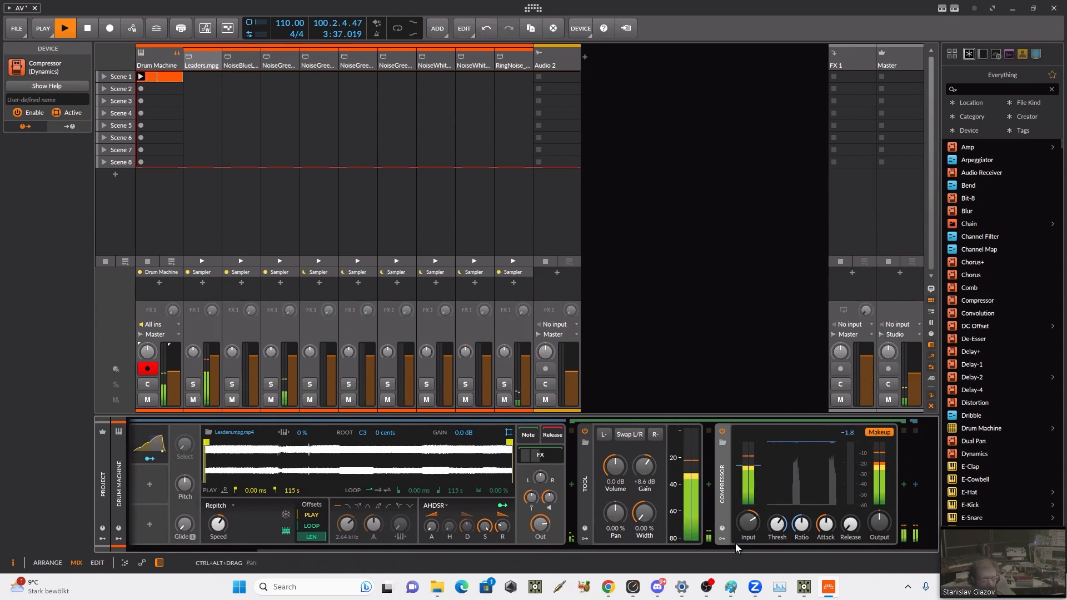
# Step: Add a Steps sequence modulator to the Leaders.mpg Sampler and modulate its pitch by 9.950
pyautogui.moveTo(627, 550); pyautogui.dragTo(423, 548)
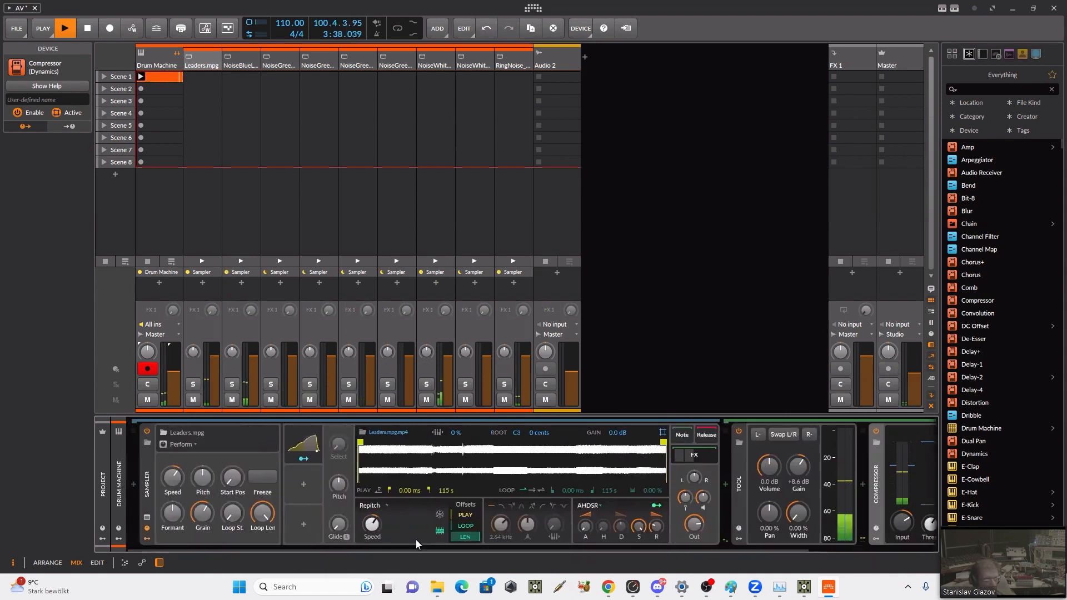
pyautogui.click(302, 486)
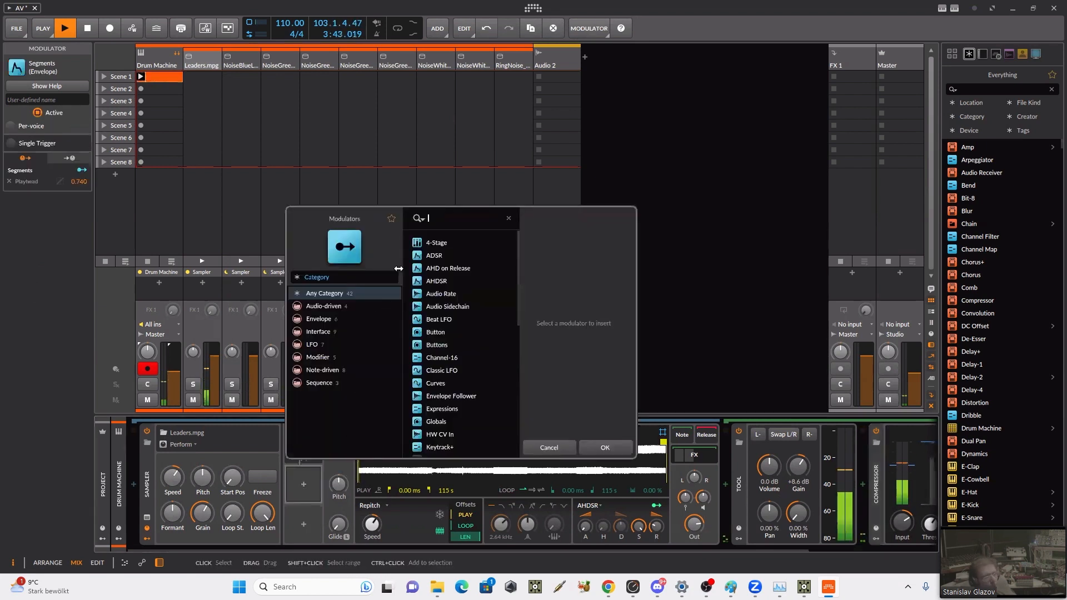
pyautogui.click(330, 383)
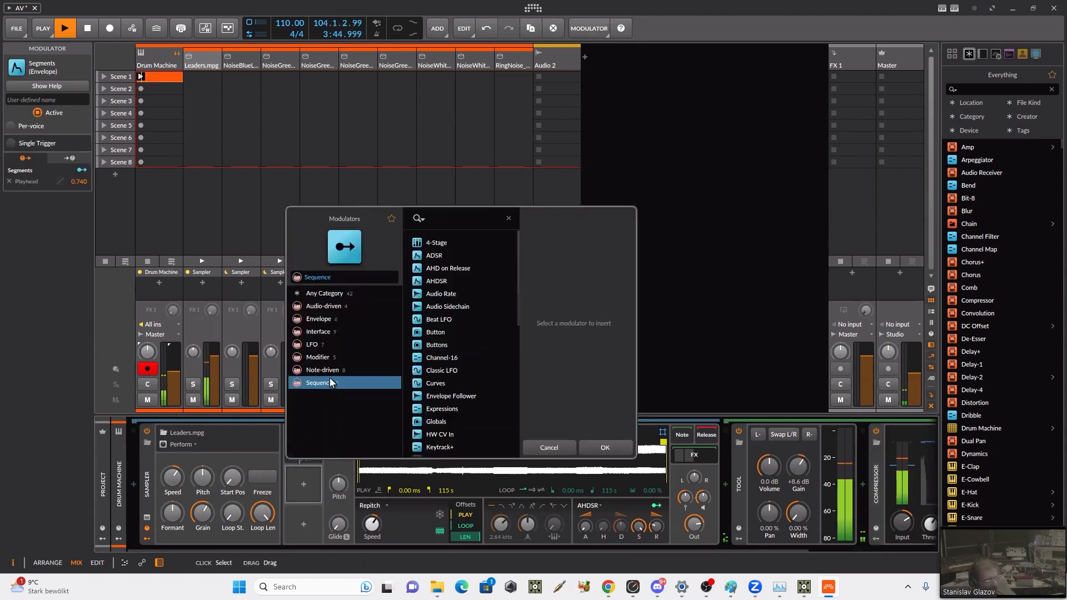
pyautogui.click(442, 268)
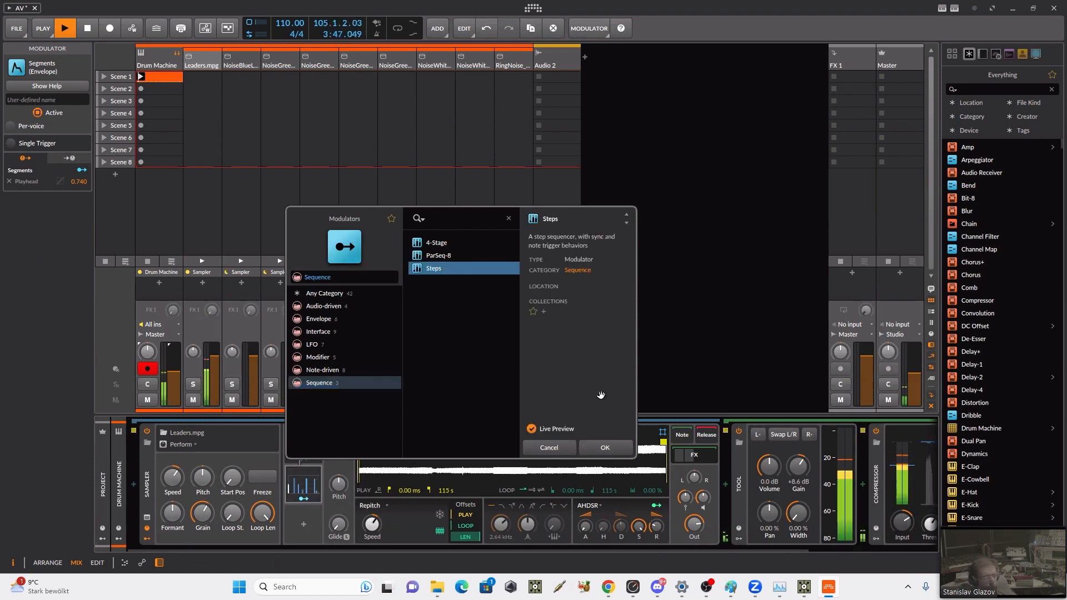
pyautogui.click(623, 448)
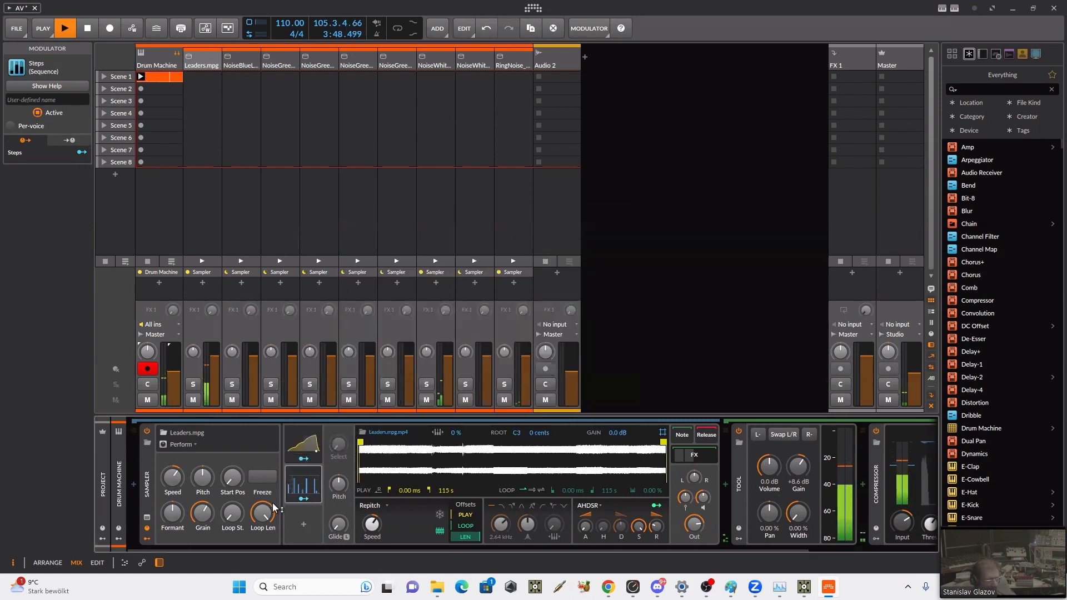
pyautogui.click(304, 499)
pyautogui.moveTo(338, 485); pyautogui.dragTo(338, 462)
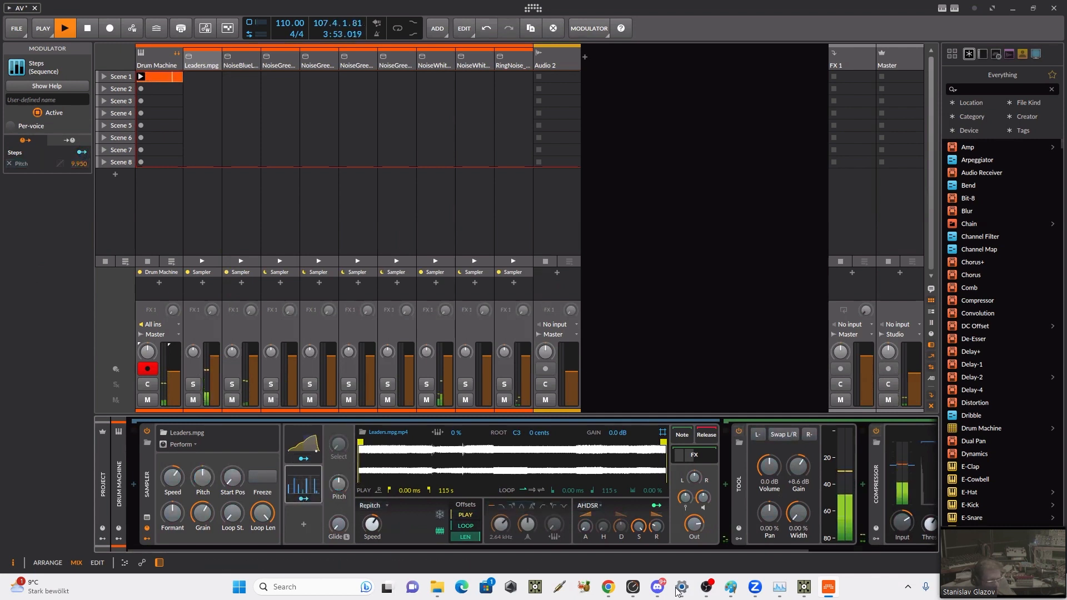
# Step: Lengthen the release of the Leaders.mpg Sampler's AHDSR envelope
pyautogui.moveTo(676, 586)
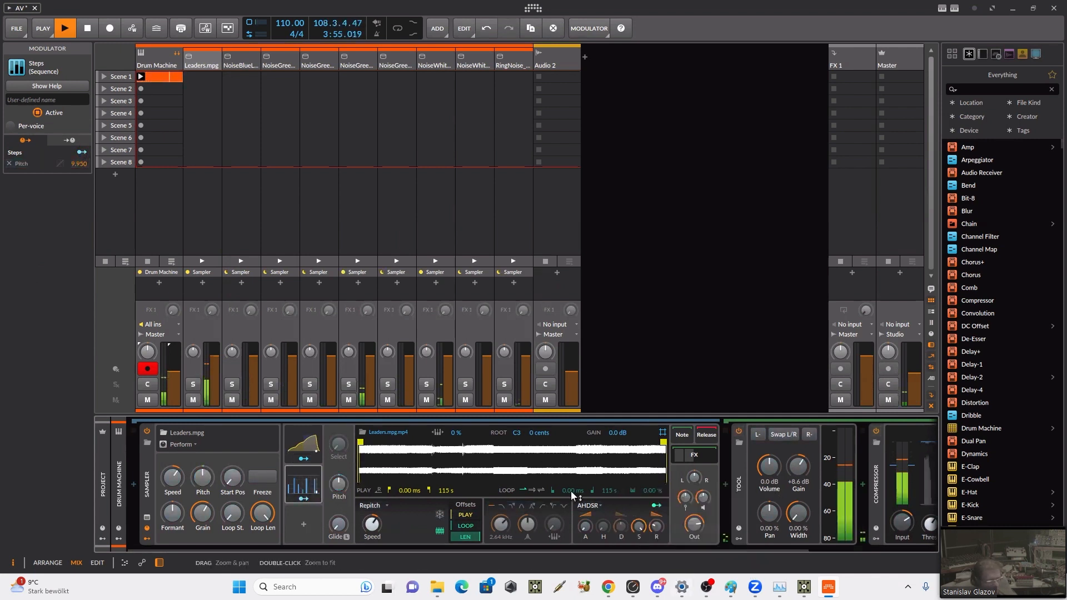
pyautogui.click(873, 545)
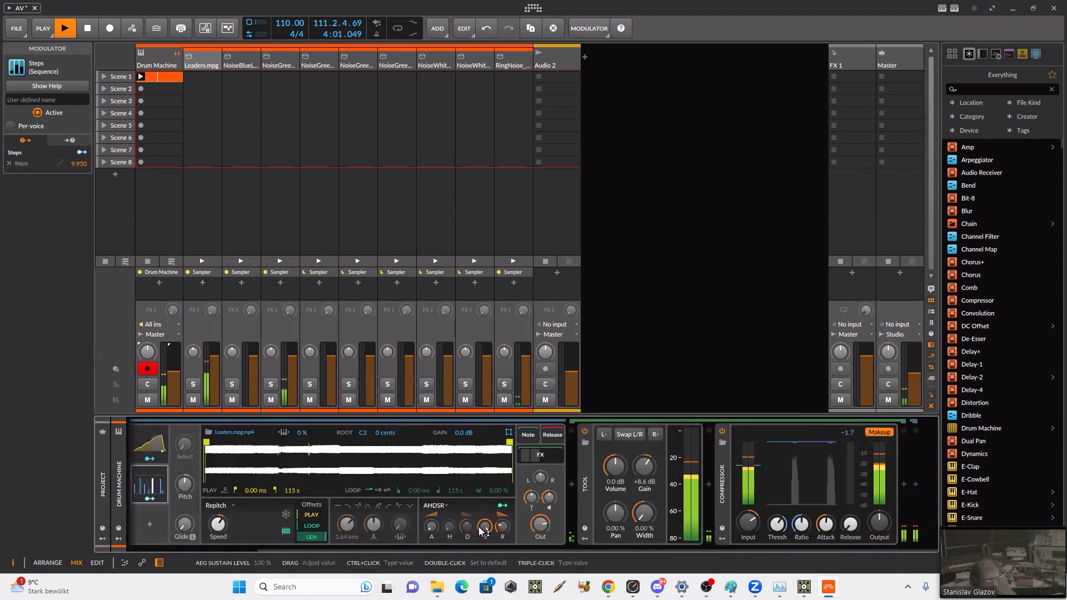
pyautogui.moveTo(503, 527); pyautogui.dragTo(502, 514)
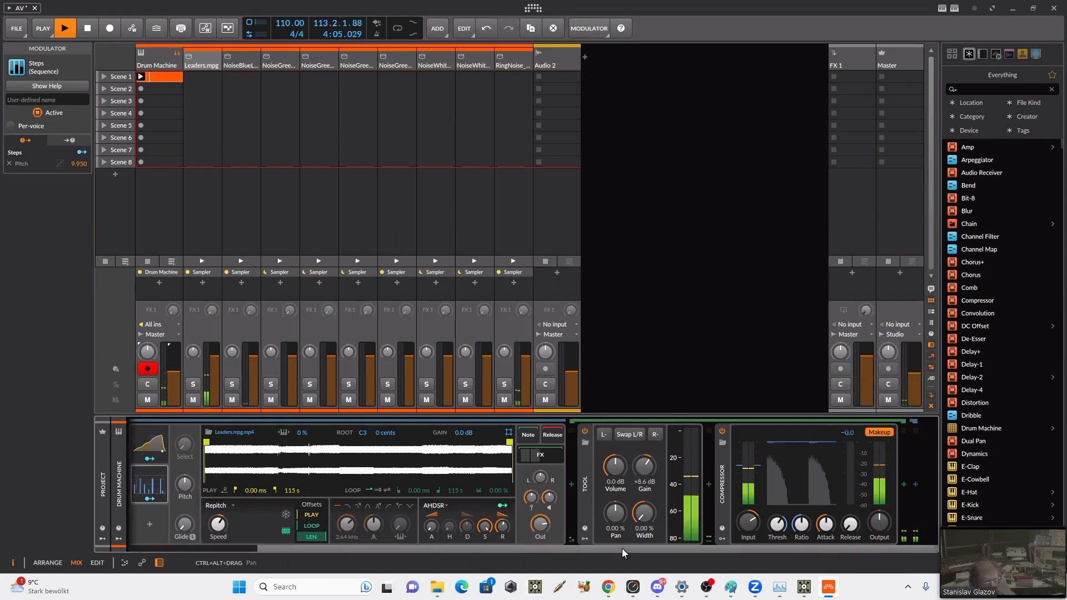
# Step: Insert a Filter device into the Leaders.mpg chain and place it between the Tool and the Compressor
pyautogui.click(741, 543)
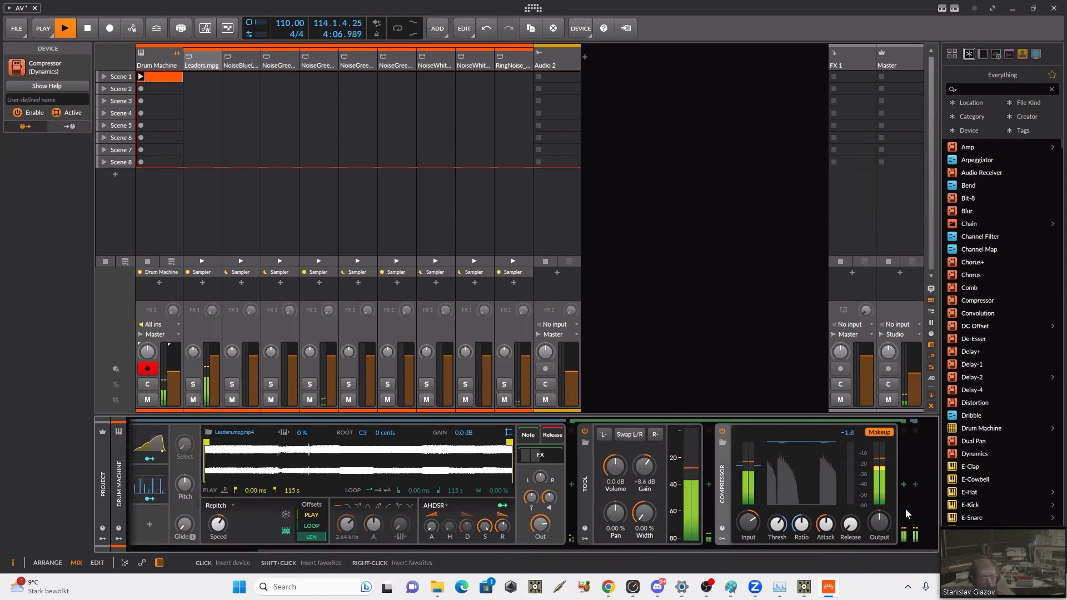
pyautogui.click(903, 484)
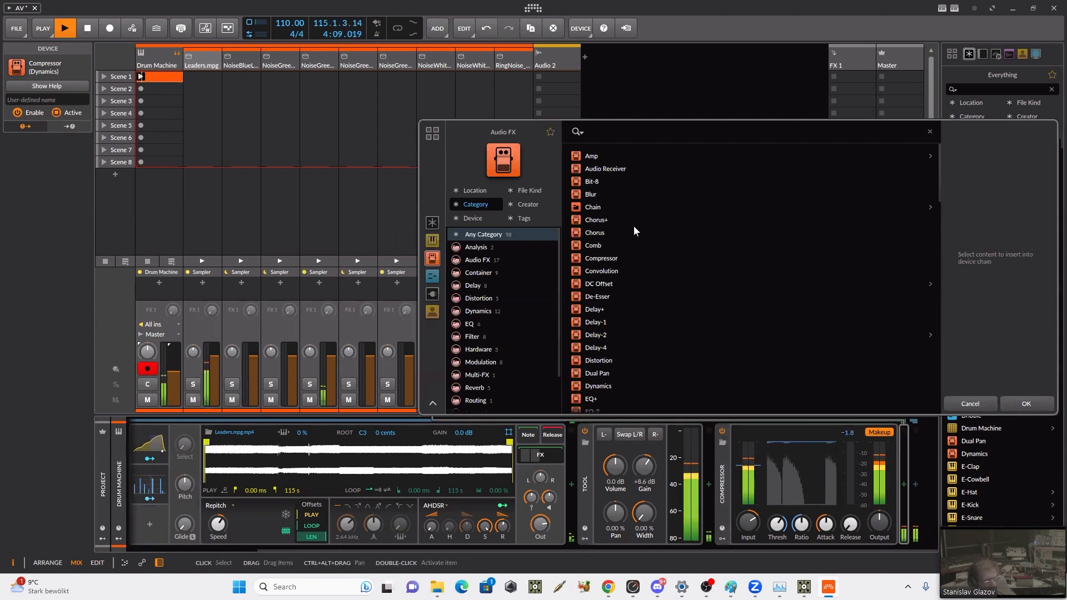
pyautogui.write('f')
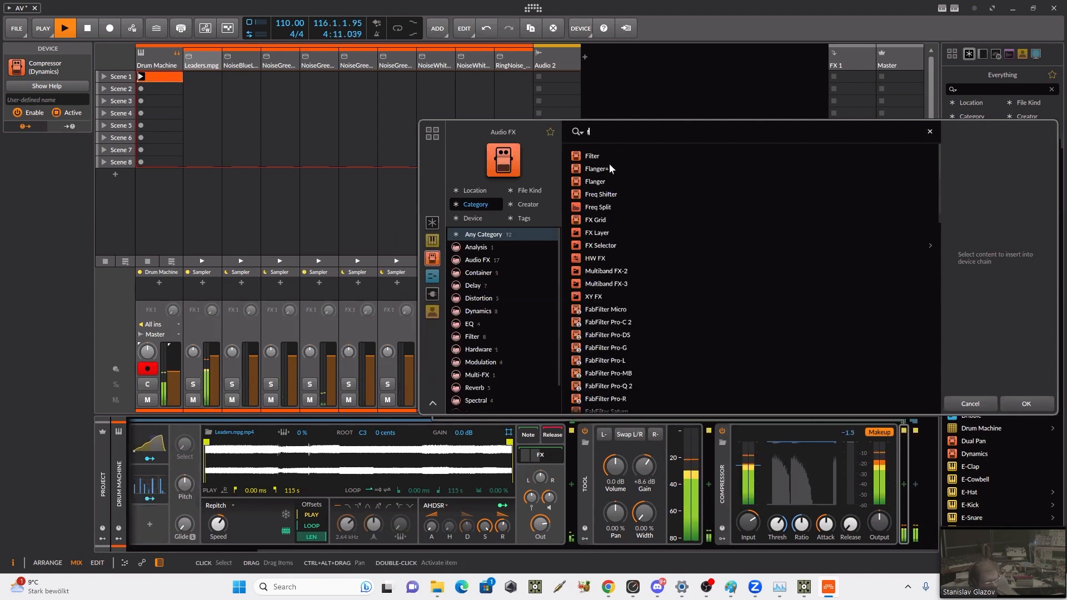
pyautogui.click(595, 157)
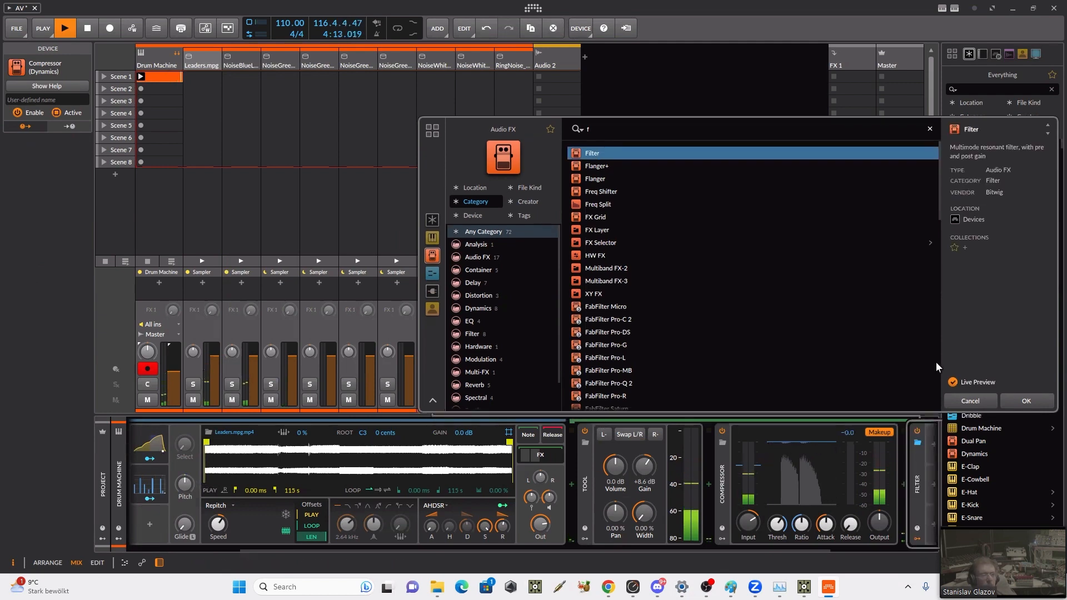
pyautogui.click(1018, 402)
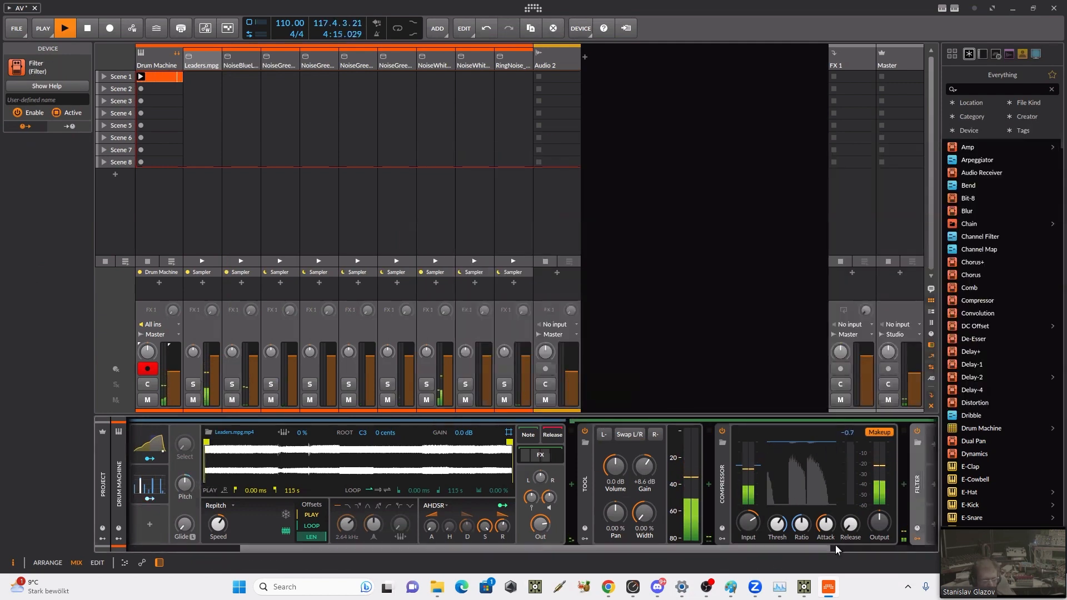
pyautogui.moveTo(828, 547); pyautogui.dragTo(881, 513)
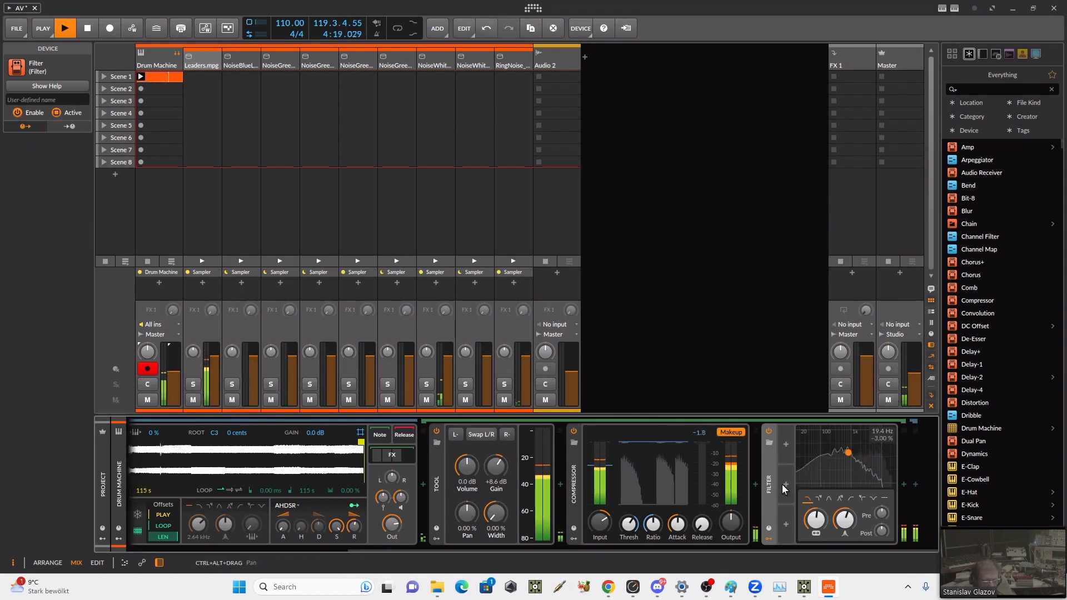
pyautogui.moveTo(552, 475); pyautogui.dragTo(553, 475)
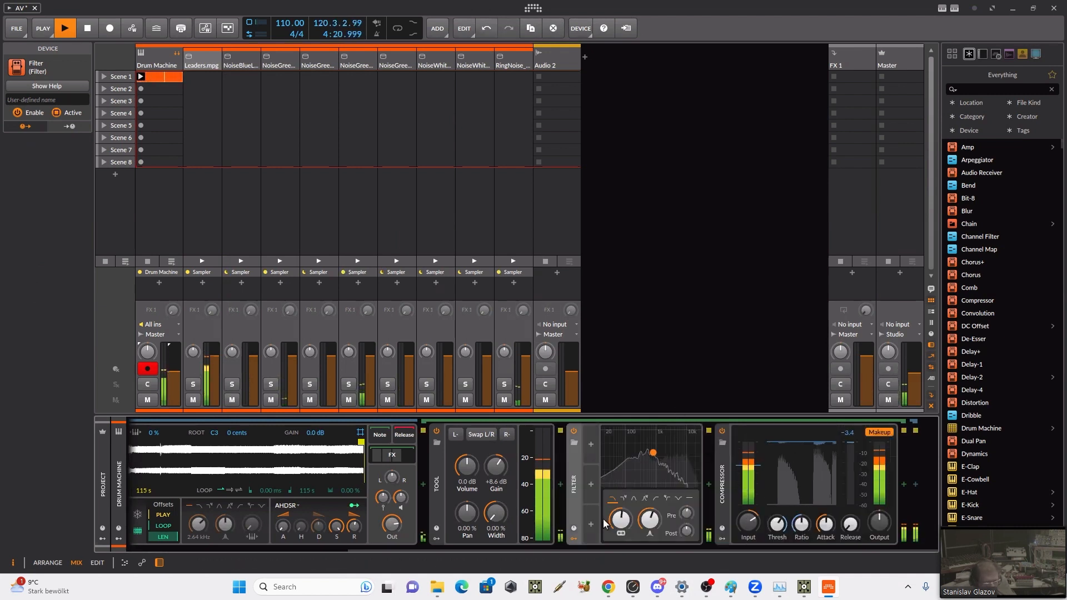
# Step: Switch the Filter to four-pole low-pass mode and raise its pre gain and cutoff frequency
pyautogui.click(623, 498)
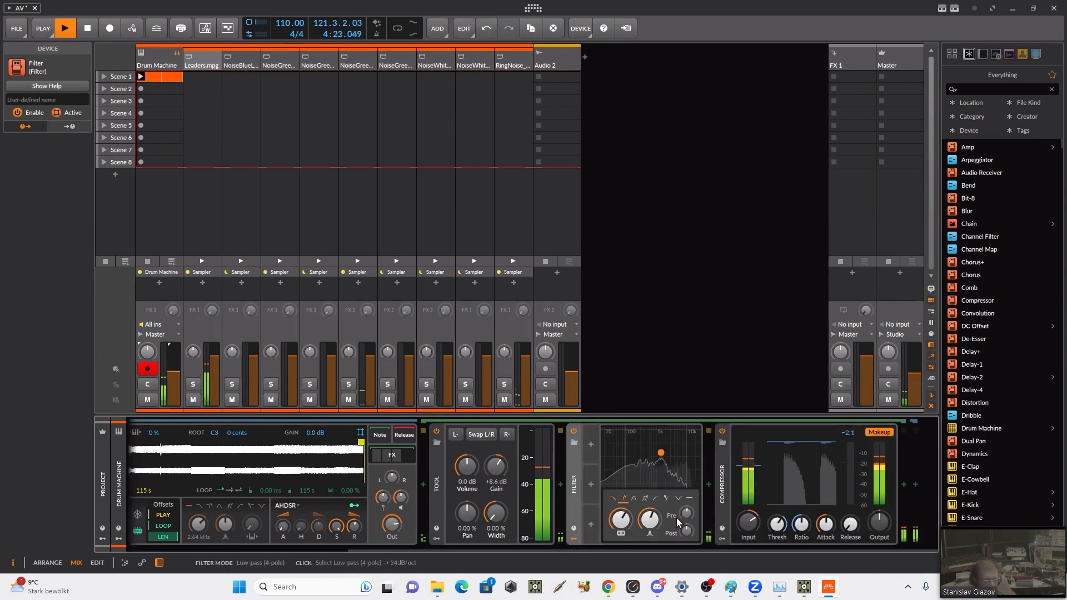
pyautogui.moveTo(686, 514); pyautogui.dragTo(686, 501)
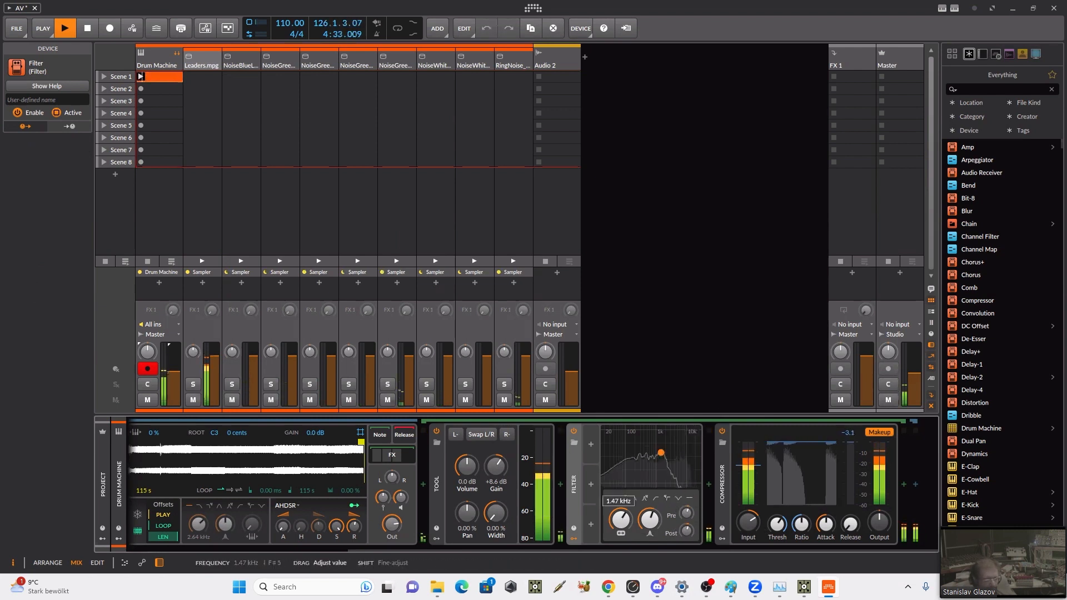
# Step: Add an LFO modulator to the Filter and set its rate to 6.00 with a bar timebase
pyautogui.click(591, 444)
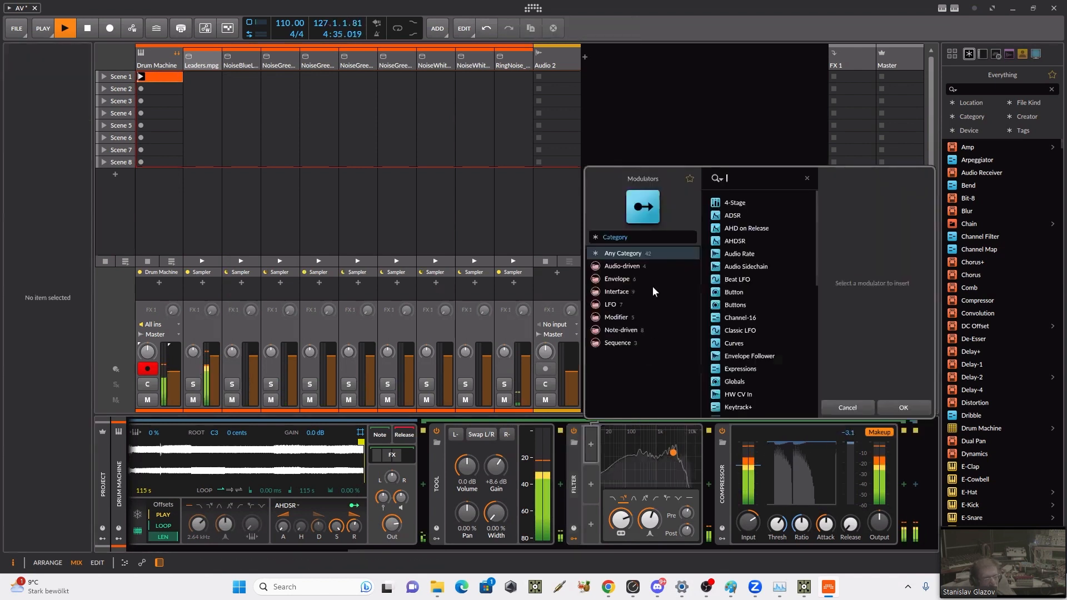
pyautogui.write('l')
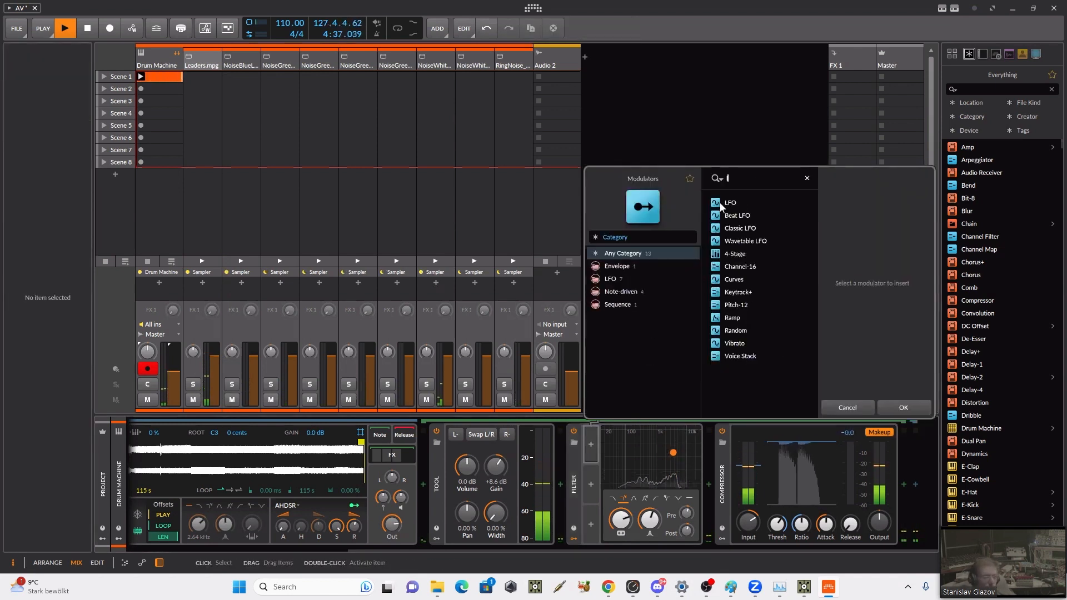
pyautogui.click(896, 412)
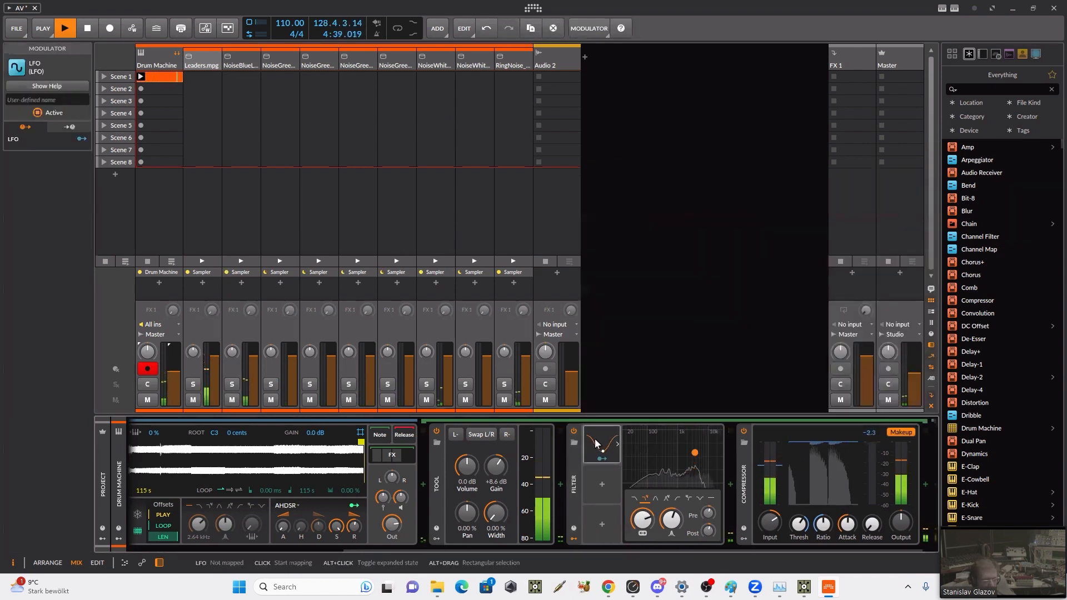
pyautogui.click(693, 445)
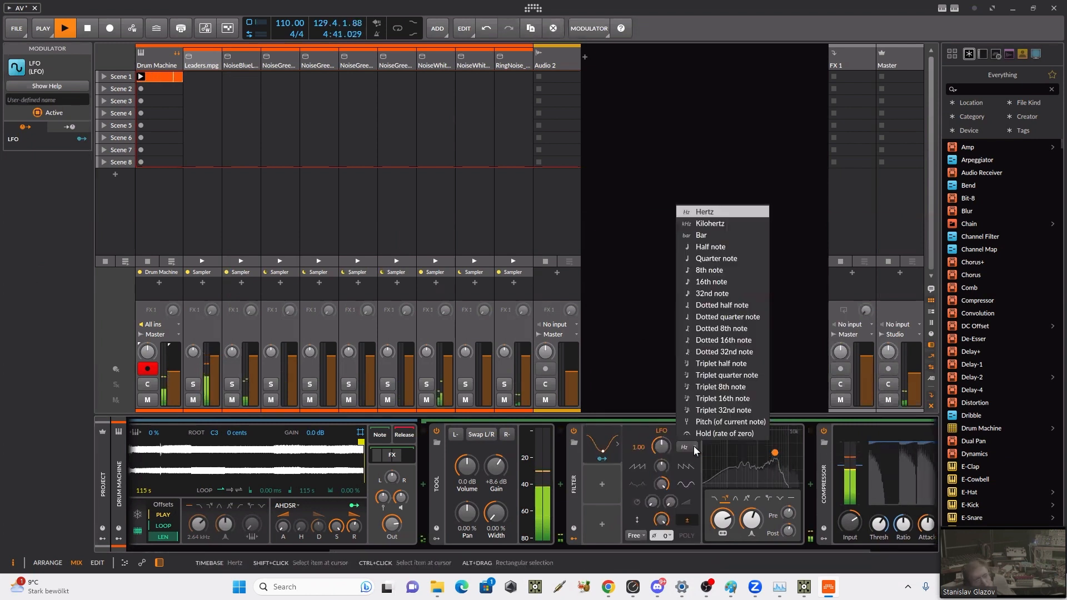
pyautogui.click(704, 248)
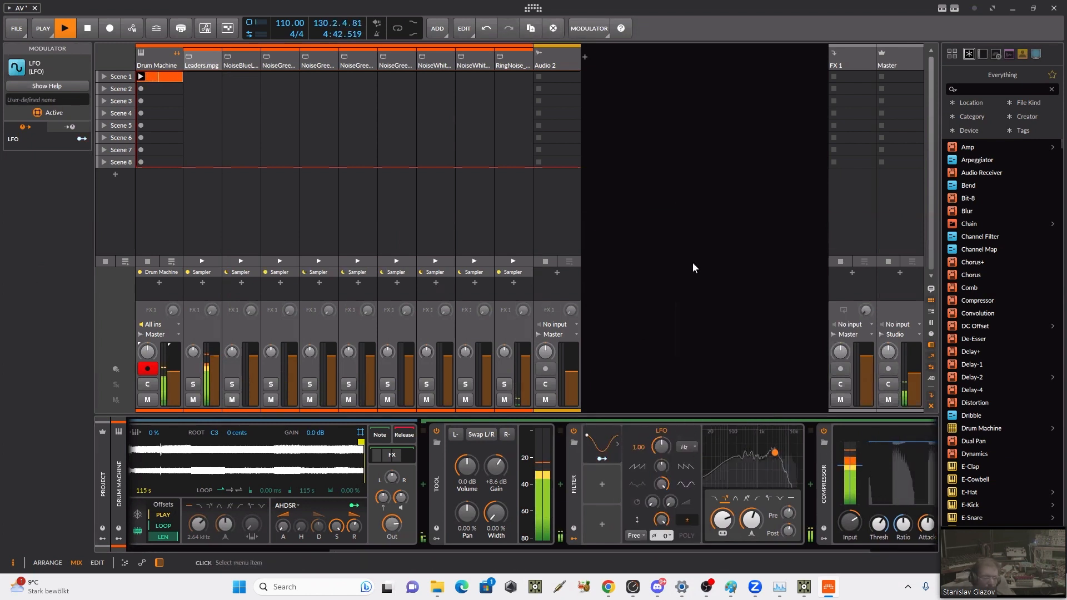
pyautogui.click(600, 446)
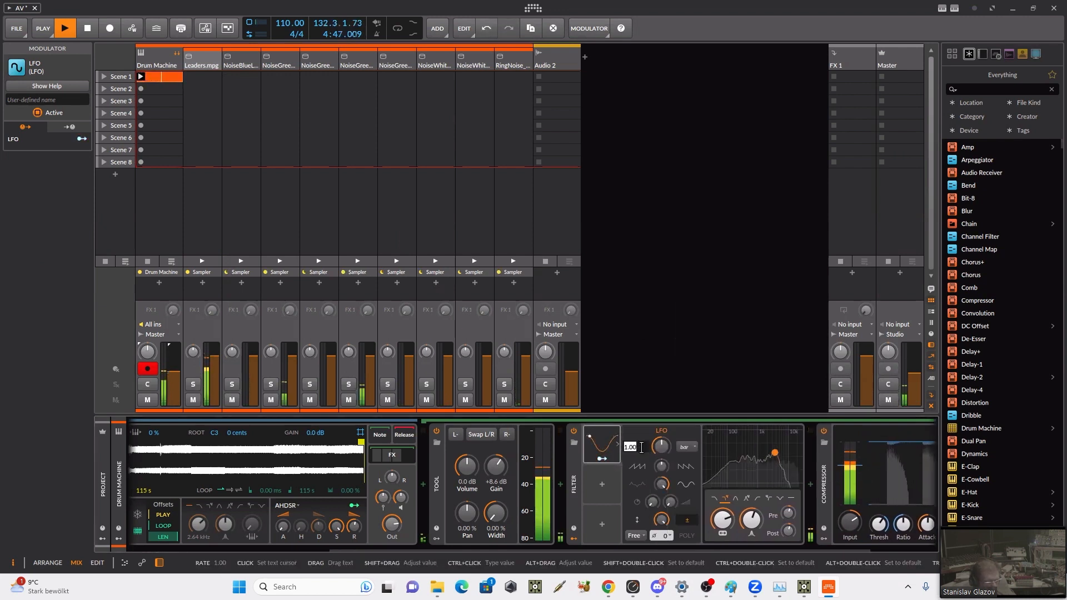
pyautogui.keyDown('ctrl'); pyautogui.click(639, 446); pyautogui.keyUp('ctrl')
pyautogui.write('6')
pyautogui.press('Return')
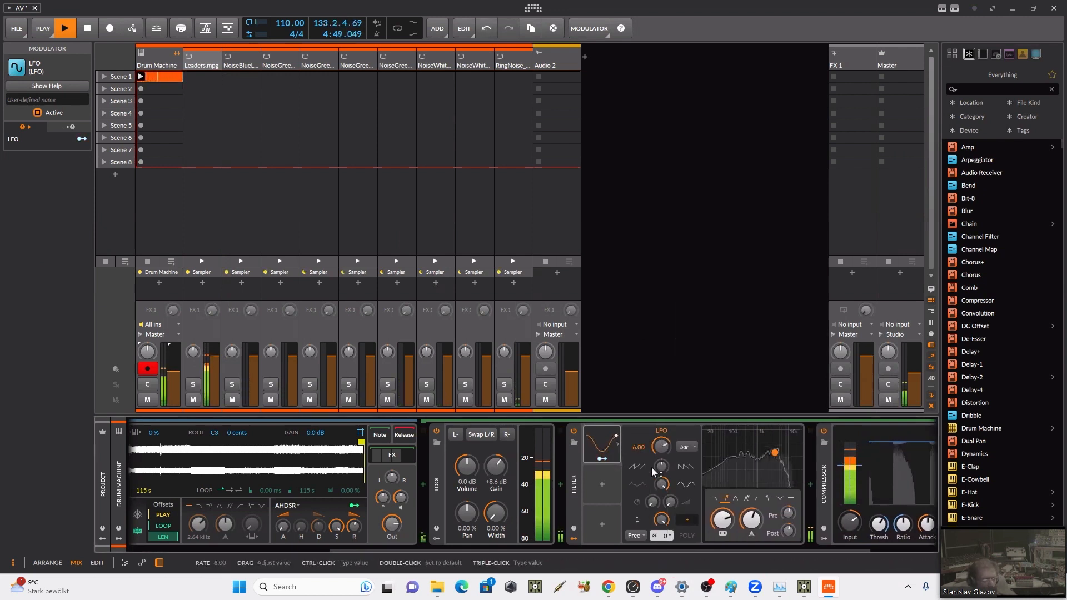
# Step: Modulate the Filter's cutoff frequency with the LFO by 21.65
pyautogui.moveTo(723, 520); pyautogui.dragTo(723, 504)
pyautogui.click(607, 458)
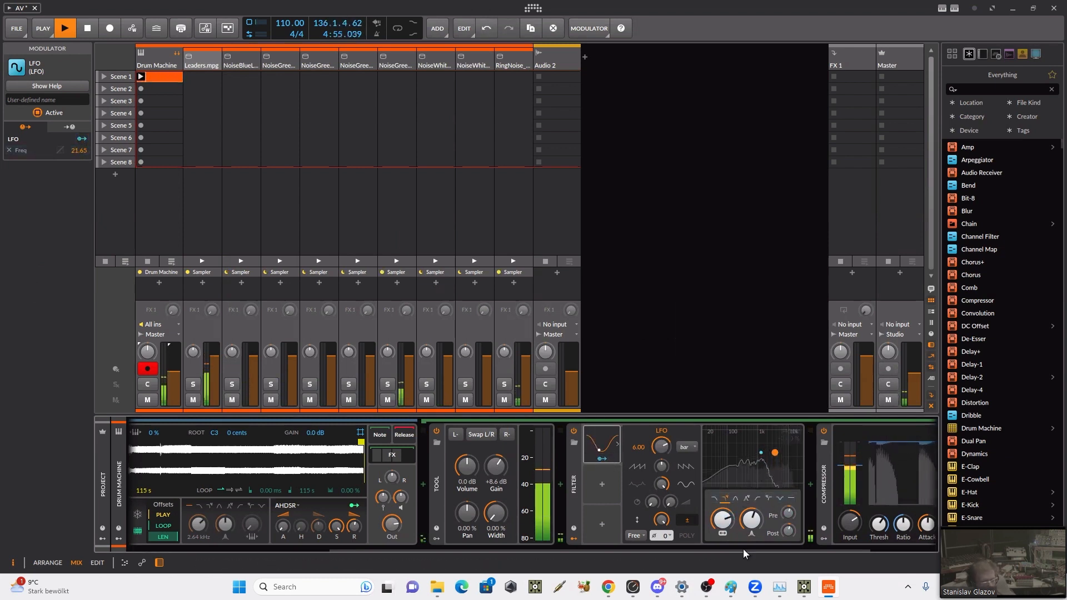
pyautogui.moveTo(762, 551); pyautogui.dragTo(817, 542)
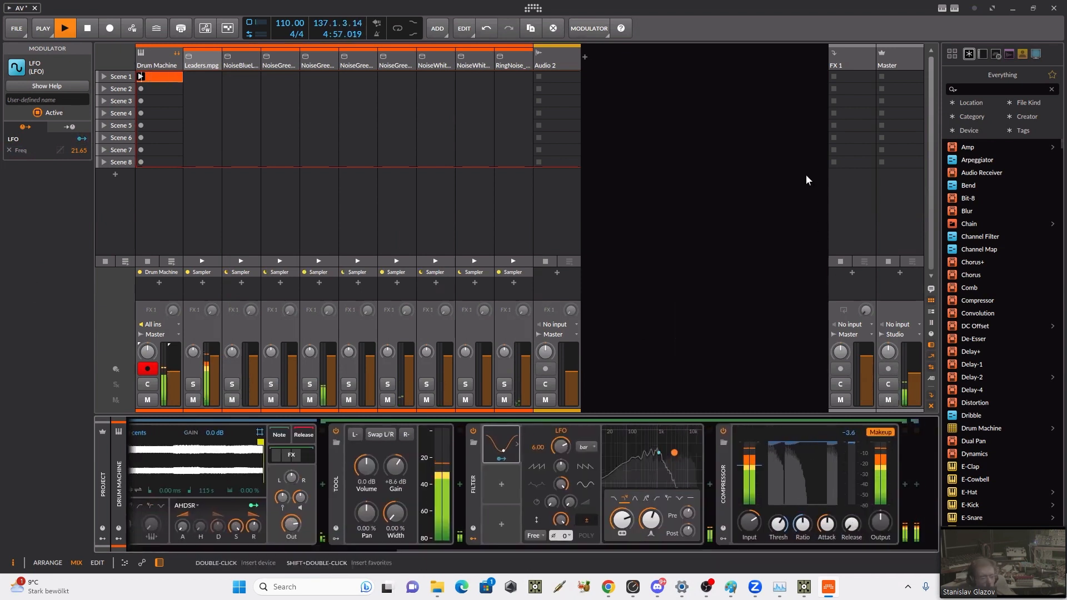
# Step: Insert a Convolution reverb on the FX 1 track
pyautogui.click(837, 60)
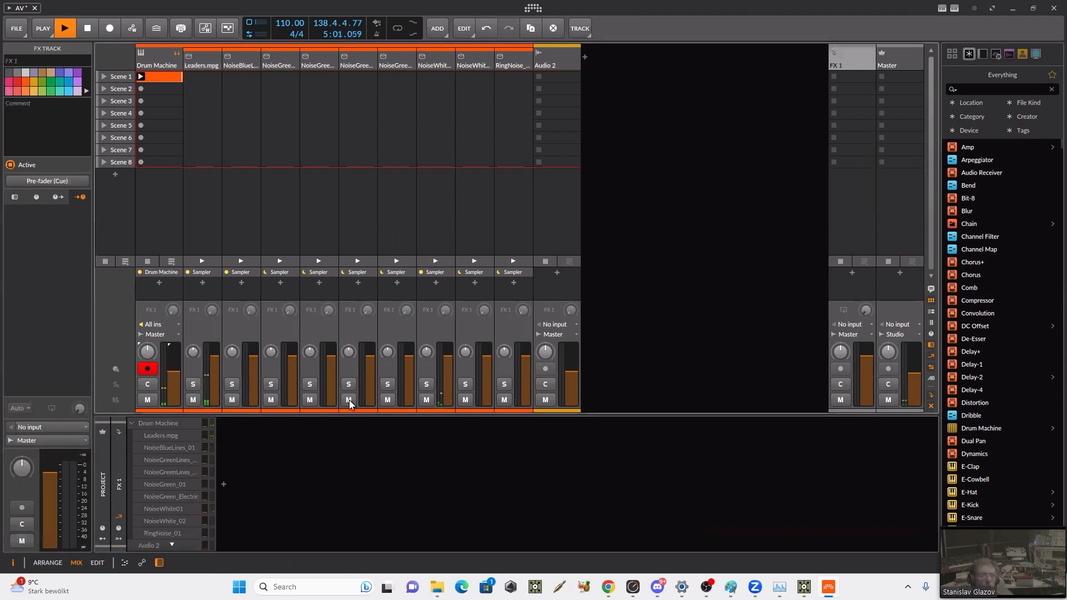
pyautogui.click(224, 485)
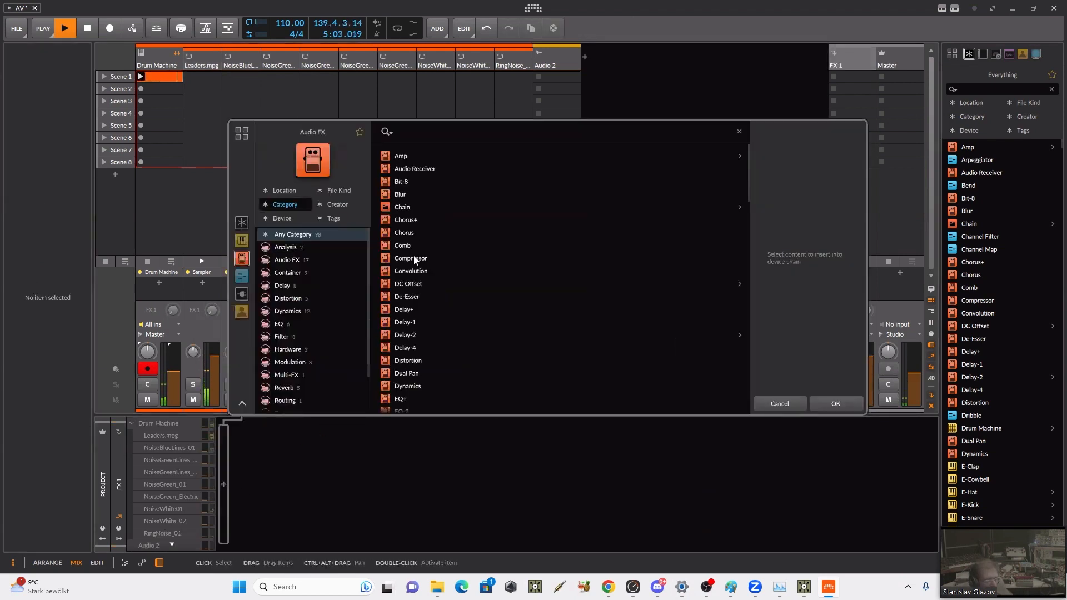
pyautogui.click(411, 271)
pyautogui.click(834, 404)
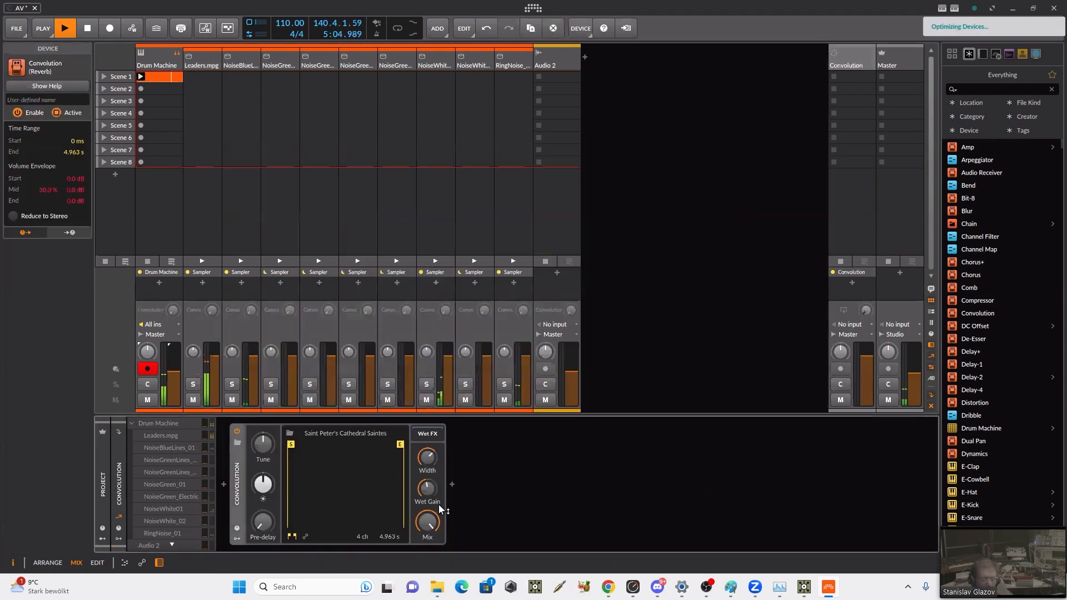
# Step: Raise the Convolution's pre-delay and turn up the Leaders.mpg chain's send to the Convolution track
pyautogui.moveTo(266, 528); pyautogui.dragTo(266, 523)
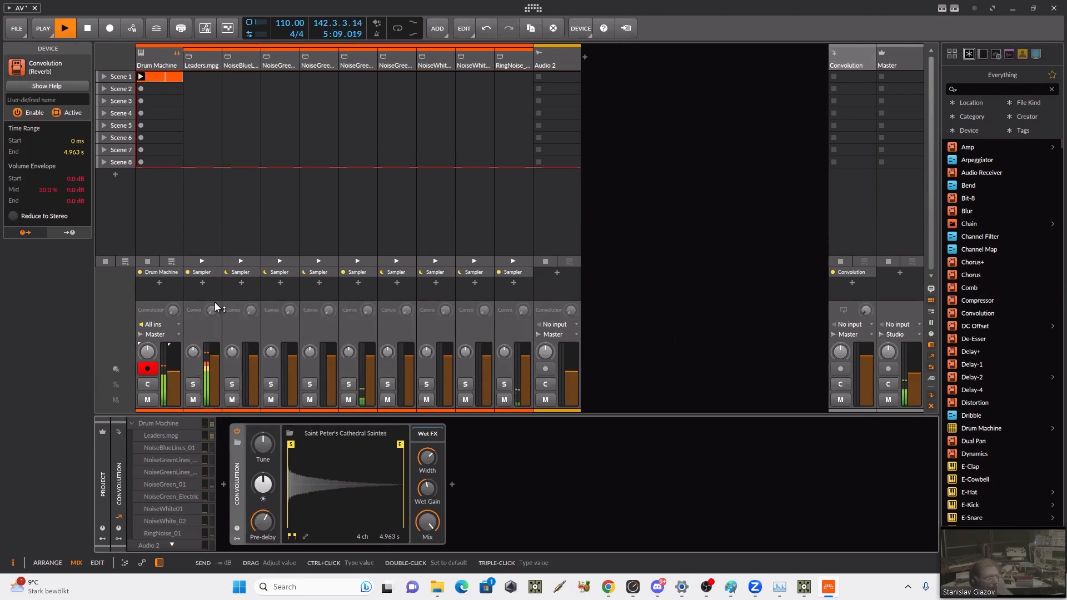
pyautogui.moveTo(213, 307); pyautogui.dragTo(213, 227)
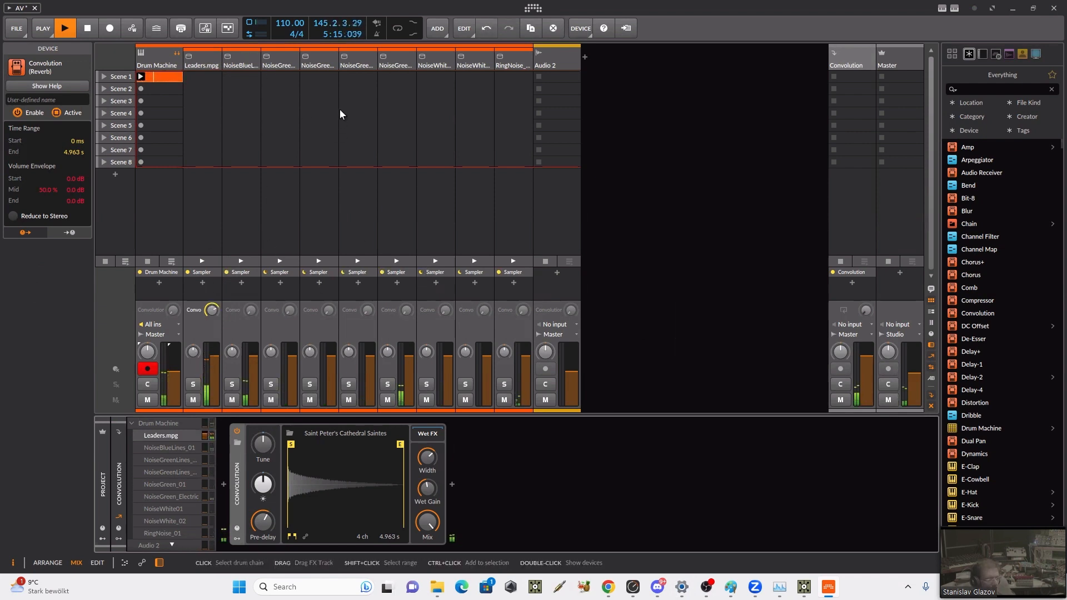
# Step: Insert a Compressor after the Sampler on the NoiseBlueLines_01 drum chain
pyautogui.click(239, 60)
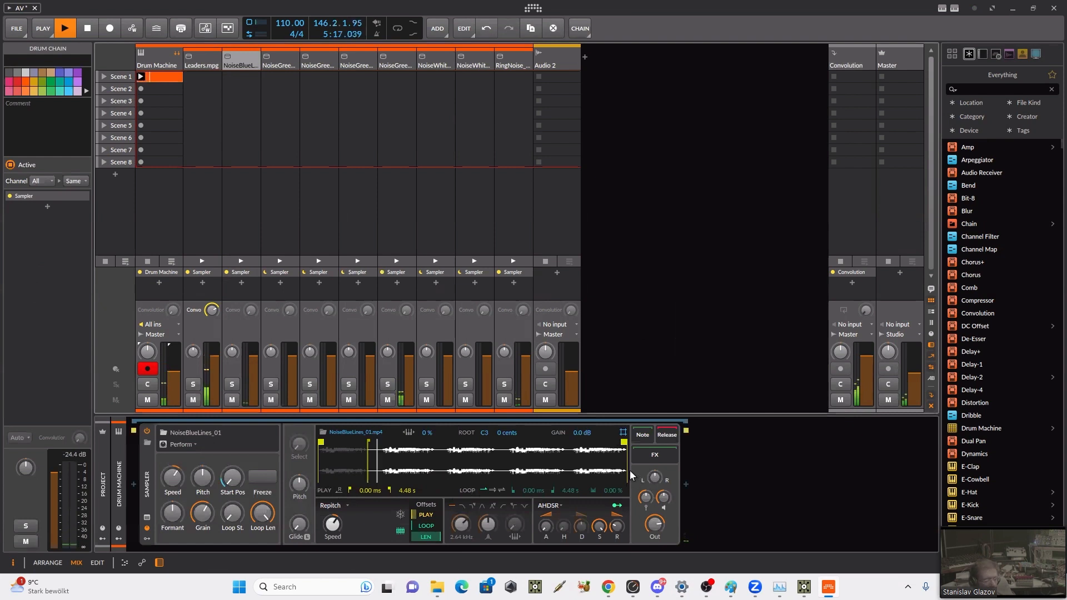
pyautogui.click(686, 484)
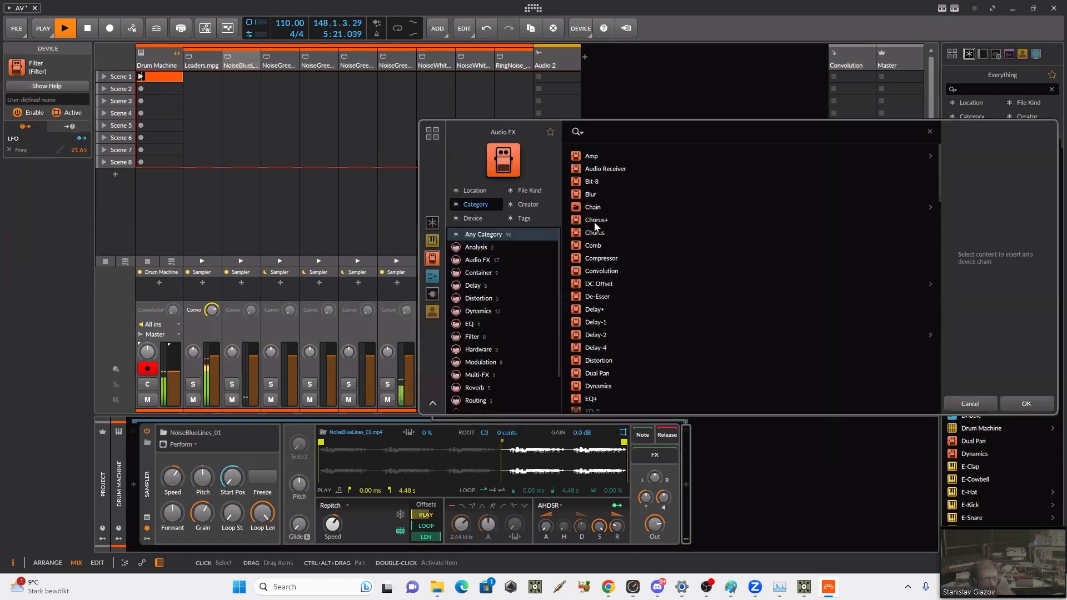
pyautogui.write('co')
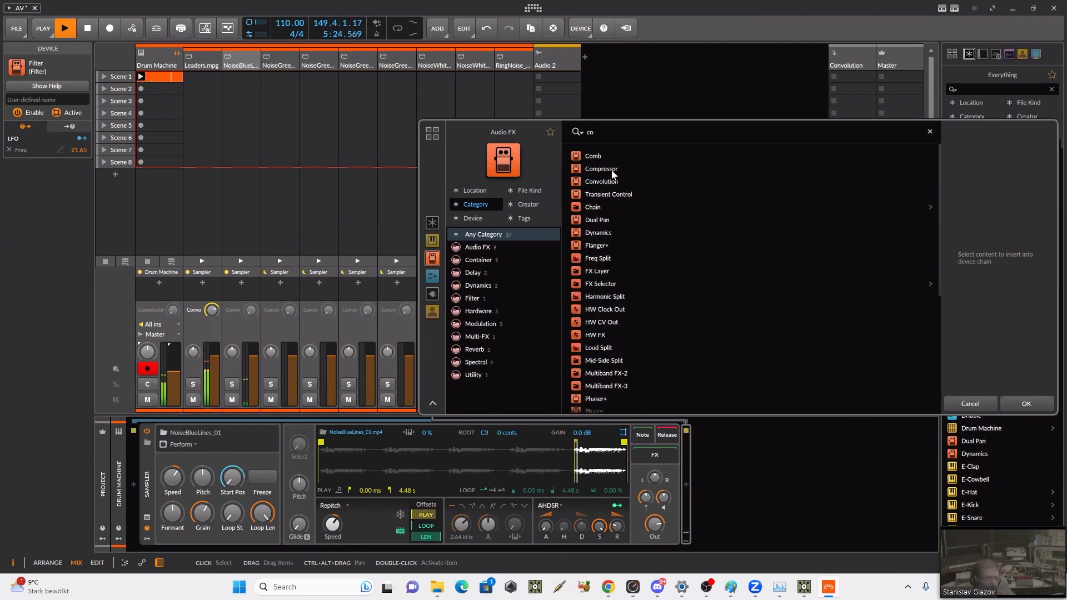
pyautogui.click(601, 169)
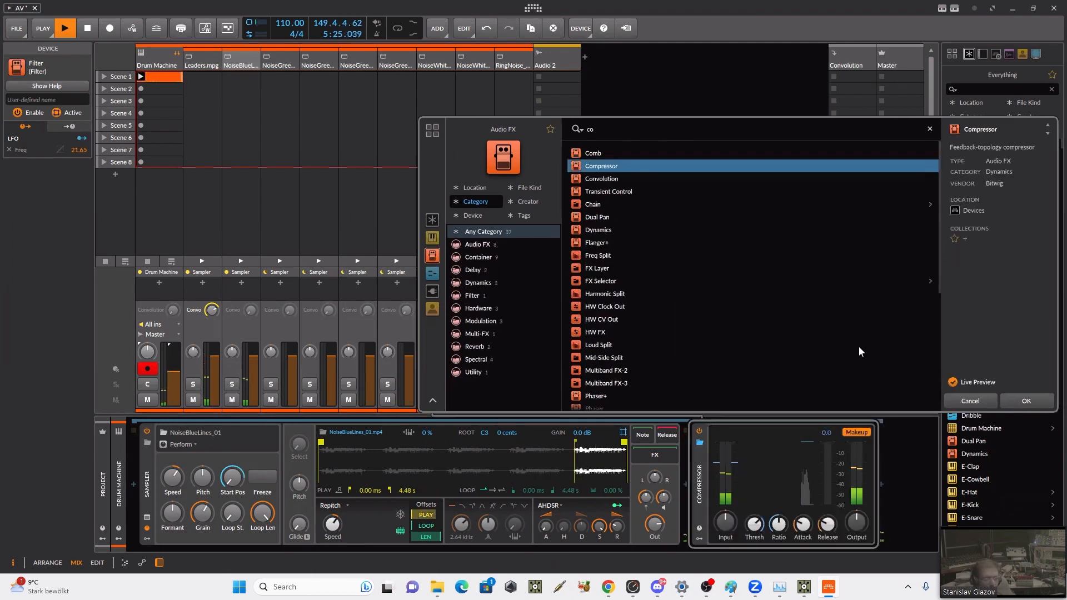
pyautogui.click(1027, 403)
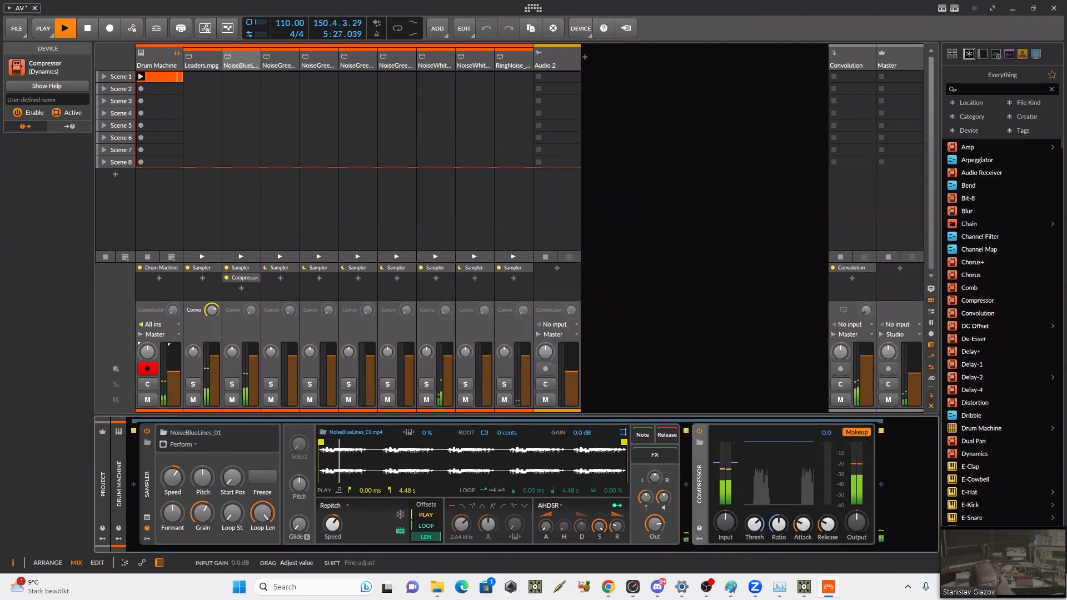
# Step: Adjust the NoiseBlueLines_01 Compressor's timing, output and threshold, and turn up the chain's Convolution send
pyautogui.moveTo(802, 524); pyautogui.dragTo(826, 561)
pyautogui.moveTo(855, 525); pyautogui.dragTo(856, 520)
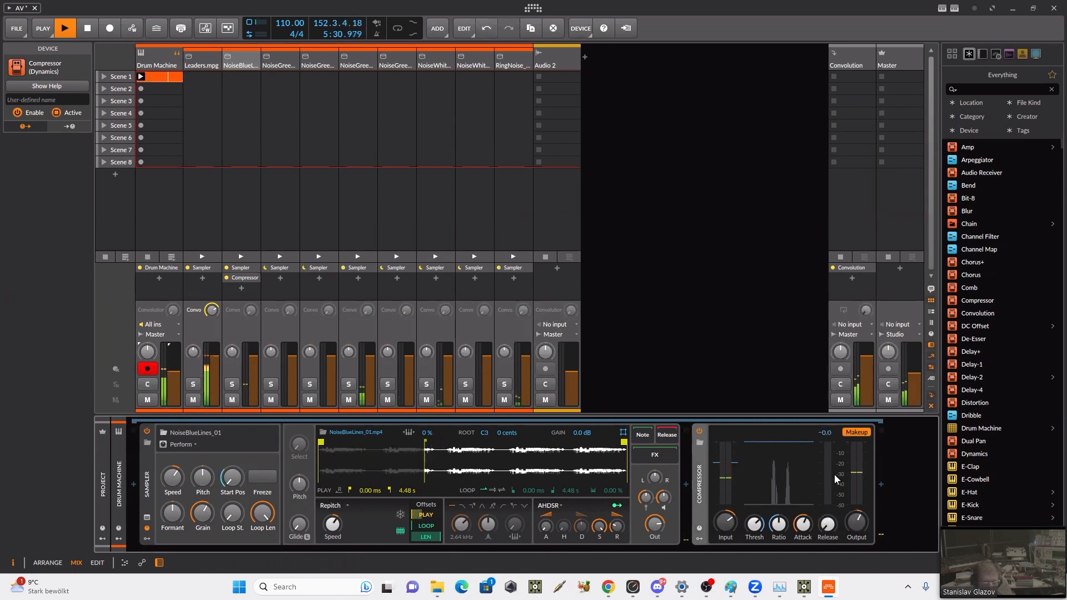
pyautogui.moveTo(754, 524); pyautogui.dragTo(754, 550)
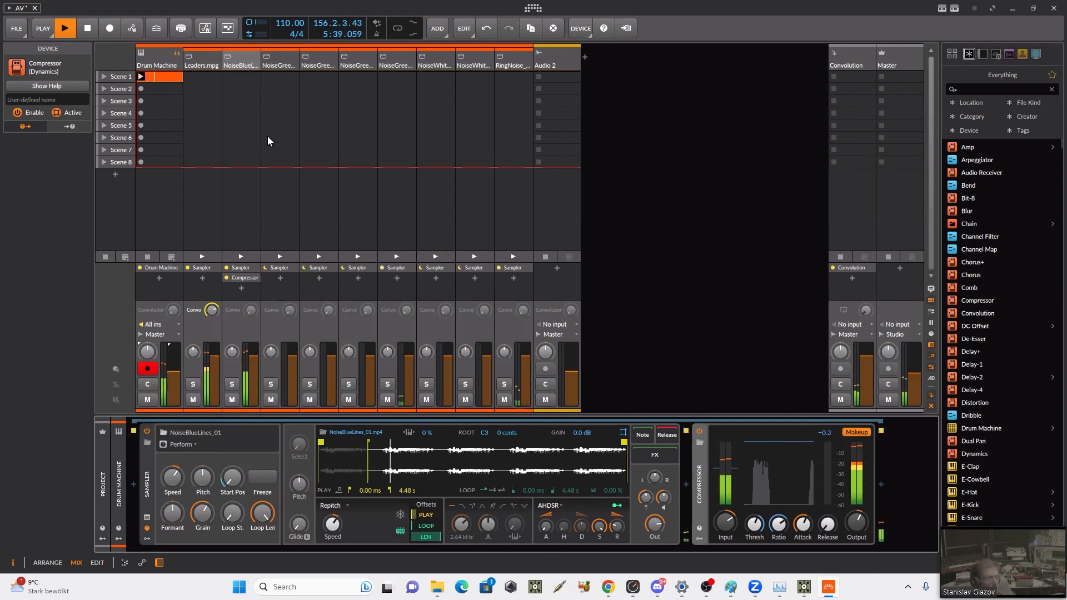
pyautogui.moveTo(251, 310); pyautogui.dragTo(251, 292)
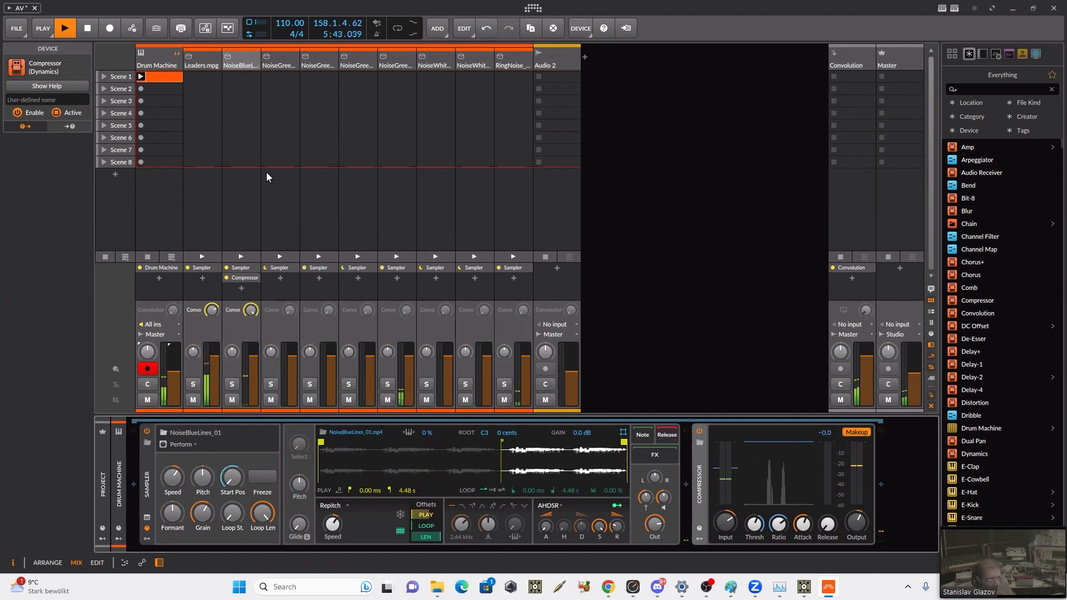
# Step: Add a Compressor to the Sampler of the NoiseGreenLines_02 drum chain
pyautogui.click(285, 61)
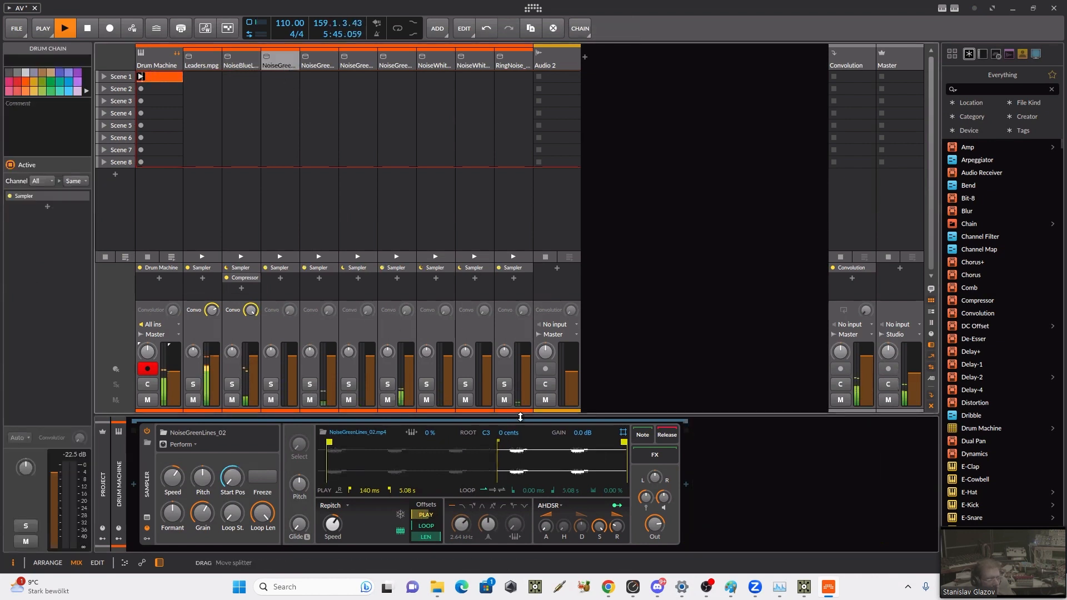
pyautogui.click(686, 482)
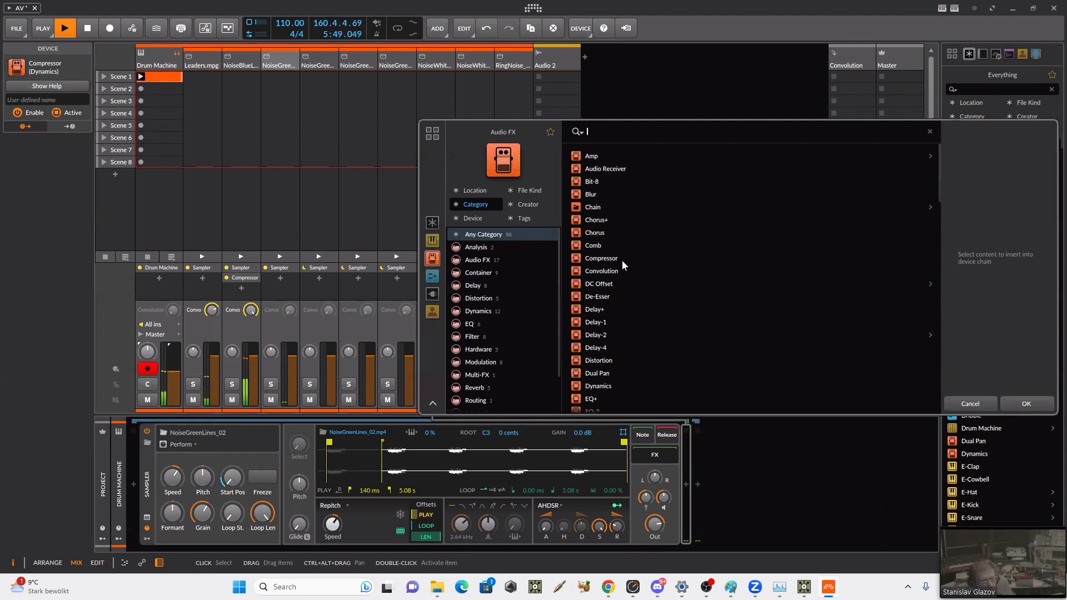
pyautogui.click(601, 257)
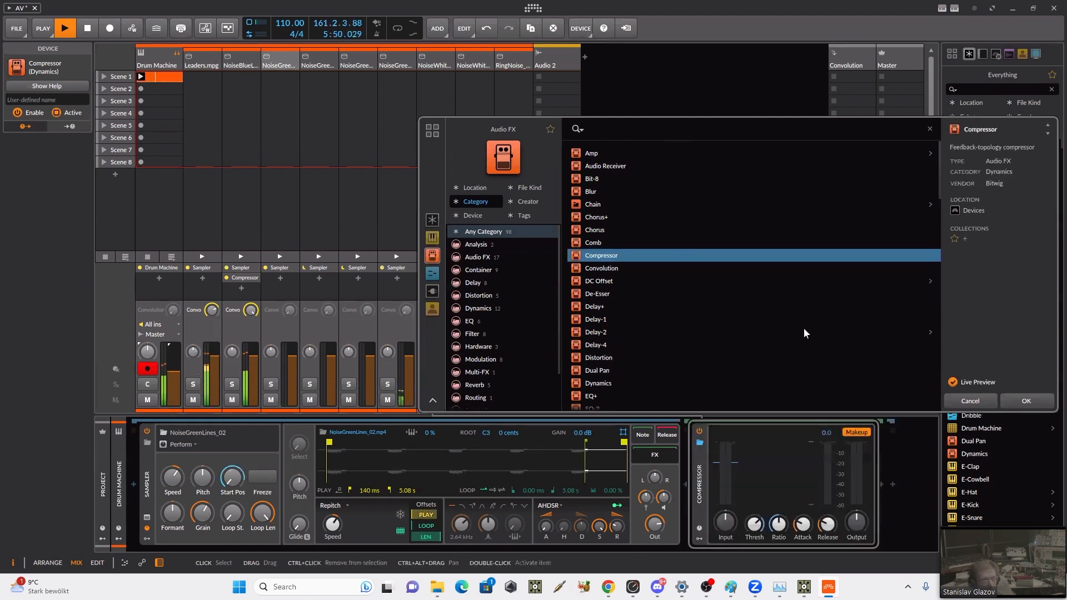
pyautogui.click(1018, 399)
# Step: Raise the NoiseGreenLines_02 Compressor's input, adjust its attack, release and output, and turn up the chain's Convolution send
pyautogui.moveTo(725, 523); pyautogui.dragTo(725, 489)
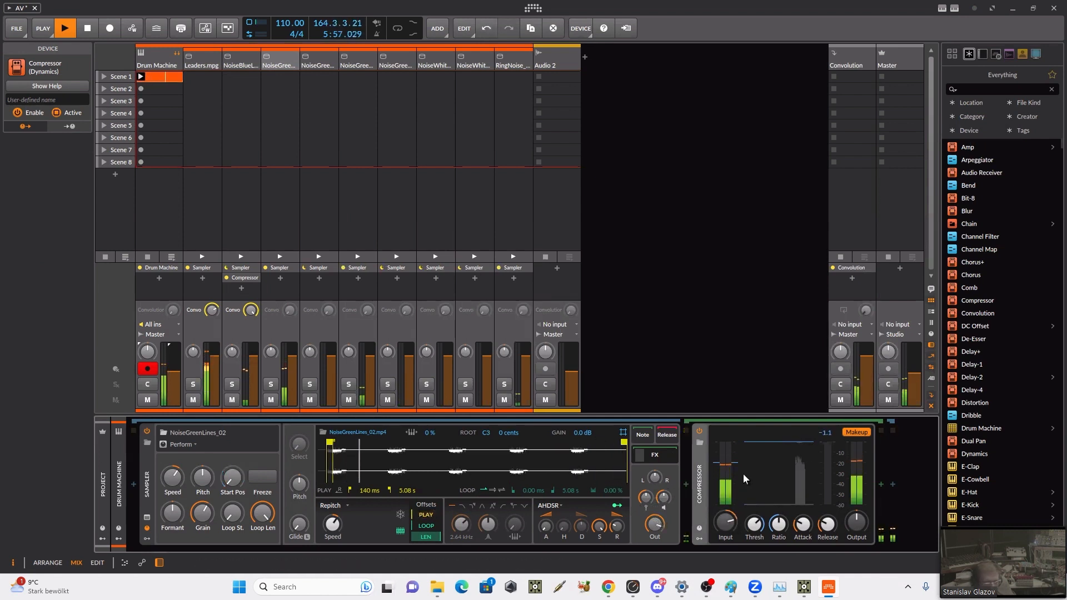
pyautogui.moveTo(829, 529); pyautogui.dragTo(828, 573)
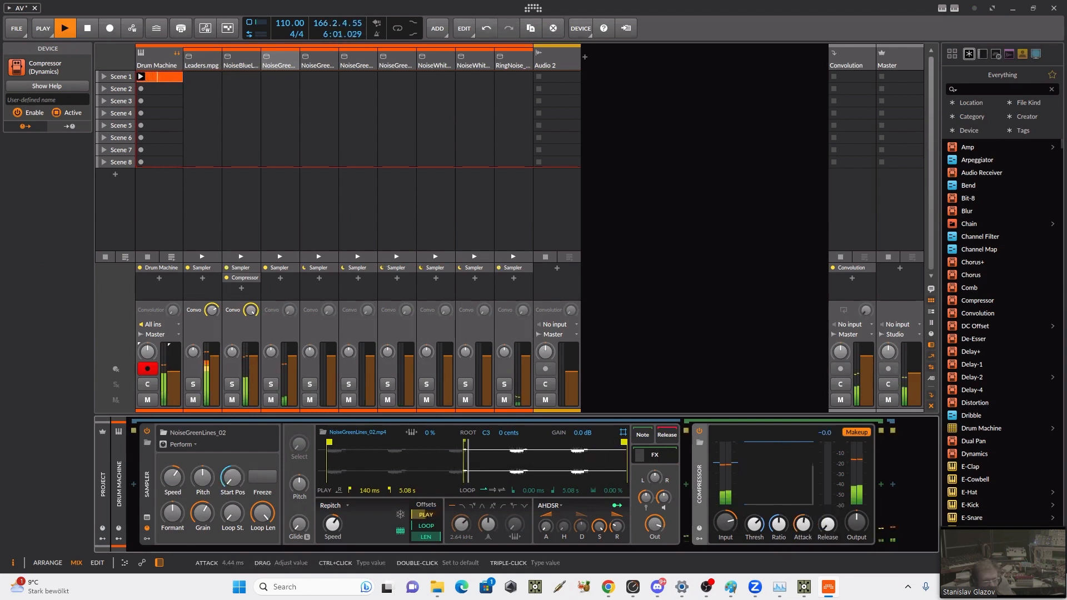
pyautogui.moveTo(803, 528); pyautogui.dragTo(856, 525)
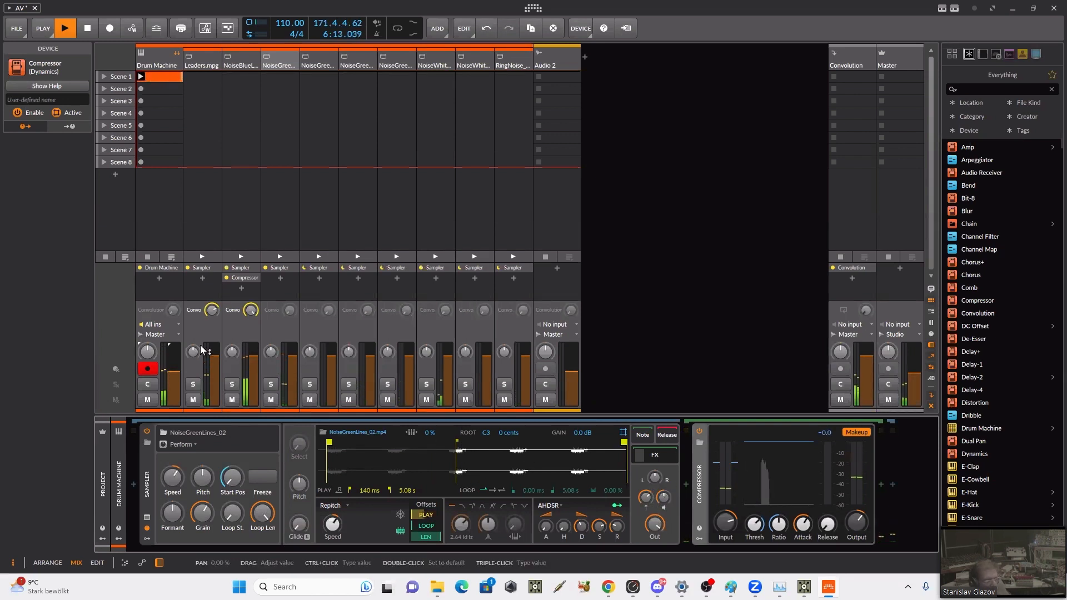
pyautogui.moveTo(251, 311); pyautogui.dragTo(285, 300)
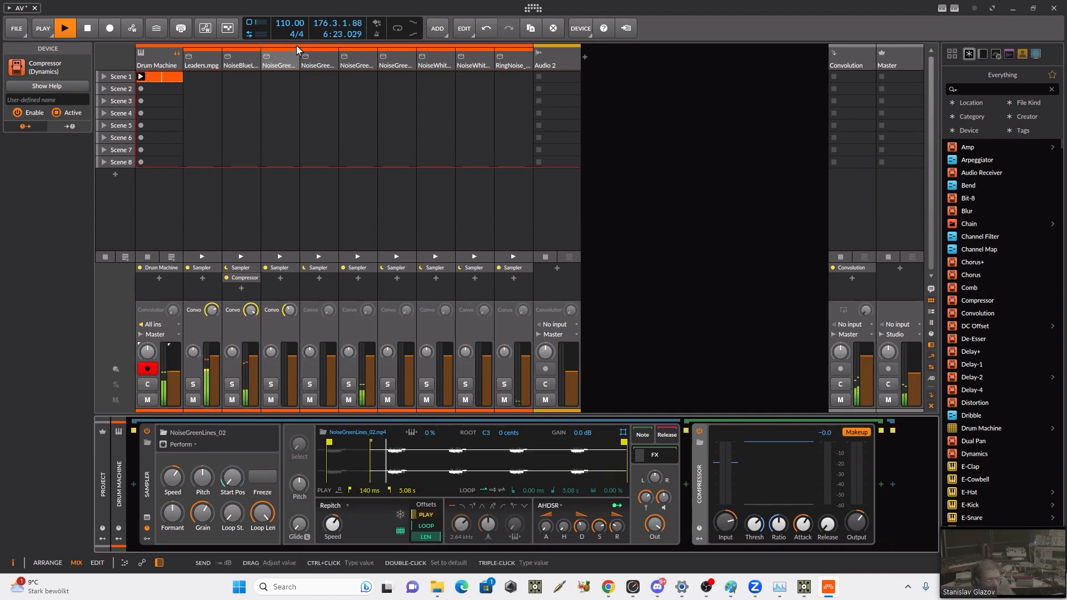
# Step: Adjust the NoiseGreenLines_03 Sampler's envelope decay, enable its filter with a 10.5 kHz cutoff and raise the resonance
pyautogui.click(325, 65)
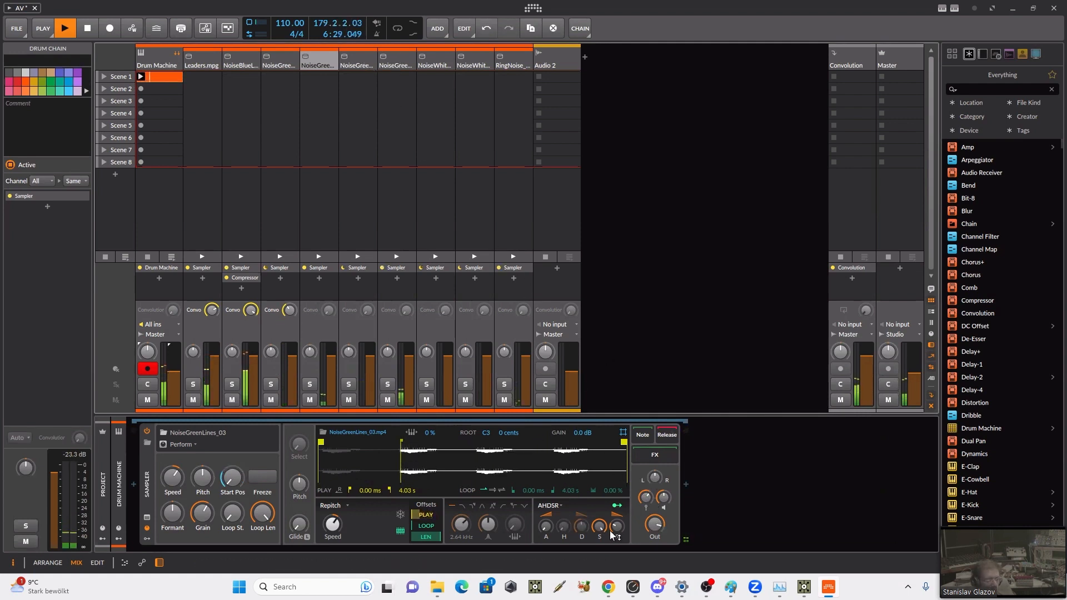
pyautogui.moveTo(582, 529)
pyautogui.moveTo(581, 529); pyautogui.dragTo(582, 531)
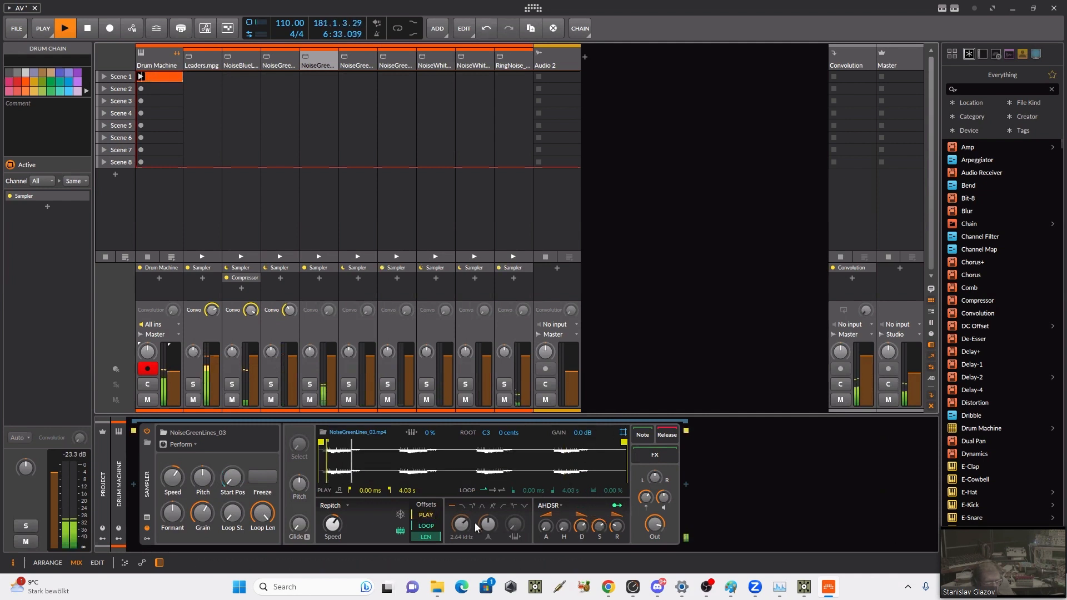
pyautogui.click(460, 507)
pyautogui.moveTo(460, 523); pyautogui.dragTo(487, 522)
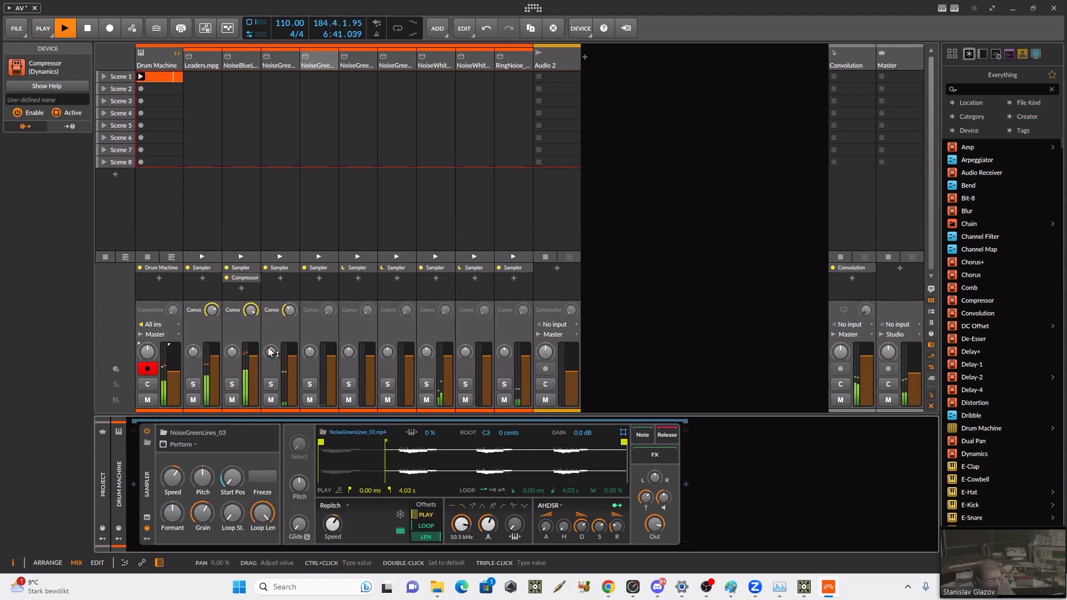
# Step: Offset the panning of the NoiseBlueLines_01, NoiseGreenLines_02 and NoiseGreenLines_03 chains and pan NoiseGreen_01 to about 23%
pyautogui.moveTo(271, 352); pyautogui.dragTo(232, 352)
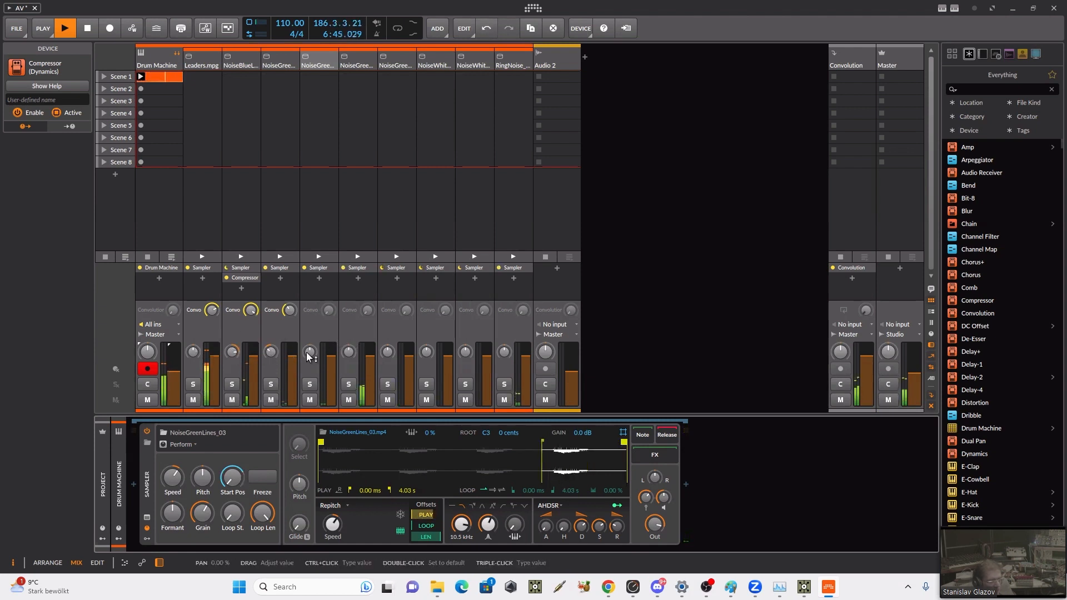
pyautogui.moveTo(307, 353); pyautogui.dragTo(358, 356)
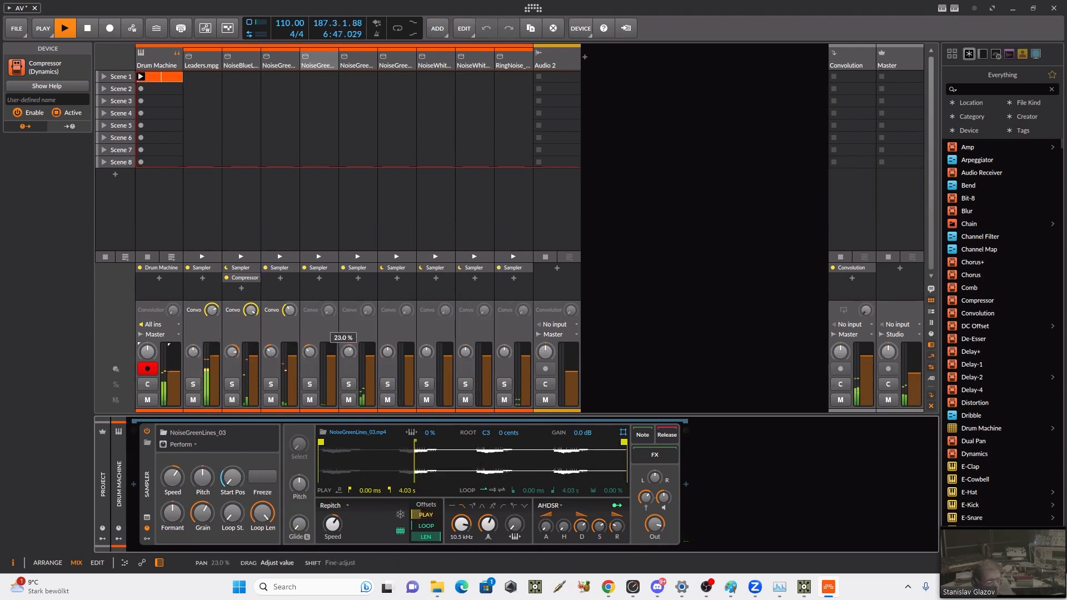
# Step: Turn up the Convolution sends of NoiseGreenLines_03, NoiseGreen_01 and NoiseGreen_Electric, and adjust the Master volume
pyautogui.moveTo(333, 304); pyautogui.dragTo(333, 302)
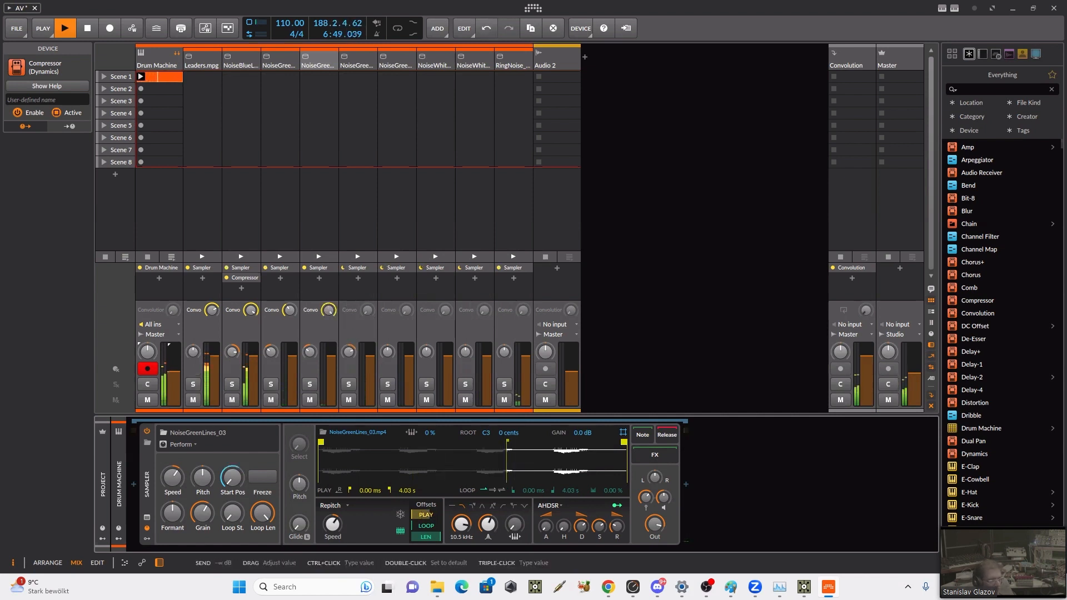
pyautogui.click(367, 310)
pyautogui.click(407, 310)
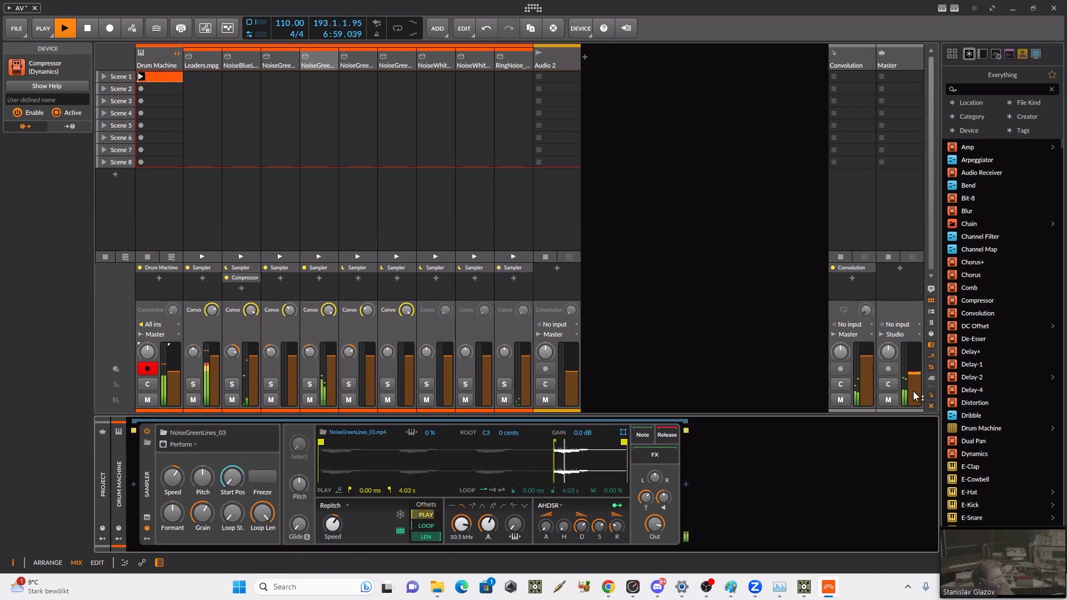
pyautogui.moveTo(913, 375); pyautogui.dragTo(914, 368)
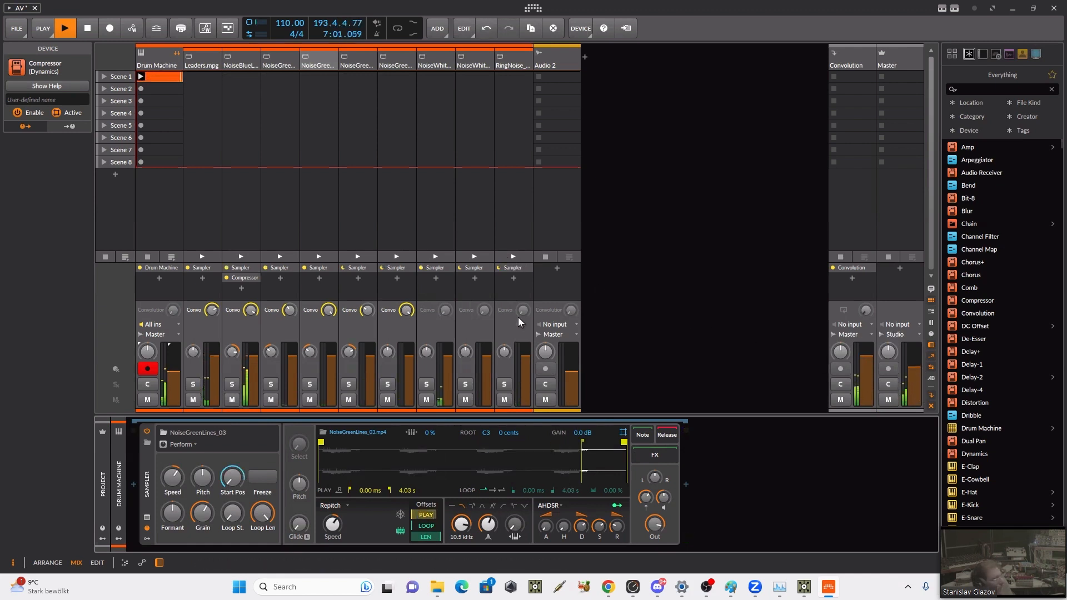
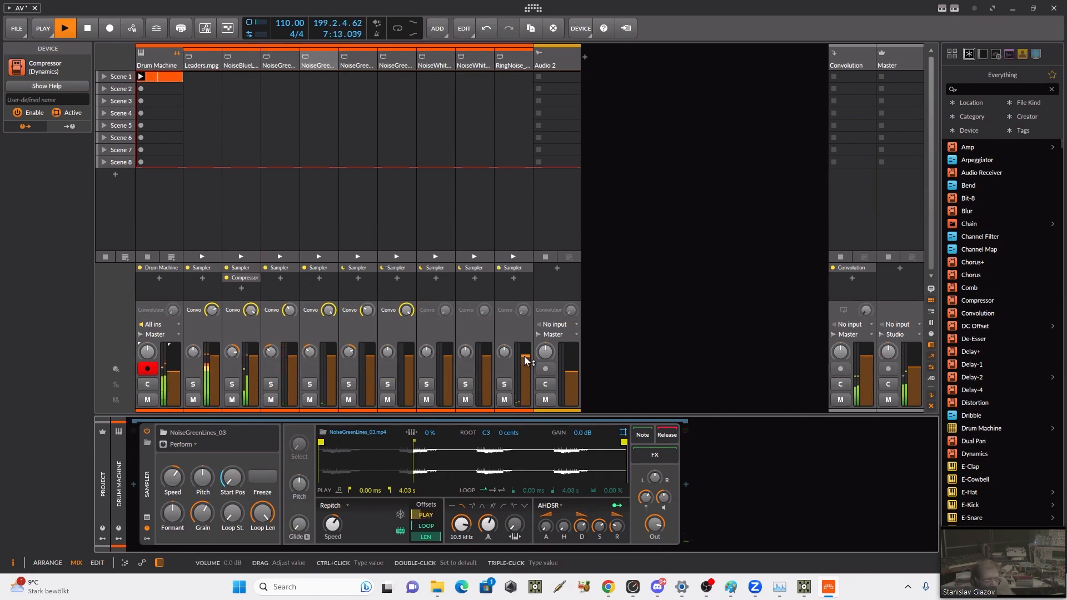
# Step: Adjust the RingNoise_01 Sampler's filter cutoff and turn up the Convolution sends of NoiseWhite01, NoiseWhite_02 and RingNoise_01
pyautogui.click(514, 65)
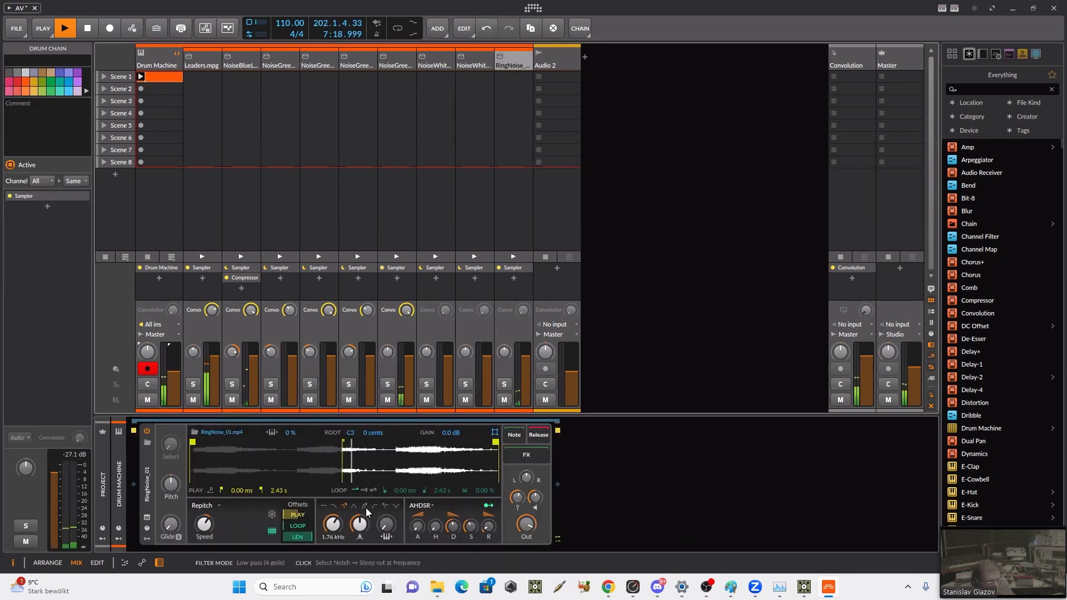
pyautogui.click(479, 128)
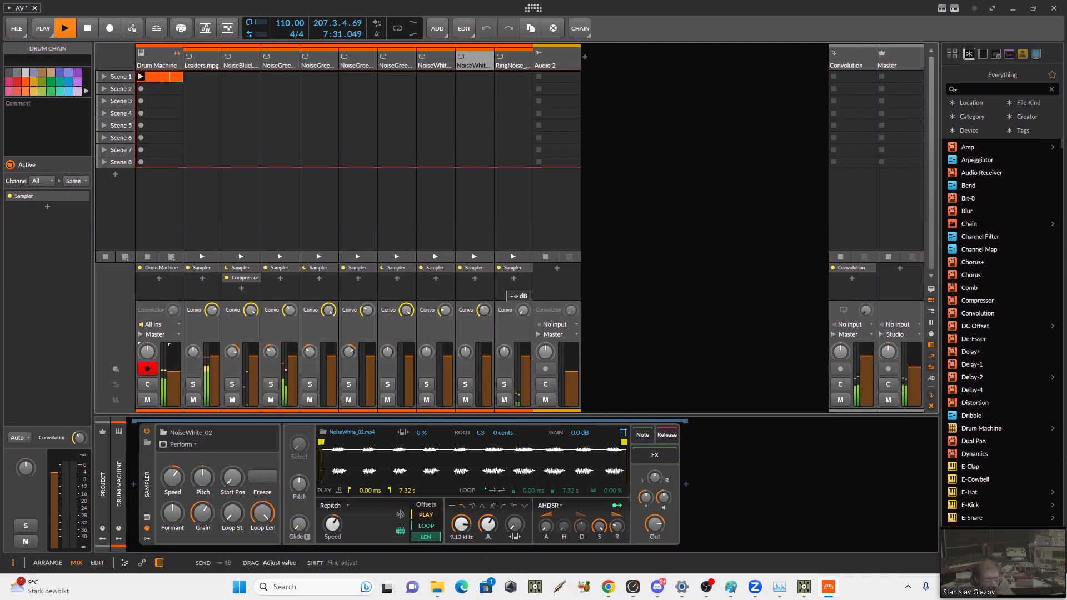
pyautogui.moveTo(214, 310); pyautogui.dragTo(213, 320)
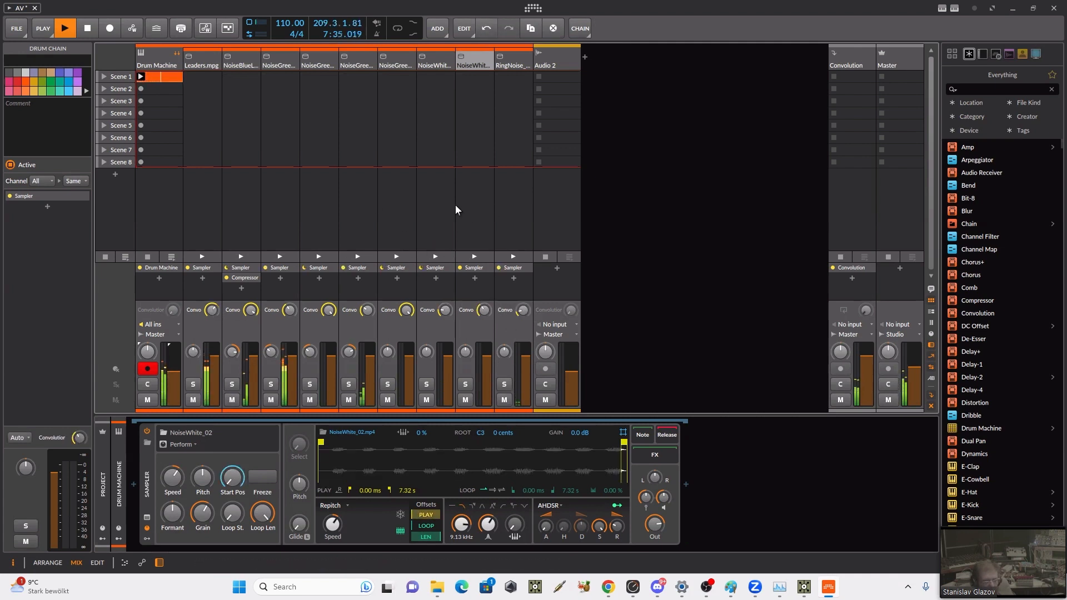
pyautogui.moveTo(914, 368); pyautogui.dragTo(915, 364)
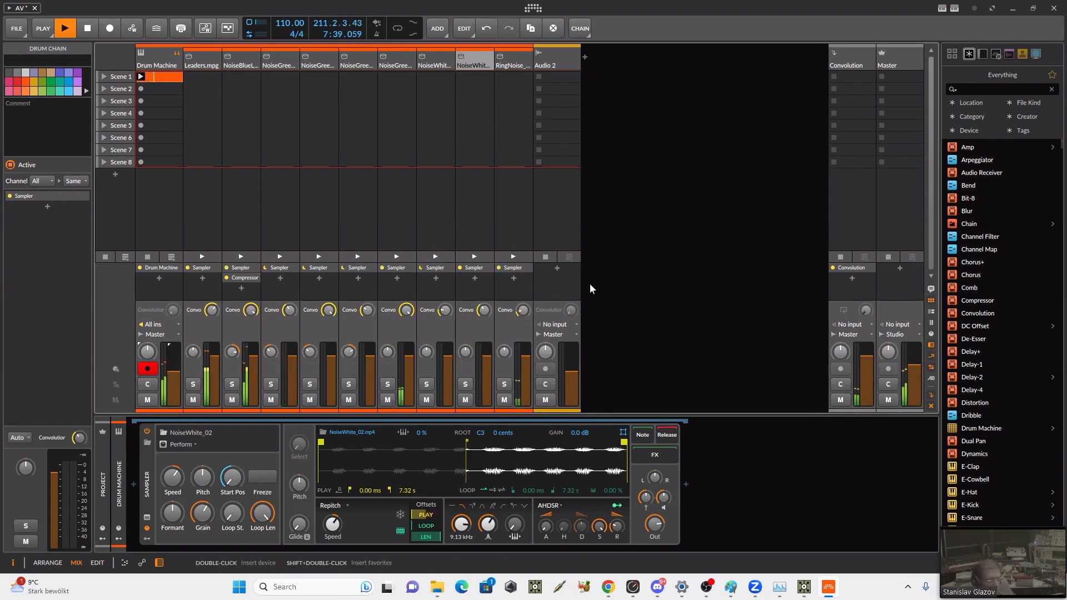
# Step: Switch to TouchDesigner, add a Constant TOP after render1 and set its colour to black
pyautogui.click(803, 587)
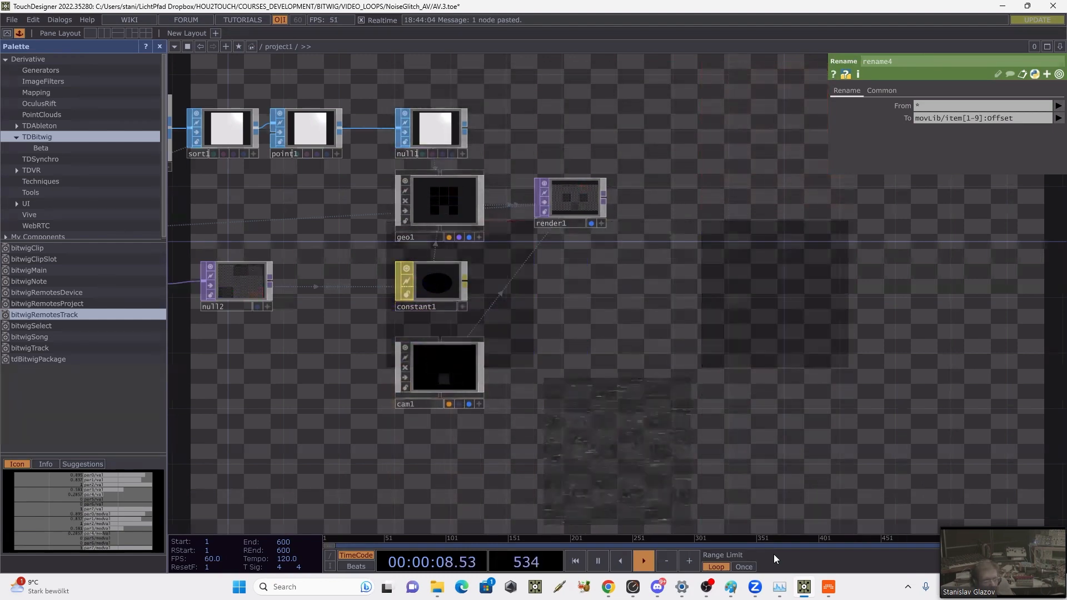
pyautogui.press('Tab')
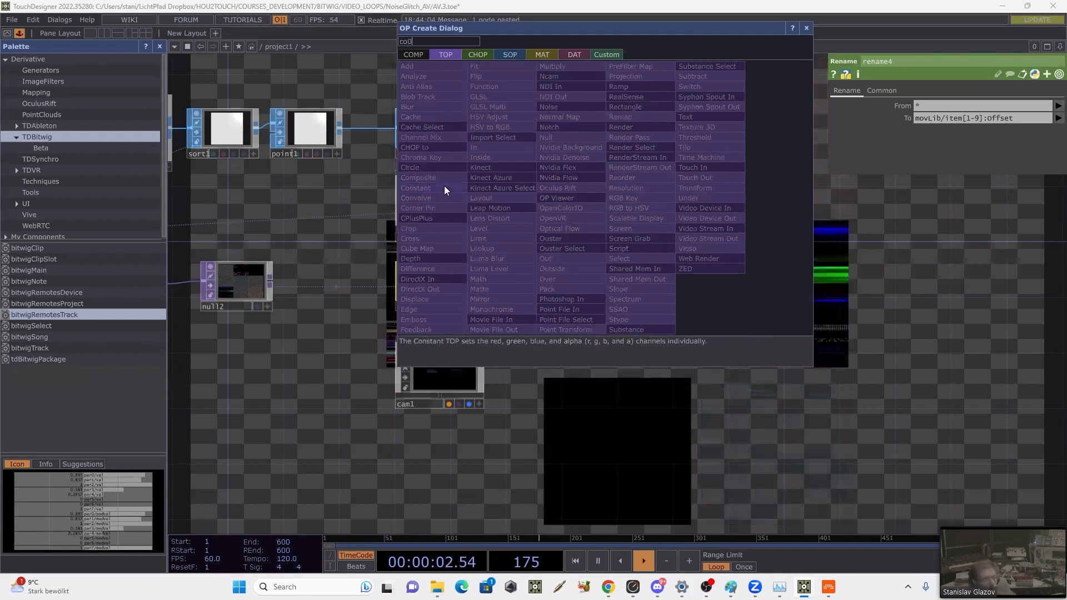
pyautogui.click(444, 185)
pyautogui.click(657, 197)
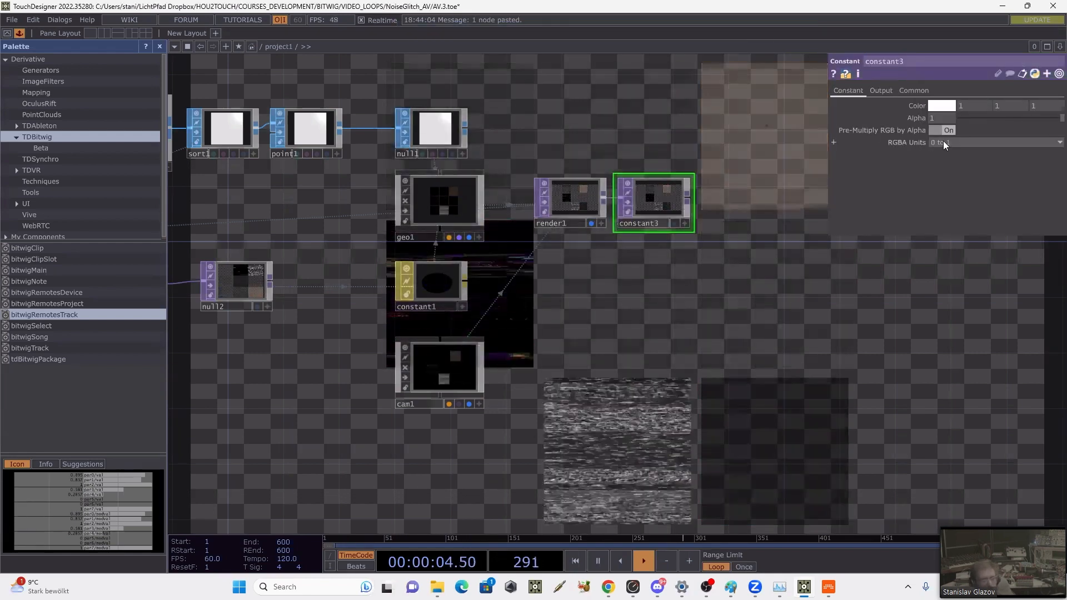
pyautogui.click(943, 106)
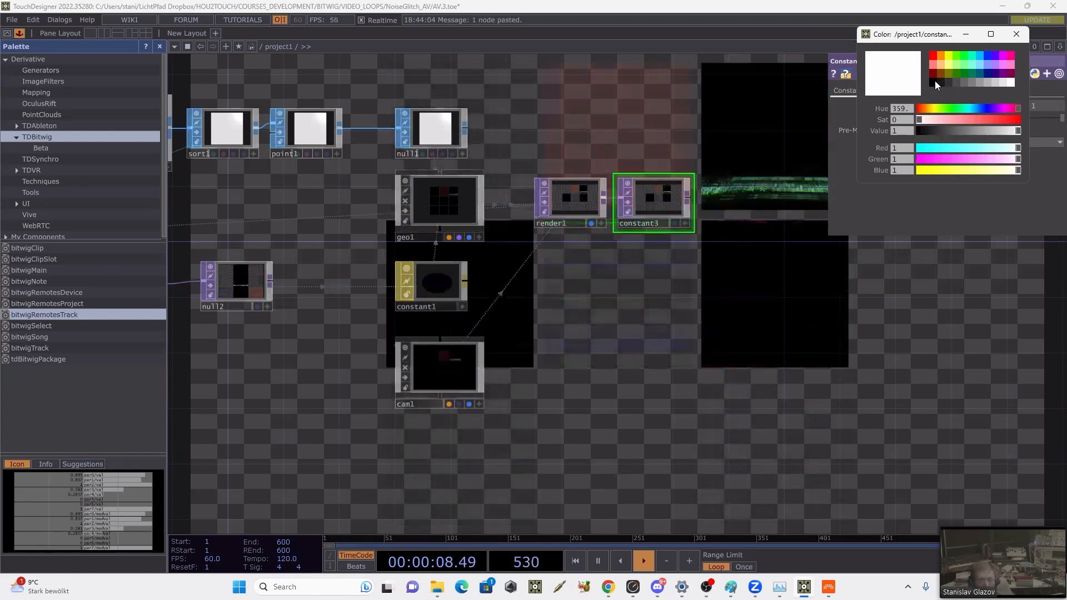
pyautogui.click(934, 81)
pyautogui.click(1019, 43)
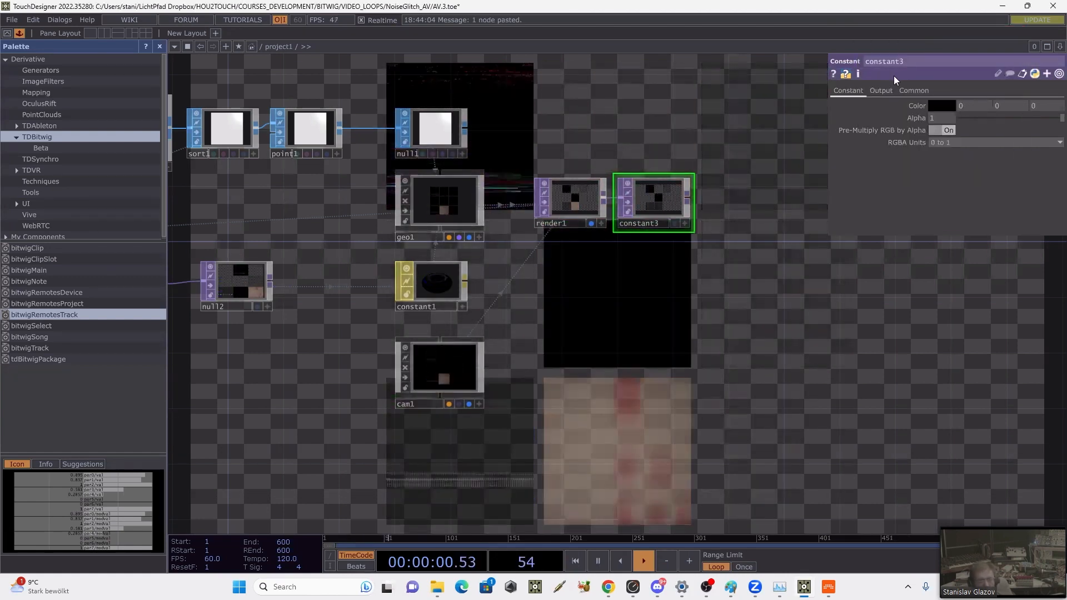
# Step: Set constant3's combine operation to Over and turn Swap Order on
pyautogui.click(890, 90)
pyautogui.click(961, 118)
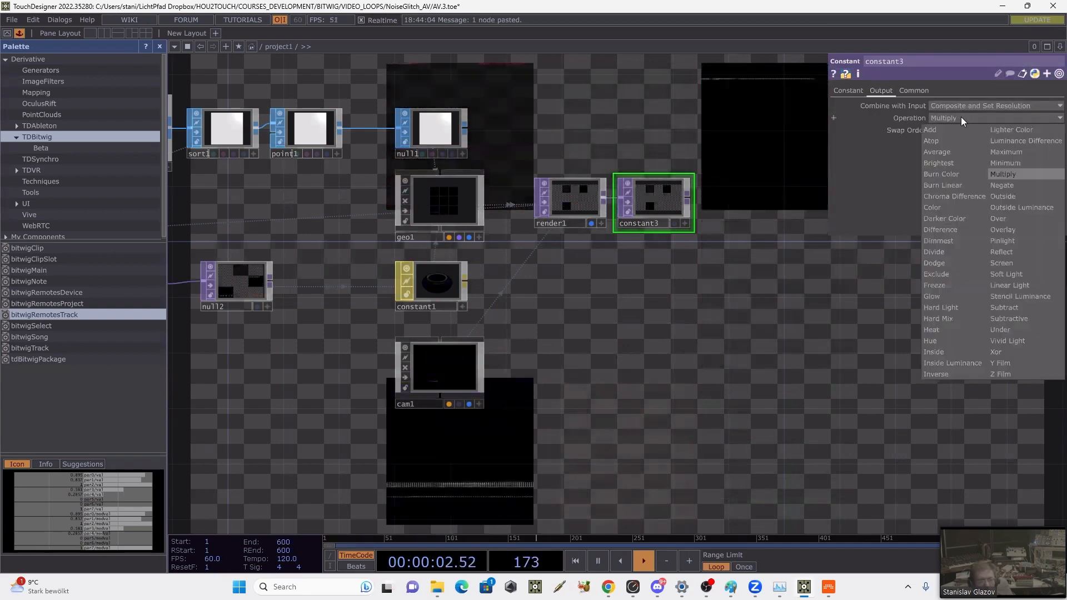
pyautogui.click(1001, 217)
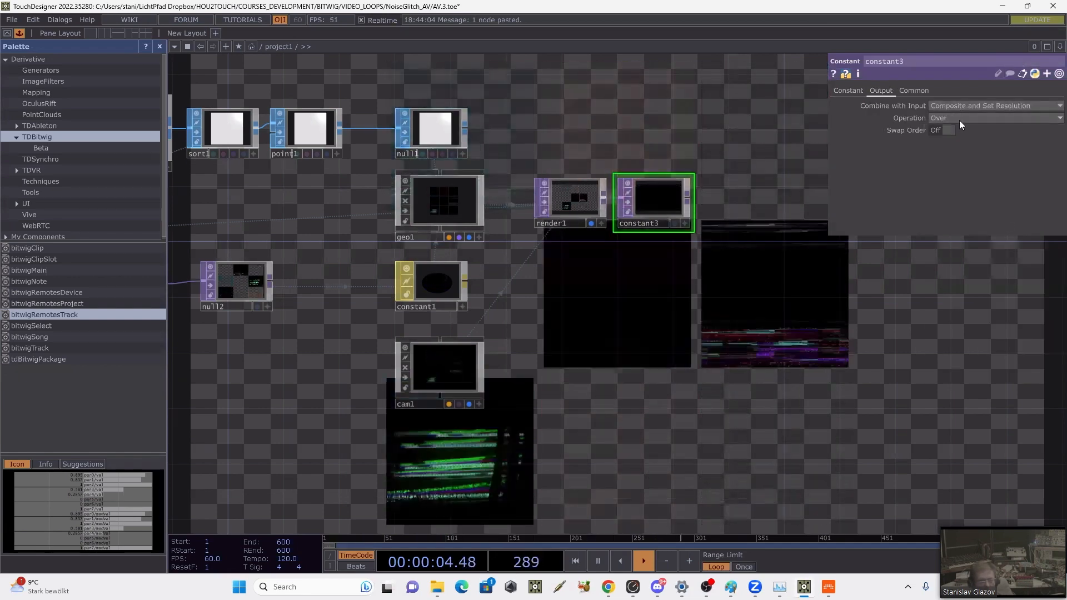
pyautogui.click(946, 130)
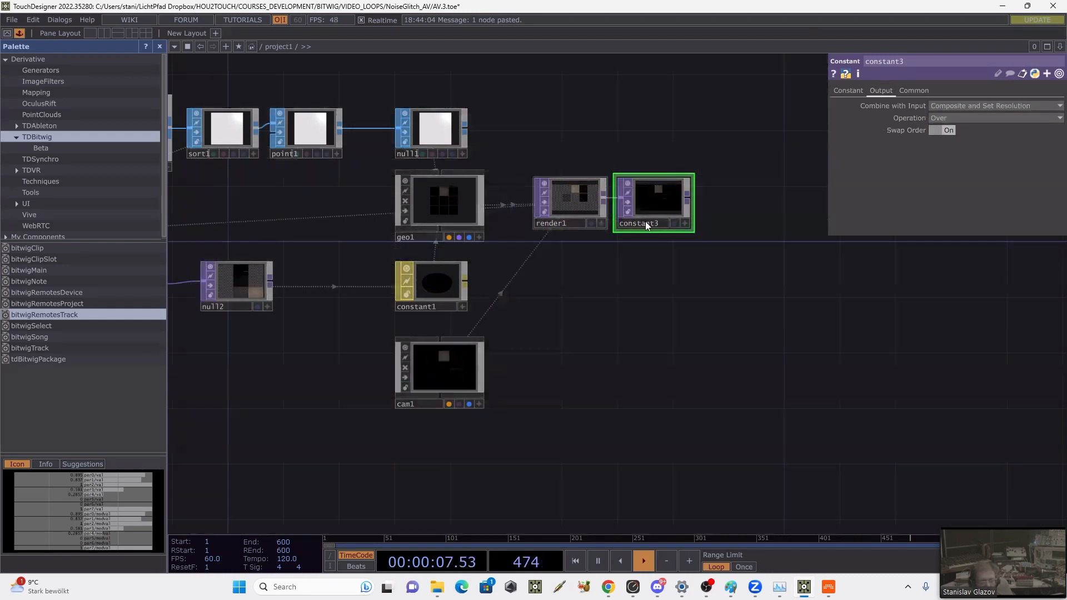
# Step: Display constant3 instead of render1 as the network background and shrink the node network away from most of the visuals
pyautogui.click(674, 224)
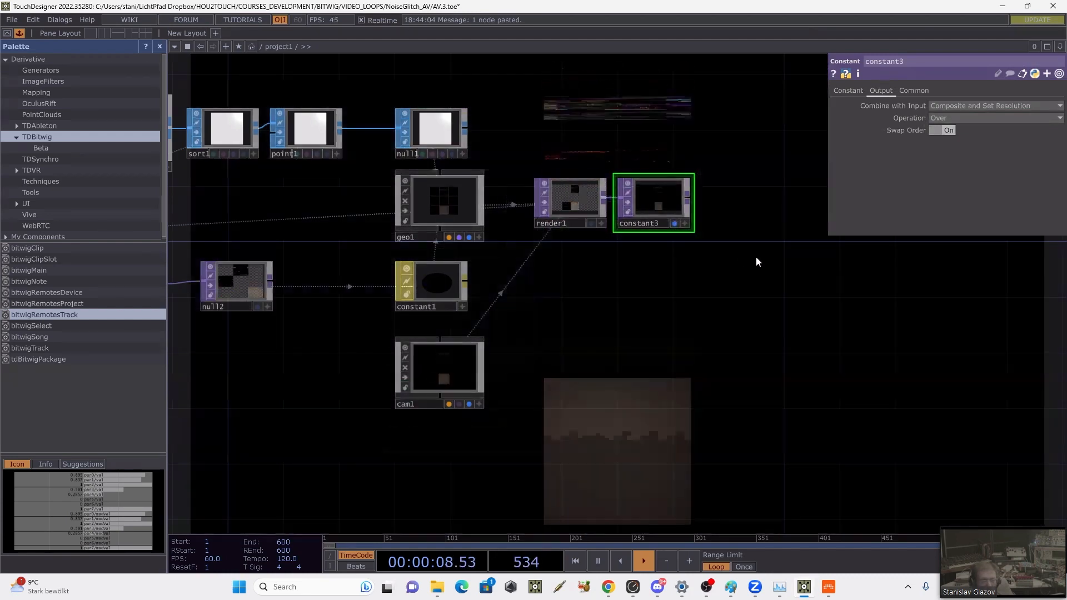
pyautogui.moveTo(755, 257); pyautogui.dragTo(650, 257)
pyautogui.scroll(-5, 650, 257)
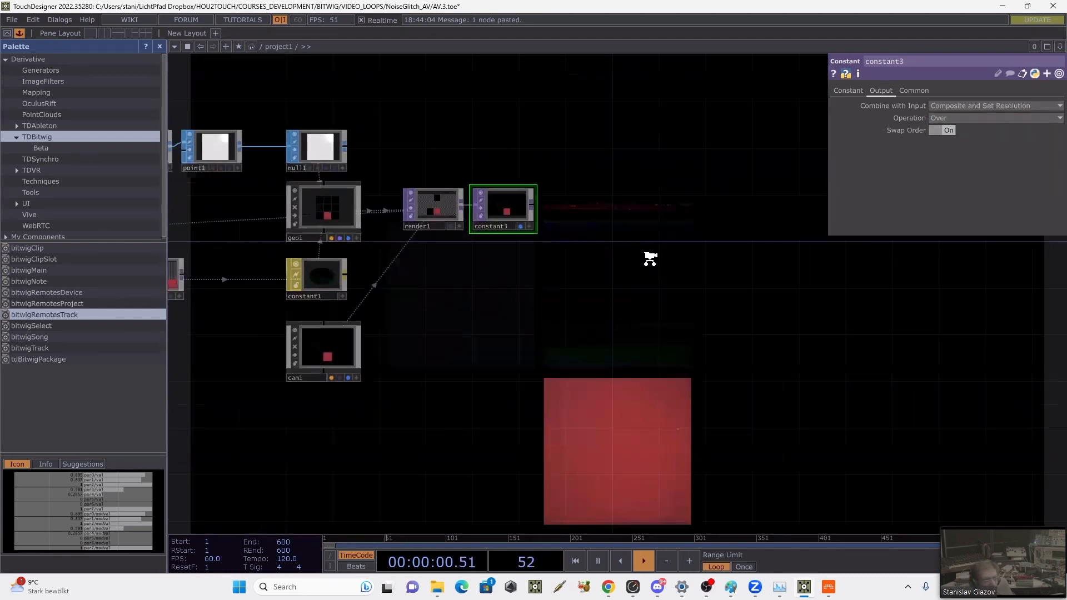
pyautogui.scroll(-2, 676, 295)
pyautogui.moveTo(695, 355); pyautogui.dragTo(783, 467)
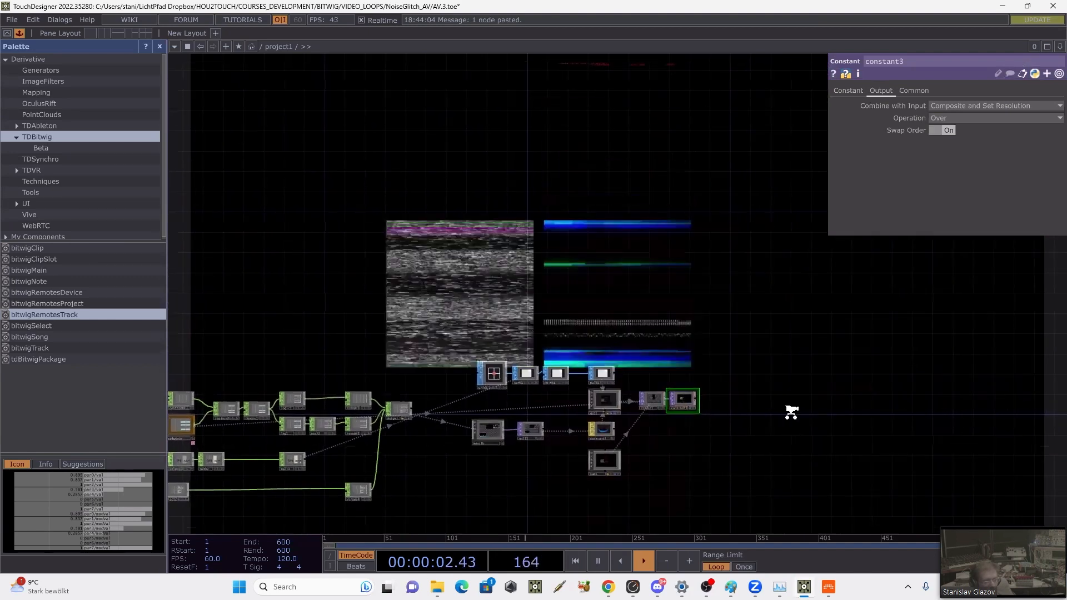
pyautogui.scroll(-3, 791, 412)
pyautogui.moveTo(809, 348); pyautogui.dragTo(760, 365)
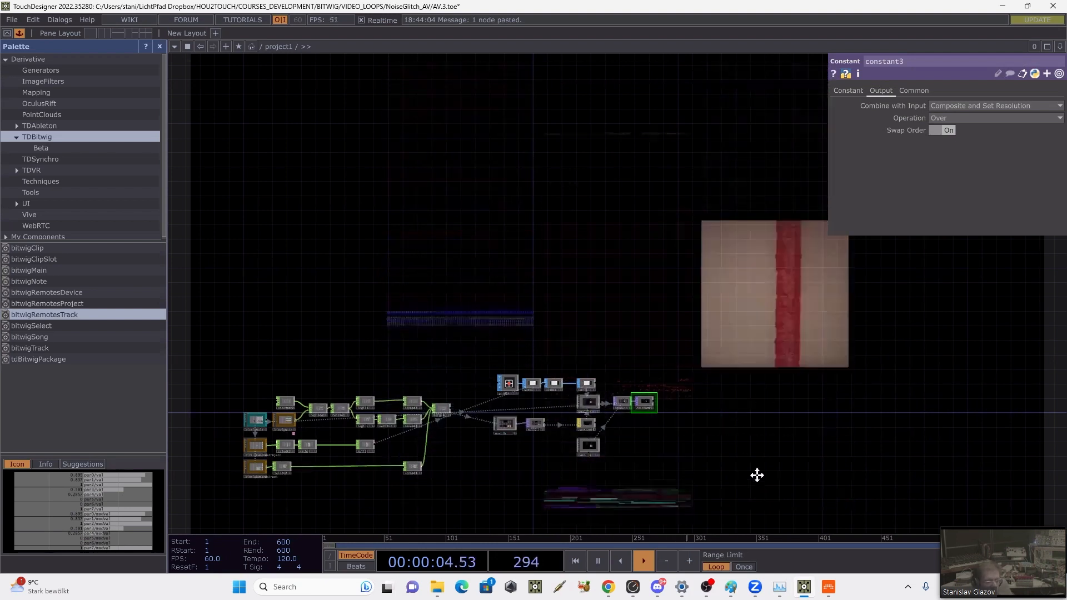
# Step: Switch to Bitwig and add a Leaders.mpg note at 1.4.3 in the Drum Machine's Scene 1 clip, shortened to 0.0.1.54
pyautogui.click(828, 587)
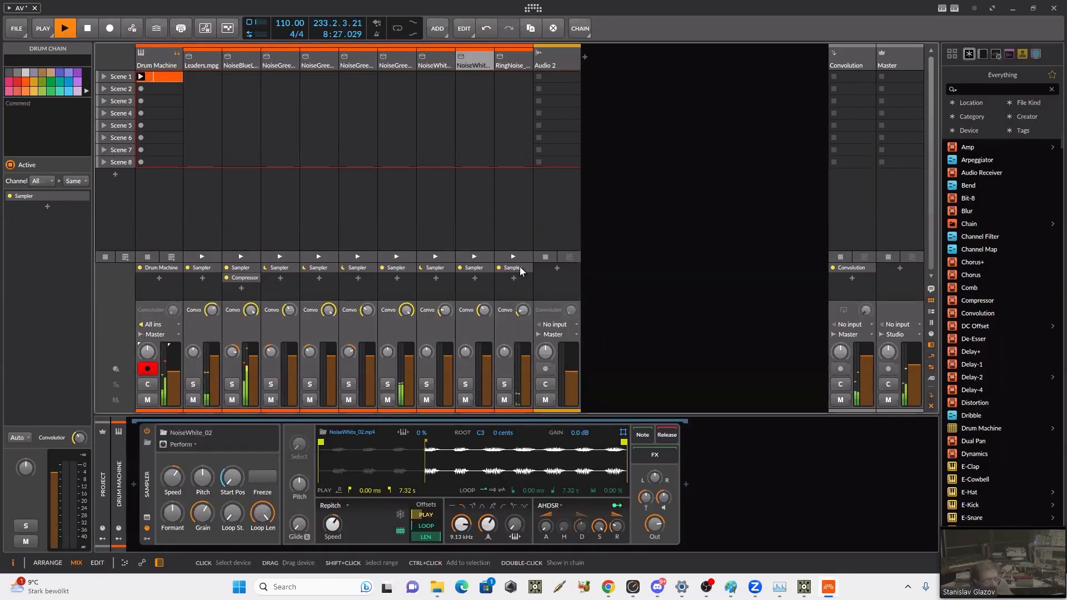
pyautogui.doubleClick(158, 77)
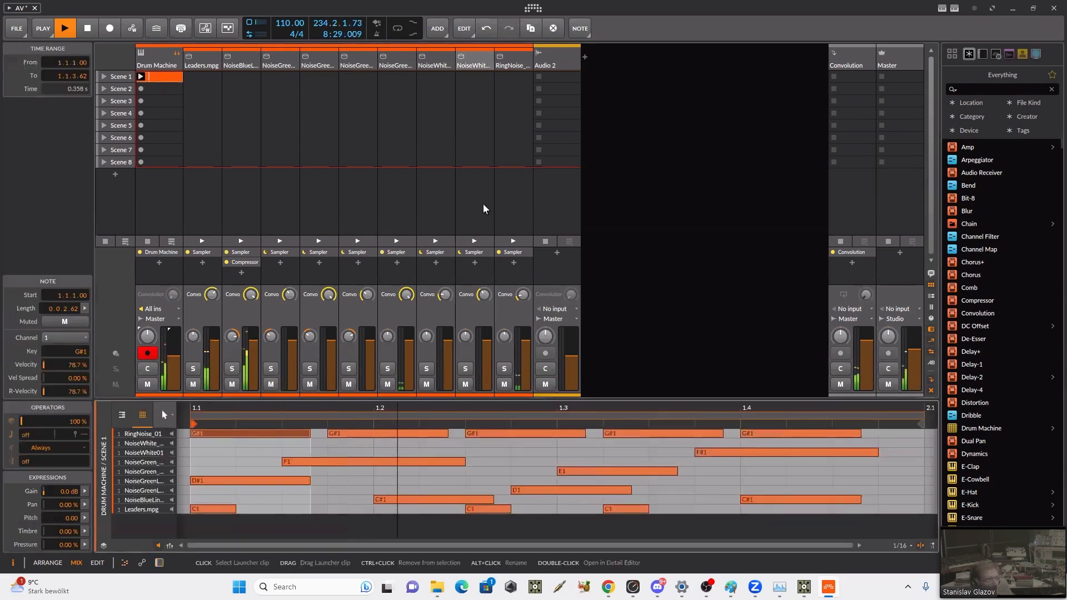
pyautogui.click(399, 434)
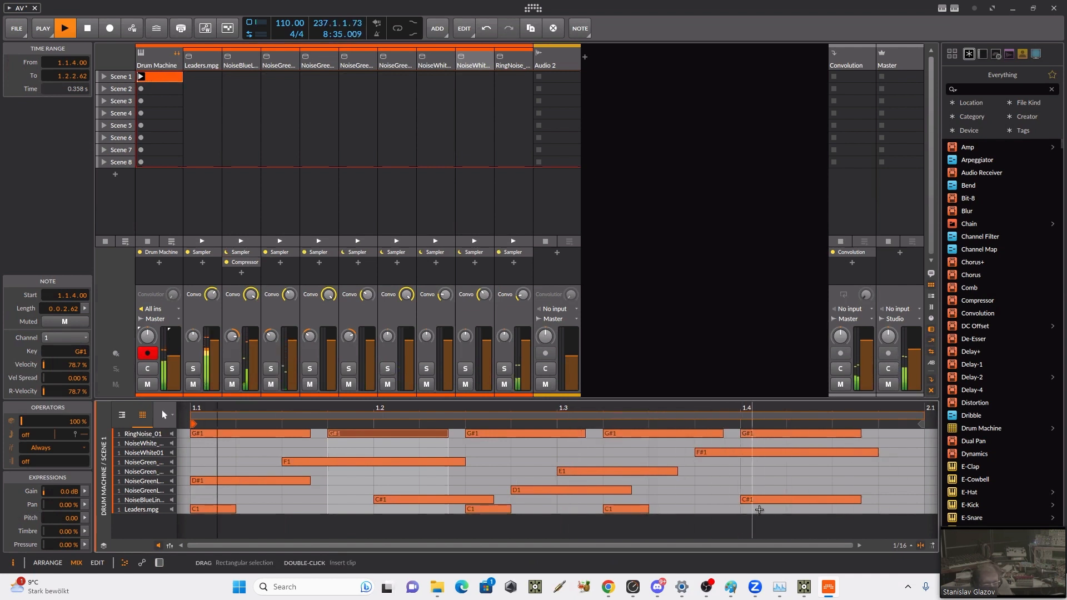
pyautogui.click(836, 504)
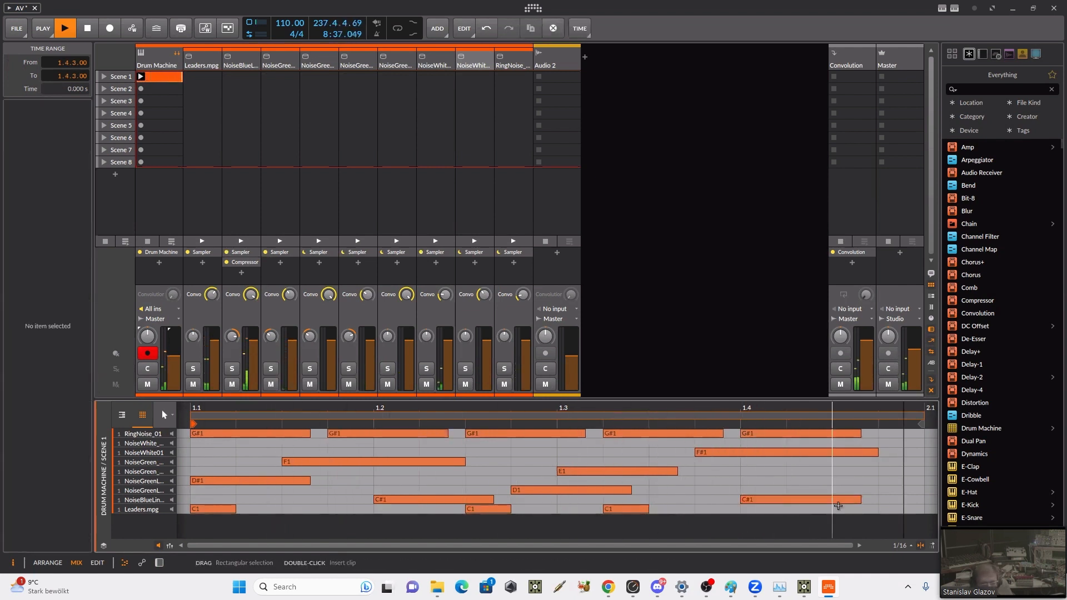
pyautogui.doubleClick(837, 505)
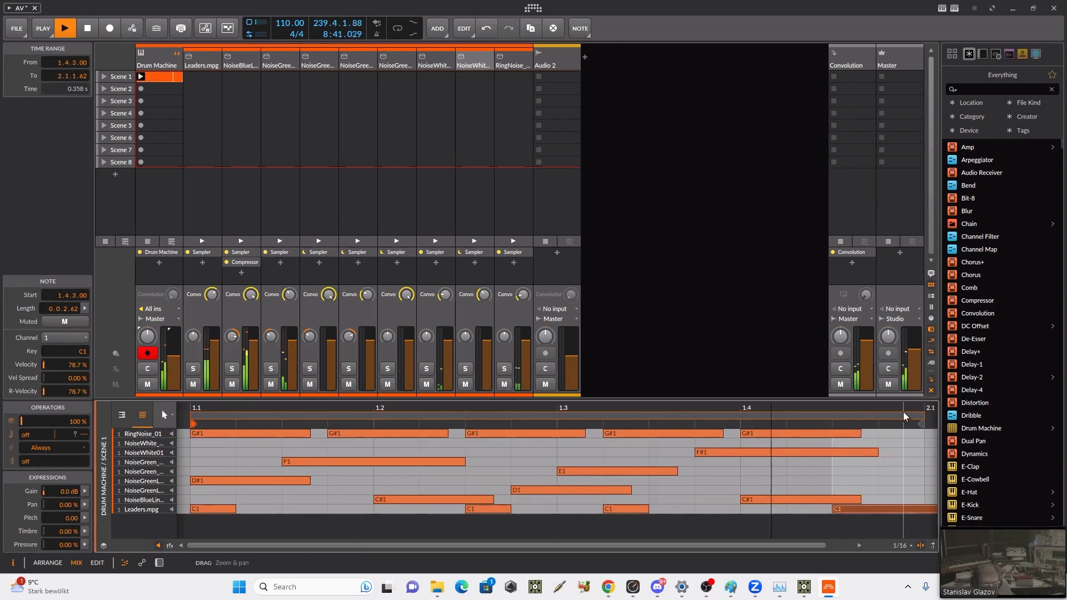
pyautogui.moveTo(905, 409); pyautogui.dragTo(859, 408)
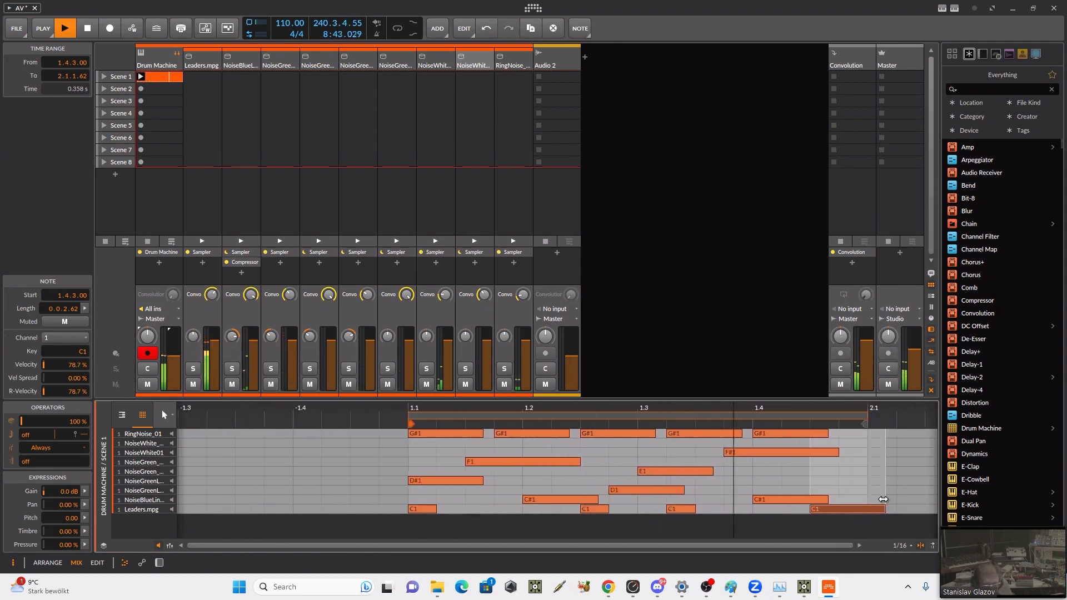
pyautogui.moveTo(885, 510); pyautogui.dragTo(853, 510)
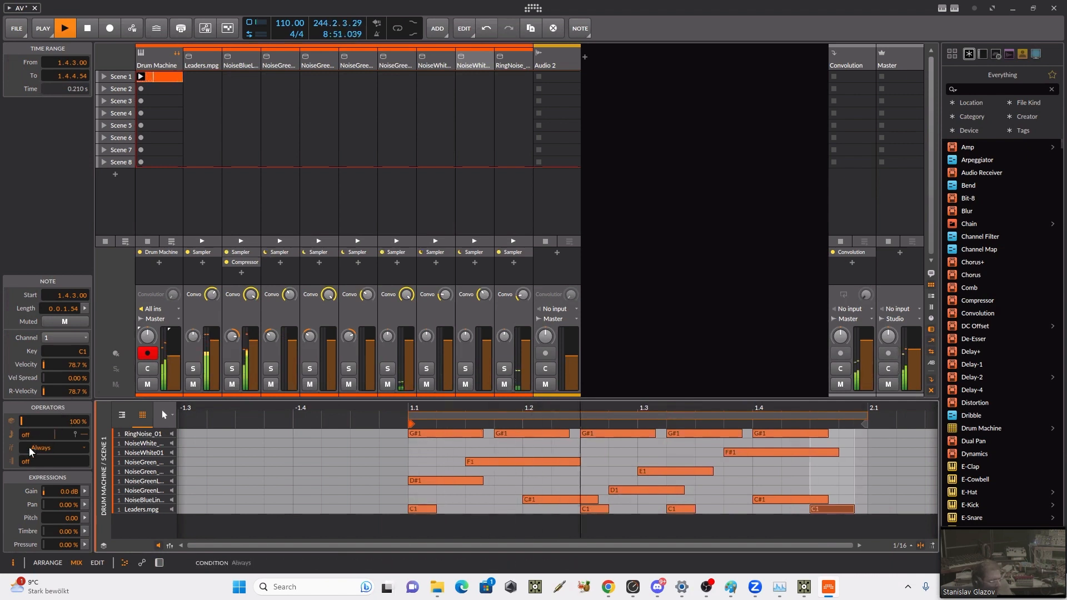
# Step: Set the chance of the Leaders.mpg note at 1.4.3 to 47% and the repeats of the one at 1.3.2 to 2
pyautogui.moveTo(27, 424); pyautogui.dragTo(28, 442)
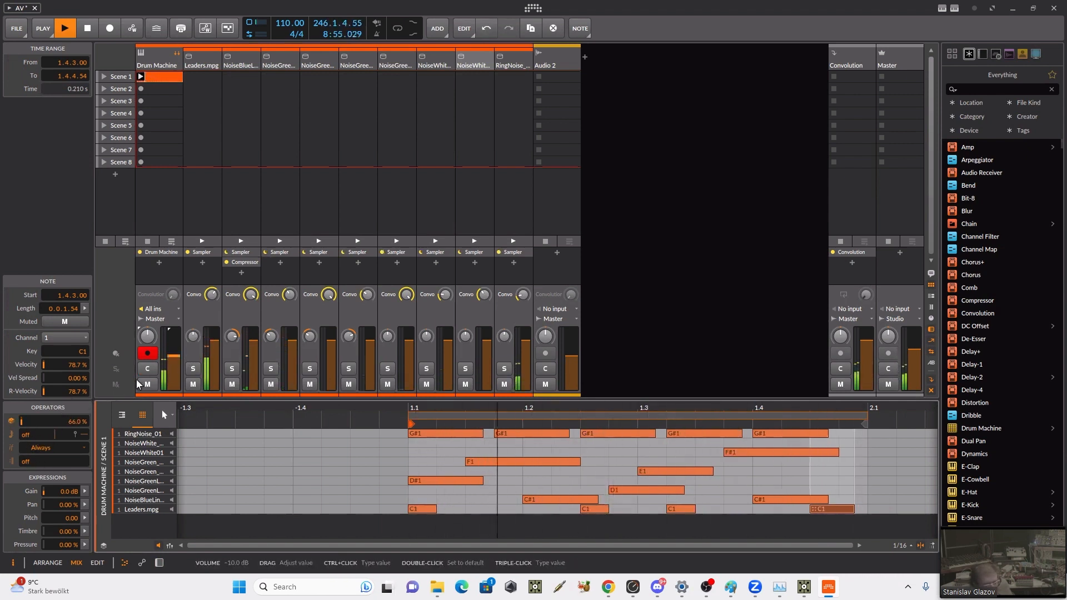
pyautogui.moveTo(24, 425); pyautogui.dragTo(24, 437)
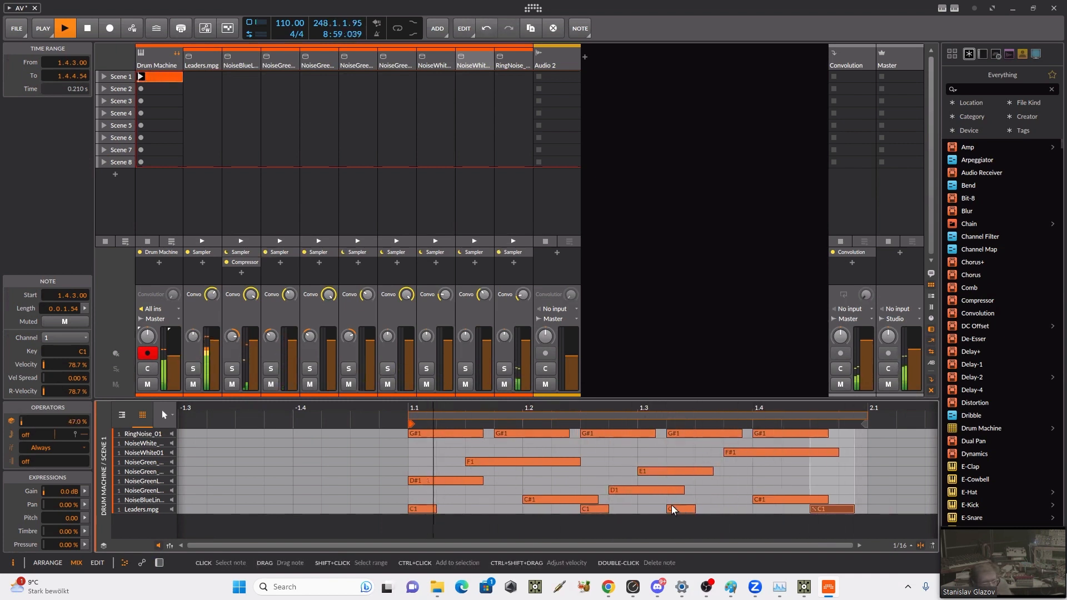
pyautogui.click(672, 509)
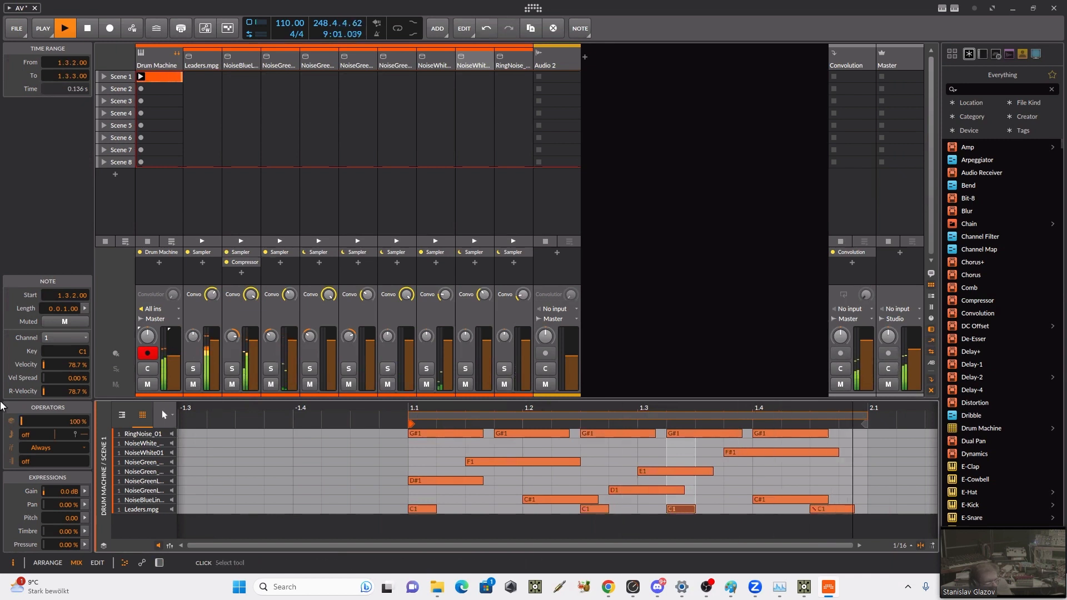
pyautogui.moveTo(25, 461); pyautogui.dragTo(25, 457)
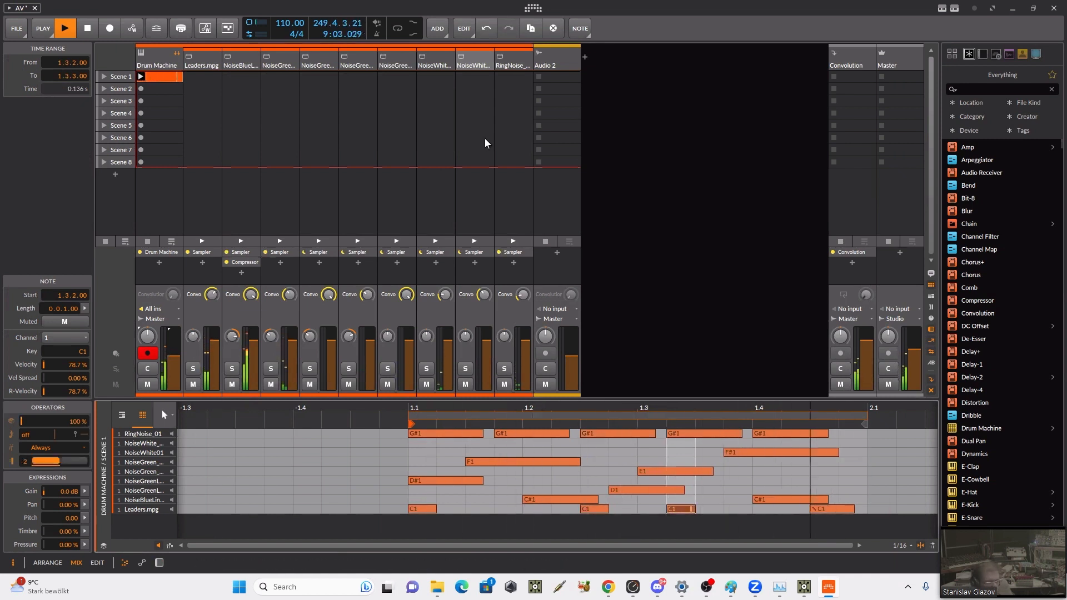
# Step: Set the repeats of the RingNoise_01 note at 1.3.2 to 2
pyautogui.click(514, 438)
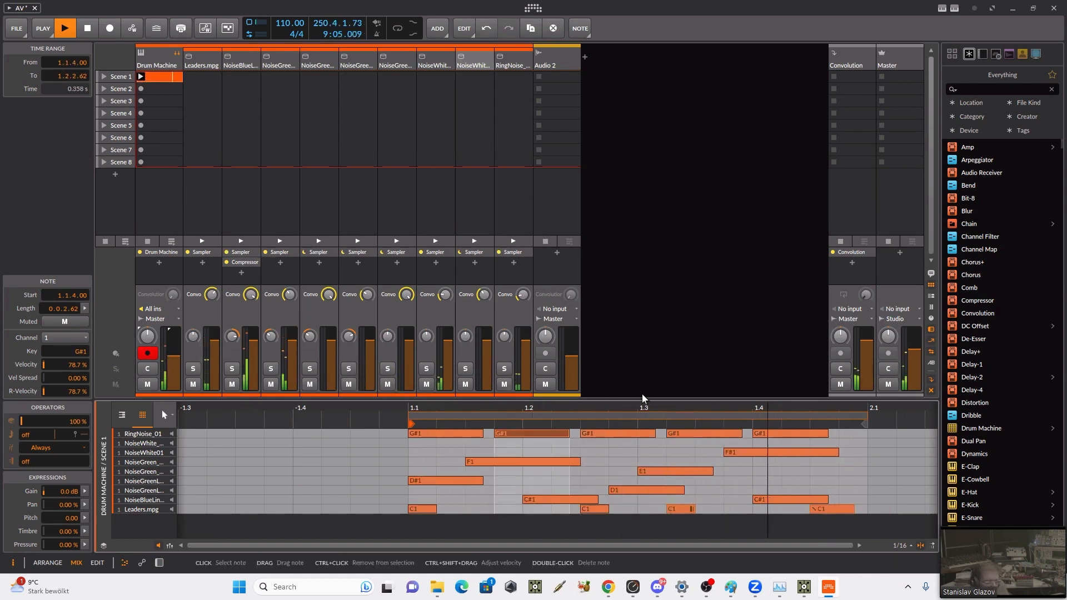
pyautogui.click(680, 437)
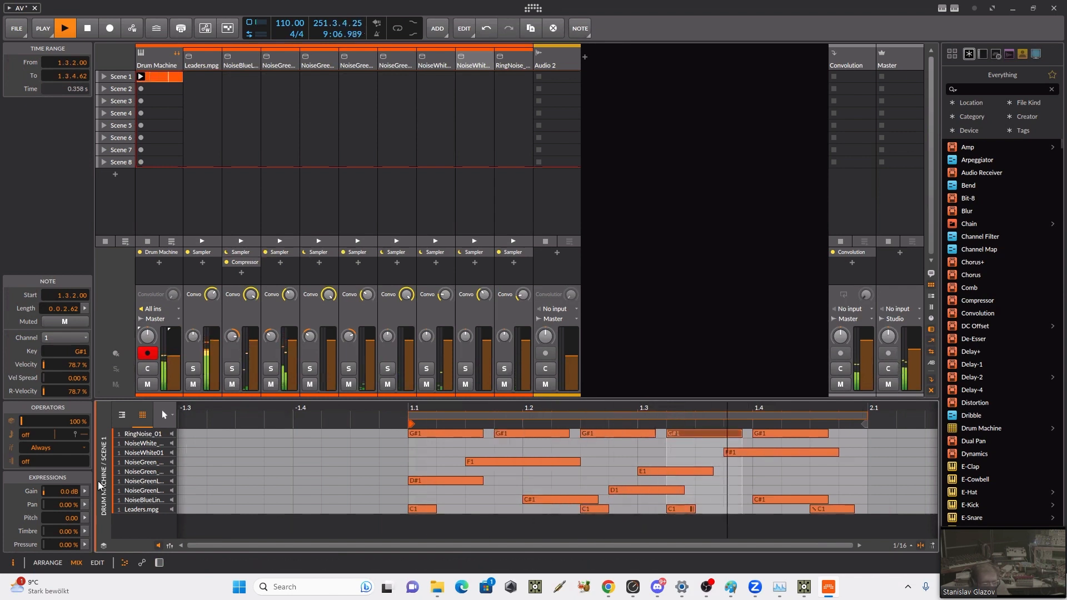
pyautogui.moveTo(25, 461); pyautogui.dragTo(25, 457)
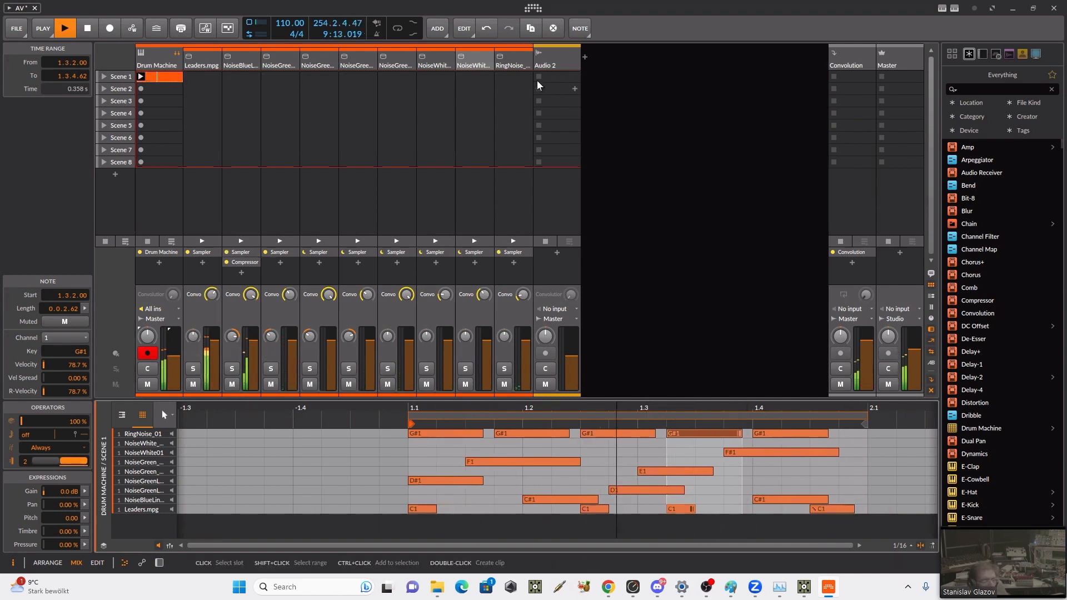
# Step: Insert a Compressor after the Sampler in the Drum Machine's RingNoise_01 chain
pyautogui.click(513, 65)
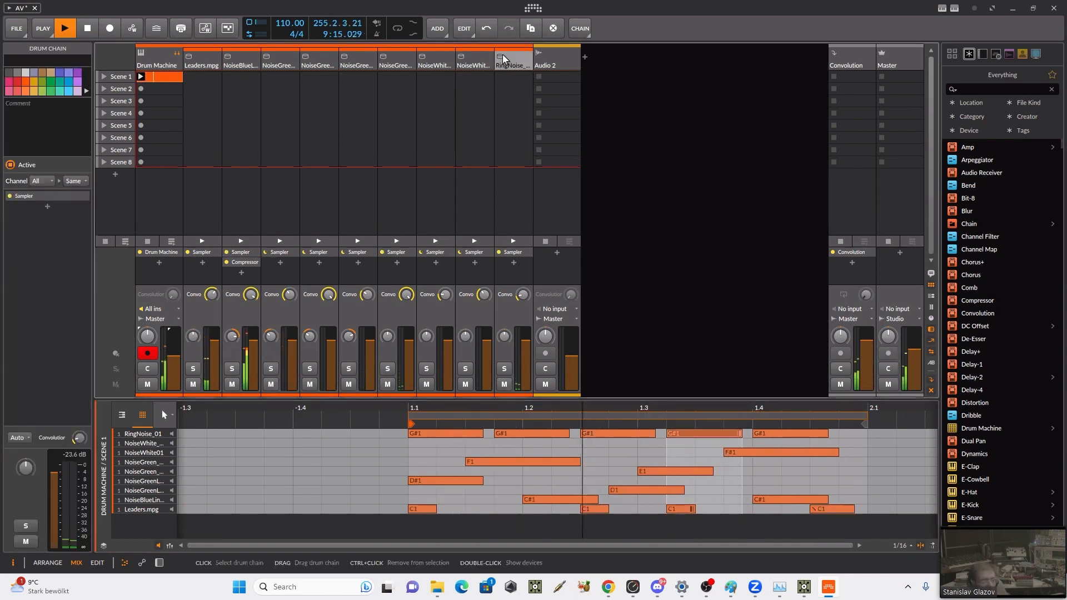
pyautogui.press('d')
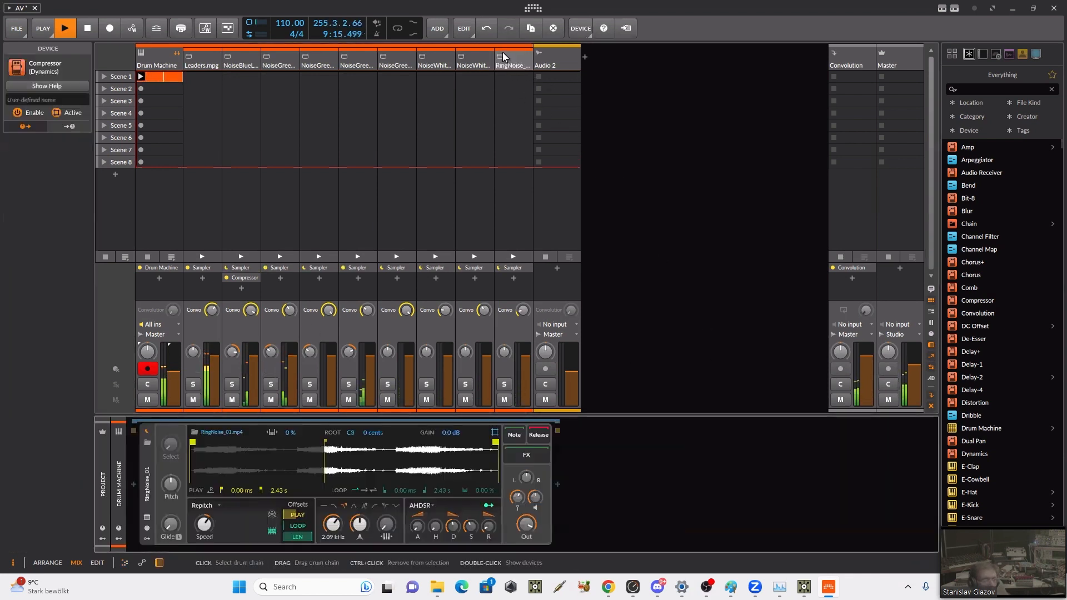
pyautogui.click(557, 483)
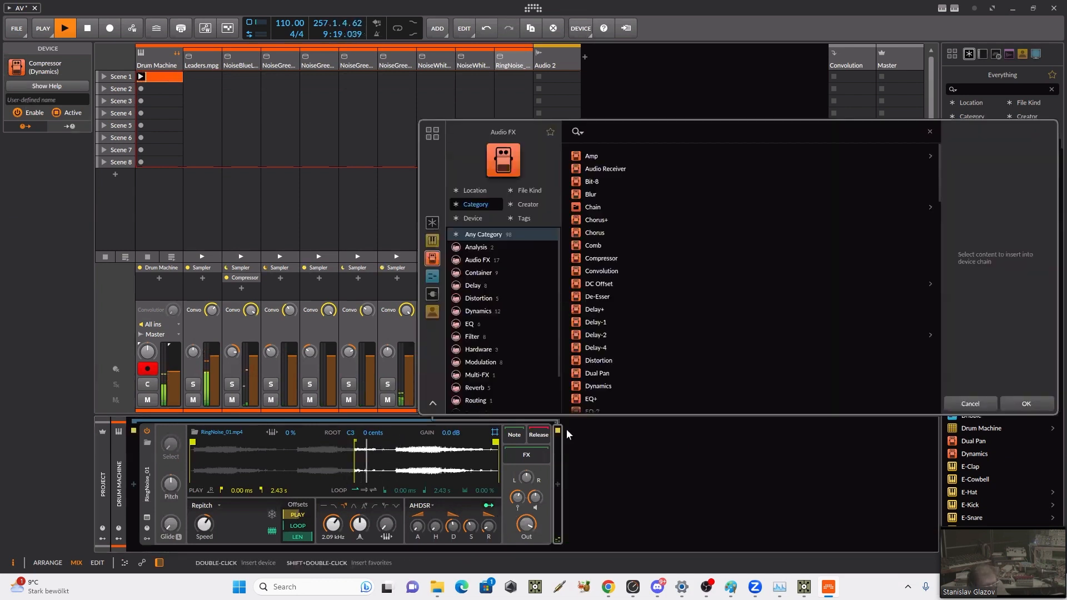
pyautogui.write('o')
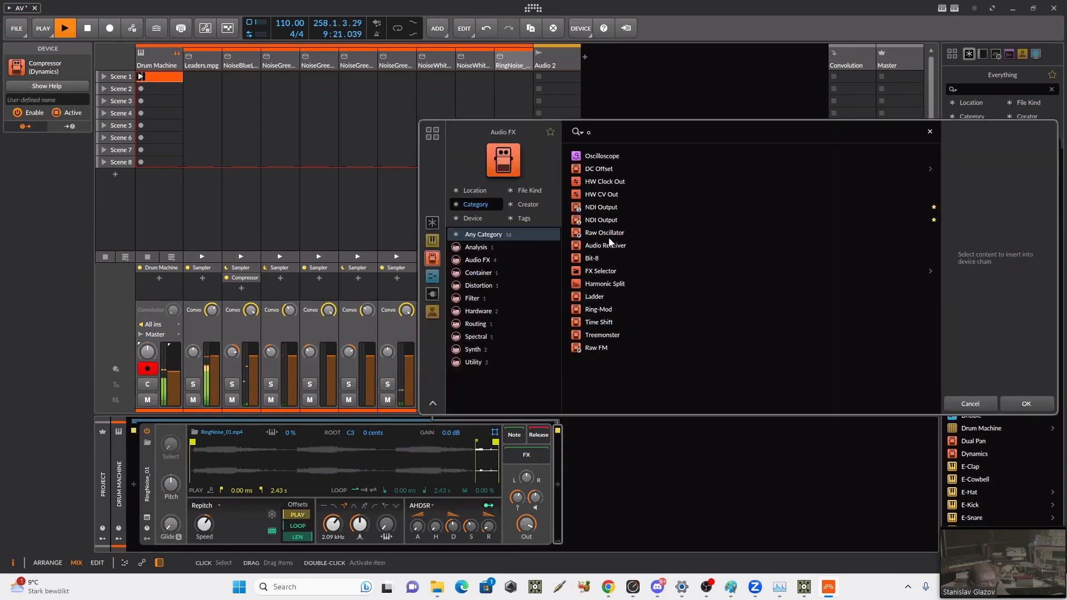
pyautogui.press('BackSpace')
pyautogui.write('cp')
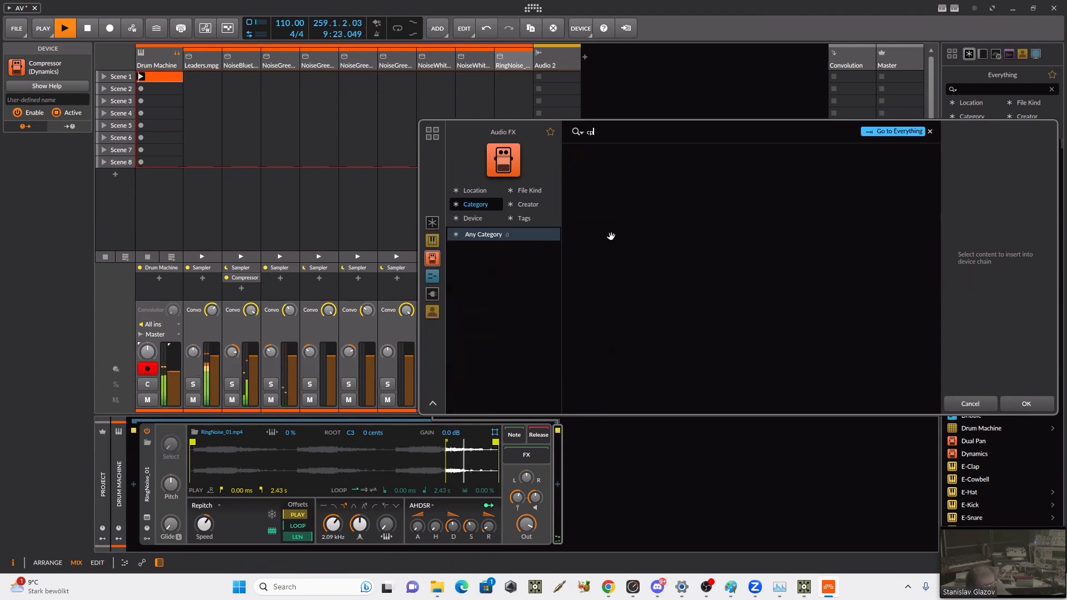
pyautogui.press('BackSpace')
pyautogui.write('p')
pyautogui.press('BackSpace')
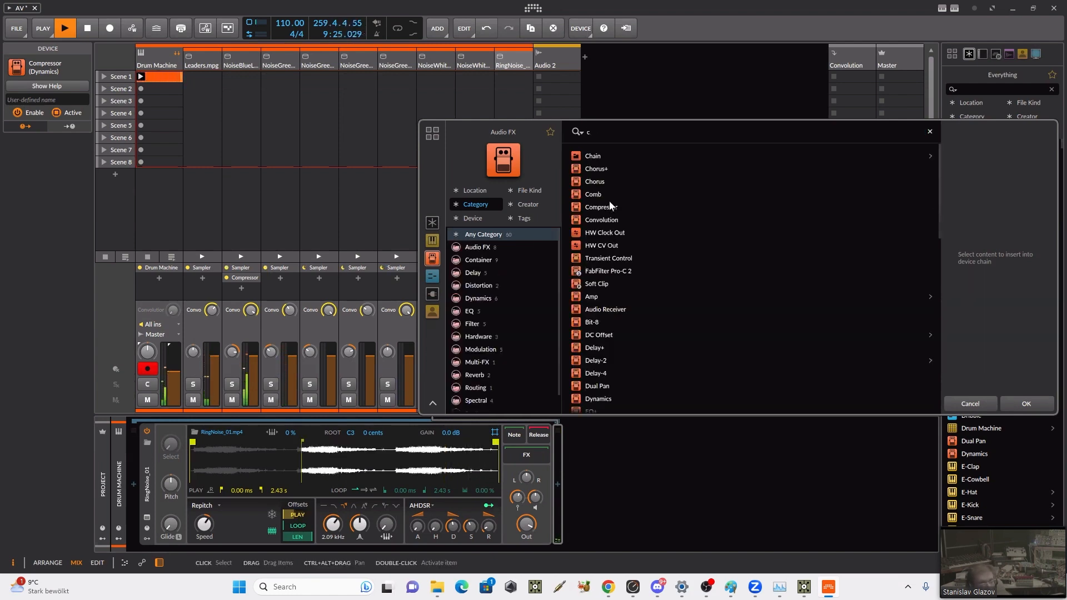
pyautogui.doubleClick(612, 209)
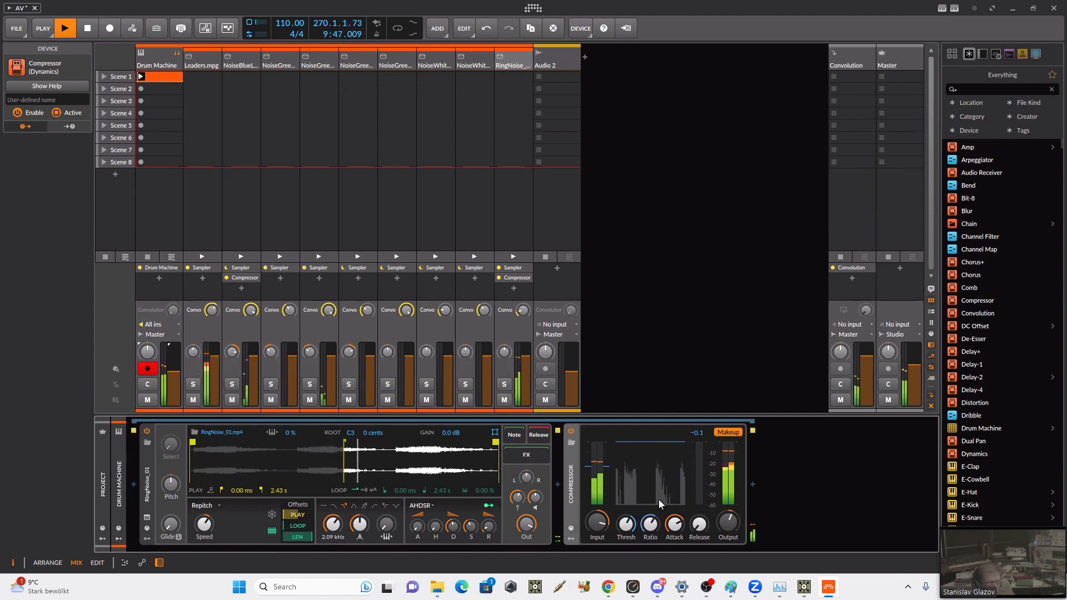
# Step: Raise the filter cutoff of the RingNoise_01 Sampler to 4.19 kHz
pyautogui.moveTo(464, 529); pyautogui.dragTo(464, 526)
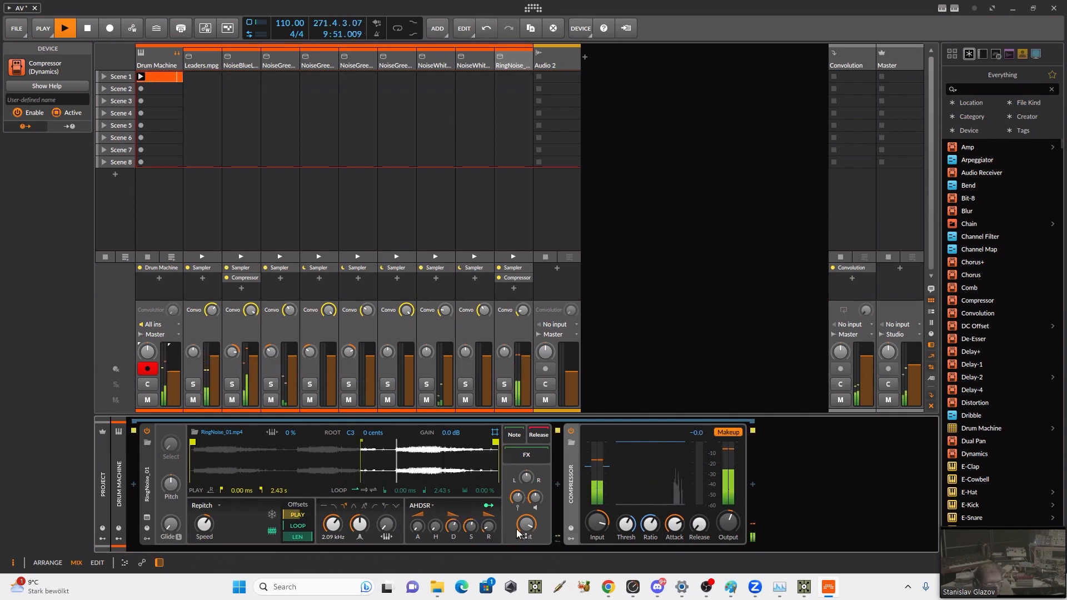
pyautogui.moveTo(334, 525); pyautogui.dragTo(339, 482)
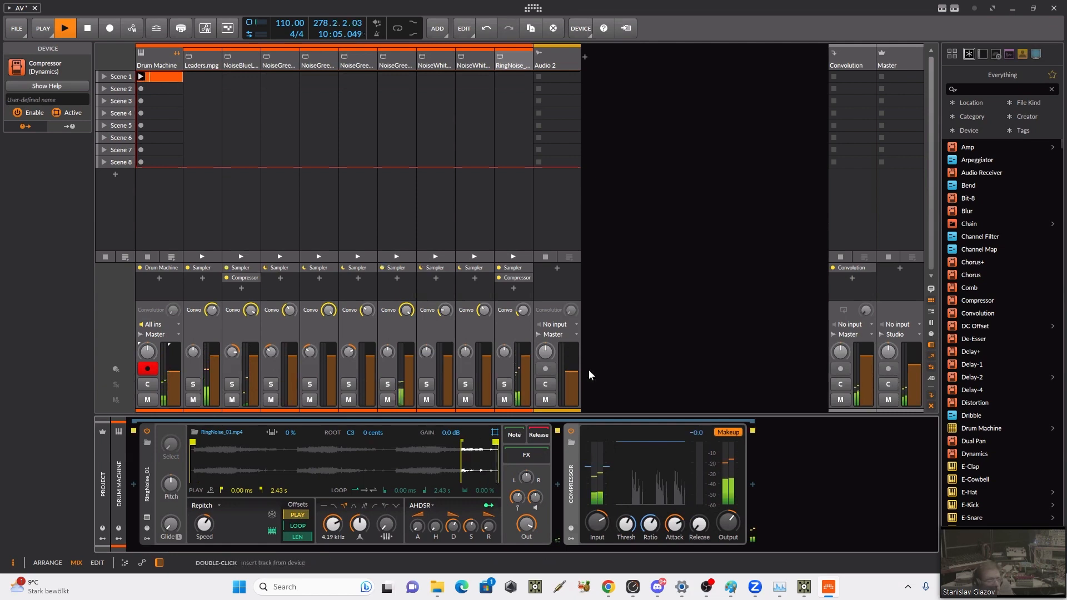
# Step: Stop playback in Bitwig, then switch to TouchDesigner and save the project as AV.4.toe
pyautogui.click(804, 587)
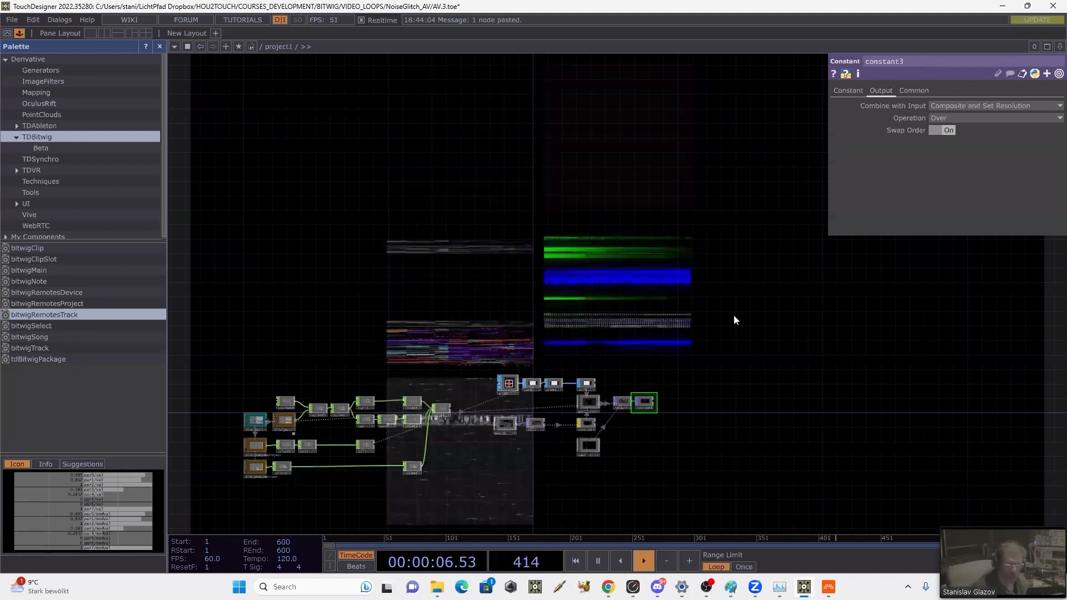
pyautogui.click(828, 587)
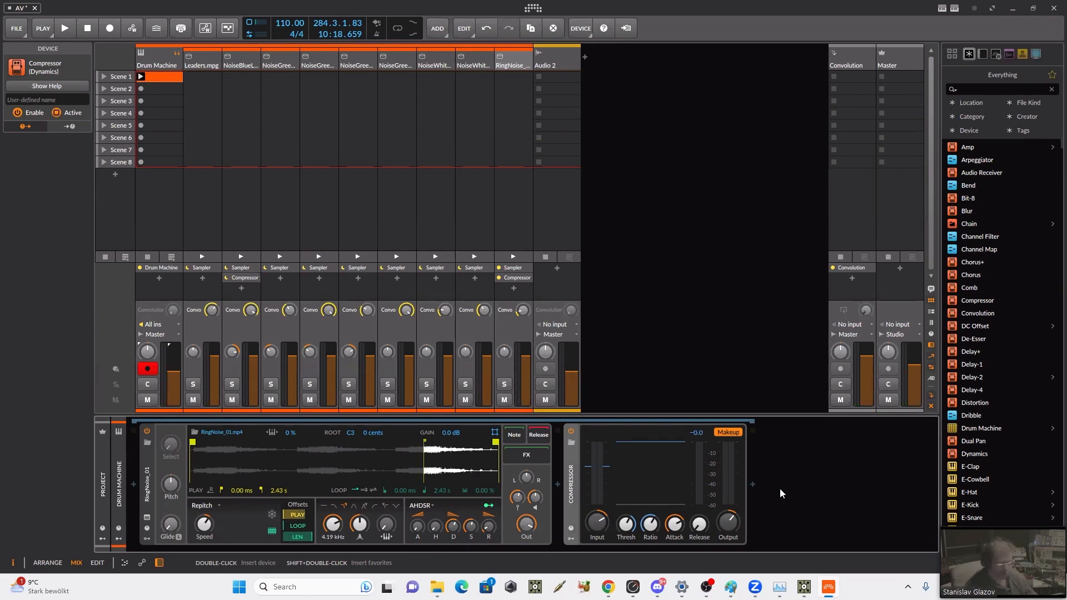
pyautogui.click(801, 590)
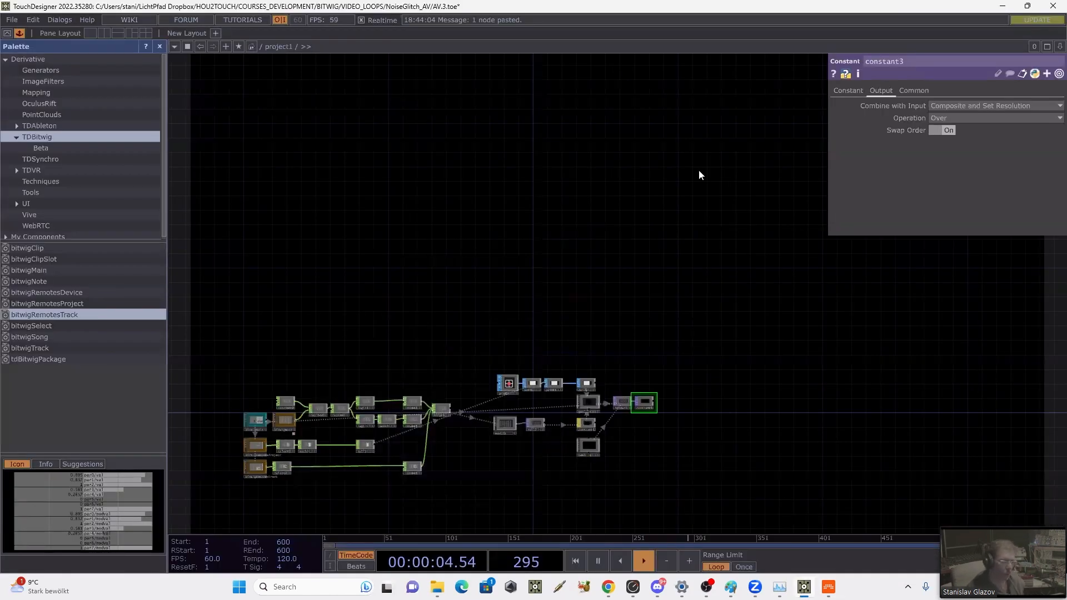
pyautogui.click(14, 20)
pyautogui.click(35, 78)
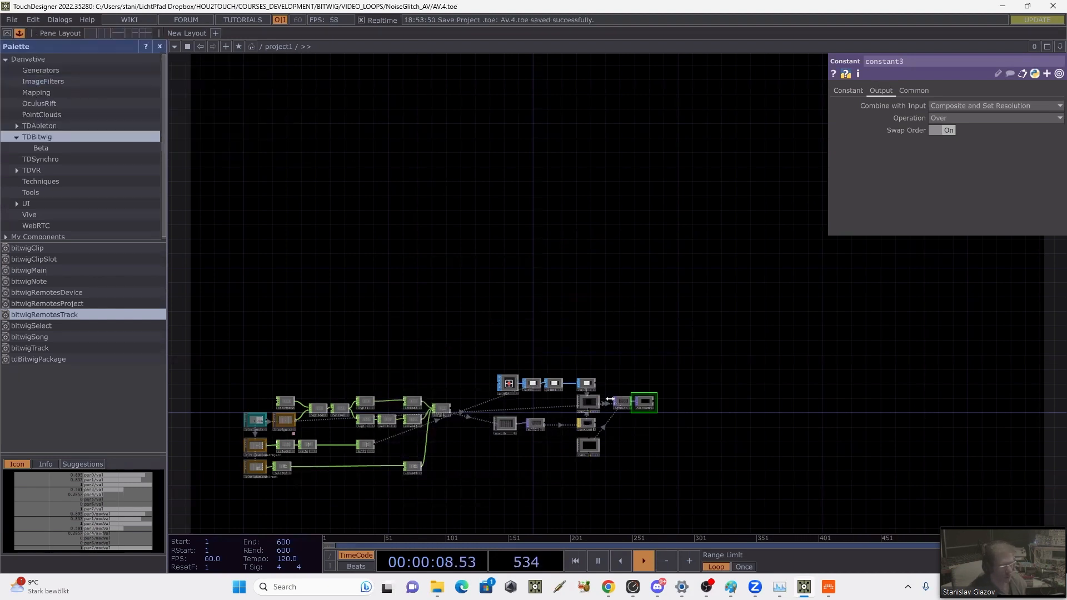
# Step: Switch to Chrome, copy the course page address hou2touch.com/TDBitwig and return to TouchDesigner
pyautogui.moveTo(681, 456); pyautogui.dragTo(598, 239)
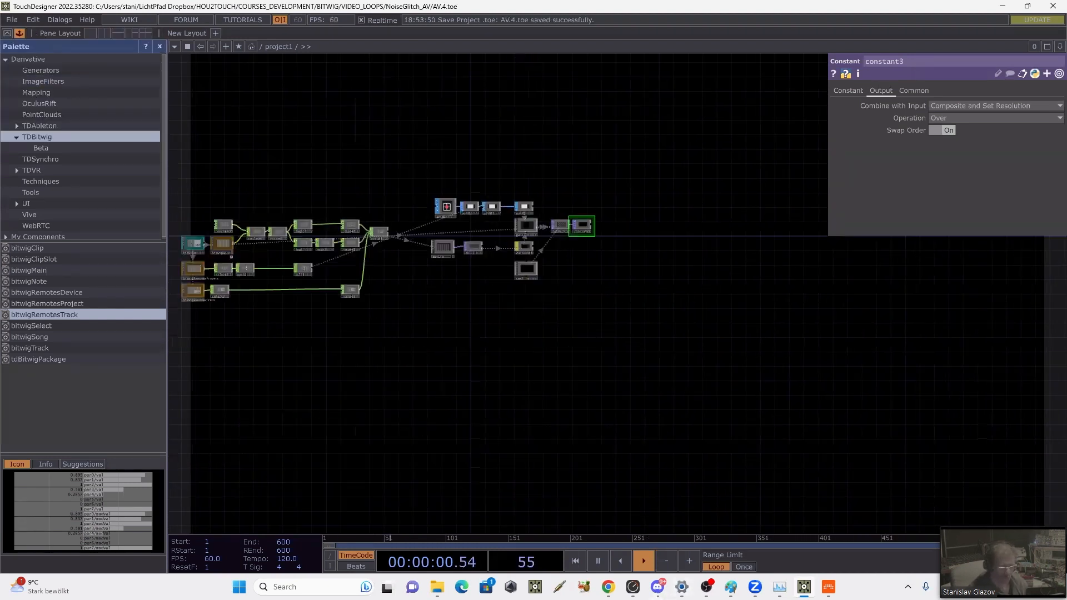
pyautogui.moveTo(608, 587)
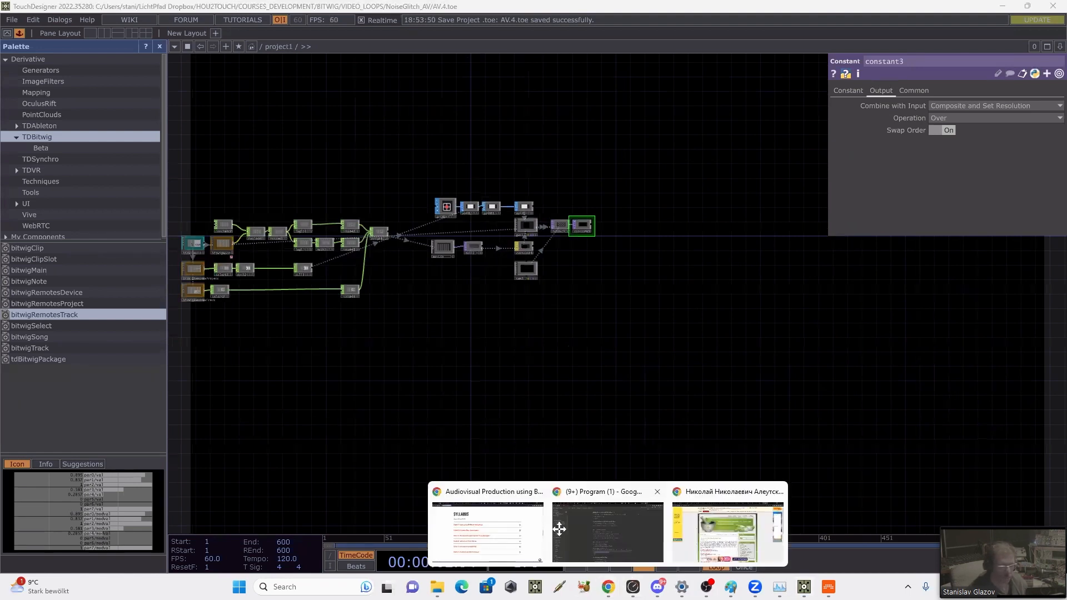
pyautogui.click(488, 528)
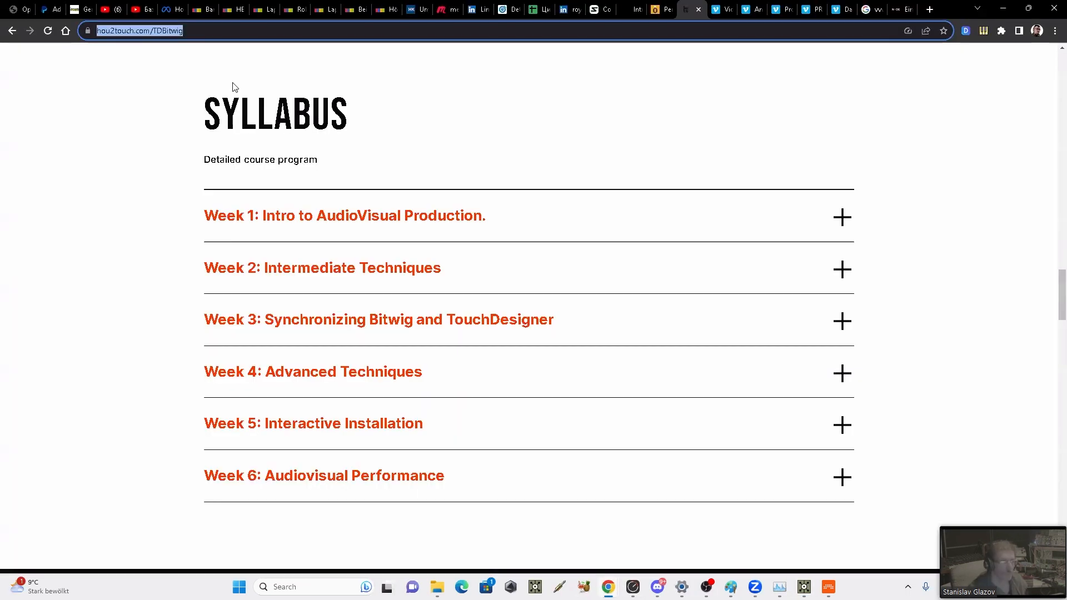
pyautogui.click(1003, 9)
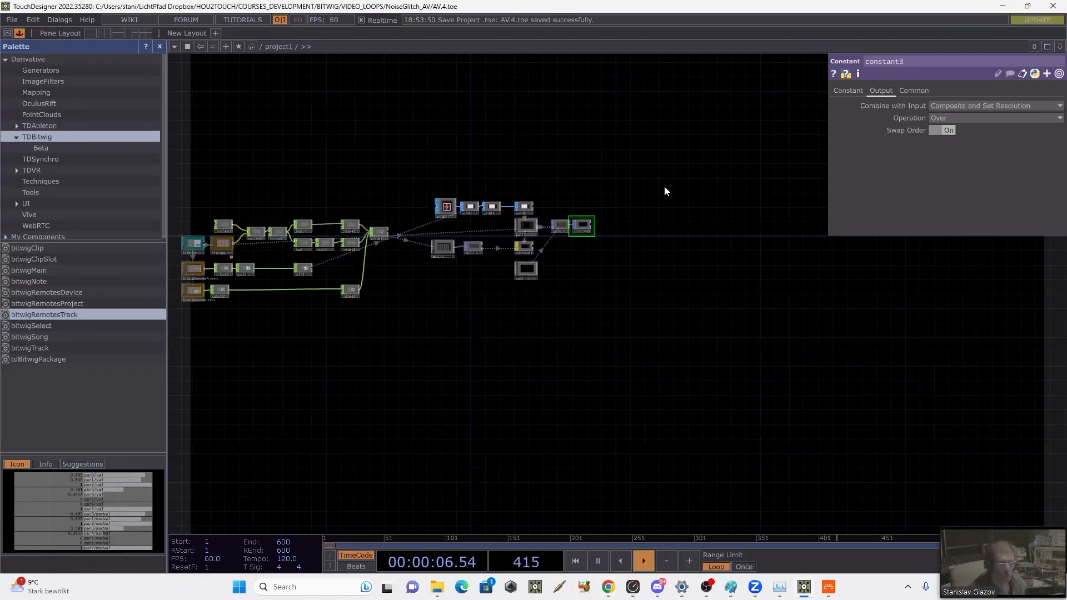
# Step: Add a Text TOP connected to the output of constant3
pyautogui.scroll(5, 608, 225)
pyautogui.rightClick(554, 221)
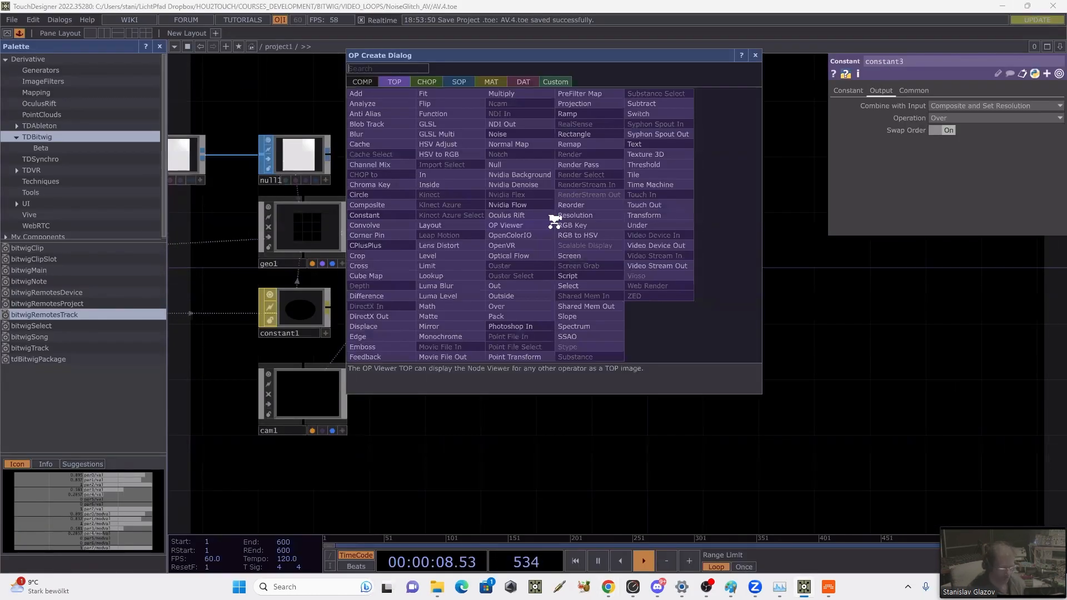
pyautogui.write('t')
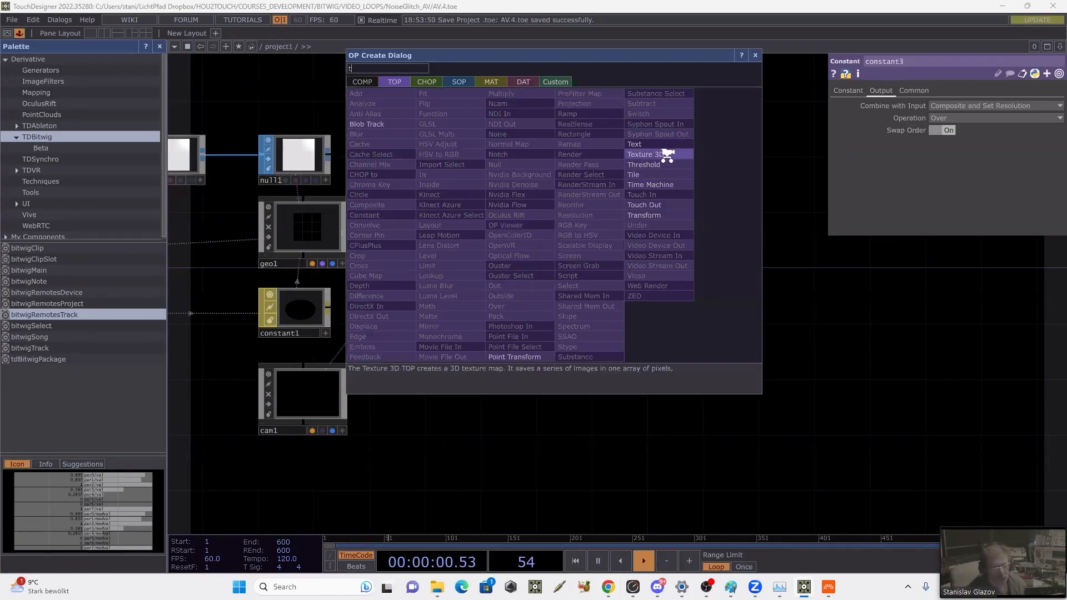
pyautogui.click(634, 145)
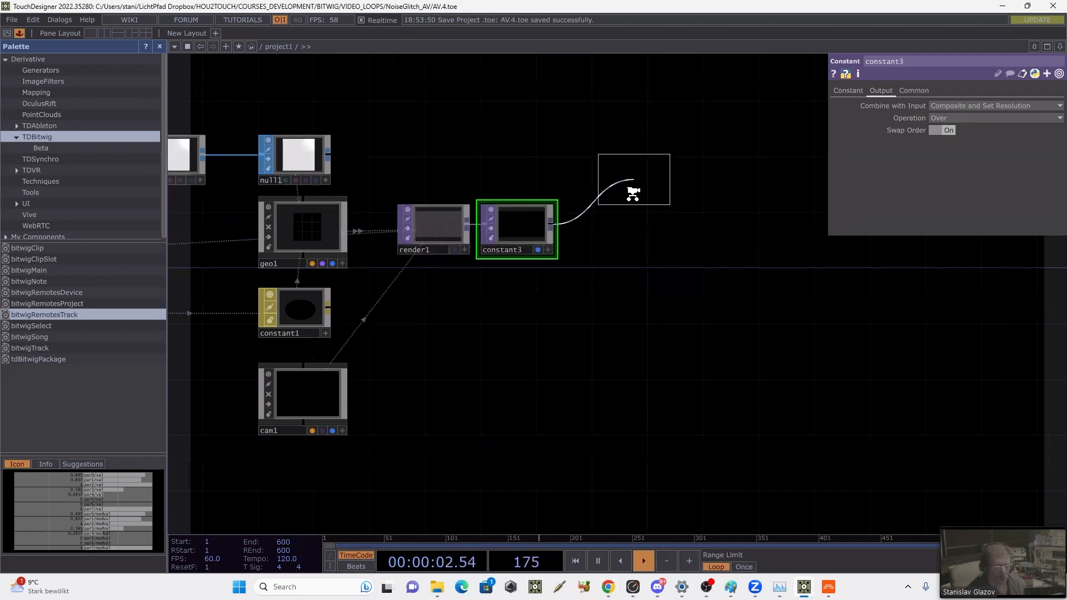
pyautogui.click(617, 227)
pyautogui.scroll(5, 652, 215)
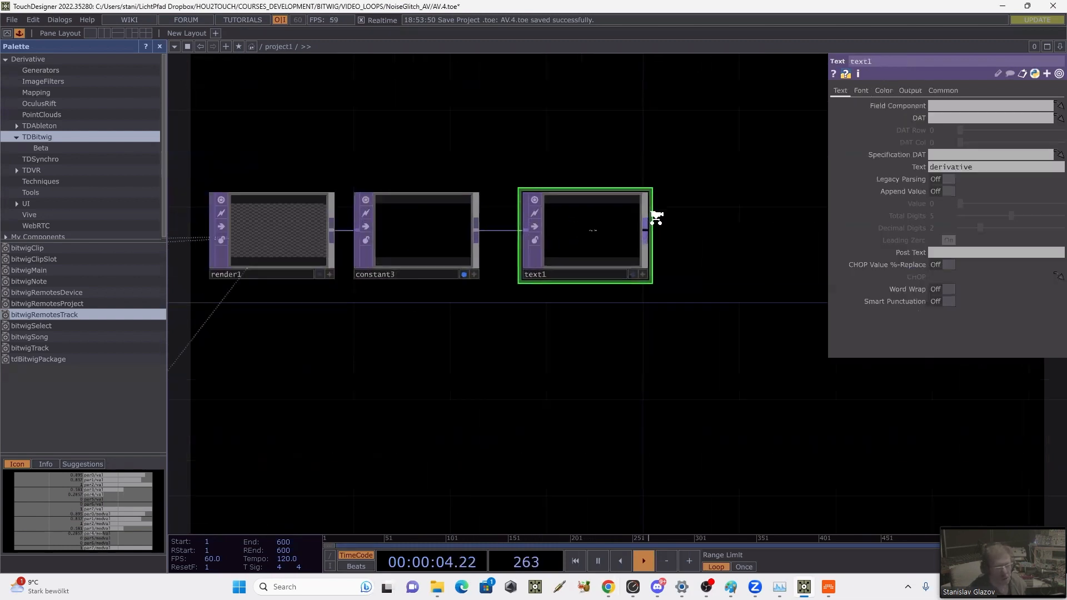
pyautogui.click(936, 165)
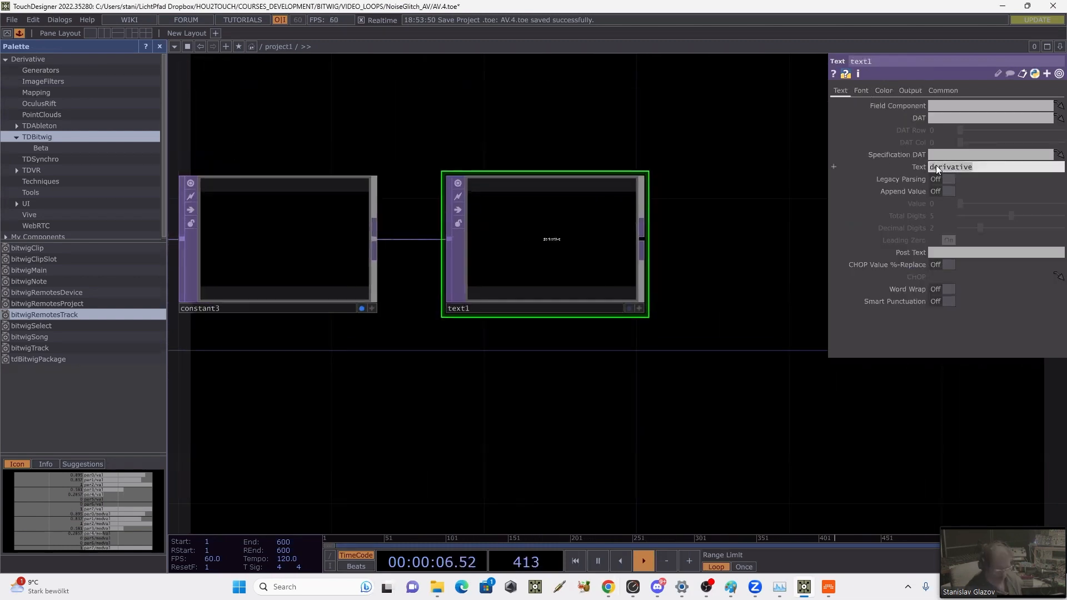
pyautogui.write('https://hou2touch.com/TDBitwig')
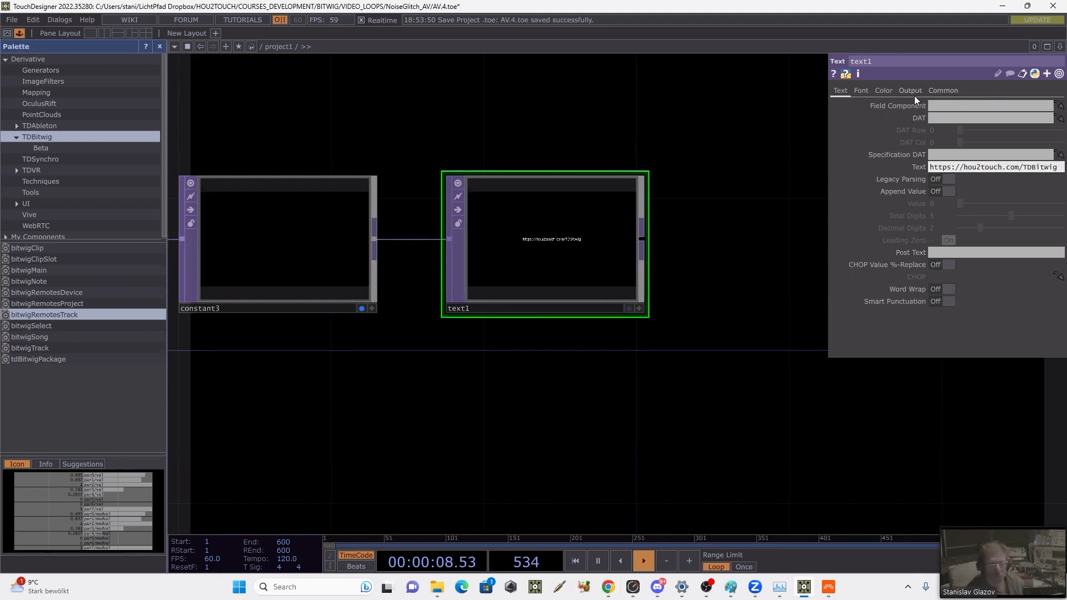
pyautogui.click(361, 307)
pyautogui.click(628, 308)
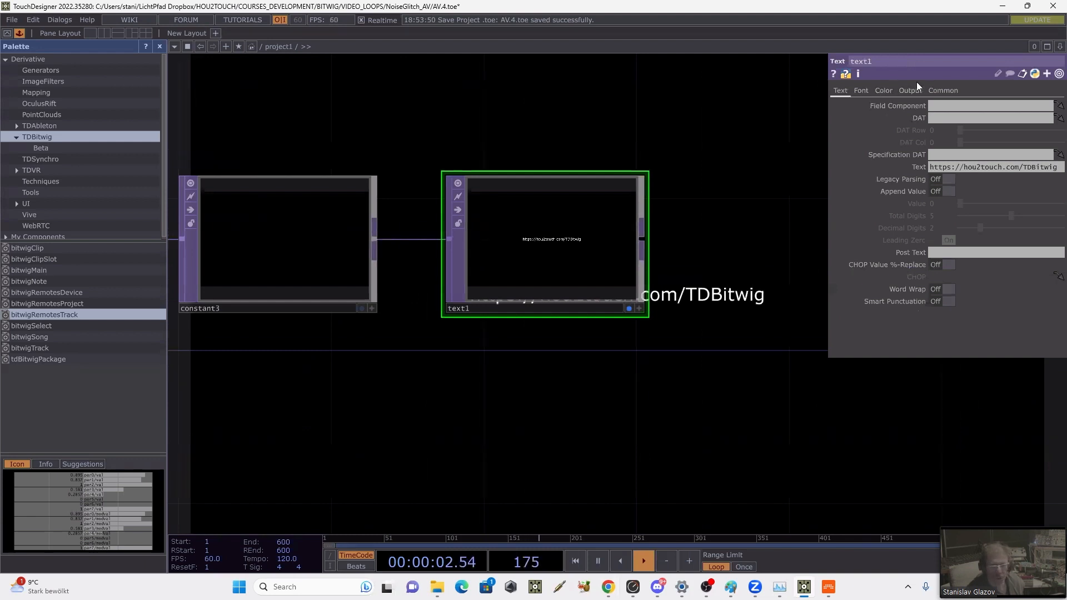
# Step: Set text1's font size to 50 and hide the parameter window so the background text is unobstructed
pyautogui.click(861, 90)
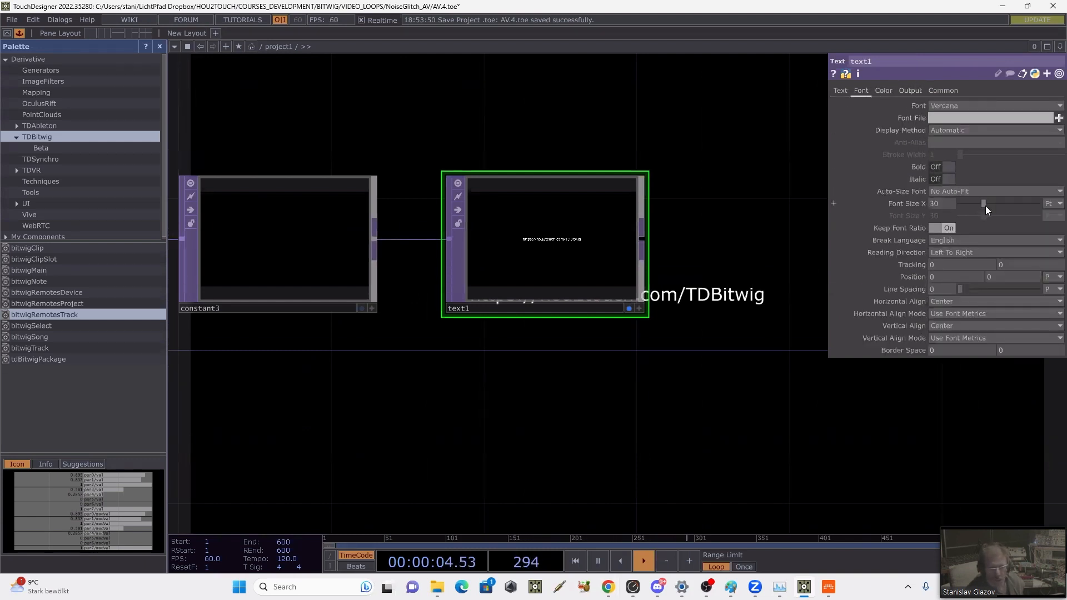
pyautogui.moveTo(985, 206); pyautogui.dragTo(1001, 204)
pyautogui.moveTo(734, 157); pyautogui.dragTo(695, 147)
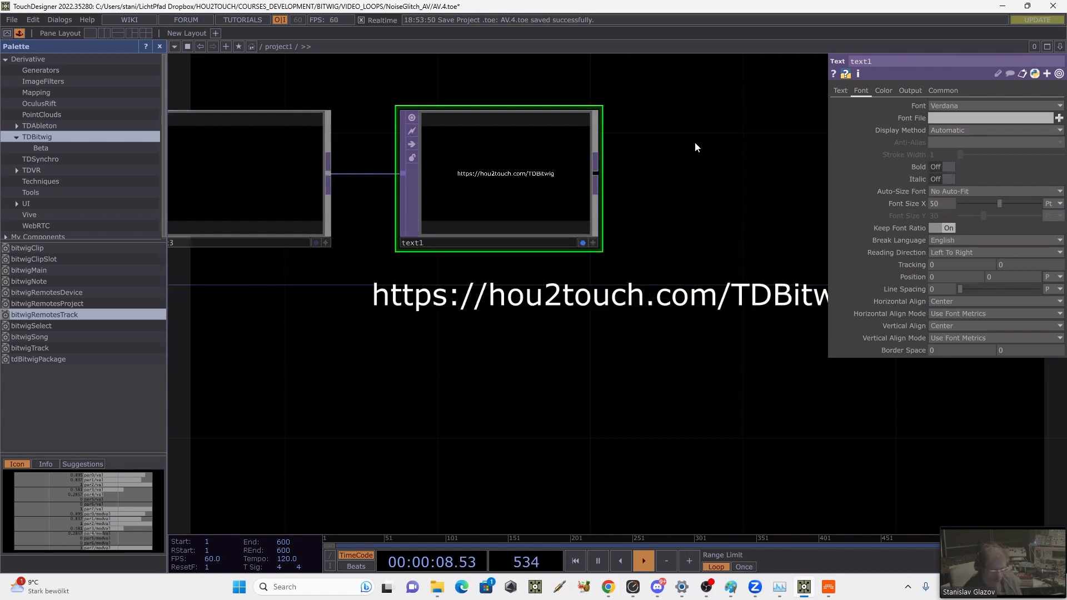
pyautogui.press('p')
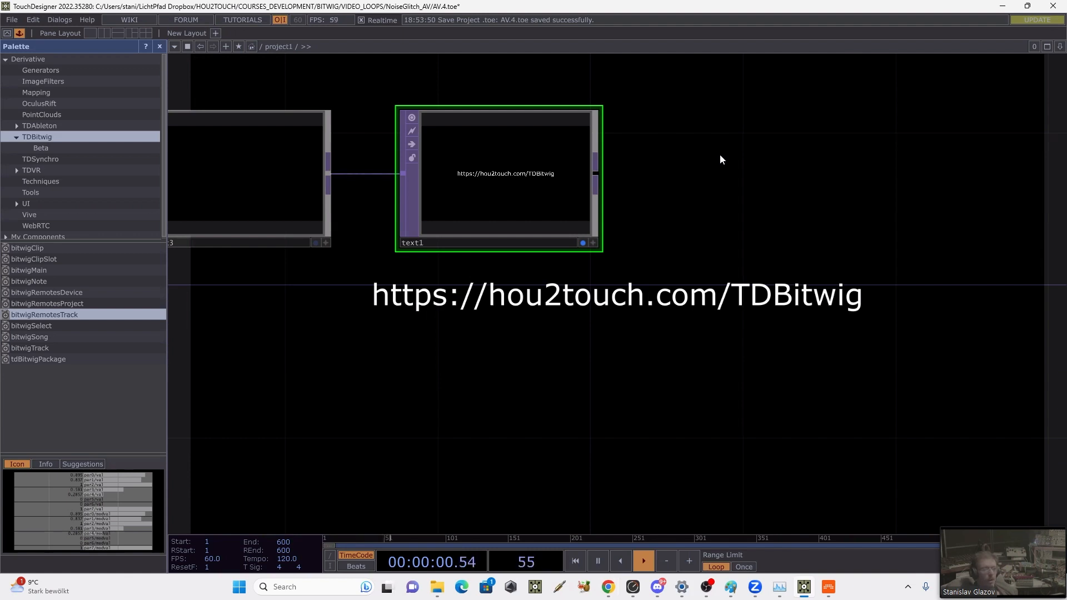
# Step: Examine the node network from the render chain back to the bitwigRemotesProject and bitwigRemotesTrack operators
pyautogui.scroll(-3, 719, 154)
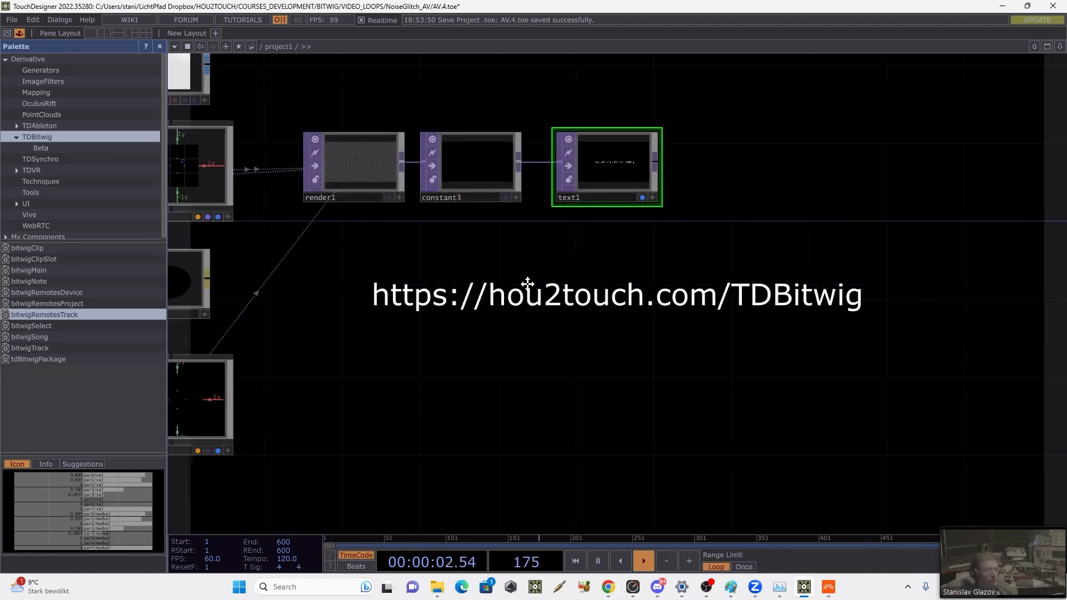
pyautogui.moveTo(527, 285); pyautogui.dragTo(636, 241)
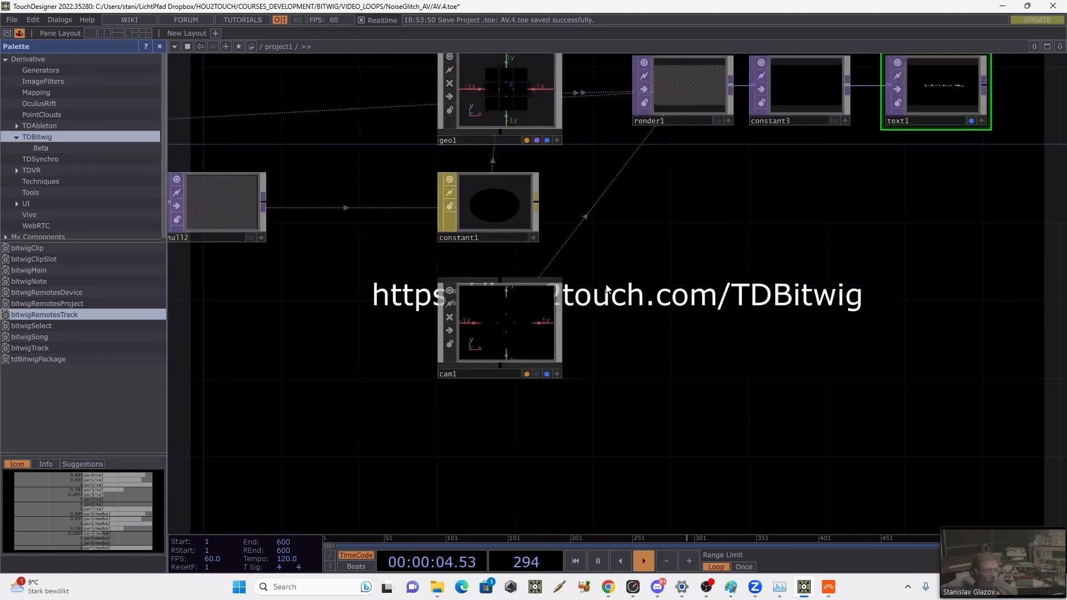
pyautogui.scroll(-4, 751, 281)
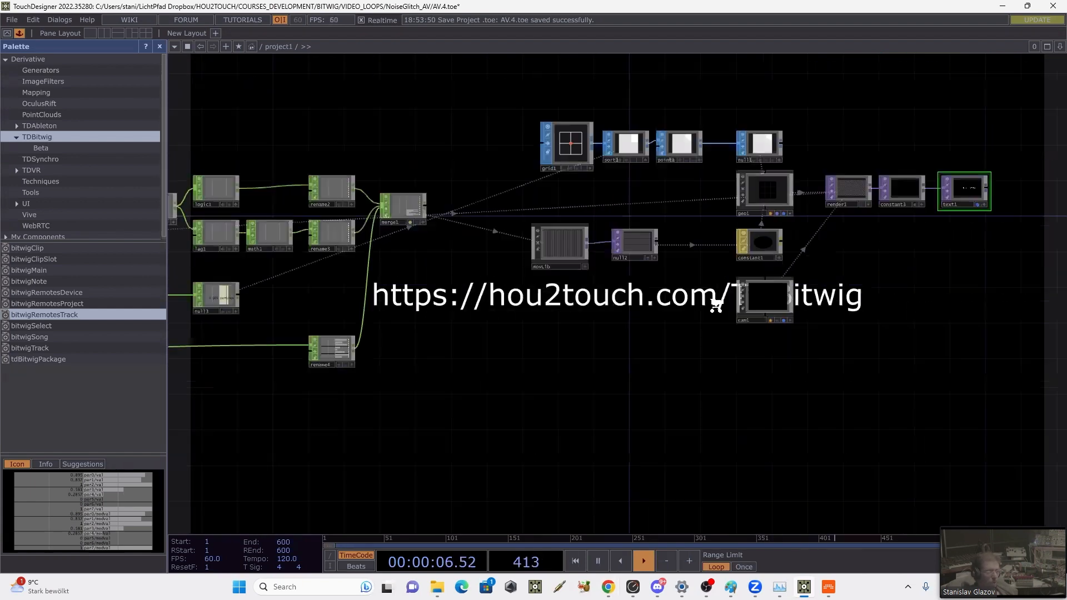
pyautogui.scroll(-1, 716, 306)
pyautogui.moveTo(215, 426); pyautogui.dragTo(638, 375)
pyautogui.scroll(5, 528, 276)
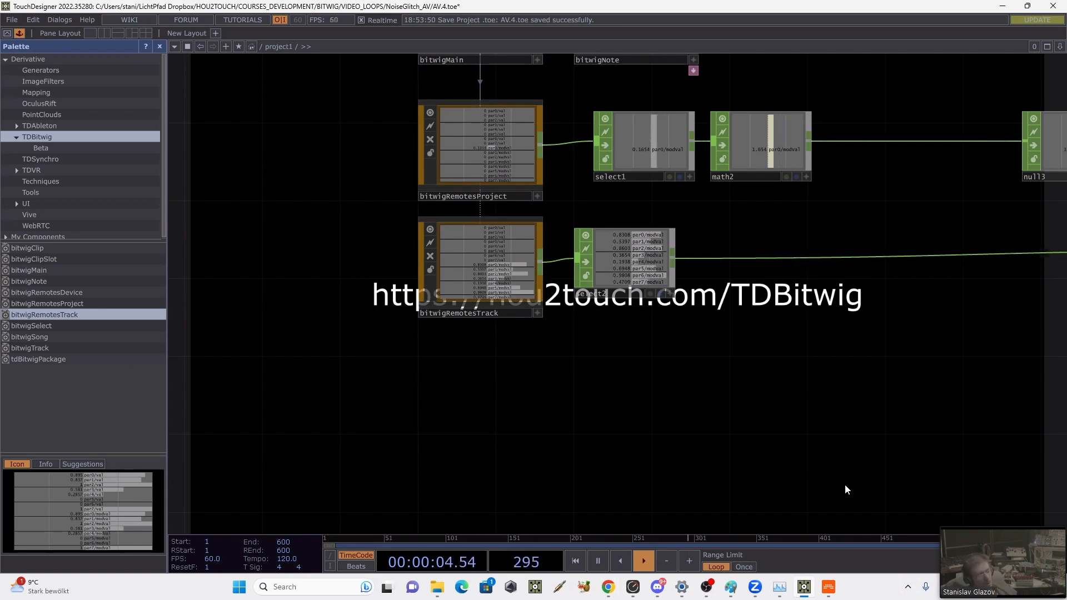
# Step: Switch to Bitwig, disarm recording on the Drum Machine track and show the remote controls in the mixer
pyautogui.click(831, 583)
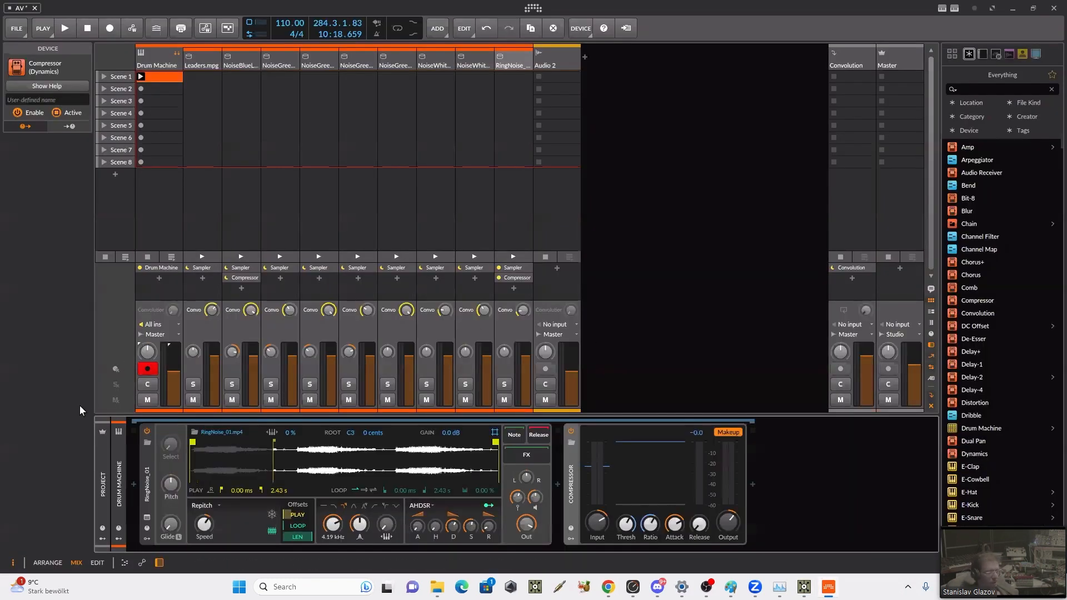
pyautogui.click(114, 367)
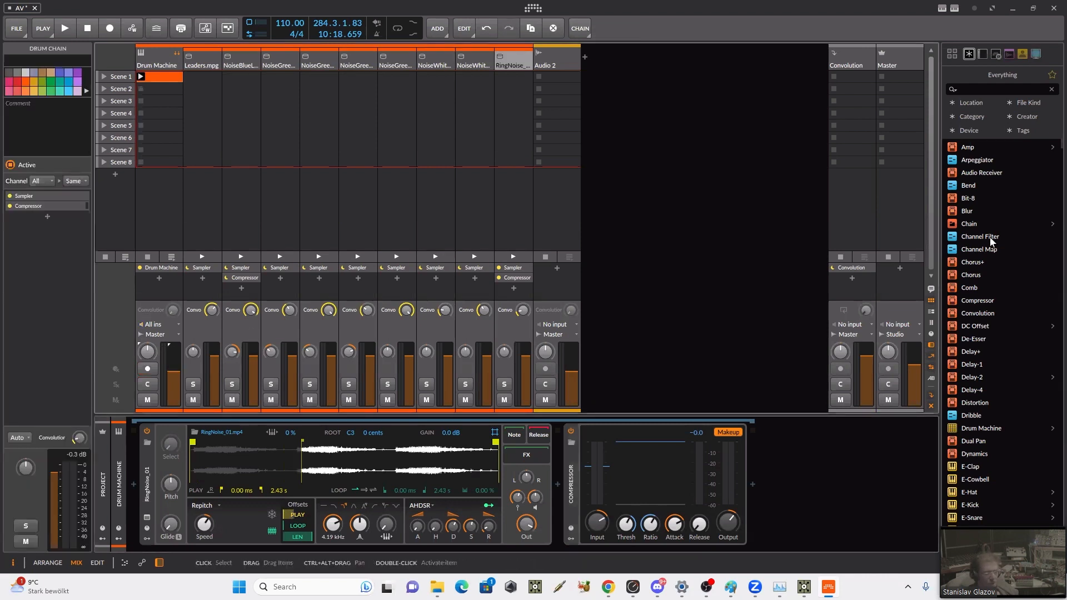
pyautogui.click(931, 333)
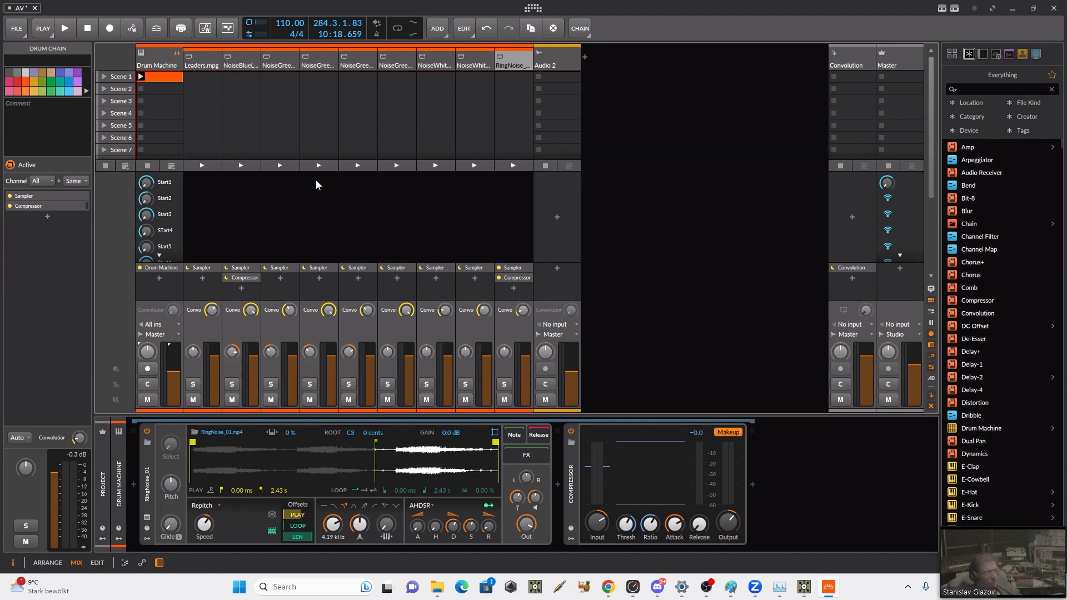
# Step: Show the arranger timeline and place the Drum Machine's Scene 1 clip on its track at 11.4.1
pyautogui.press('Tab')
pyautogui.moveTo(238, 76); pyautogui.dragTo(405, 78)
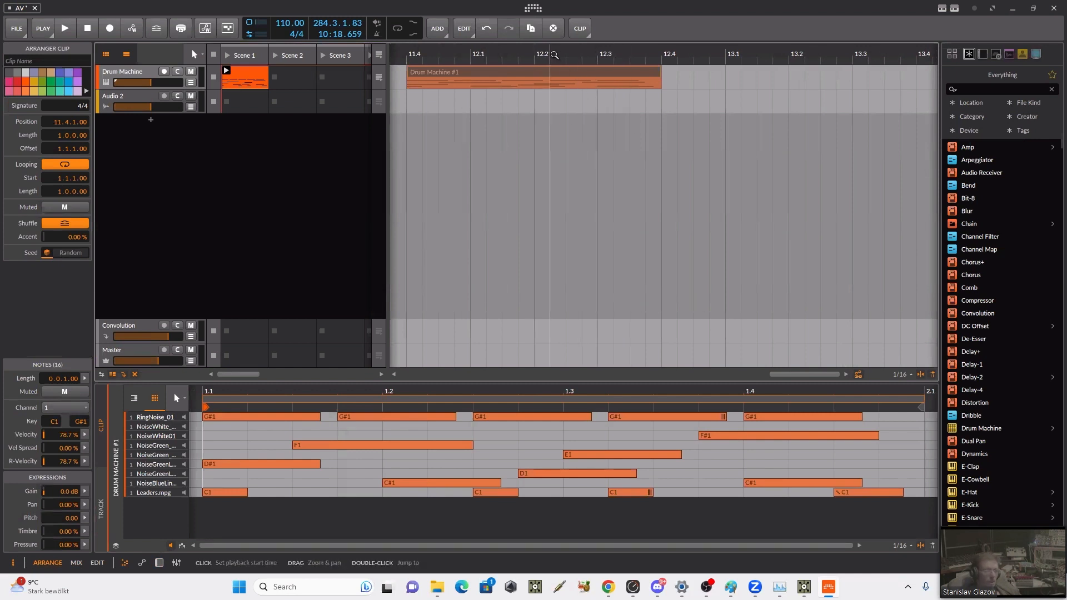
# Step: Extend the Drum Machine arranger clip to start at 1.1.1 with a 12-bar length and switch the track's playback to the arranger timeline
pyautogui.moveTo(554, 54); pyautogui.dragTo(626, 17)
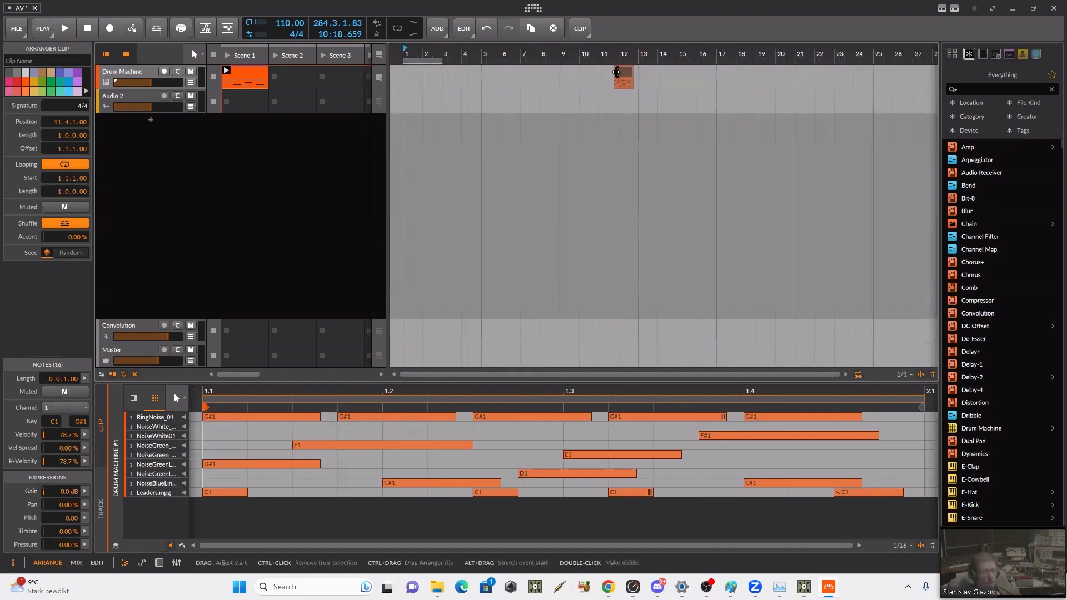
pyautogui.moveTo(621, 76)
pyautogui.mouseDown()
pyautogui.moveTo(411, 76)
pyautogui.moveTo(638, 77)
pyautogui.mouseUp()
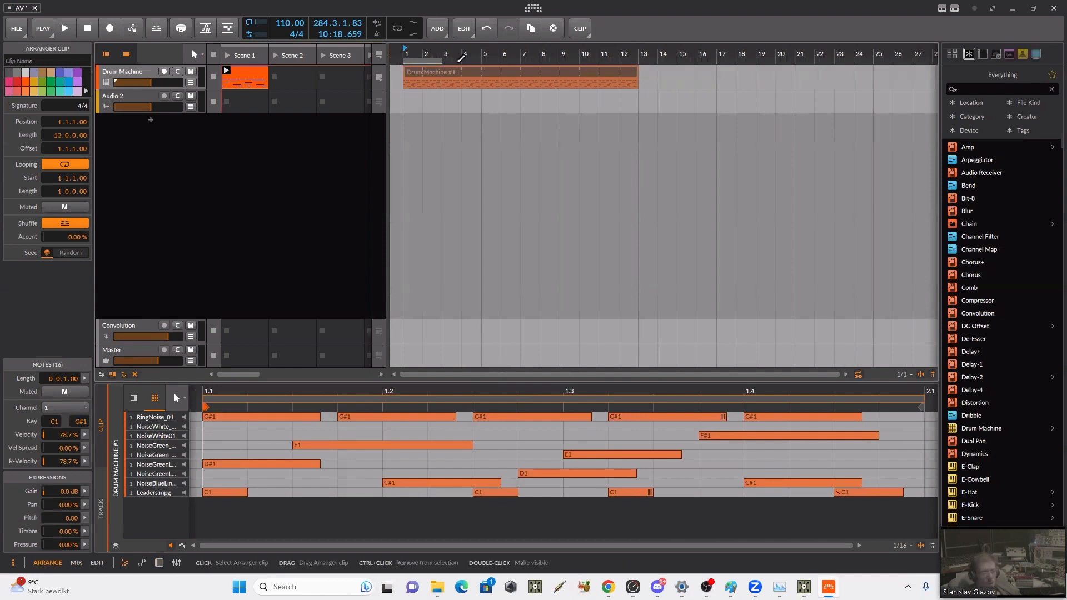
pyautogui.click(380, 82)
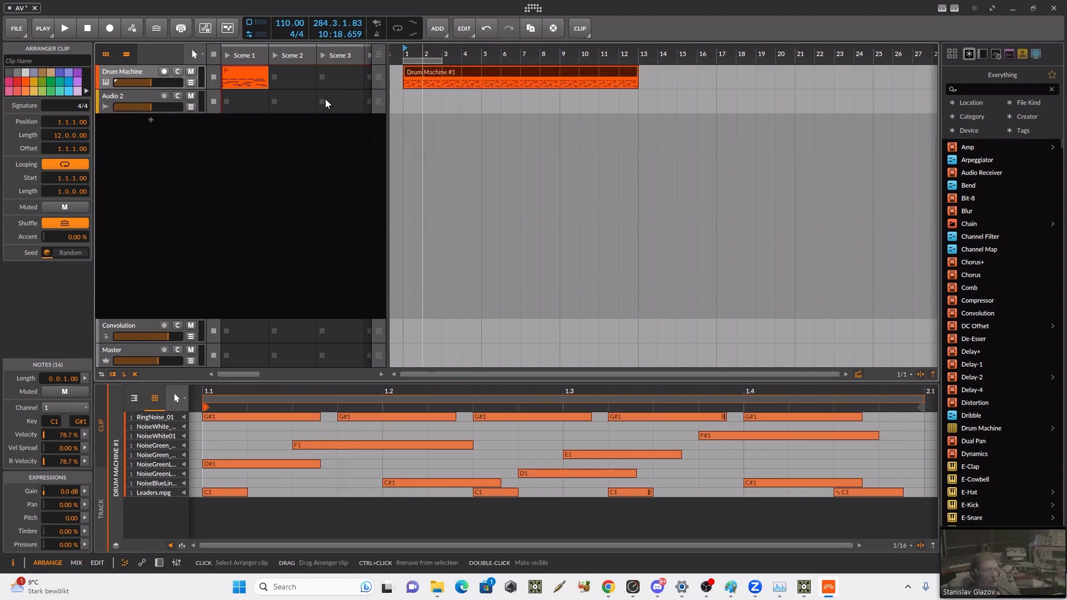
# Step: Show the Drum Machine track's automation lane and examine which Track Controls parameters are available for automation
pyautogui.click(191, 83)
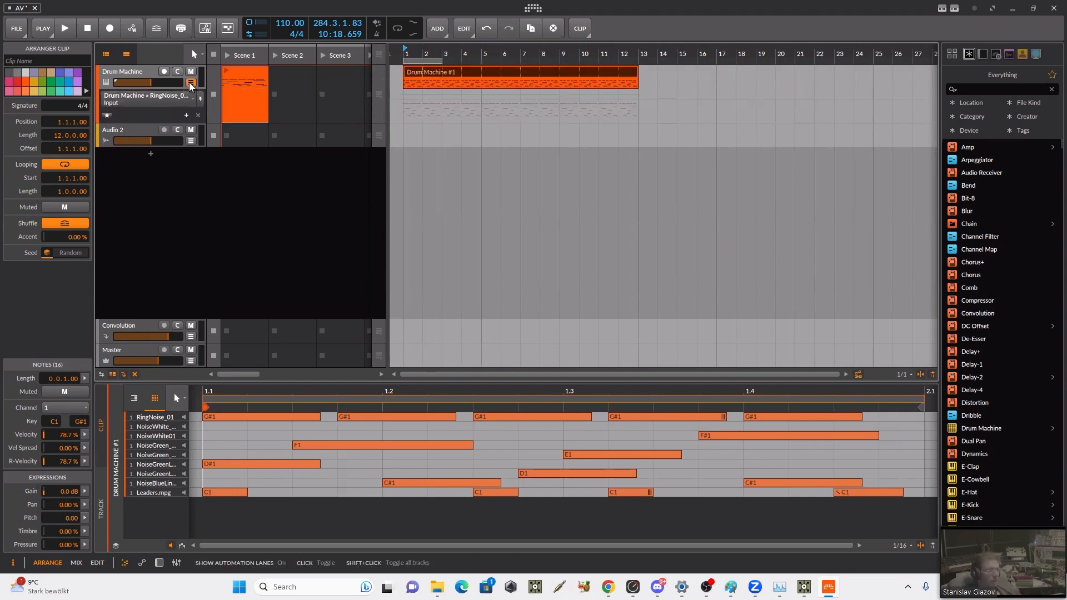
pyautogui.click(150, 100)
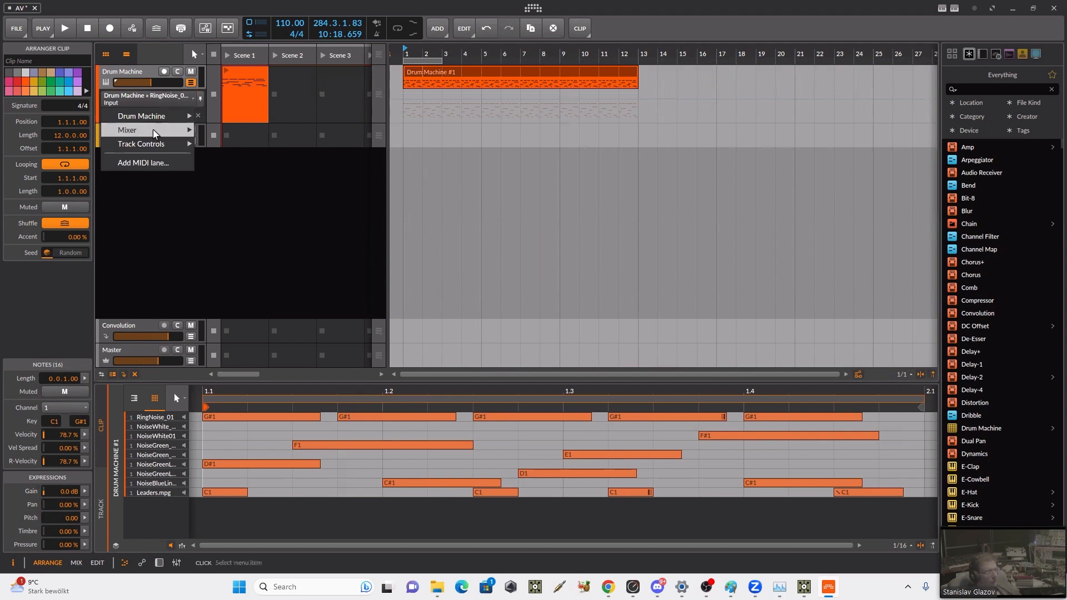
pyautogui.moveTo(161, 144)
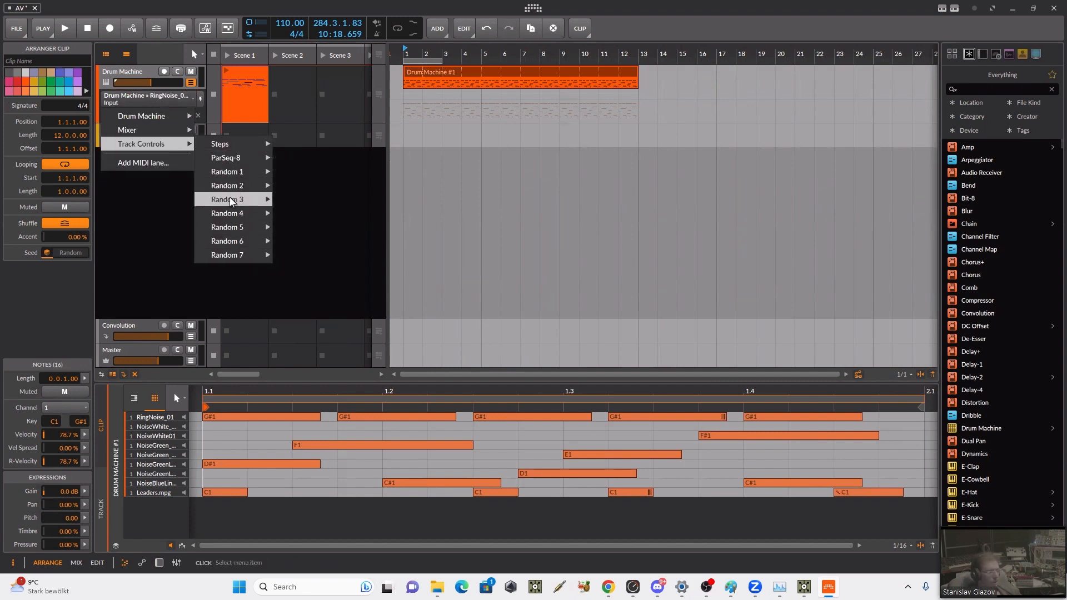
pyautogui.moveTo(230, 144)
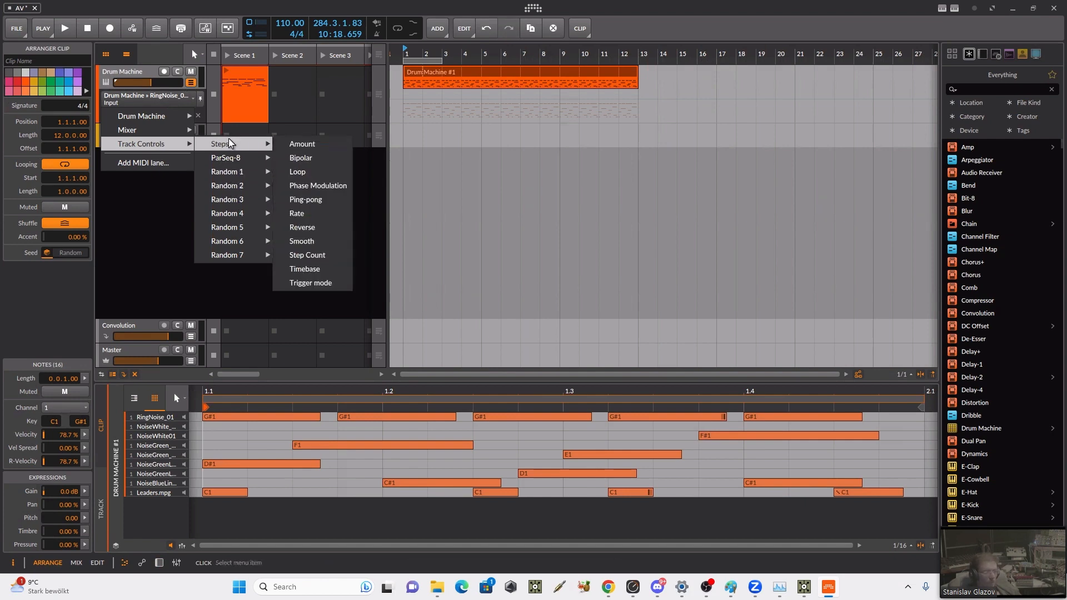
pyautogui.click(164, 225)
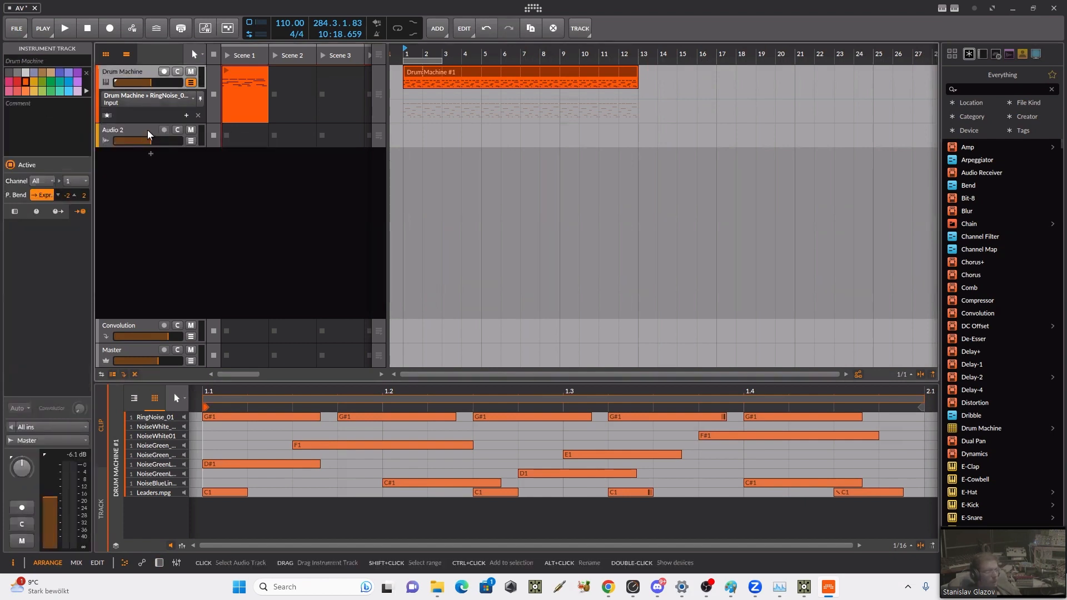
# Step: Return to the mixer, show the Drum Machine's track remotes and add a new remote control page
pyautogui.hotkey('alt', '2')
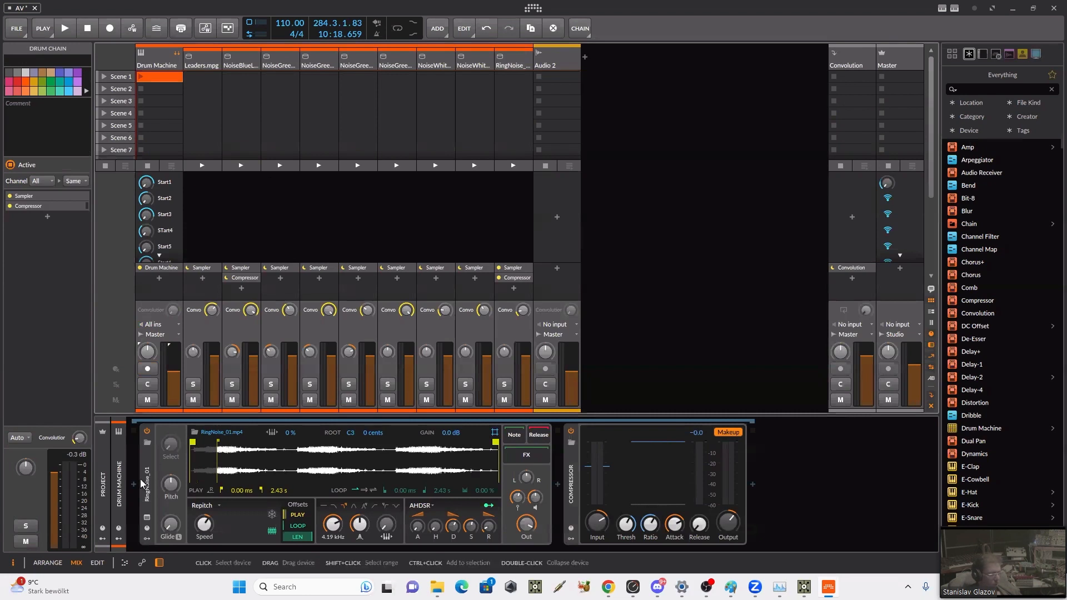
pyautogui.click(118, 538)
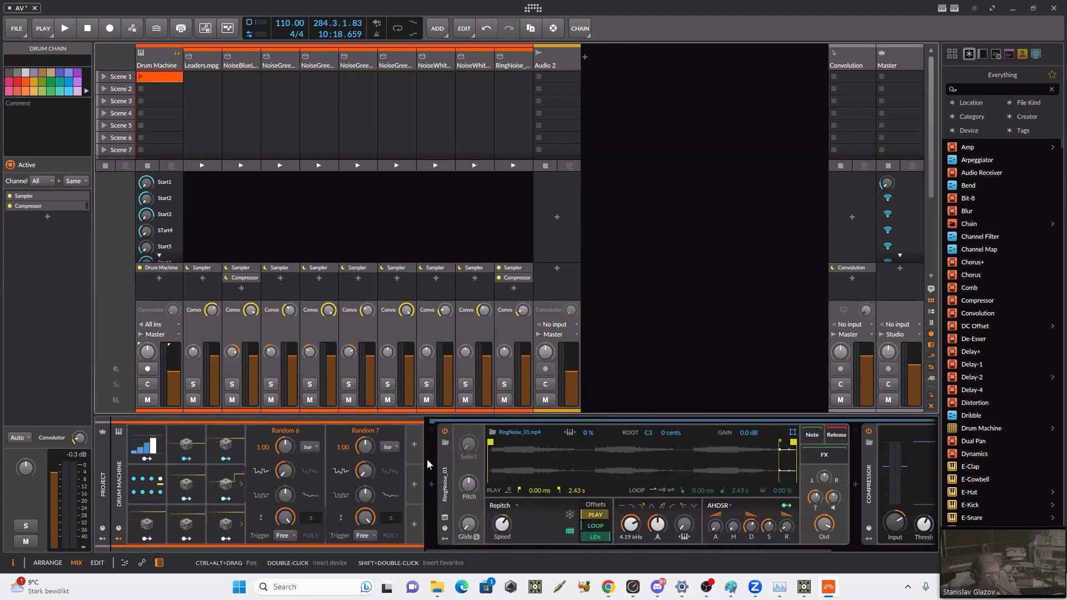
pyautogui.click(116, 533)
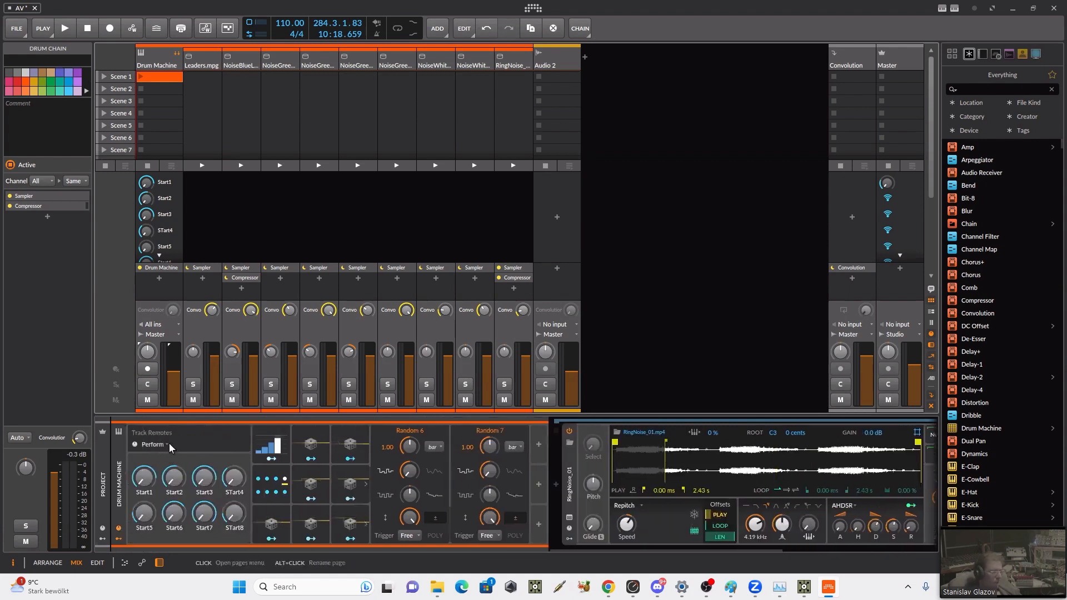
pyautogui.click(167, 443)
pyautogui.click(170, 303)
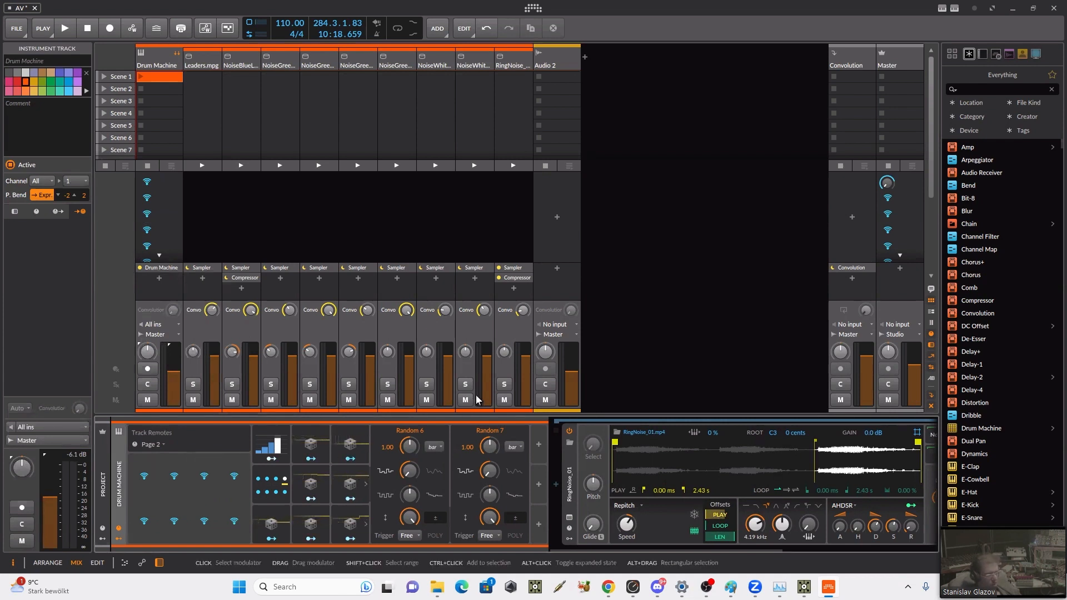
# Step: Add a Macro modulator from the Interface category to the Drum Machine track
pyautogui.click(538, 444)
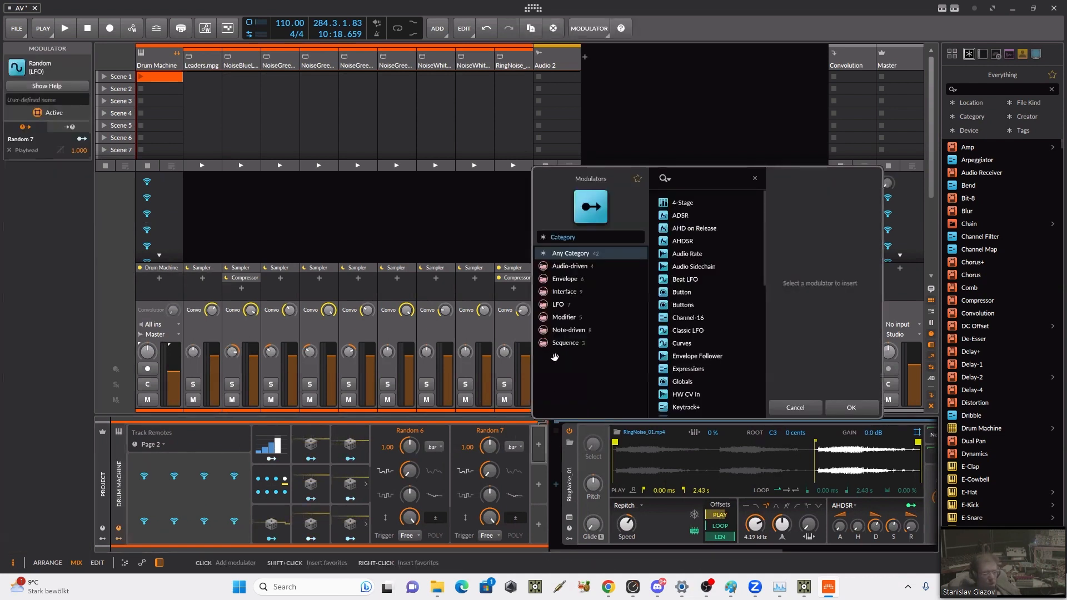
pyautogui.click(573, 291)
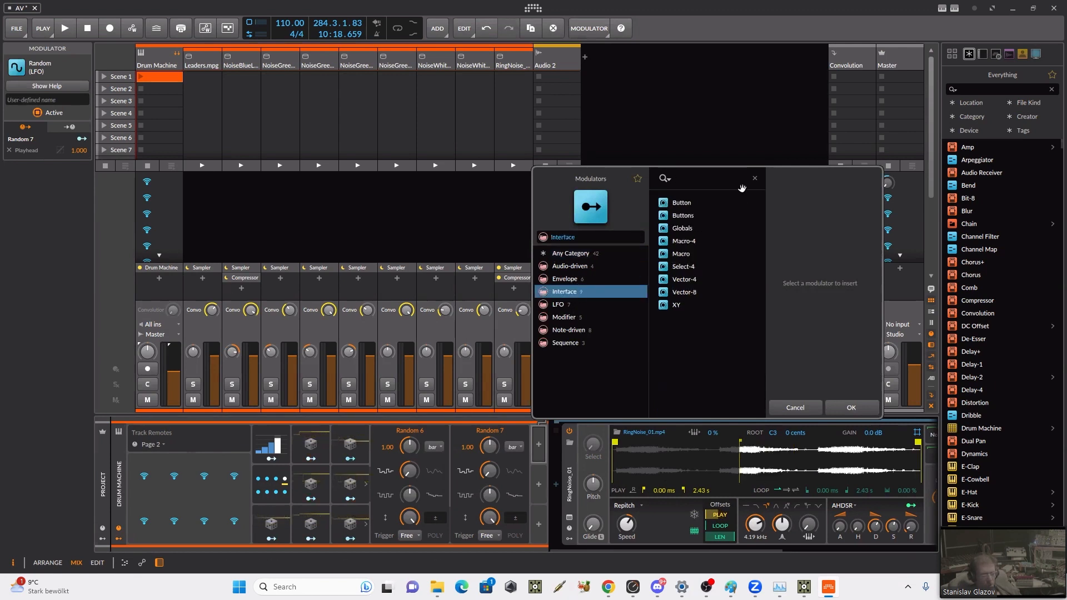
pyautogui.click(684, 256)
pyautogui.click(829, 409)
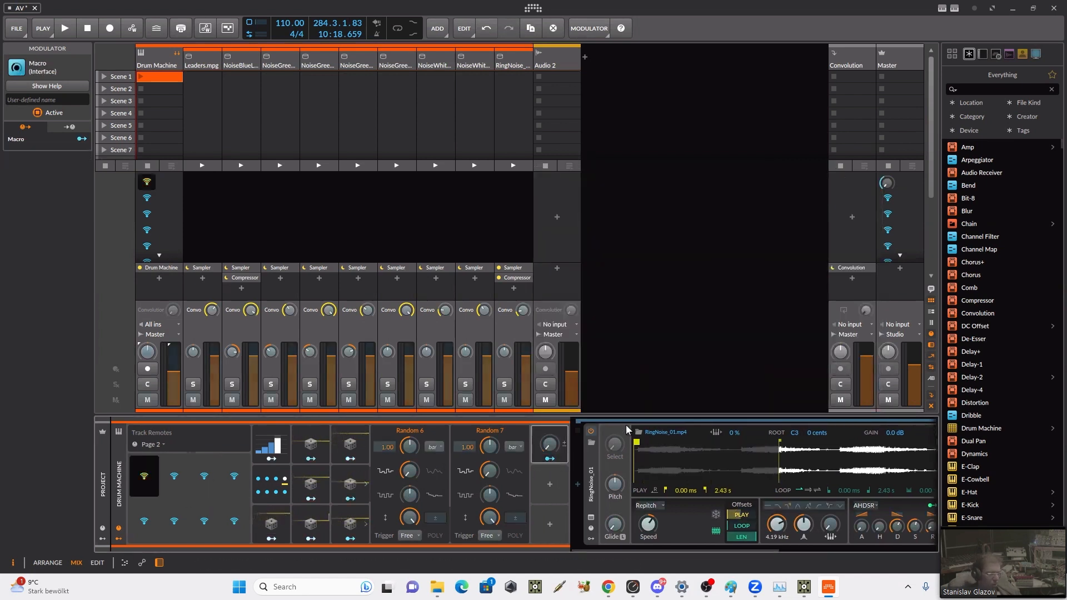
# Step: Map the new Macro to the first remote slot on Page 2 and edit that remote's name
pyautogui.click(143, 478)
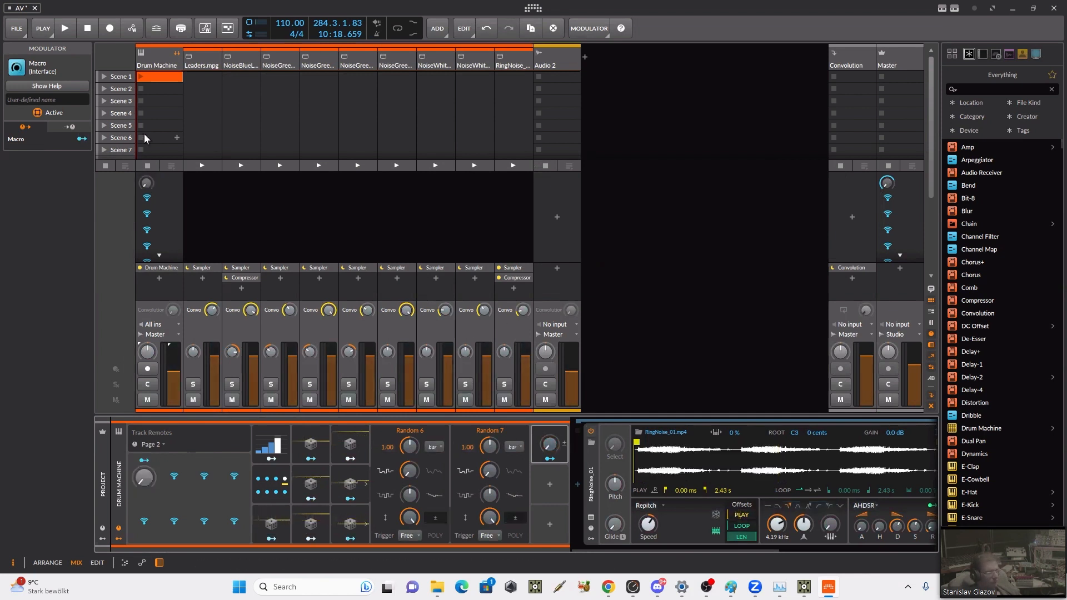
pyautogui.rightClick(144, 498)
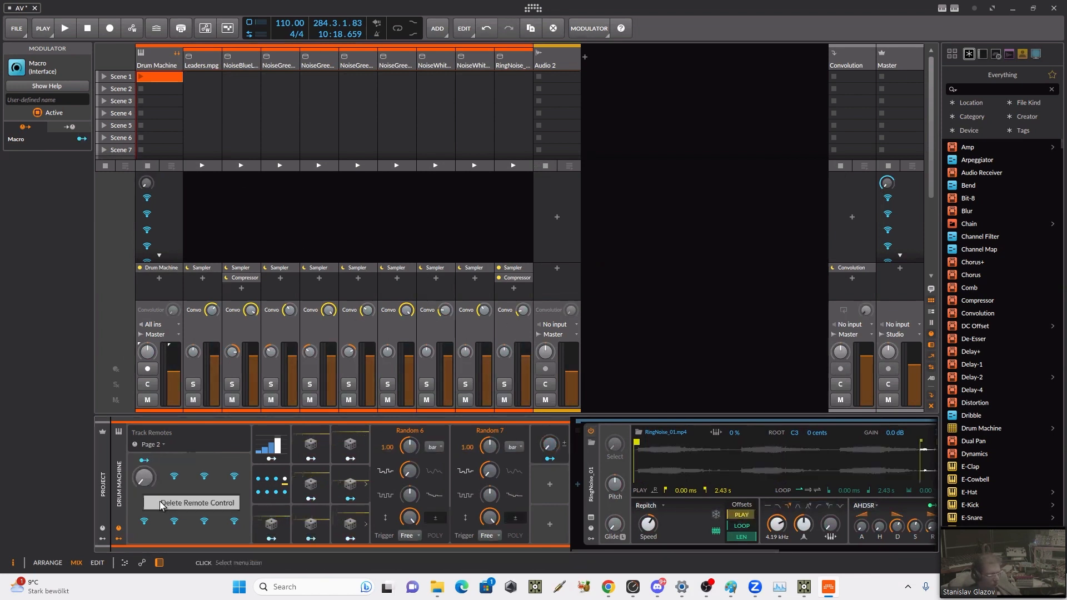
pyautogui.click(131, 462)
pyautogui.doubleClick(145, 493)
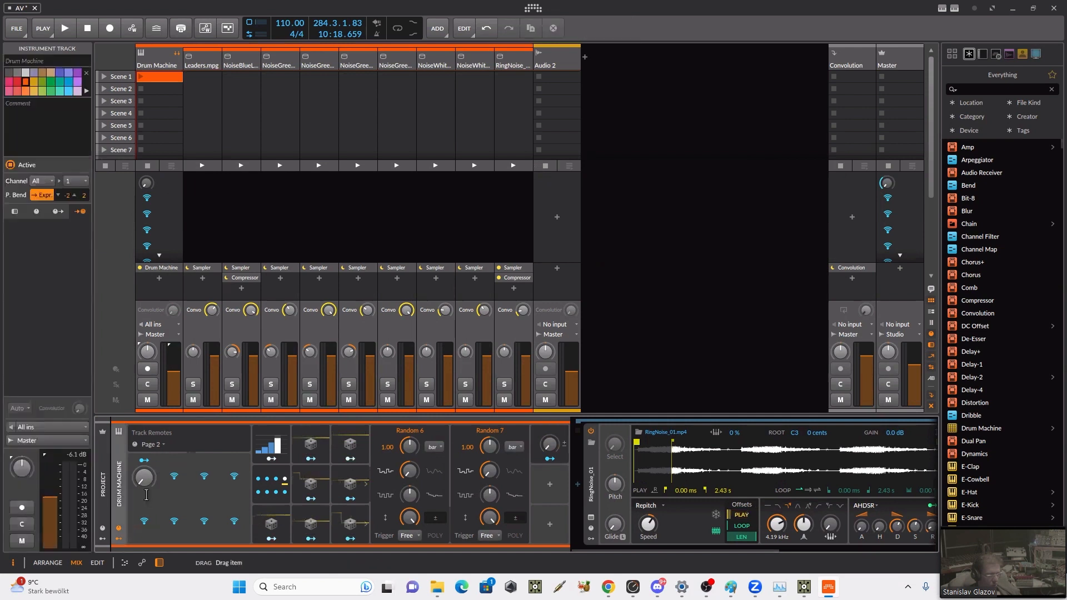
pyautogui.write('S')
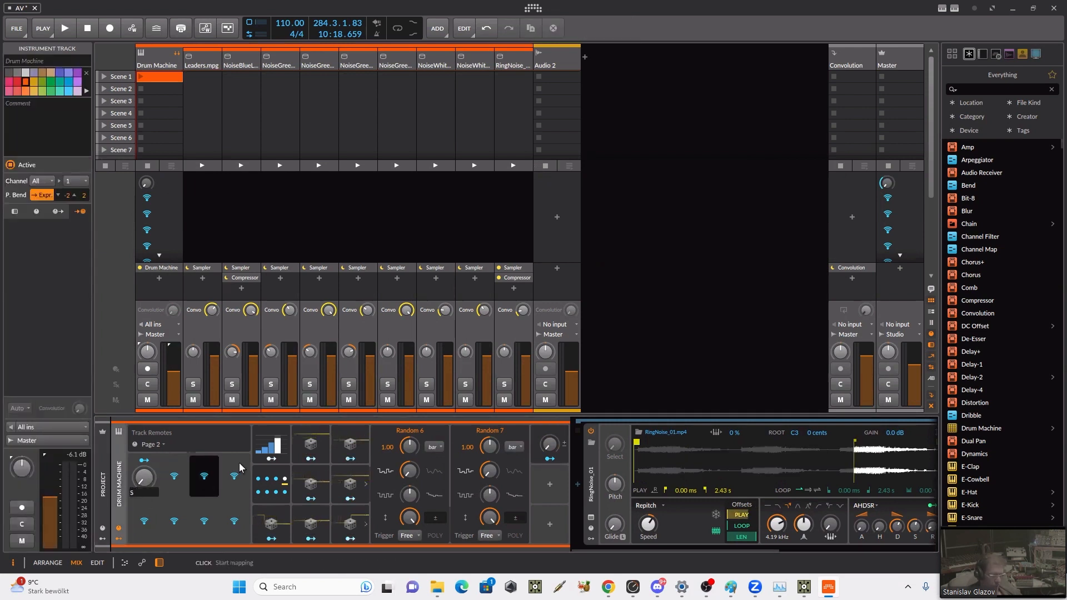
pyautogui.write('luid')
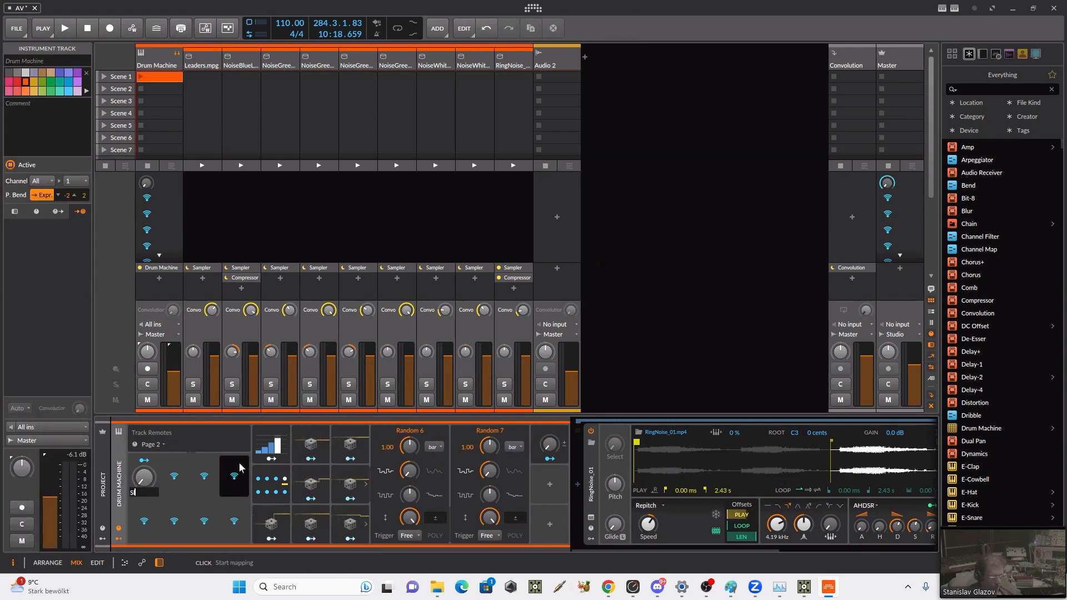
pyautogui.press('Return')
# Step: Return to the arranger and set the Drum Machine's automation lane to the newly added Track Controls entry
pyautogui.press('Tab')
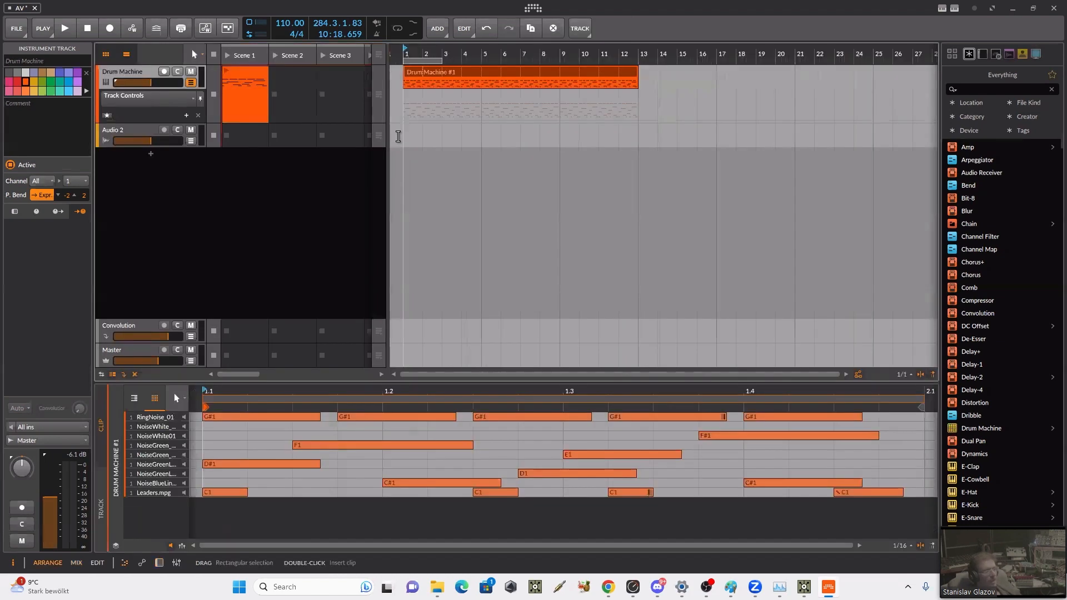
pyautogui.click(171, 101)
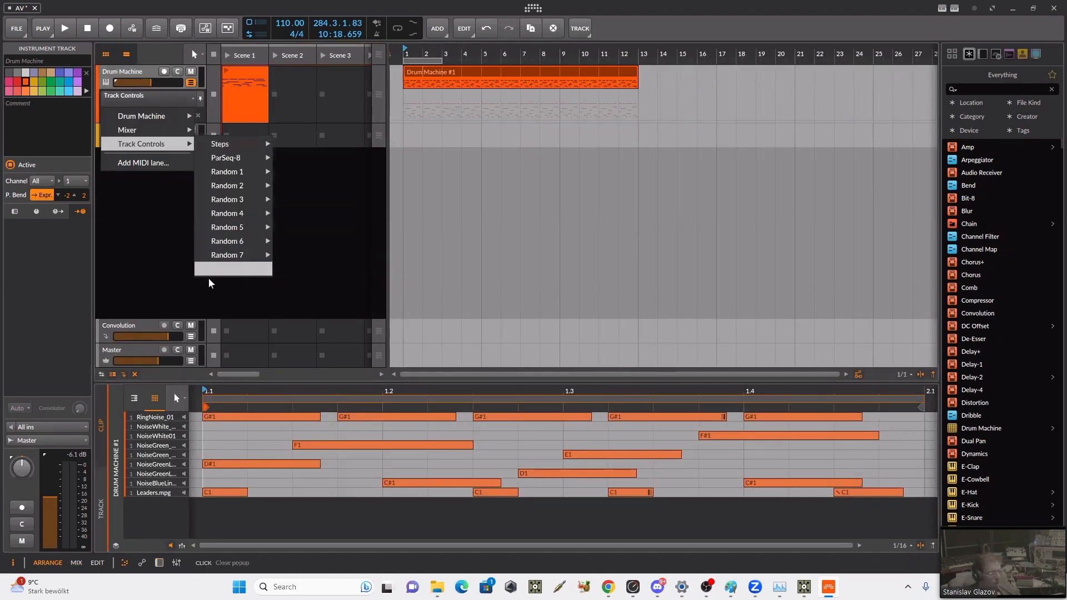
pyautogui.click(213, 270)
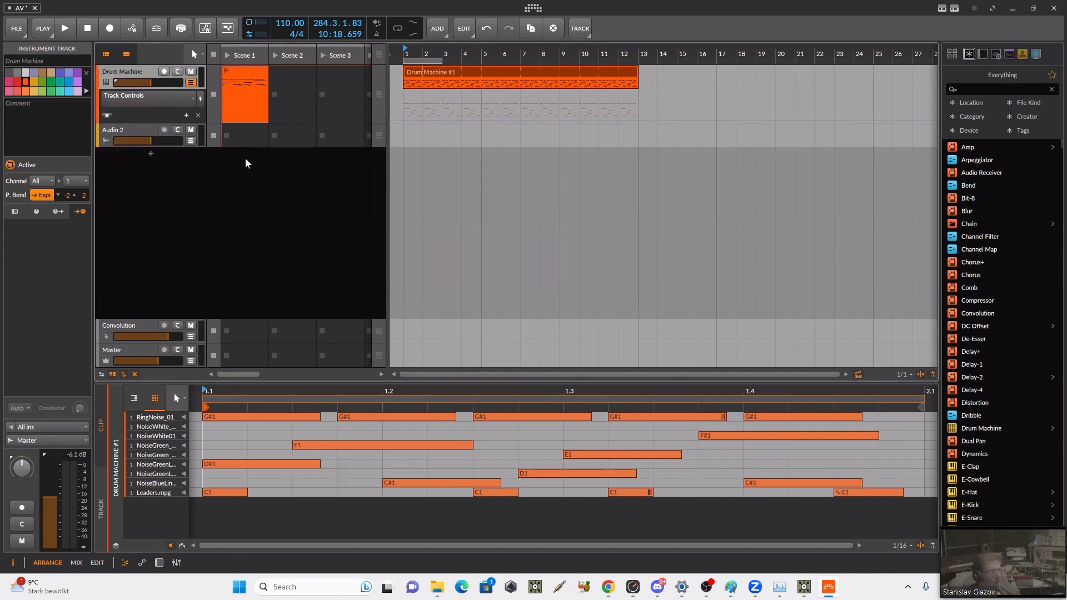
# Step: Draw an automation ramp from 0% at bar 1 up to the lane's top around bar 10, and bend its curve upward
pyautogui.click(401, 123)
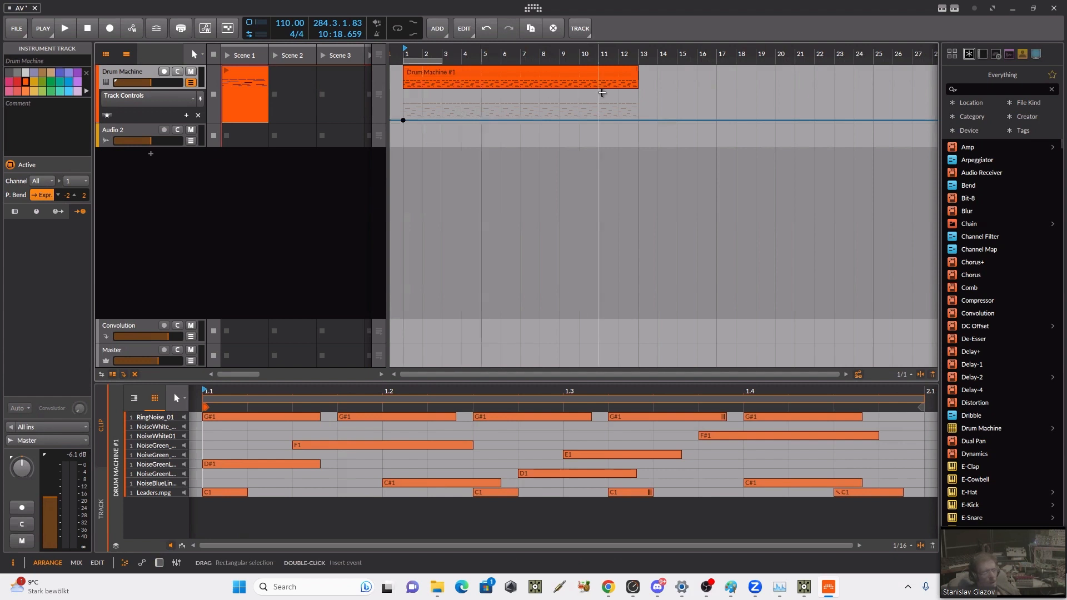
pyautogui.moveTo(588, 126); pyautogui.dragTo(586, 91)
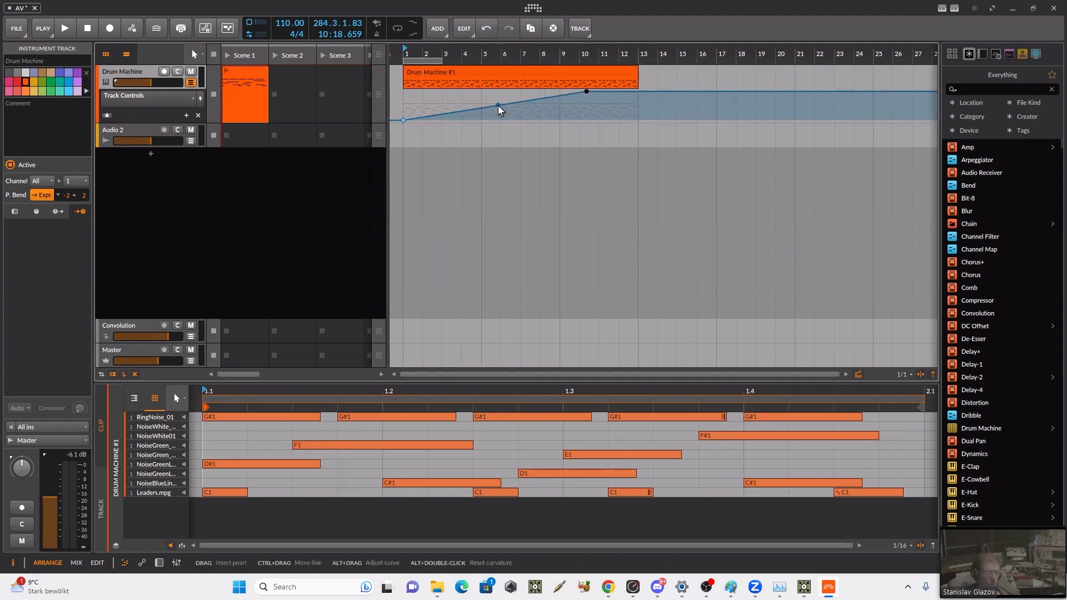
pyautogui.press('super')
pyautogui.click(528, 108)
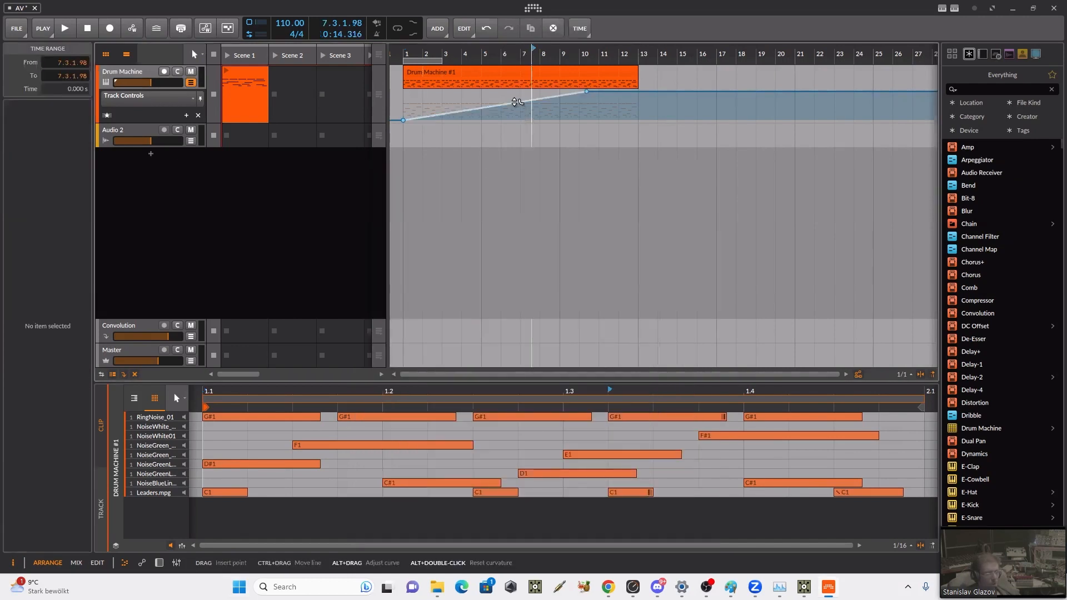
pyautogui.moveTo(531, 101)
pyautogui.mouseDown()
pyautogui.moveTo(531, 110)
pyautogui.moveTo(531, 93)
pyautogui.mouseUp()
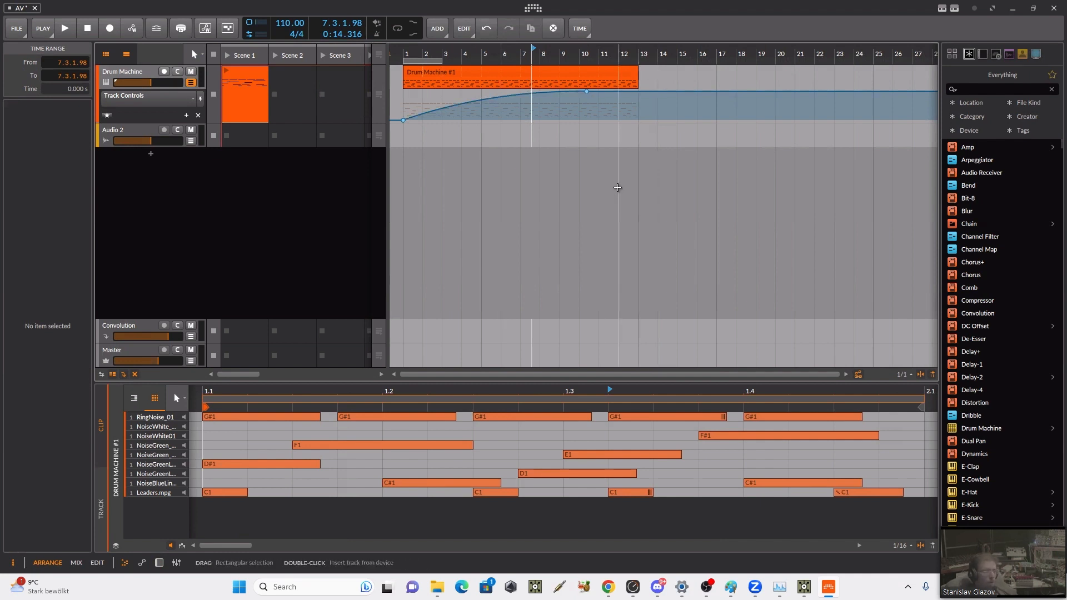
# Step: Switch to TouchDesigner and add a bitwigSong component from the TDBitwig palette below bitwigRemotesTrack
pyautogui.hotkey('alt', '2')
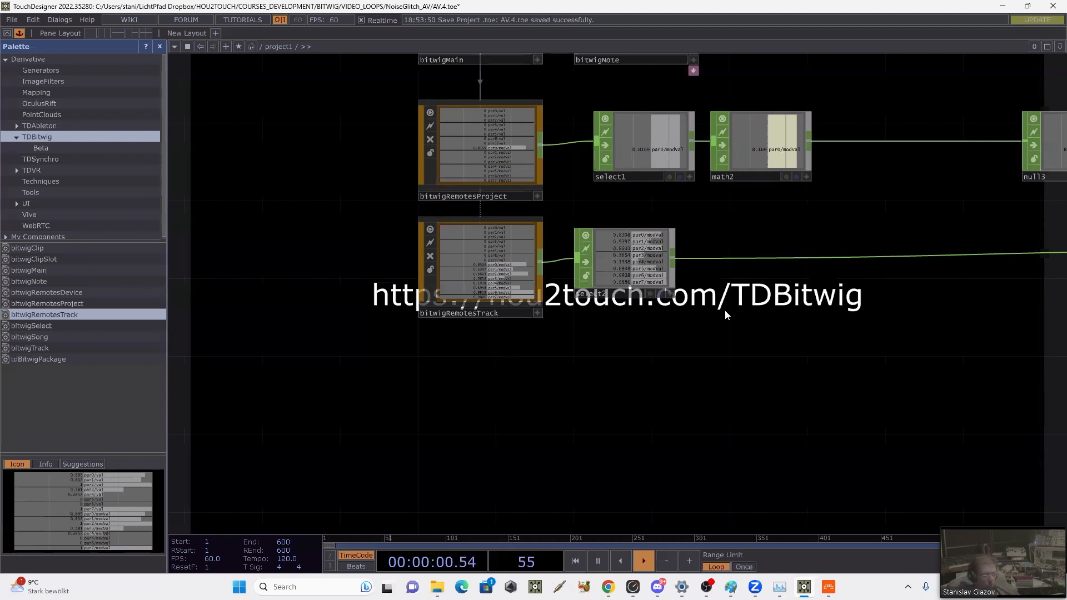
pyautogui.moveTo(739, 423); pyautogui.dragTo(724, 524)
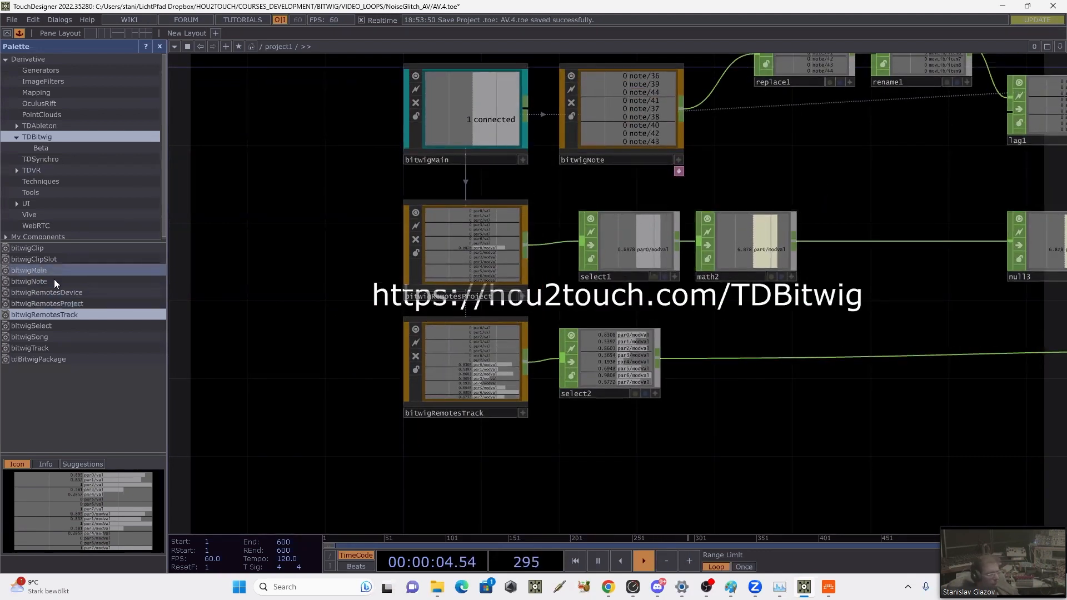
pyautogui.click(48, 338)
pyautogui.moveTo(32, 341); pyautogui.dragTo(353, 487)
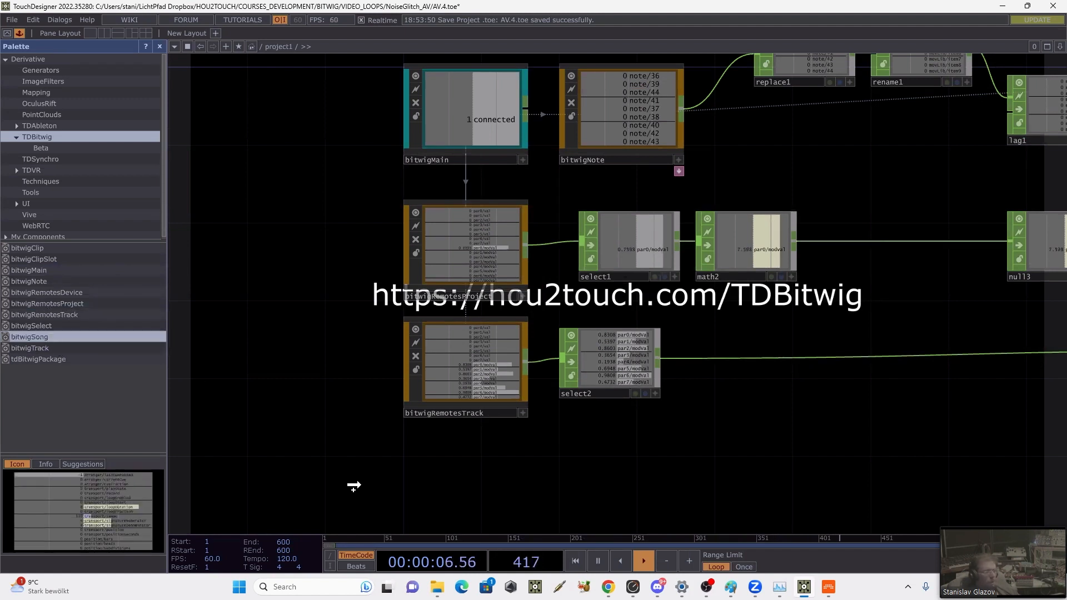
pyautogui.click(403, 481)
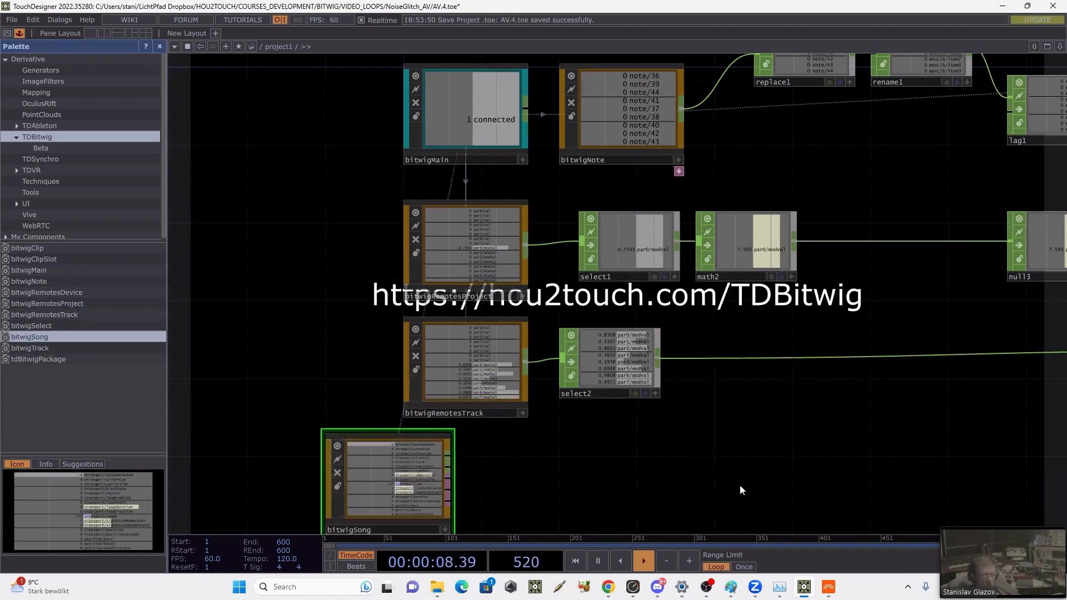
# Step: Show bitwigSong's parameters and align the component directly beneath bitwigRemotesTrack in the network
pyautogui.press('p')
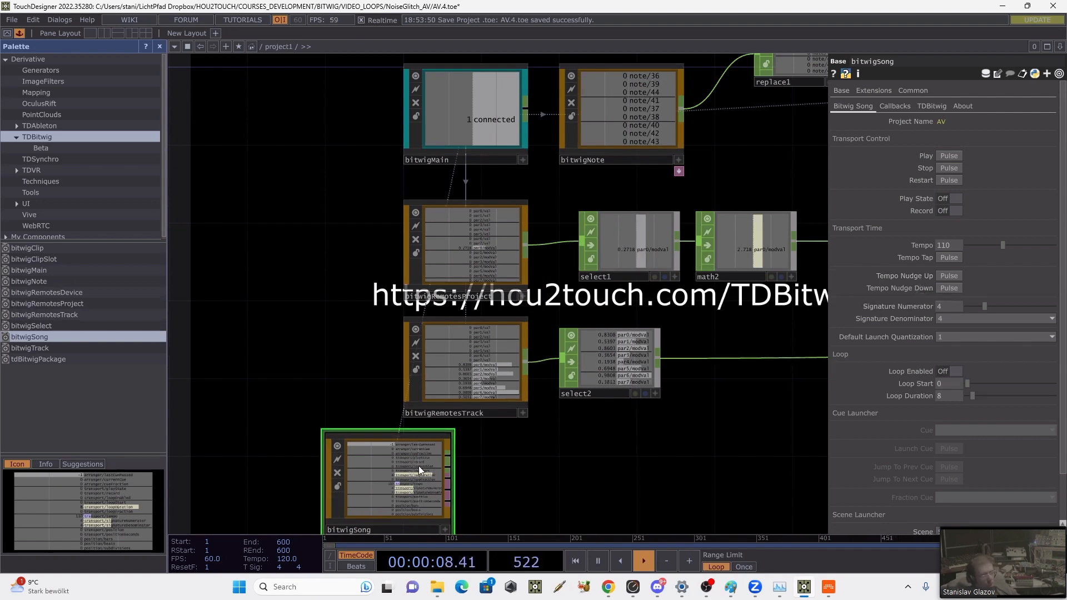
pyautogui.moveTo(418, 466); pyautogui.dragTo(497, 466)
pyautogui.moveTo(656, 446); pyautogui.dragTo(609, 354)
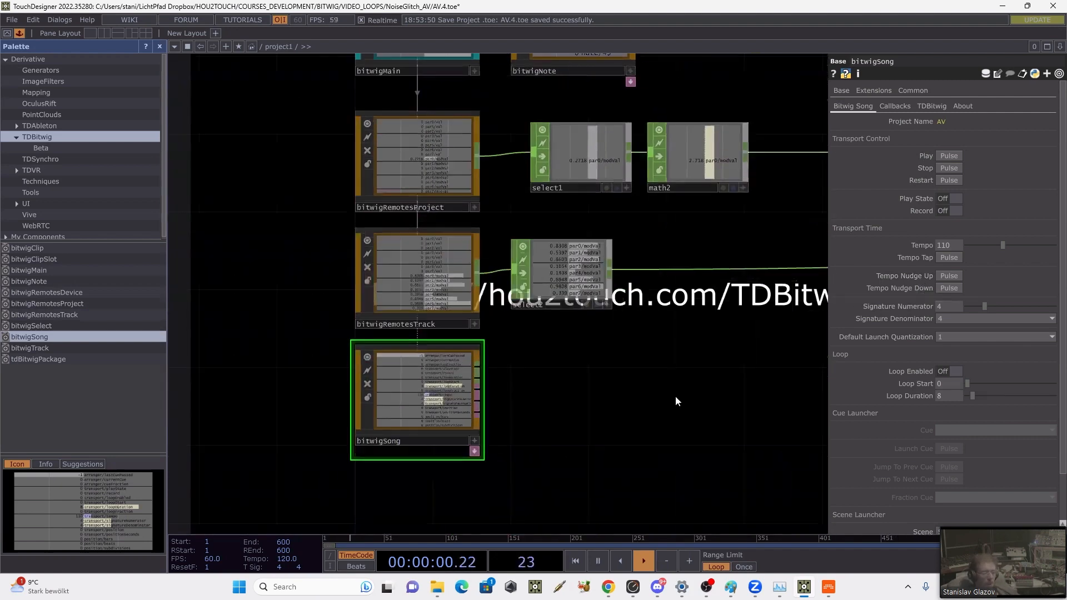
pyautogui.moveTo(690, 457); pyautogui.dragTo(661, 402)
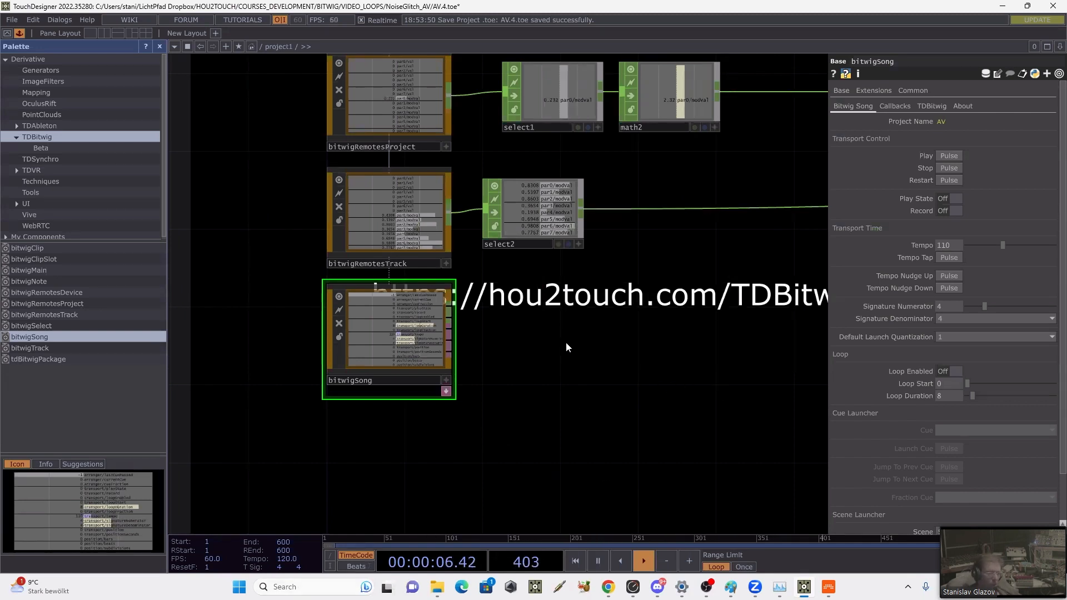
pyautogui.press('Tab')
pyautogui.click(800, 345)
pyautogui.moveTo(712, 354); pyautogui.dragTo(613, 296)
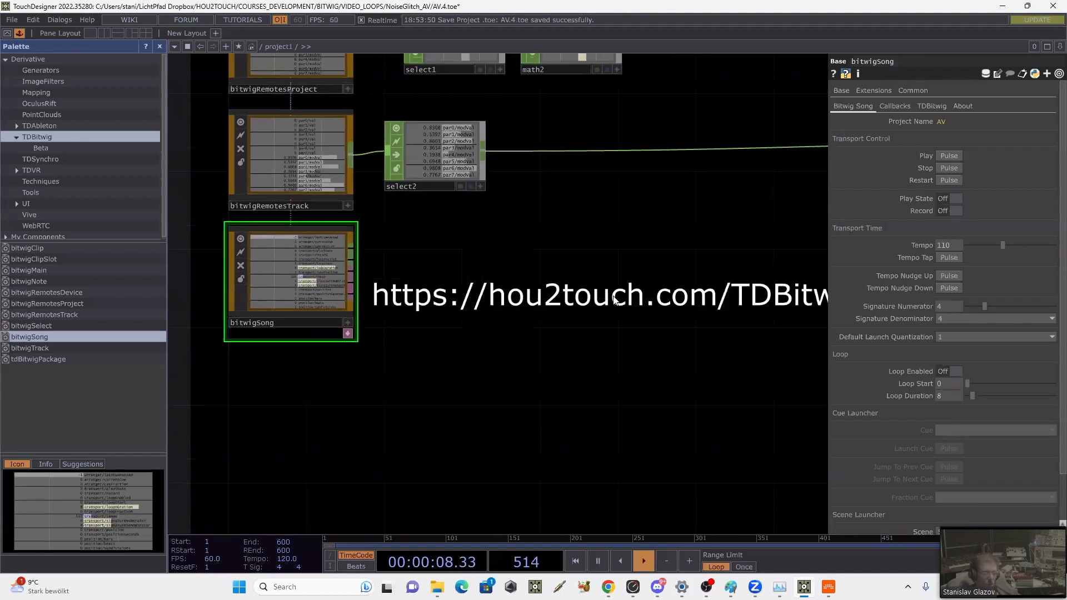
# Step: Add an Audio File In CHOP to the network, below and to the right of bitwigSong
pyautogui.press('Tab')
pyautogui.click(485, 156)
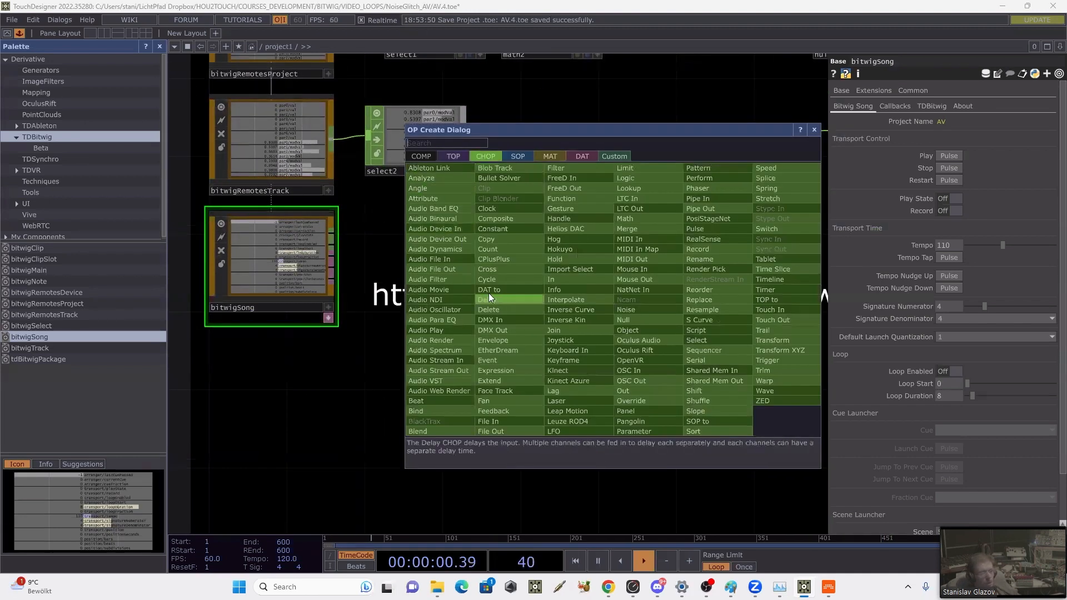
pyautogui.click(433, 261)
pyautogui.click(494, 355)
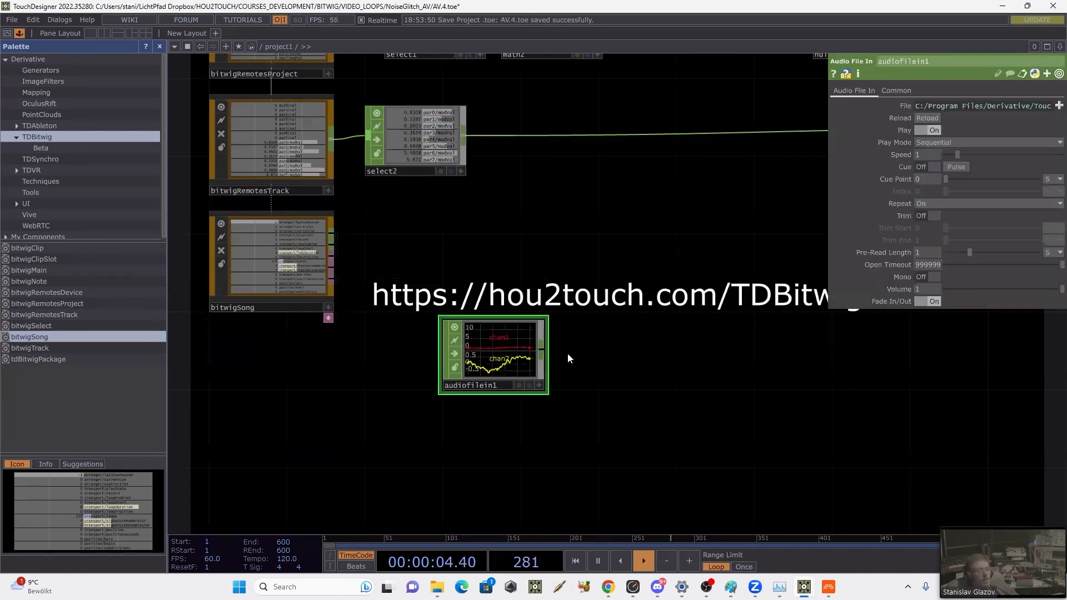
# Step: Add an Audio Device Out CHOP to the right of audiofilein1, leaving the two unconnected
pyautogui.press('Tab')
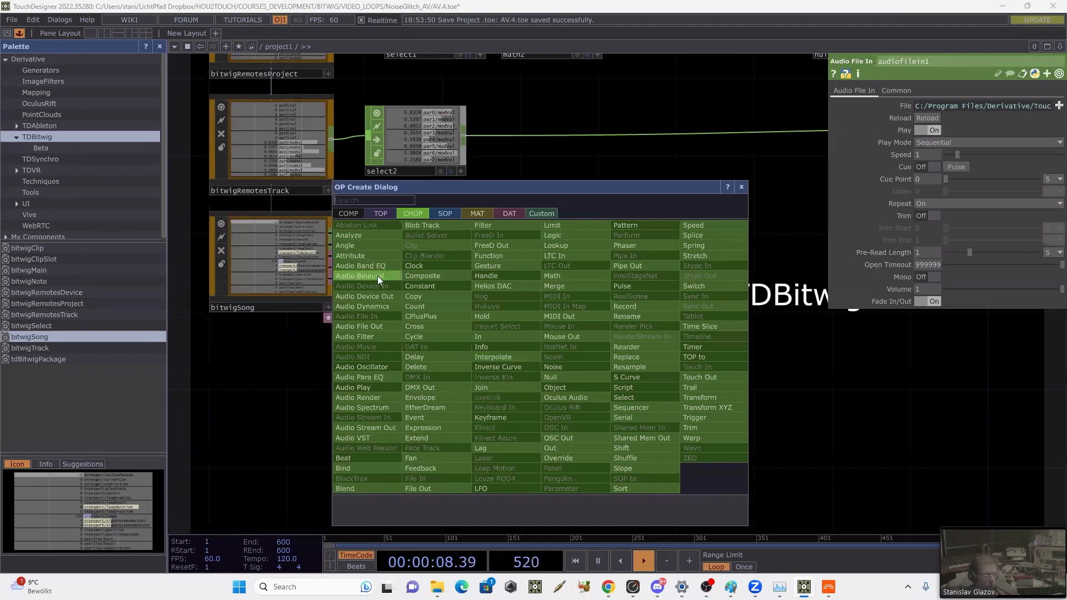
pyautogui.click(905, 386)
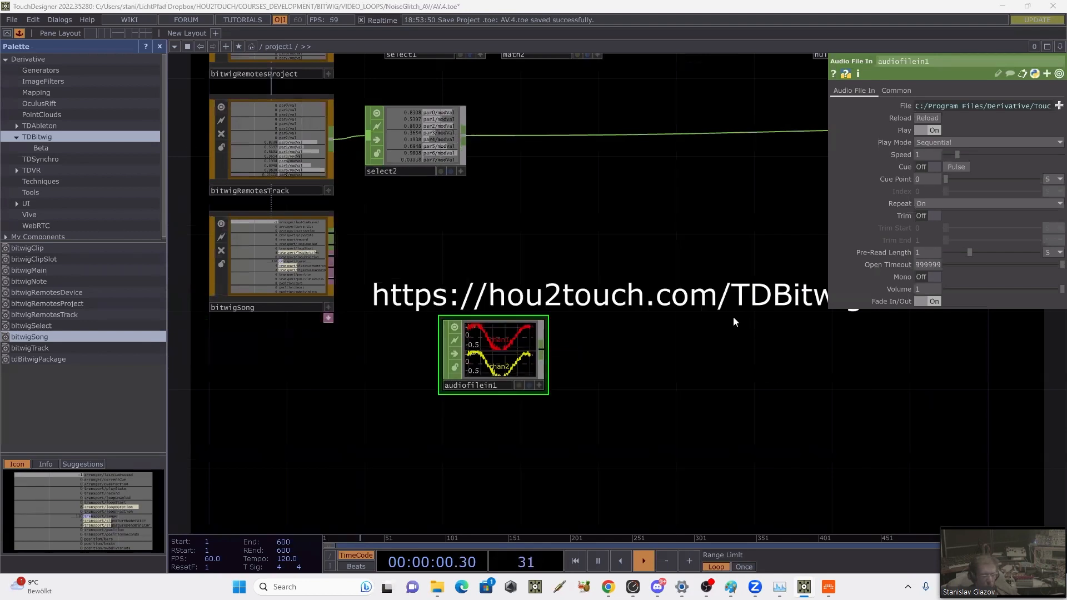
pyautogui.press('Tab')
pyautogui.click(594, 262)
pyautogui.click(689, 337)
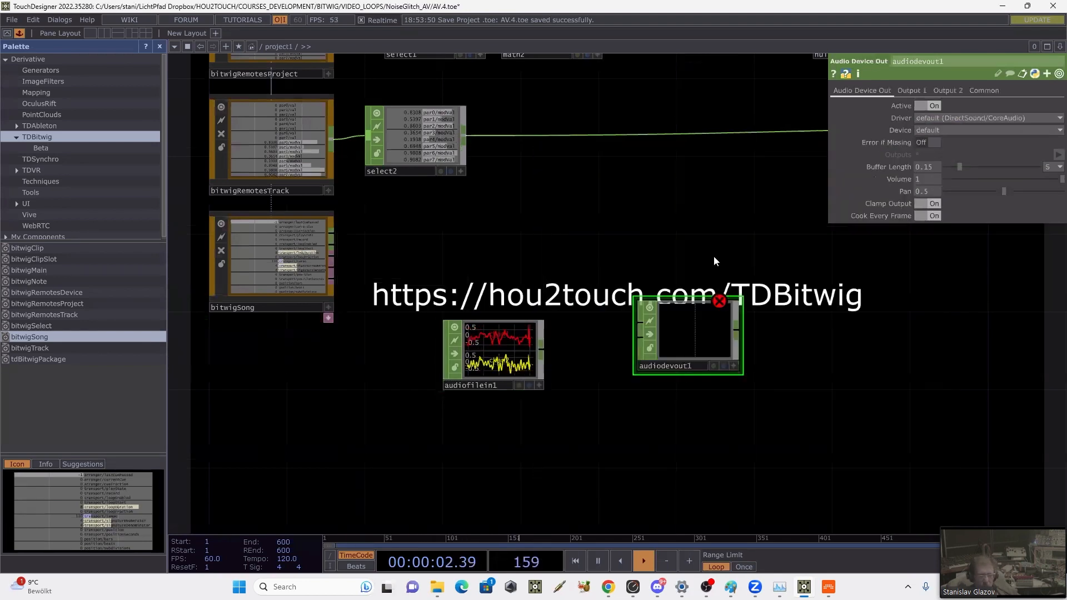
pyautogui.moveTo(714, 256); pyautogui.dragTo(695, 264)
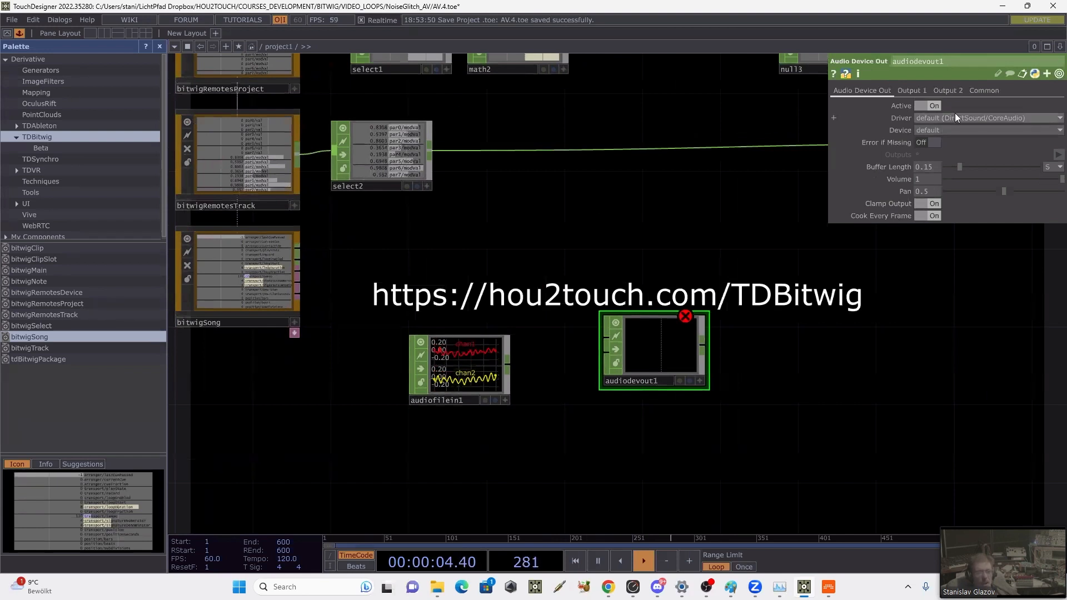
# Step: Review the output devices offered for audiodevout1 and align the operator level with audiofilein1, leaving the device at default
pyautogui.click(952, 129)
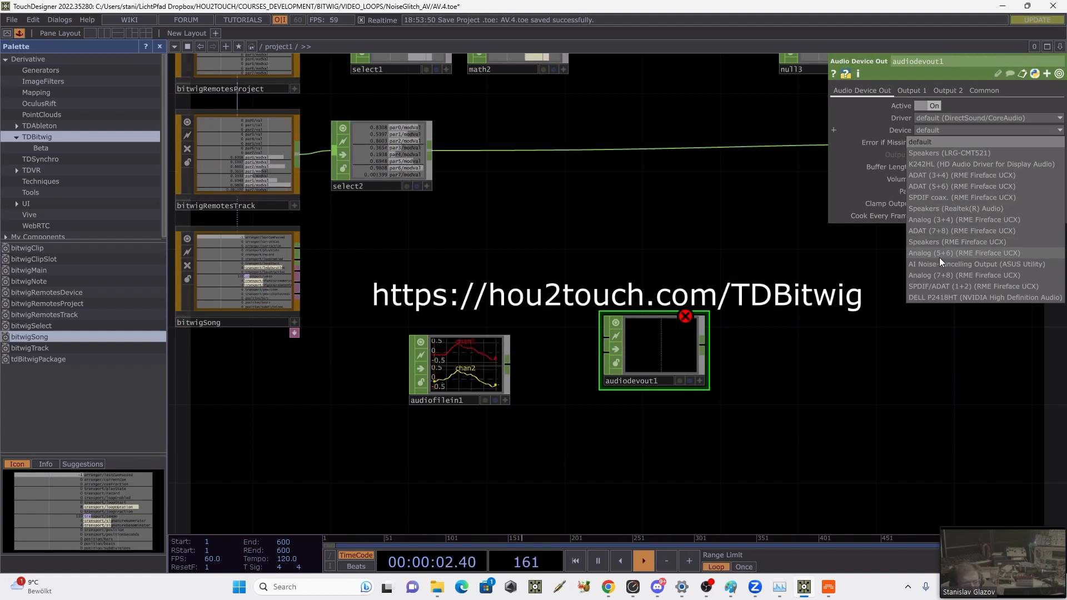
pyautogui.click(868, 356)
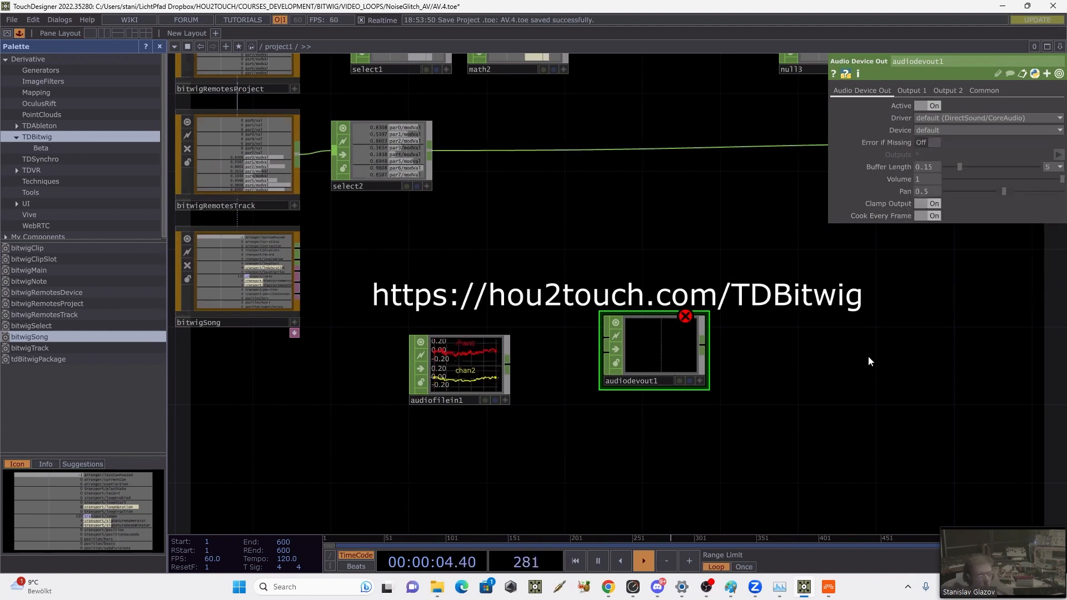
pyautogui.moveTo(657, 362); pyautogui.dragTo(618, 382)
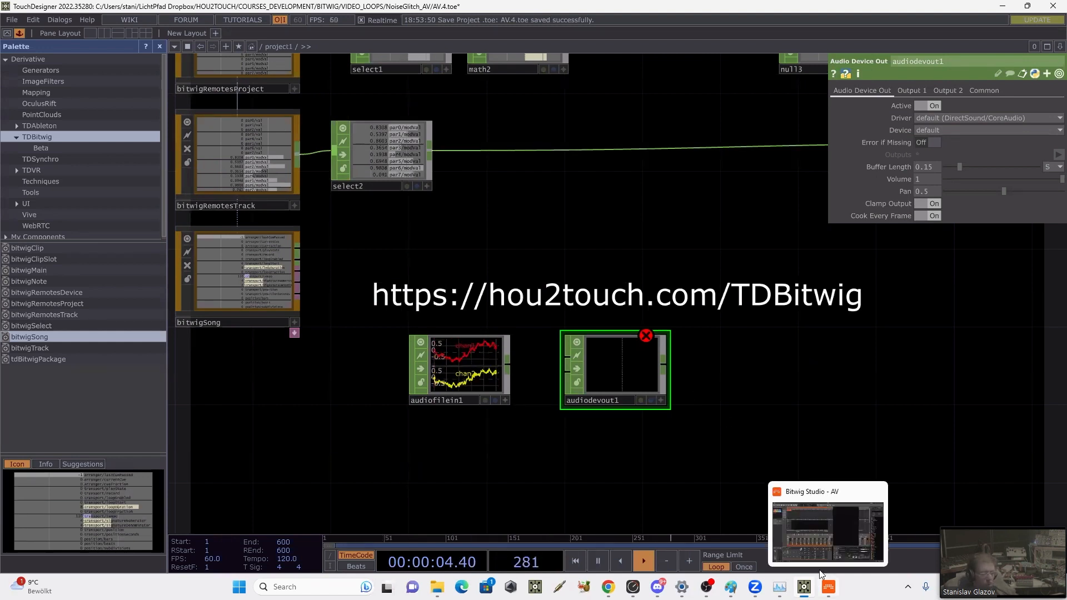
pyautogui.click(951, 132)
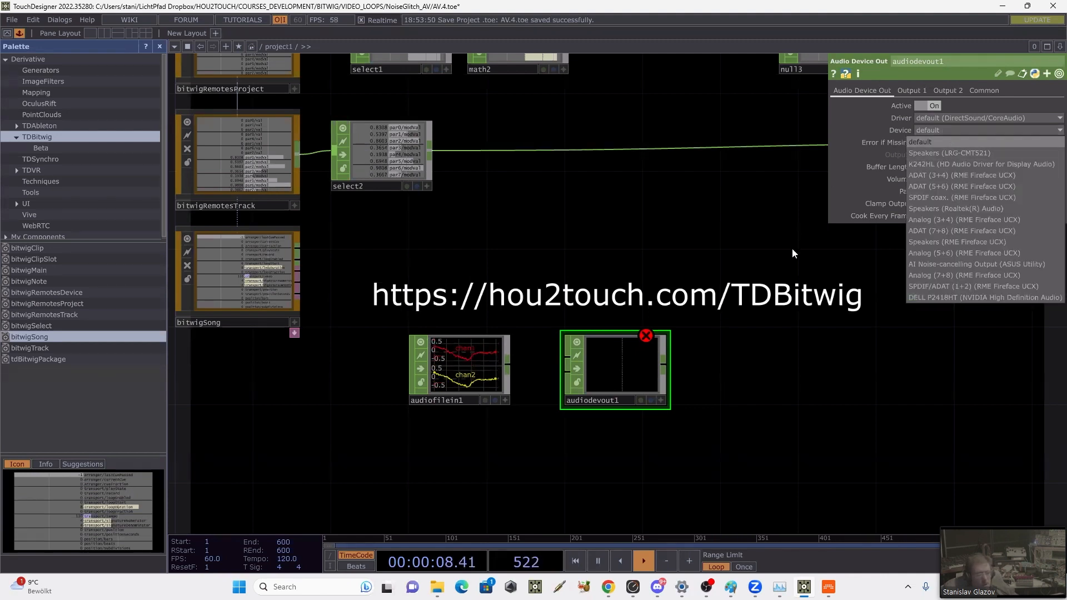
pyautogui.click(755, 309)
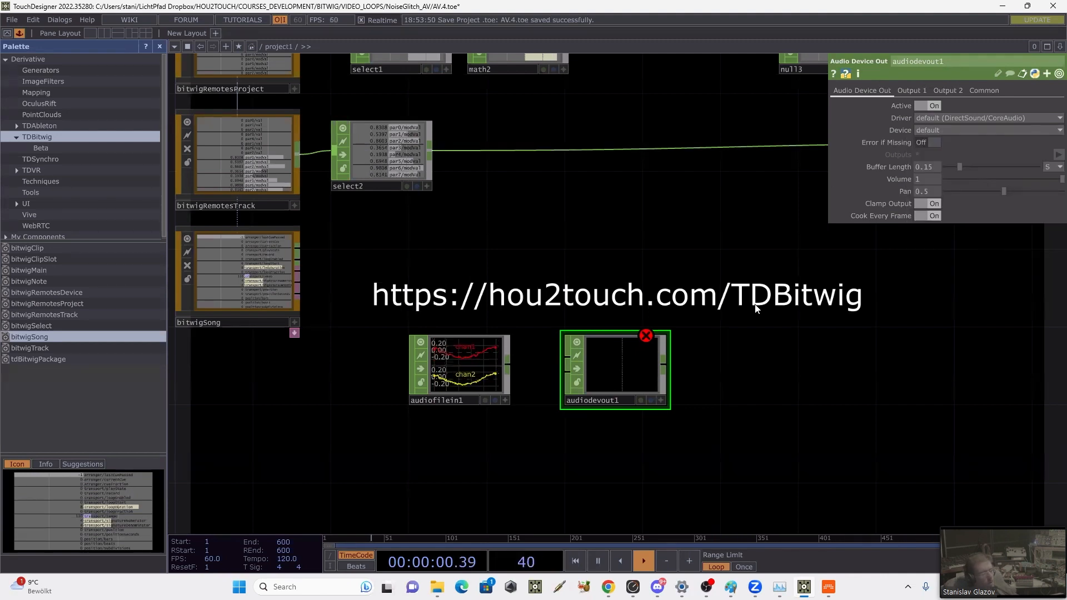